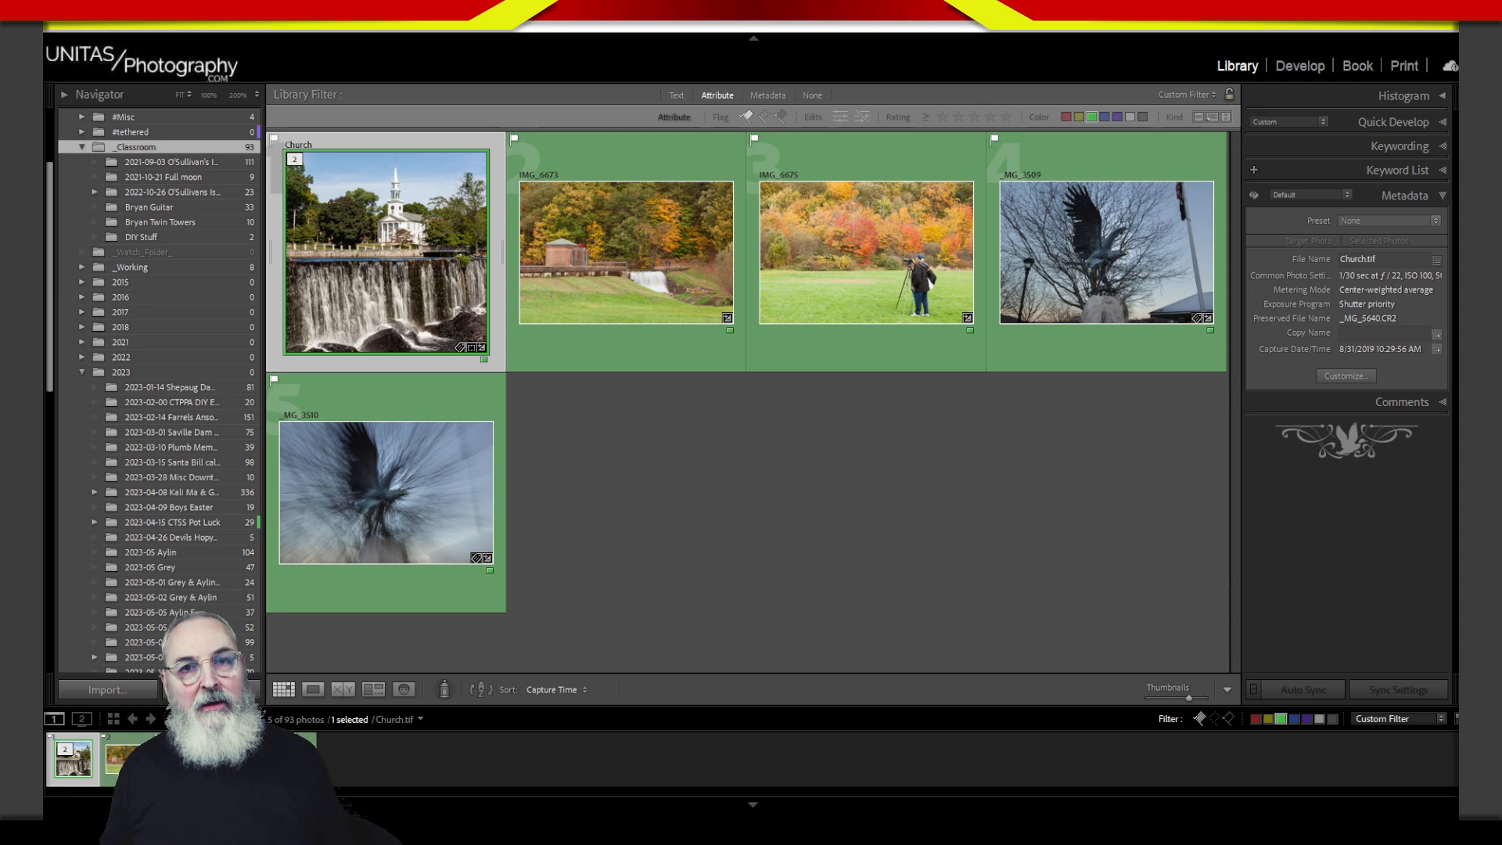
- View the IMG_6675 photo enlarged and return to the thumbnail grid
click(882, 344)
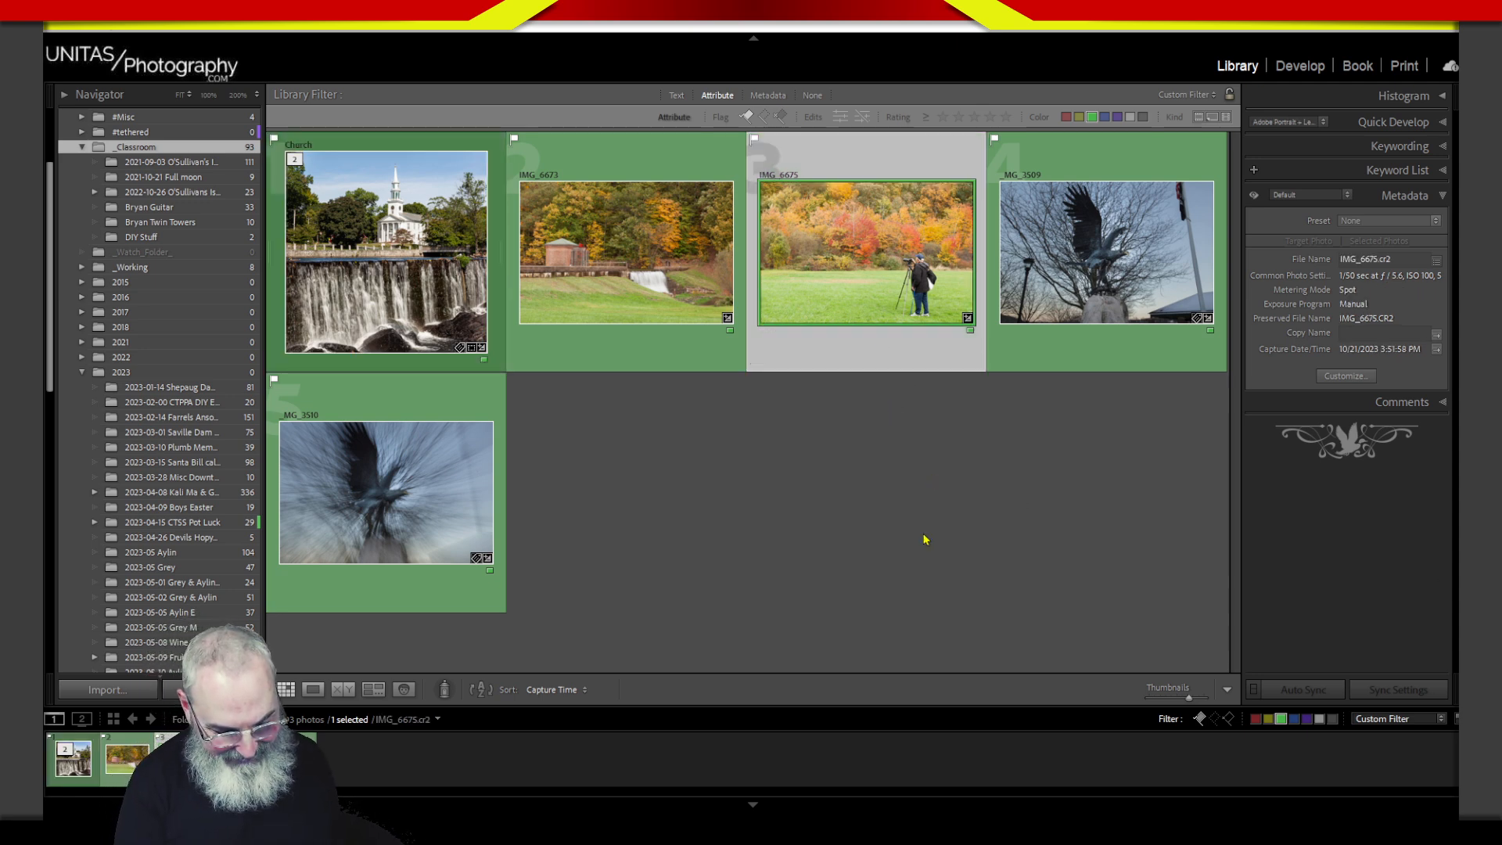
key(e)
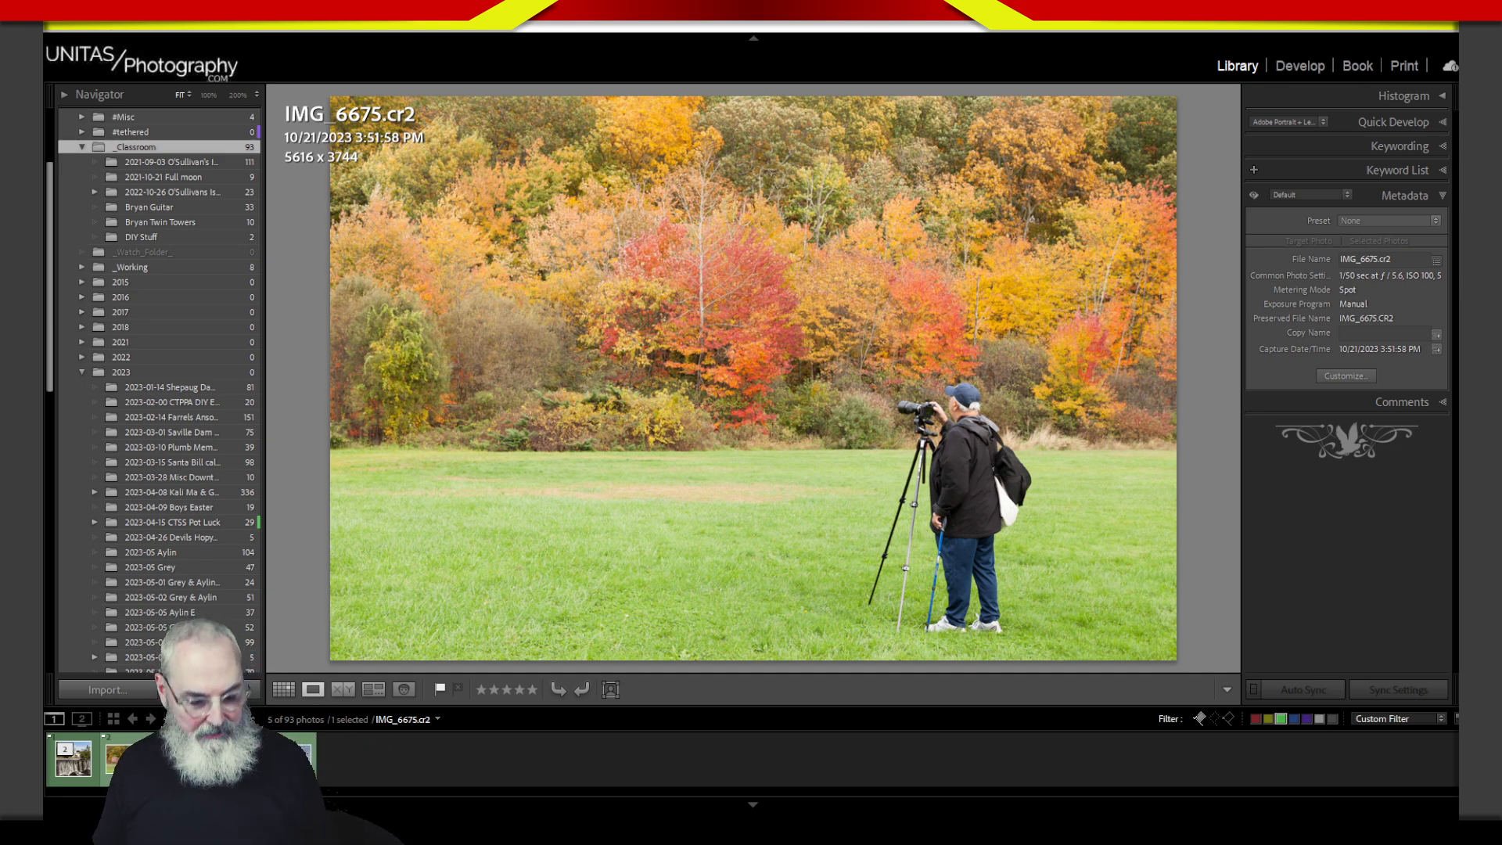
key(g)
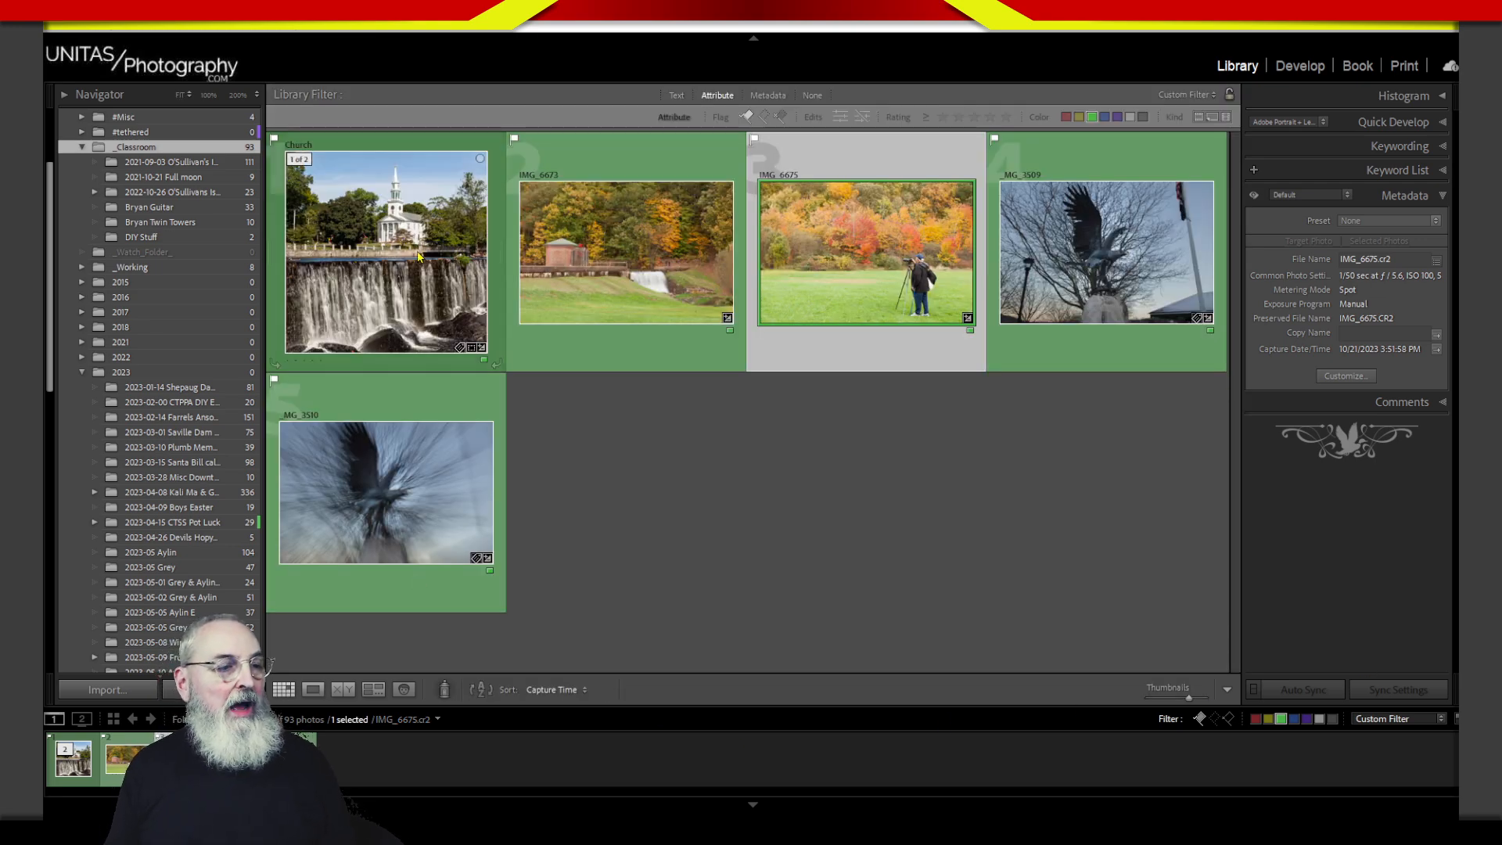
- Select the Church photo, view it in the Develop module, and return to the Library grid
click(440, 317)
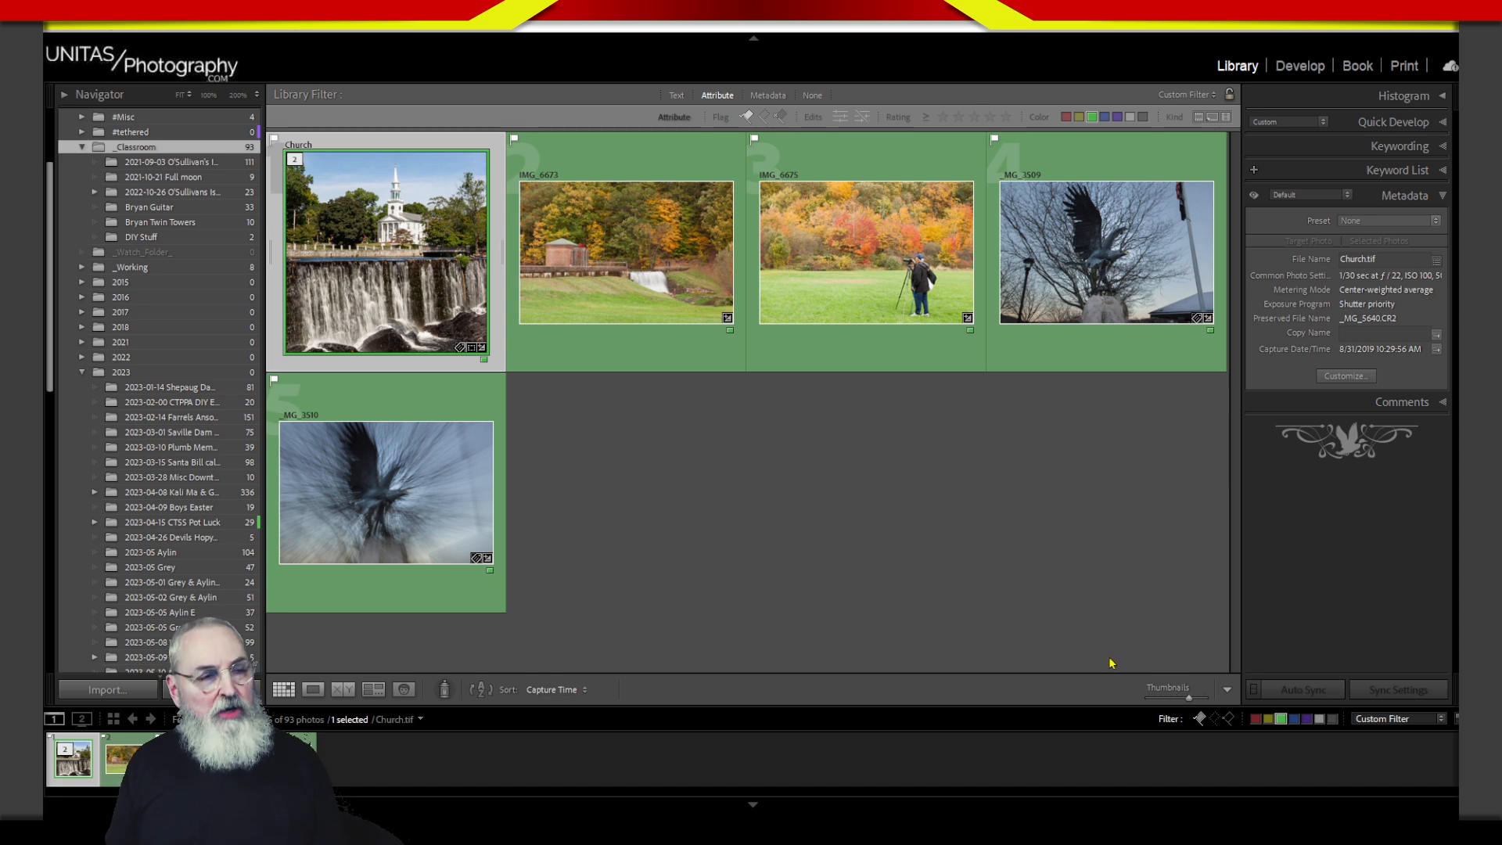
key(d)
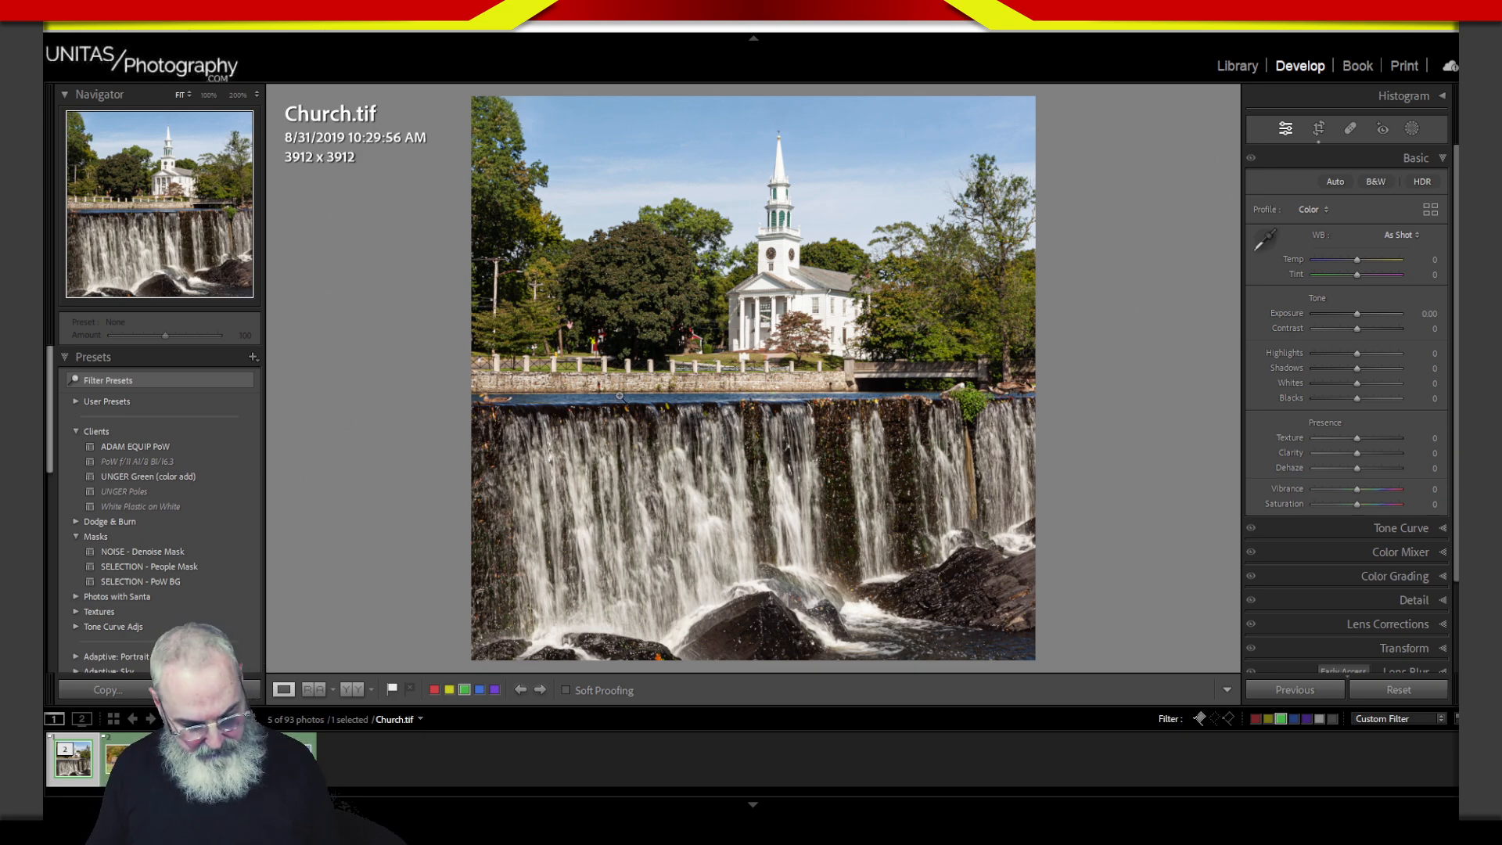
key(g)
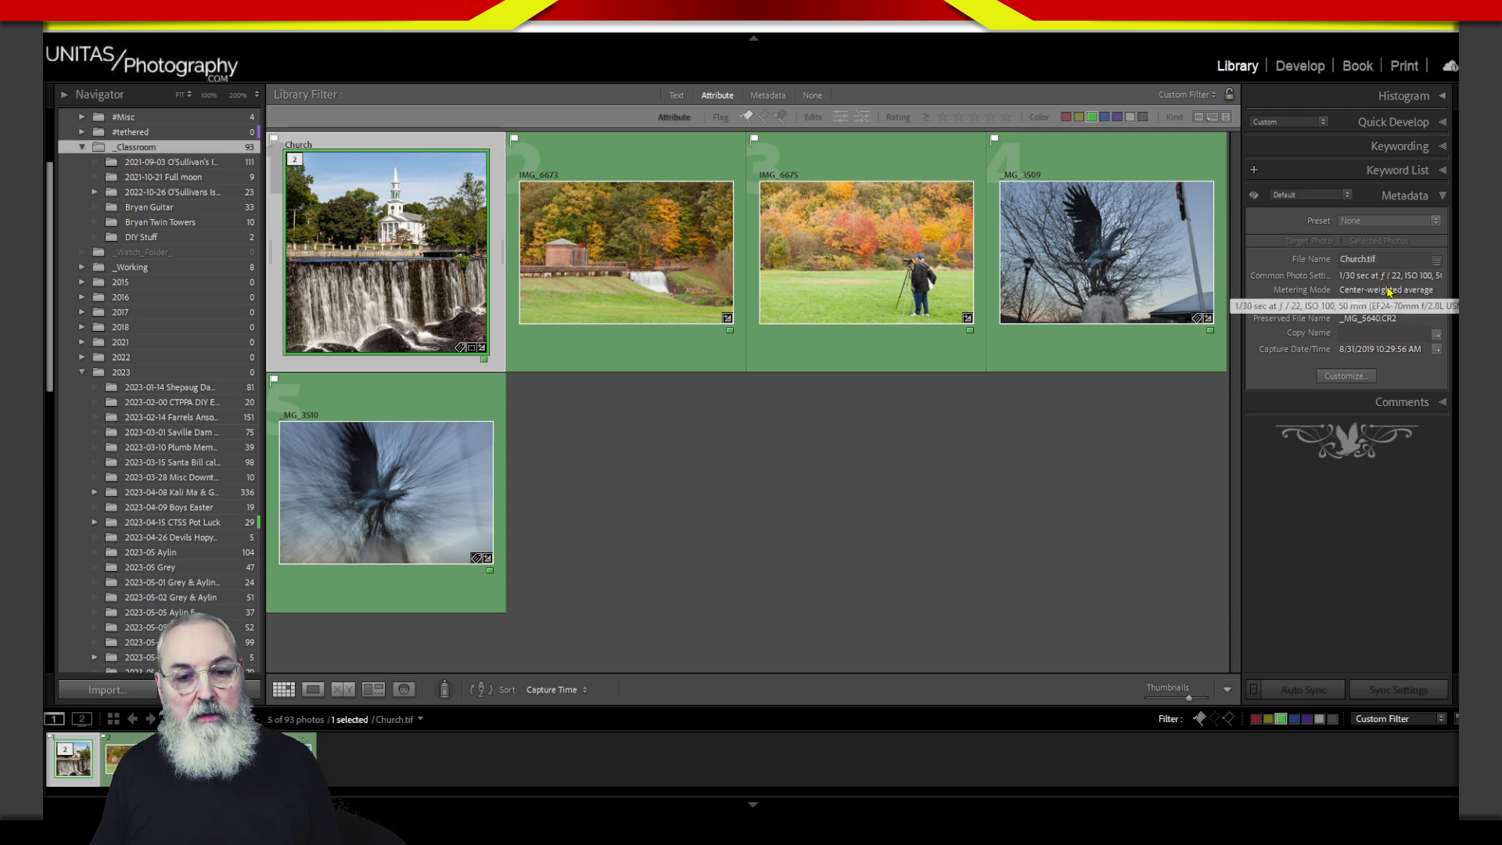
- Examine the motion blur of the falling water in the Church photo at 100% and return to the full view
key(z)
click(1406, 195)
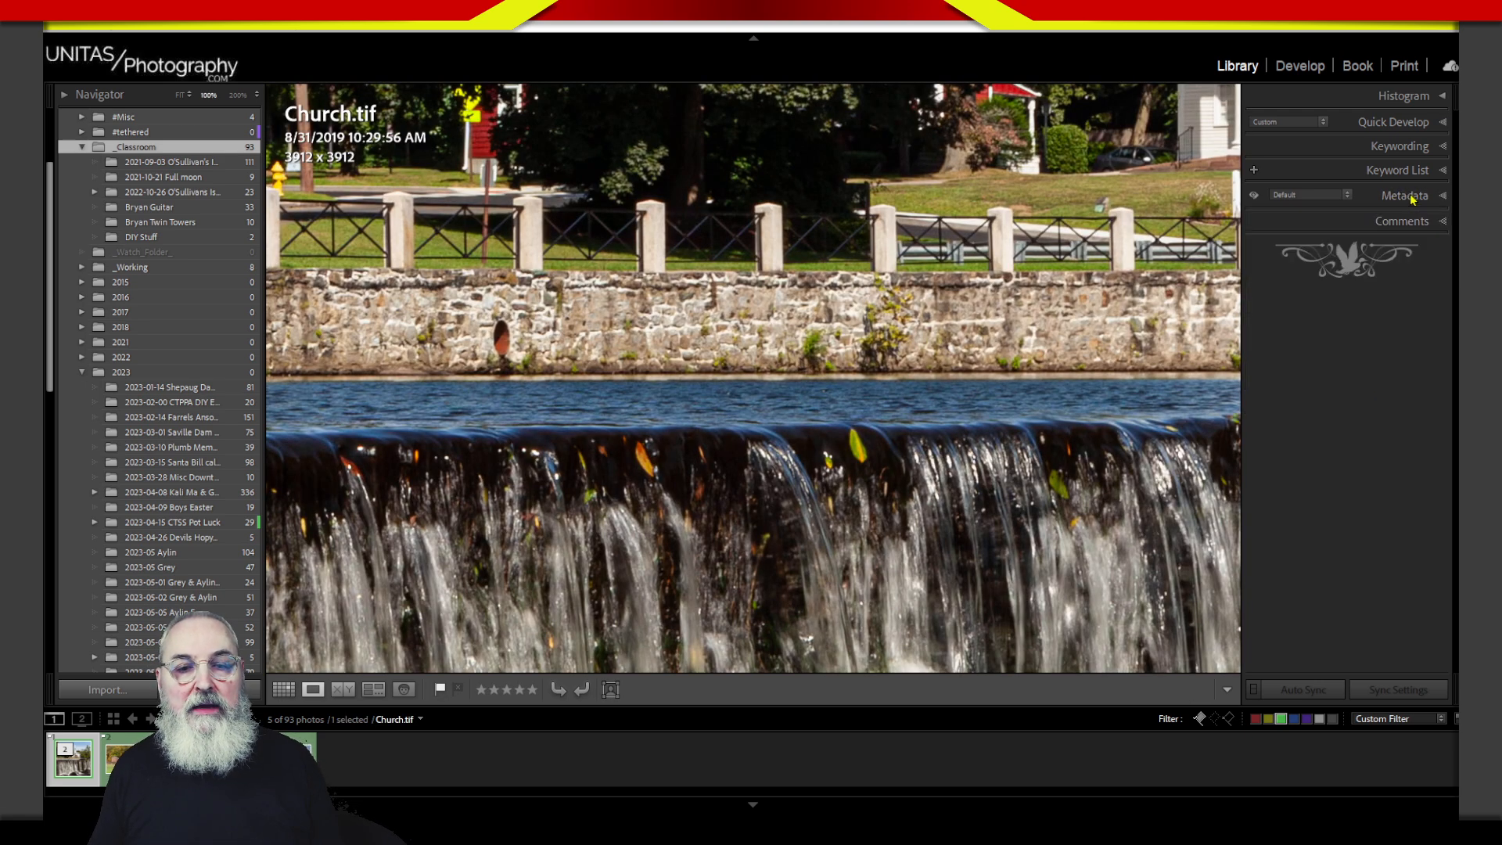
click(1406, 195)
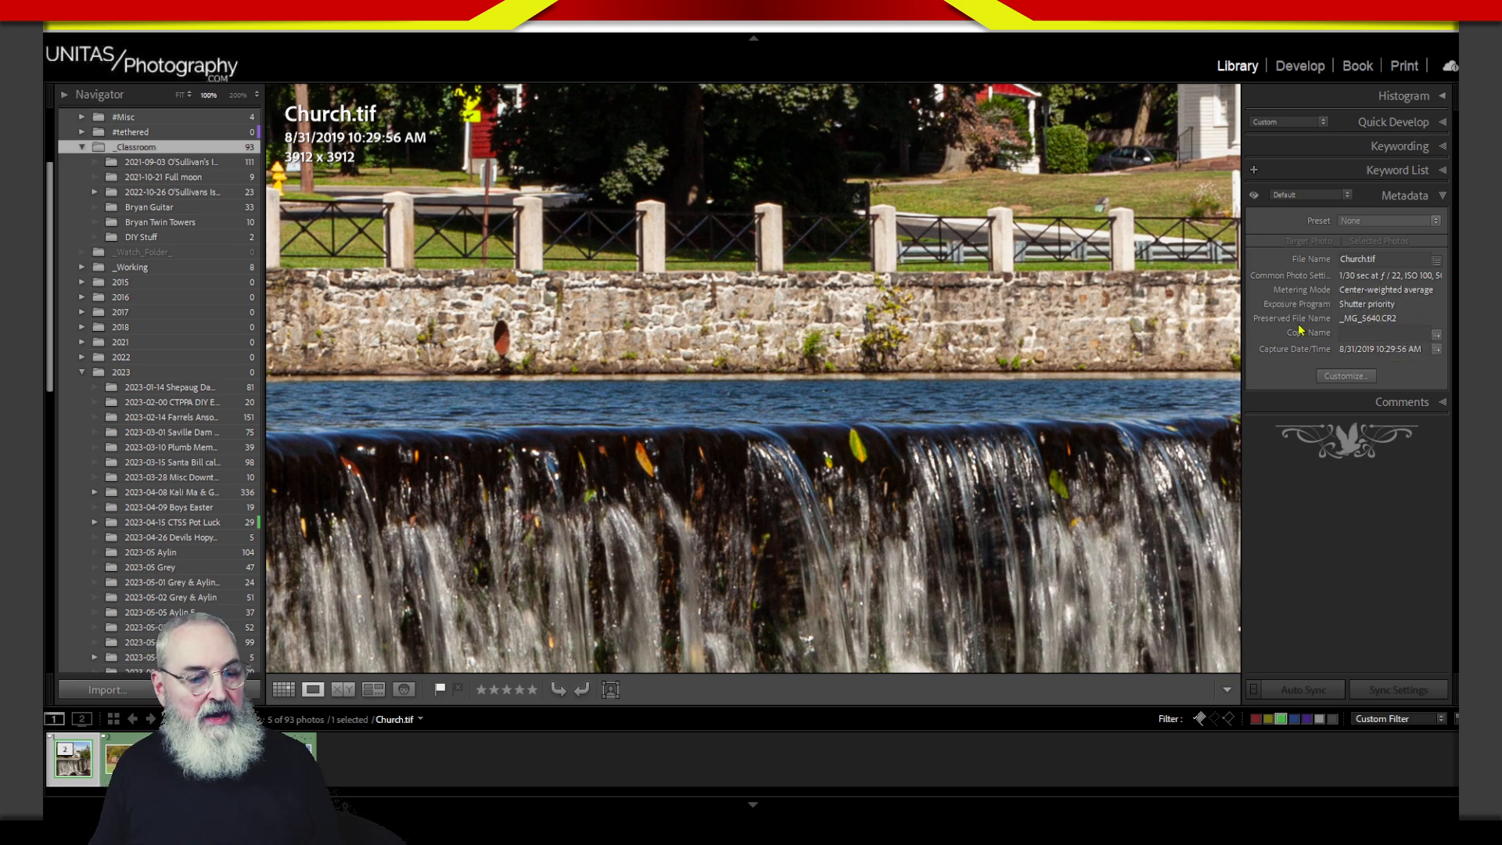
drag(948, 500, 798, 98)
drag(940, 304, 808, 345)
drag(941, 269, 583, 337)
drag(923, 602, 1016, 225)
drag(872, 397, 958, 406)
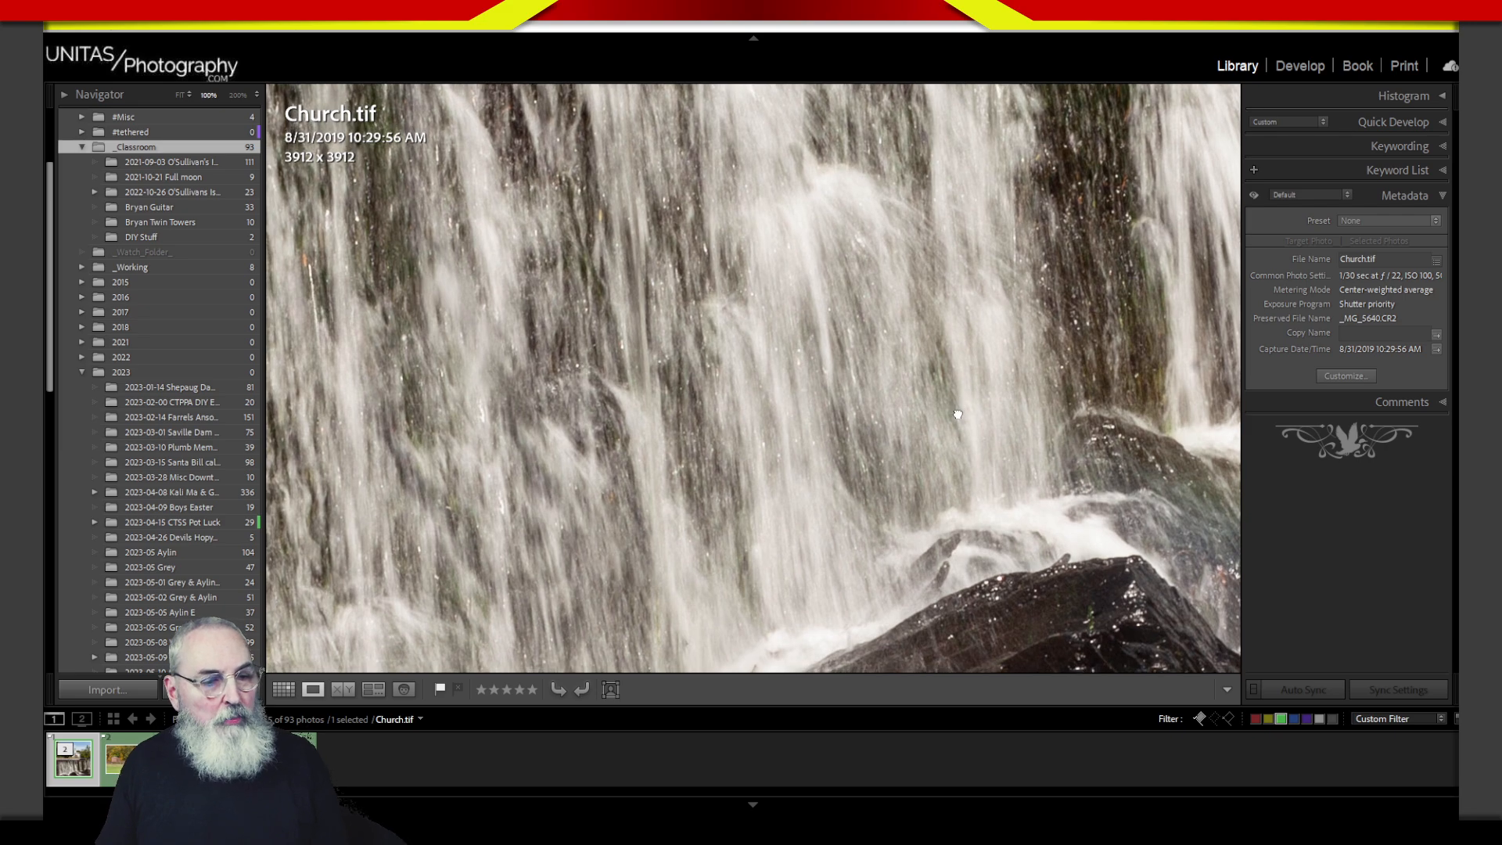
click(961, 419)
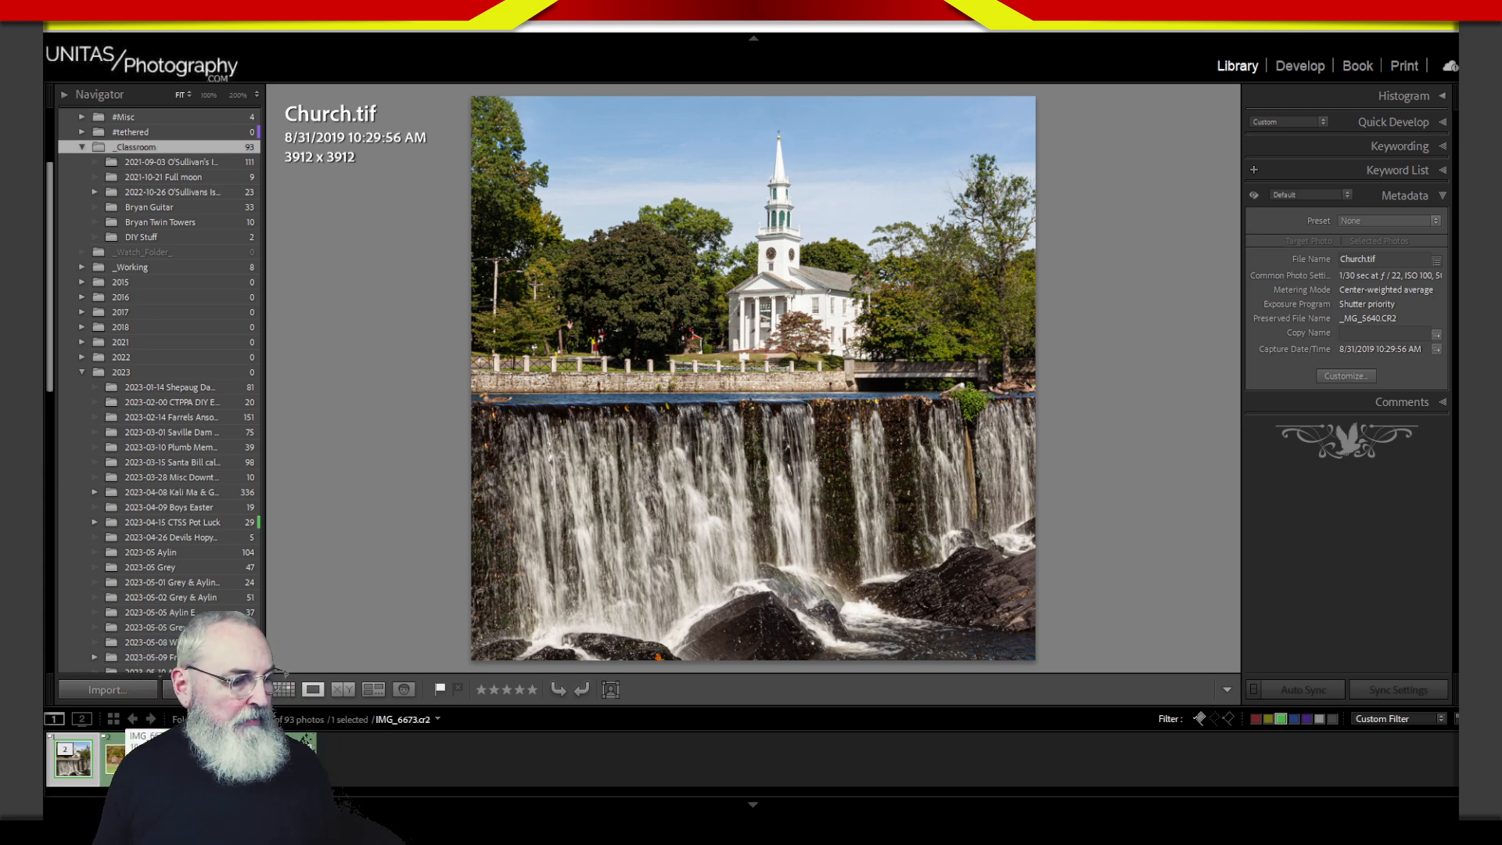
- Compare the eagle photos _MG_3509.CR2 and _MG_3510.CR2 side by side in Survey view with the side panels hidden
click(184, 759)
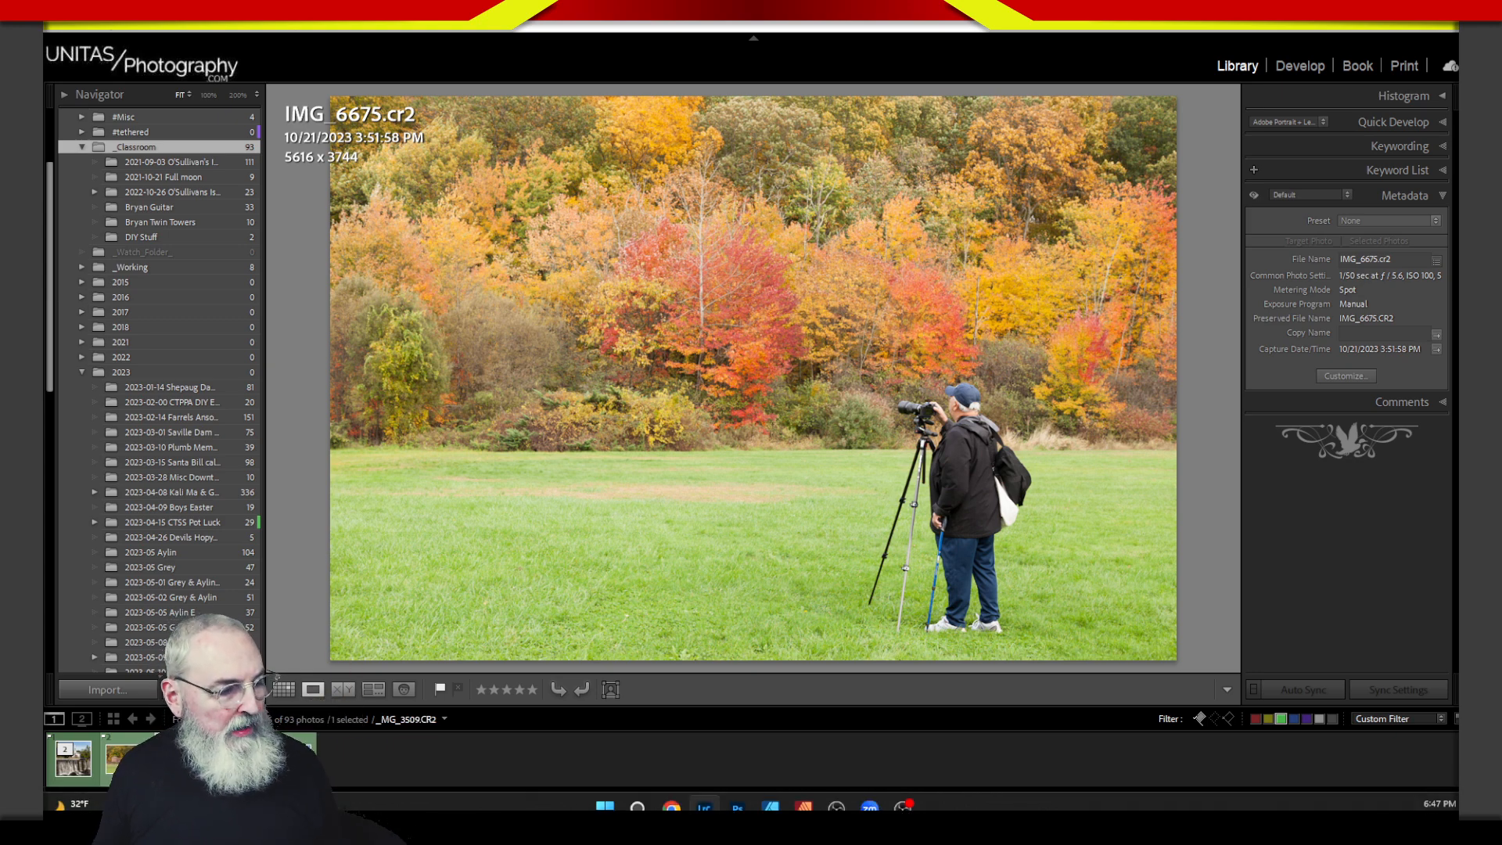
click(301, 756)
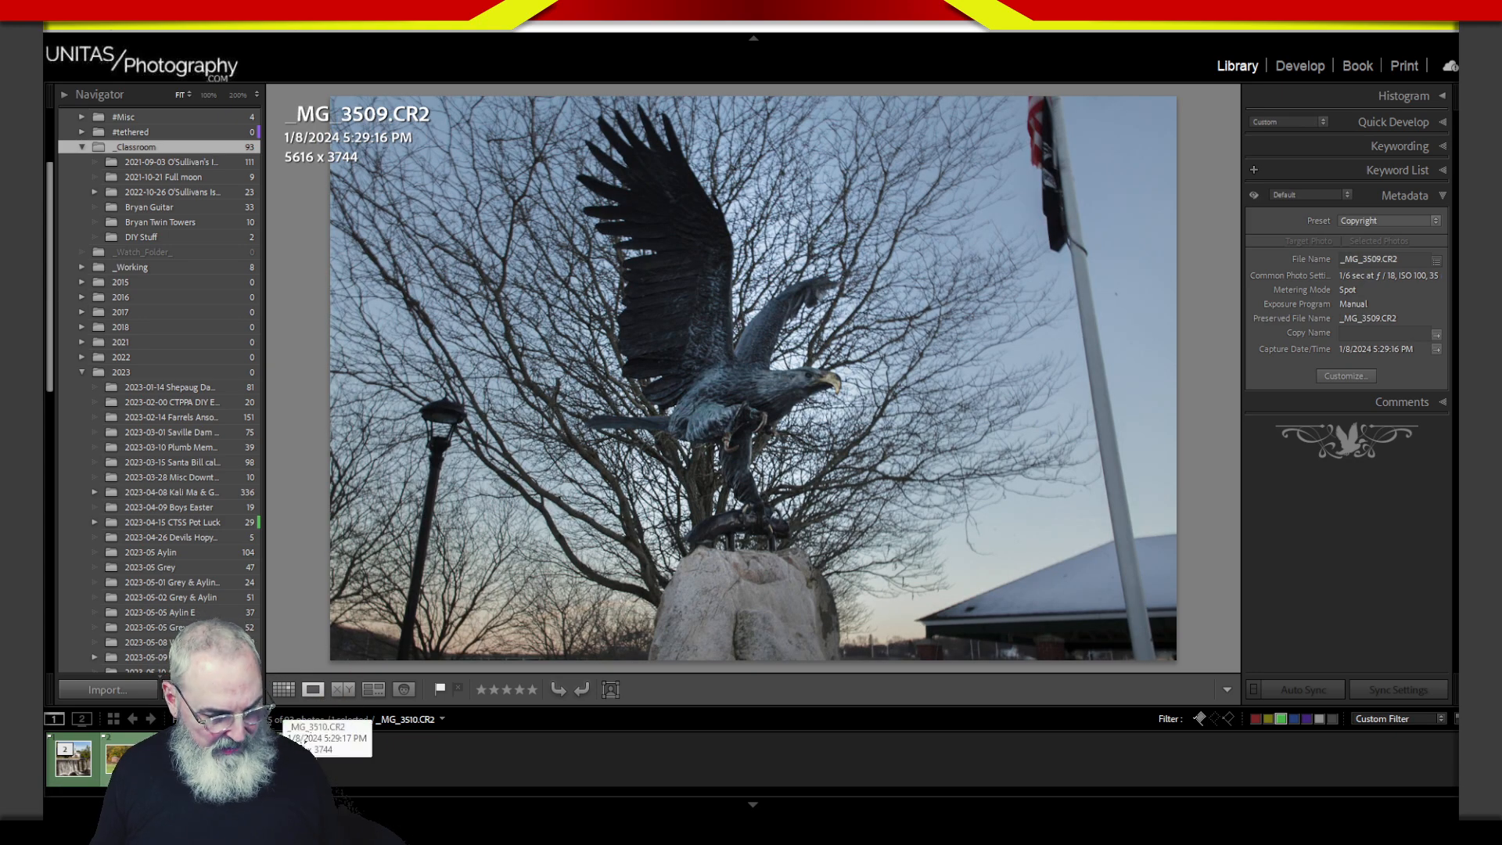
ctrl+click(305, 756)
key(n)
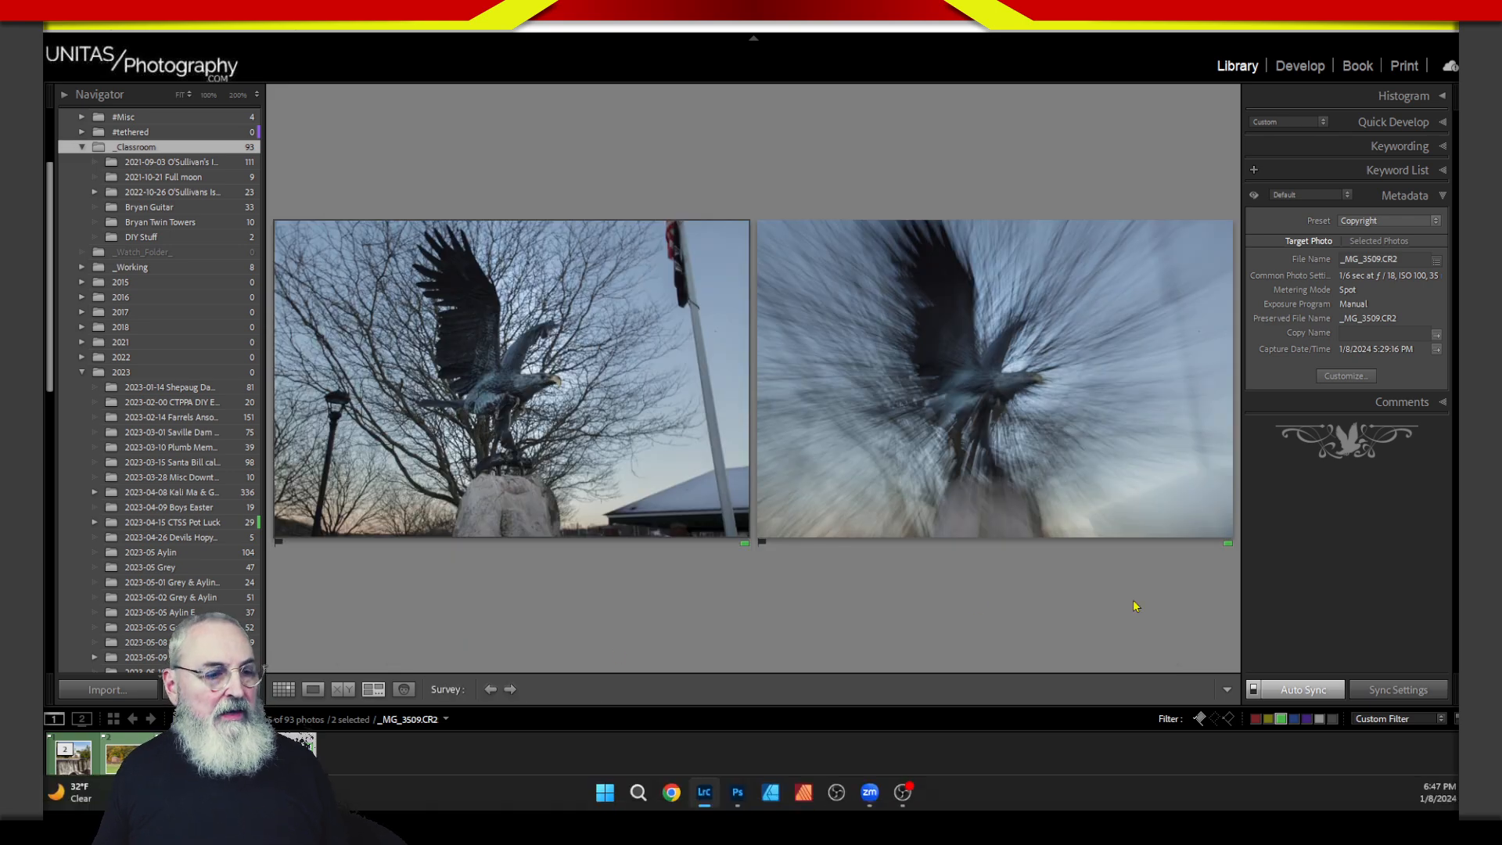
key(Tab)
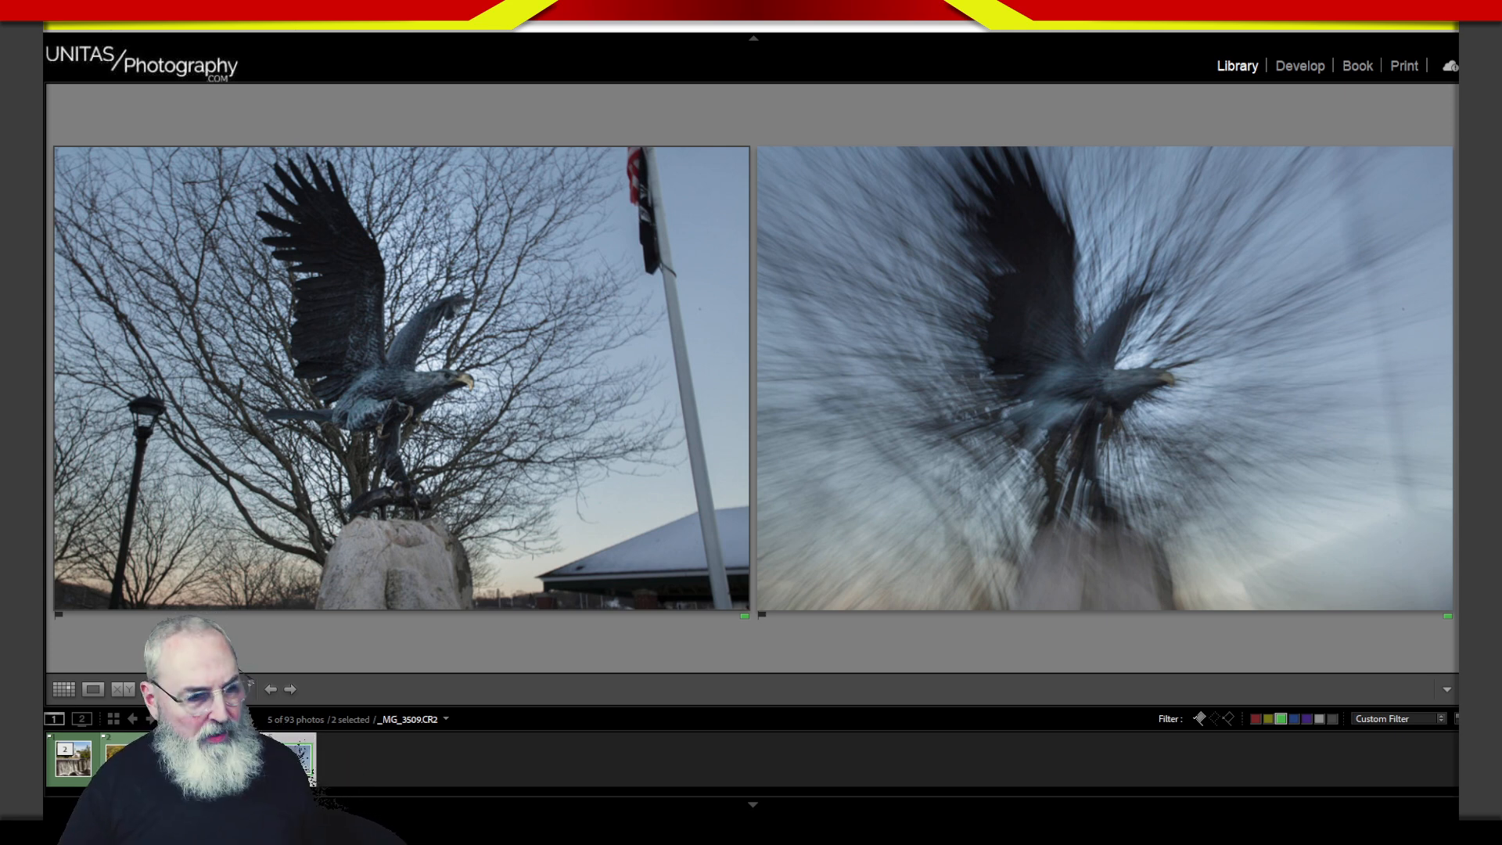
- Return to the thumbnail grid with the side panels shown and keep only _MG_3510.CR2 selected
key(g)
click(1284, 270)
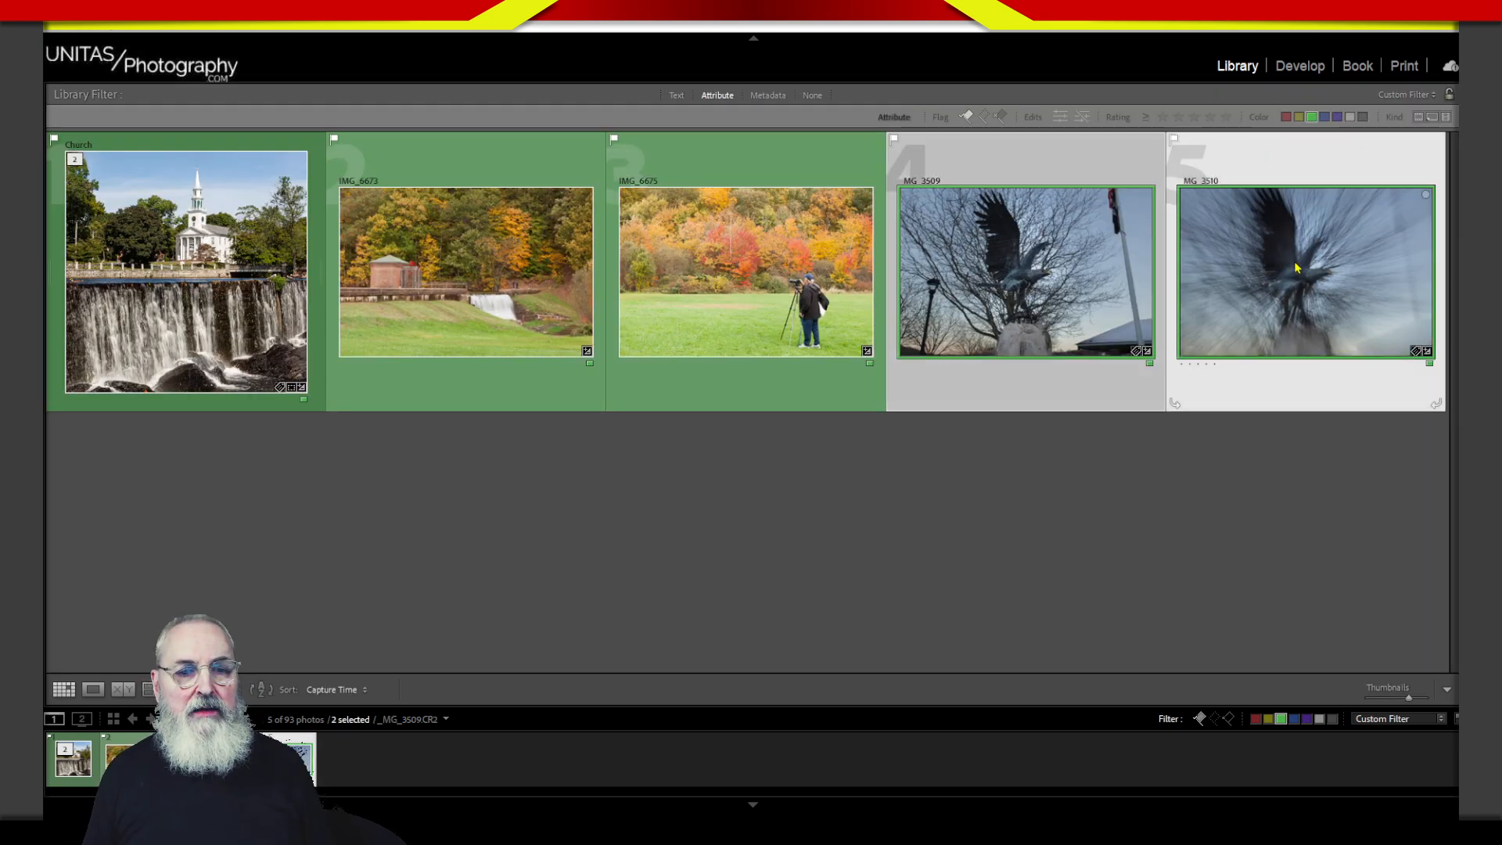
key(Tab)
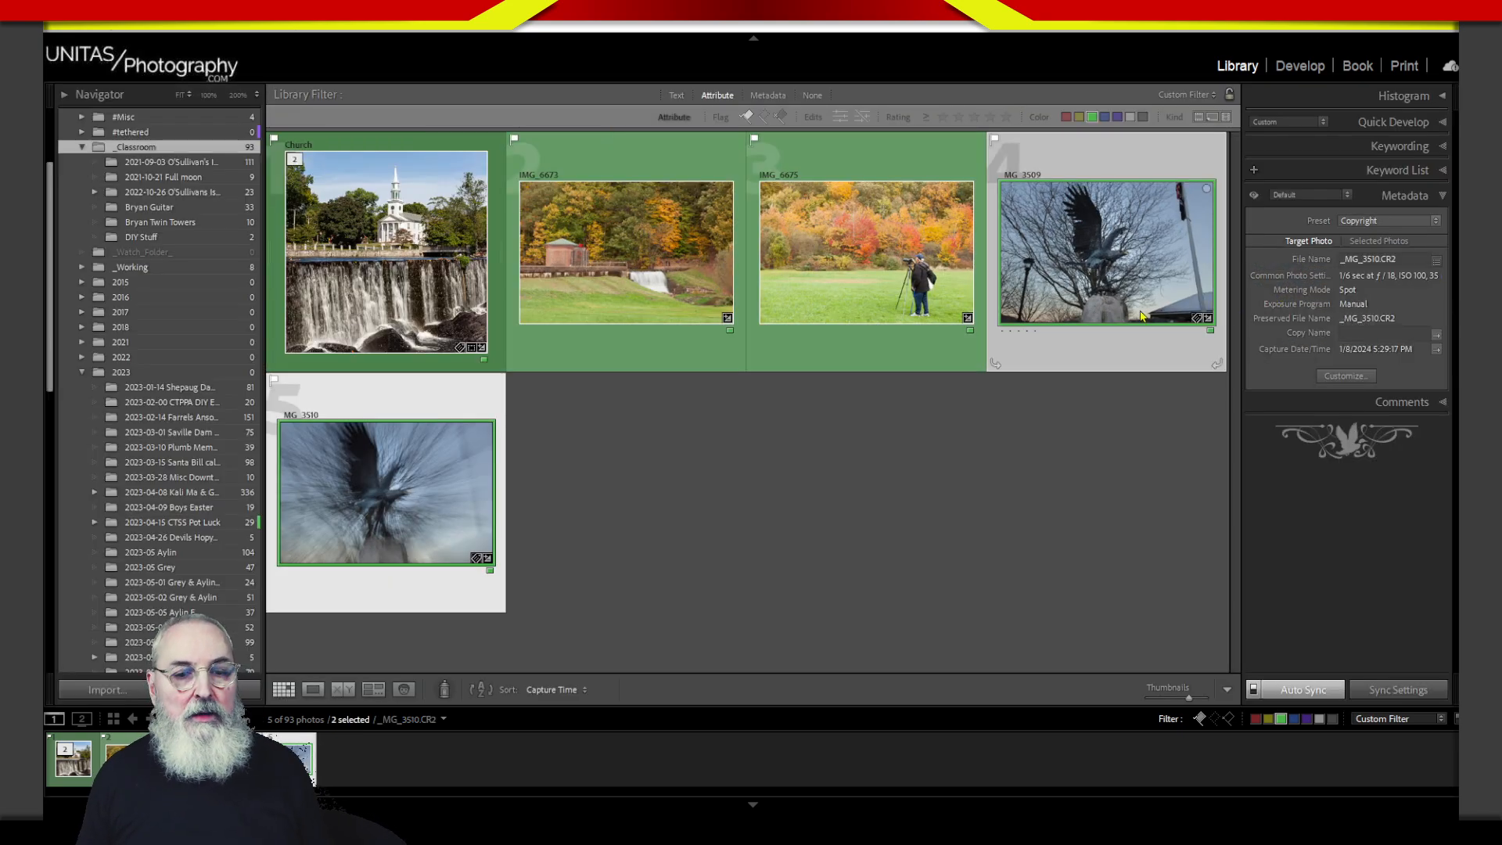
click(1138, 353)
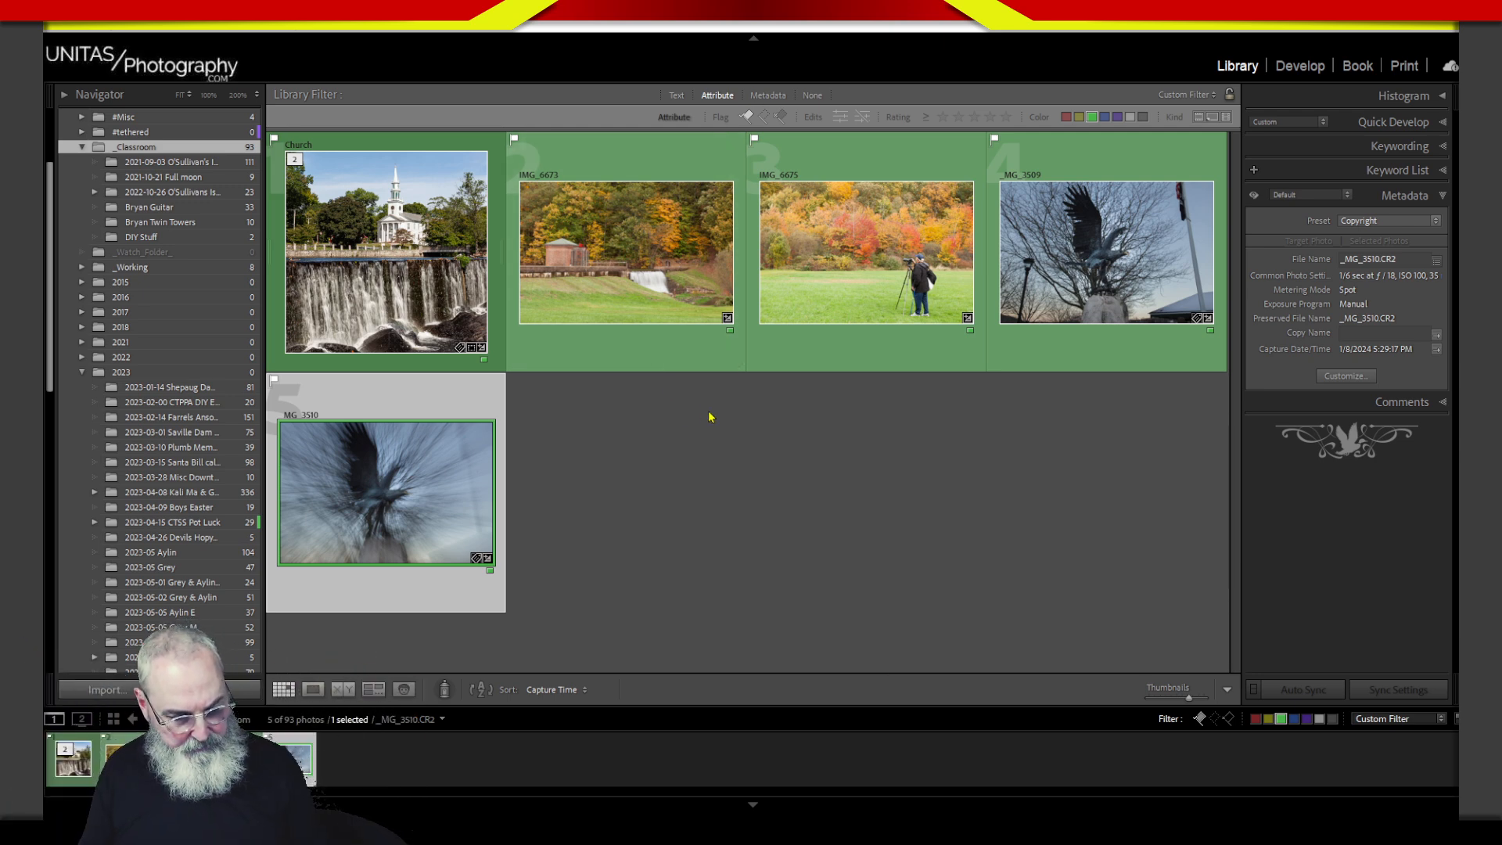
- Inspect the zoom-blurred eagle photo _MG_3510.CR2 at full size and view the sharp version _MG_3509.CR2
key(e)
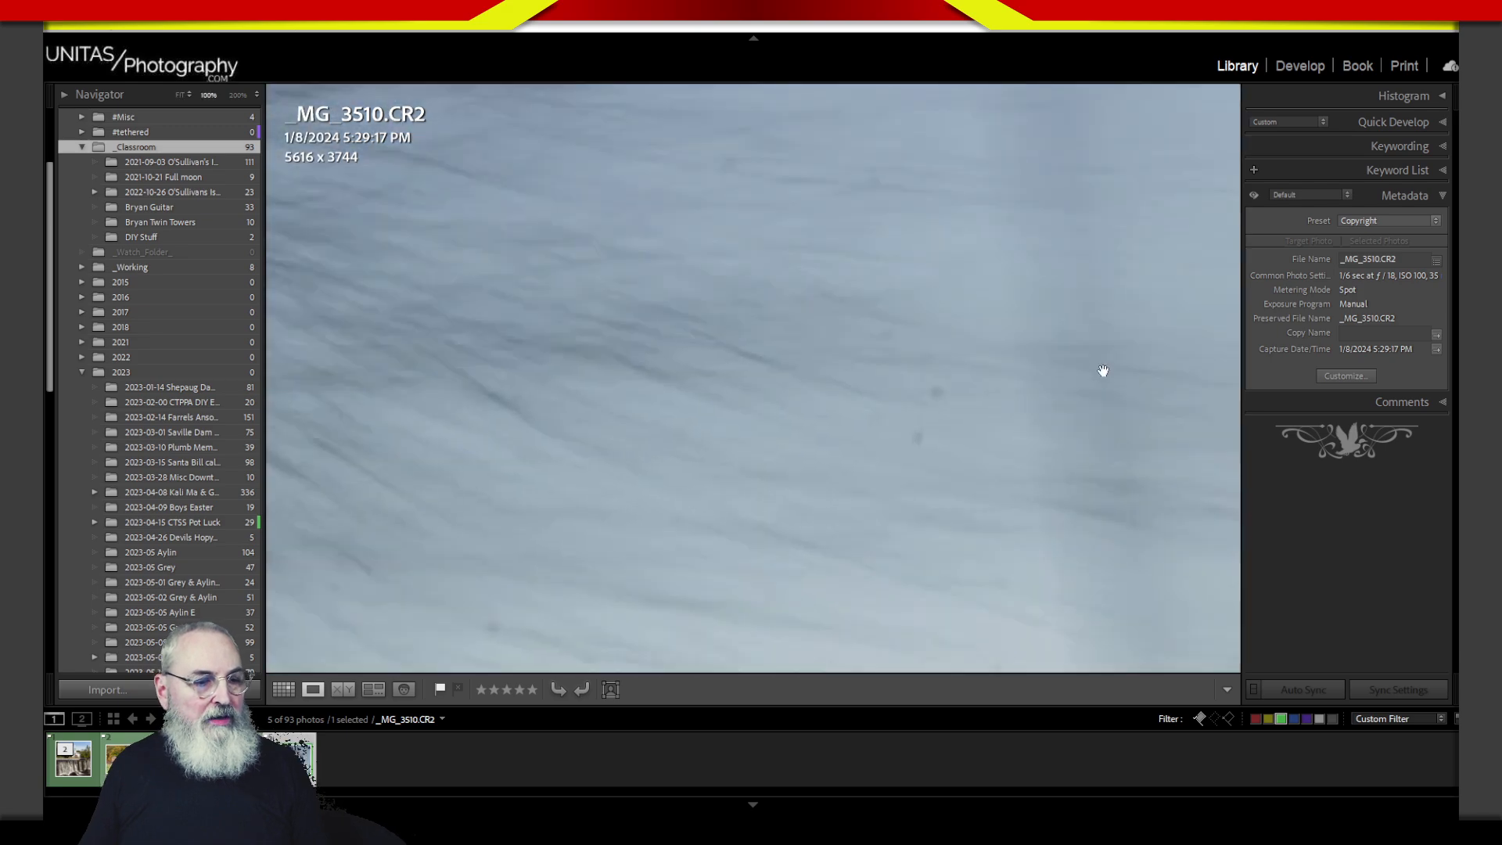
click(1131, 521)
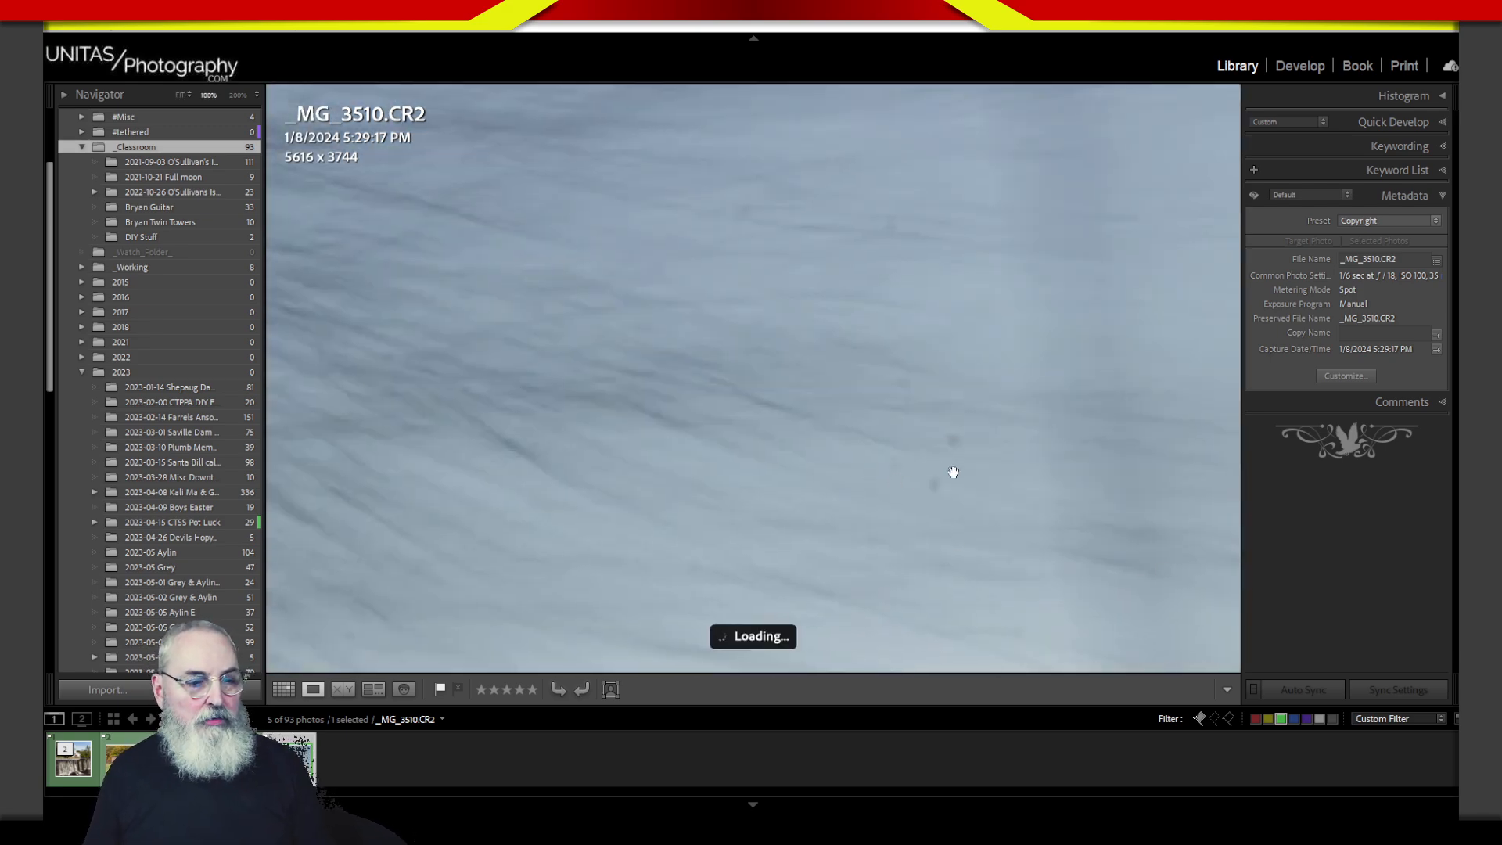
click(911, 514)
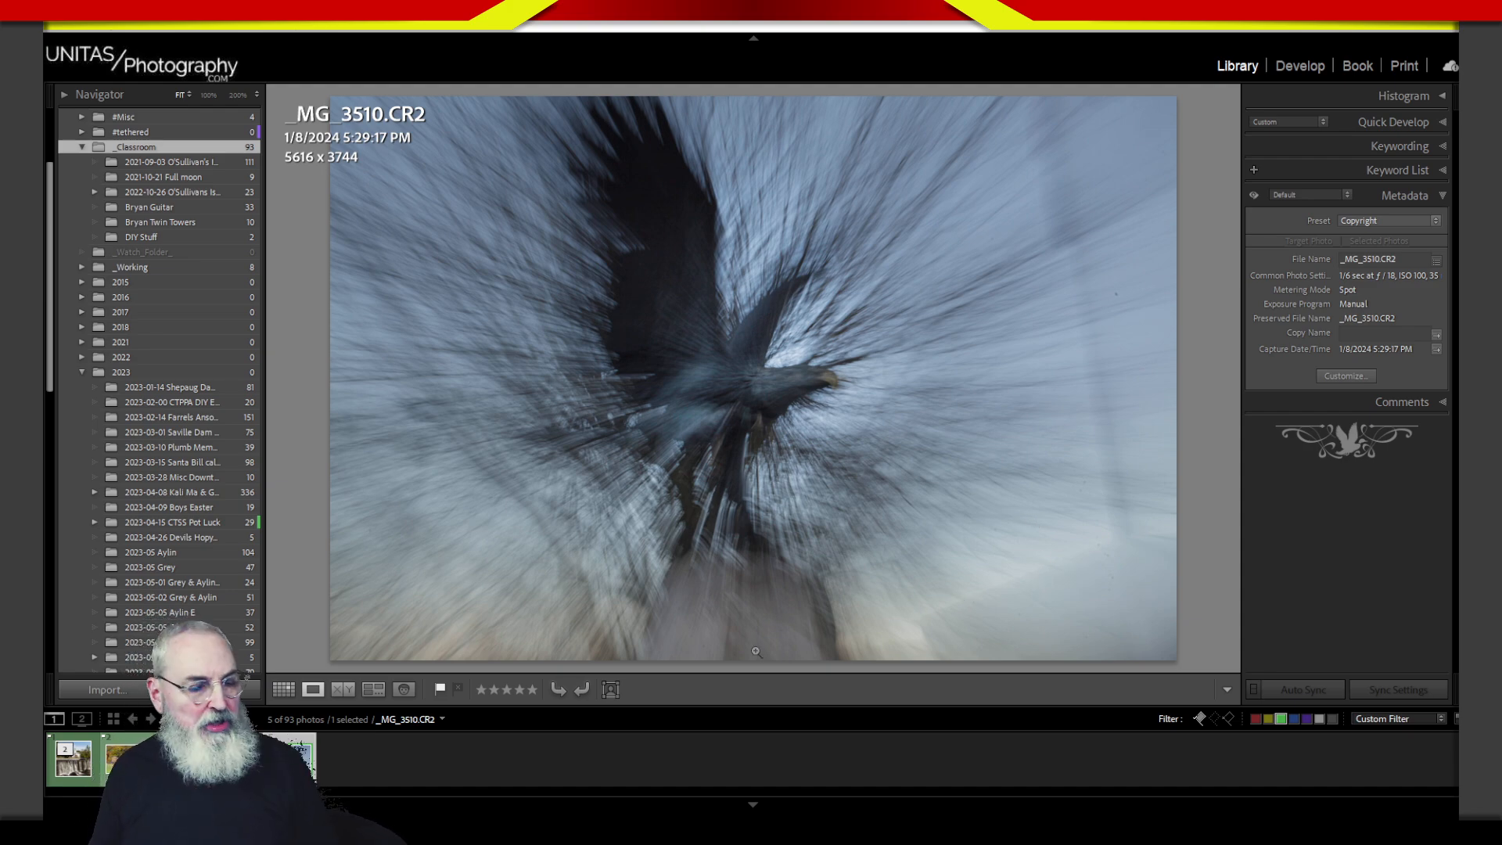
key(Left)
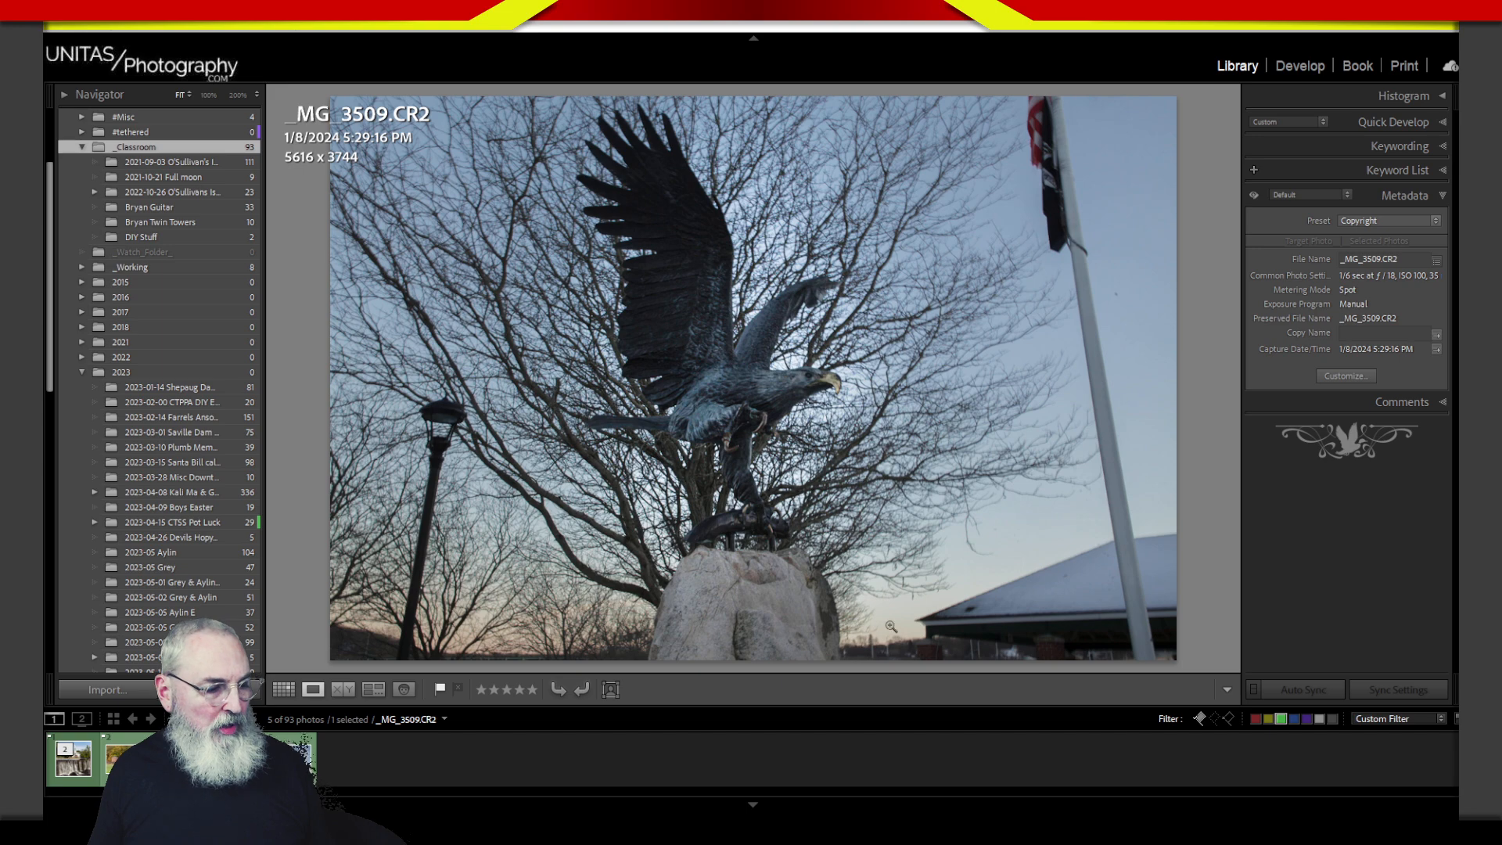
- Switch from the selected Church photo to its Church.tif document in Photoshop and duplicate the Background layer
click(75, 761)
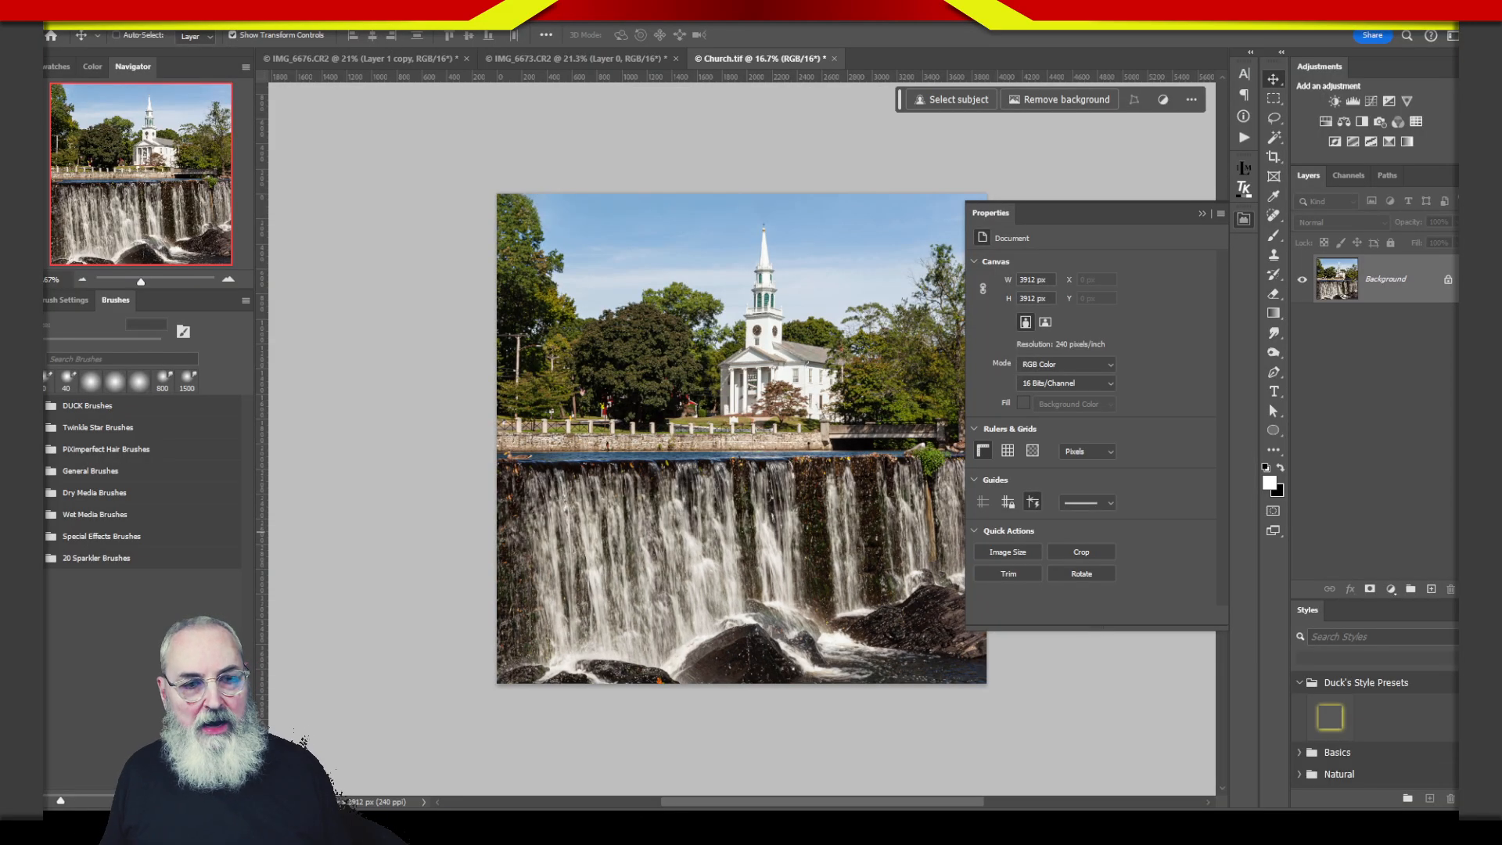
click(1244, 219)
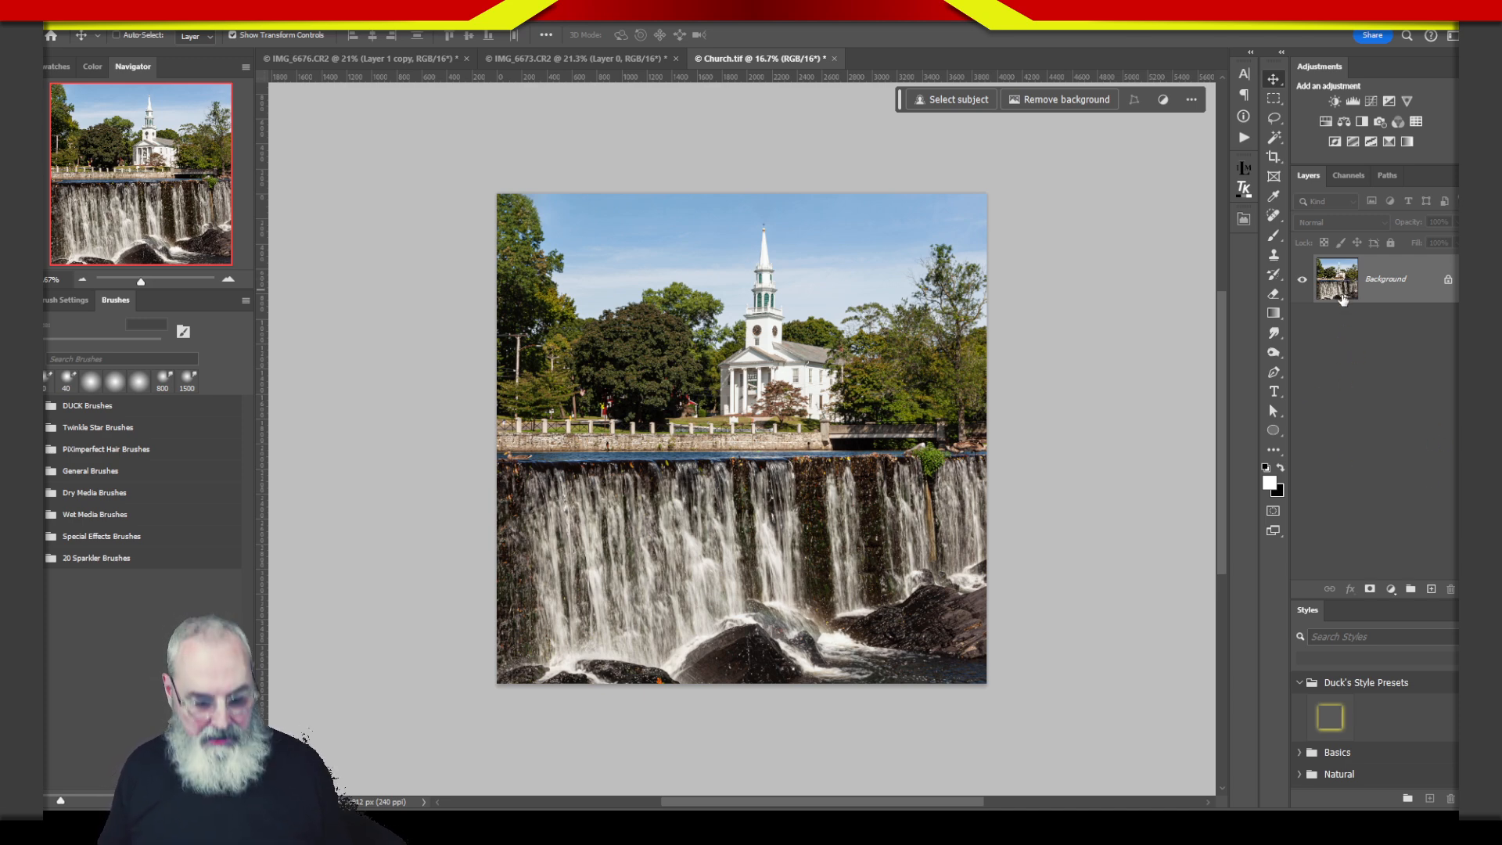
key(ctrl)
key(ctrl+j)
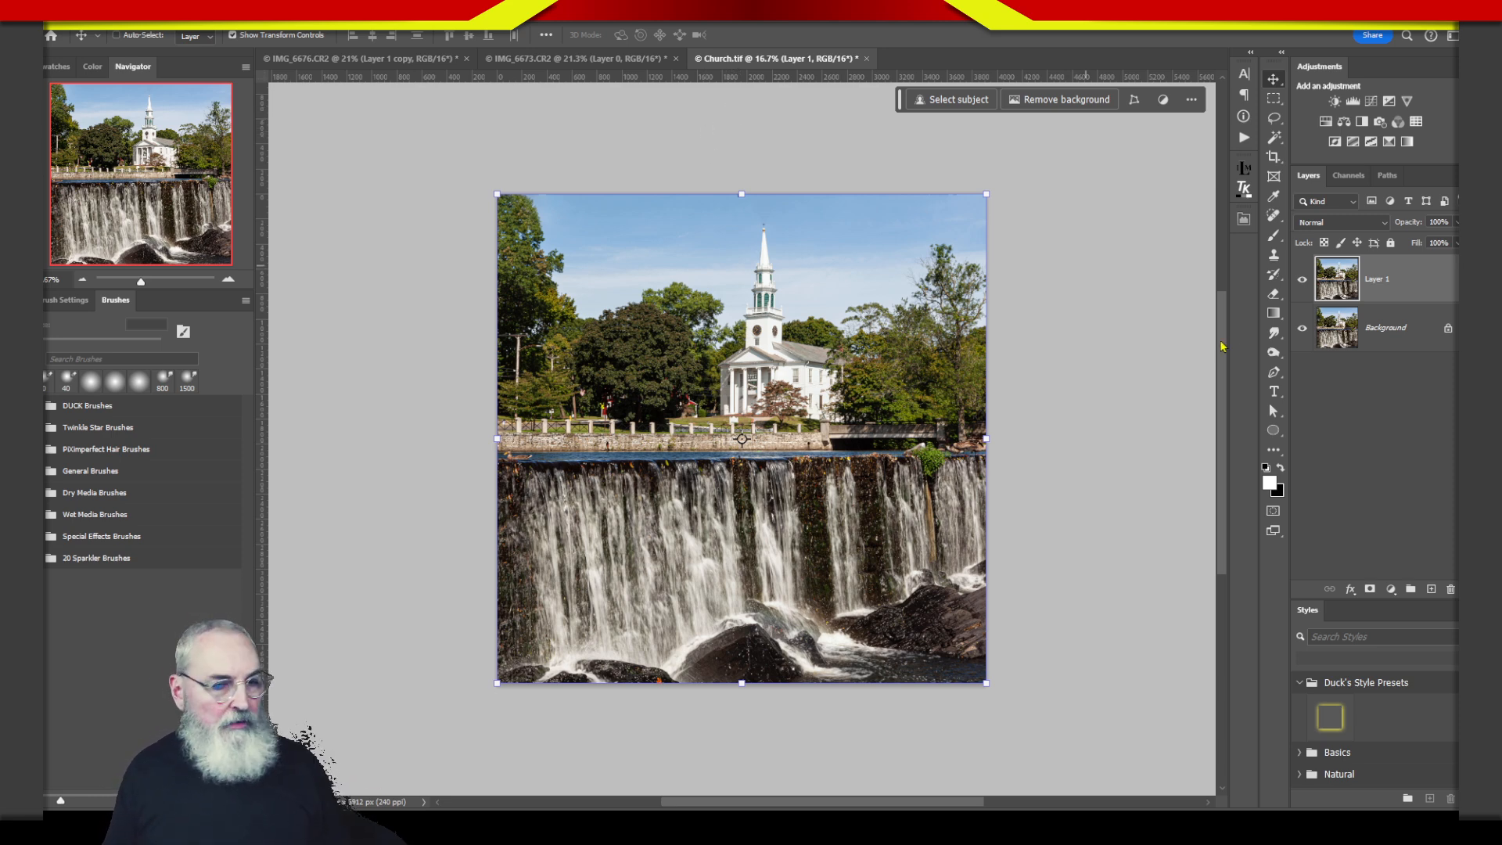
- Deselect the layer and examine the waterfall's streaks up close before fitting the whole image on screen
click(1357, 474)
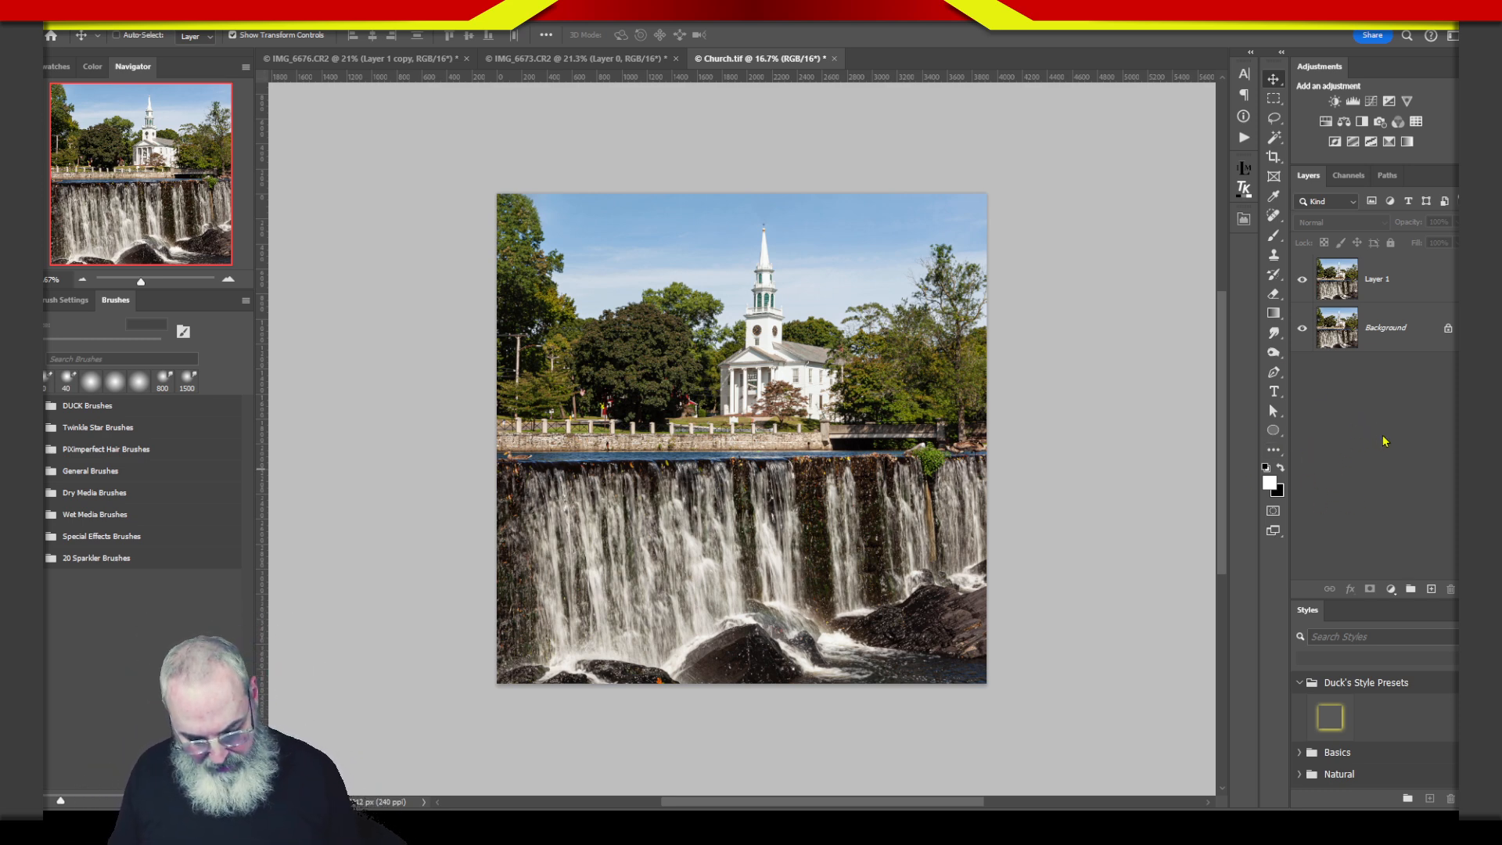
key(ctrl+0)
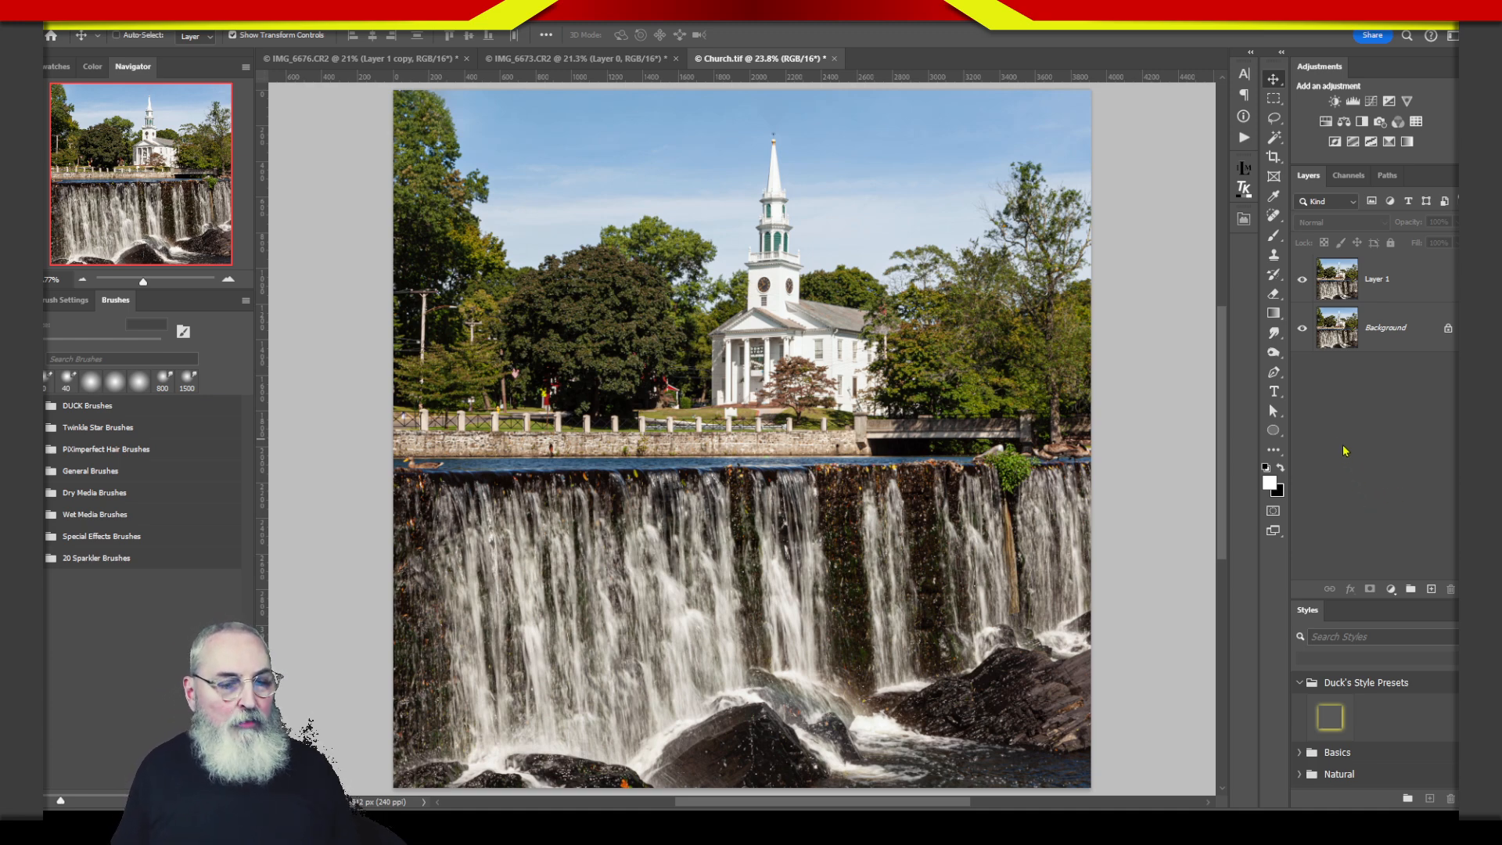
drag(1222, 473, 1226, 575)
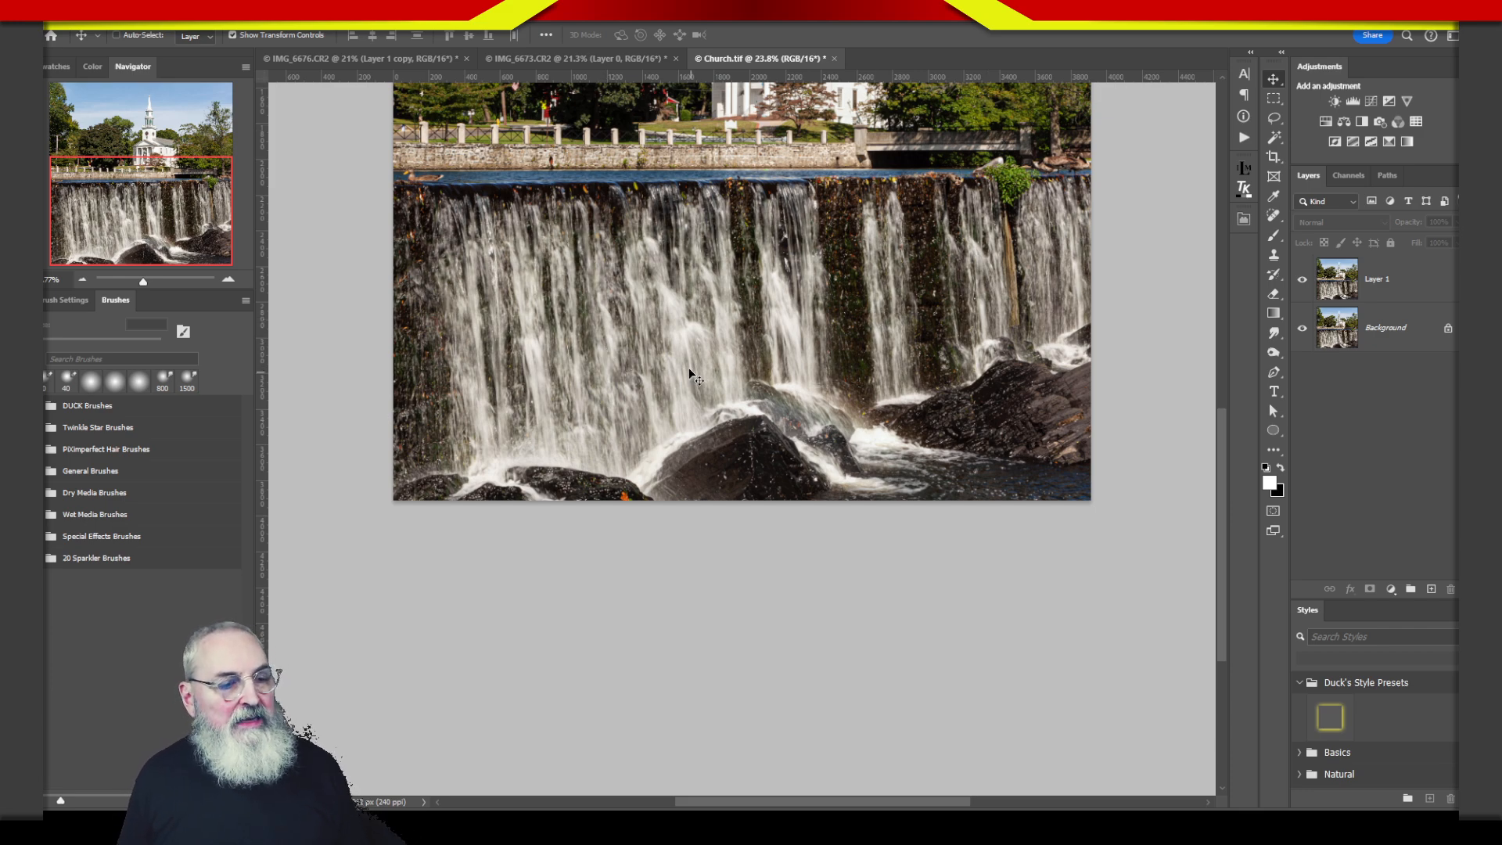
drag(685, 356, 775, 385)
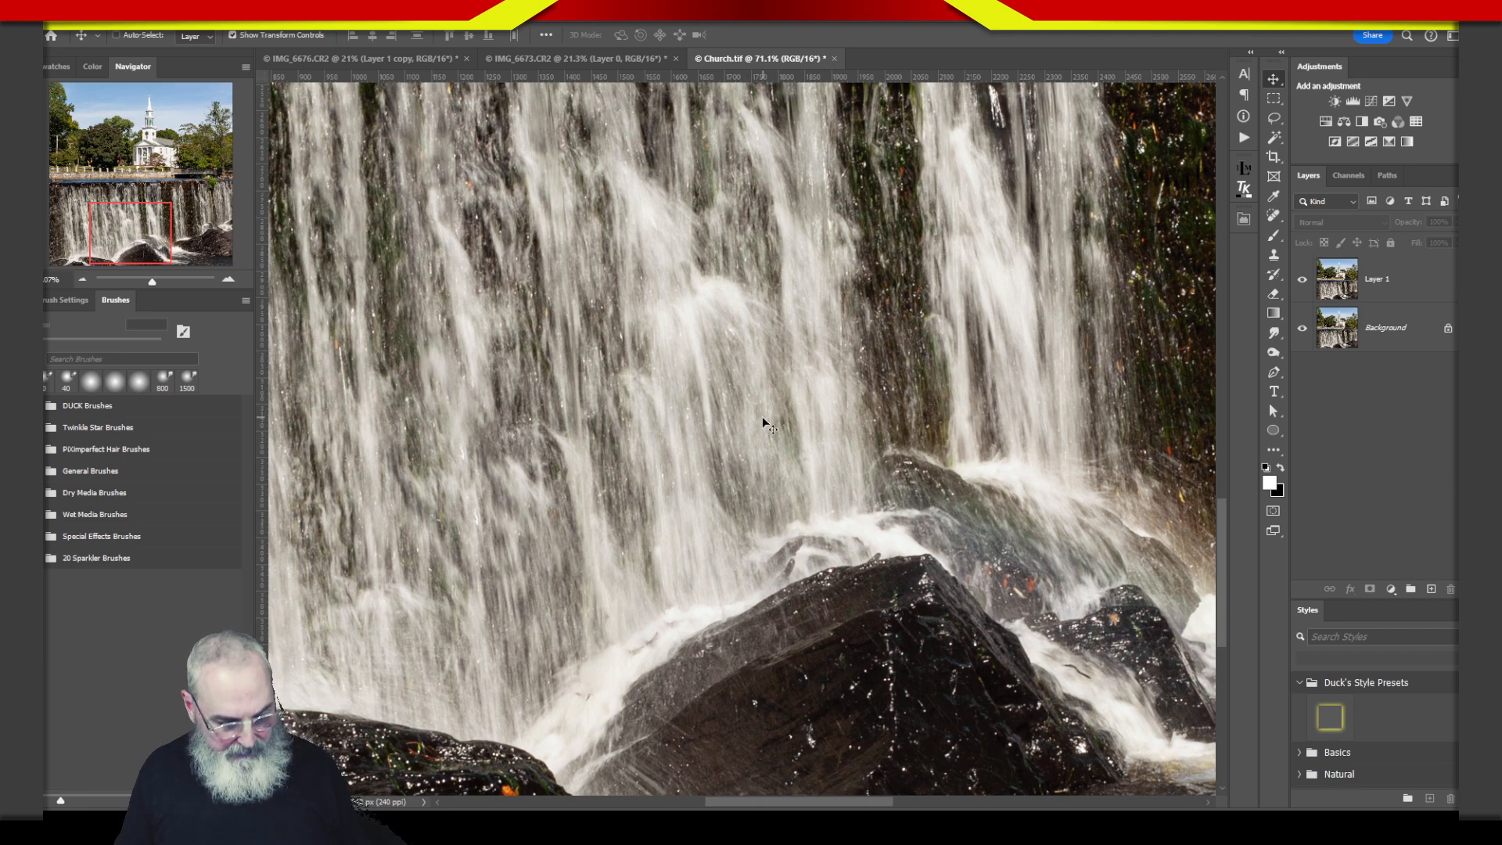
key(ctrl+0)
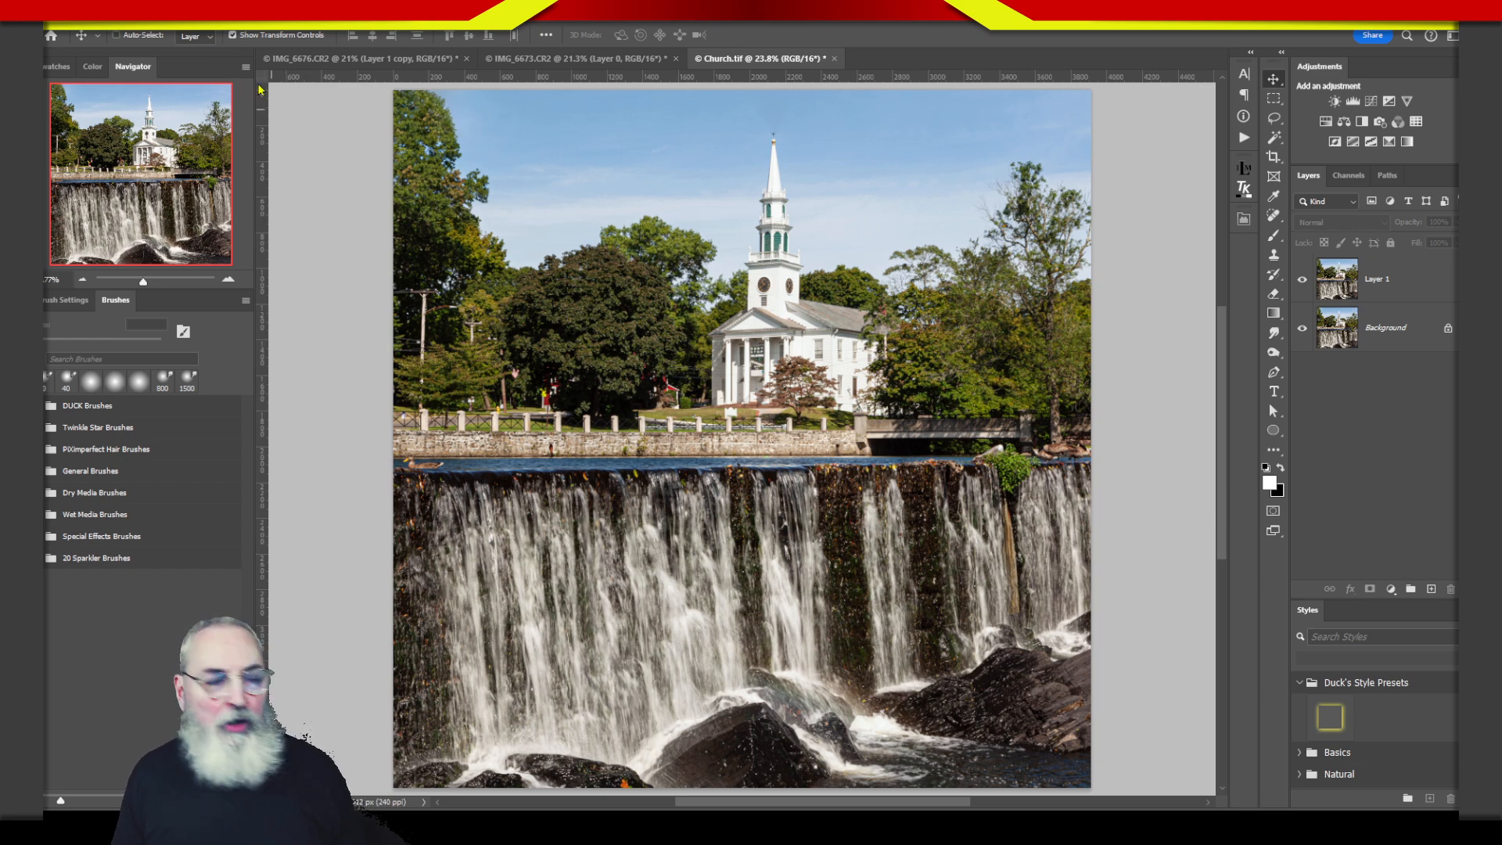
click(234, 15)
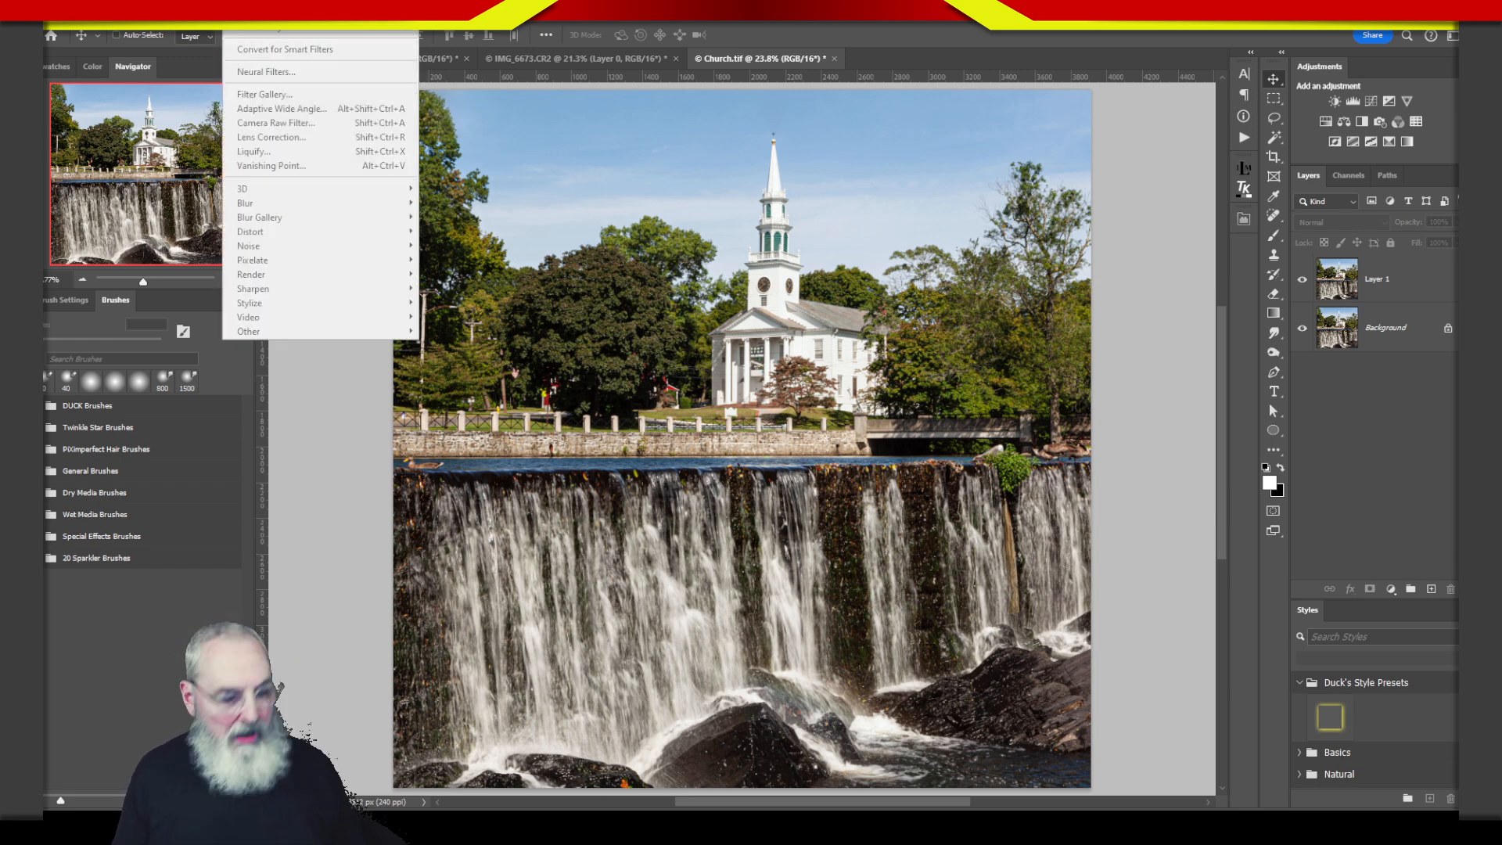
key(Escape)
key(alt+shift+ctrl+w)
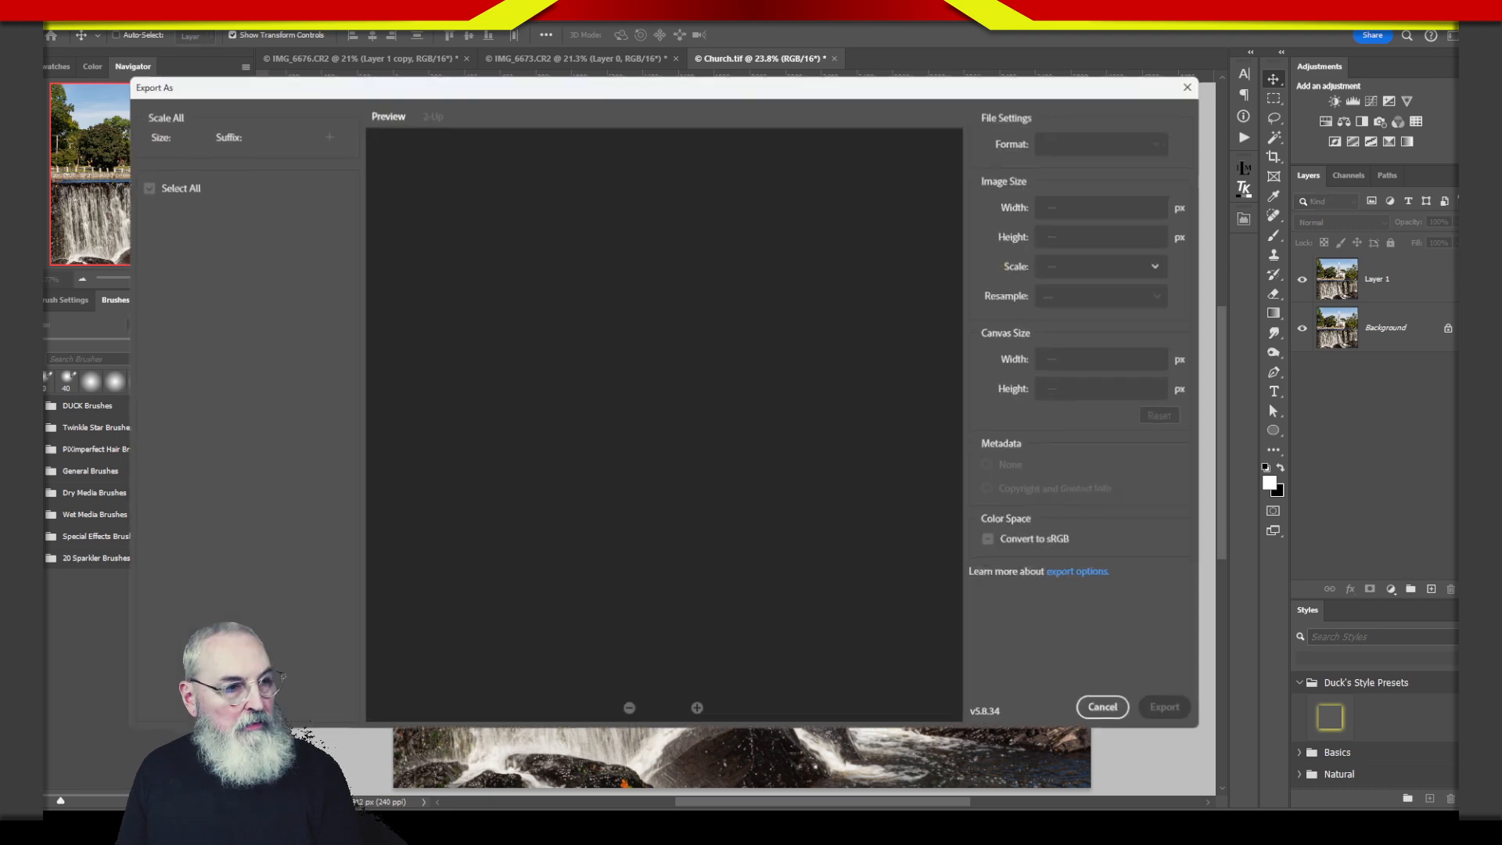
click(1197, 81)
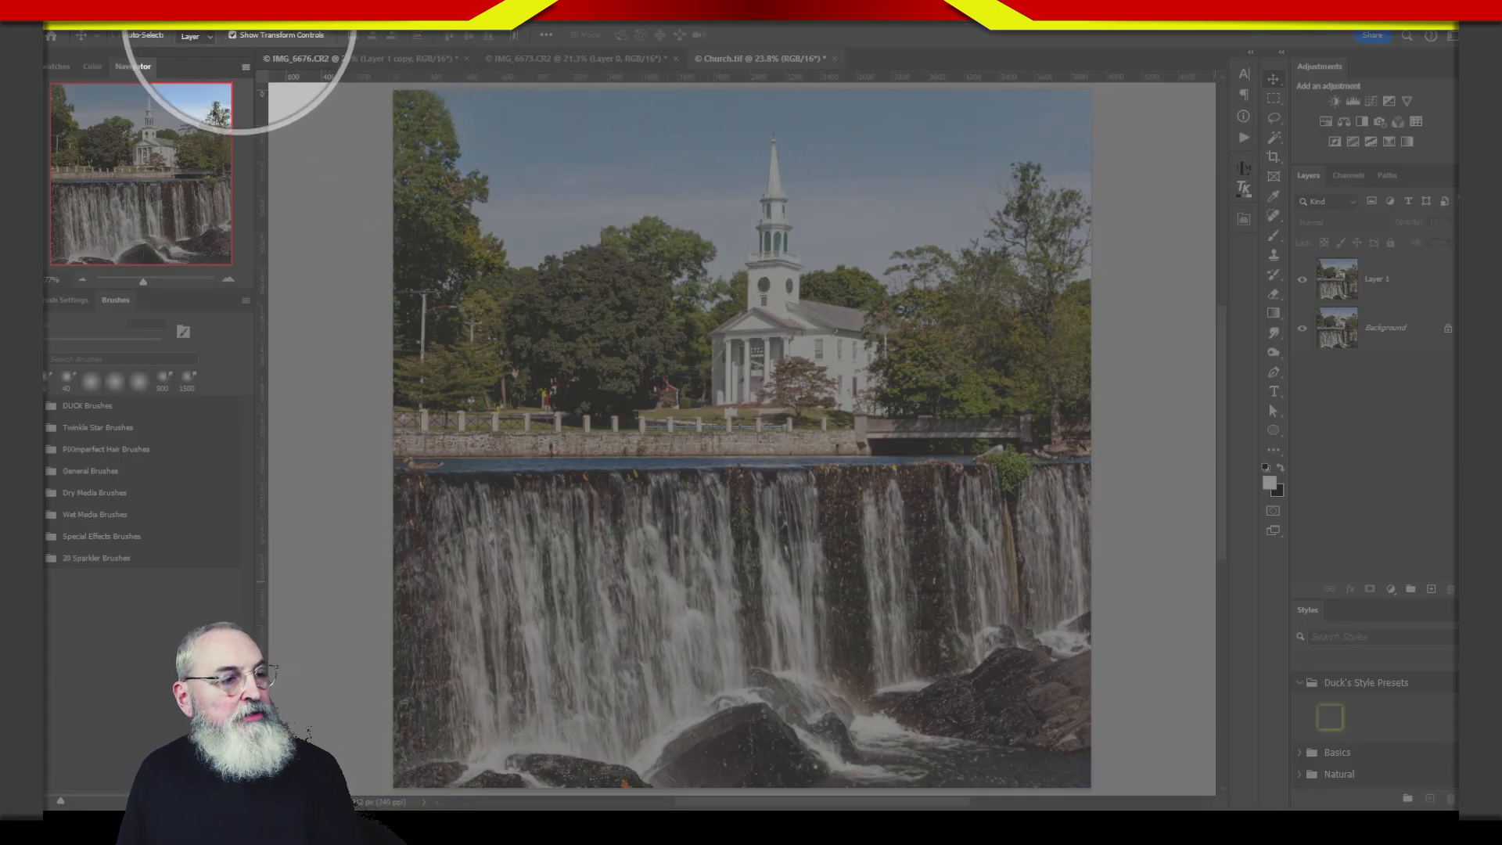
click(238, 12)
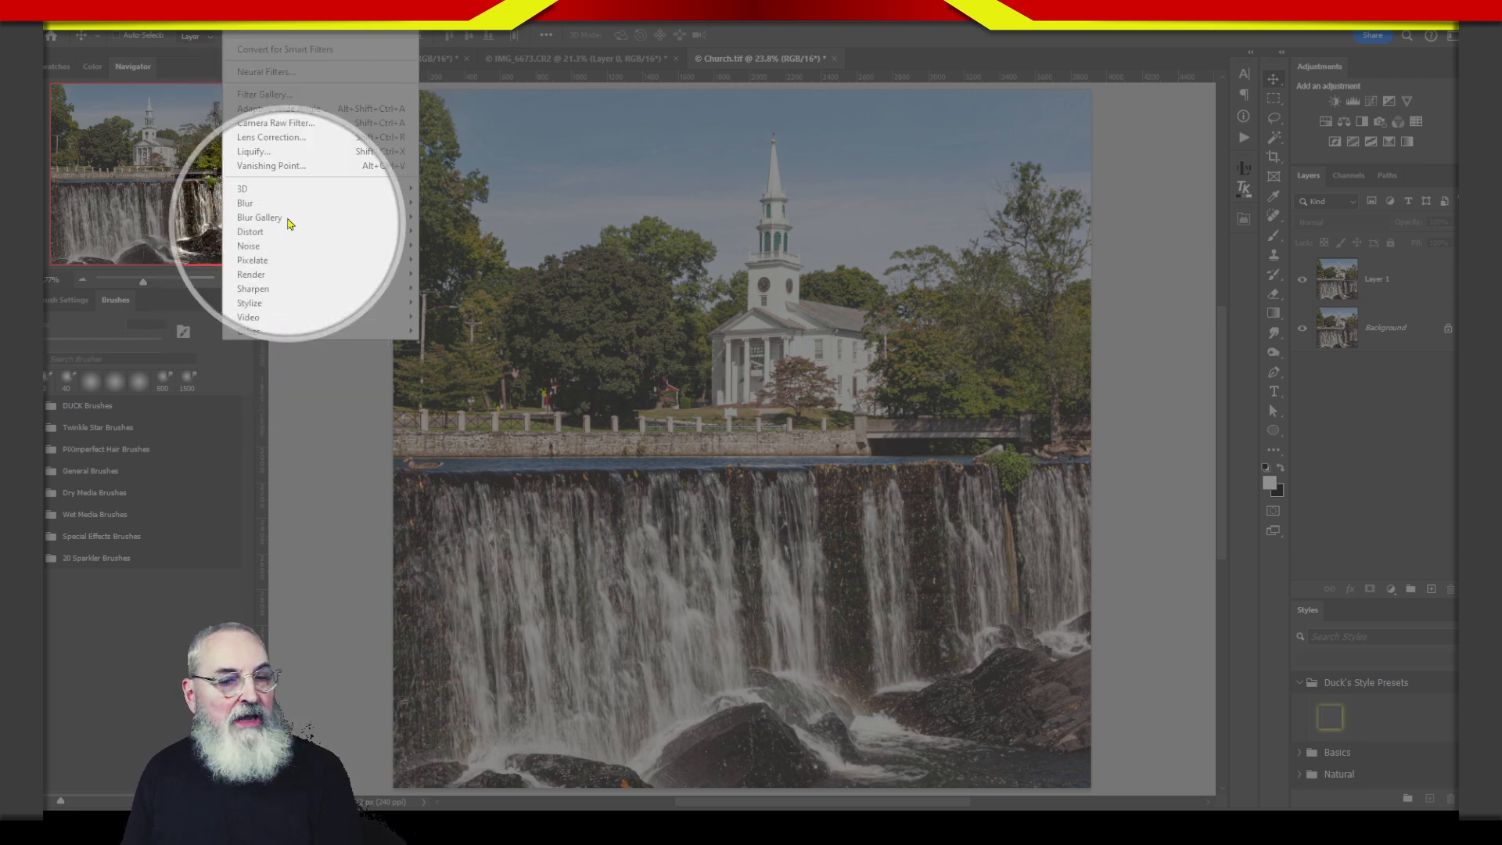
key(Escape)
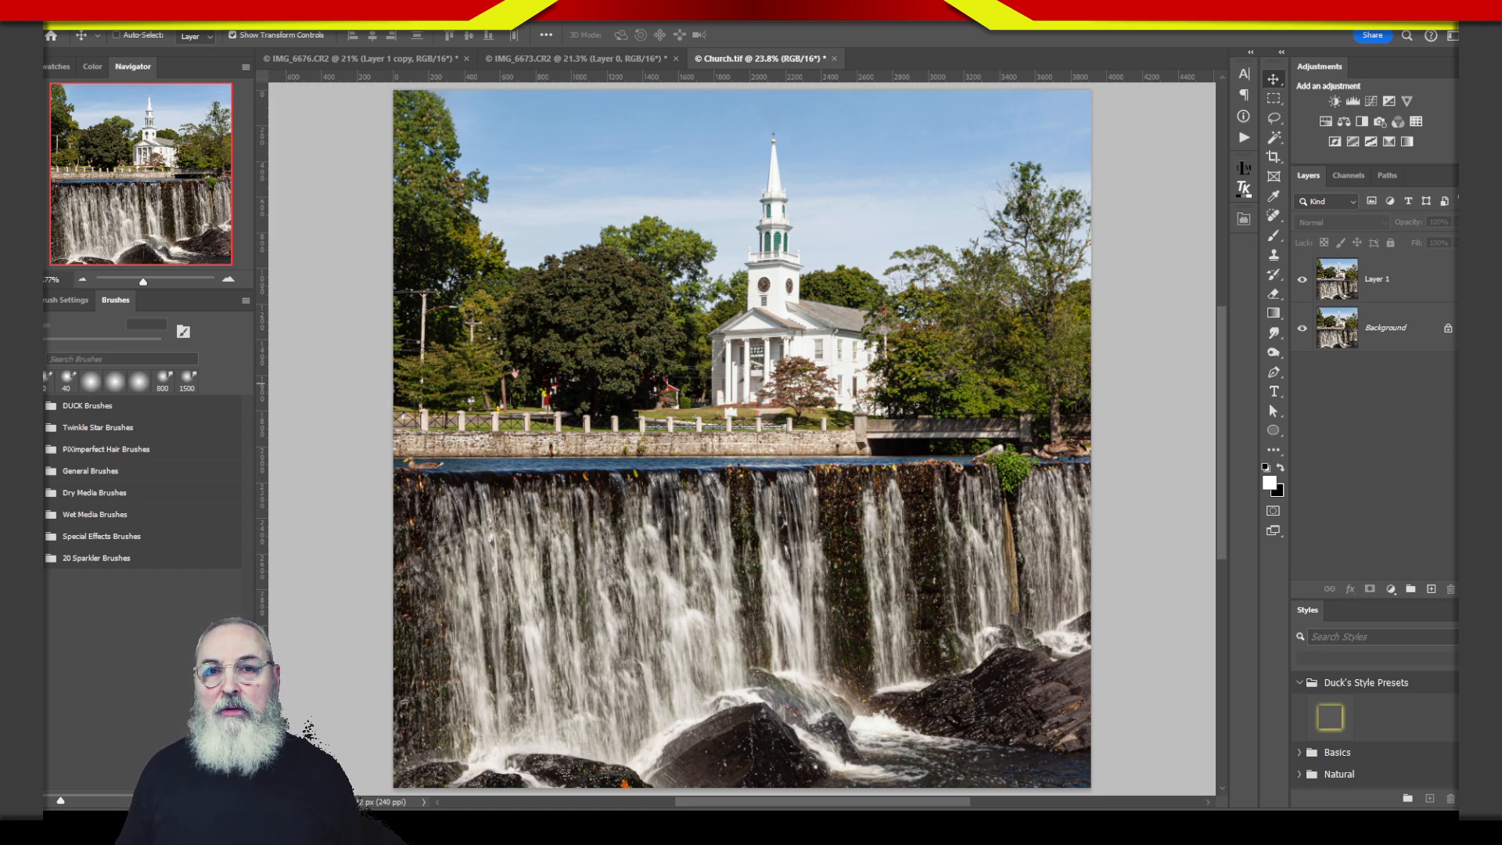
- Select Layer 1 above the Background and open the Motion Blur filter for it
click(1336, 346)
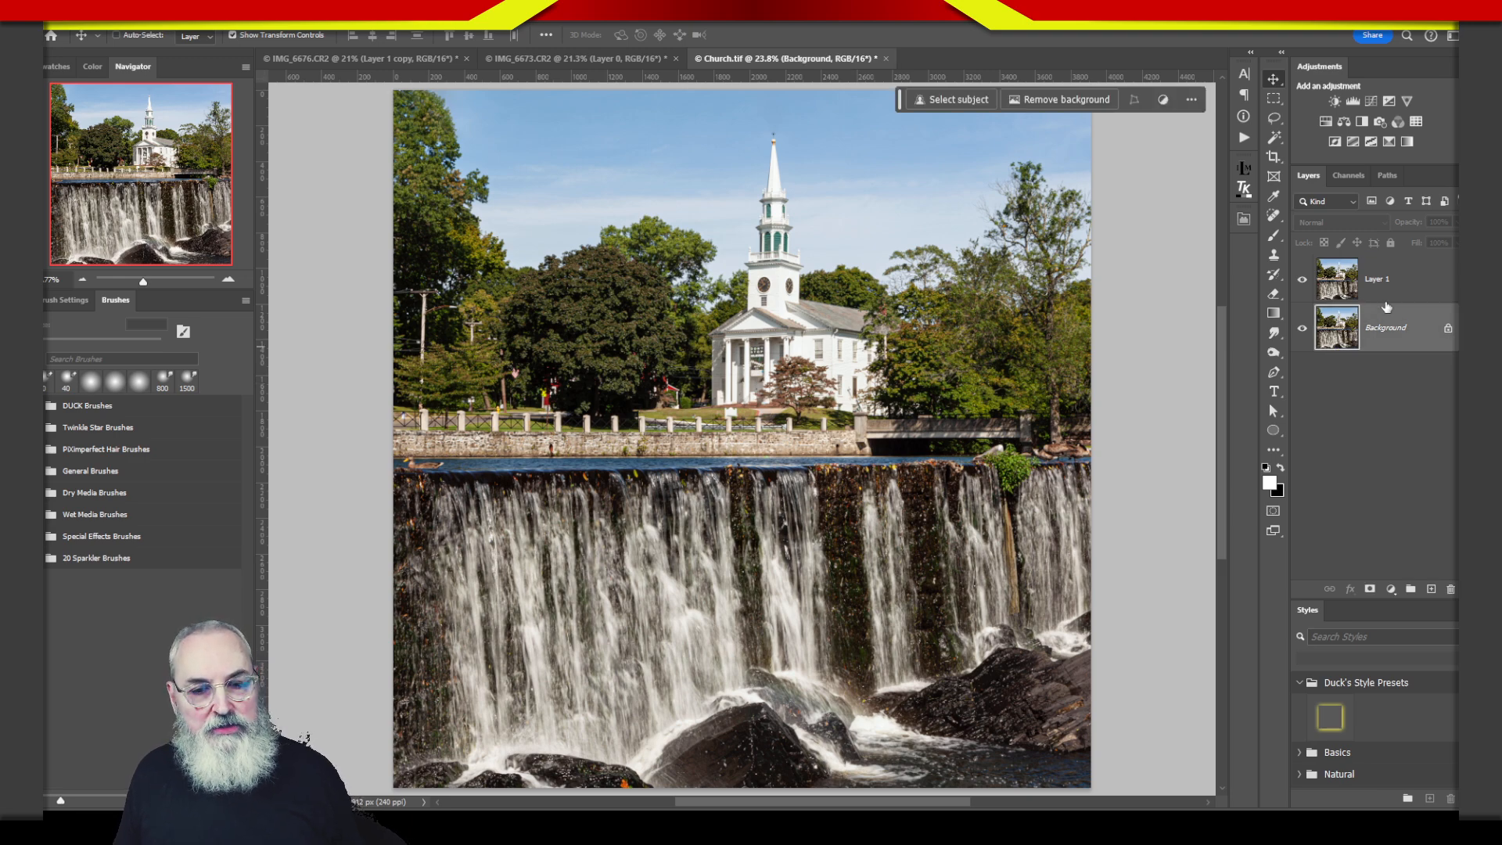
click(1340, 291)
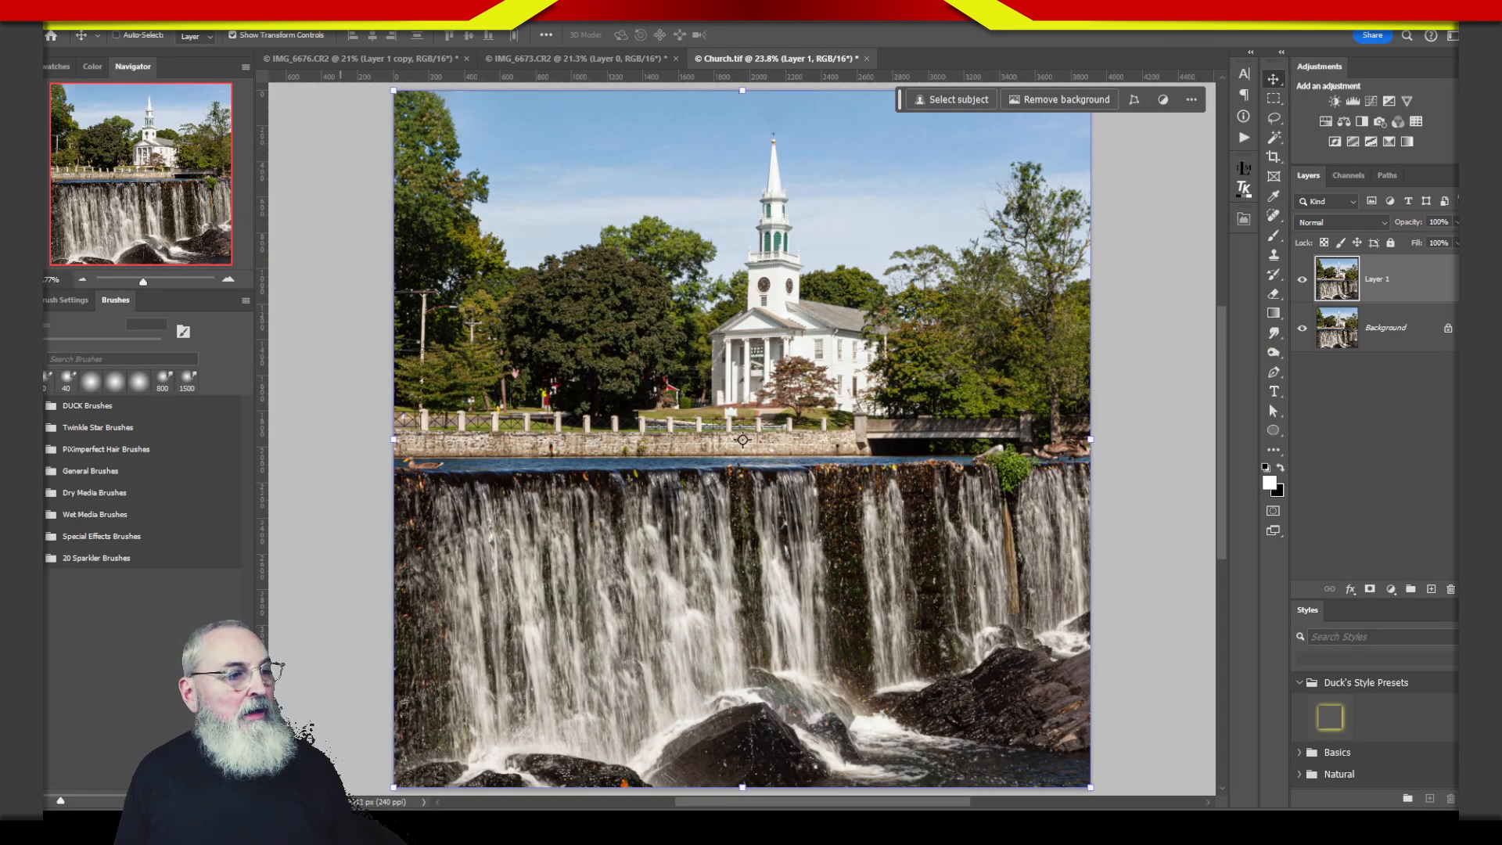
click(235, 12)
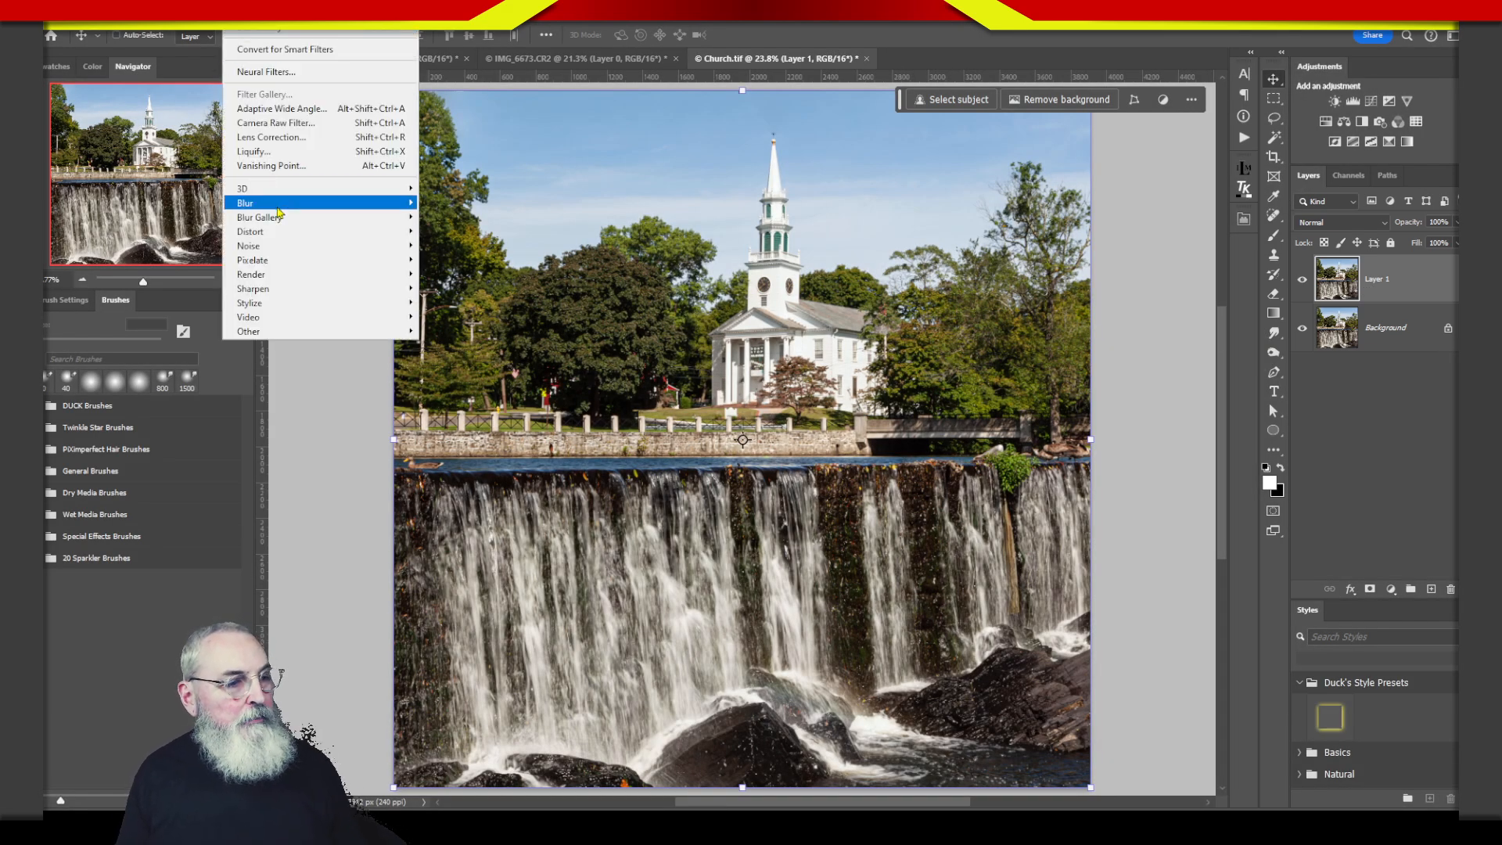
mouse_move(288, 209)
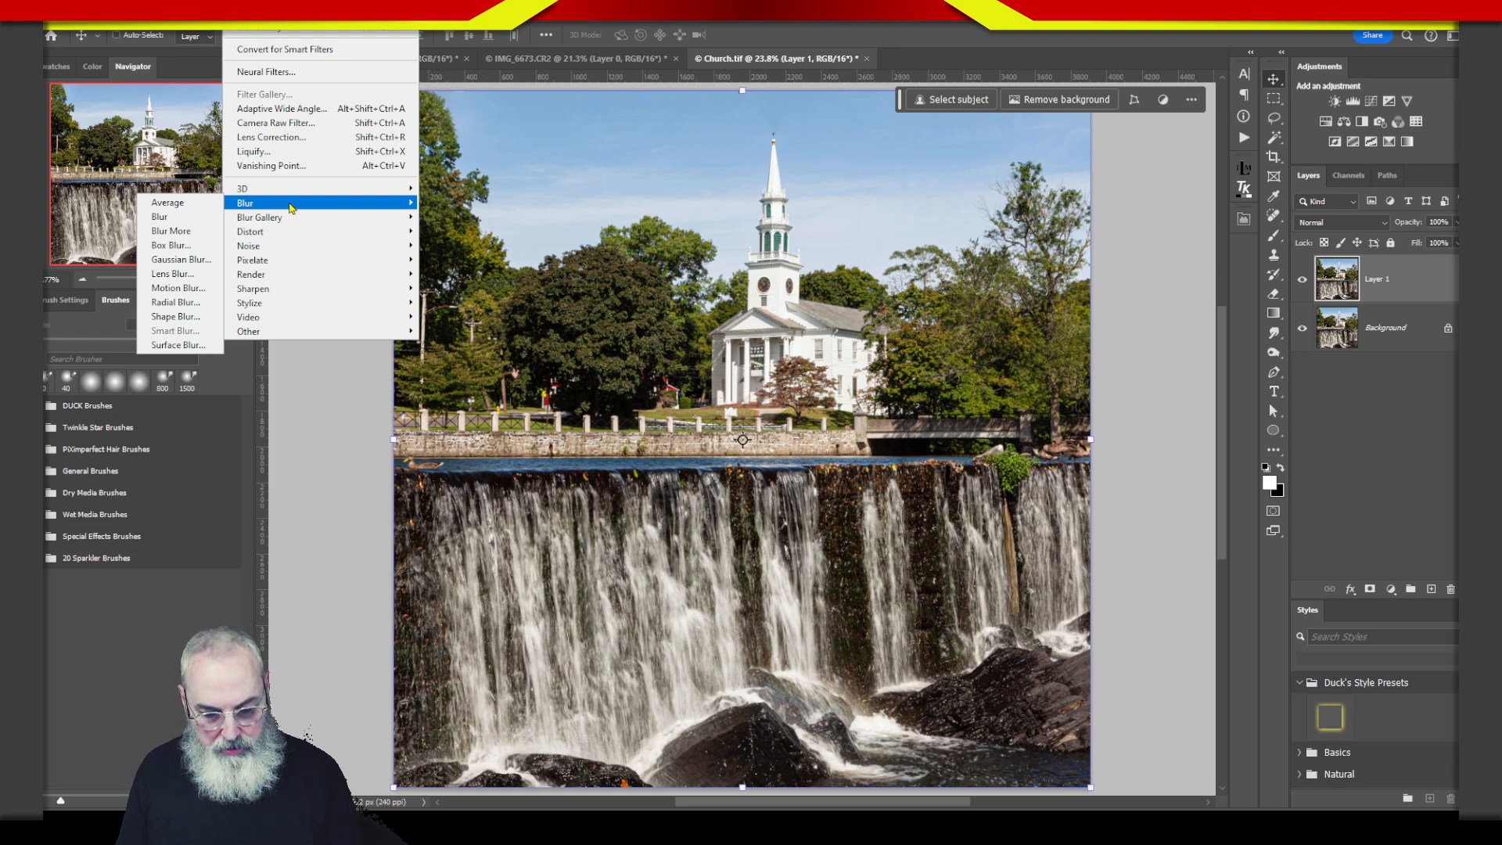
key(ctrl)
key(ctrl)
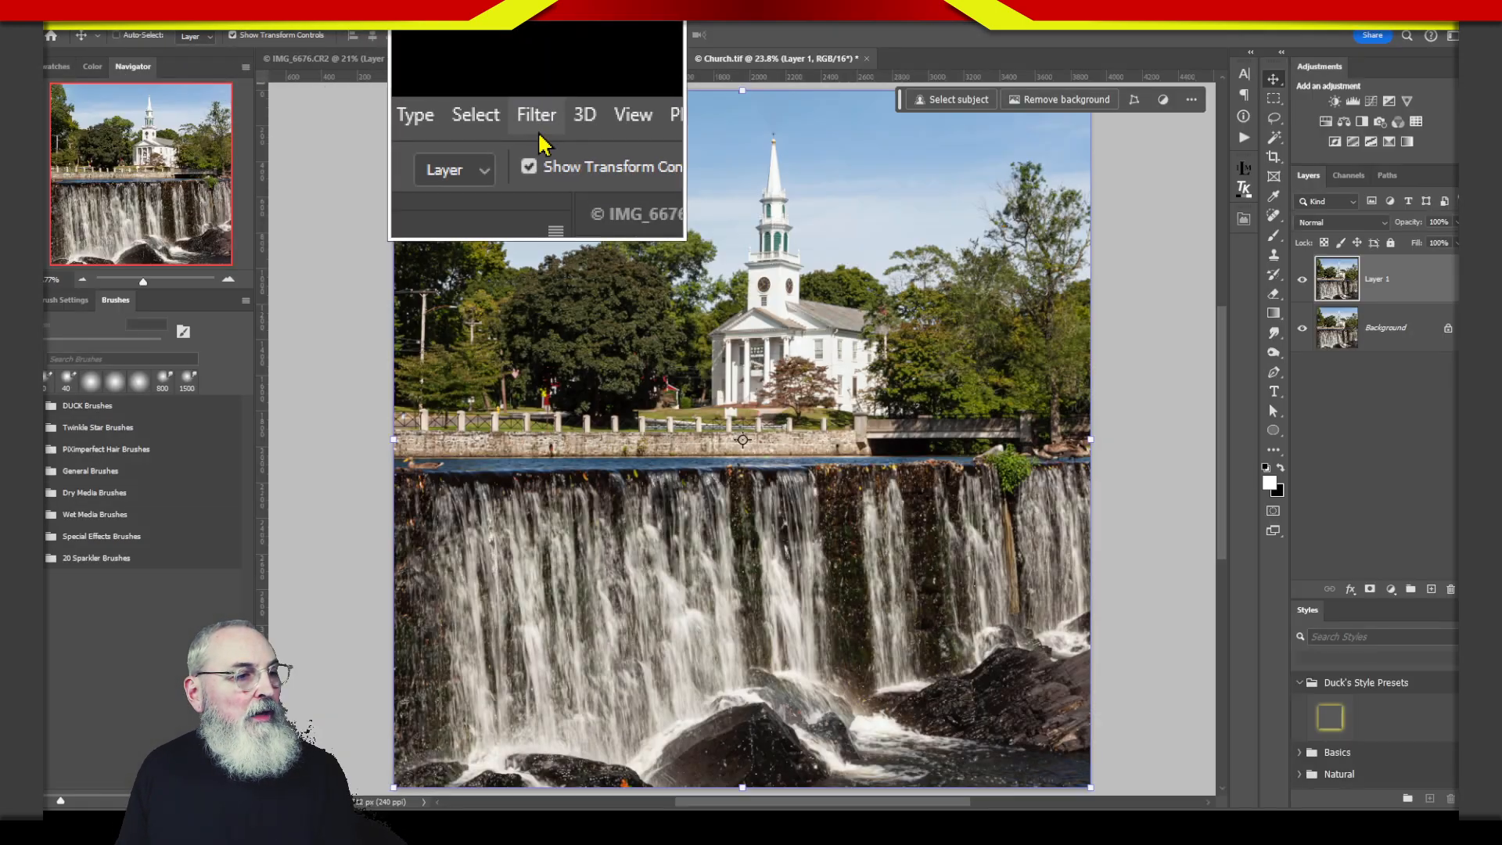
click(235, 15)
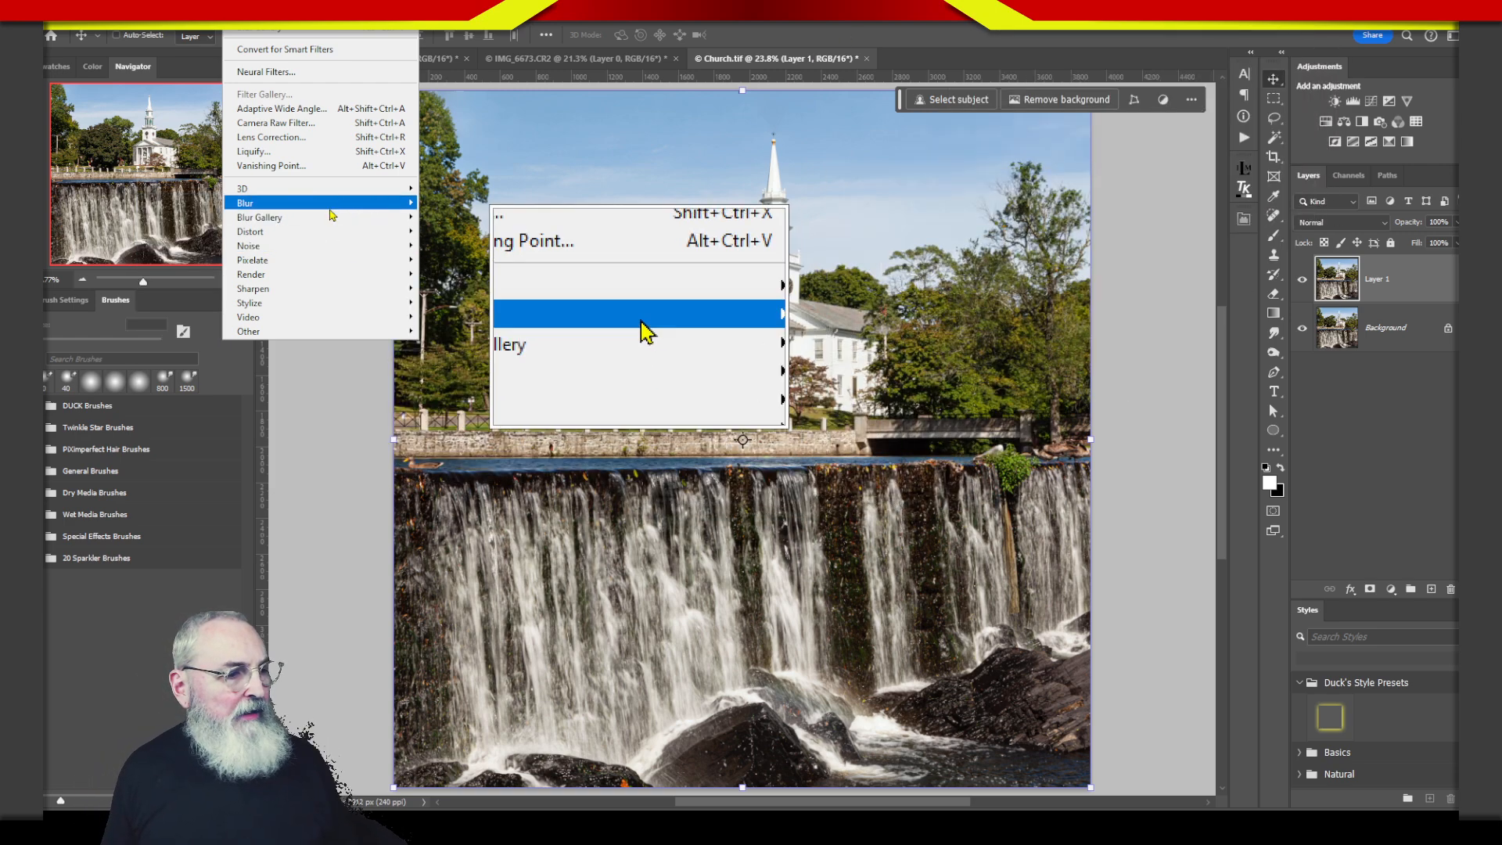
mouse_move(317, 205)
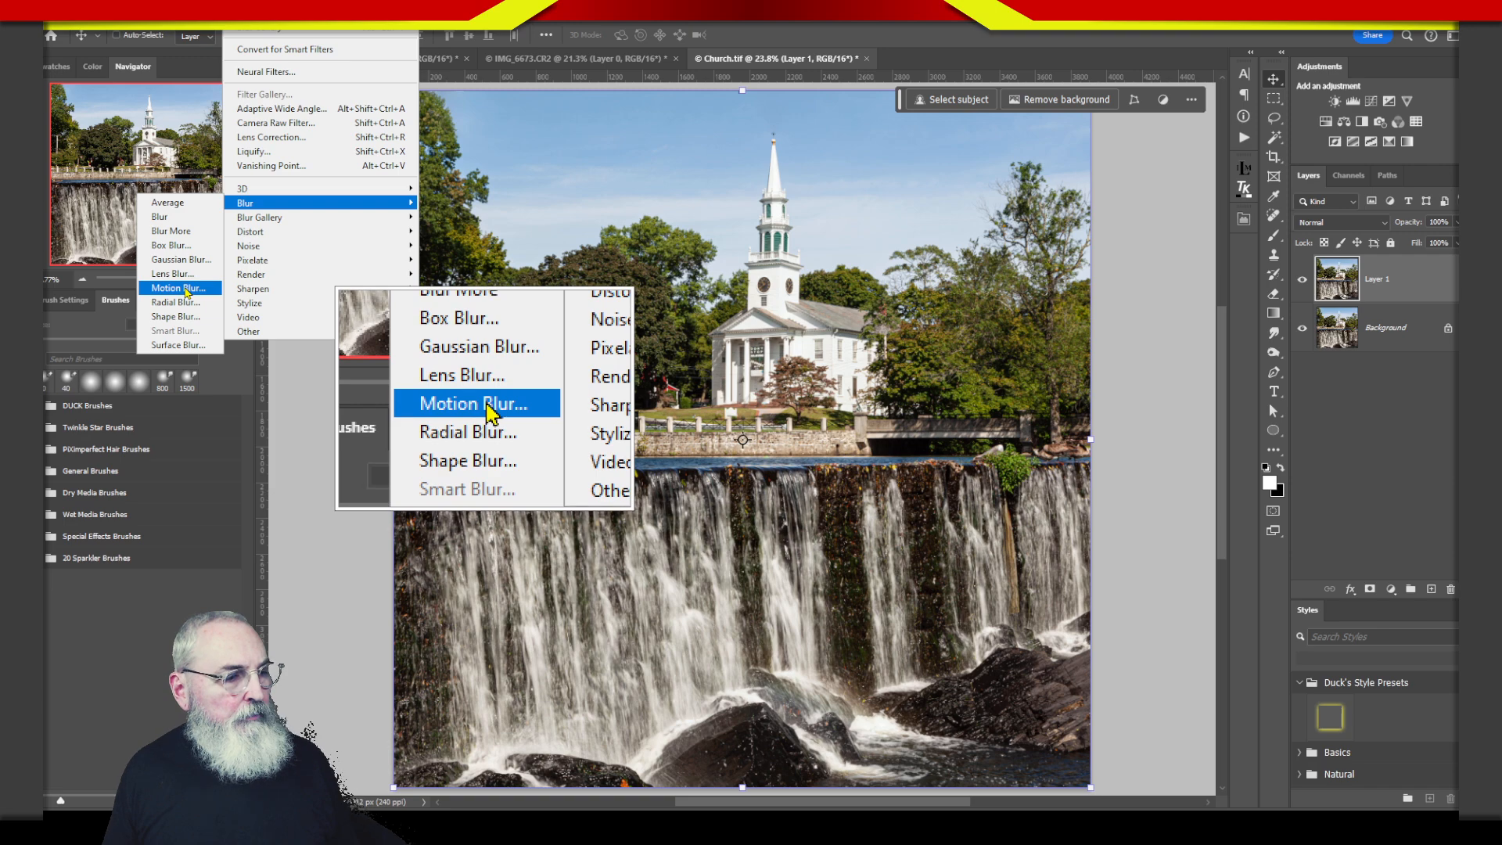
click(179, 290)
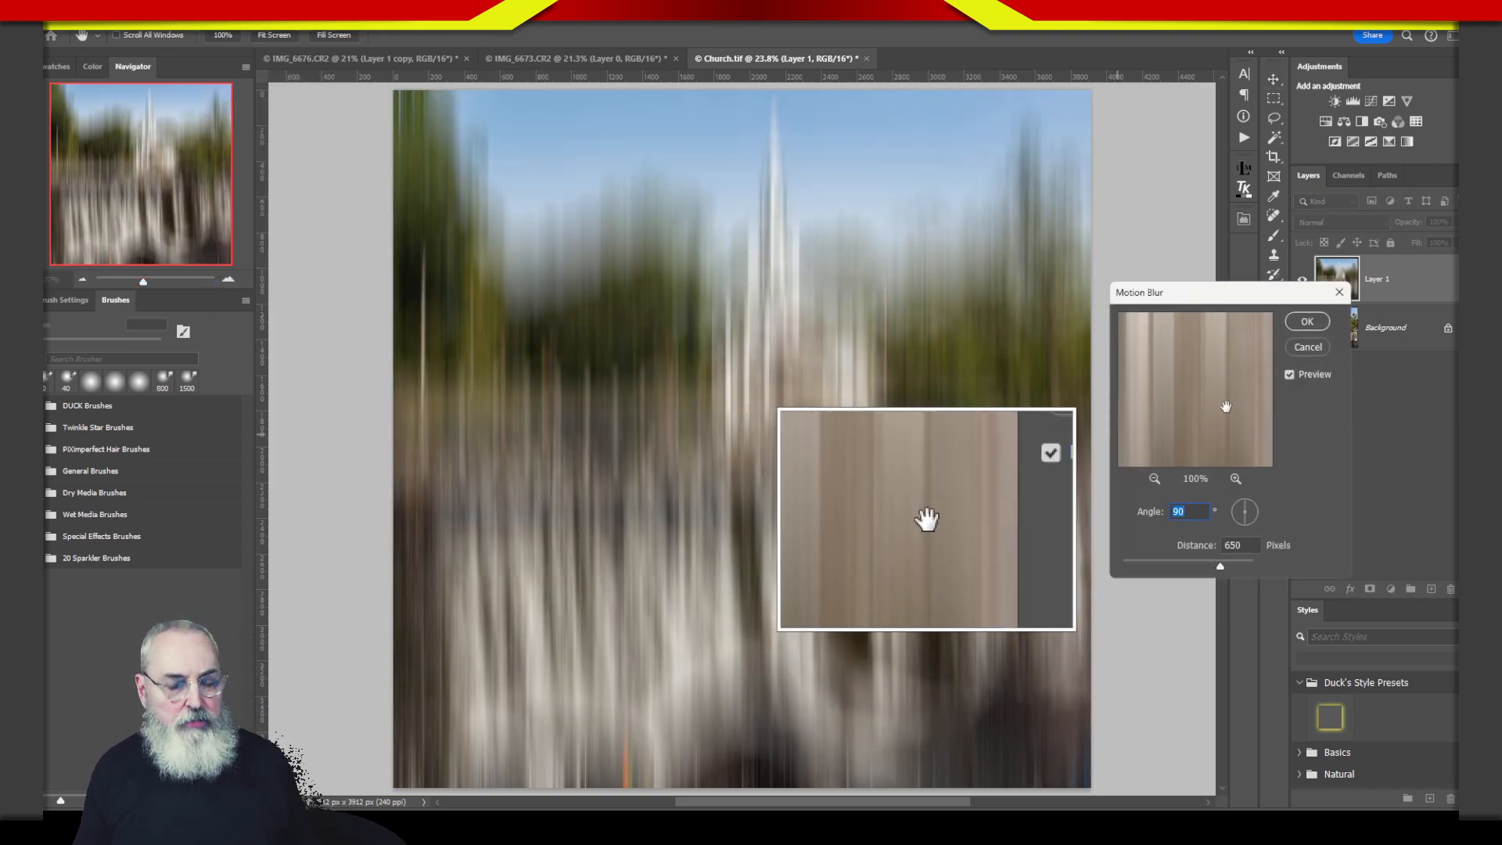
- Try Motion Blur angles of -51° and -4° on the image with the distance set to 148 pixels
key(alt)
drag(1219, 566, 1160, 566)
click(1253, 513)
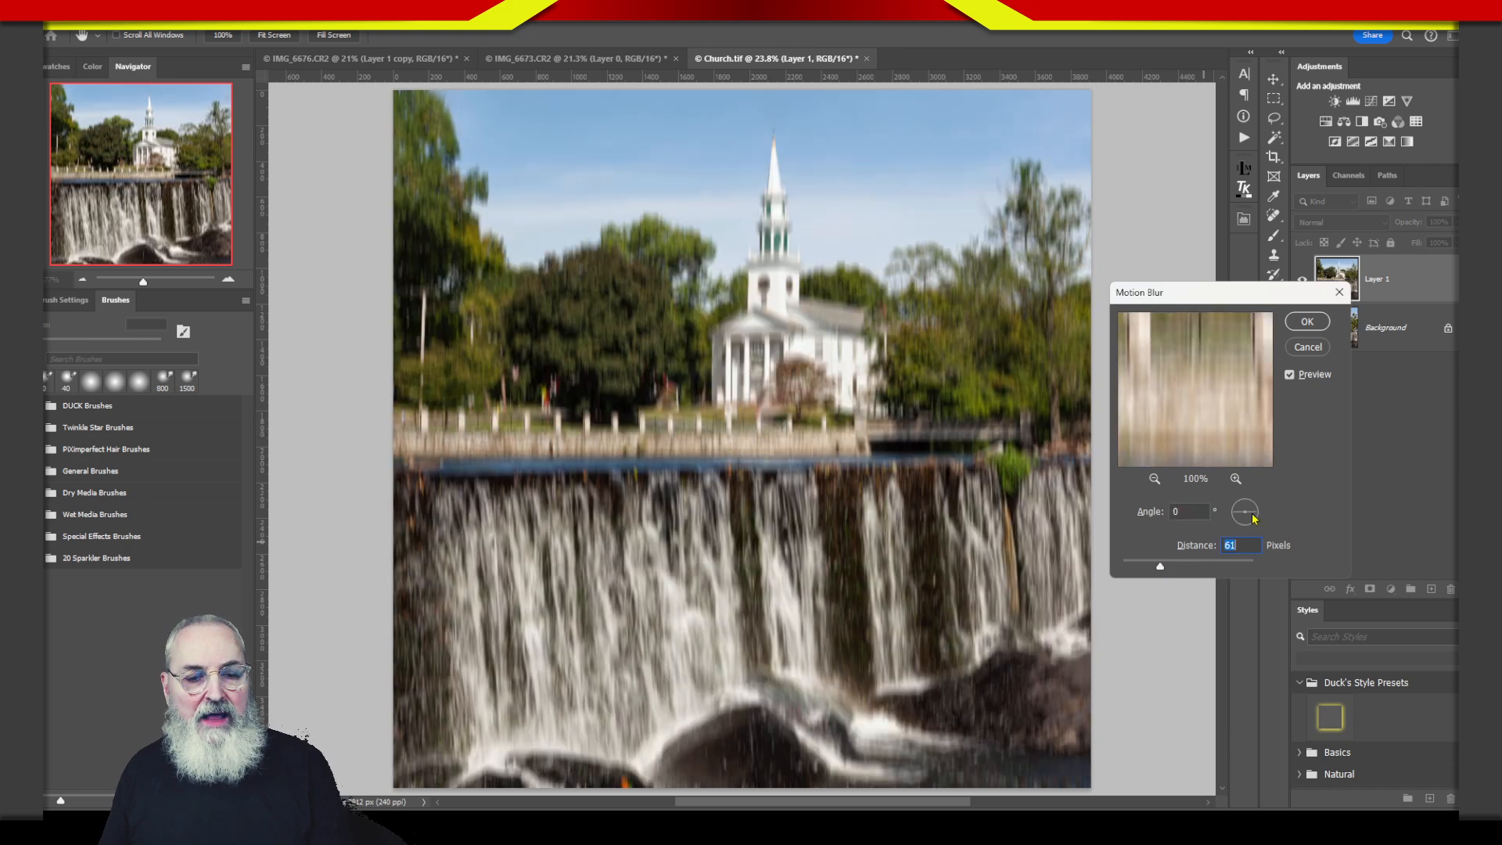
drag(1252, 517, 1263, 538)
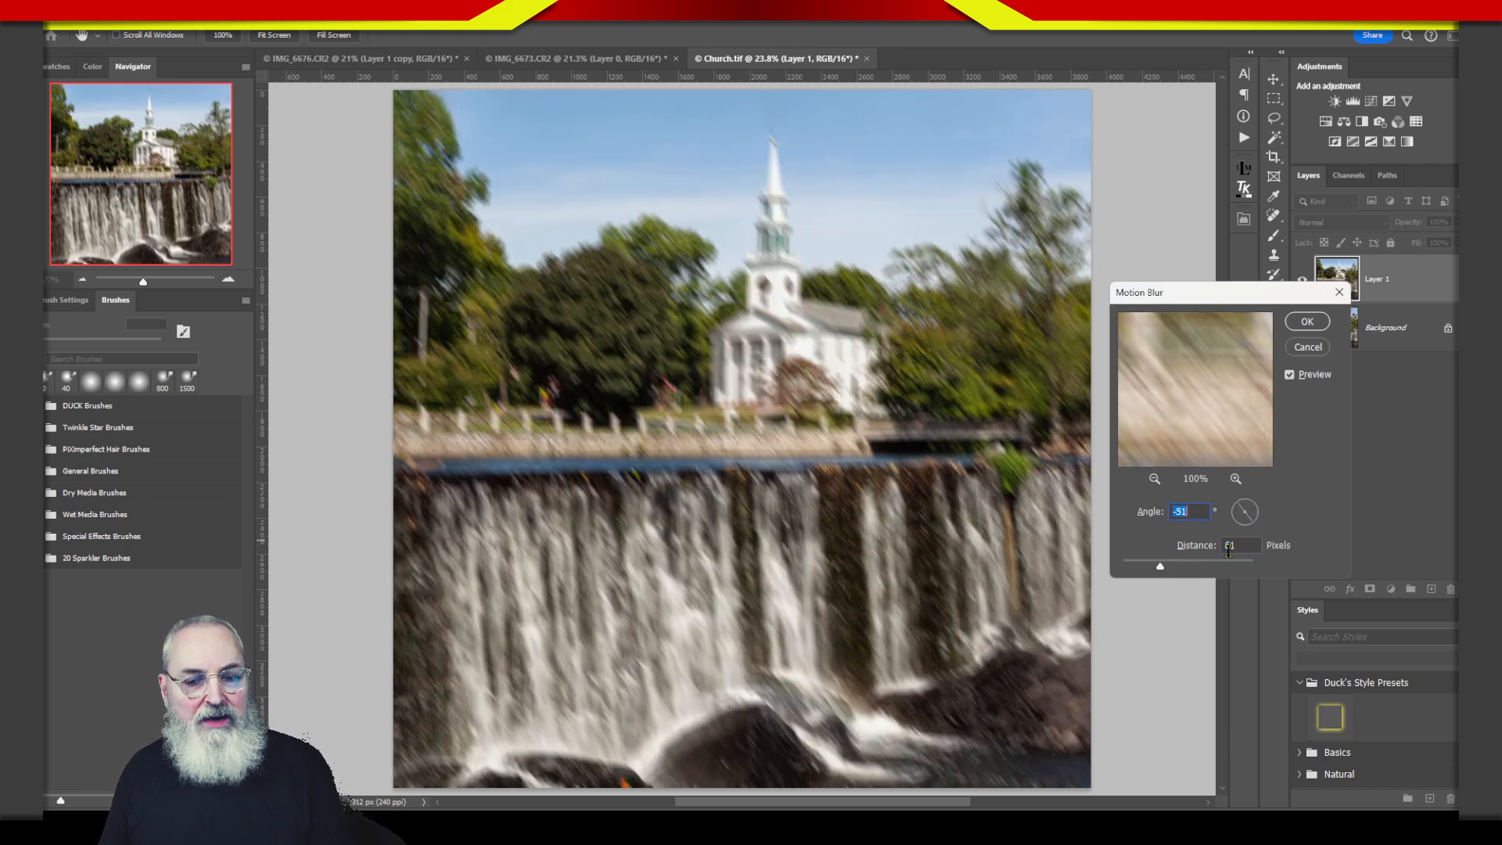
drag(1171, 567, 1180, 568)
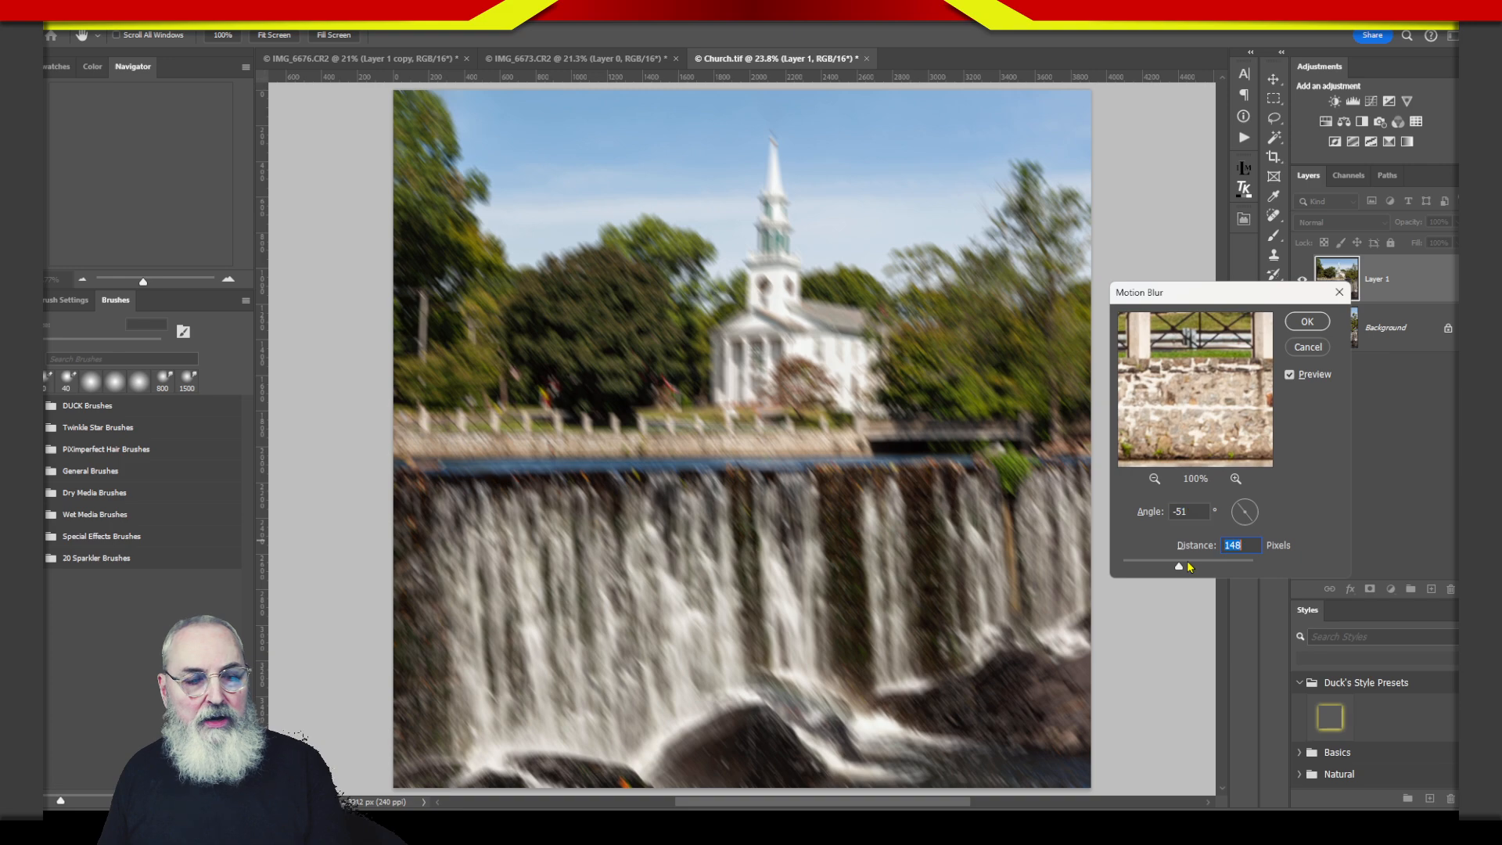
mouse_move(1257, 518)
mouse_down()
mouse_move(1253, 487)
mouse_move(1269, 513)
mouse_up()
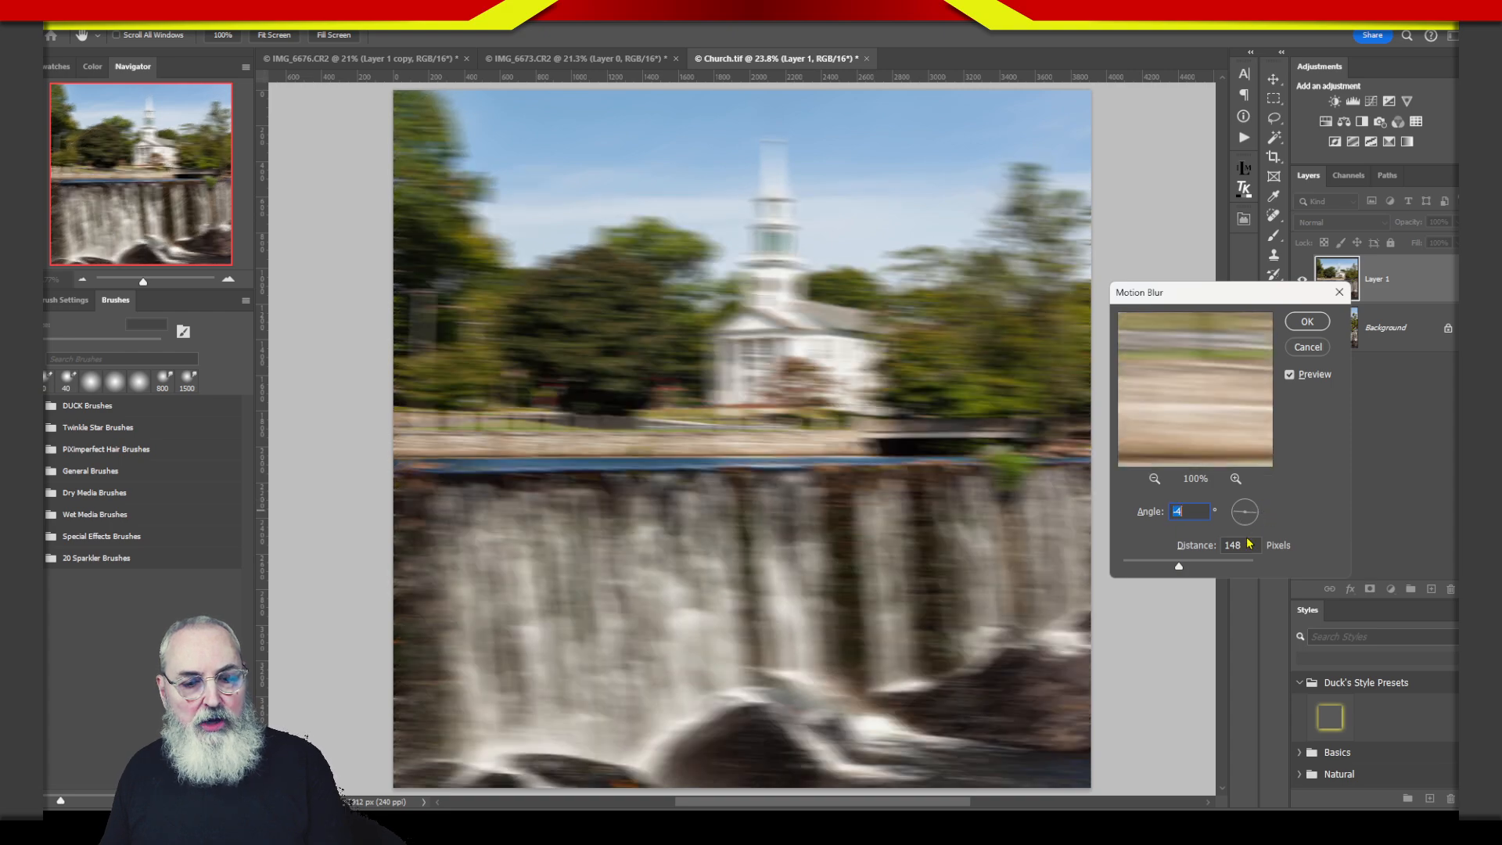
- Try a vertical Motion Blur at an angle of -90° and a distance of 39 pixels, toggling the image preview off and on
click(1289, 373)
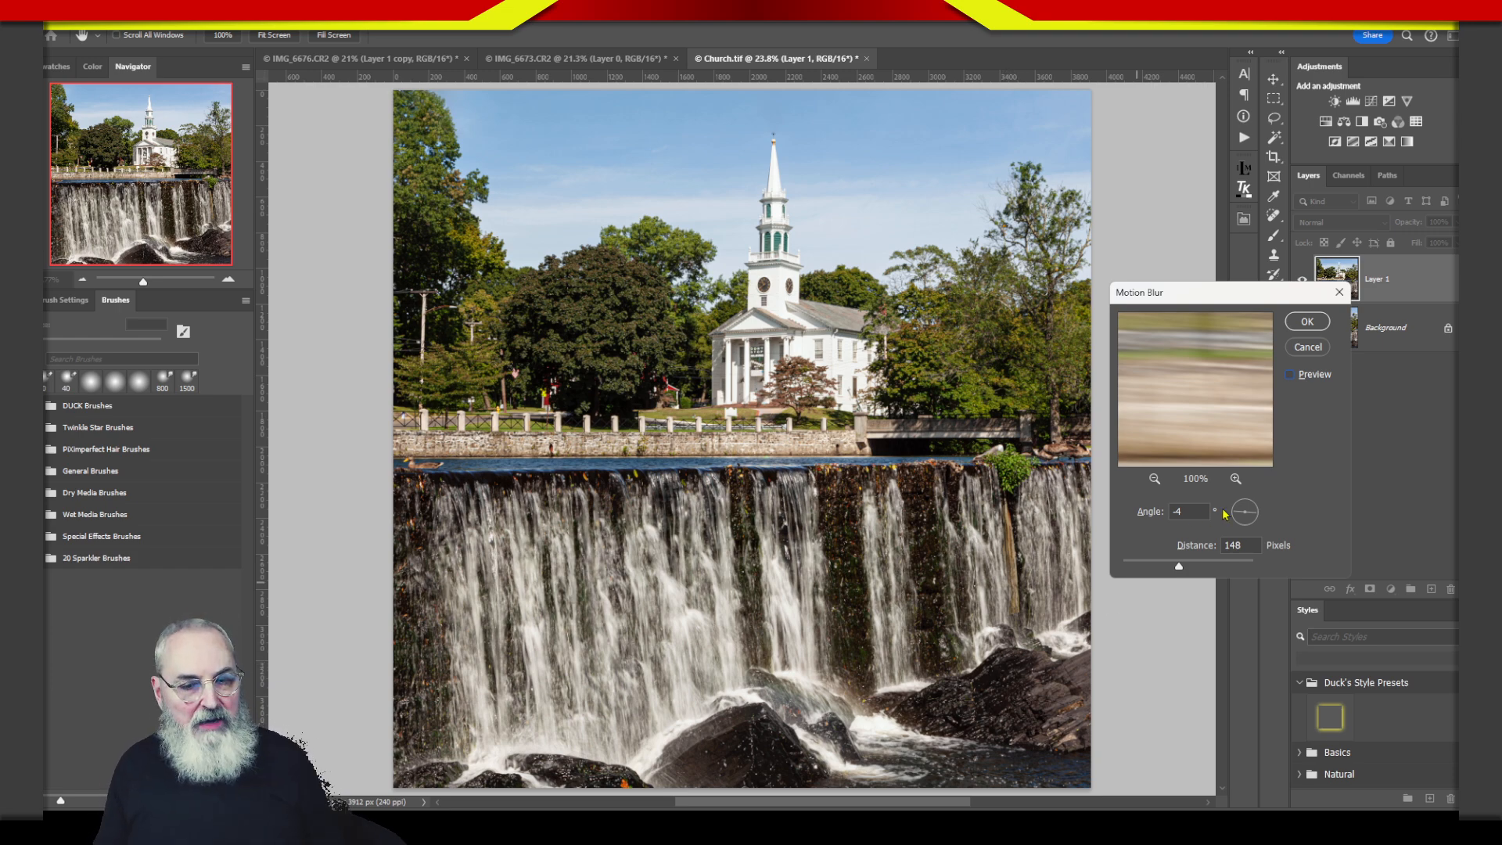
drag(1244, 523, 1245, 559)
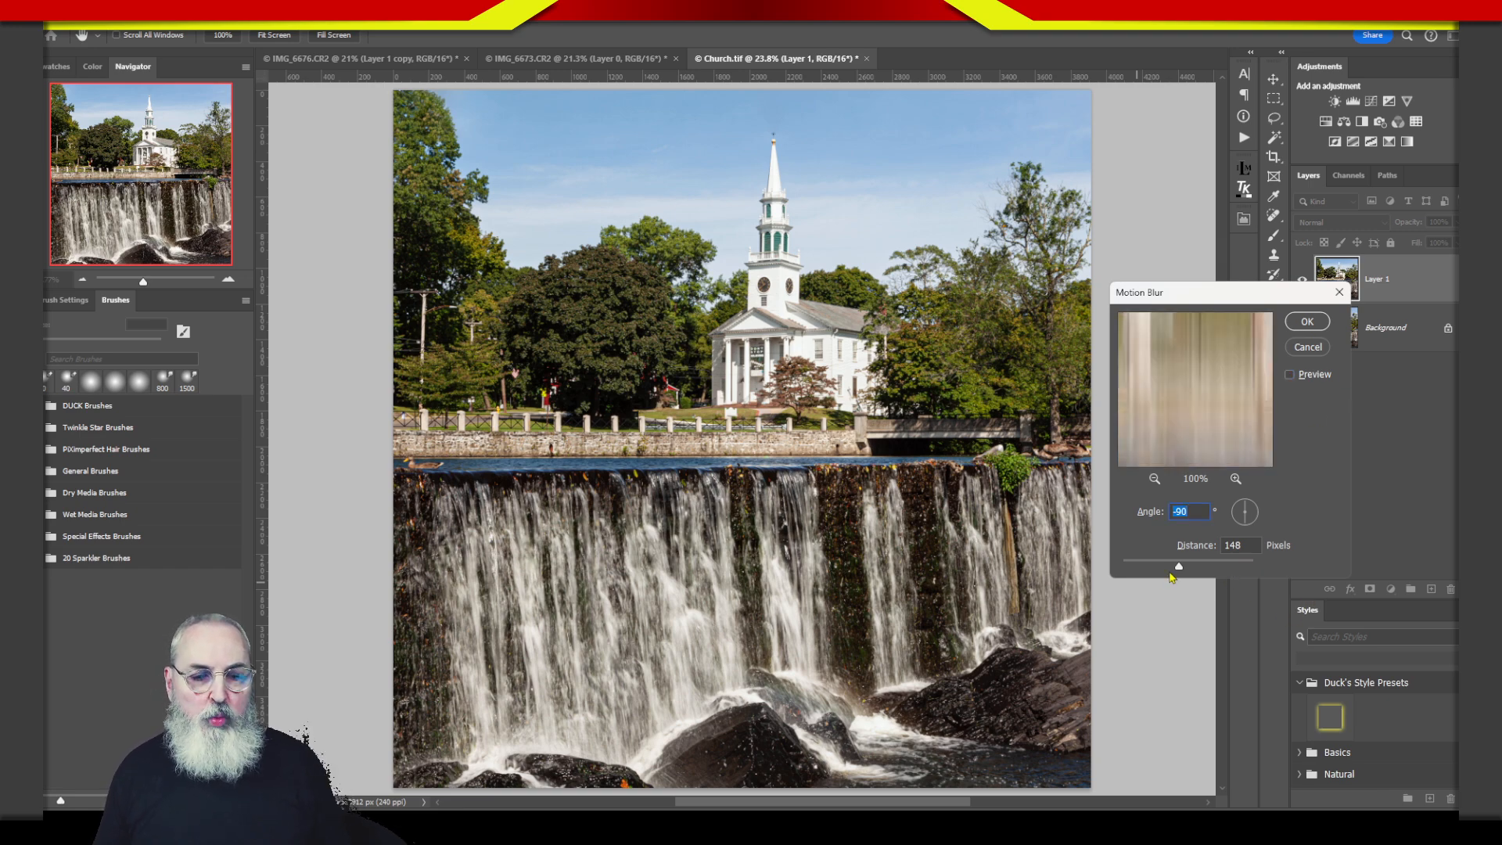
drag(1179, 566, 1149, 567)
click(1290, 374)
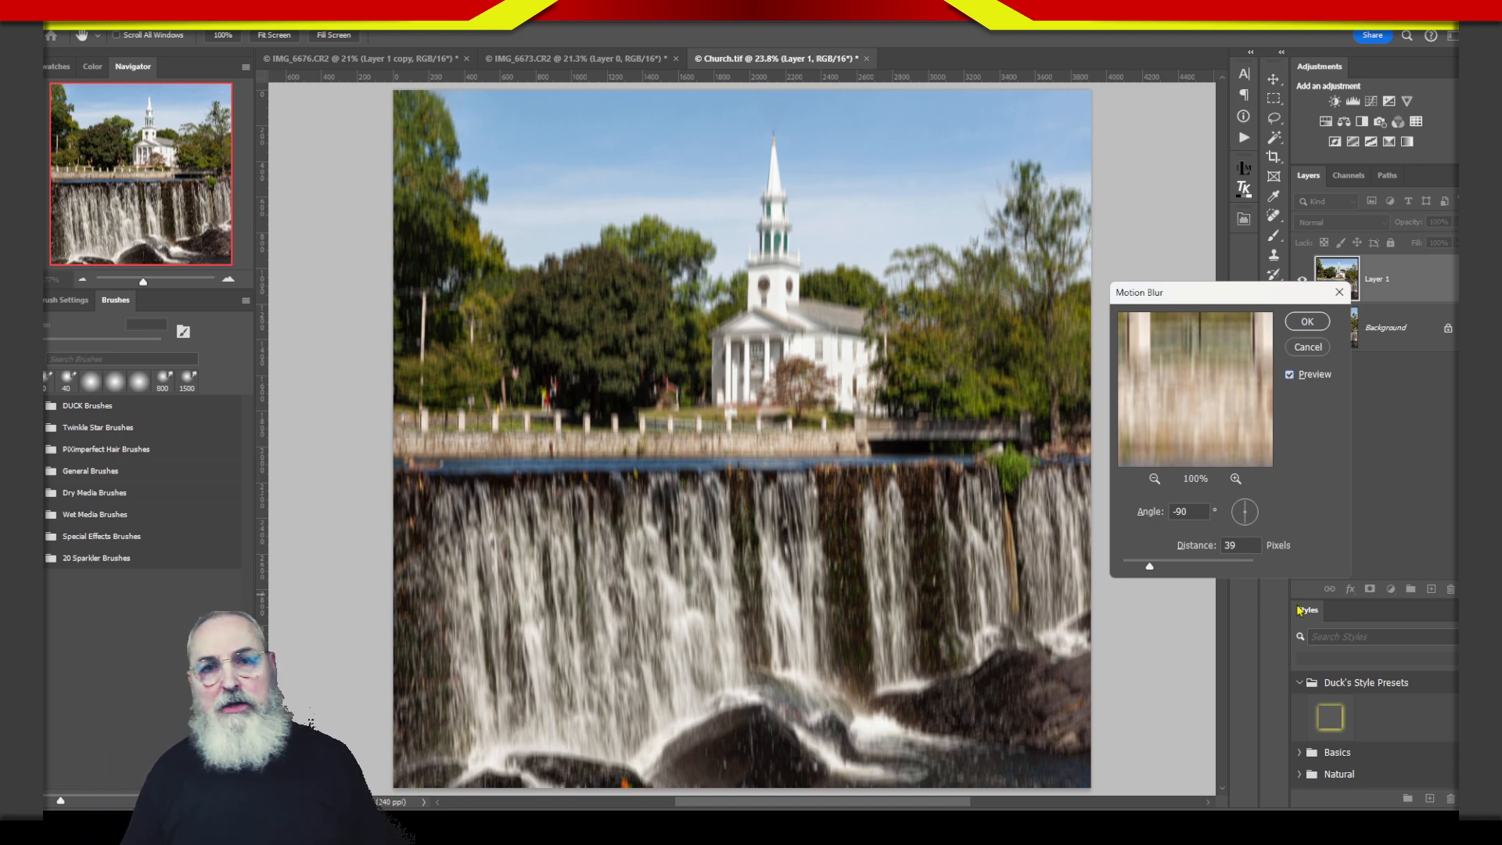
- Try vertical blur distances of 17, 46, 124 and 148 pixels, and cancel the Motion Blur filter
drag(1150, 566, 1134, 566)
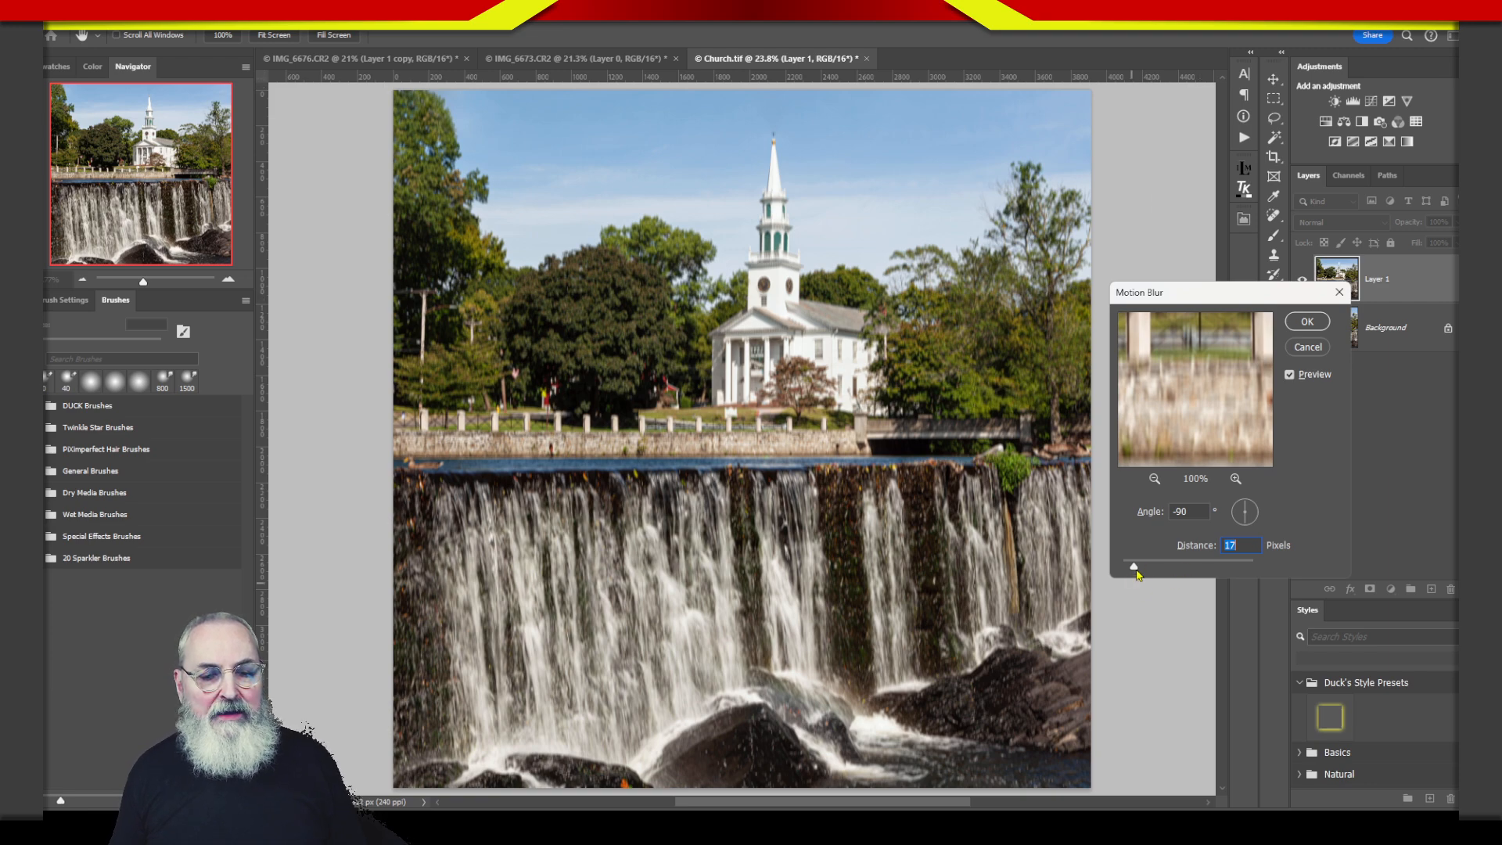
drag(1134, 568, 1154, 568)
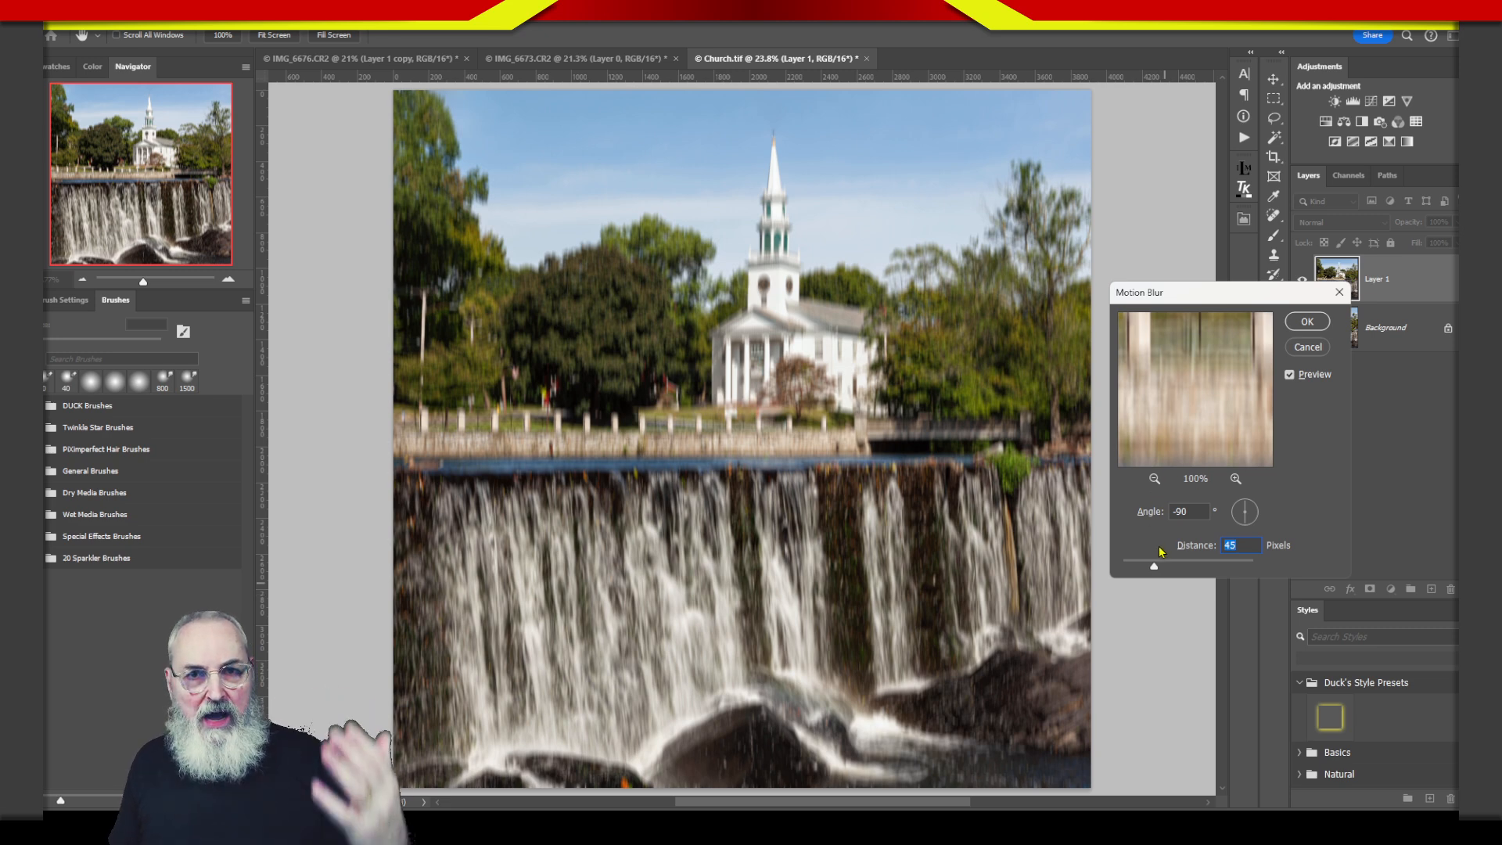
drag(1152, 568, 1155, 567)
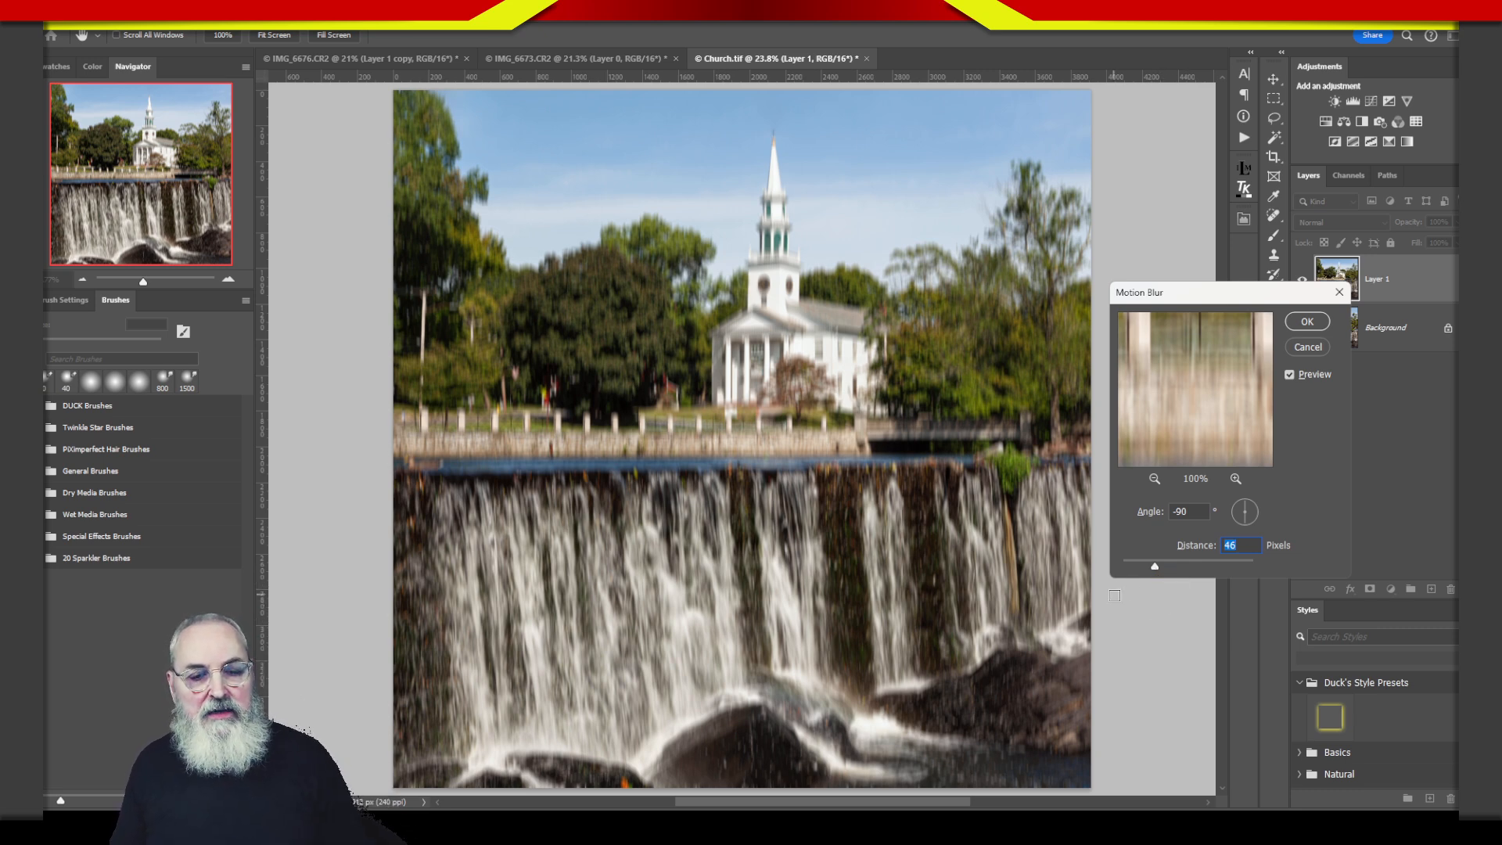
drag(1156, 577, 1174, 567)
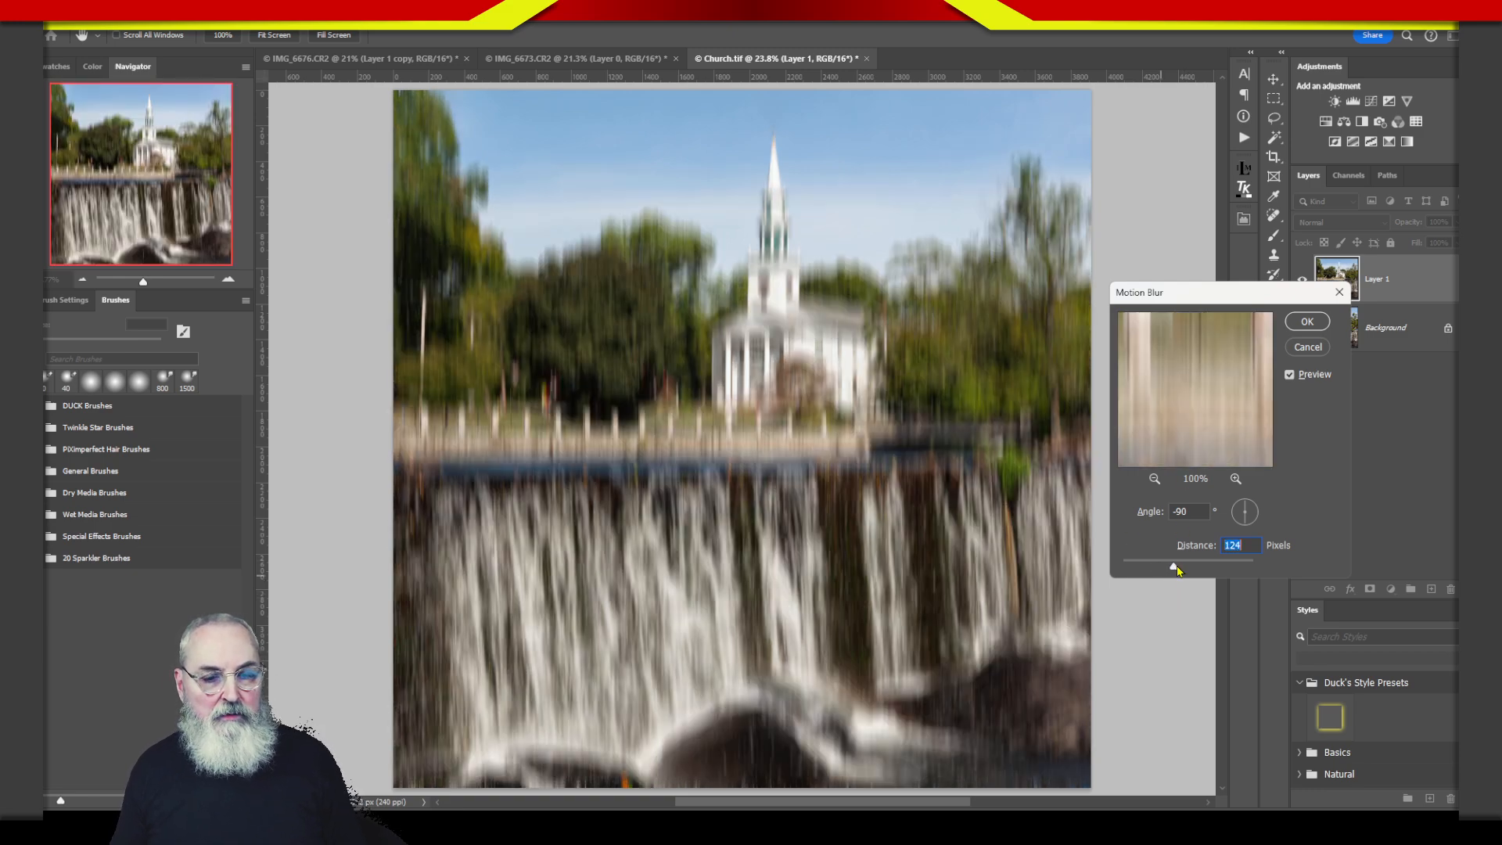
drag(1175, 569, 1180, 569)
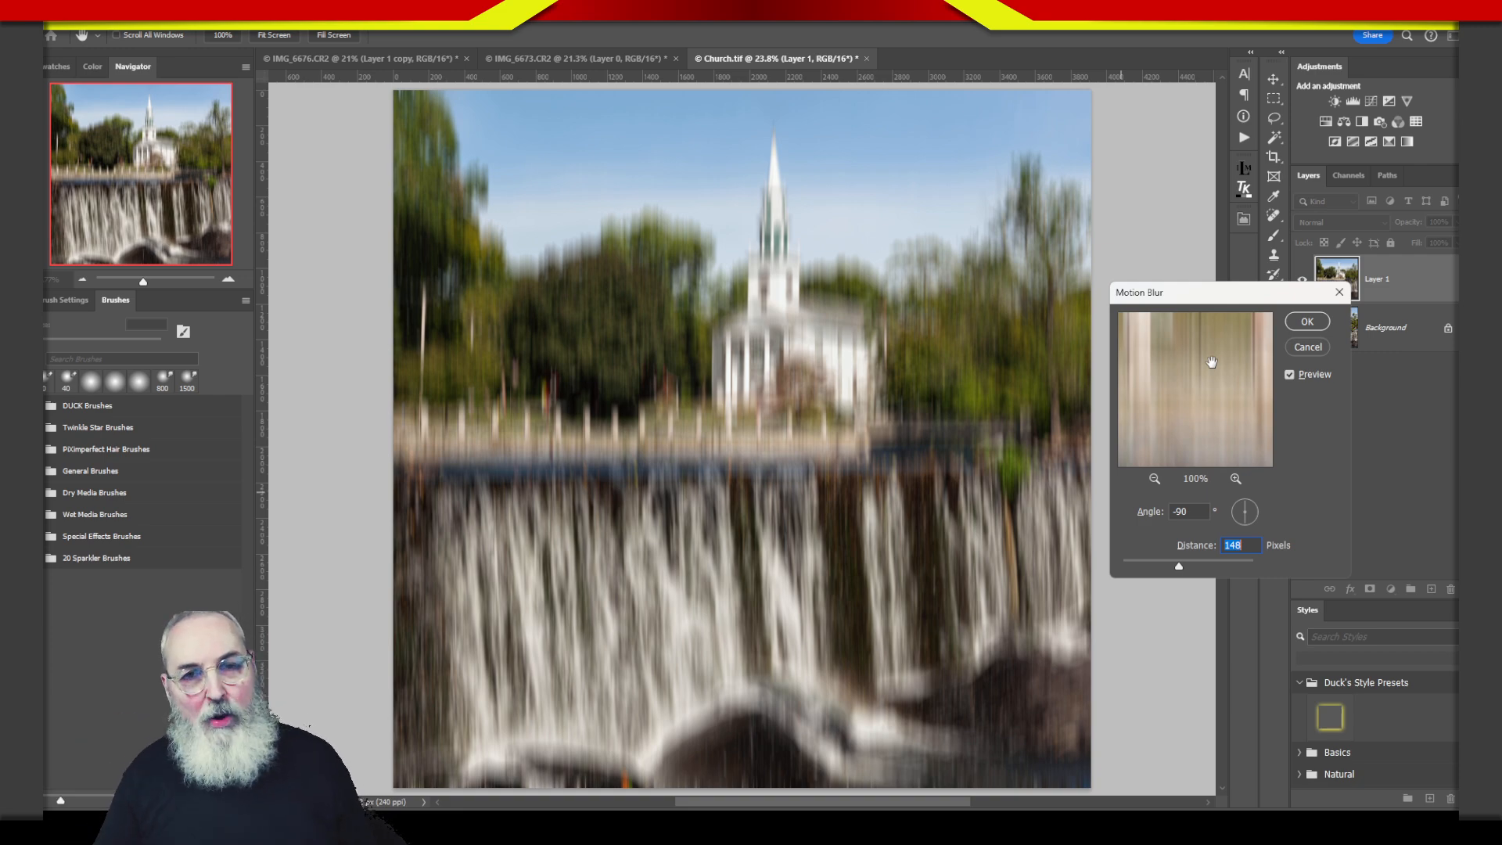
click(1319, 348)
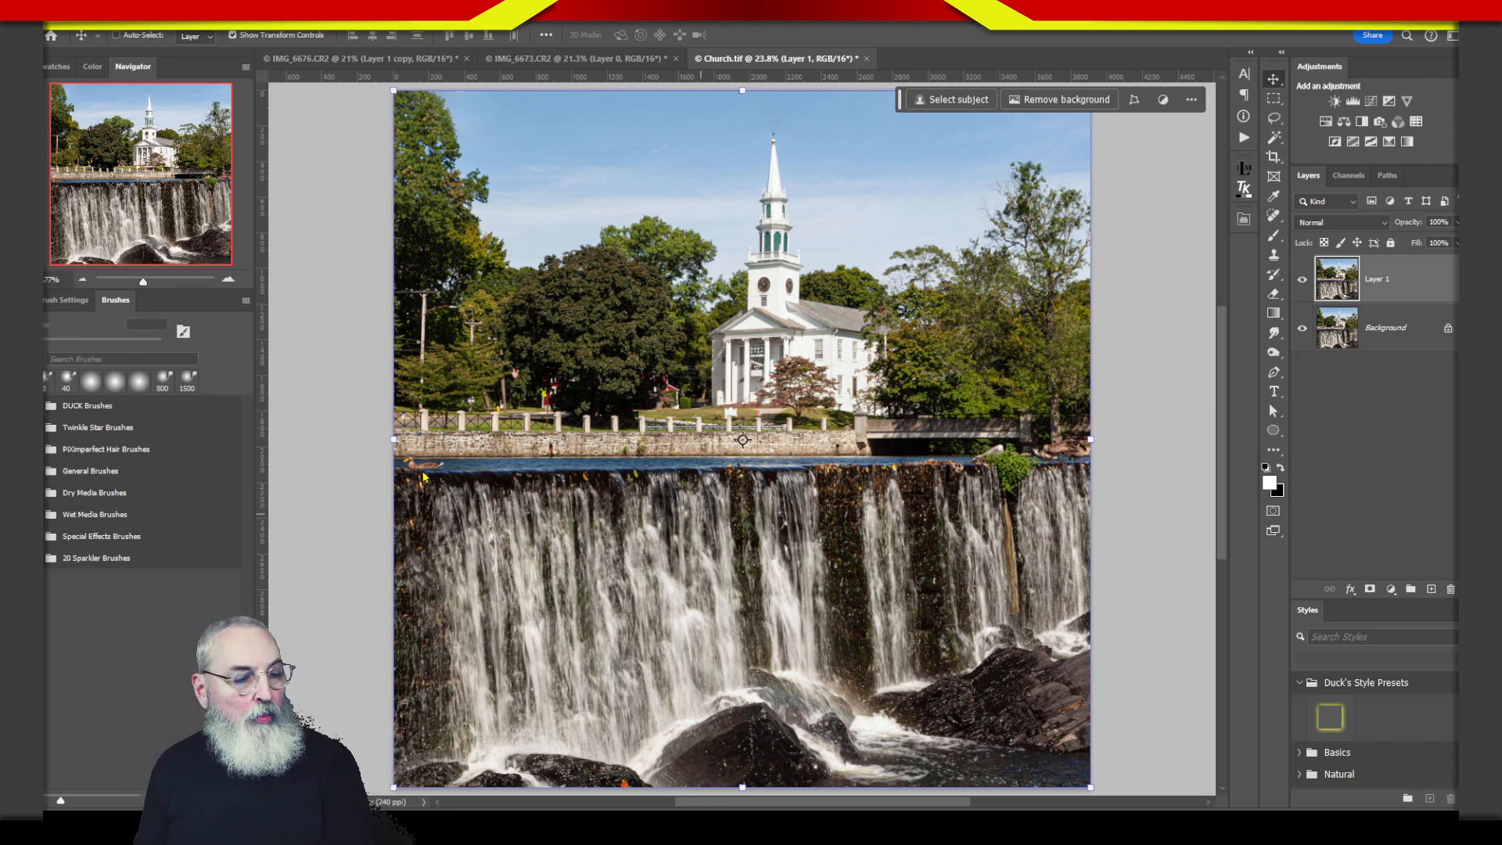
mouse_move(463, 481)
mouse_down()
mouse_move(918, 462)
mouse_move(447, 476)
mouse_move(401, 493)
mouse_move(427, 752)
mouse_move(558, 793)
mouse_move(652, 776)
mouse_move(779, 722)
mouse_move(848, 767)
mouse_move(897, 734)
mouse_move(915, 684)
mouse_move(1027, 633)
mouse_move(1079, 574)
mouse_move(1108, 486)
mouse_move(720, 457)
mouse_up()
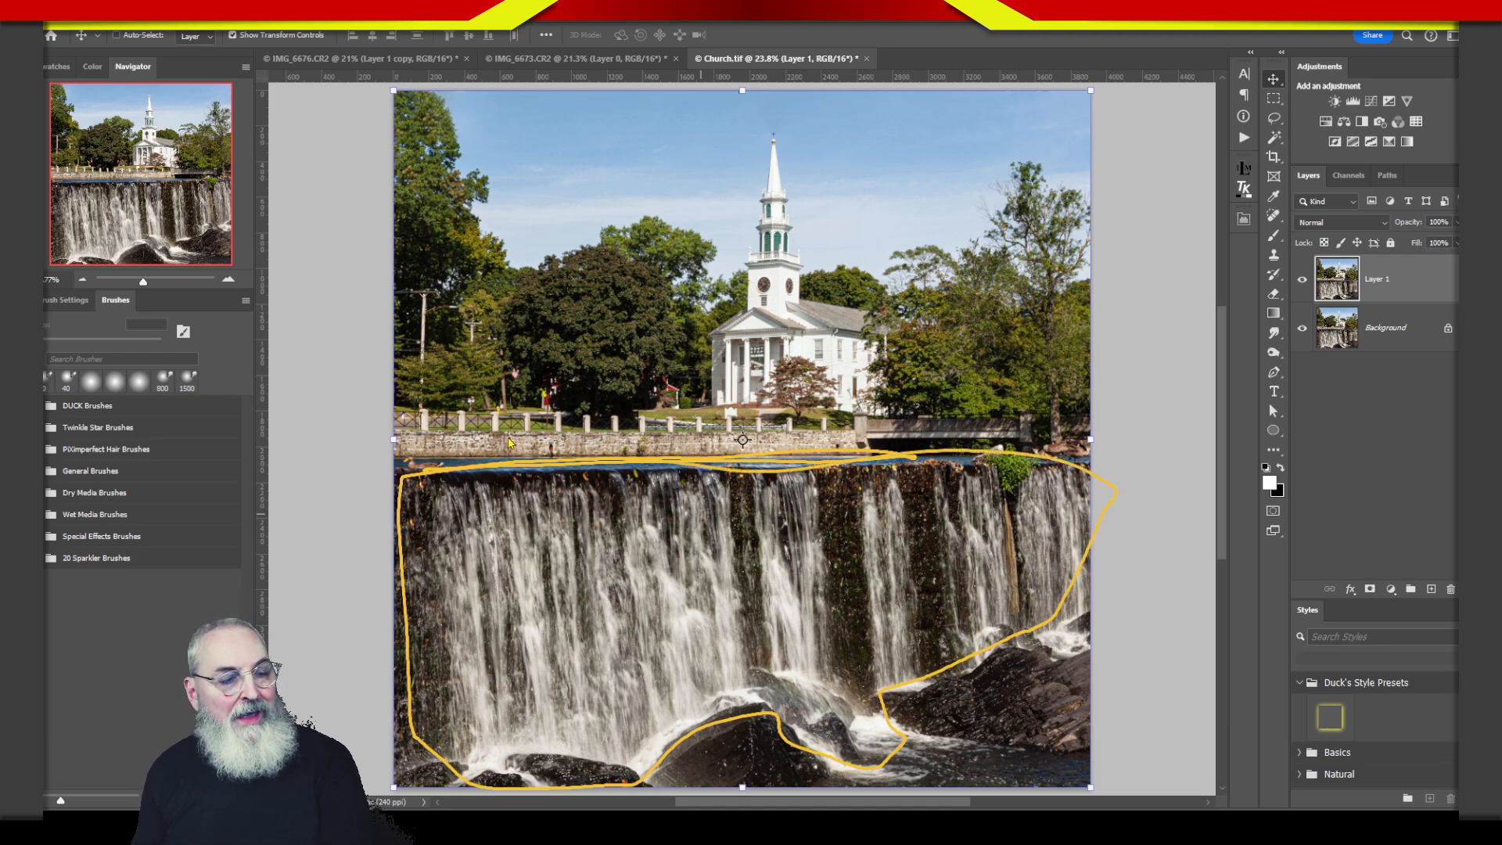
mouse_move(460, 478)
mouse_down()
mouse_move(852, 456)
mouse_move(999, 473)
mouse_move(861, 479)
mouse_up()
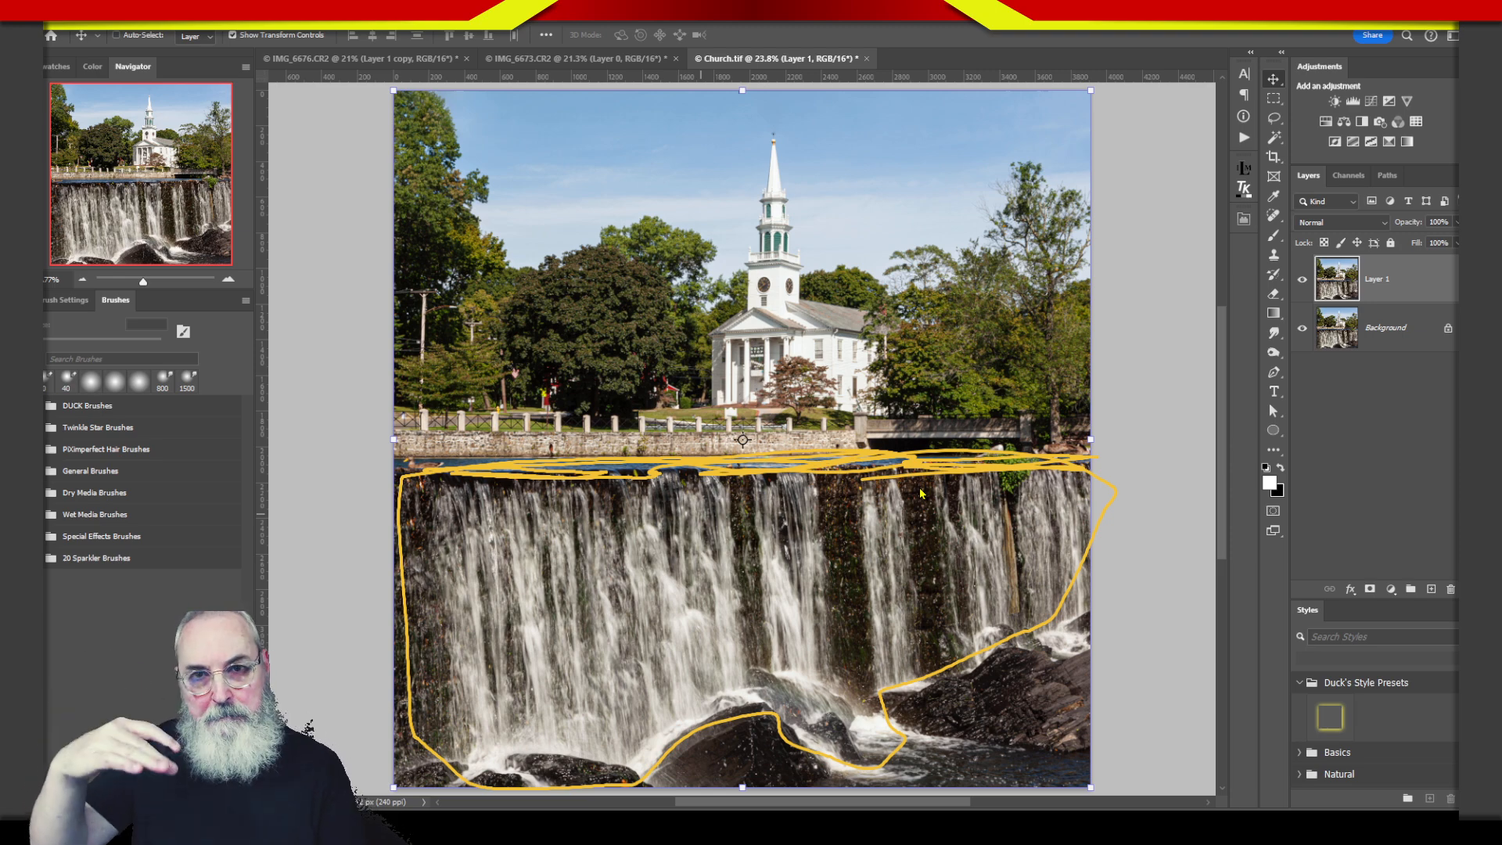
key(Escape)
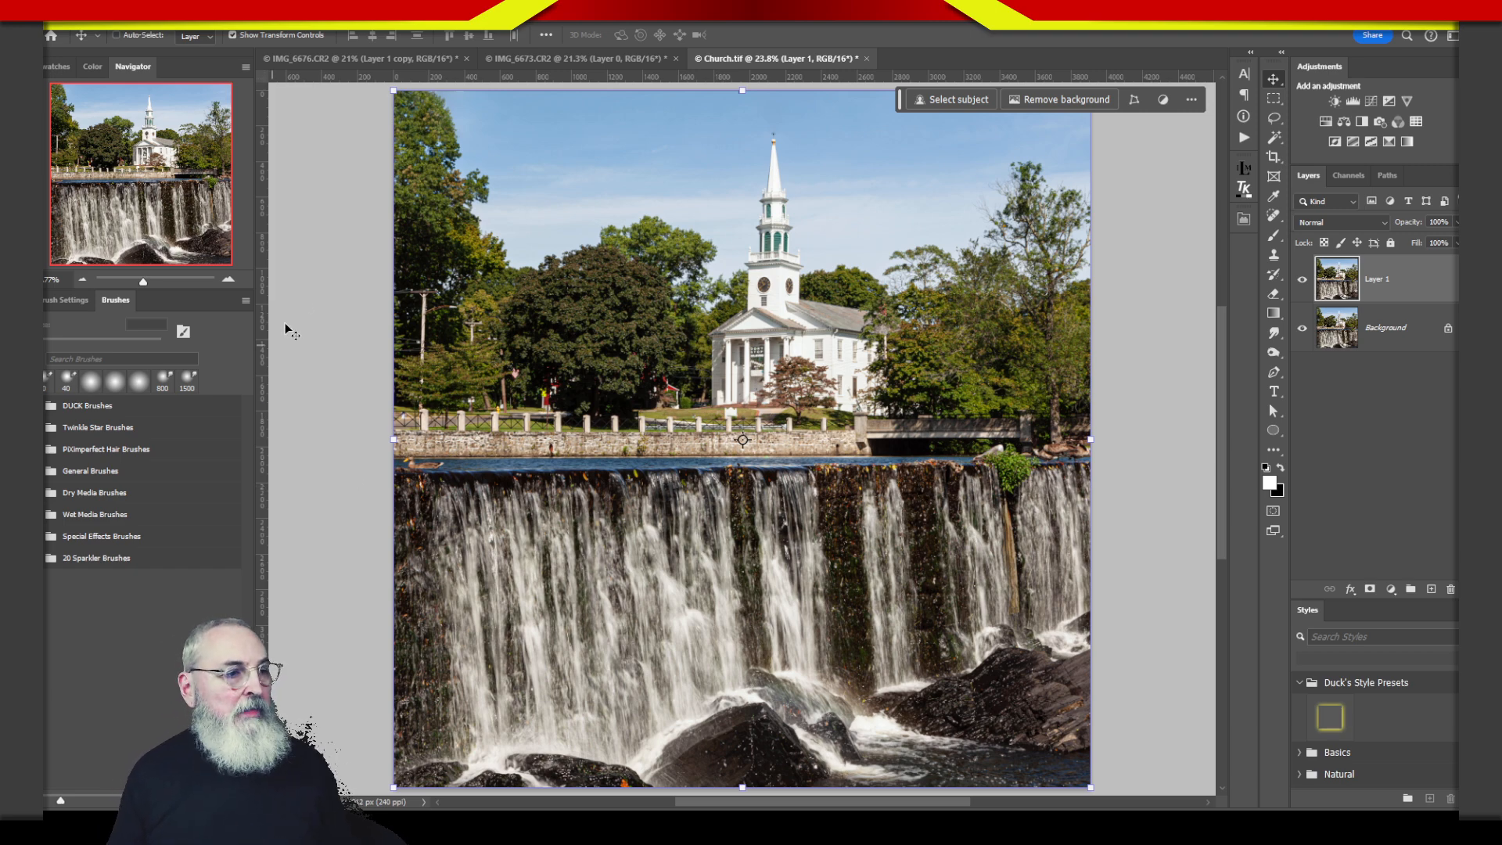
- Open the Path Blur filter for Layer 1 and run its blur path down the waterfall from the water's edge to the rocks
click(237, 16)
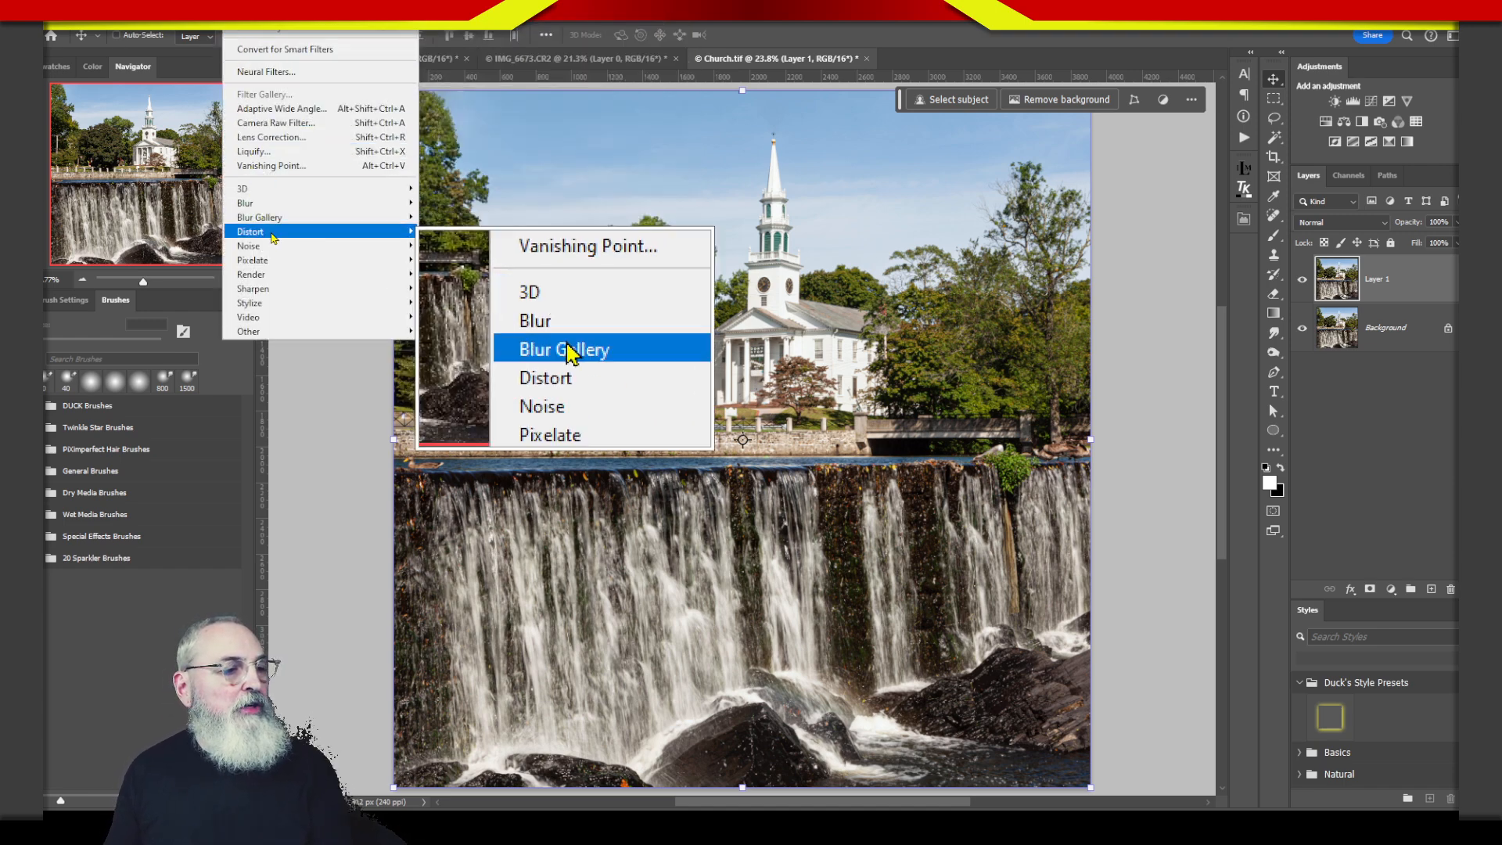
mouse_move(277, 217)
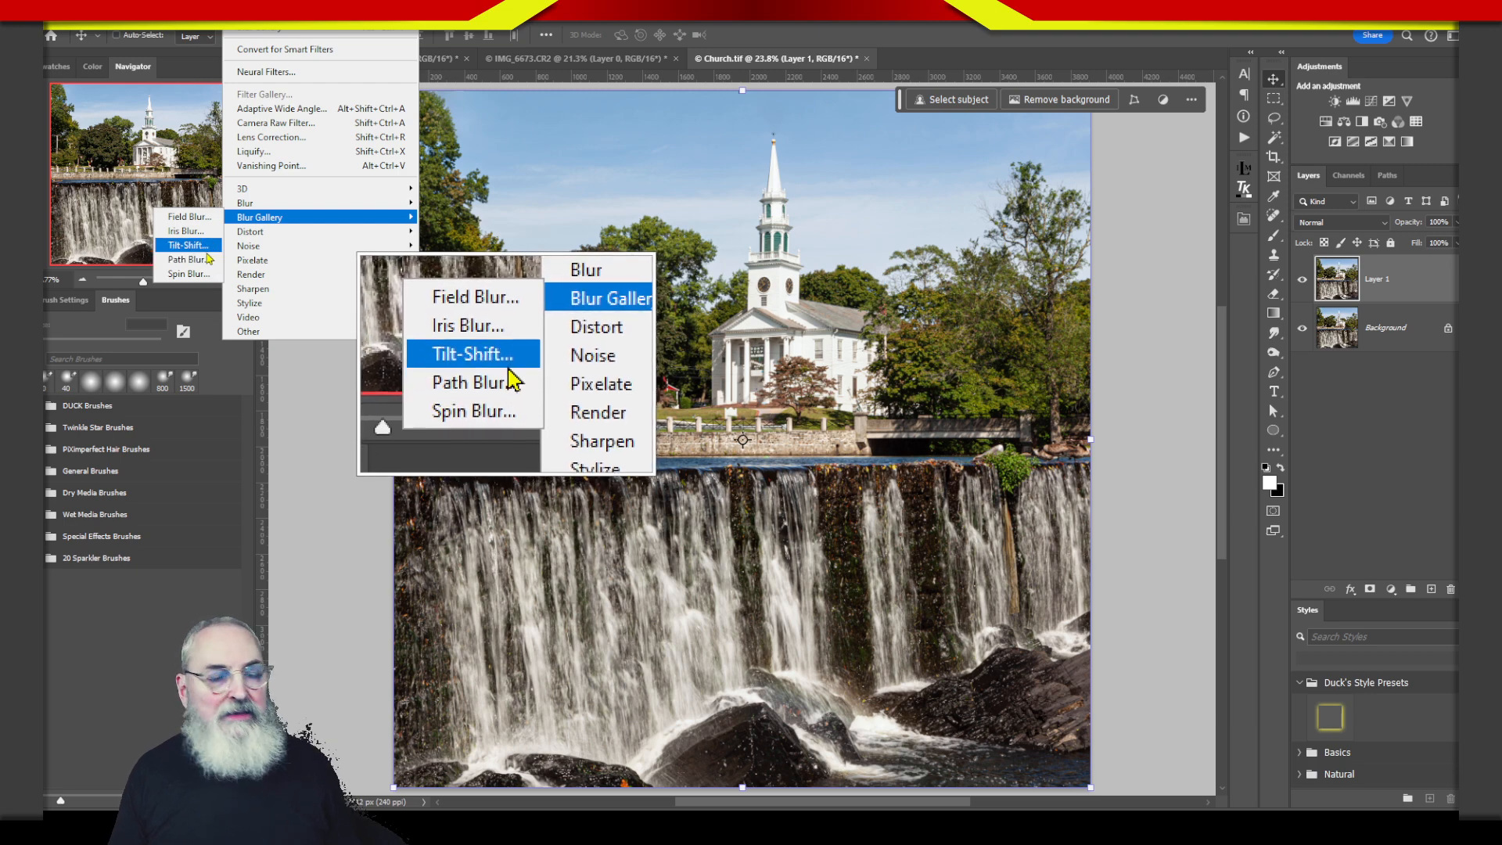
click(214, 264)
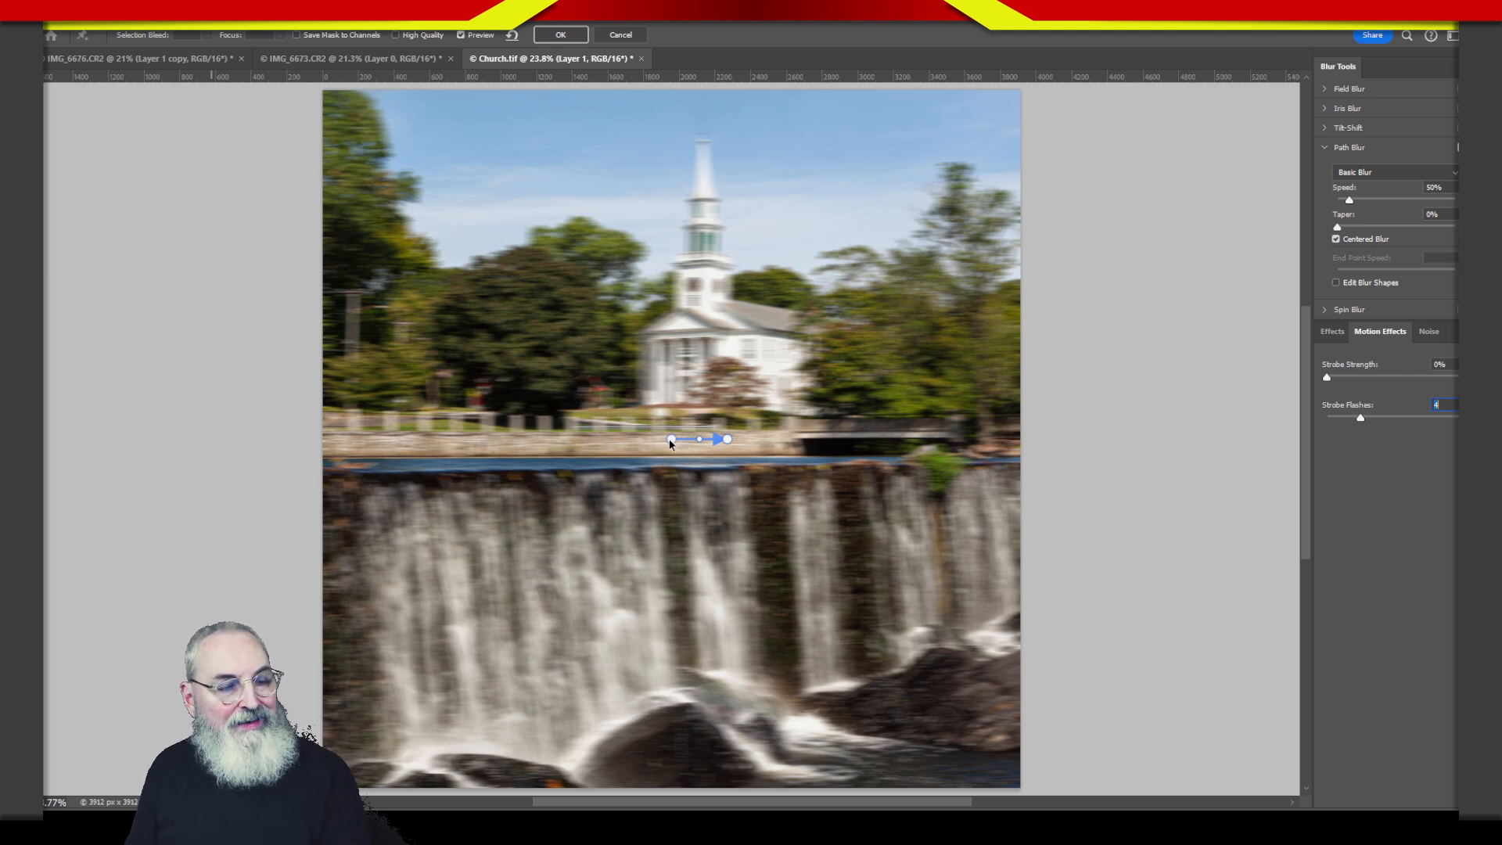
drag(671, 438, 484, 484)
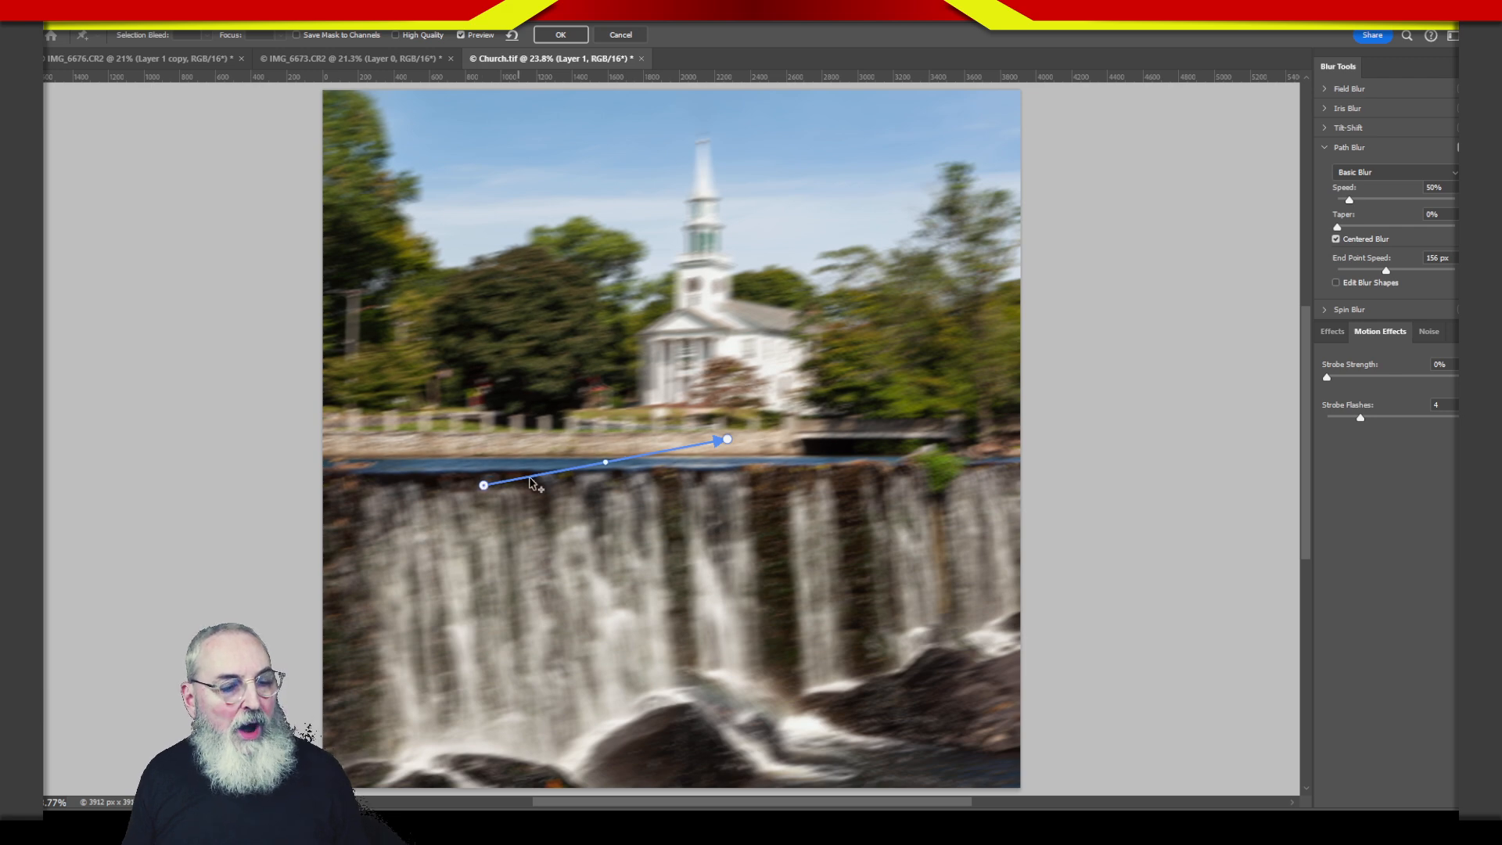
drag(727, 440, 509, 753)
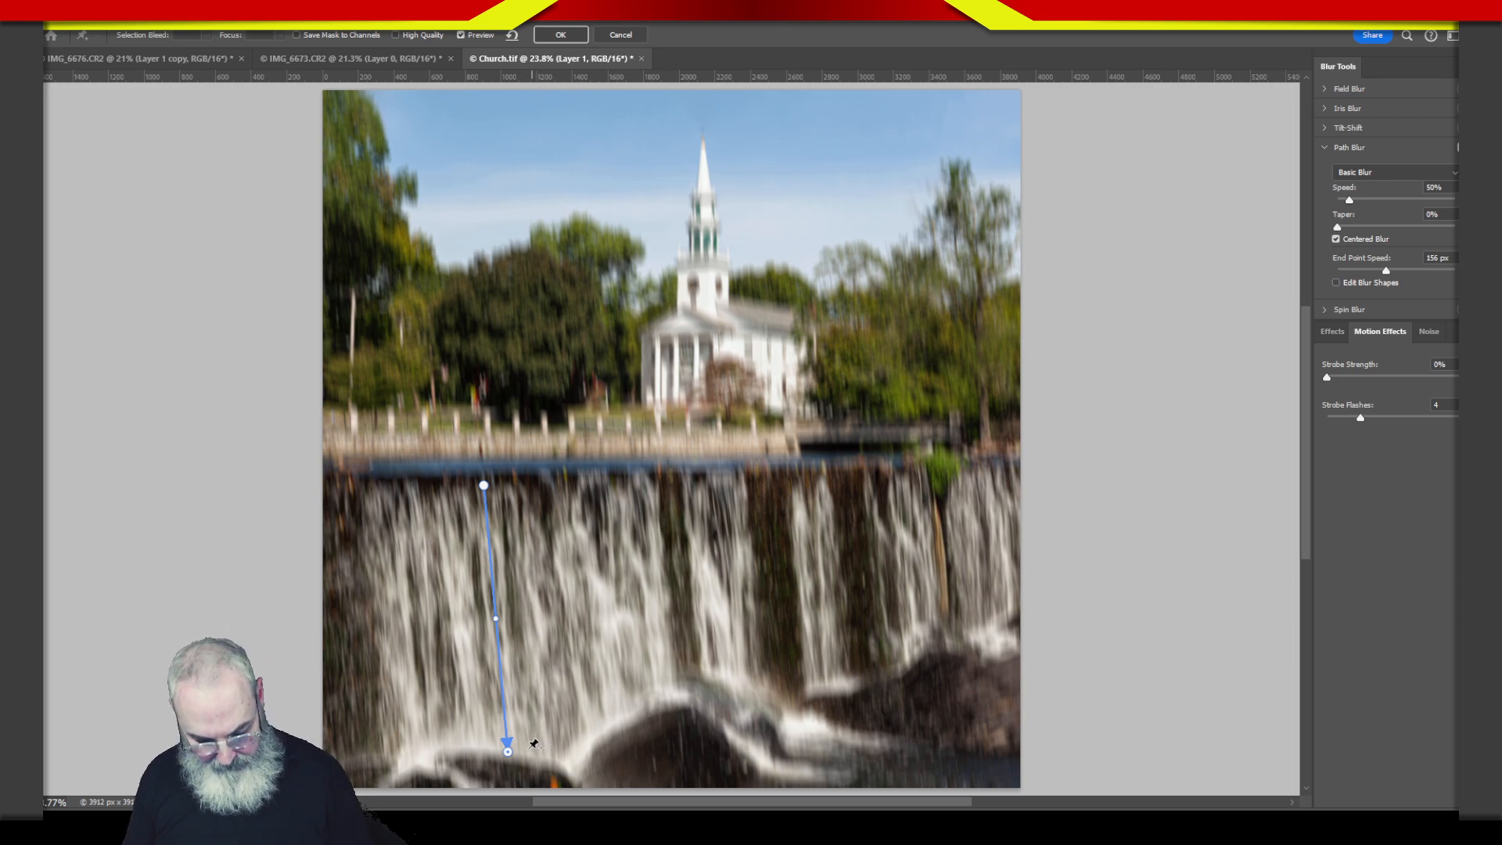
- Examine the path blur up close, along the path in the falling water and across to the rocks beside it
key(ctrl+plus)
key(ctrl+plus)
key(ctrl+plus)
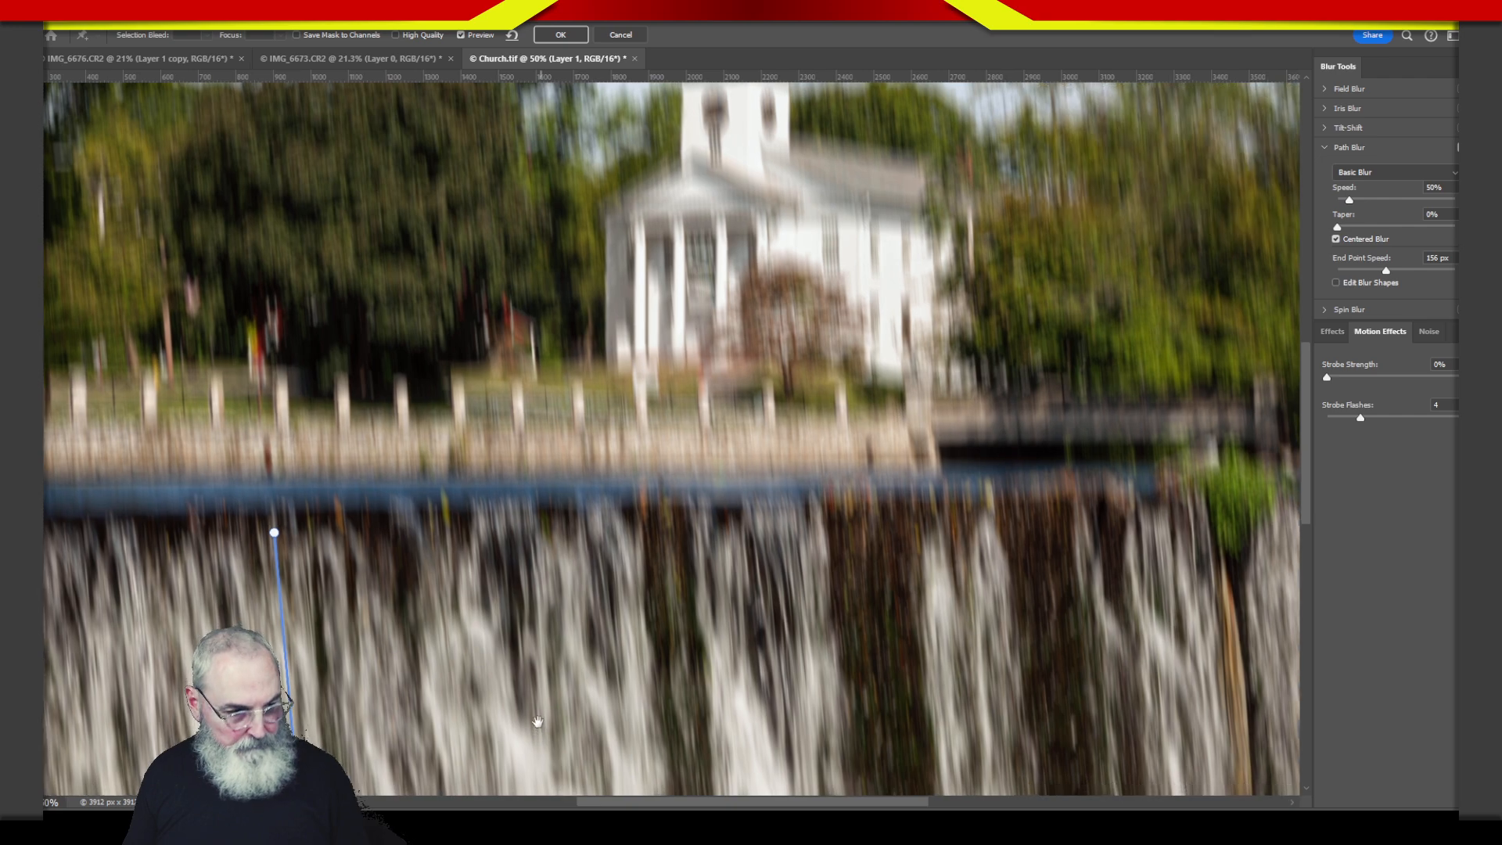
drag(537, 721, 899, 377)
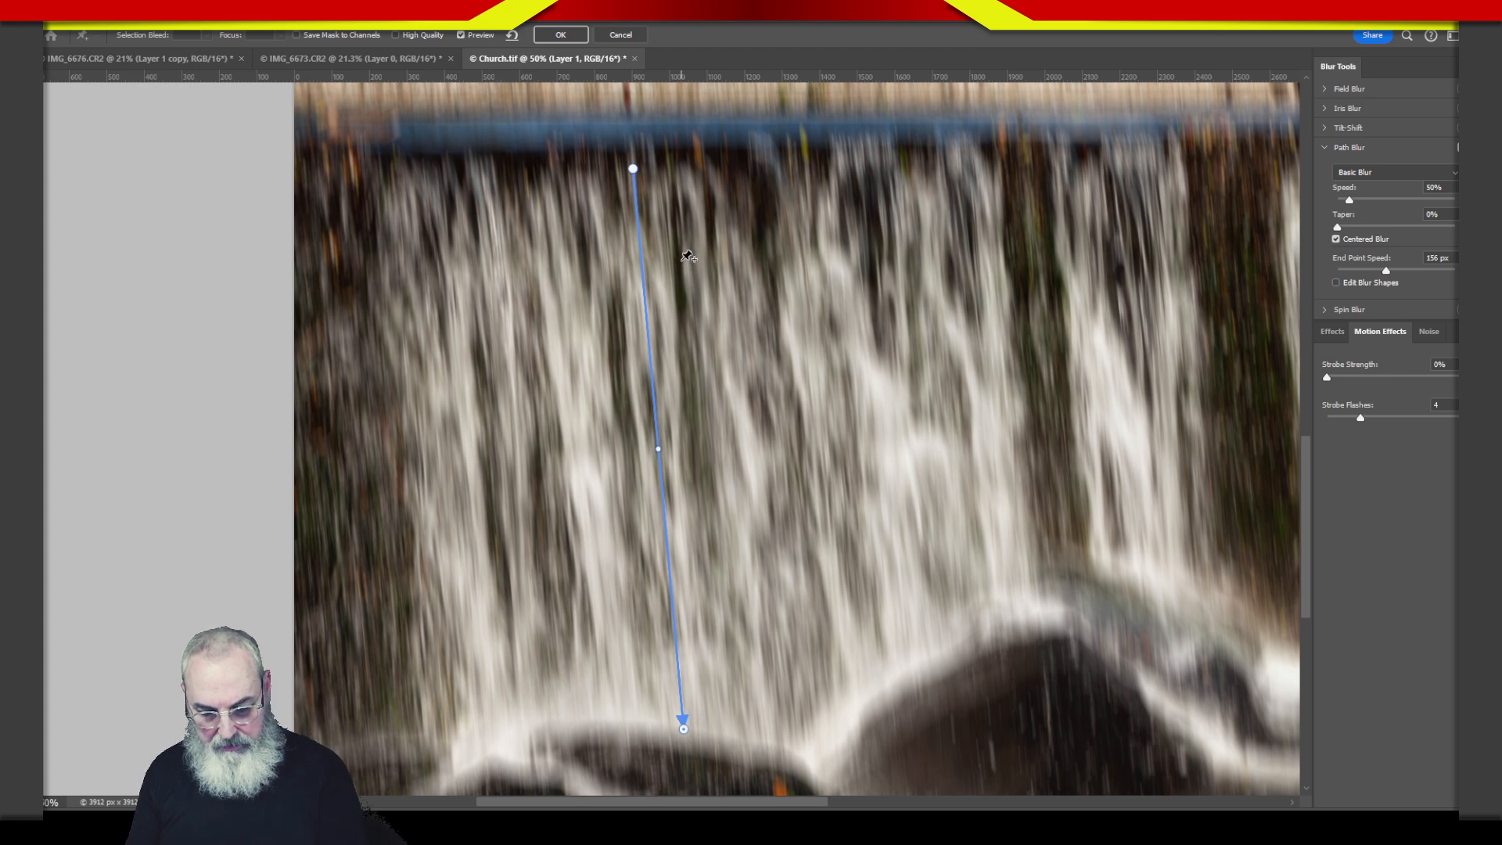
mouse_move(680, 170)
mouse_down()
mouse_move(734, 708)
mouse_move(747, 688)
mouse_up()
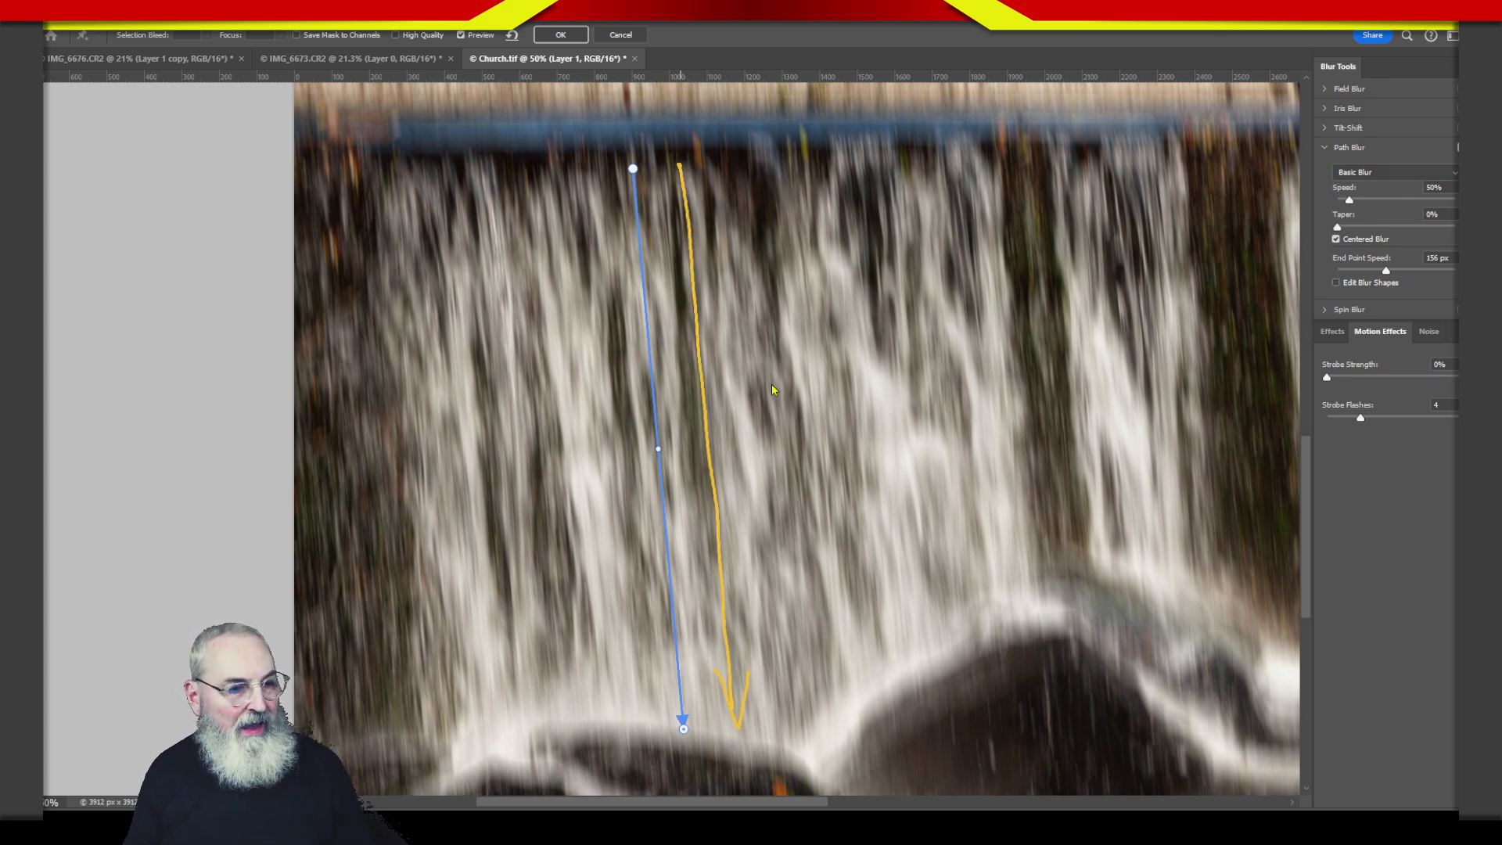
drag(680, 150, 687, 210)
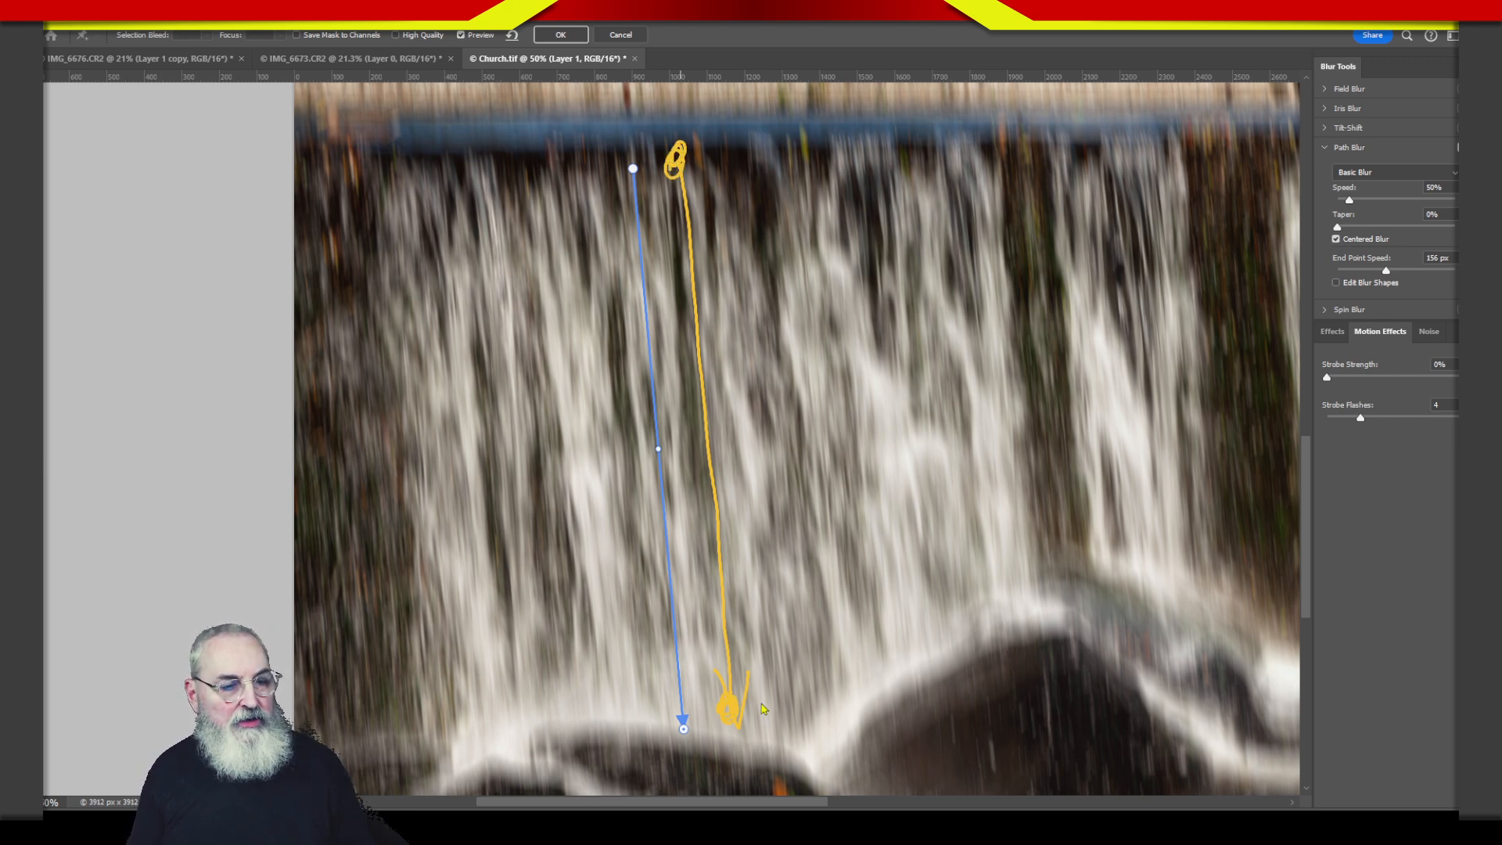
key(Escape)
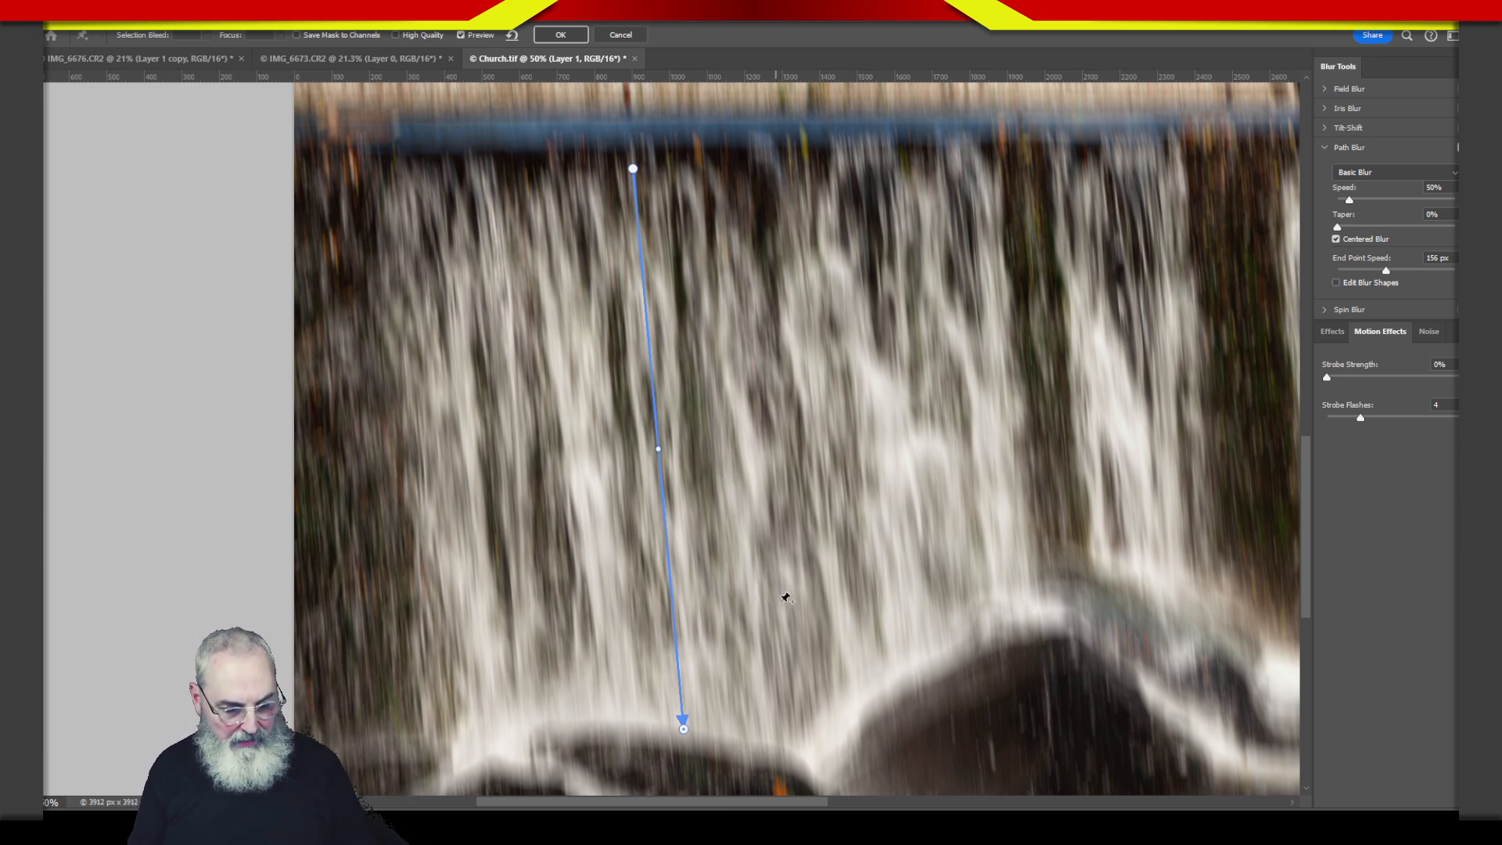
drag(888, 535, 530, 520)
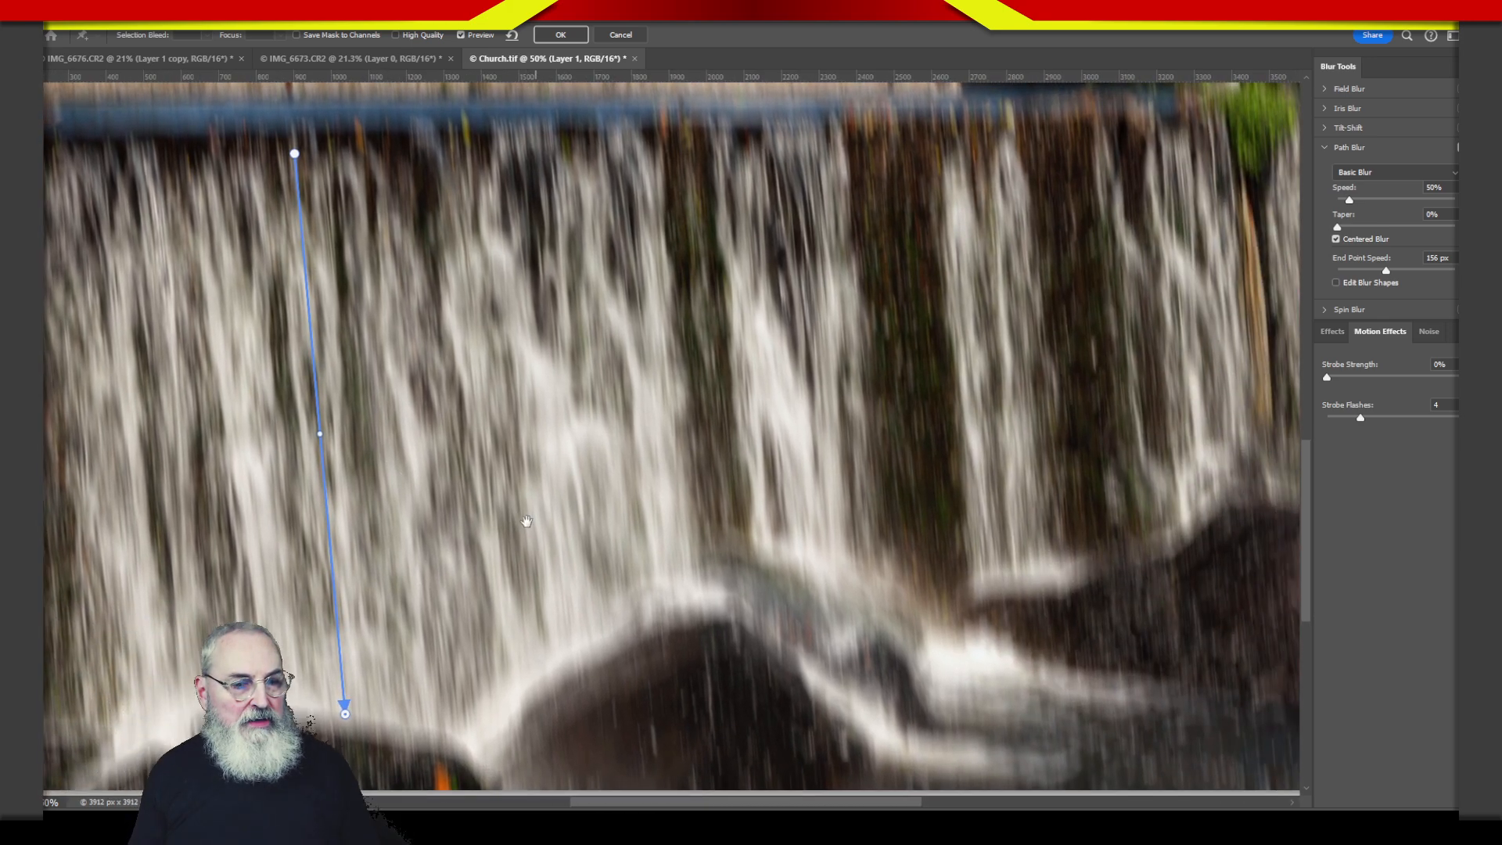
- Add a second blur path down the waterfall beside the green shrub, from the water's edge to the rocks
drag(778, 510, 587, 496)
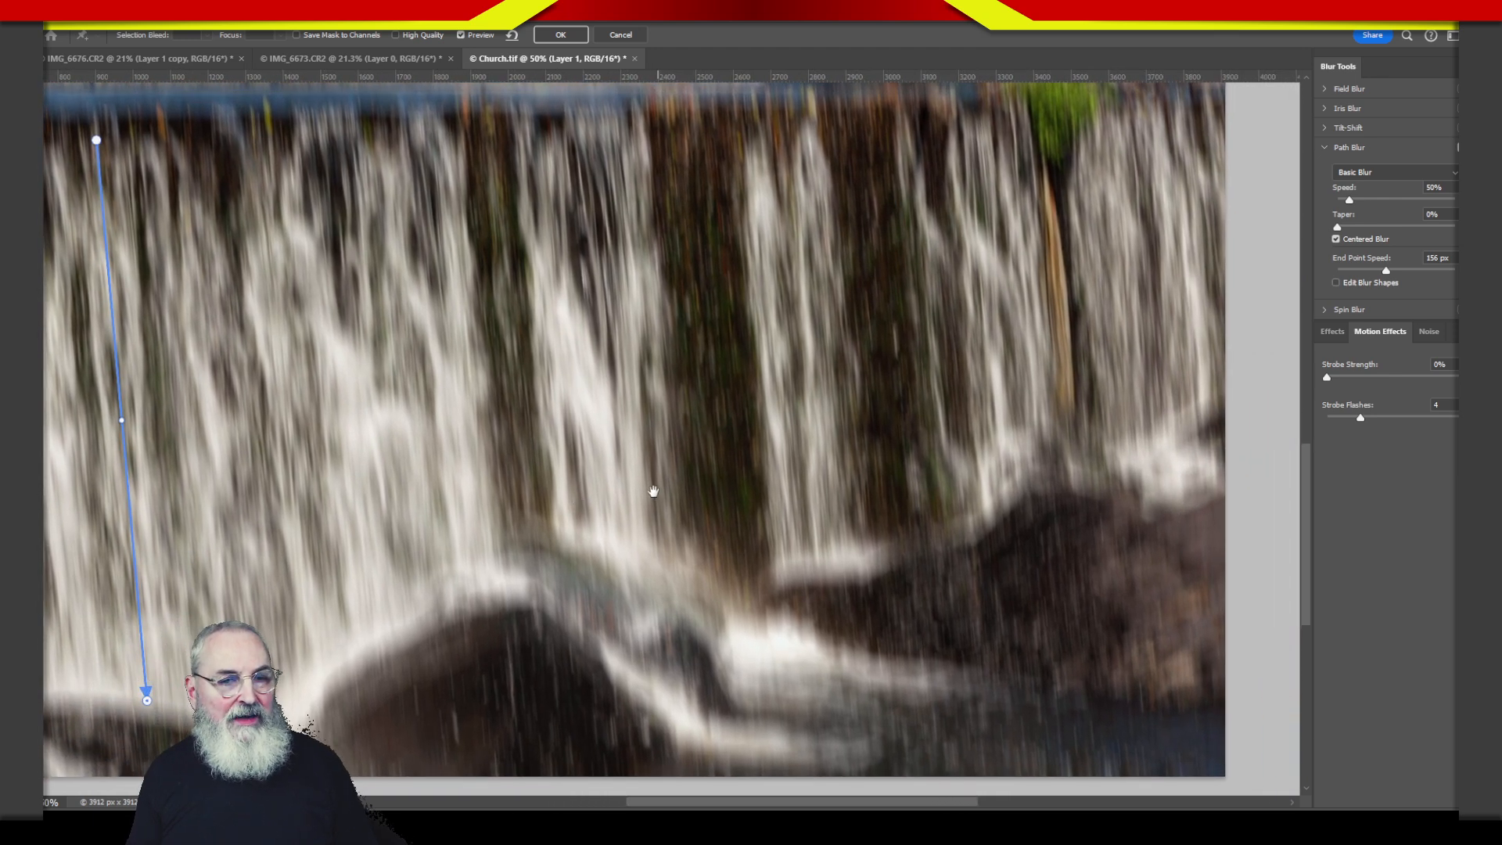
drag(833, 436, 770, 491)
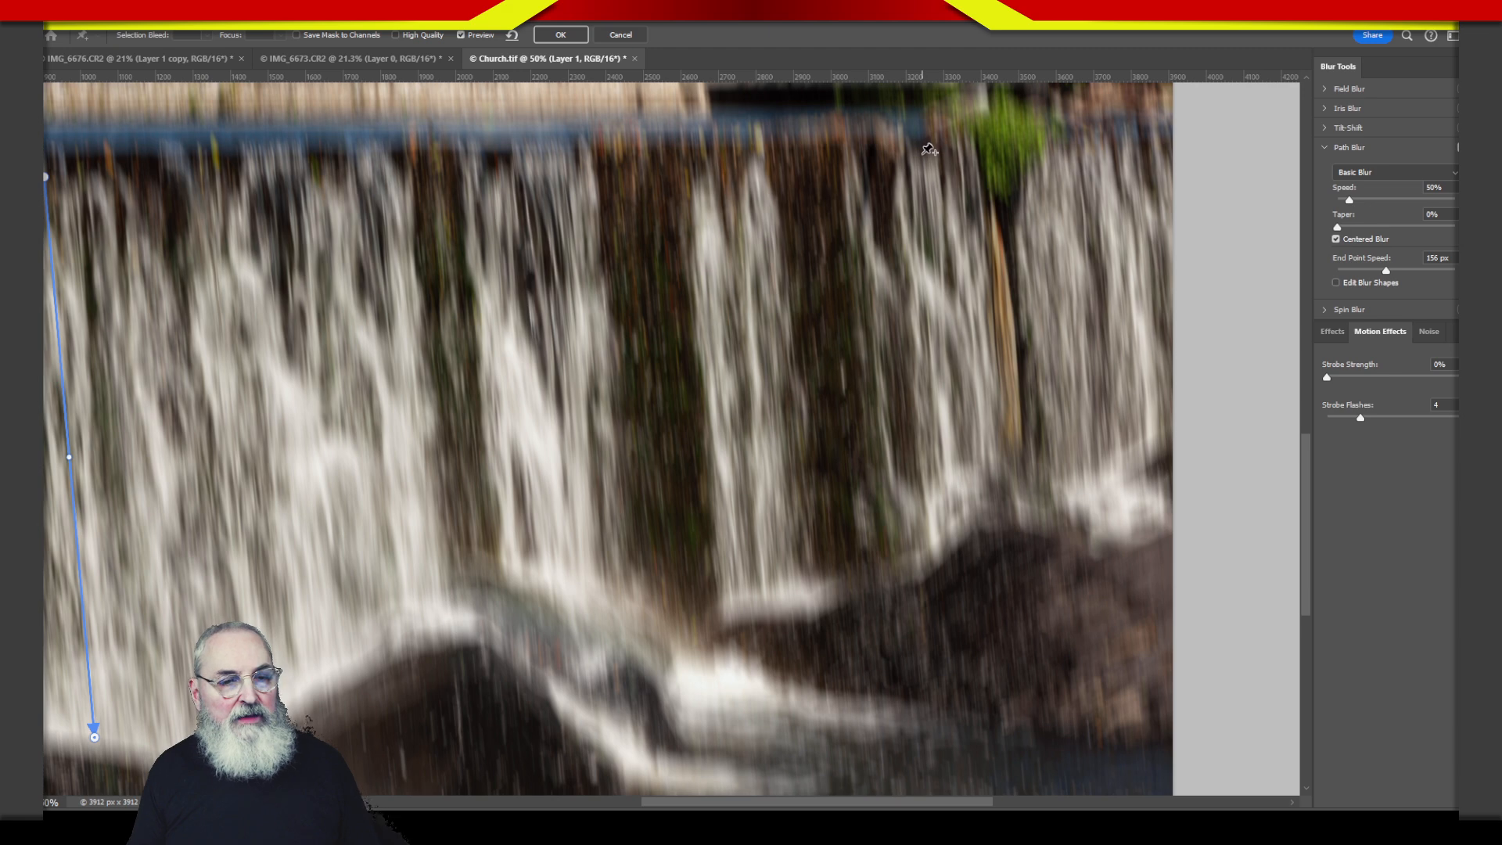
drag(939, 141, 982, 520)
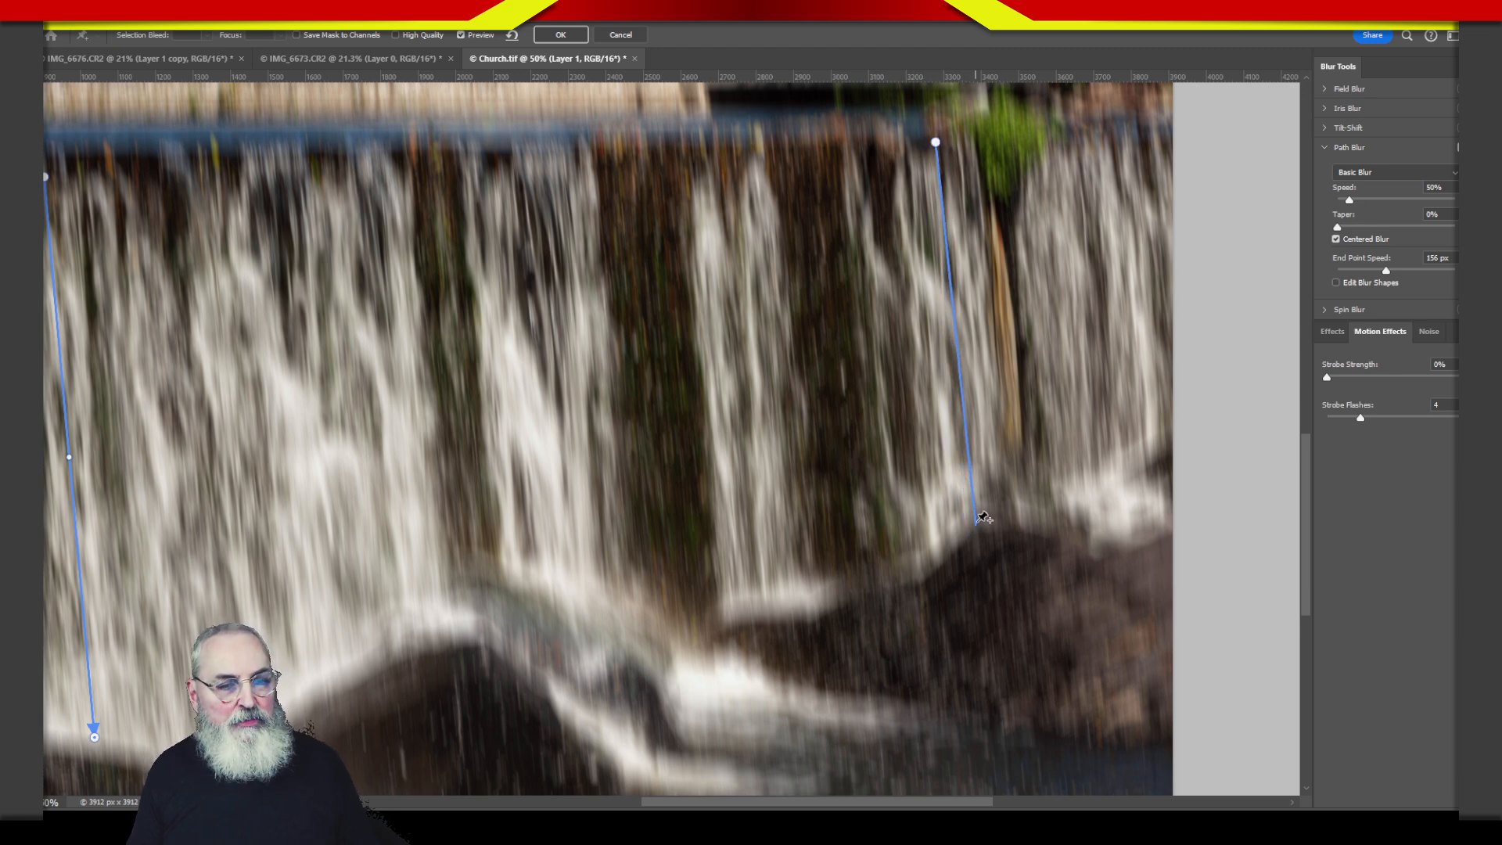
double_click(975, 522)
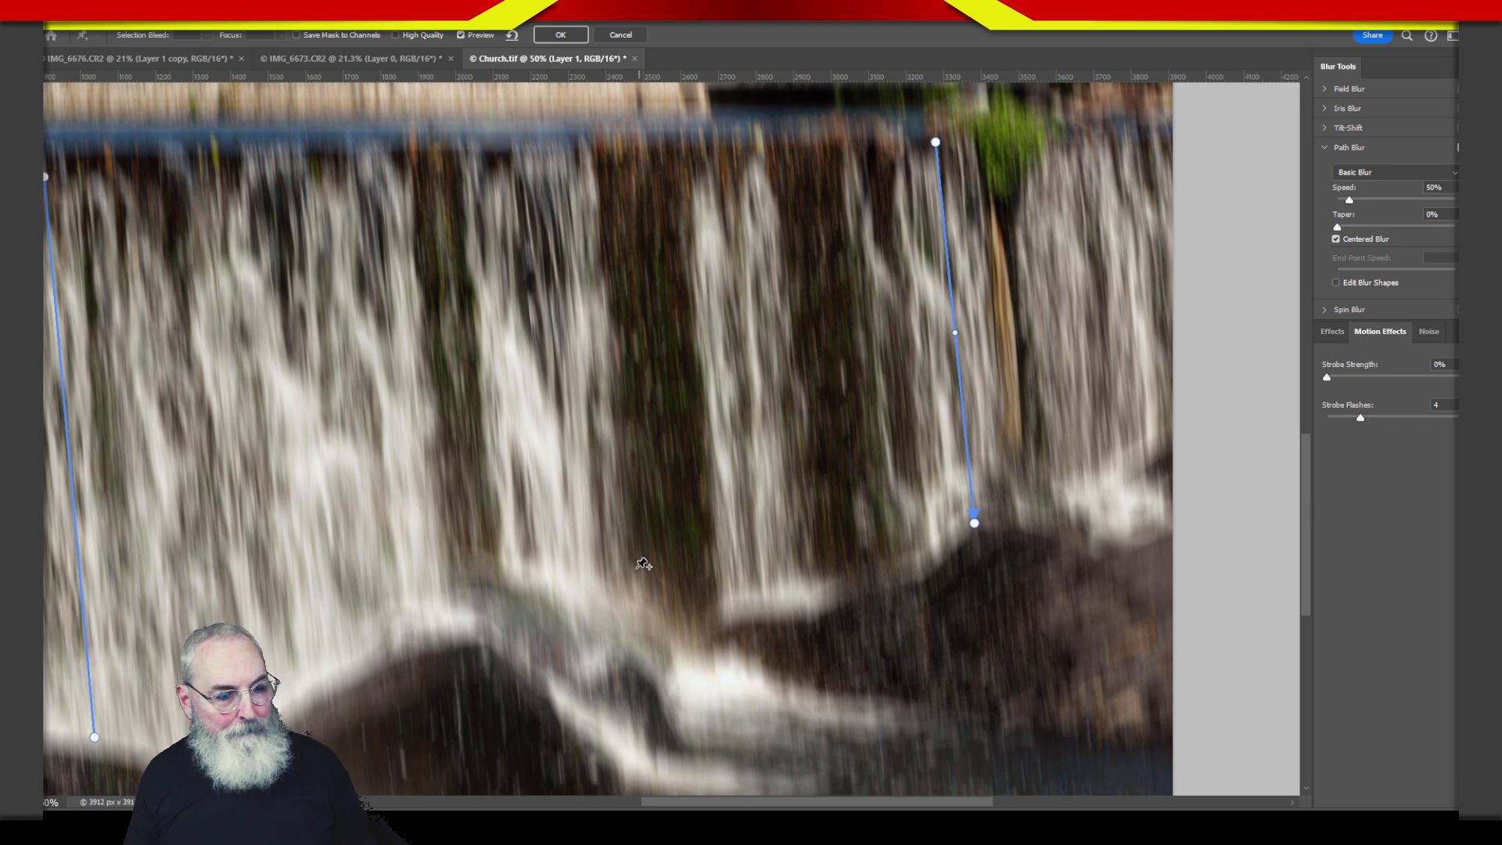
- Compare the water with Path Blur off and on, marking the flow directions of the falls and the pool below
drag(795, 576, 898, 396)
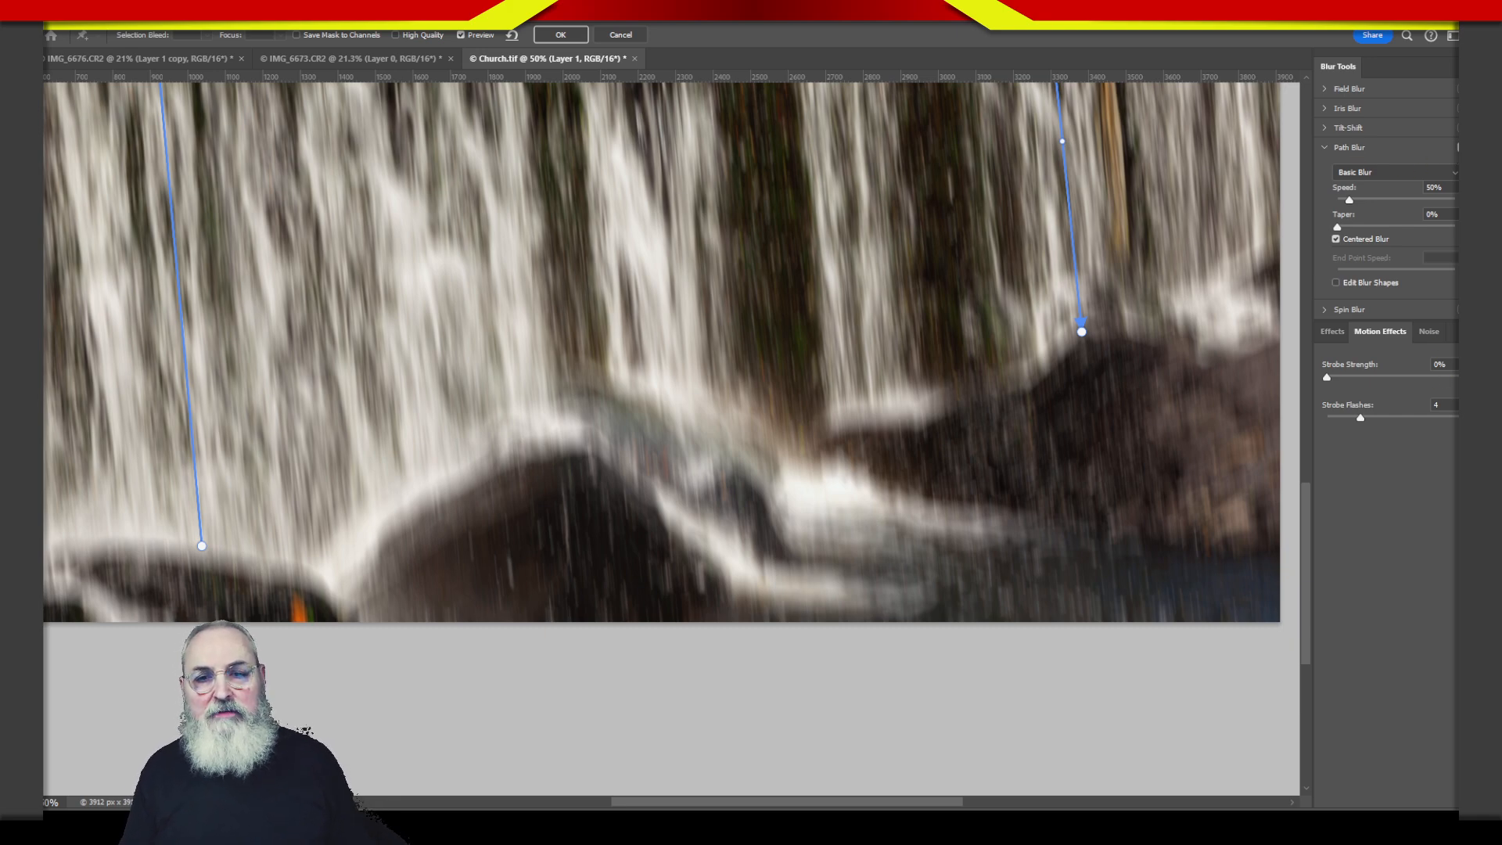
click(1462, 147)
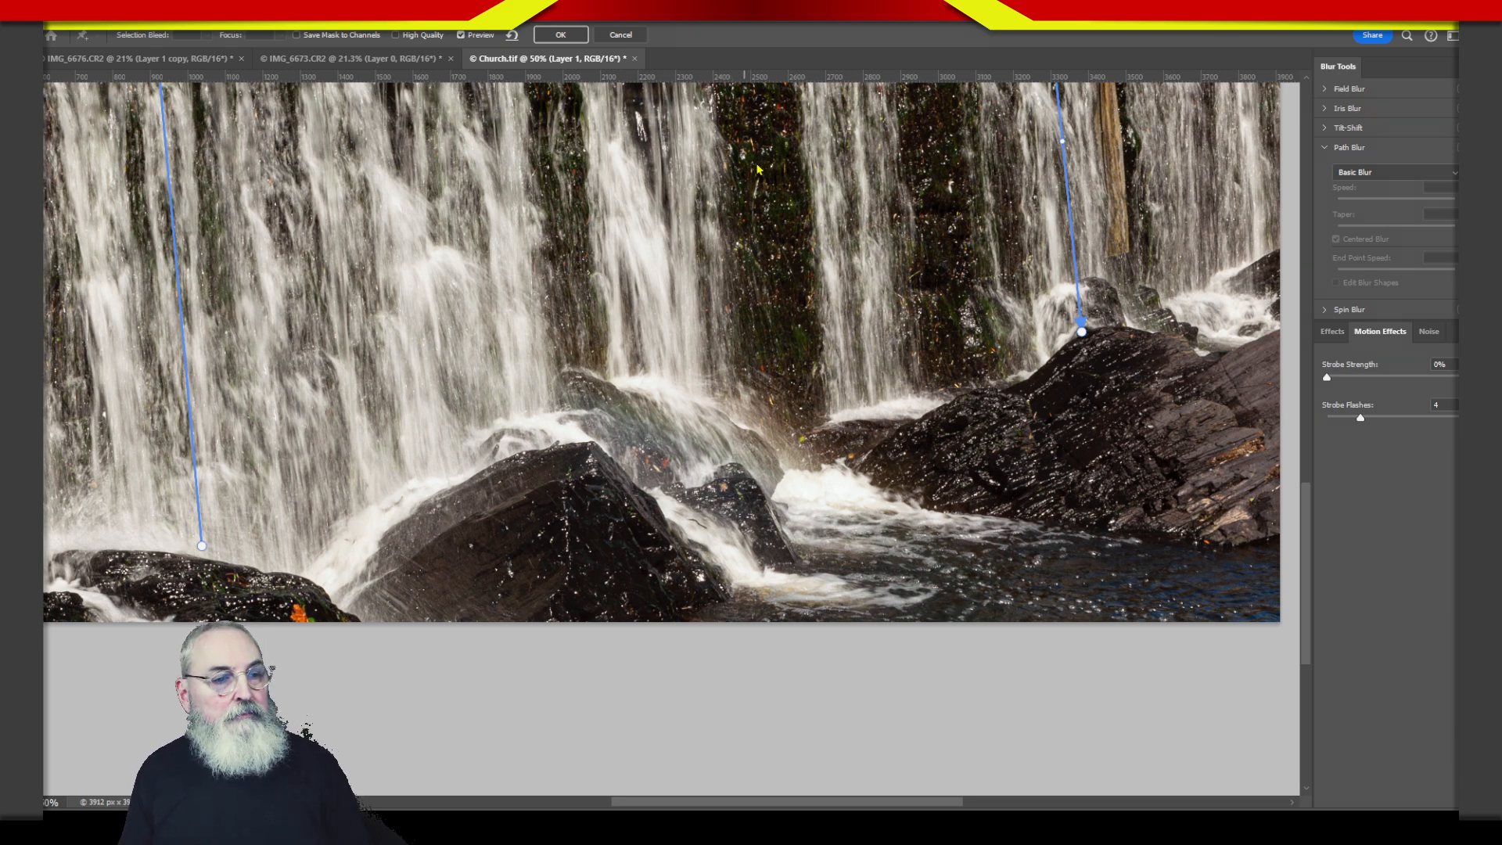
drag(761, 113, 785, 366)
mouse_move(755, 307)
mouse_down()
mouse_move(781, 399)
mouse_move(793, 311)
mouse_move(780, 387)
mouse_move(755, 330)
mouse_move(791, 327)
mouse_move(785, 377)
mouse_move(759, 117)
mouse_move(777, 378)
mouse_up()
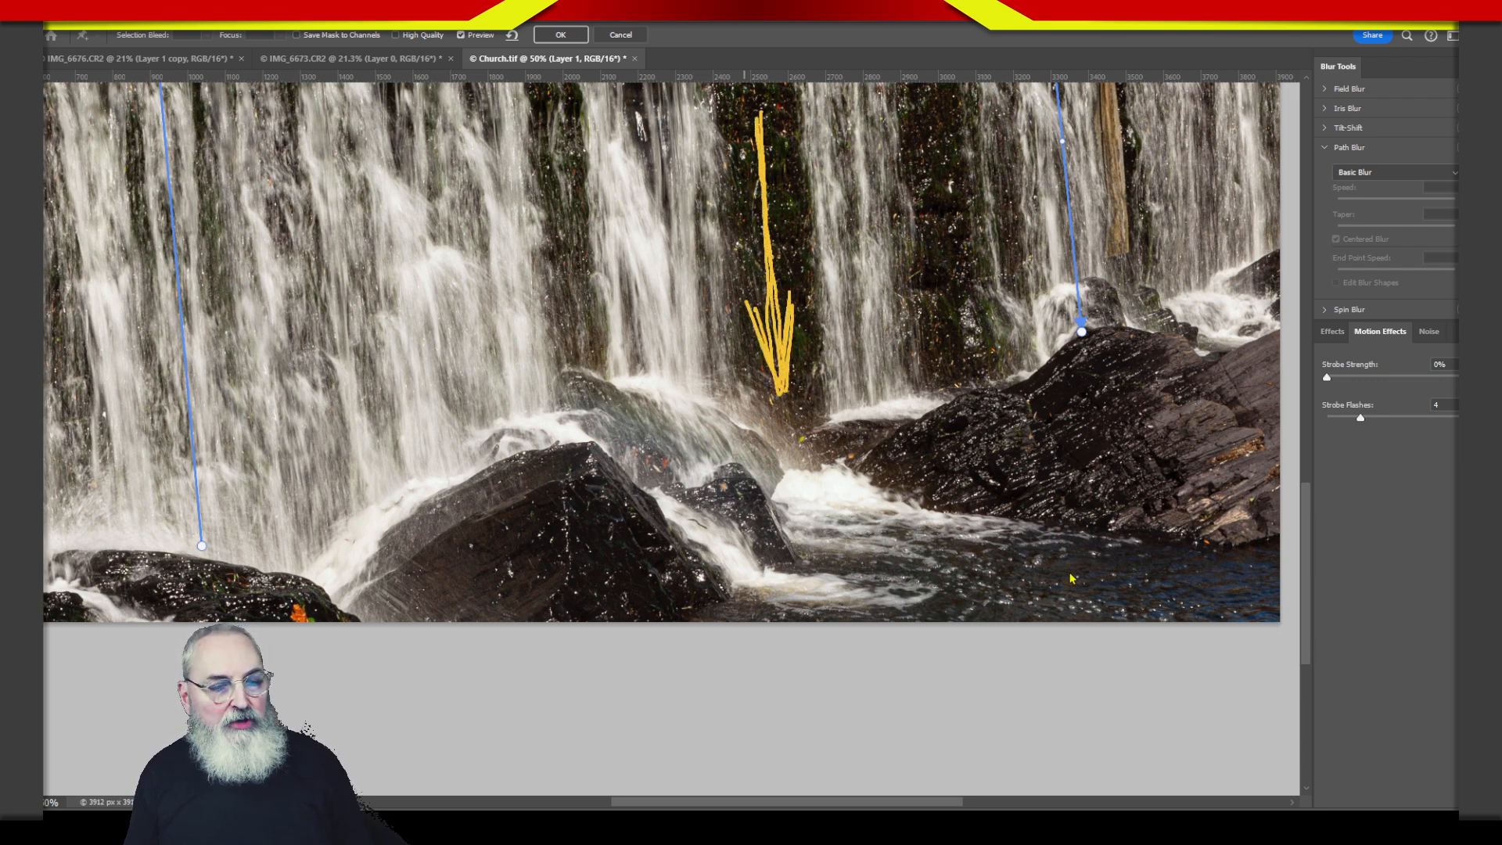
mouse_move(855, 536)
mouse_down()
mouse_move(1095, 570)
mouse_move(1040, 556)
mouse_move(1118, 583)
mouse_move(1023, 593)
mouse_move(1103, 591)
mouse_move(1040, 549)
mouse_move(1009, 598)
mouse_up()
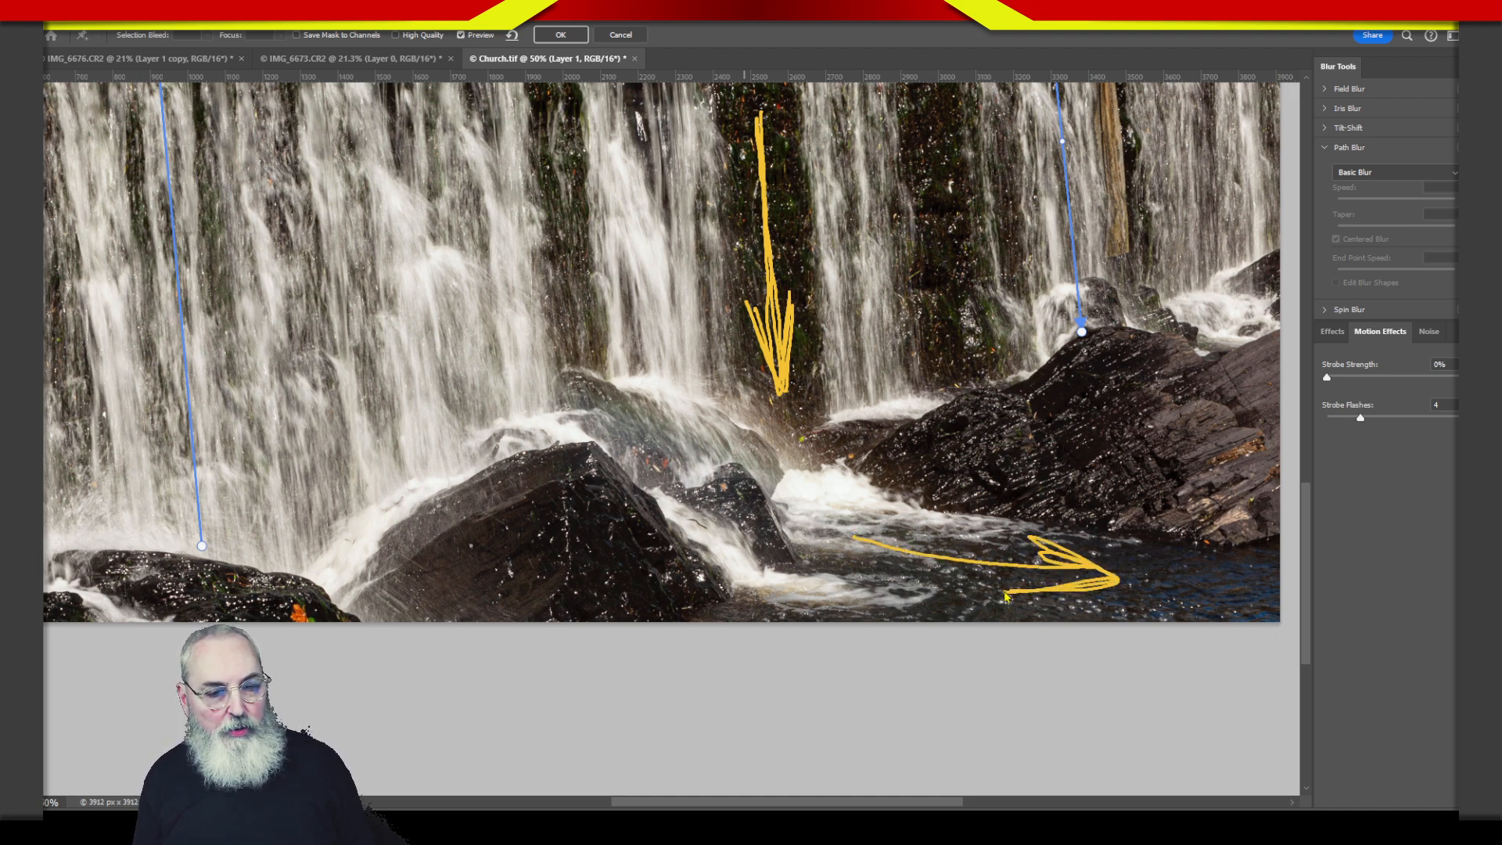
drag(903, 541, 1111, 579)
drag(854, 537, 1094, 570)
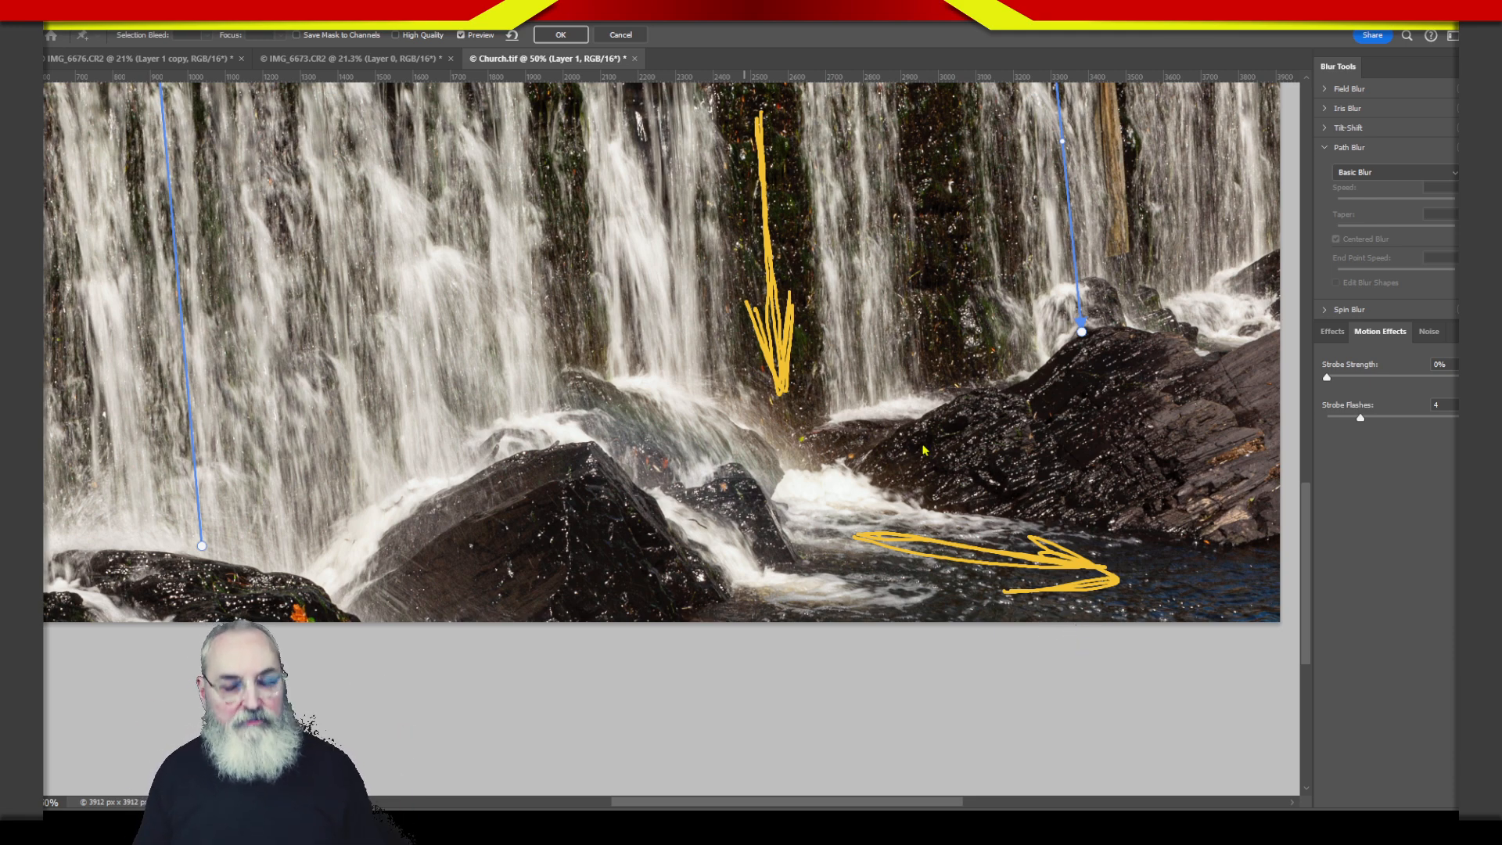
key(Escape)
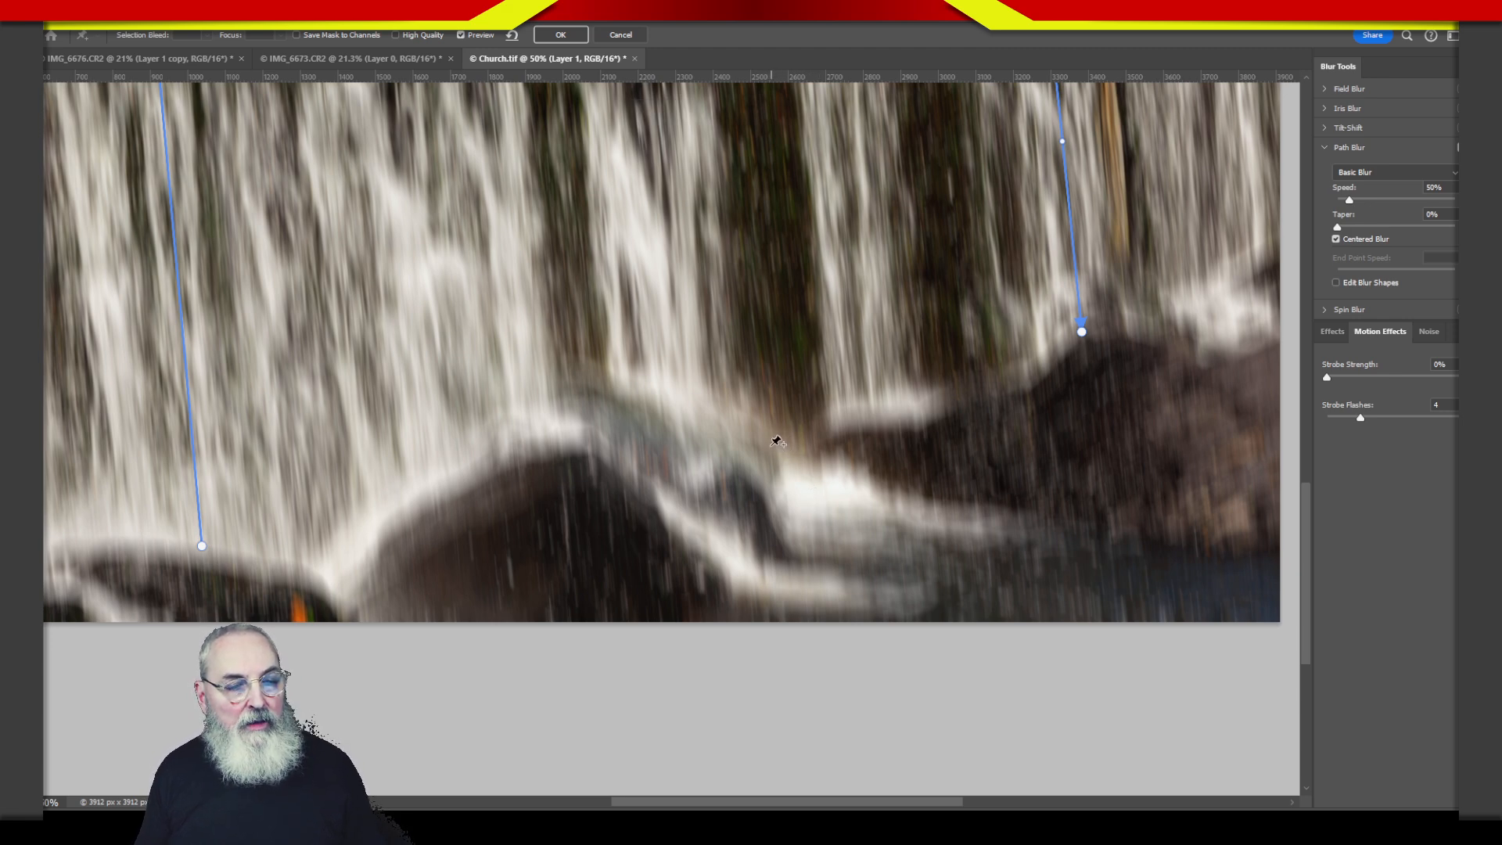
- Add a sloping blur path along the water flowing out below the rocks, and mark the affected area above it
click(784, 485)
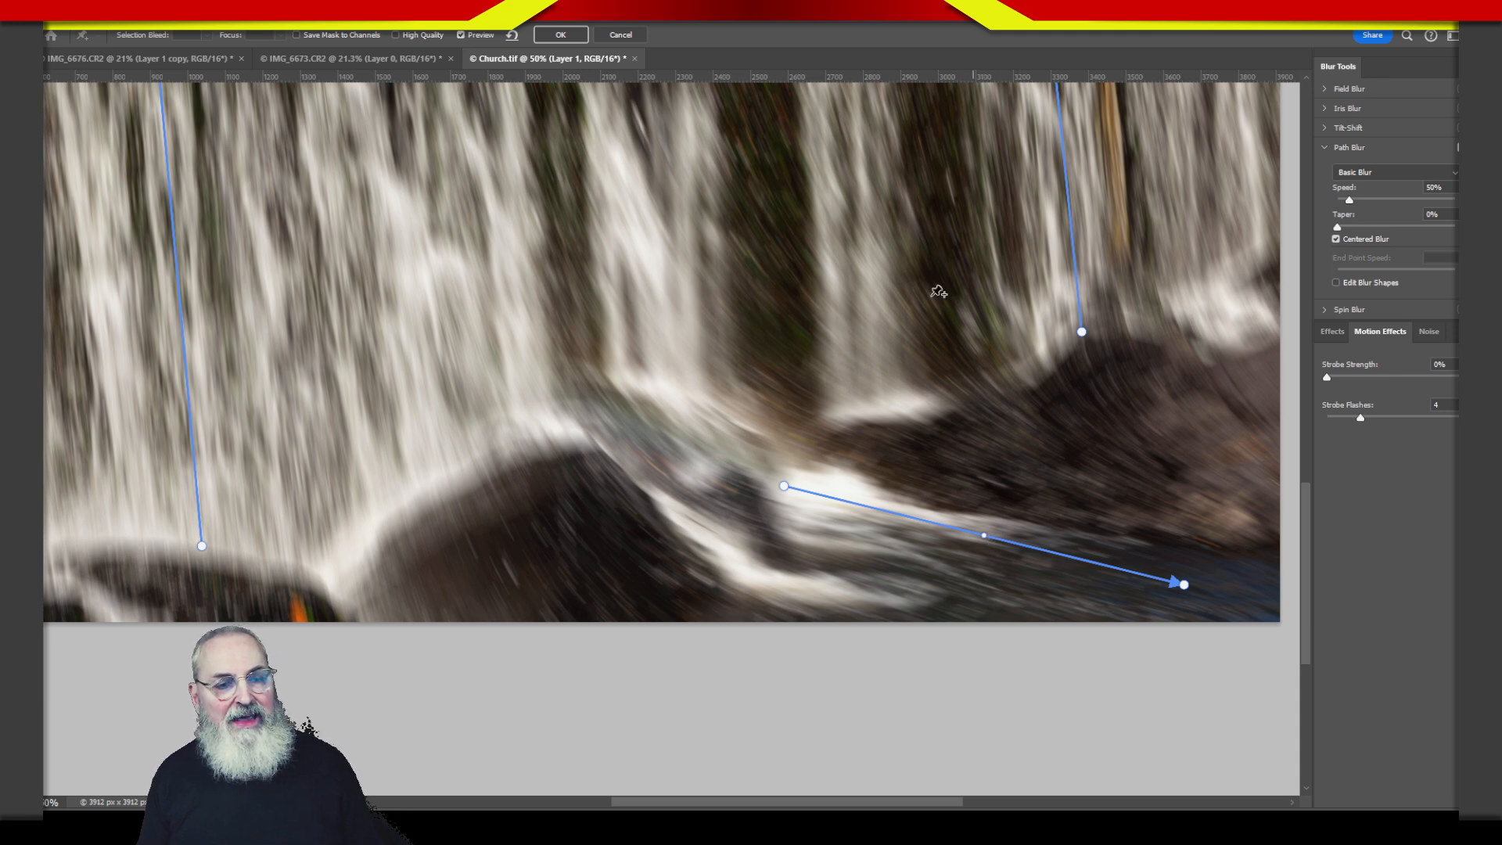
mouse_move(1087, 282)
mouse_down()
mouse_move(834, 458)
mouse_move(1173, 386)
mouse_move(895, 268)
mouse_up()
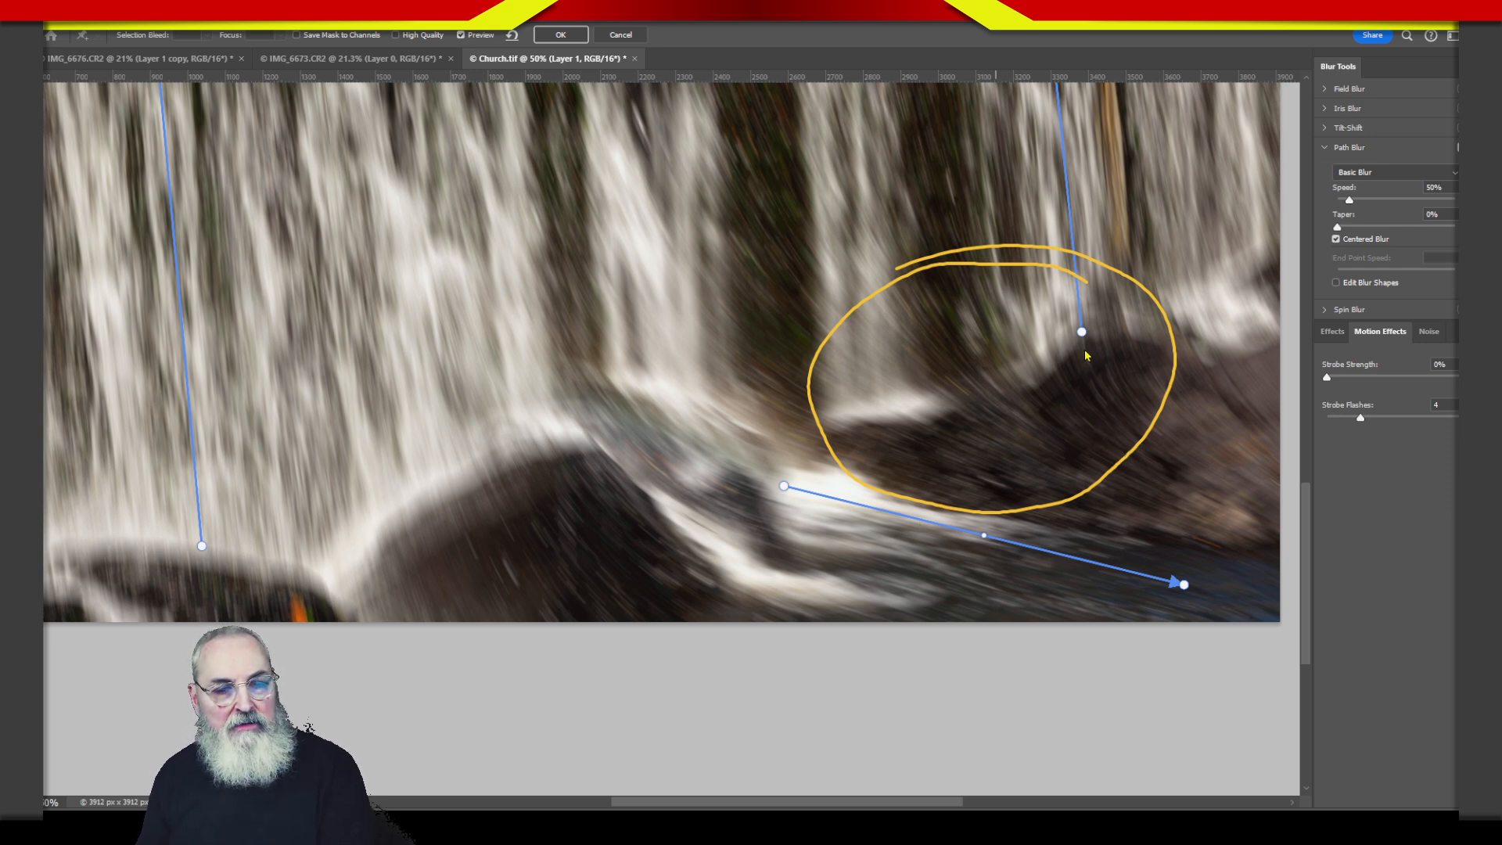
key(Escape)
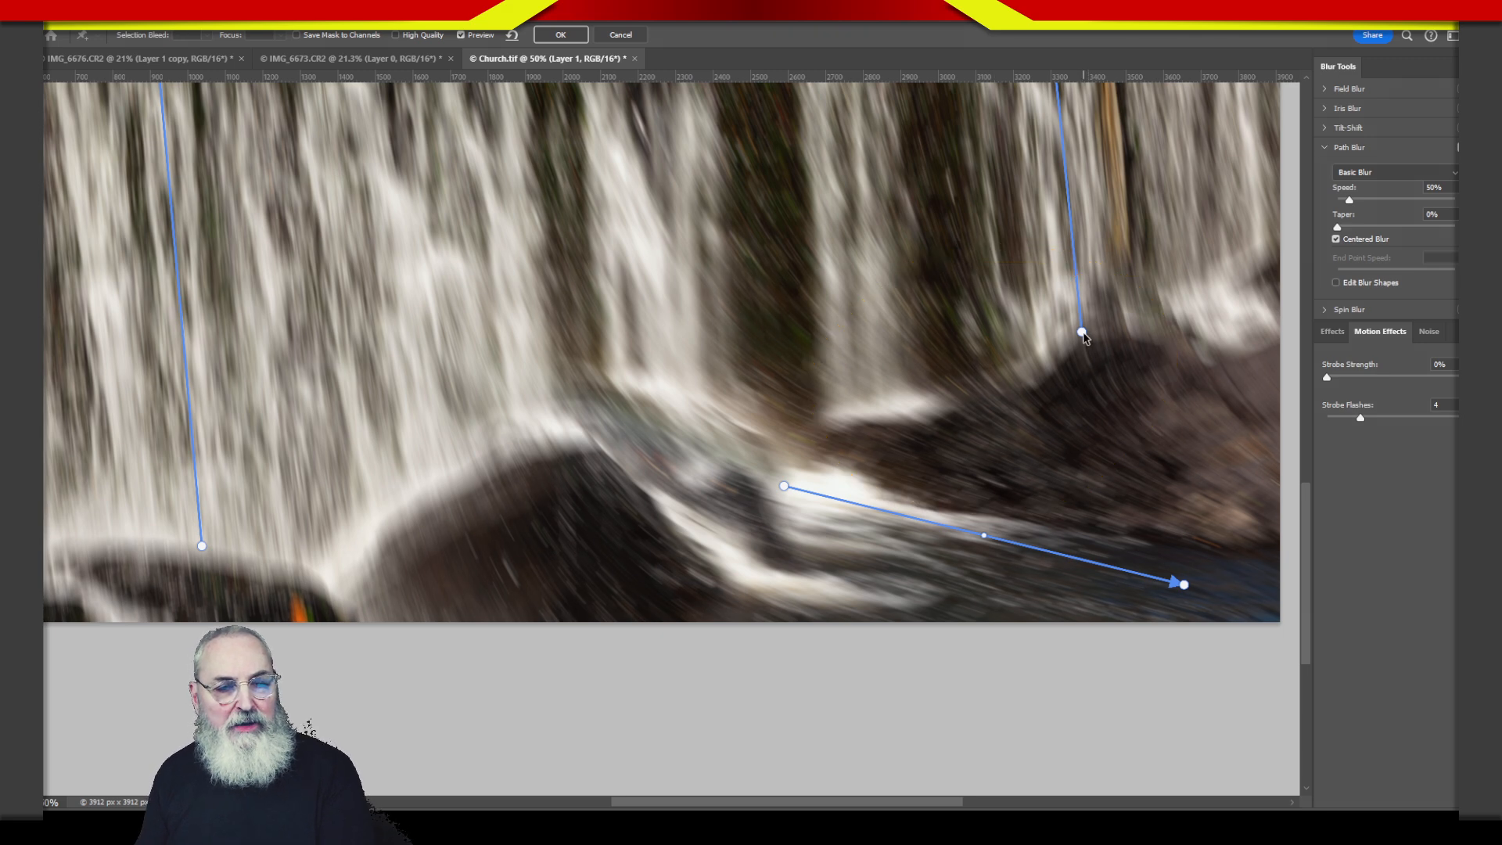
- Extend the lower end of the shrub-side blur path over the rock, and add two shorter downward paths in the middle of the falls
click(1083, 335)
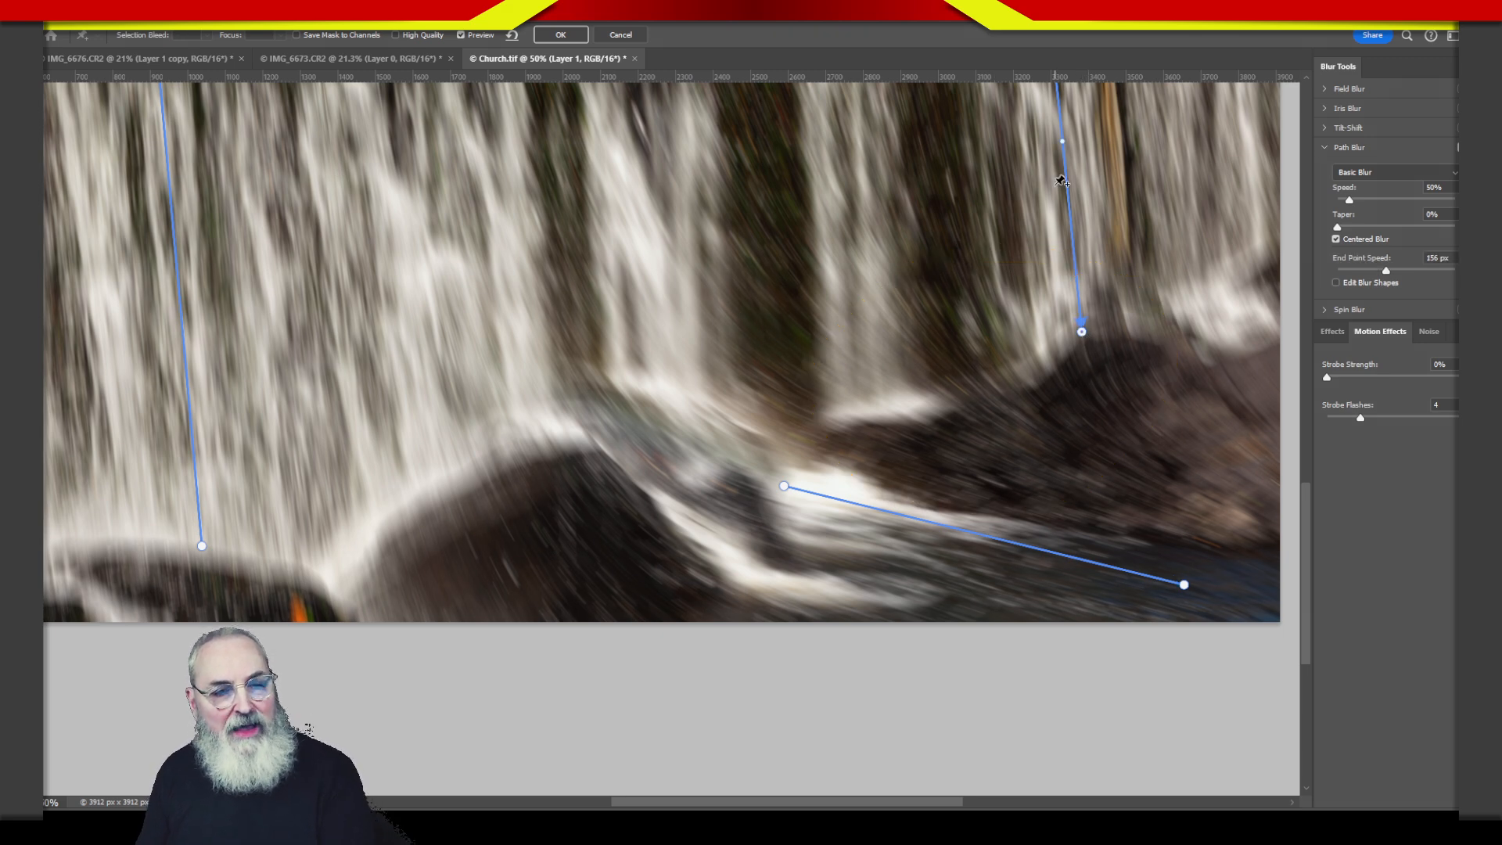
mouse_move(1082, 332)
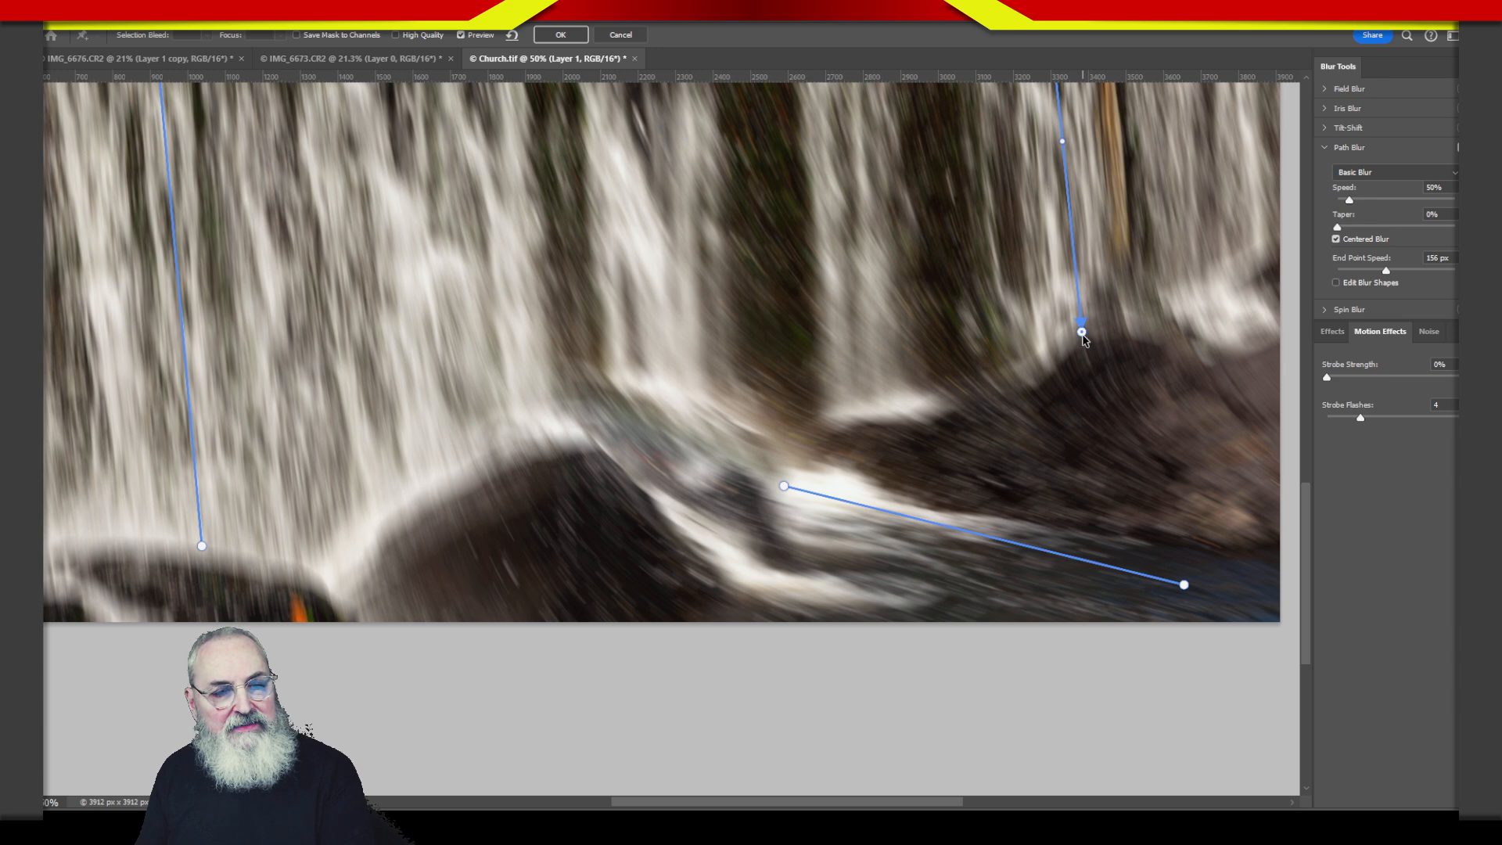
drag(1083, 337, 1076, 479)
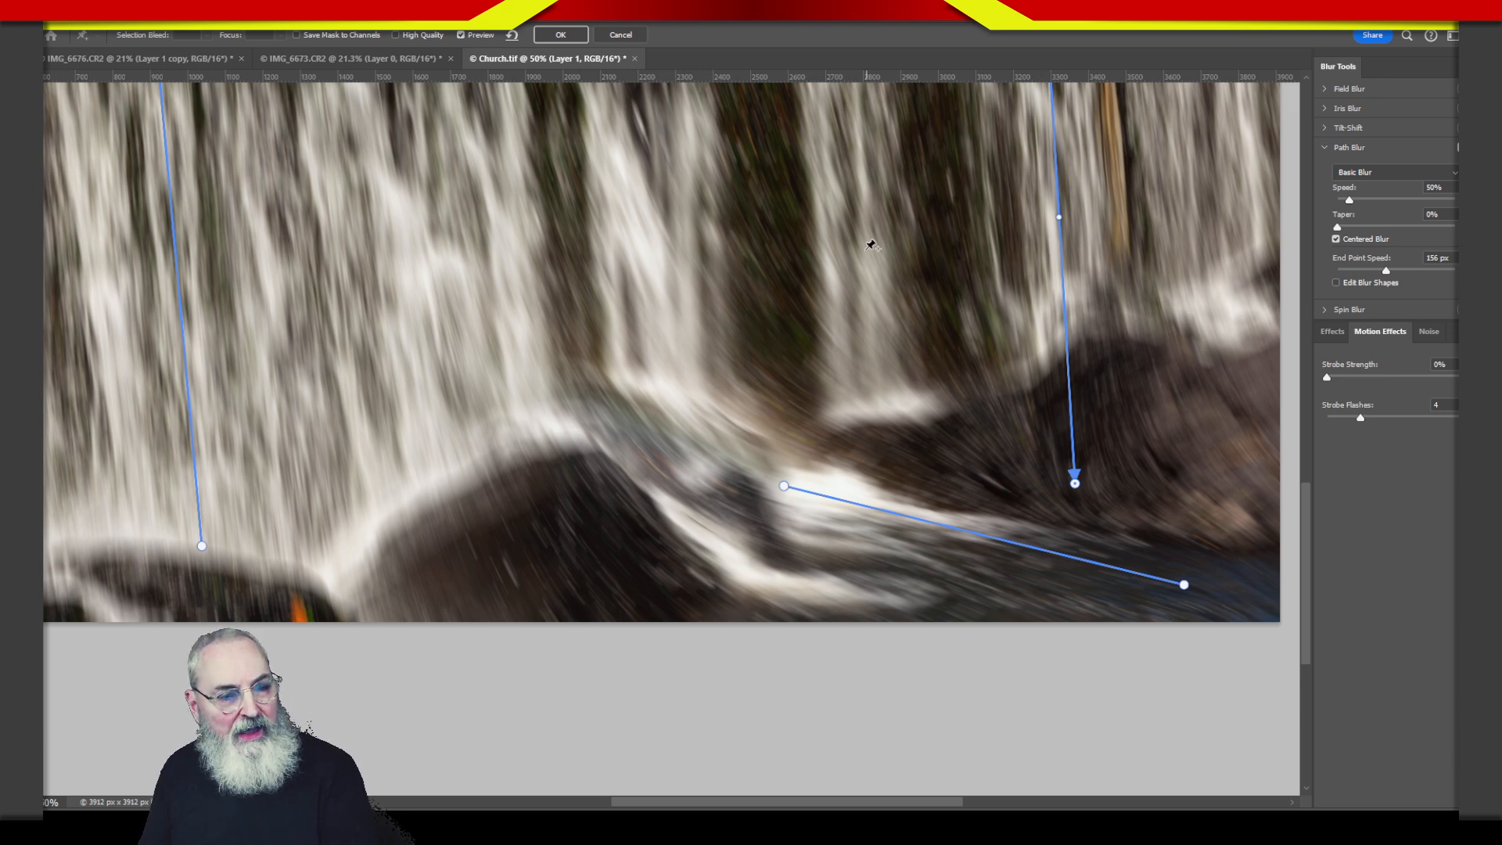
drag(868, 185, 880, 460)
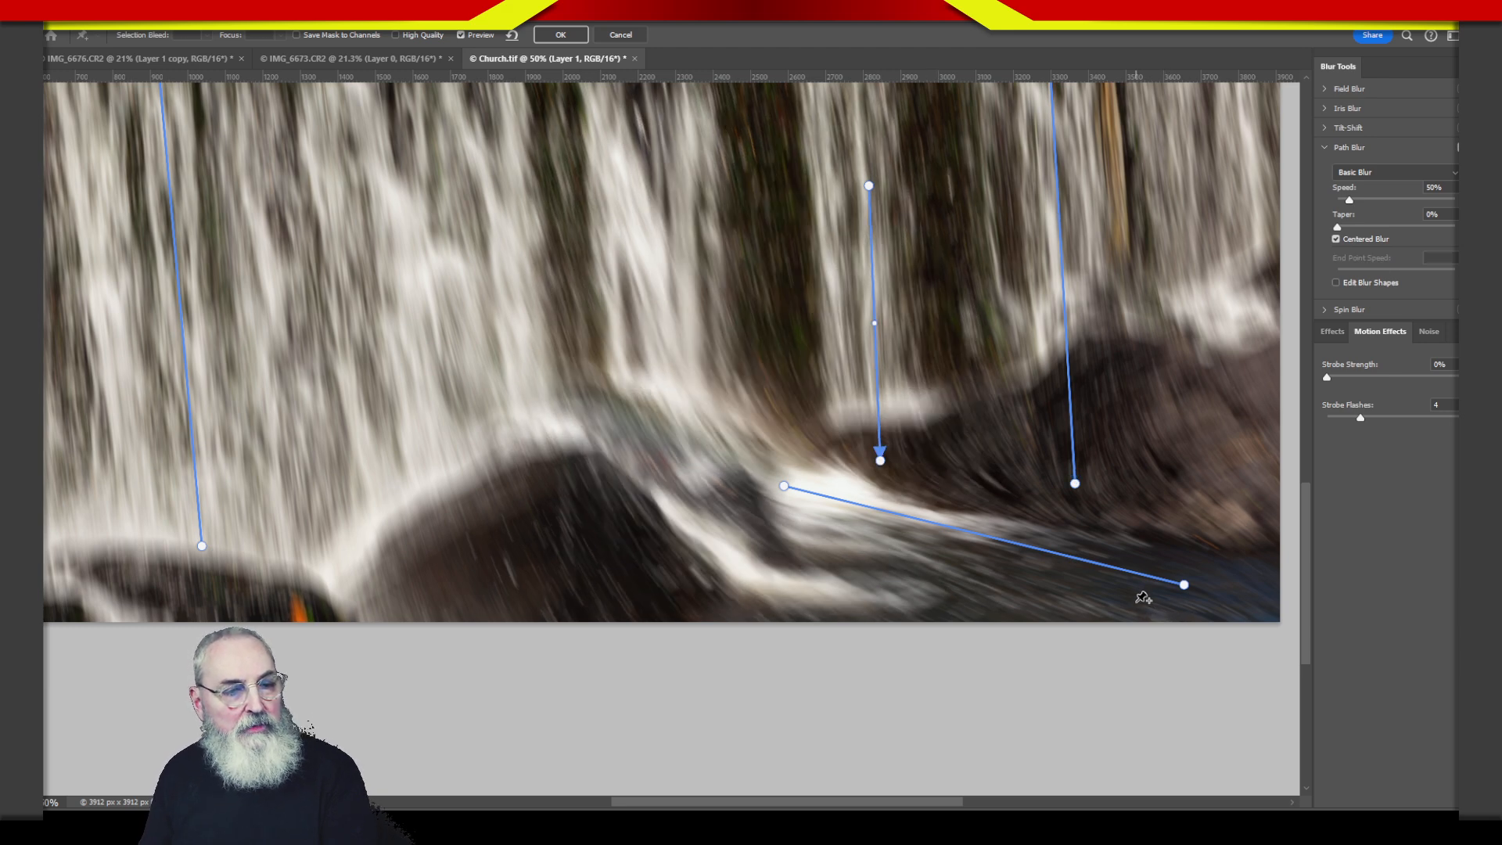
drag(637, 161, 667, 398)
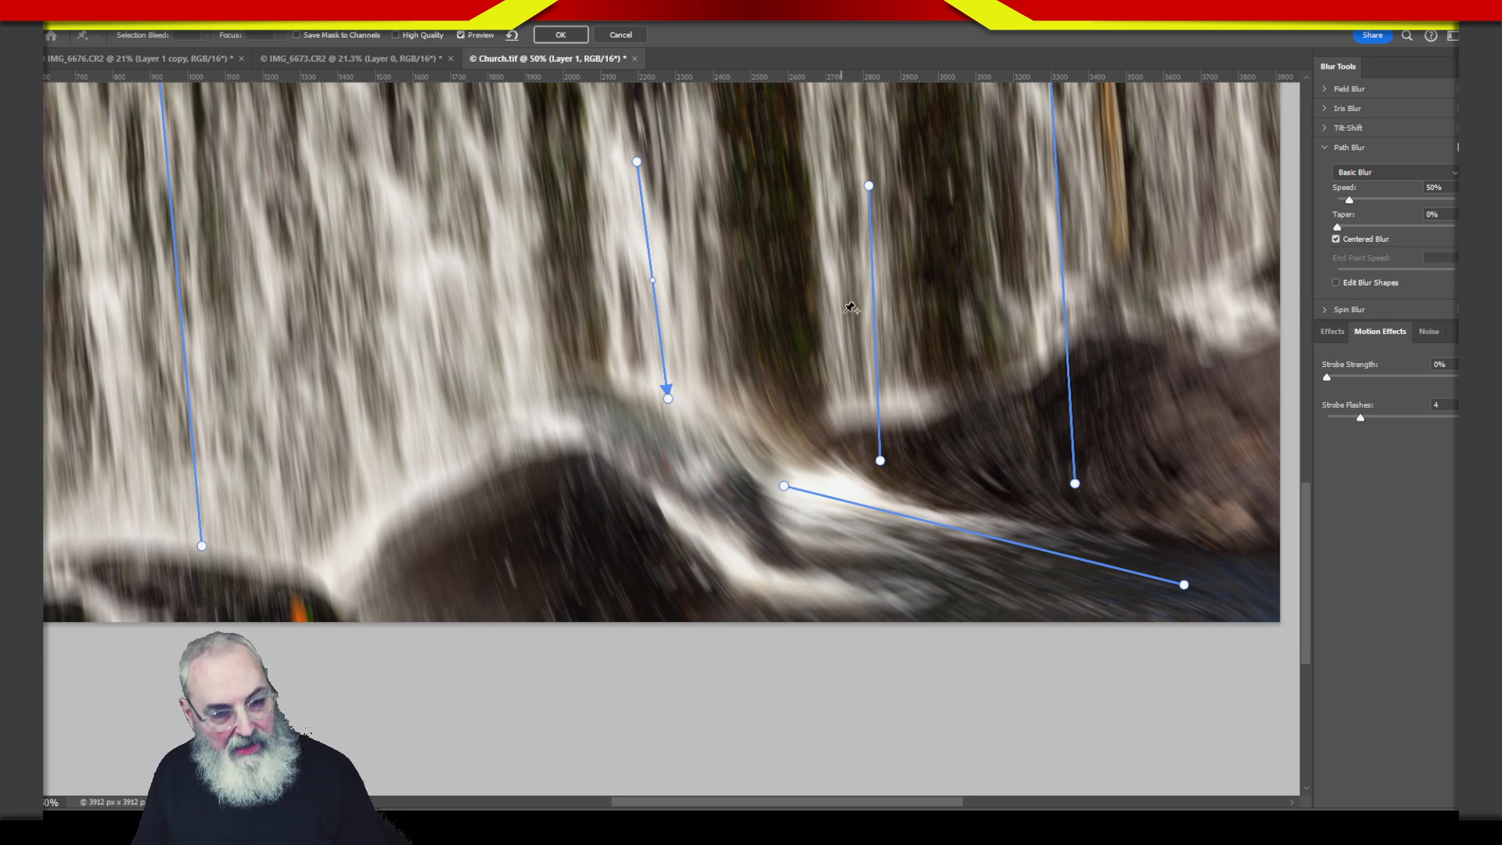
- Try path blur speeds of 162% and 127%, checking the effect on the church and the waterfall
key(ctrl+minus)
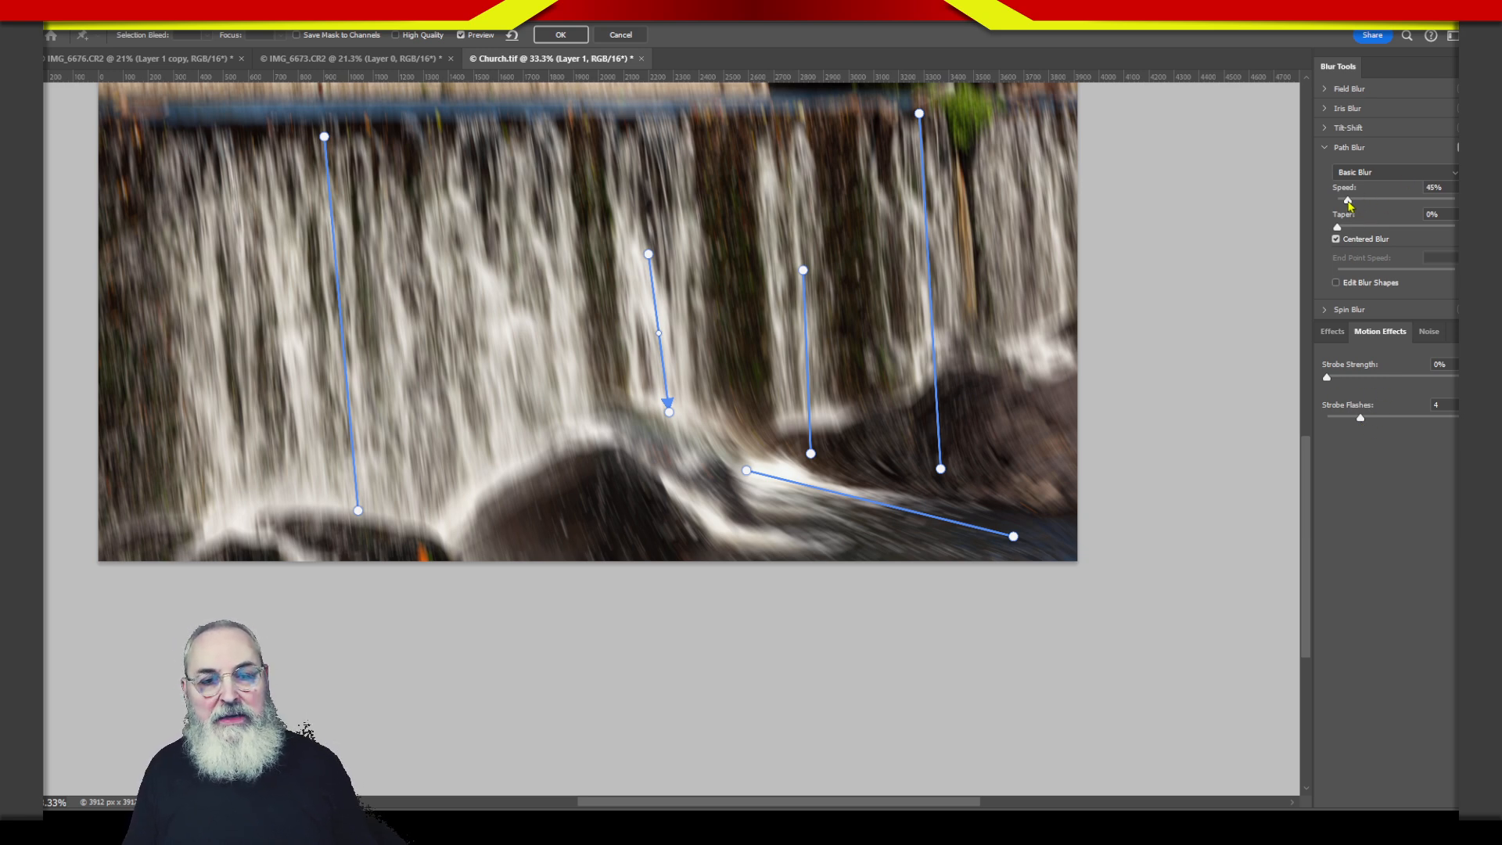
drag(1348, 201, 1385, 192)
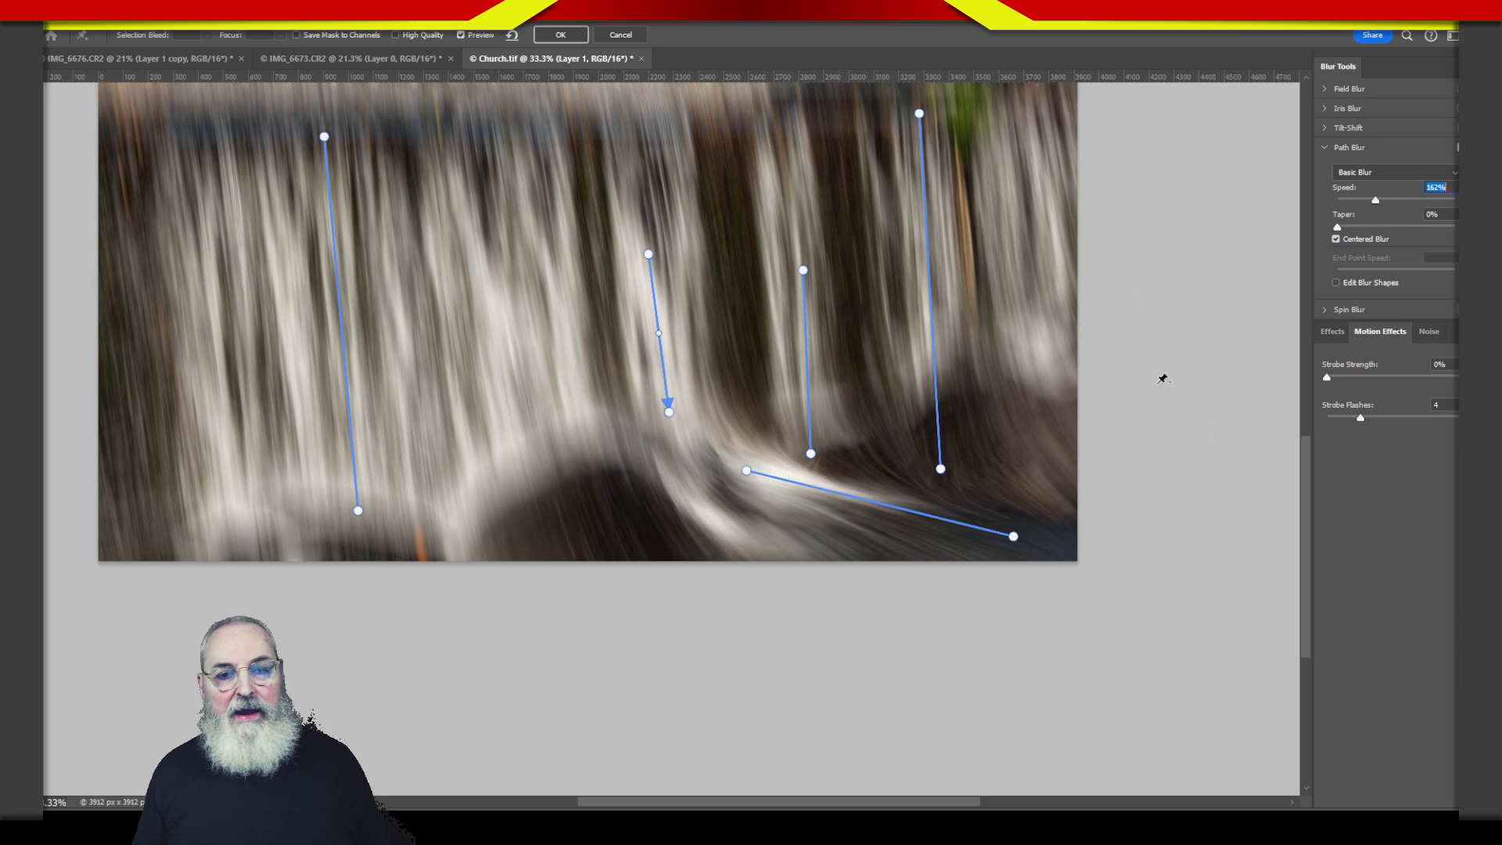
drag(1304, 481, 1303, 311)
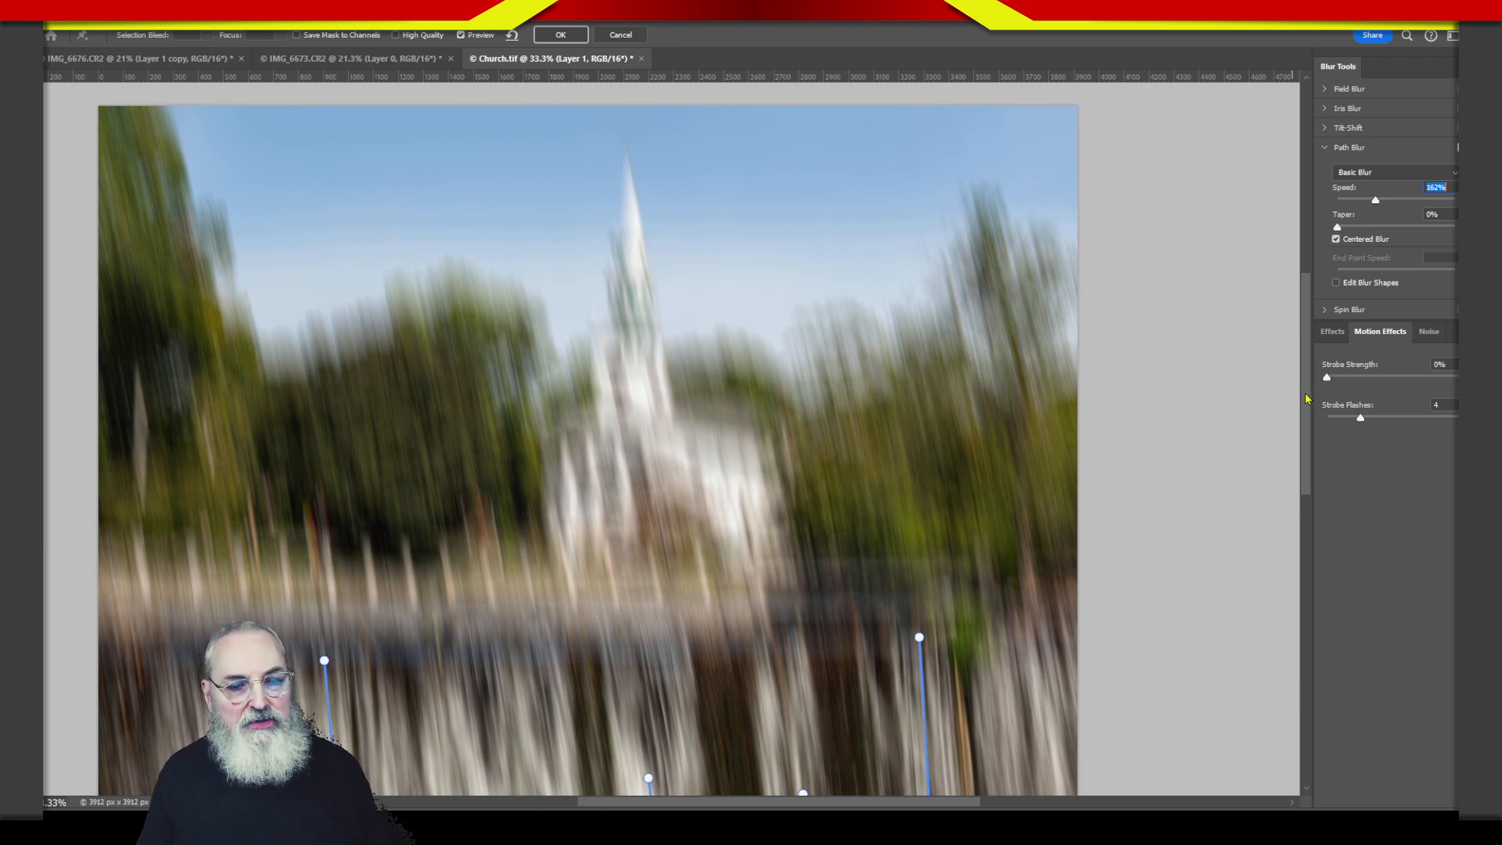
mouse_move(1305, 397)
mouse_down()
mouse_move(1304, 417)
mouse_move(1300, 400)
mouse_up()
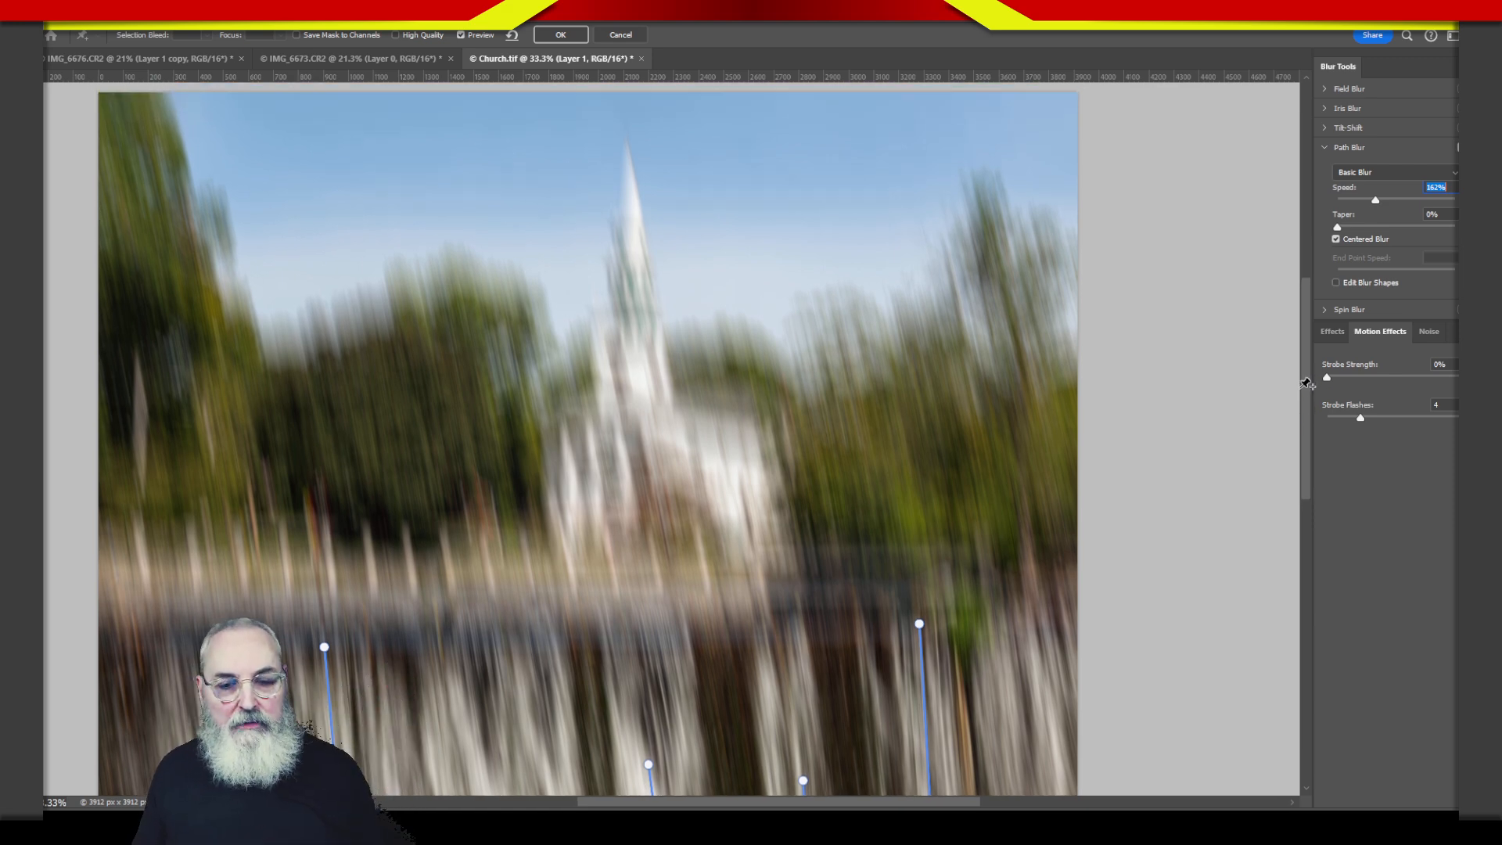
drag(1304, 402, 1309, 509)
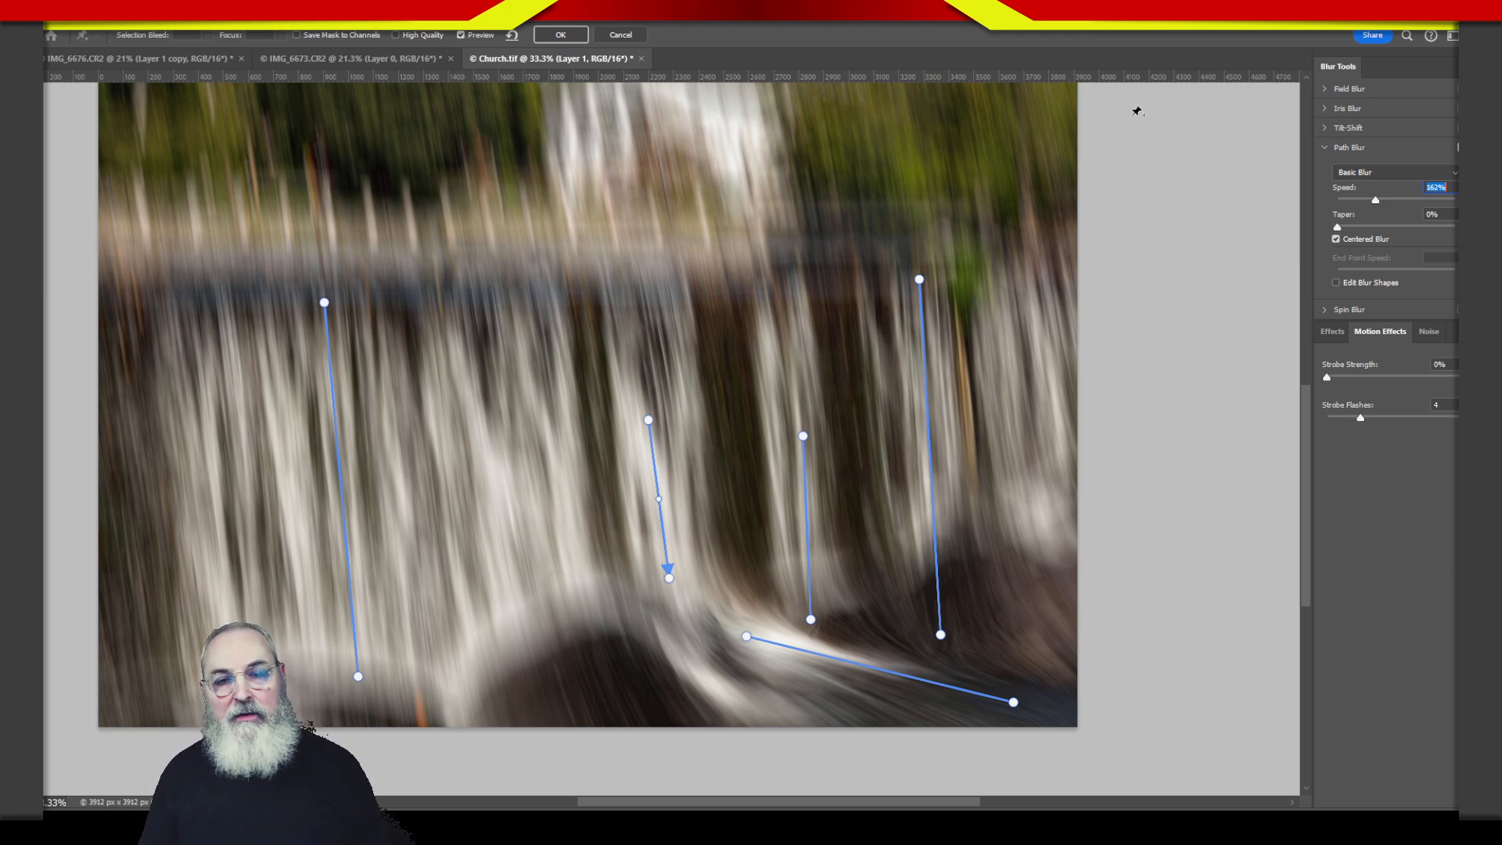
click(1439, 189)
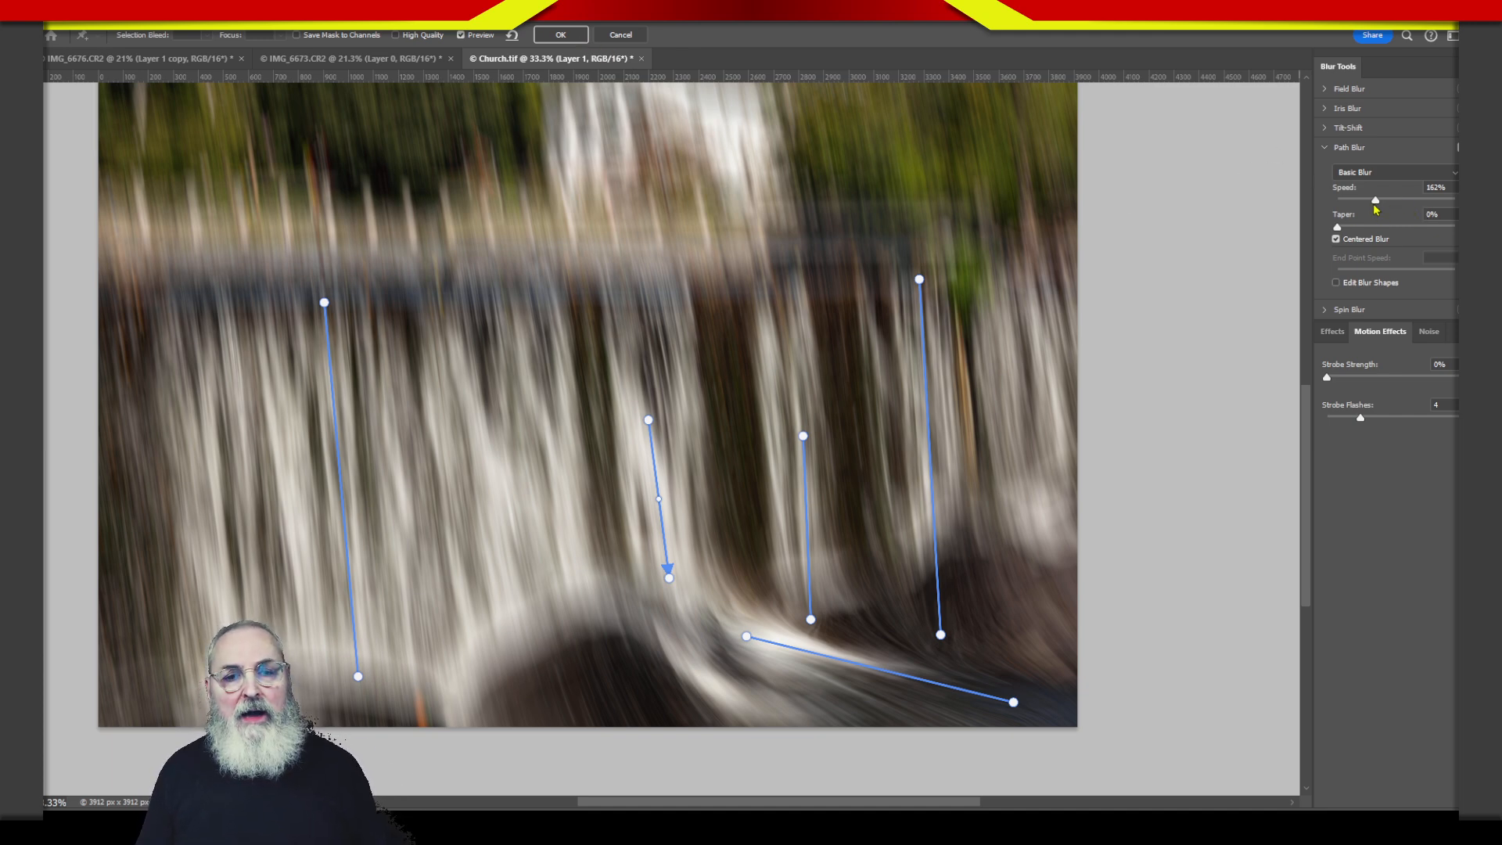
drag(1374, 209, 1367, 209)
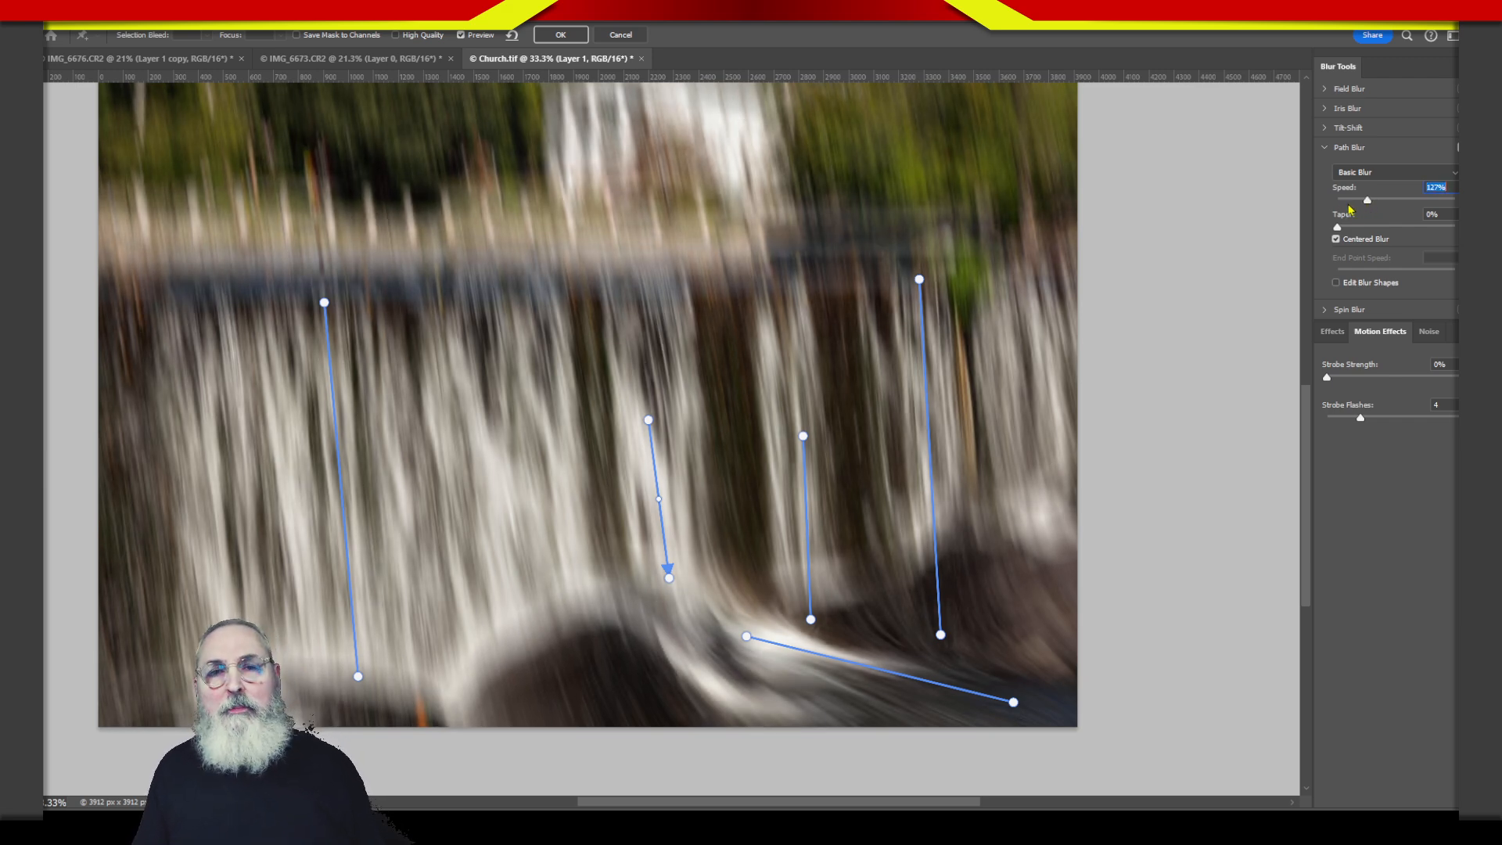
- Set the path blur speed to 130%
click(1437, 188)
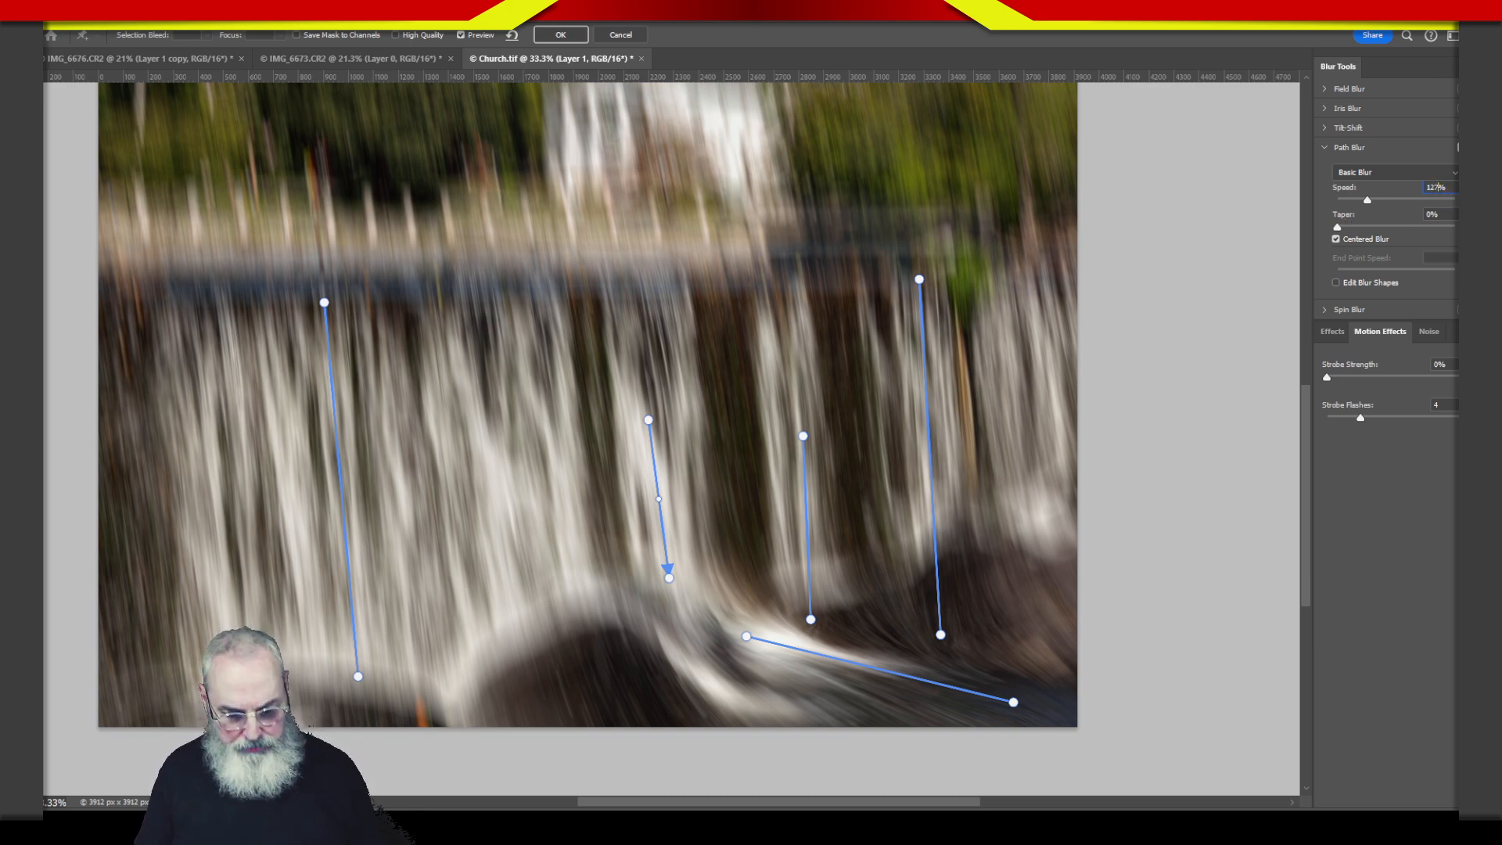
key(BackSpace)
key(BackSpace)
text(30)
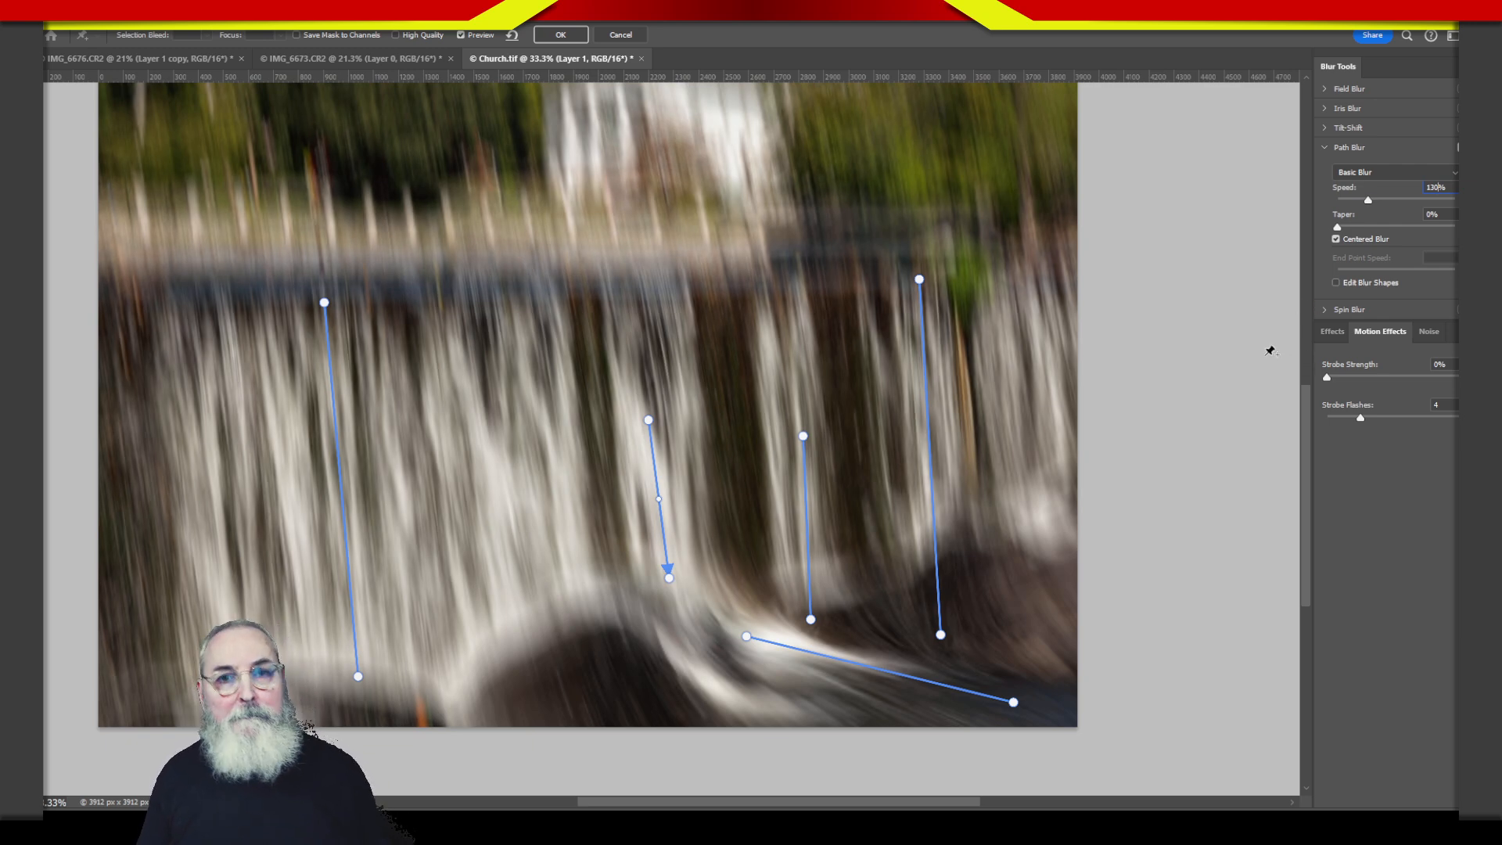
- Try path blur tapers of 43%, 39%, 19%, 11% and 4%, and return the taper to 0%
drag(1338, 227, 1434, 226)
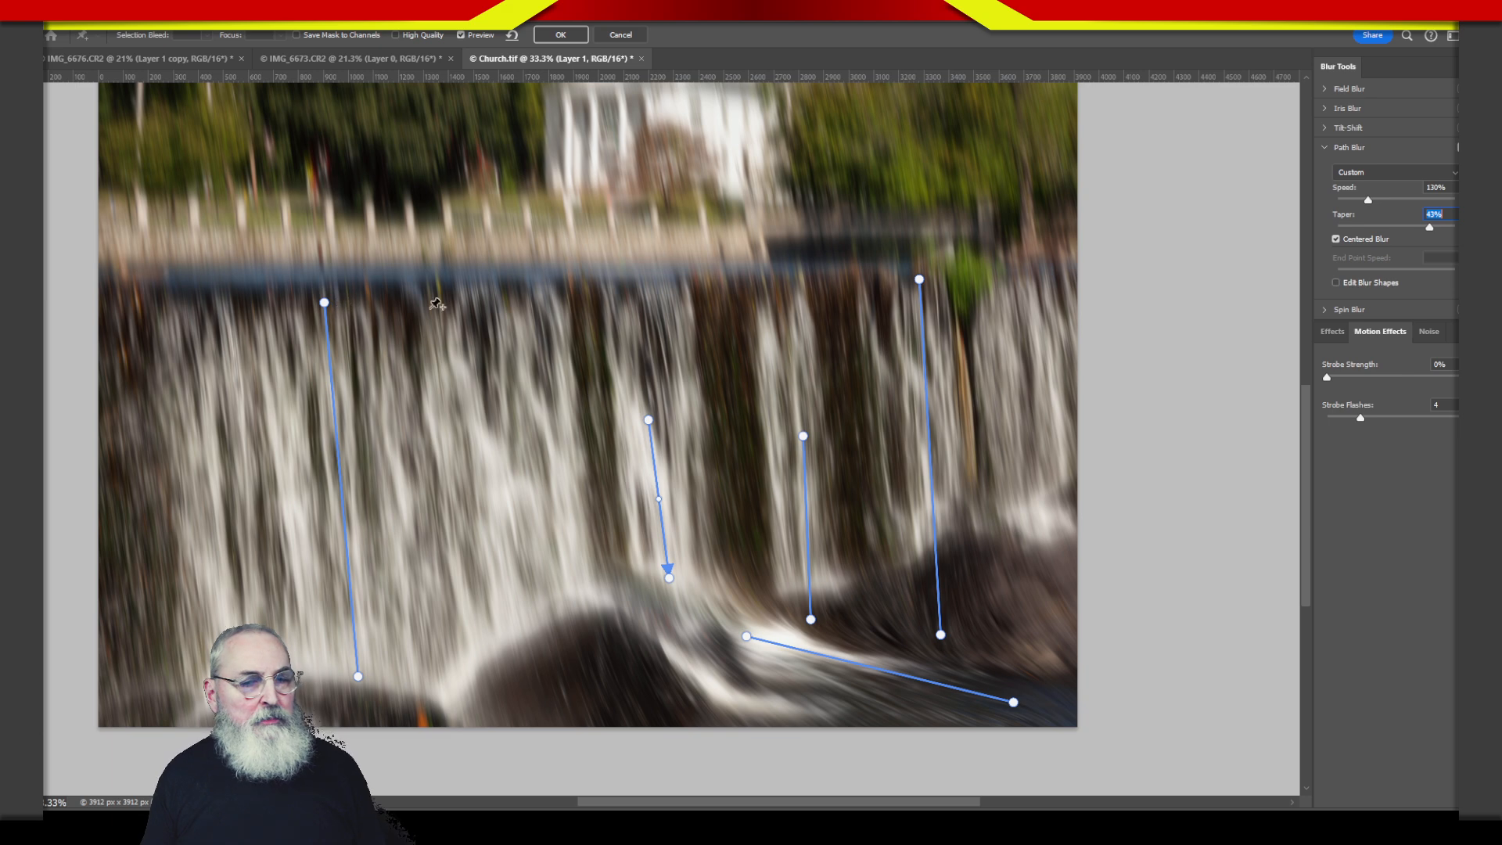
text(0)
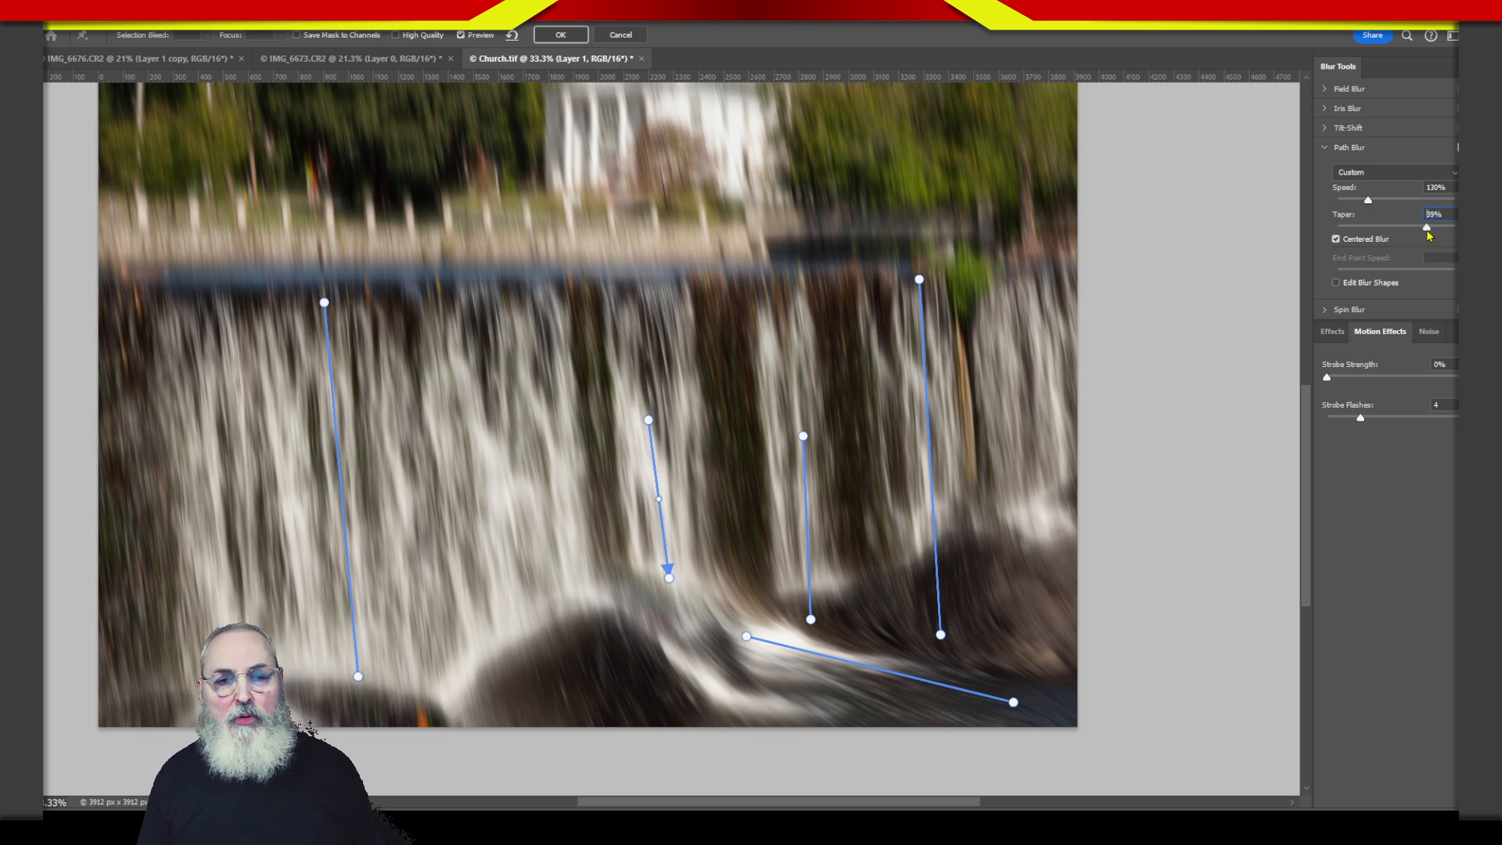
key(Return)
drag(1337, 227, 1390, 226)
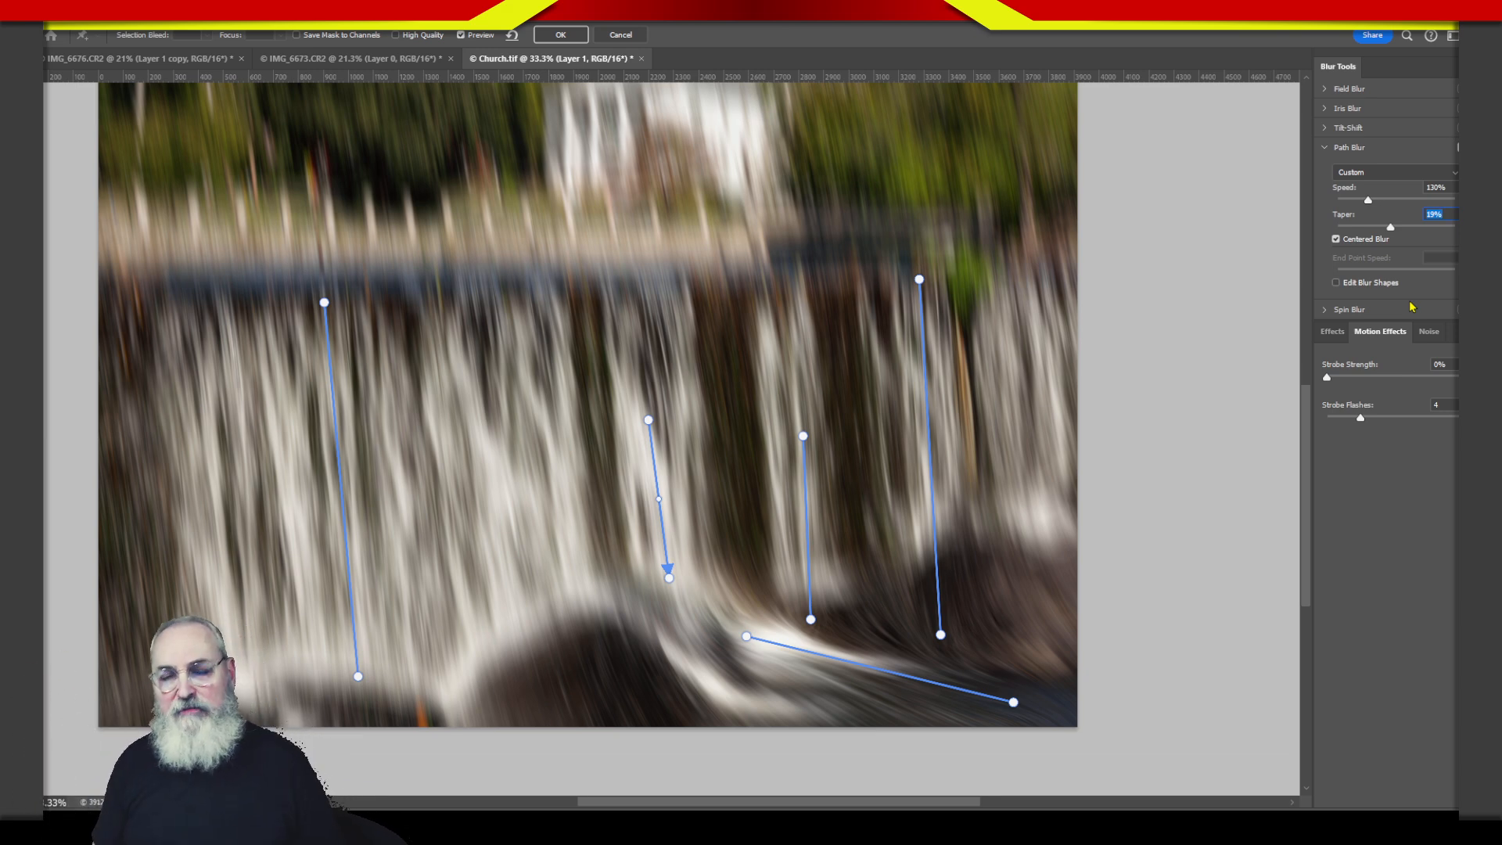
drag(1390, 227, 1364, 229)
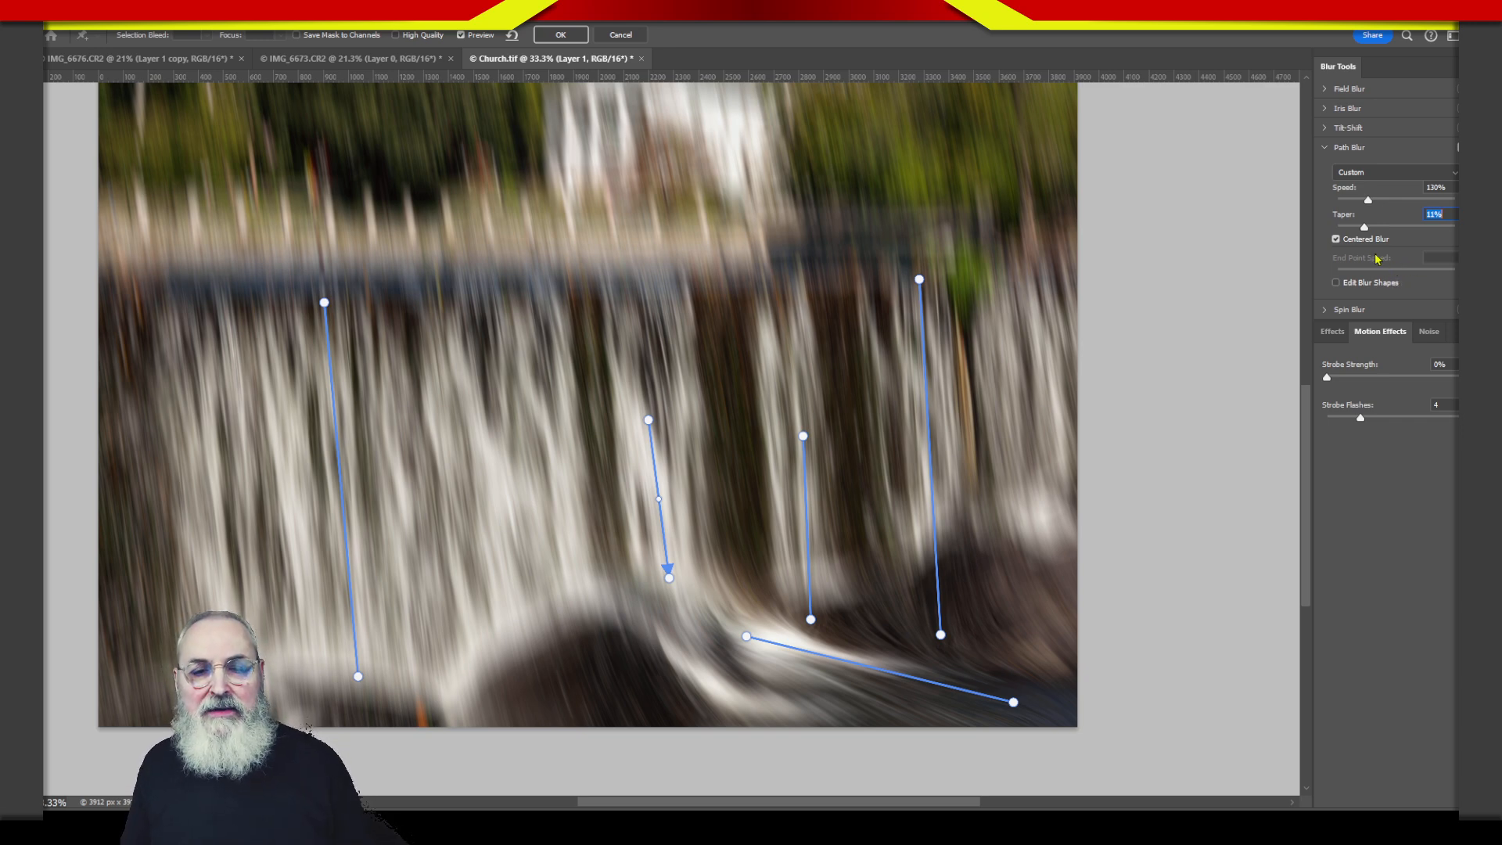
drag(1363, 233, 1346, 231)
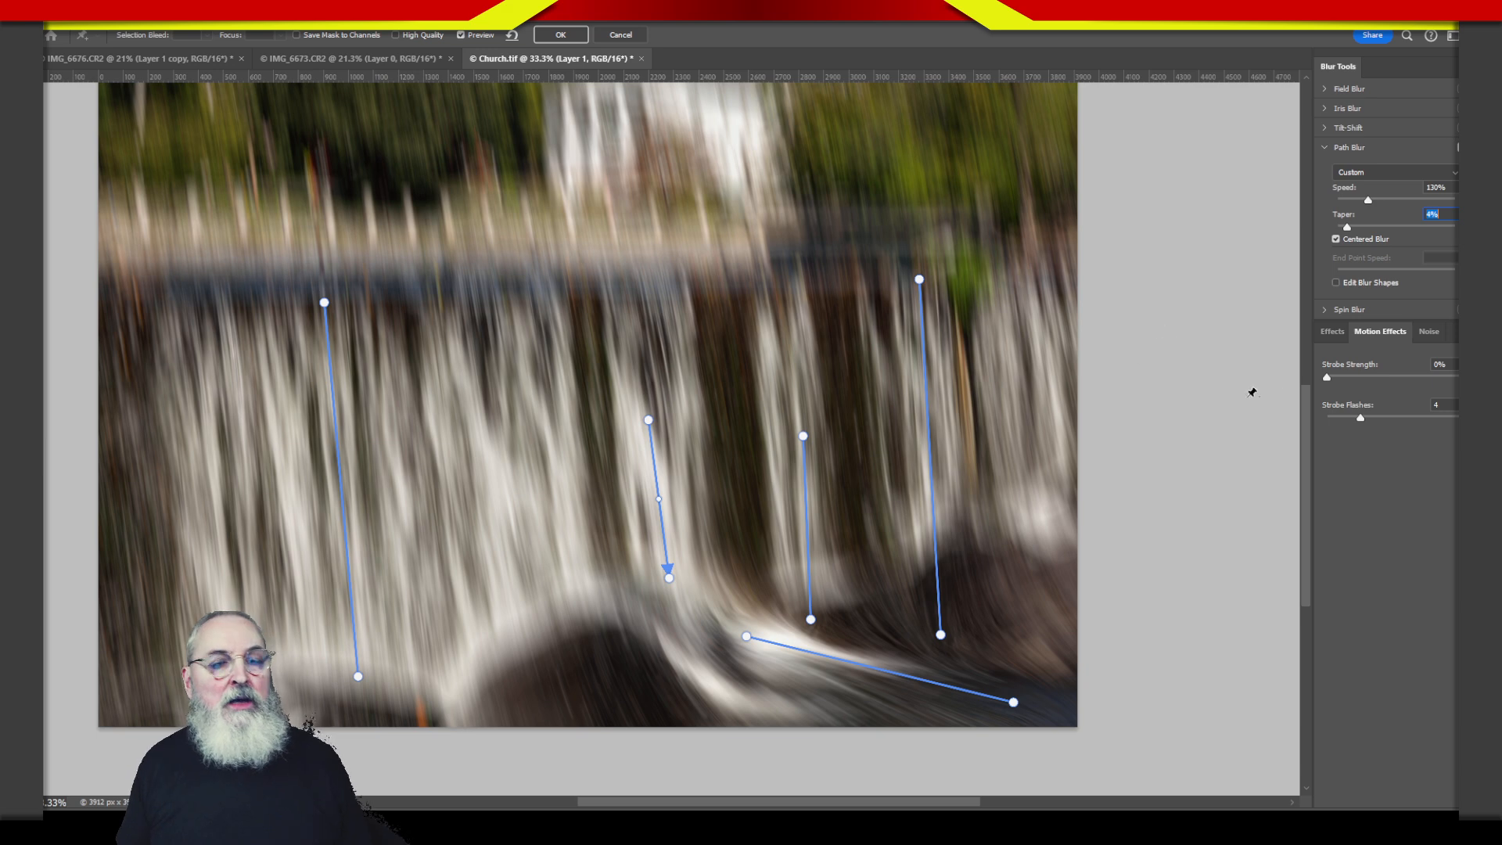
drag(1347, 228, 1337, 226)
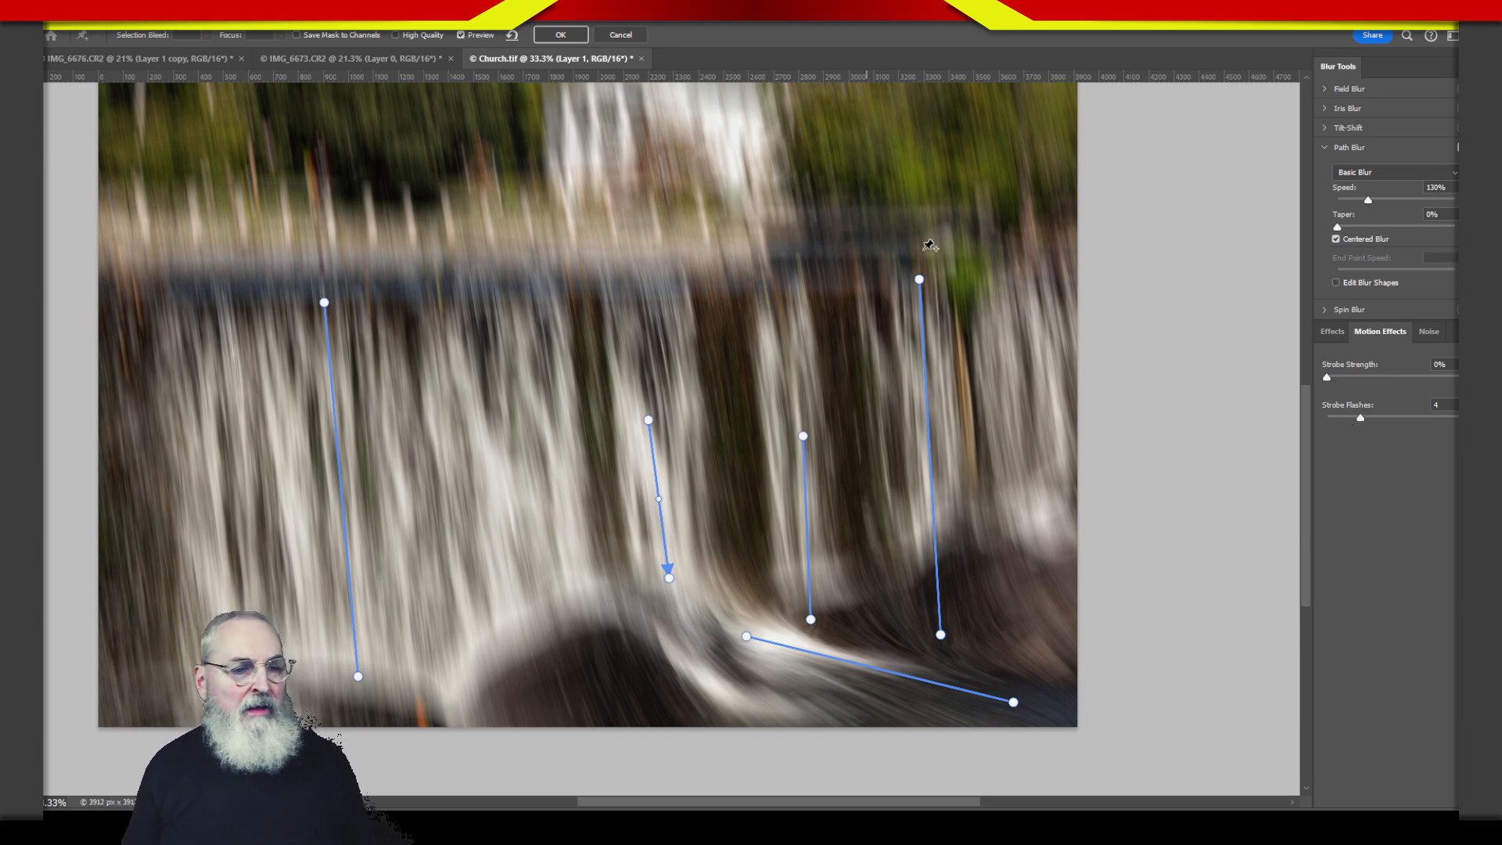
- Apply the Path Blur filter to Layer 1
click(565, 36)
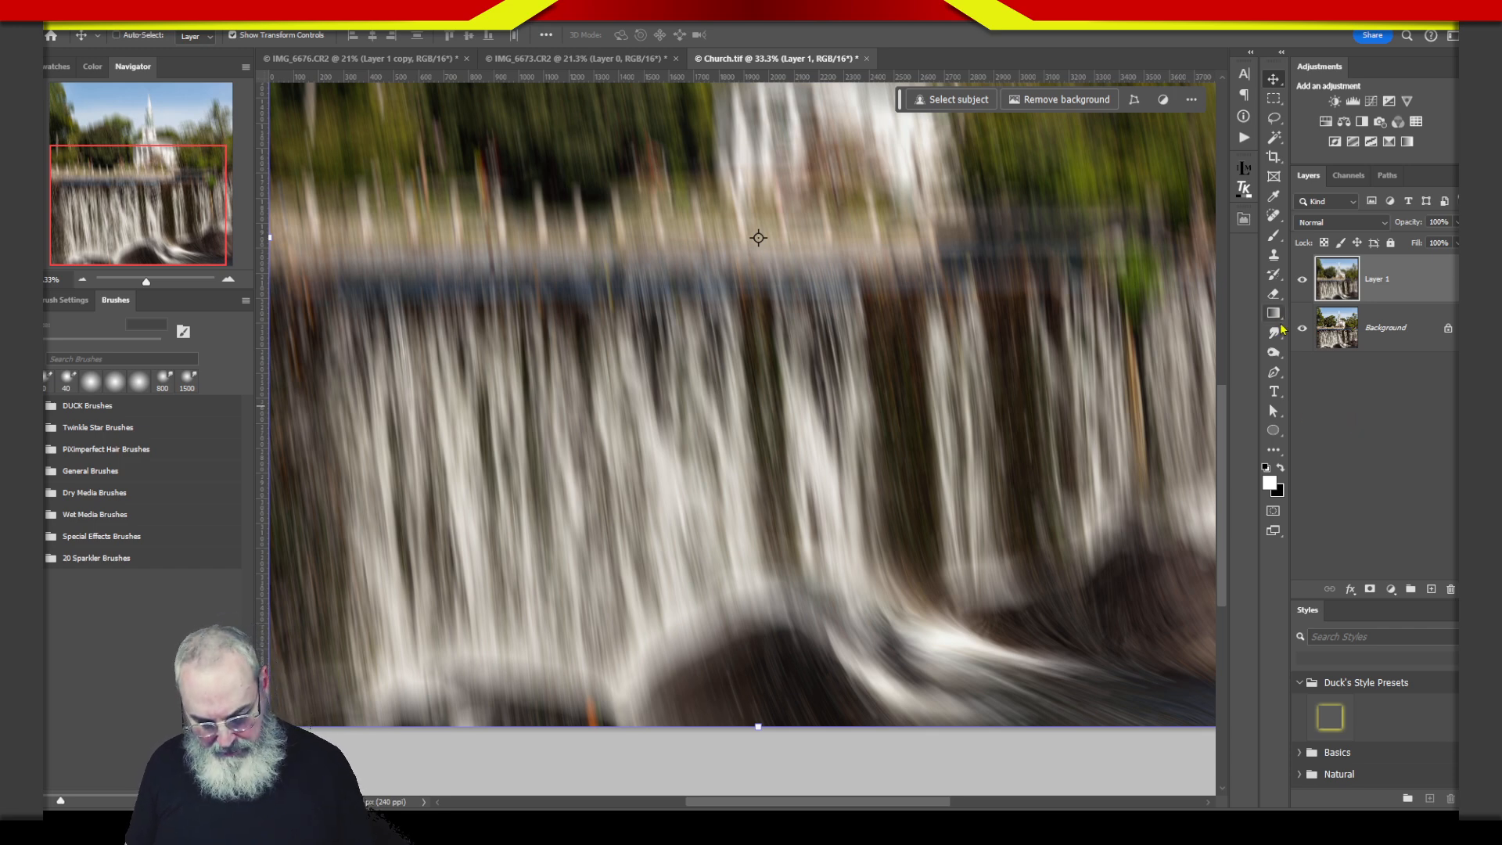
key(ctrl+0)
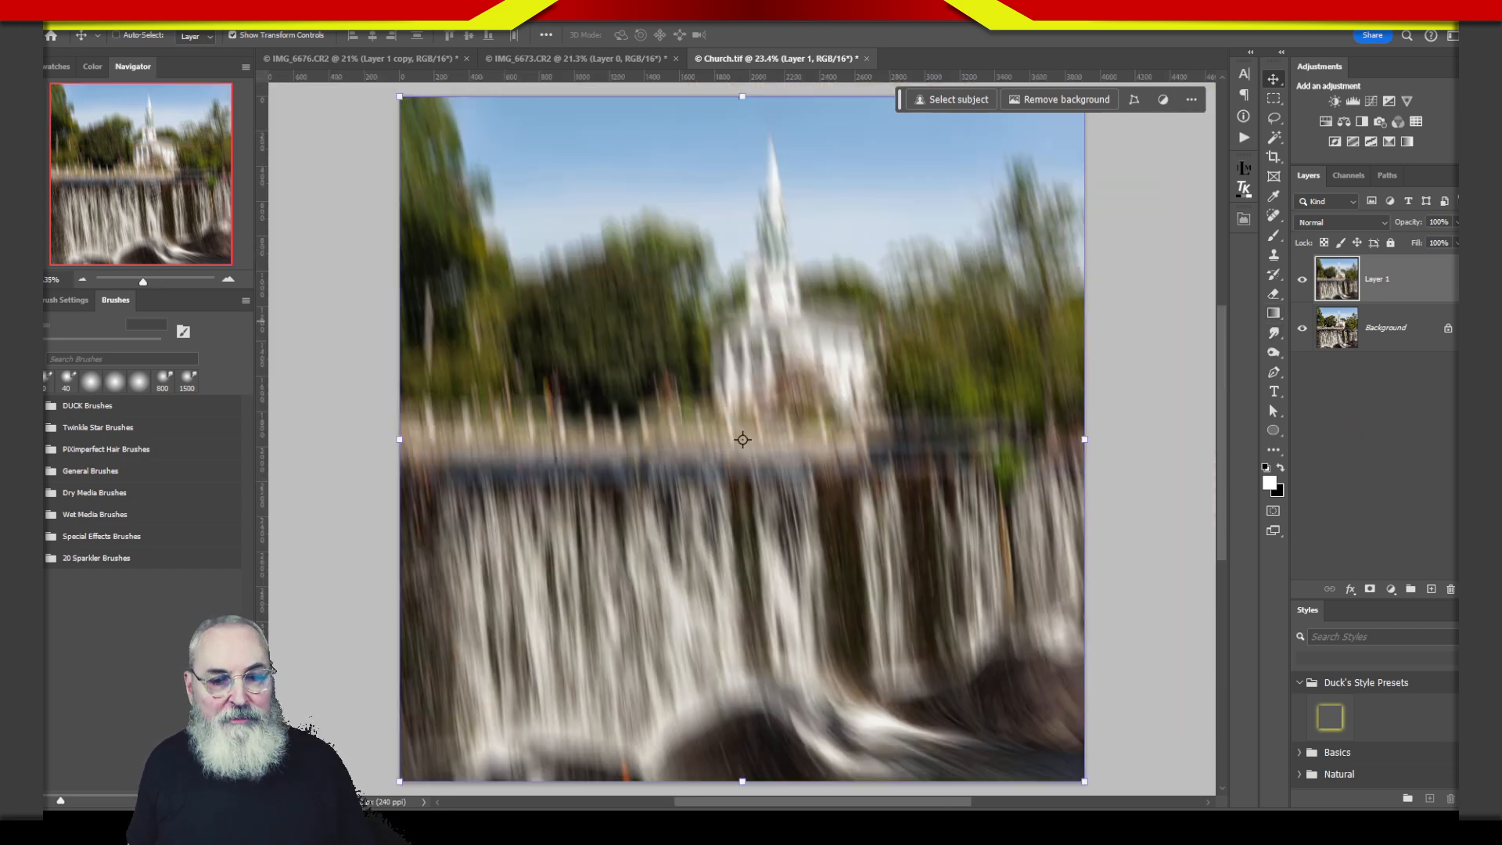
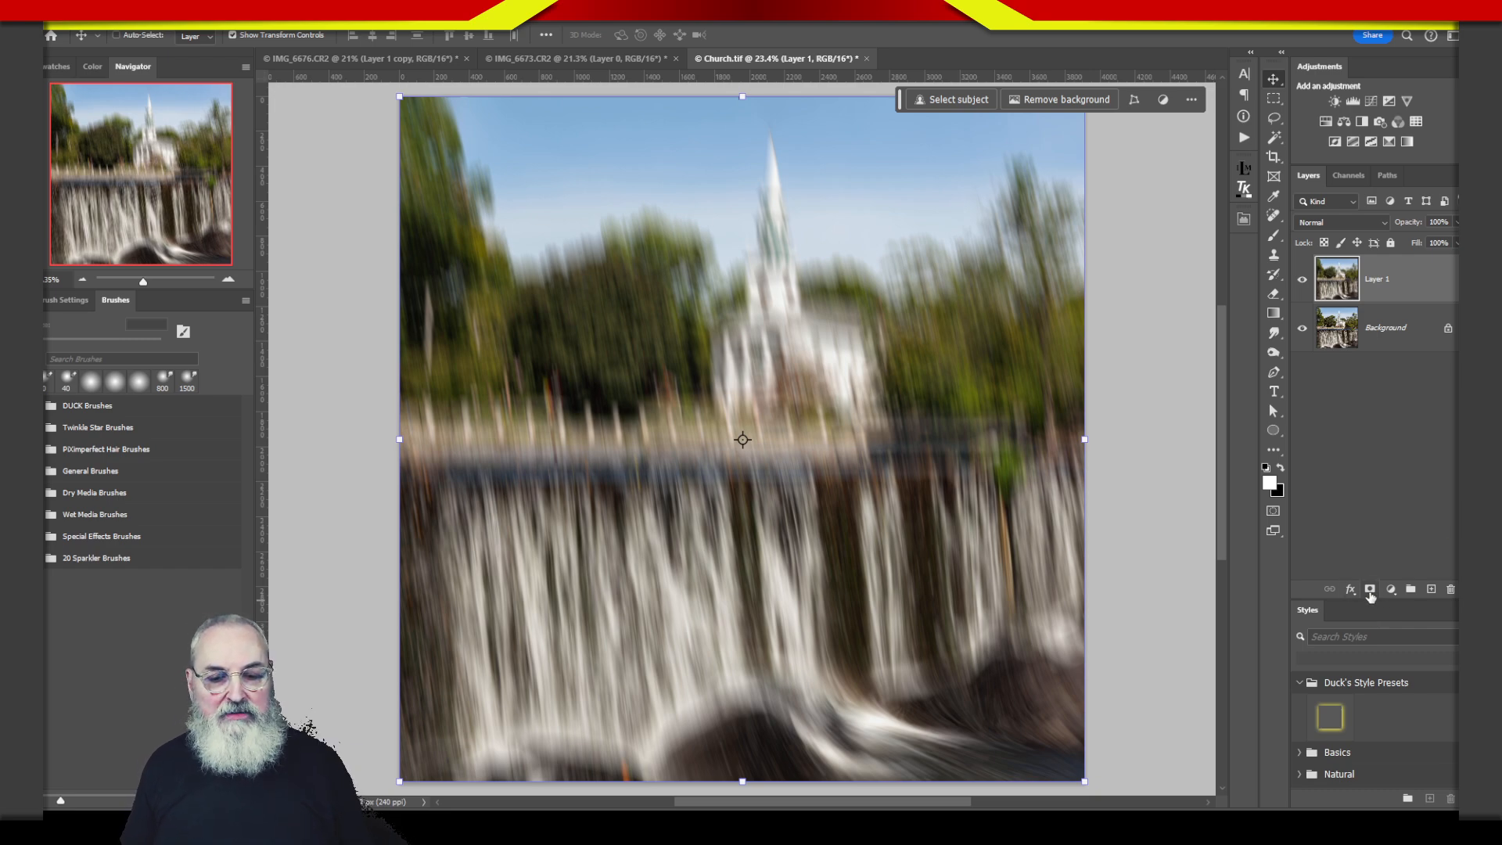
- Add a black layer mask to Layer 1 and ready a white brush at 874 px
alt+click(1371, 591)
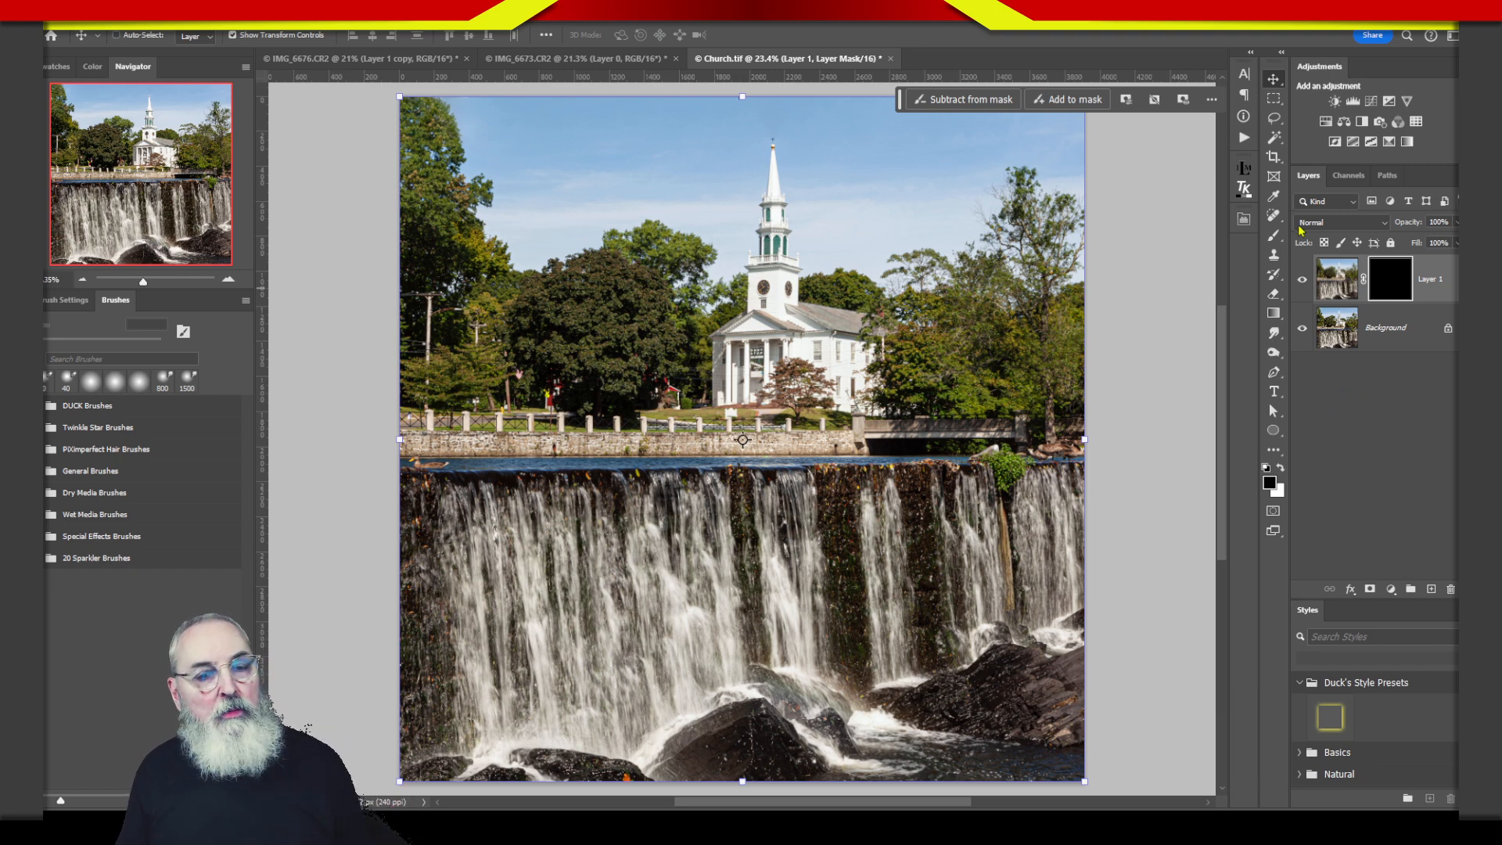
click(1275, 237)
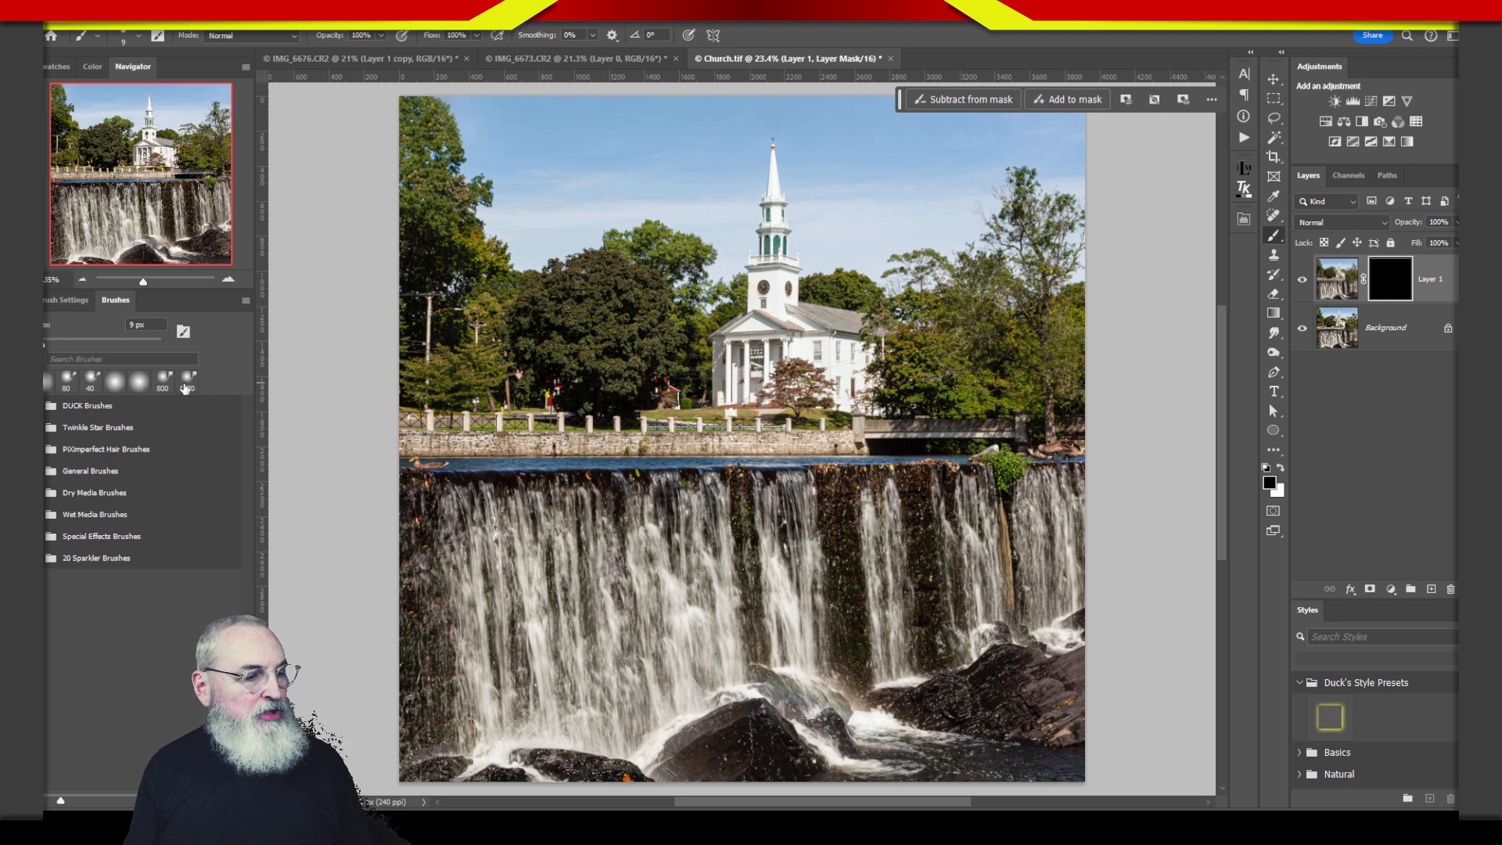
mouse_move(754, 433)
mouse_down()
mouse_move(860, 438)
mouse_move(809, 438)
mouse_move(832, 451)
mouse_up()
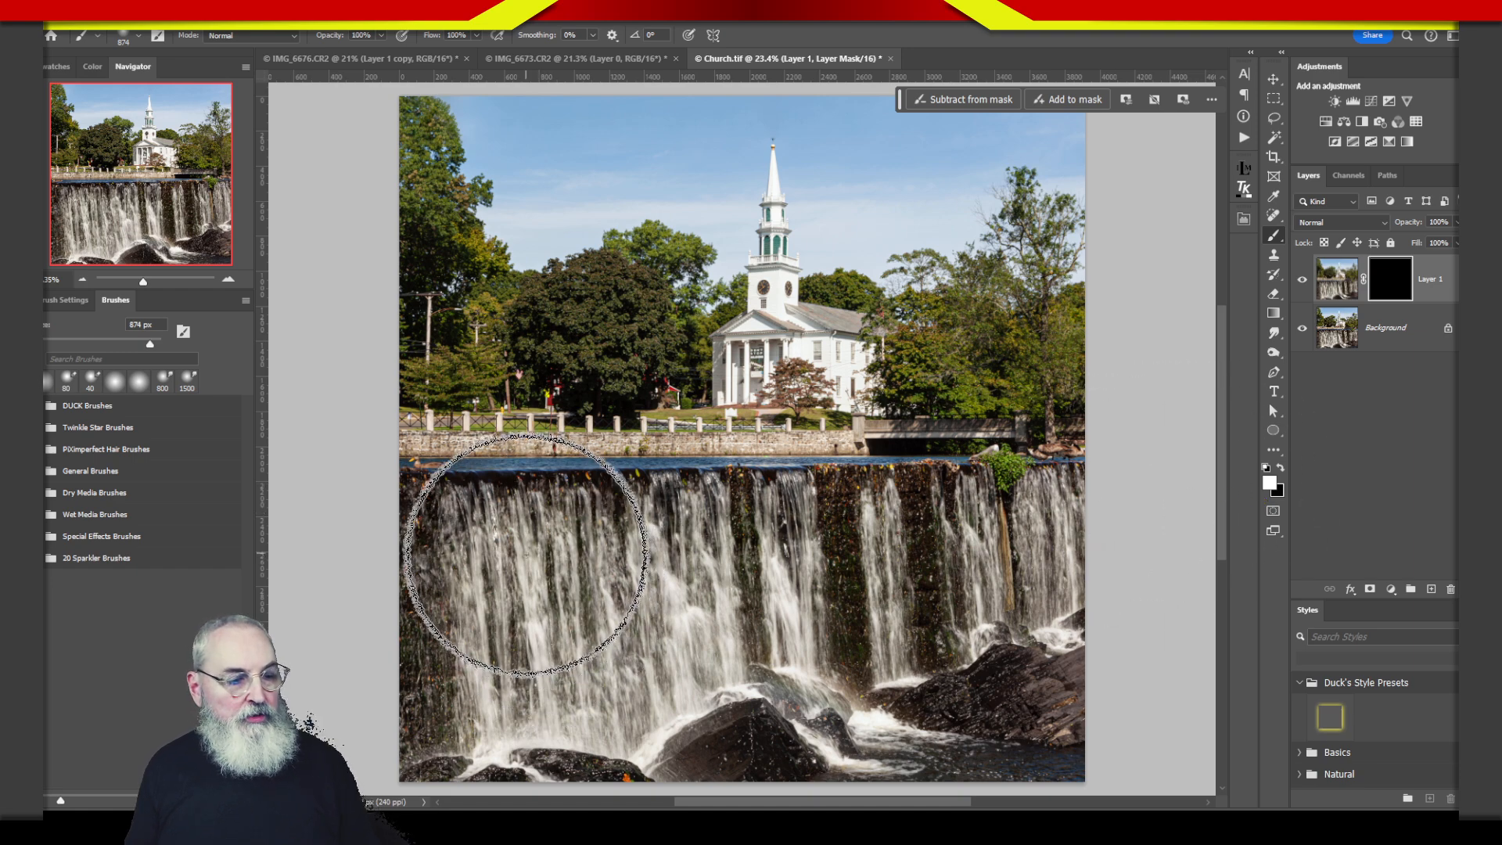
mouse_move(526, 572)
mouse_down()
mouse_move(509, 531)
mouse_move(558, 676)
mouse_move(703, 567)
mouse_move(1044, 547)
mouse_move(999, 584)
mouse_move(866, 613)
mouse_move(813, 647)
mouse_move(860, 532)
mouse_move(665, 564)
mouse_move(597, 595)
mouse_move(646, 662)
mouse_move(628, 723)
mouse_move(849, 632)
mouse_up()
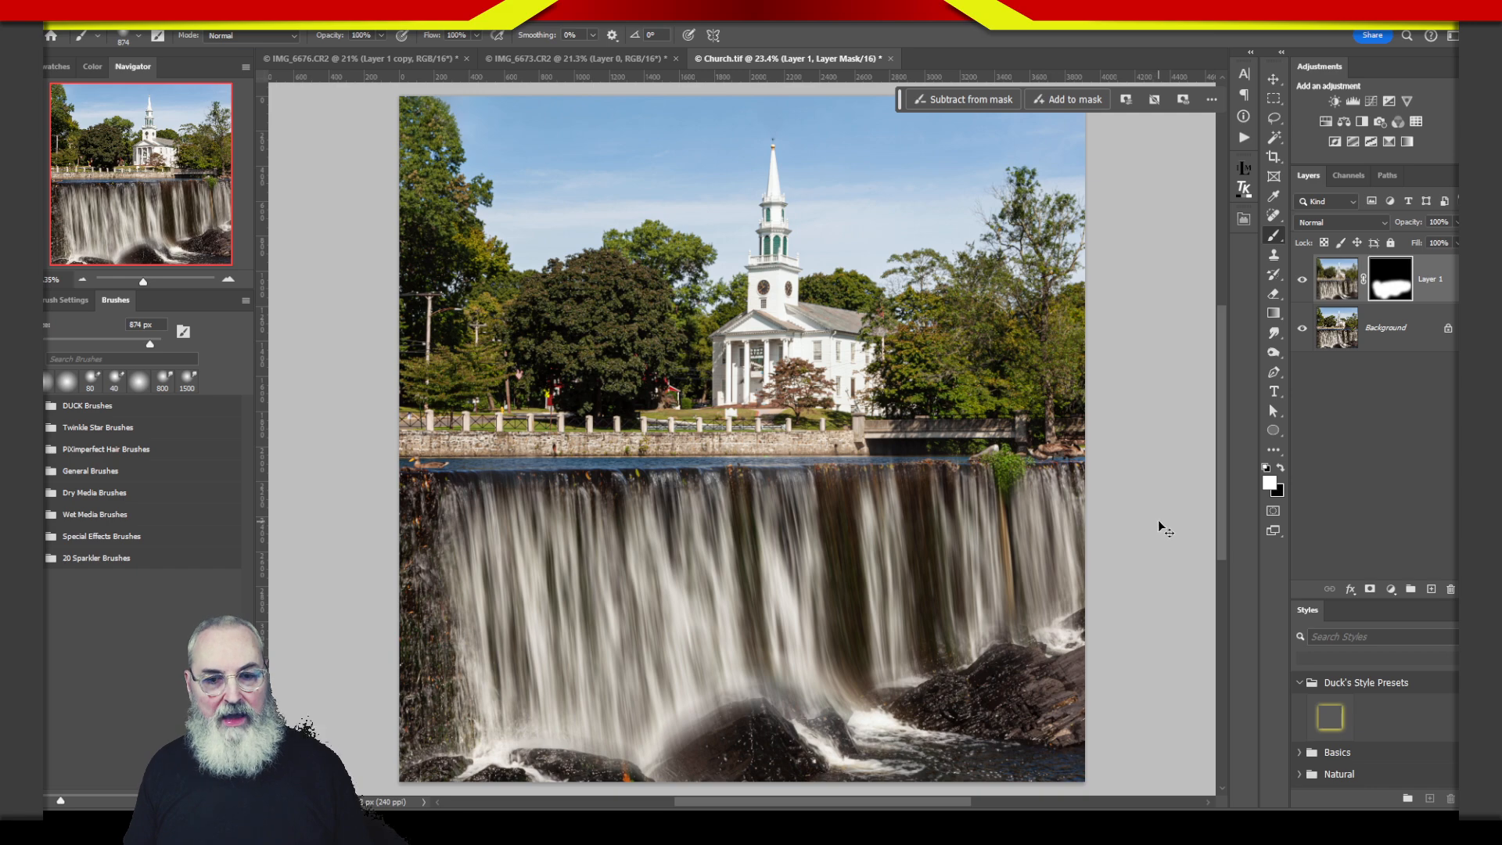
key(ctrl+z)
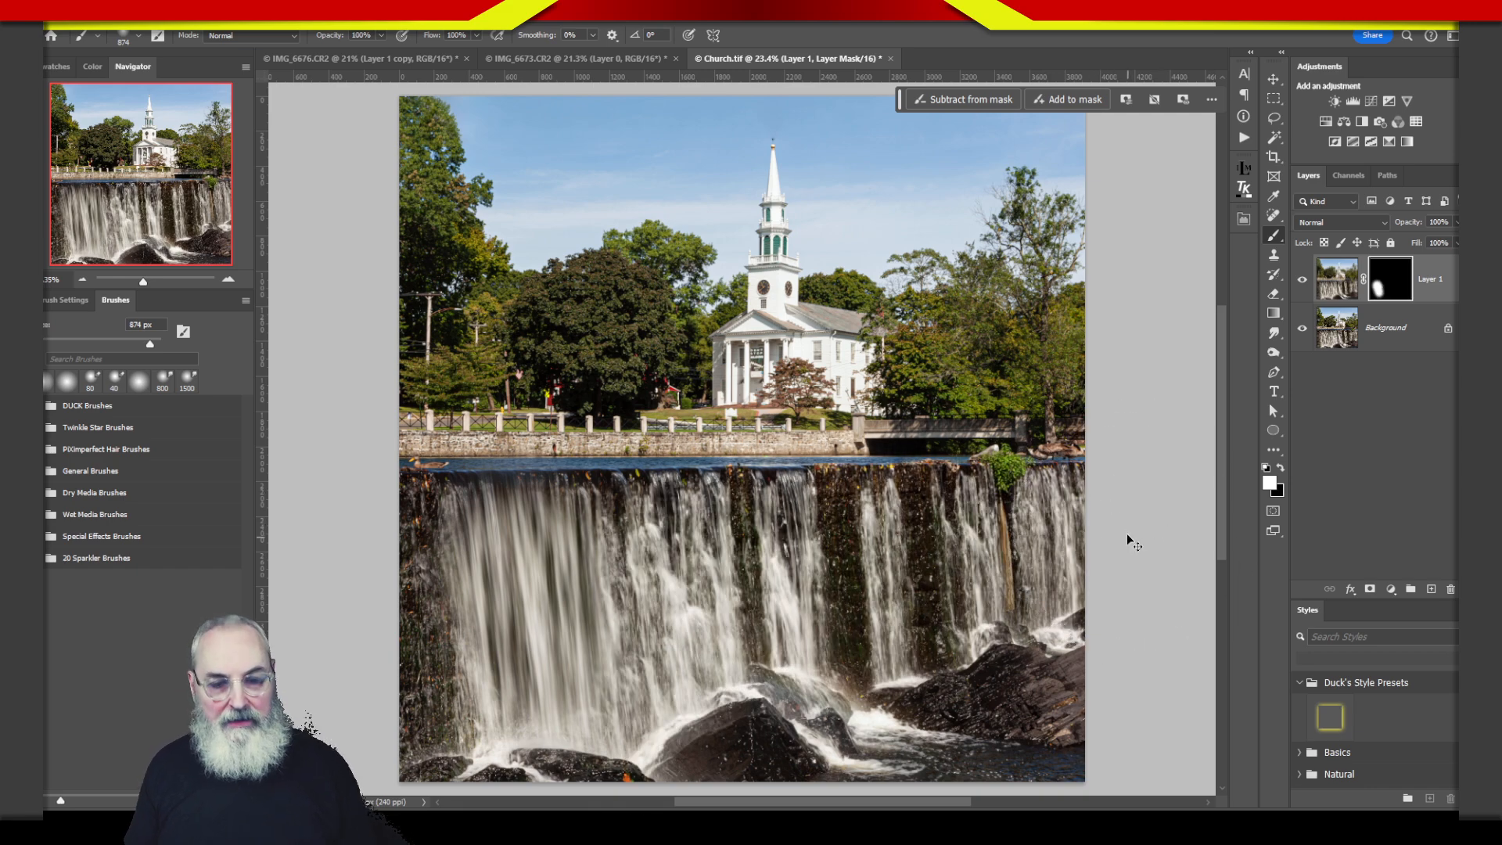
key(ctrl+z)
- Paint white on Layer 1's mask with a 175 px brush, following the falling water across the left part of the waterfall
key(z)
mouse_move(596, 661)
mouse_down()
mouse_move(692, 662)
mouse_move(647, 662)
mouse_move(665, 634)
mouse_move(886, 515)
mouse_up()
key(b)
key(bracketleft)
key(bracketleft)
key(bracketleft)
key(bracketleft)
key(bracketleft)
key(bracketleft)
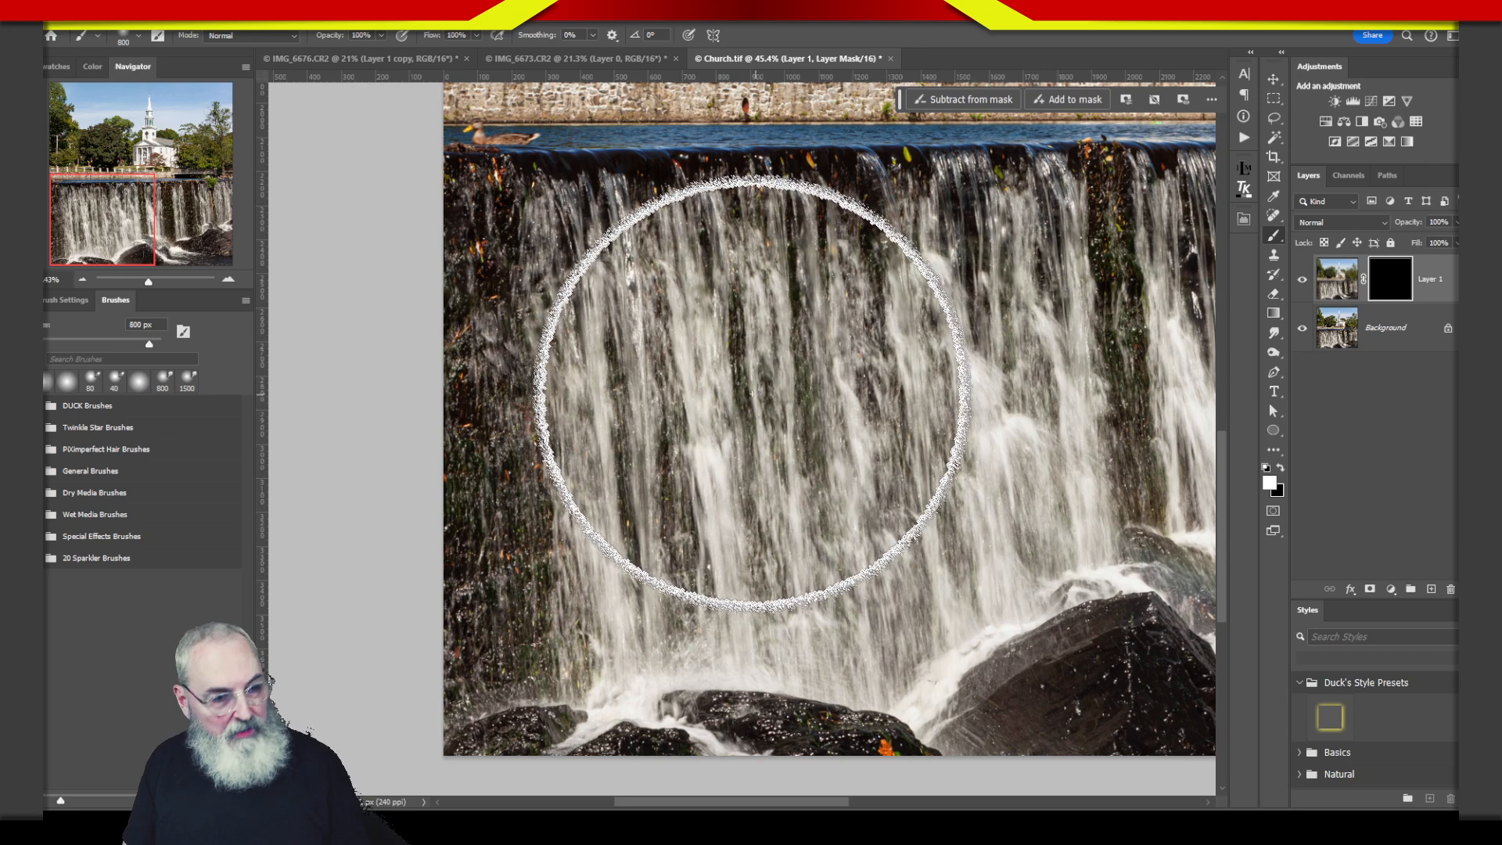
key(bracketleft)
key(bracketleft)
key(bracketleft)
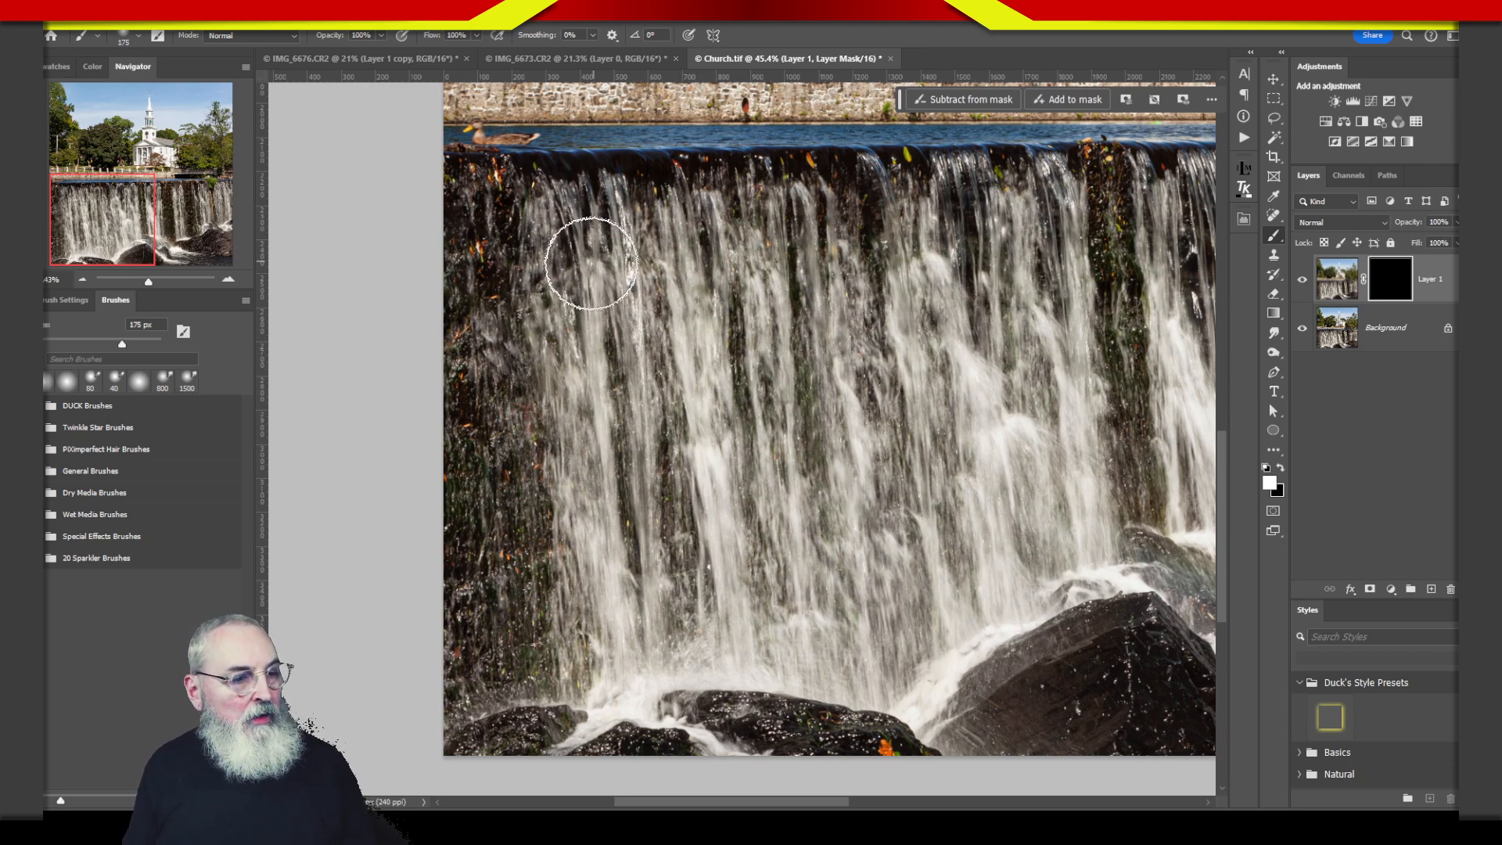
drag(556, 221, 631, 453)
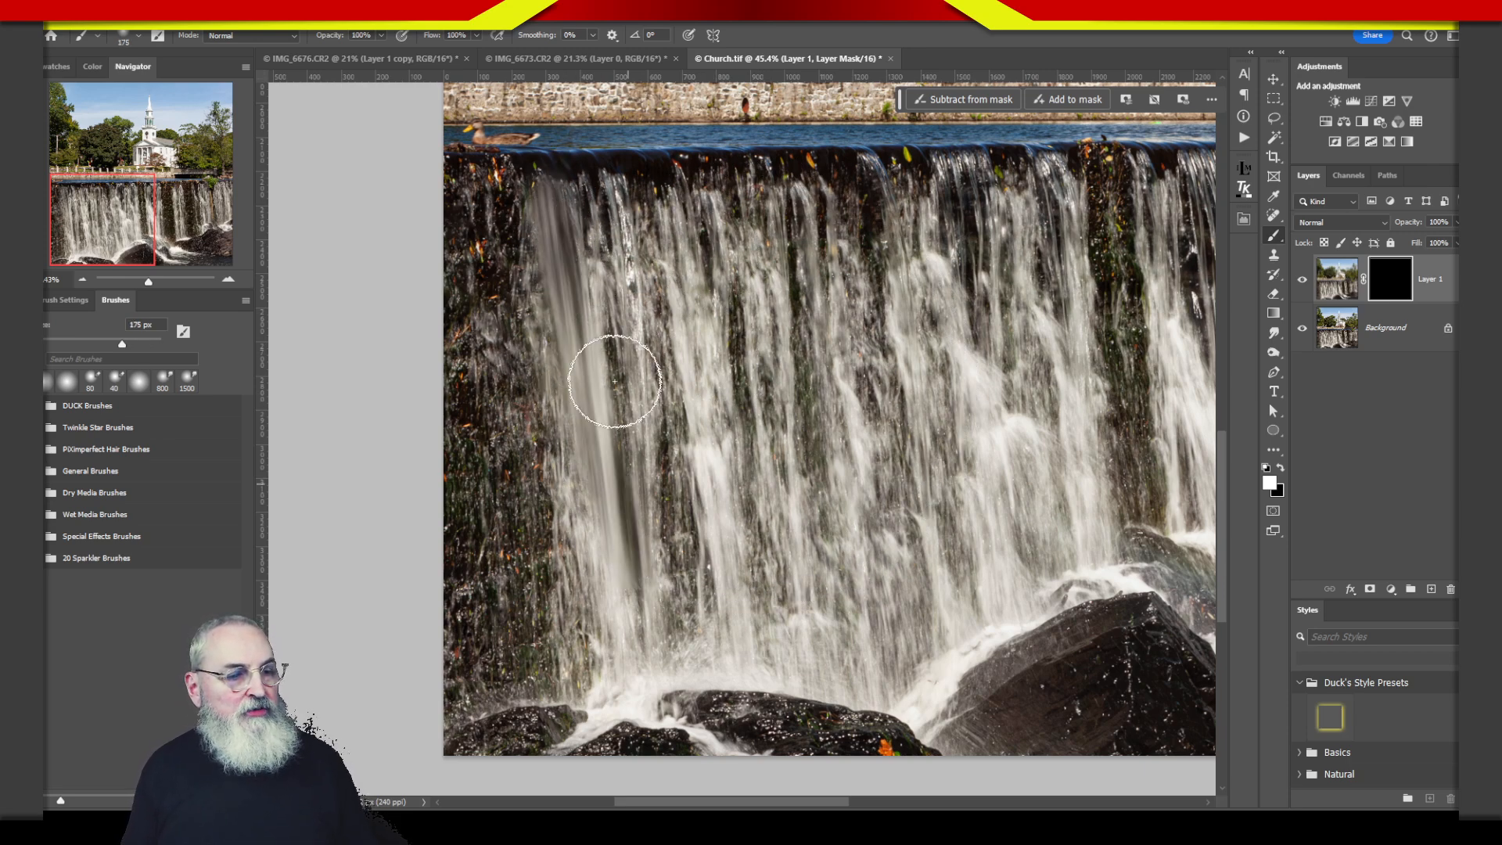
mouse_move(594, 212)
mouse_down()
mouse_move(657, 678)
mouse_move(624, 221)
mouse_move(678, 679)
mouse_up()
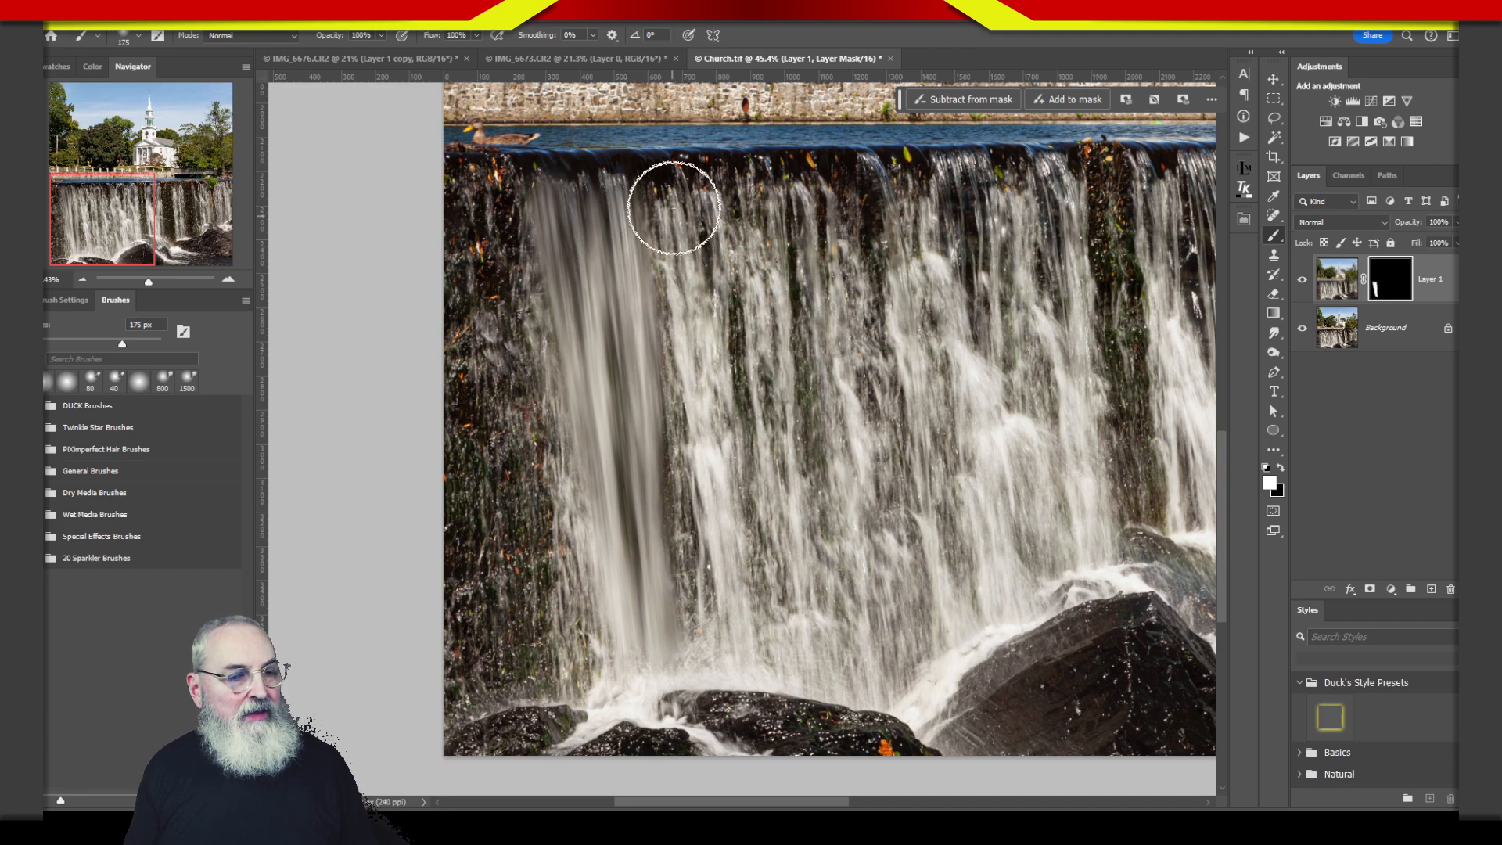
drag(672, 216, 709, 560)
drag(708, 196, 747, 626)
mouse_move(761, 192)
mouse_down()
mouse_move(782, 476)
mouse_move(804, 487)
mouse_move(794, 205)
mouse_move(809, 196)
mouse_move(865, 647)
mouse_up()
drag(859, 254, 908, 530)
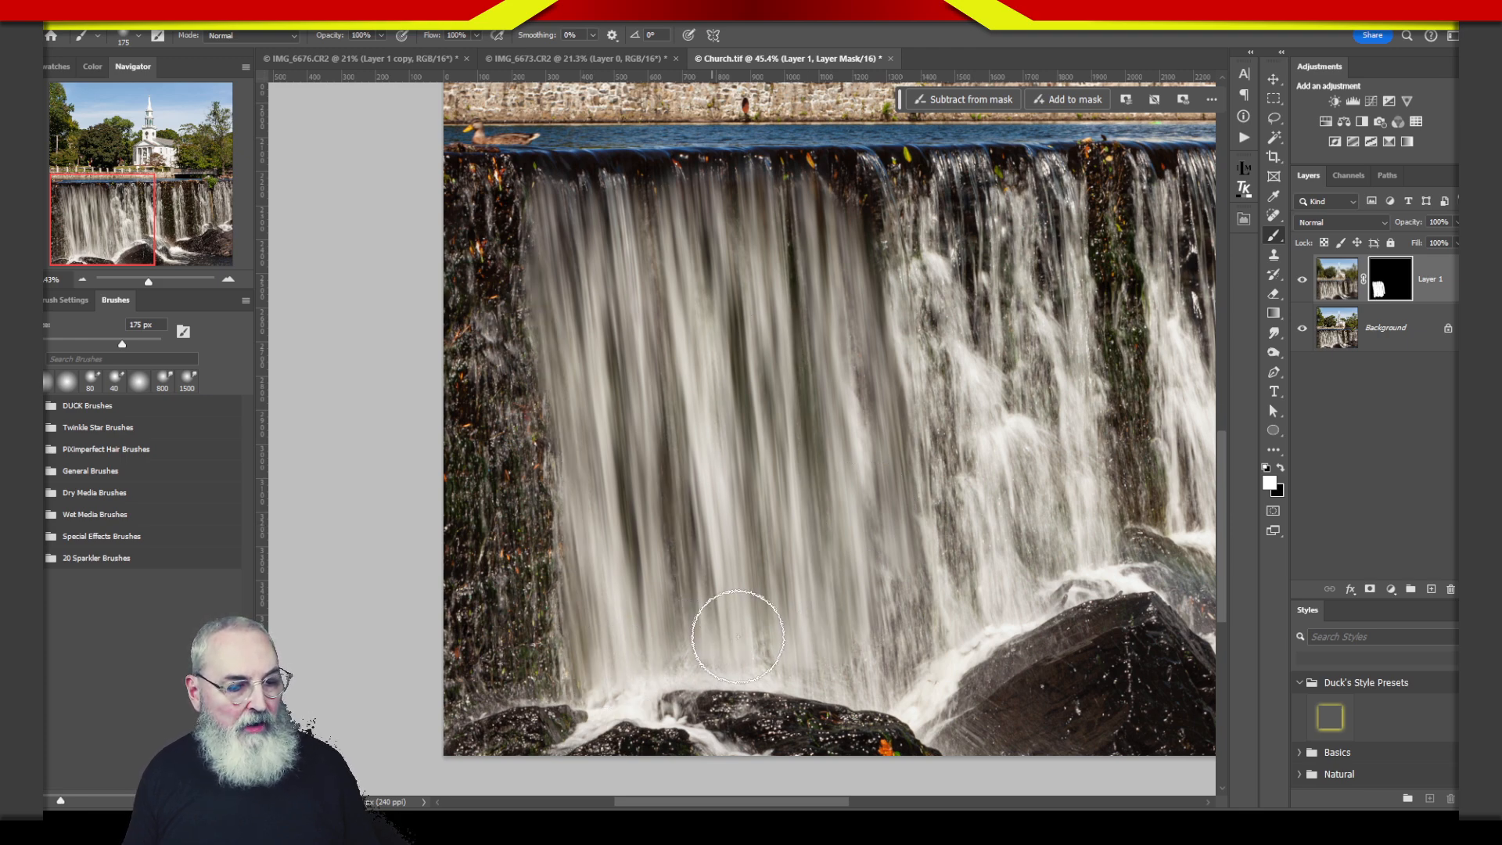
- Paint white on the mask over the water above the front rocks and the middle streams, leaving the dark wall strips between them unpainted
scroll(932, 571, down, 4)
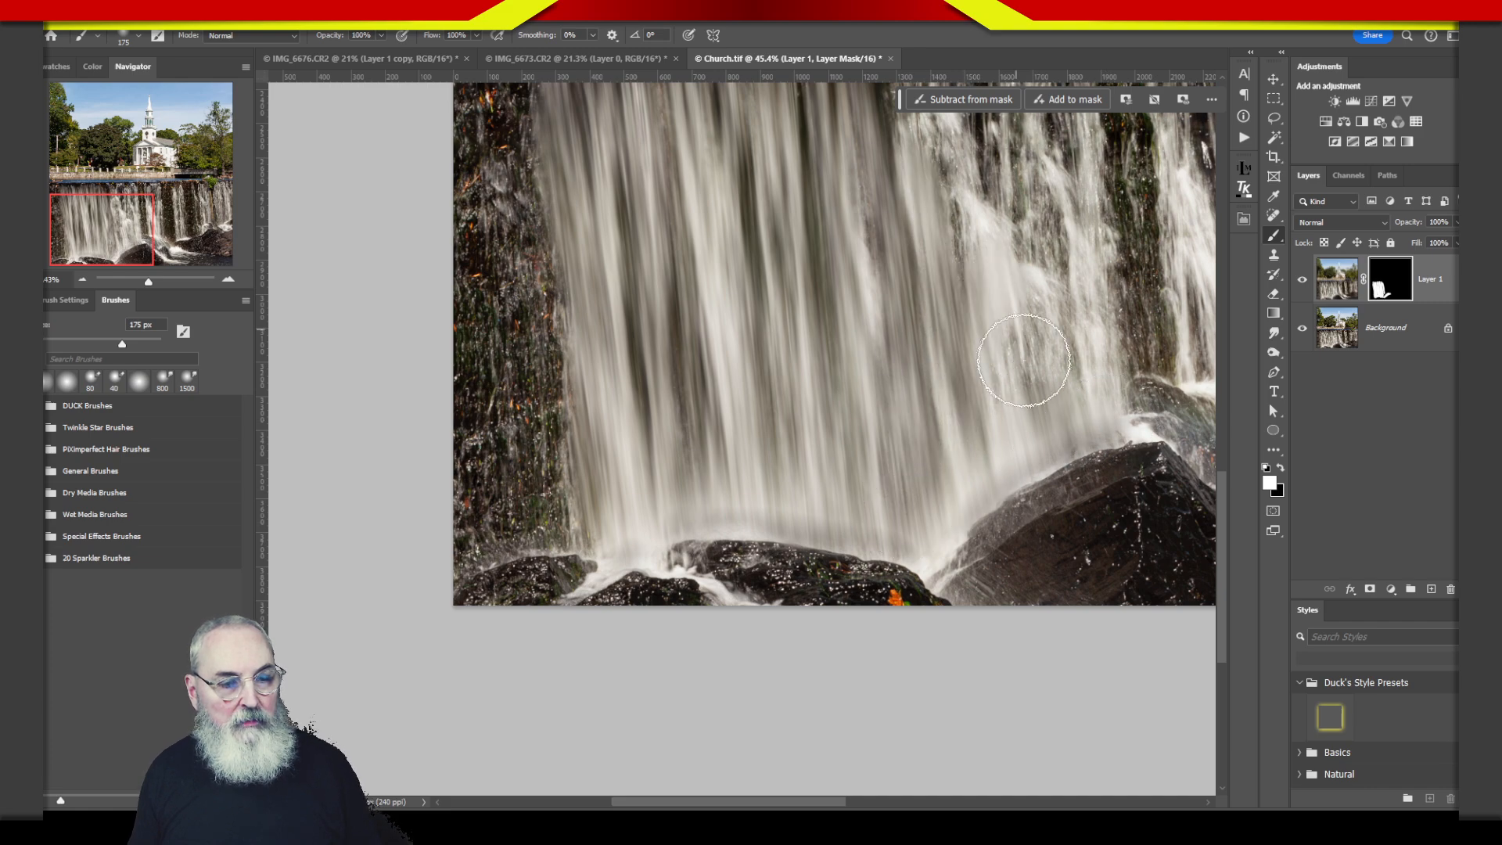
drag(1066, 379, 768, 538)
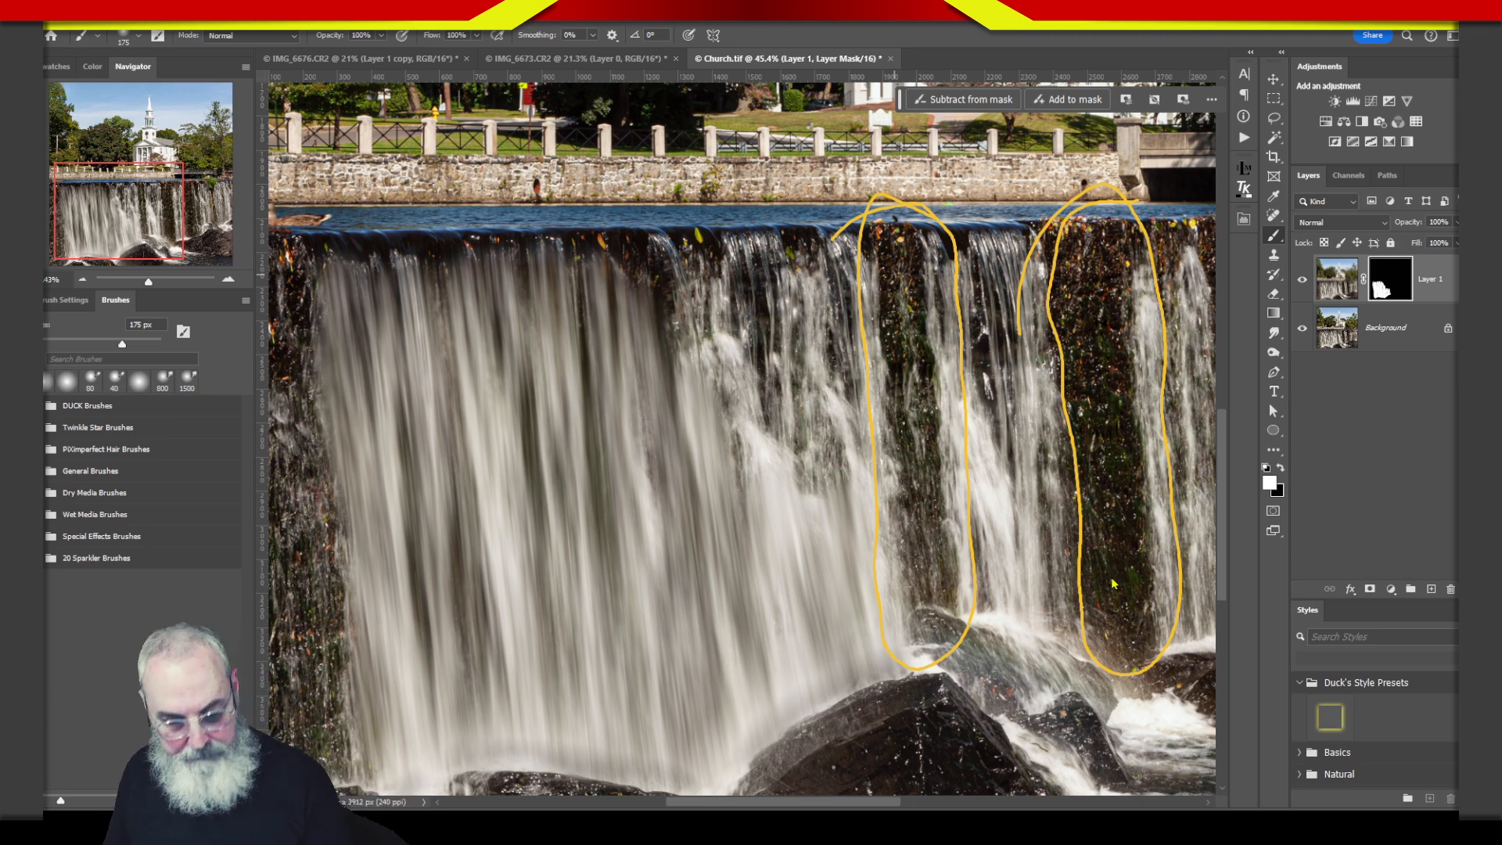
key(Escape)
drag(755, 265, 785, 412)
drag(759, 304, 741, 387)
mouse_move(683, 296)
mouse_down()
mouse_move(664, 269)
mouse_move(711, 369)
mouse_move(764, 570)
mouse_move(800, 579)
mouse_move(822, 328)
mouse_move(878, 618)
mouse_move(985, 298)
mouse_move(970, 368)
mouse_move(993, 422)
mouse_move(1017, 326)
mouse_move(1063, 624)
mouse_move(957, 356)
mouse_move(1017, 630)
mouse_move(966, 665)
mouse_move(1005, 649)
mouse_move(1102, 668)
mouse_move(1030, 689)
mouse_move(1112, 623)
mouse_up()
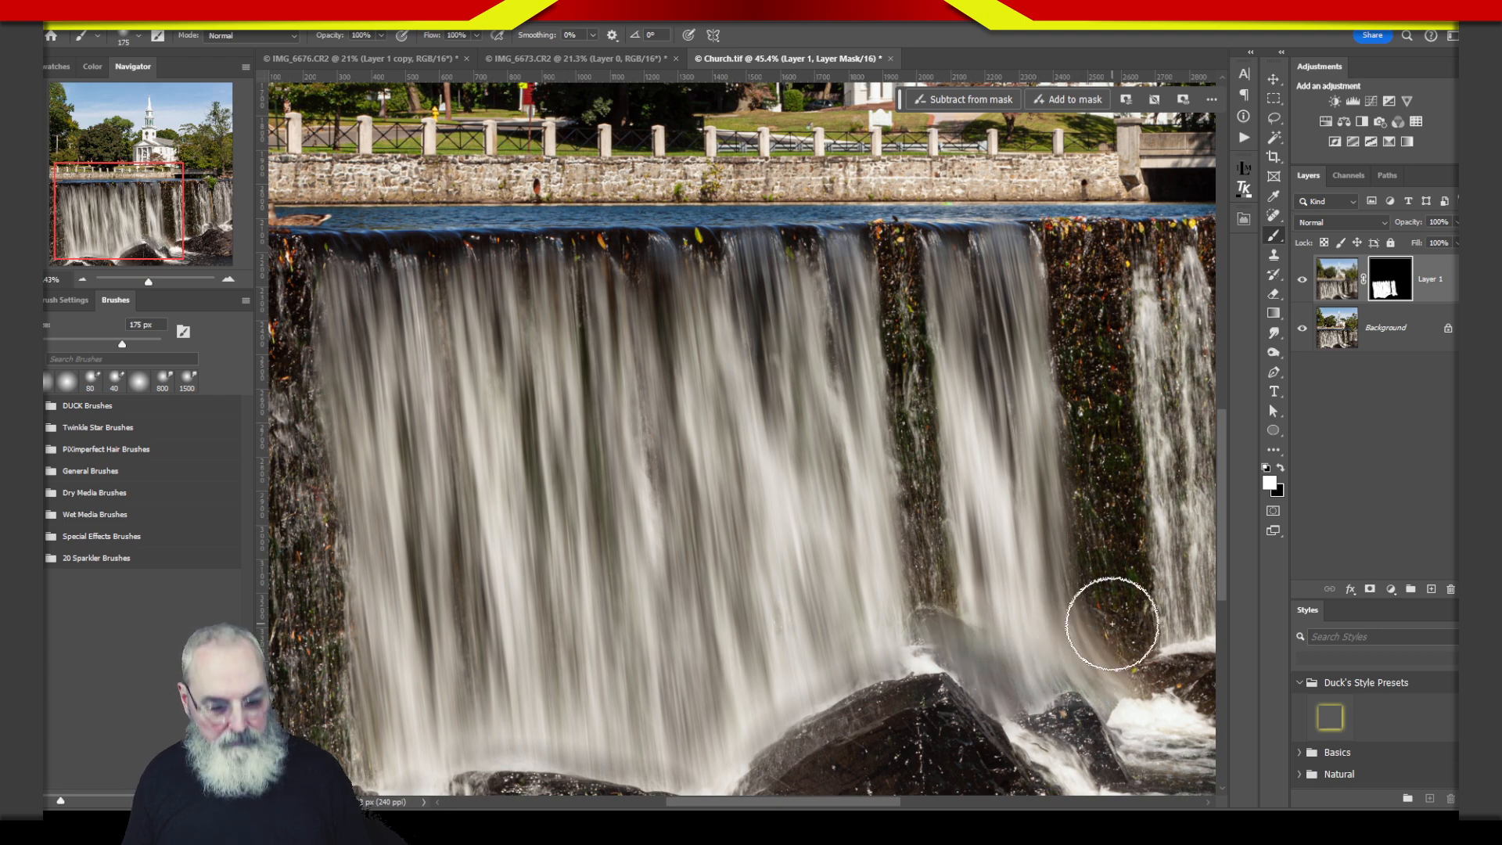
drag(1096, 543, 672, 481)
mouse_move(773, 282)
mouse_down()
mouse_move(741, 226)
mouse_move(770, 457)
mouse_move(782, 243)
mouse_move(805, 542)
mouse_up()
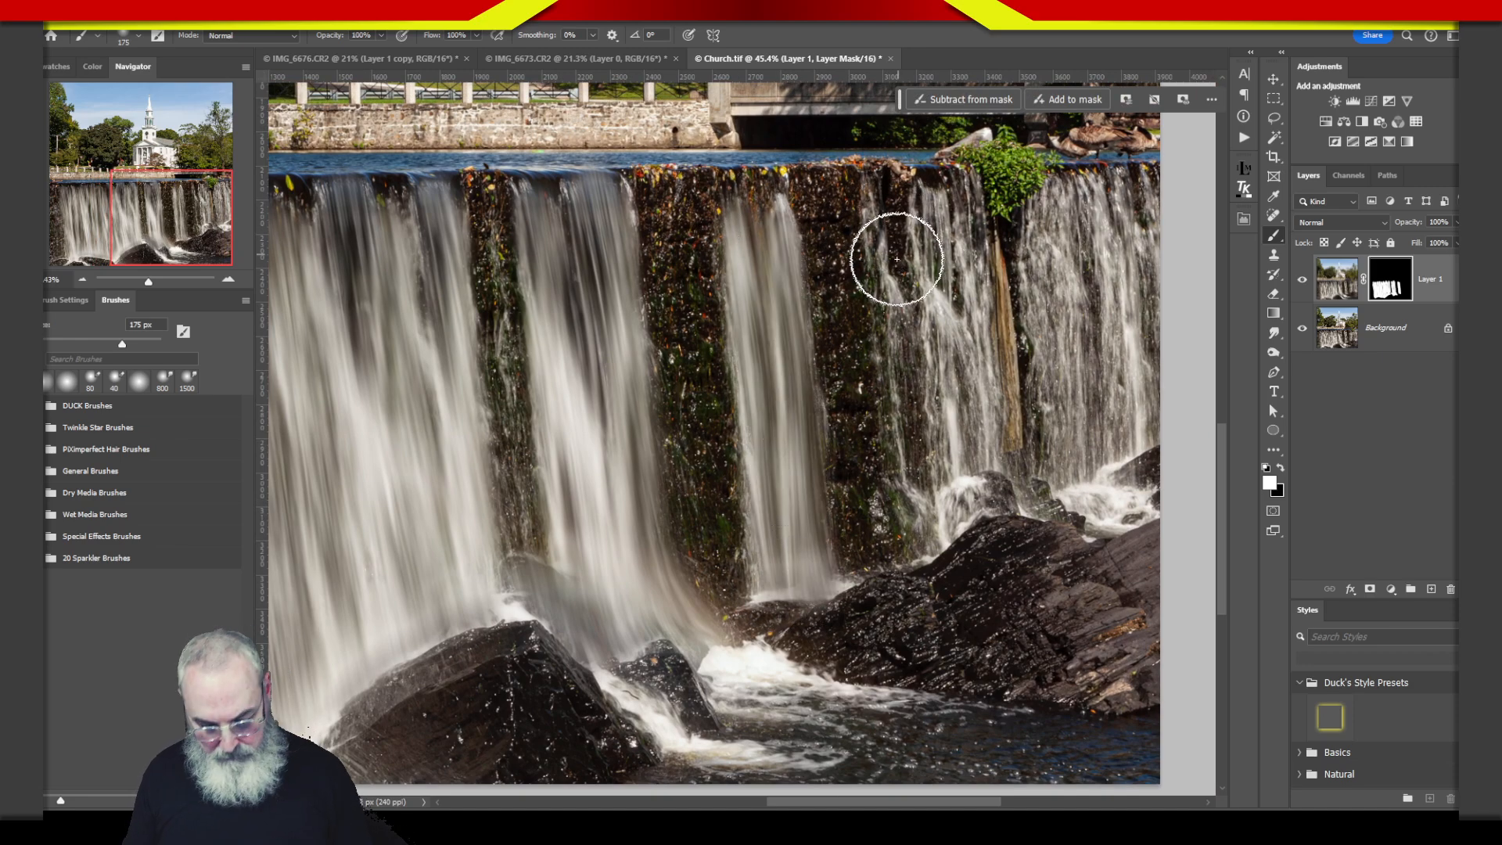
- Reduce the brush to 80 px and paint white on the mask over the streams on both sides of the green plant
key(bracketleft)
key(bracketleft)
key(bracketleft)
key(bracketleft)
key(bracketleft)
mouse_move(870, 223)
mouse_down()
mouse_move(898, 379)
mouse_move(894, 241)
mouse_move(922, 265)
mouse_move(927, 226)
mouse_move(958, 320)
mouse_move(951, 204)
mouse_move(976, 267)
mouse_move(995, 445)
mouse_move(949, 299)
mouse_move(960, 463)
mouse_move(892, 293)
mouse_move(925, 529)
mouse_move(908, 399)
mouse_move(932, 531)
mouse_move(981, 485)
mouse_move(986, 508)
mouse_move(996, 432)
mouse_move(1001, 464)
mouse_move(1057, 452)
mouse_up()
mouse_move(1068, 226)
mouse_down()
mouse_move(1048, 365)
mouse_move(1065, 164)
mouse_move(1096, 190)
mouse_move(1139, 180)
mouse_move(1101, 196)
mouse_move(1103, 332)
mouse_up()
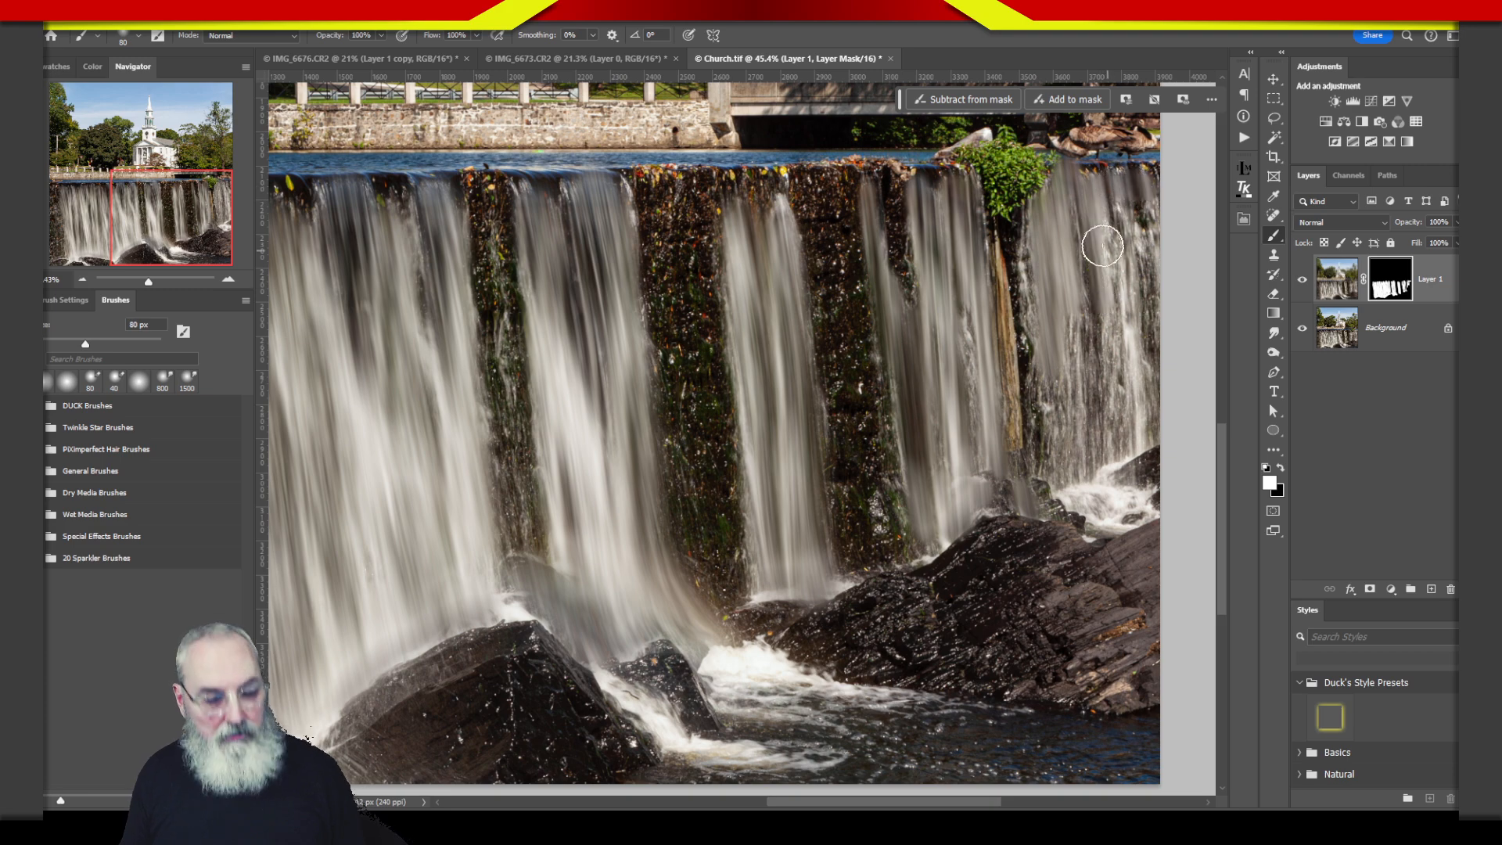
mouse_move(1077, 206)
mouse_down()
mouse_move(1012, 191)
mouse_move(1101, 375)
mouse_up()
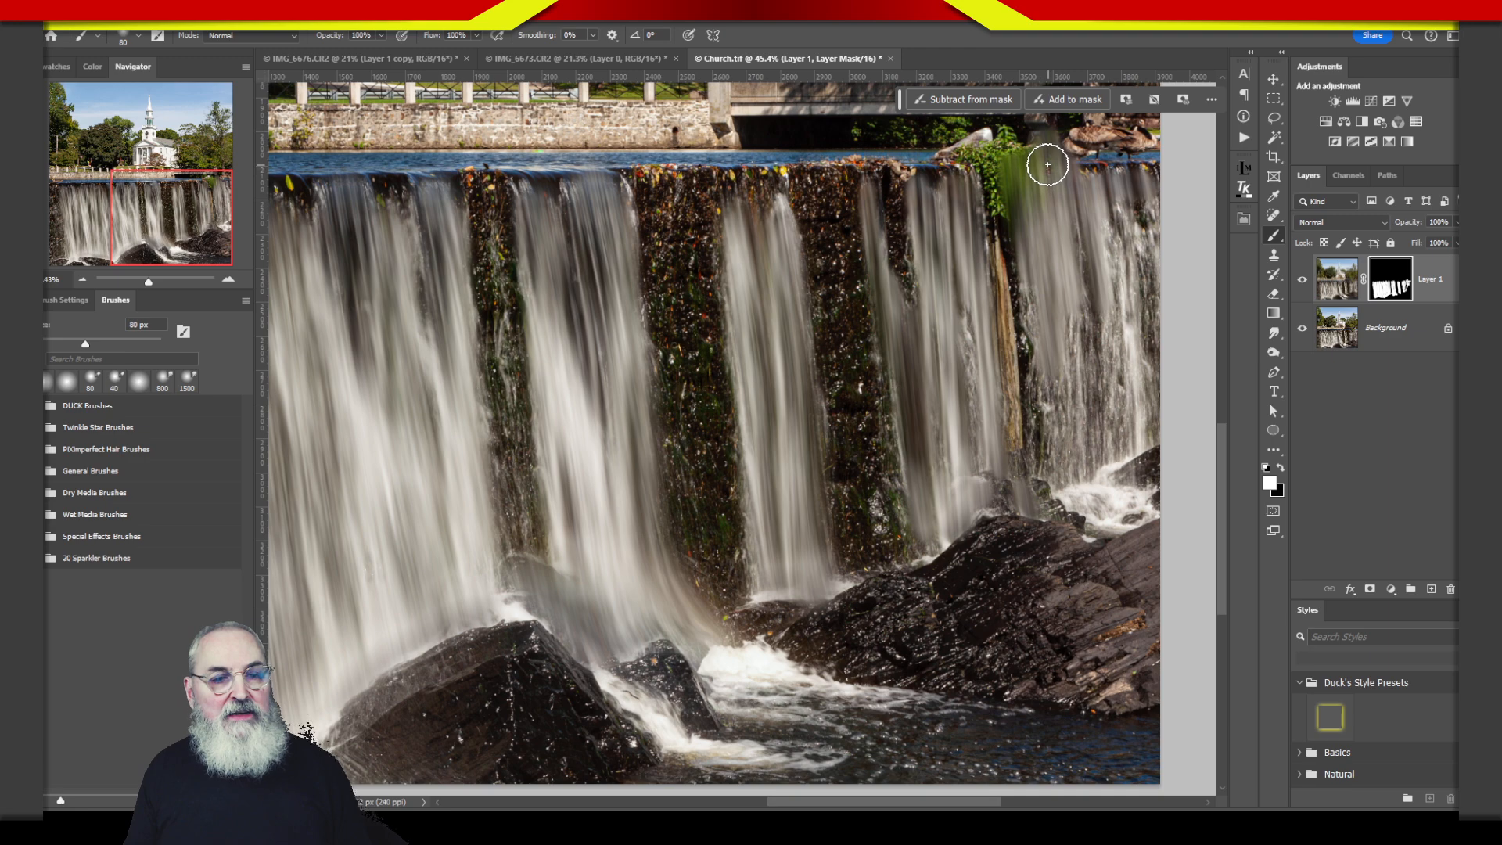
- Mask the blur off the green plant and reveal it over the far-right stream and the water beside the wooden post
mouse_move(1068, 142)
mouse_down()
mouse_move(1033, 160)
mouse_move(1016, 201)
mouse_move(1036, 174)
mouse_move(1007, 155)
mouse_up()
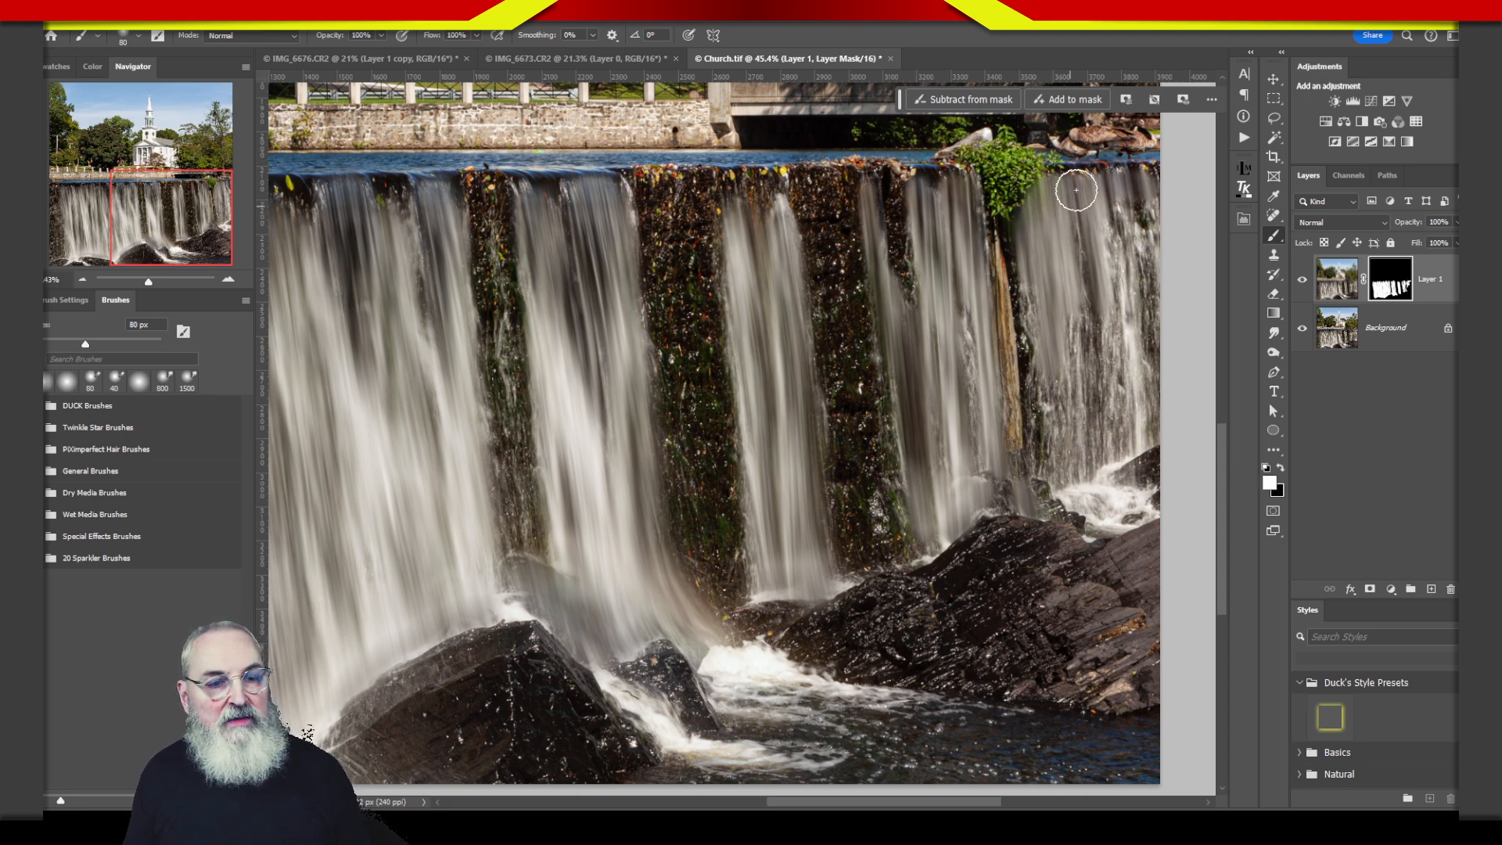
mouse_move(1135, 184)
mouse_down()
mouse_move(1144, 364)
mouse_move(1150, 226)
mouse_move(1138, 402)
mouse_move(1107, 451)
mouse_move(1117, 502)
mouse_move(1088, 509)
mouse_move(1071, 488)
mouse_move(1140, 503)
mouse_move(1098, 531)
mouse_move(1106, 445)
mouse_move(1110, 457)
mouse_move(1093, 461)
mouse_move(1055, 413)
mouse_move(1041, 242)
mouse_move(1045, 460)
mouse_move(1046, 334)
mouse_move(1078, 448)
mouse_move(1090, 401)
mouse_move(1097, 202)
mouse_move(1124, 396)
mouse_move(1138, 373)
mouse_move(980, 369)
mouse_move(977, 450)
mouse_up()
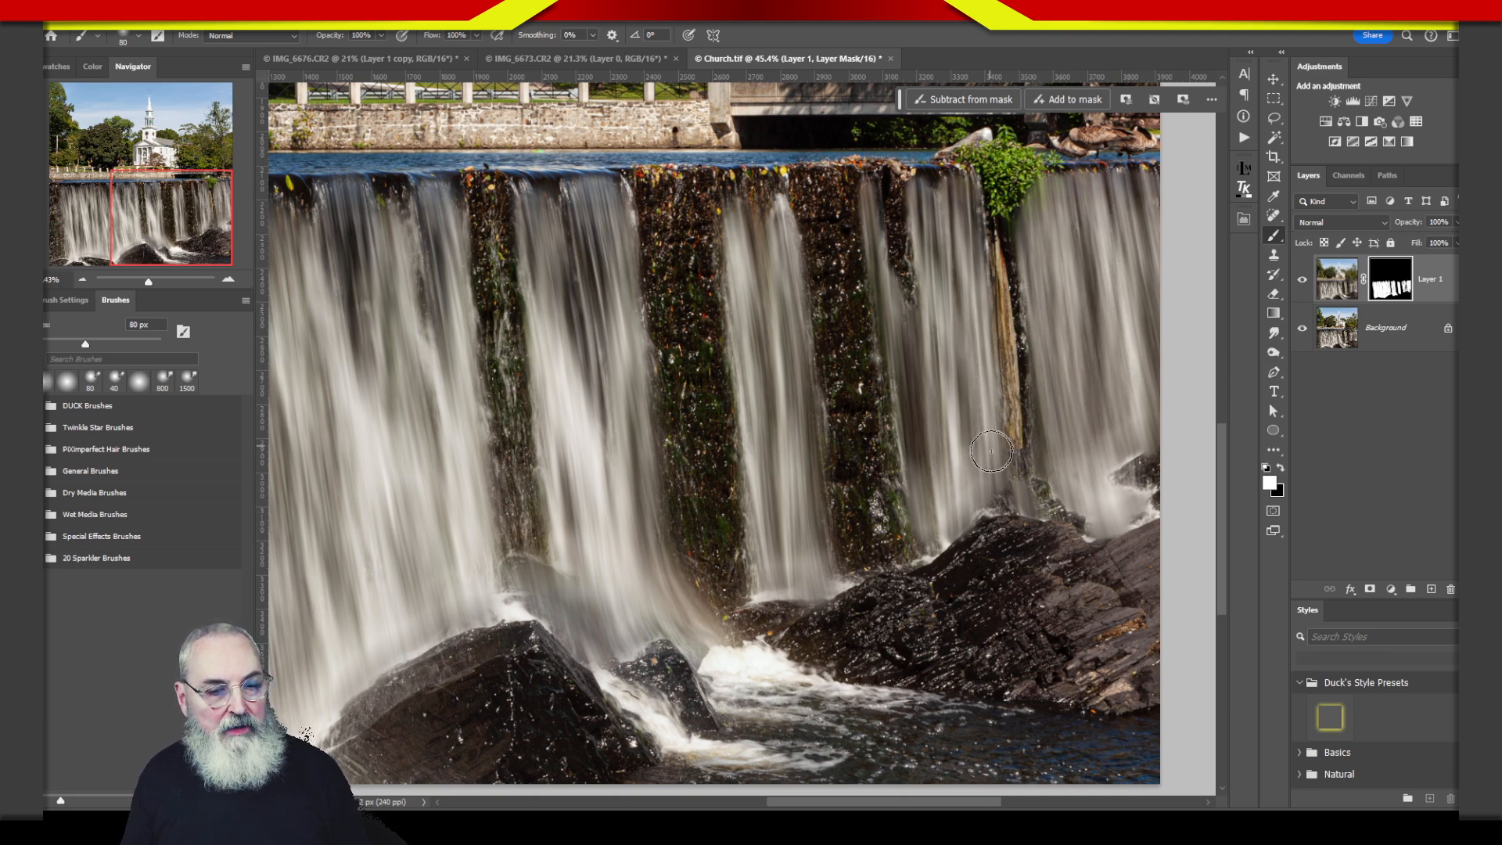
mouse_move(957, 467)
mouse_down()
mouse_move(990, 317)
mouse_move(1011, 303)
mouse_up()
drag(966, 492, 1024, 400)
- Paint white on the mask over the outflowing stream and the splash at the tip of the large front rock
mouse_move(769, 469)
mouse_down()
mouse_move(727, 426)
mouse_move(800, 490)
mouse_move(954, 505)
mouse_move(871, 420)
mouse_move(831, 405)
mouse_move(1127, 474)
mouse_up()
mouse_move(979, 431)
mouse_down()
mouse_move(1104, 451)
mouse_move(903, 402)
mouse_move(919, 414)
mouse_move(840, 436)
mouse_move(1065, 493)
mouse_move(898, 438)
mouse_move(1179, 492)
mouse_move(898, 466)
mouse_move(1121, 515)
mouse_move(826, 516)
mouse_move(980, 518)
mouse_move(865, 488)
mouse_move(1067, 493)
mouse_move(1090, 476)
mouse_move(928, 437)
mouse_move(1188, 477)
mouse_move(1102, 447)
mouse_move(1230, 487)
mouse_move(1017, 458)
mouse_move(1175, 512)
mouse_up()
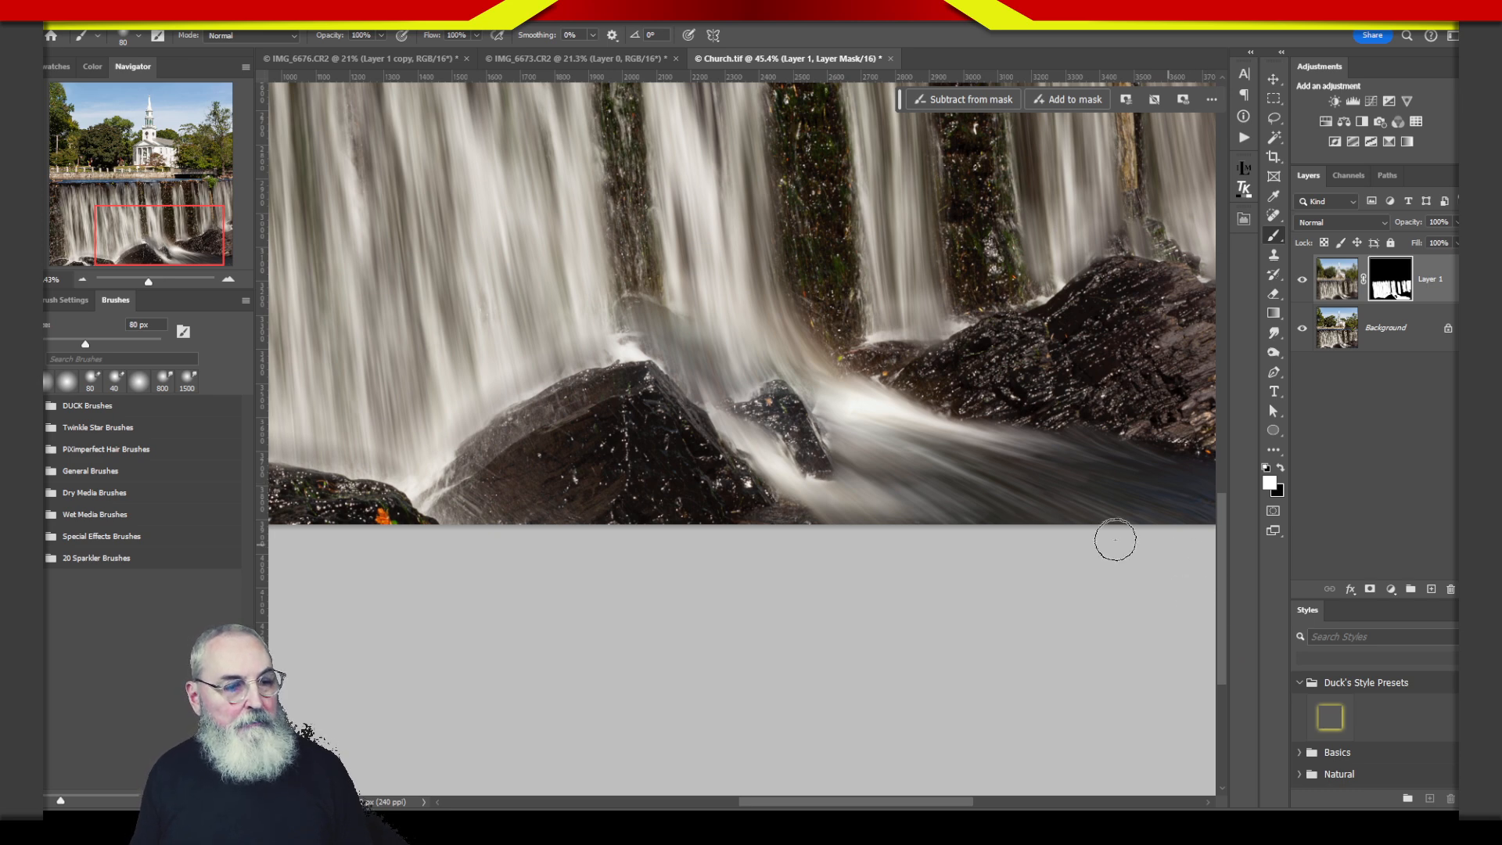
mouse_move(656, 343)
mouse_down()
mouse_move(576, 353)
mouse_move(625, 319)
mouse_move(664, 356)
mouse_move(597, 356)
mouse_up()
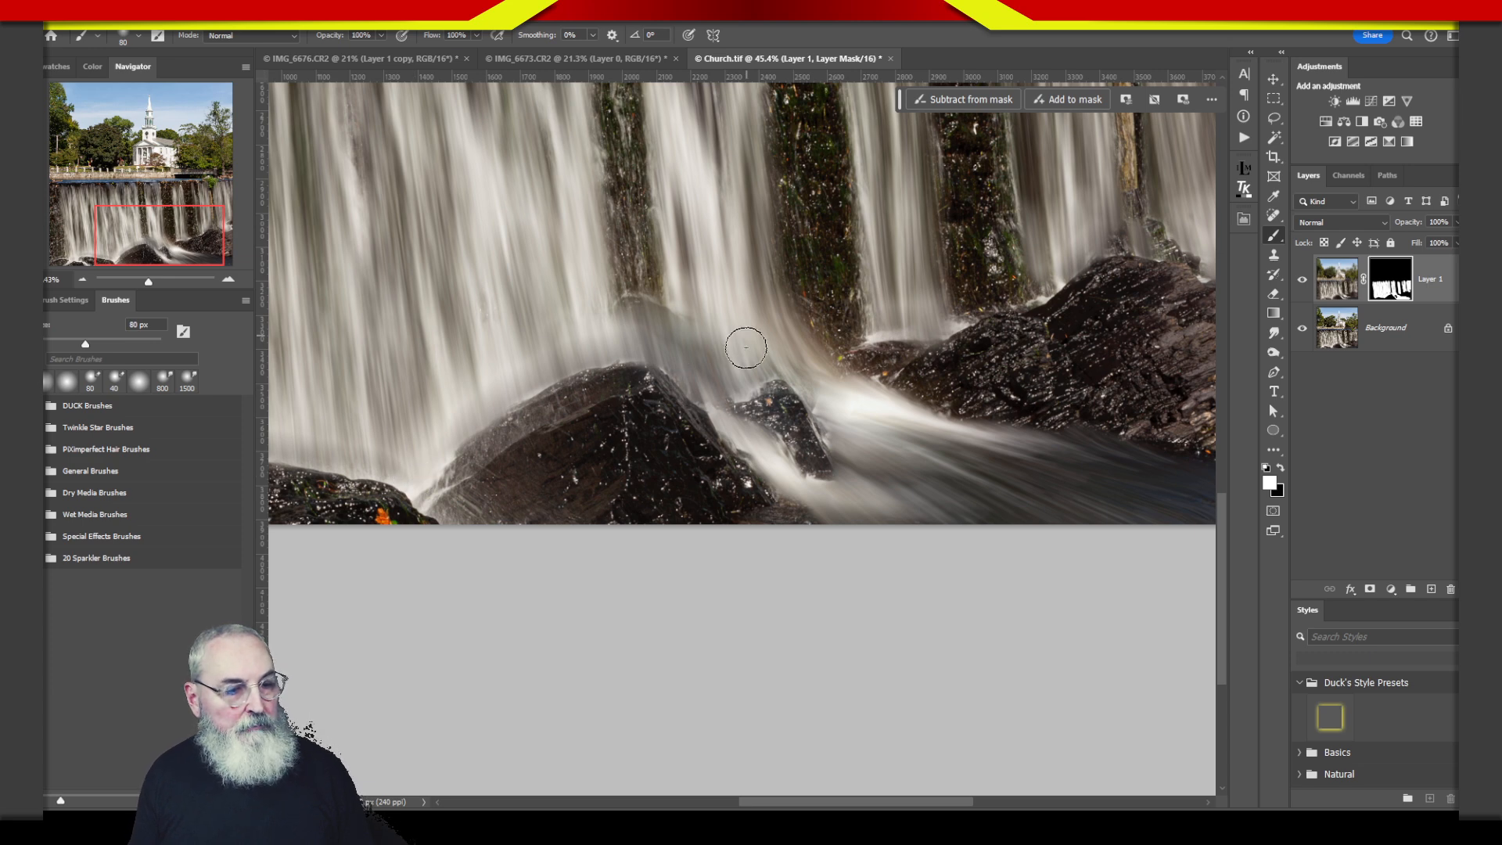
- Target Layer 1's image instead of its mask and try the Screen blend mode on the layer
key(ctrl+minus)
key(ctrl+minus)
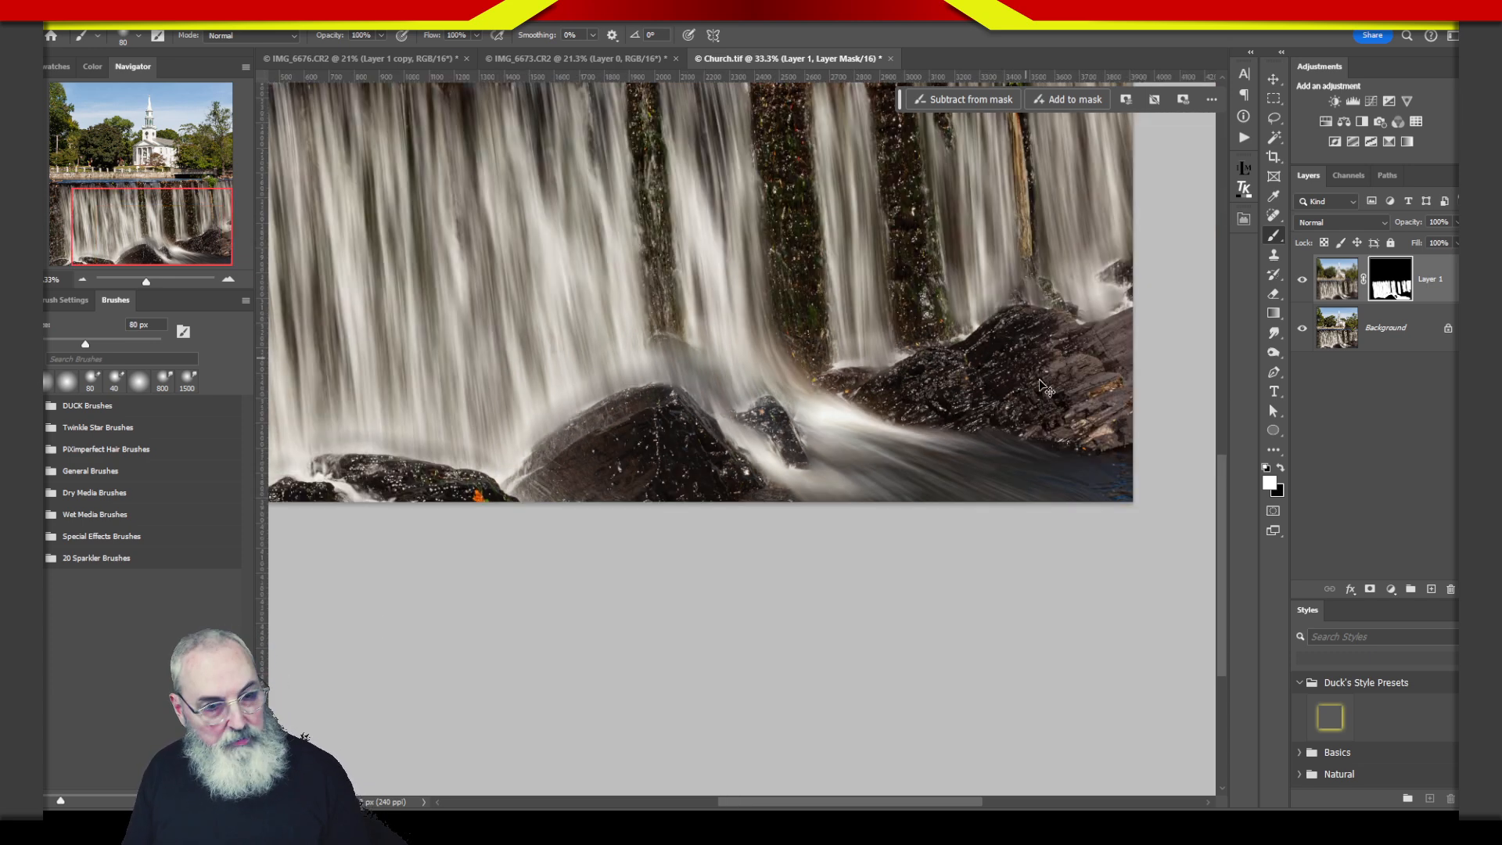
key(ctrl+minus)
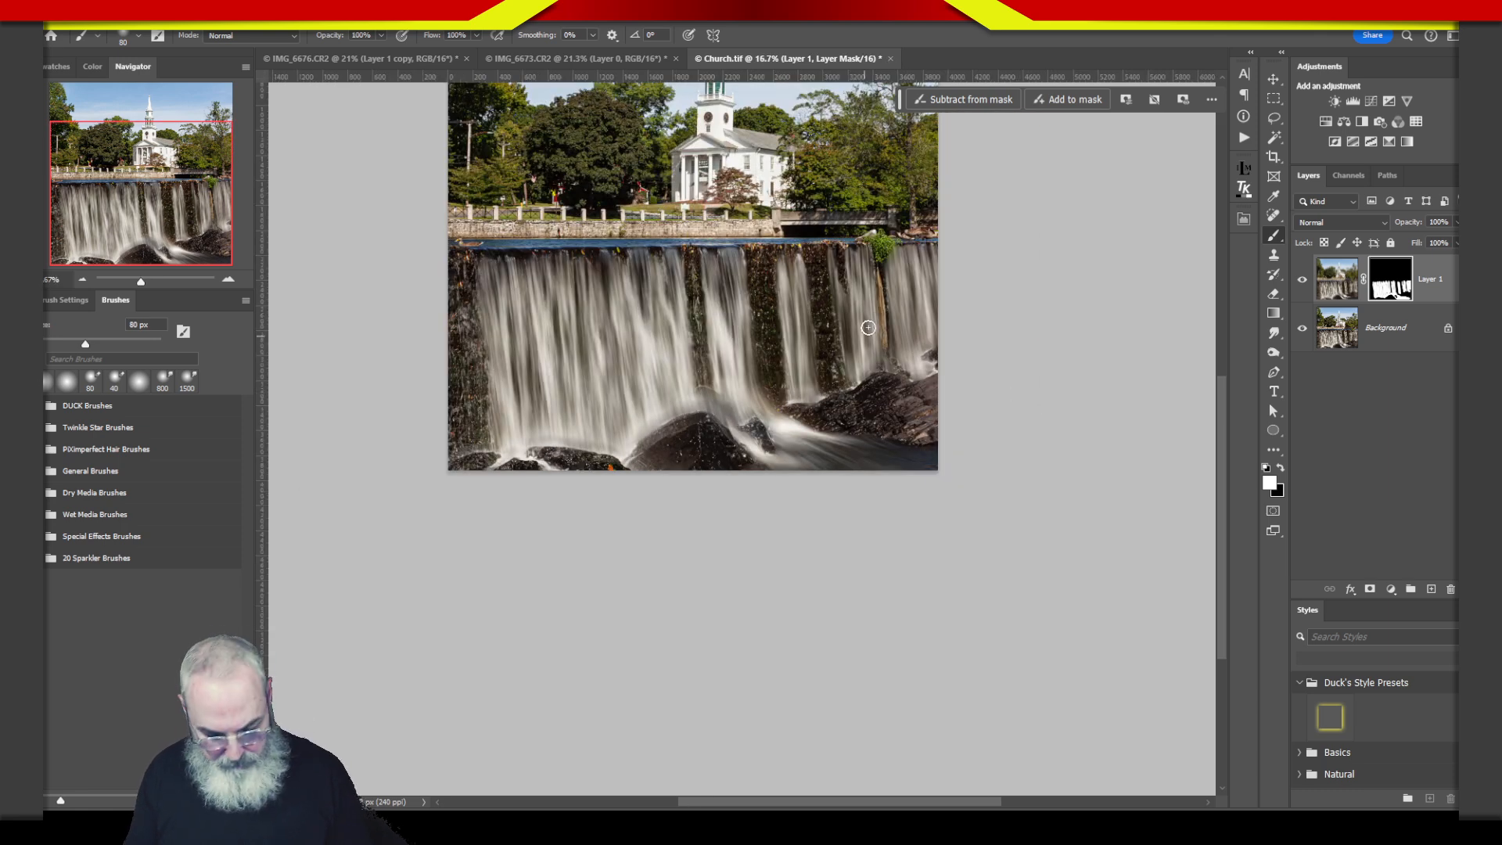
key(ctrl+plus)
drag(813, 344, 924, 403)
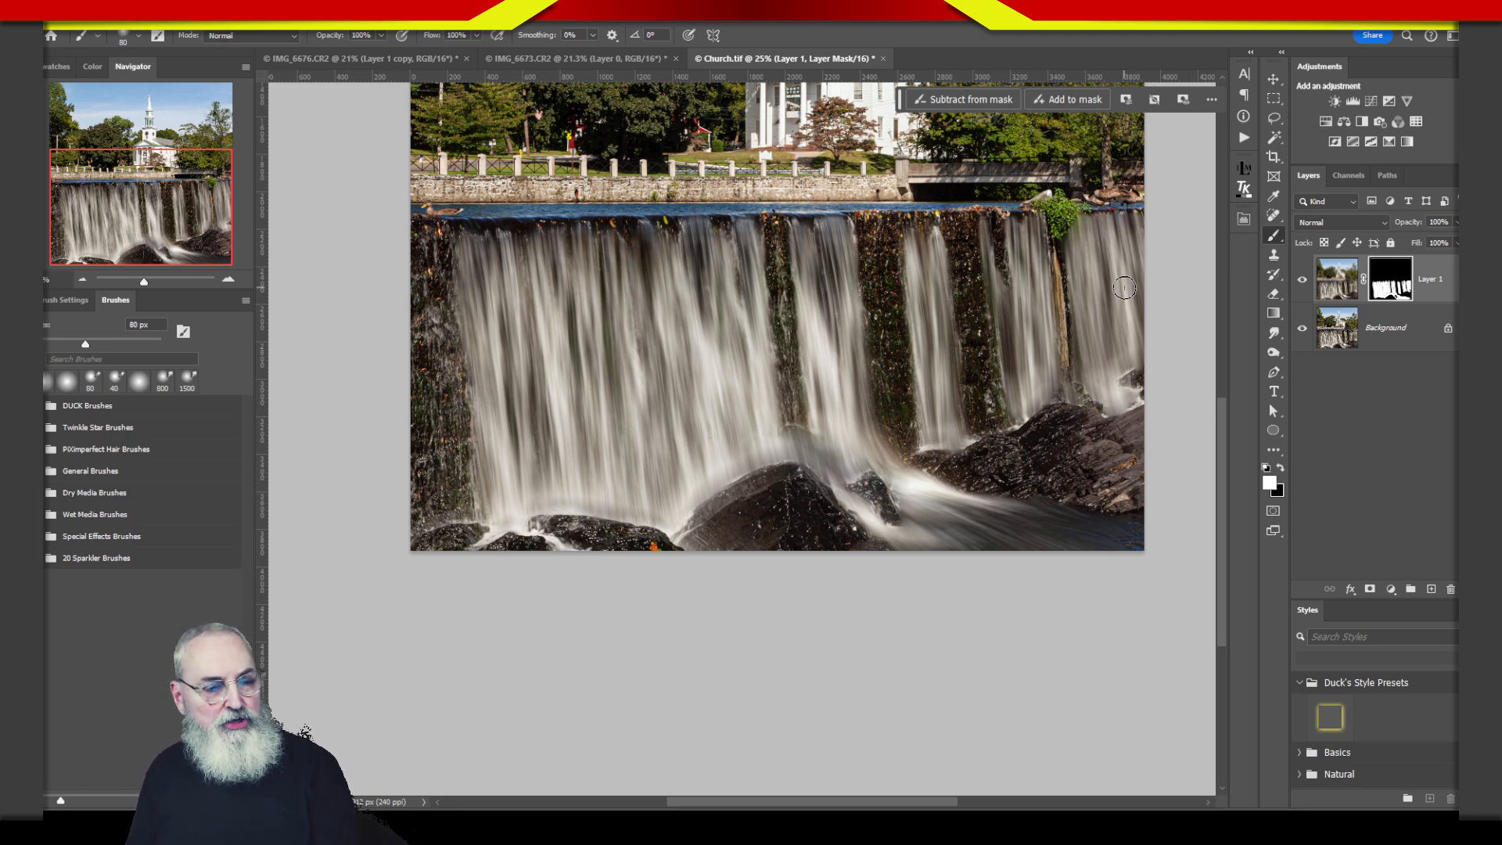
click(1340, 293)
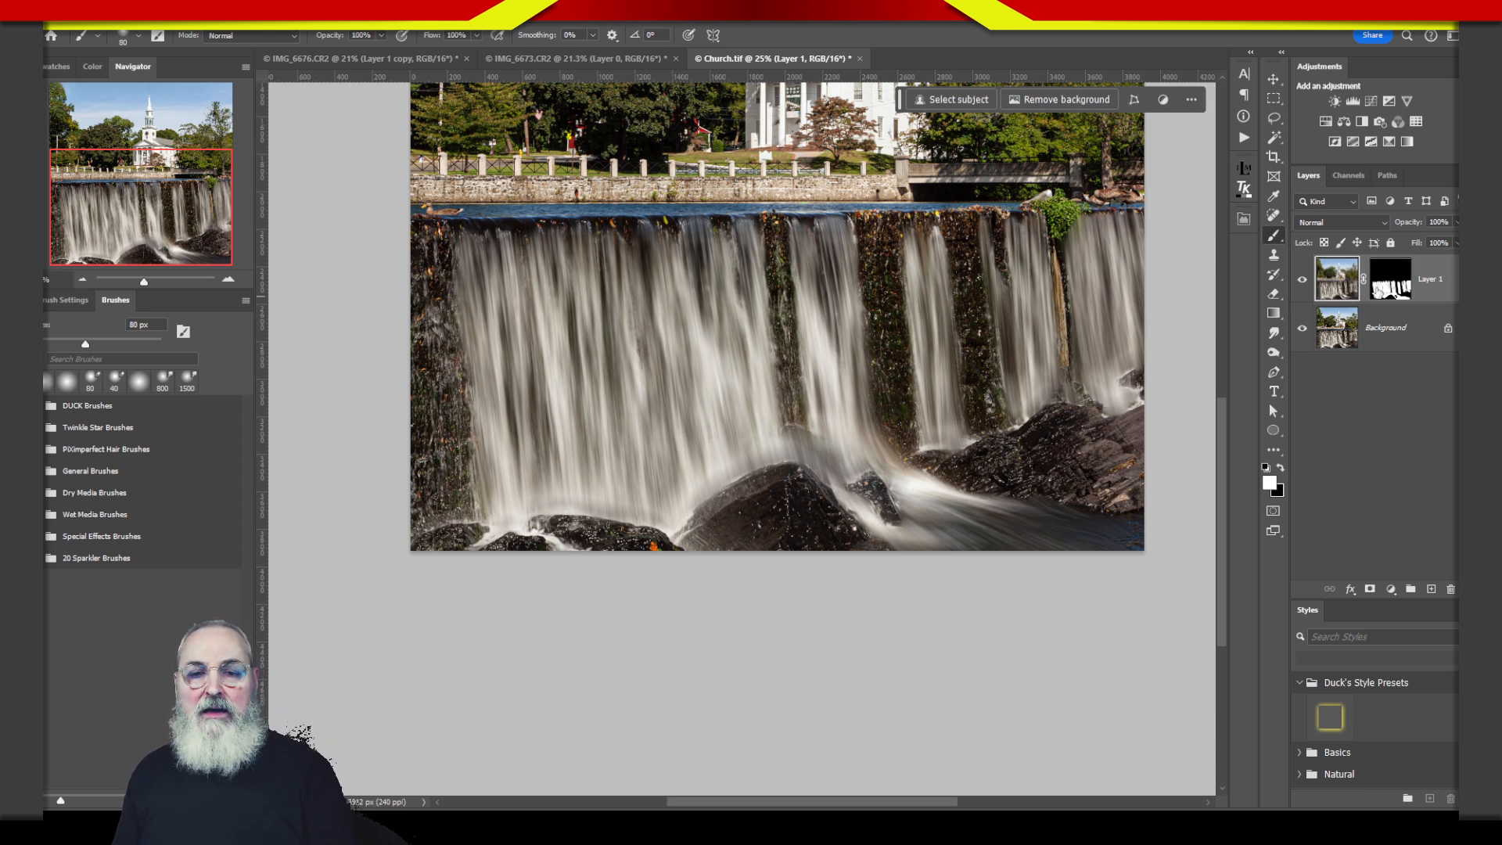
click(1380, 224)
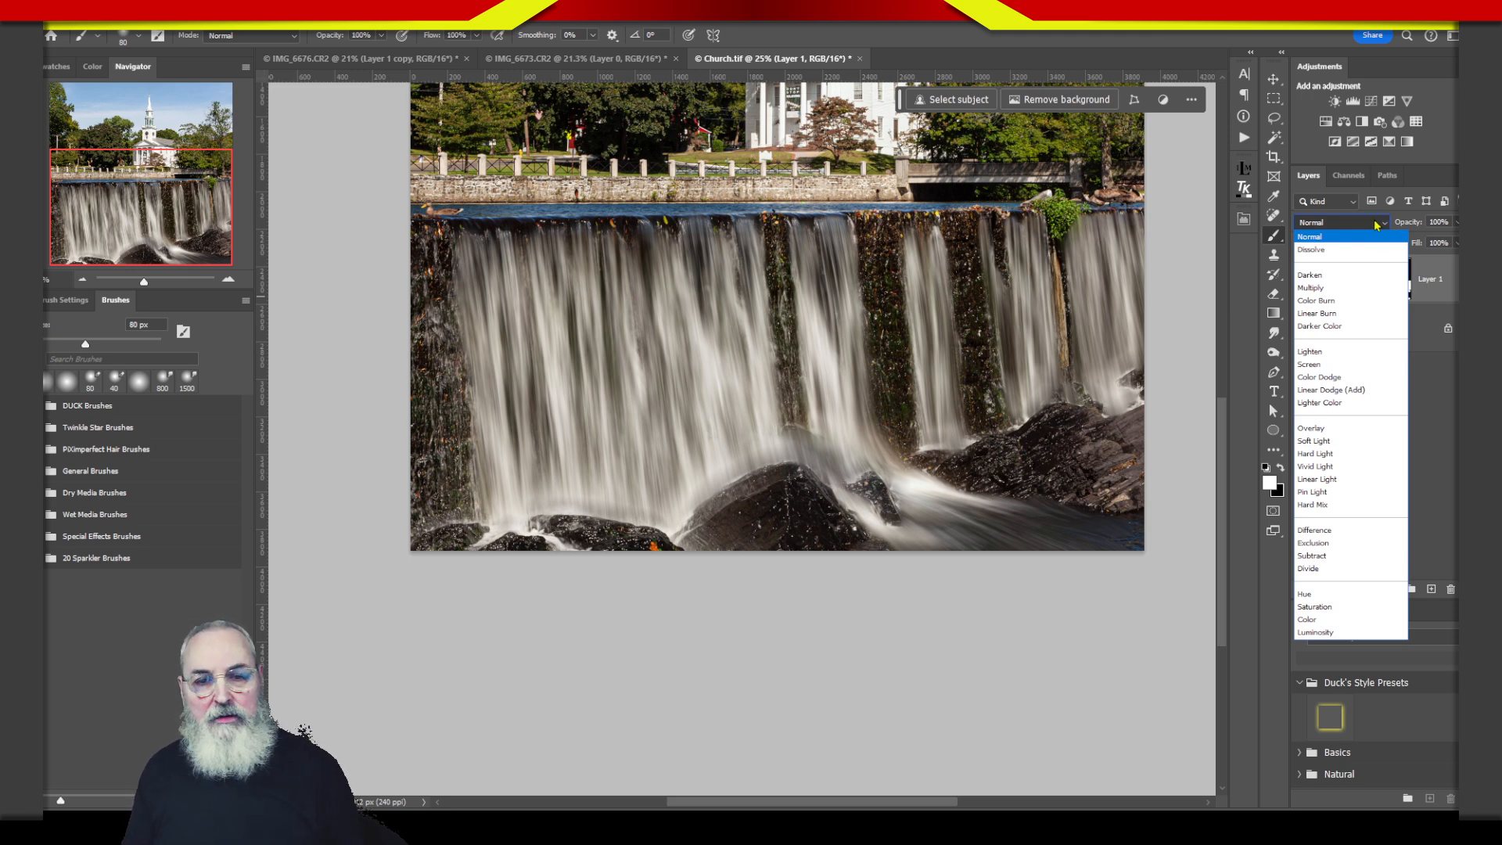
click(1372, 233)
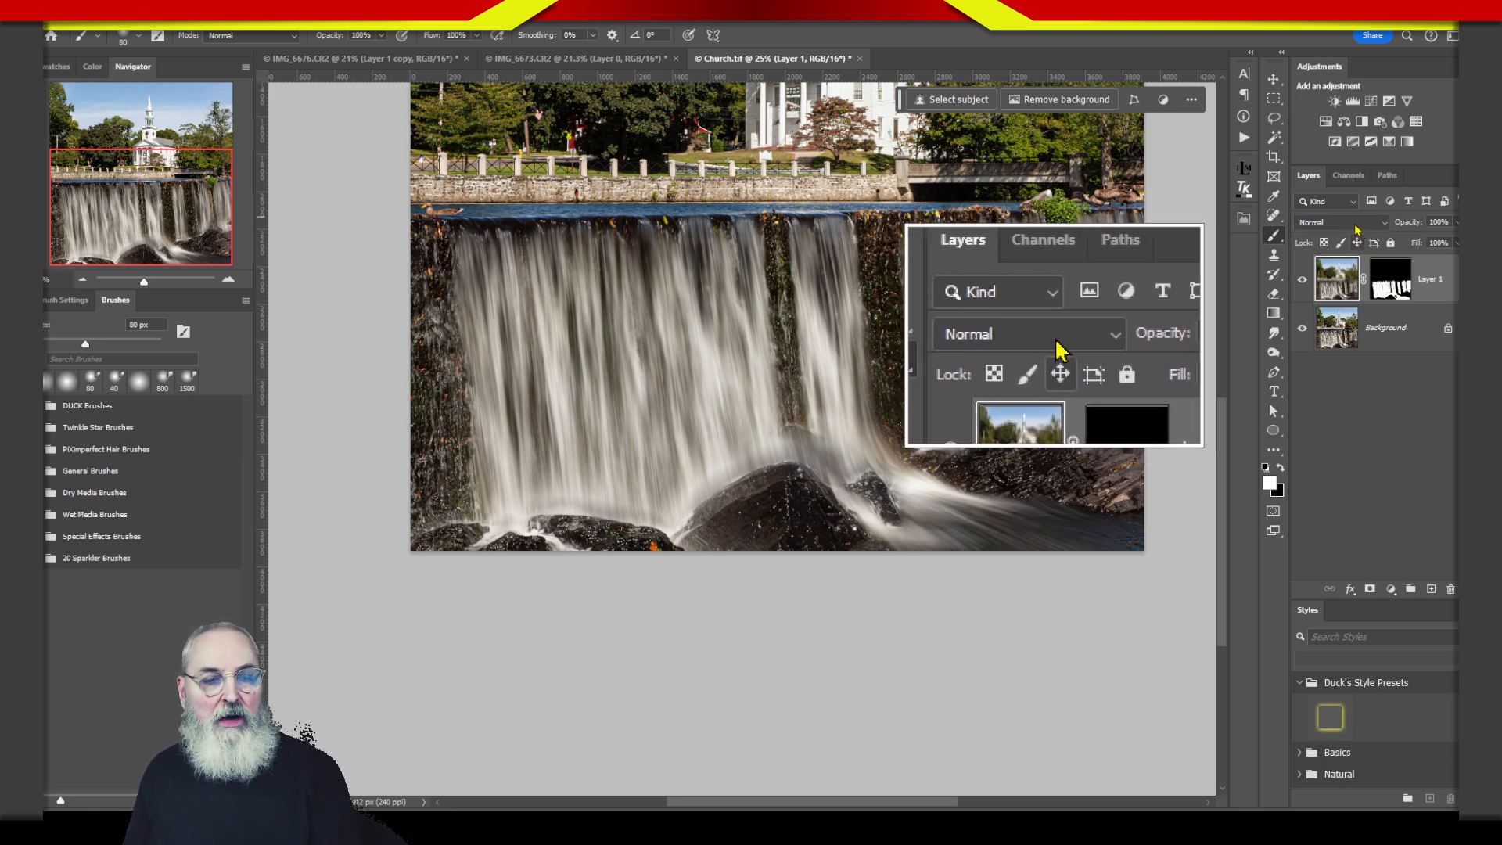
click(1386, 225)
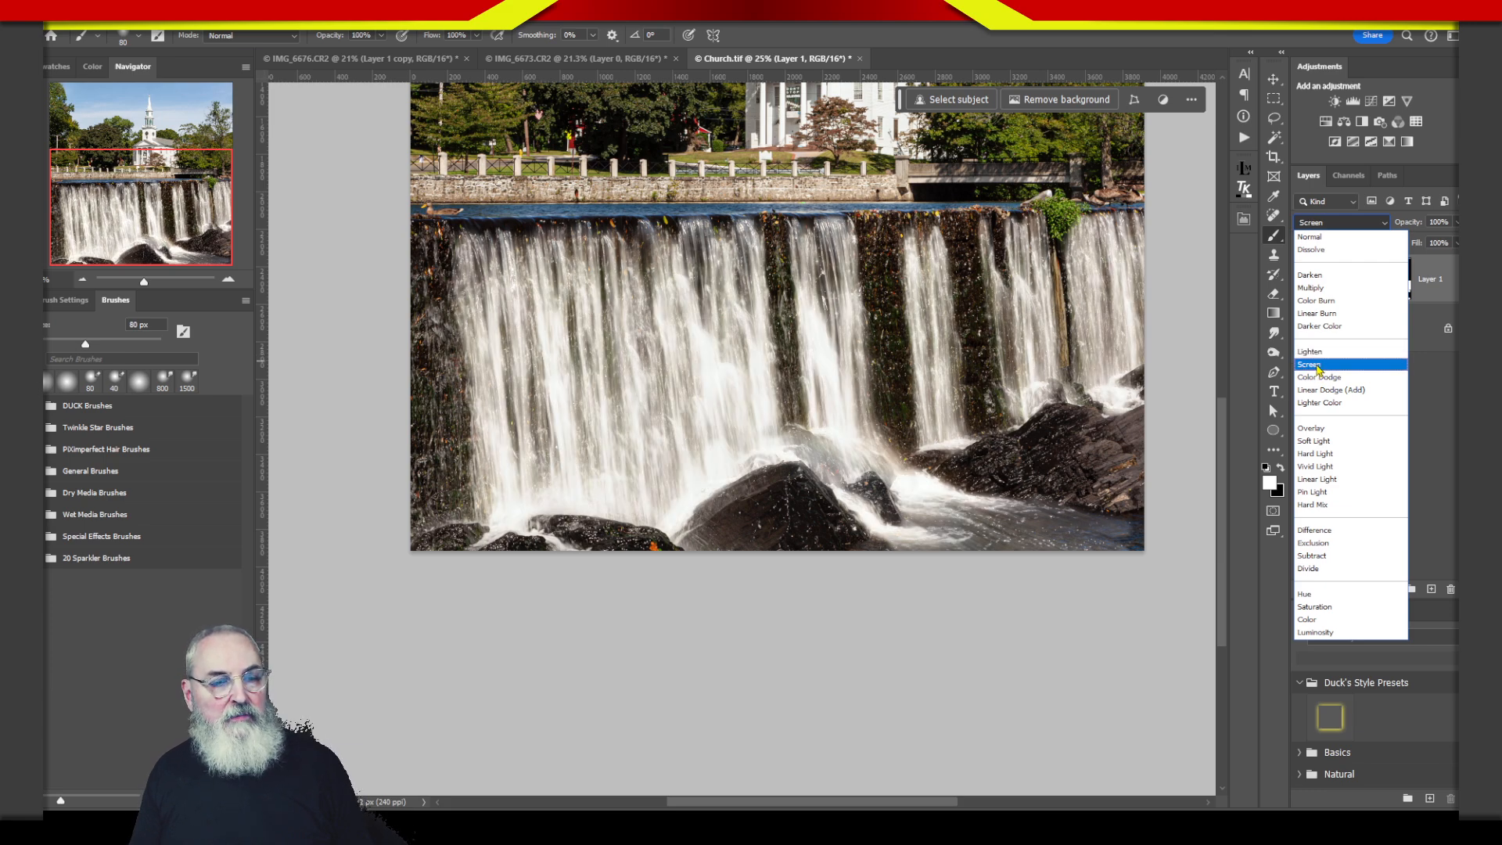
click(1318, 365)
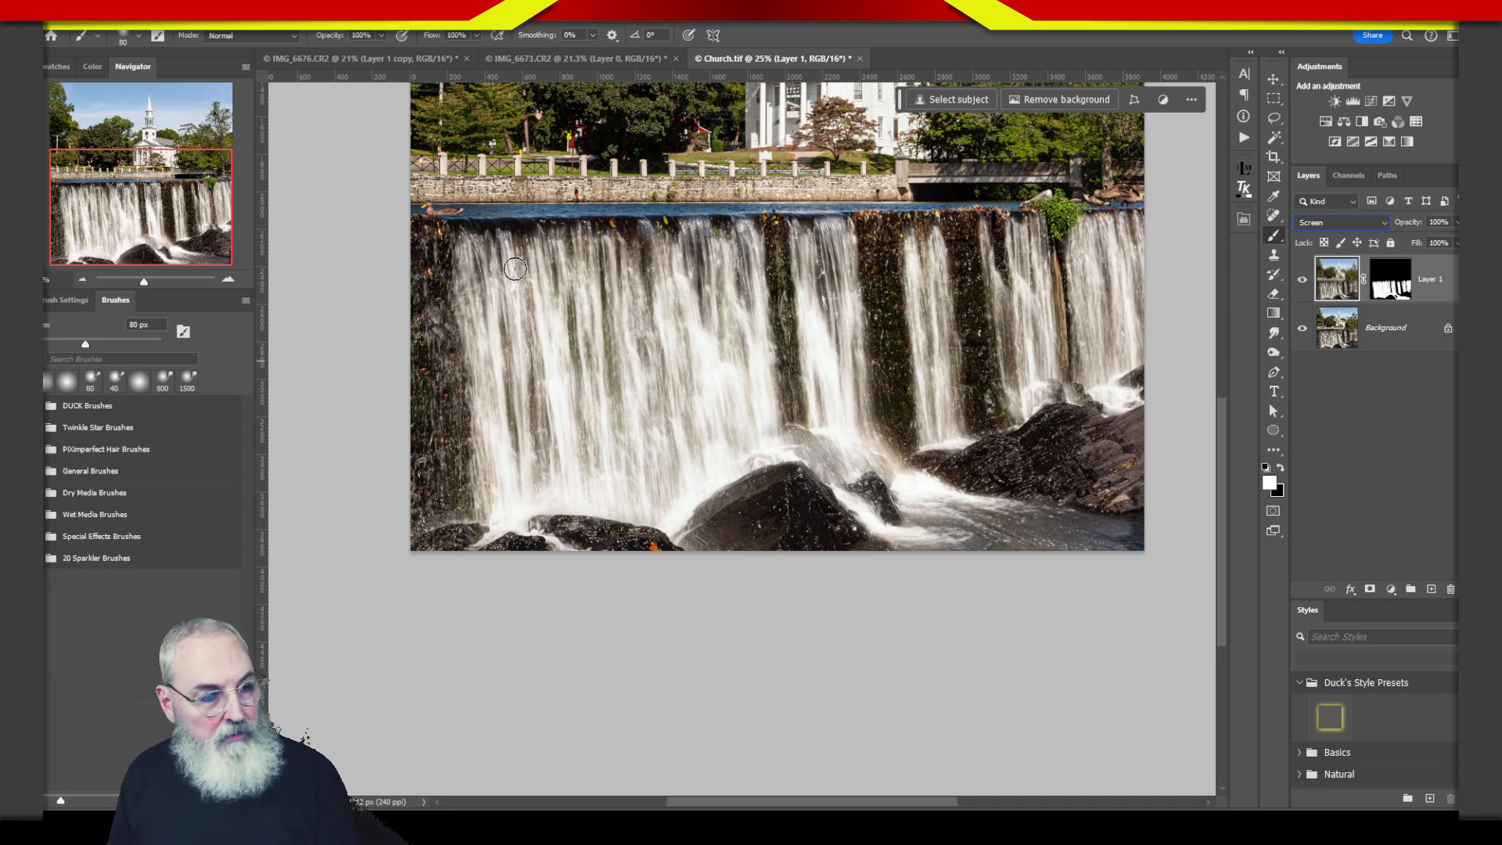
mouse_move(566, 285)
mouse_down()
mouse_move(575, 403)
mouse_move(563, 291)
mouse_up()
mouse_move(540, 362)
mouse_down()
mouse_move(524, 472)
mouse_move(553, 436)
mouse_move(530, 374)
mouse_move(521, 407)
mouse_up()
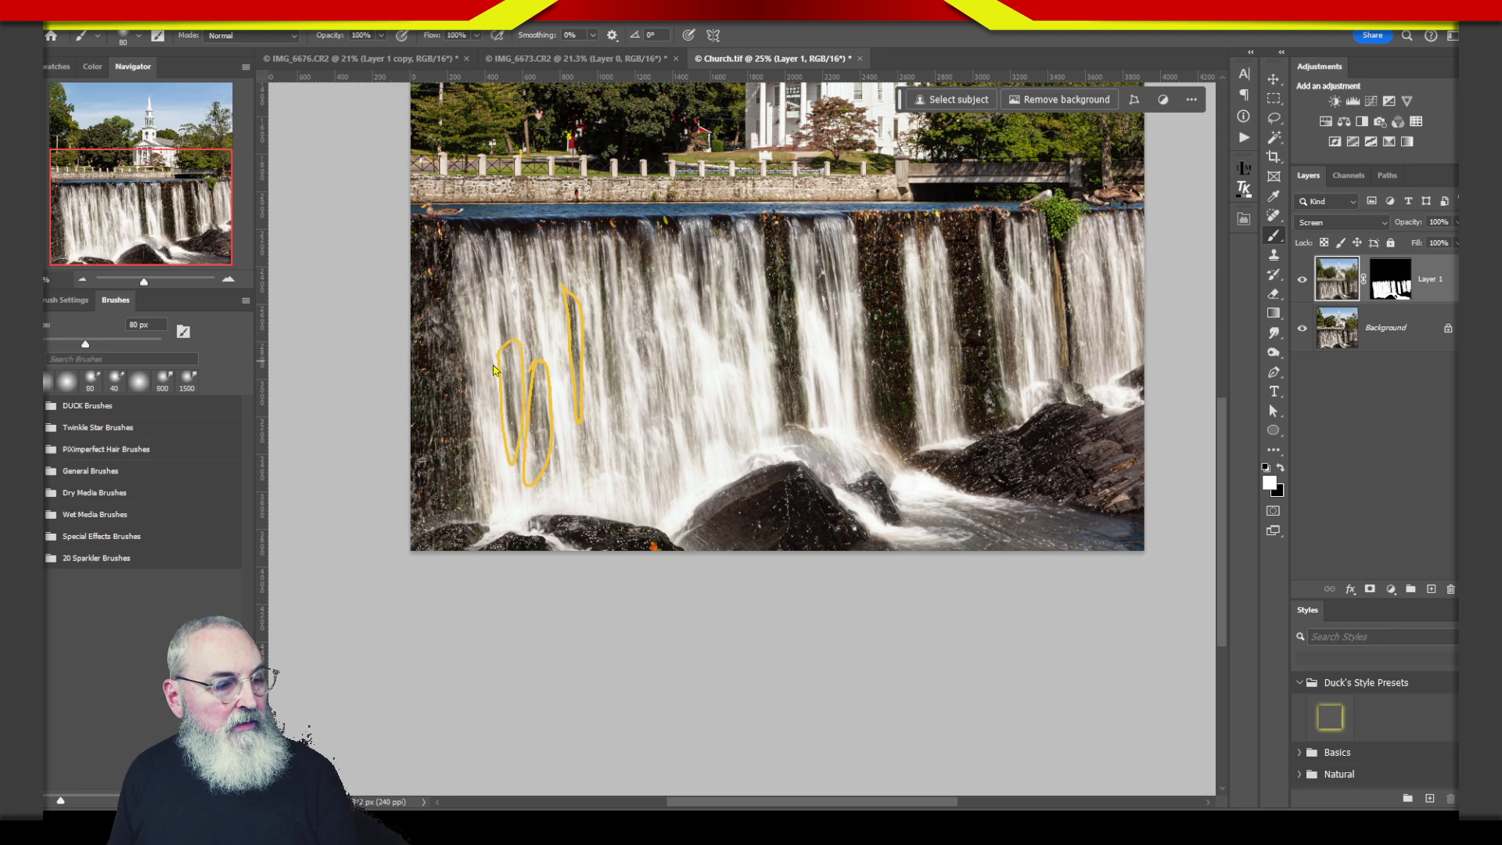
mouse_move(599, 268)
mouse_down()
mouse_move(601, 352)
mouse_move(616, 344)
mouse_up()
mouse_move(640, 284)
mouse_down()
mouse_move(662, 270)
mouse_move(636, 328)
mouse_move(650, 385)
mouse_up()
drag(736, 297, 704, 328)
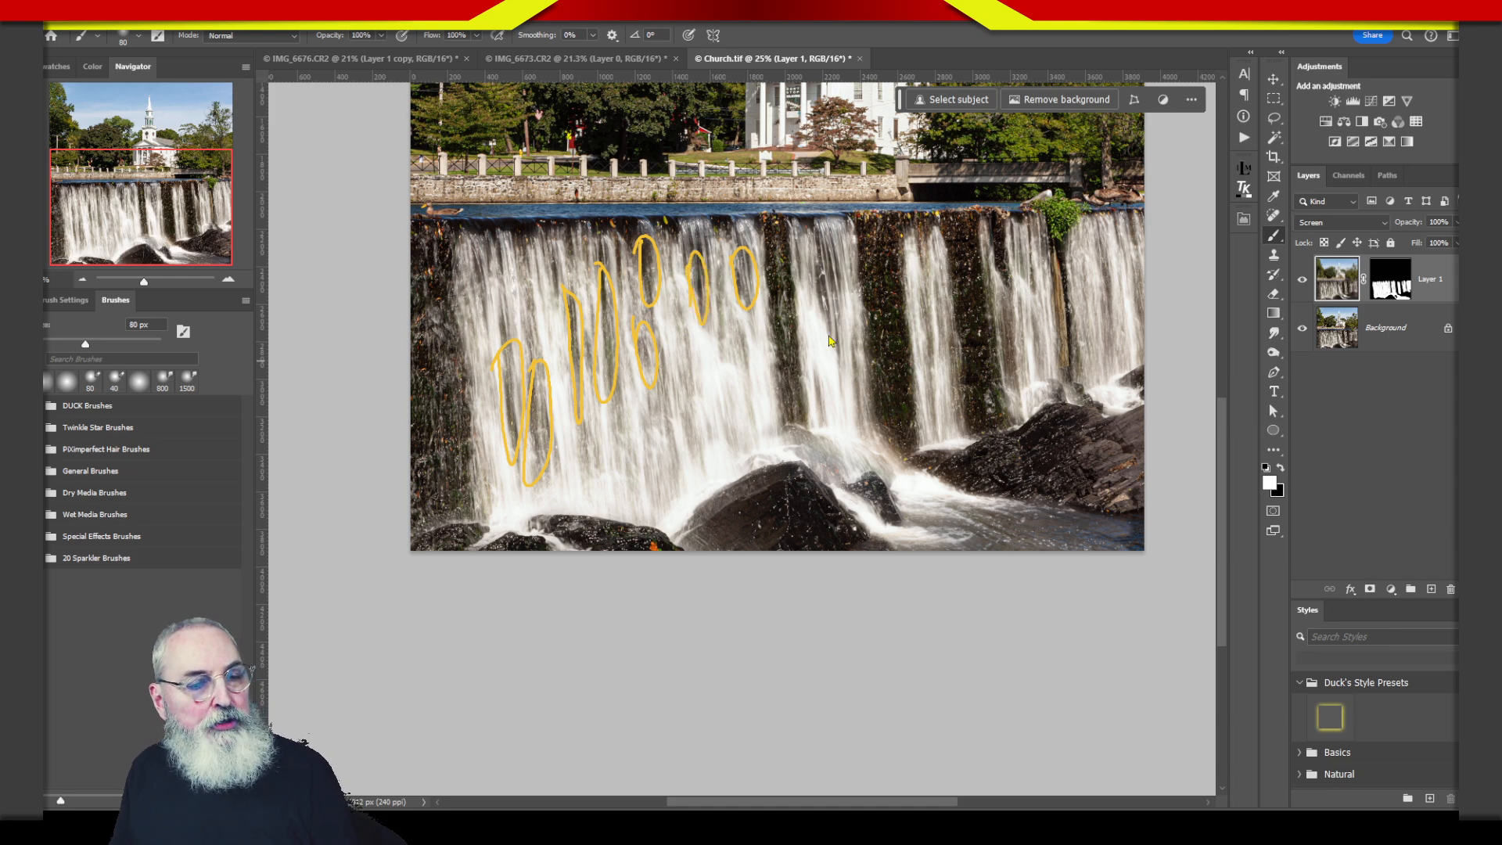
key(Escape)
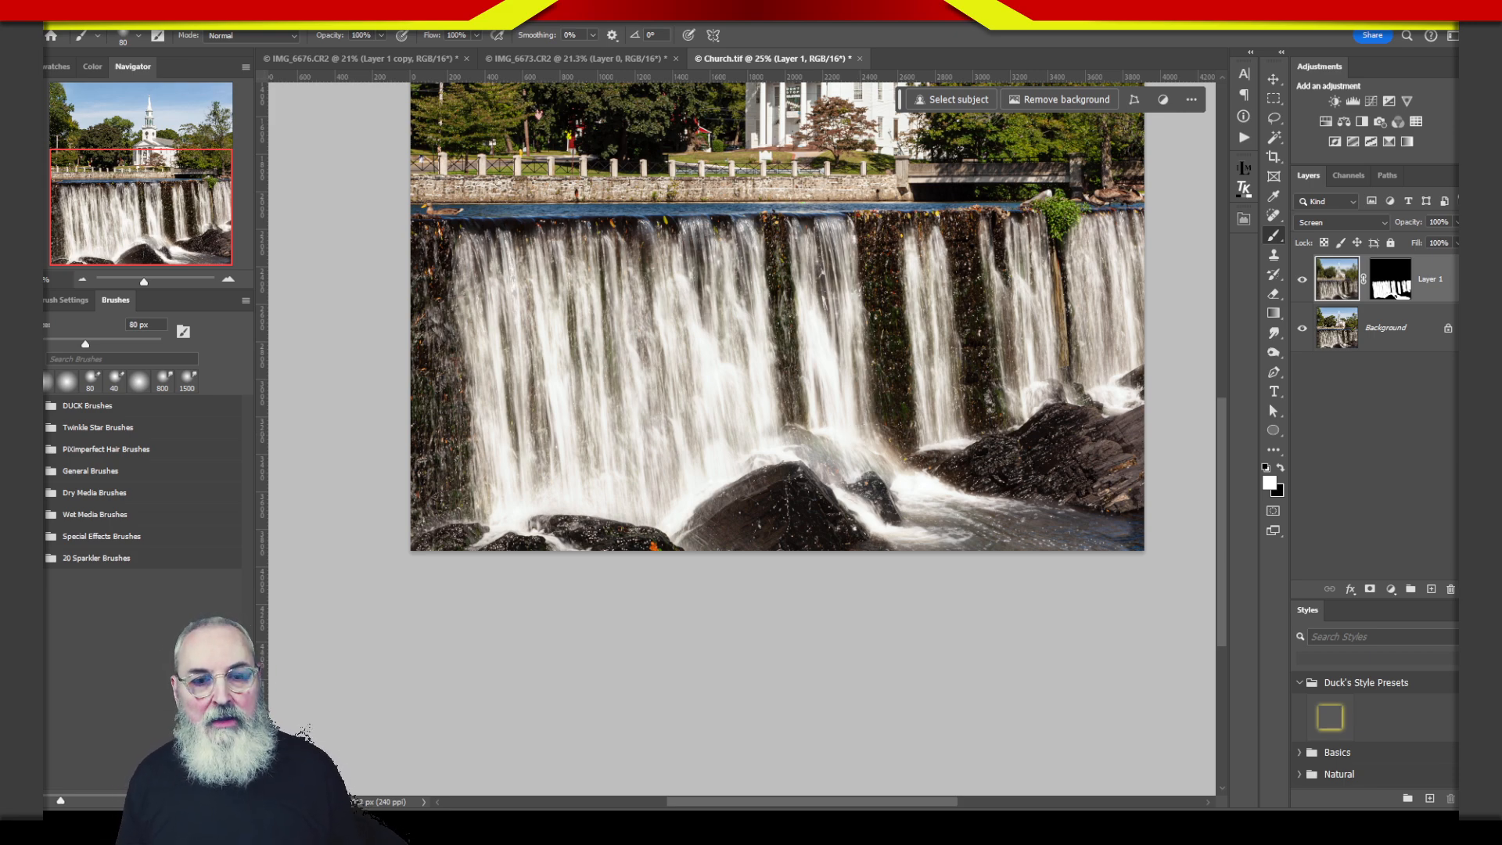
- Return Layer 1's blend mode to Normal and inspect the blurred water up close
click(1374, 225)
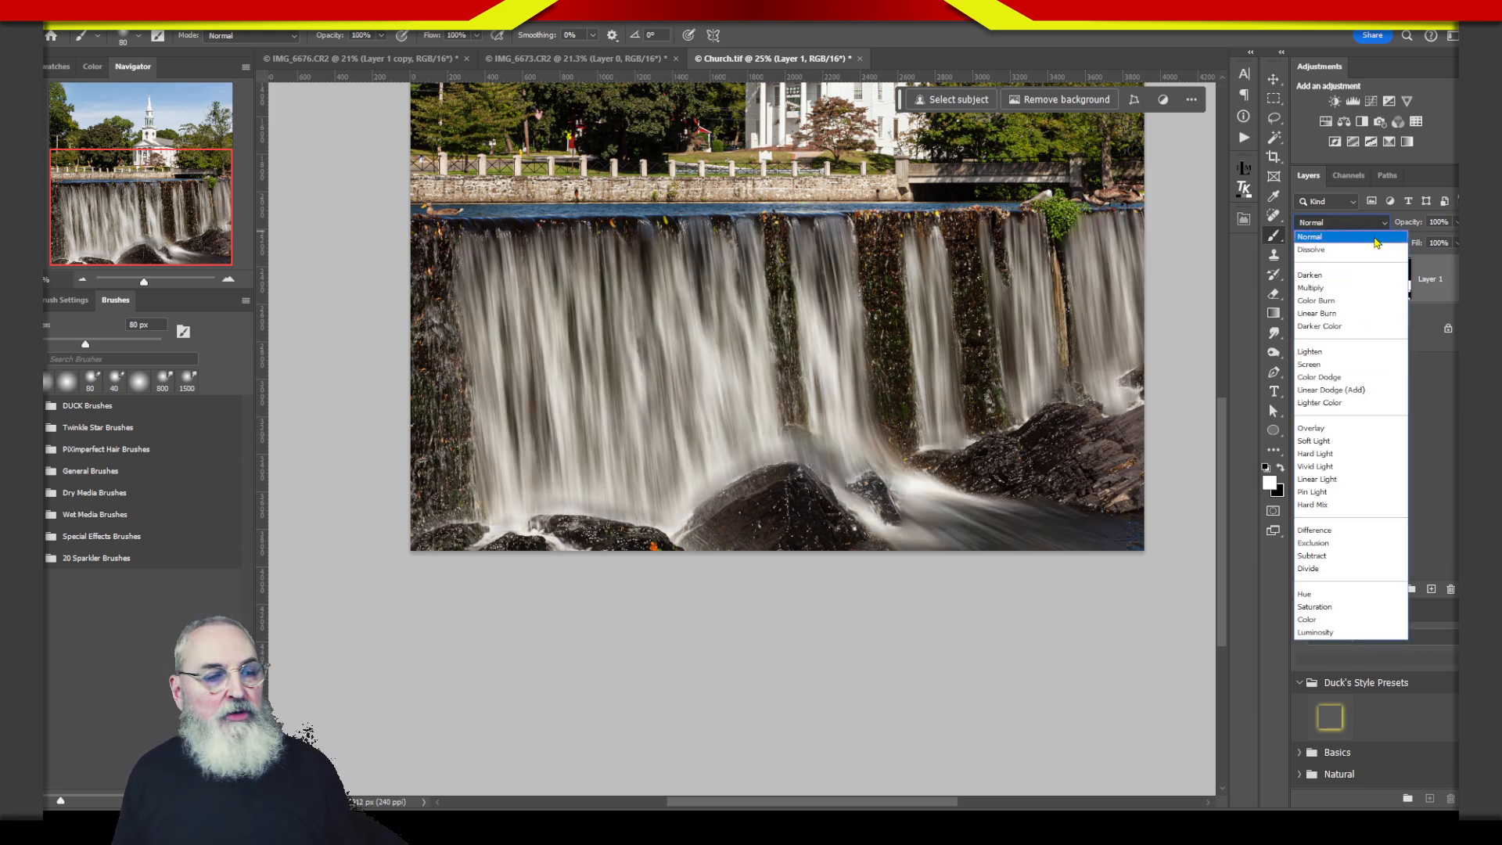
click(1378, 237)
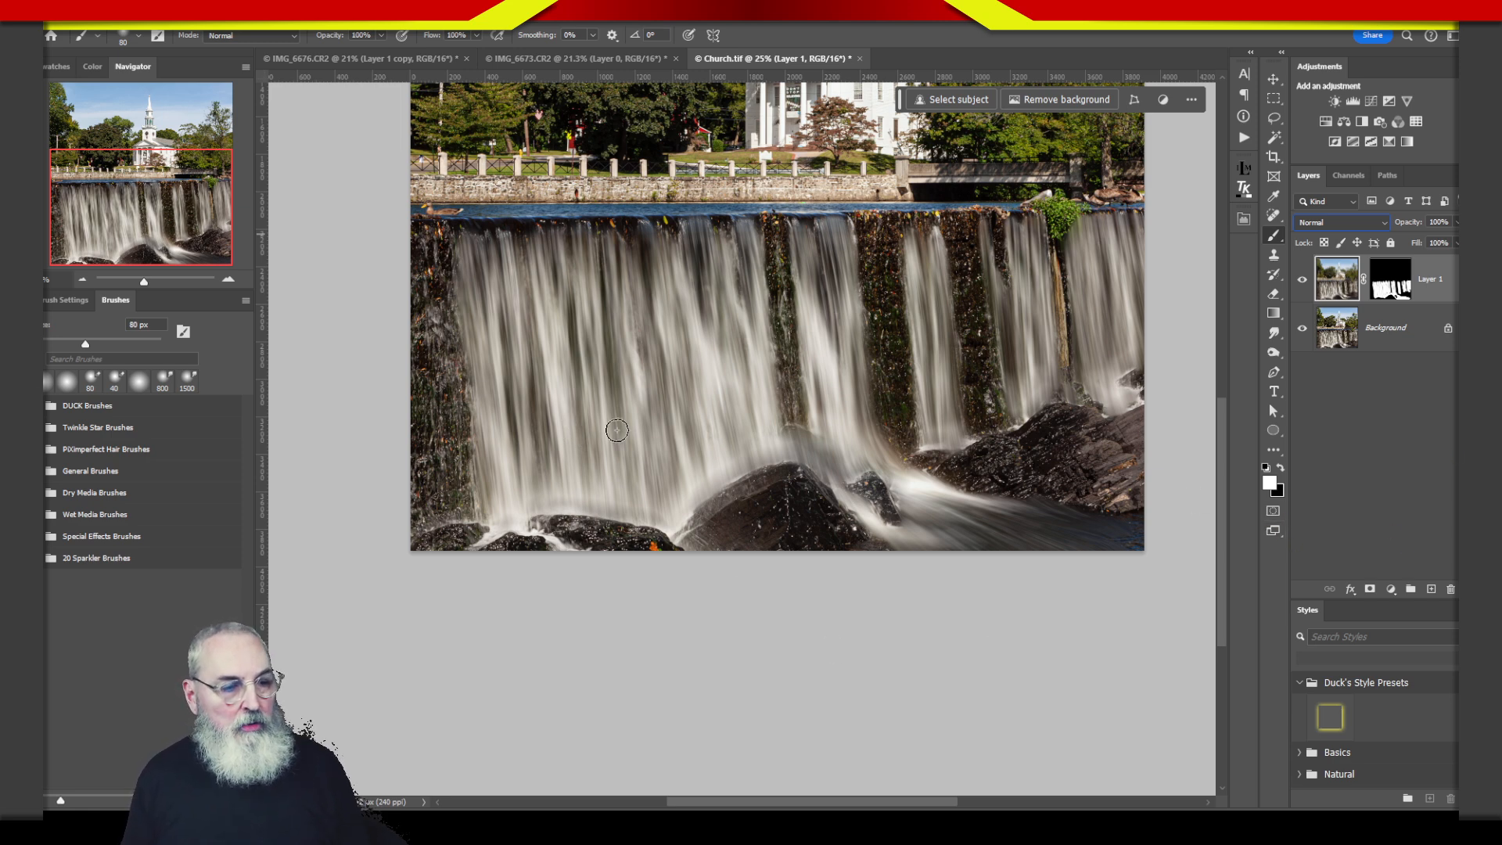
key(super+plus)
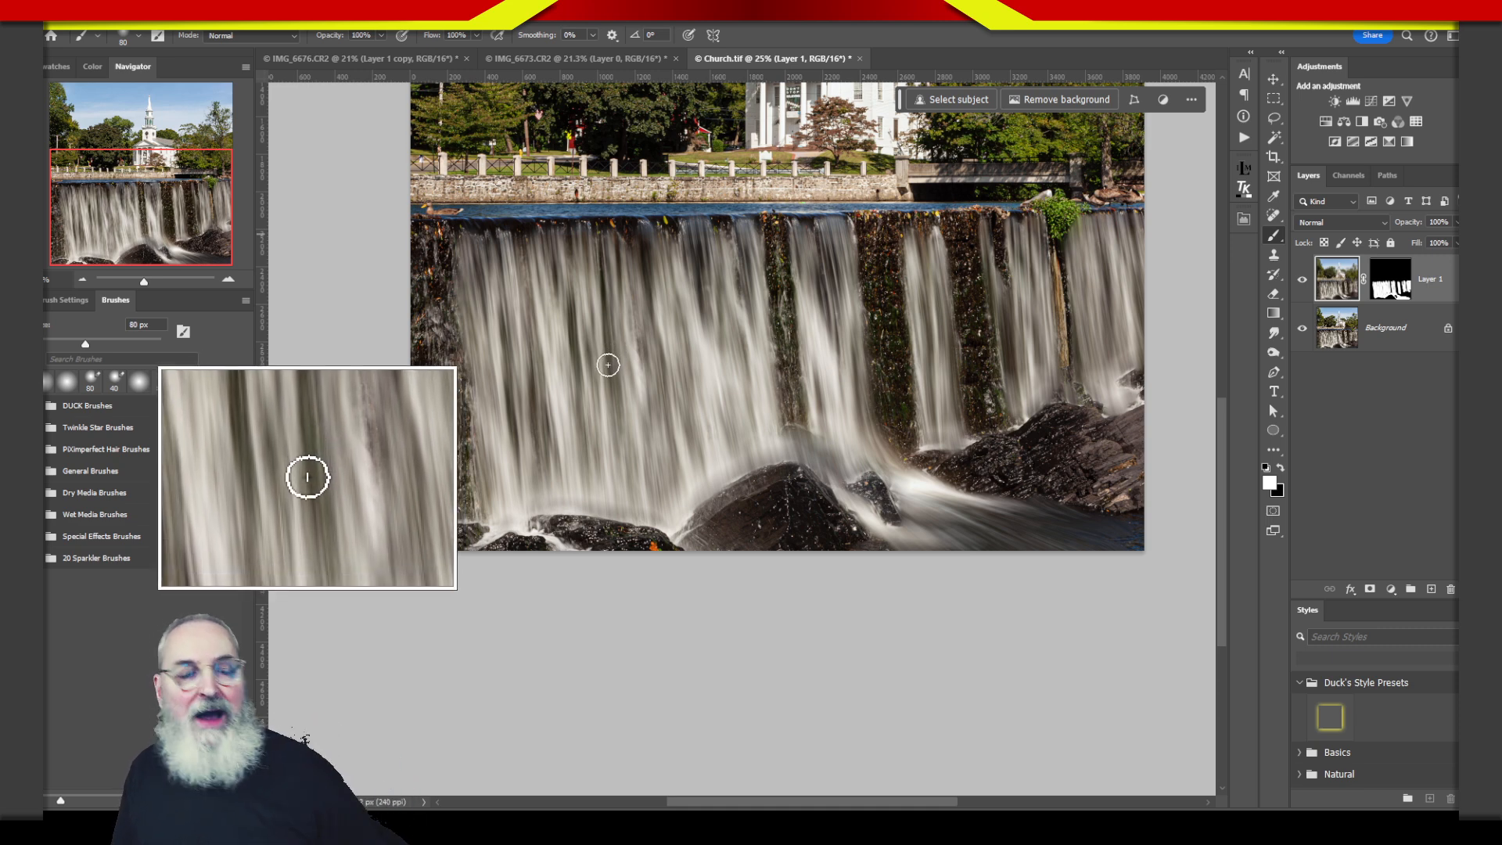
- Preview other blend modes on Layer 1, such as Darker Color, and set the layer to Screen
click(1384, 226)
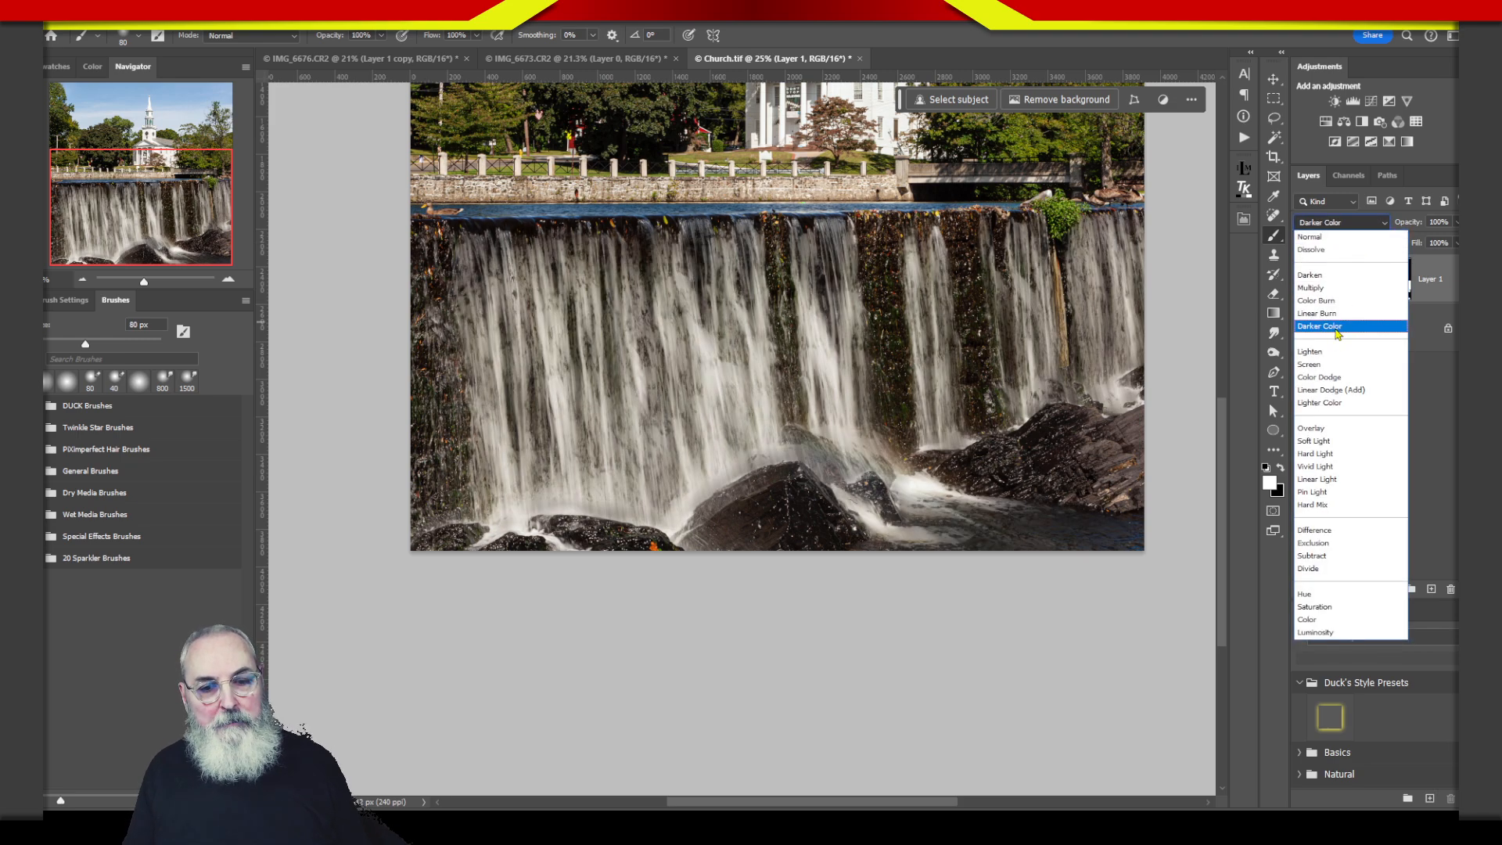
click(1321, 366)
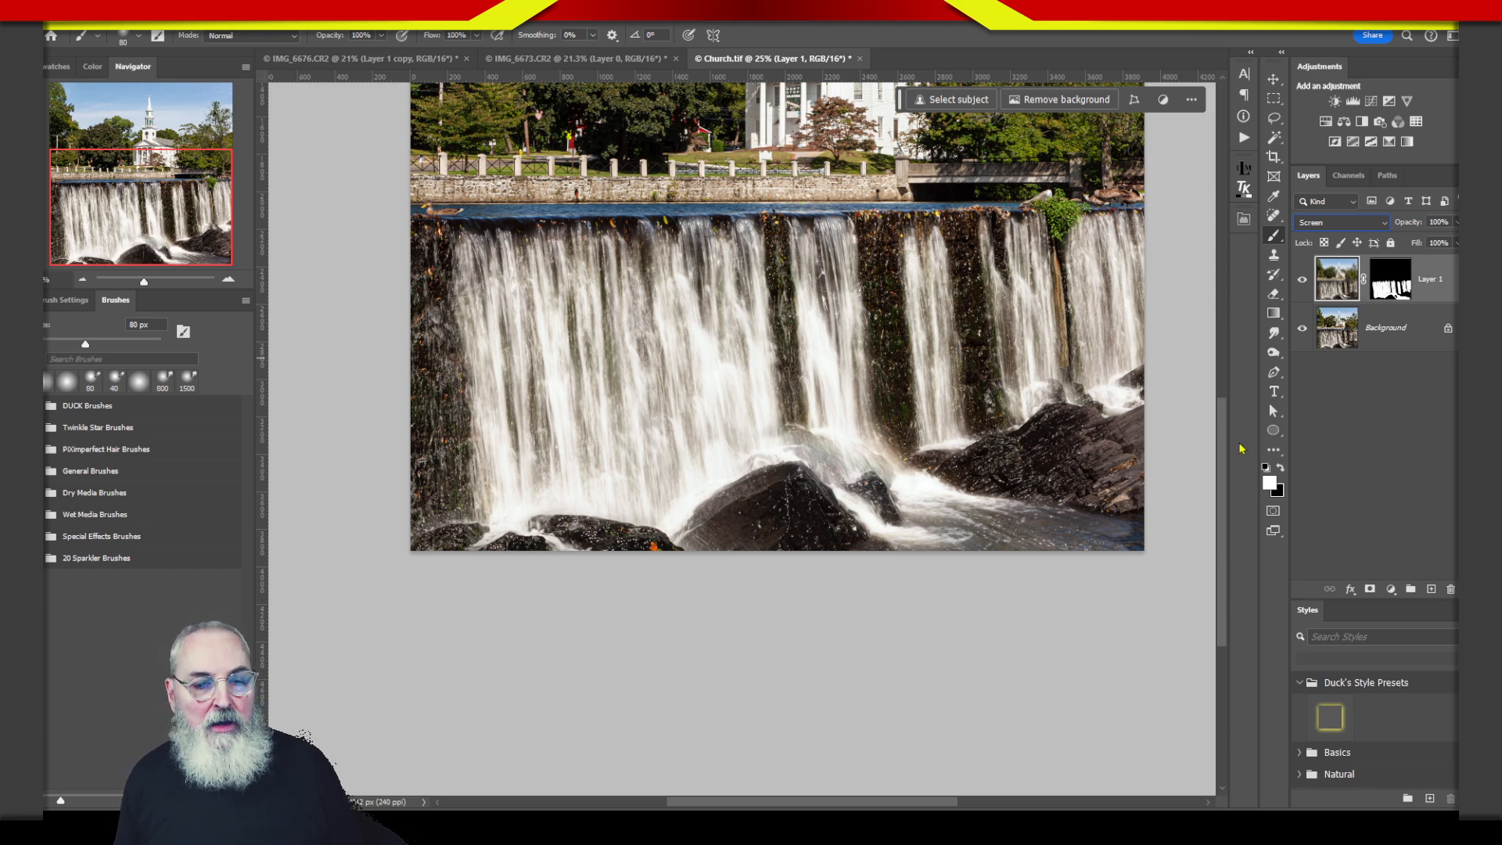
drag(1225, 448, 1218, 392)
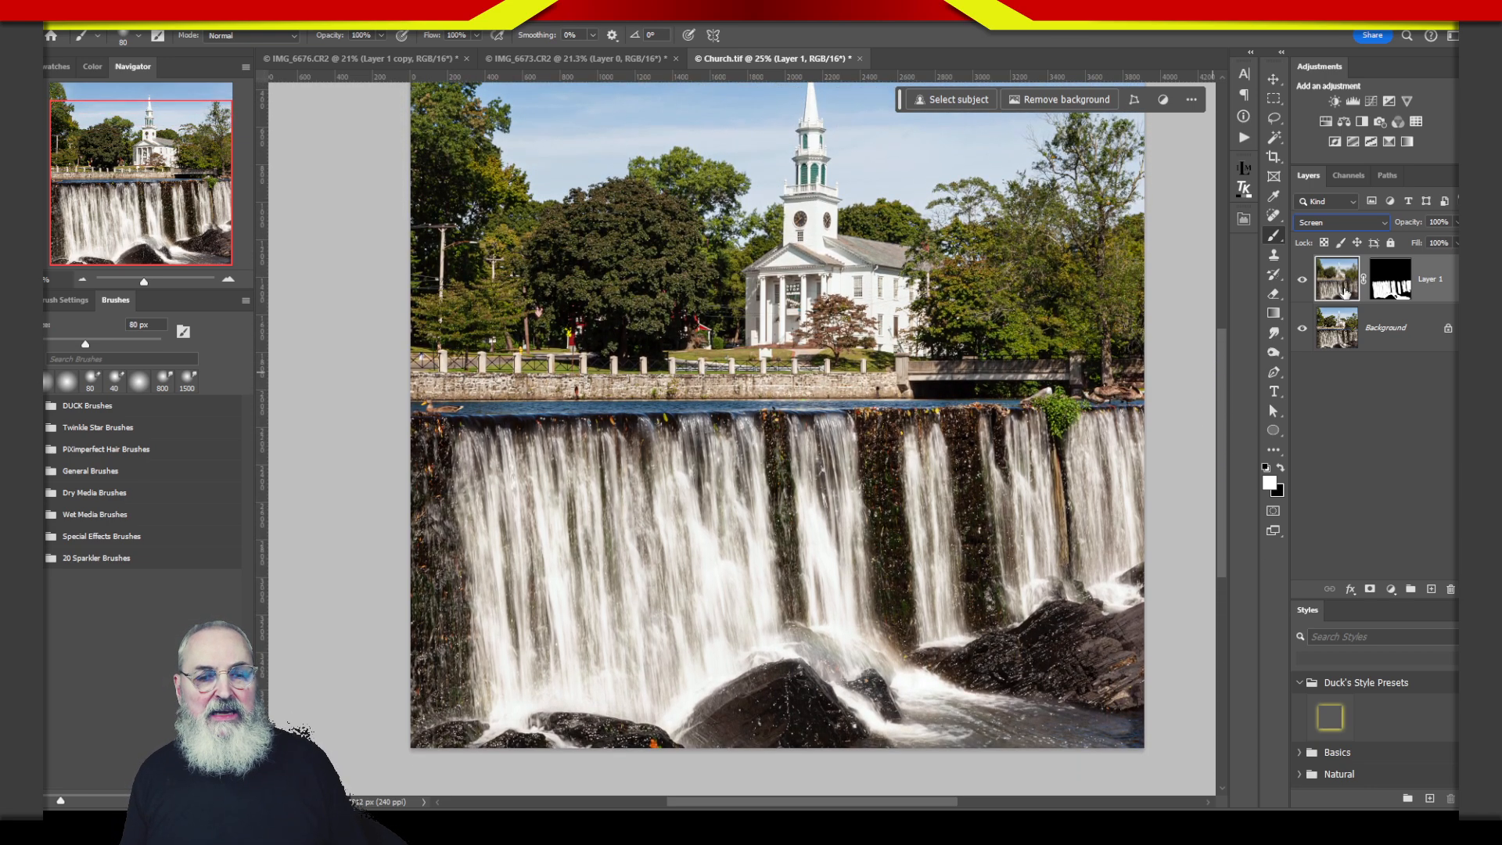
- Compare the waterfall with and without the blurred Layer 1 by toggling the layer's visibility
click(1302, 279)
click(1304, 279)
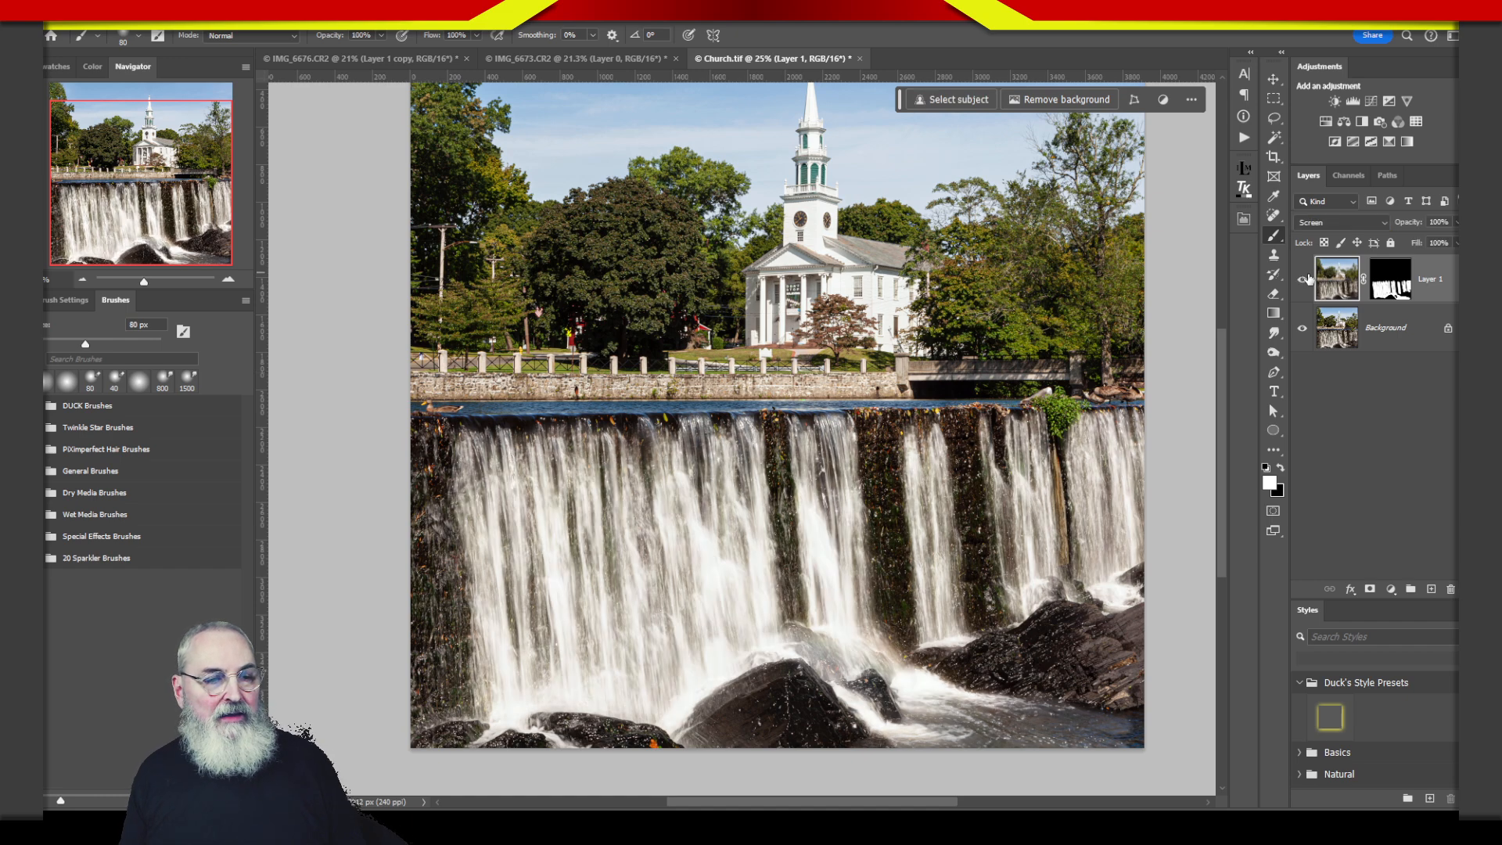
click(1302, 279)
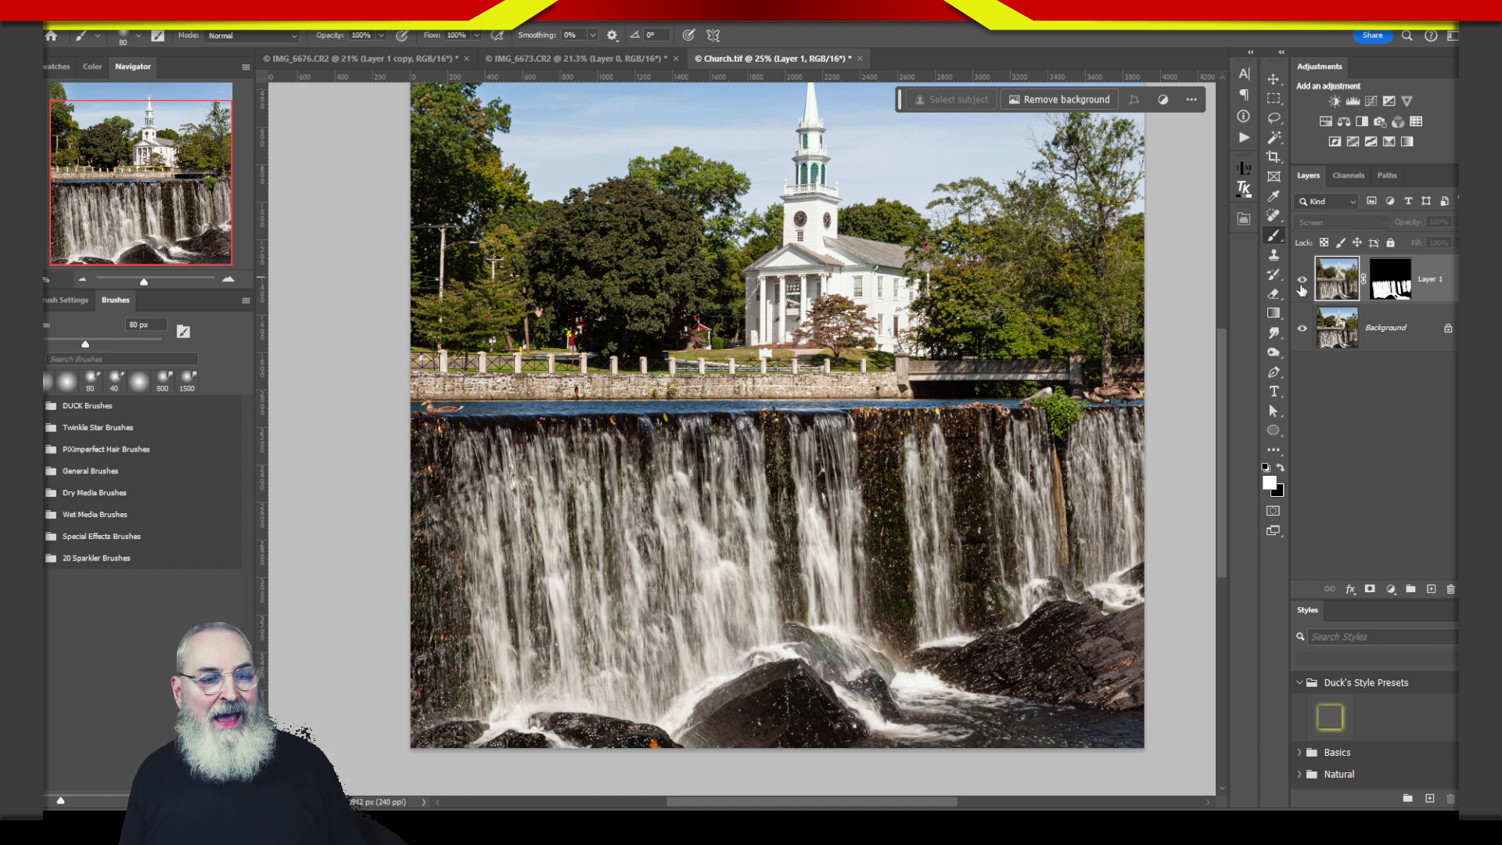
click(1302, 281)
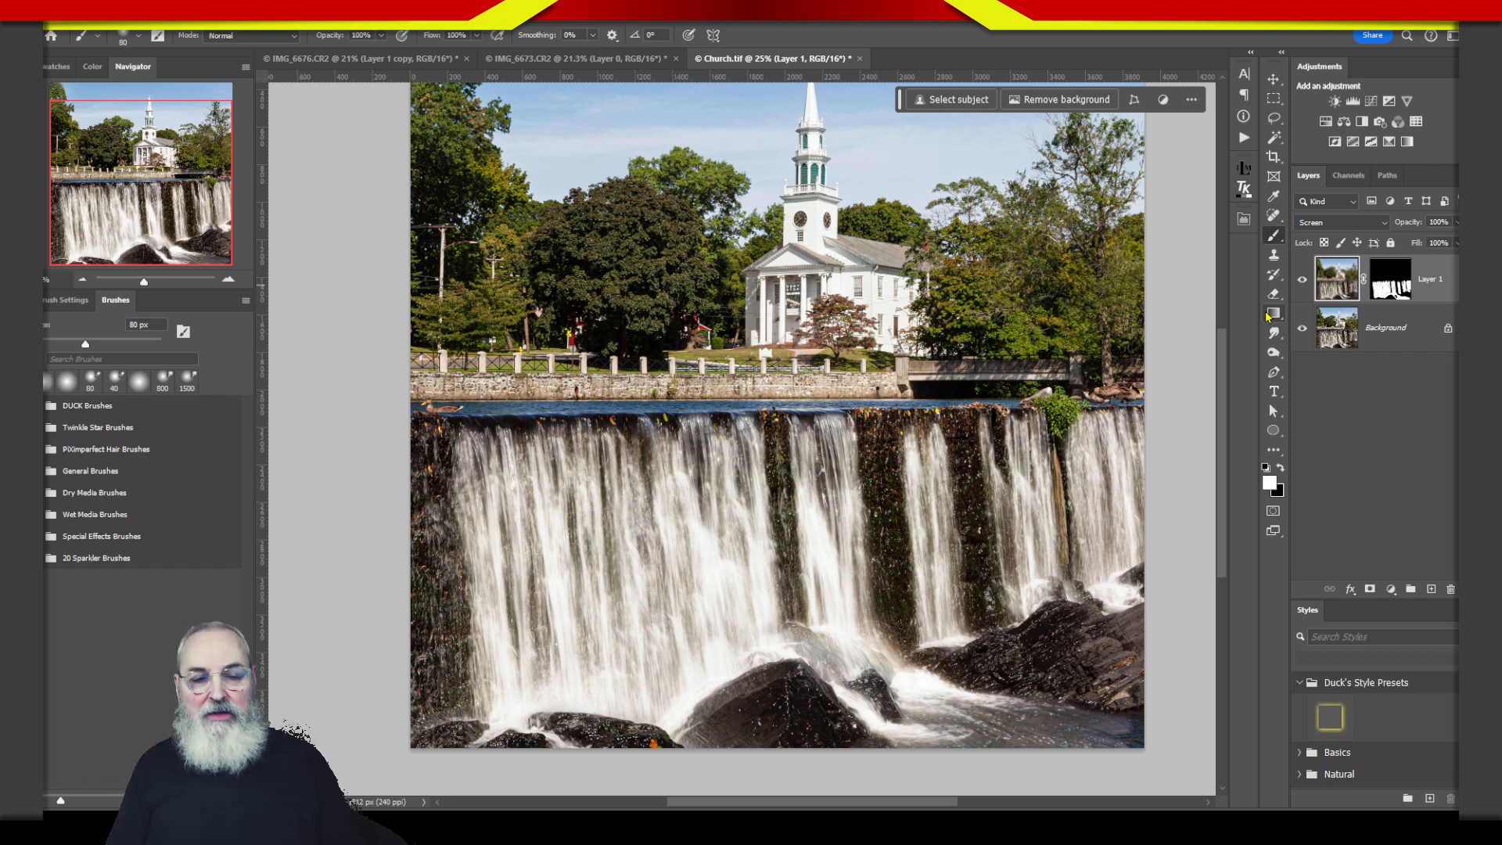
click(1302, 279)
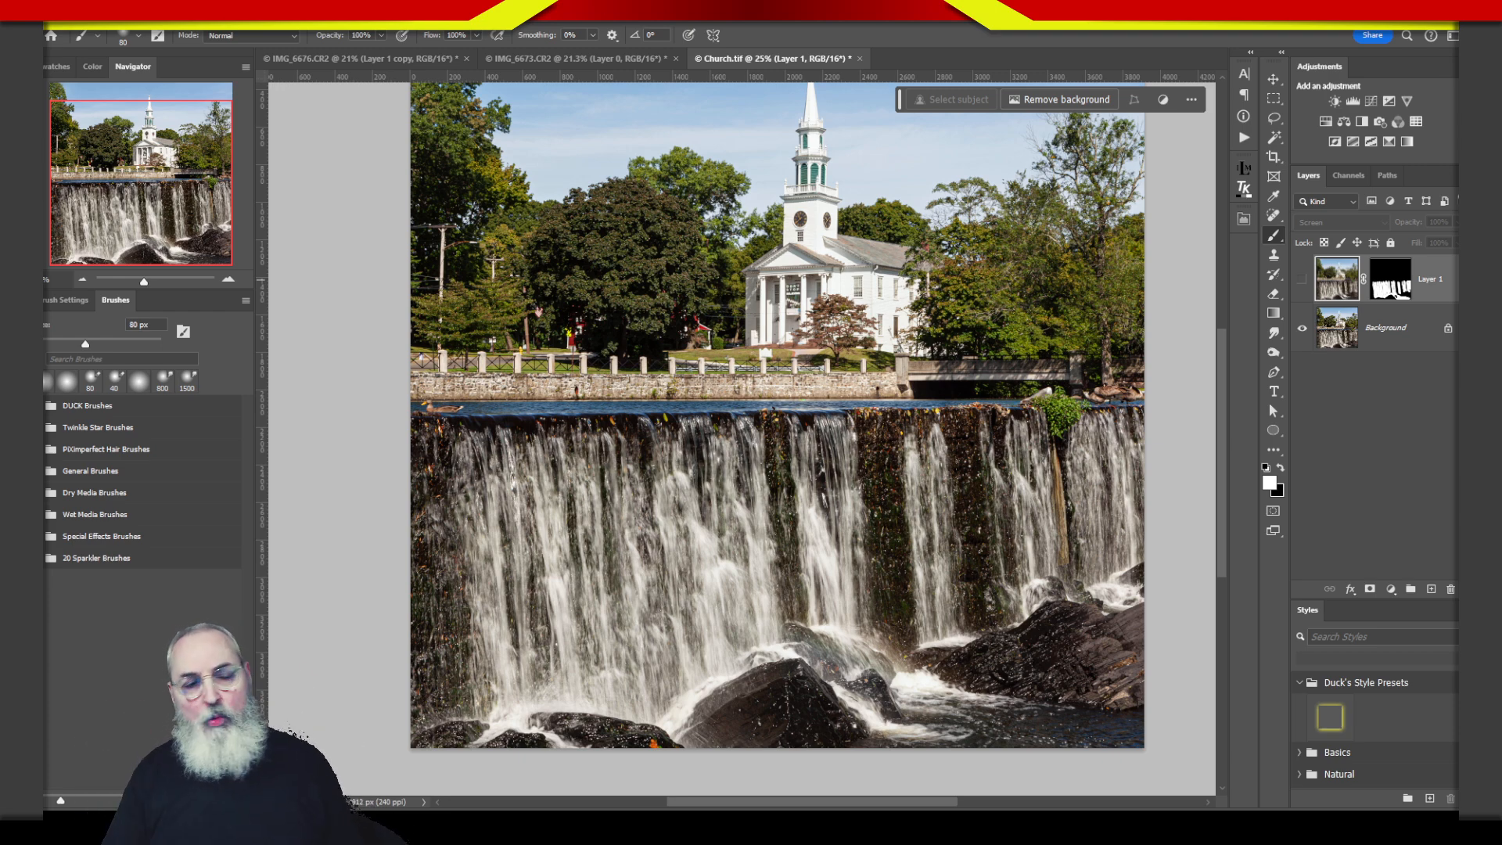
click(1301, 280)
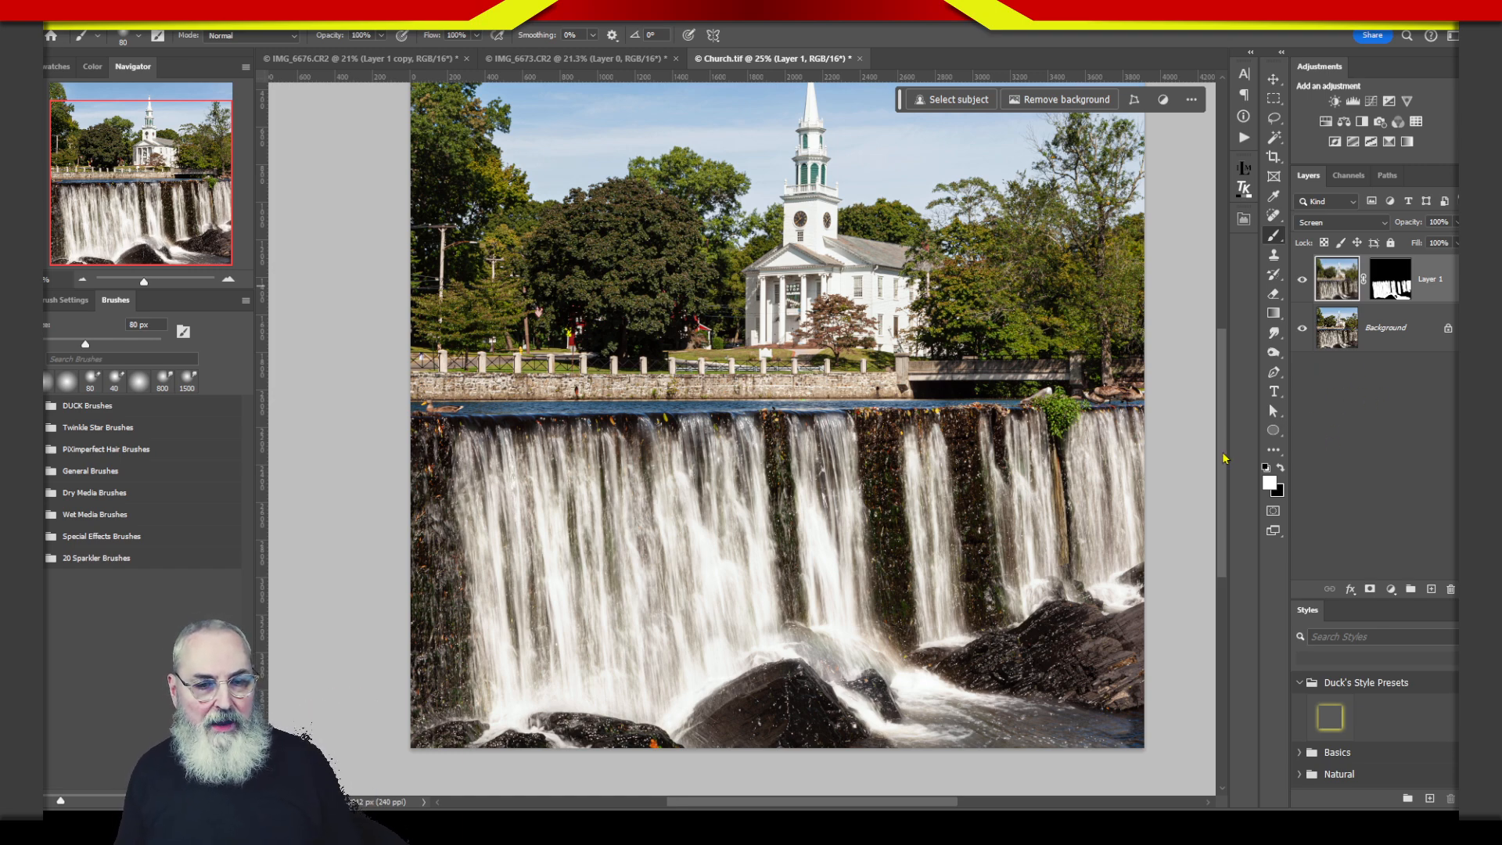
- Duplicate Layer 1 and darken the copy with a clipped Curves adjustment, lowering the white endpoint and setting the midpoint to input 149, output 104
scroll(1226, 482, down, 3)
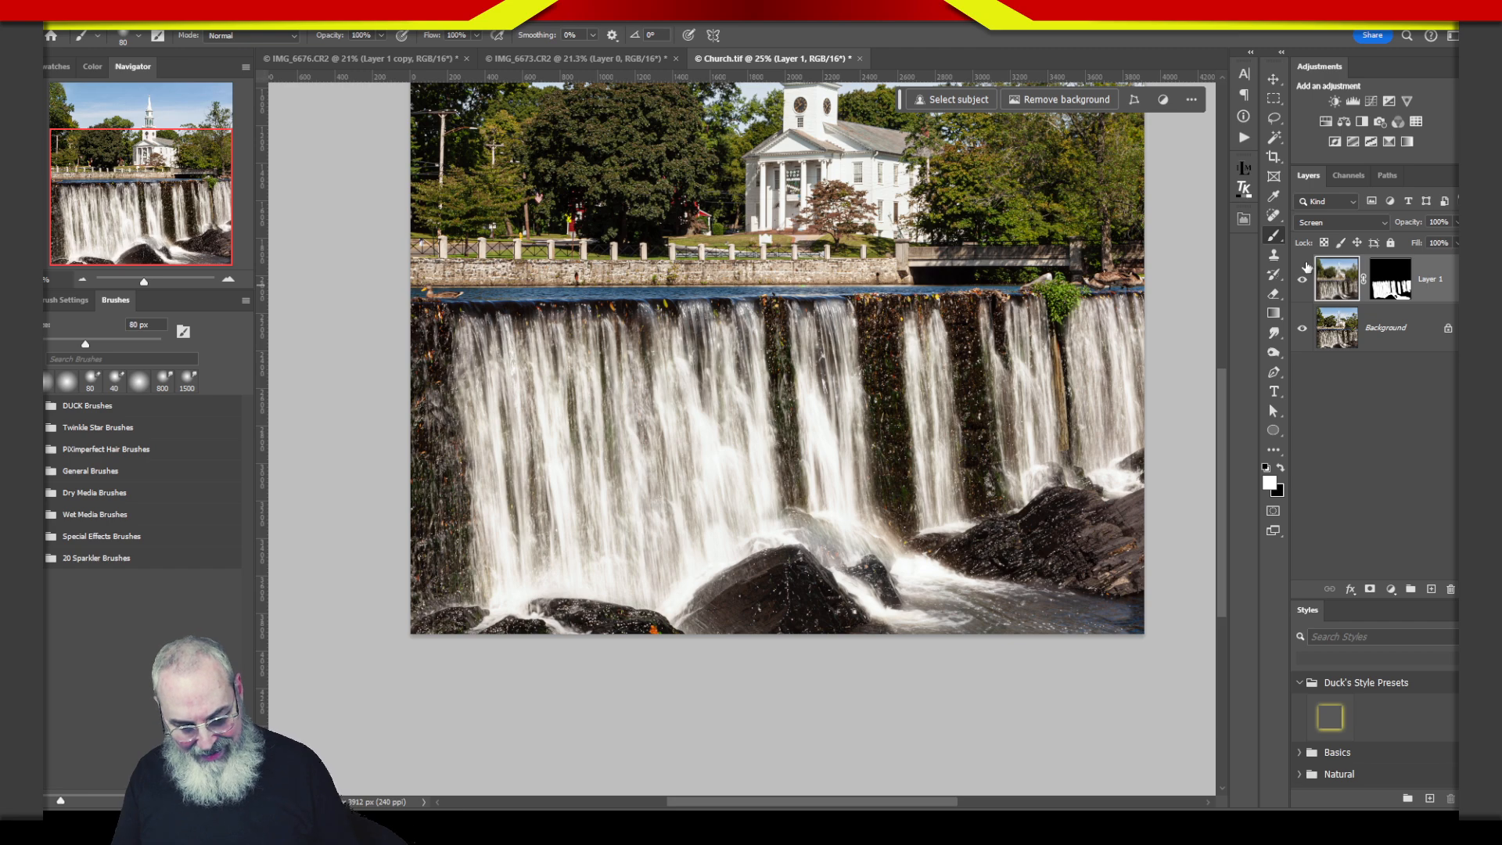
key(ctrl+j)
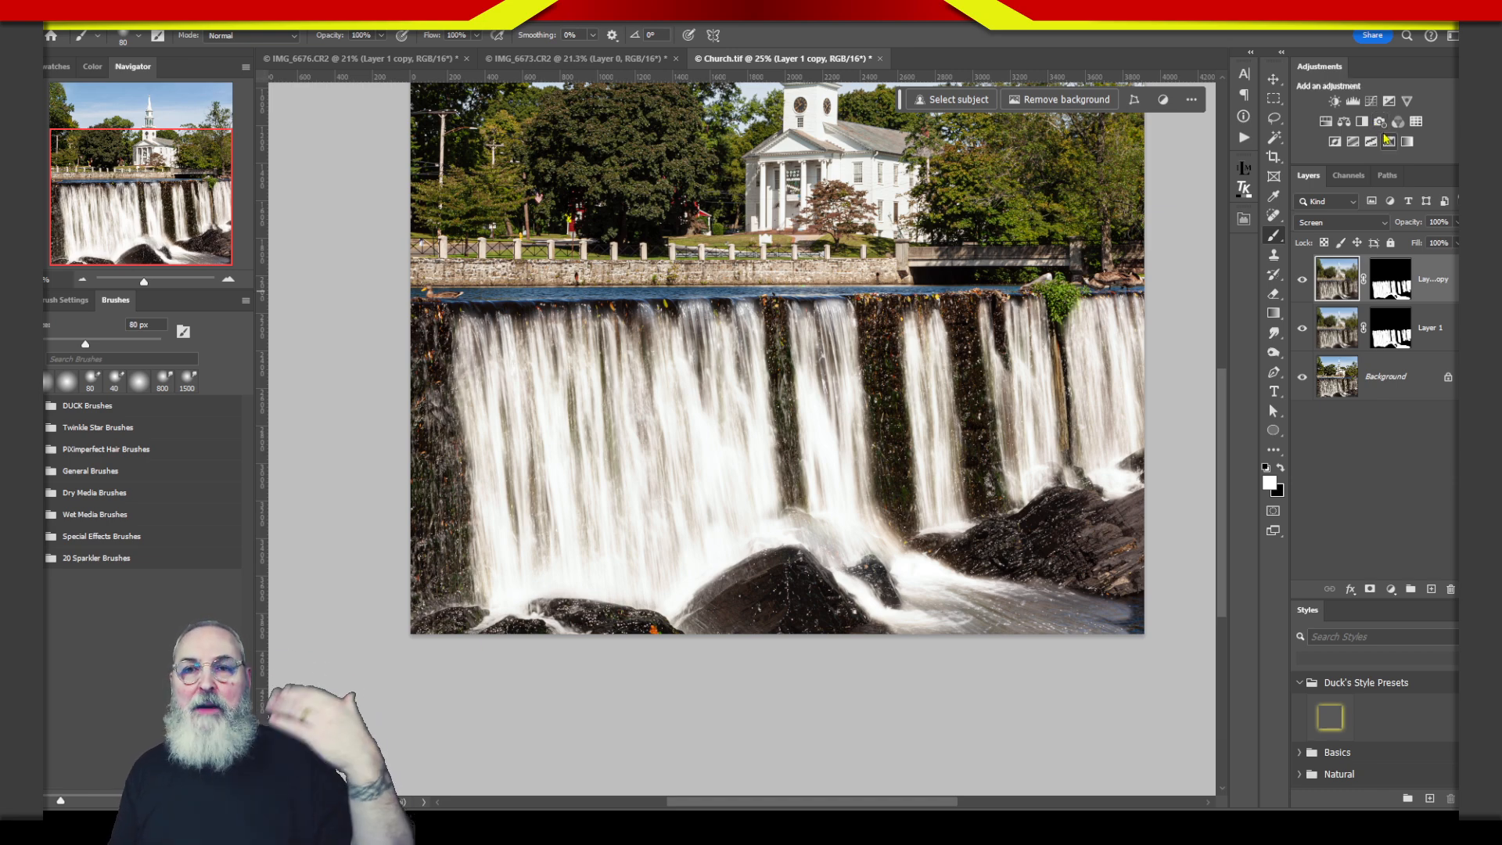
click(1370, 102)
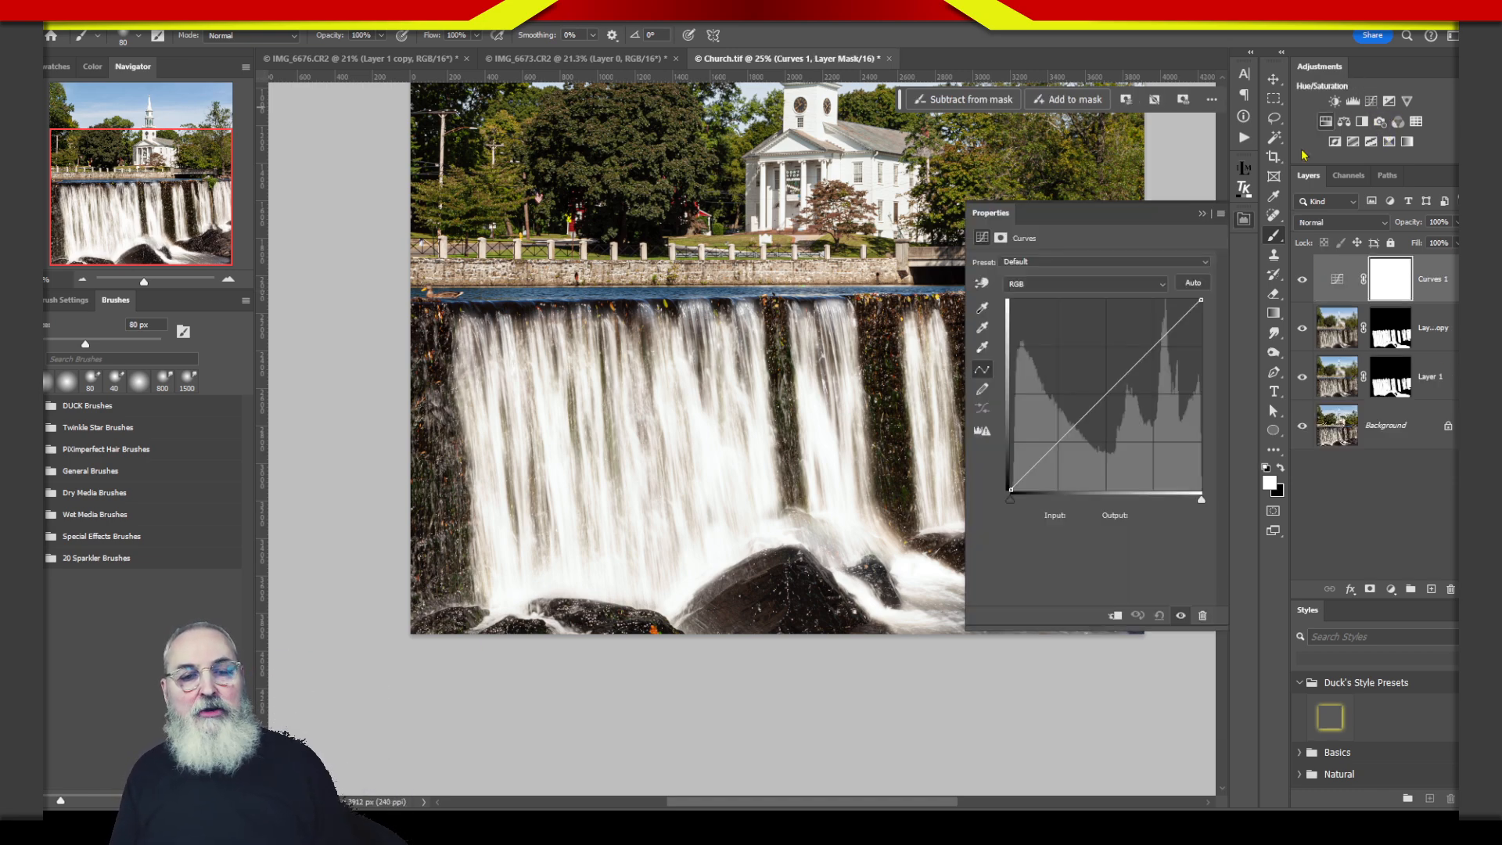
click(1107, 393)
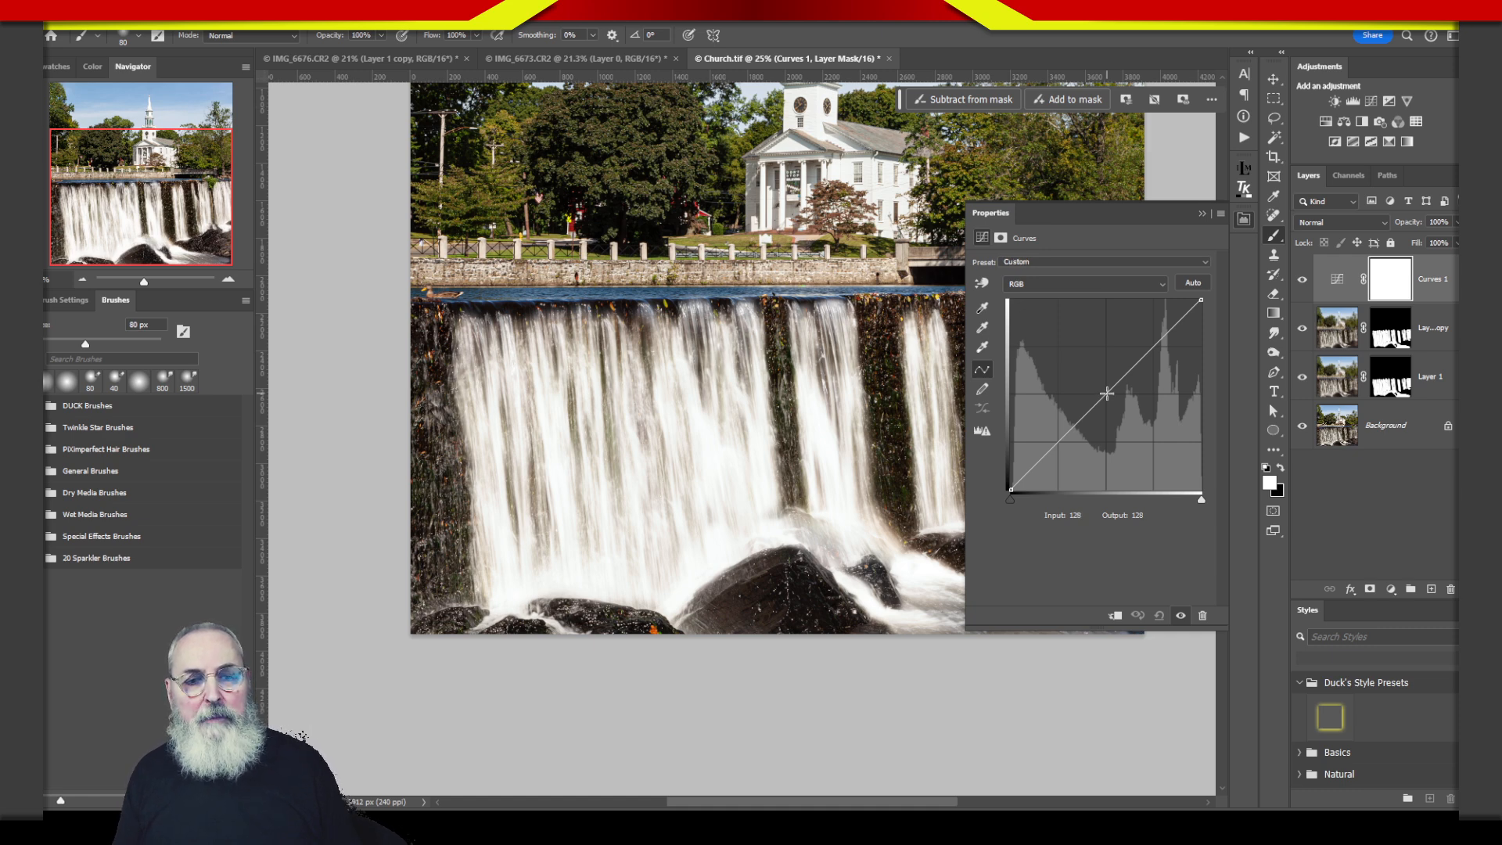
drag(1106, 393, 1115, 404)
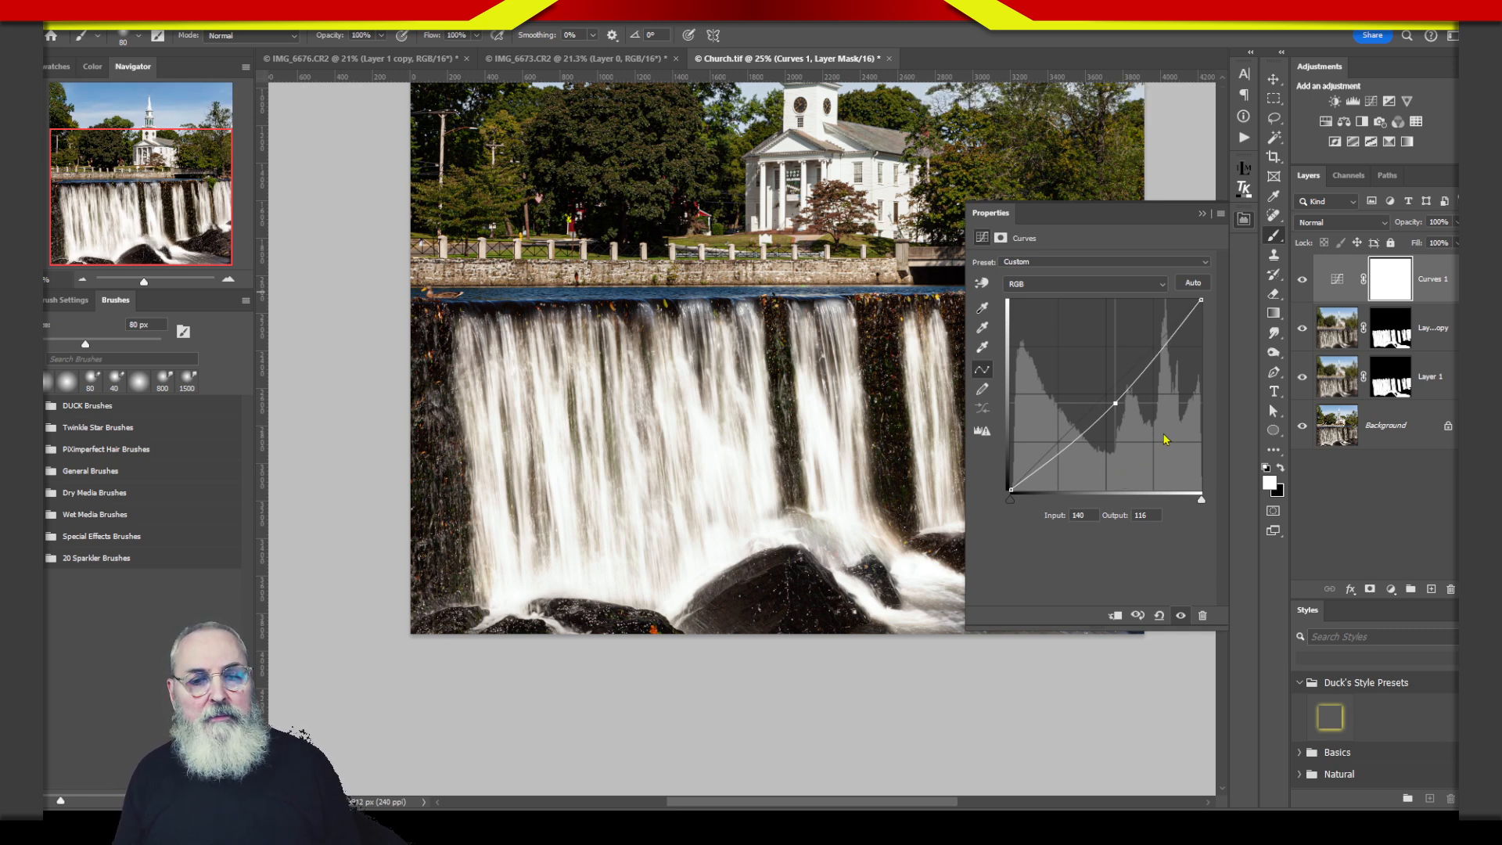
click(1116, 617)
click(1115, 617)
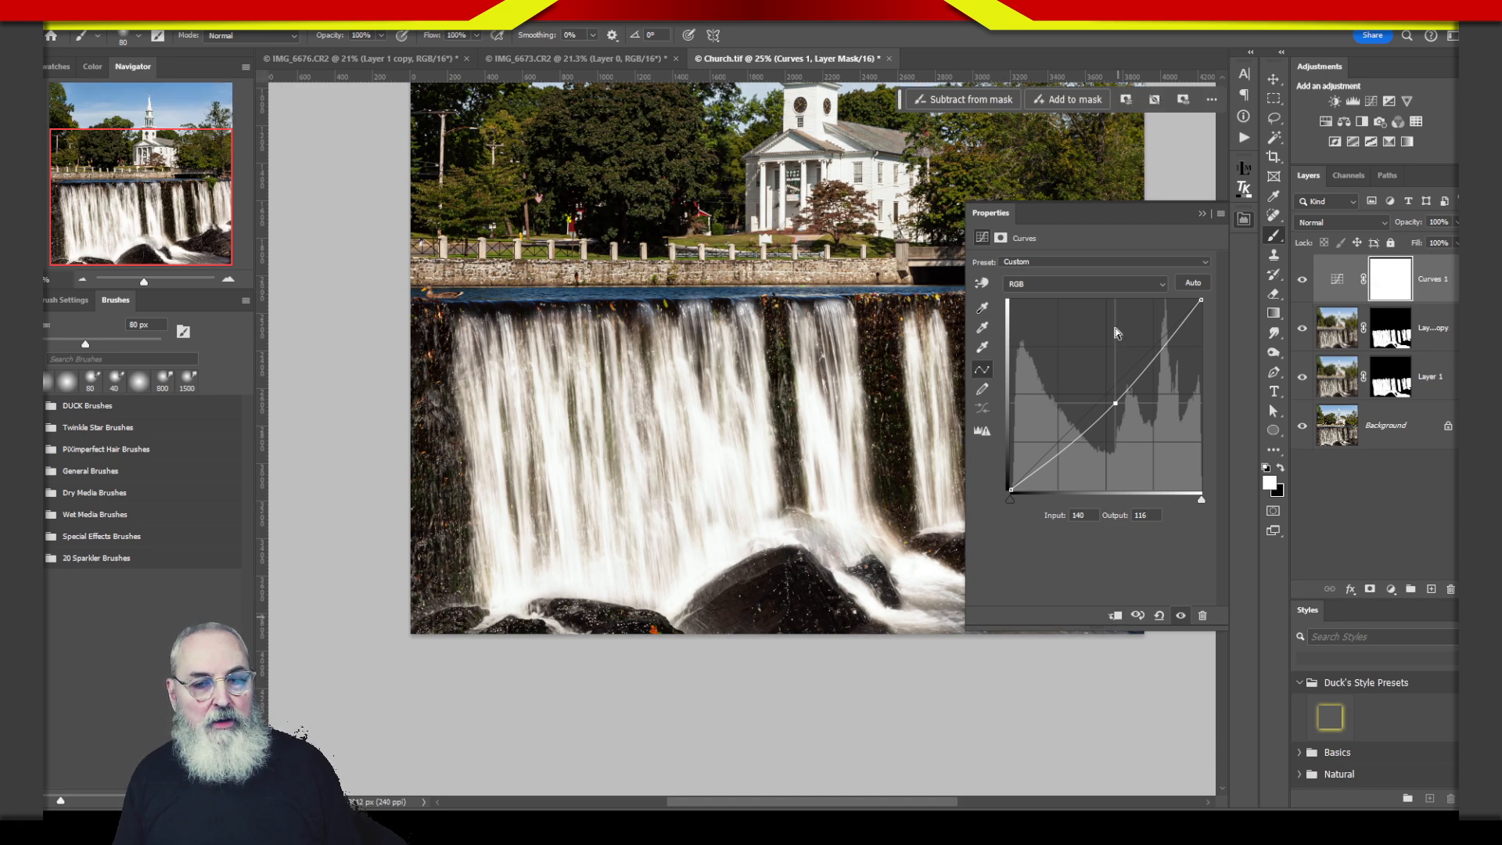
click(1119, 618)
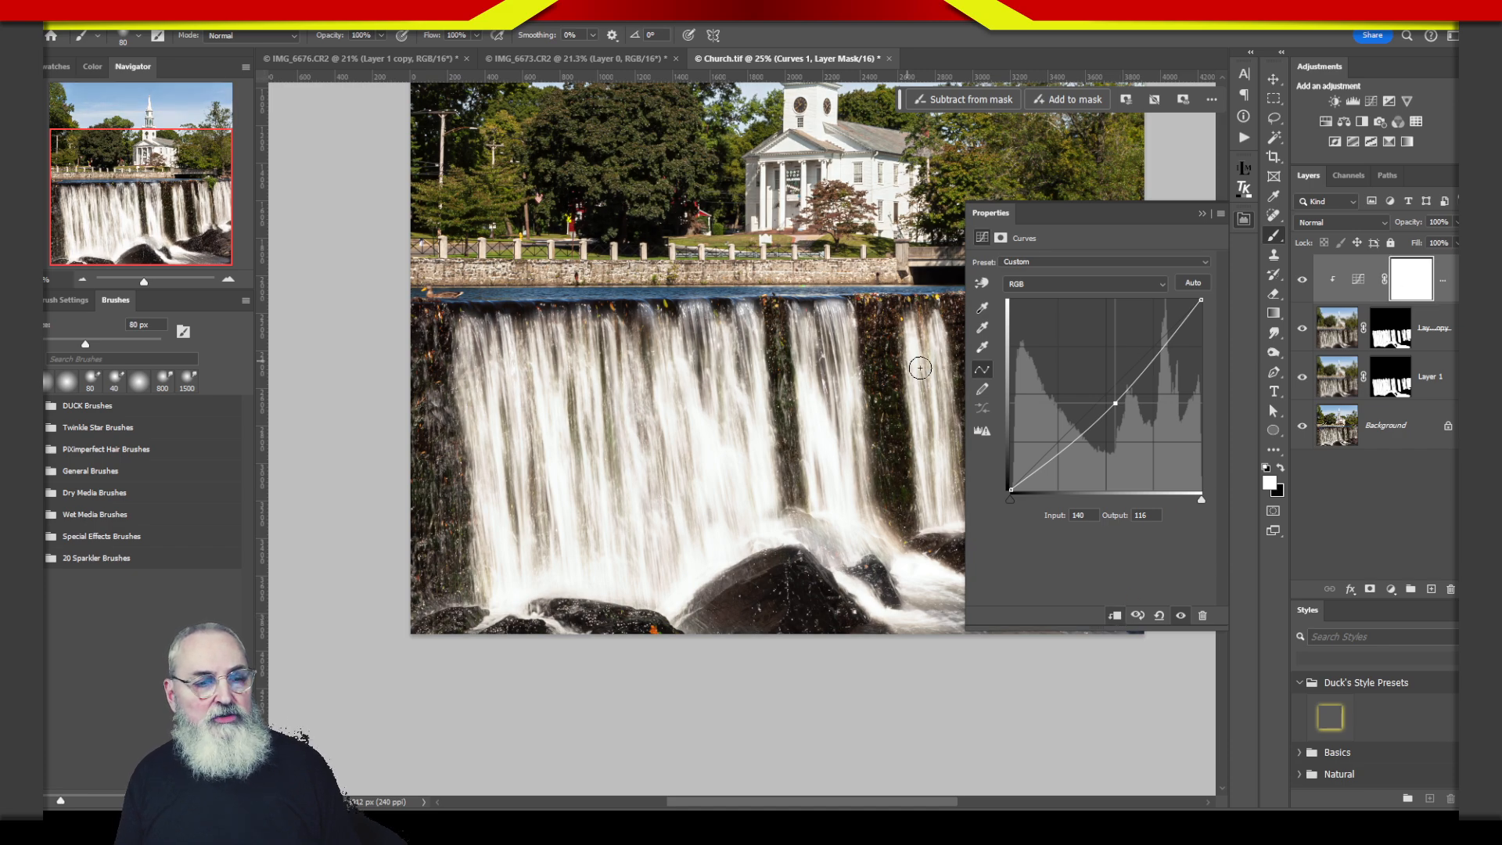
drag(1201, 300, 1207, 336)
drag(1116, 404, 1122, 412)
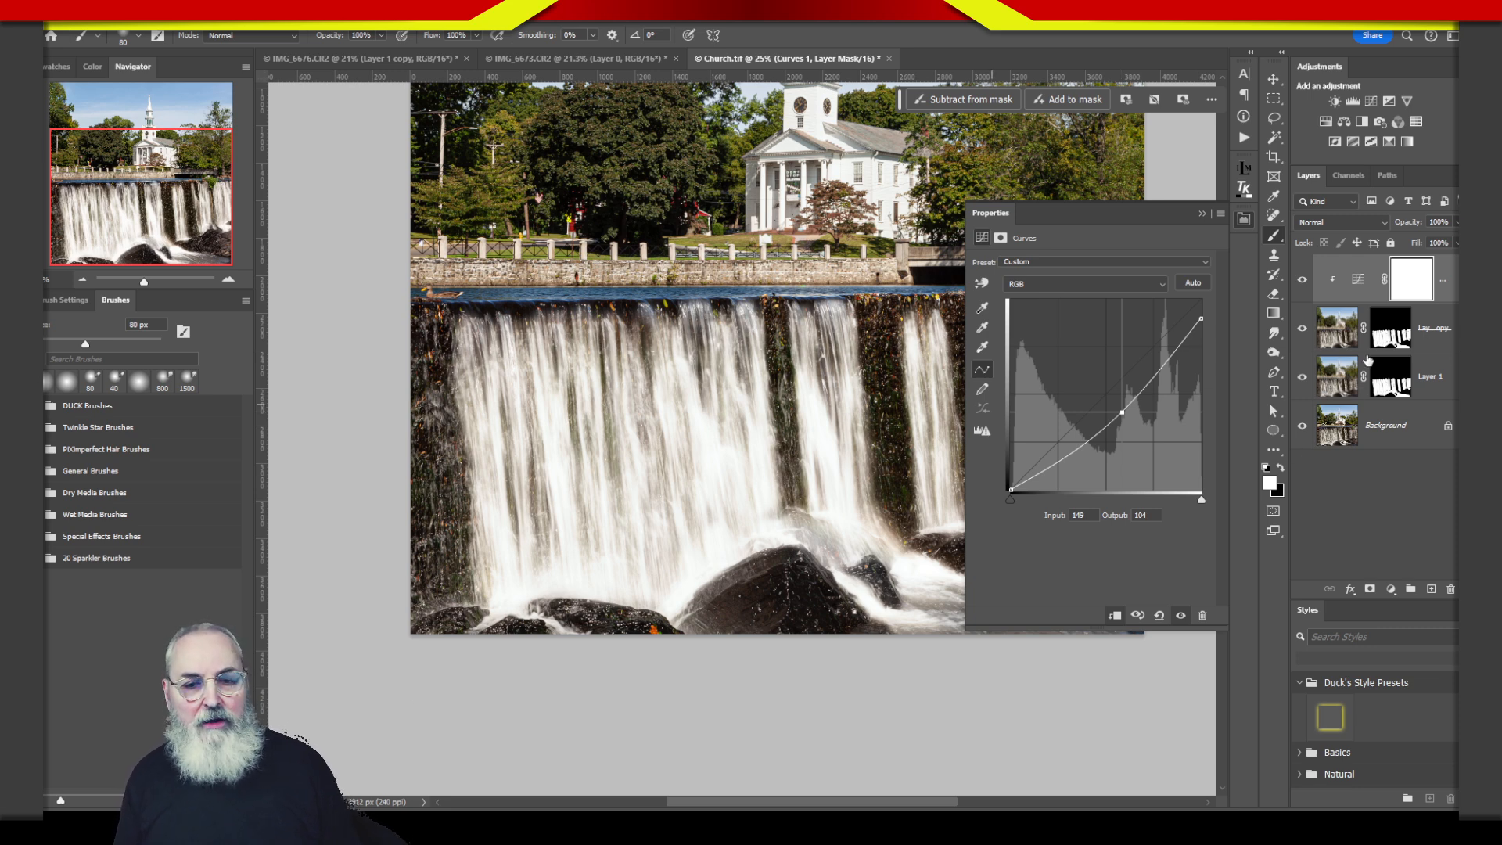
- Clip a Curves adjustment to the original Layer 1, lowering the white endpoint to output 228 and setting the midpoint to input 145, output 107
click(1349, 376)
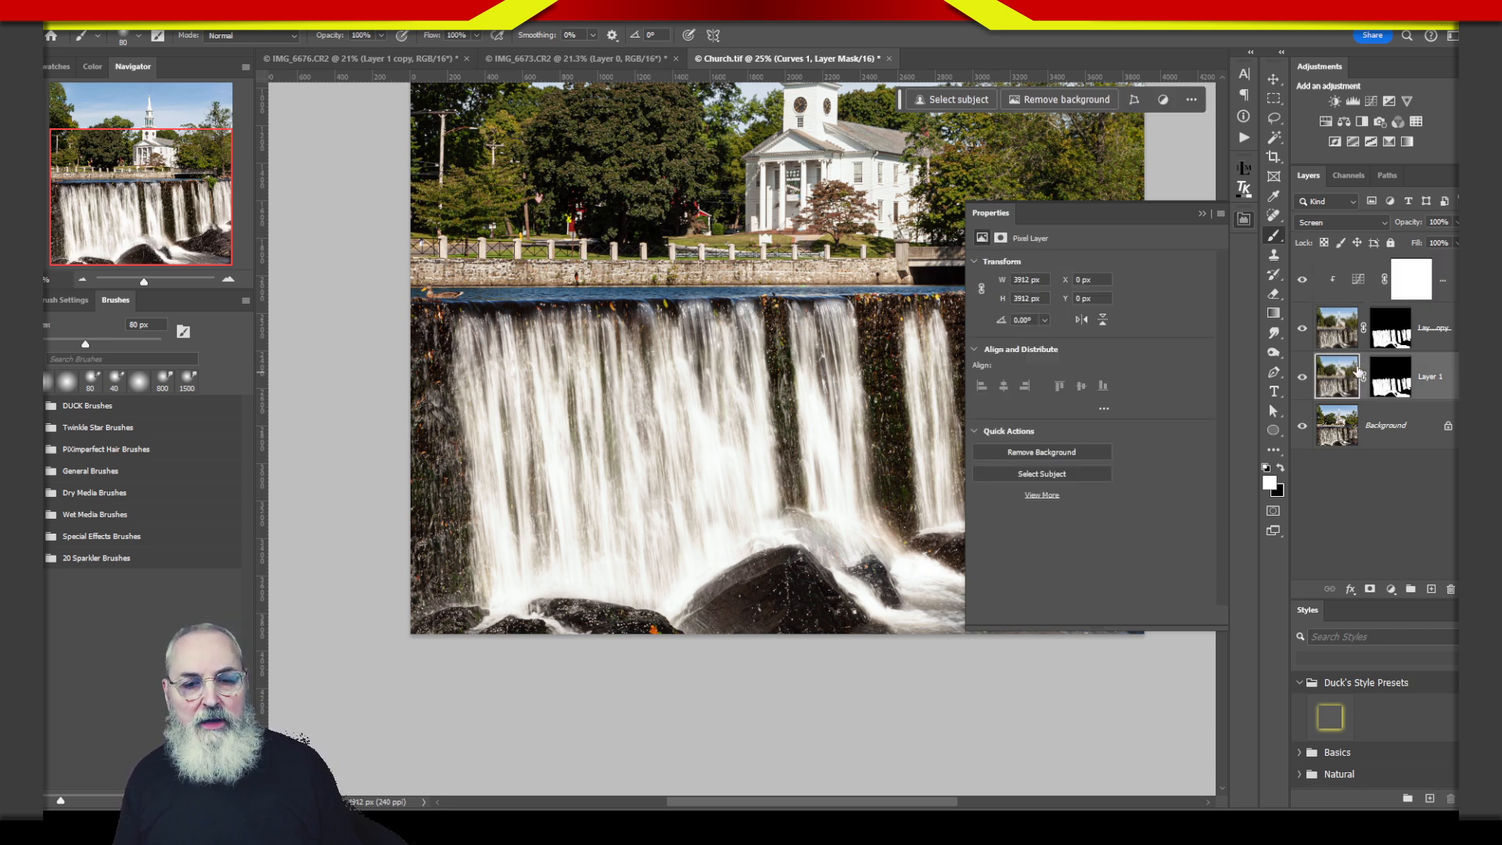
click(1370, 100)
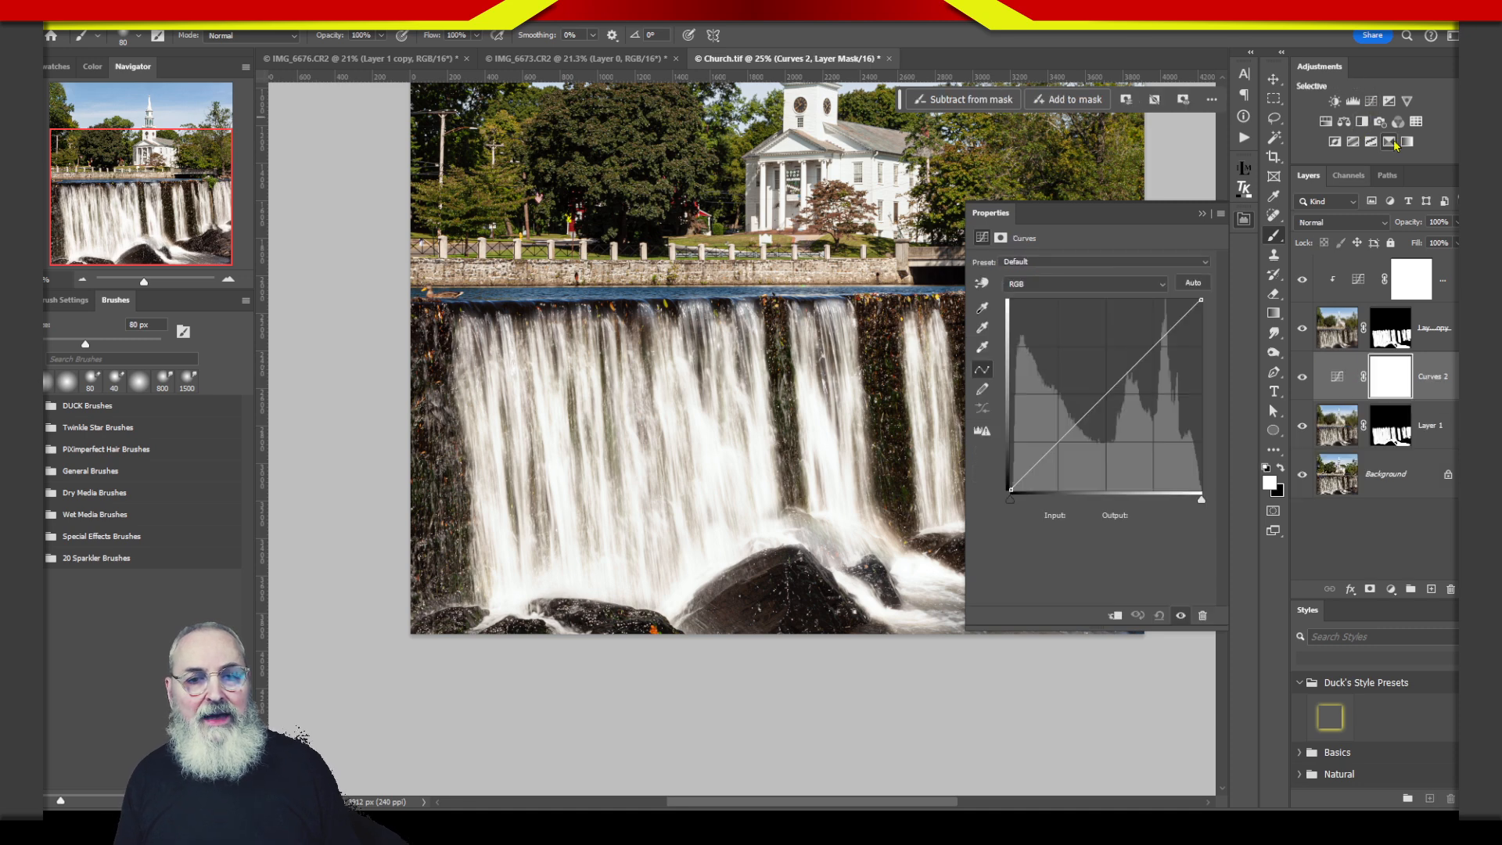
click(1114, 615)
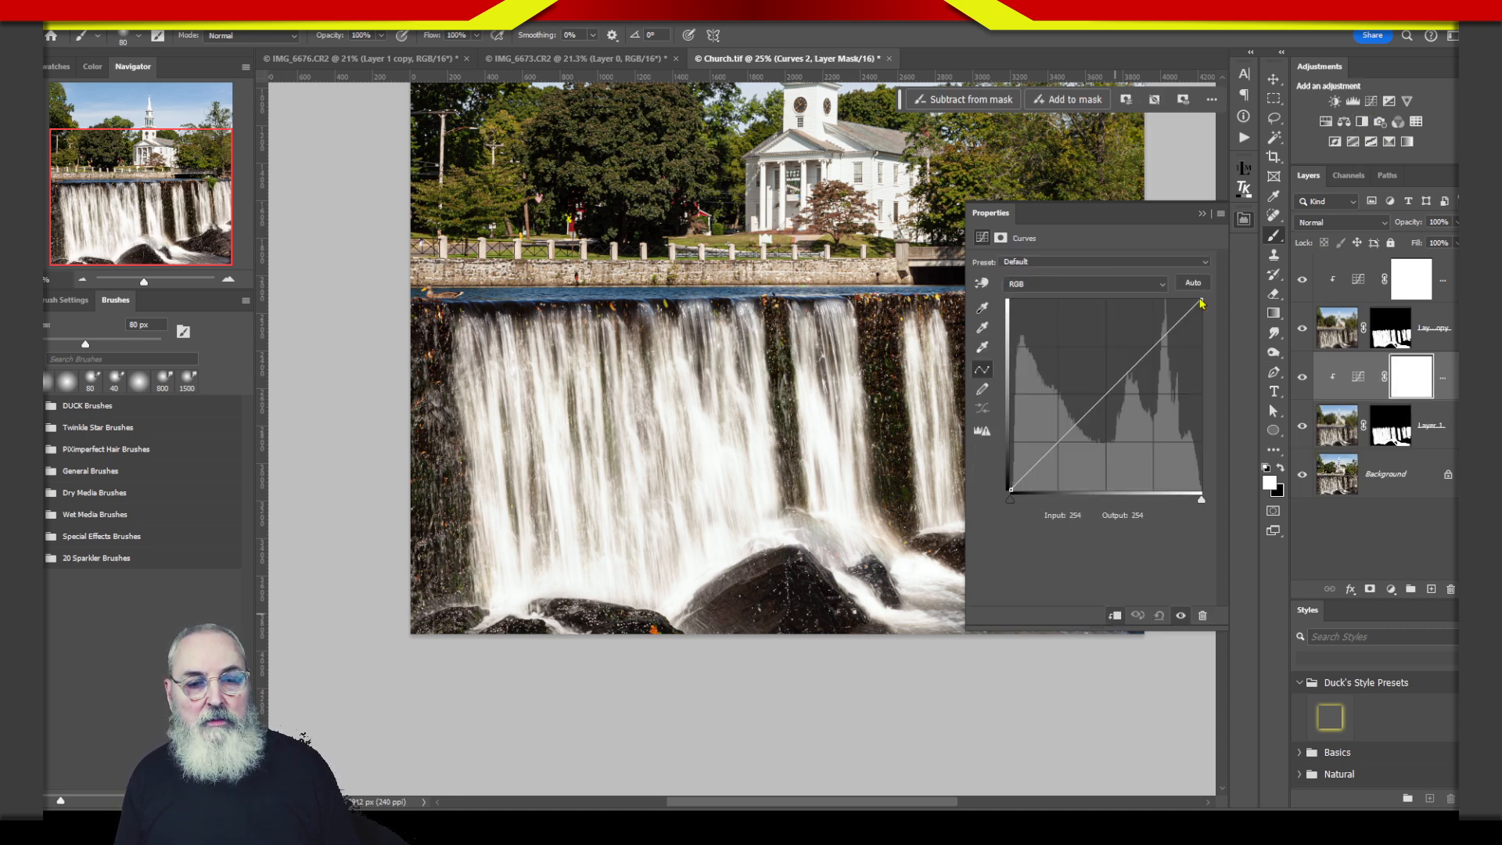
drag(1201, 301, 1201, 320)
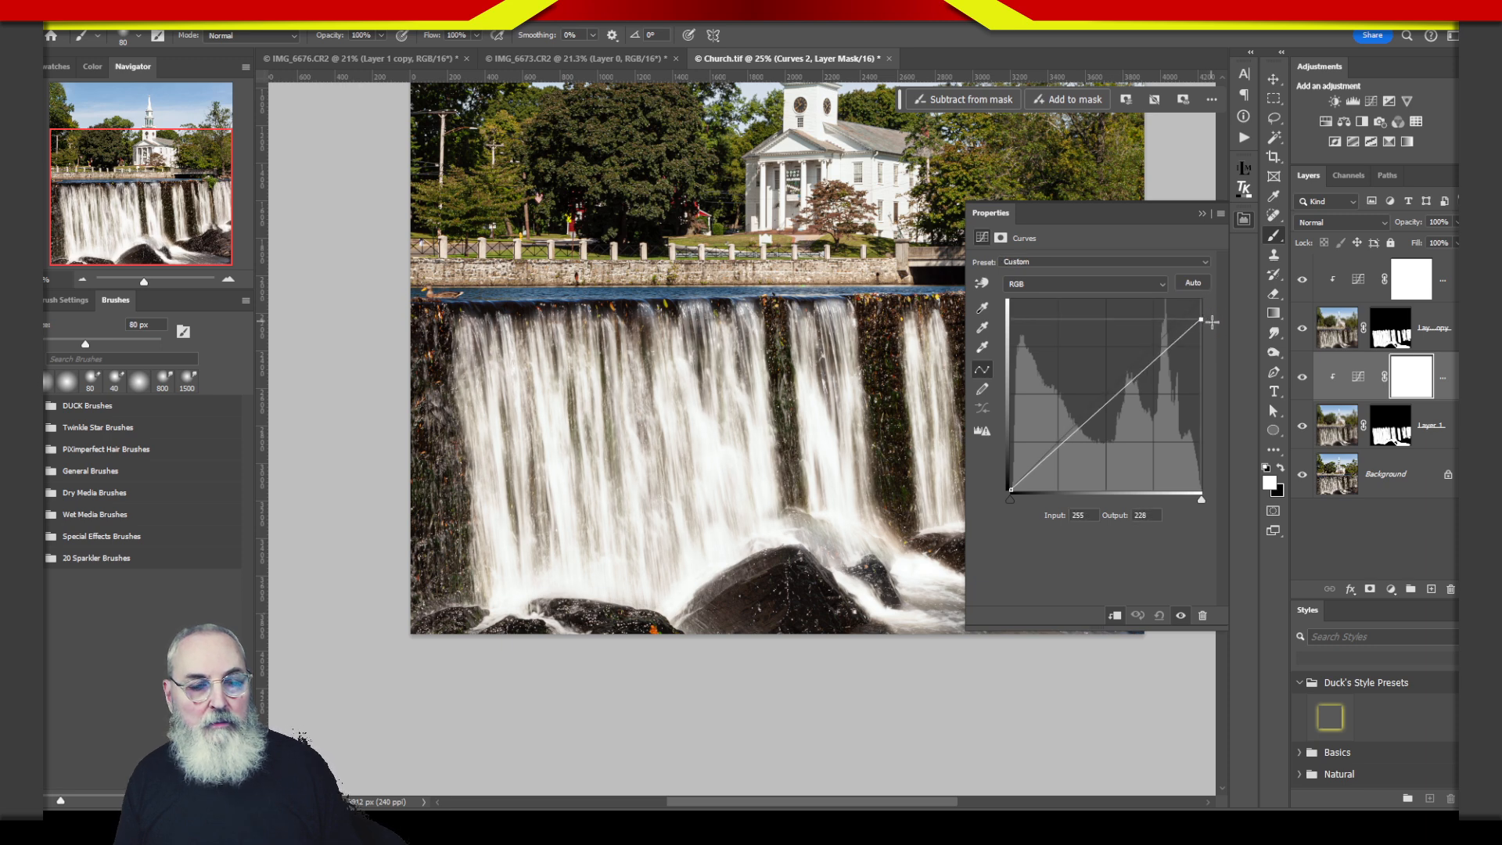
click(1119, 410)
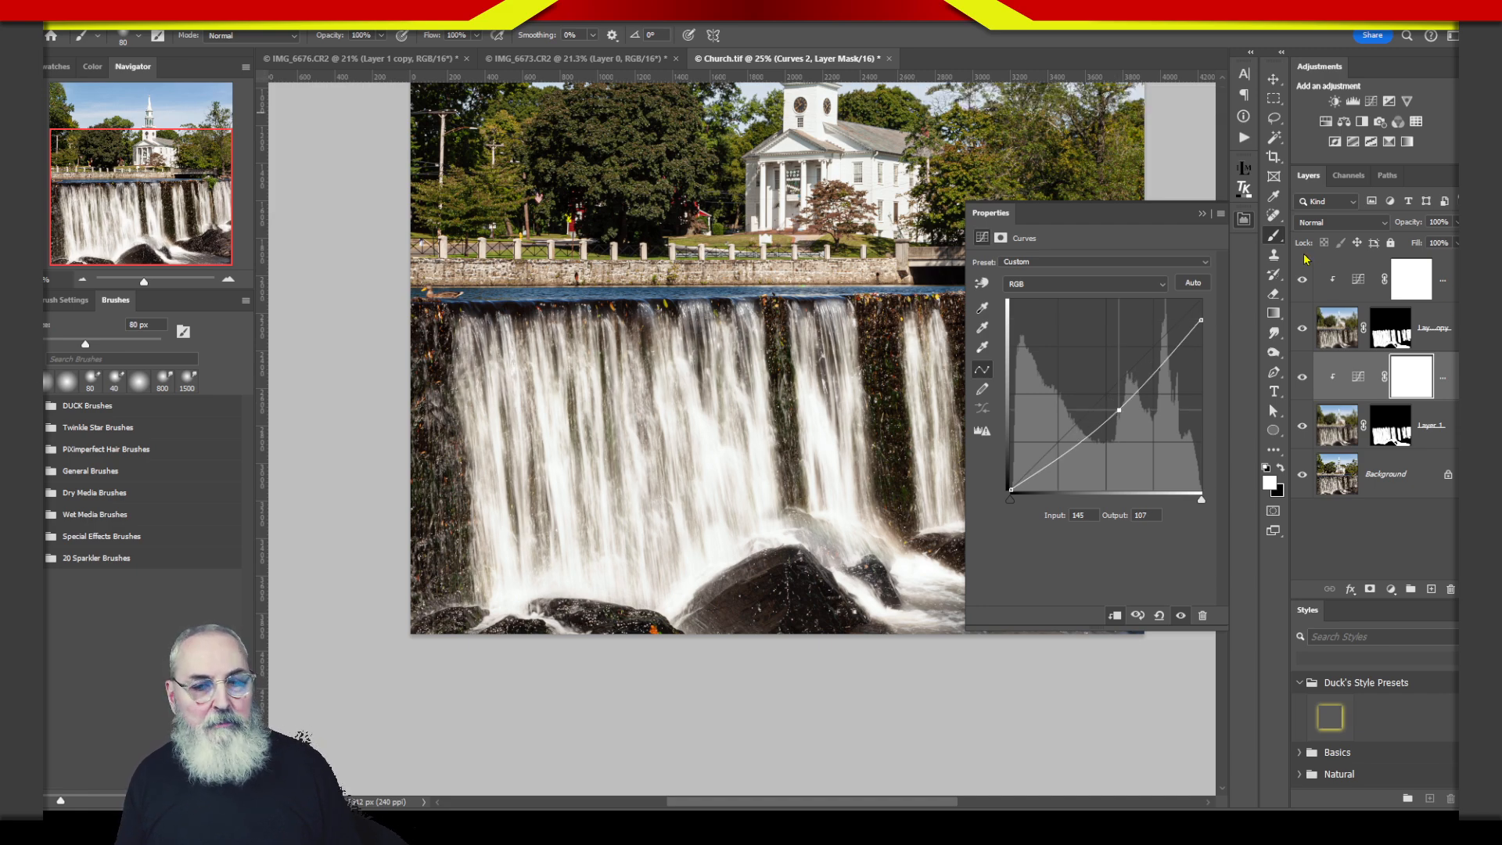
click(1244, 220)
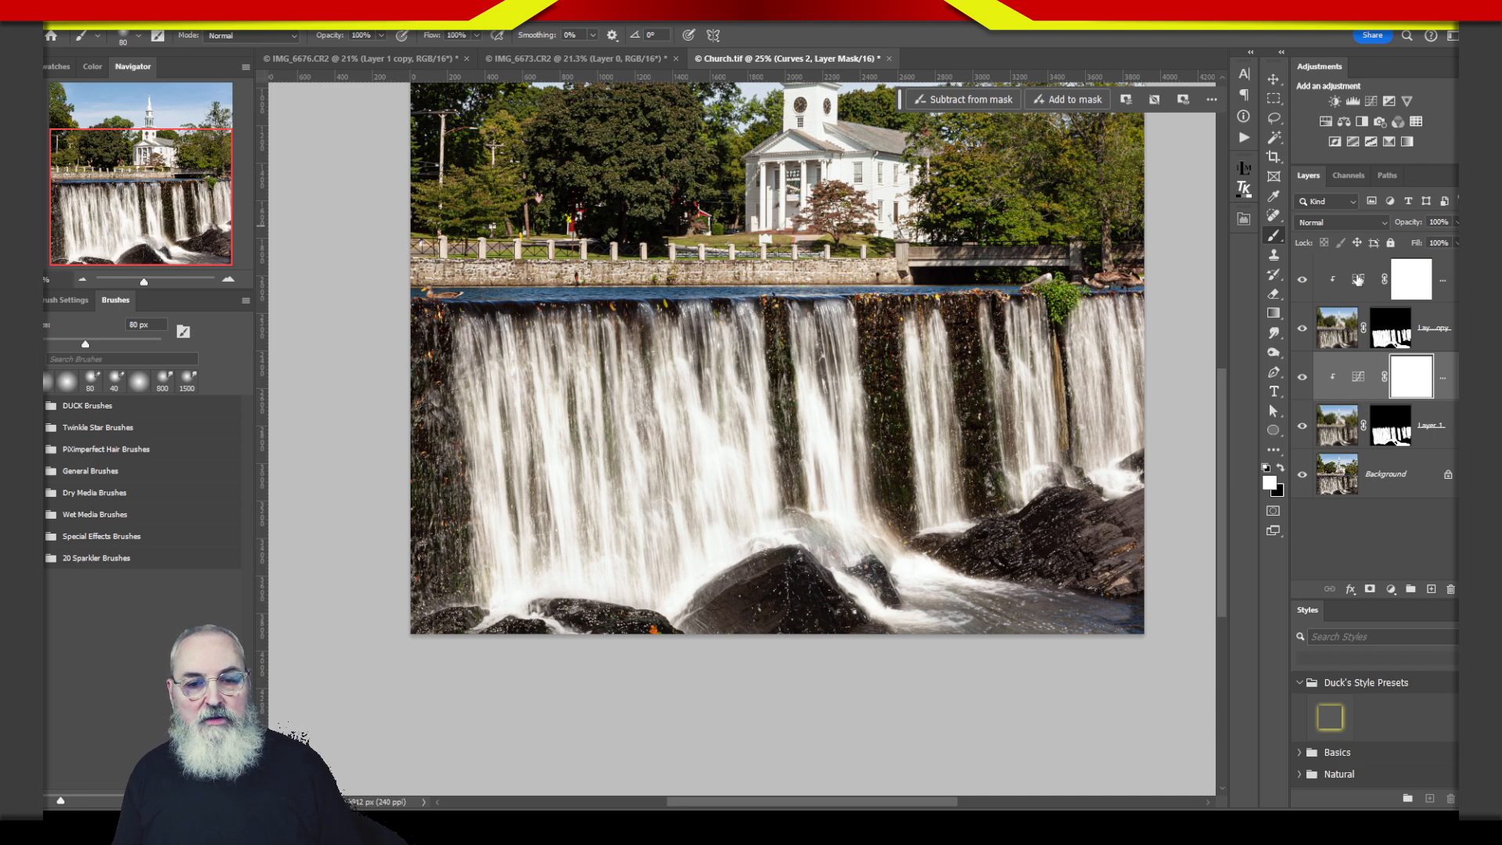
- Group both blurred water layers together with their clipped Curves adjustments, leaving the Background outside the group
click(1336, 281)
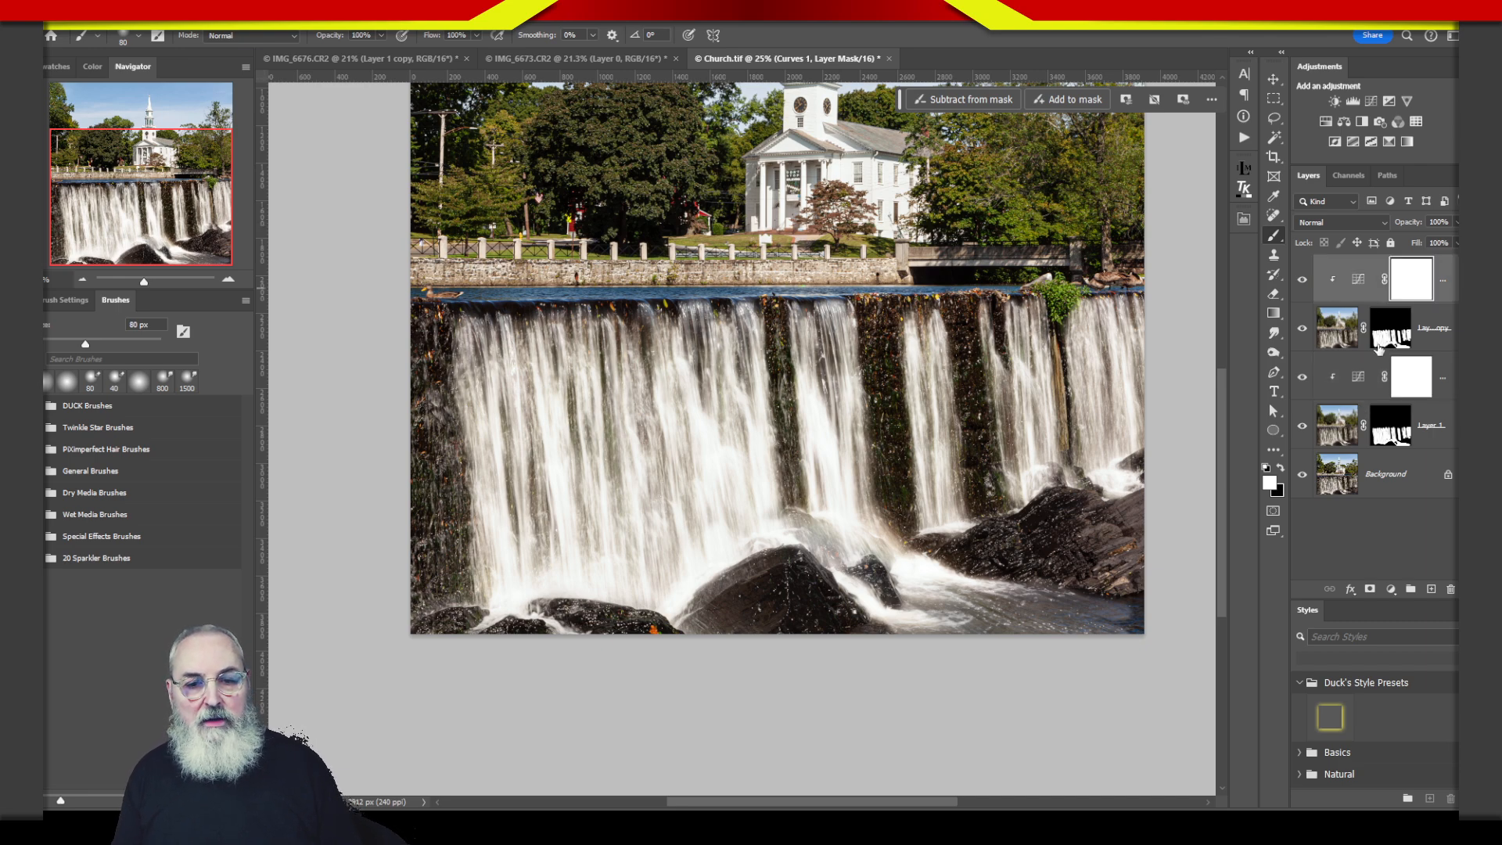
click(1340, 438)
key(ctrl+g)
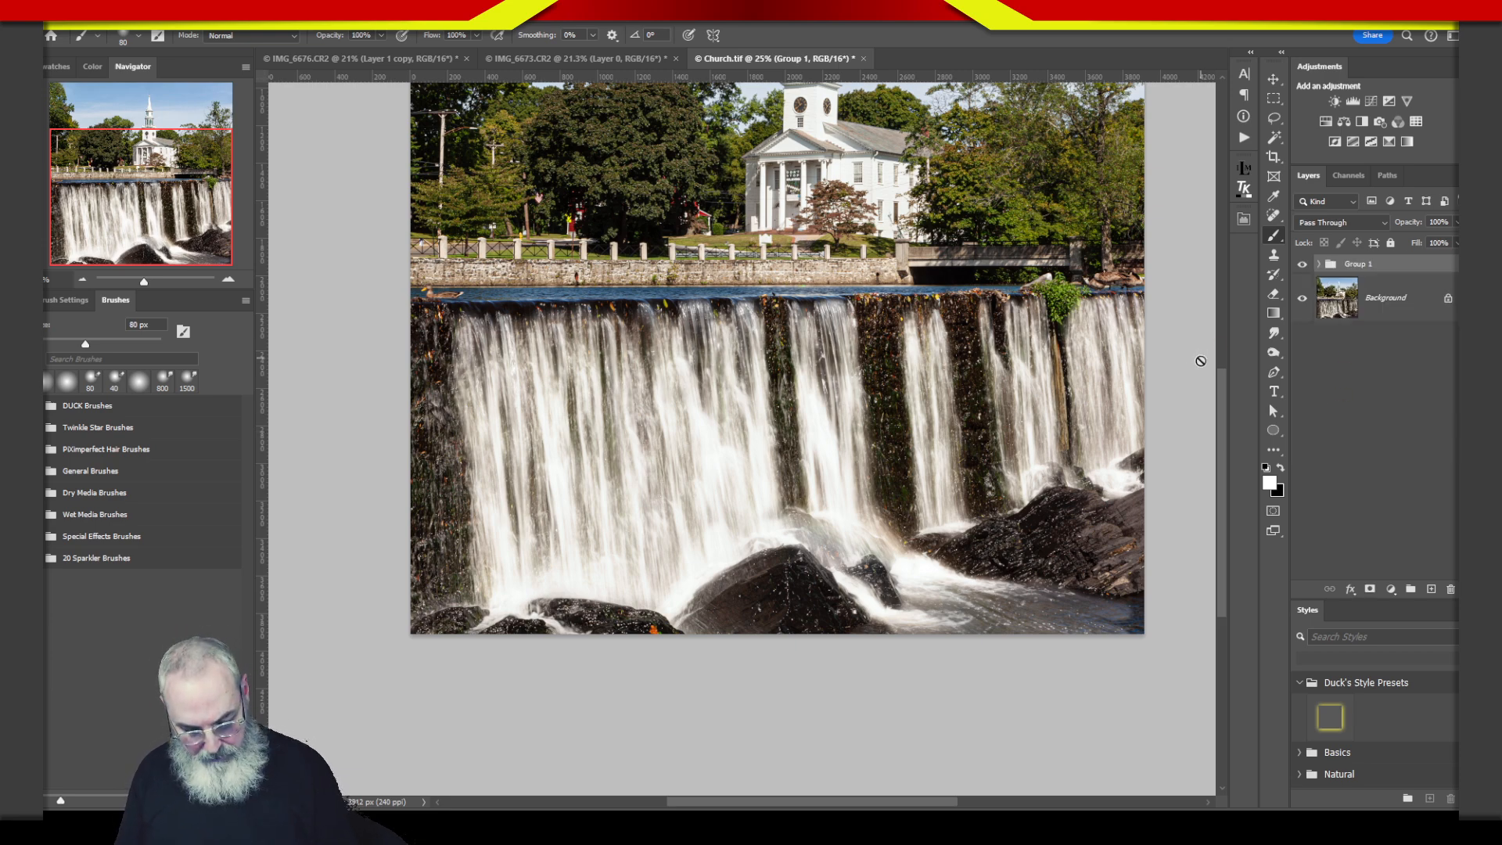
- Fit the whole Church photo in view and compare it with and without the group of water layers
key(ctrl+0)
click(1302, 265)
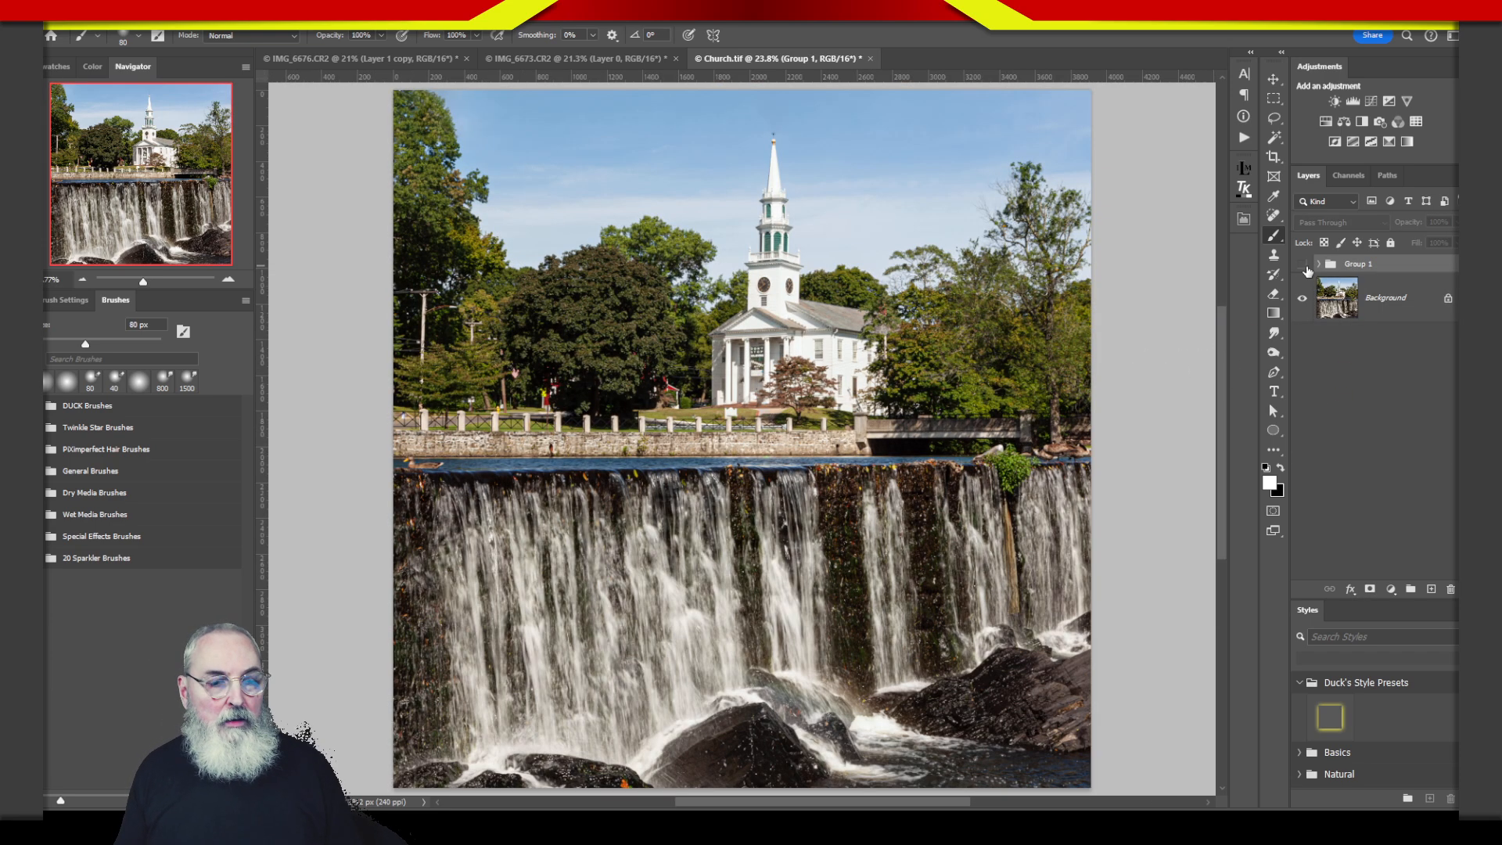
click(1303, 266)
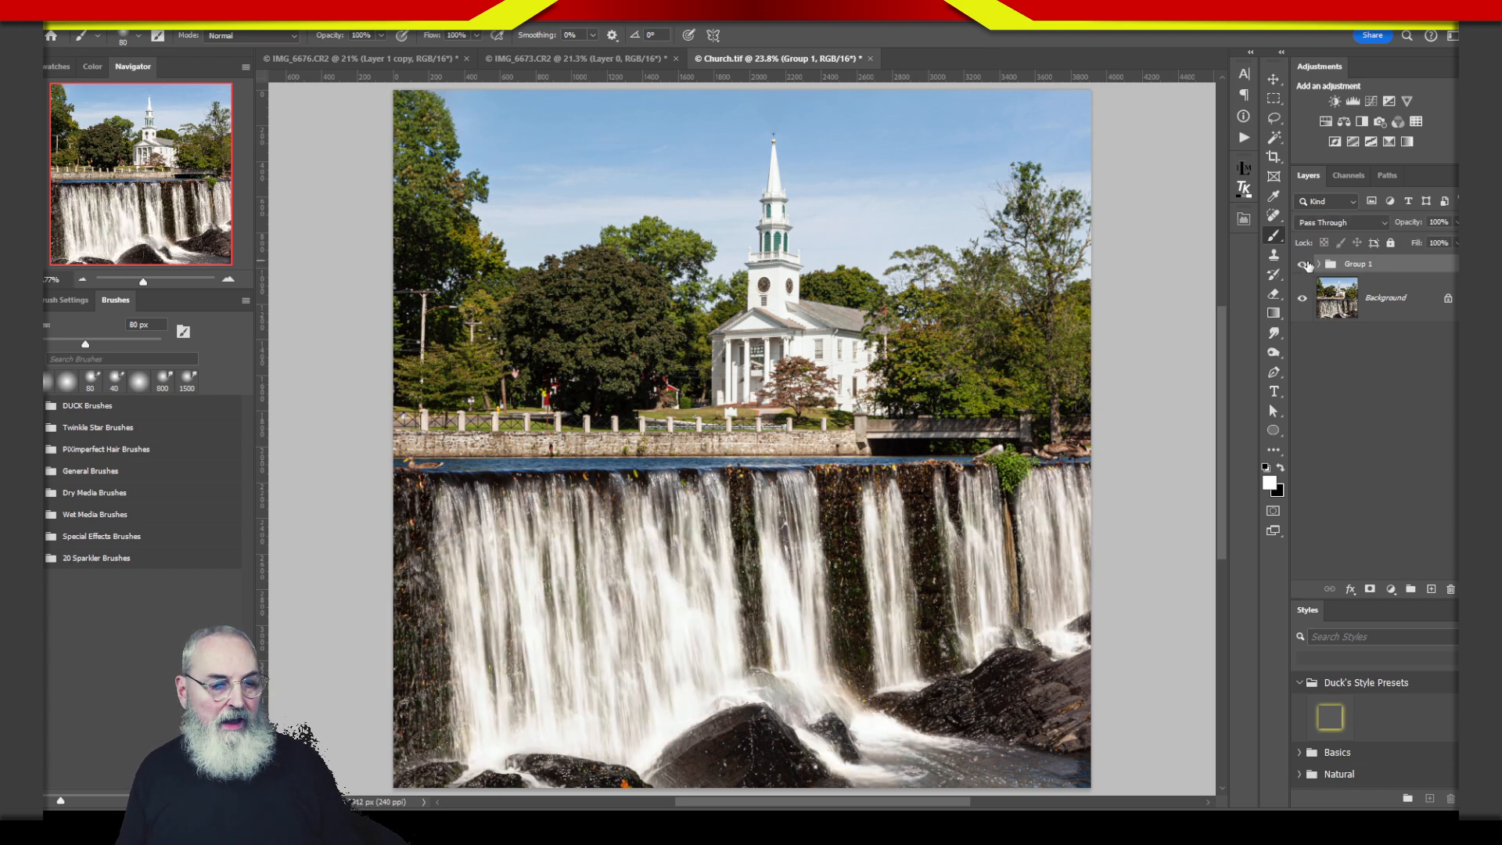
click(1303, 265)
click(1303, 265)
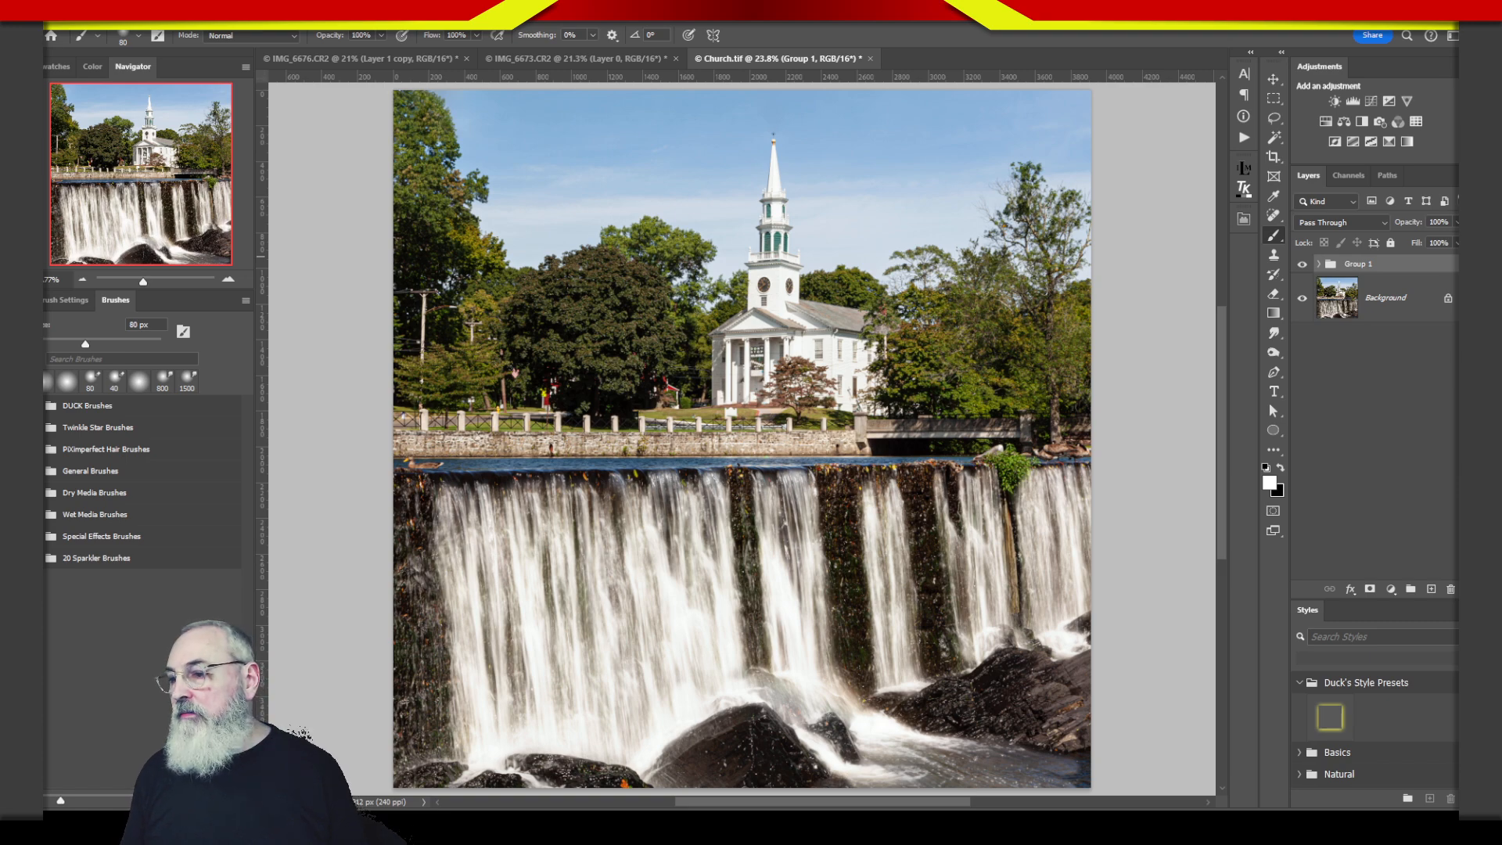
- Switch to Lightroom Classic and open IMG_6675.cr2, the photographer in front of autumn trees, in the Develop module
key(alt+Tab)
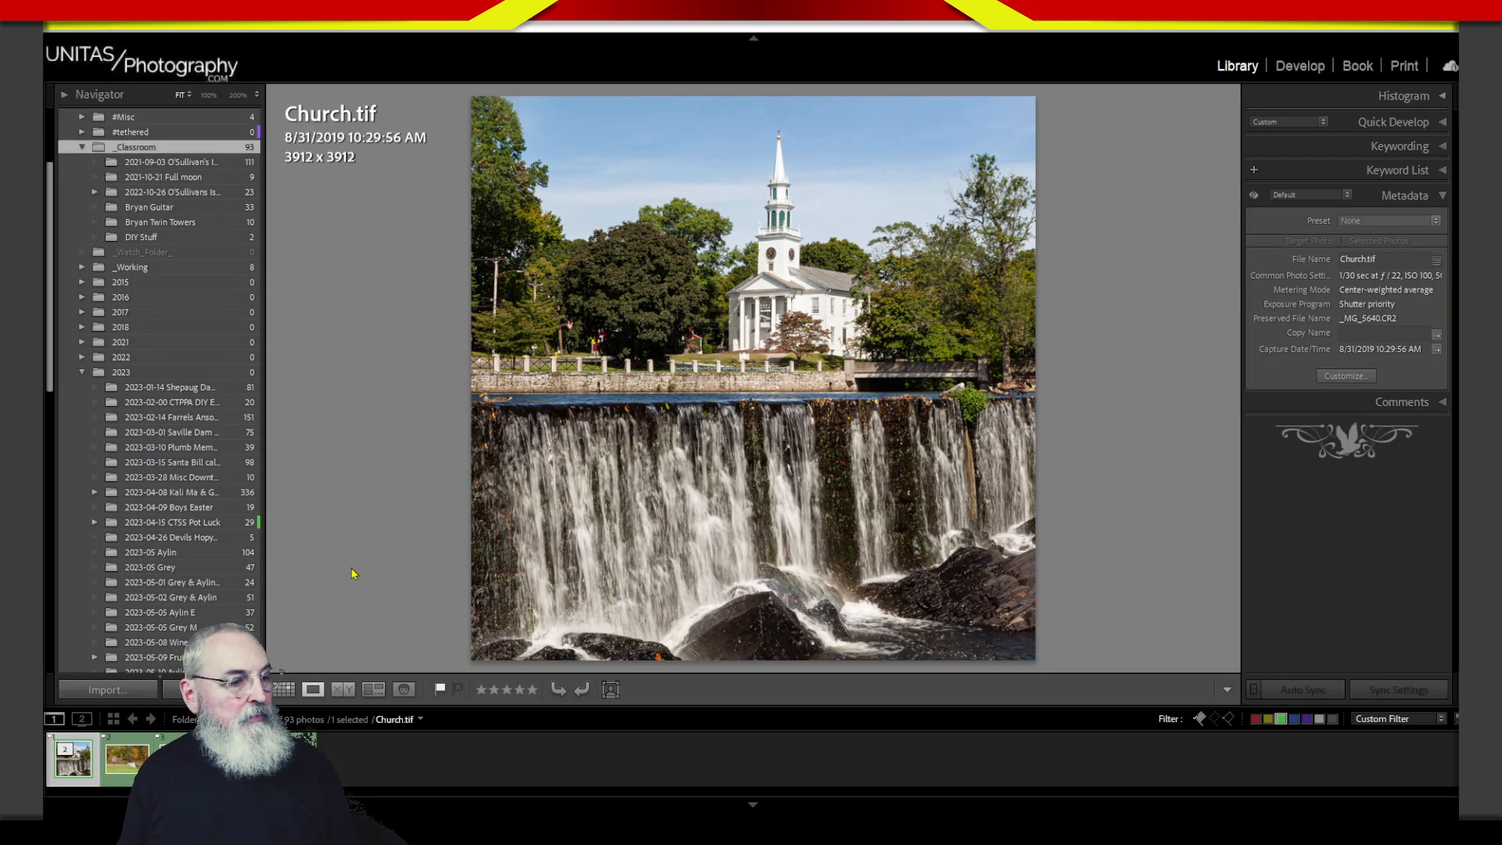
key(g)
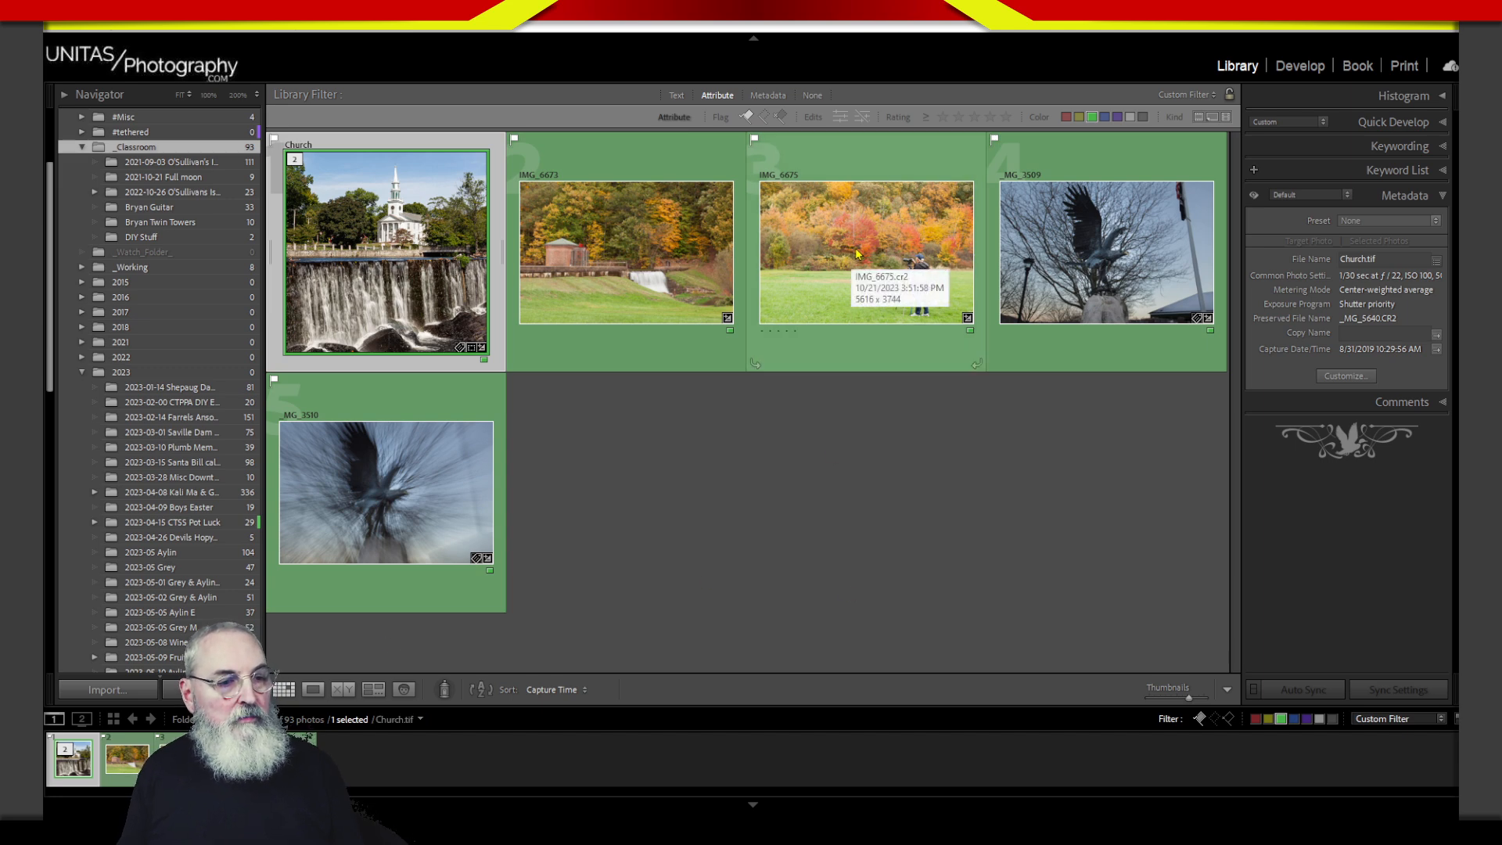
click(888, 342)
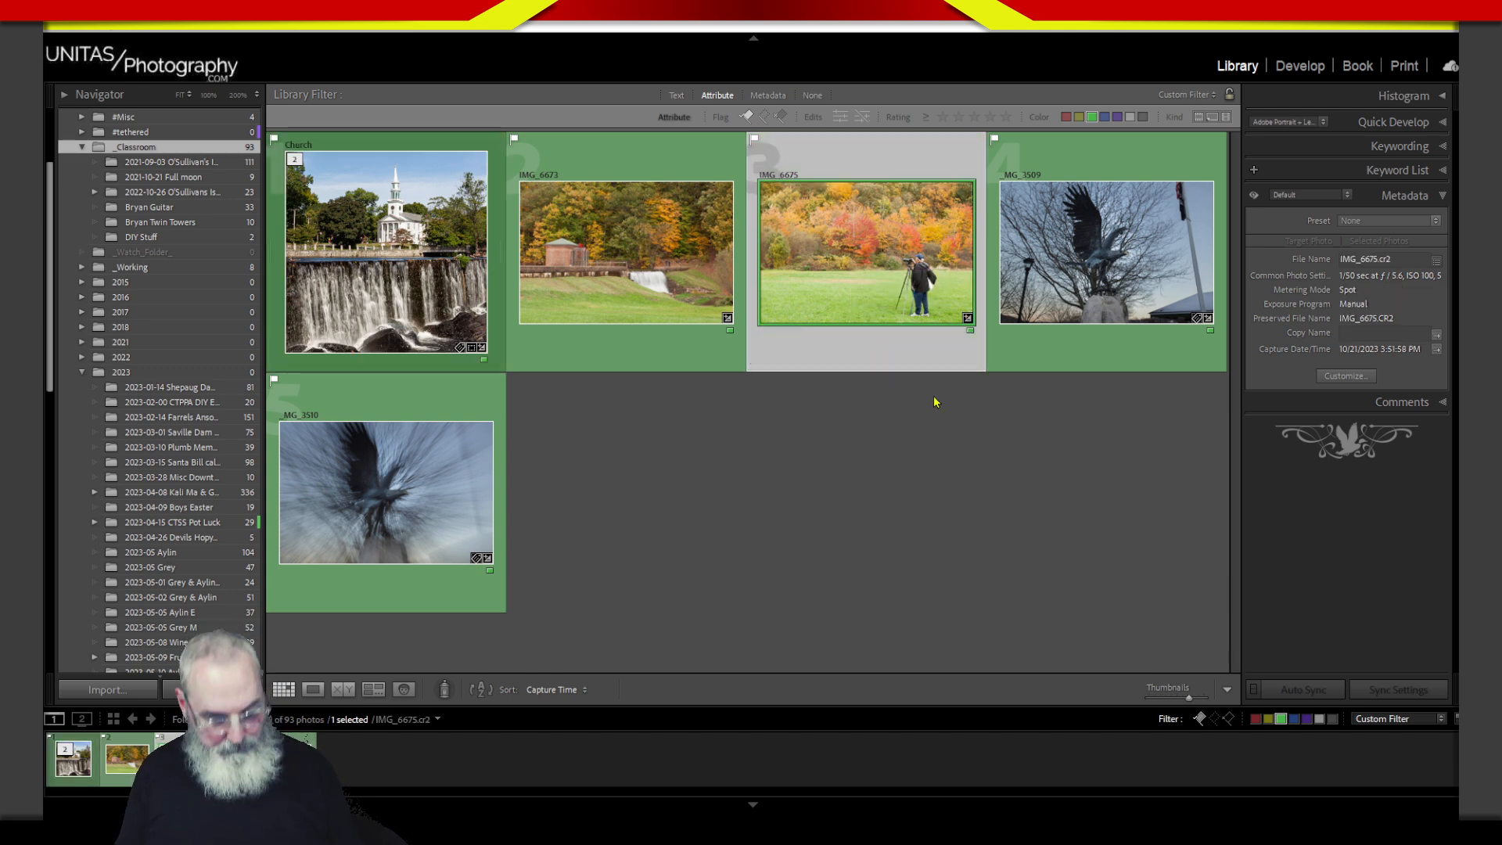
key(d)
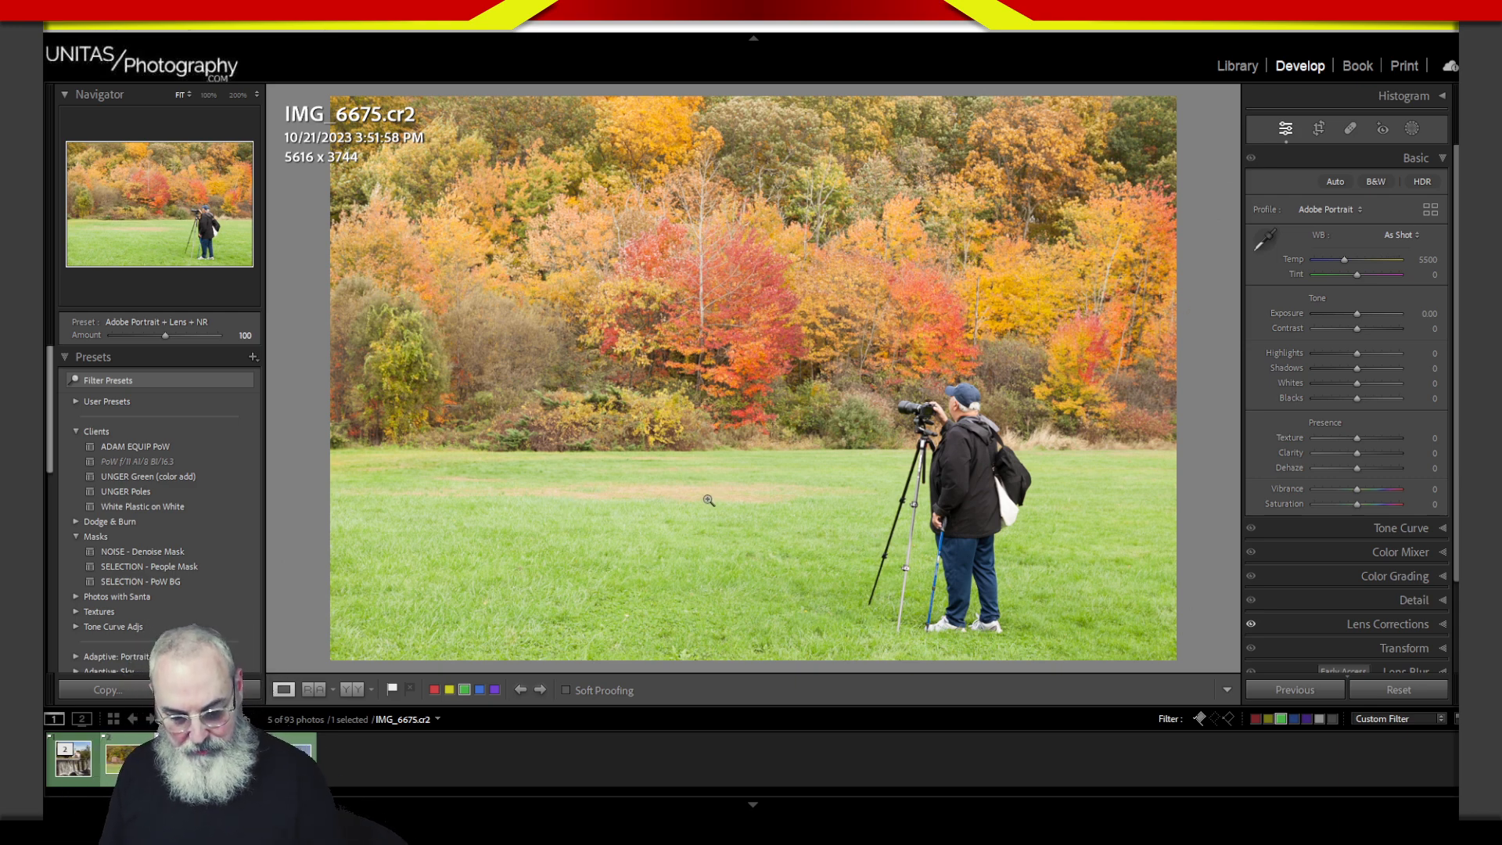
mouse_move(294, 443)
mouse_down()
mouse_move(273, 447)
mouse_move(372, 454)
mouse_up()
mouse_move(1216, 454)
mouse_down()
mouse_move(1131, 452)
mouse_move(1217, 450)
mouse_move(1163, 460)
mouse_up()
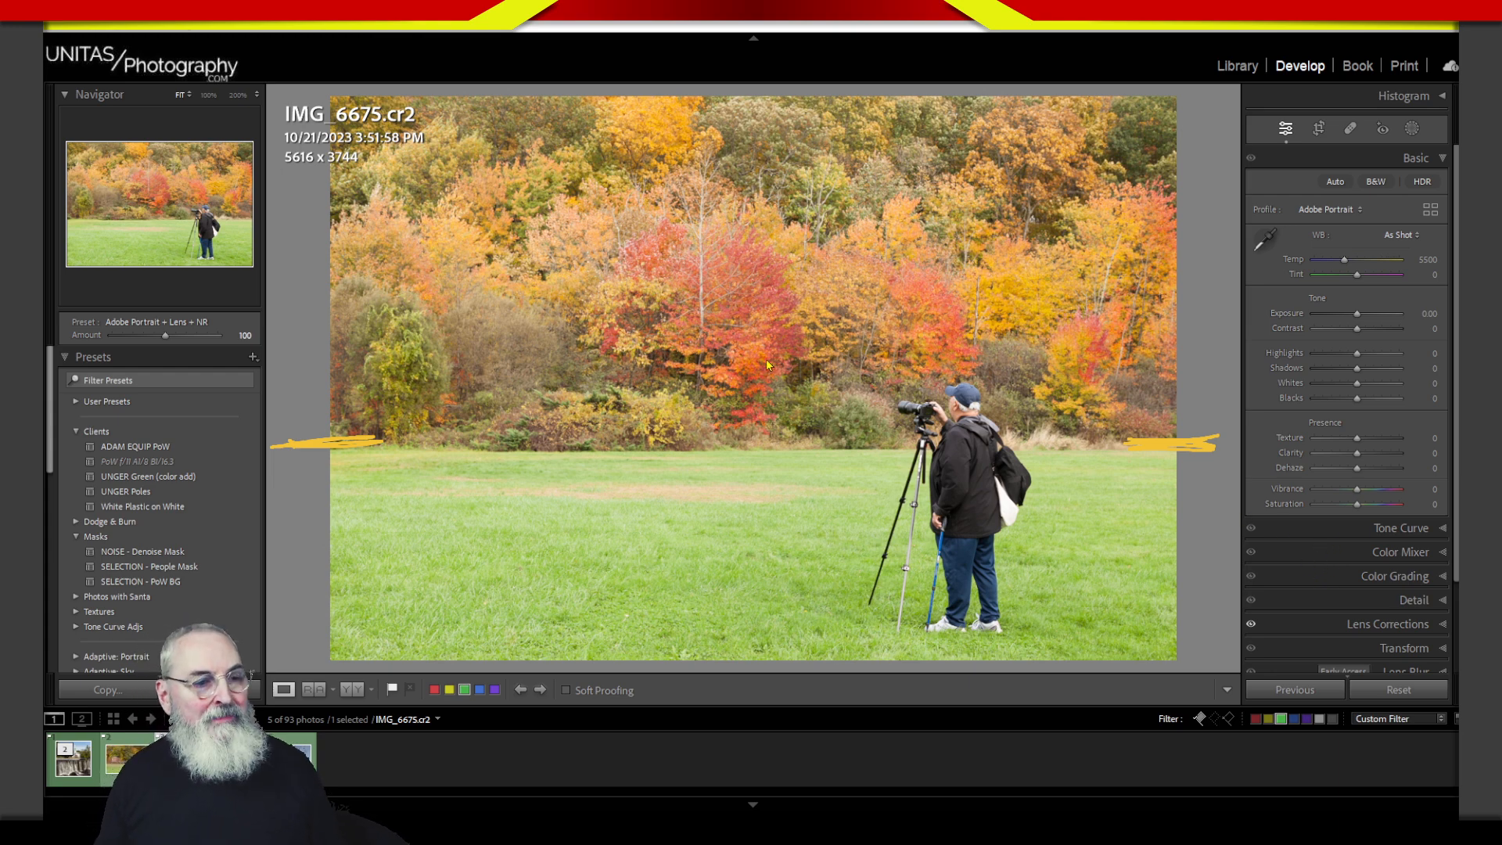
mouse_move(782, 448)
mouse_down()
mouse_move(849, 446)
mouse_move(662, 462)
mouse_move(800, 451)
mouse_up()
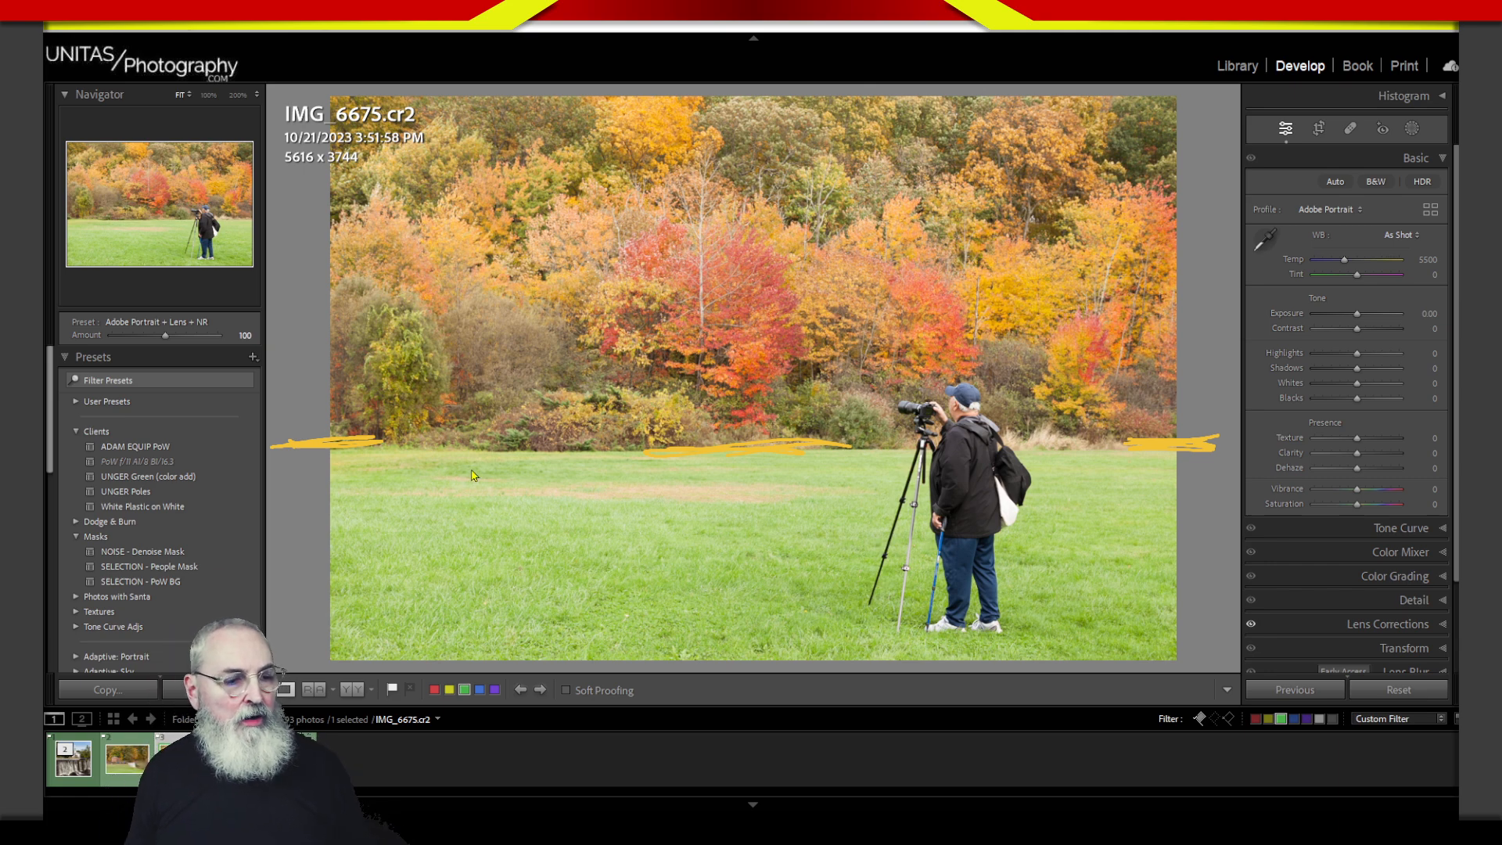
mouse_move(650, 463)
mouse_down()
mouse_move(443, 446)
mouse_move(613, 485)
mouse_move(384, 448)
mouse_up()
mouse_move(830, 487)
mouse_down()
mouse_move(643, 509)
mouse_move(657, 494)
mouse_up()
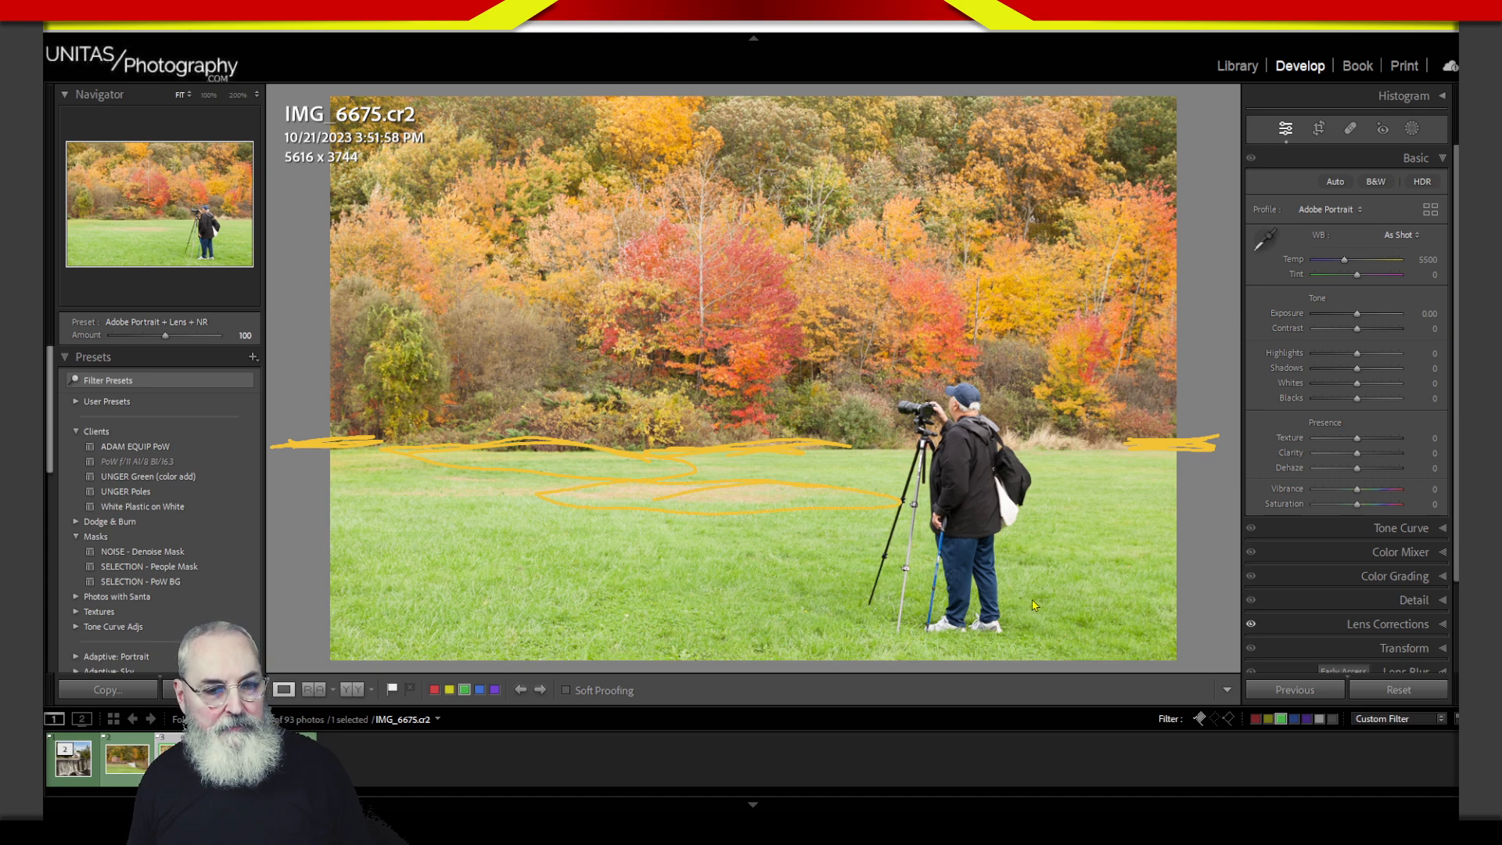
mouse_move(497, 580)
mouse_down()
mouse_move(897, 577)
mouse_move(882, 564)
mouse_move(918, 561)
mouse_move(813, 607)
mouse_move(479, 564)
mouse_move(453, 608)
mouse_move(561, 625)
mouse_up()
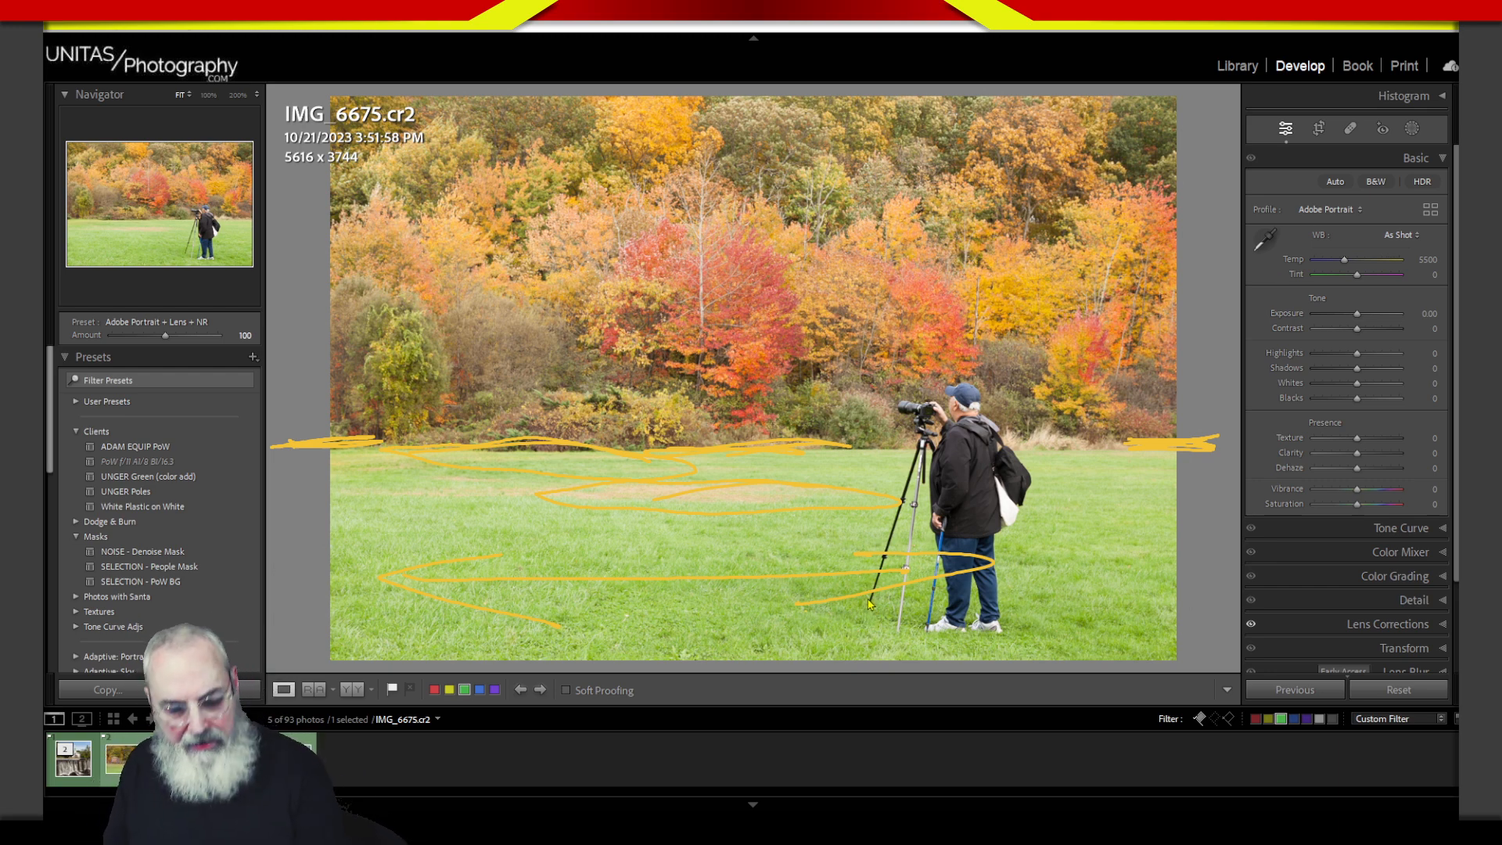
key(Escape)
mouse_move(612, 460)
mouse_down()
mouse_move(800, 467)
mouse_move(479, 469)
mouse_move(821, 452)
mouse_move(289, 446)
mouse_up()
drag(1193, 452, 1134, 435)
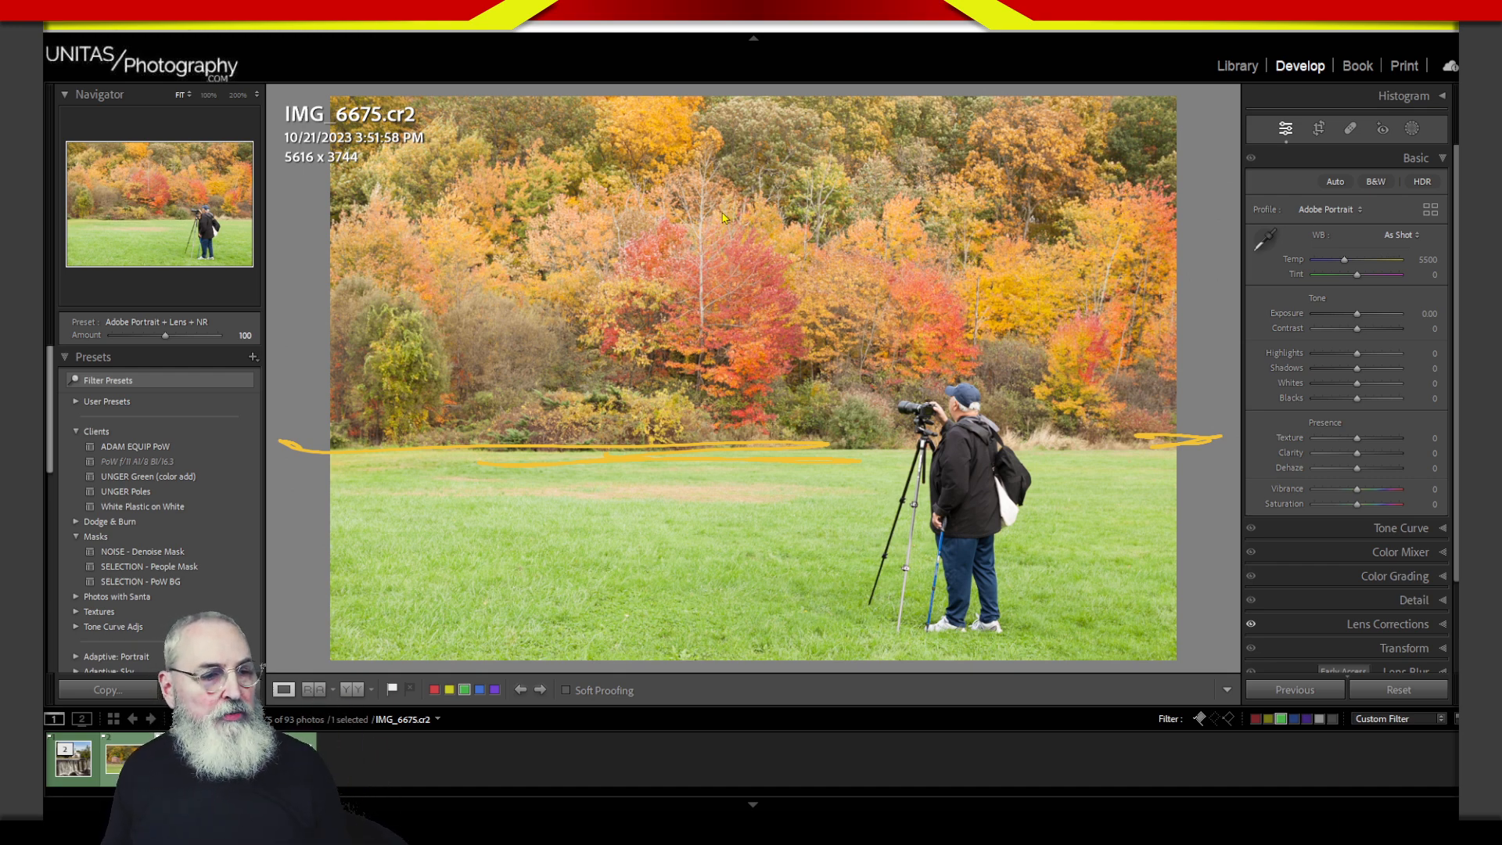
drag(703, 229, 702, 327)
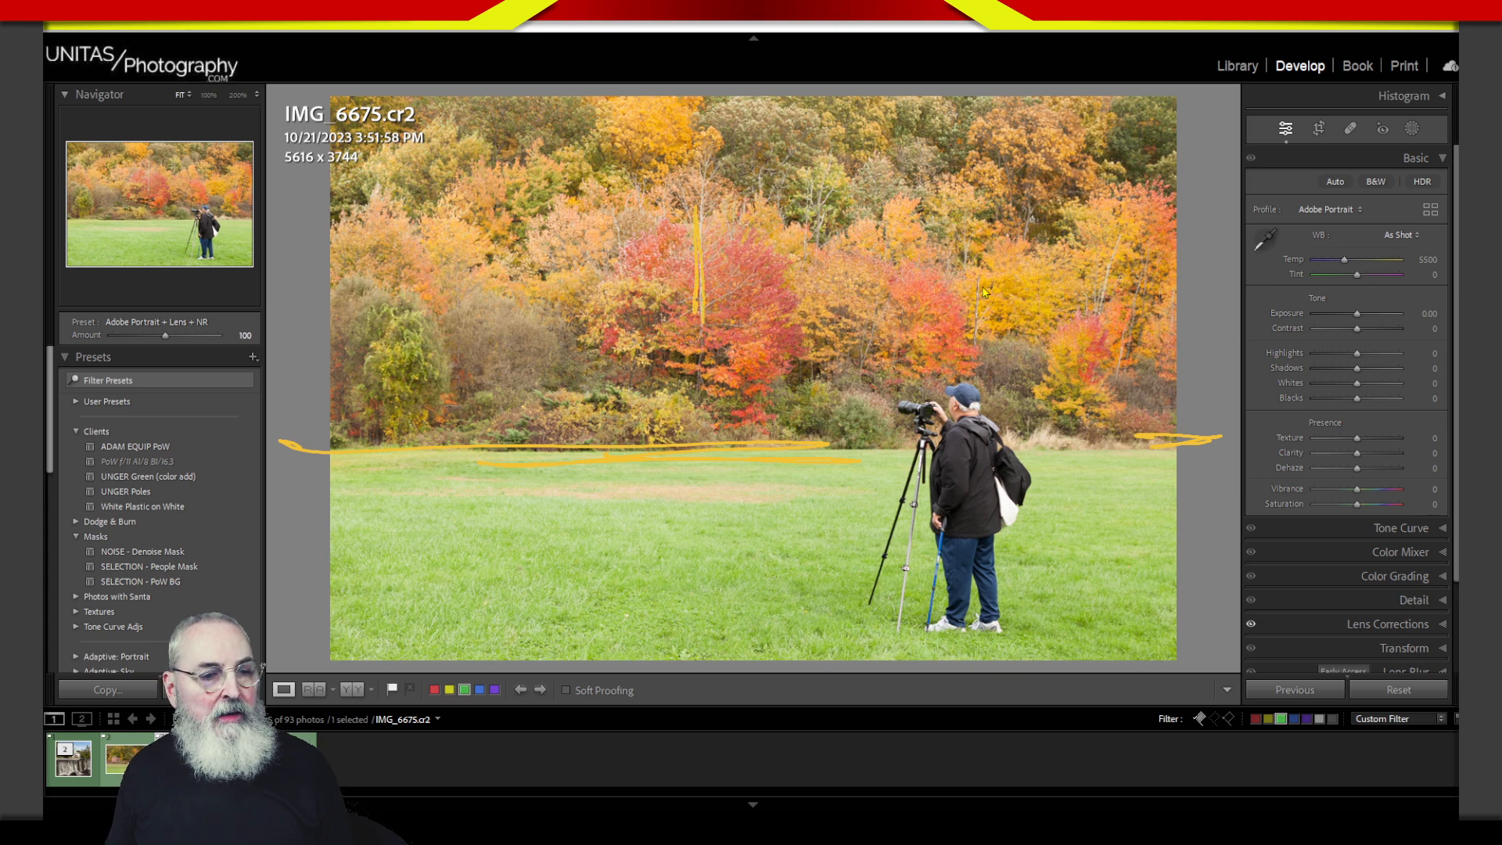
mouse_move(1114, 258)
mouse_down()
mouse_move(1101, 309)
mouse_move(1107, 367)
mouse_up()
drag(1031, 184, 1026, 266)
drag(973, 208, 959, 301)
drag(823, 183, 813, 268)
drag(781, 161, 777, 234)
drag(862, 300, 858, 377)
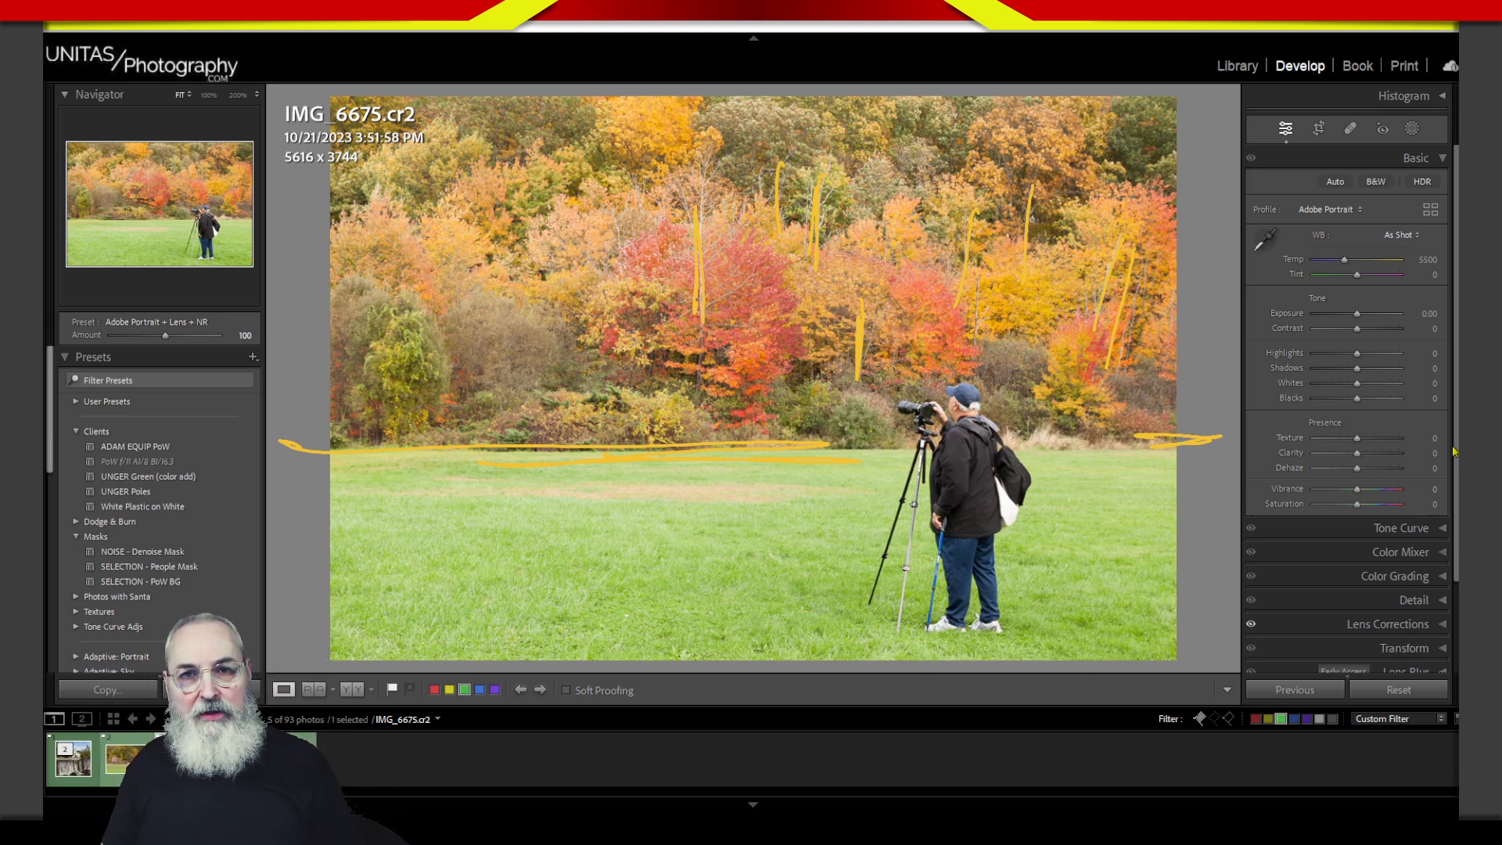
mouse_move(562, 374)
mouse_down()
mouse_move(564, 235)
mouse_move(533, 266)
mouse_move(601, 266)
mouse_up()
mouse_move(643, 554)
mouse_down()
mouse_move(749, 565)
mouse_move(532, 548)
mouse_move(470, 583)
mouse_up()
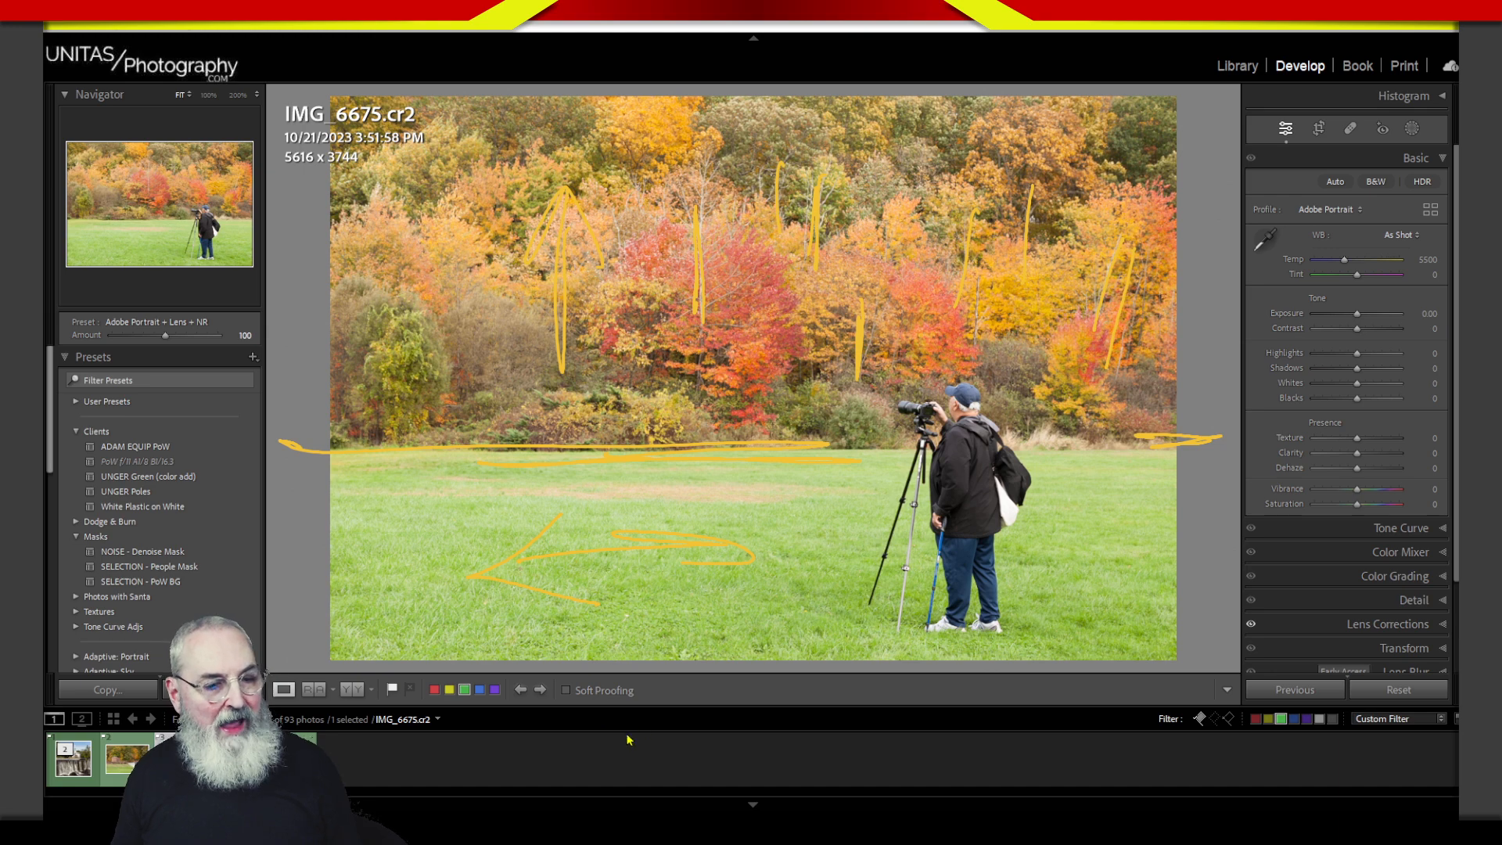
mouse_move(1031, 413)
mouse_down()
mouse_move(831, 557)
mouse_move(1093, 575)
mouse_move(1099, 438)
mouse_move(1082, 540)
mouse_move(836, 591)
mouse_move(794, 563)
mouse_up()
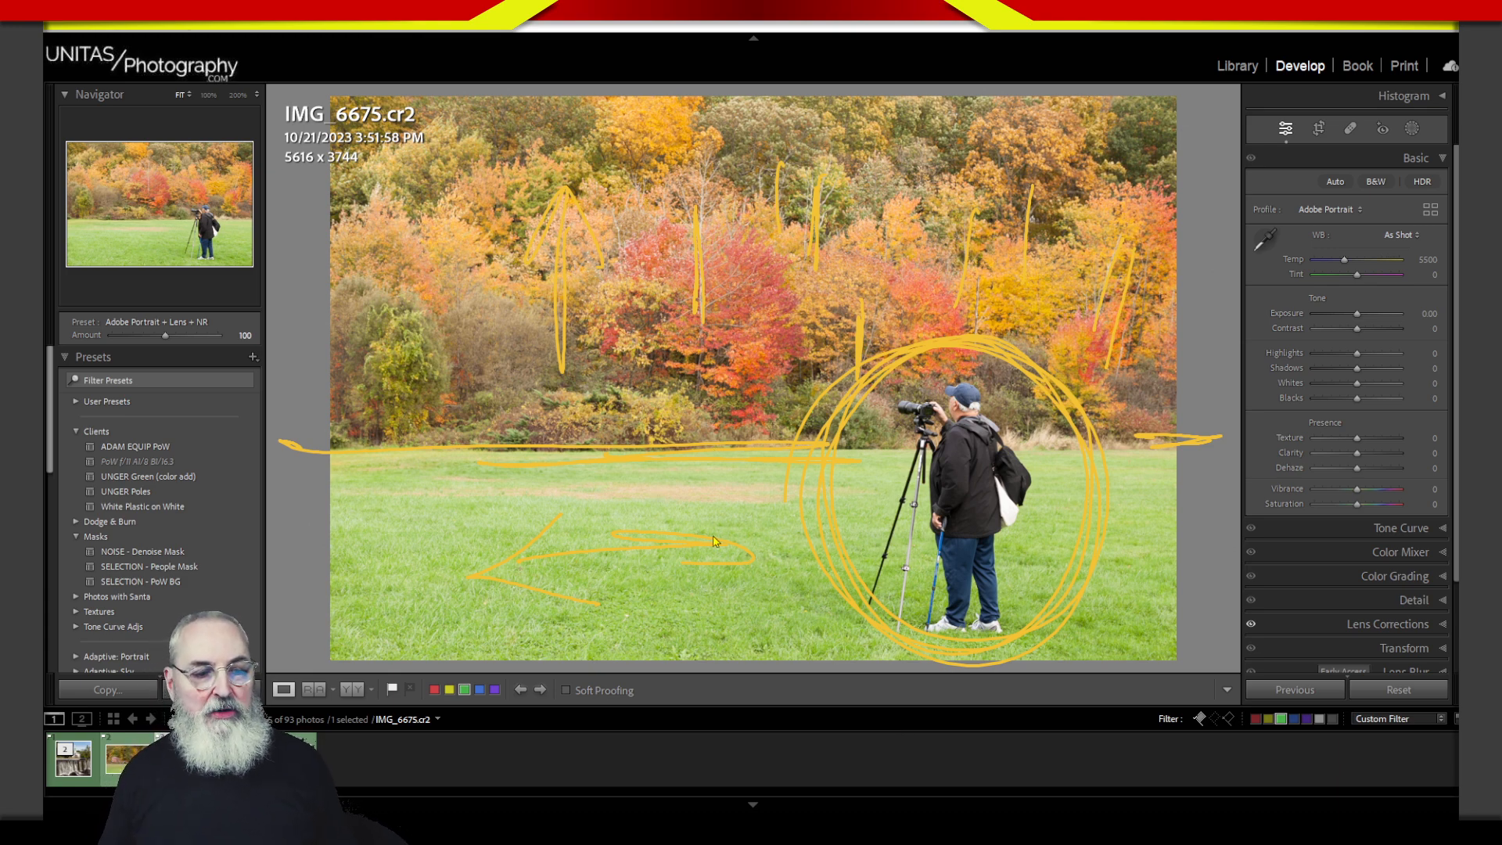
mouse_move(967, 494)
mouse_down()
mouse_move(967, 526)
mouse_move(1008, 537)
mouse_up()
mouse_move(648, 597)
mouse_down()
mouse_move(647, 652)
mouse_move(708, 640)
mouse_up()
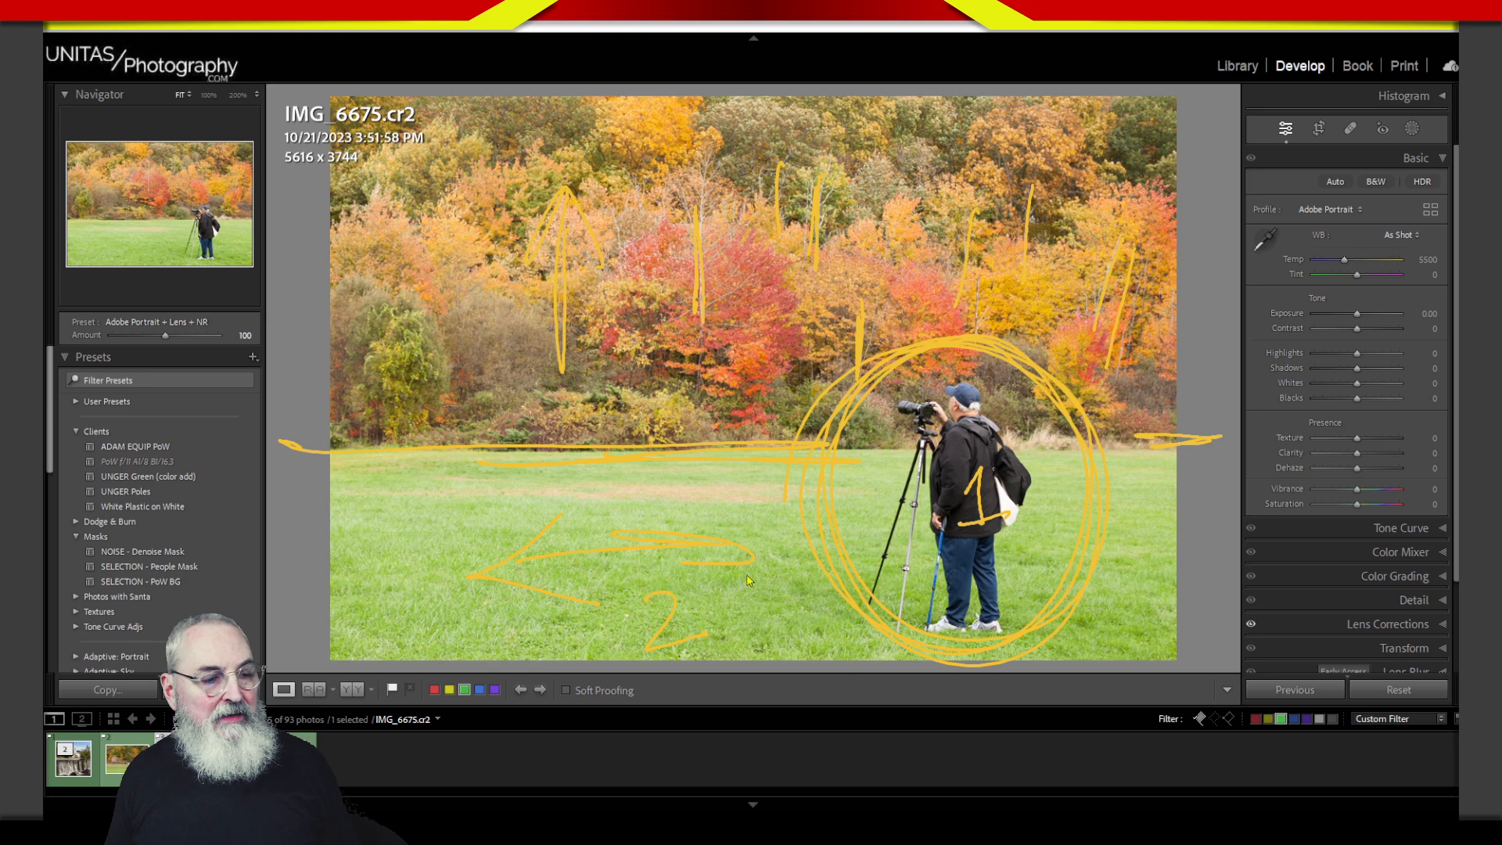
drag(300, 270, 297, 324)
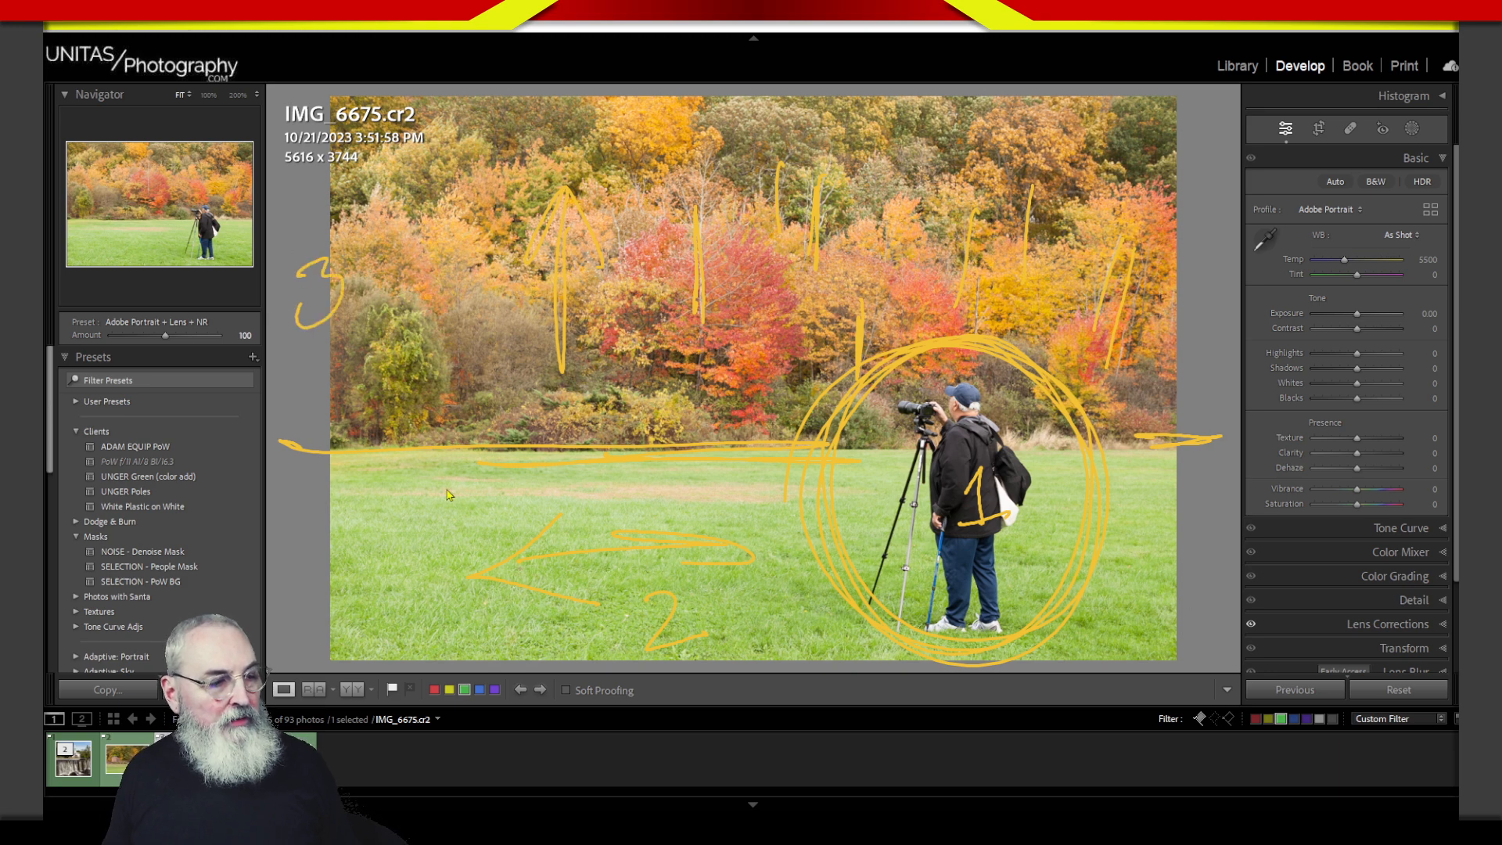
drag(312, 580, 336, 616)
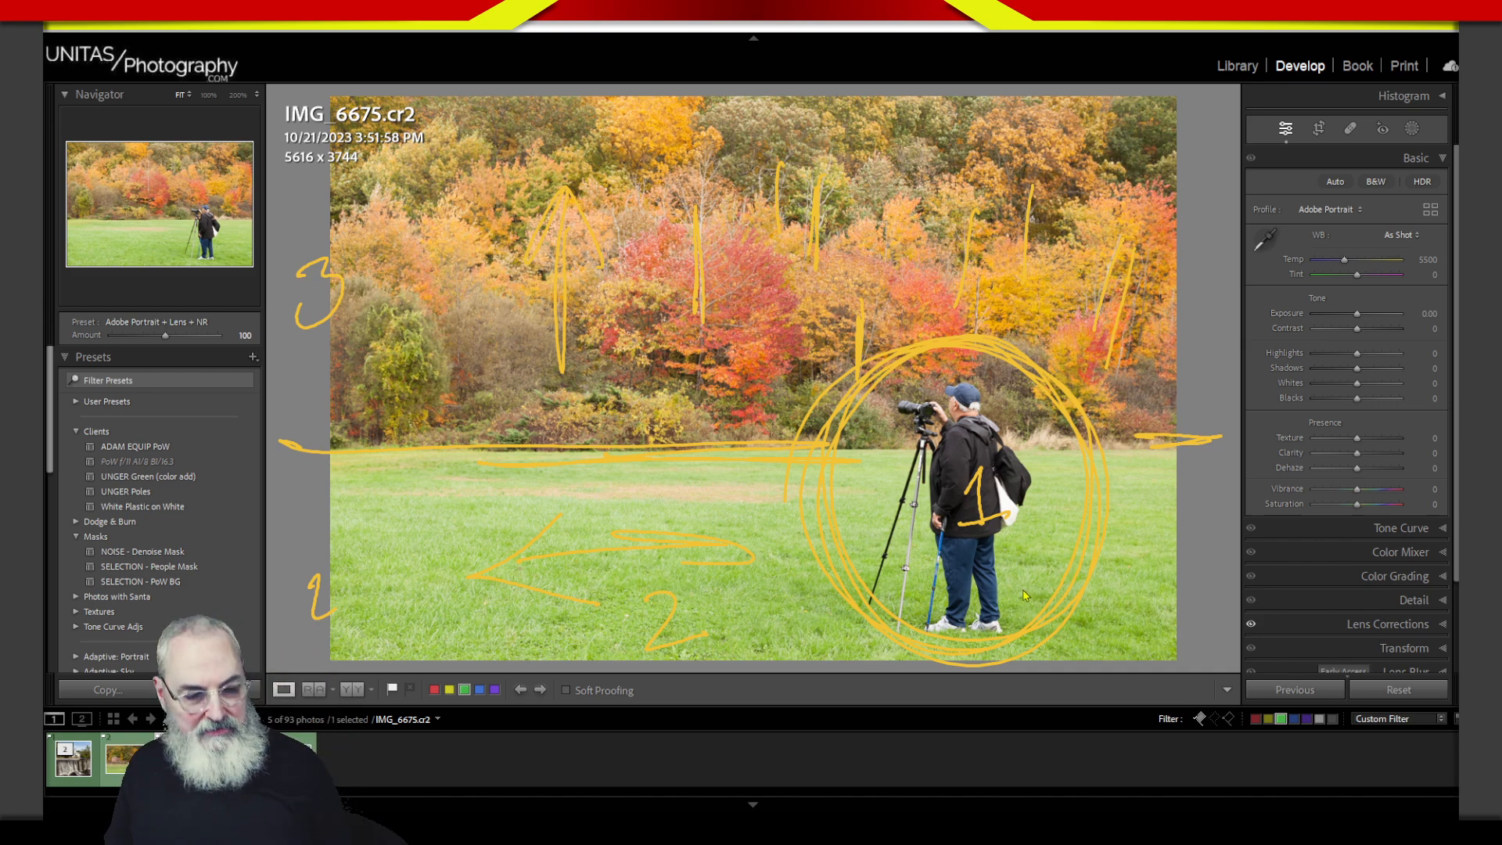
key(Escape)
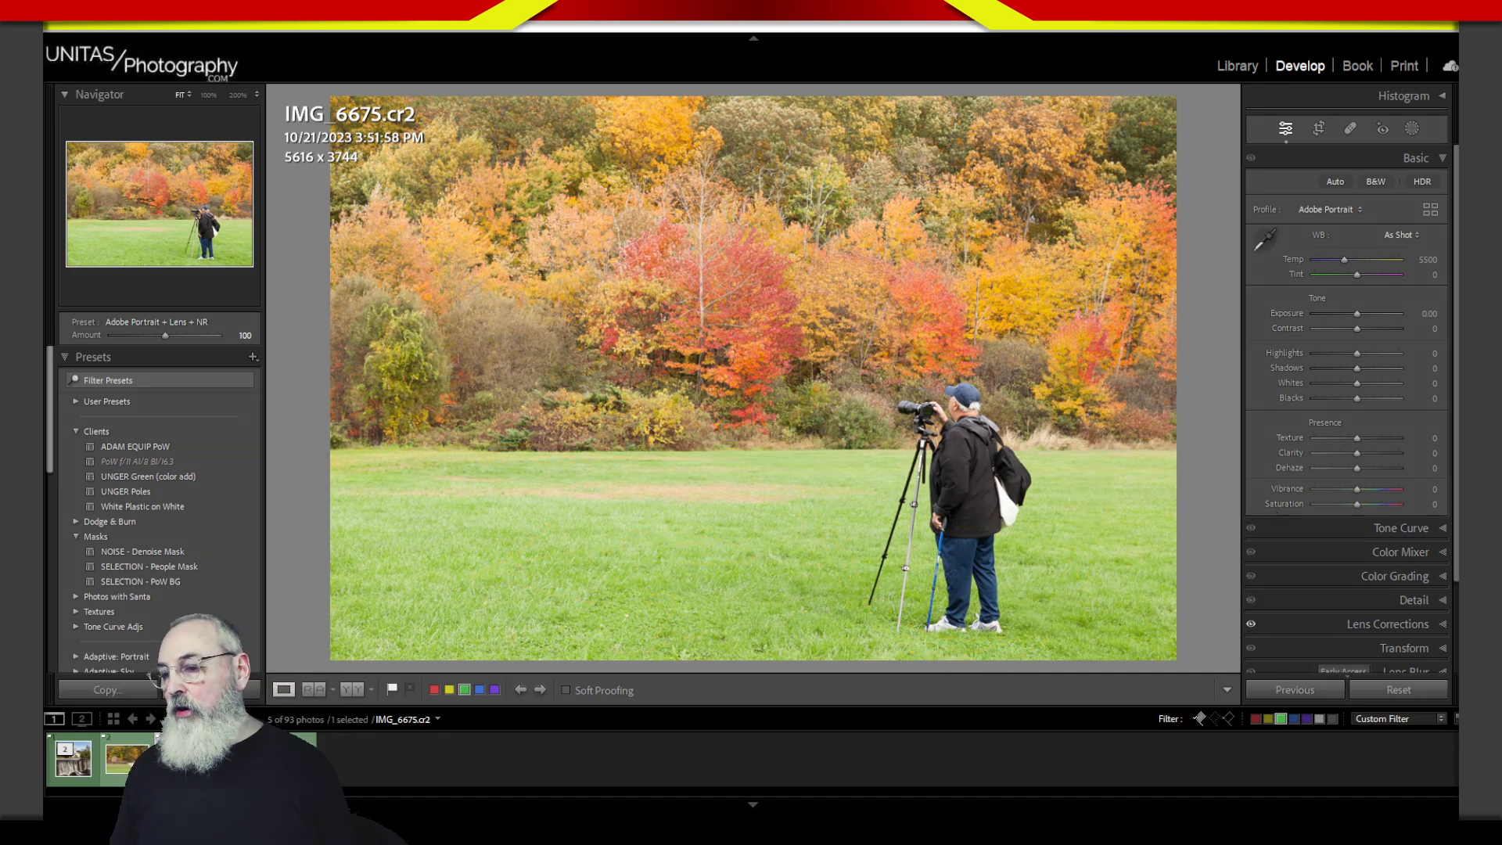
- Switch to Photoshop and bring the IMG_6676.CR2 document with the photographer to the front
key(alt+Tab)
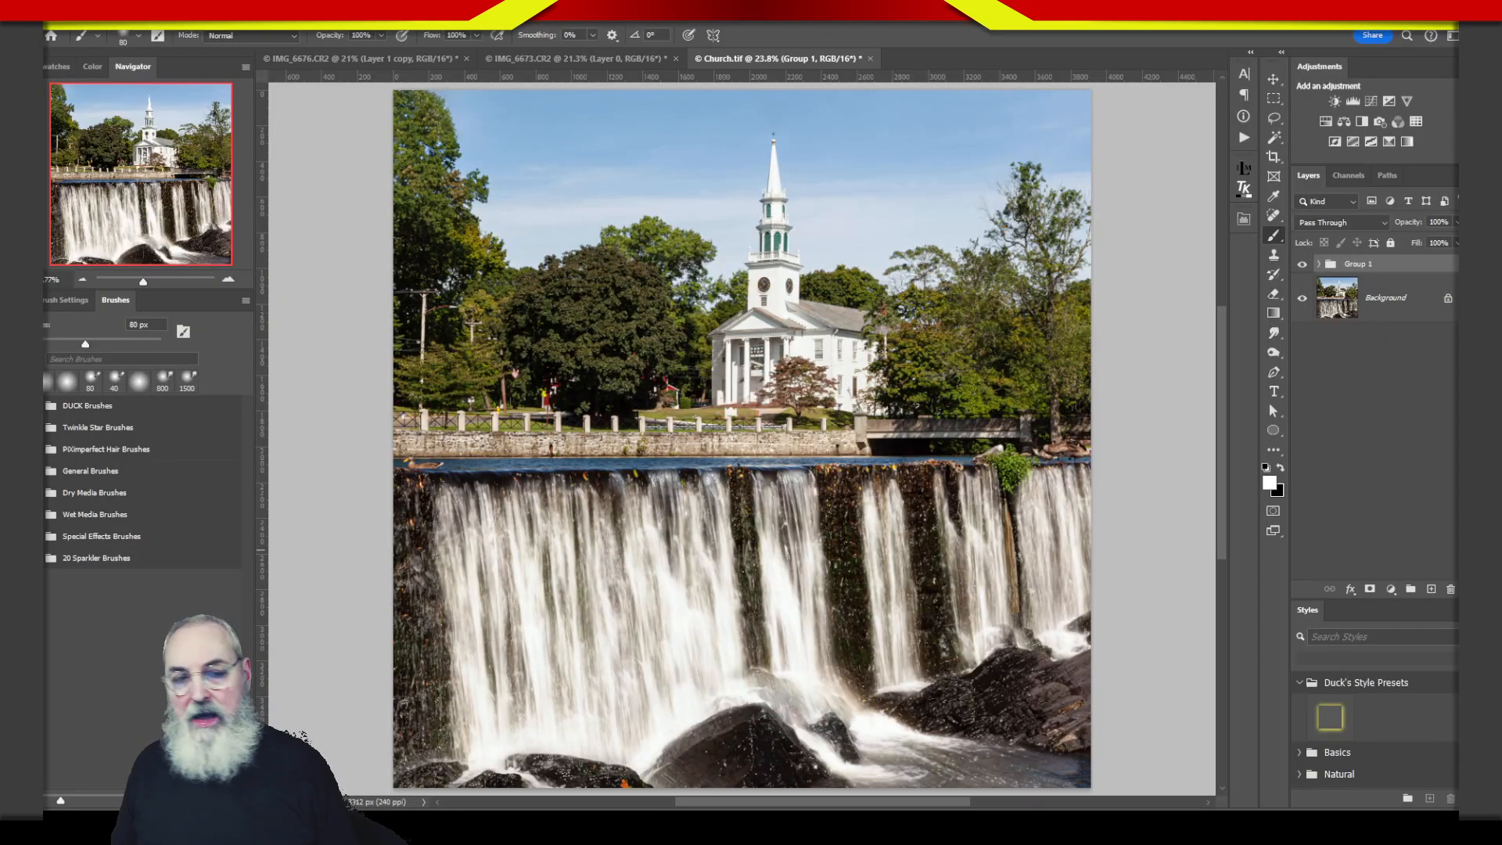
click(394, 60)
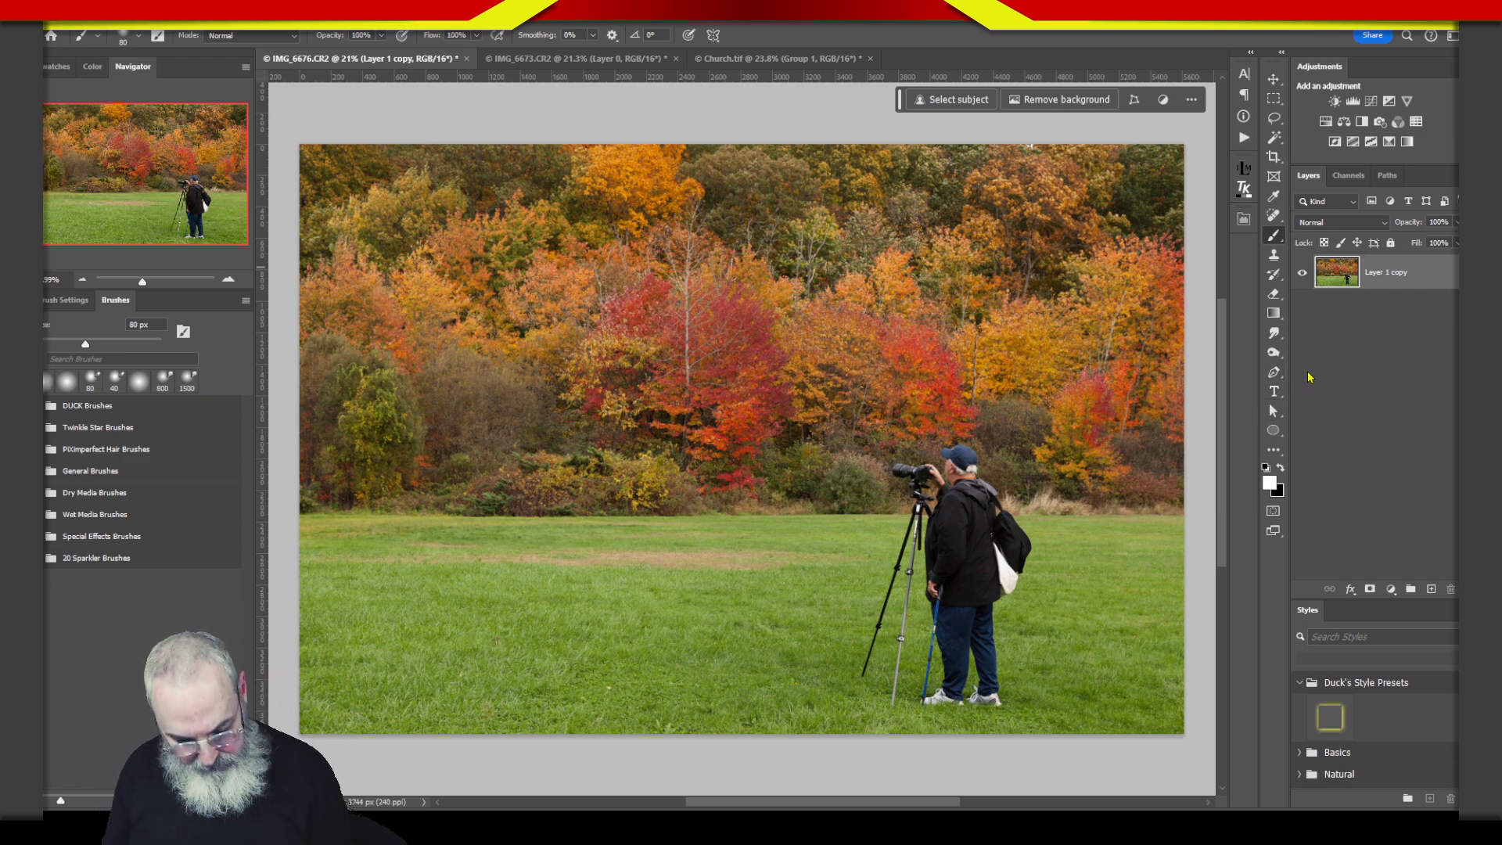
- Duplicate Layer 1 copy and try a Motion Blur on the duplicate with an angle of 0° and a distance of 166 pixels
key(ctrl+j)
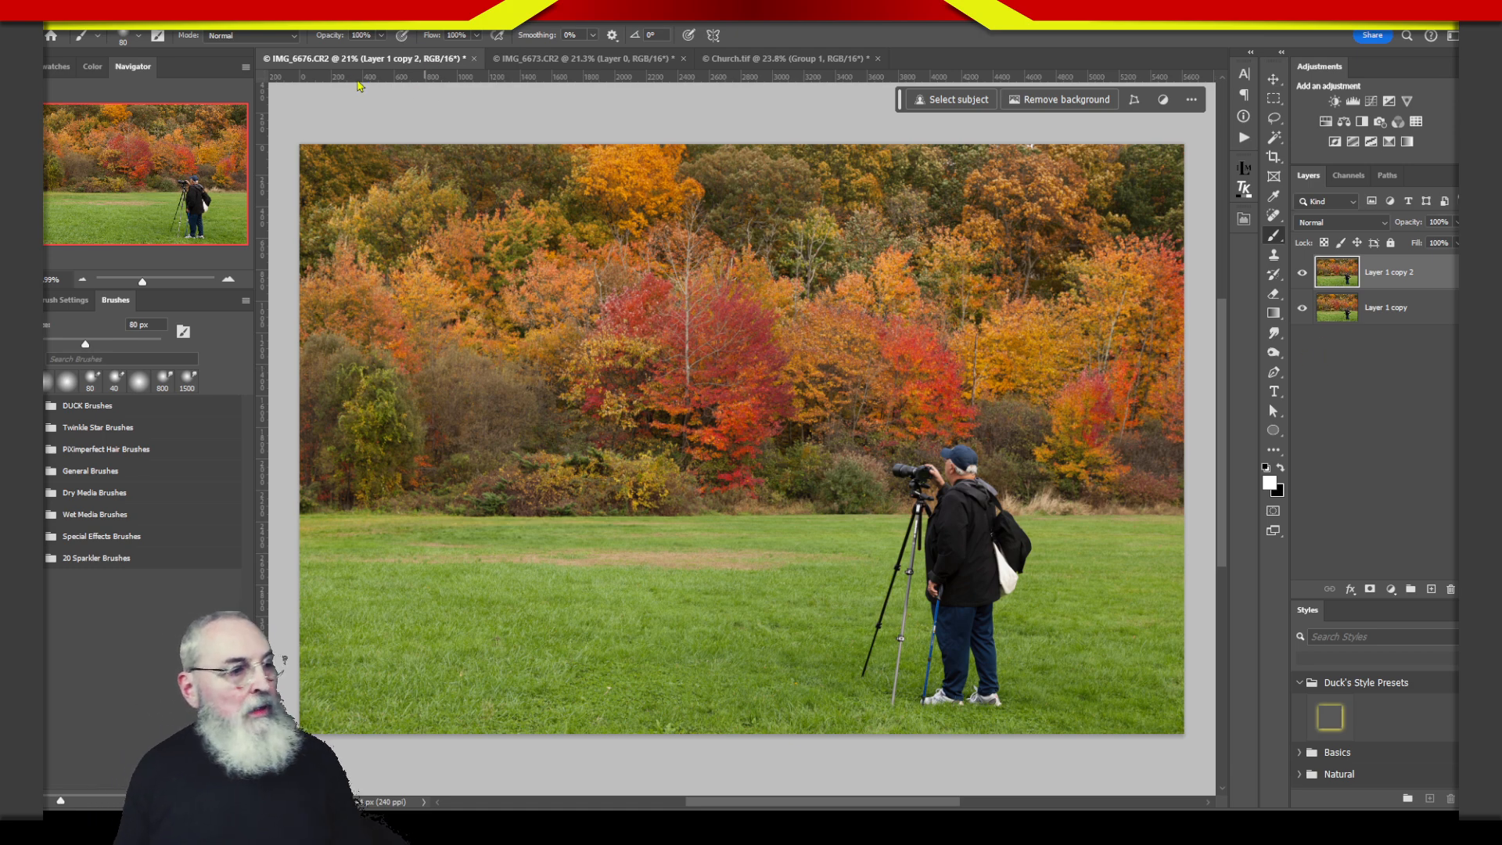
click(234, 13)
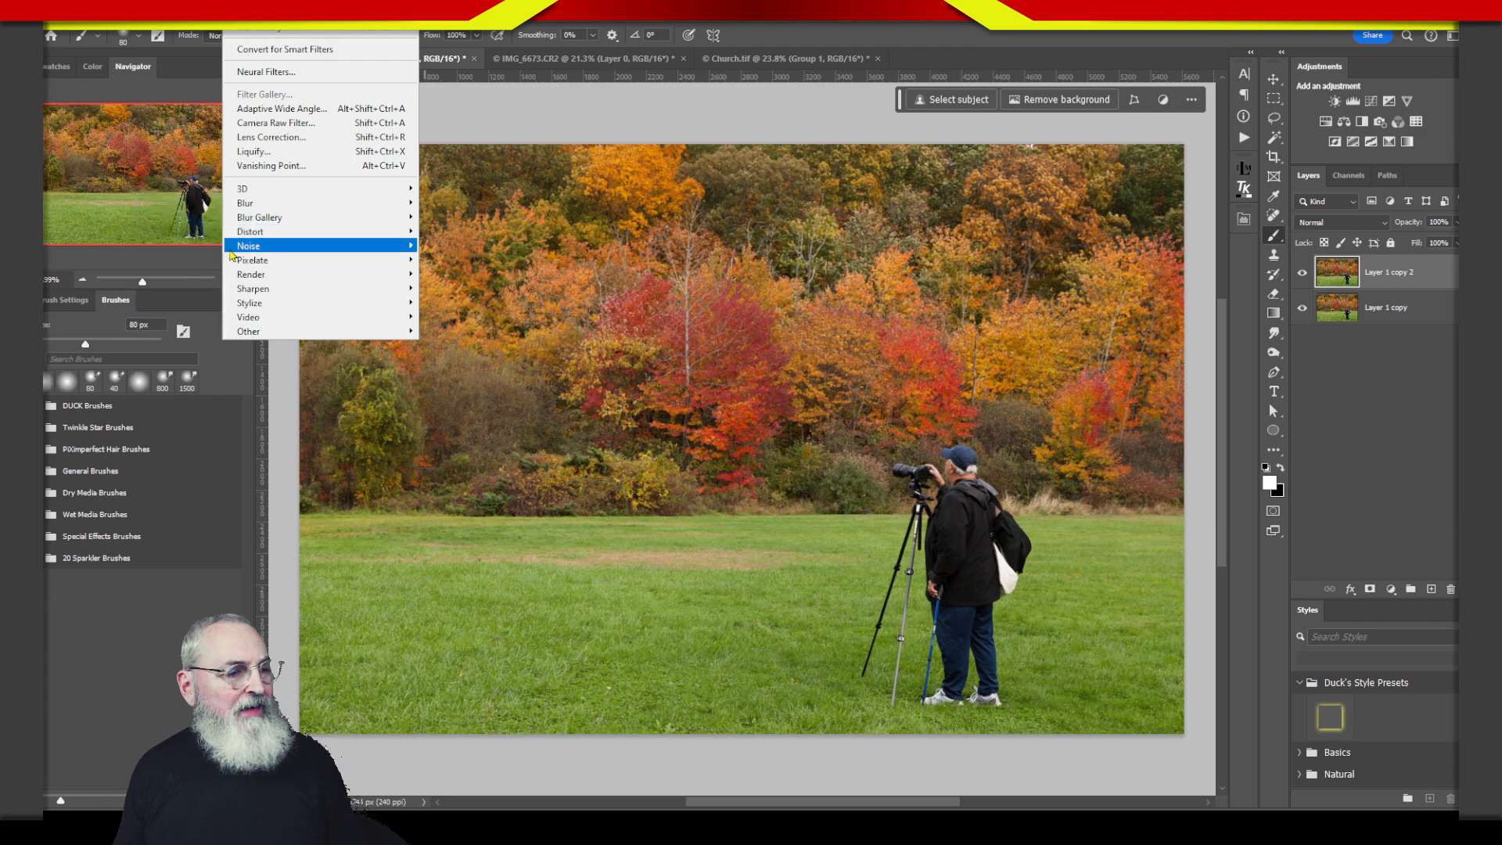
mouse_move(244, 203)
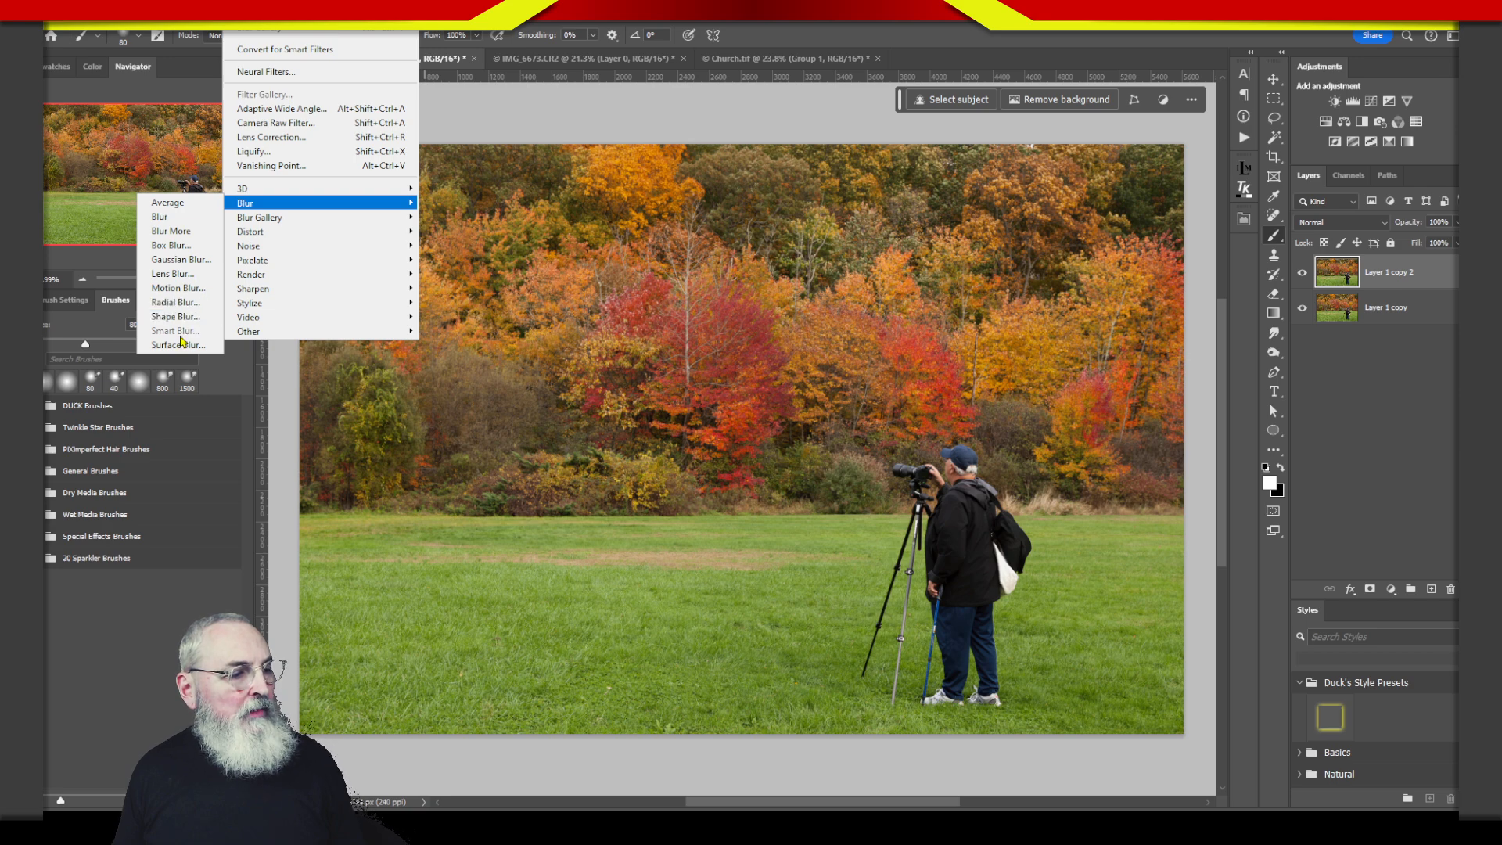
click(191, 288)
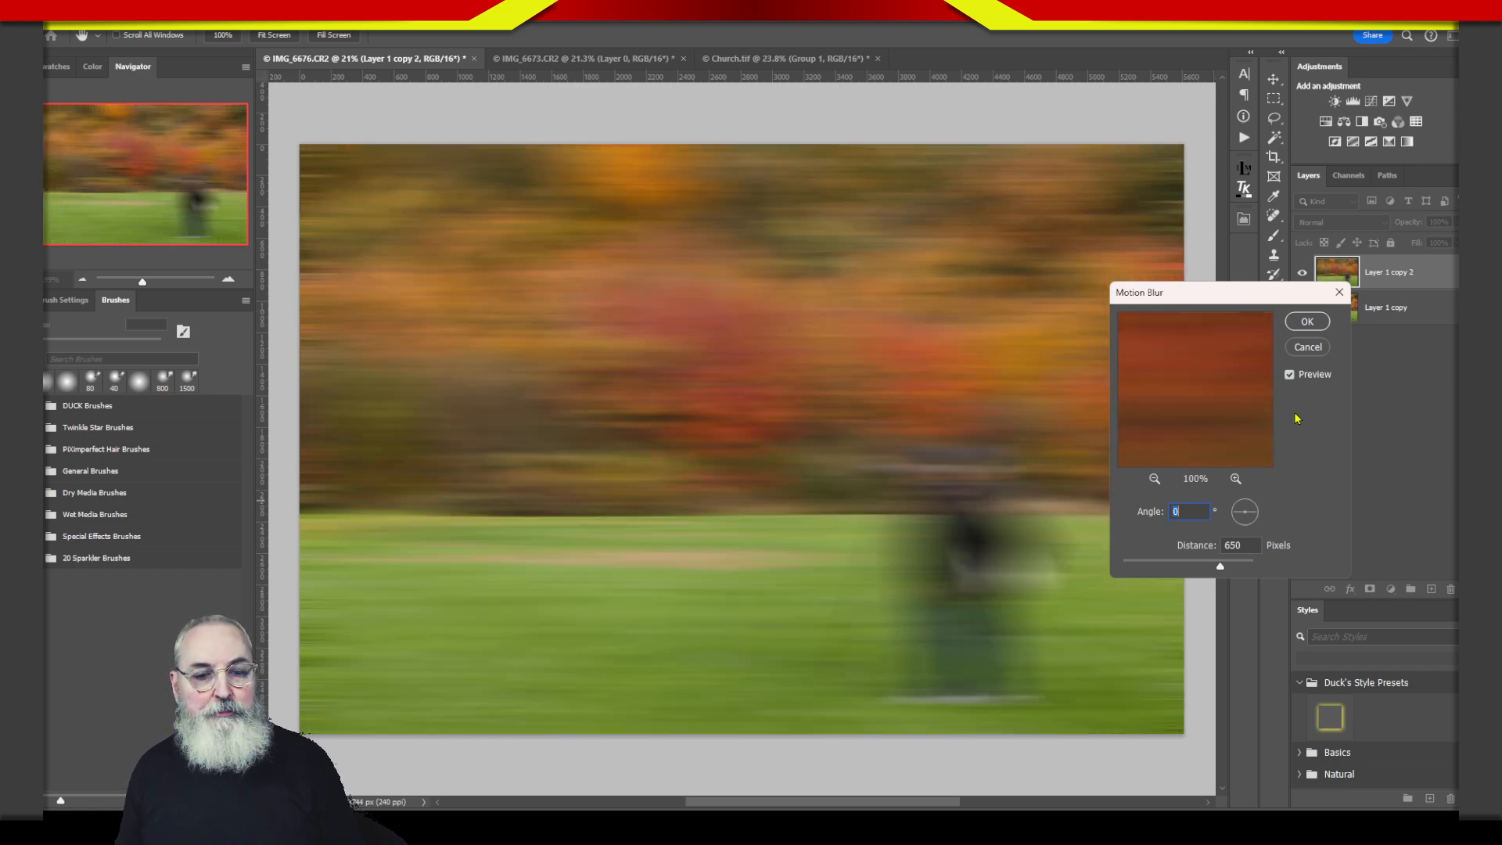
mouse_move(1202, 568)
mouse_down()
mouse_move(1167, 571)
mouse_move(1186, 568)
mouse_up()
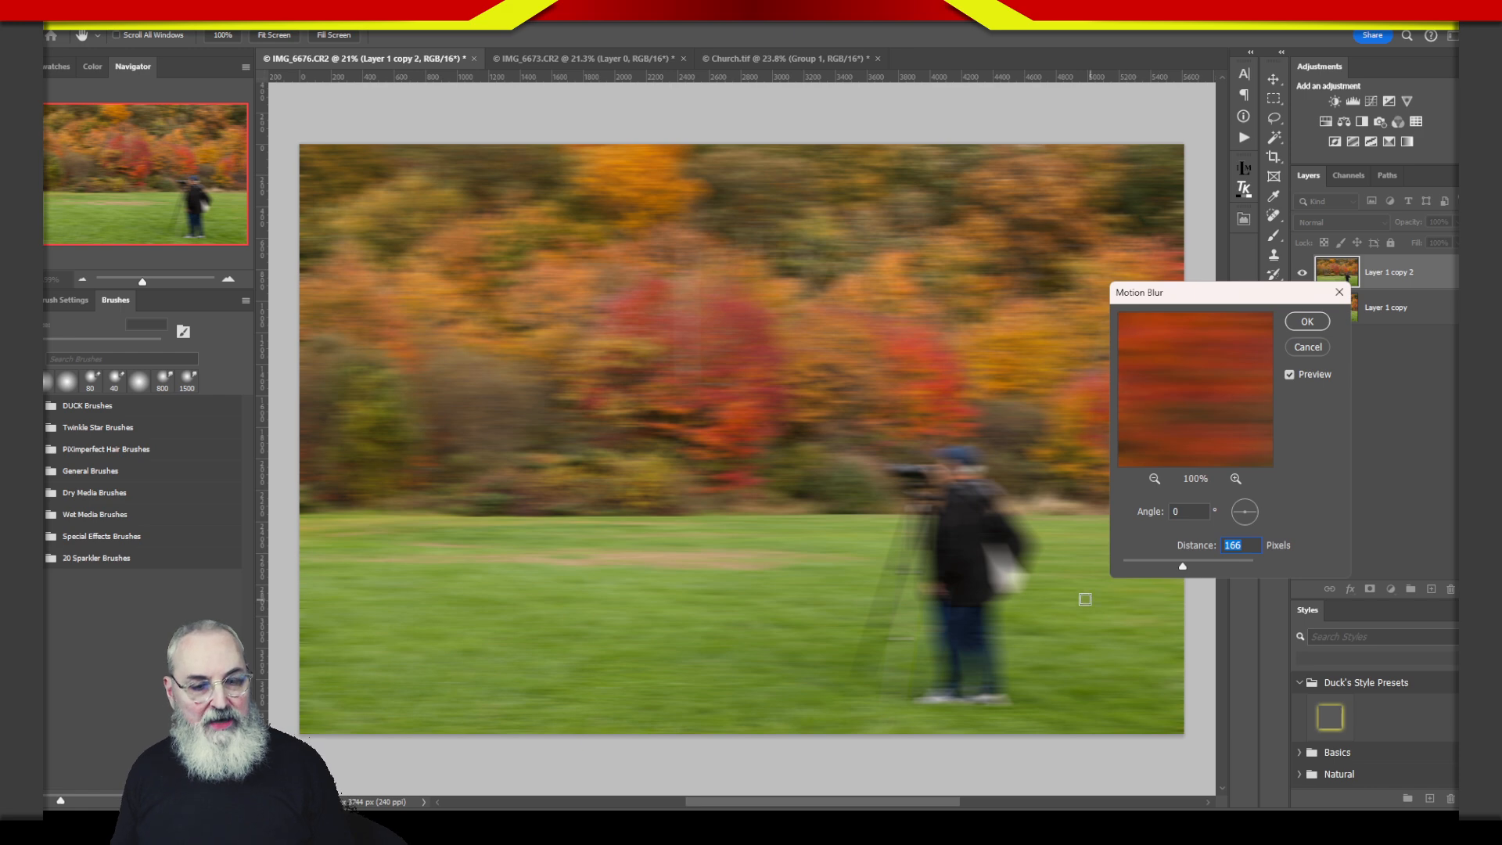
click(1320, 323)
- Inspect how the blur spreads around the photographer, backpack and tripod up close, and delete the blurred duplicate layer
key(z)
mouse_move(960, 562)
mouse_down()
mouse_move(1035, 576)
mouse_move(821, 480)
mouse_up()
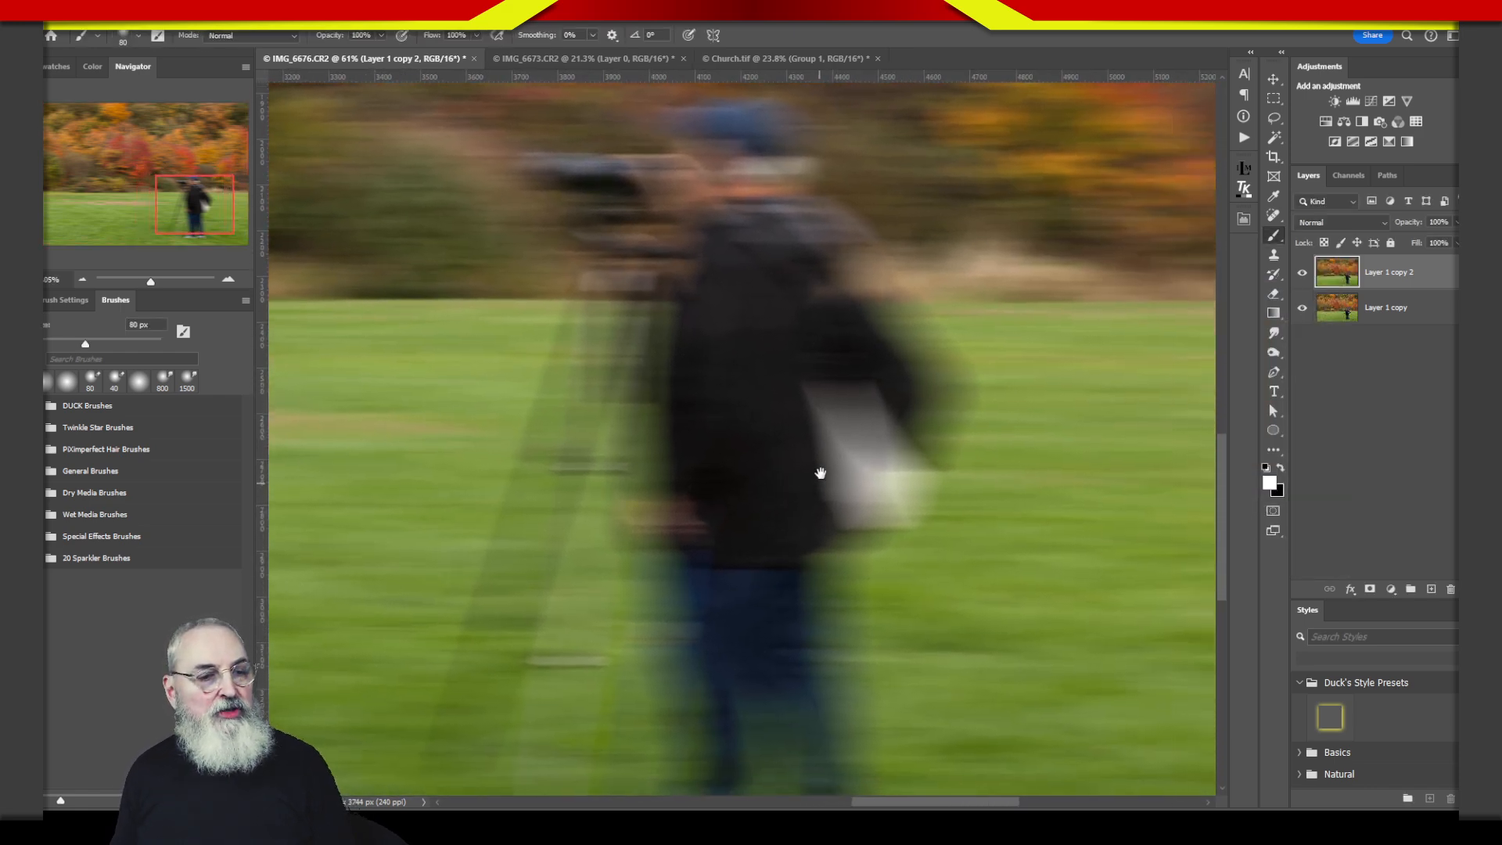
key(b)
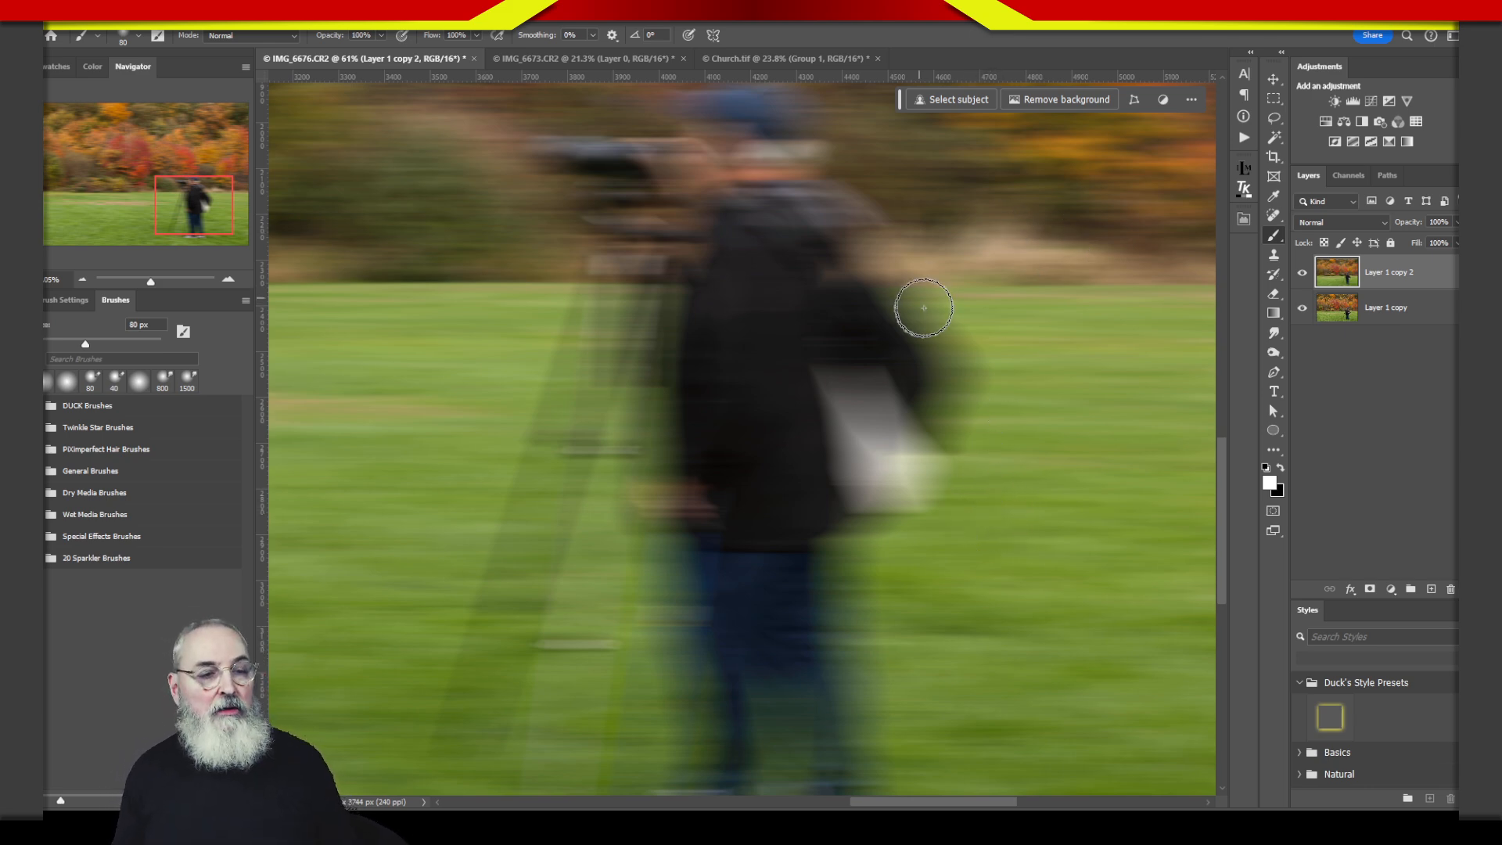
mouse_move(980, 315)
mouse_down()
mouse_move(870, 274)
mouse_move(845, 339)
mouse_up()
mouse_move(545, 397)
mouse_down()
mouse_move(575, 551)
mouse_move(464, 583)
mouse_up()
mouse_move(821, 553)
mouse_down()
mouse_move(795, 529)
mouse_move(777, 557)
mouse_up()
mouse_move(621, 505)
mouse_down()
mouse_move(643, 707)
mouse_move(700, 729)
mouse_up()
mouse_move(606, 196)
mouse_down()
mouse_move(600, 403)
mouse_move(542, 309)
mouse_up()
mouse_move(898, 225)
mouse_down()
mouse_move(809, 205)
mouse_move(895, 219)
mouse_up()
mouse_move(926, 401)
mouse_down()
mouse_move(1143, 403)
mouse_move(1032, 452)
mouse_up()
drag(624, 331, 434, 356)
mouse_move(505, 298)
mouse_down()
mouse_move(454, 377)
mouse_move(517, 411)
mouse_up()
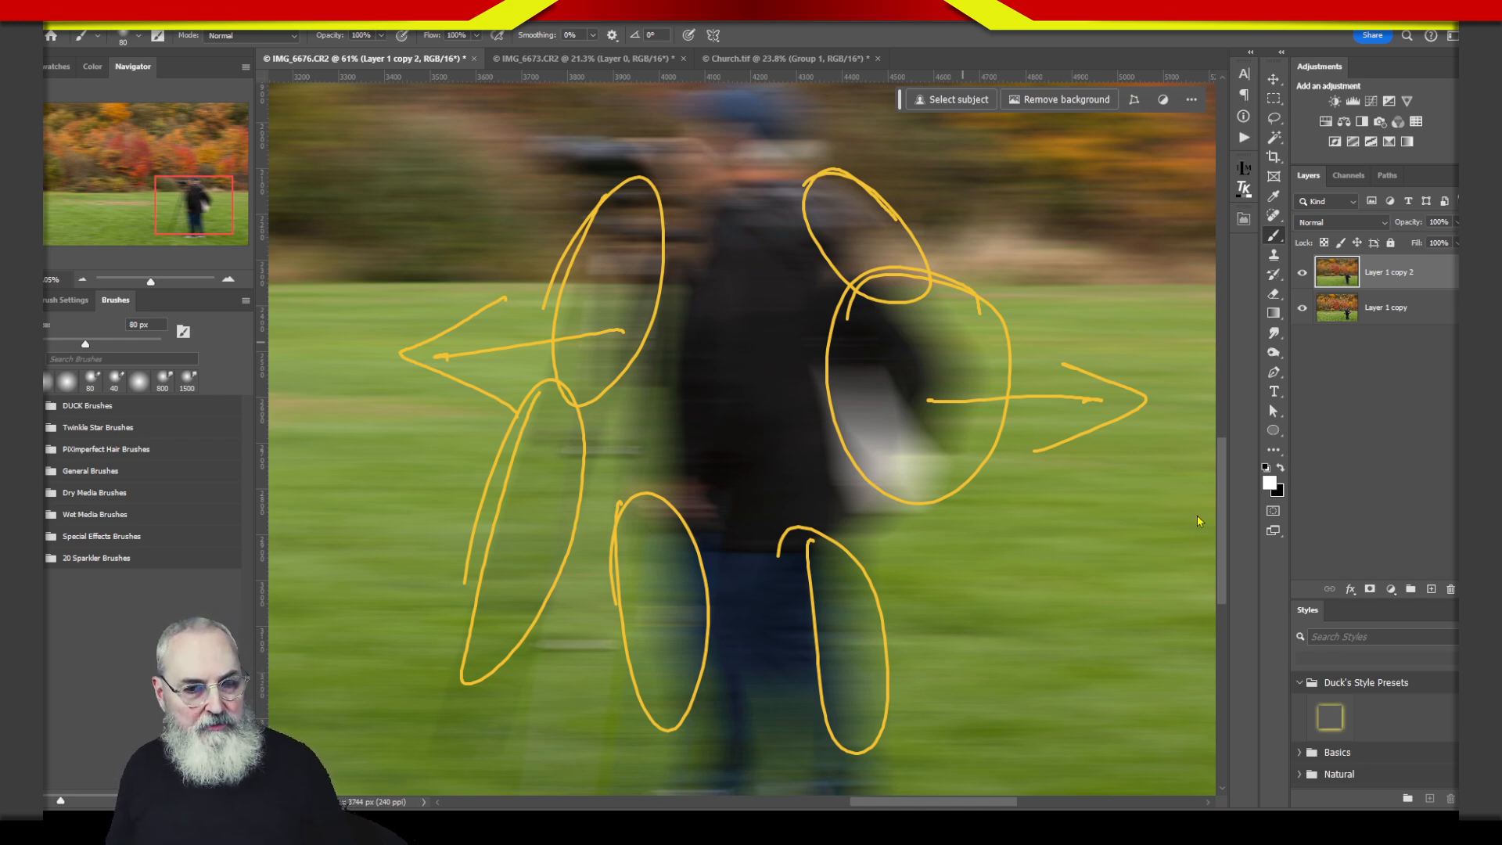
key(Escape)
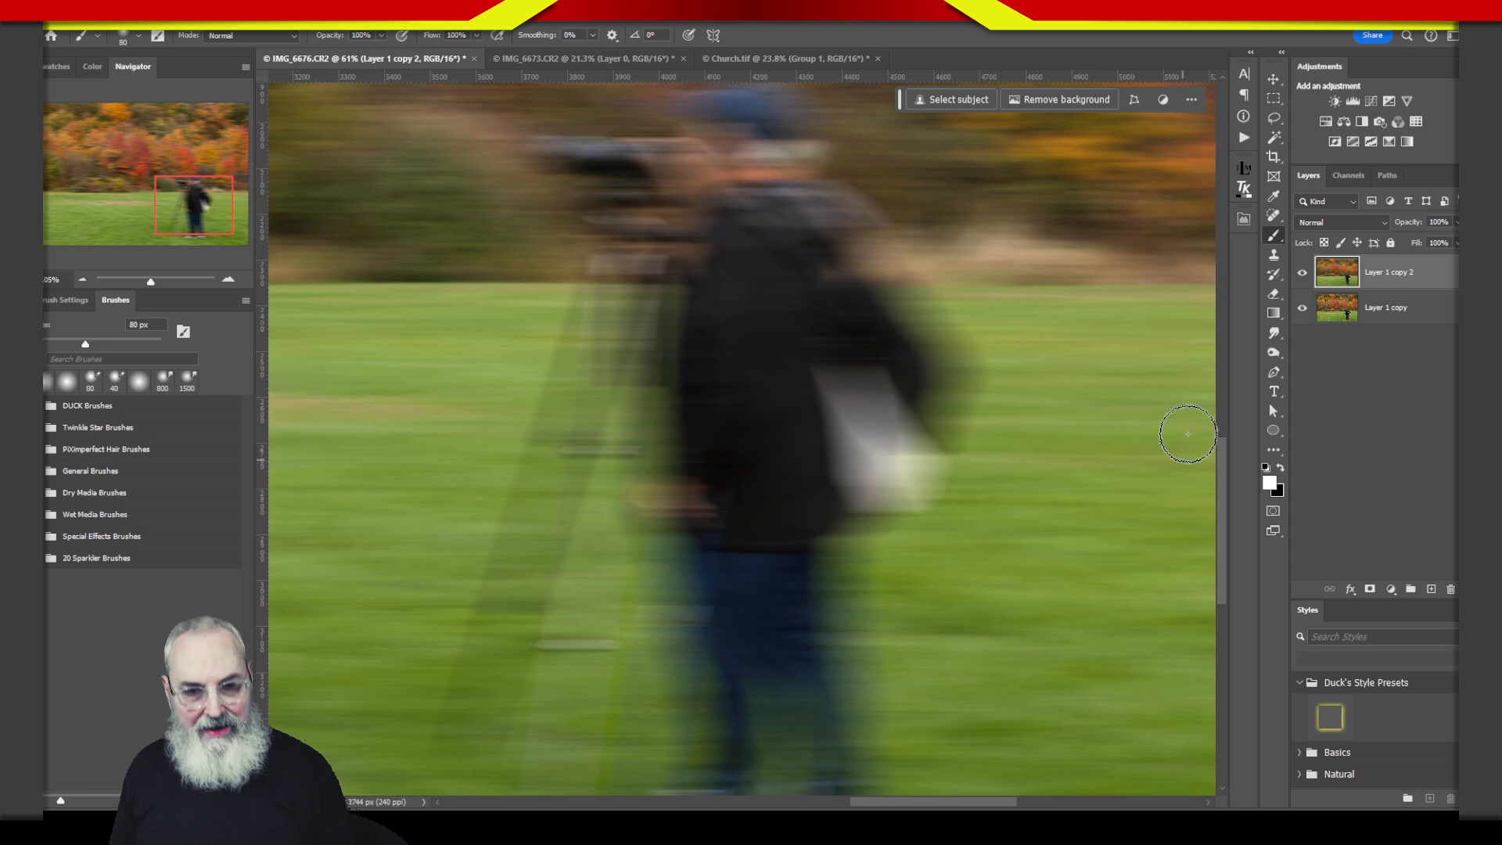
drag(1351, 277, 1450, 588)
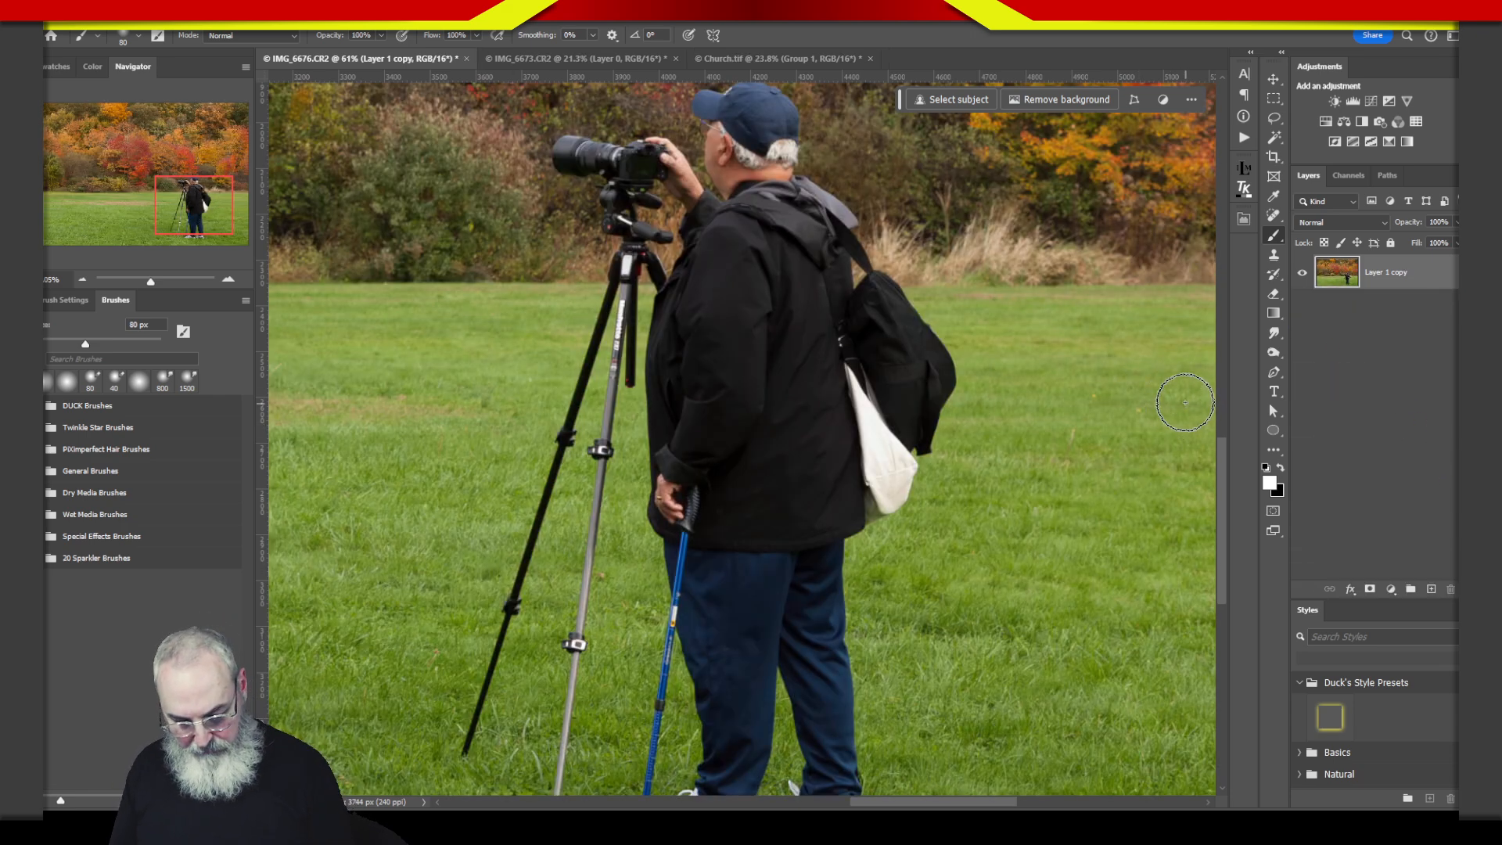
- Duplicate the sharp Layer 1 copy to have a separate layer for isolating the photographer
key(ctrl+minus)
key(ctrl+minus)
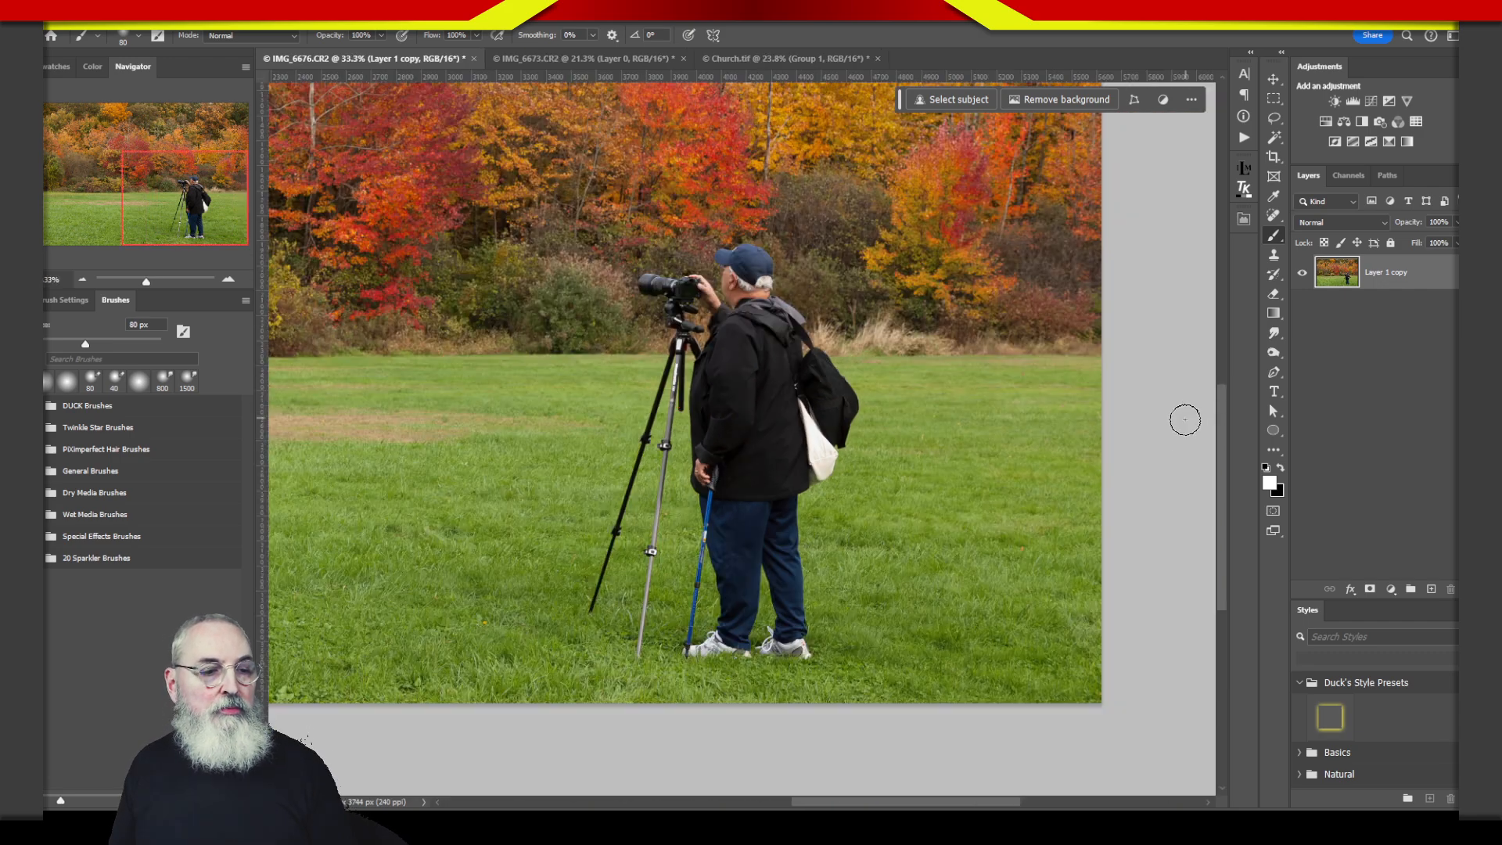
drag(960, 463, 1095, 427)
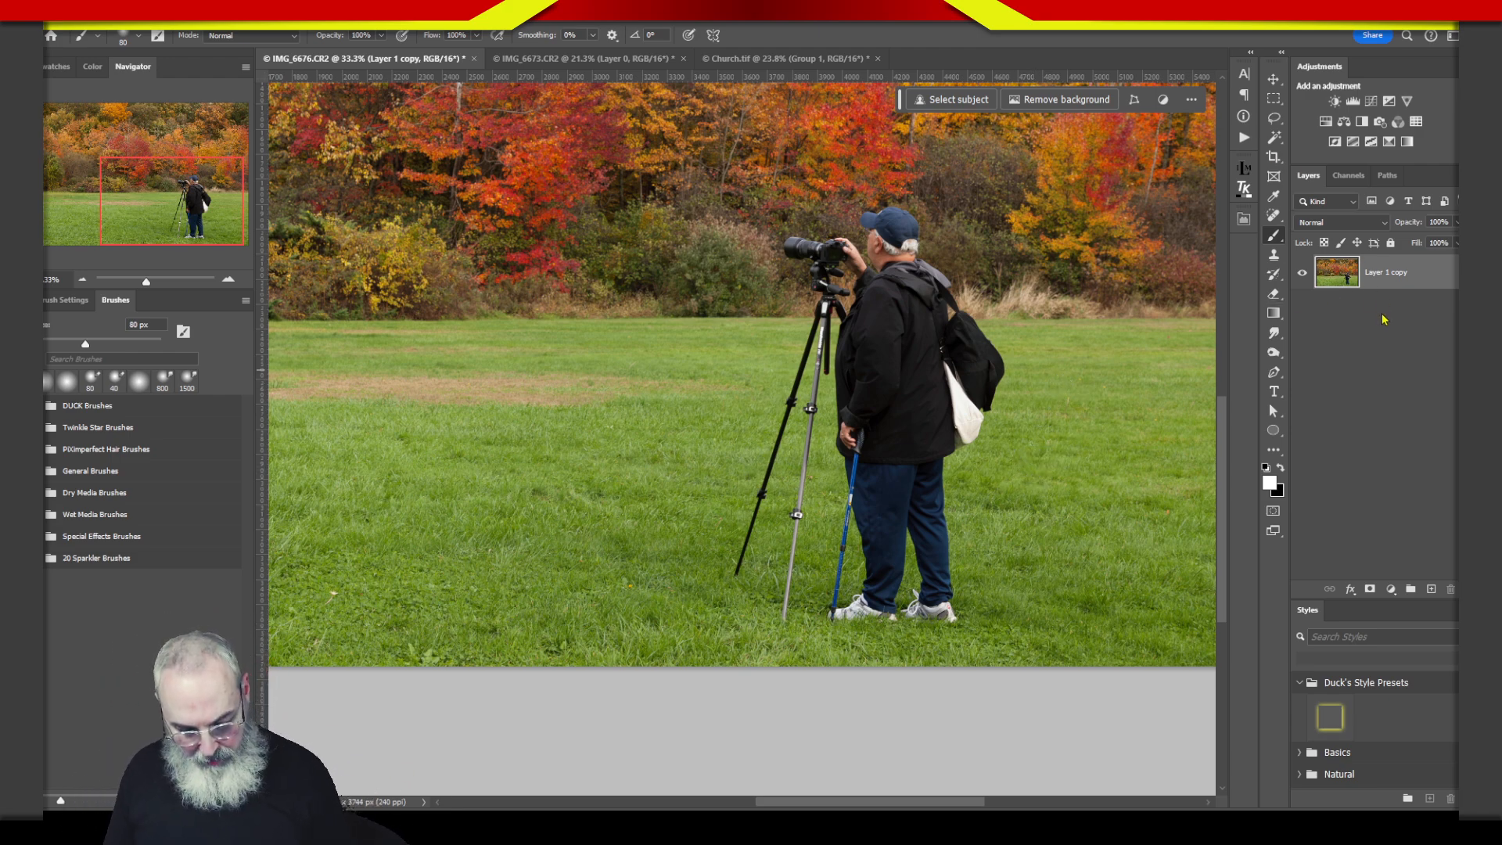
key(ctrl+j)
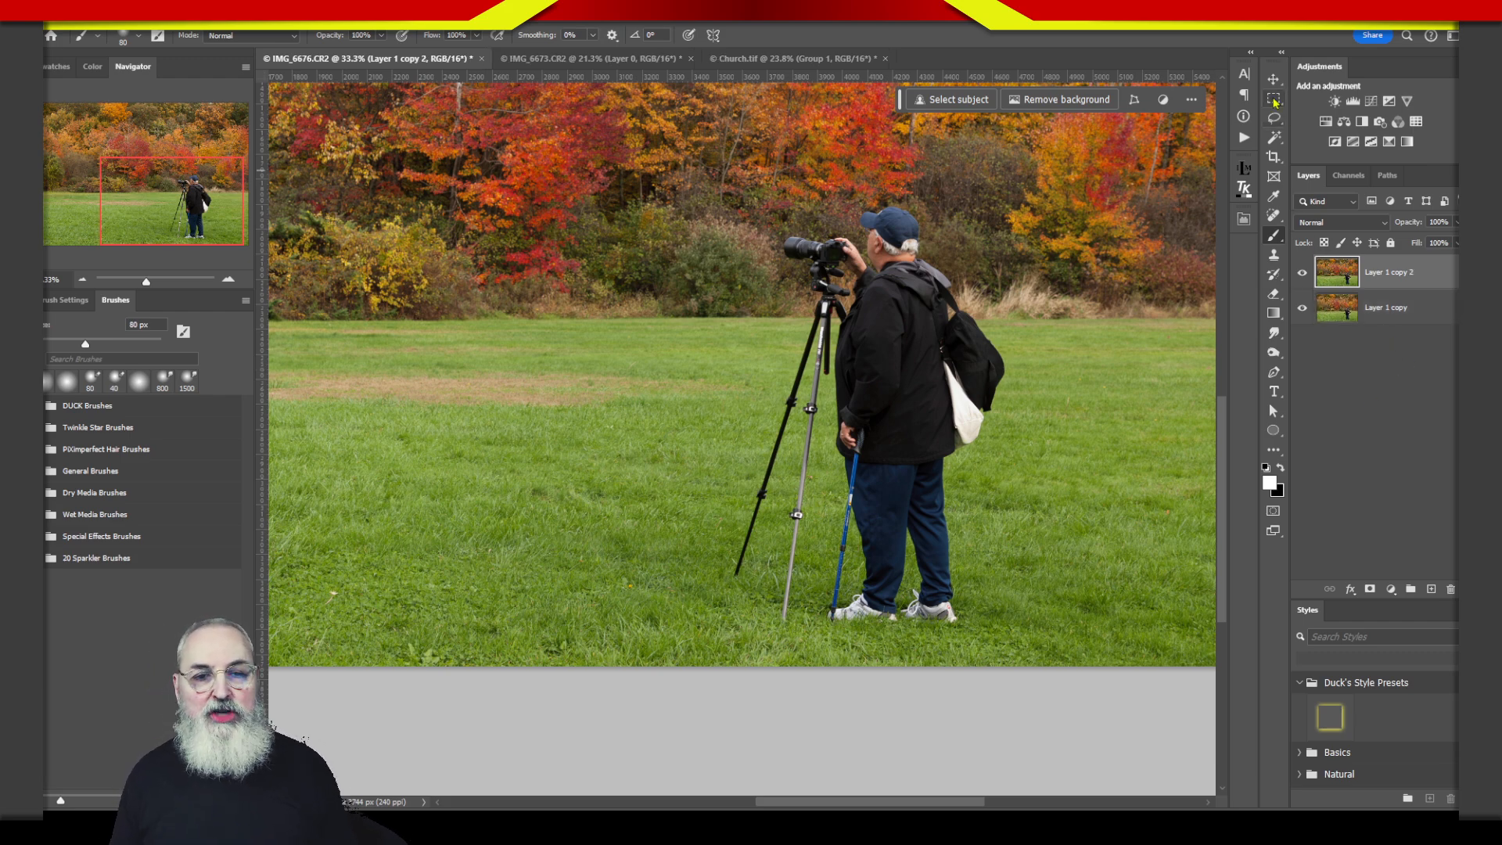
- Select the photographer with the Object Selection Tool by lassoing loosely around him, his backpack, walking stick and tripod
click(1278, 144)
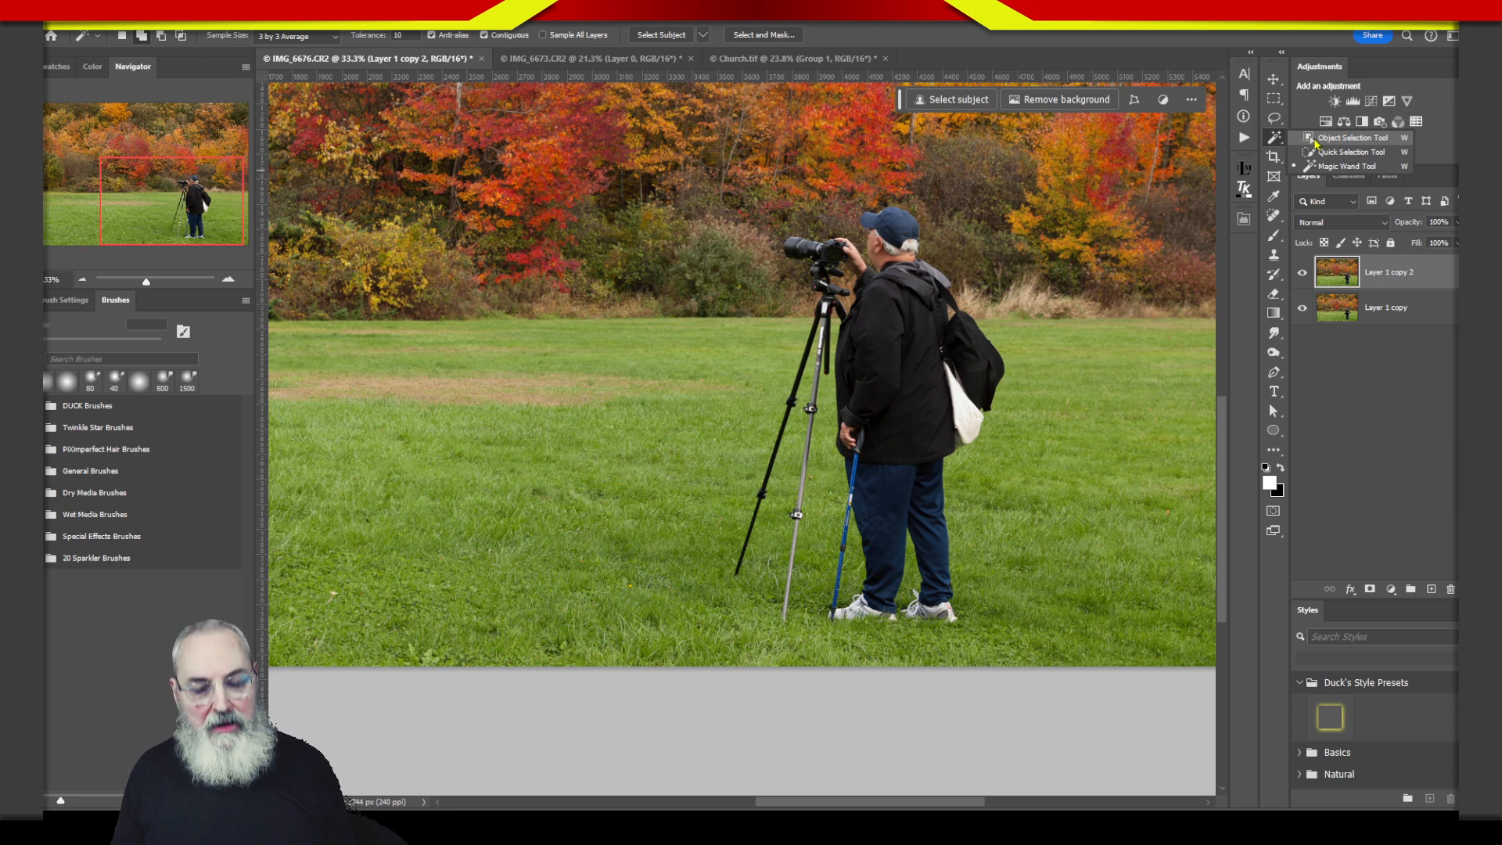
click(1314, 140)
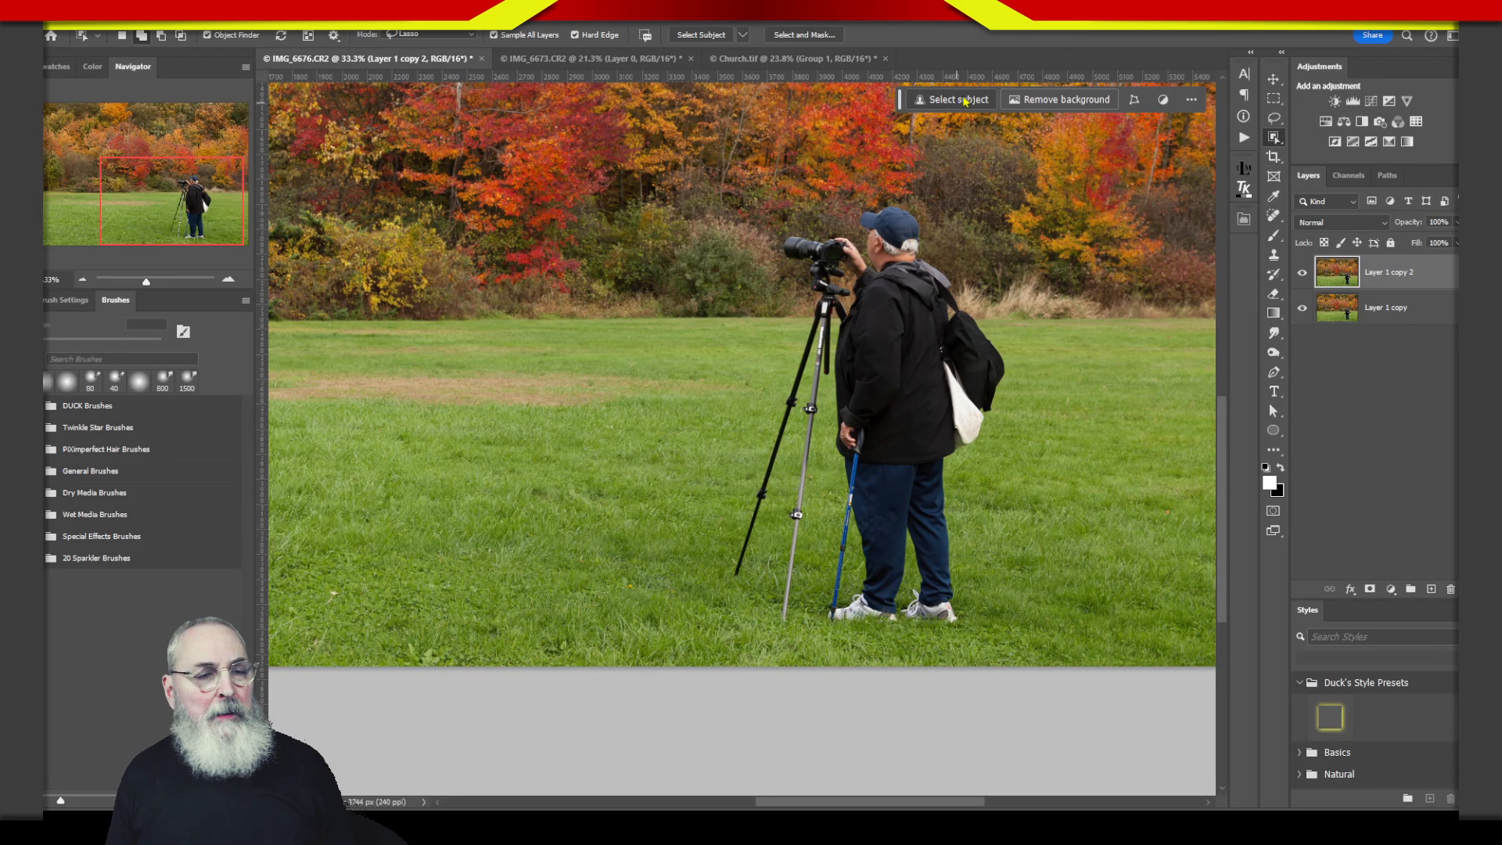
click(962, 101)
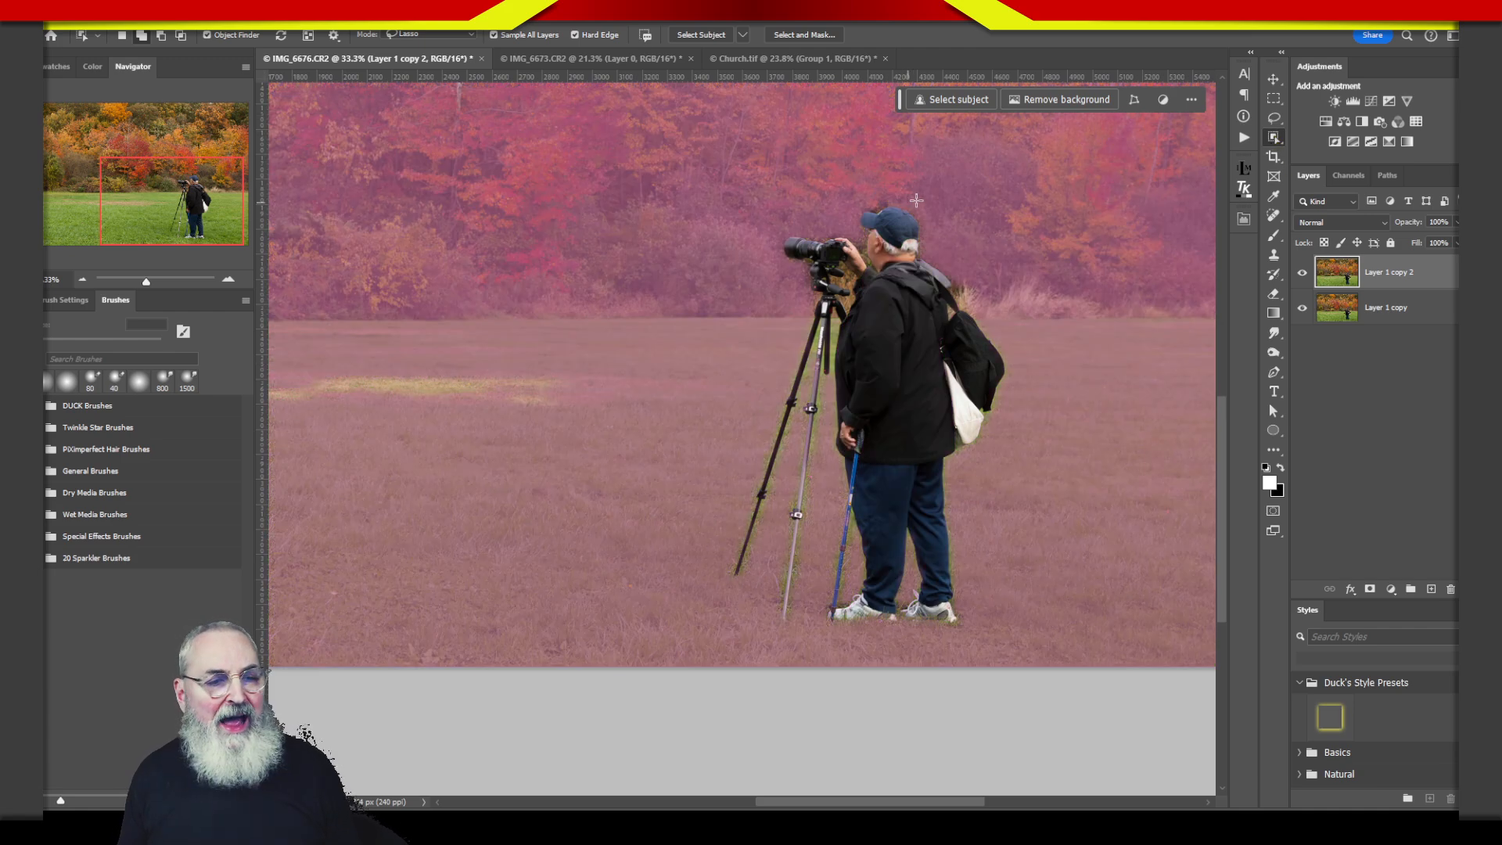
mouse_move(921, 211)
mouse_down()
mouse_move(880, 194)
mouse_move(850, 230)
mouse_move(784, 235)
mouse_move(774, 252)
mouse_move(803, 272)
mouse_move(808, 308)
mouse_move(728, 592)
mouse_move(792, 446)
mouse_move(769, 632)
mouse_move(791, 628)
mouse_move(831, 467)
mouse_move(829, 637)
mouse_move(924, 634)
mouse_move(970, 605)
mouse_up()
drag(959, 517, 967, 457)
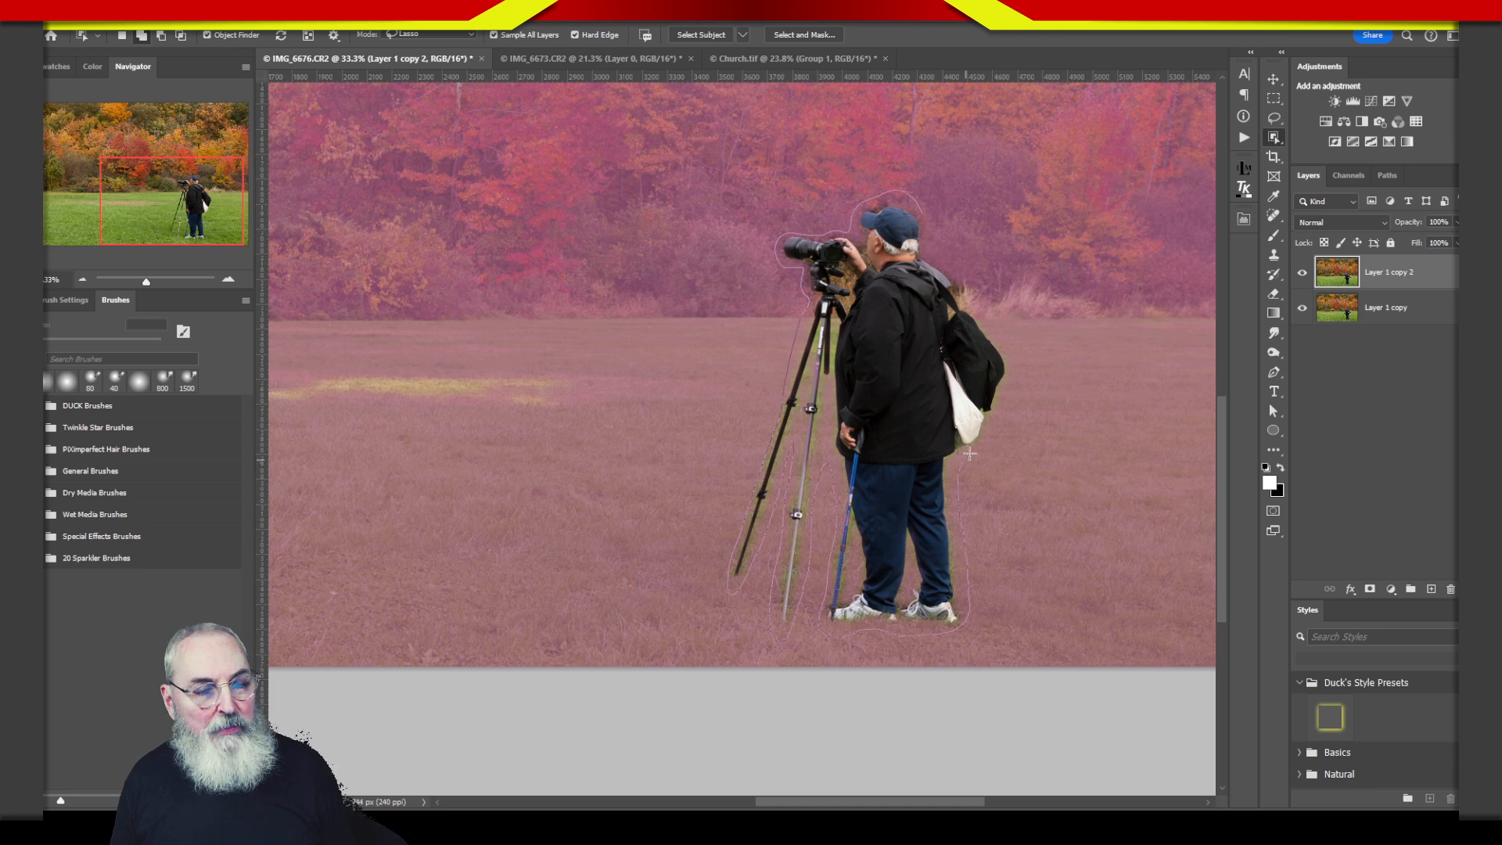
mouse_move(1000, 409)
mouse_down()
mouse_move(1012, 367)
mouse_move(991, 321)
mouse_move(934, 250)
mouse_up()
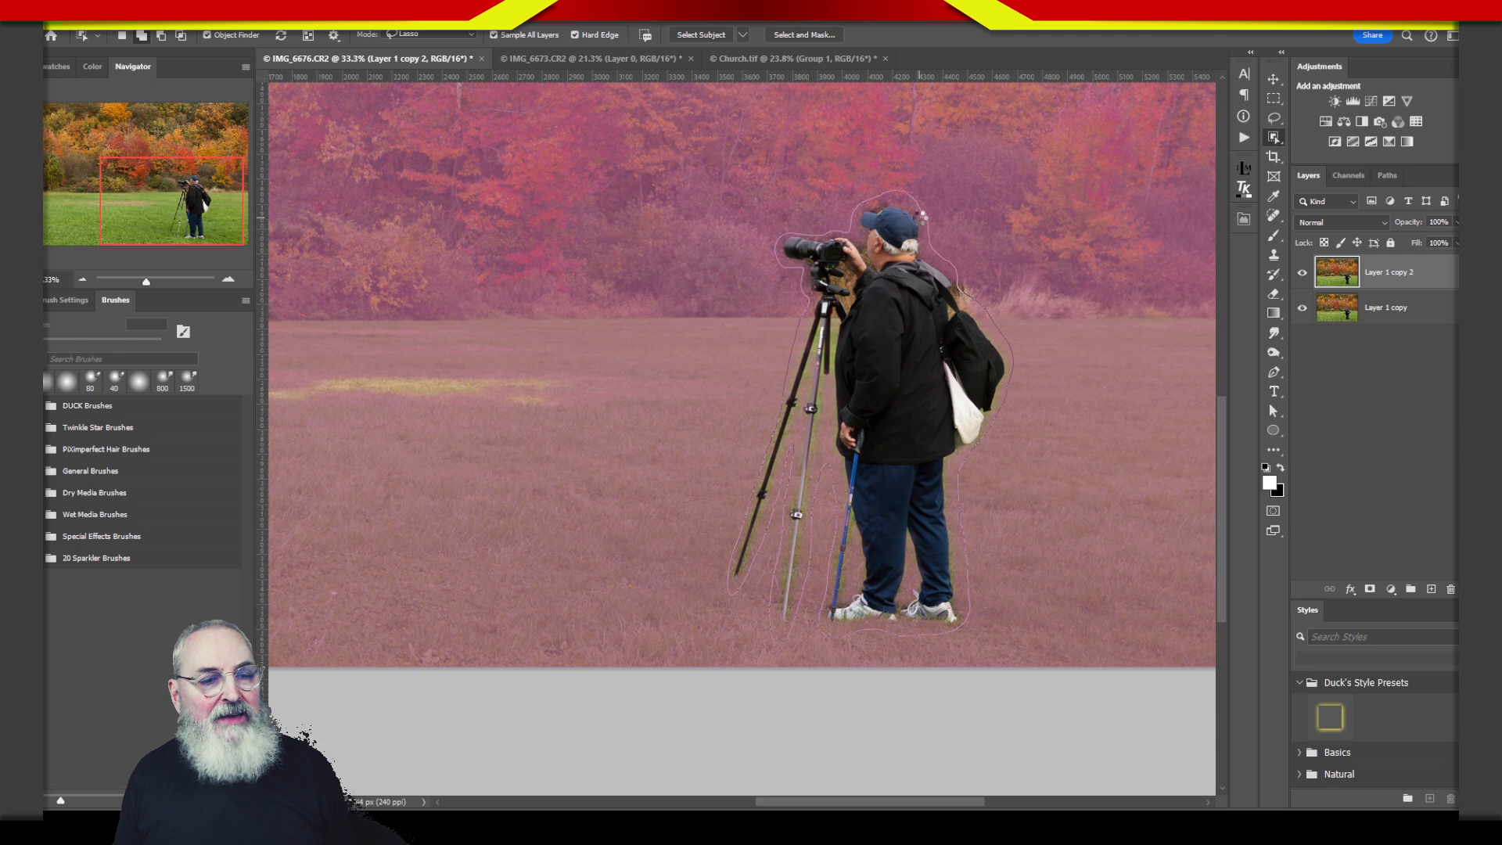
drag(921, 219, 925, 216)
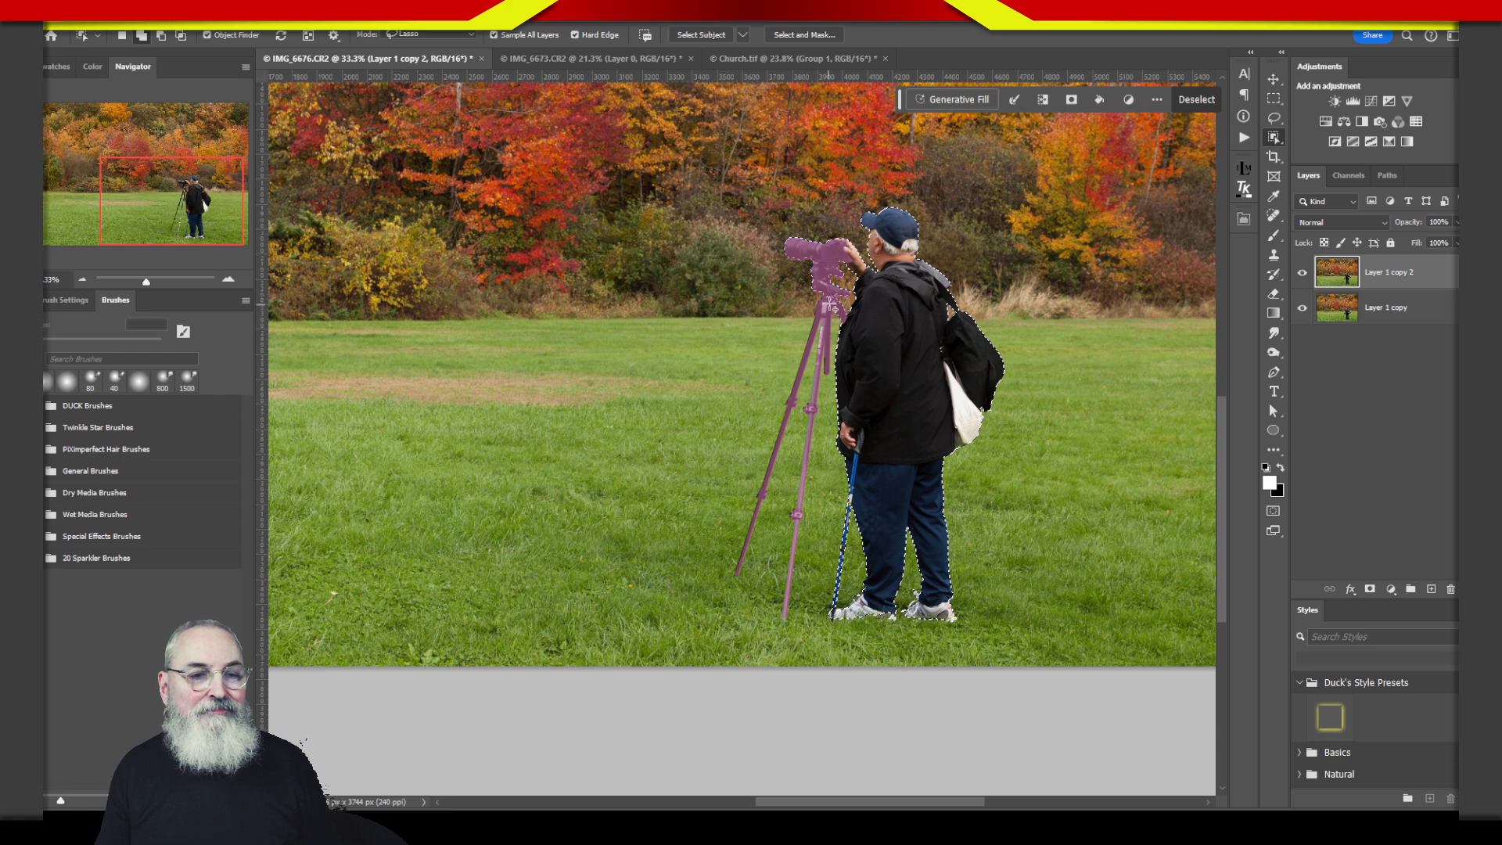
- Add the camera and the tripod's head and legs to the photographer selection with the Object Selection Tool
mouse_move(827, 293)
mouse_down()
mouse_move(749, 540)
mouse_move(826, 295)
mouse_up()
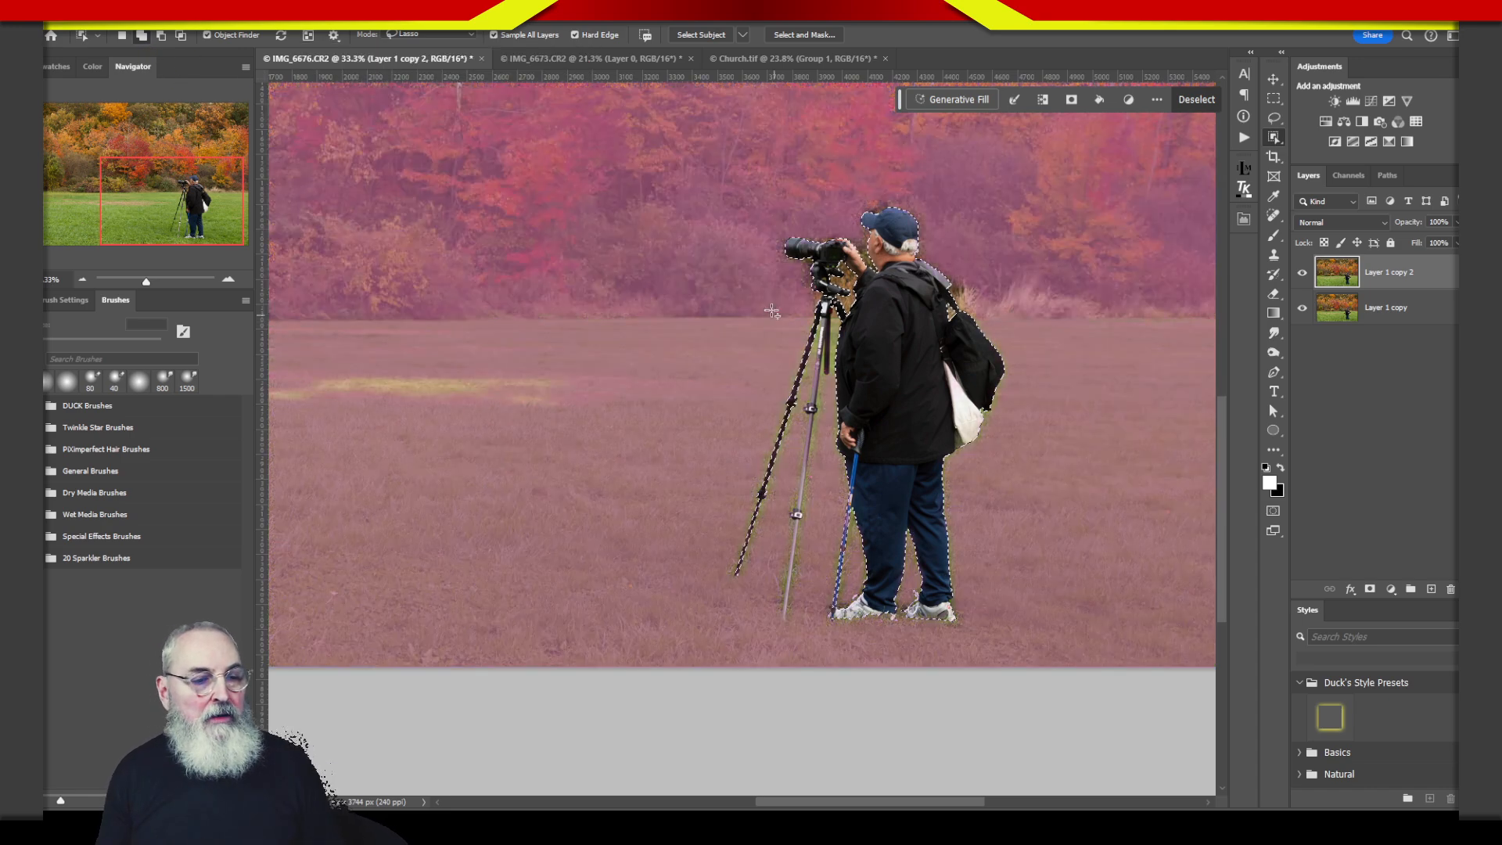
click(820, 310)
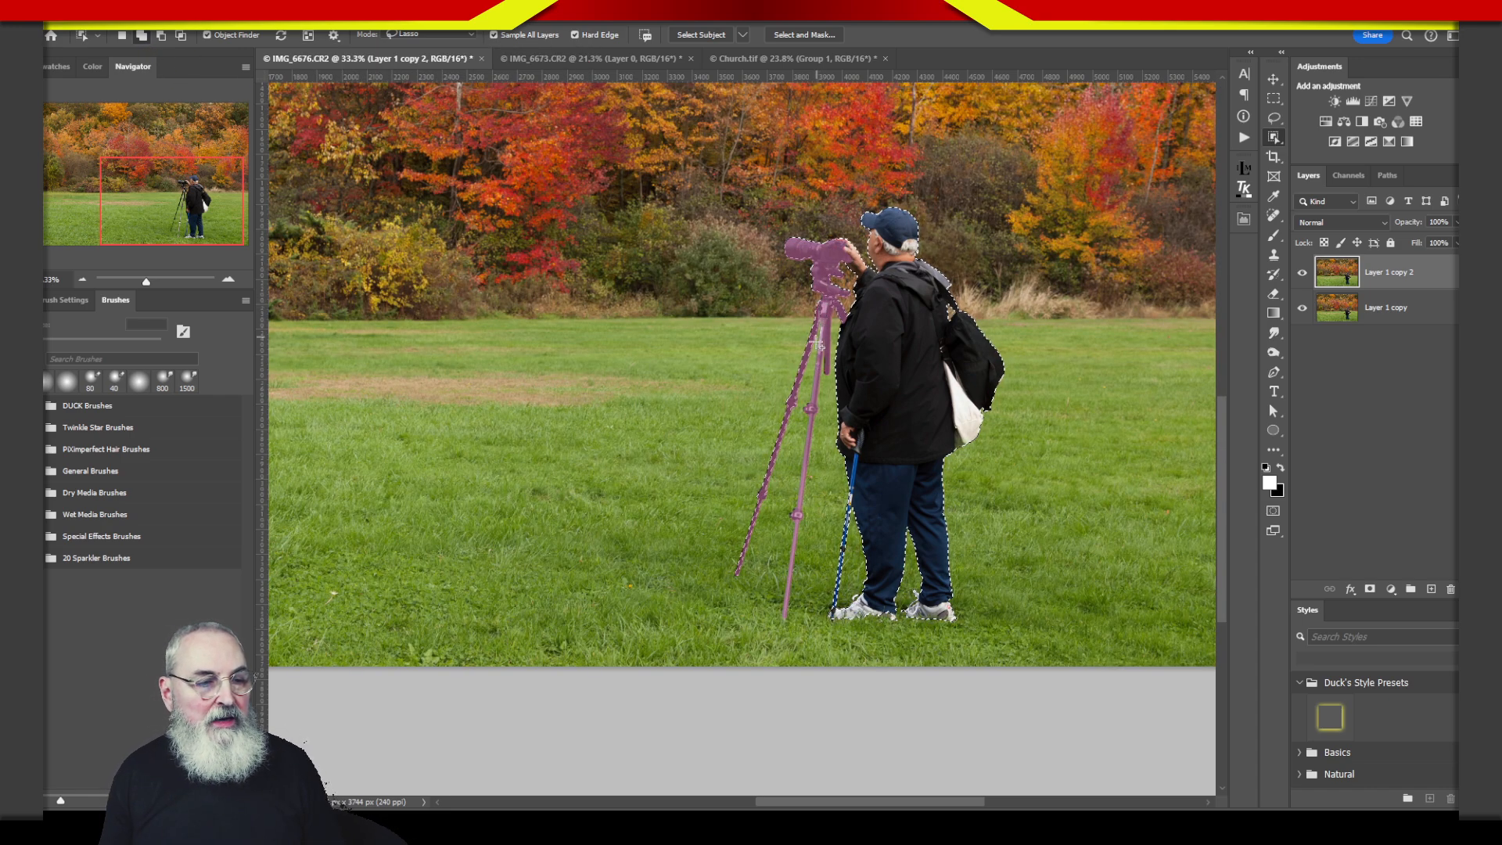
mouse_move(785, 555)
mouse_down()
mouse_move(786, 622)
mouse_move(813, 485)
mouse_up()
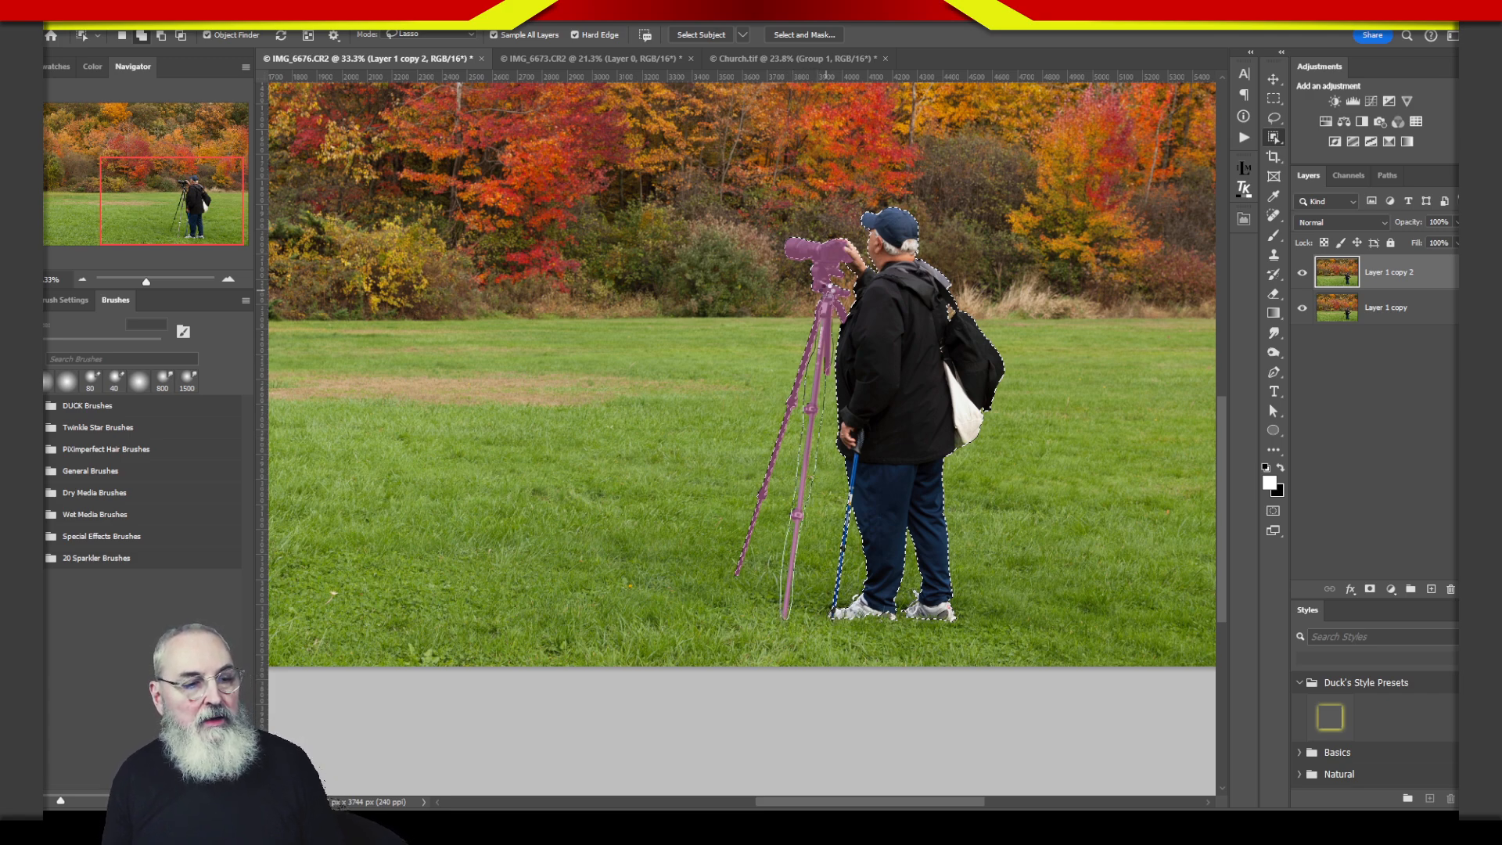
drag(823, 367, 826, 368)
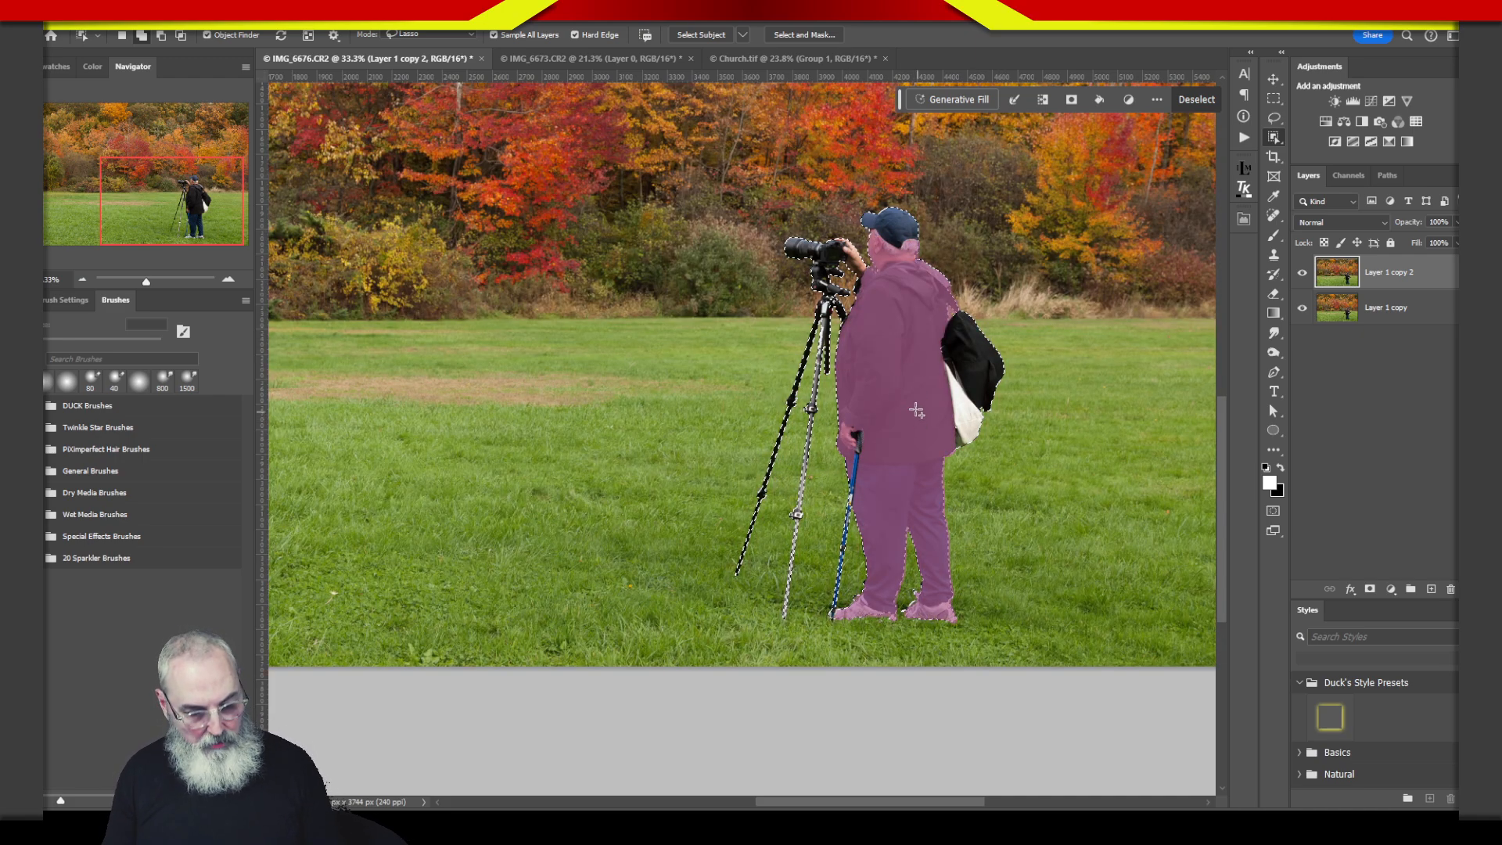
key(z)
drag(887, 283, 978, 257)
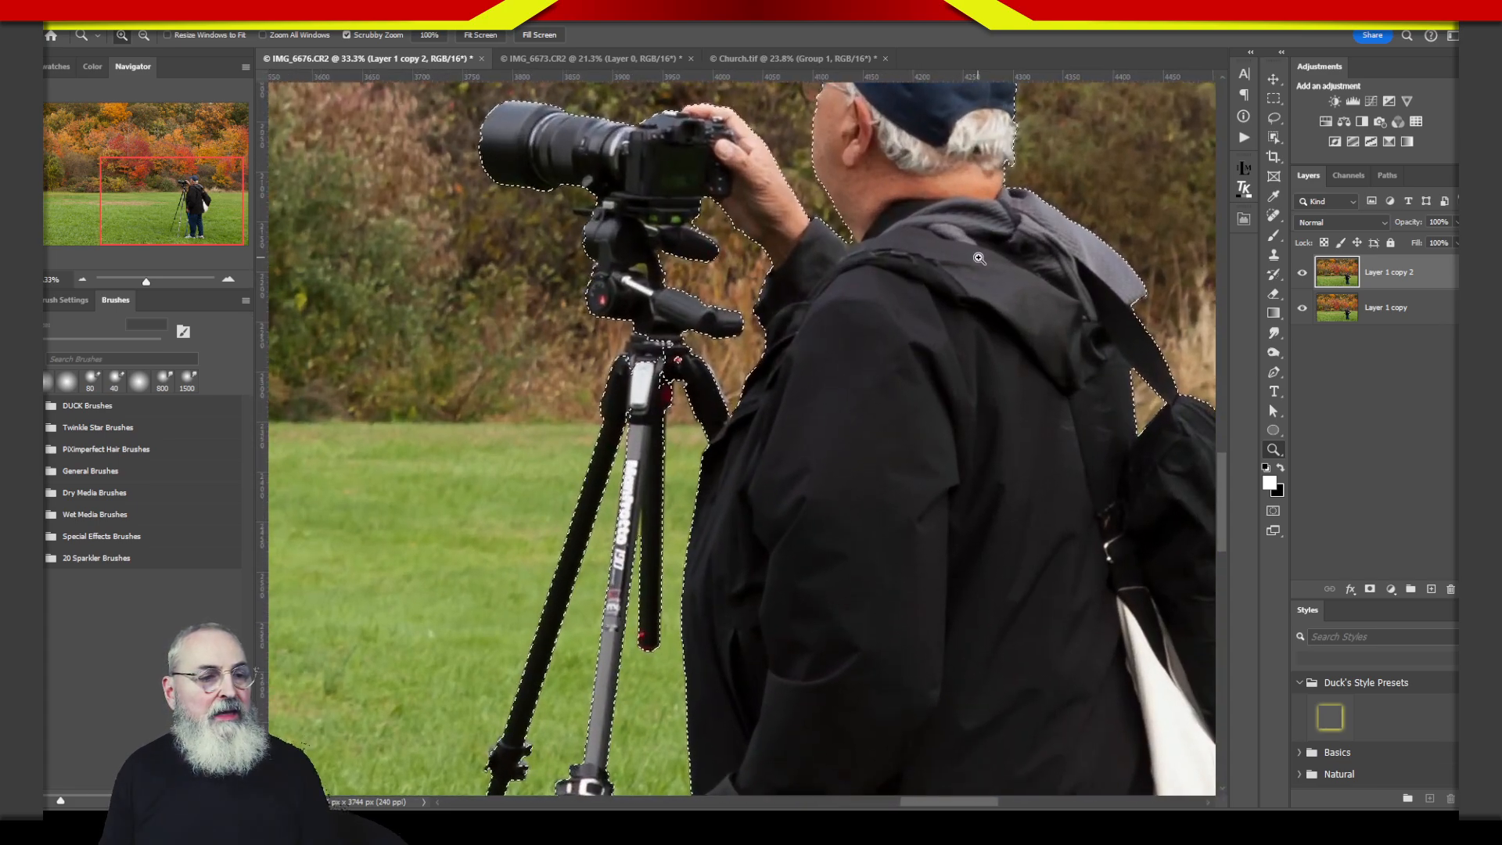
- Add the missed spots on the tripod head and neck and around the photographer's glasses to the selection with the Lasso in add mode
drag(955, 414, 978, 434)
click(1274, 118)
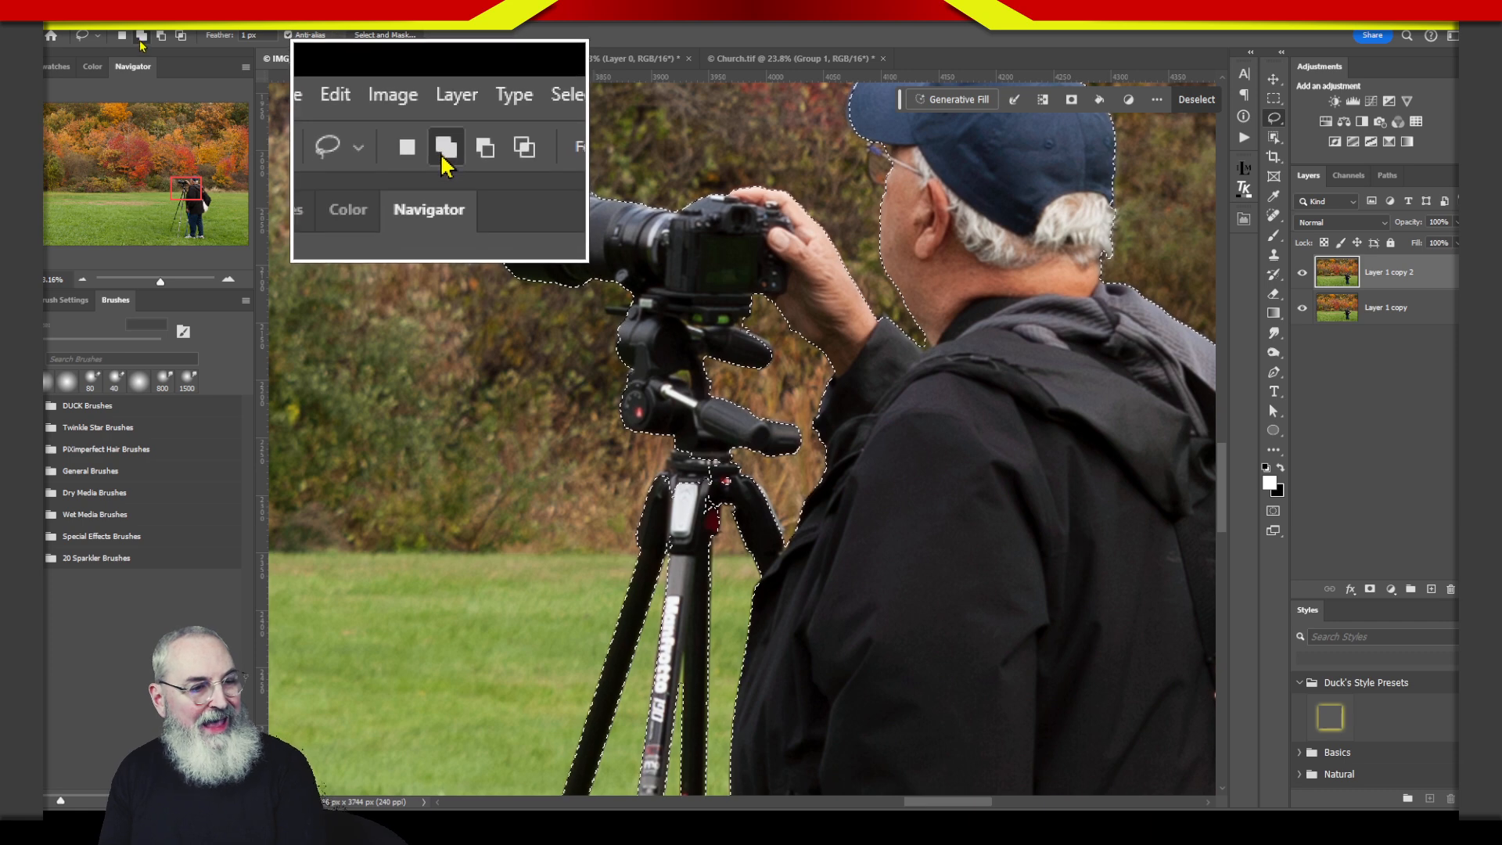
mouse_move(641, 299)
mouse_down()
mouse_move(604, 311)
mouse_move(657, 306)
mouse_up()
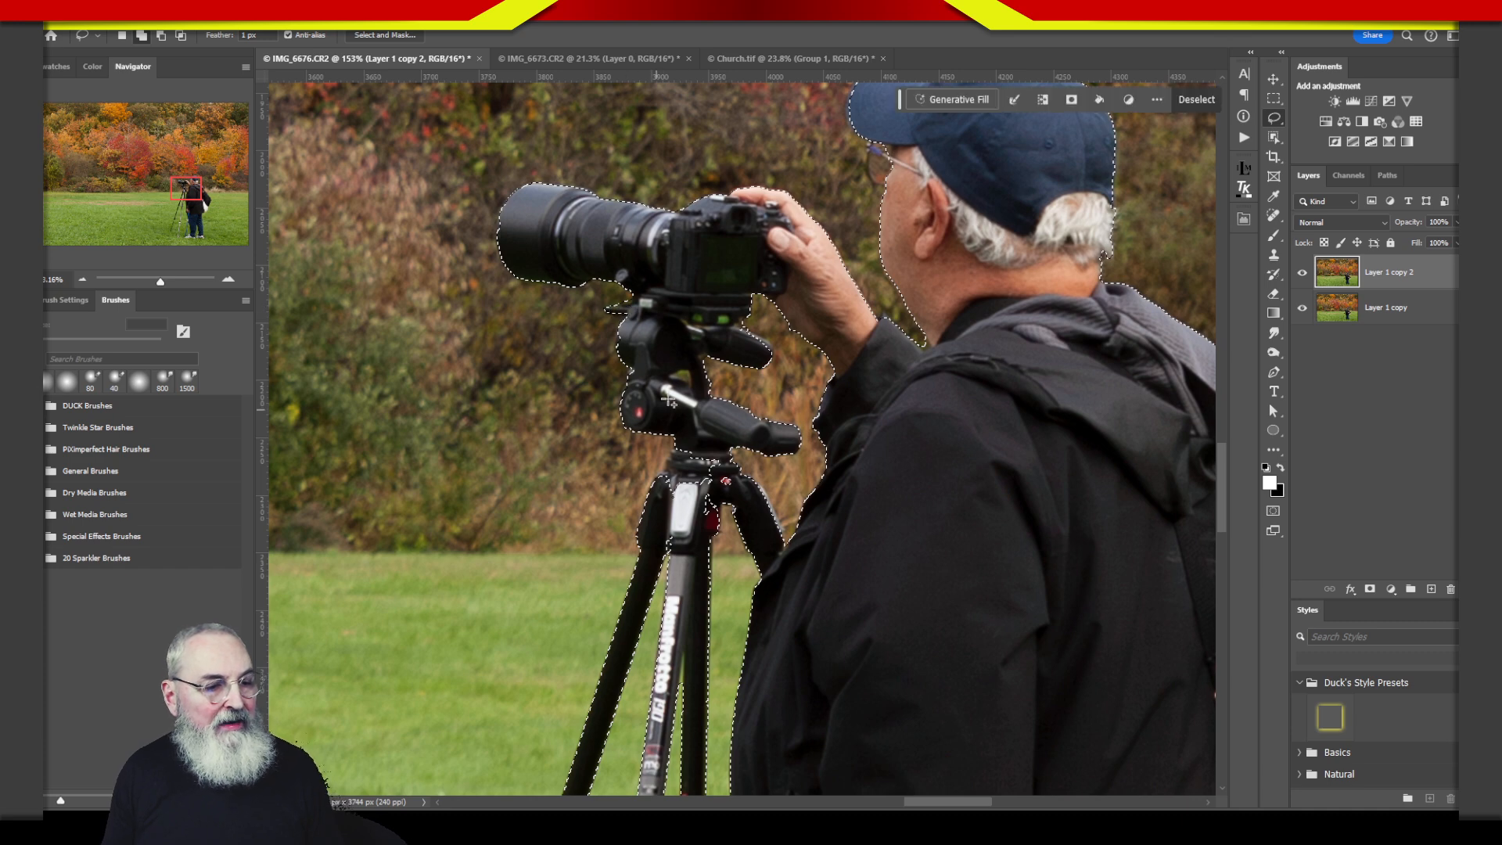
mouse_move(684, 449)
mouse_down()
mouse_move(663, 466)
mouse_move(663, 499)
mouse_move(696, 523)
mouse_move(718, 512)
mouse_move(727, 472)
mouse_up()
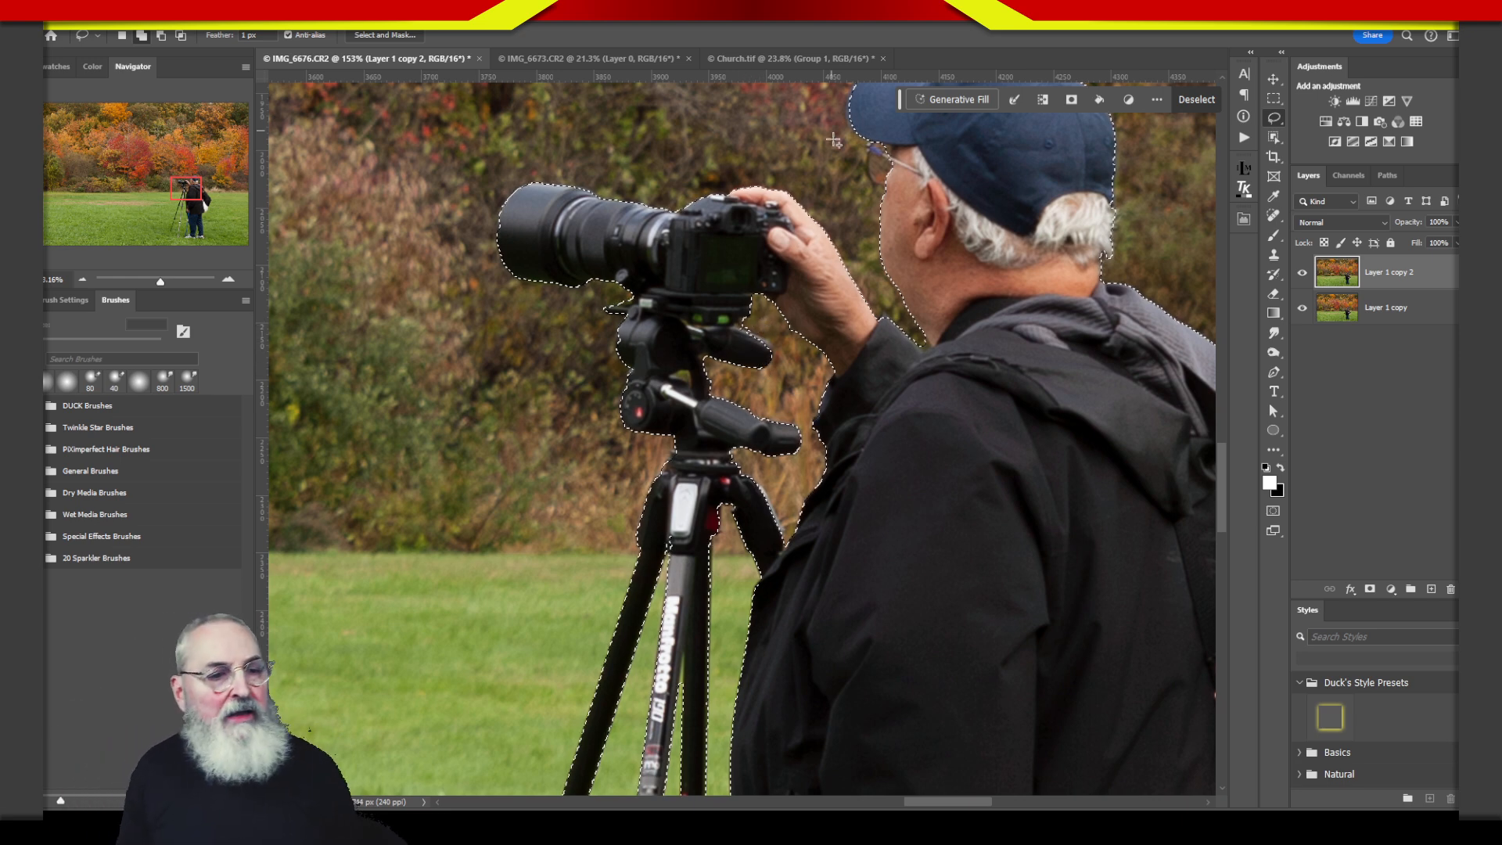
mouse_move(870, 135)
mouse_down()
mouse_move(877, 193)
mouse_move(920, 199)
mouse_up()
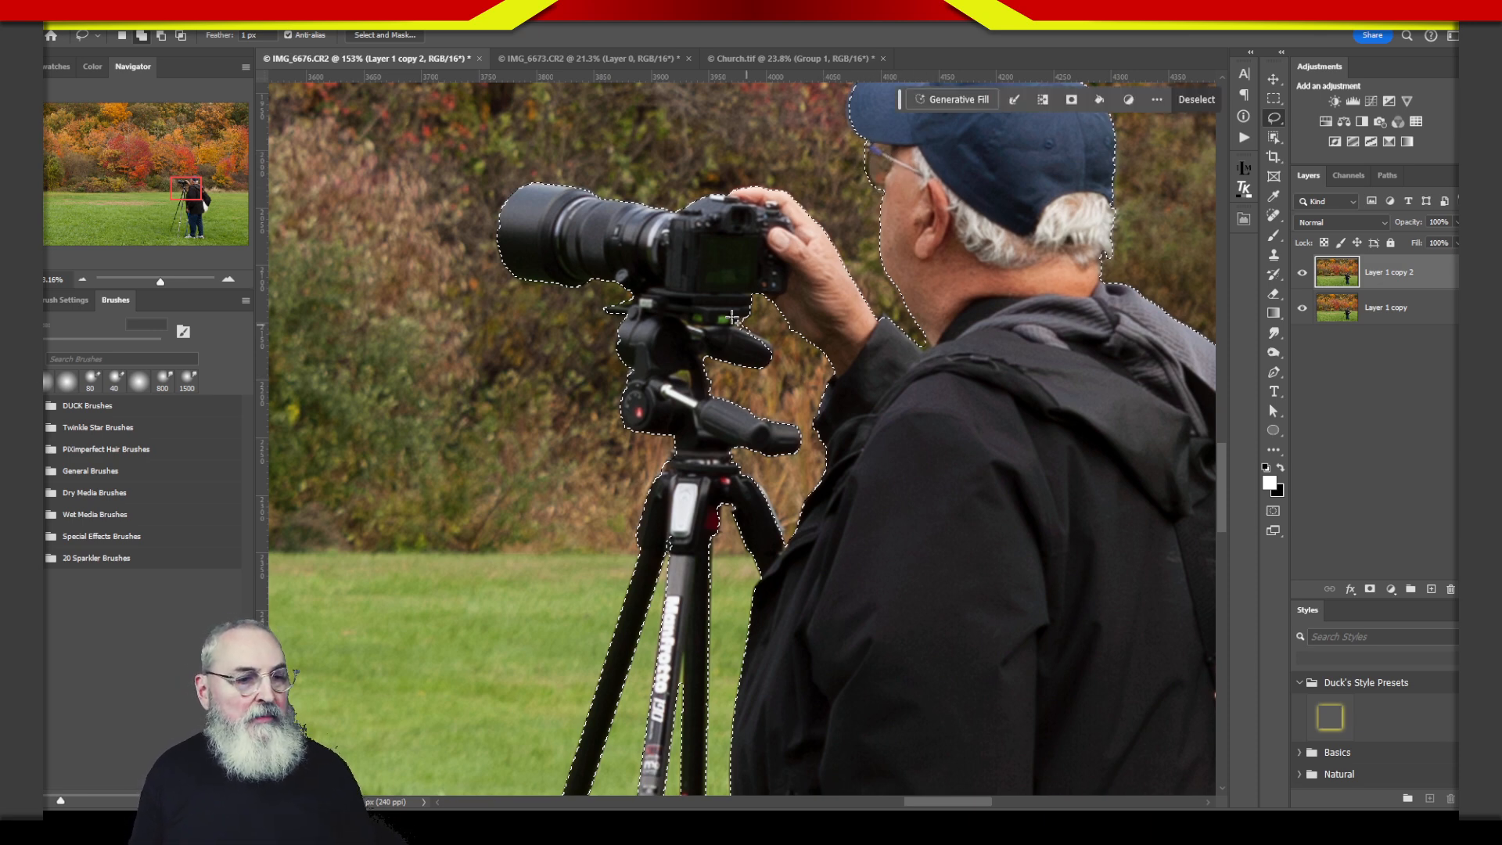
- Check the tripod legs' outline down to the grass and add the missed edge of the leg clamp to the selection
drag(714, 475, 744, 138)
drag(740, 277, 757, 195)
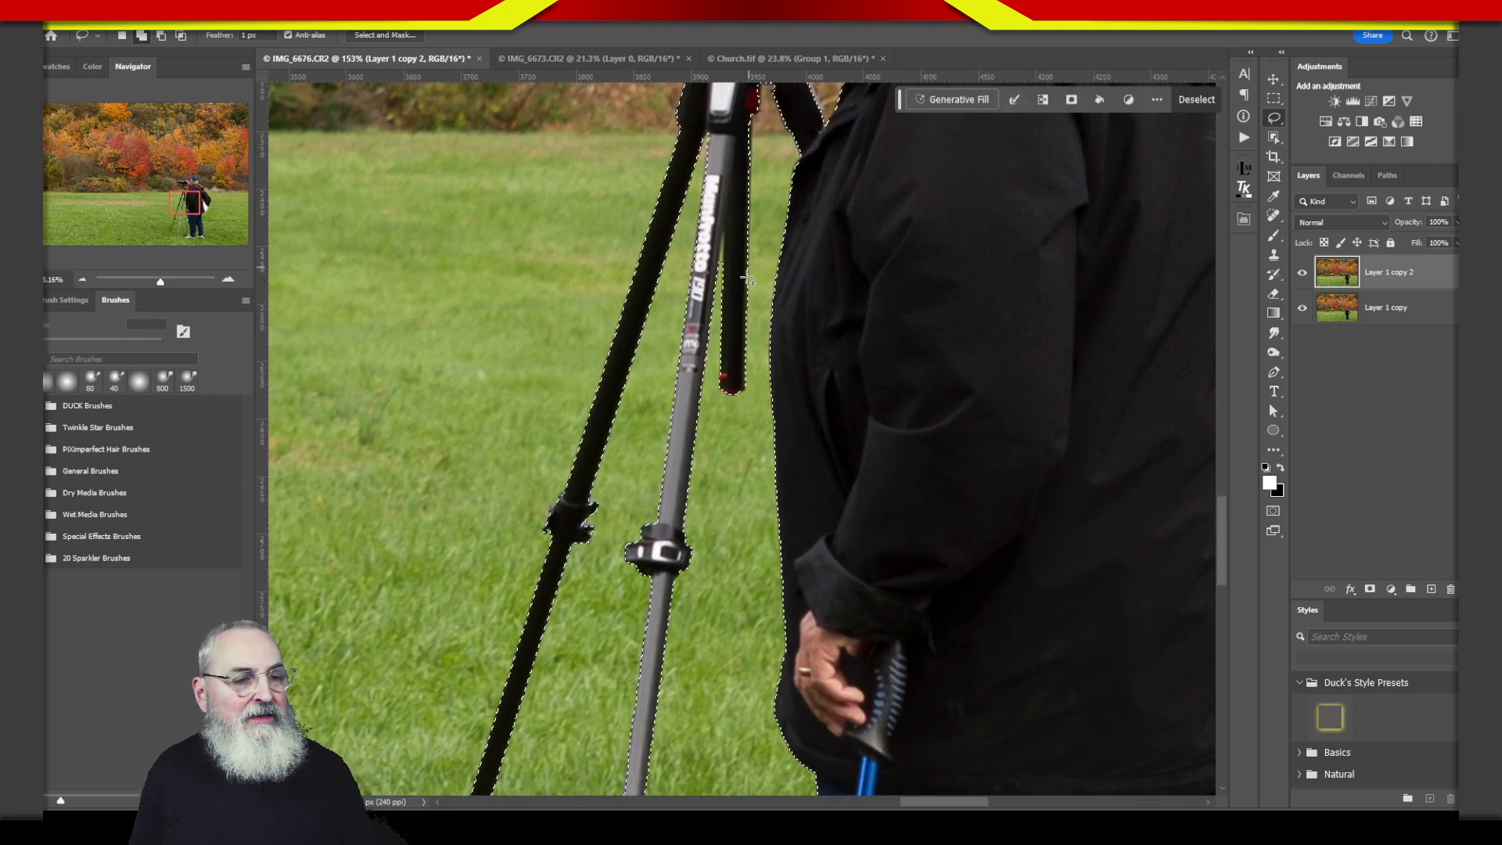
drag(657, 500, 744, 199)
drag(653, 202, 642, 209)
drag(752, 327, 792, 111)
drag(768, 301, 765, 90)
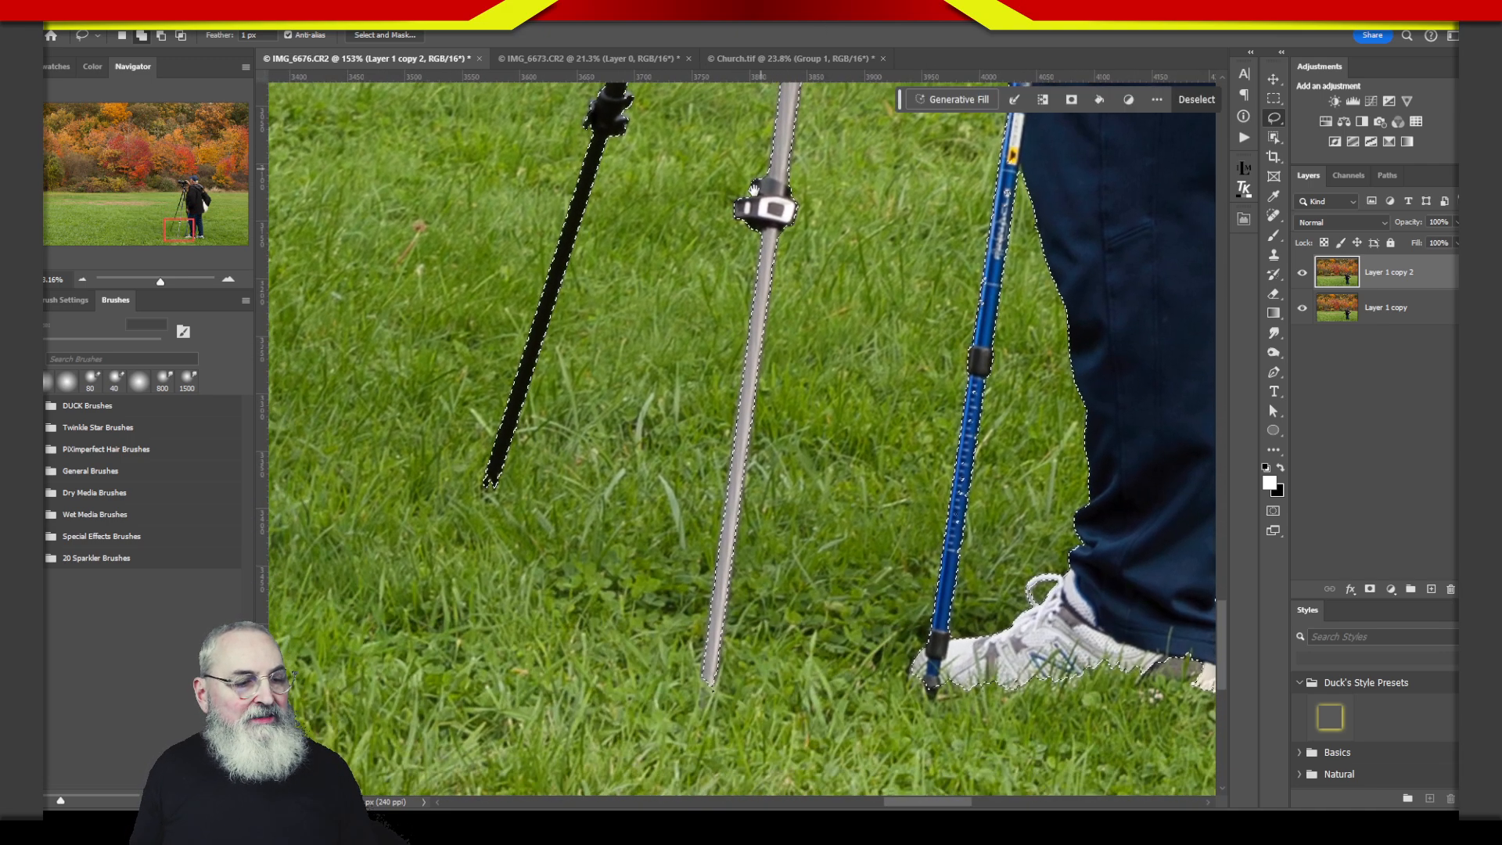
- Add the unselected parts inside the blue walking pole to the selection with the Lasso tool
drag(890, 579, 700, 385)
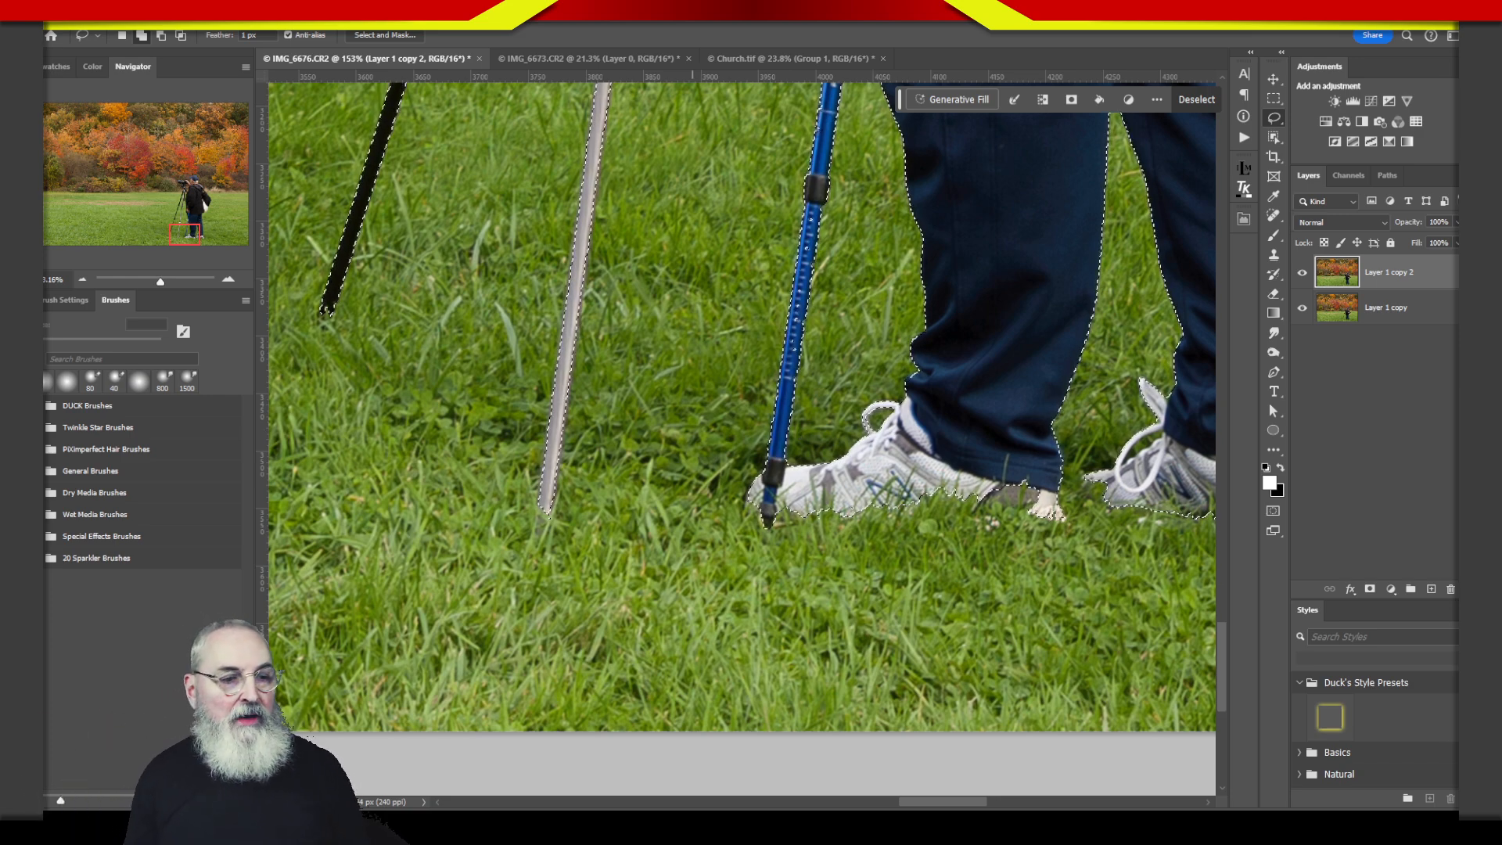
drag(823, 202, 791, 366)
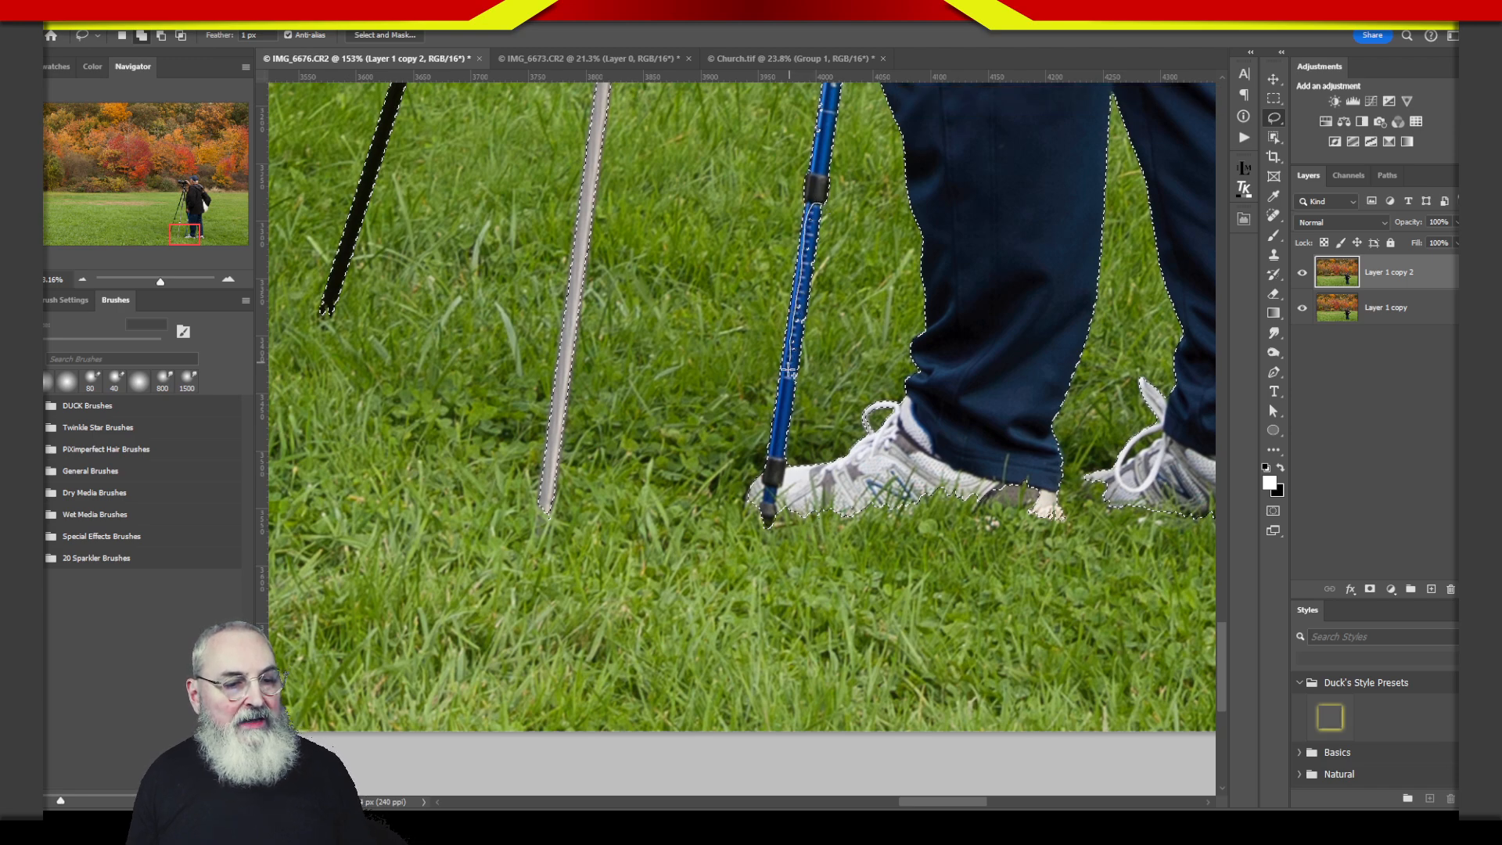
drag(789, 435, 779, 470)
scroll(816, 405, up, 3)
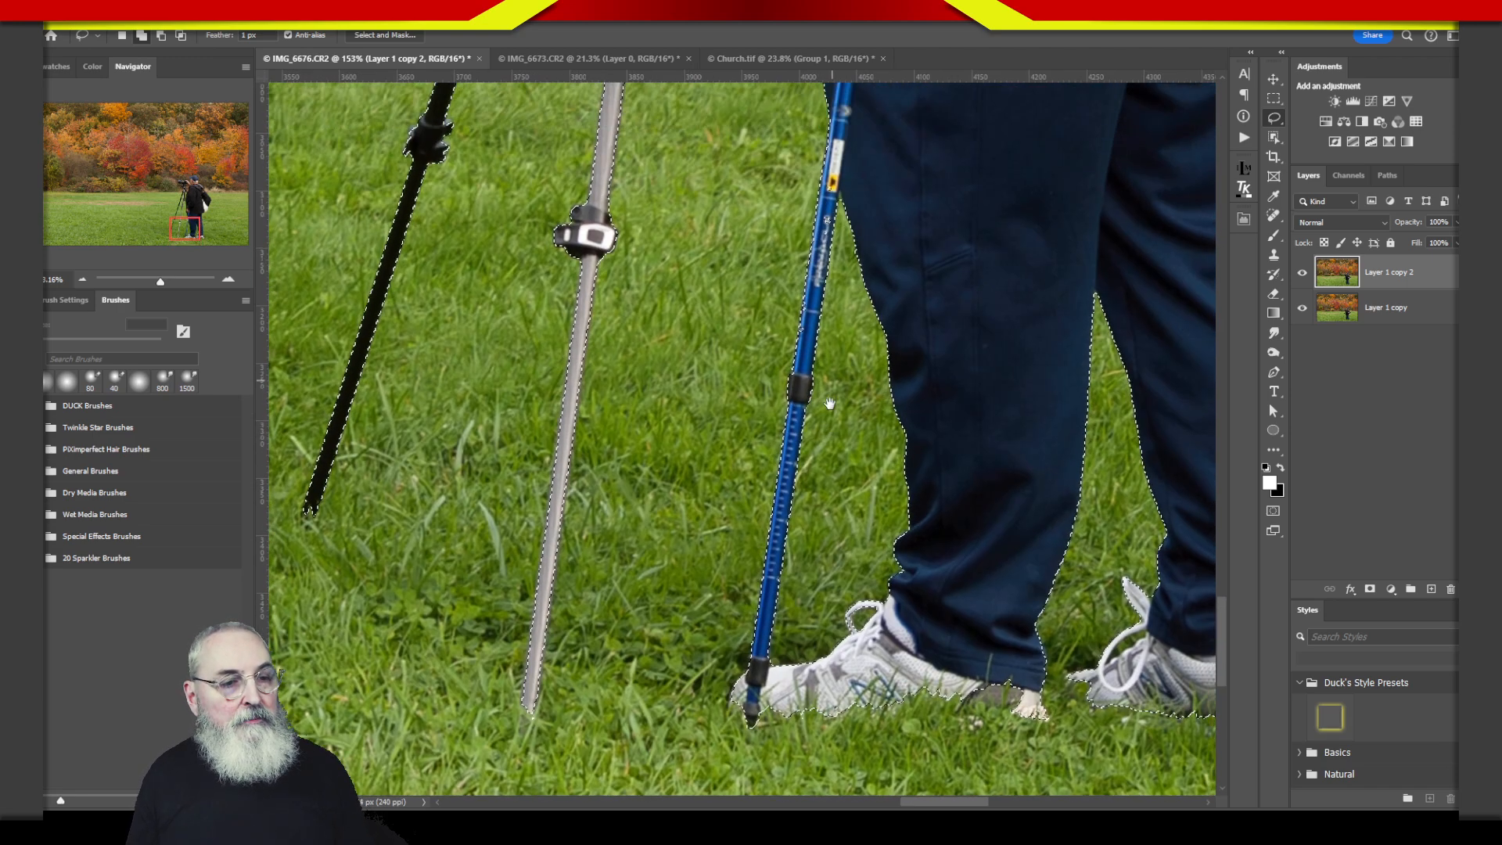
mouse_move(806, 374)
mouse_down()
mouse_move(795, 413)
mouse_move(810, 374)
mouse_up()
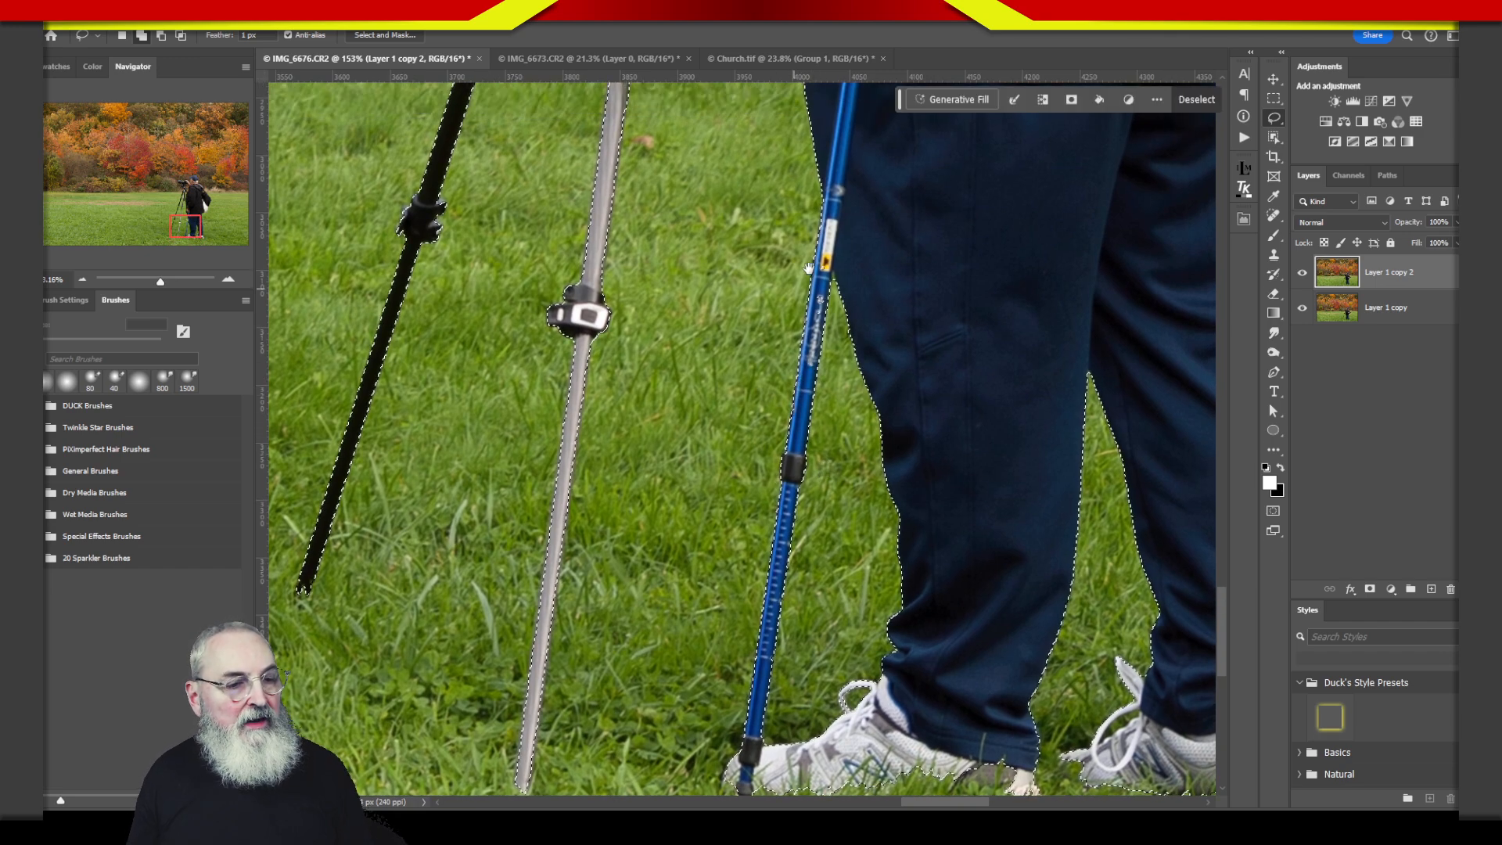
- Inspect the selection outline along the tripod, camera, jacket, backpack and trousers for missed areas
scroll(800, 284, up, 10)
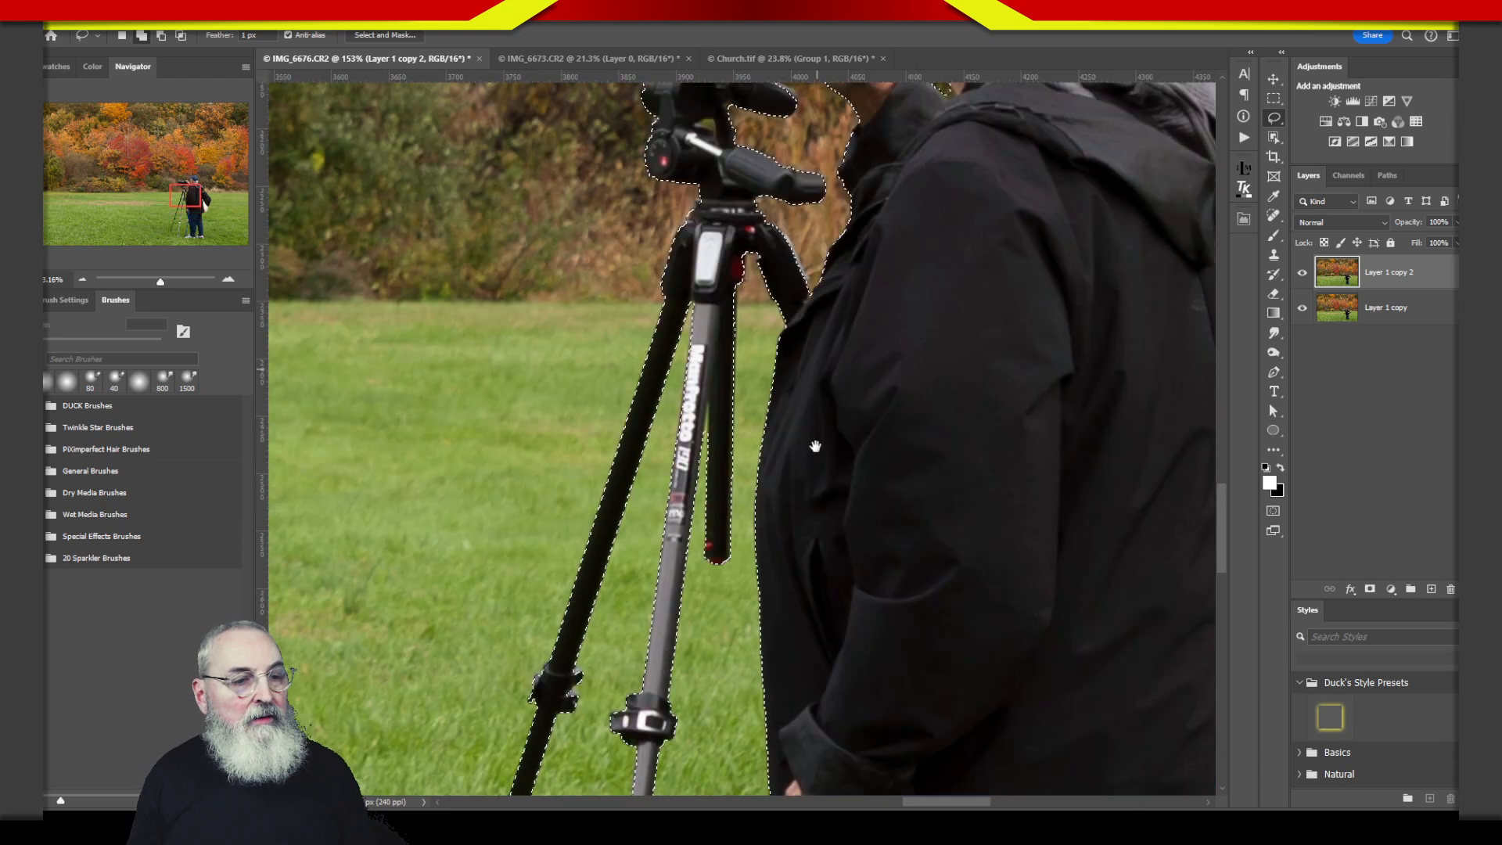
scroll(815, 446, up, 5)
mouse_move(724, 618)
mouse_down()
mouse_move(709, 455)
mouse_move(734, 442)
mouse_move(731, 420)
mouse_up()
drag(1044, 282, 904, 407)
drag(827, 440, 731, 469)
drag(949, 669, 788, 90)
drag(909, 397, 874, 82)
drag(786, 546, 773, 102)
drag(831, 500, 858, 231)
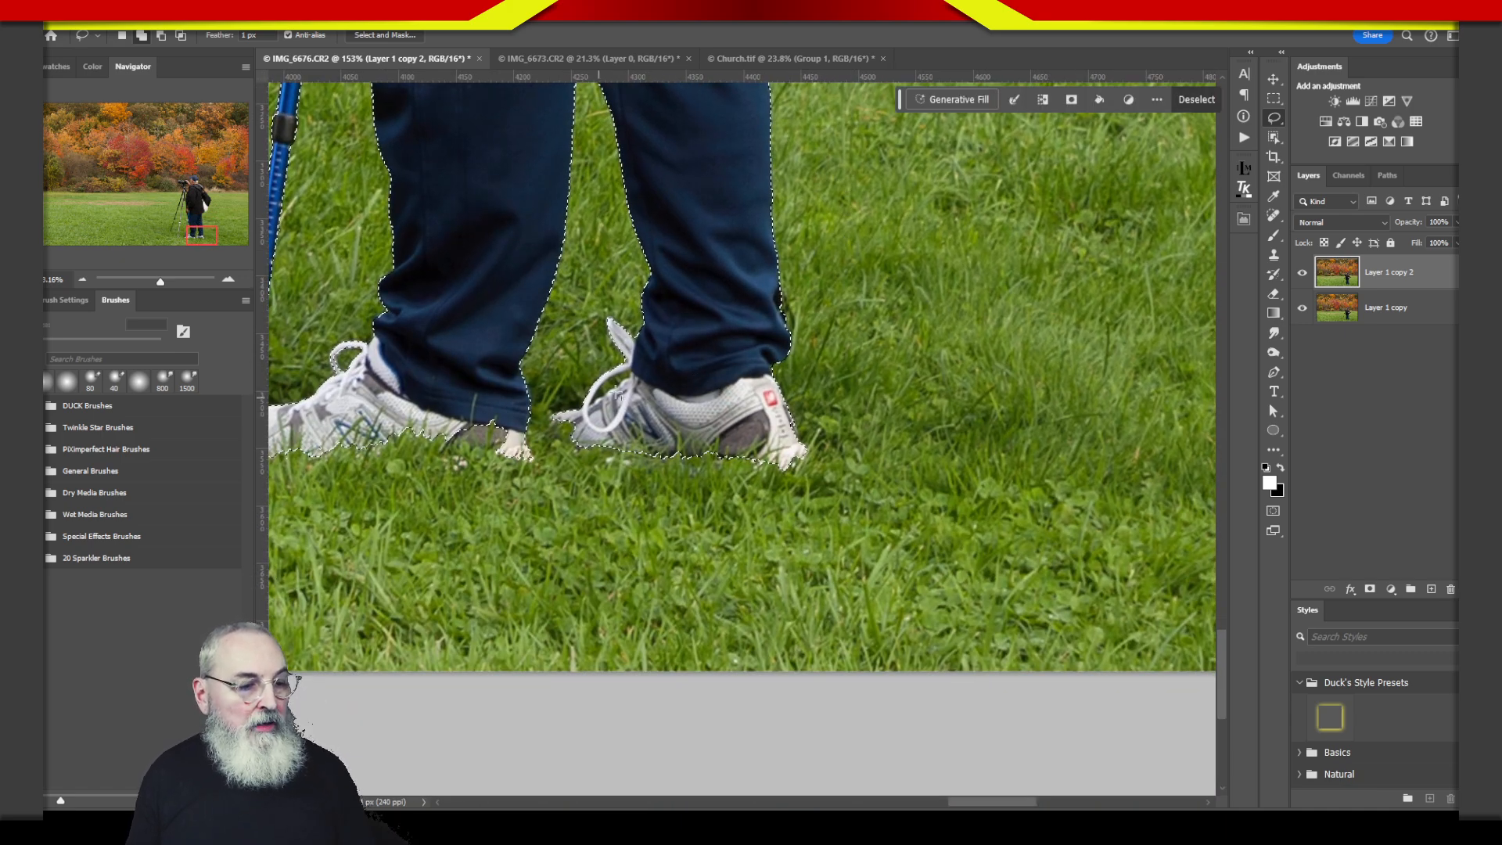
- Add the missed areas around the rear shoe's laces and the front shoe's heel to the selection with the Lasso tool
drag(629, 413, 825, 393)
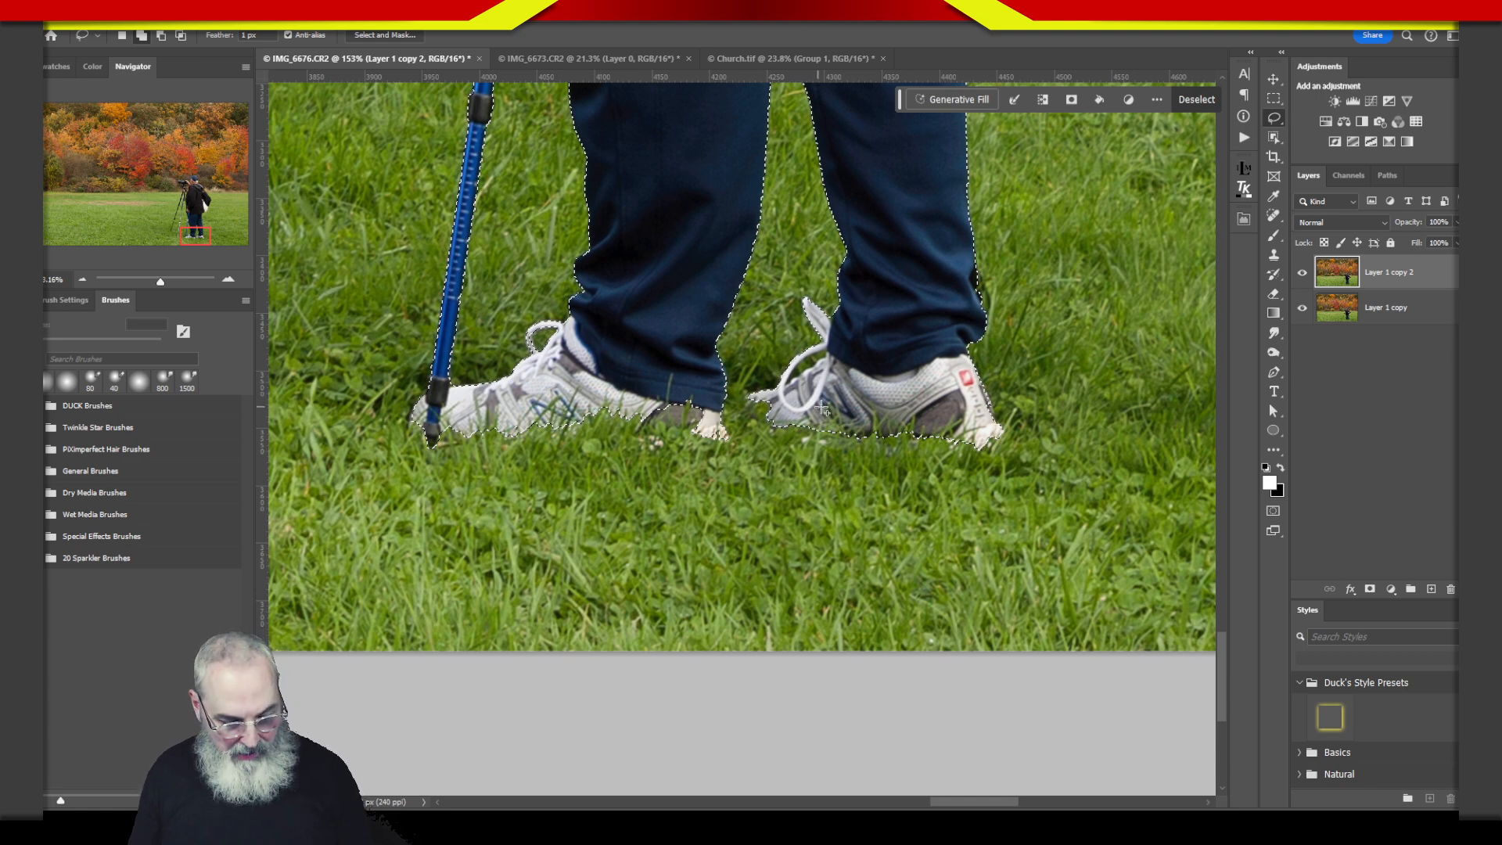
drag(829, 382, 897, 346)
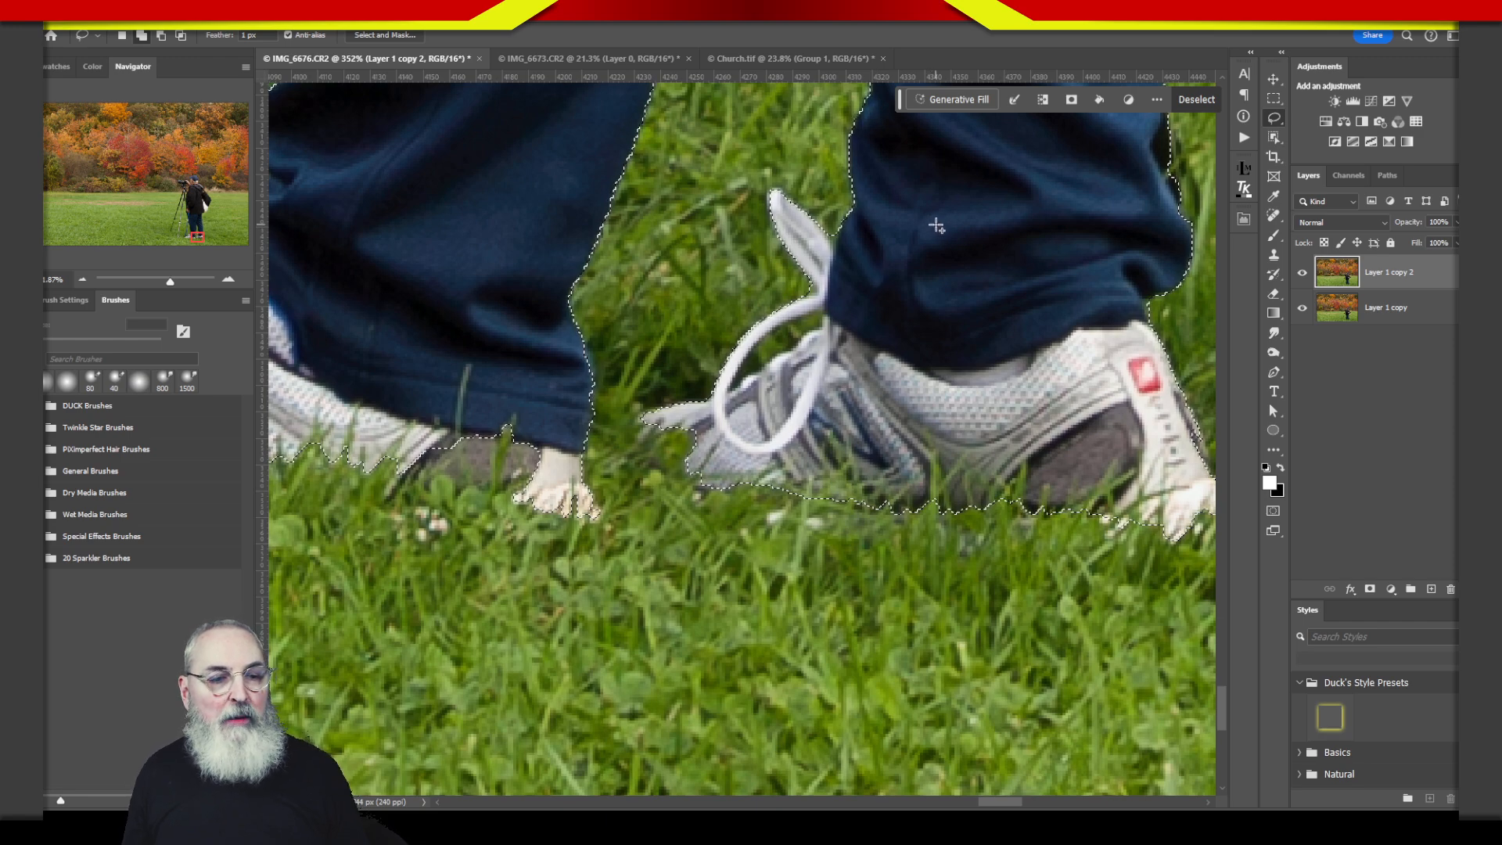
mouse_move(821, 316)
mouse_down()
mouse_move(786, 322)
mouse_move(743, 378)
mouse_up()
drag(818, 316, 783, 350)
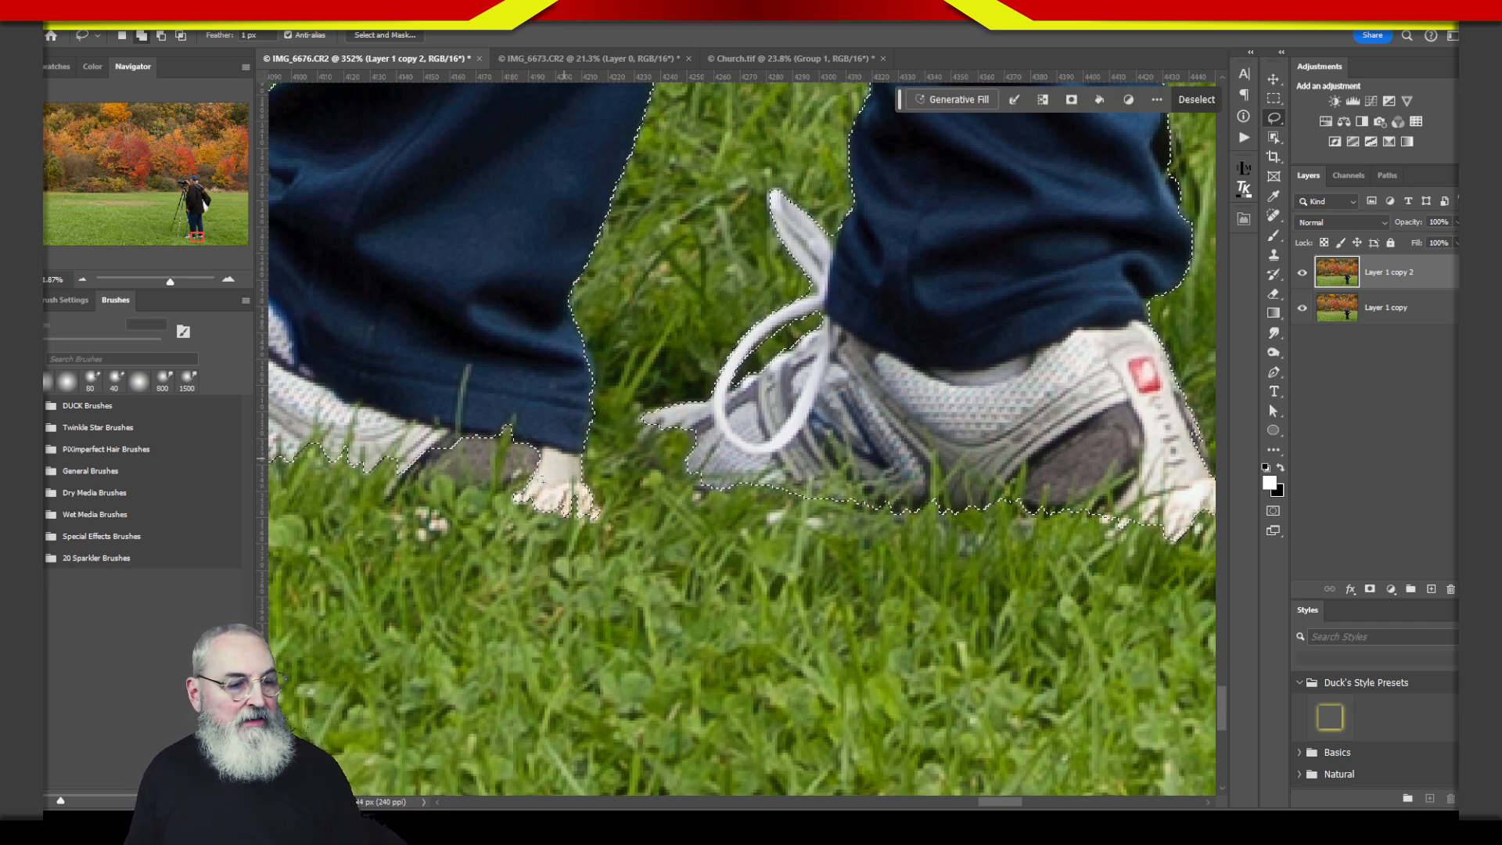
mouse_move(445, 454)
mouse_down()
mouse_move(491, 491)
mouse_move(497, 453)
mouse_move(519, 475)
mouse_up()
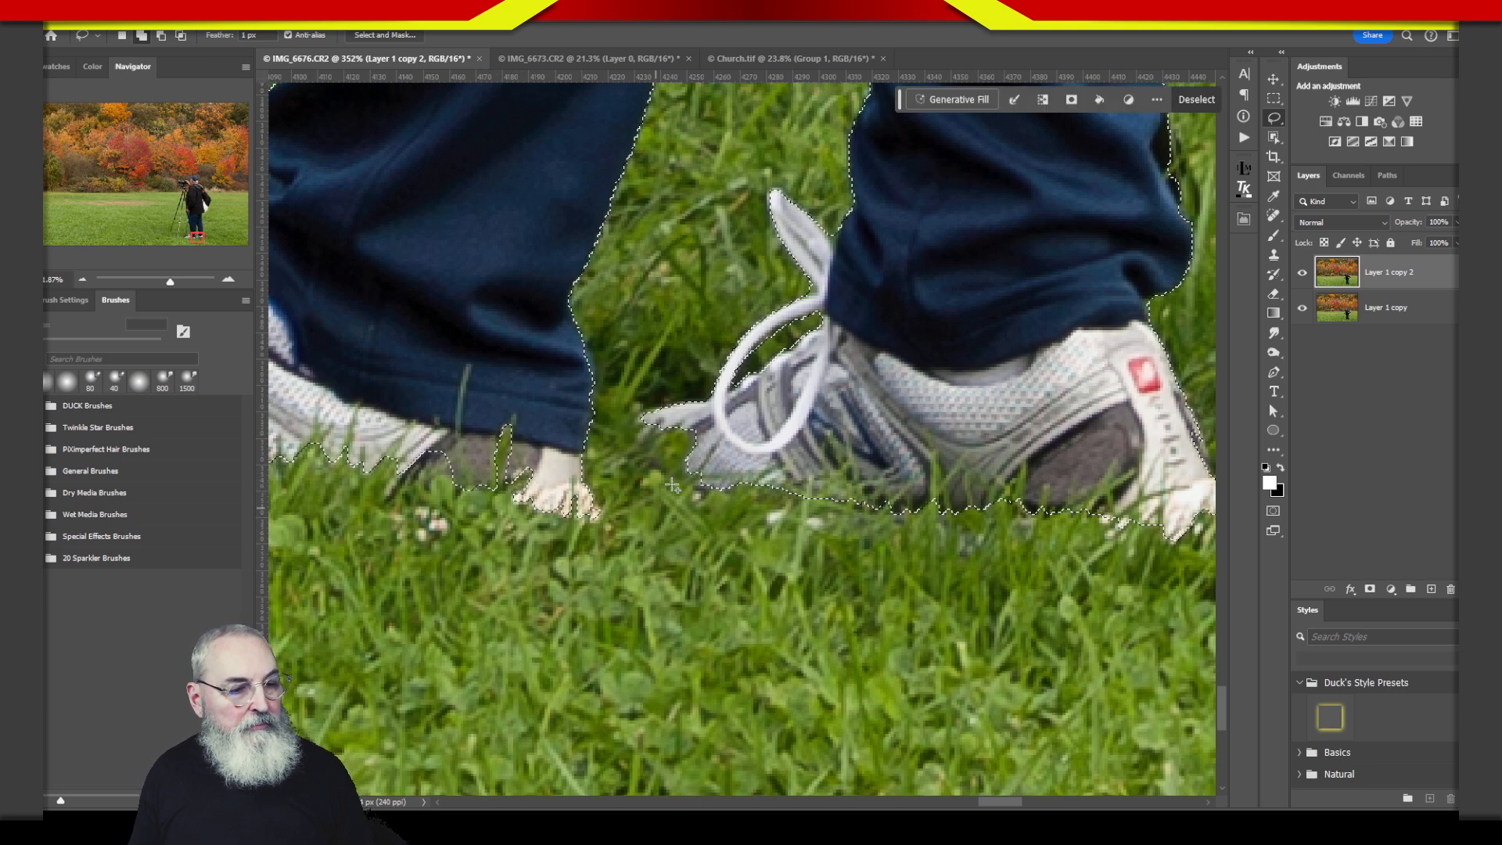
- Inspect the selection edges up close along the trouser legs, walking pole and tripod up to its head, and return to the whole photo
drag(1026, 404, 875, 708)
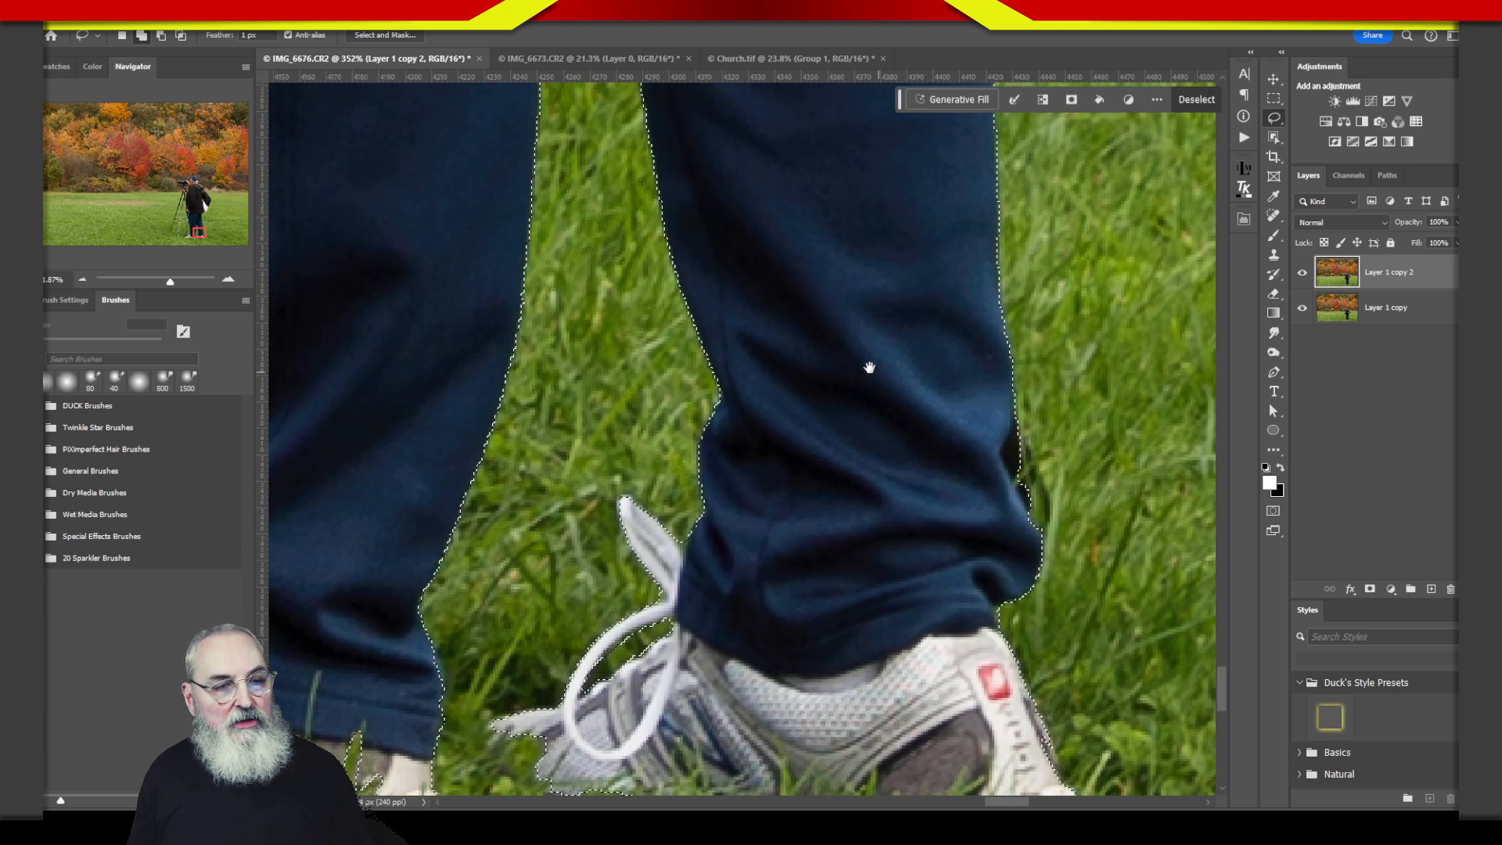
drag(853, 332, 1056, 600)
drag(947, 270, 1063, 665)
drag(760, 439, 1102, 491)
drag(860, 340, 1036, 653)
drag(821, 613, 855, 392)
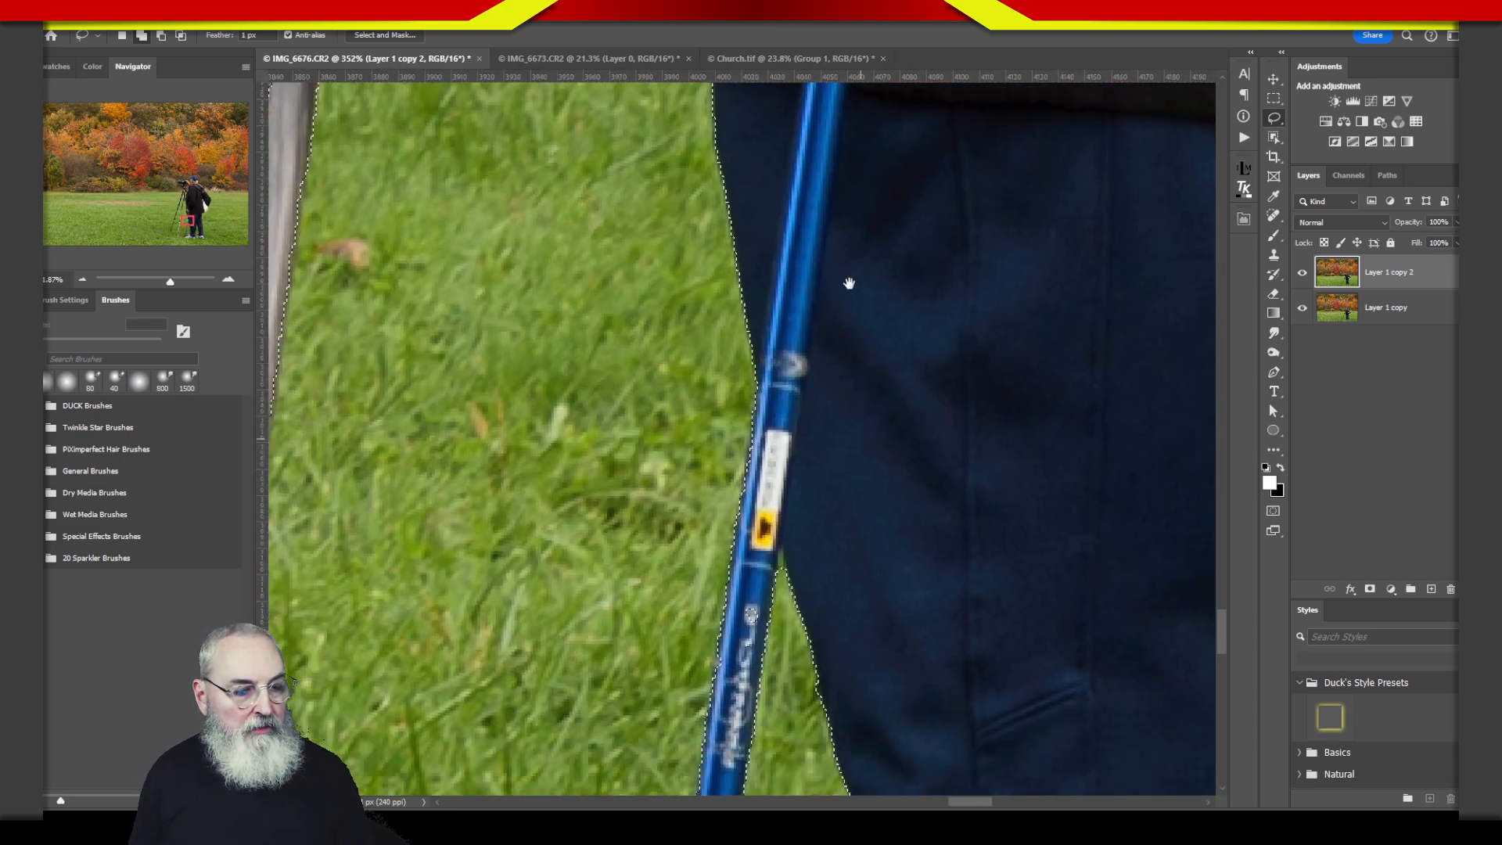
drag(782, 782, 715, 509)
drag(673, 790, 970, 599)
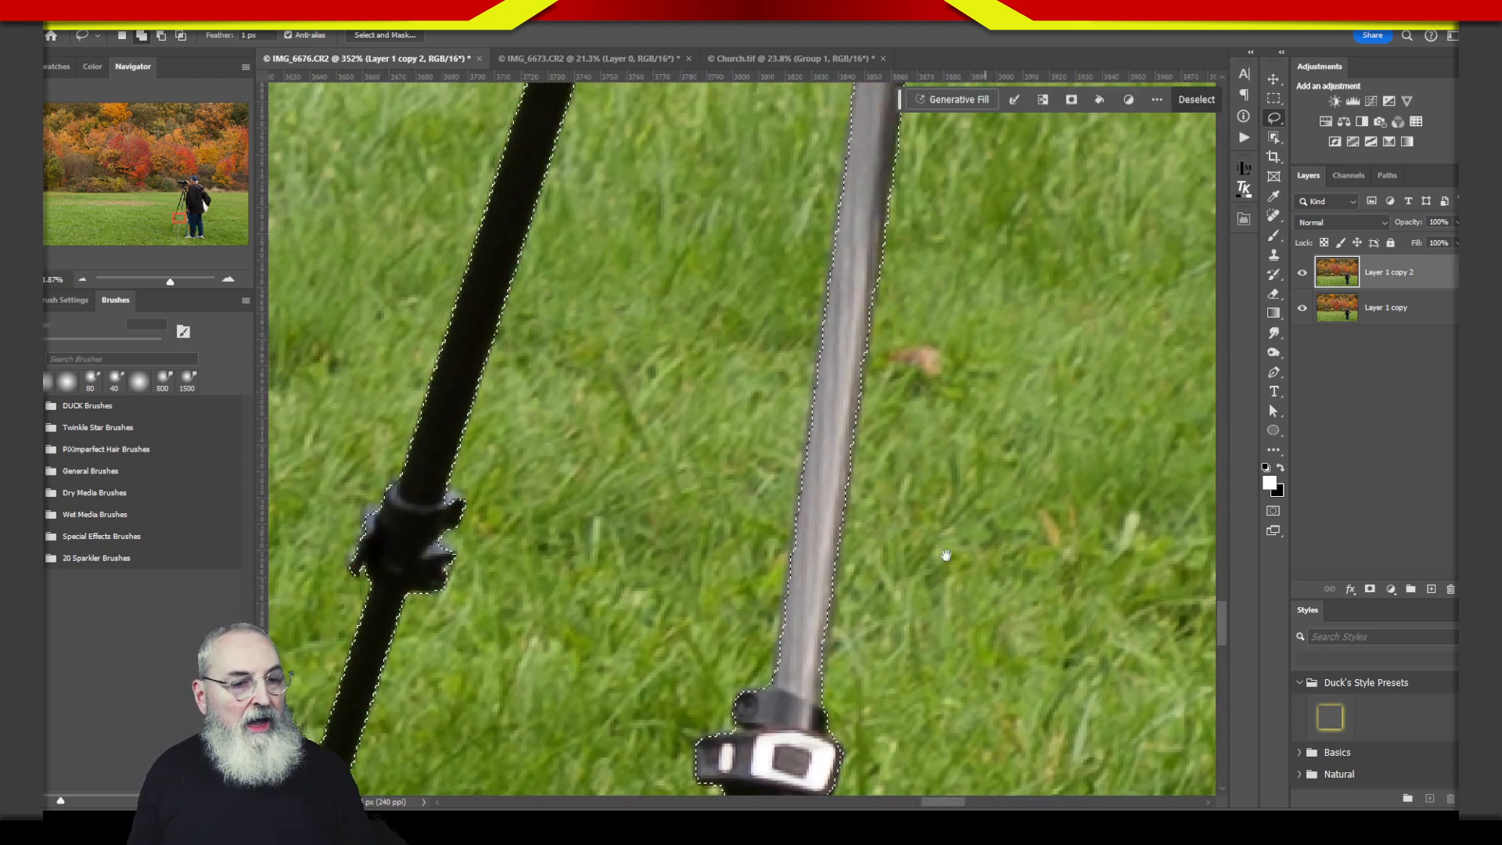
drag(859, 331, 855, 764)
drag(908, 289, 912, 564)
drag(880, 228, 852, 530)
drag(879, 295, 878, 322)
drag(884, 164, 902, 460)
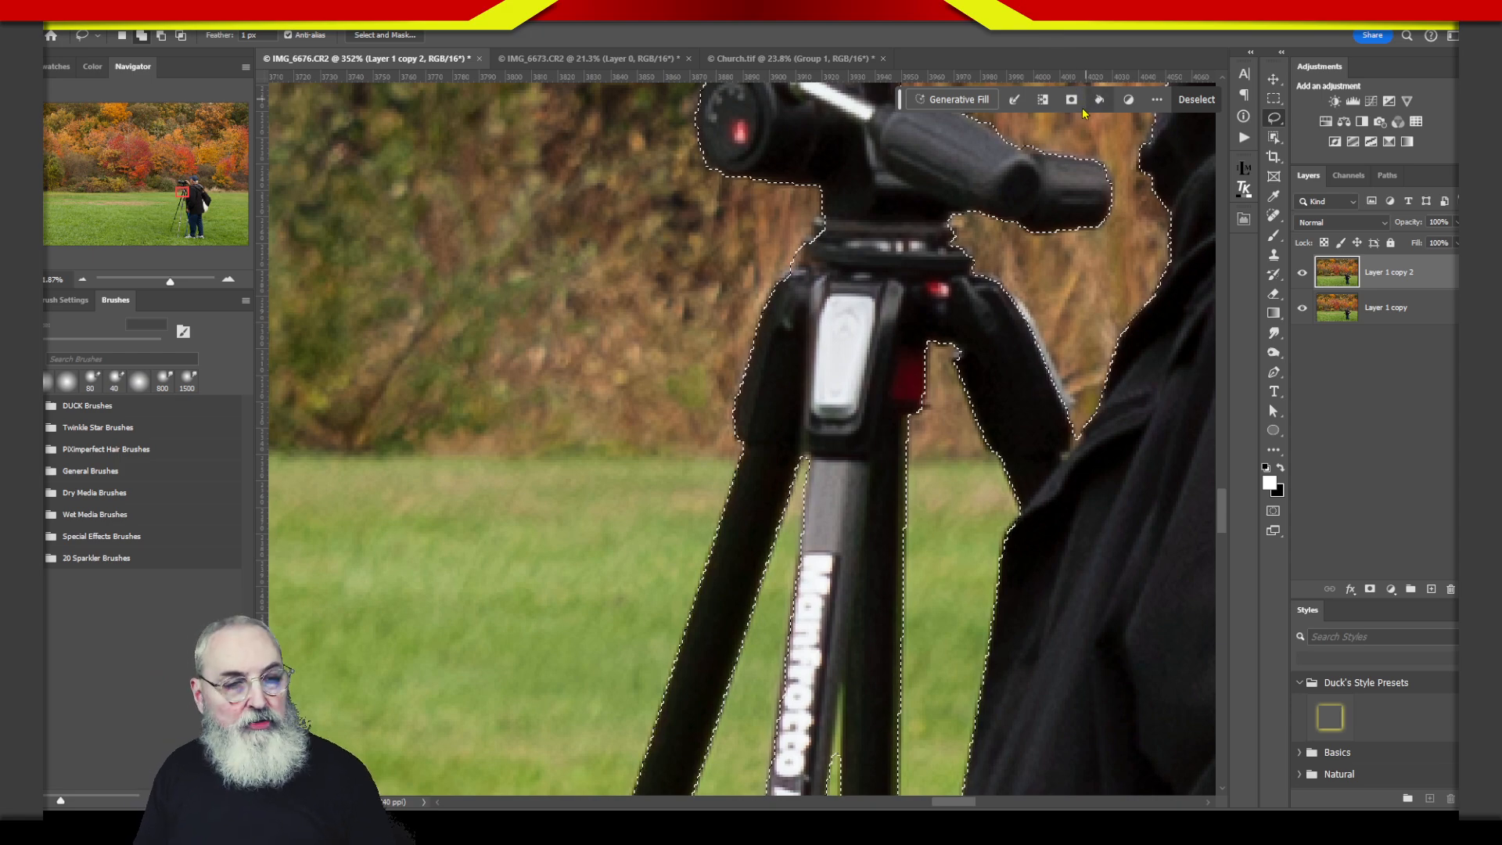
key(ctrl+0)
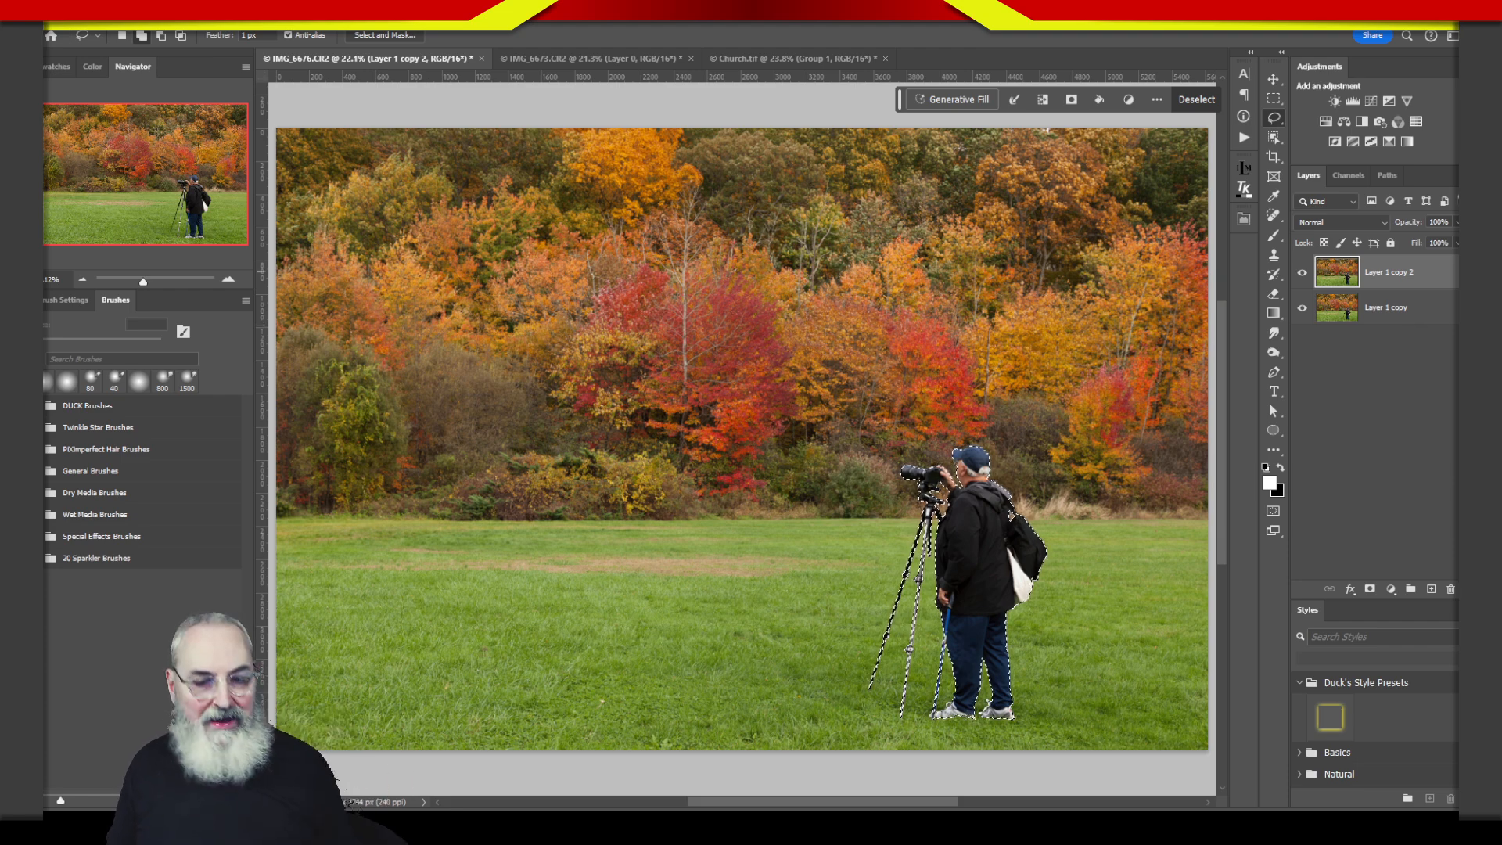
- Turn the selection into a layer mask on Layer 1 copy 2 and check the cutout by hiding and reshowing Layer 1 copy
click(1370, 589)
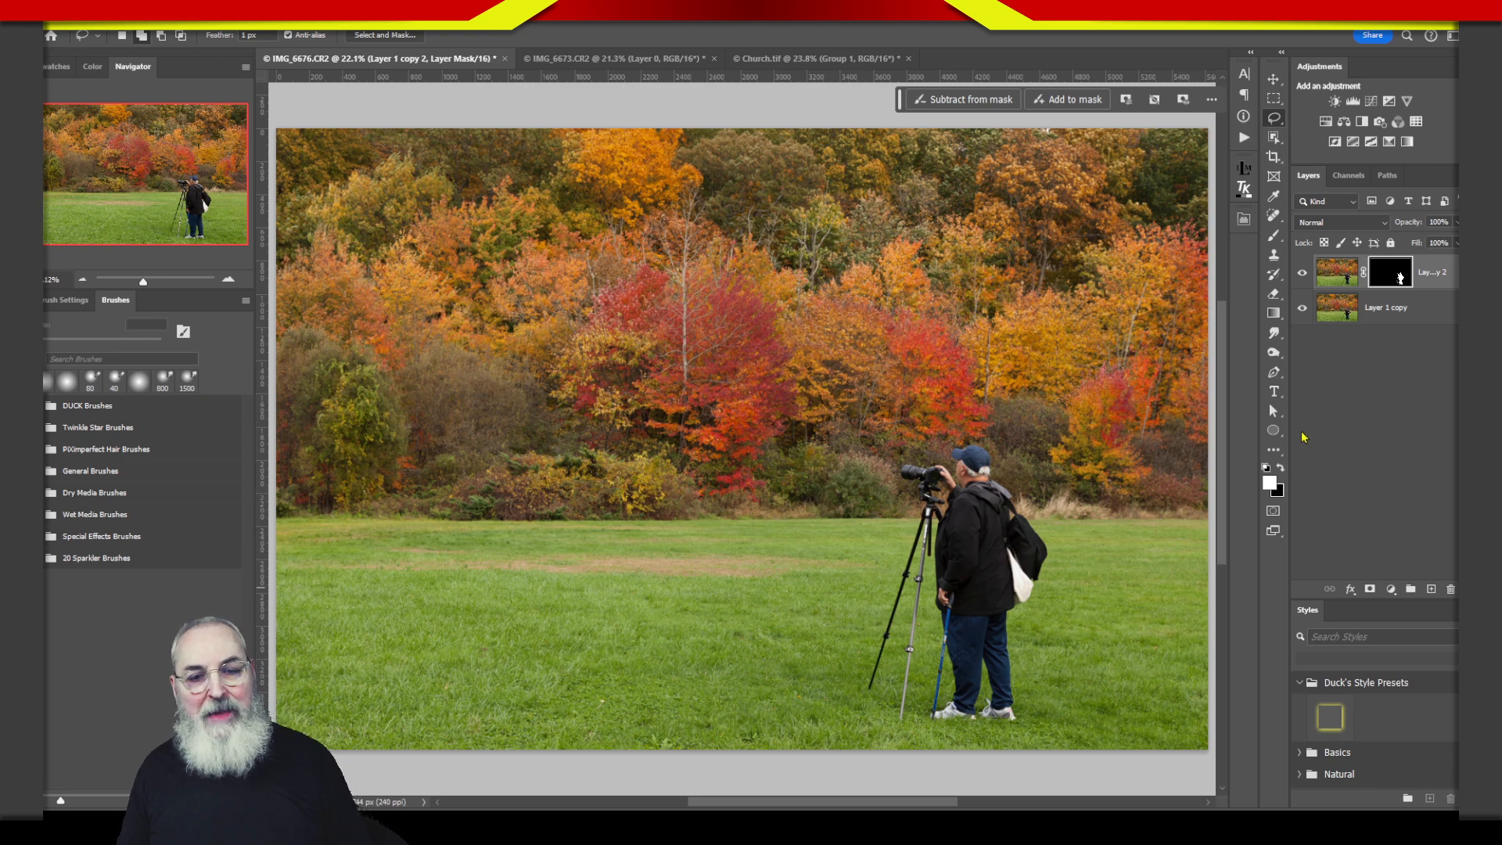
click(1303, 311)
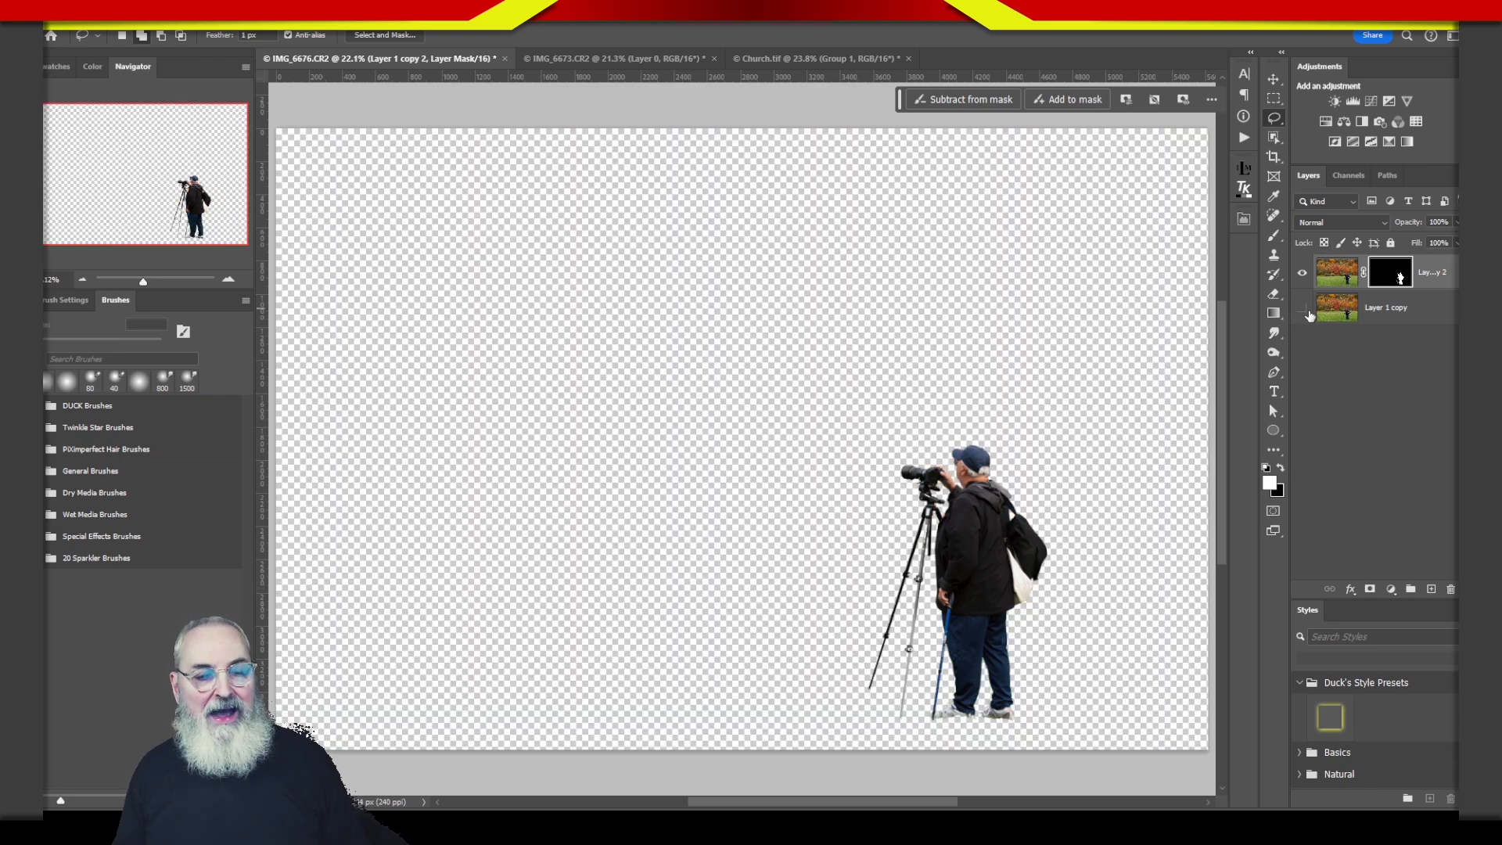
click(1303, 311)
click(1303, 313)
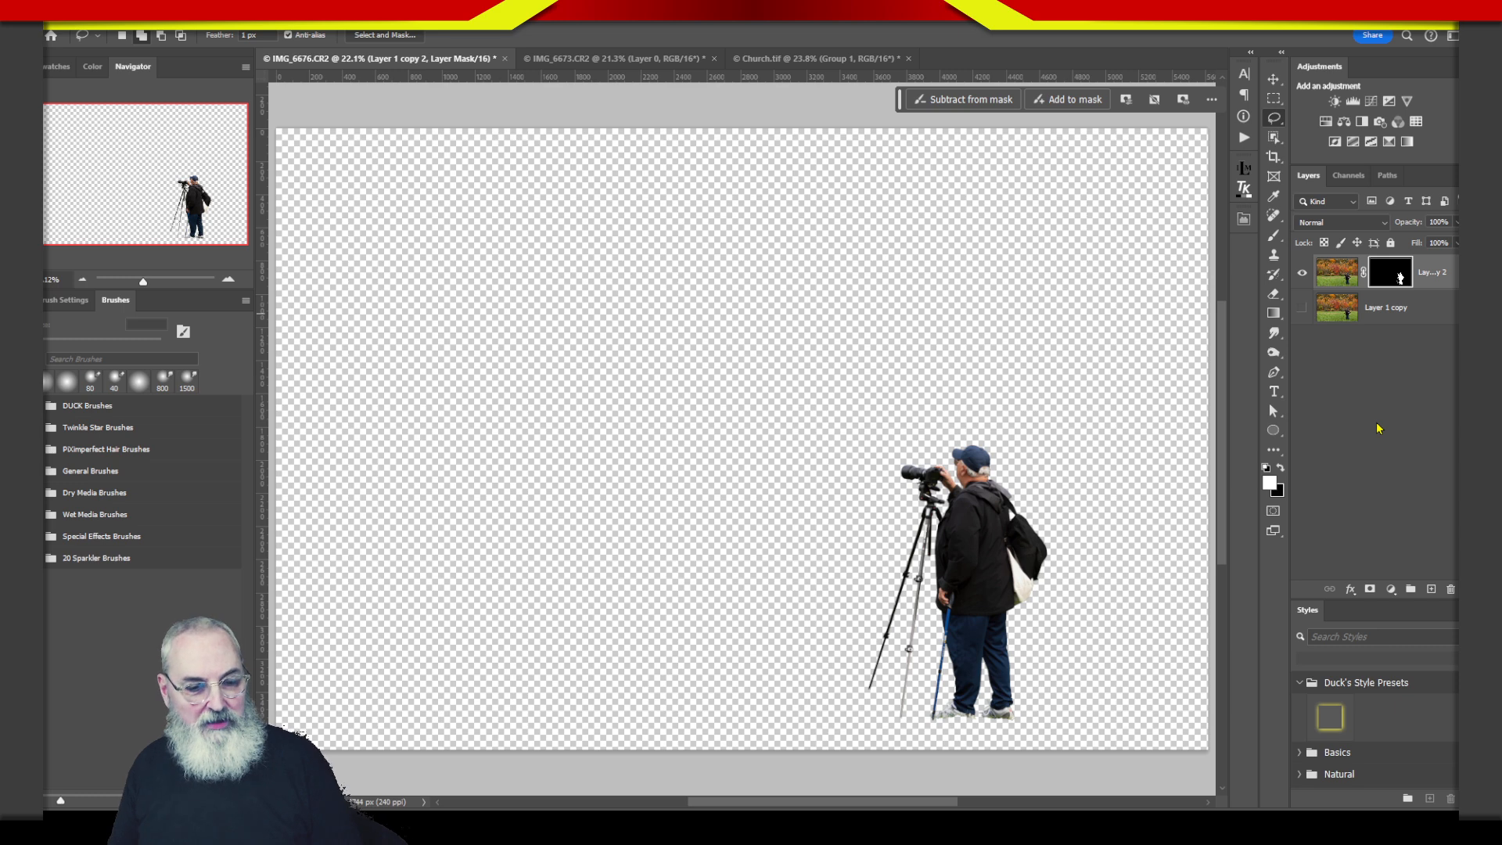
click(1302, 309)
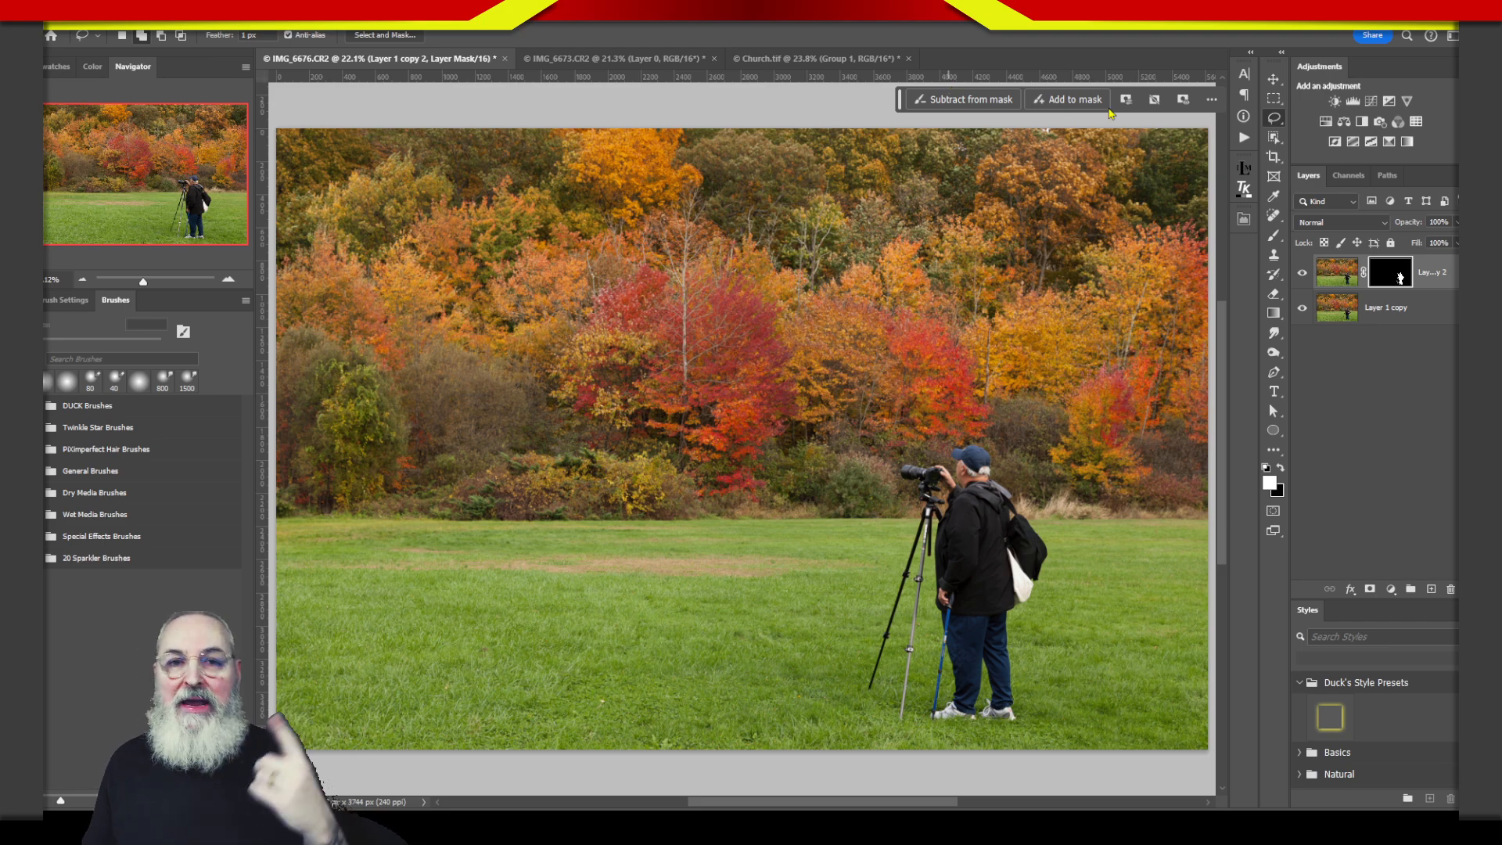
- Load the mask of Layer 1 copy 2 as a selection, view it around the photographer up close, and deselect it
ctrl+click(1398, 275)
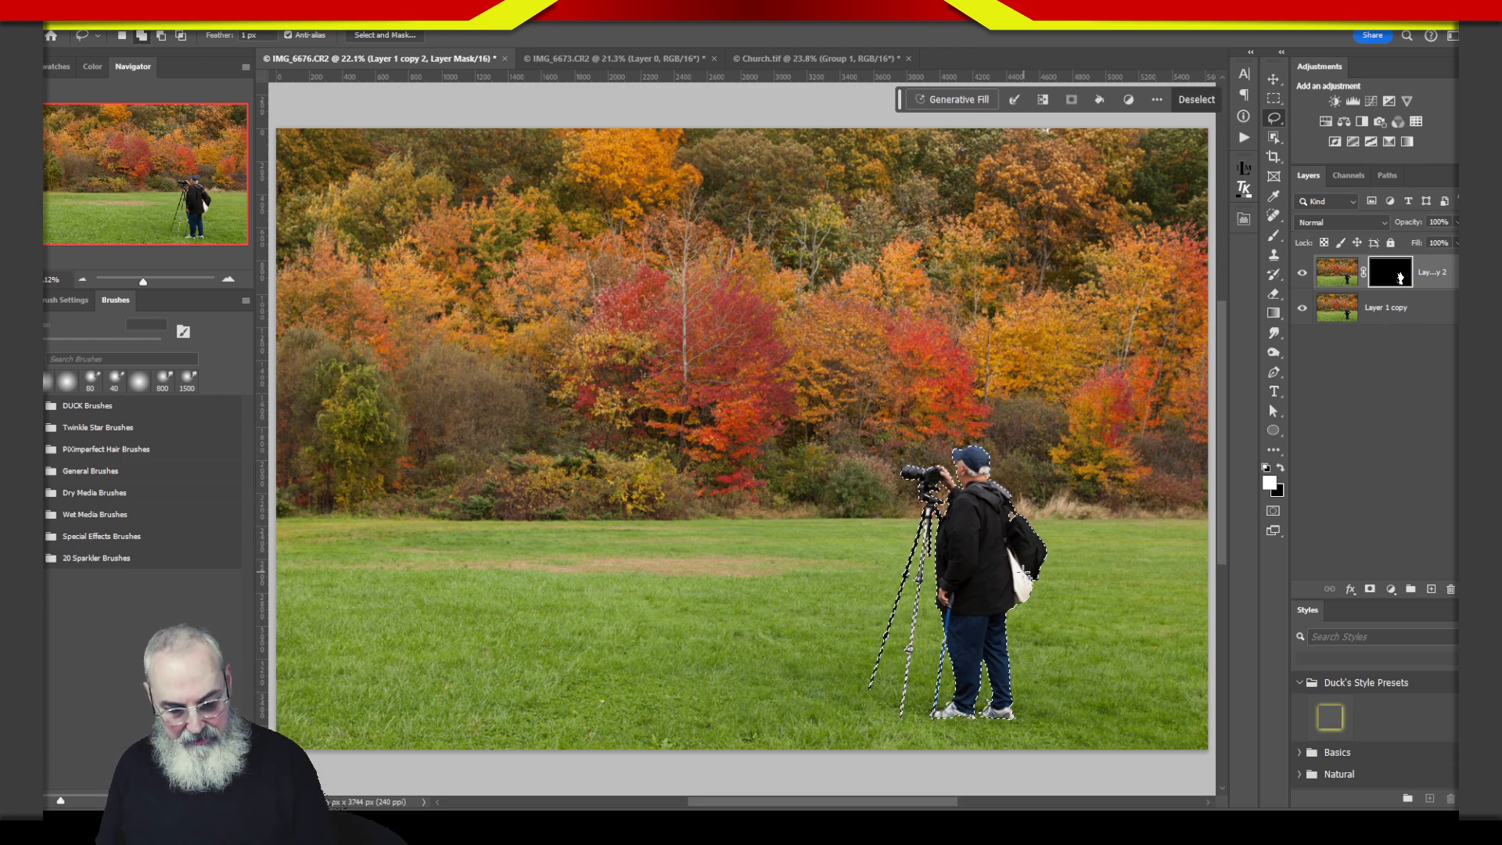
key(z)
drag(1013, 564, 1079, 552)
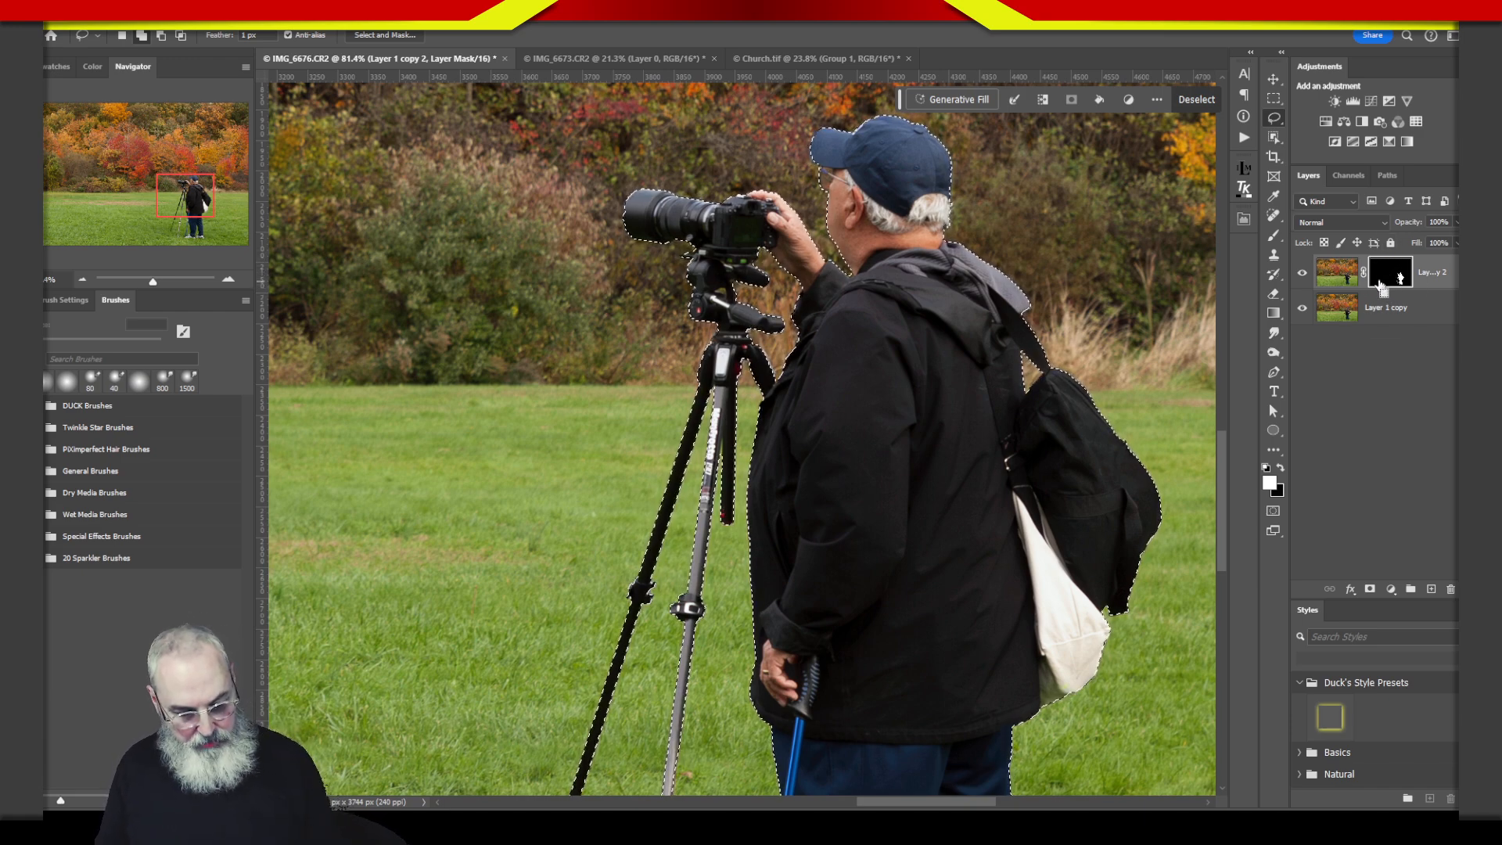
key(ctrl+d)
key(ctrl+0)
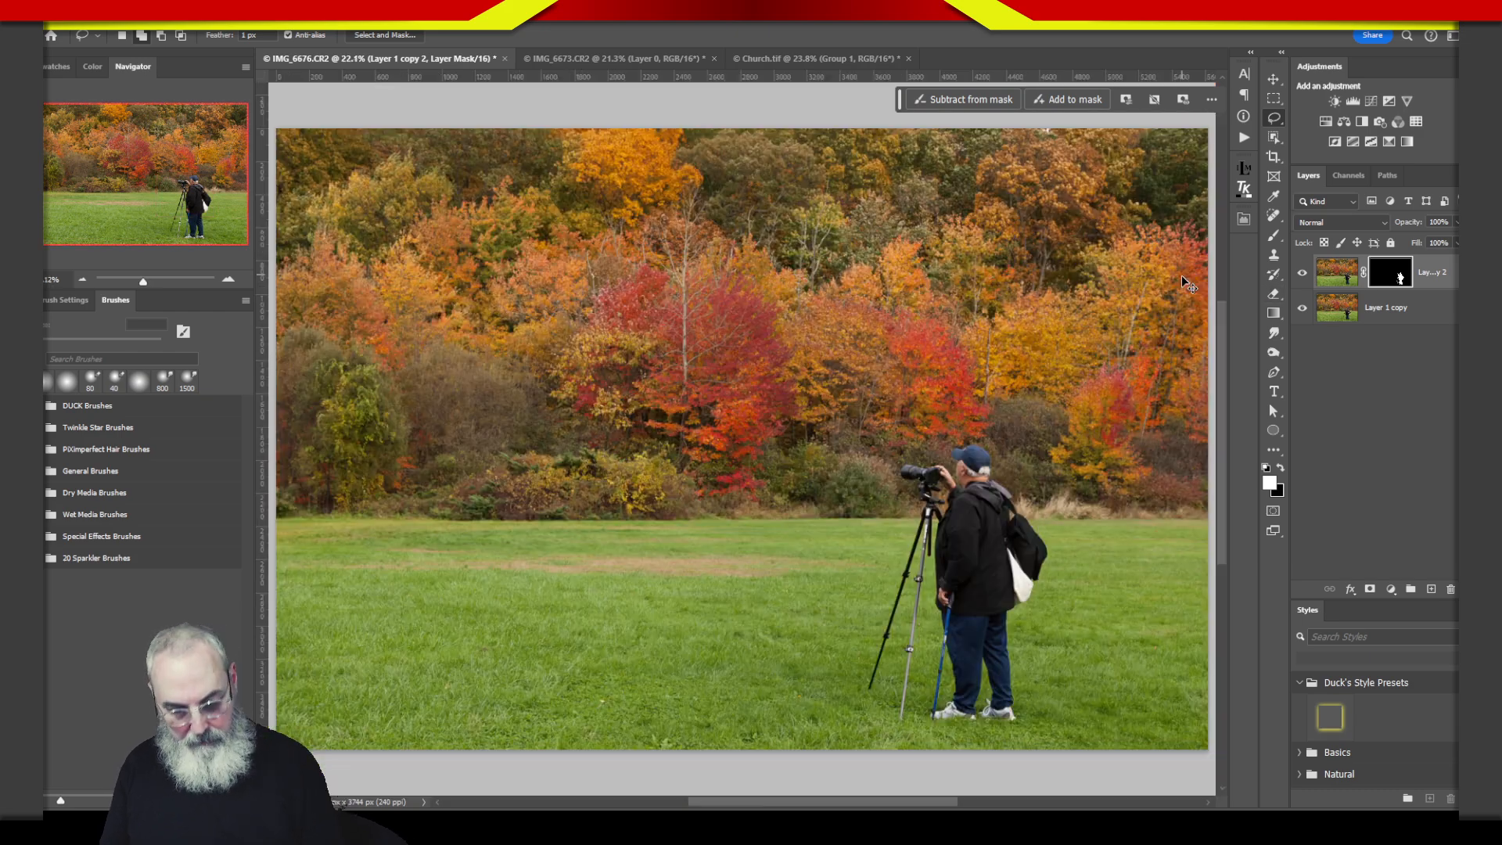
- Hide the masked Layer 1 copy 2 and duplicate the sharp Layer 1 copy beneath it
click(1338, 314)
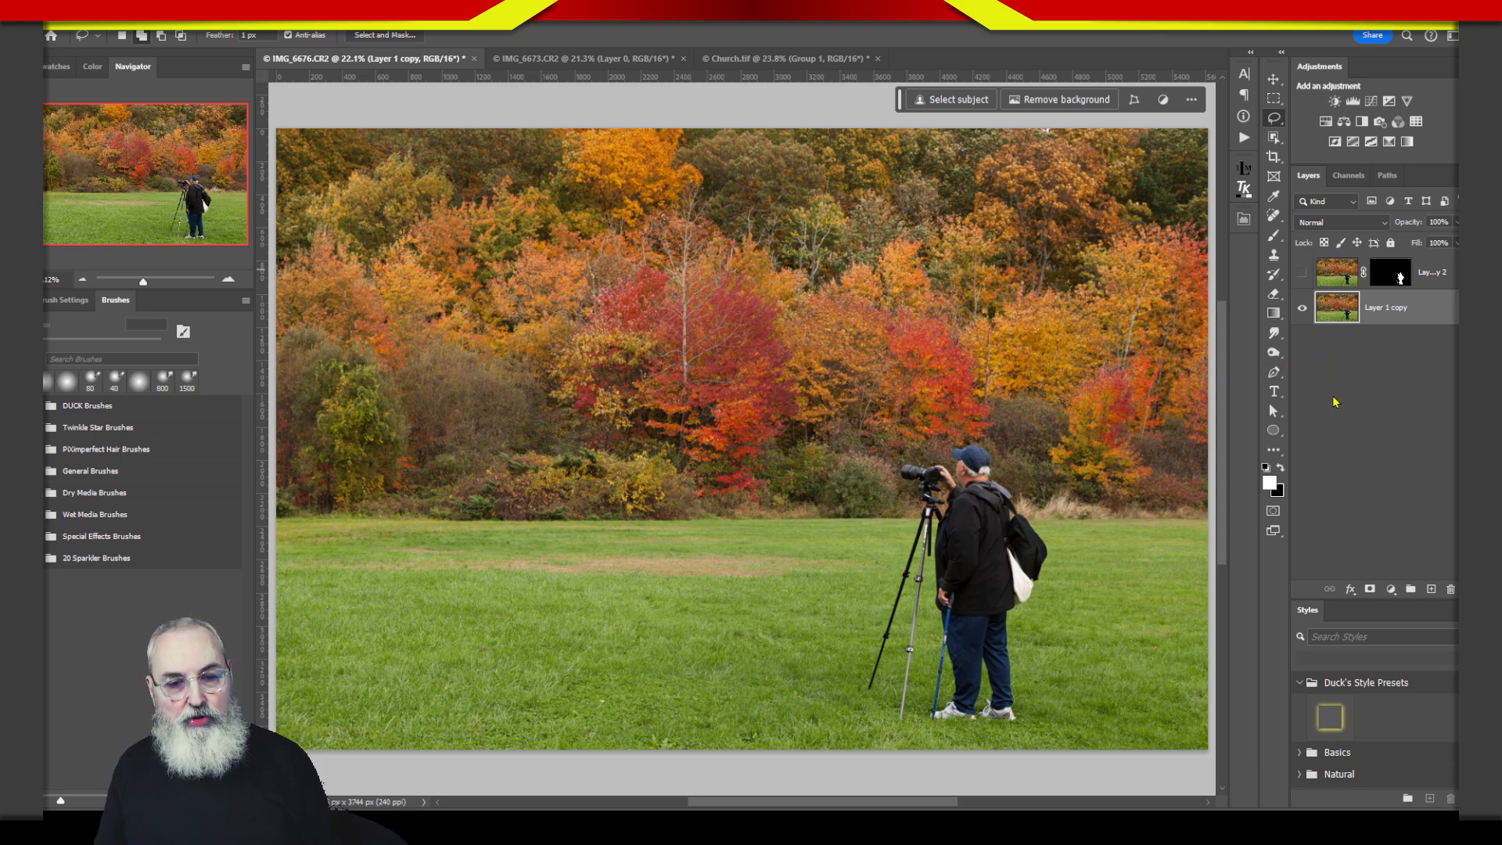
key(ctrl+j)
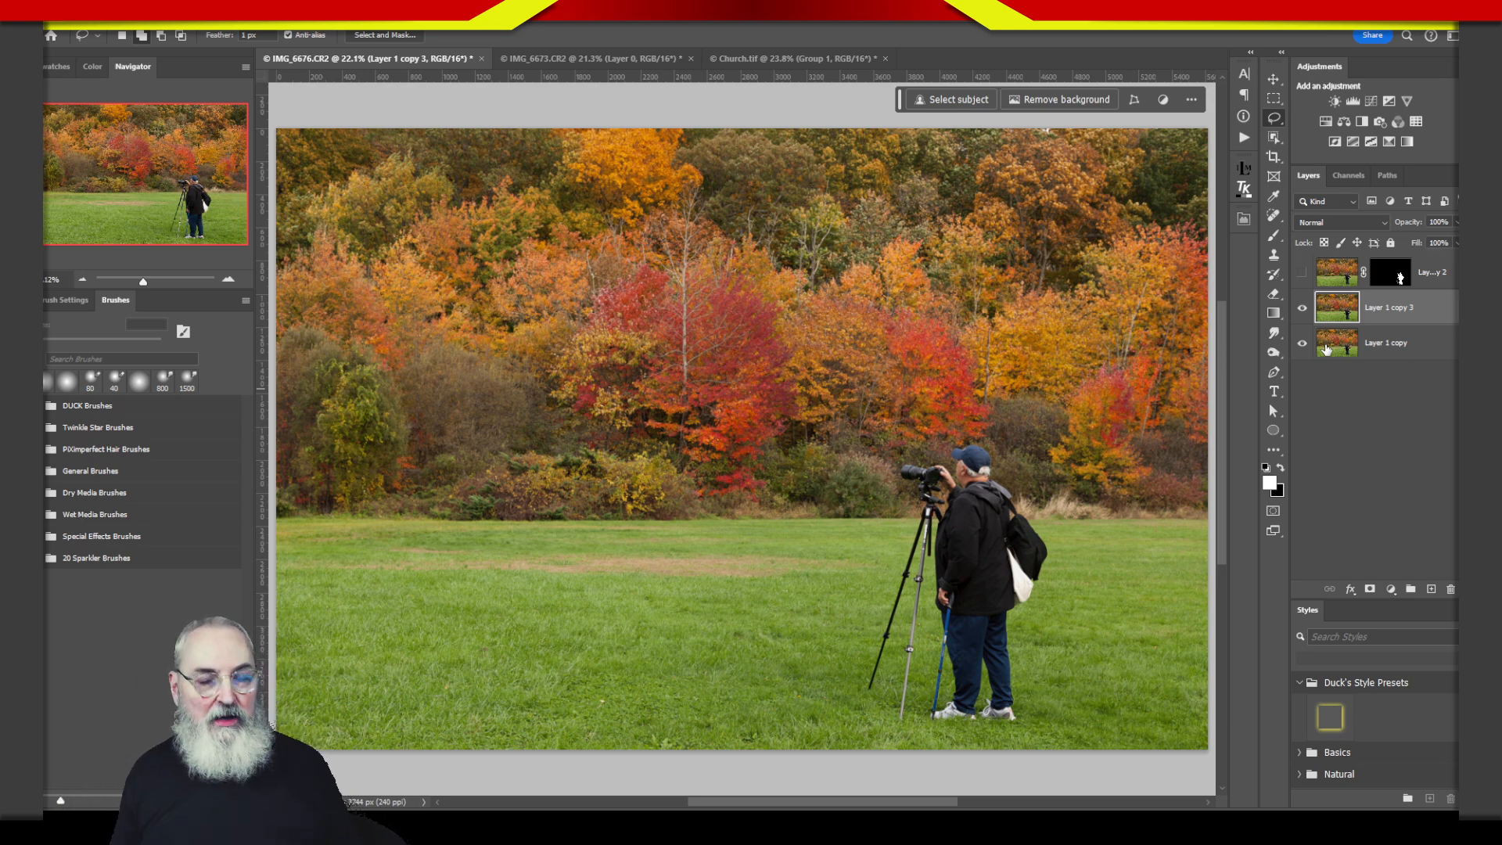
- Load the photographer mask of Layer 1 copy 2 as a selection while keeping the new duplicate layer active
click(1399, 275)
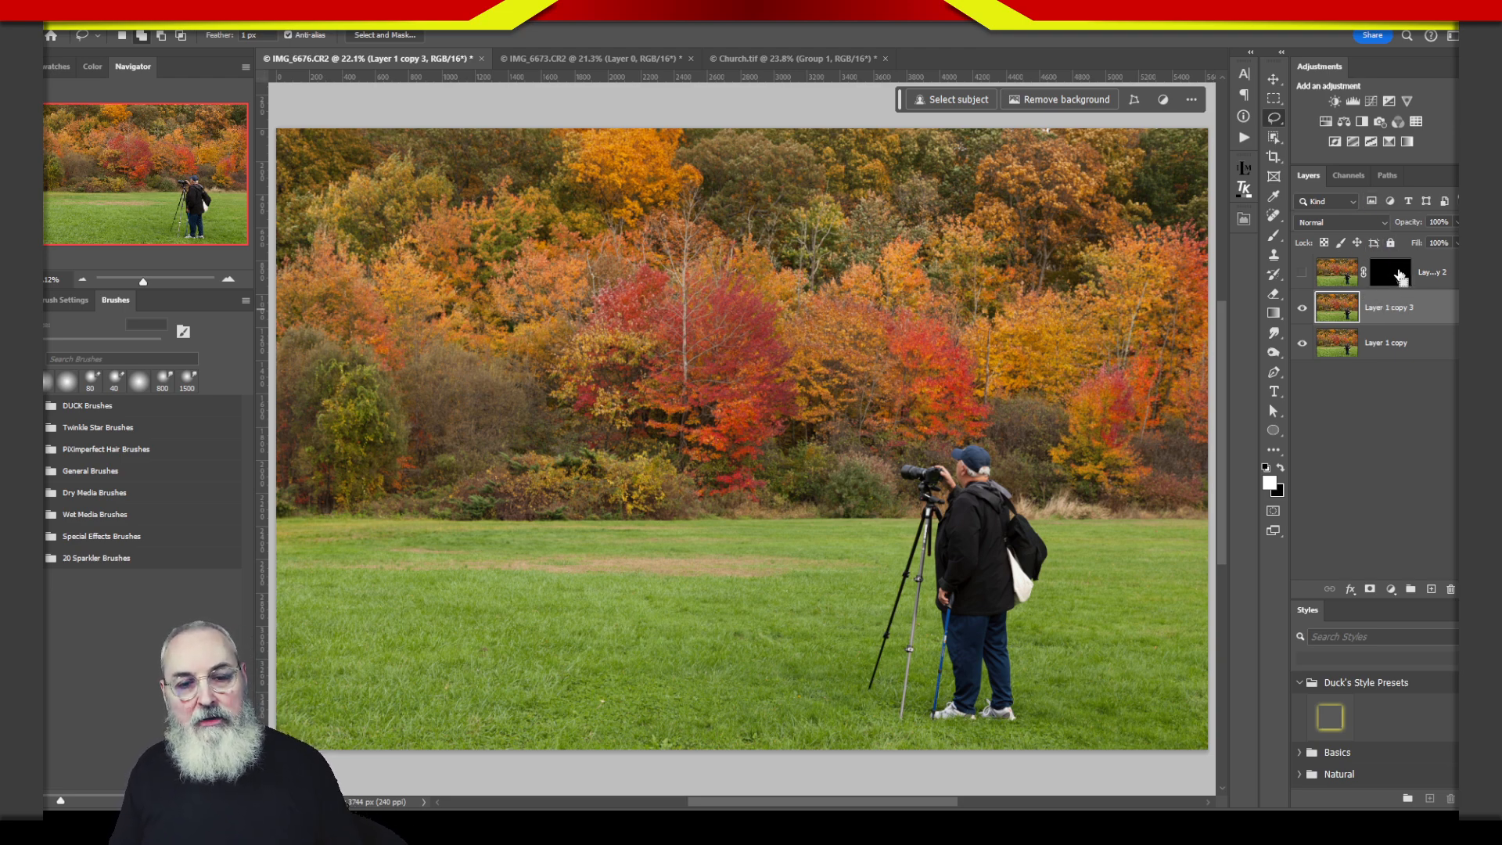
ctrl+click(1398, 274)
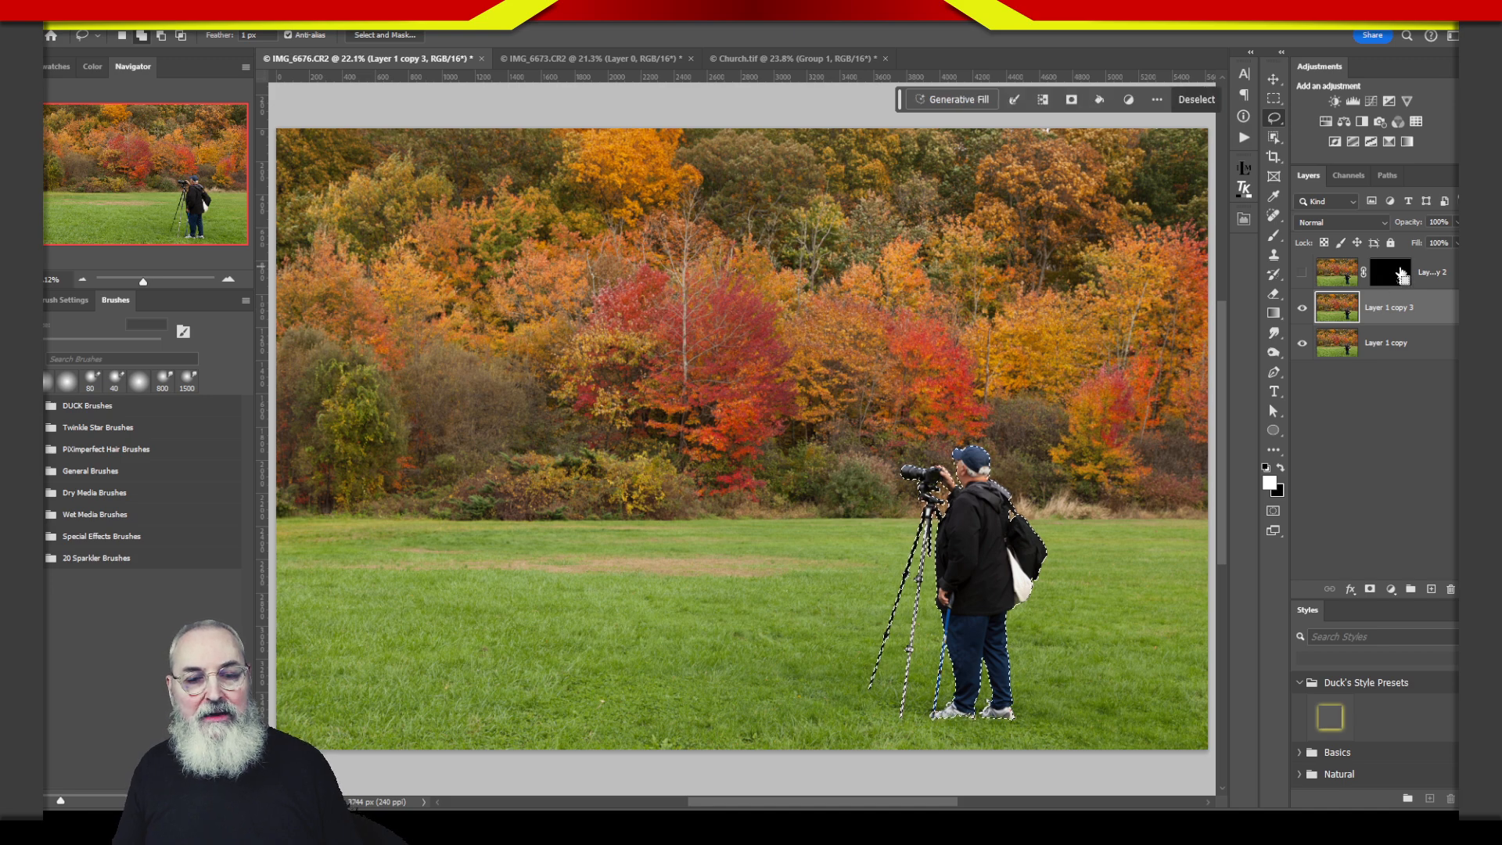
click(1396, 274)
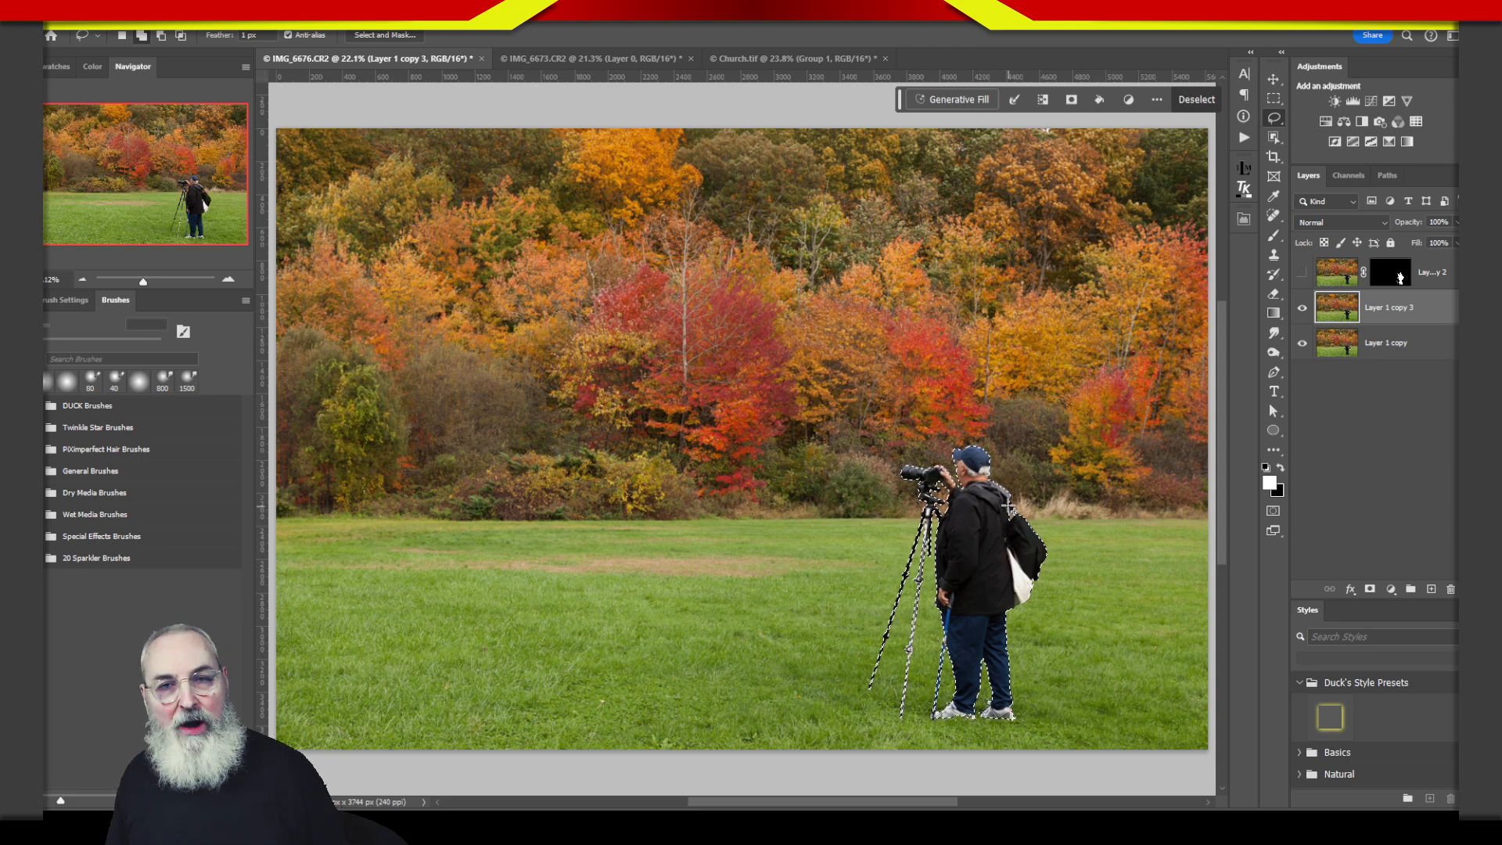
- Expand the photographer selection by 12 pixels so it surrounds him and the tripod with a margin
key(z)
click(951, 460)
drag(1022, 453, 1104, 455)
mouse_move(997, 513)
mouse_down()
mouse_move(926, 426)
mouse_move(790, 429)
mouse_up()
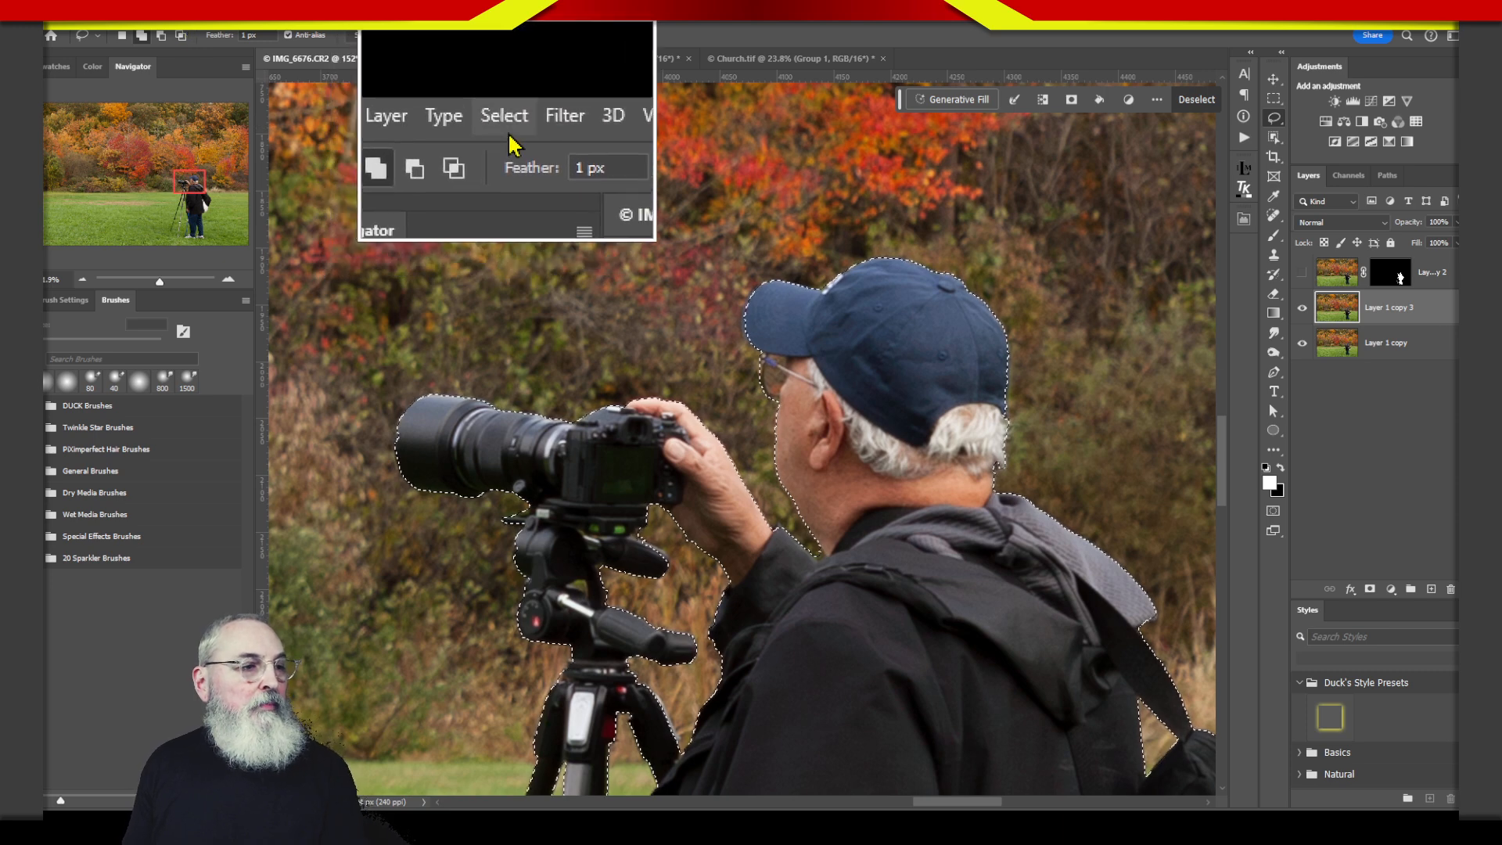
click(208, 22)
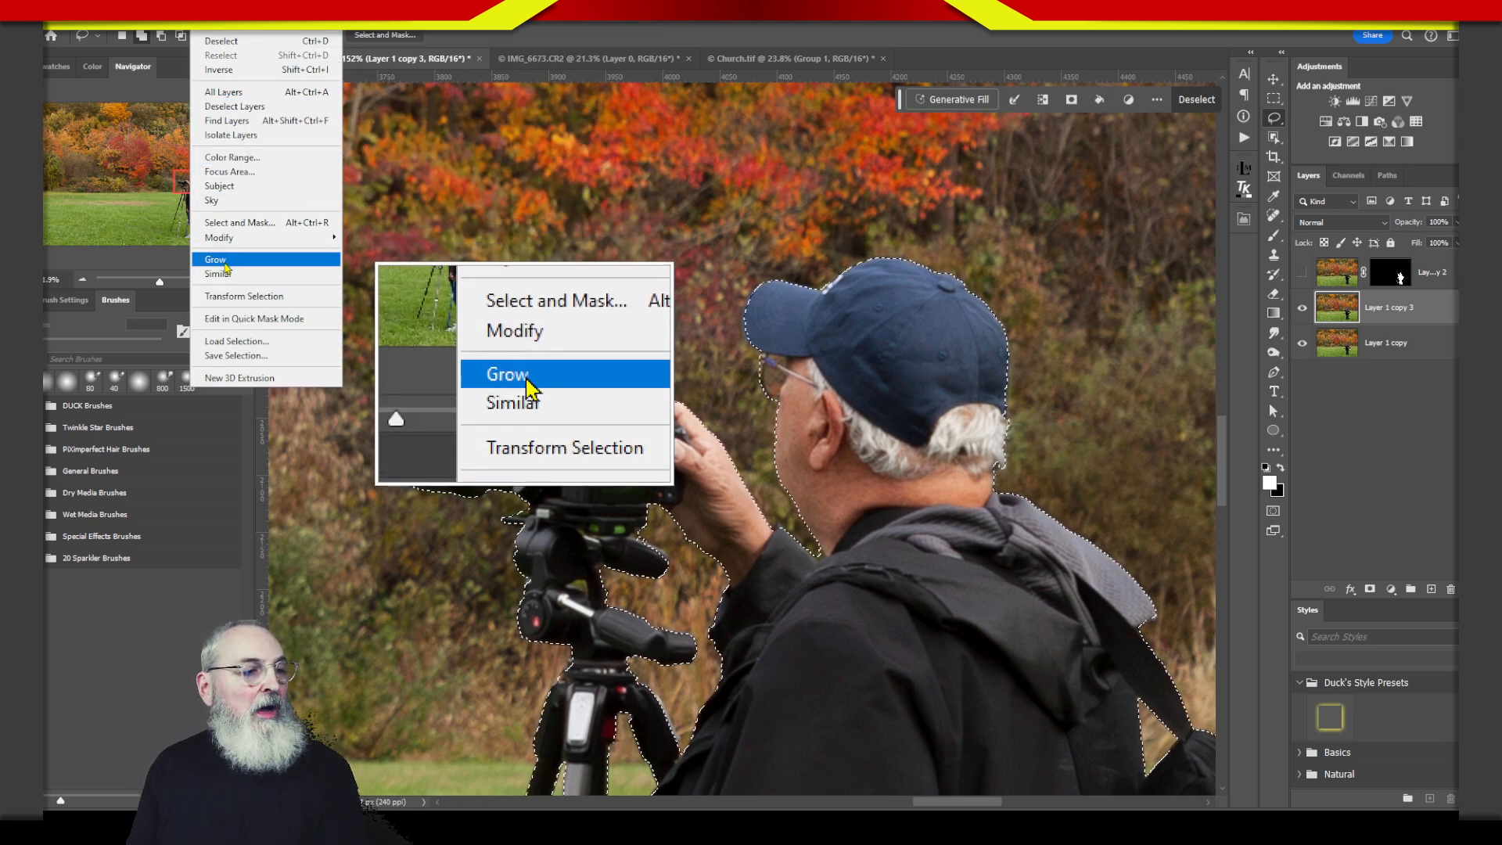
mouse_move(233, 242)
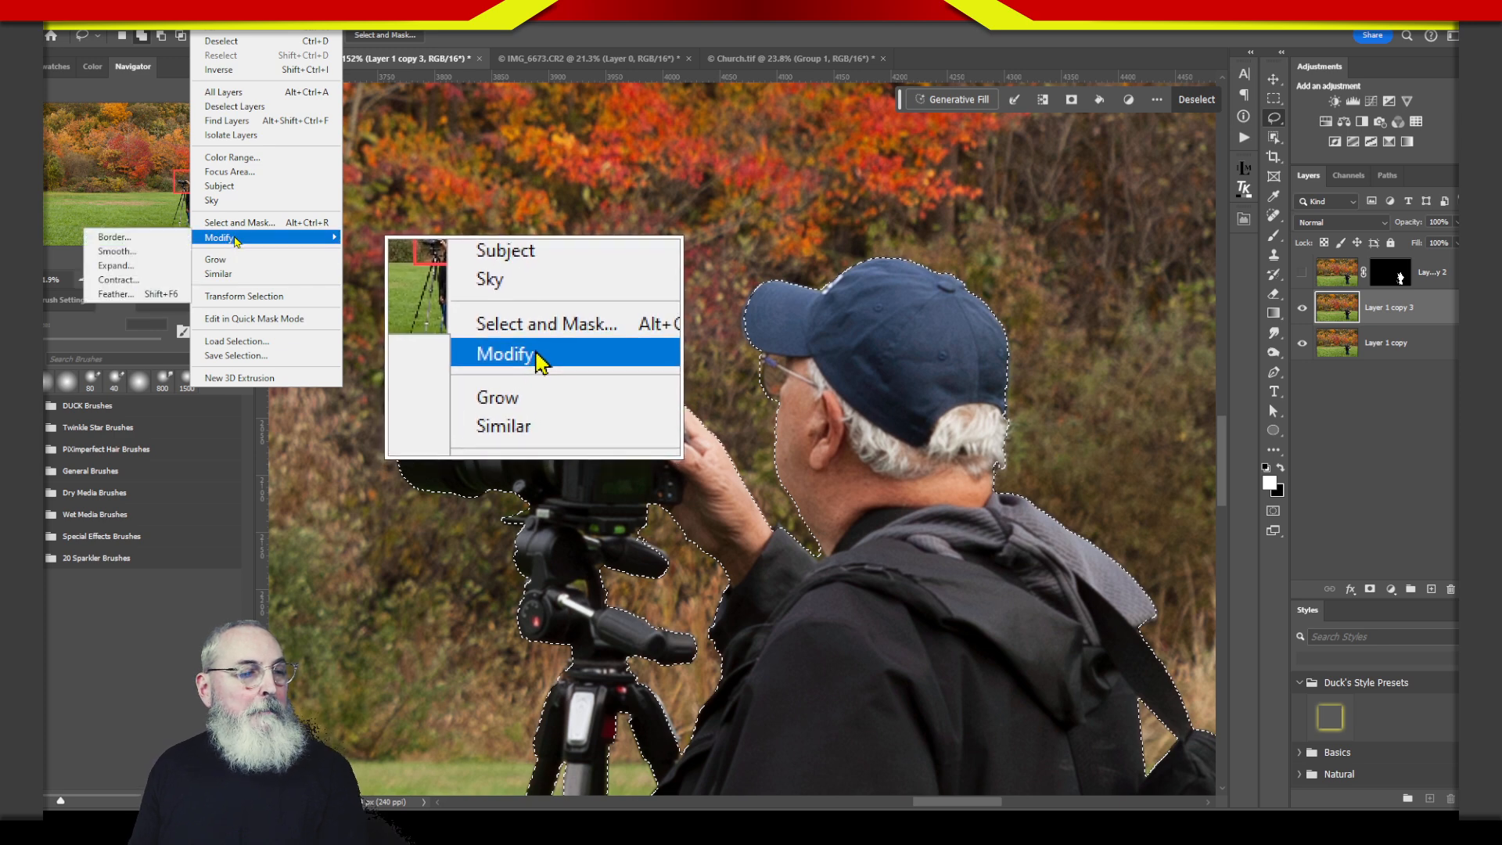
click(151, 268)
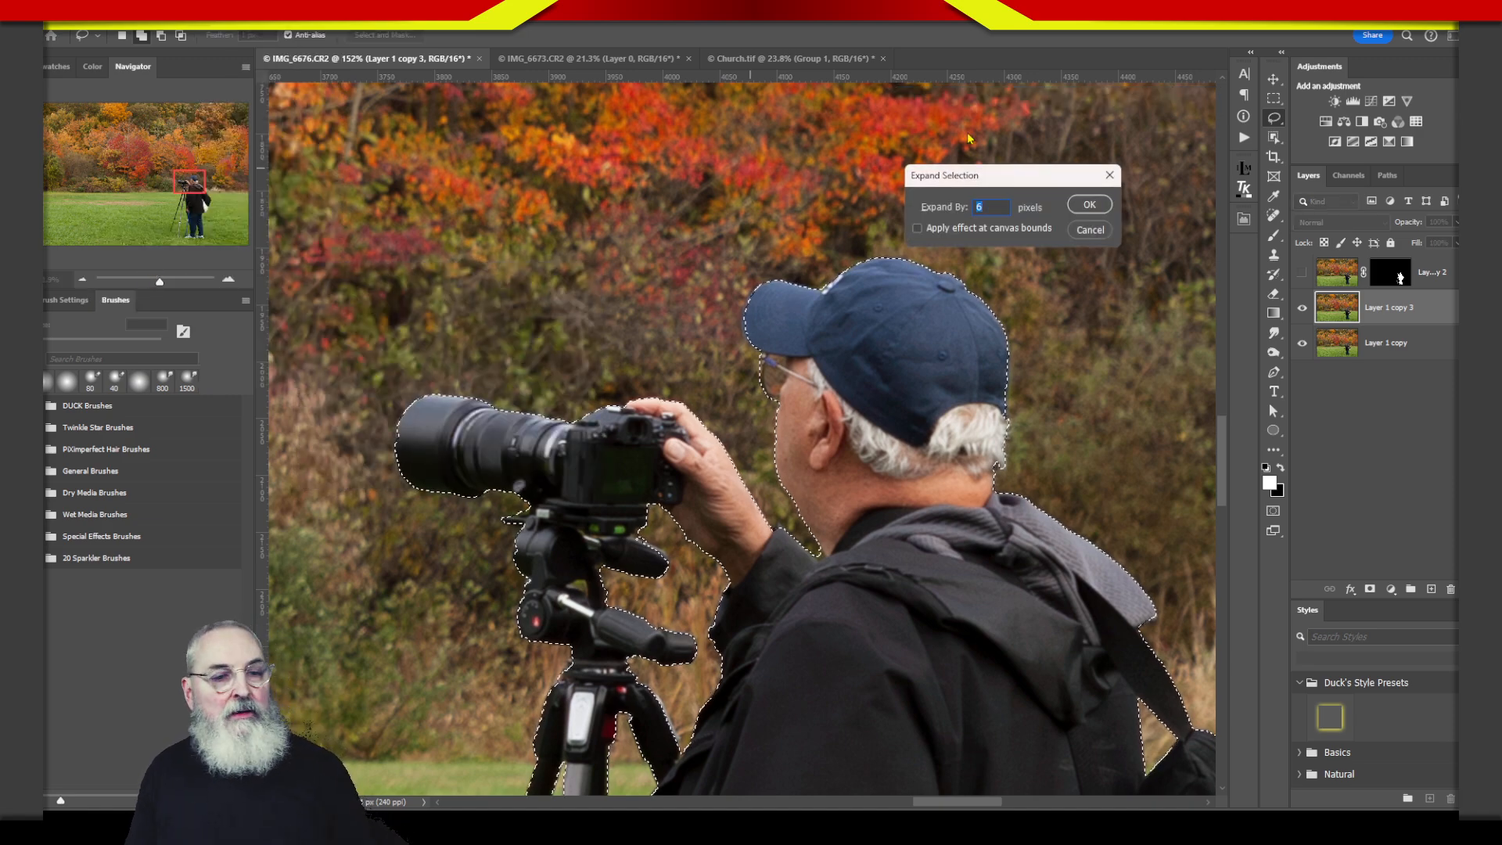
drag(992, 181, 601, 234)
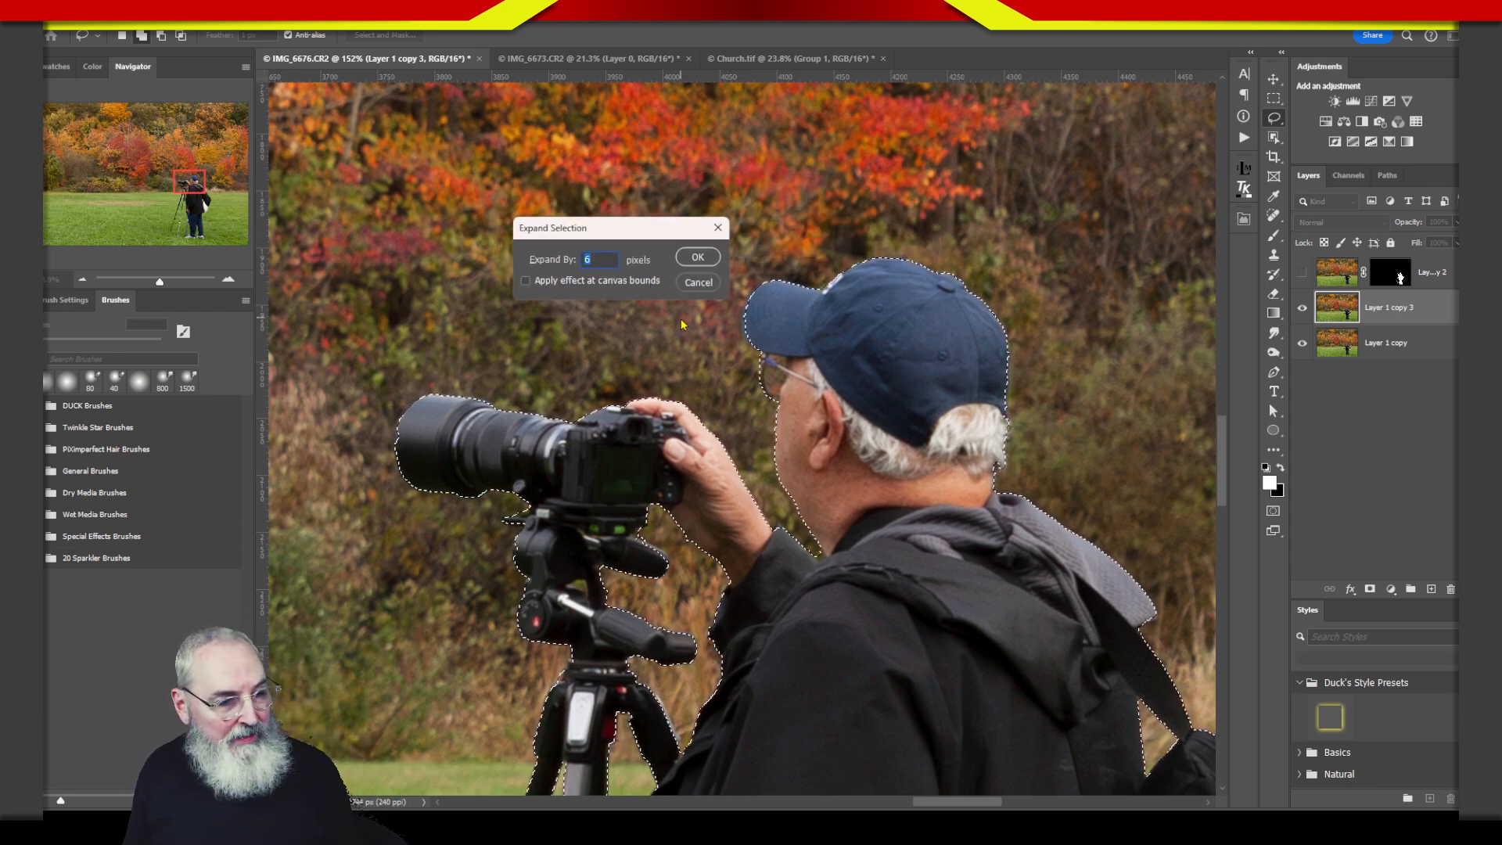
text(12)
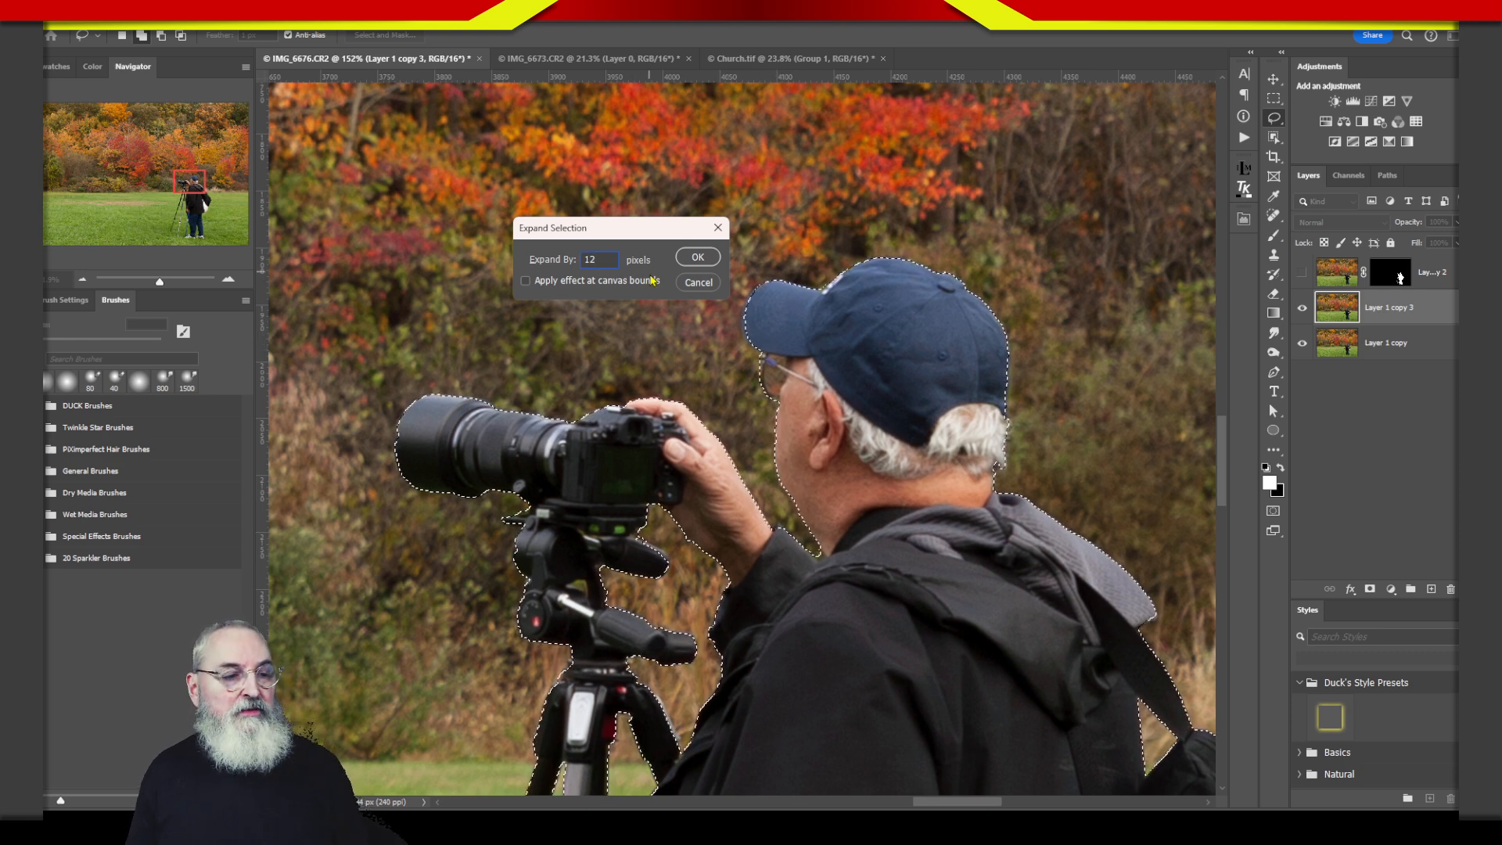
click(698, 259)
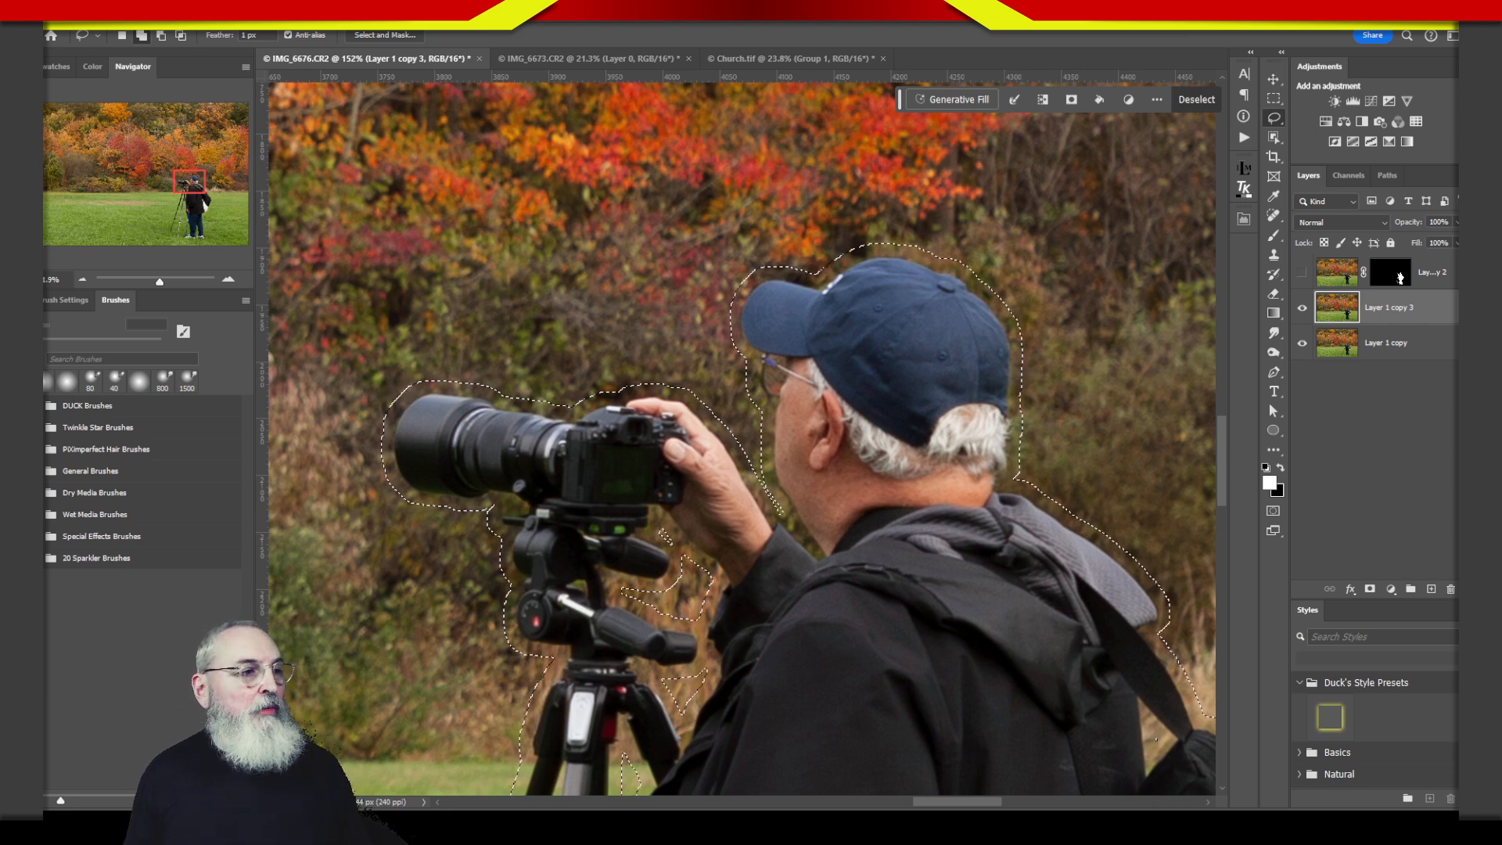
- Remove the photographer from Layer 1 copy 3 with Content-Aware Fill output to the current layer, deselect, and check the filled area
click(86, 15)
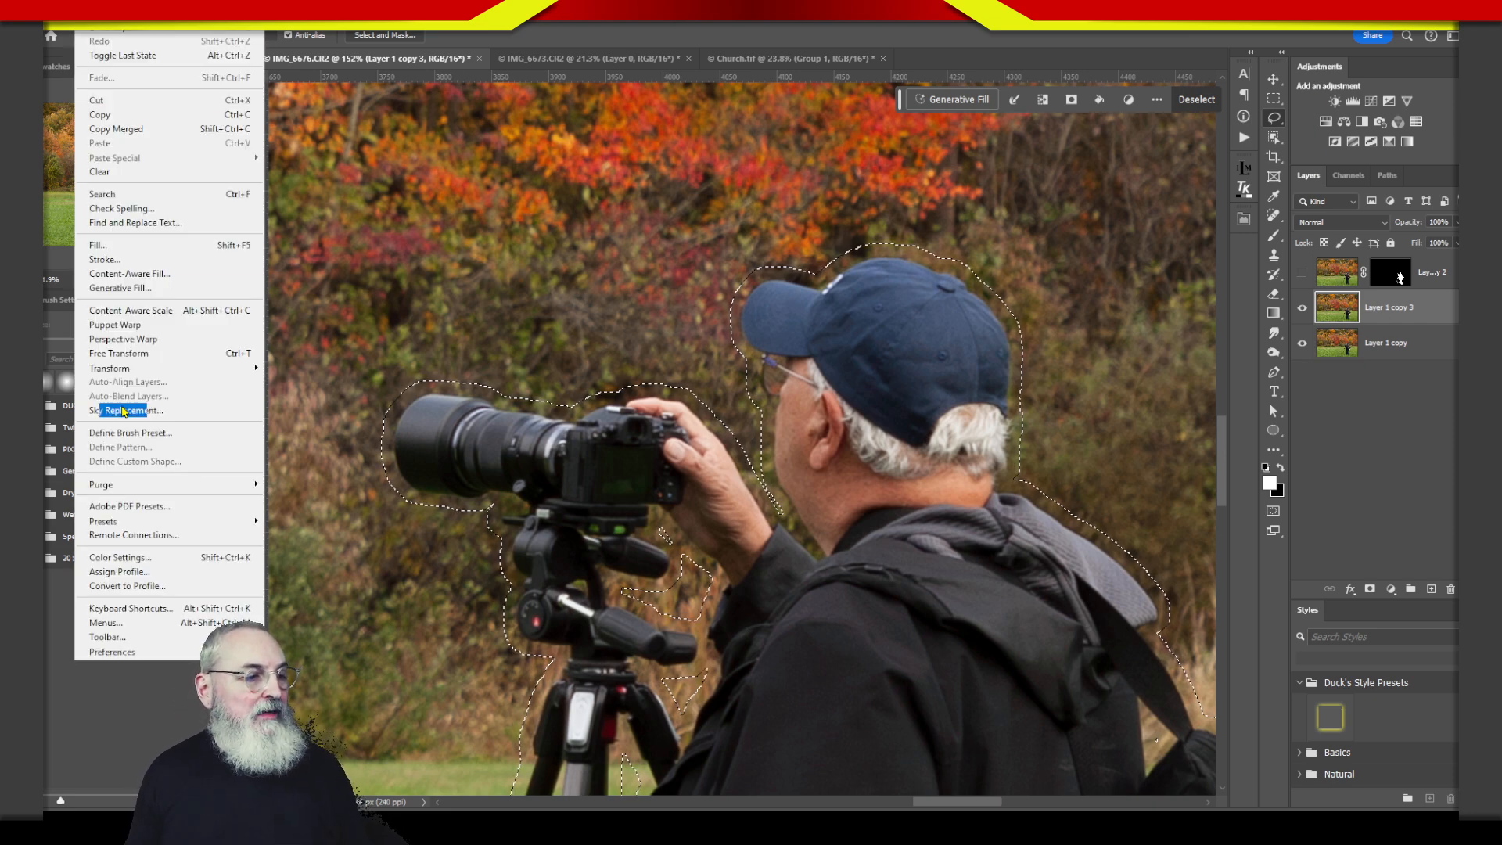
click(153, 276)
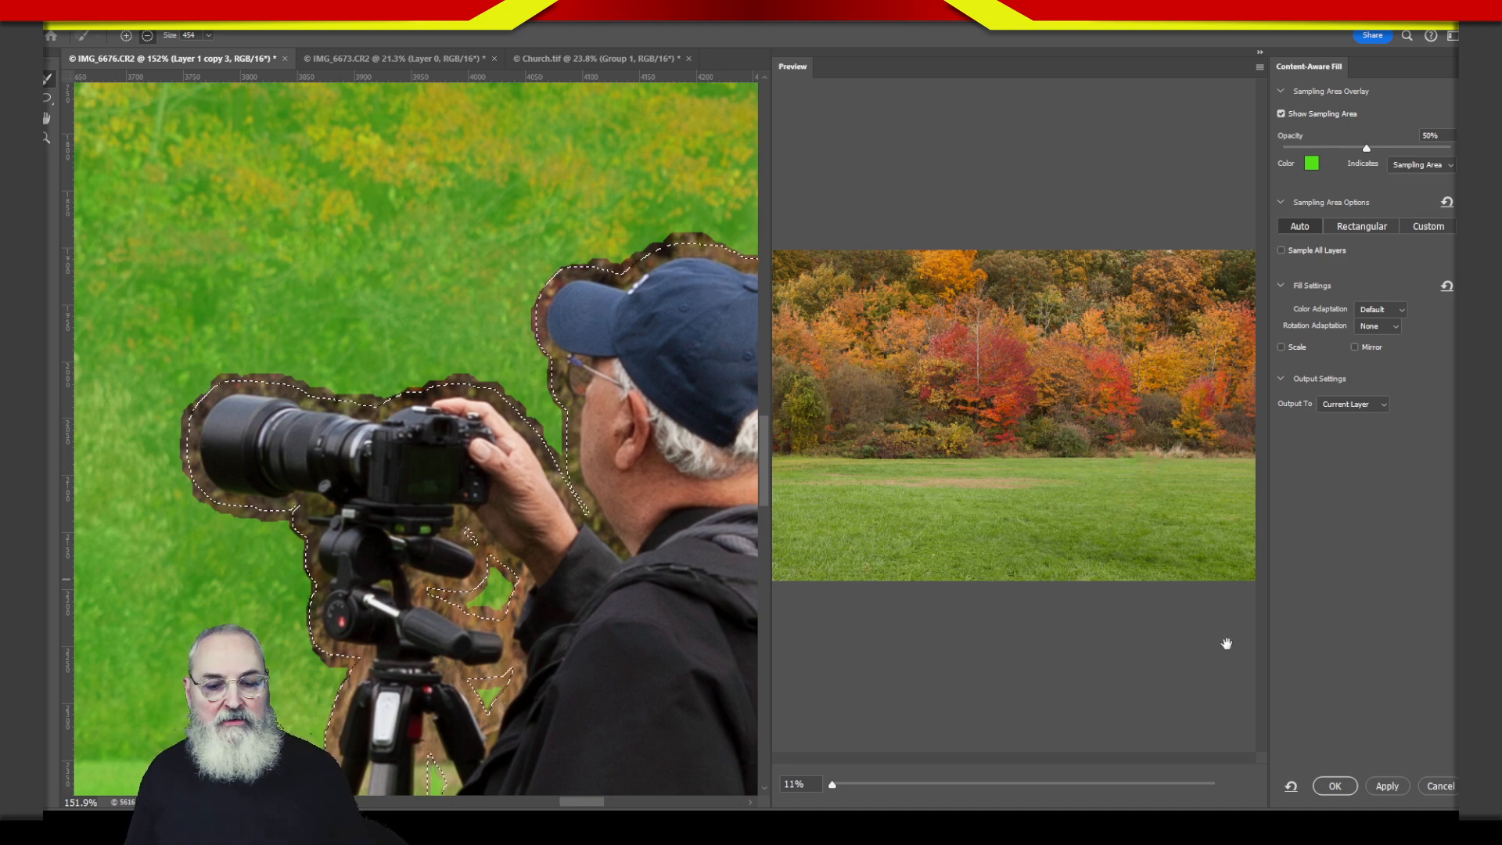
click(1334, 787)
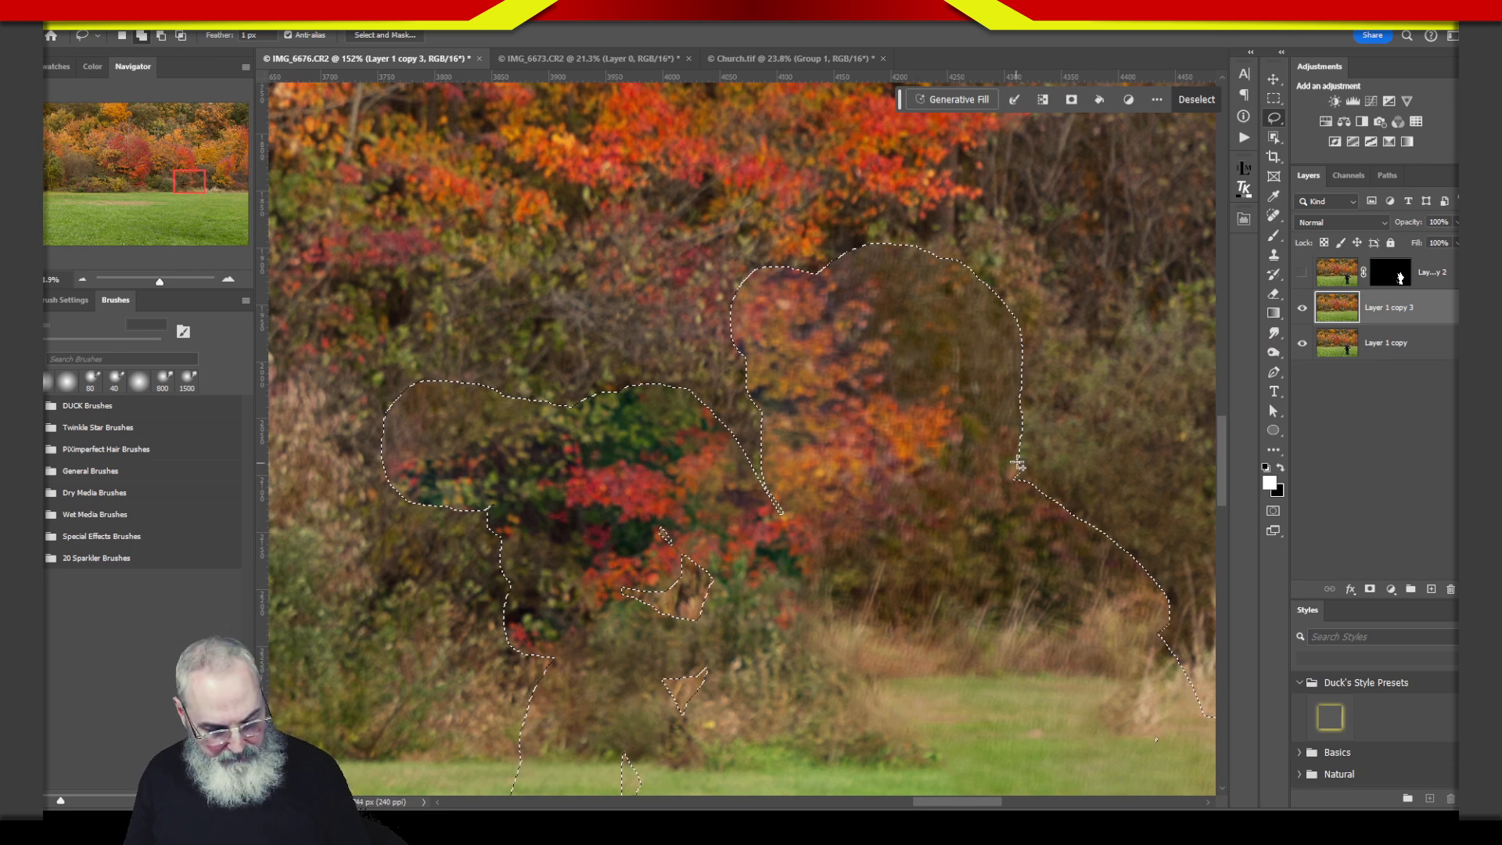
key(ctrl+d)
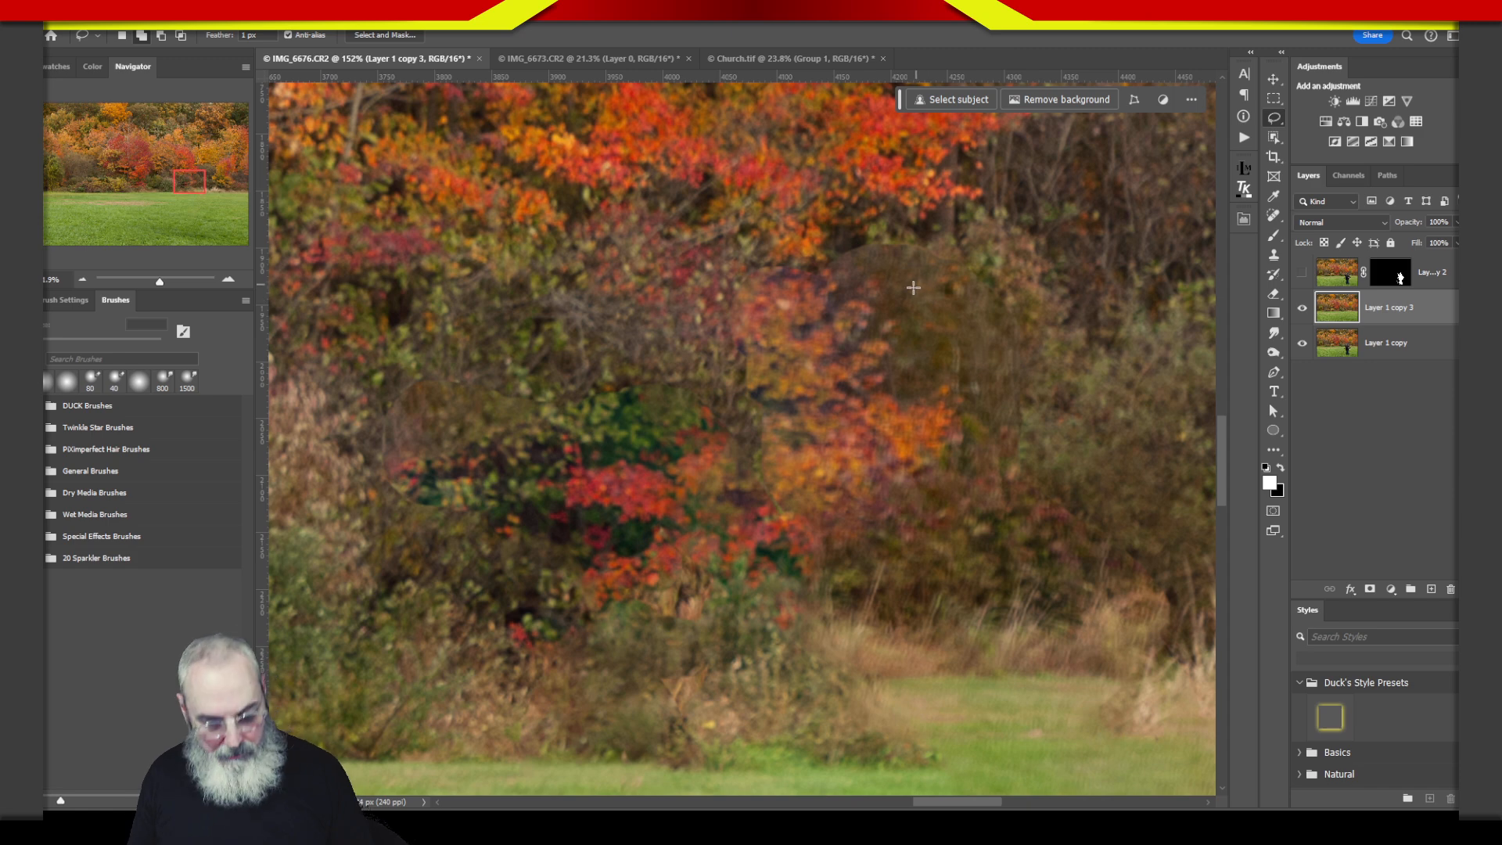
key(super+plus)
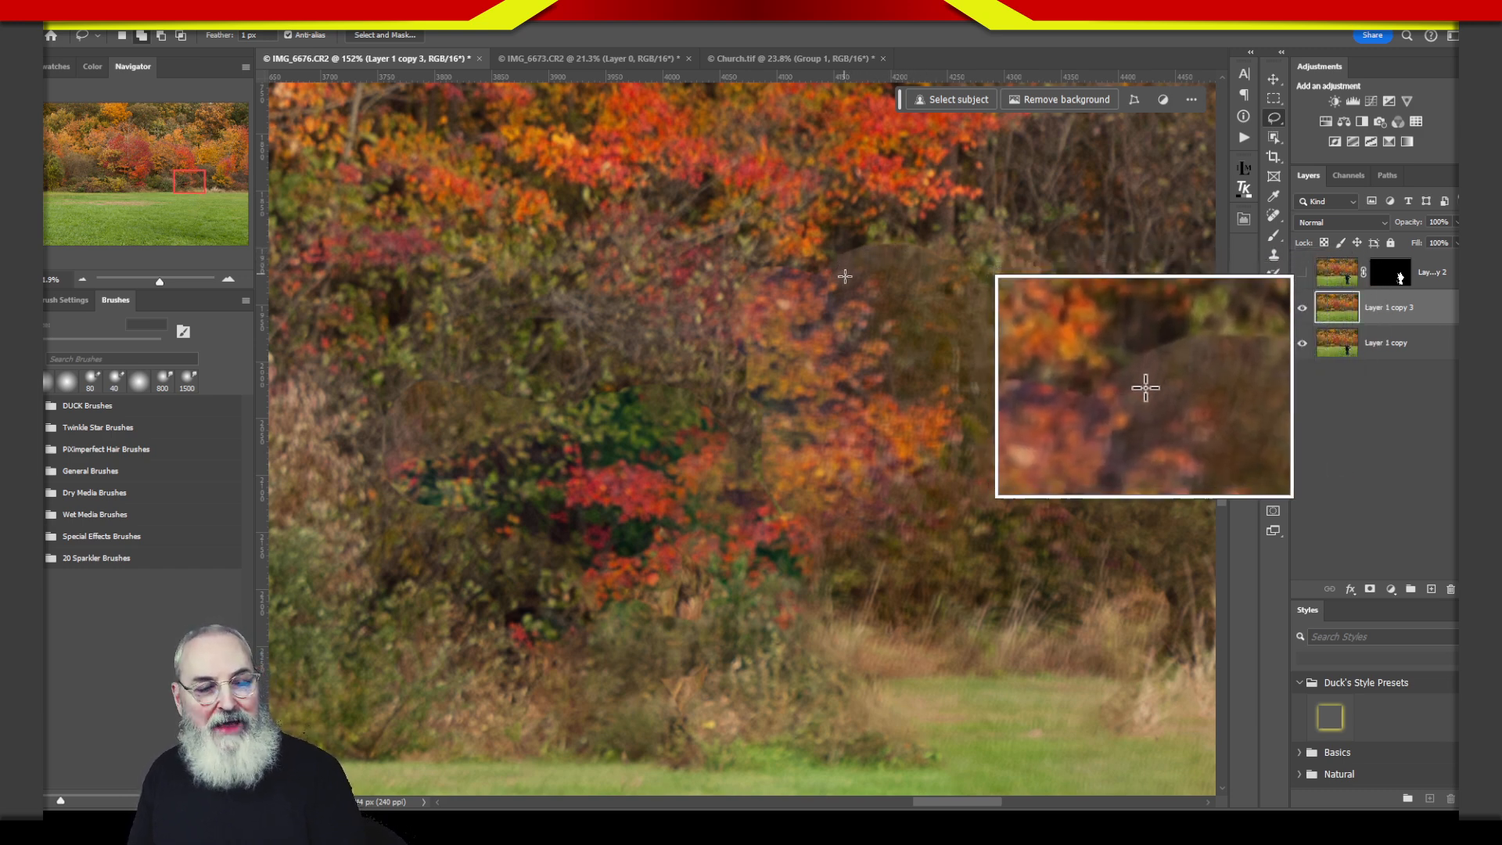
key(super+Escape)
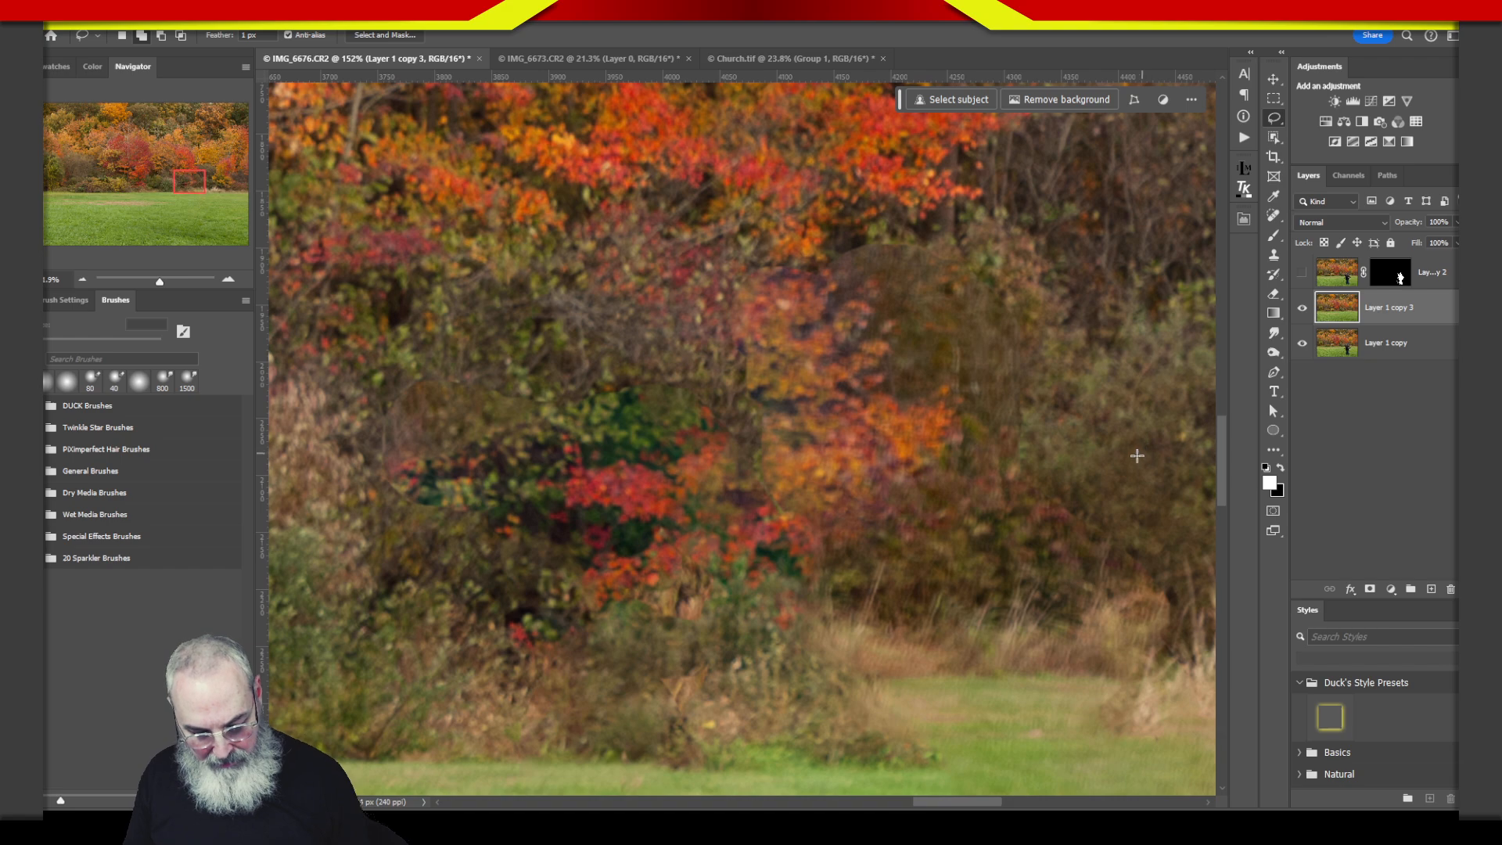
key(ctrl+0)
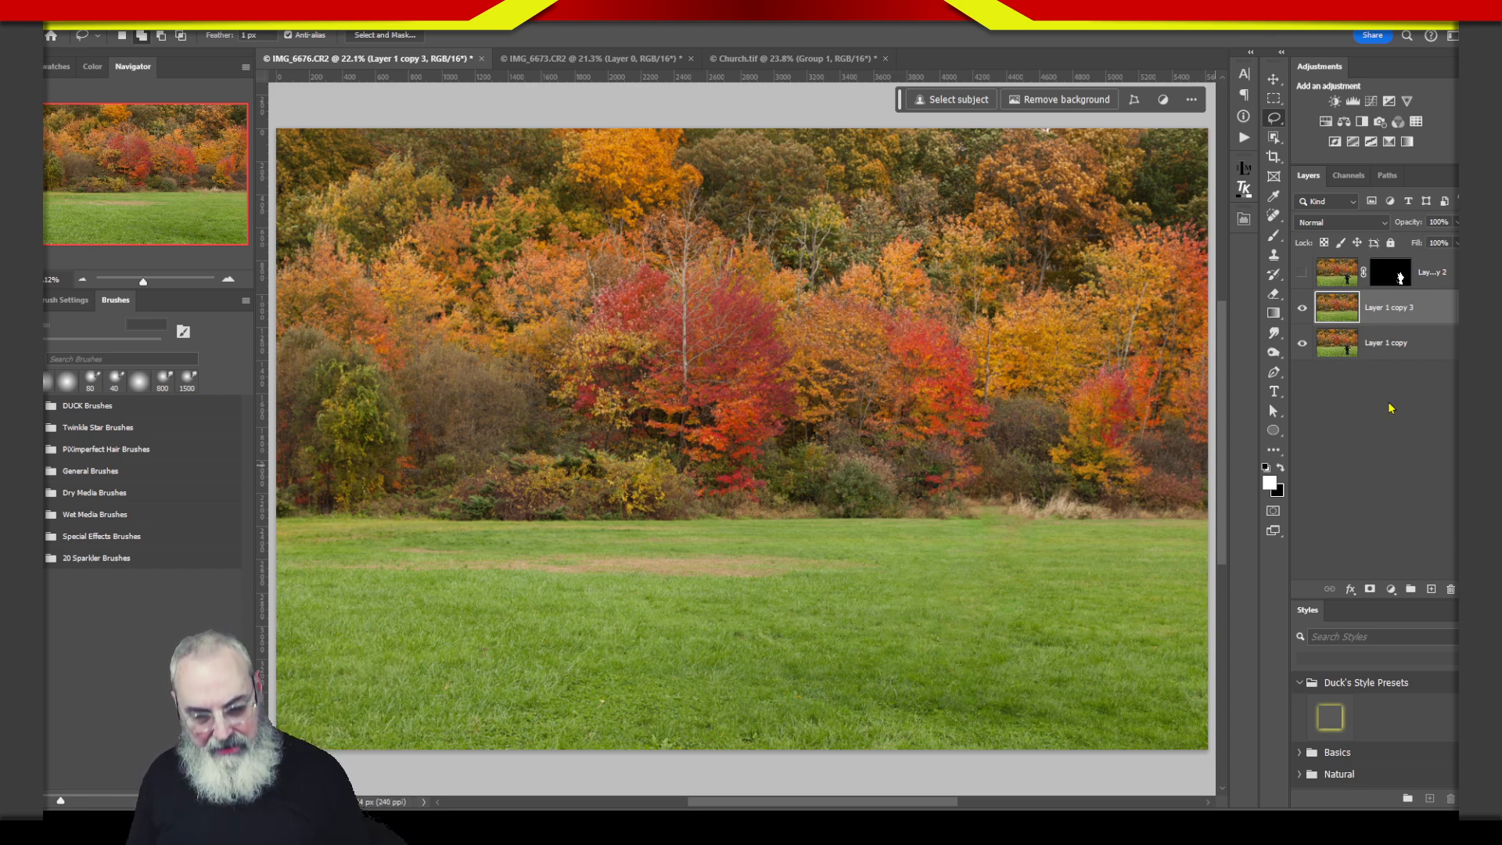
- Duplicate the filled Layer 1 copy 3 and rename the lower of the two layers Grass
key(ctrl+j)
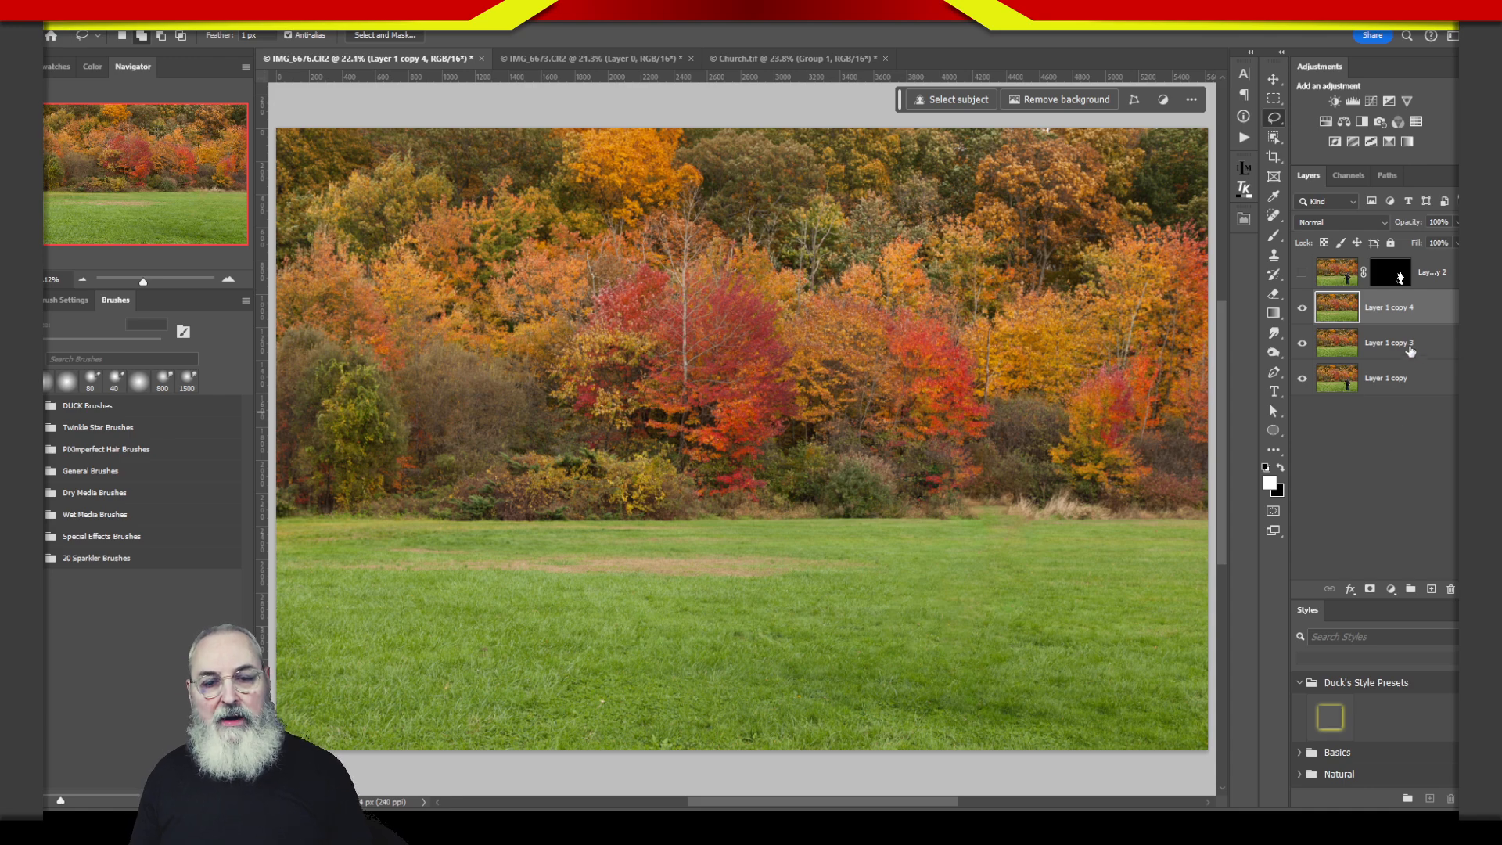
click(1387, 350)
double_click(1387, 350)
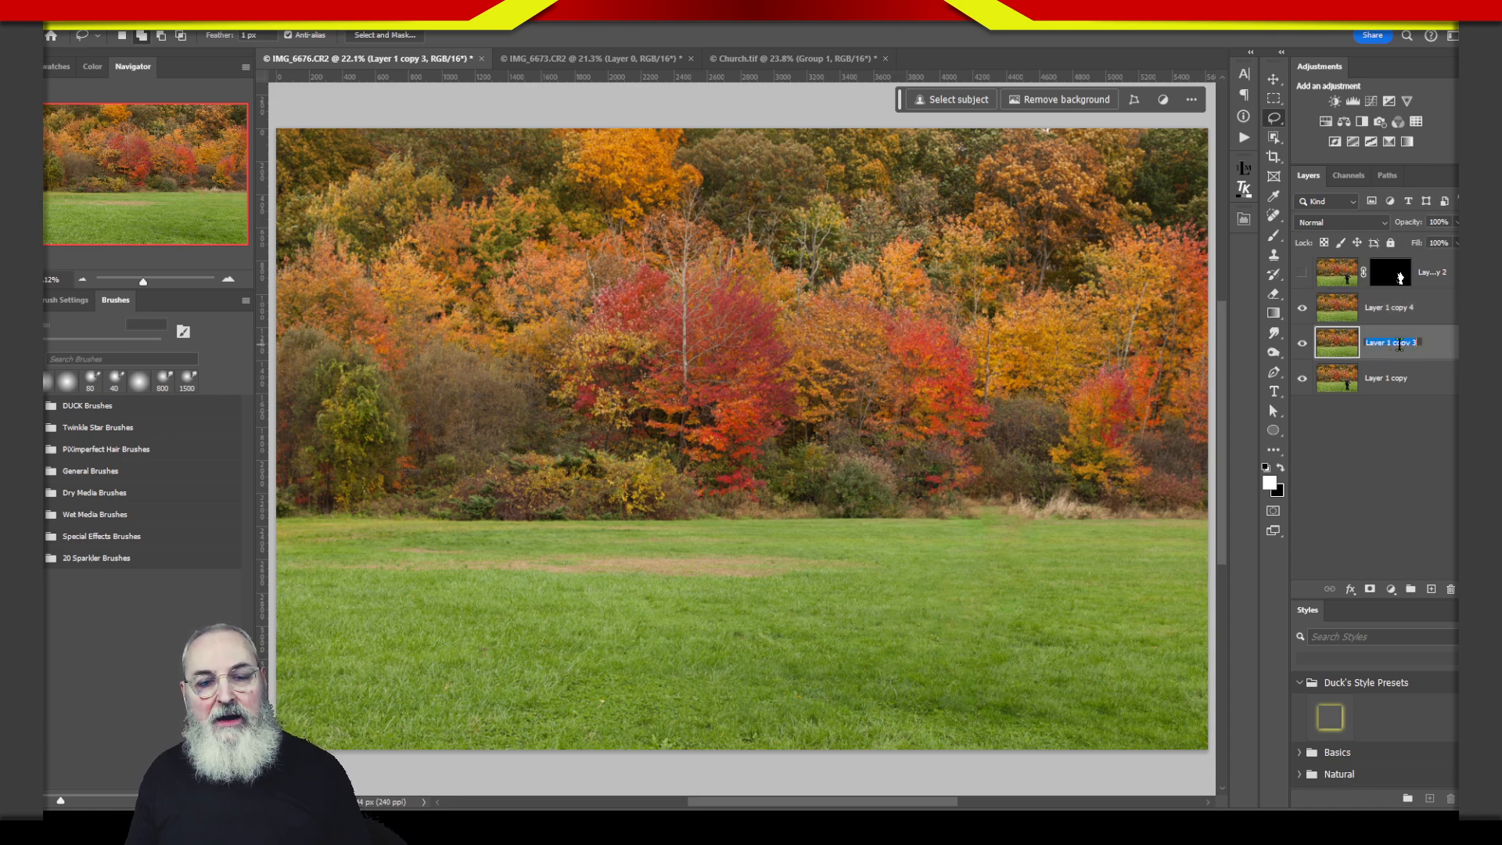
text(Gra)
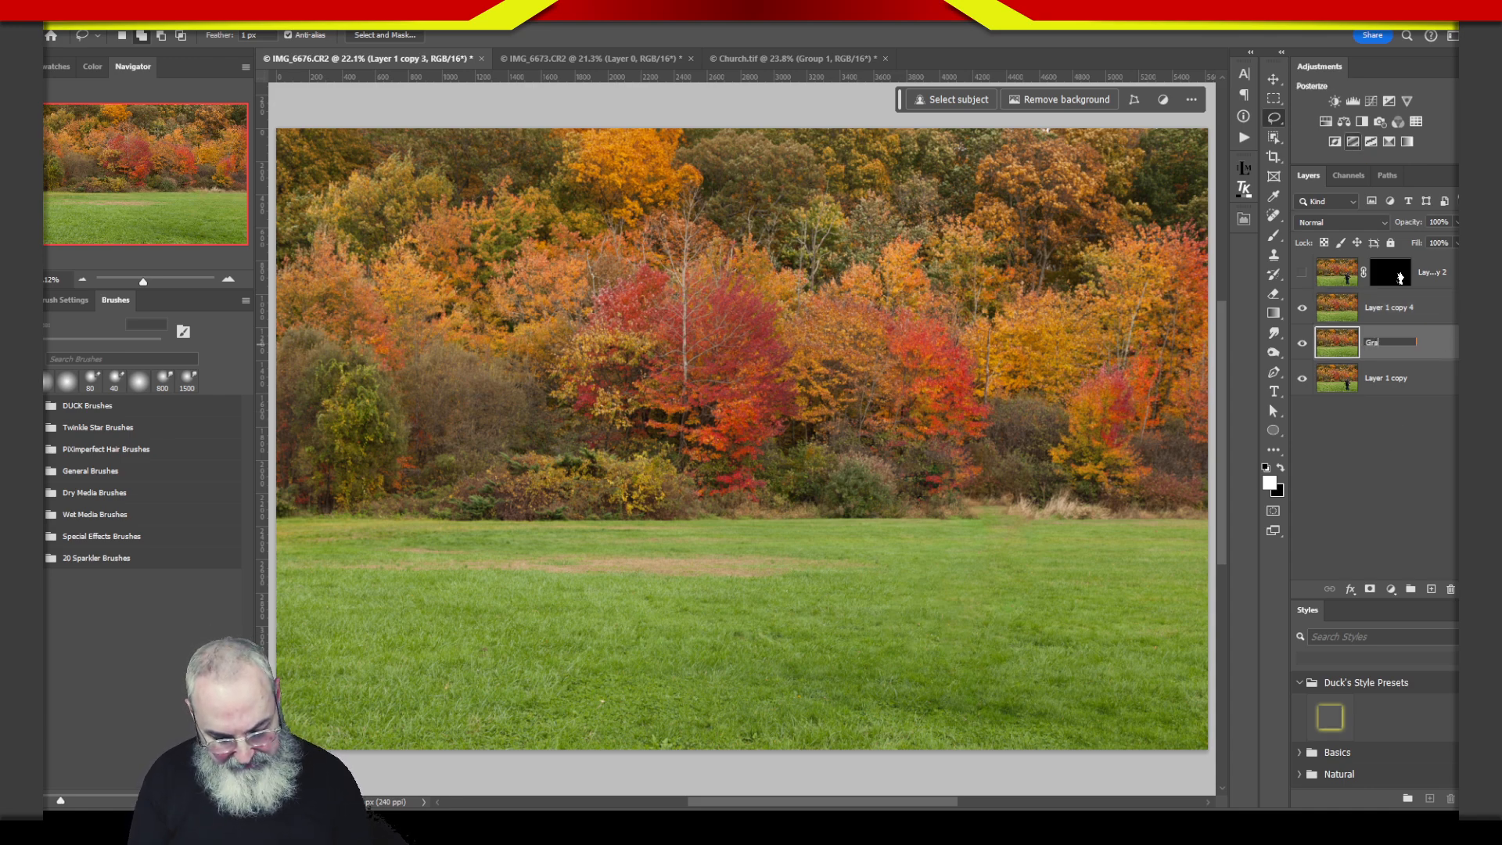
text(ss)
- Rename the duplicate above the Grass layer Trees
click(1401, 311)
double_click(1402, 311)
text(Trees)
key(Return)
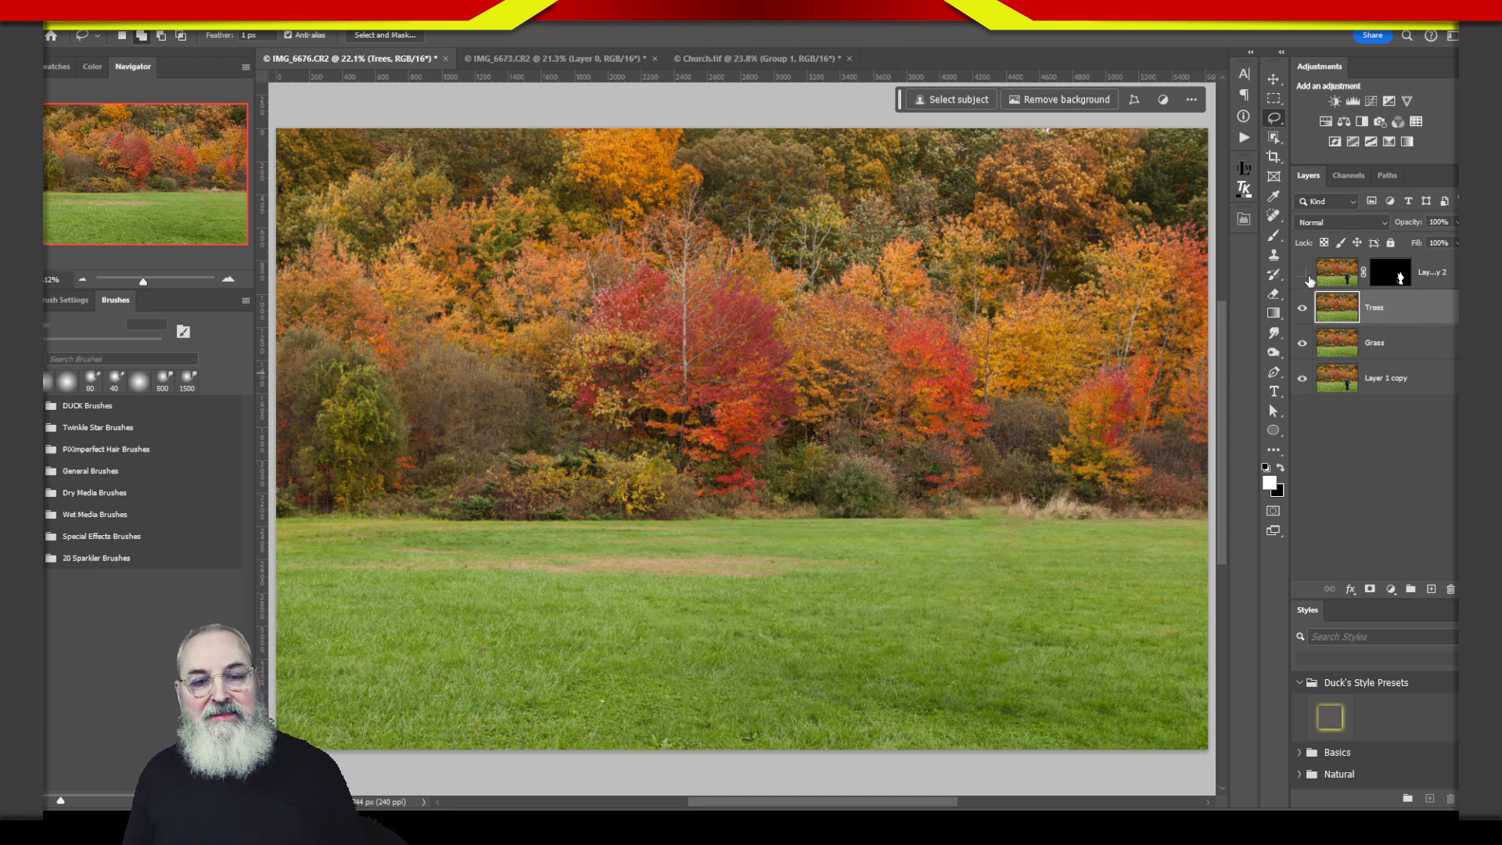
- Compare the scene with and without the photographer by toggling the masked cutout layer, leaving it hidden
click(1305, 276)
click(1305, 275)
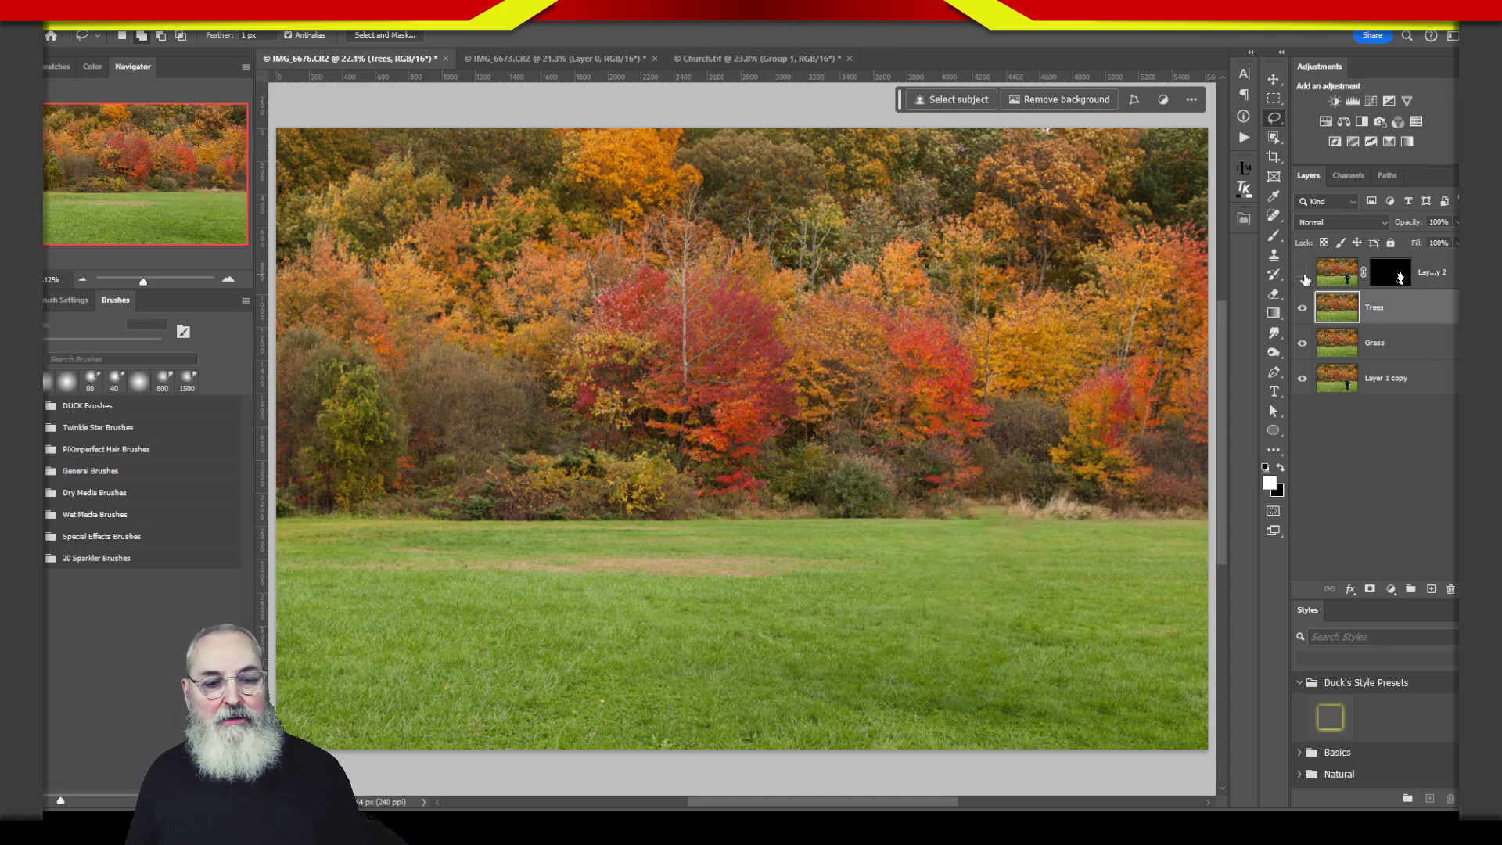
click(1304, 274)
click(1308, 275)
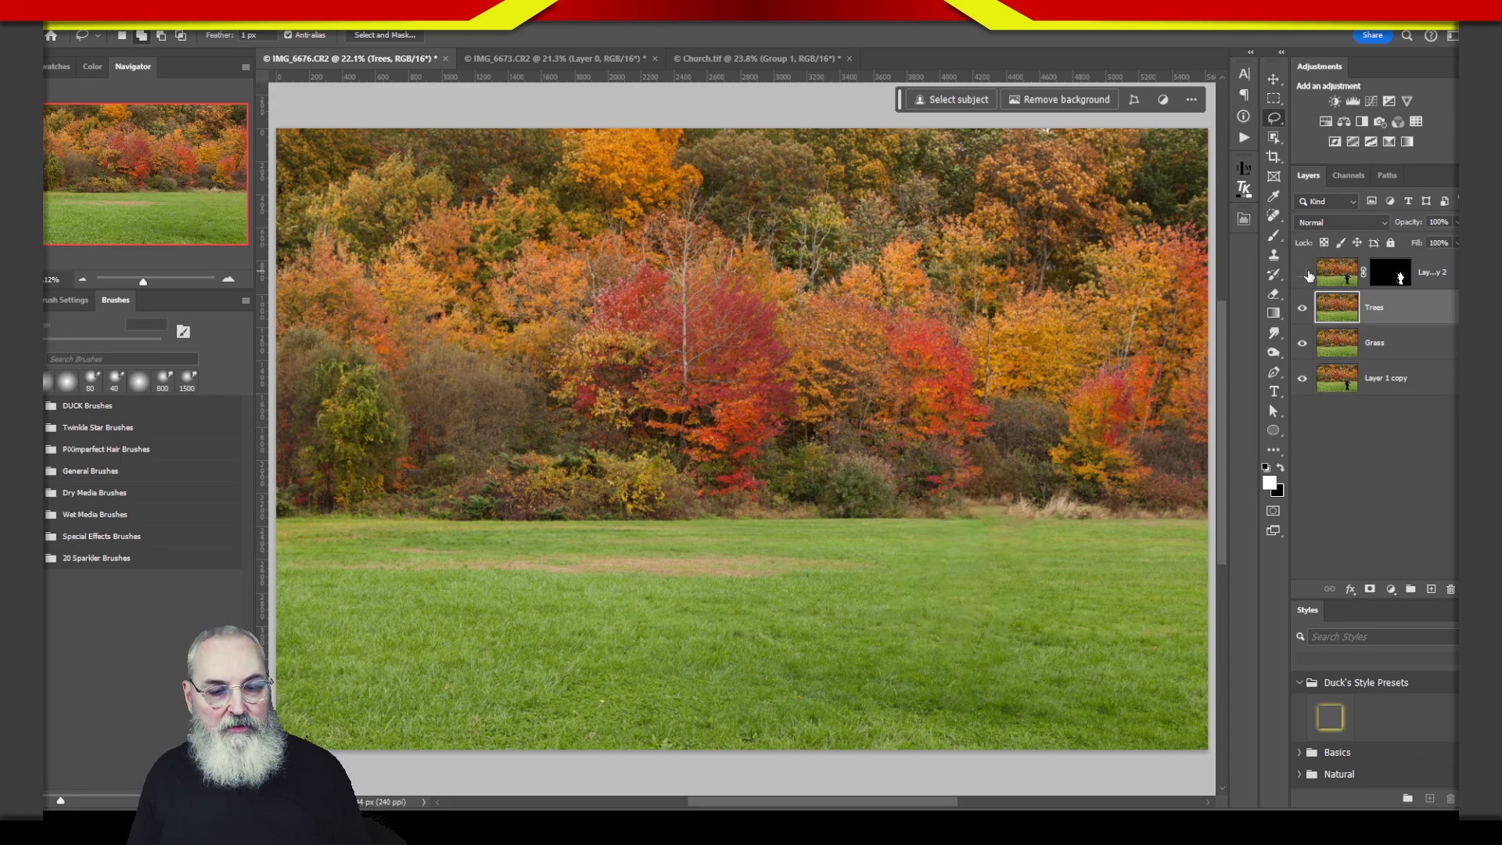
click(1304, 277)
click(1303, 275)
click(1303, 276)
click(1303, 276)
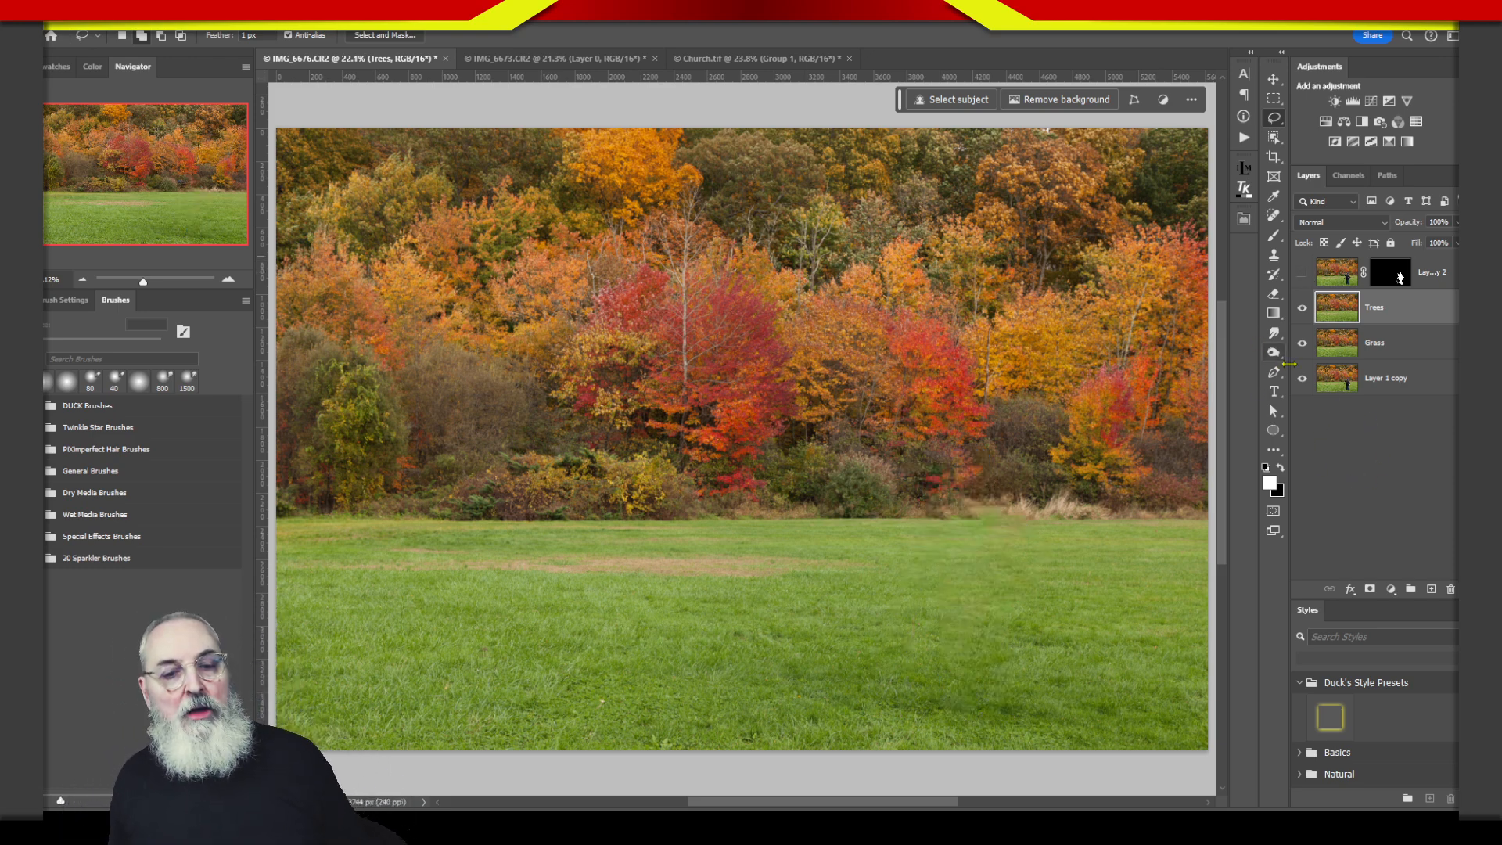
- Hide the Trees layer and compare the Grass layer with Layer 1 copy by toggling their visibility
click(1301, 310)
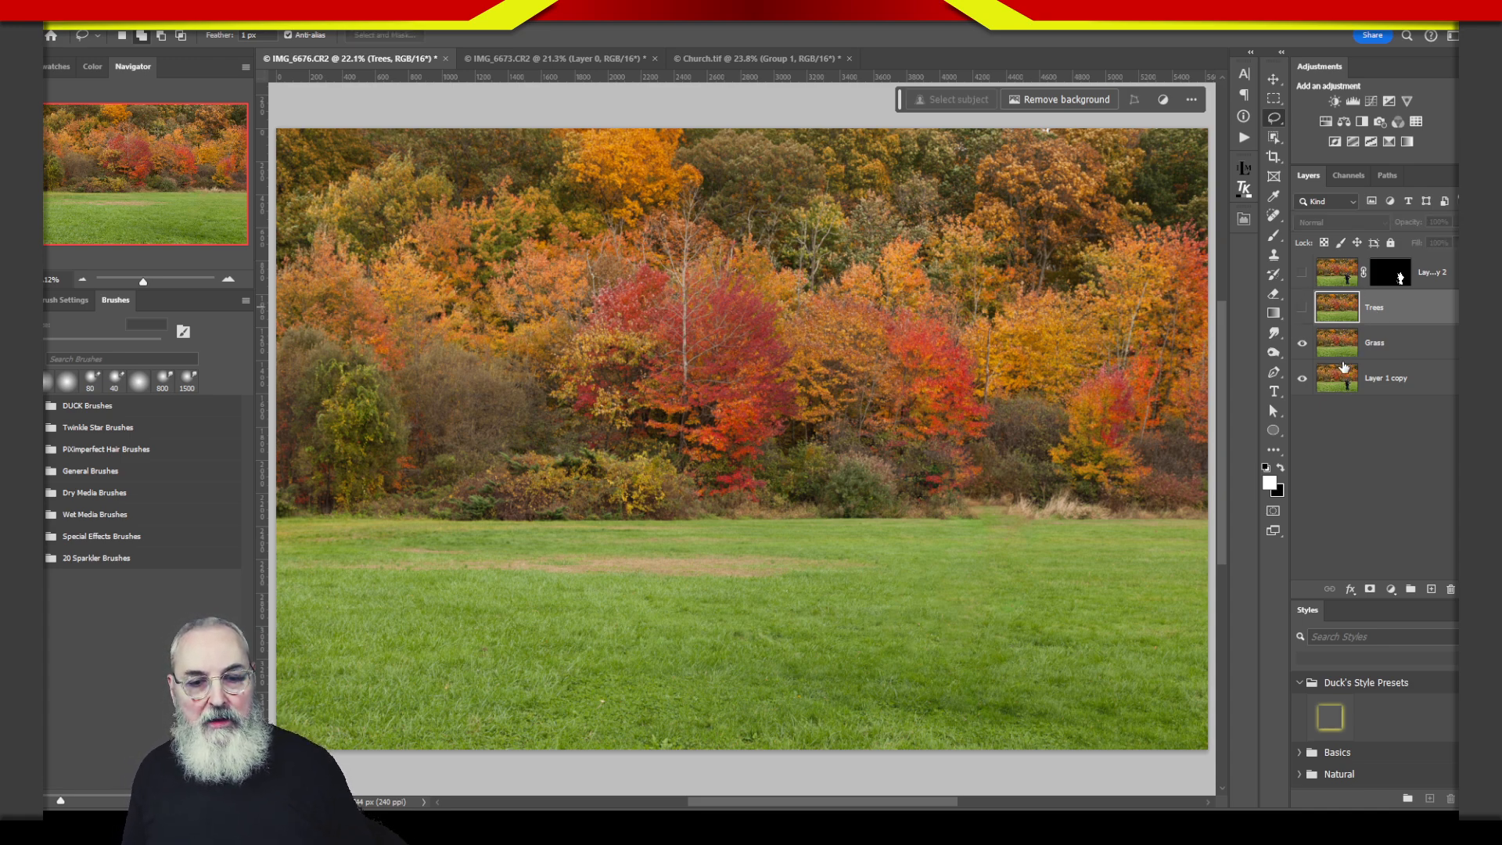
click(1302, 380)
click(1301, 345)
click(1301, 345)
click(1301, 347)
click(1302, 349)
drag(1302, 349, 1301, 379)
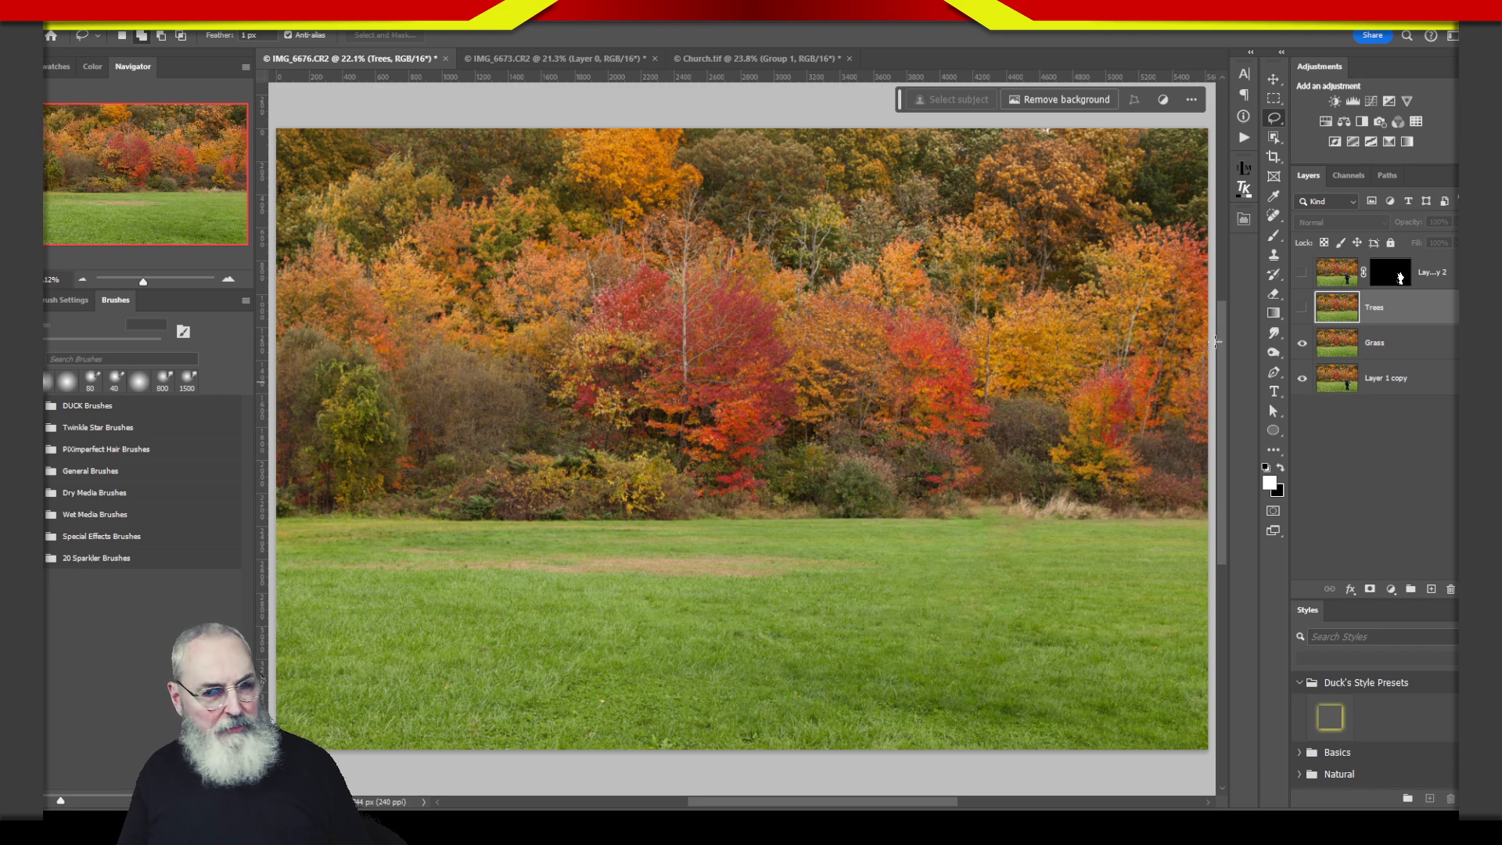
- Start a Path Blur on the Grass layer and stretch its path horizontally across most of the lawn
click(1347, 353)
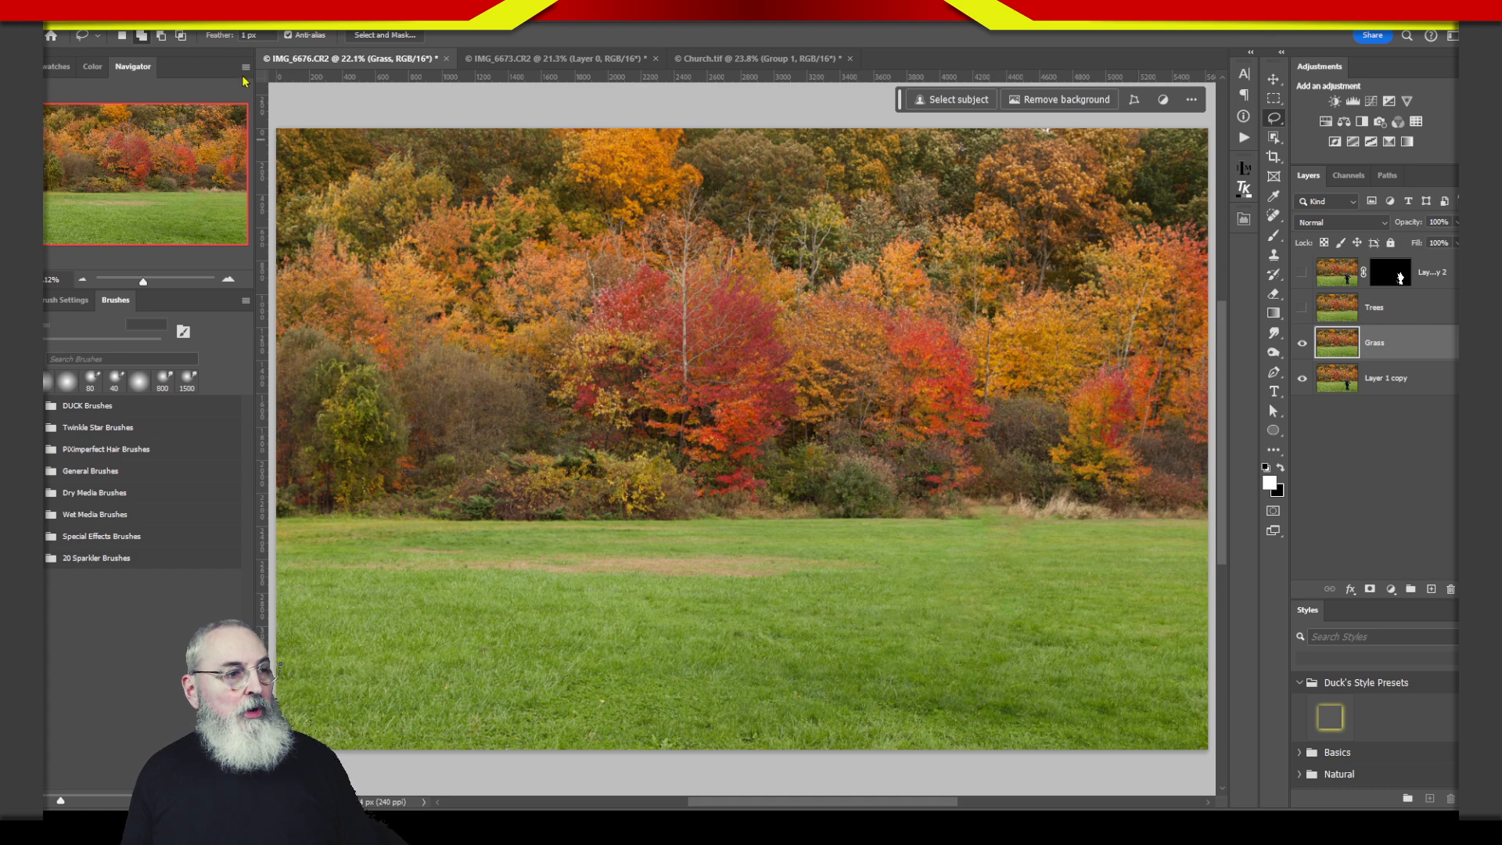
click(239, 14)
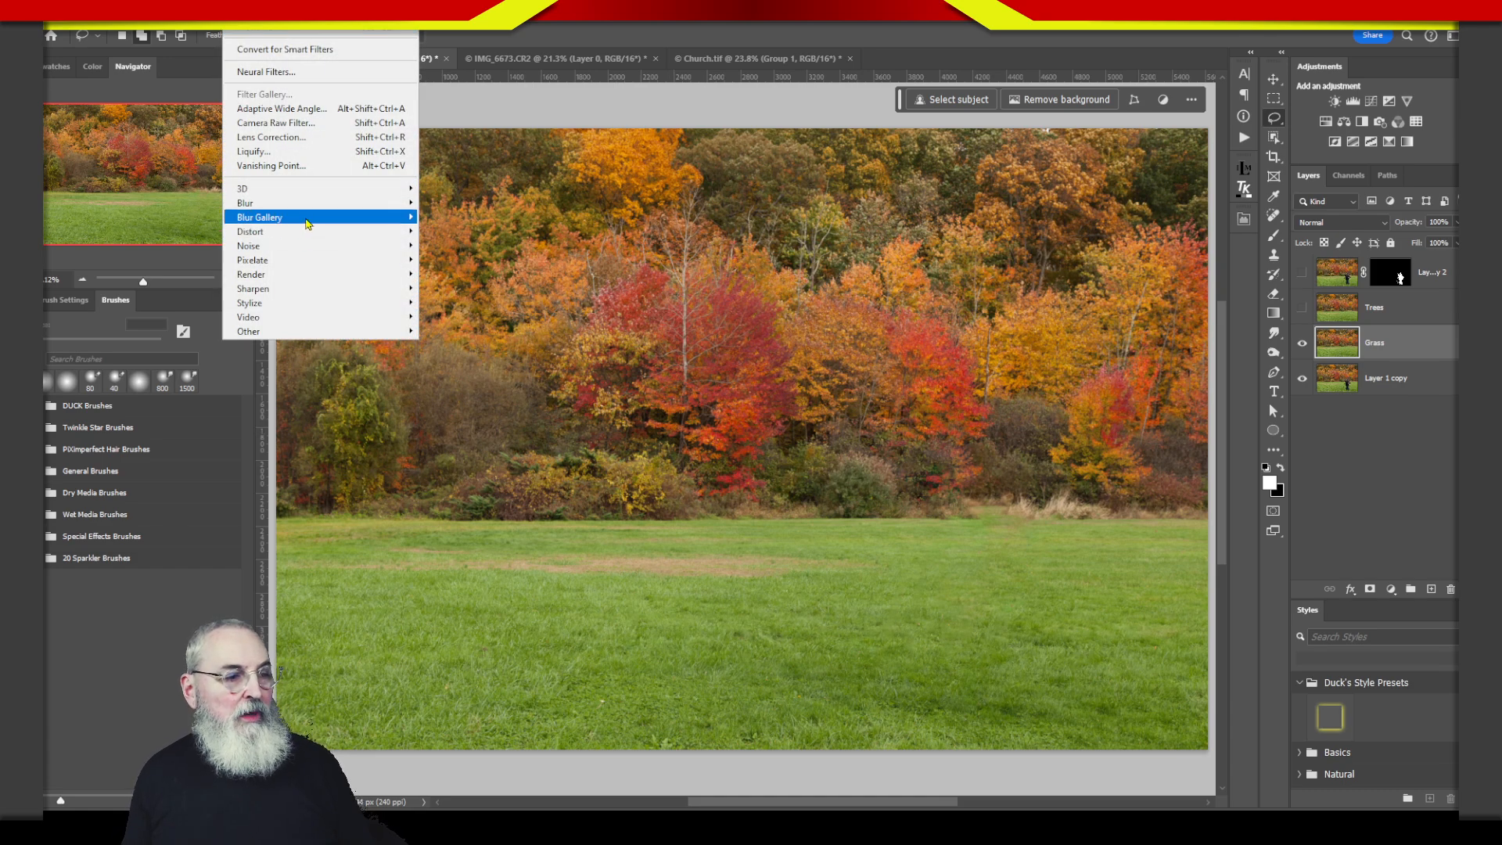
mouse_move(313, 221)
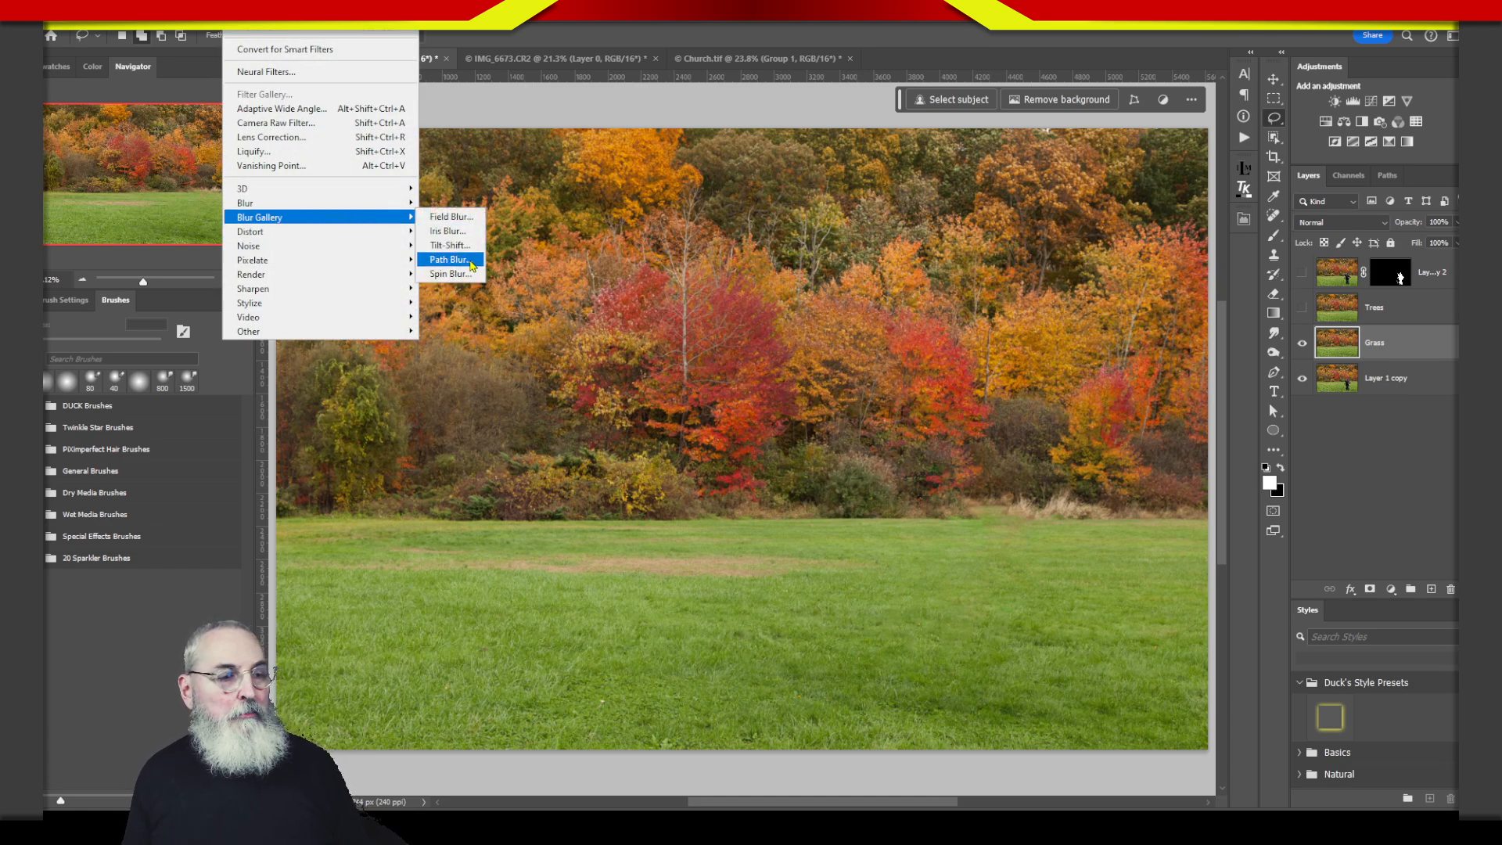
click(472, 264)
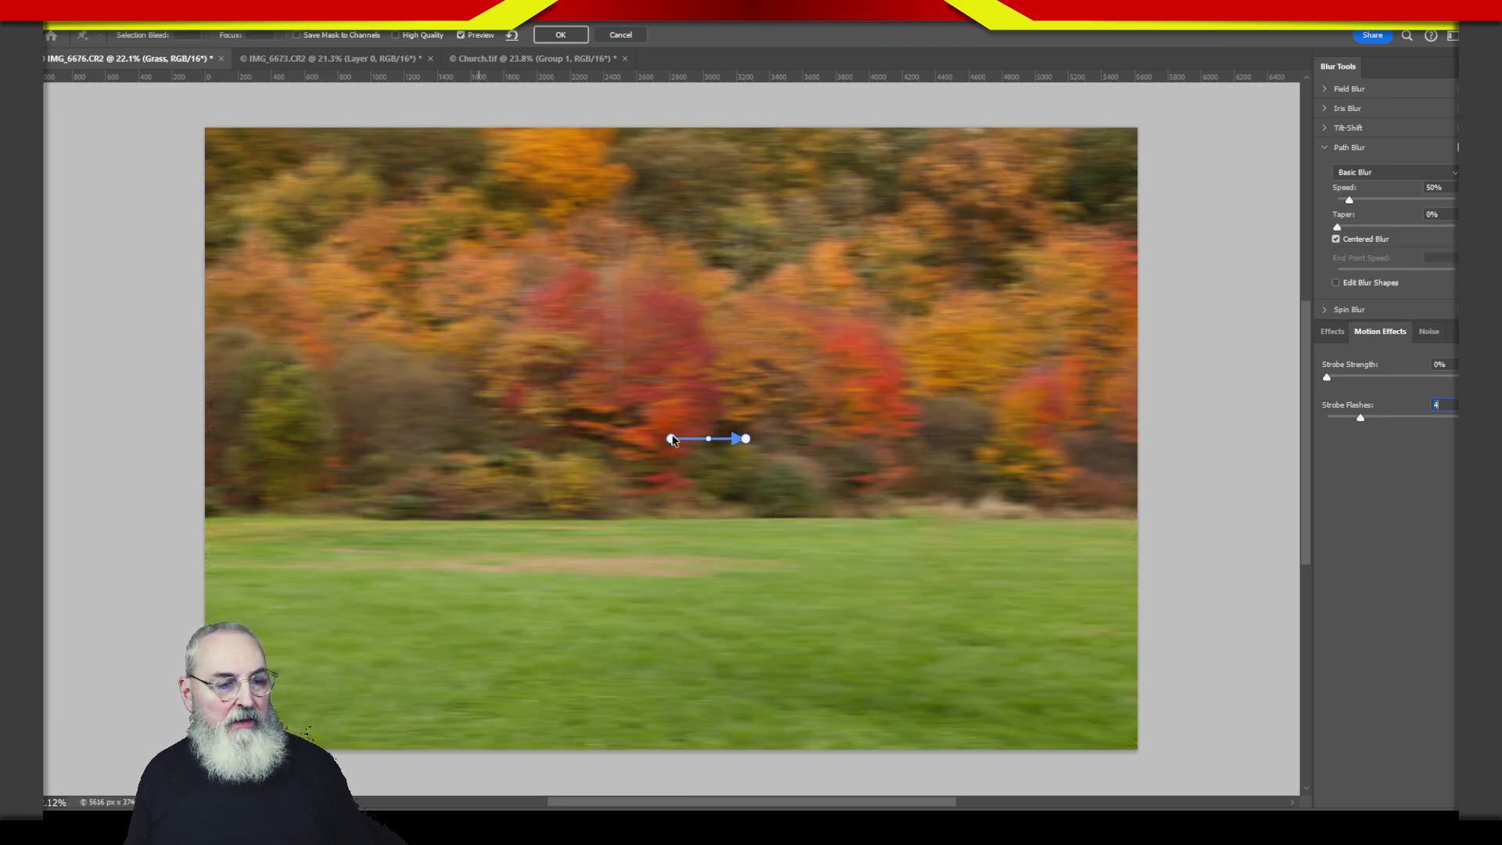
drag(668, 436, 321, 590)
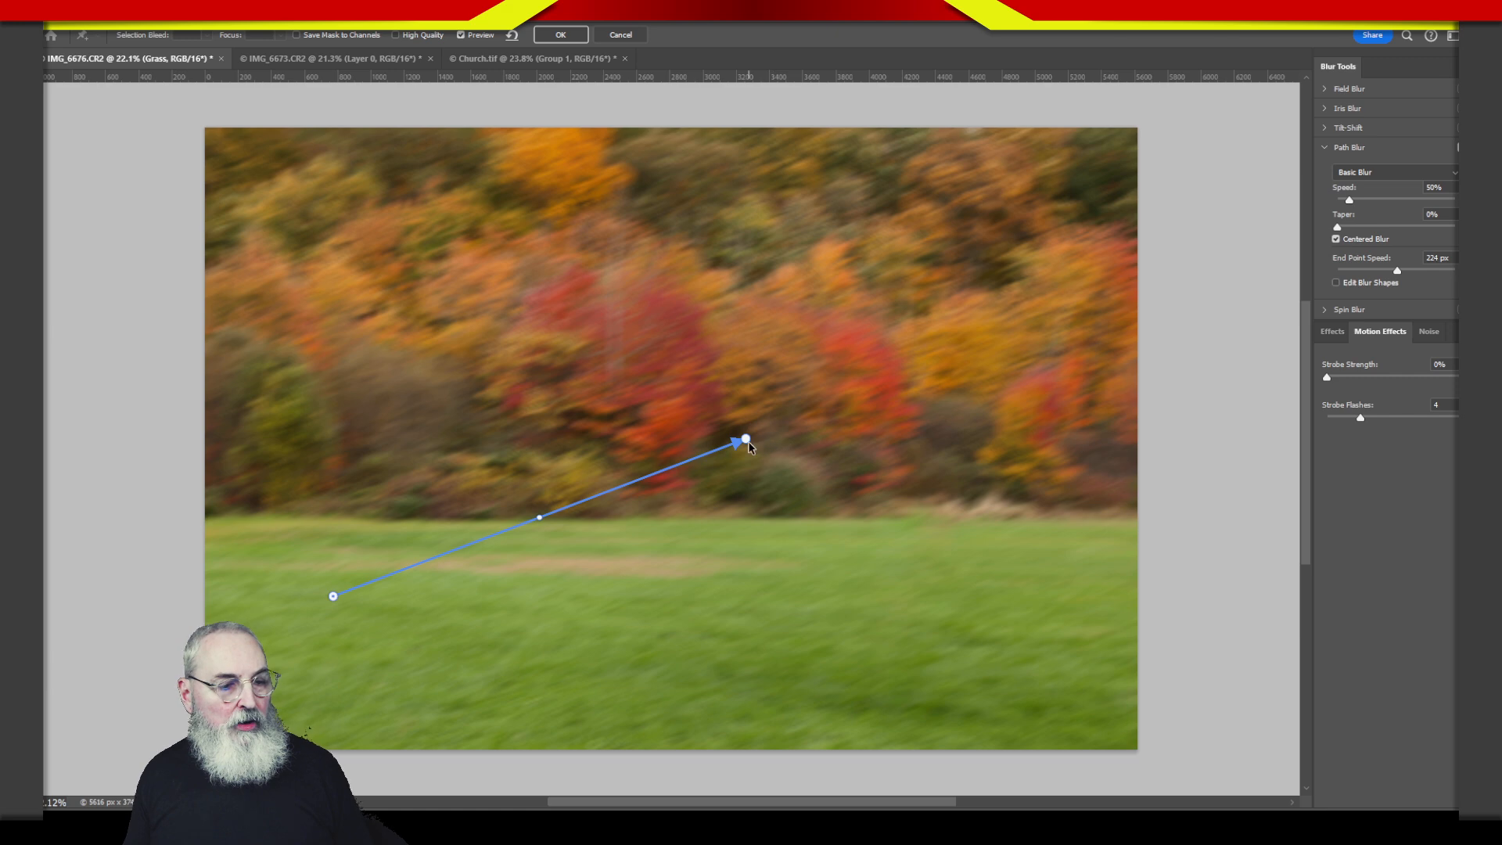
drag(747, 439, 1043, 595)
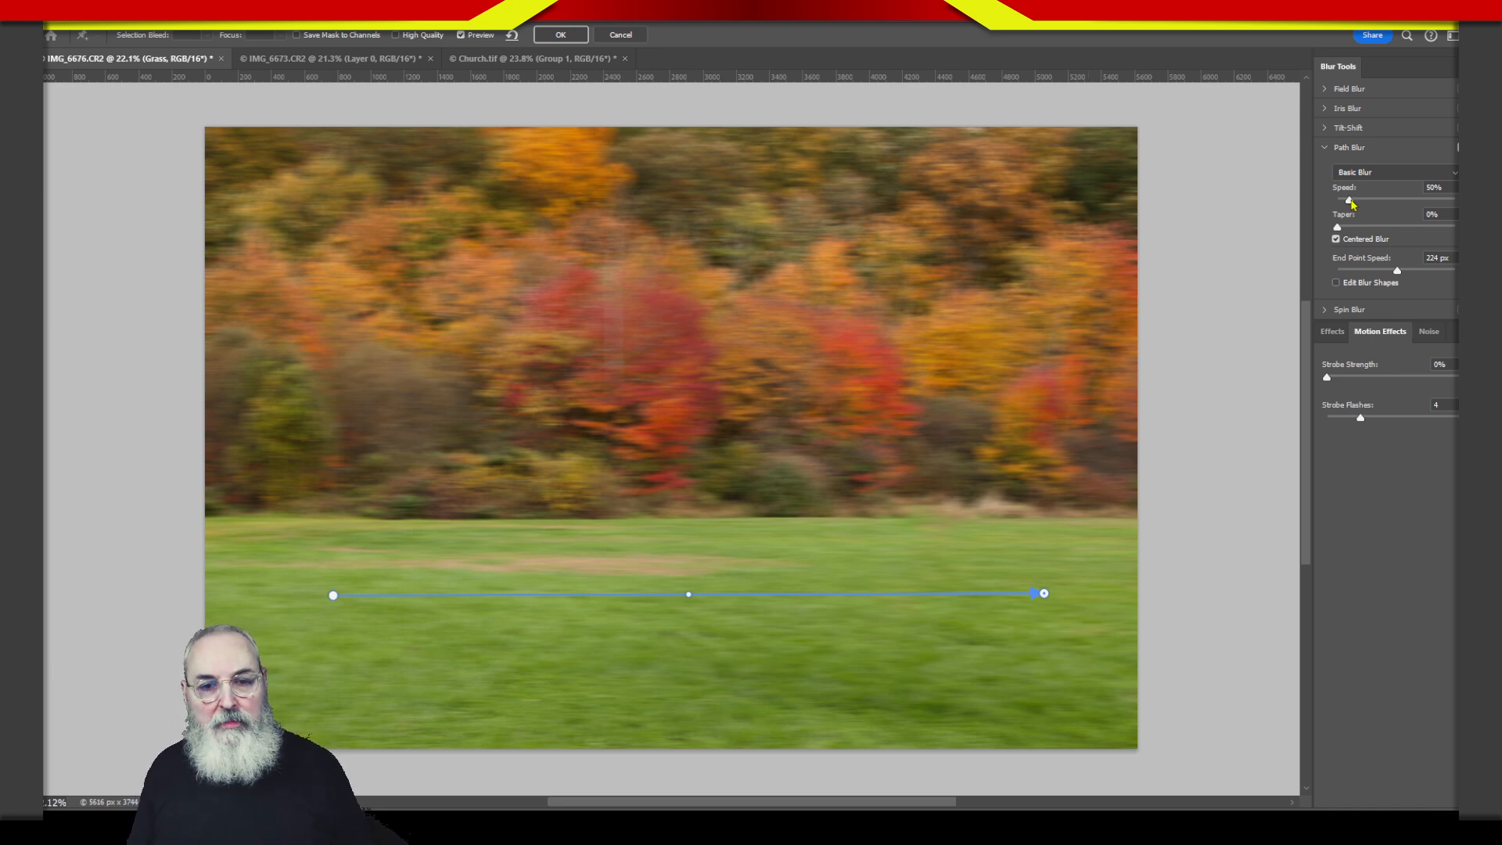
- Set the Path Blur speed to 270% and apply the blur to the Grass layer
drag(1367, 210, 1402, 201)
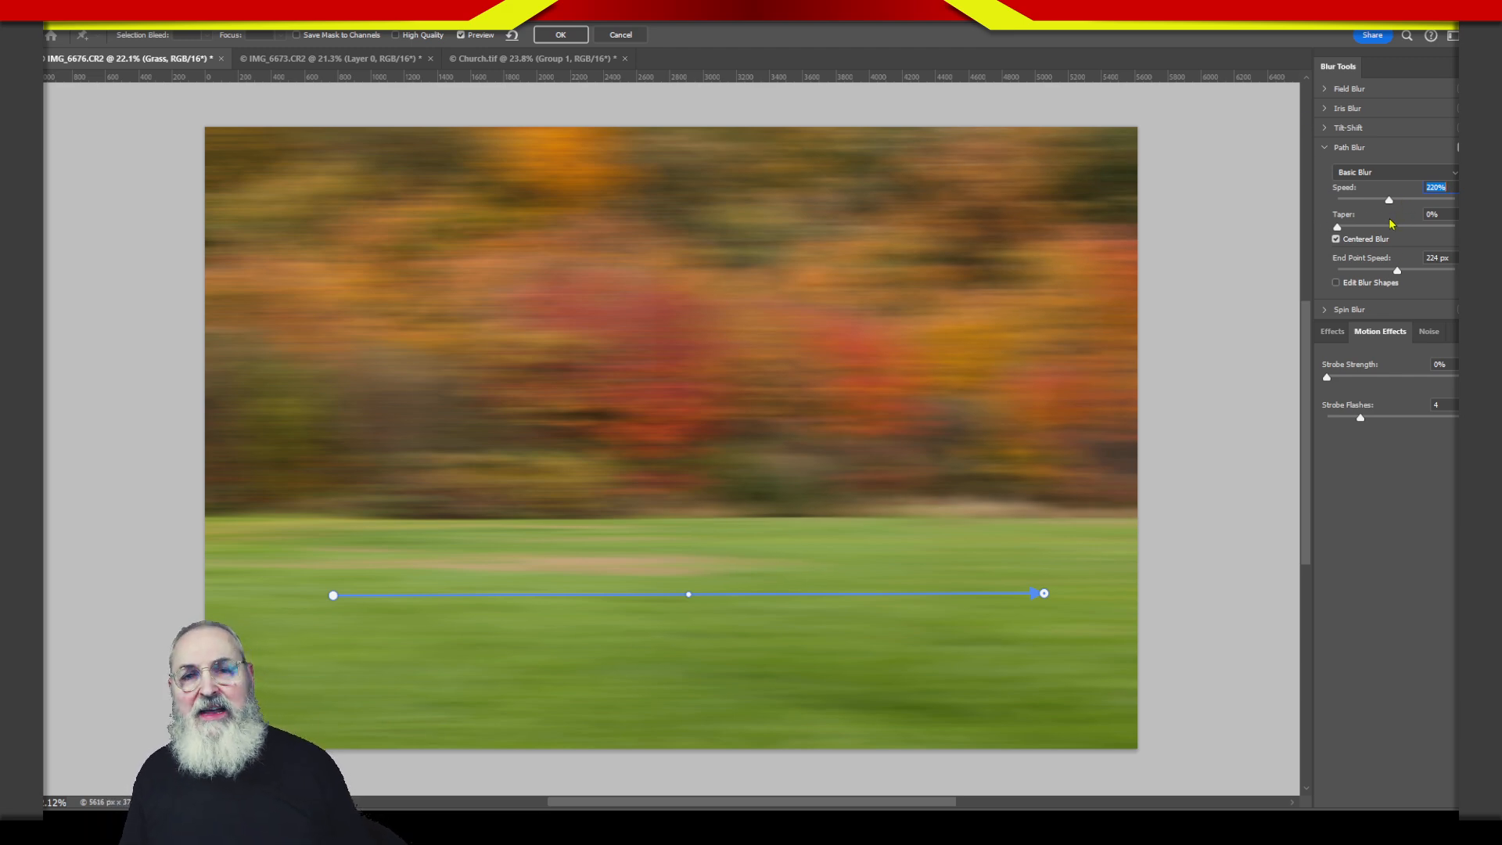
drag(1389, 202, 1402, 201)
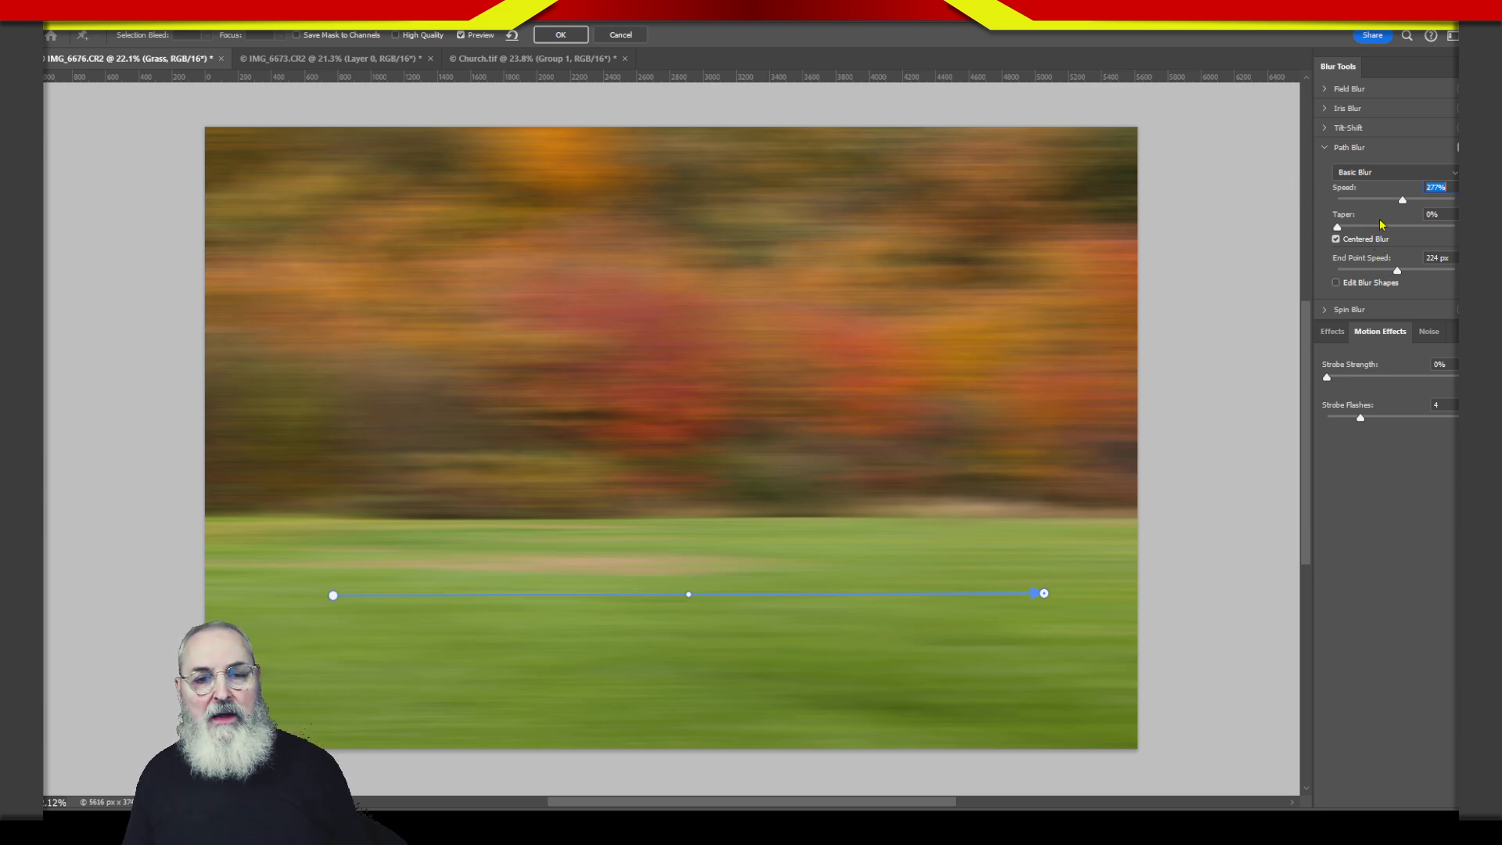
click(1428, 190)
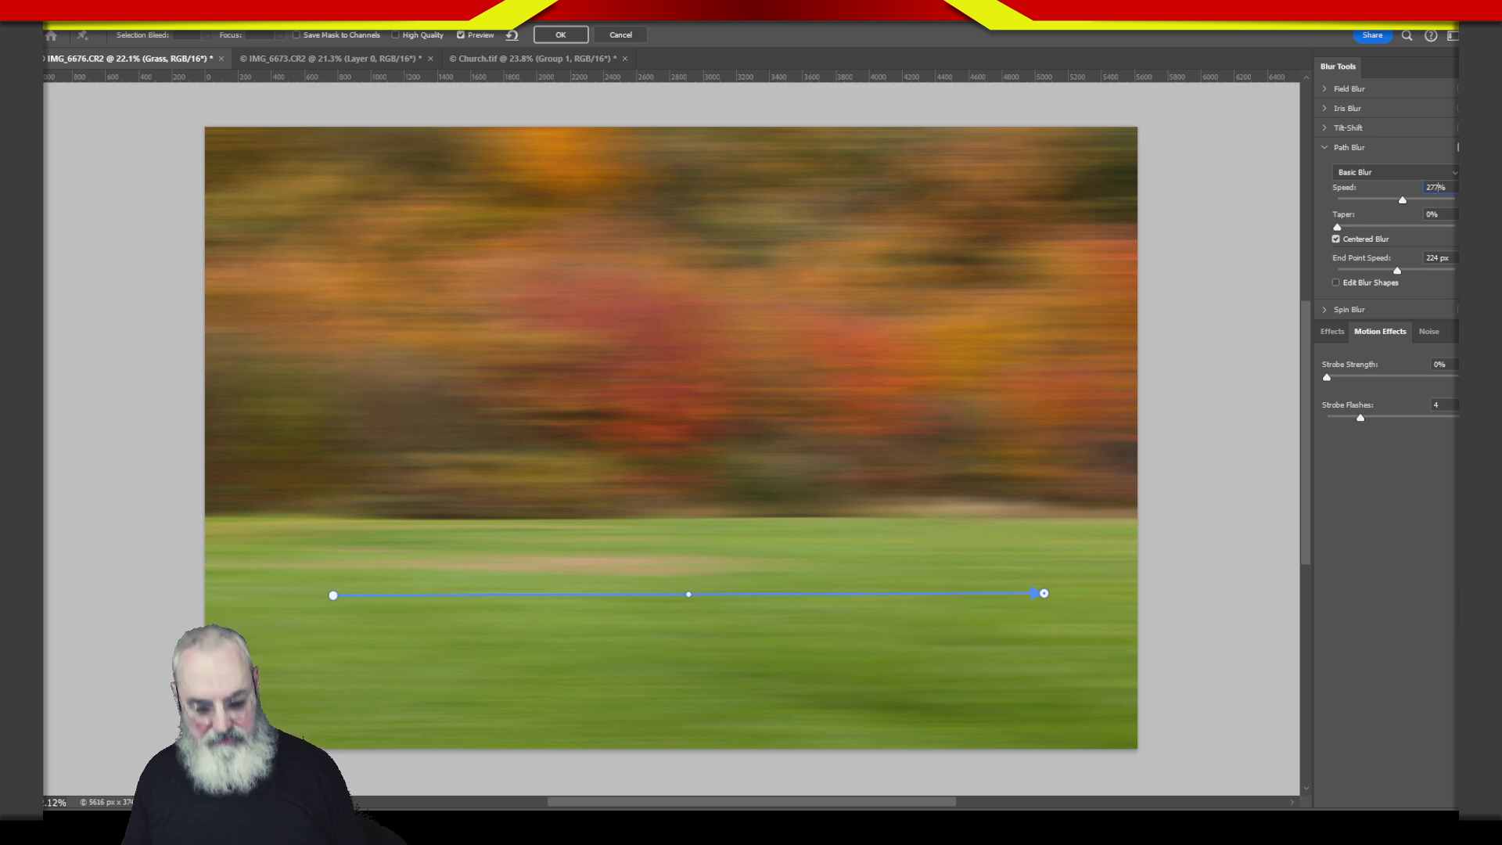
key(BackSpace)
text(0)
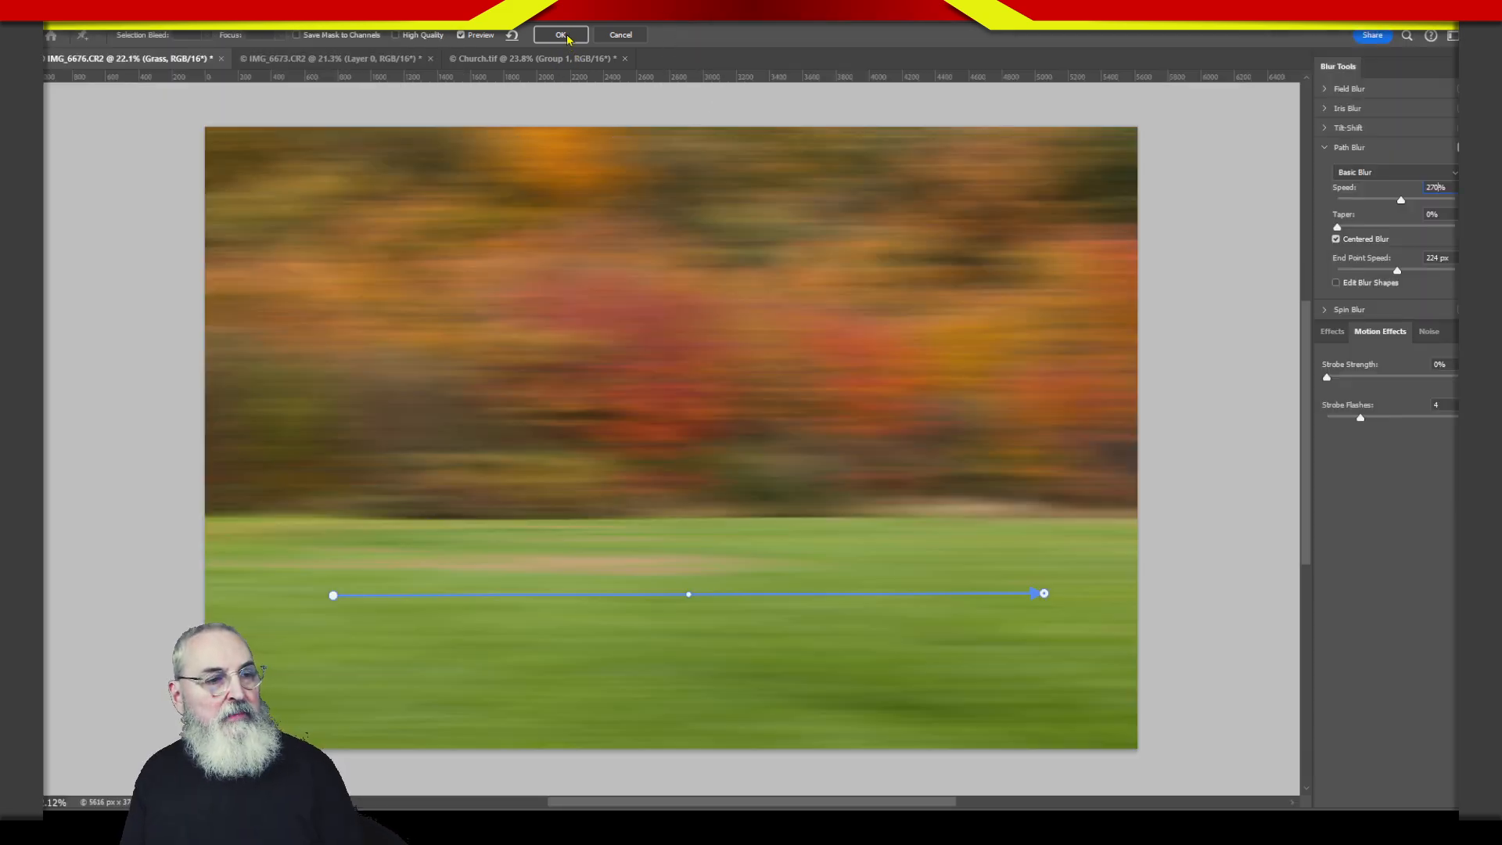
click(567, 37)
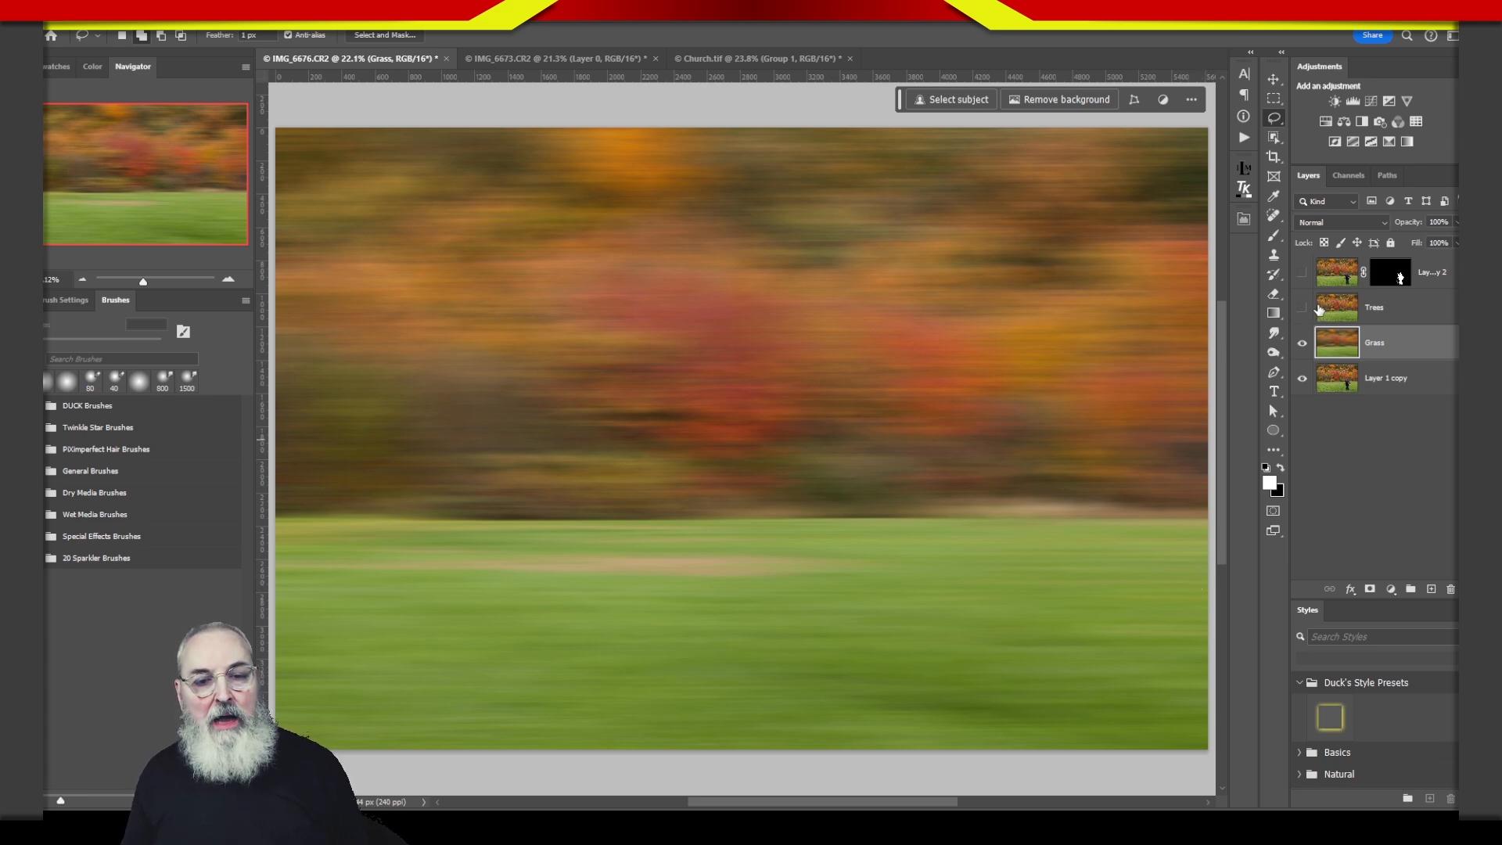
- Show the Trees layer and start a Path Blur on it, running the path vertically from the treeline to near the image's upper edge
click(1332, 313)
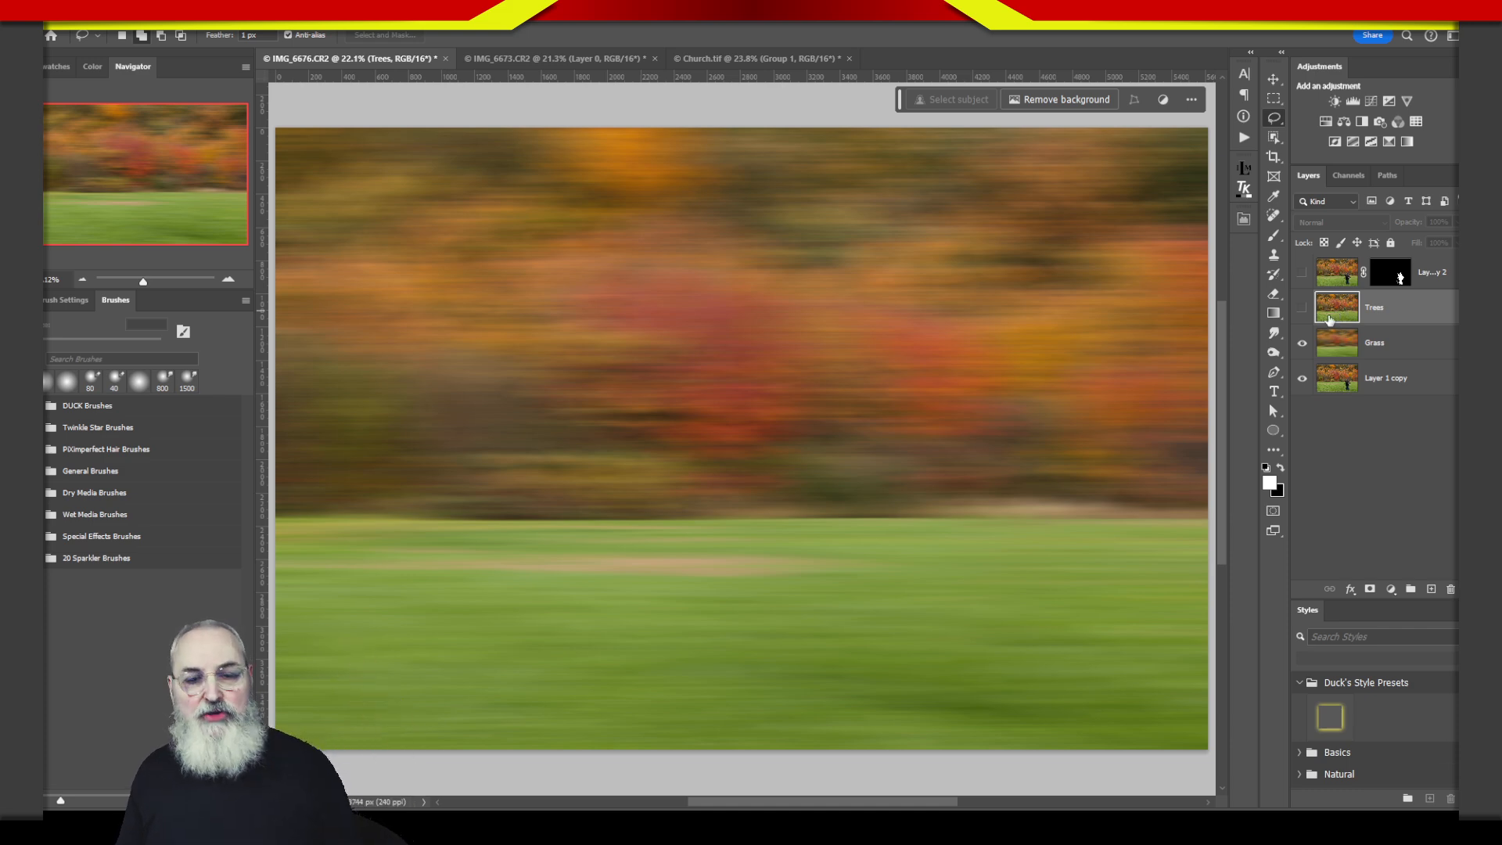
click(1301, 309)
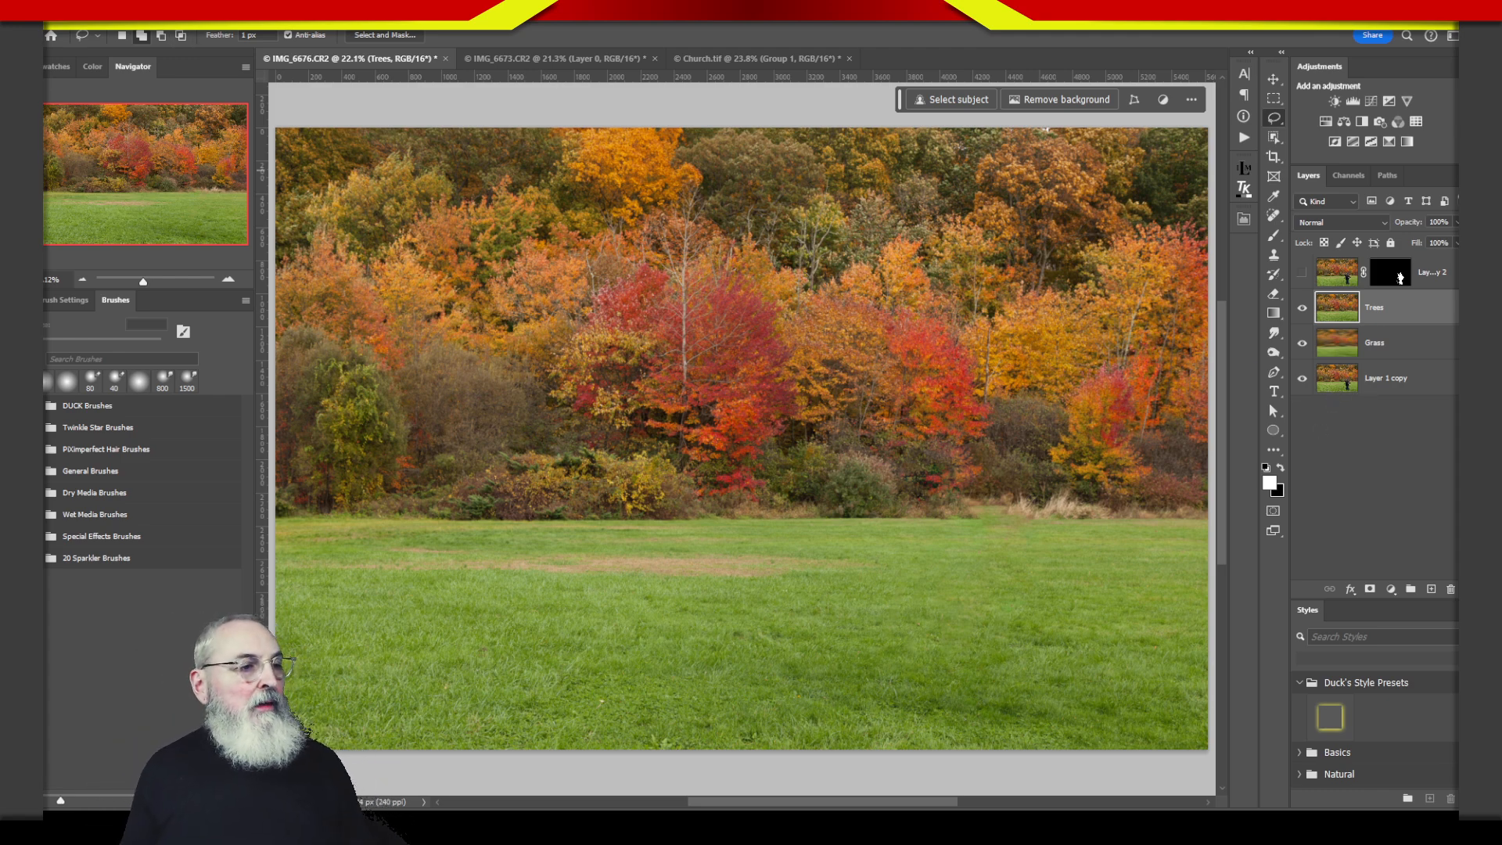
click(201, 16)
mouse_move(234, 16)
mouse_move(336, 217)
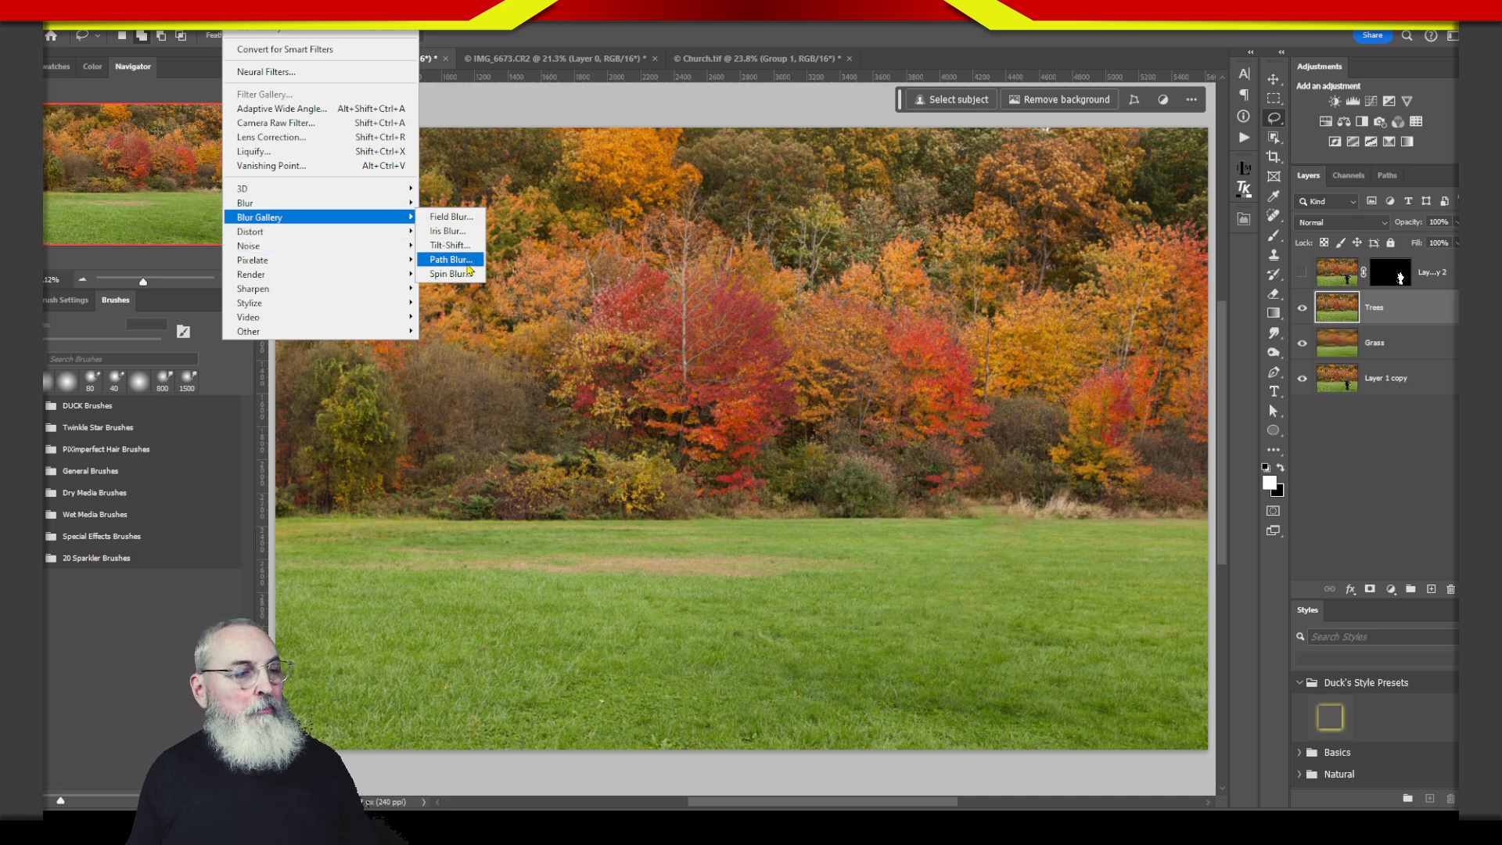
click(467, 265)
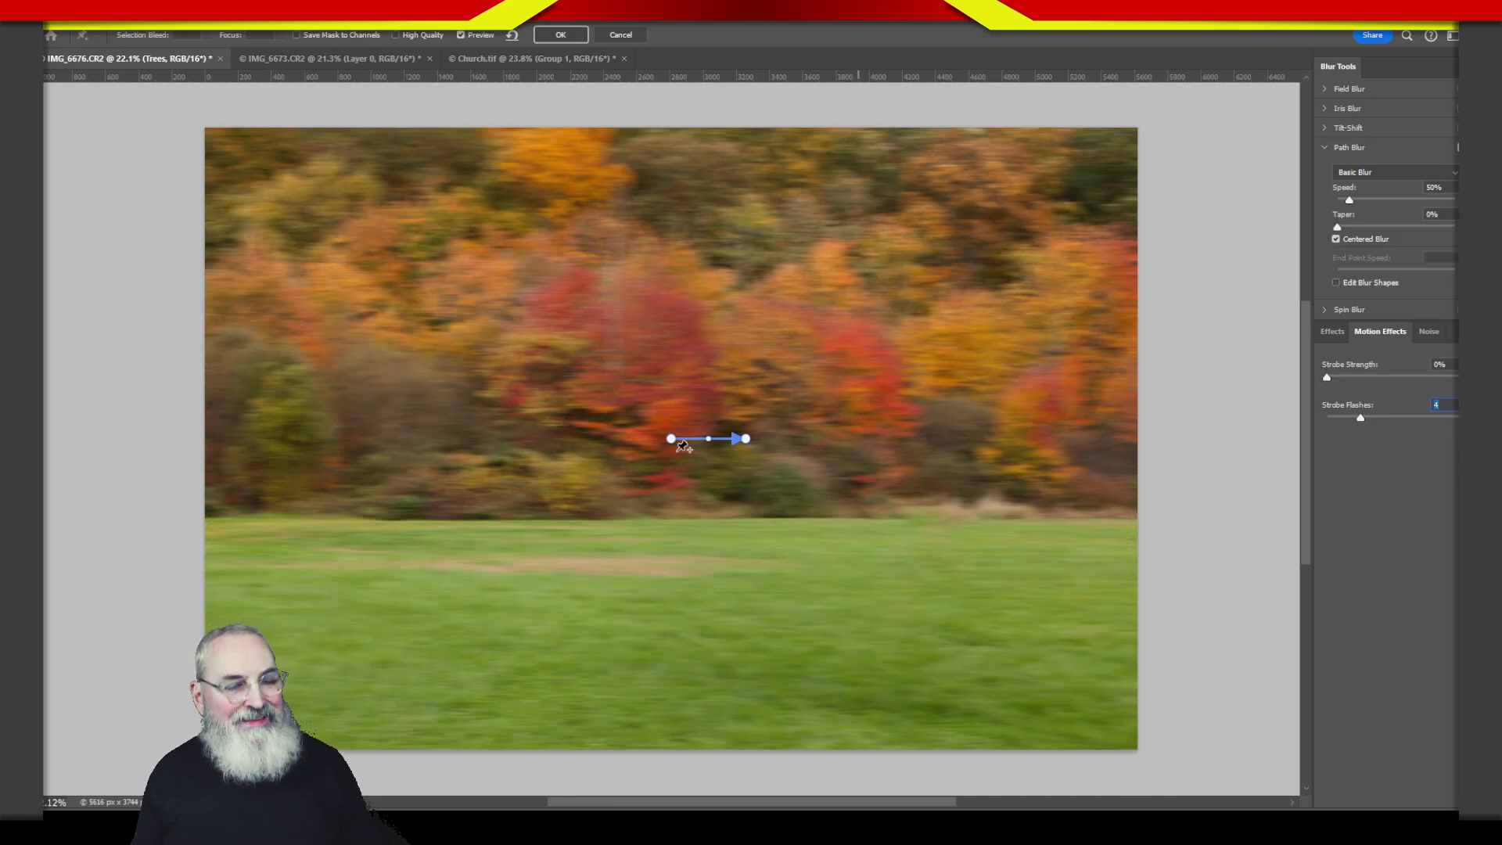
drag(668, 446, 675, 504)
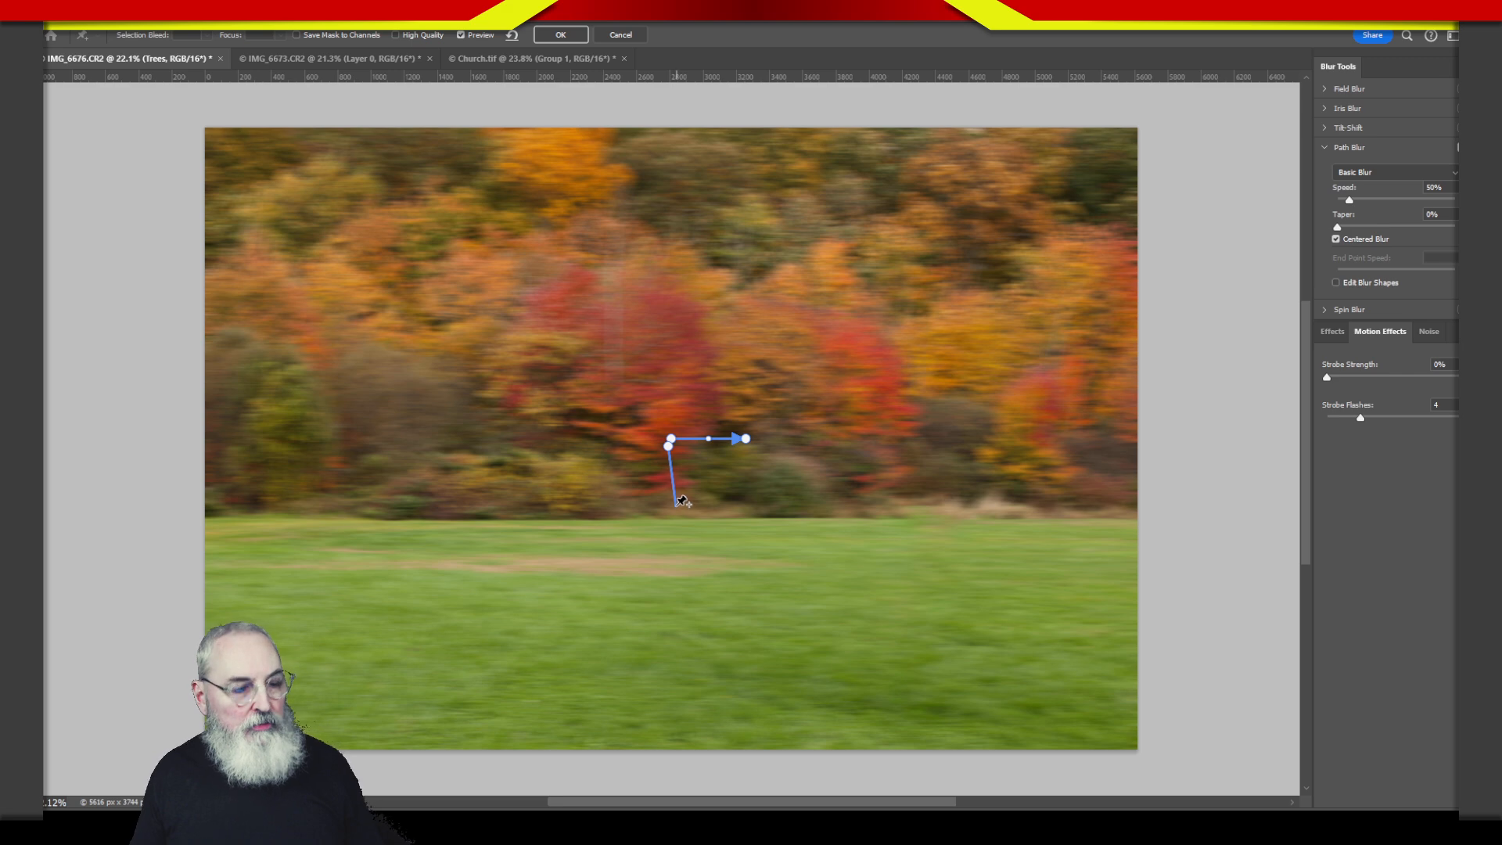
key(ctrl+z)
drag(673, 440, 688, 510)
drag(745, 439, 687, 165)
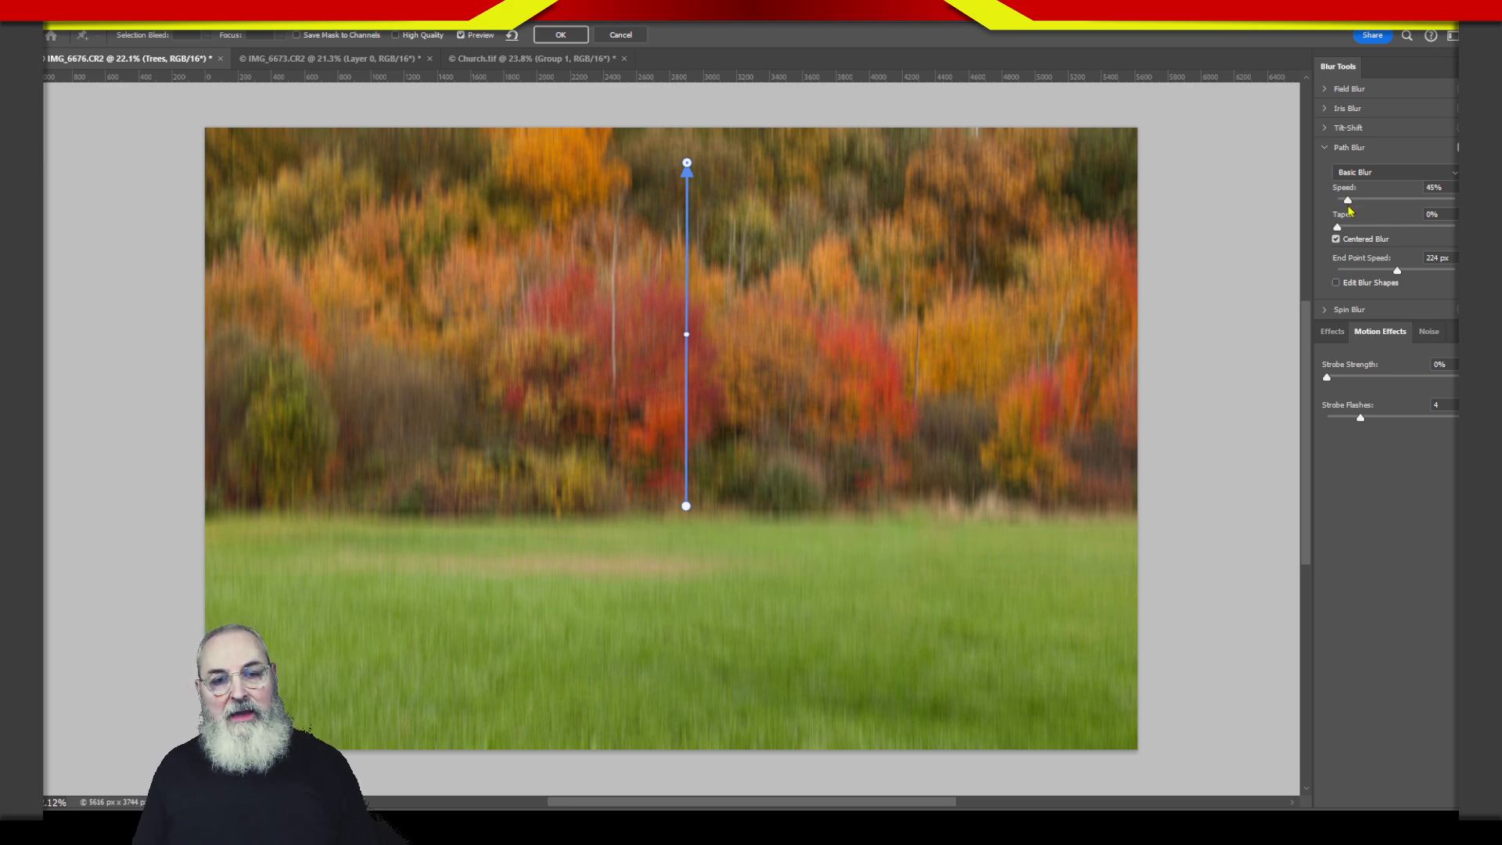
- Apply the Trees layer's Path Blur at 159% speed and preview it with the photographer's cutout, leaving the cutout hidden
mouse_move(1363, 203)
mouse_down()
mouse_move(1439, 187)
mouse_move(1363, 199)
mouse_up()
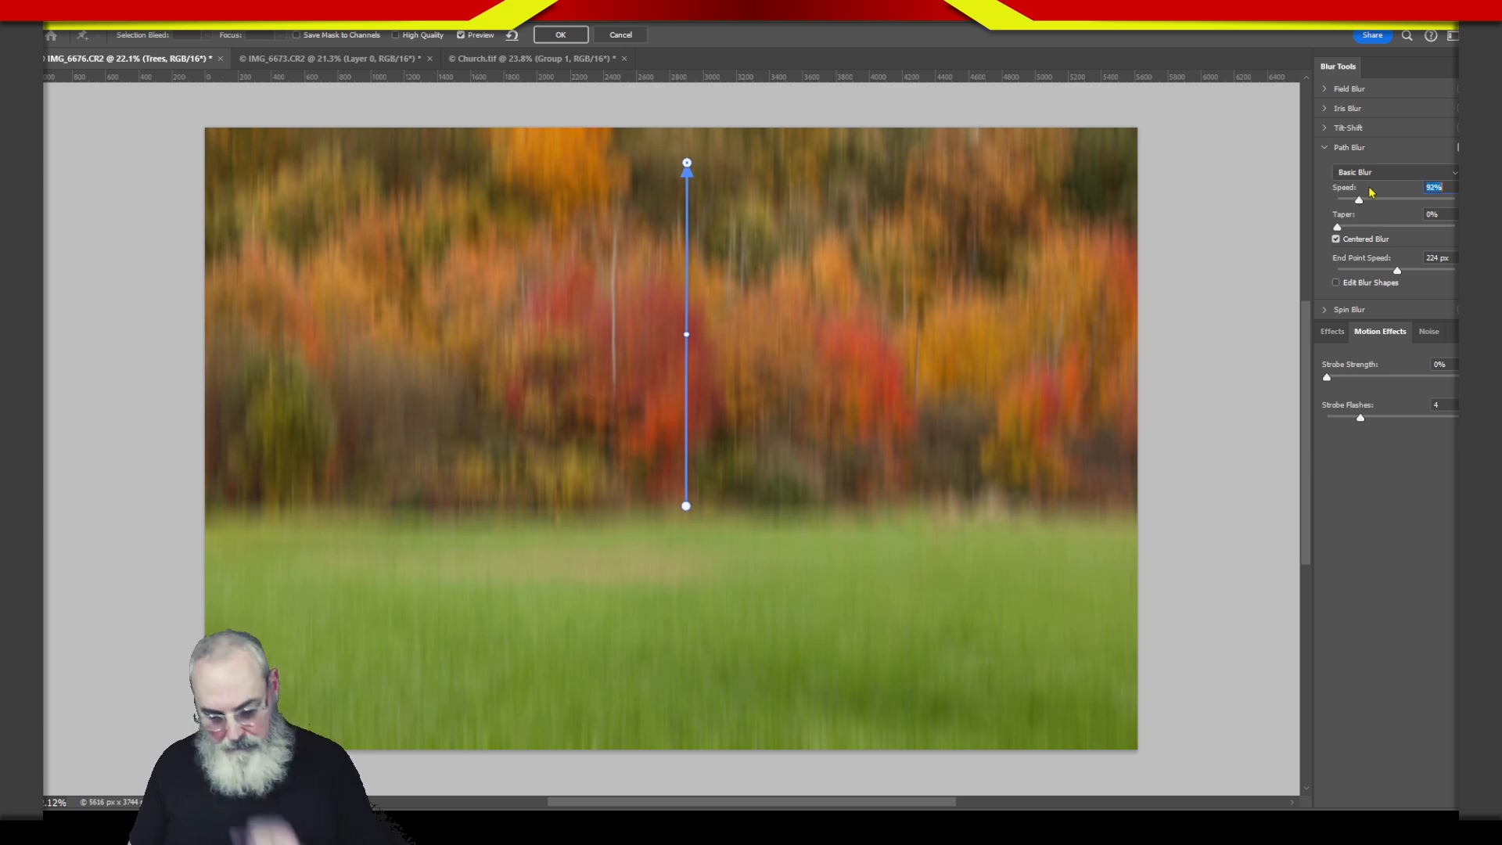
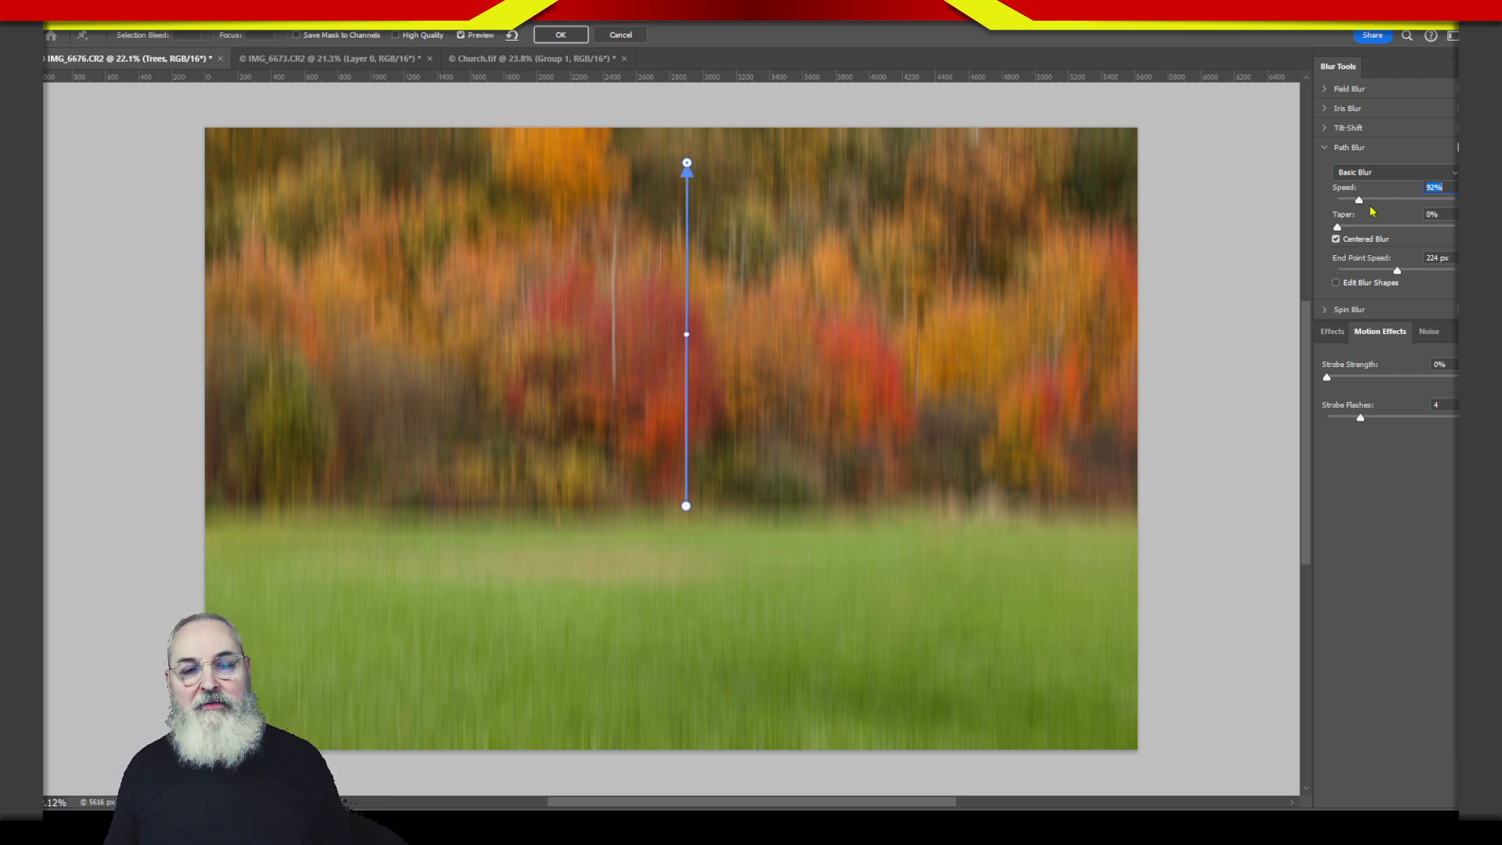
drag(1360, 201, 1395, 200)
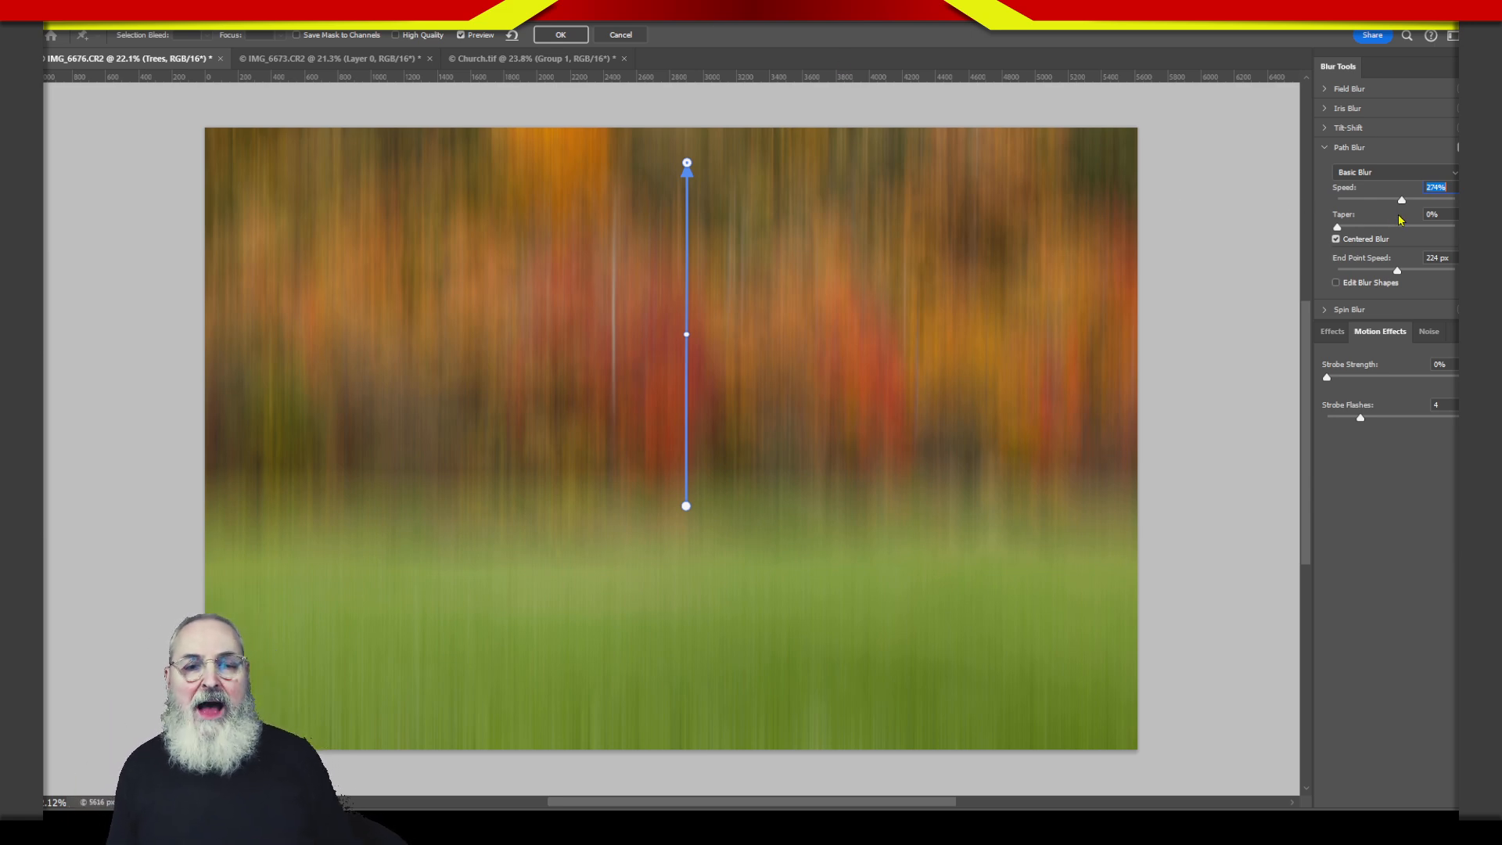
drag(1402, 201, 1375, 201)
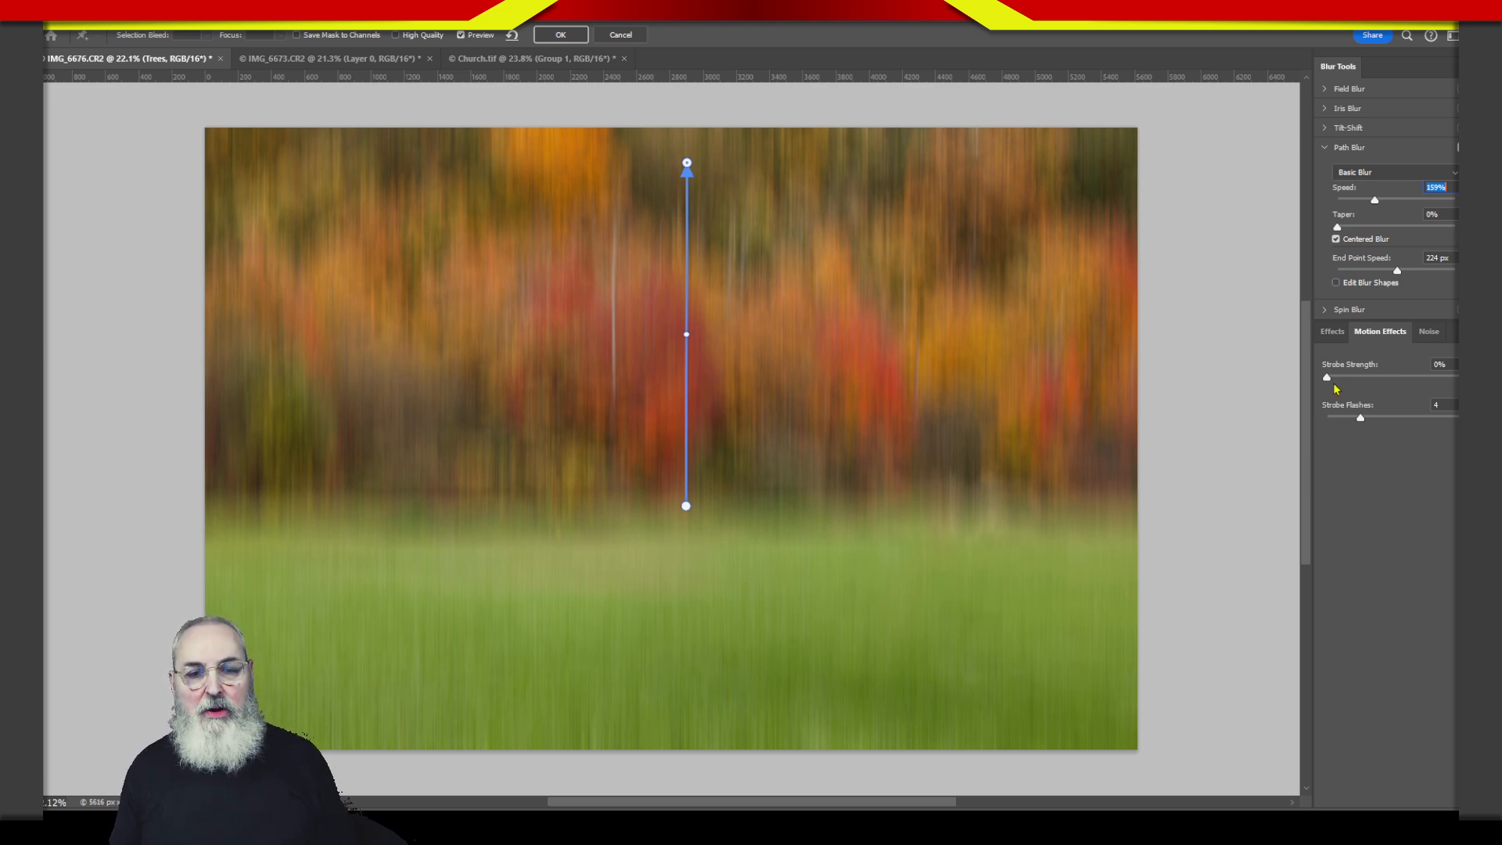
click(564, 36)
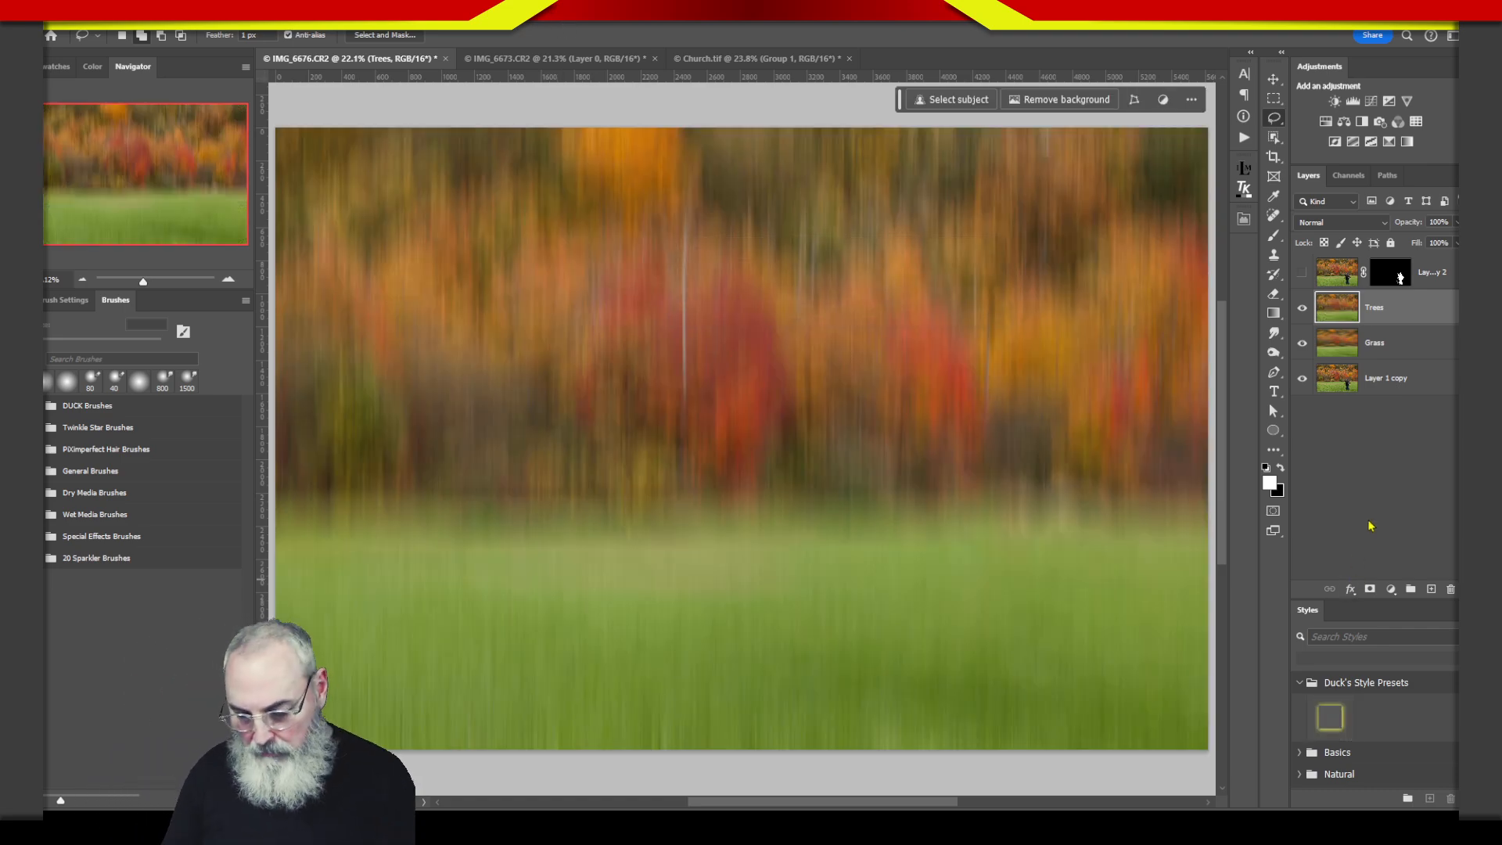
click(1304, 273)
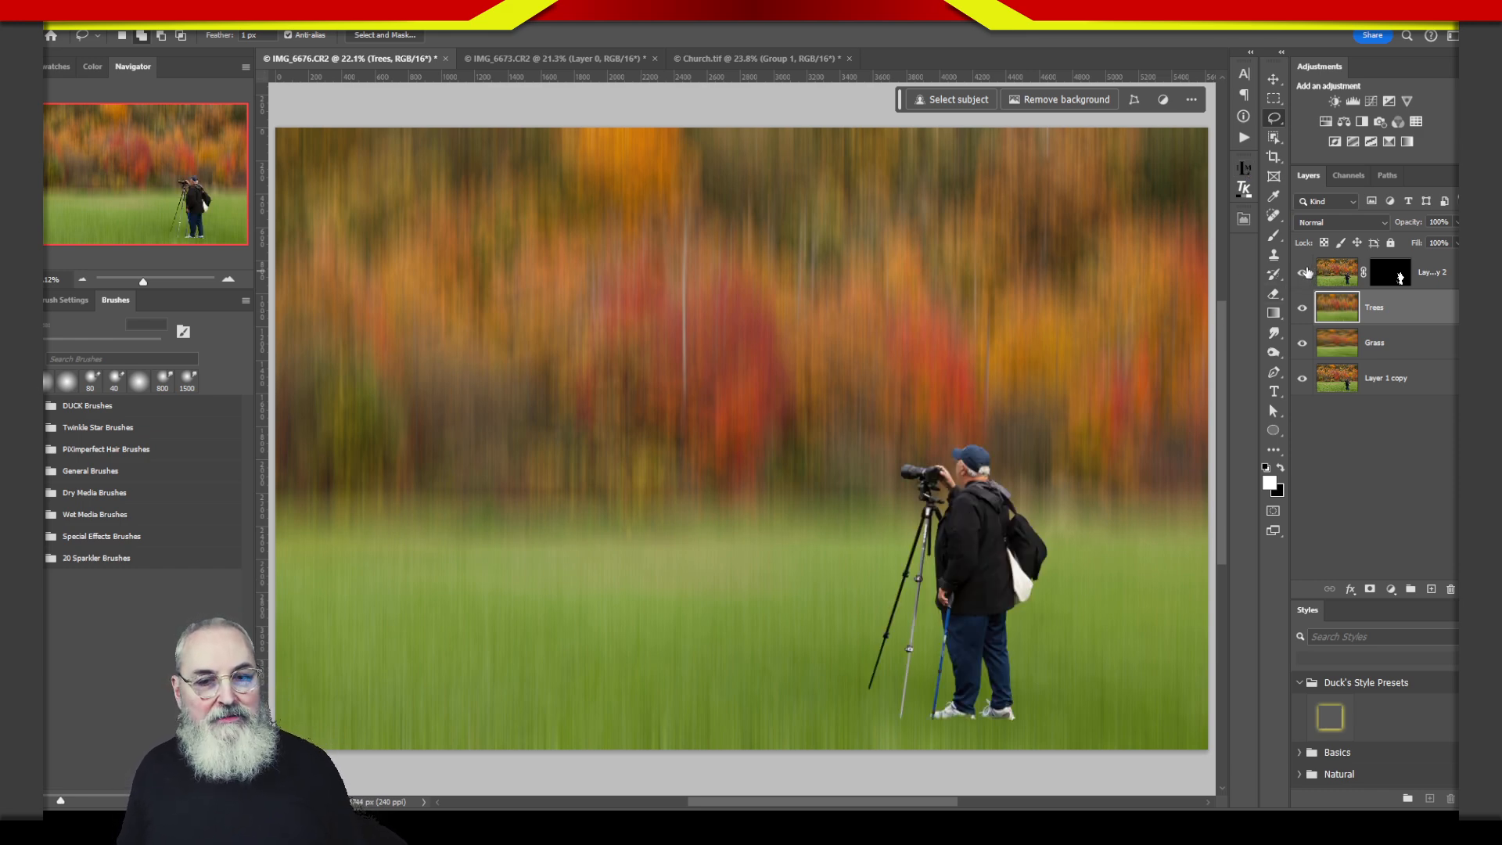
click(1304, 273)
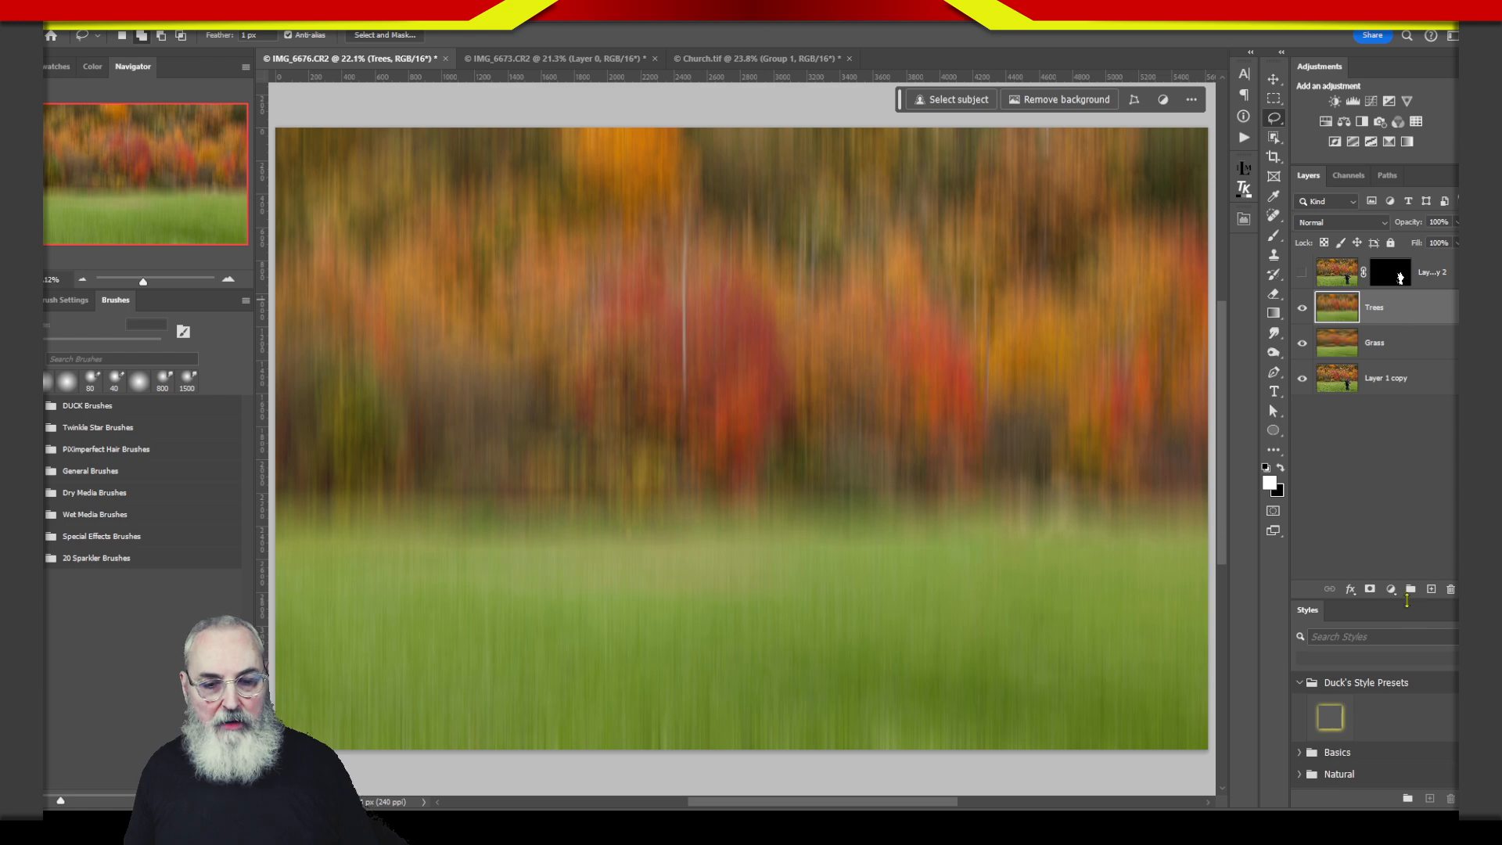
- Add a layer mask to the Trees layer and paint black over the lawn with a 966 px brush to reveal the Grass layer
click(1369, 589)
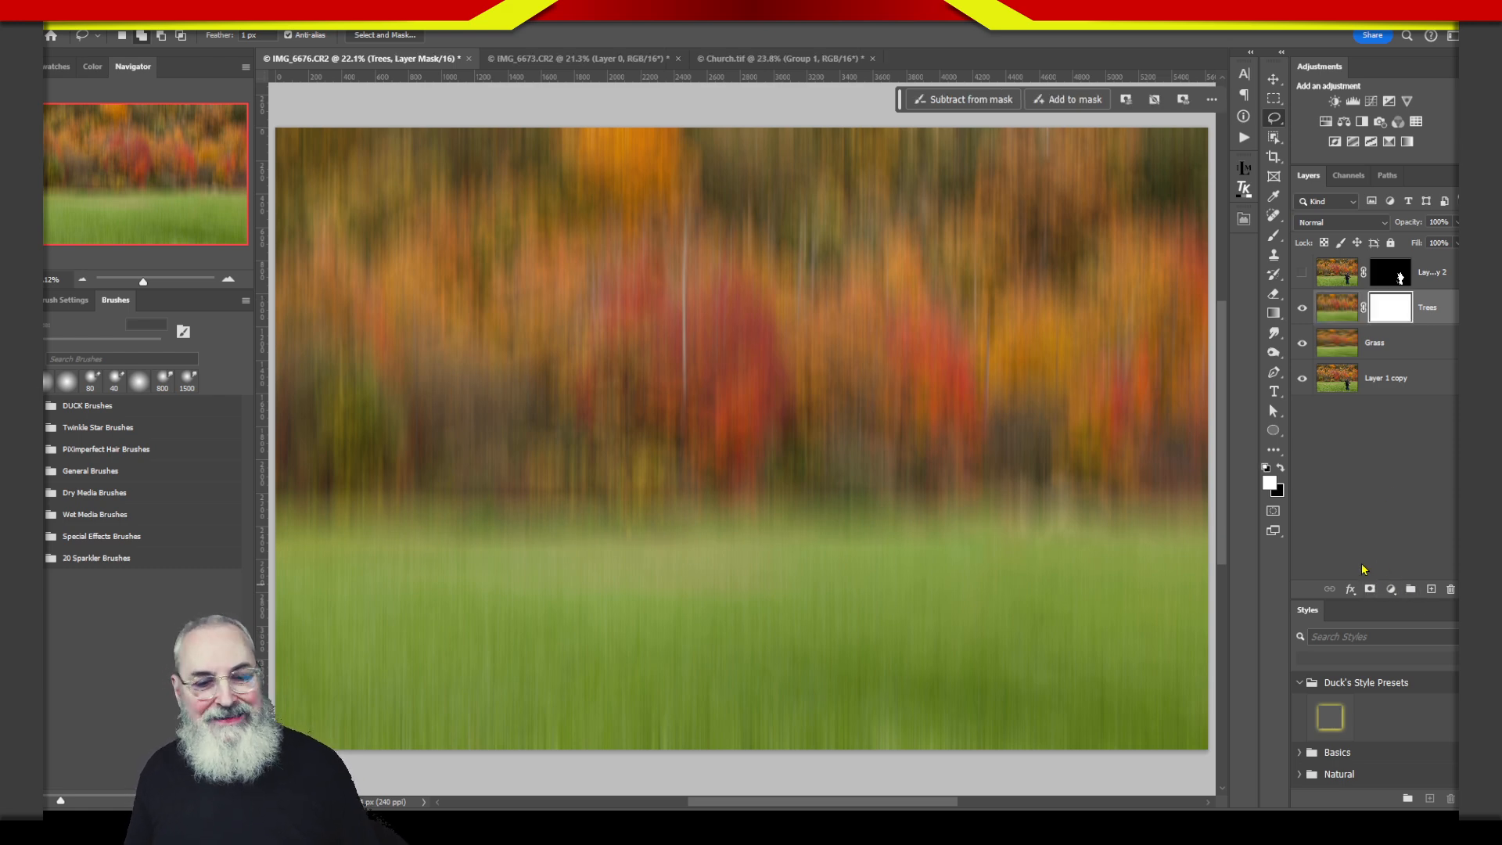
key(b)
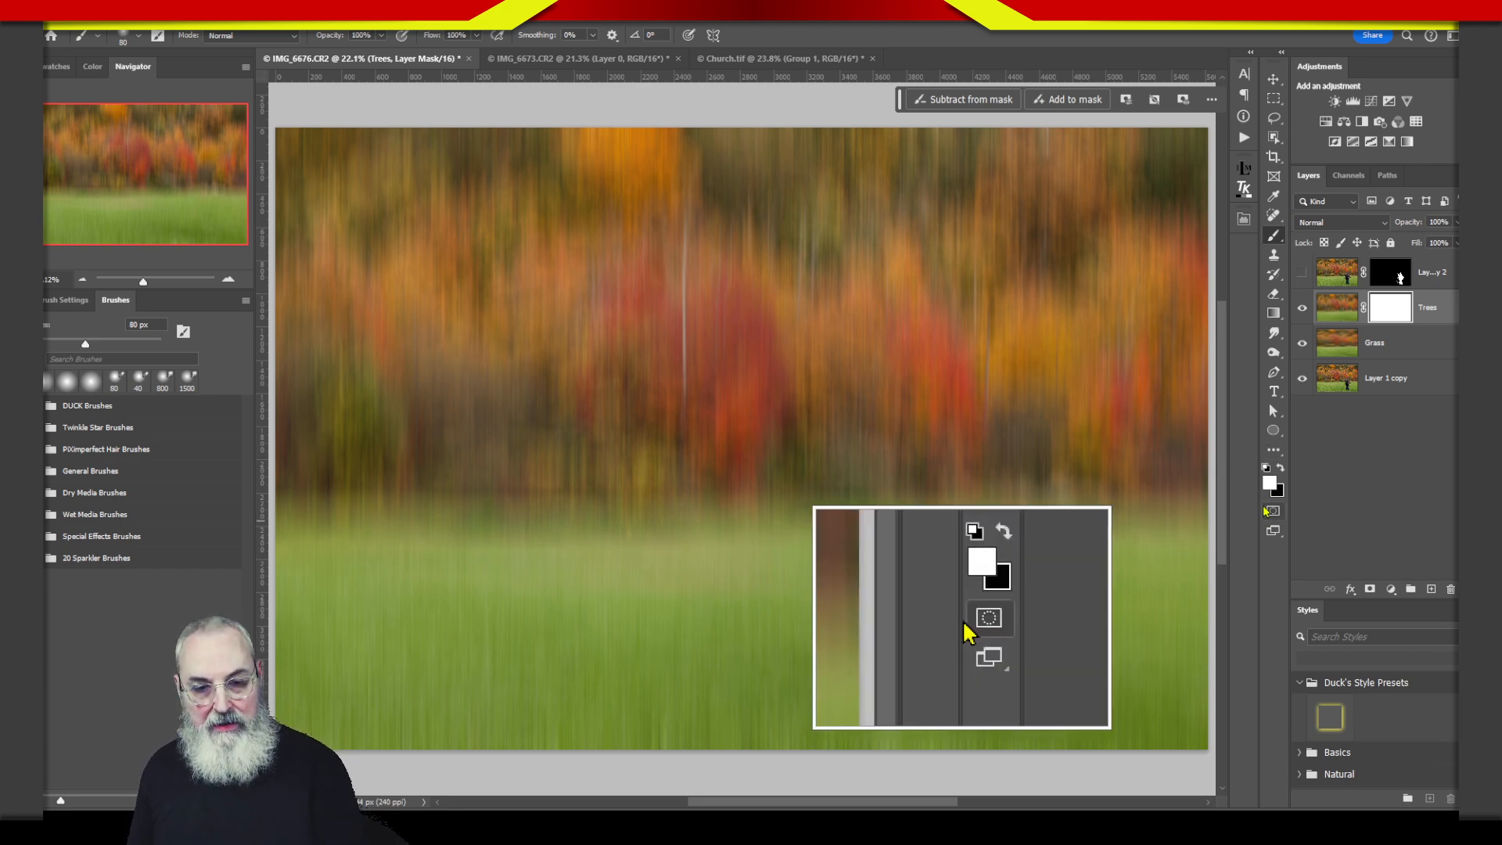
key(x)
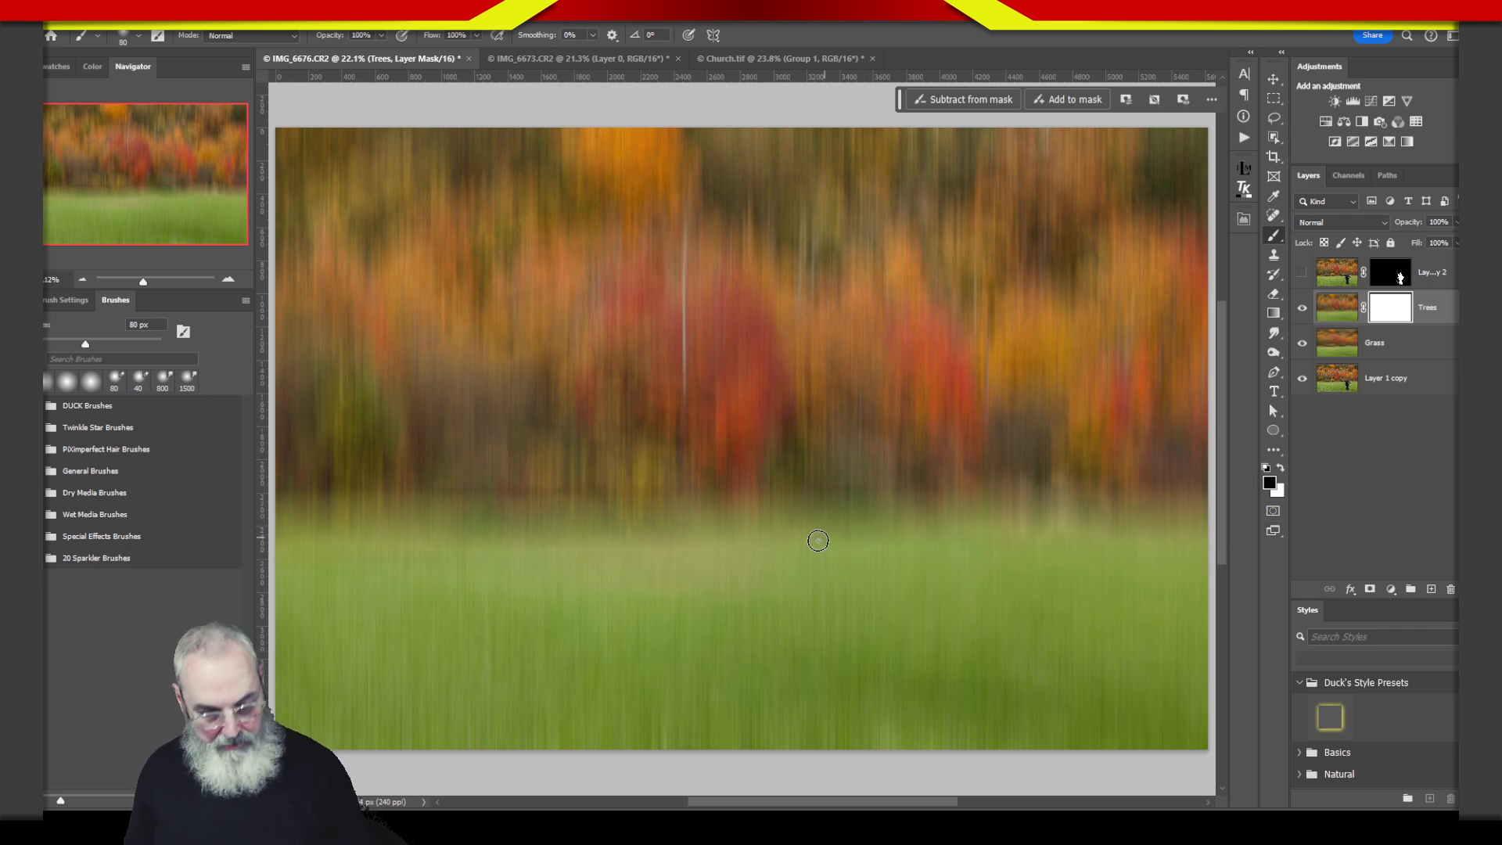
drag(678, 594, 787, 619)
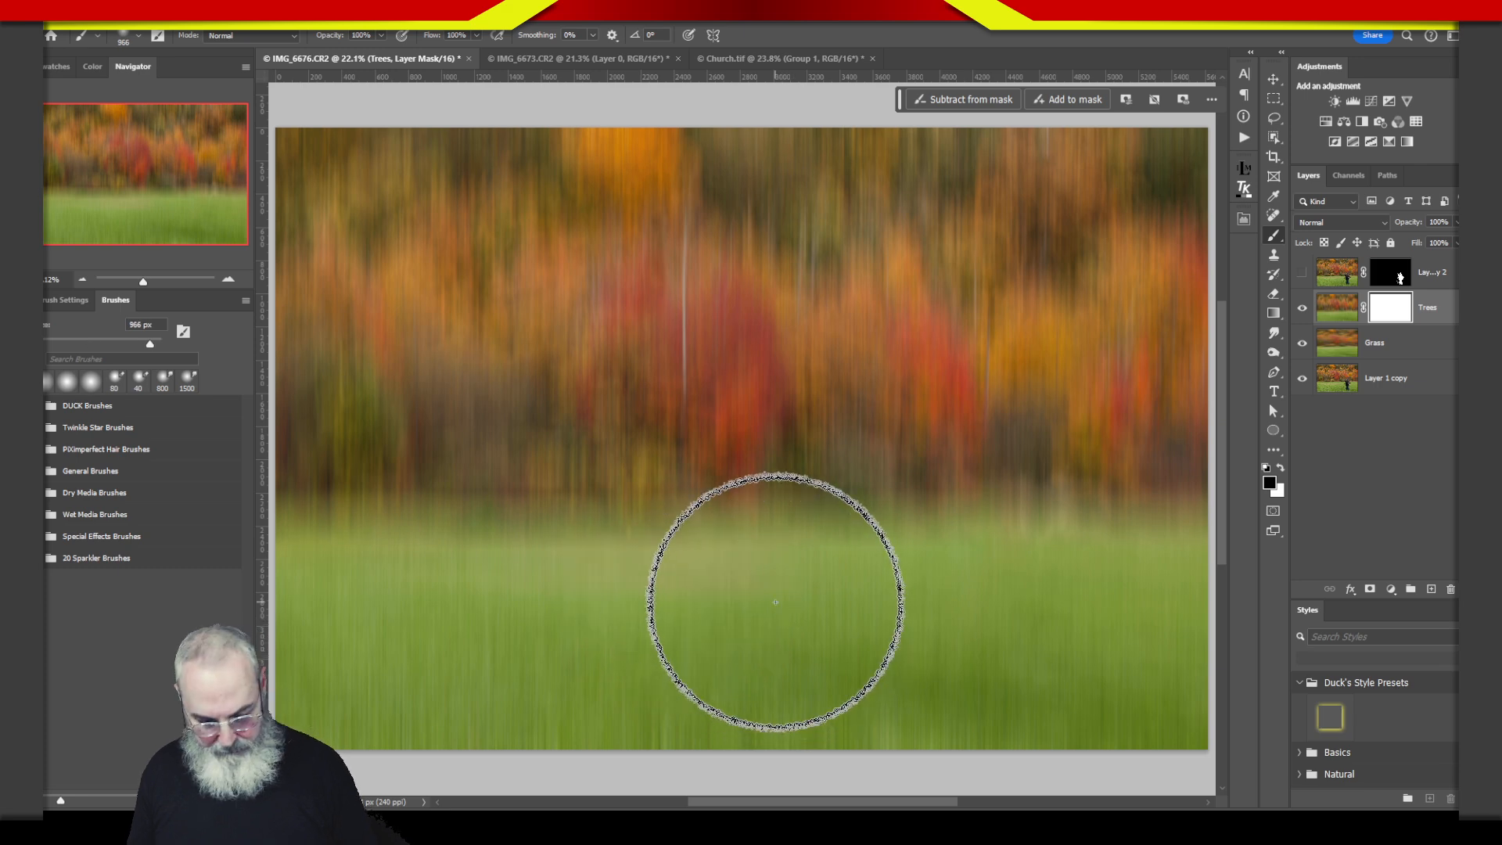
key(ctrl+minus)
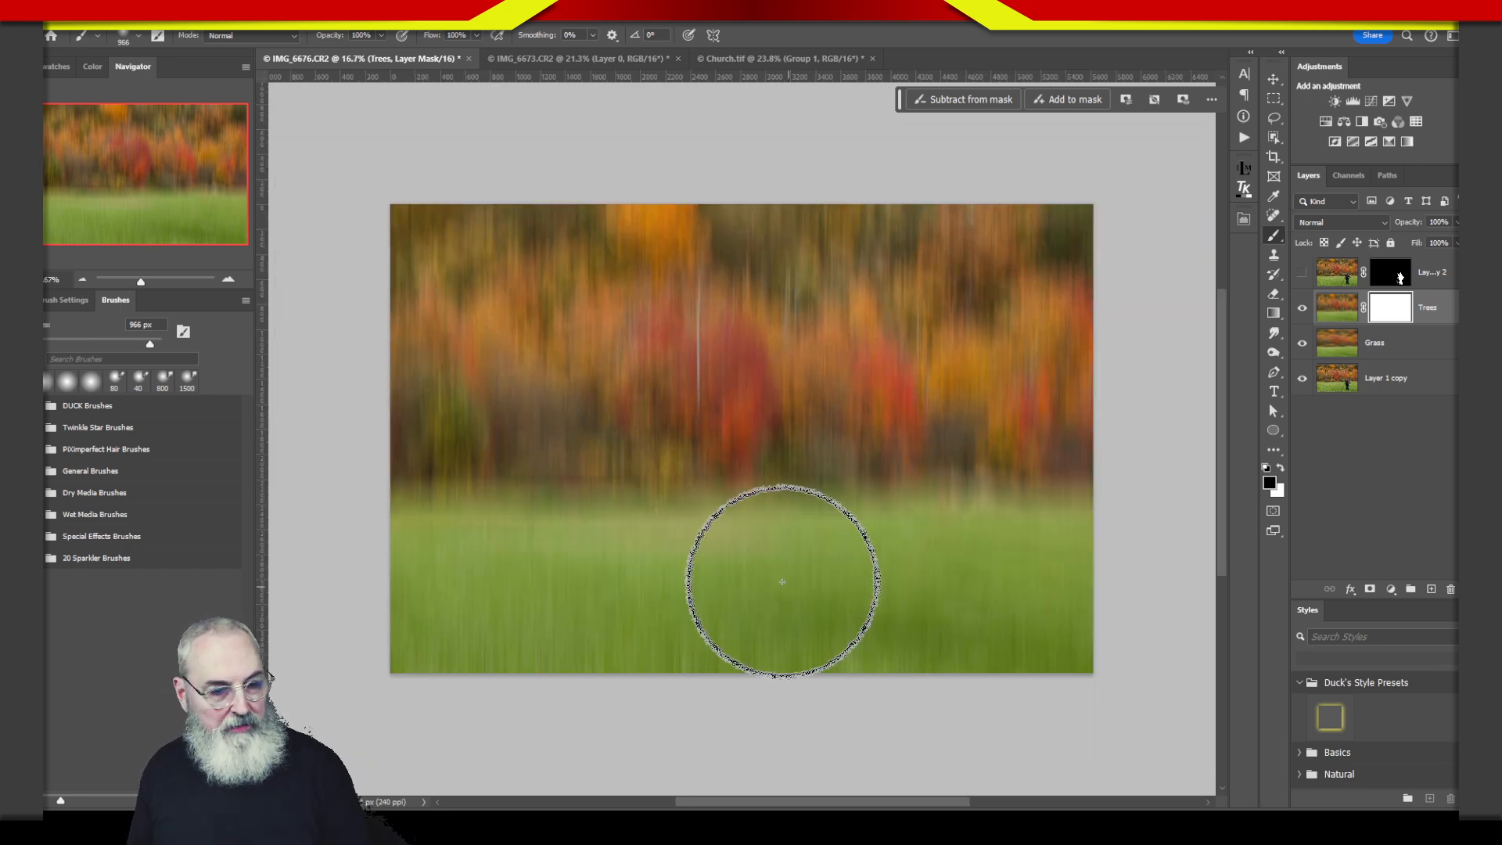
mouse_move(365, 662)
mouse_down()
mouse_move(1090, 644)
mouse_move(463, 632)
mouse_move(688, 575)
mouse_move(1106, 522)
mouse_move(422, 526)
mouse_move(1113, 527)
mouse_move(357, 561)
mouse_move(926, 584)
mouse_move(701, 560)
mouse_move(854, 603)
mouse_move(571, 580)
mouse_move(1022, 587)
mouse_move(327, 585)
mouse_move(1093, 563)
mouse_move(667, 613)
mouse_move(272, 690)
mouse_up()
- Refine the Trees mask along the treeline with a 300 px brush, restoring the tree bases in white and cleaning the lawn edge in black
key(bracketleft)
key(bracketleft)
key(bracketleft)
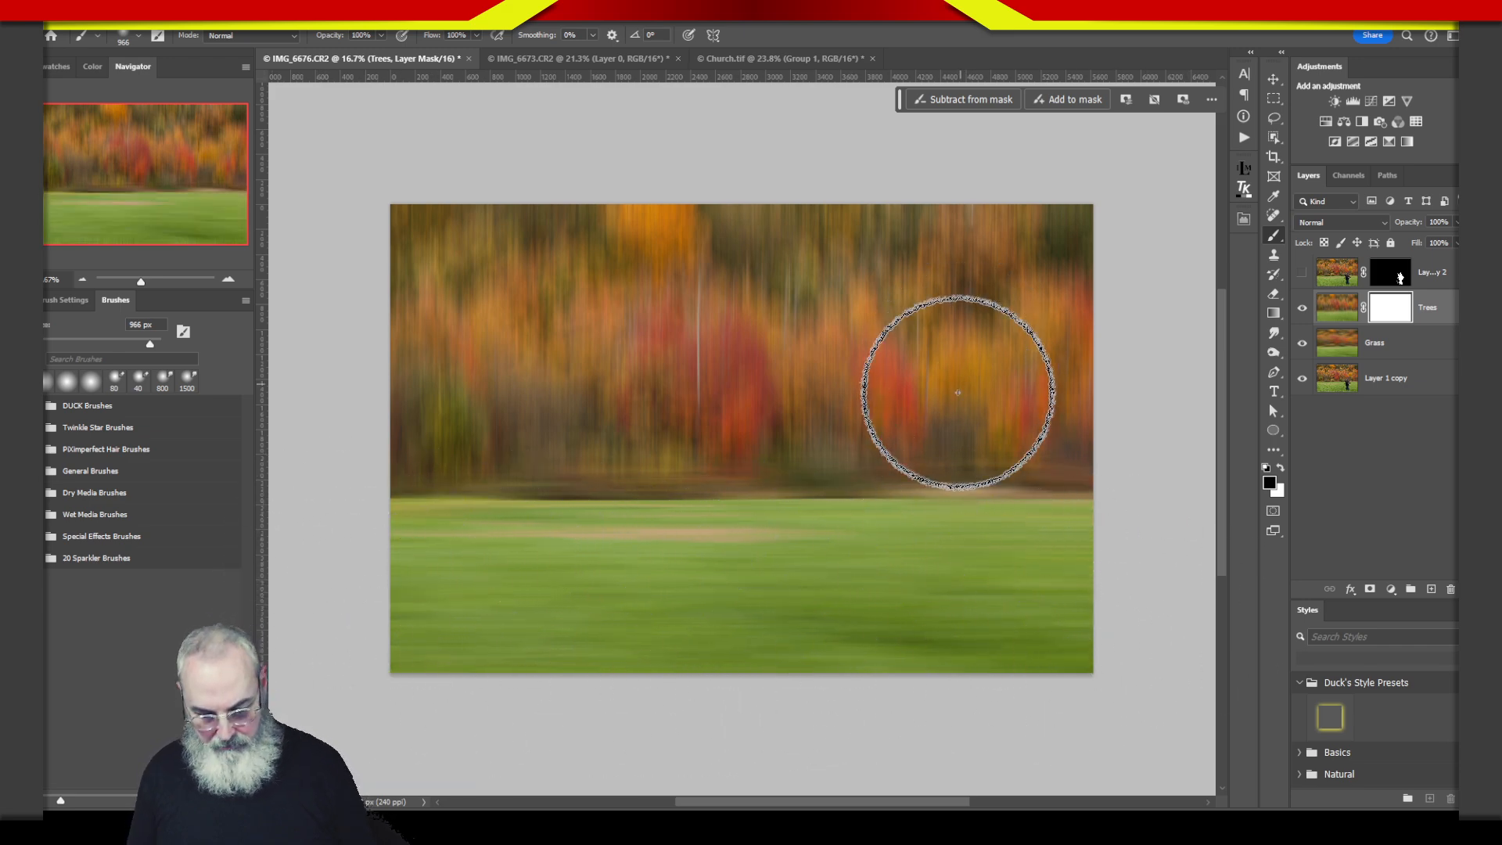
key(bracketleft)
key(bracketleft)
key(bracketleft)
key(bracketleft)
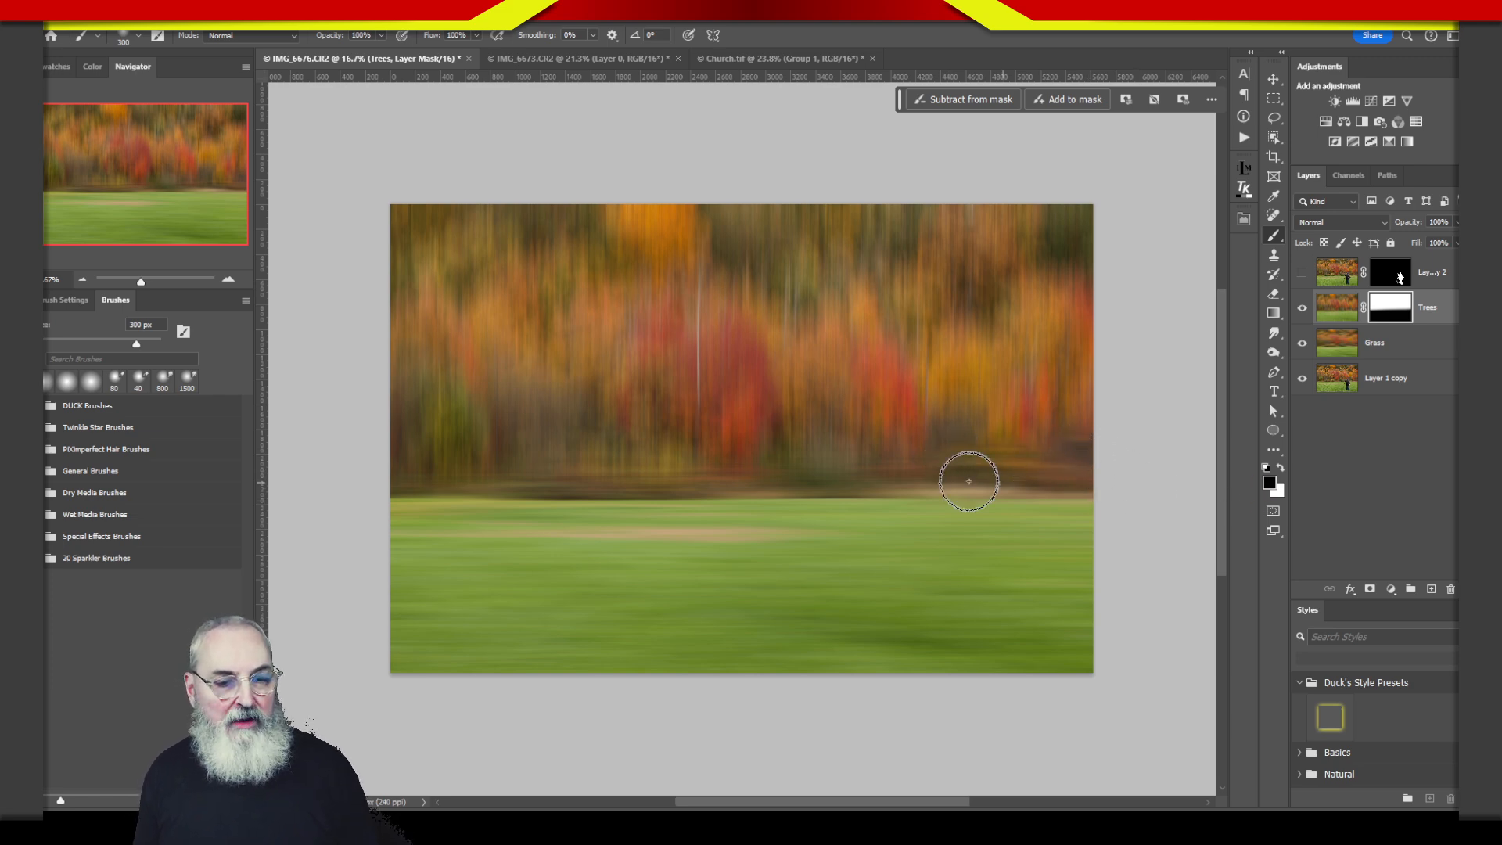
drag(1059, 483, 1073, 491)
key(x)
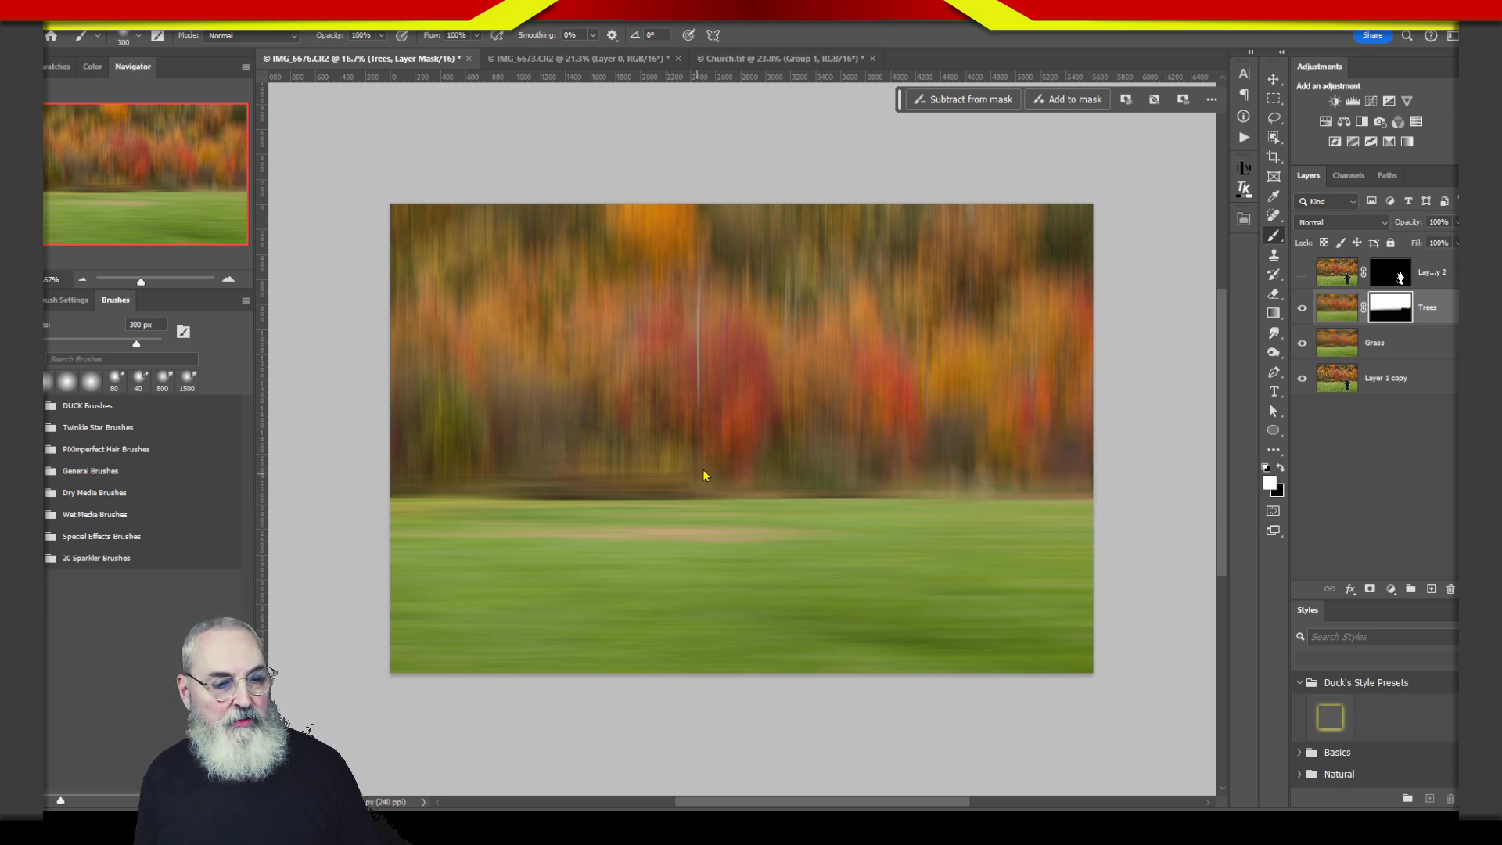
drag(610, 478, 436, 444)
mouse_move(692, 490)
mouse_down()
mouse_move(501, 464)
mouse_move(624, 475)
mouse_move(520, 466)
mouse_up()
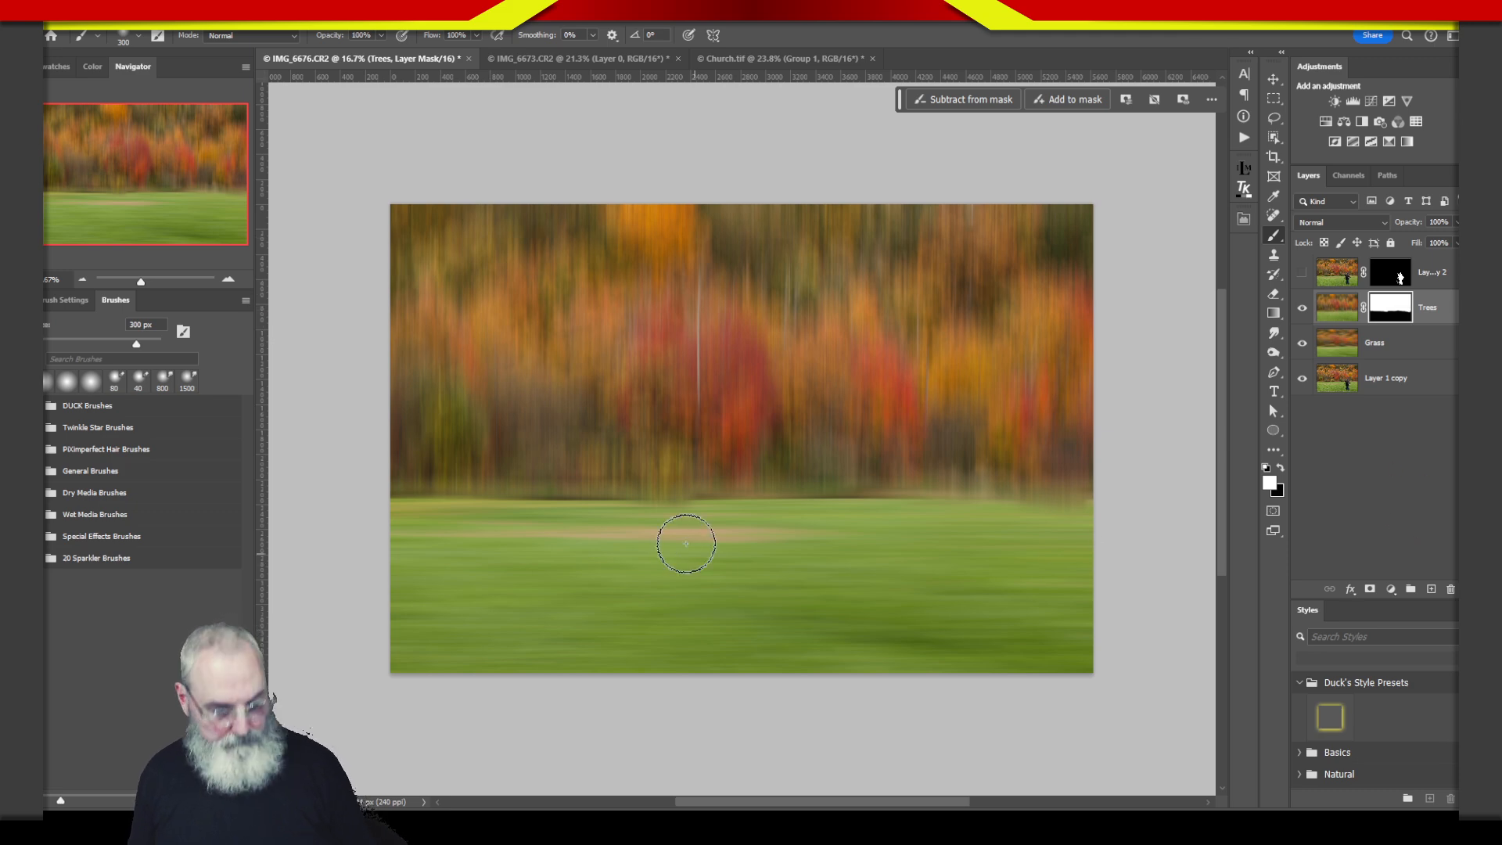
key(x)
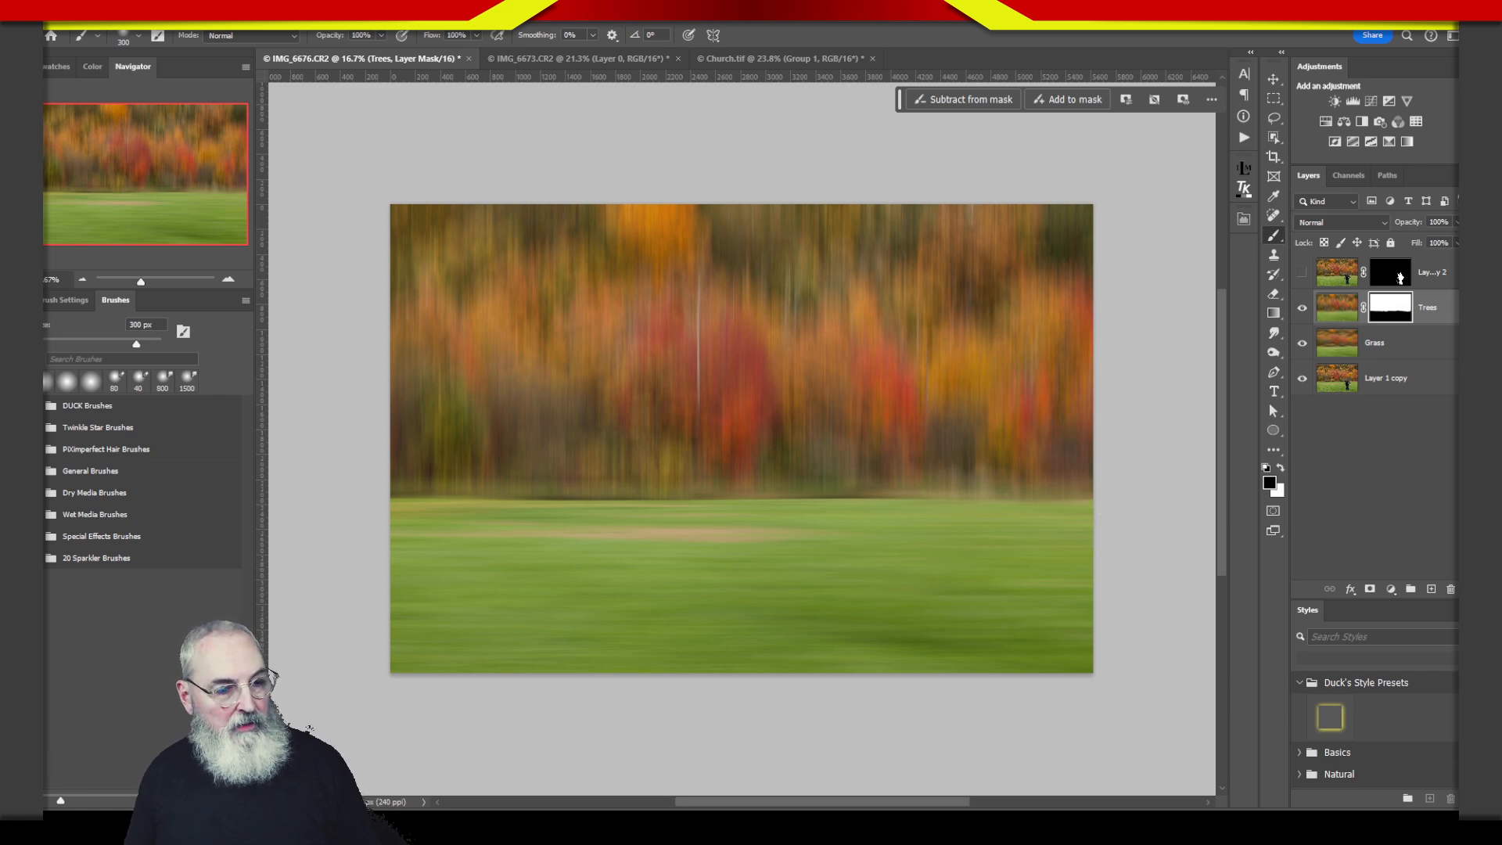
key(x)
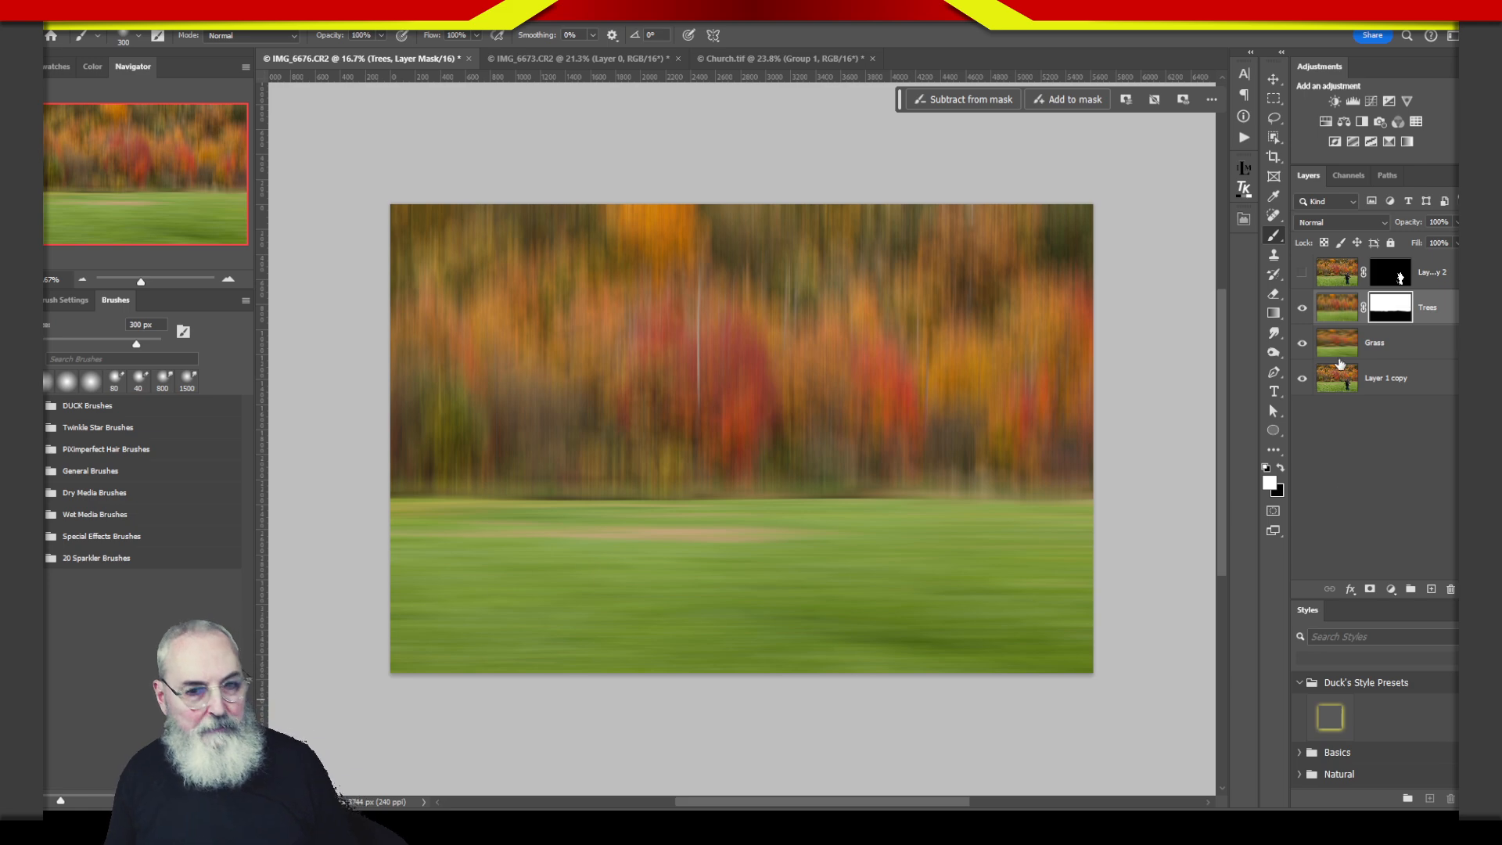
- Show the photographer's masked cutout layer and examine its edges up close, down to his shoes and the tripod feet
click(1301, 273)
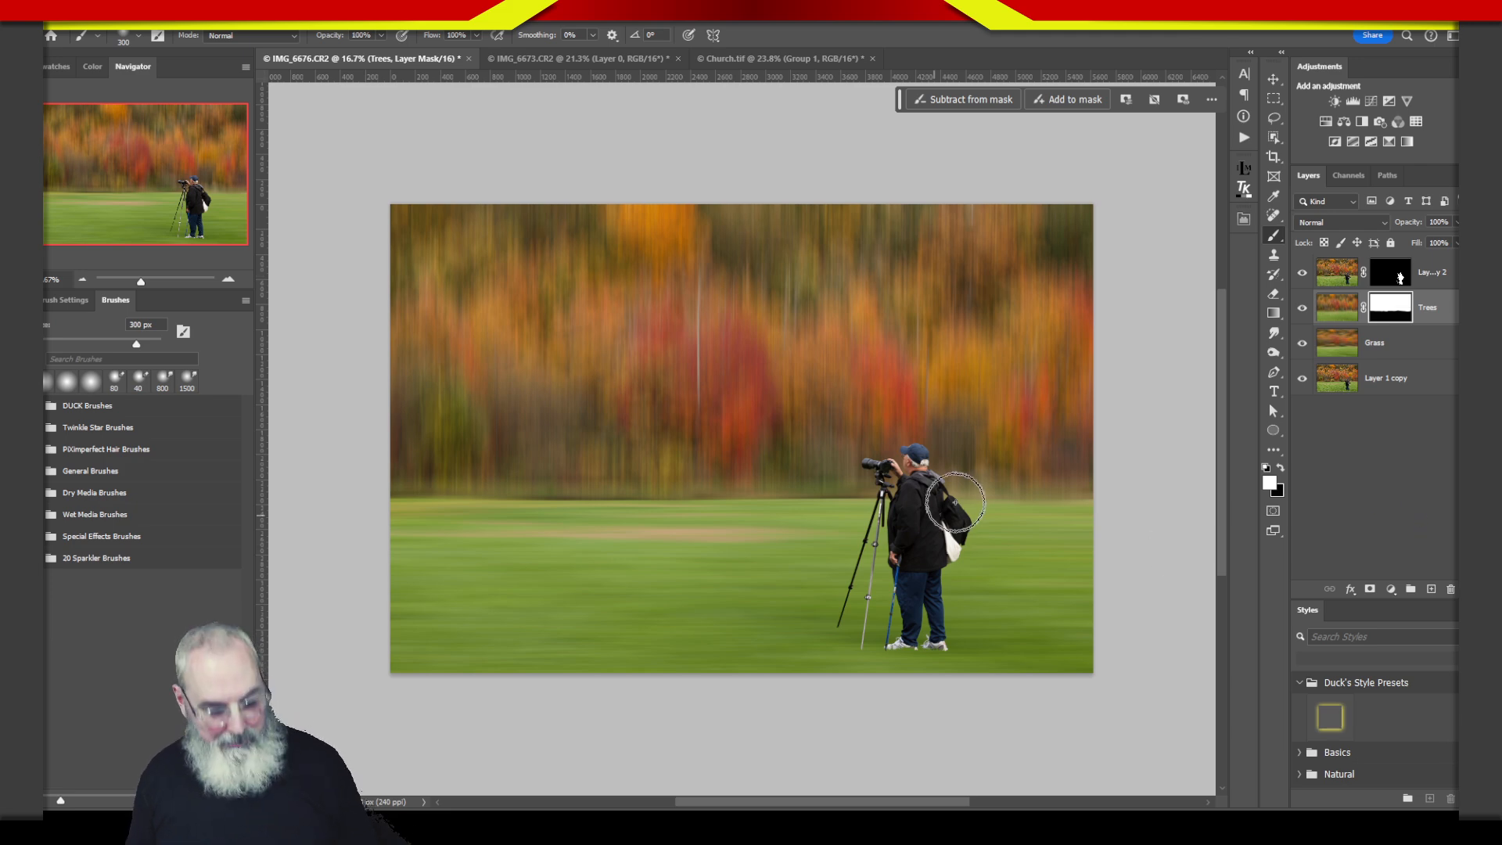
key(z)
click(929, 464)
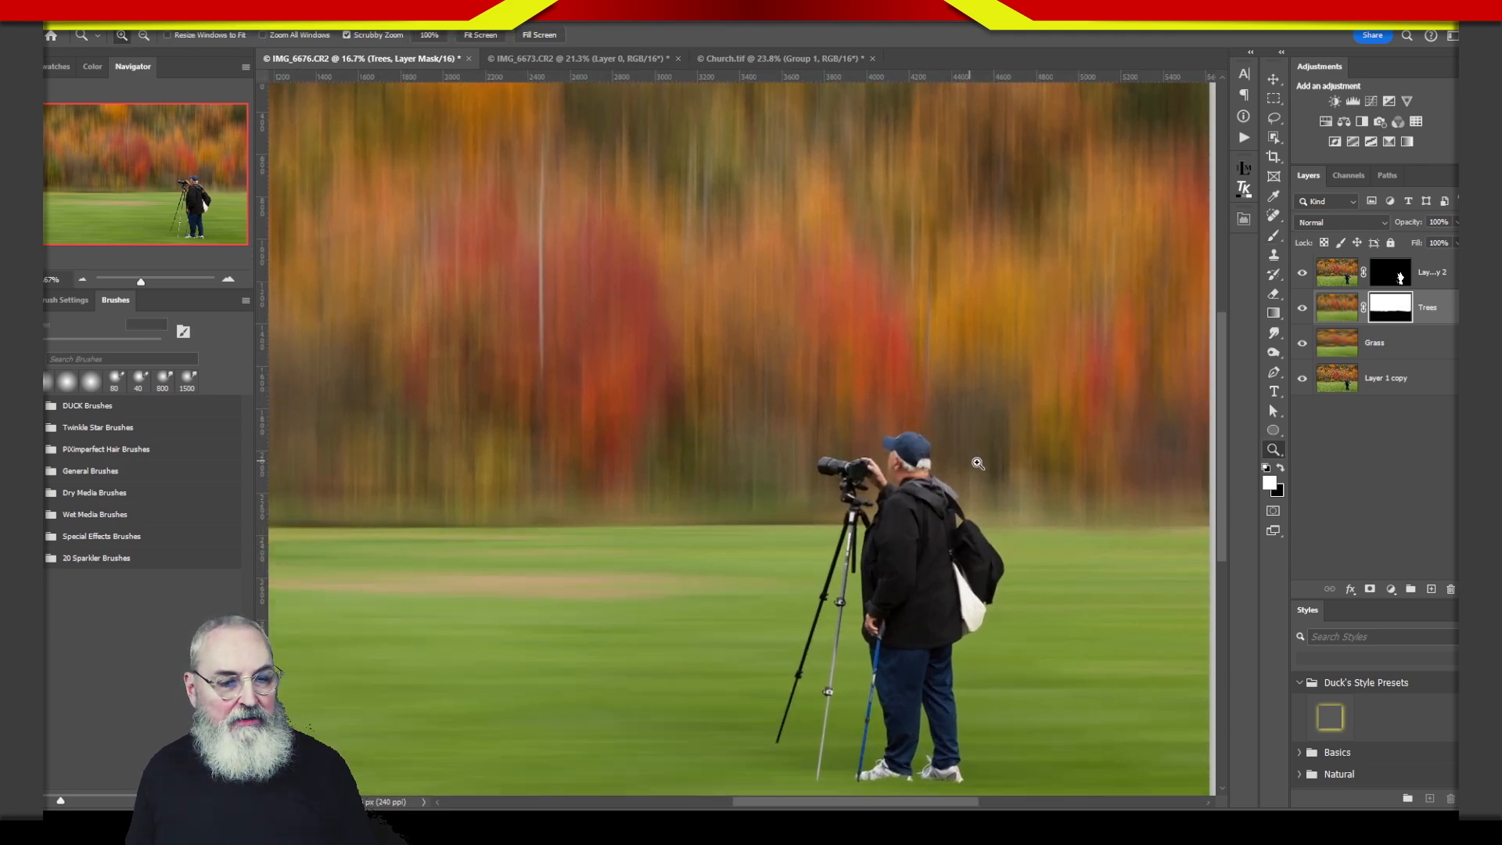
drag(1031, 473, 1046, 482)
key(b)
mouse_move(984, 655)
mouse_down()
mouse_move(966, 640)
mouse_move(960, 275)
mouse_move(885, 213)
mouse_up()
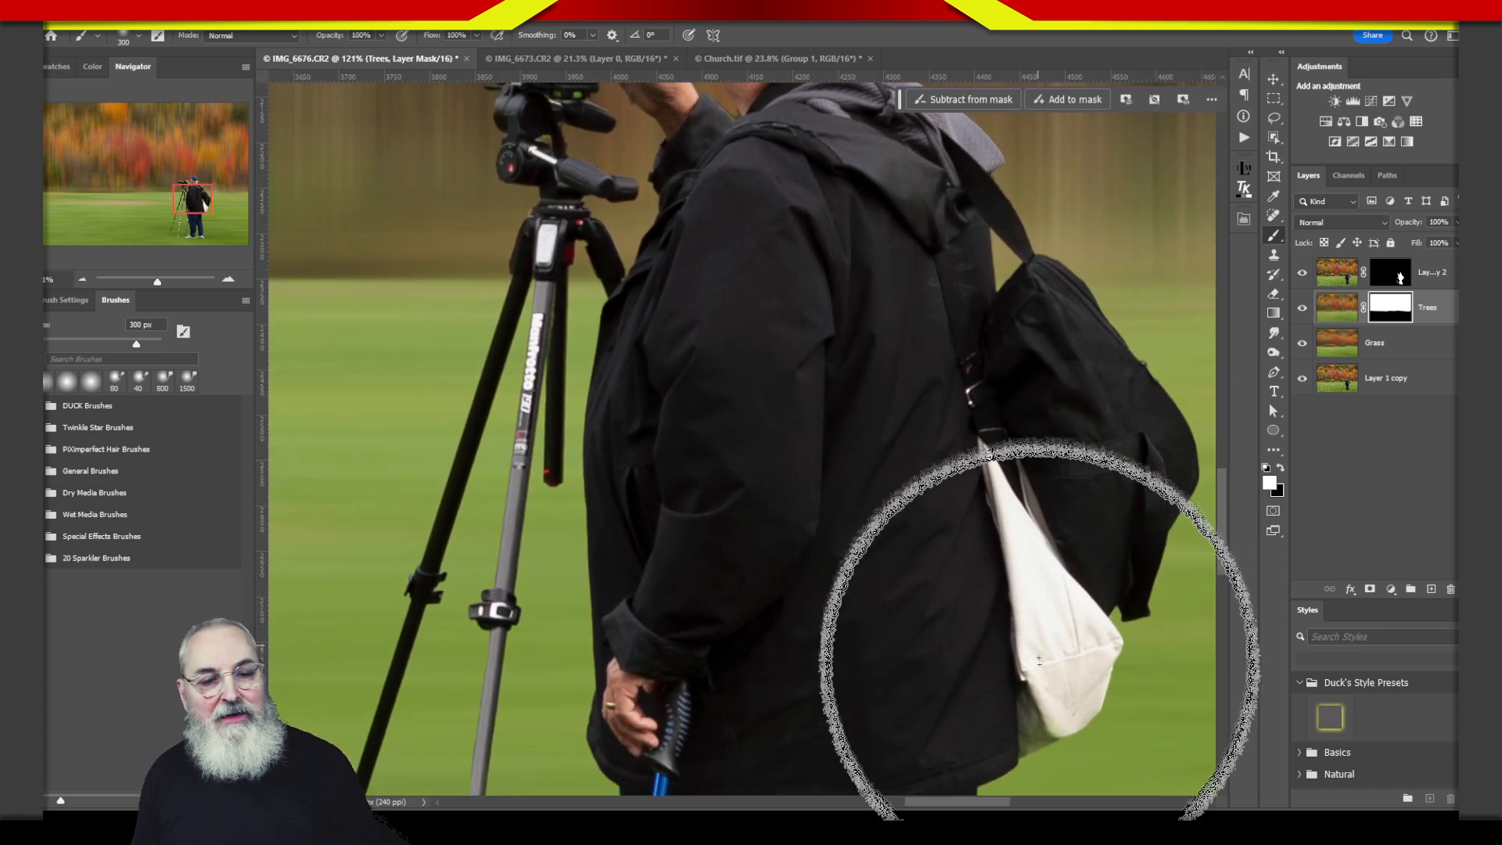
drag(964, 625, 923, 264)
mouse_move(812, 495)
mouse_down()
mouse_move(804, 481)
mouse_move(1029, 269)
mouse_move(983, 251)
mouse_move(974, 192)
mouse_move(958, 198)
mouse_up()
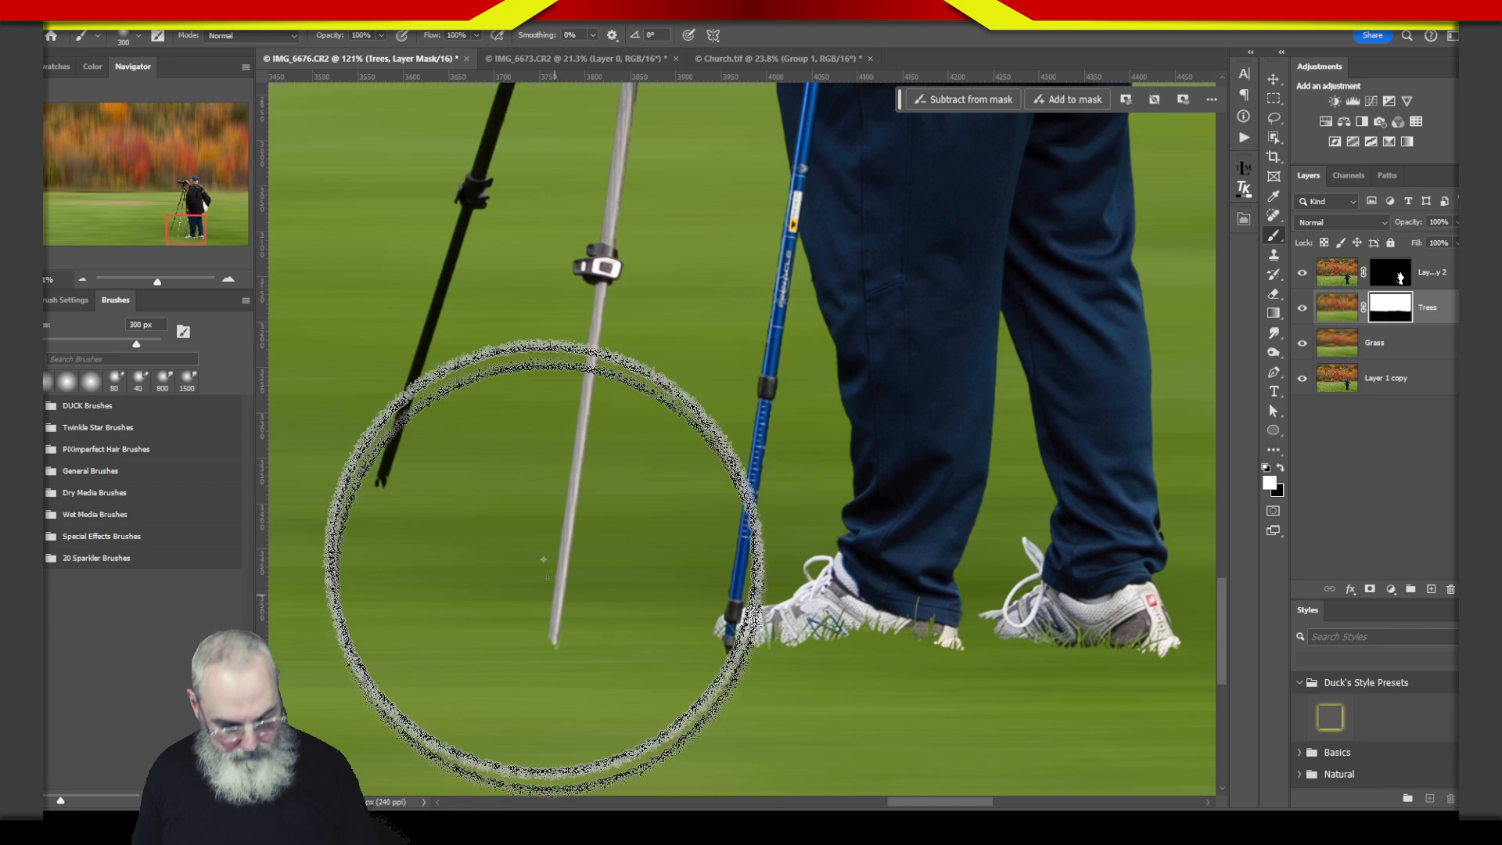
- Fade the tripod's foot into the grass by painting black on the photographer layer's mask with a 70 px brush
click(1397, 283)
key(bracketleft)
key(bracketleft)
key(bracketleft)
key(bracketleft)
key(bracketleft)
key(bracketleft)
key(bracketleft)
key(bracketleft)
key(bracketleft)
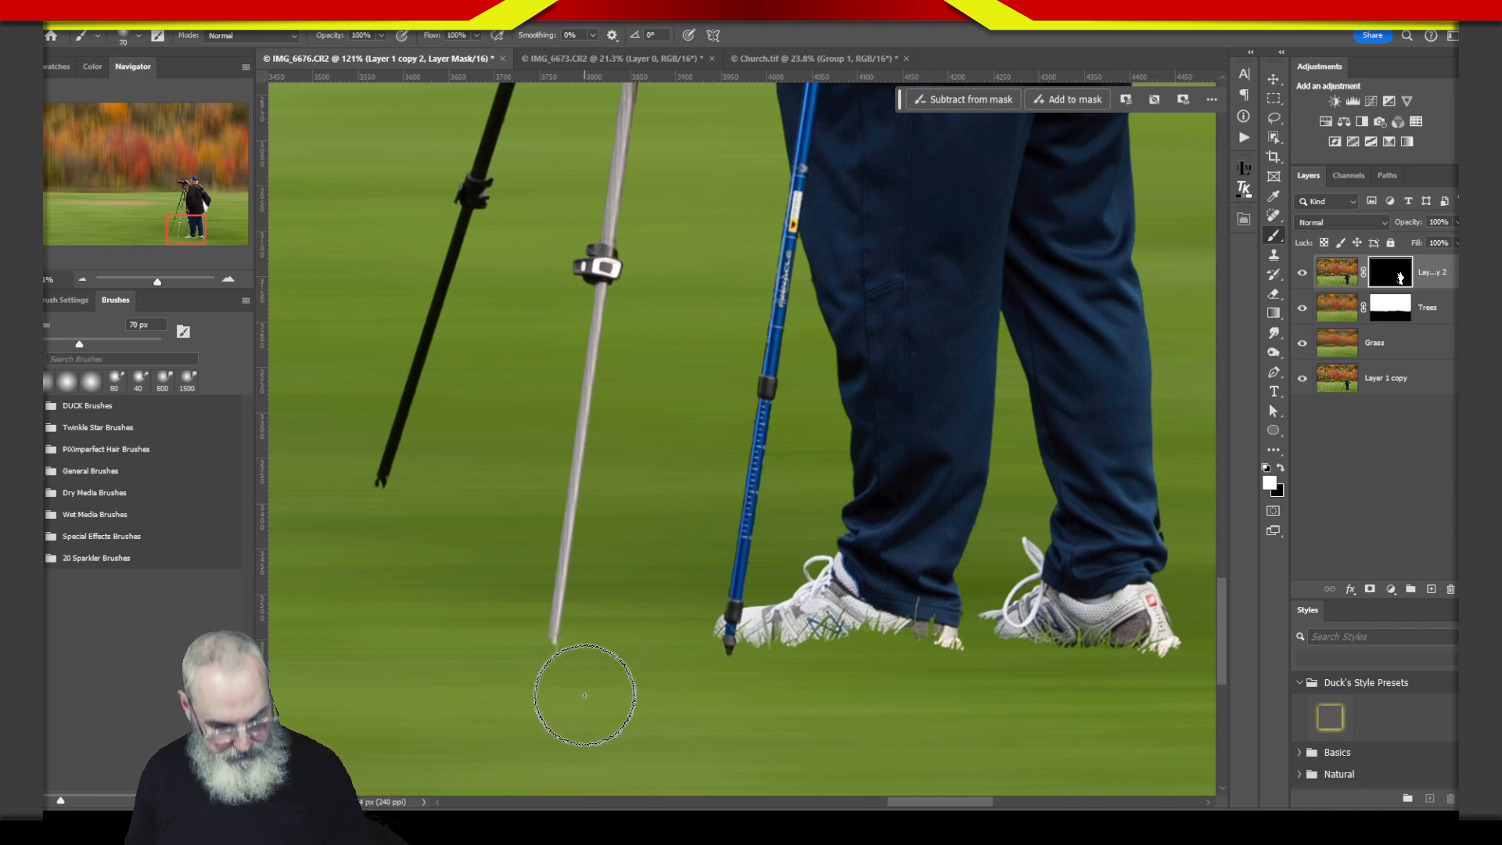
key(x)
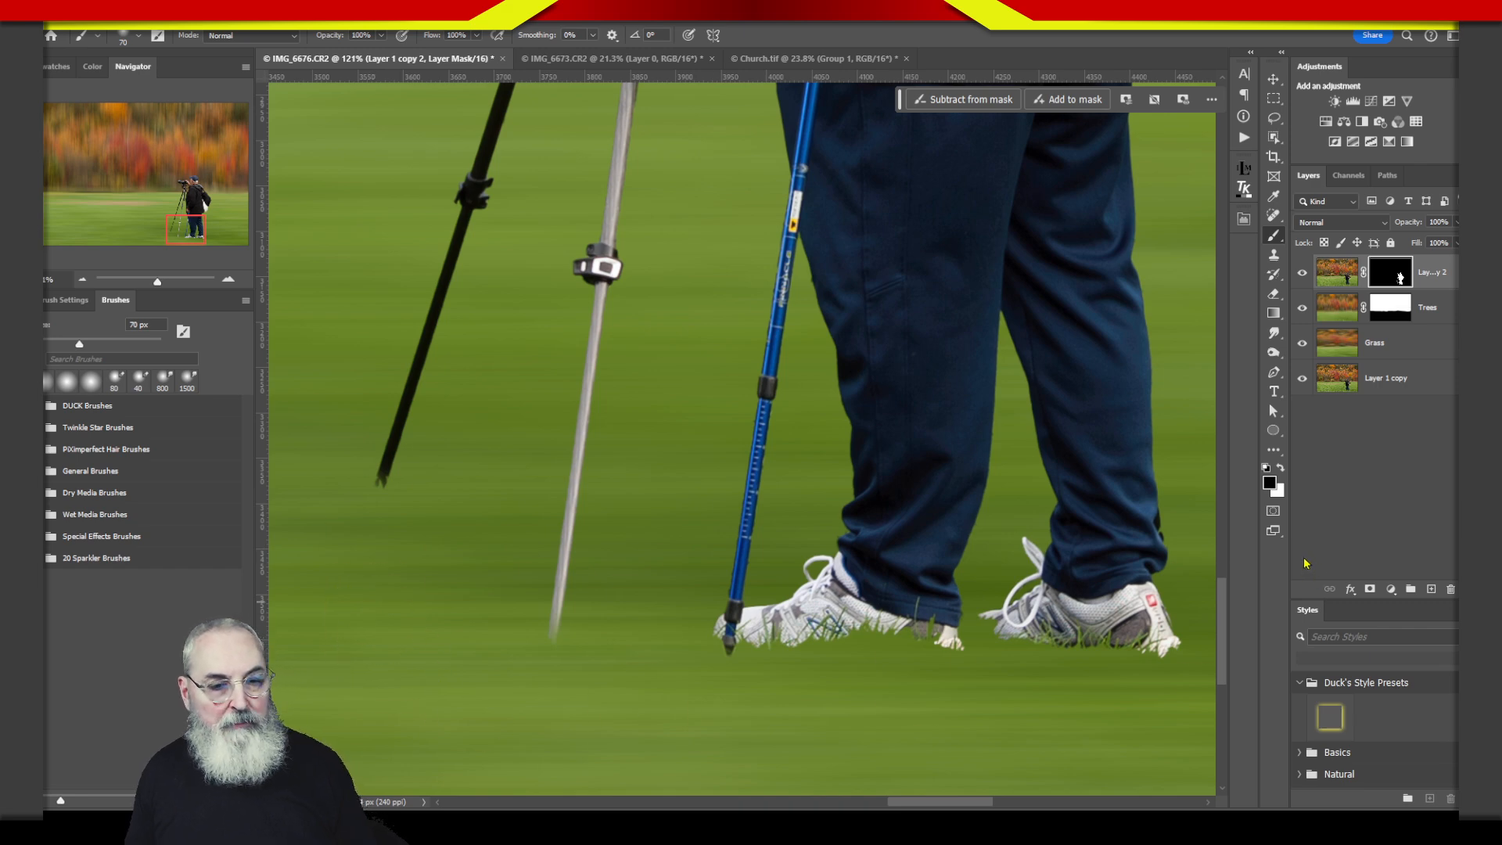
- Try a 1.4 px feather on the photographer layer's mask and reset the feather to 0.0 px
drag(1069, 345, 1090, 493)
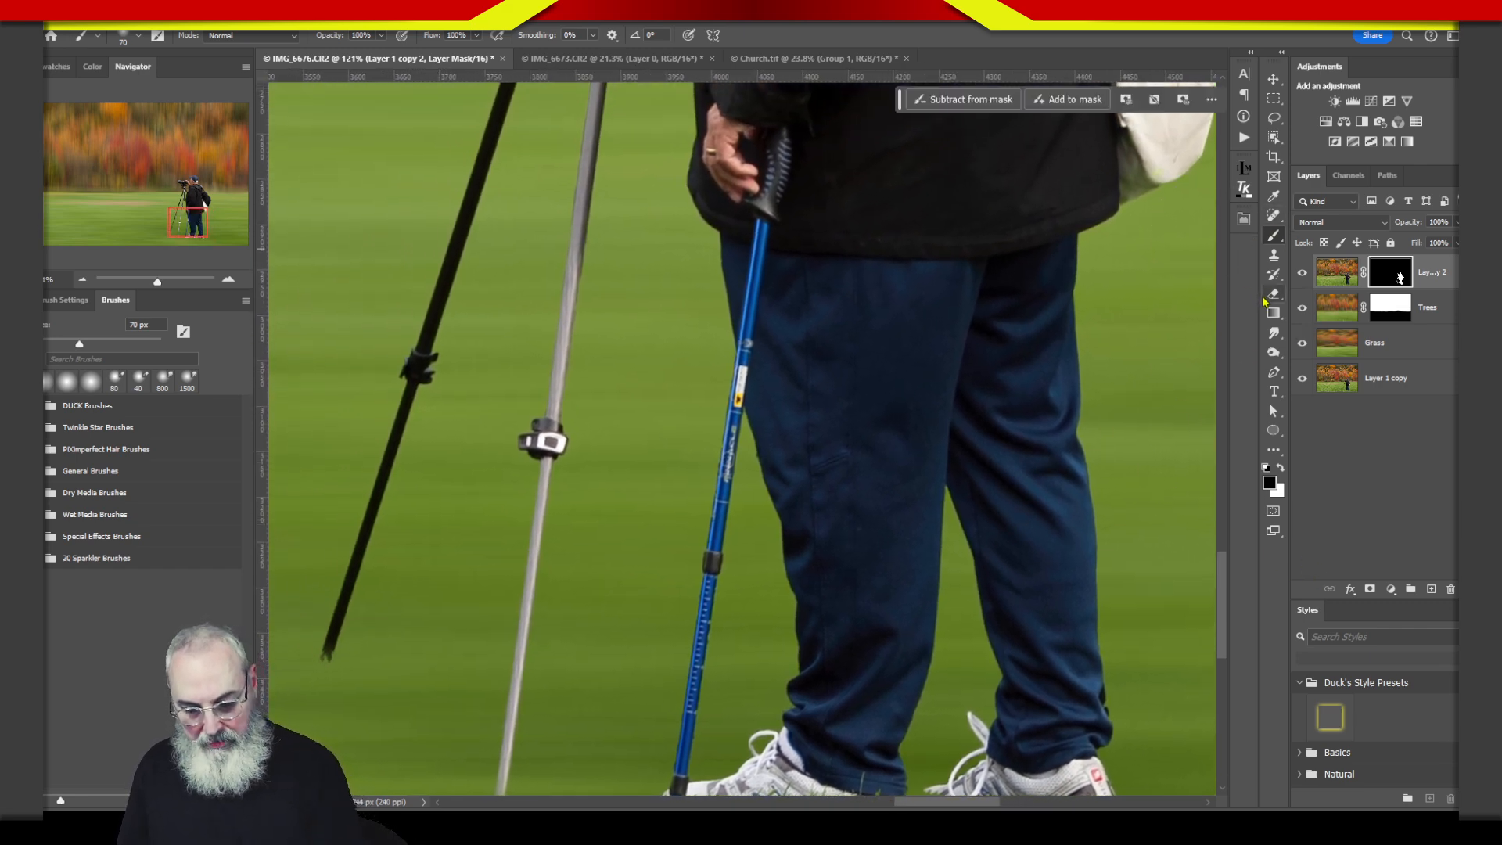
click(1244, 224)
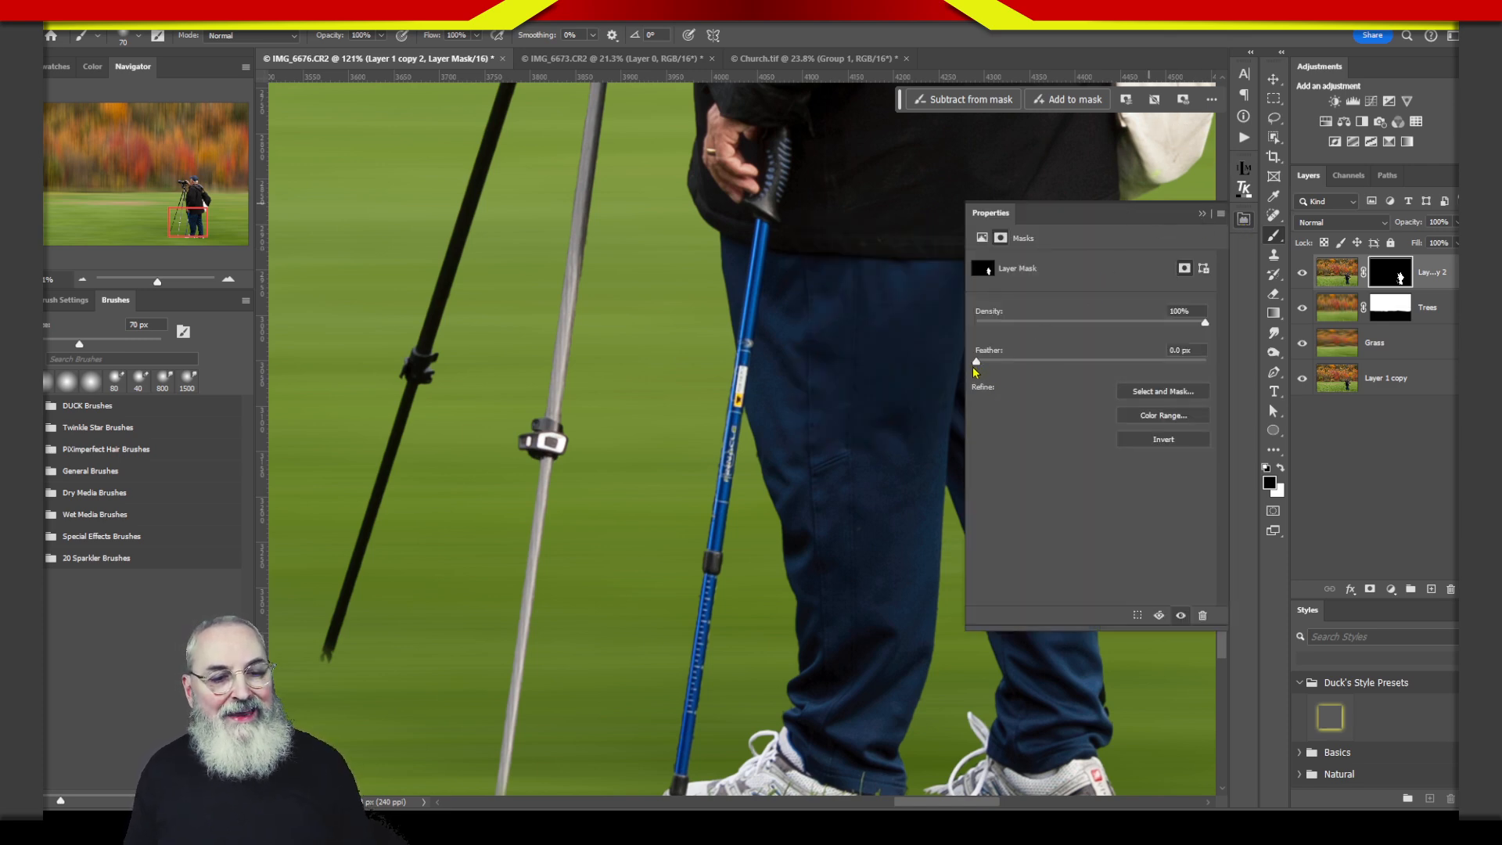
drag(976, 363, 991, 364)
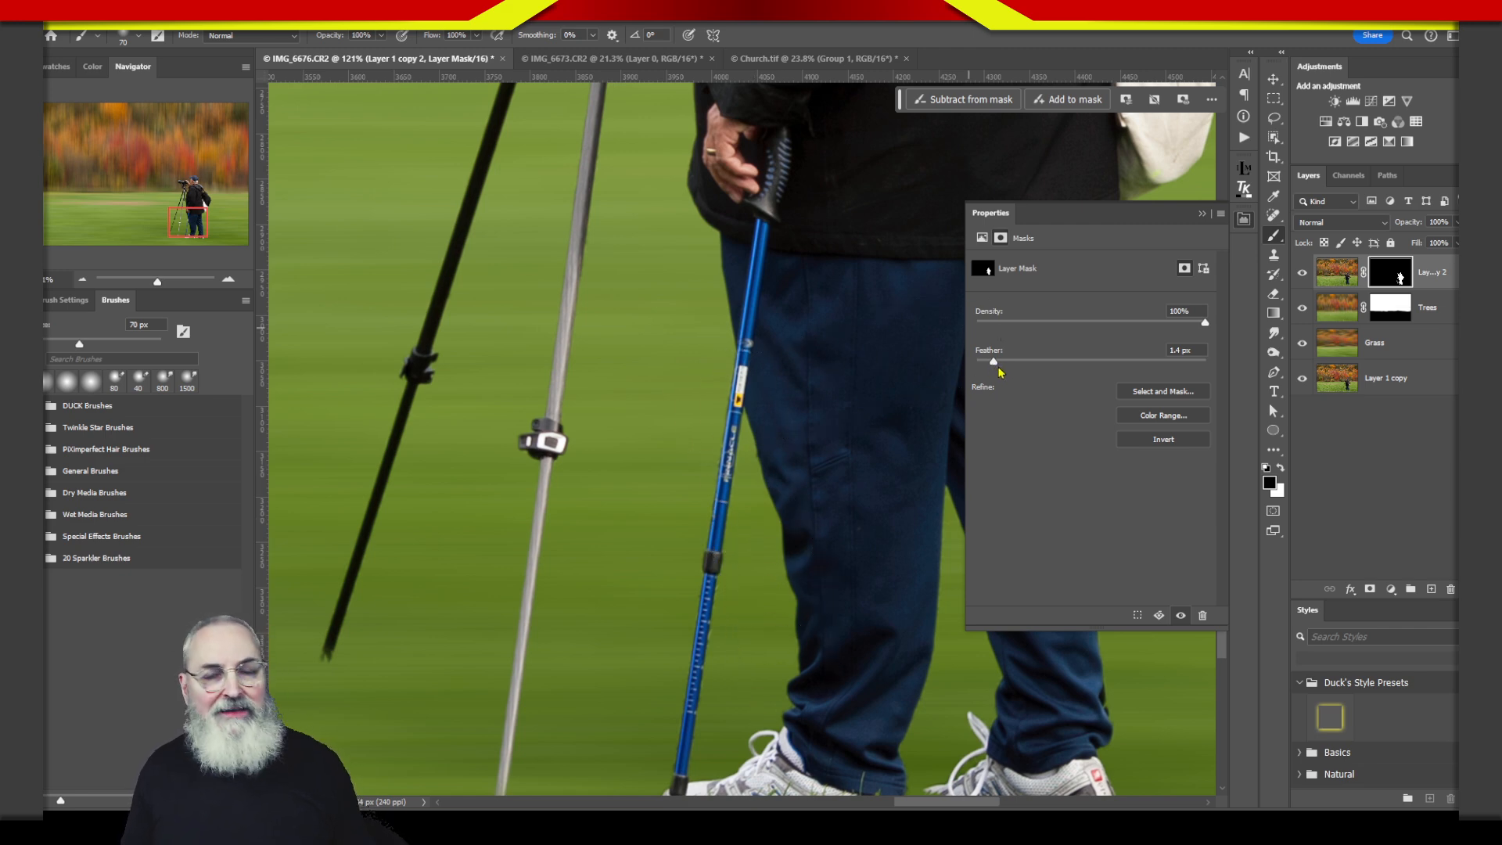
drag(991, 363, 977, 363)
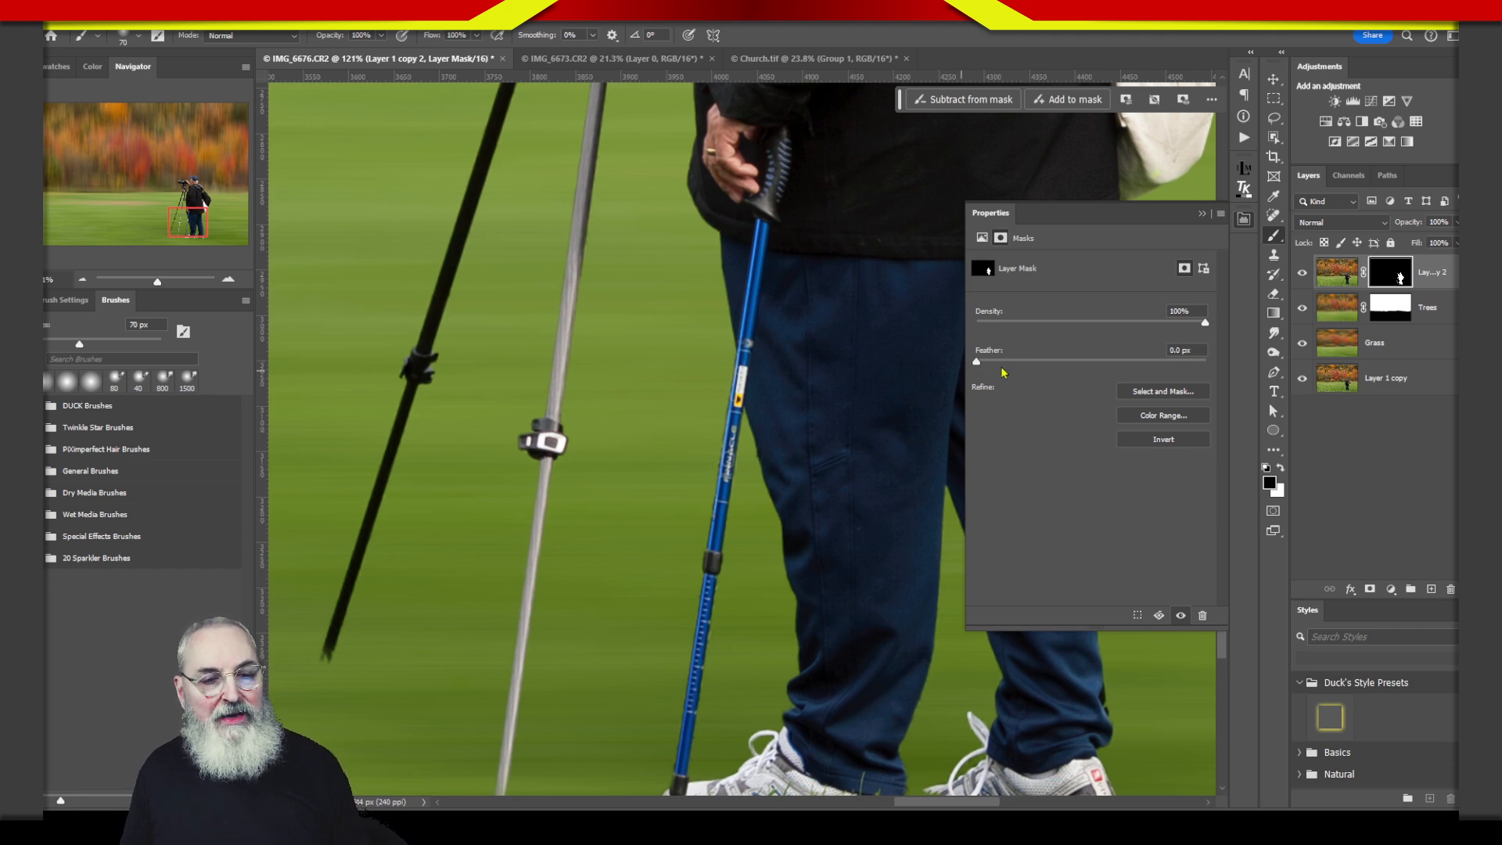
click(1245, 221)
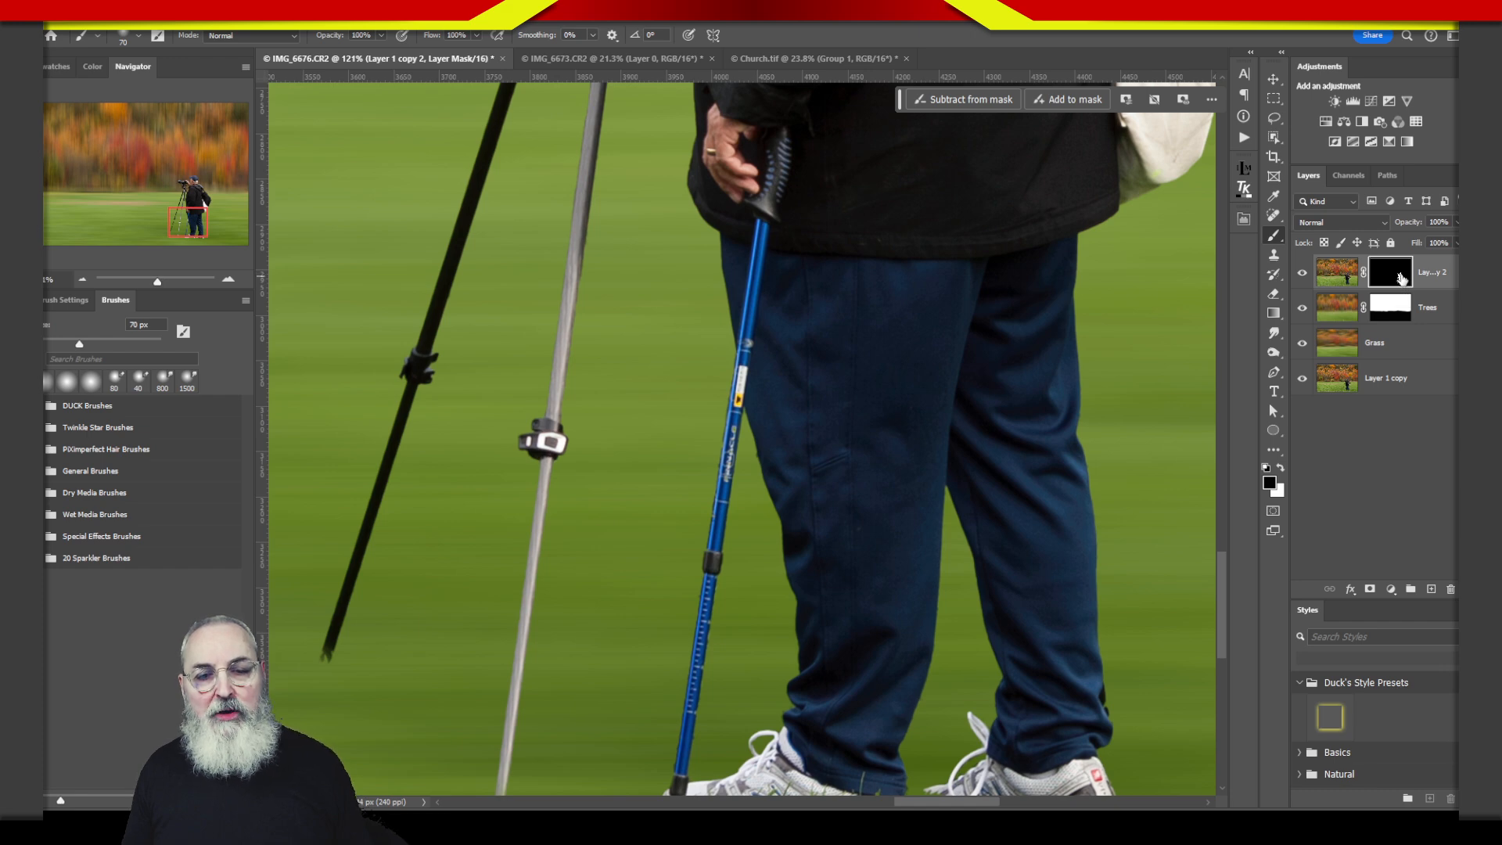
- Refine the photographer layer's mask with a 2.1 px feather and 35% contrast, checking his edges from the legs up to the camera
double_click(1401, 278)
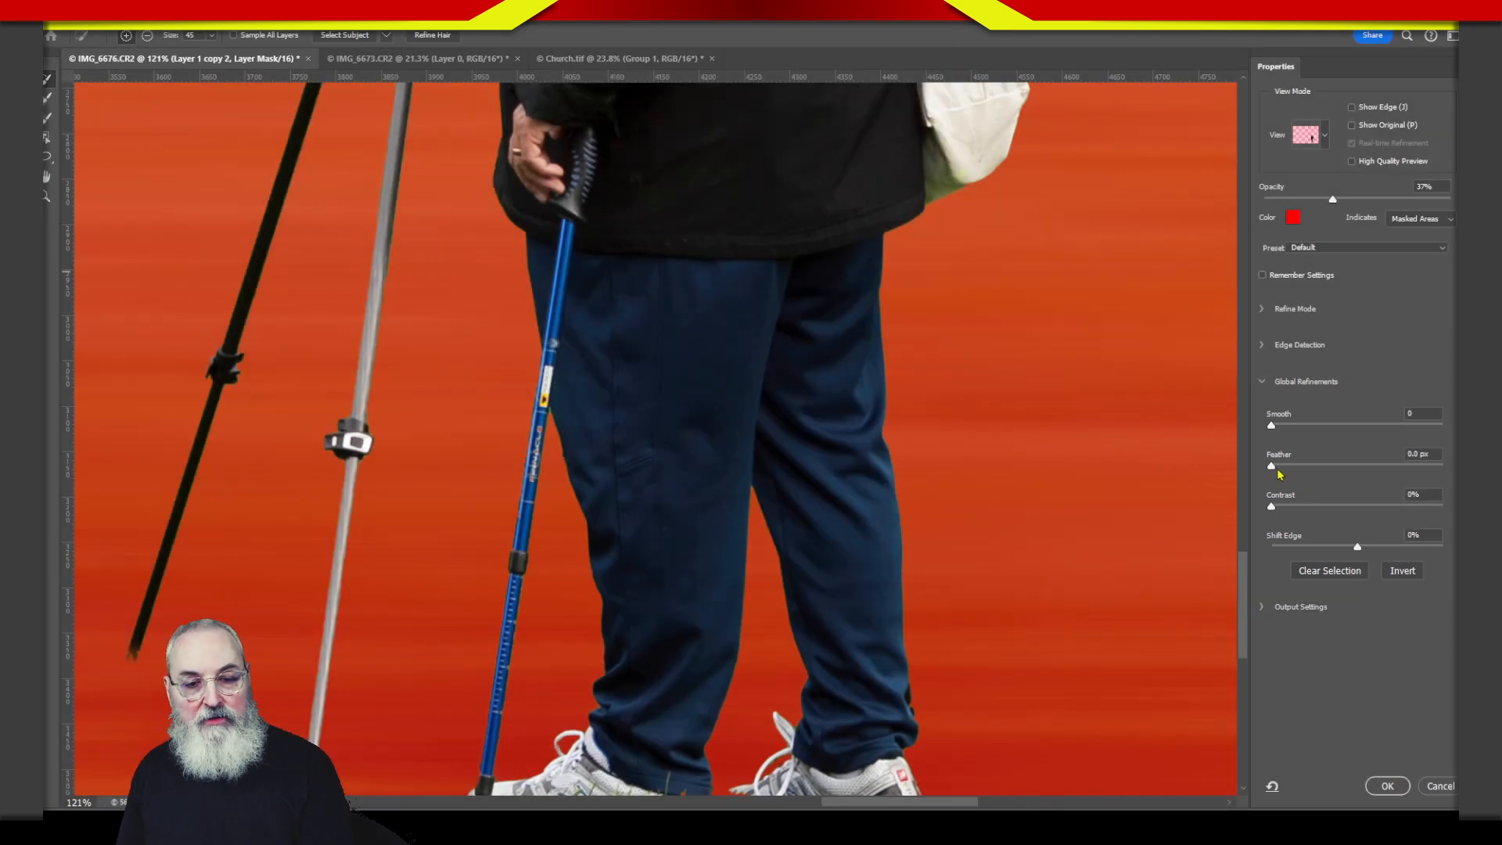
drag(1271, 465, 1291, 470)
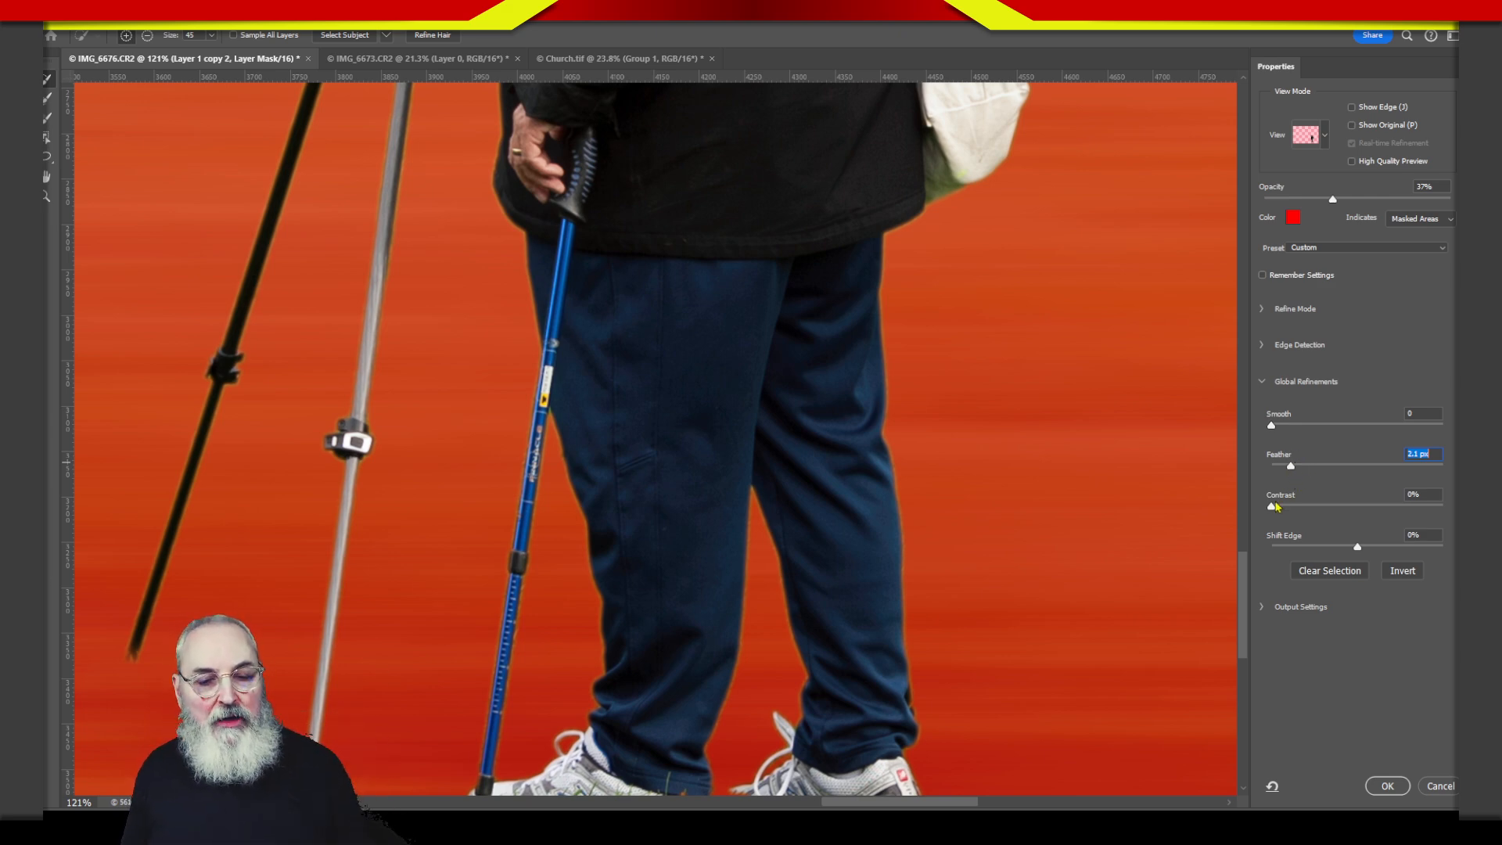
drag(1272, 508, 1332, 507)
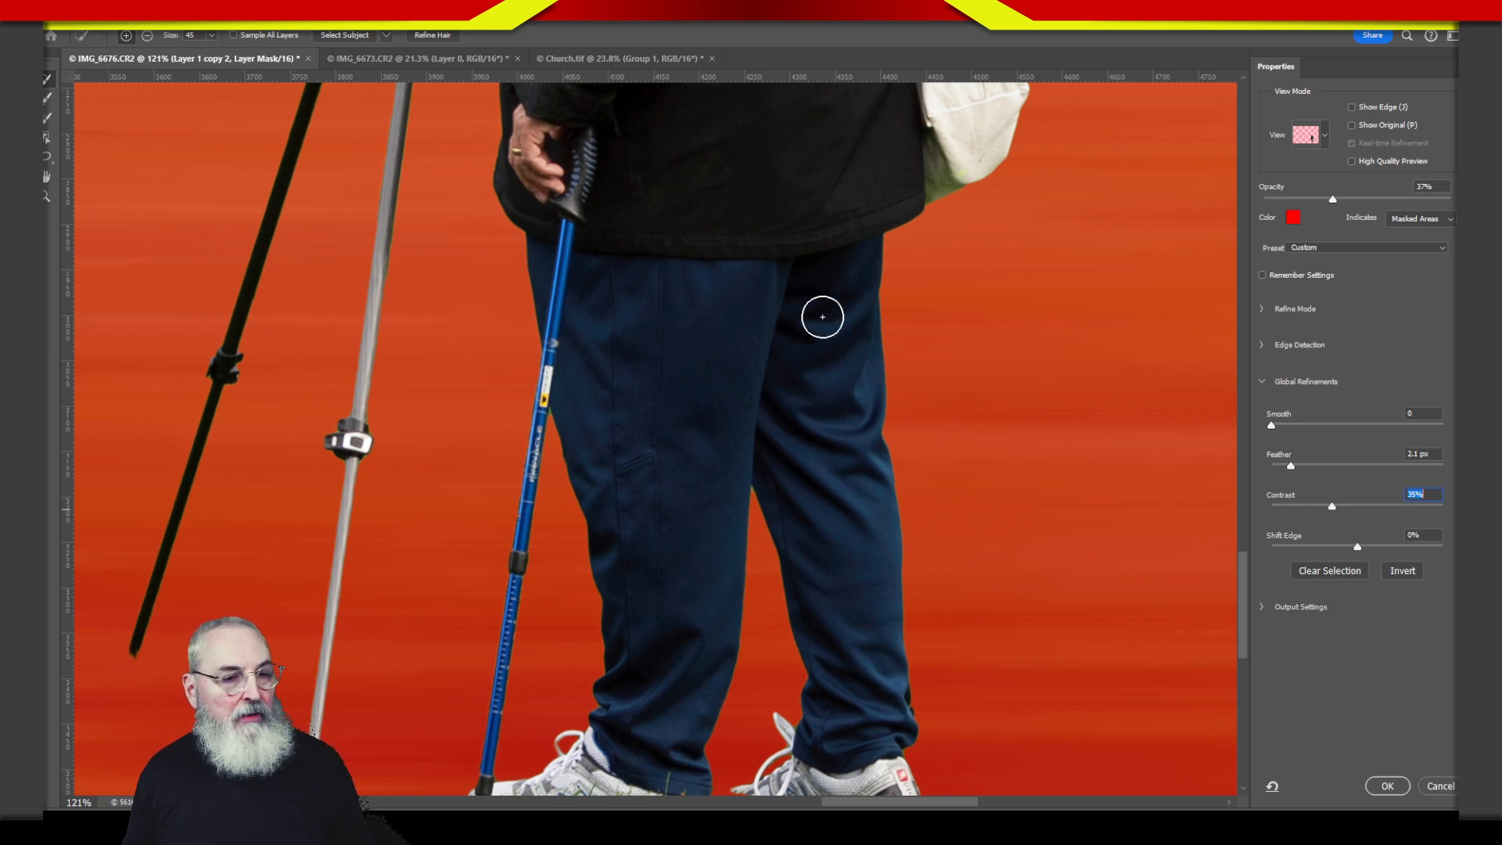
key(space)
drag(968, 118, 864, 556)
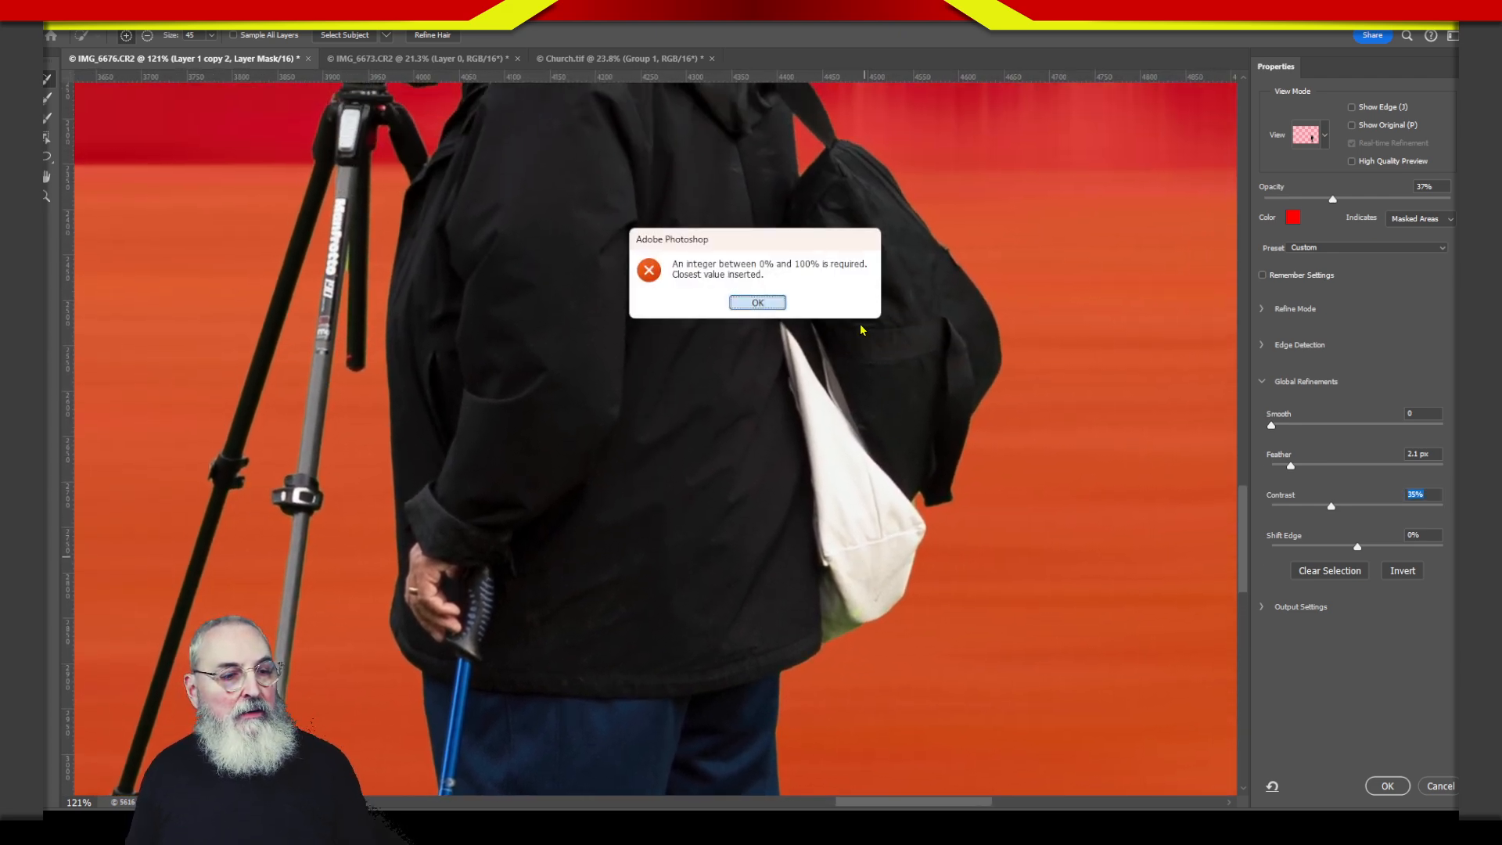
click(771, 303)
key(space)
drag(842, 197, 961, 549)
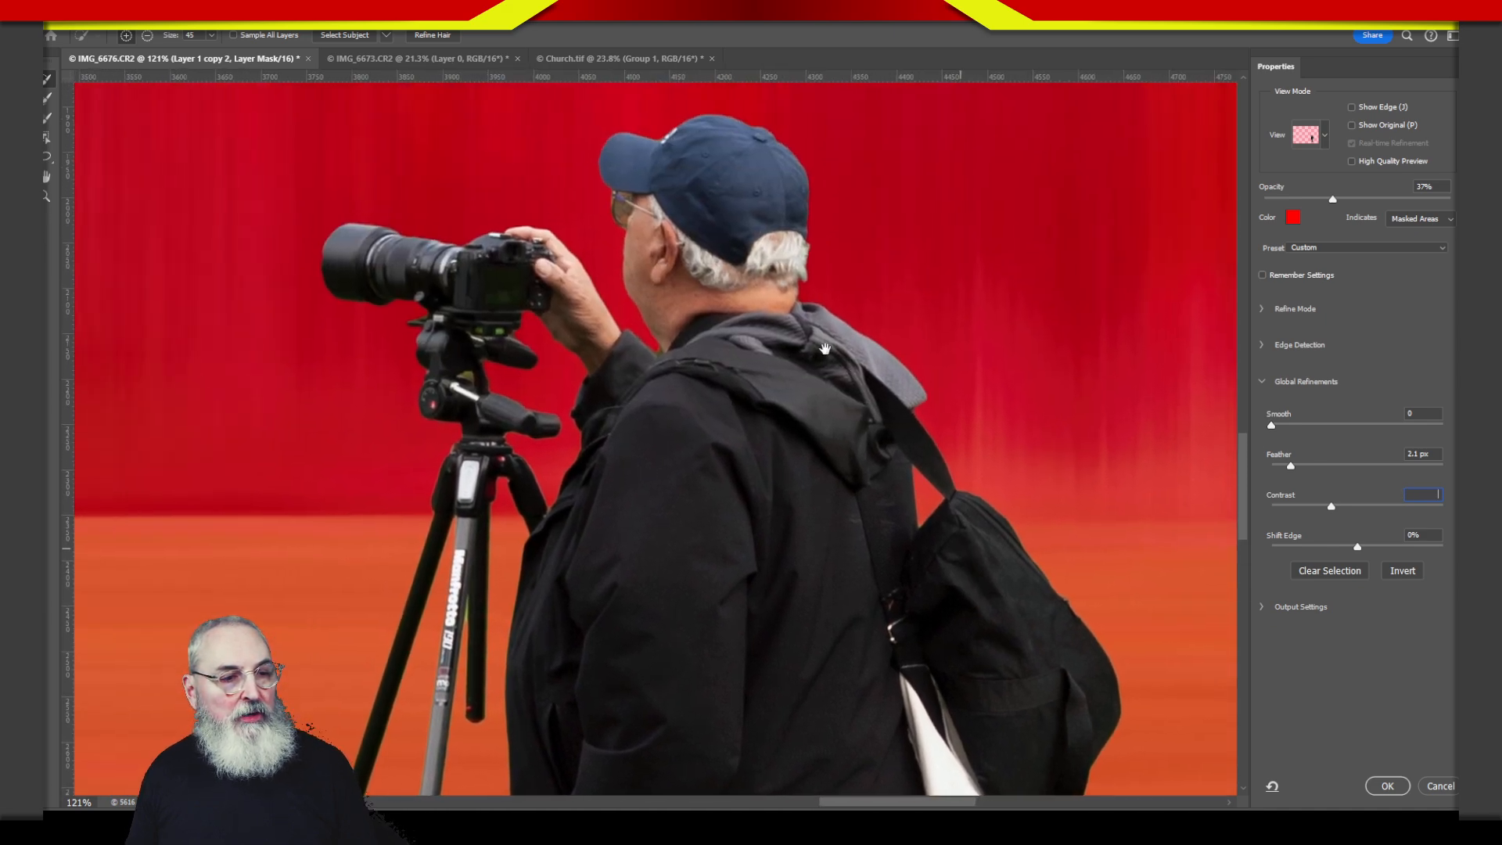
key(space)
drag(969, 351, 1131, 407)
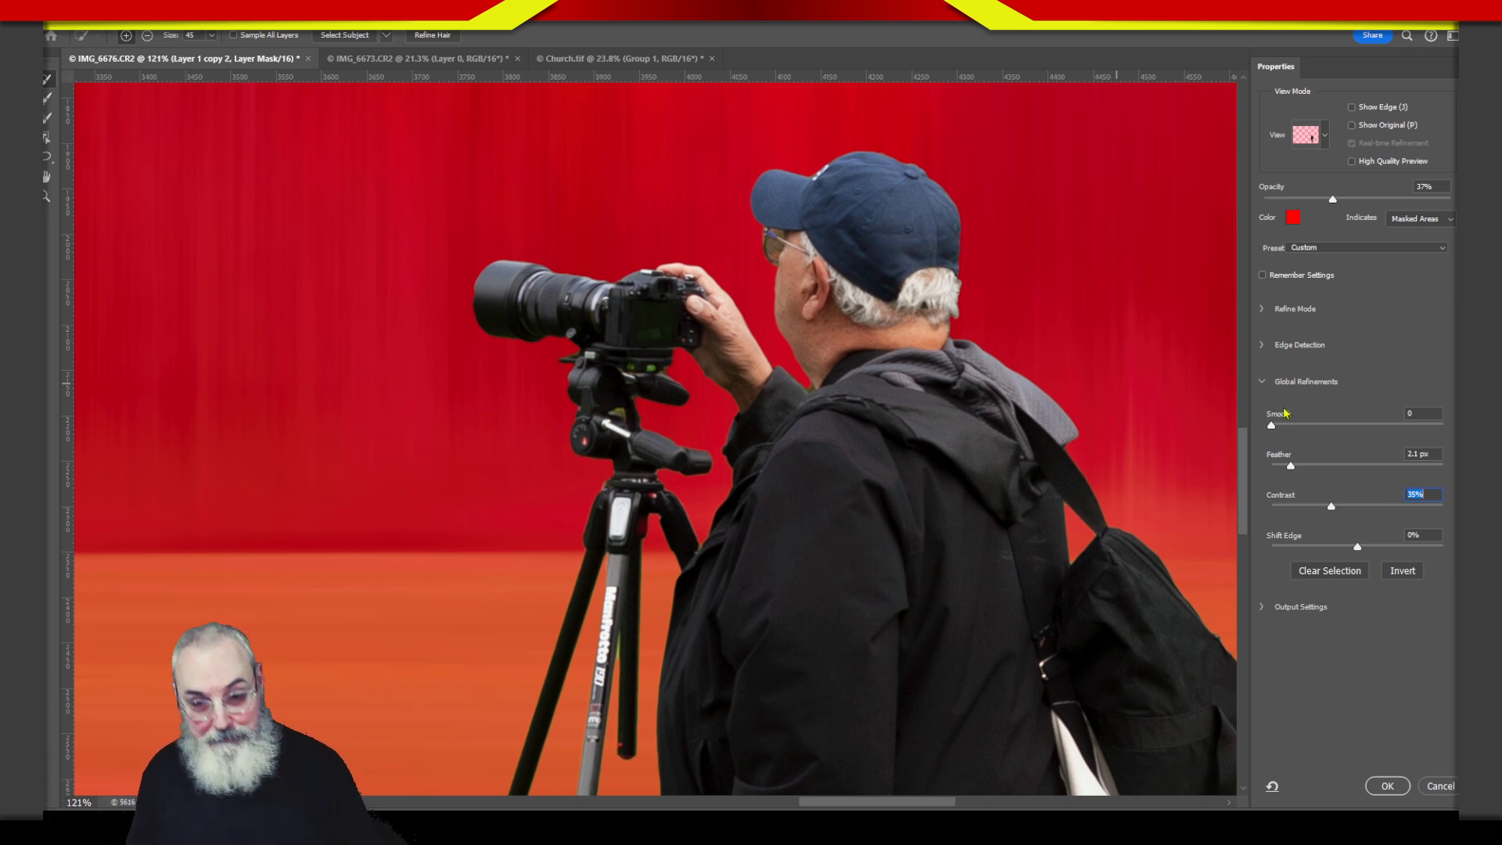
click(1382, 787)
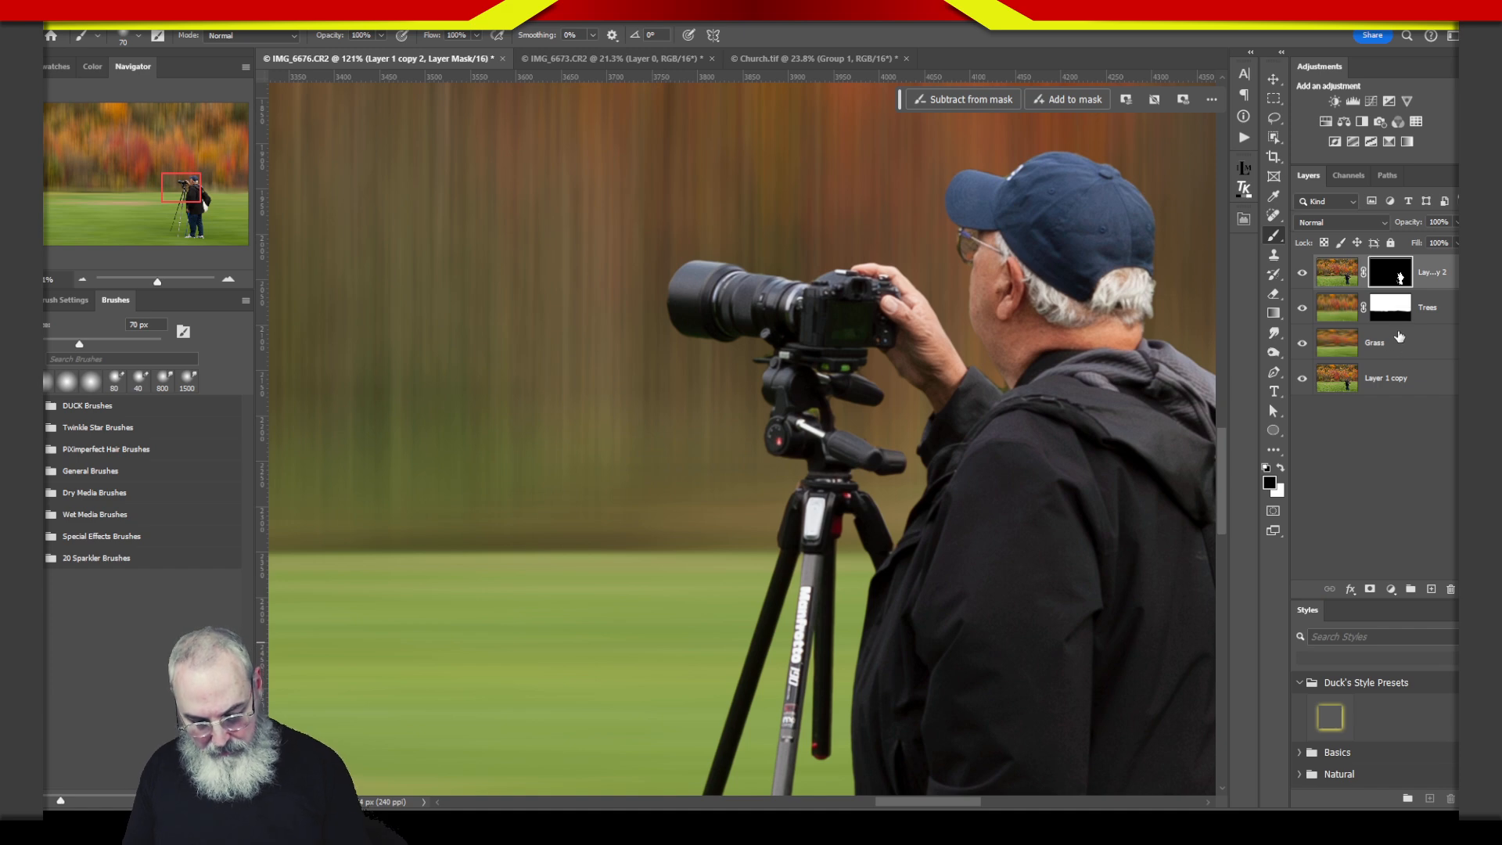
- Copy the photographer onto his own new layer using the layer mask as the selection, and check the cutout with the other layers hidden
key(ctrl+0)
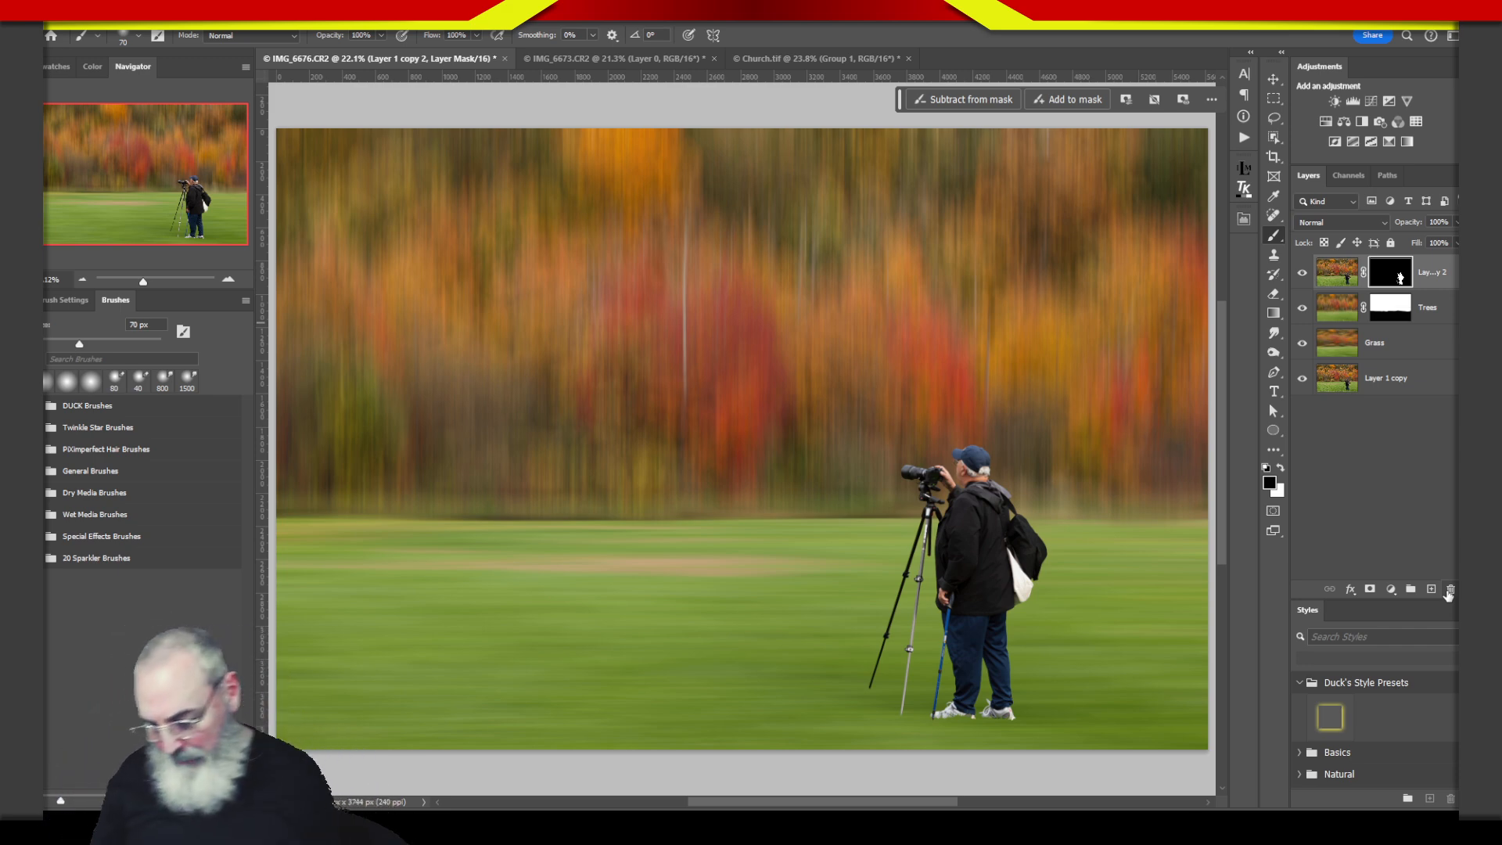
click(1340, 273)
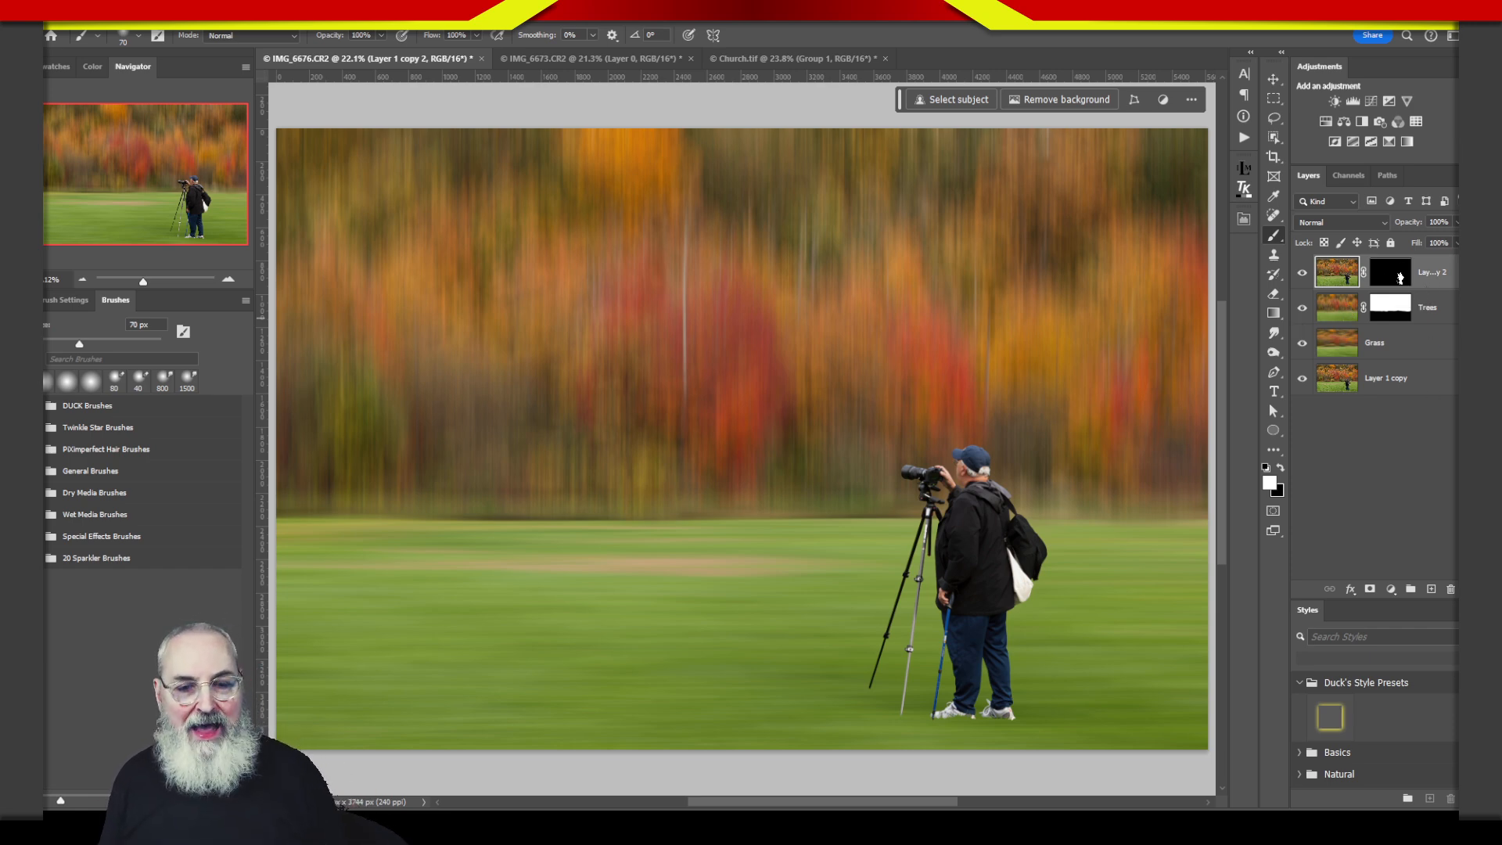
ctrl+click(1397, 277)
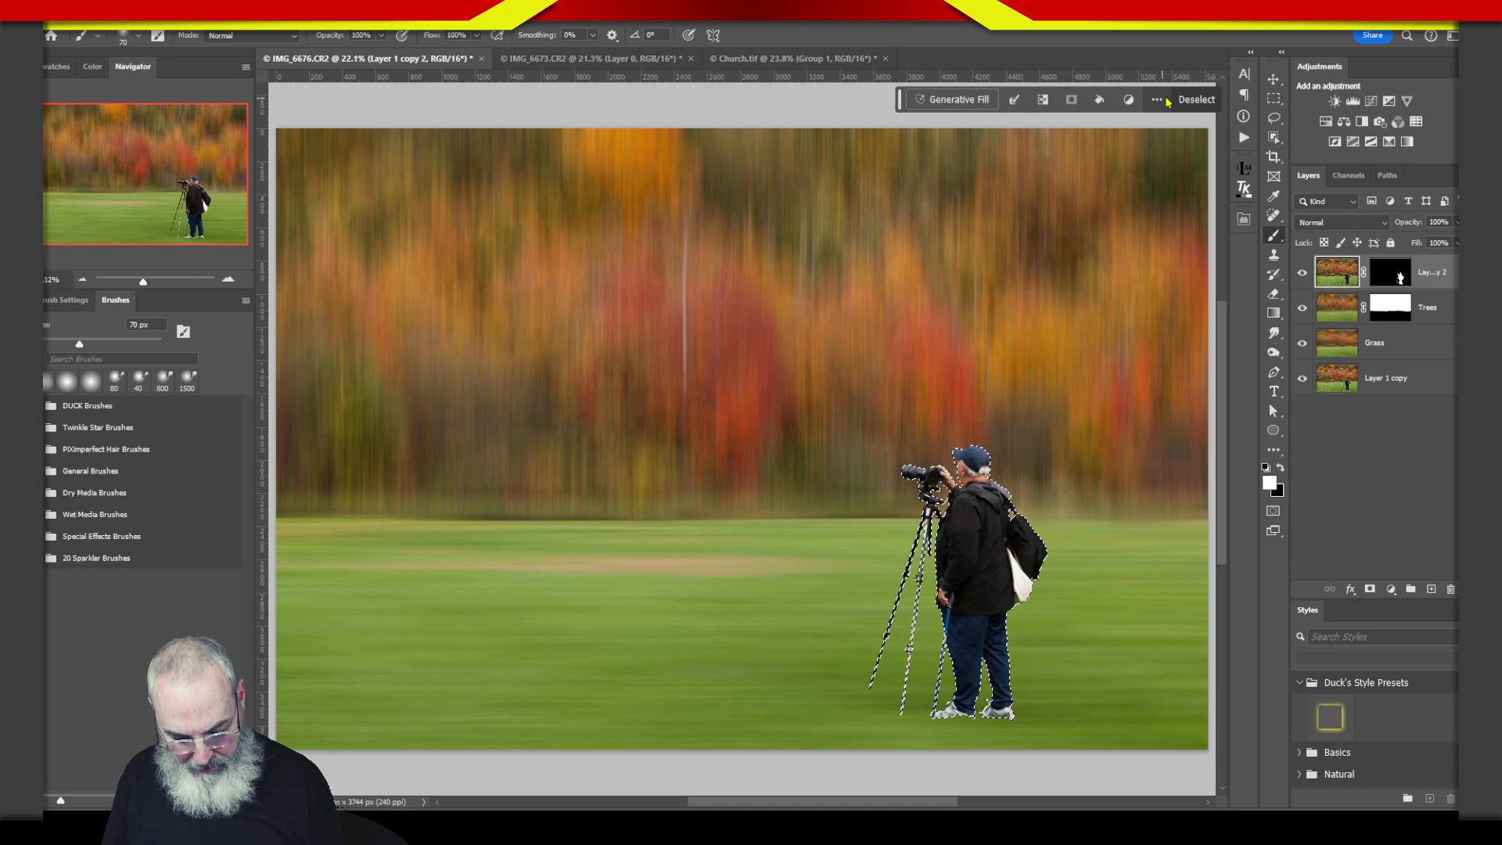
key(ctrl+j)
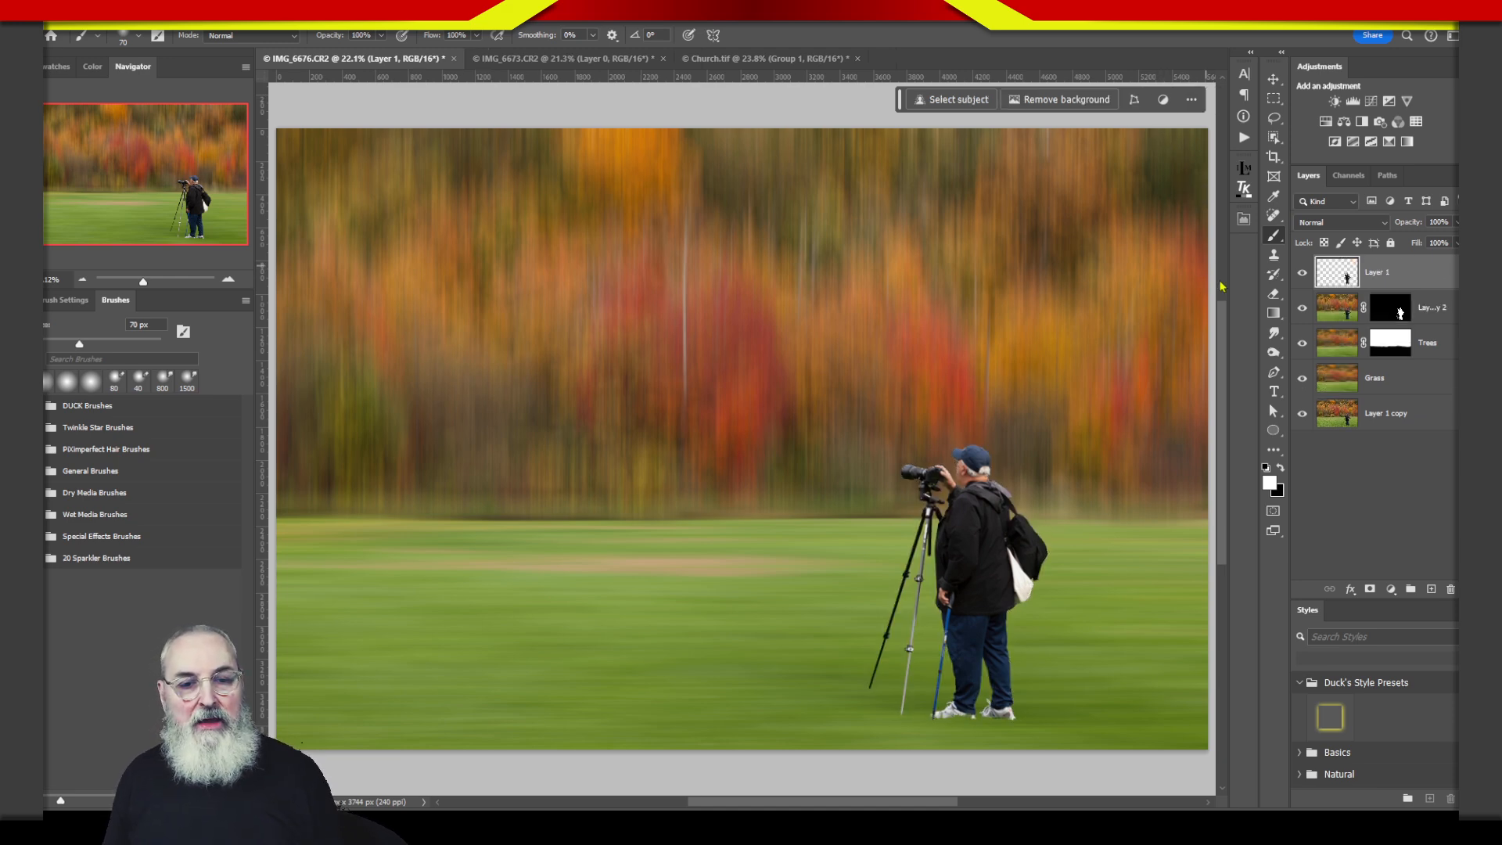
drag(1302, 310, 1301, 423)
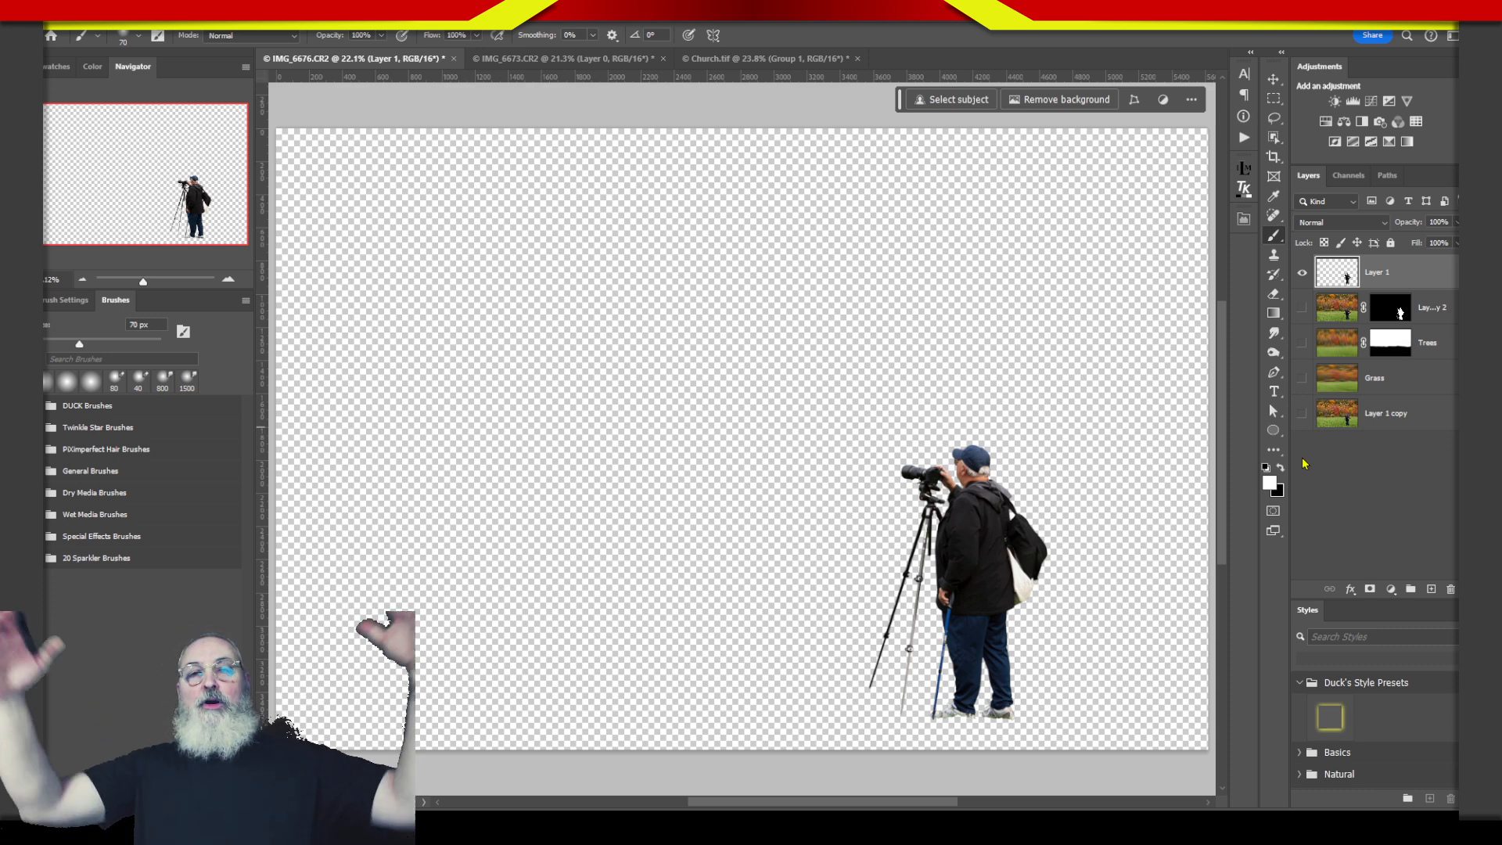
drag(1303, 308, 1303, 424)
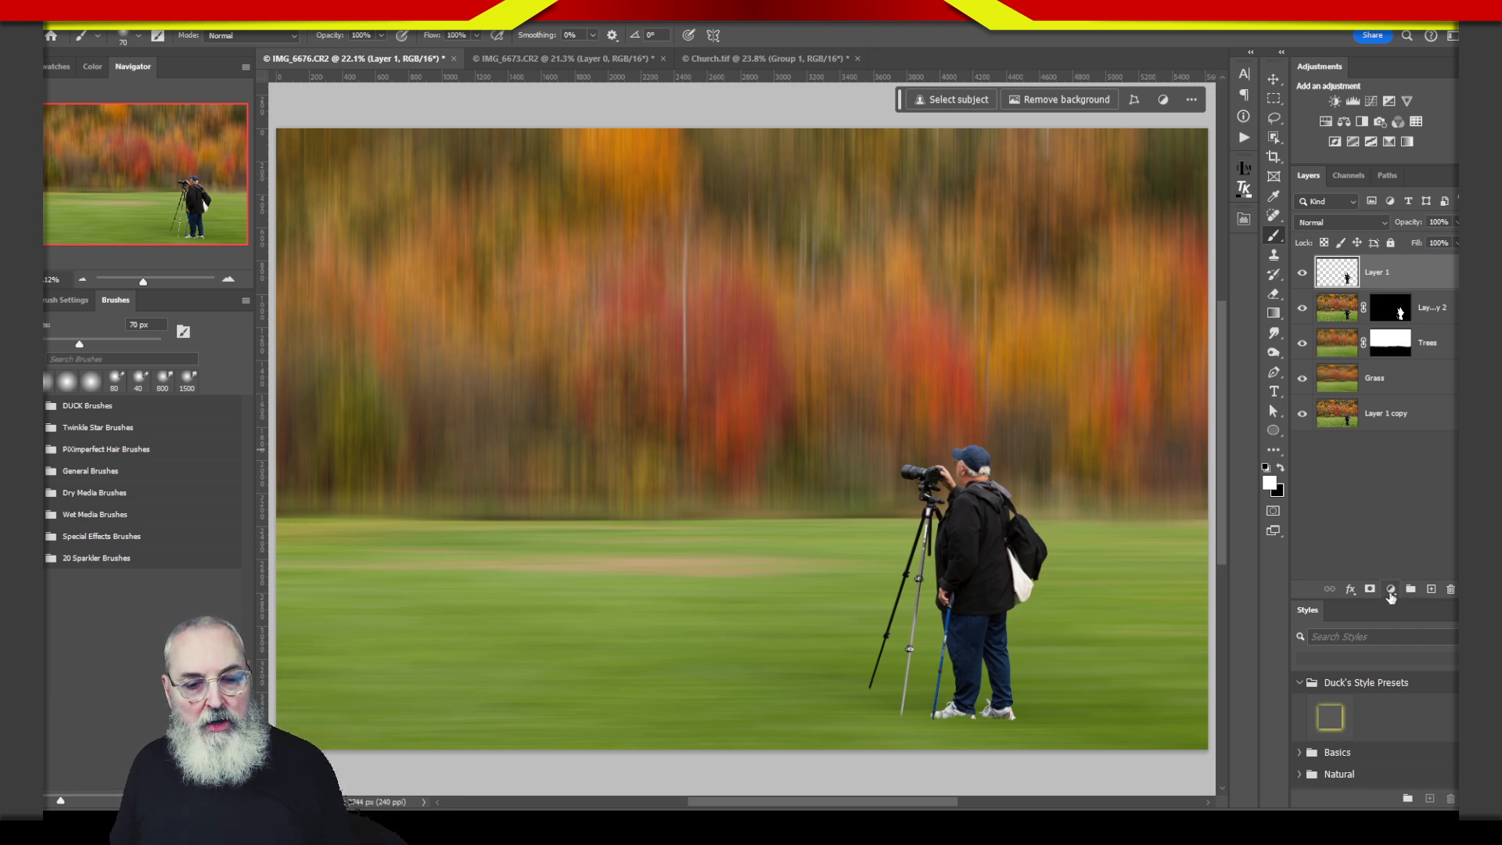
- Add a light grey solid colour fill layer and place it directly beneath the photographer cutout layer
click(1392, 589)
click(1378, 332)
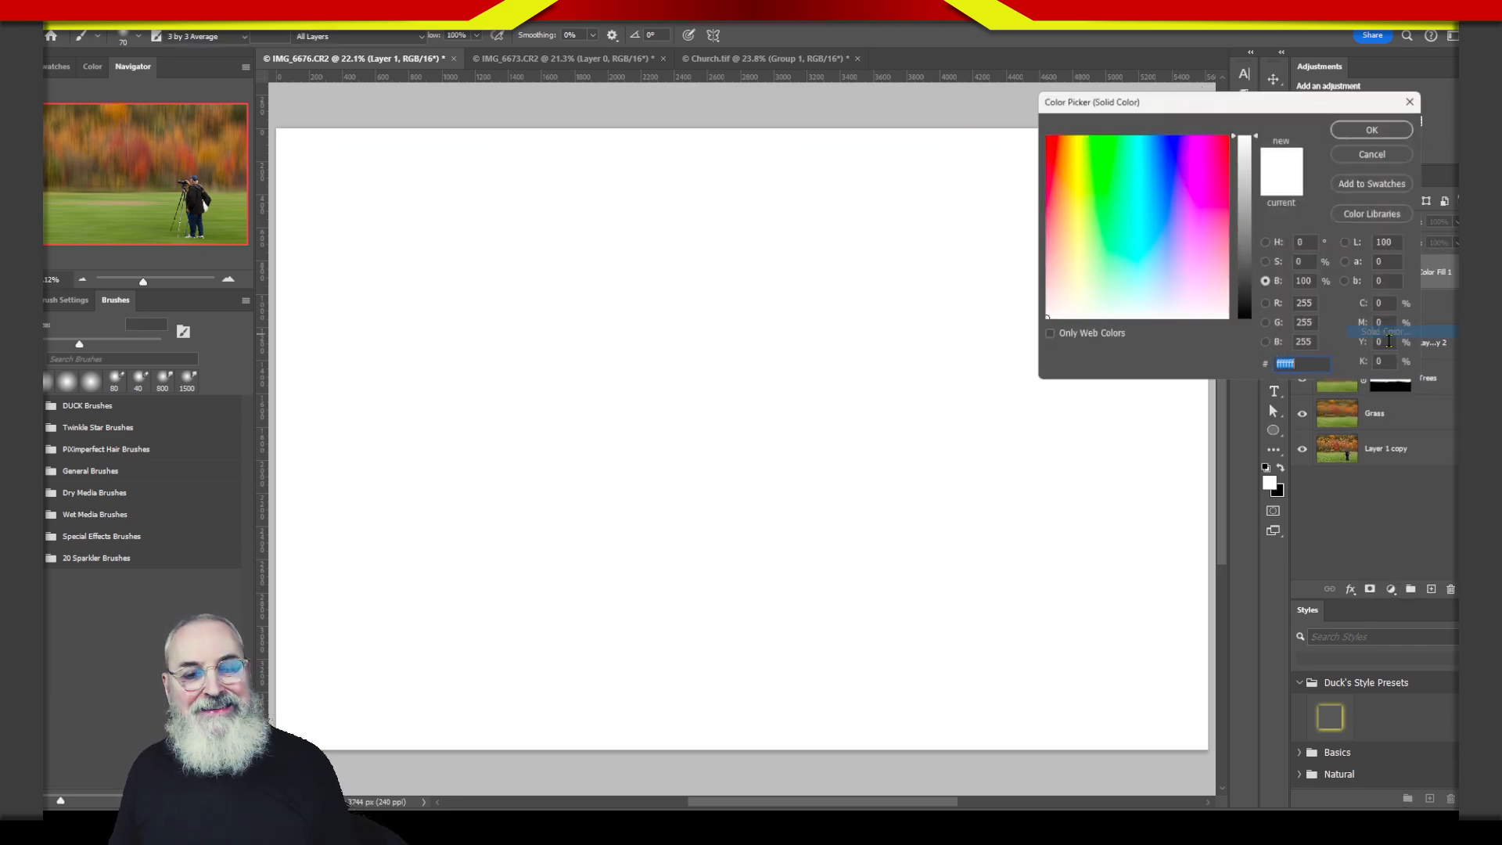
drag(1249, 172, 1249, 169)
click(1376, 125)
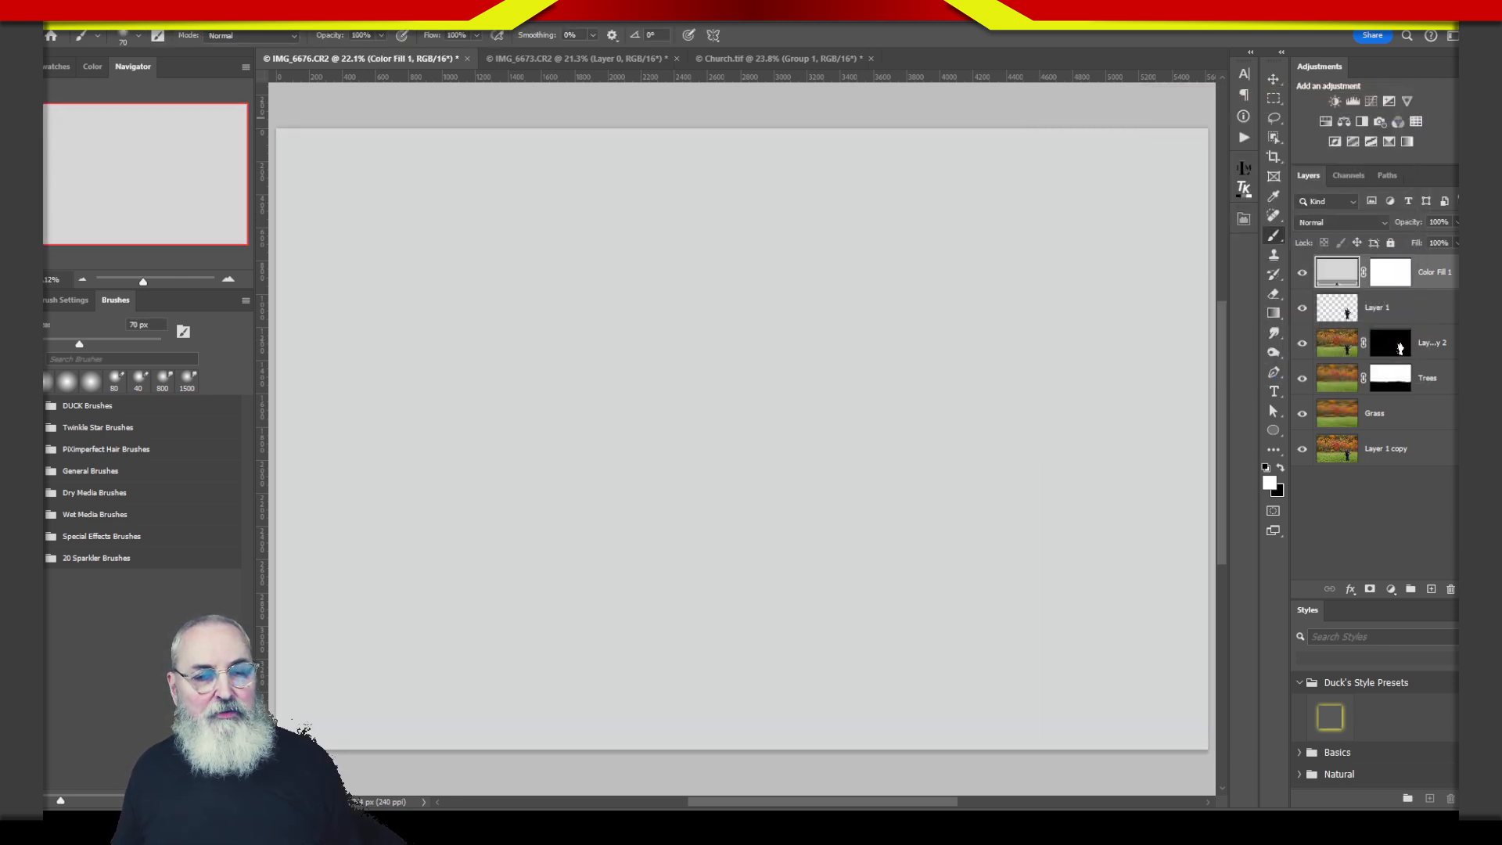
drag(1336, 274, 1334, 317)
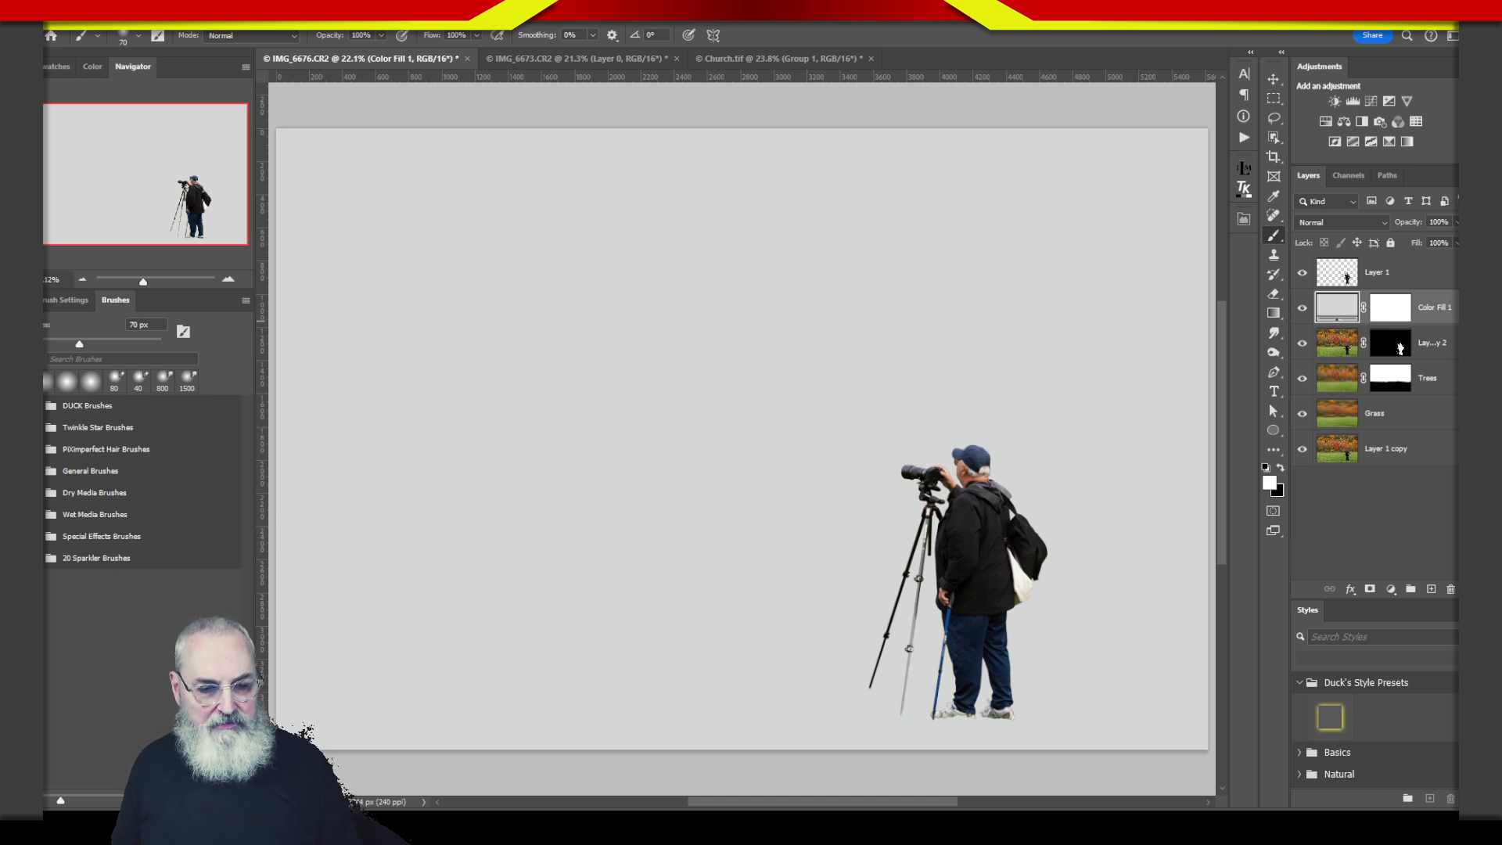
- Rename the photographer cutout layer with his first name followed by "Blur FX"
click(1342, 271)
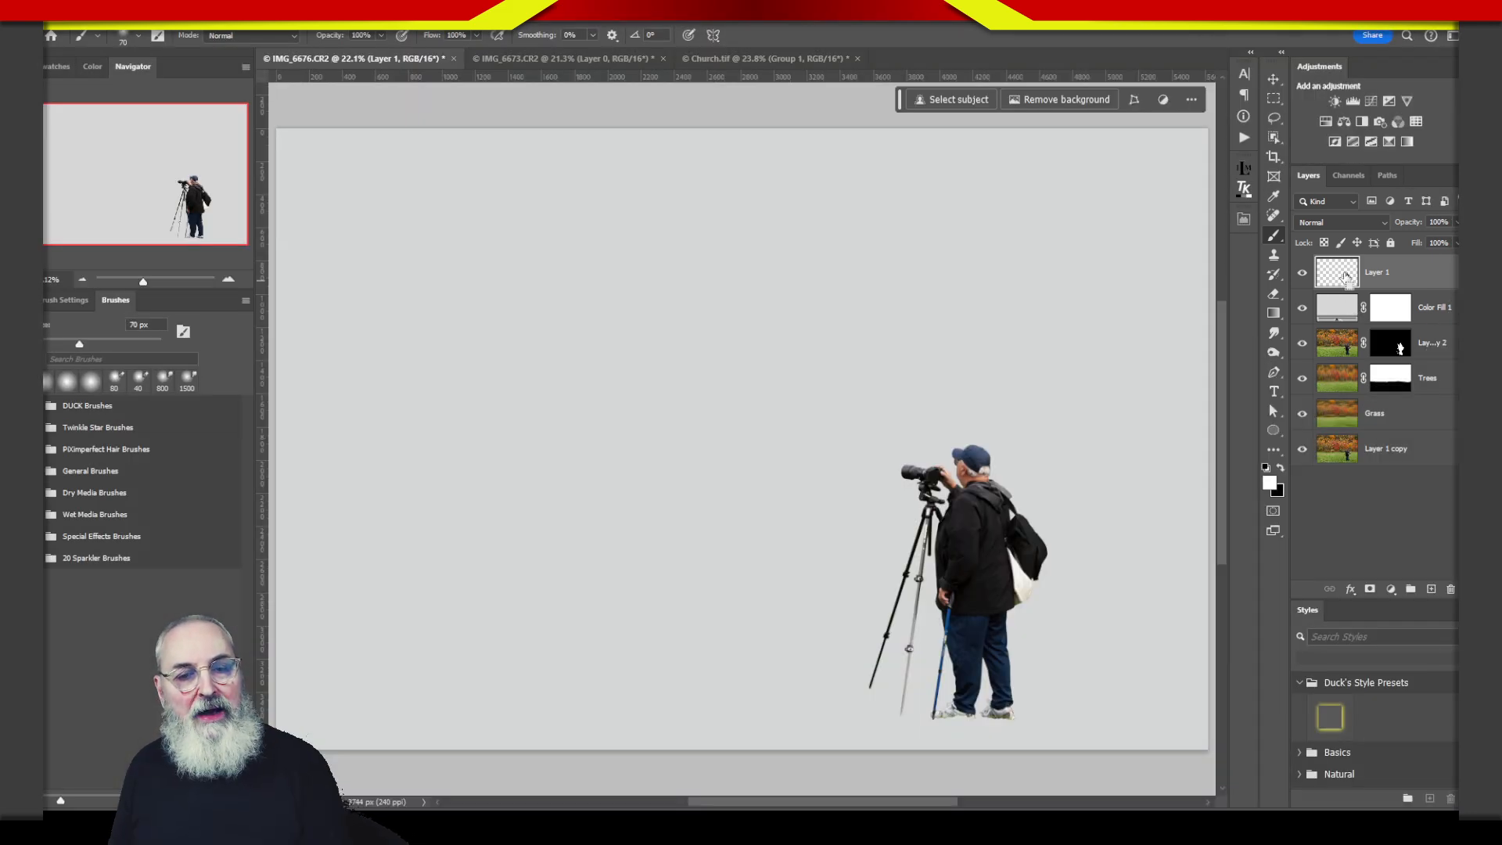
double_click(1375, 273)
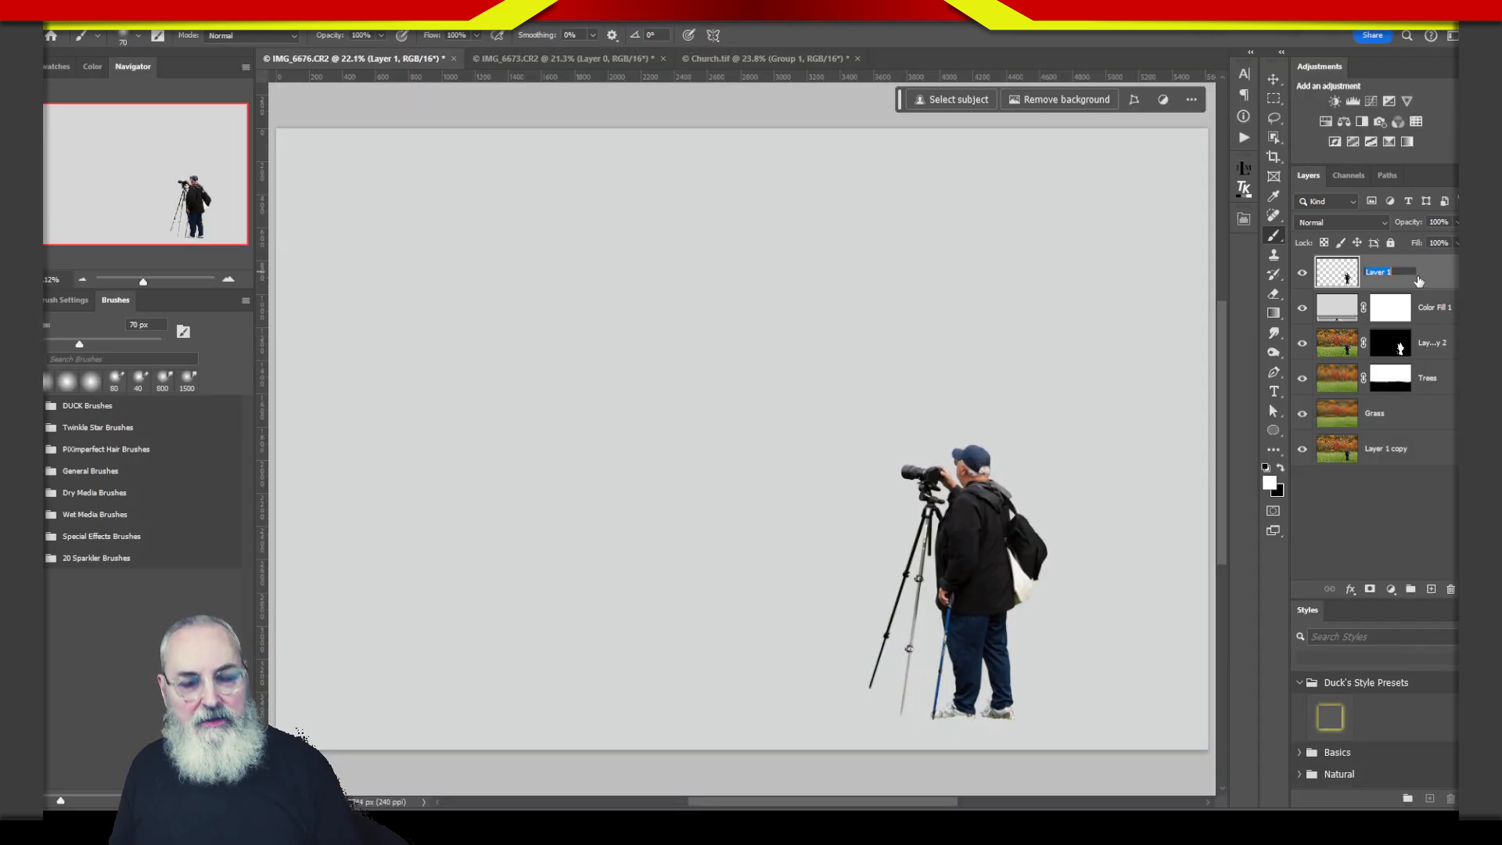
text(Allen Blur FX)
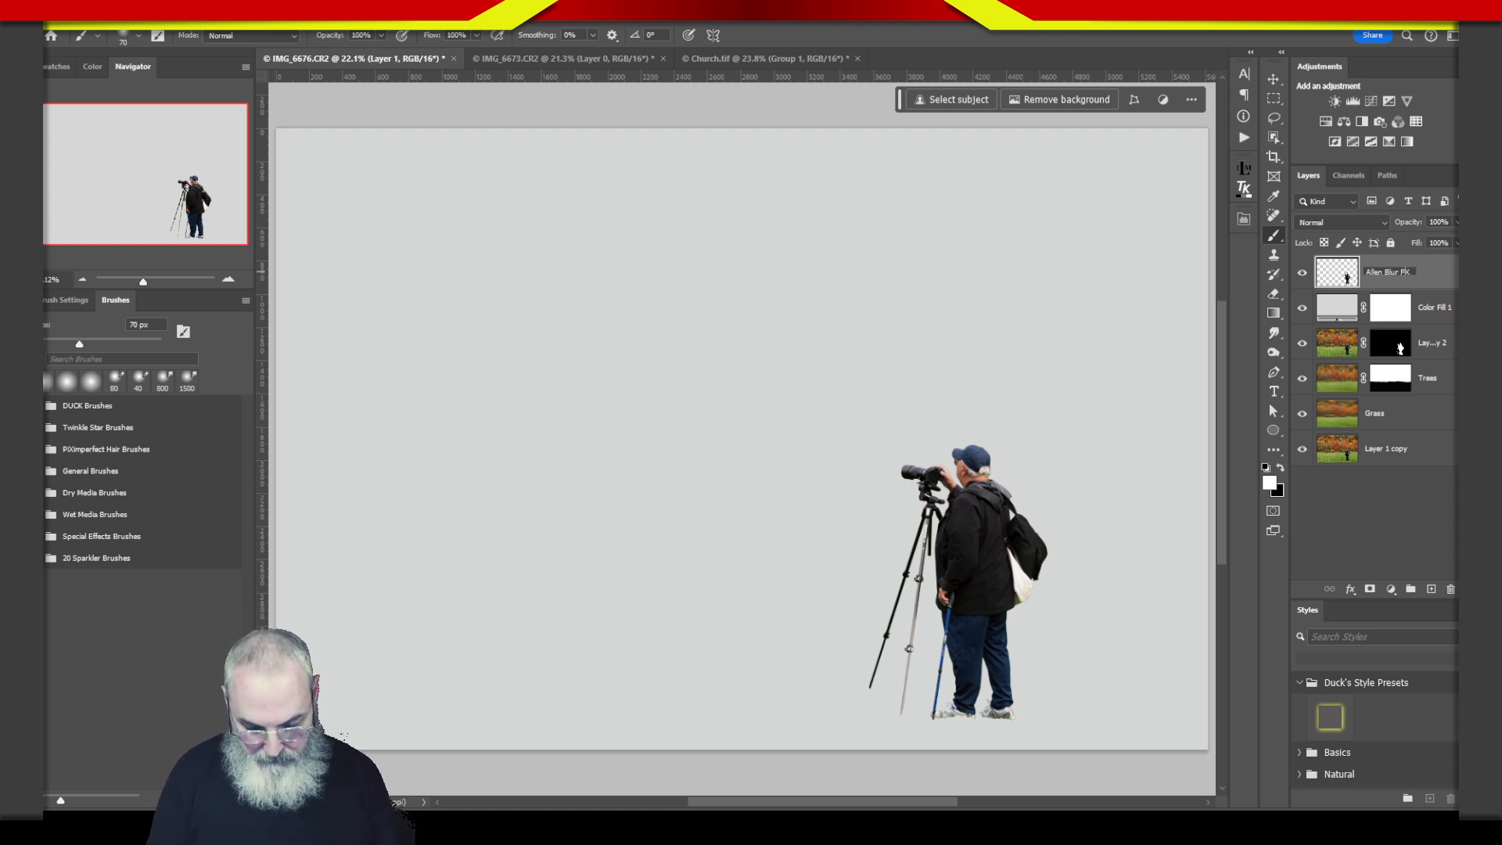
key(Return)
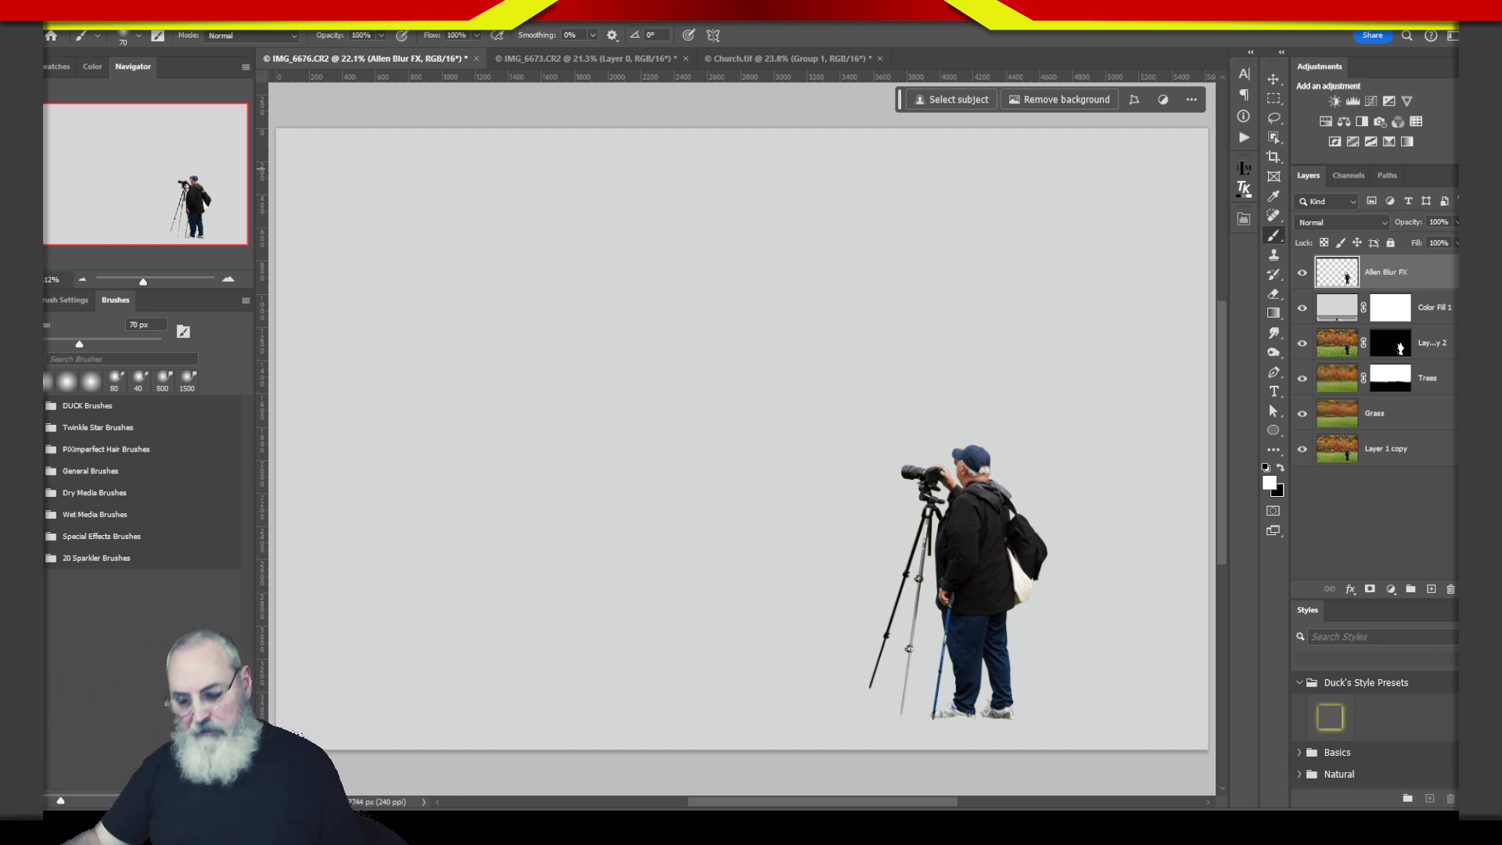
drag(999, 567, 848, 468)
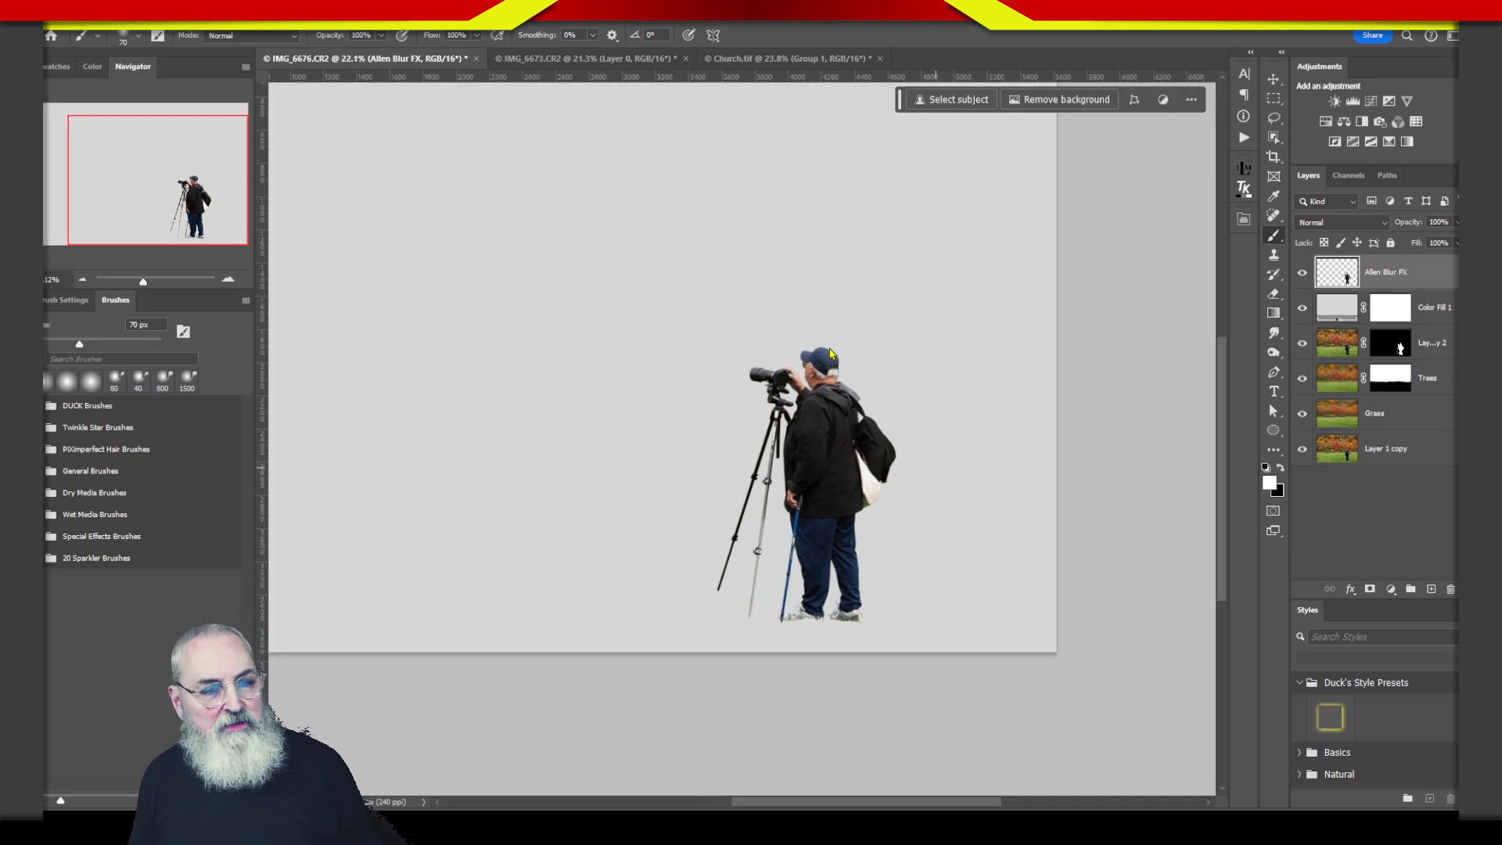
drag(813, 356, 1063, 356)
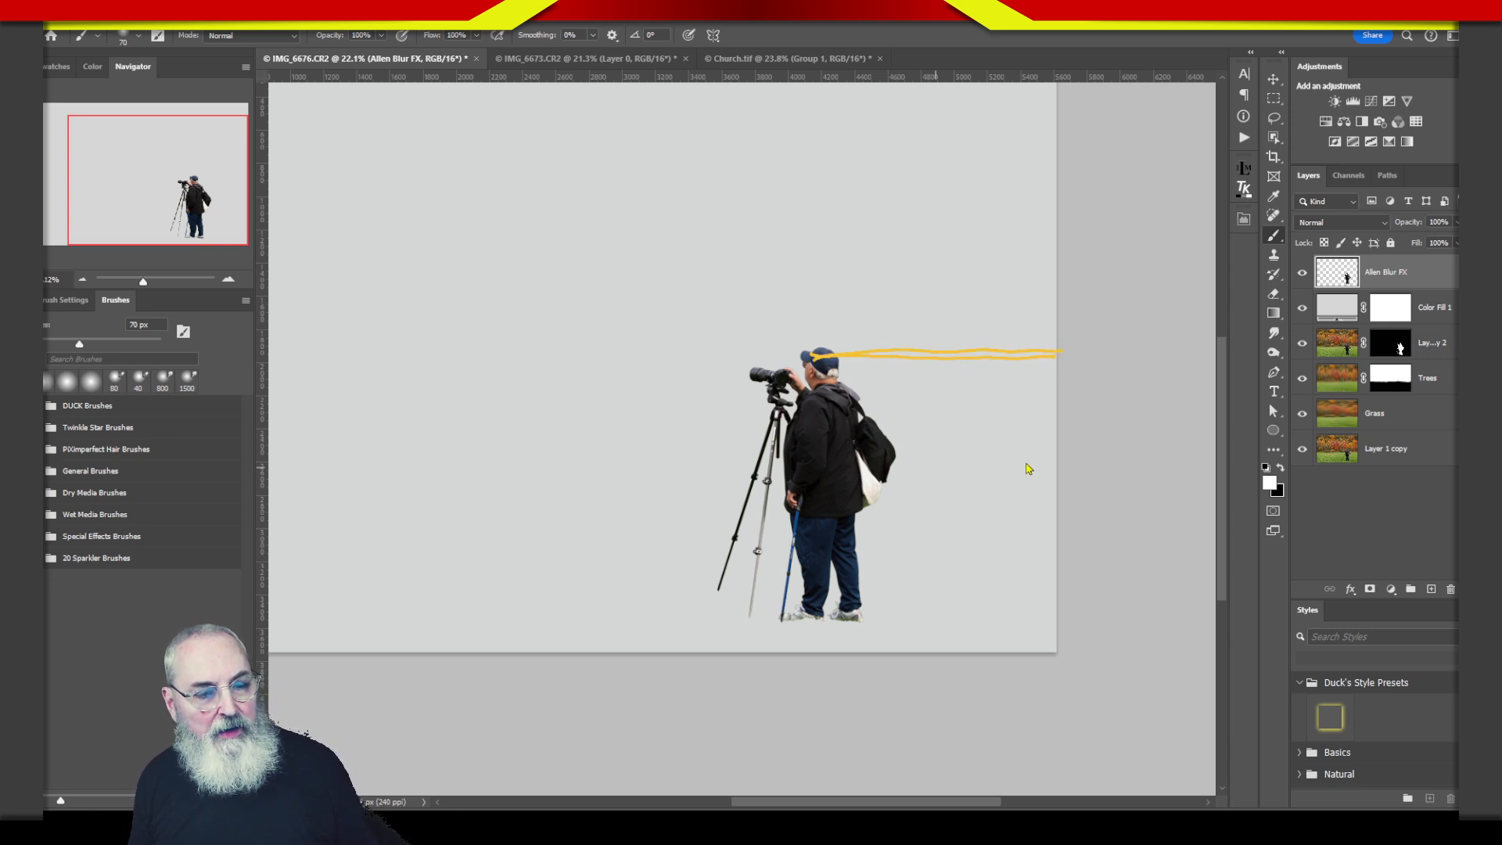
drag(857, 620, 1034, 615)
drag(860, 620, 1072, 614)
drag(868, 622, 1125, 624)
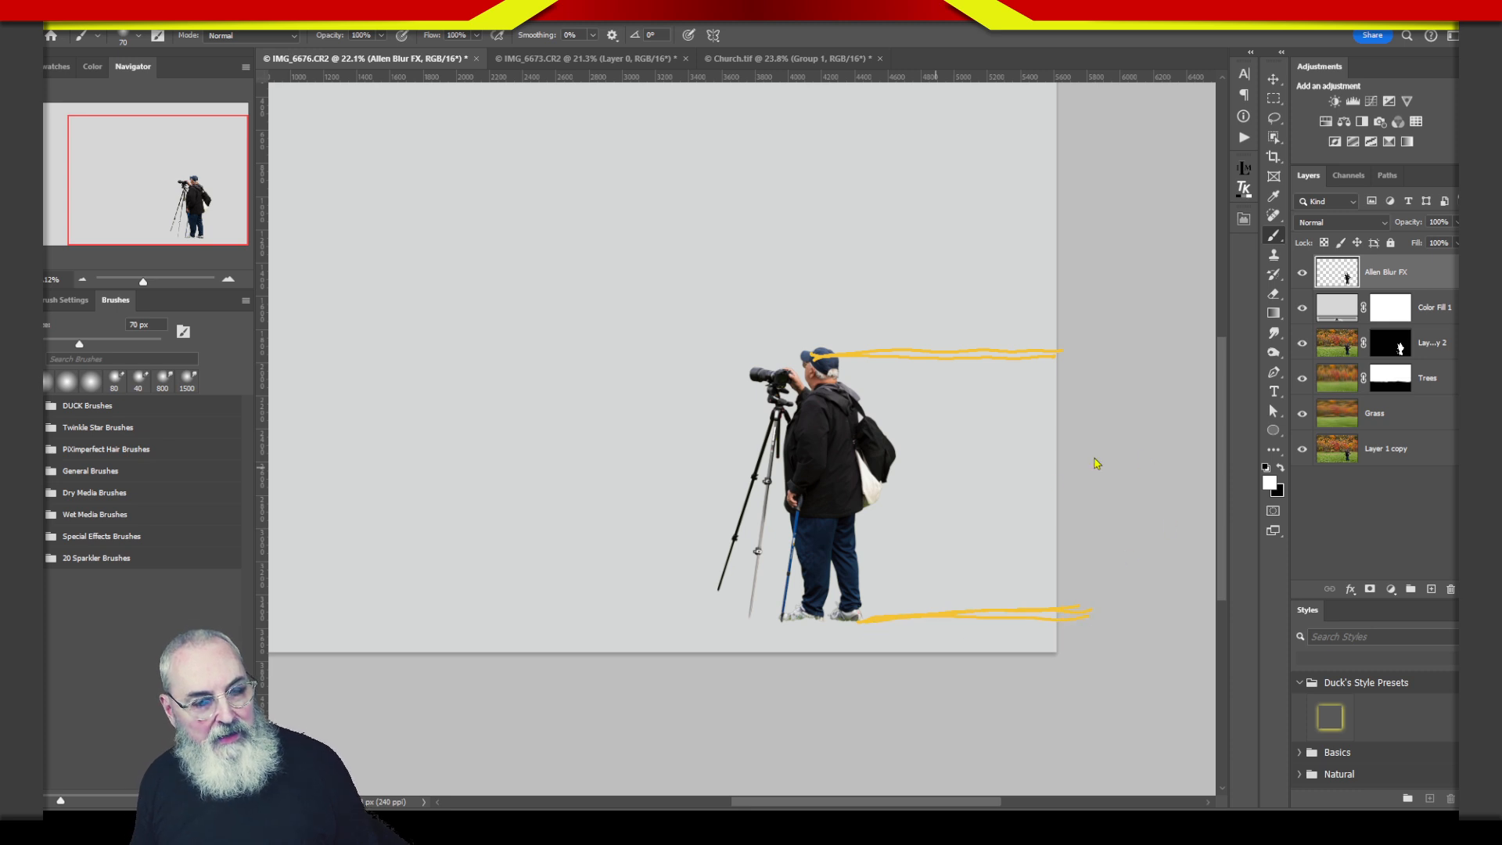
mouse_move(906, 503)
mouse_down()
mouse_move(990, 502)
mouse_move(968, 545)
mouse_up()
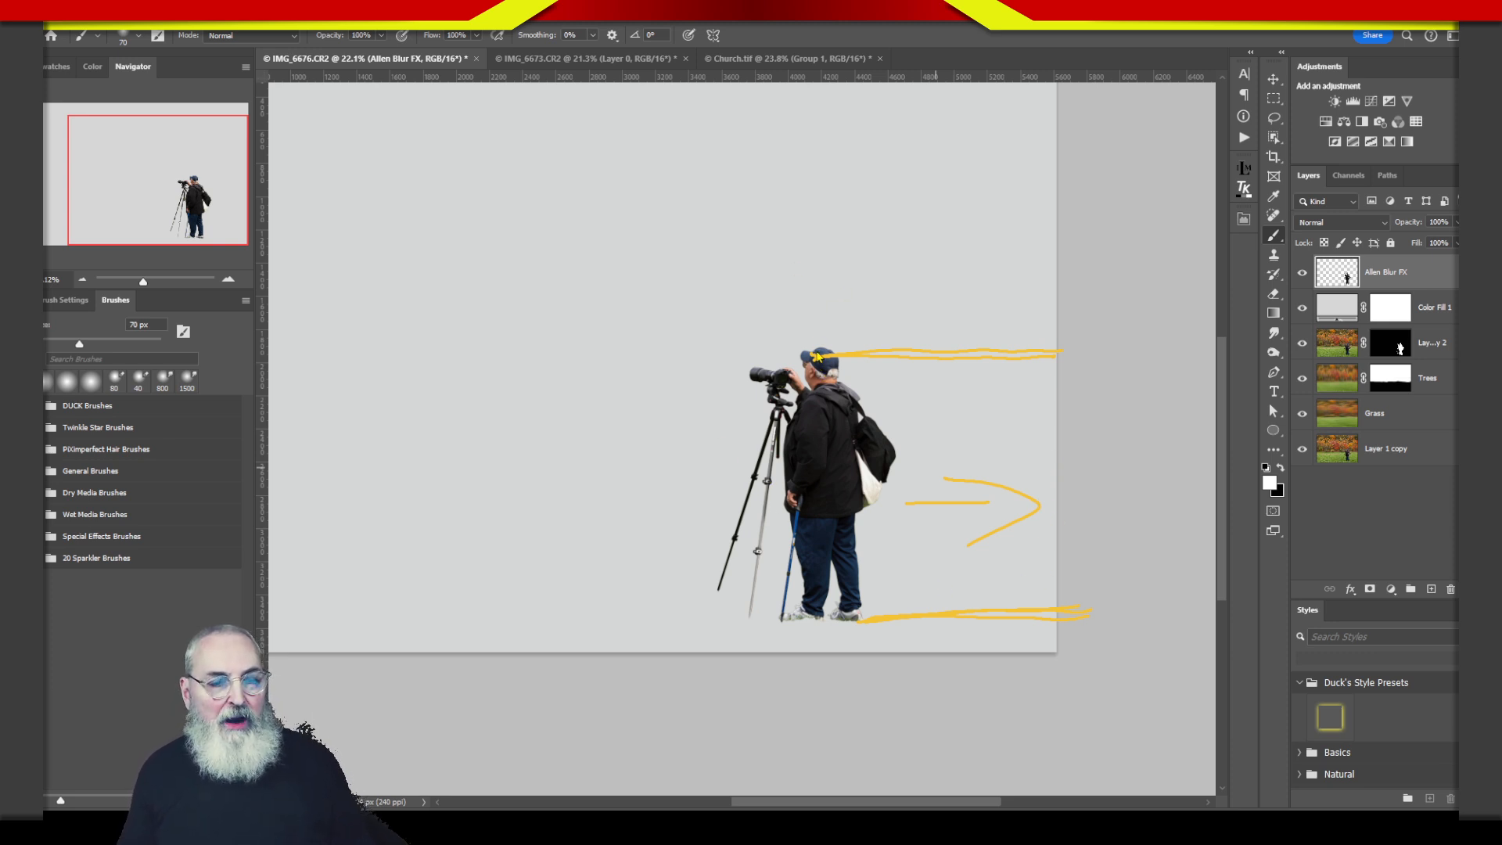
mouse_move(818, 356)
mouse_down()
mouse_move(861, 348)
mouse_move(809, 362)
mouse_move(844, 360)
mouse_move(817, 368)
mouse_move(831, 407)
mouse_move(859, 418)
mouse_move(835, 387)
mouse_up()
mouse_move(864, 468)
mouse_down()
mouse_move(879, 497)
mouse_move(859, 469)
mouse_up()
mouse_move(839, 525)
mouse_down()
mouse_move(856, 618)
mouse_move(853, 602)
mouse_up()
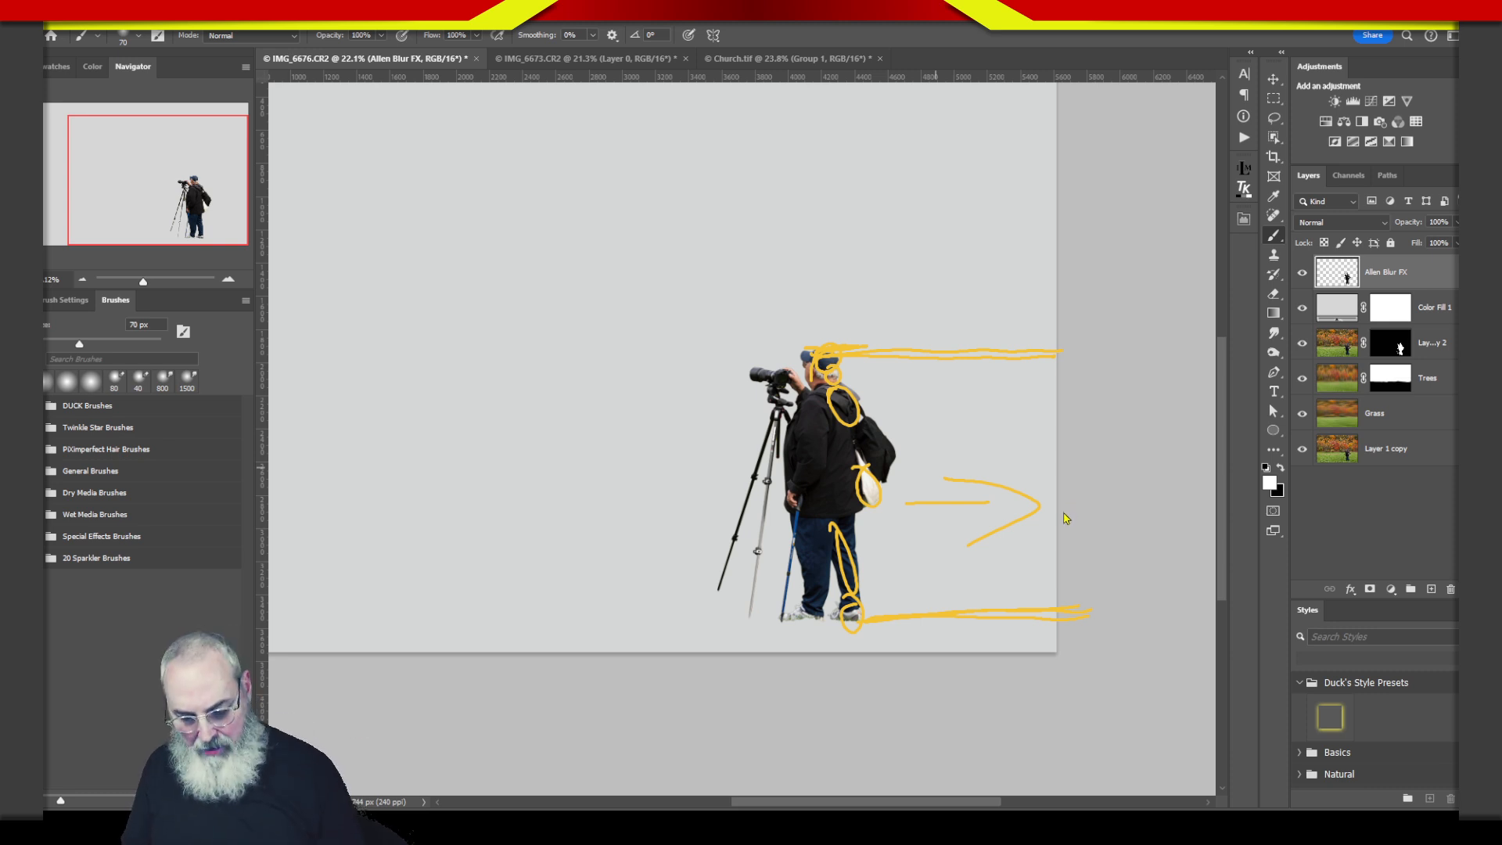
key(Escape)
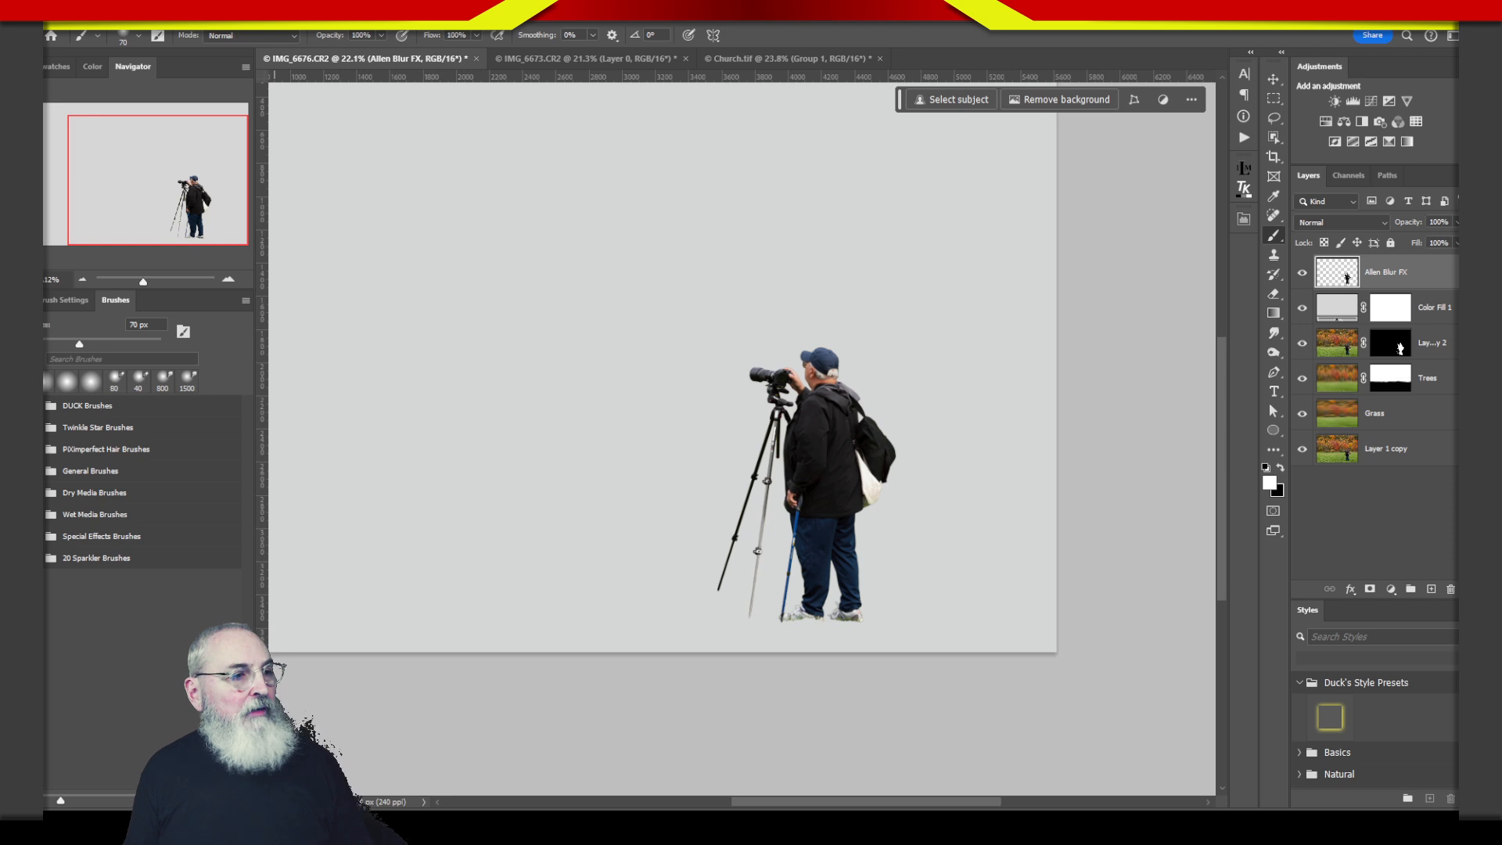
- Try a Motion Blur at a 0° angle with a distance of 1298 pixels on the man's cutout layer
click(237, 14)
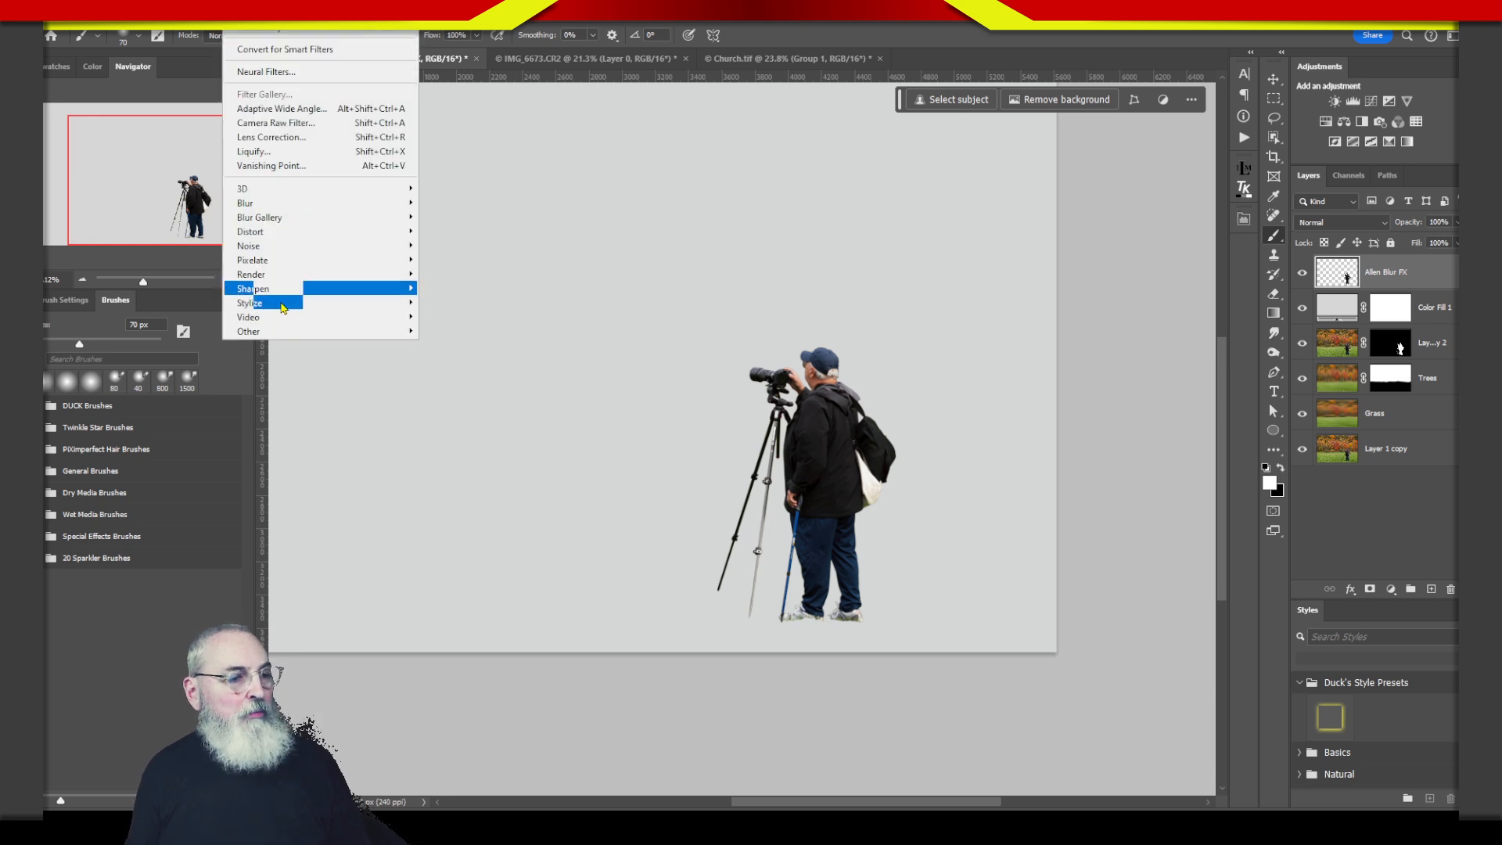
mouse_move(265, 206)
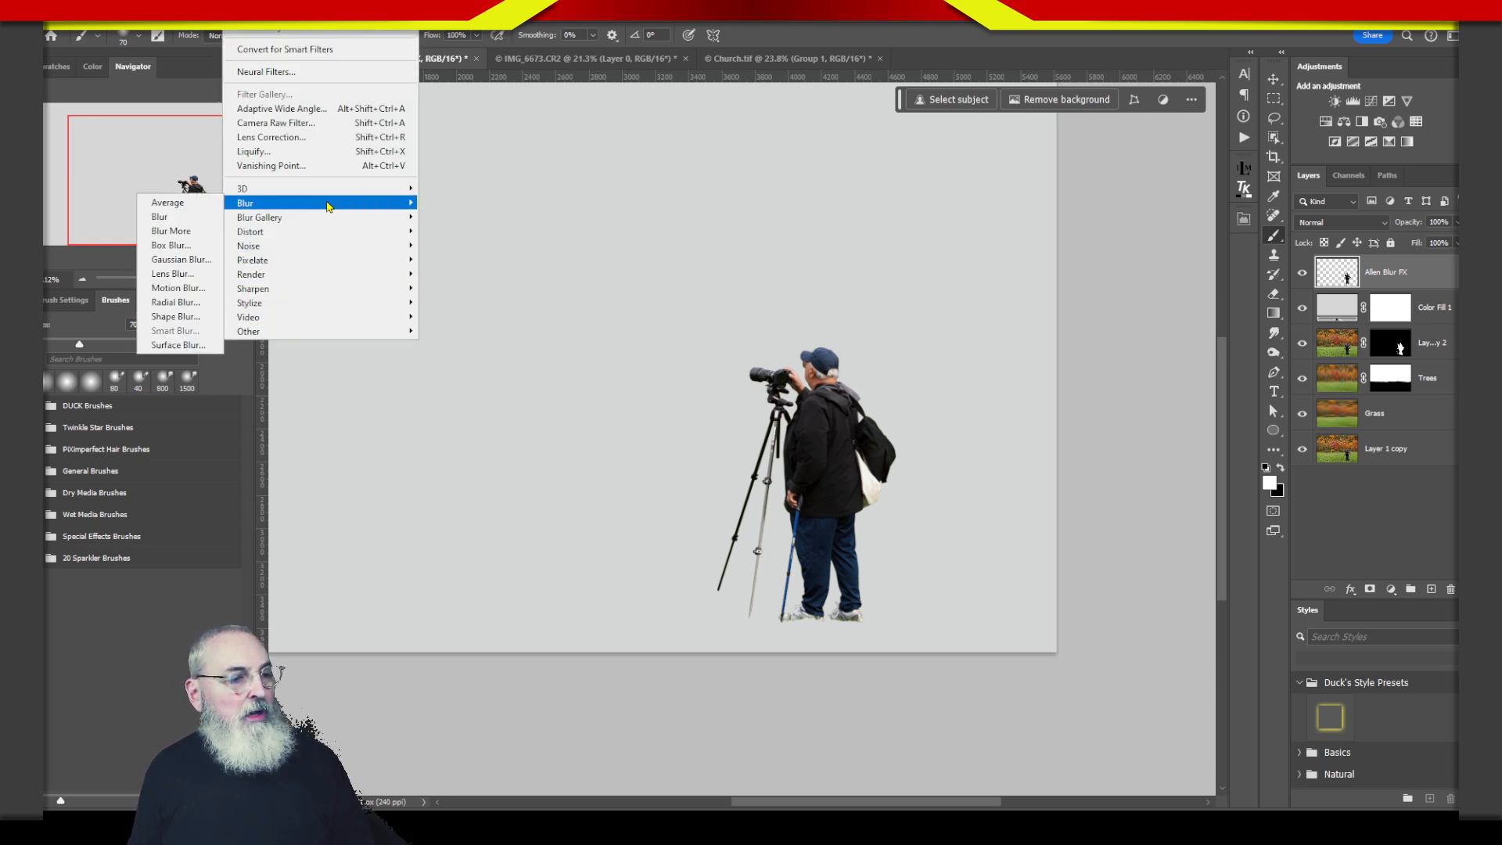
click(178, 288)
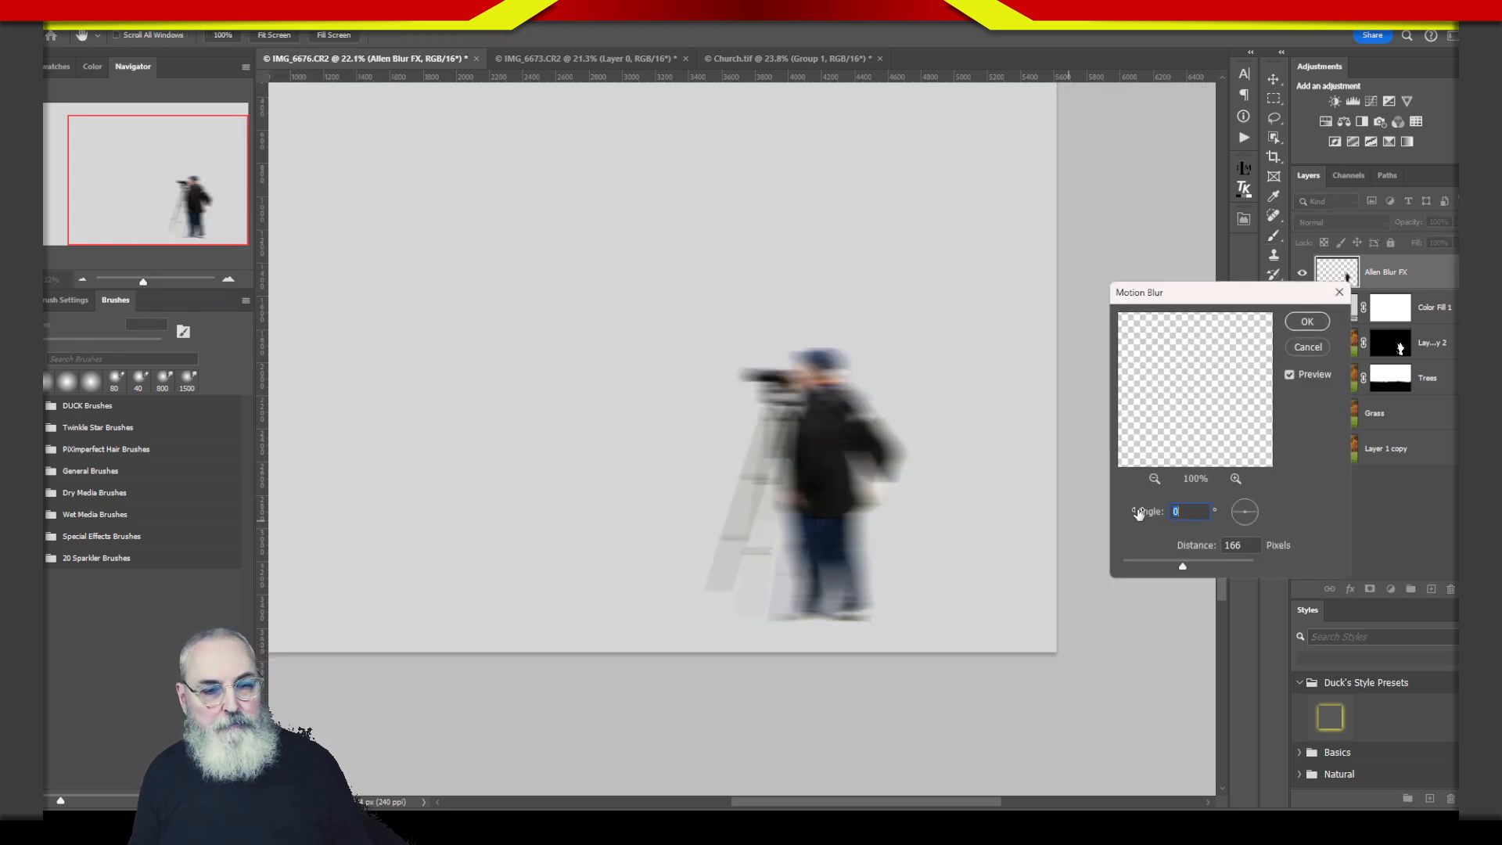
drag(1183, 567, 1235, 568)
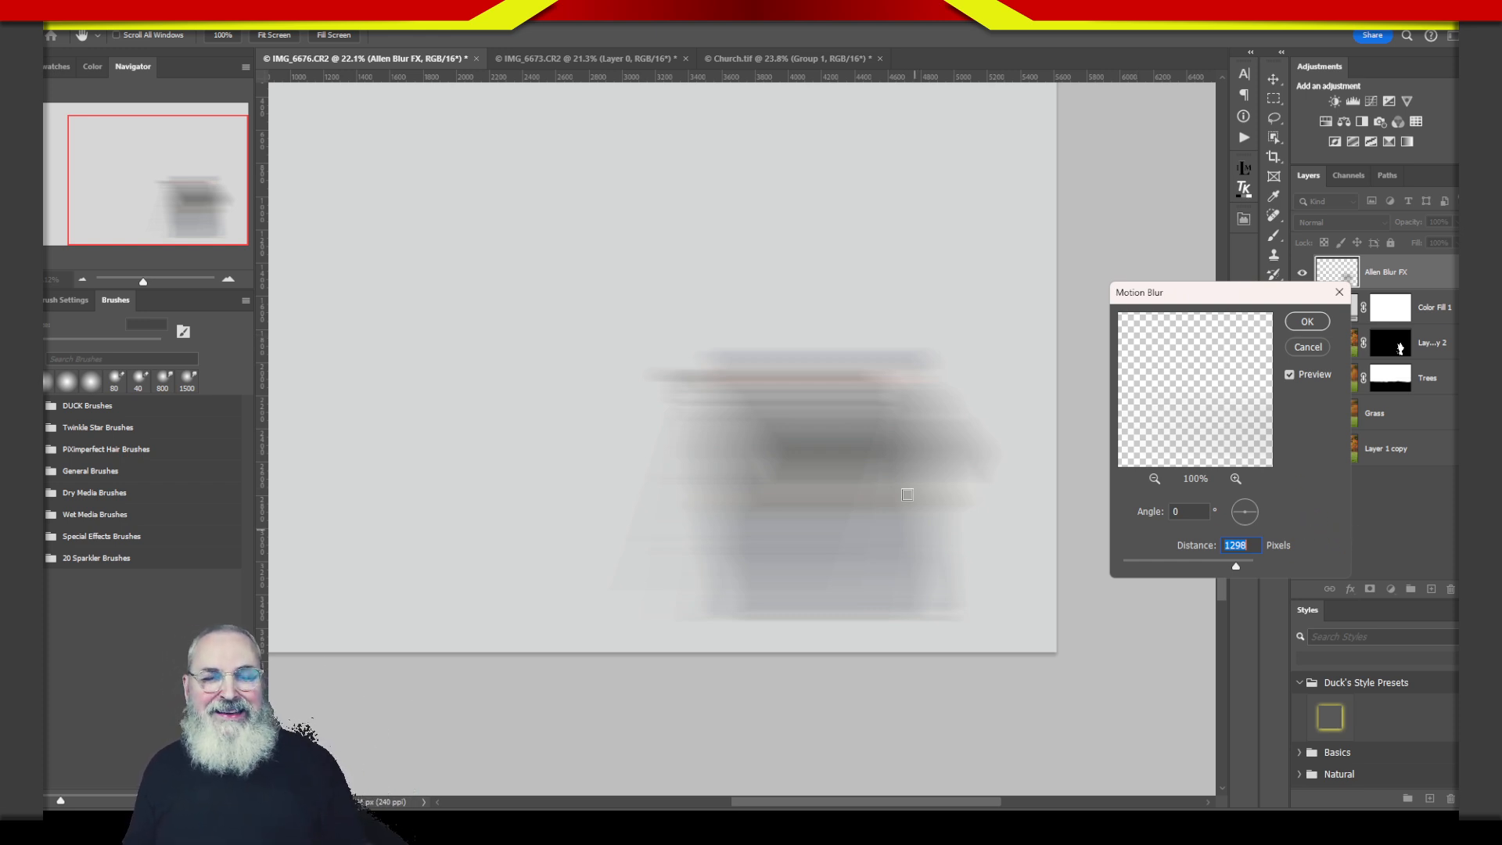
click(1308, 346)
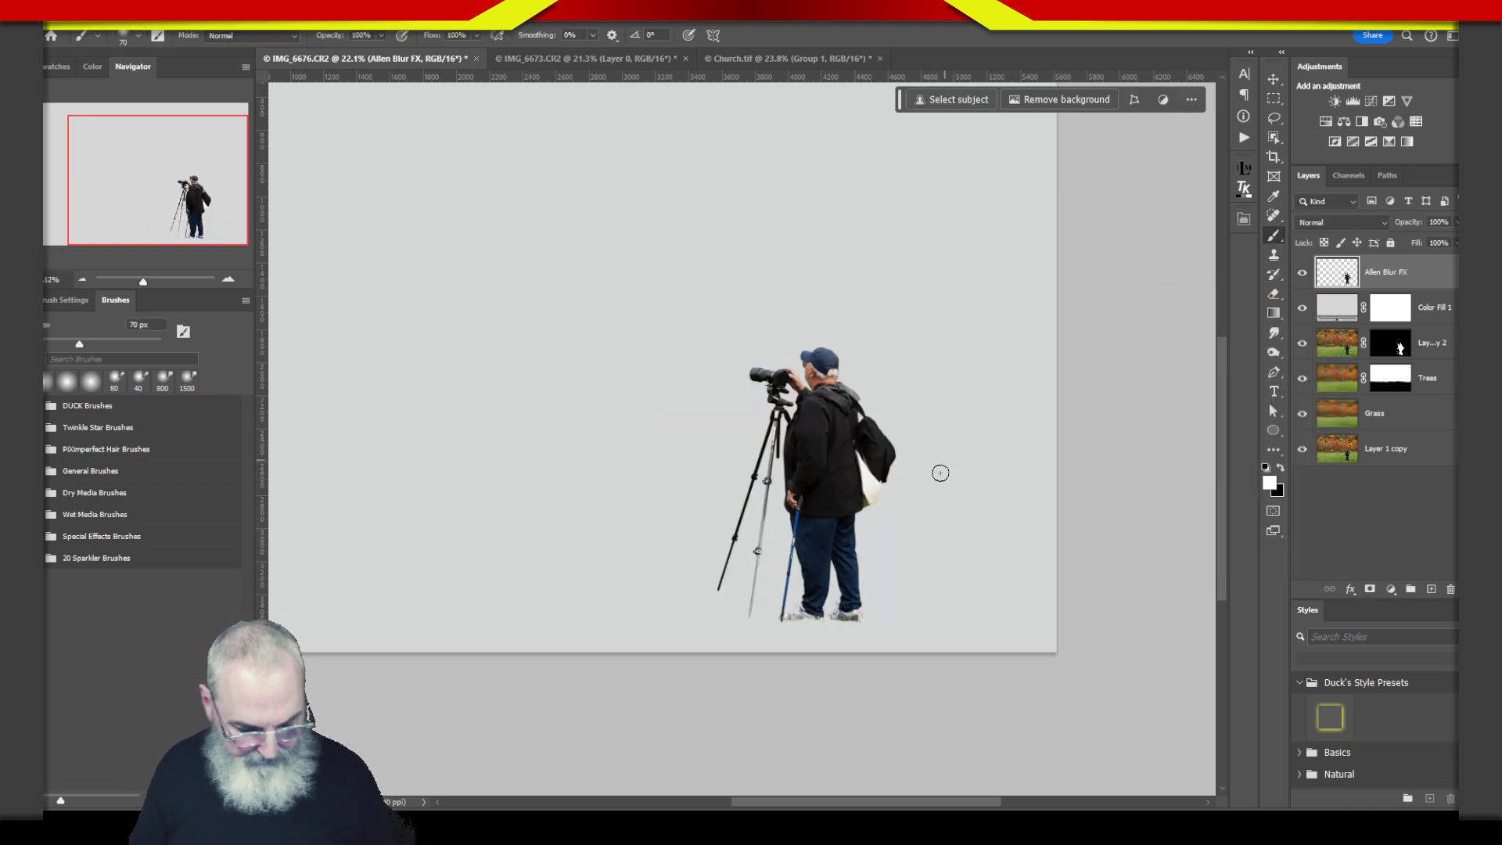
key(z)
drag(845, 499, 913, 481)
key(b)
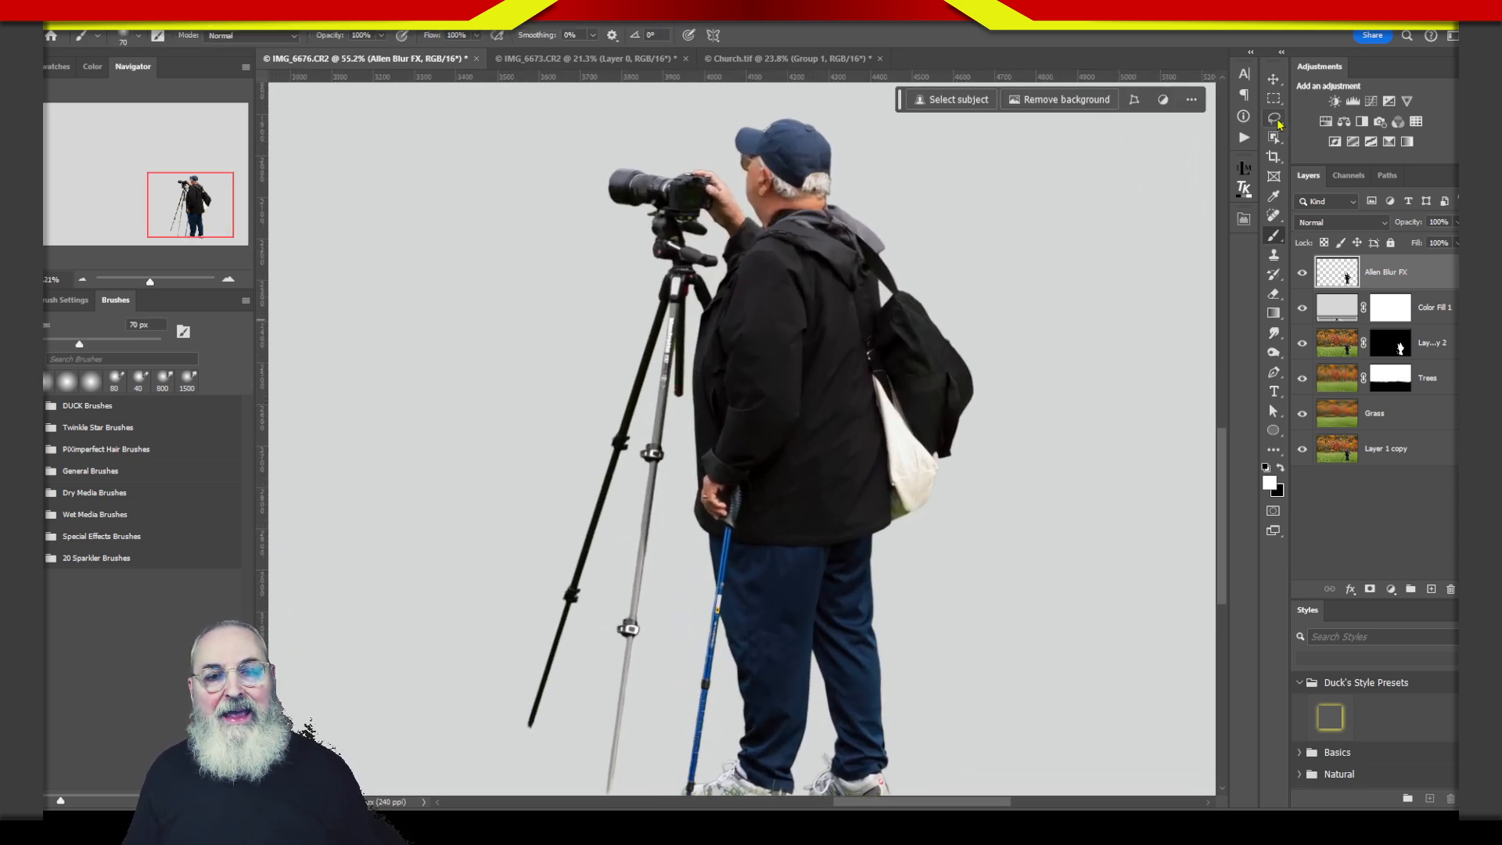
click(1276, 123)
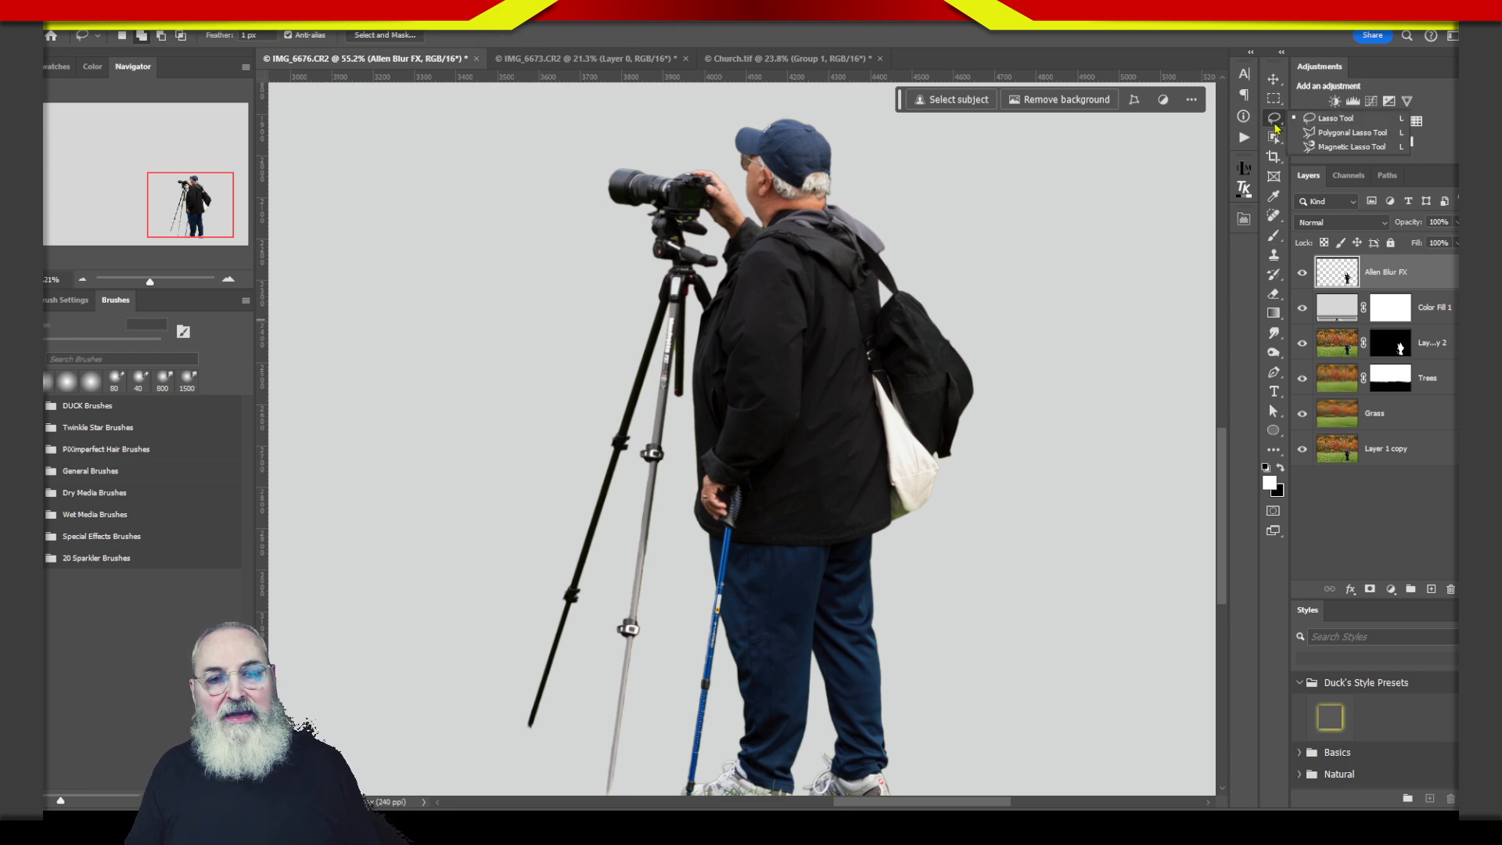
click(1274, 138)
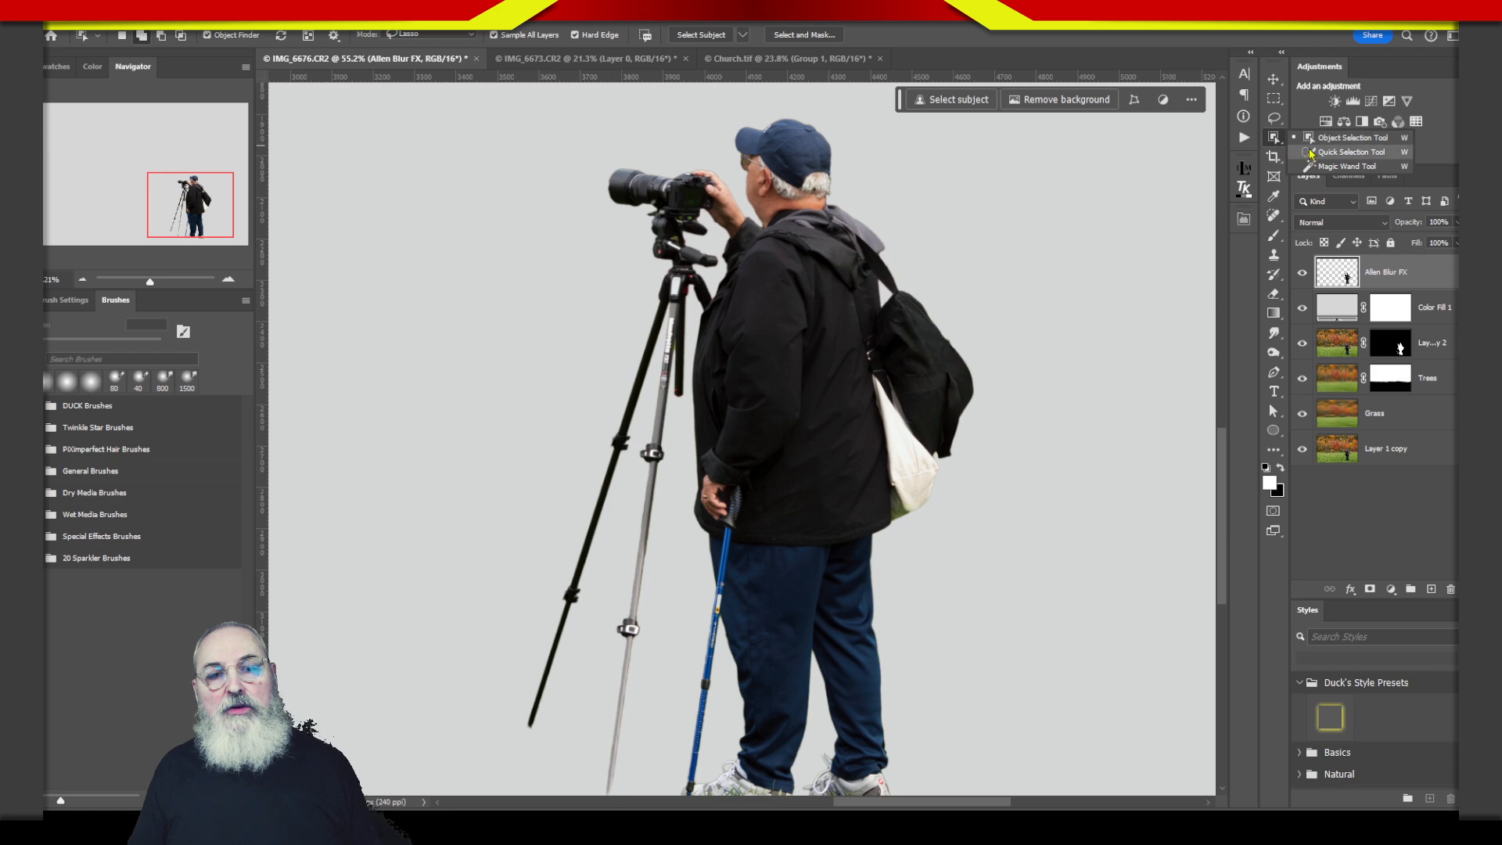
click(1346, 152)
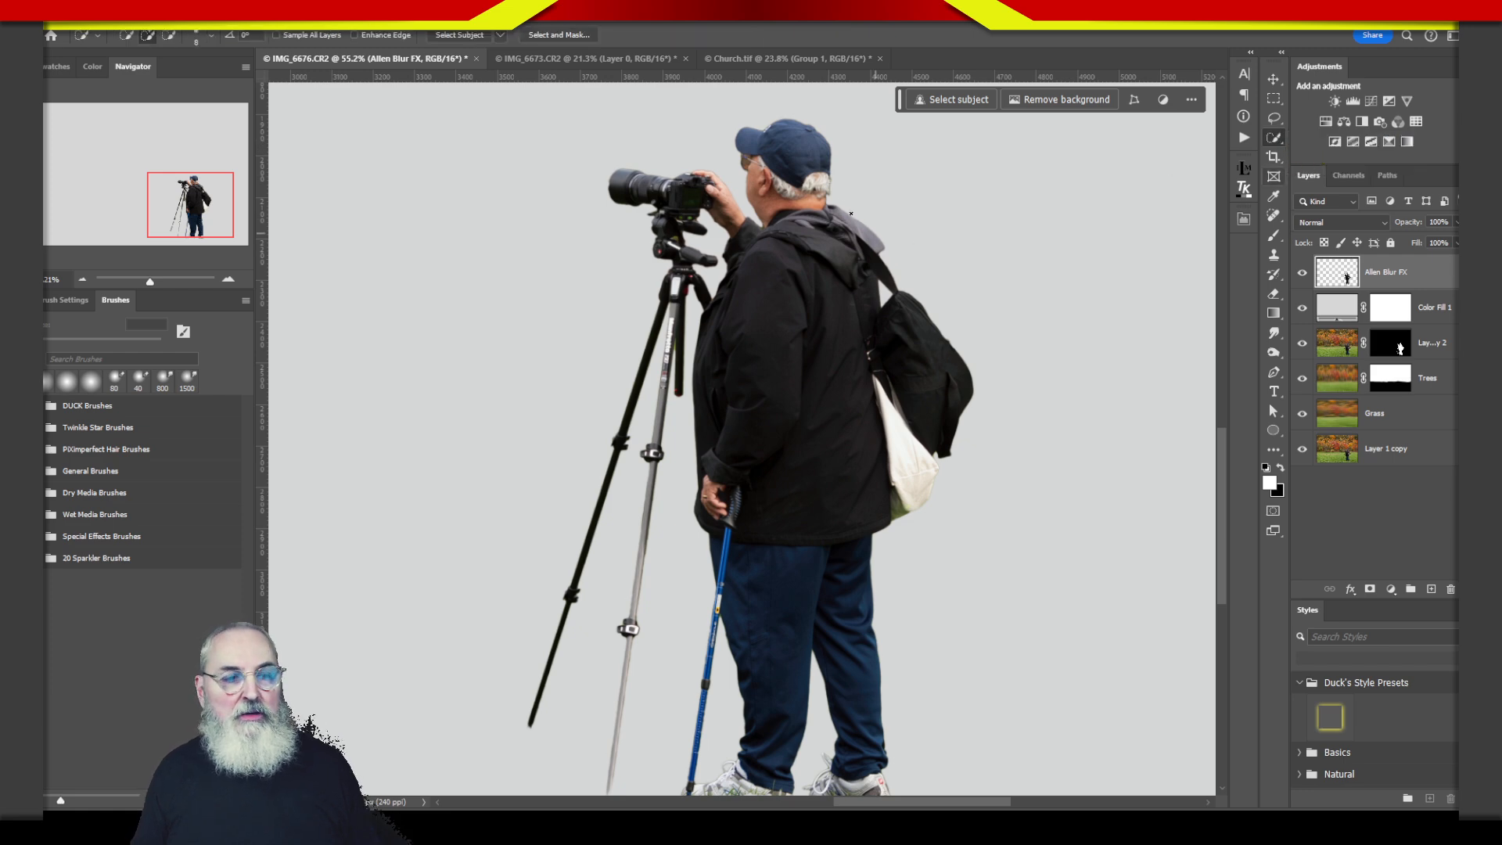
right_click(1283, 148)
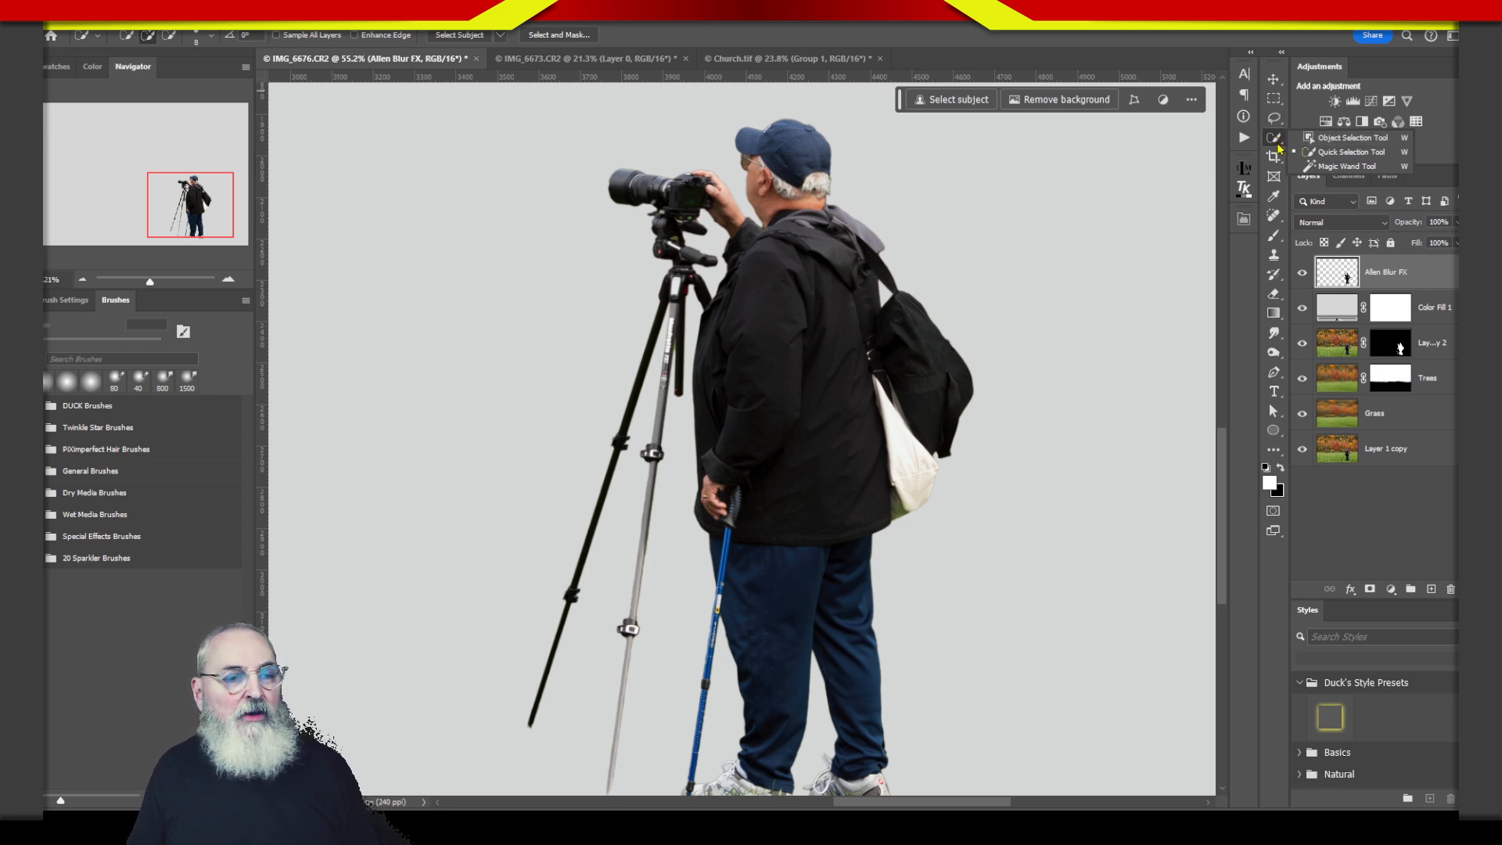
click(1276, 141)
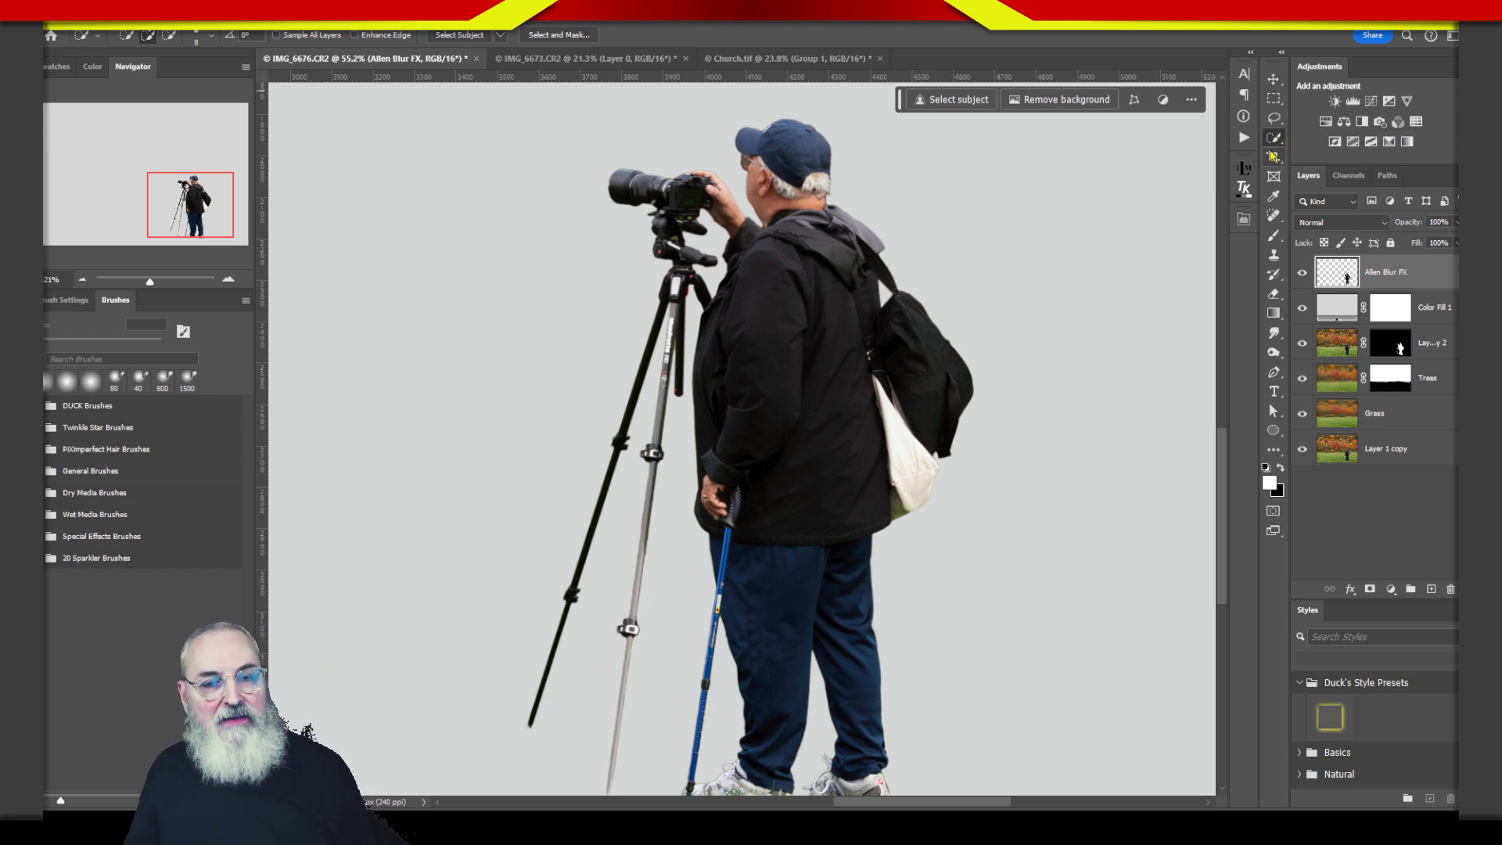
- Load the man's layer mask as a selection and set the Lasso tool to subtract from the selection
click(1273, 117)
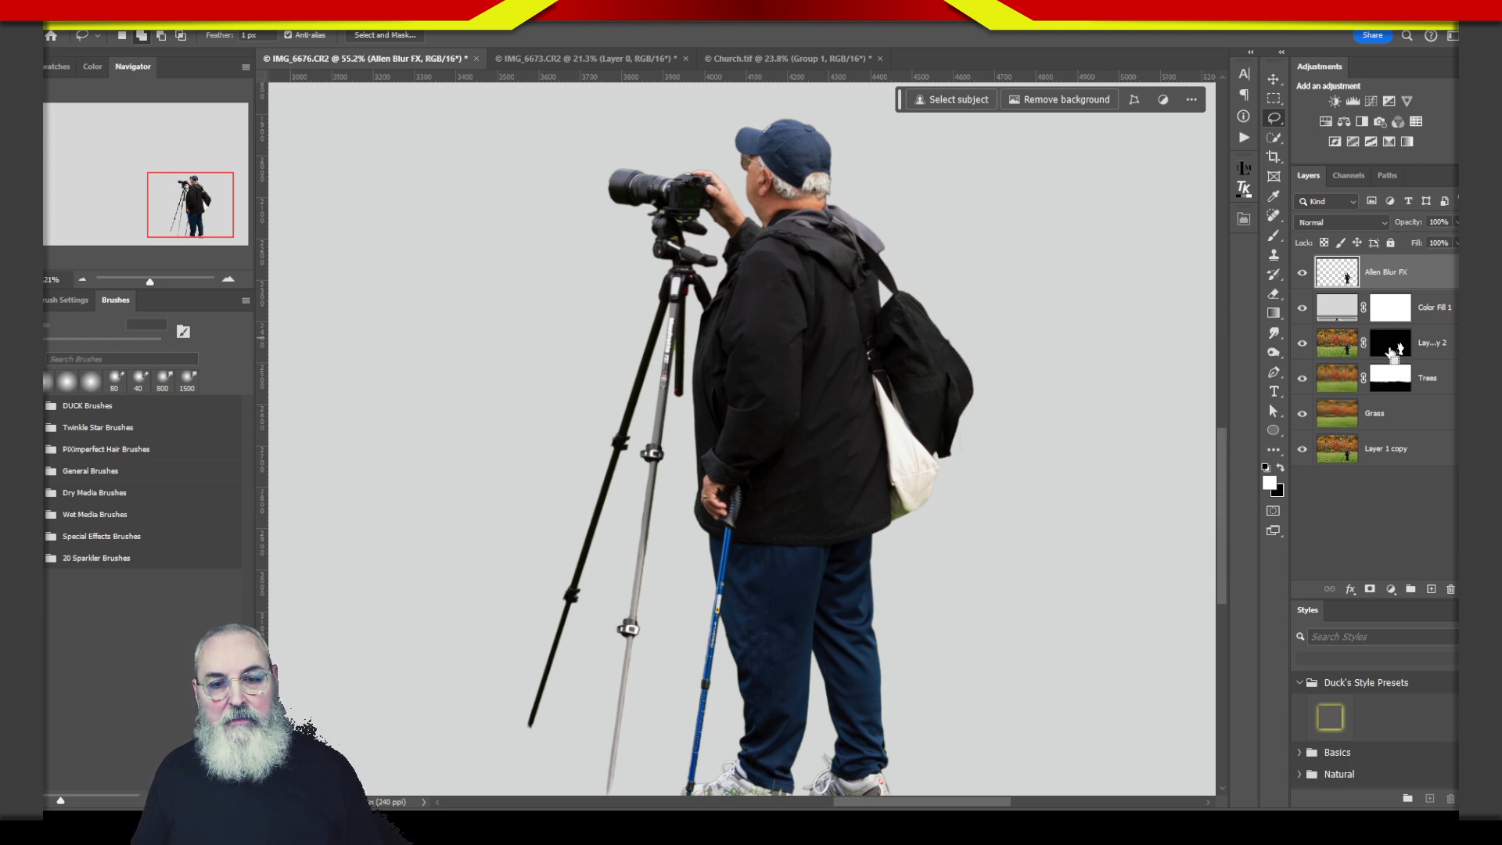
ctrl+click(1399, 351)
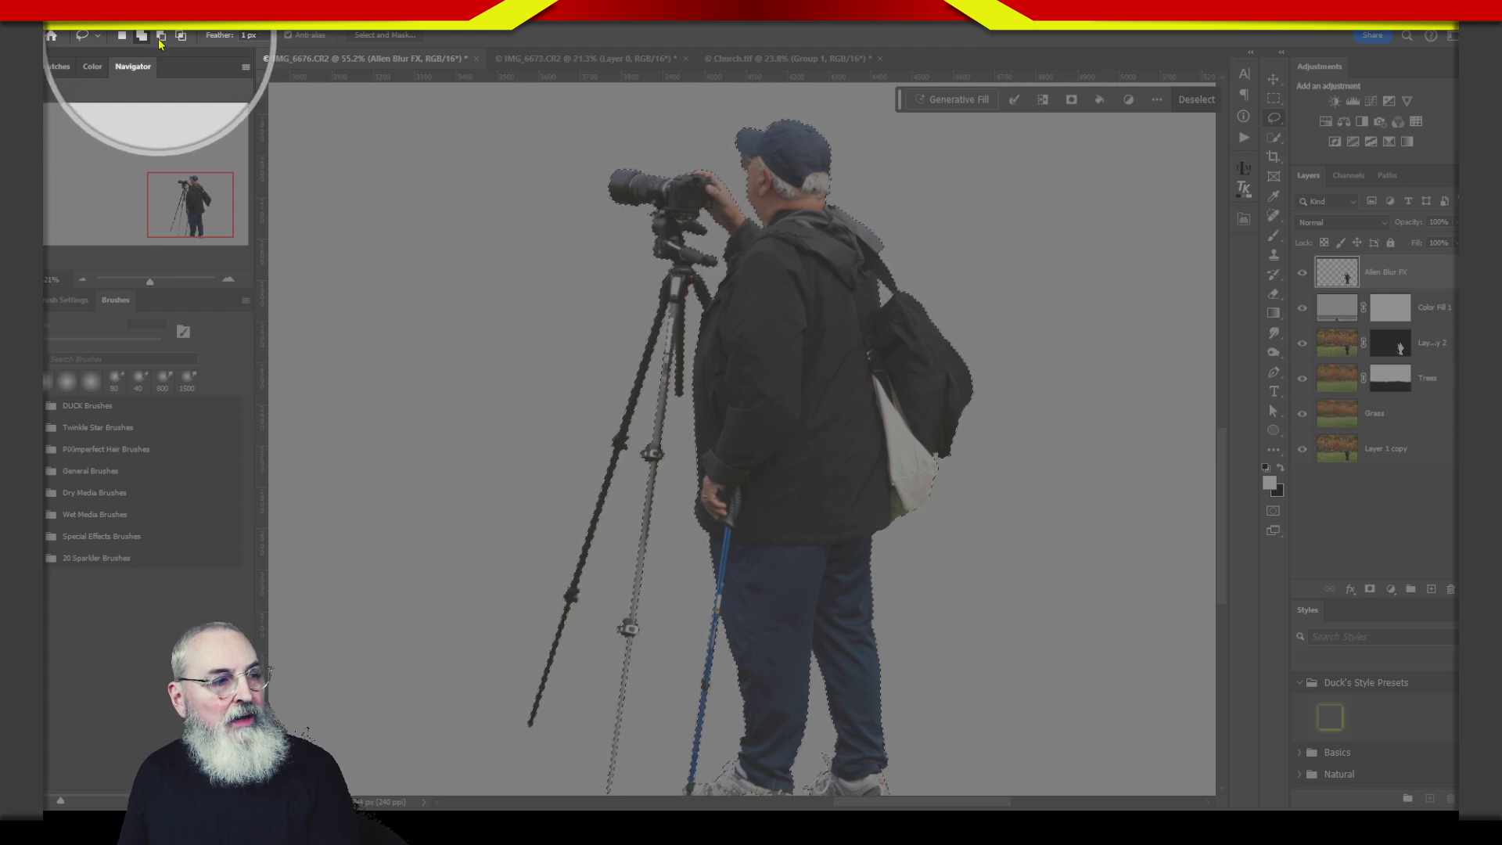
click(163, 39)
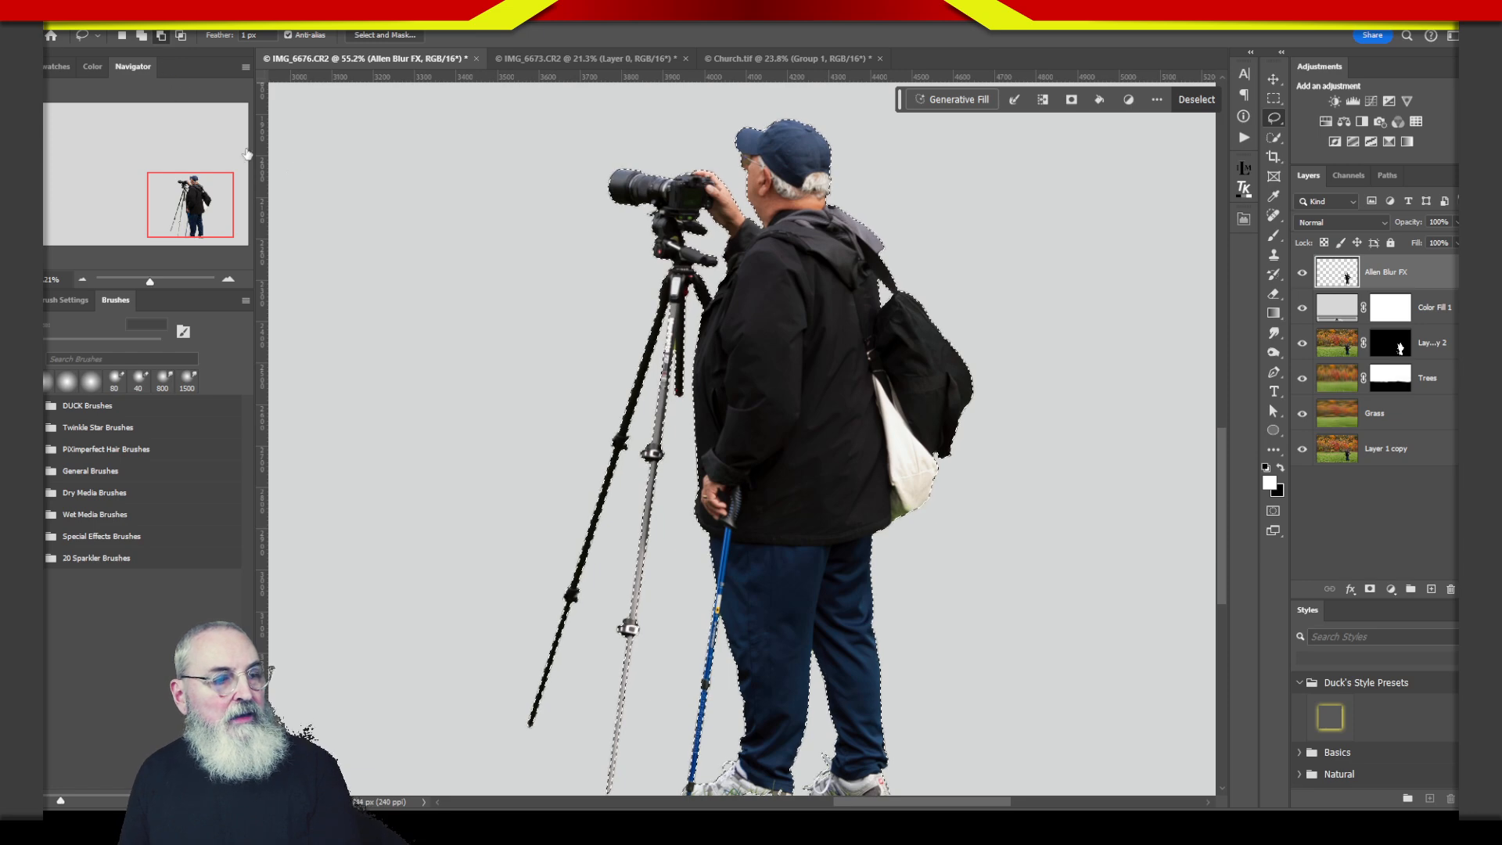
mouse_move(648, 174)
mouse_down()
mouse_move(637, 270)
mouse_move(657, 224)
mouse_up()
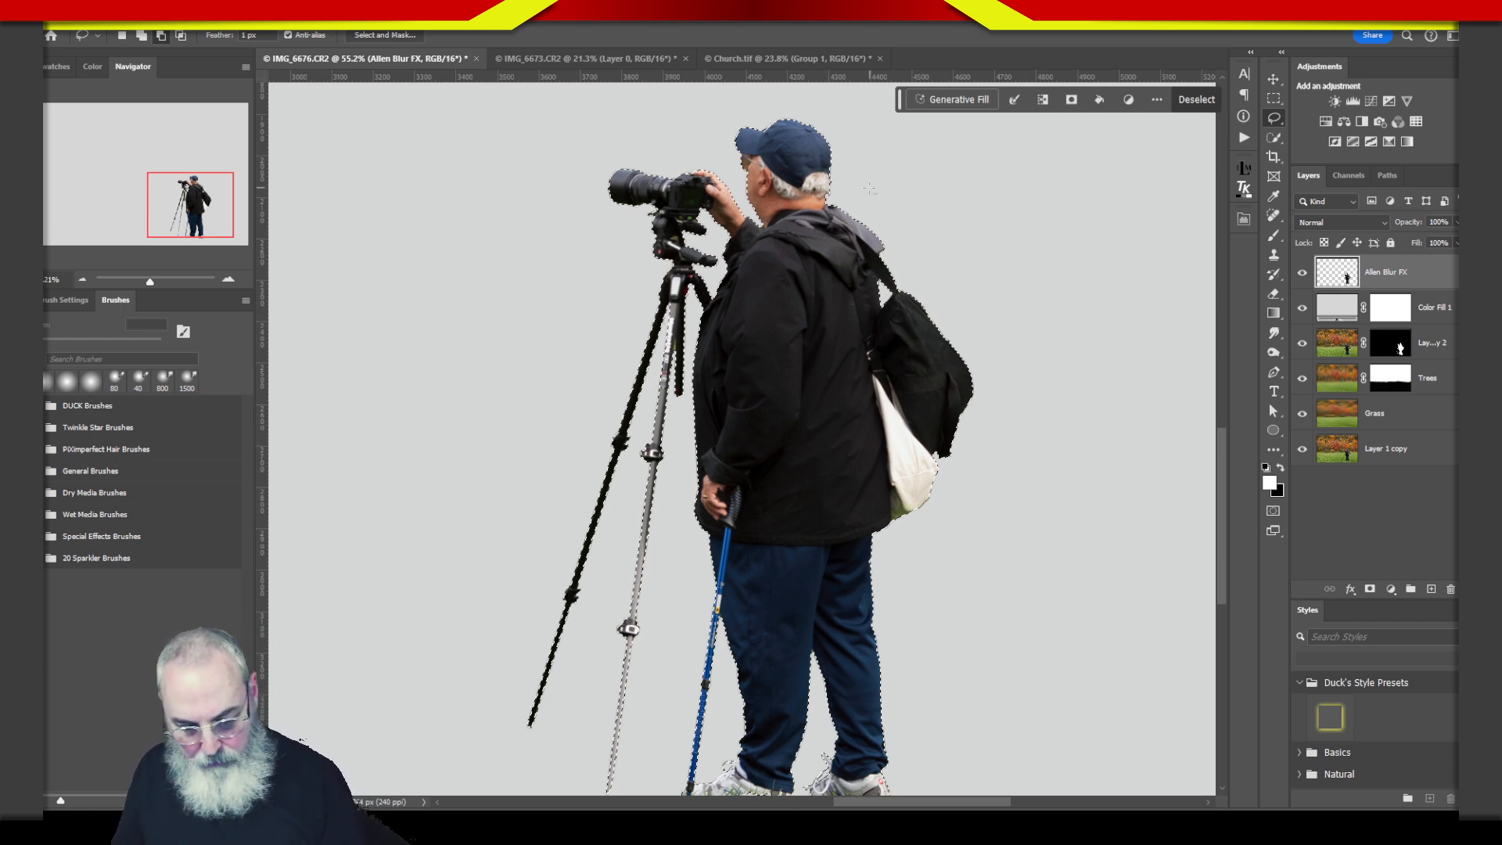
click(843, 150)
drag(843, 150, 834, 159)
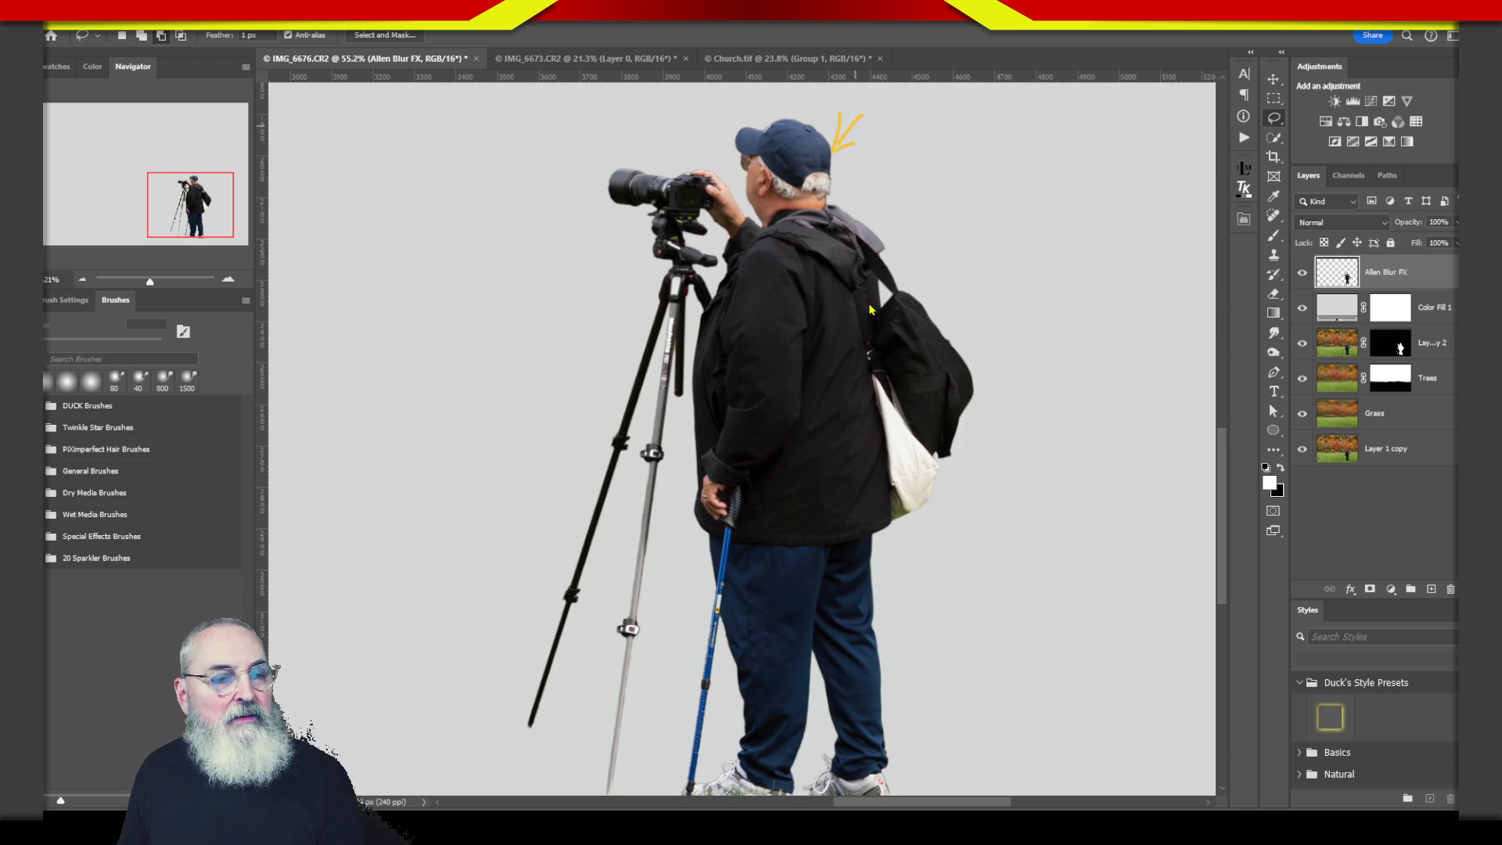
drag(832, 194, 867, 241)
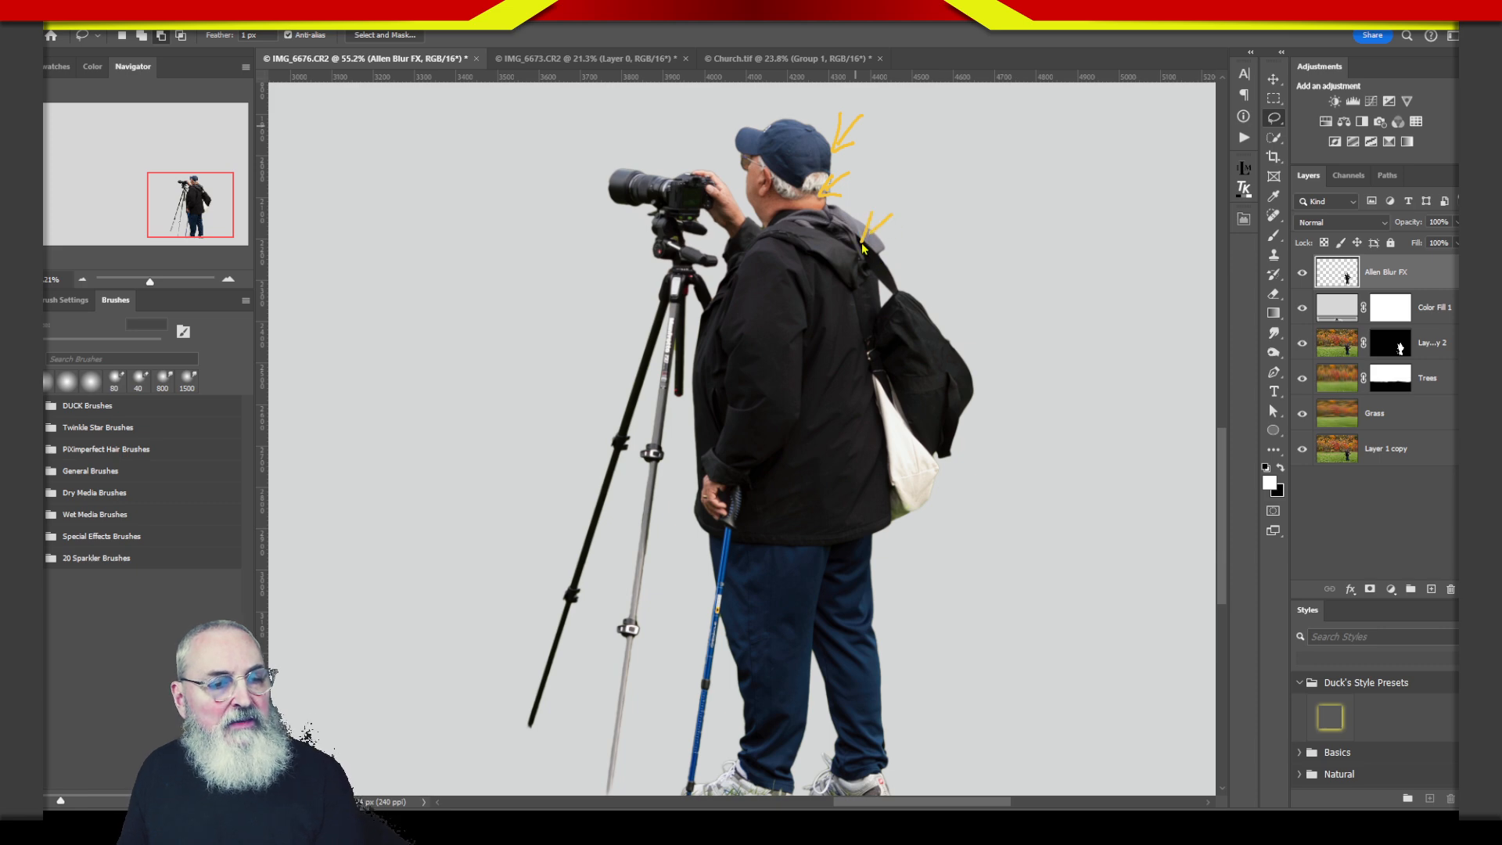
drag(942, 299, 924, 317)
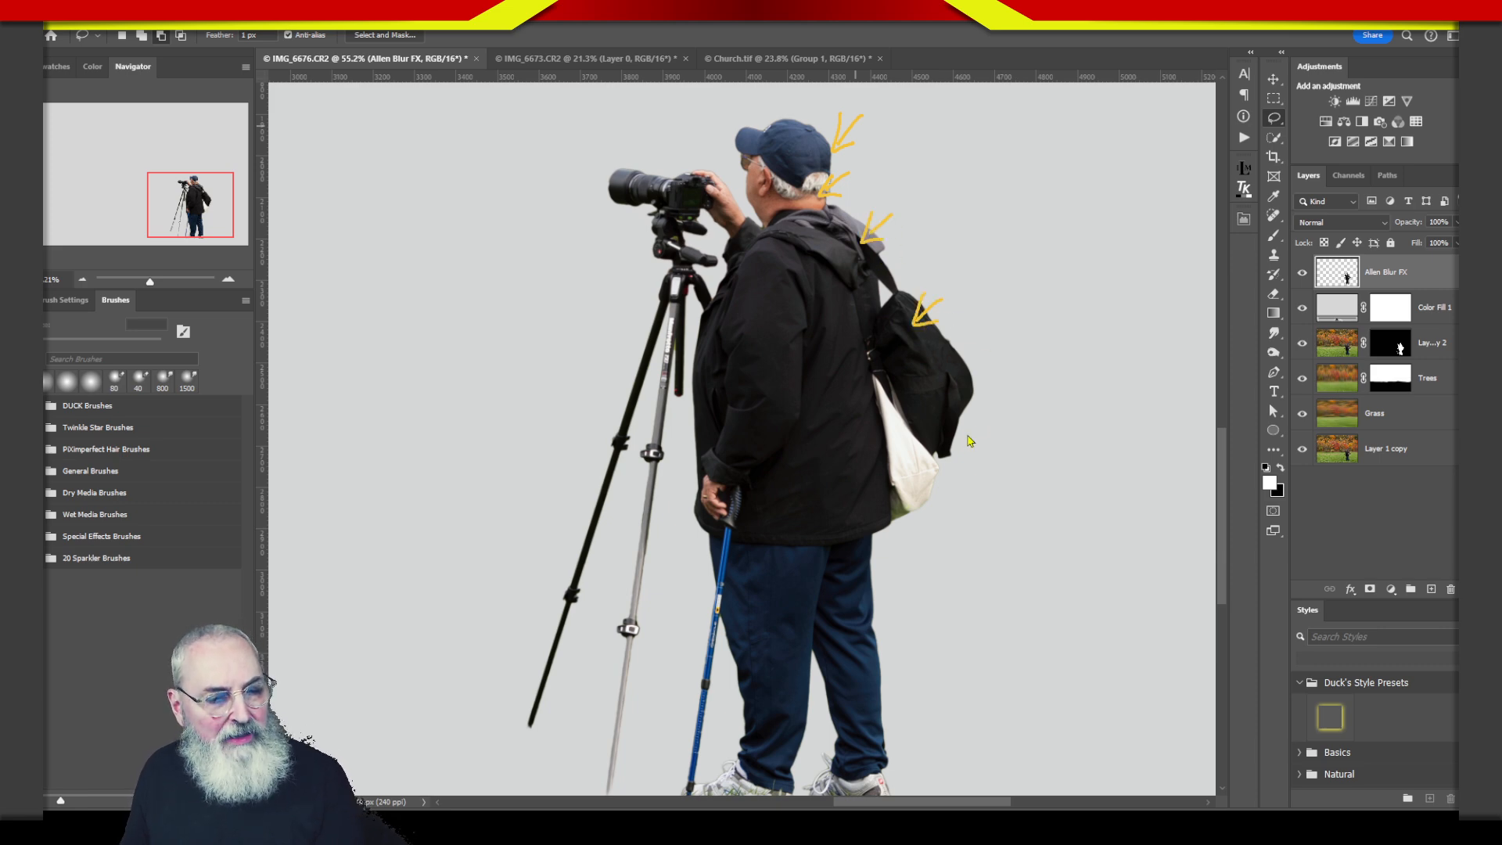
drag(961, 463, 934, 480)
mouse_move(901, 556)
mouse_down()
mouse_move(850, 573)
mouse_move(879, 583)
mouse_up()
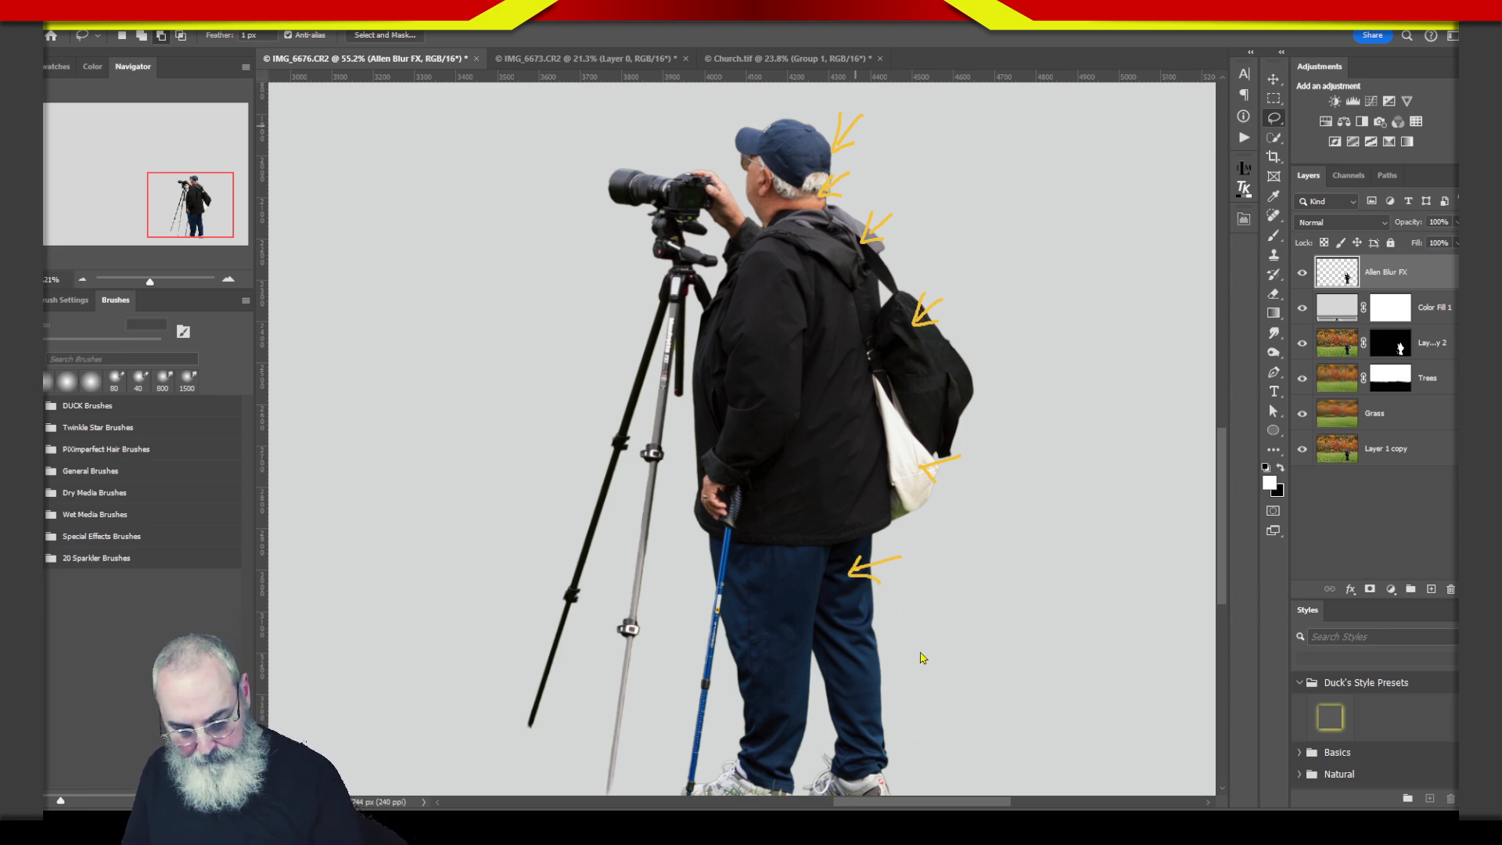
key(Escape)
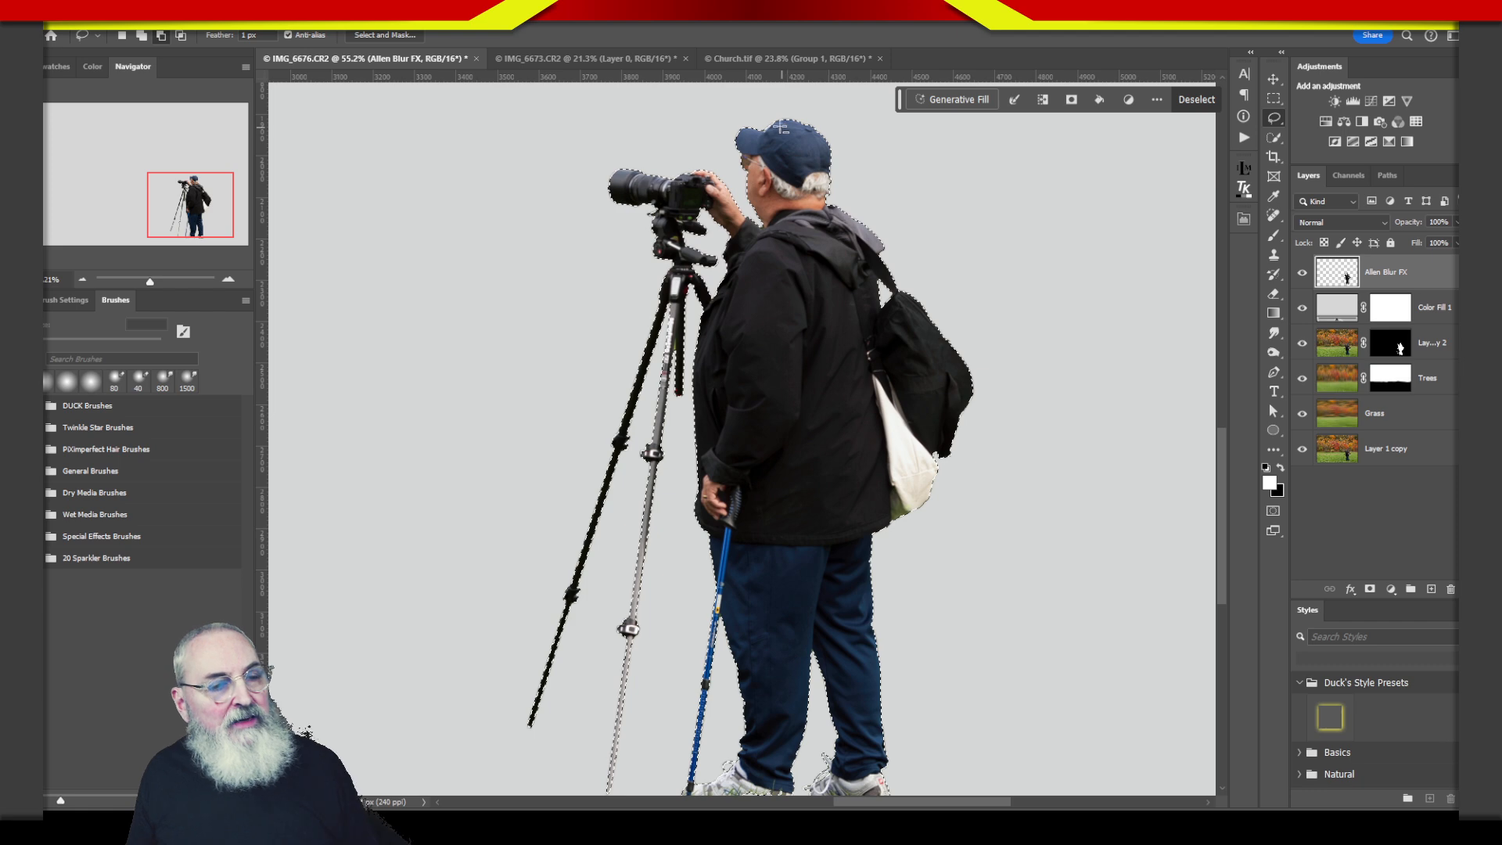
- Subtract the camera, head and jacket from the selection, keeping only a thin strip along the rear edge of the cap, shoulder and backpack
drag(767, 126, 787, 126)
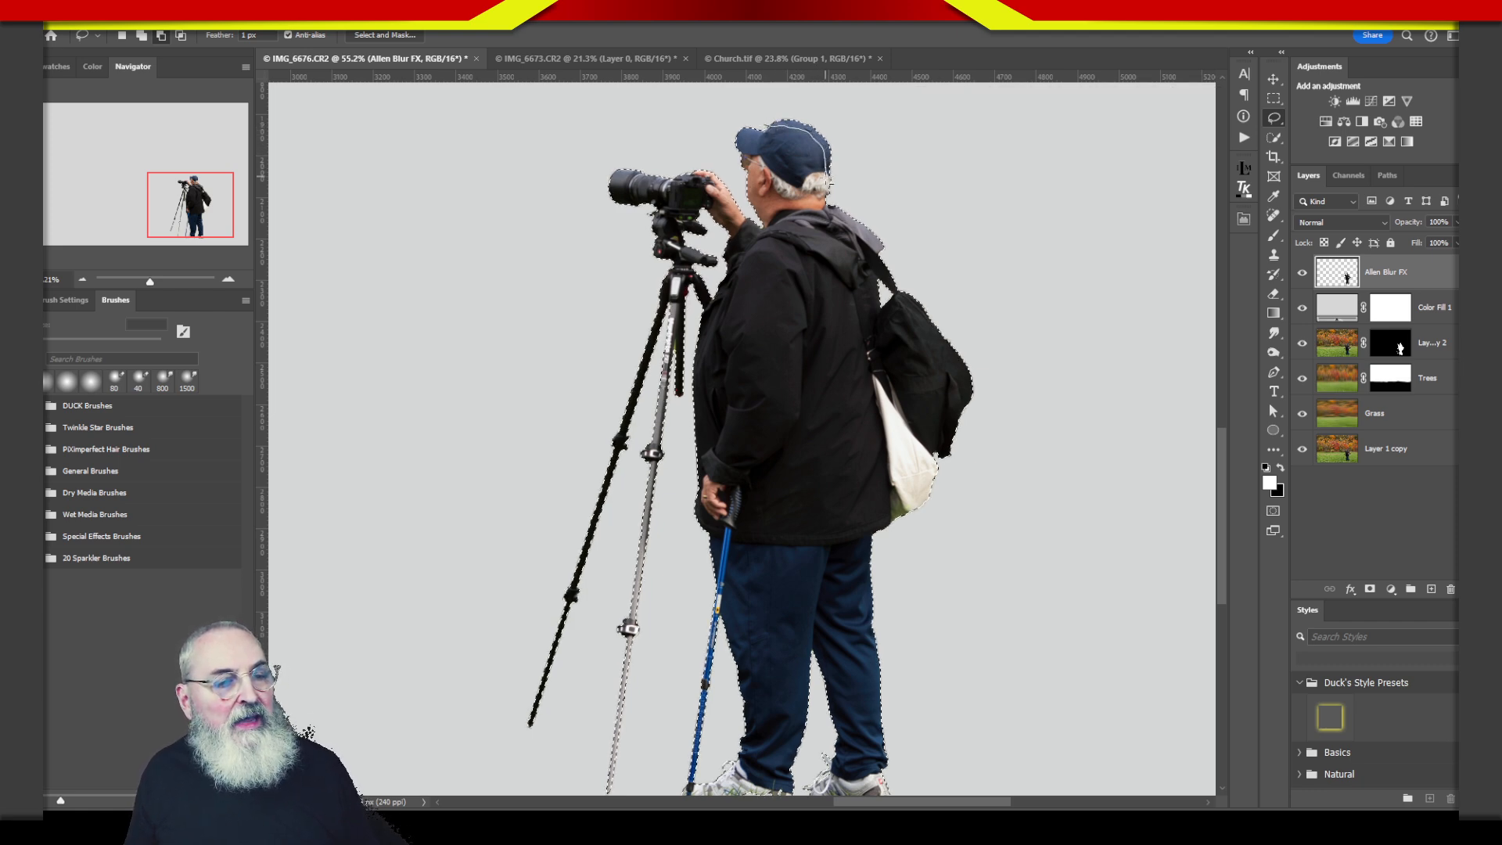
mouse_move(838, 222)
mouse_down()
mouse_move(857, 230)
mouse_move(855, 304)
mouse_move(547, 99)
mouse_up()
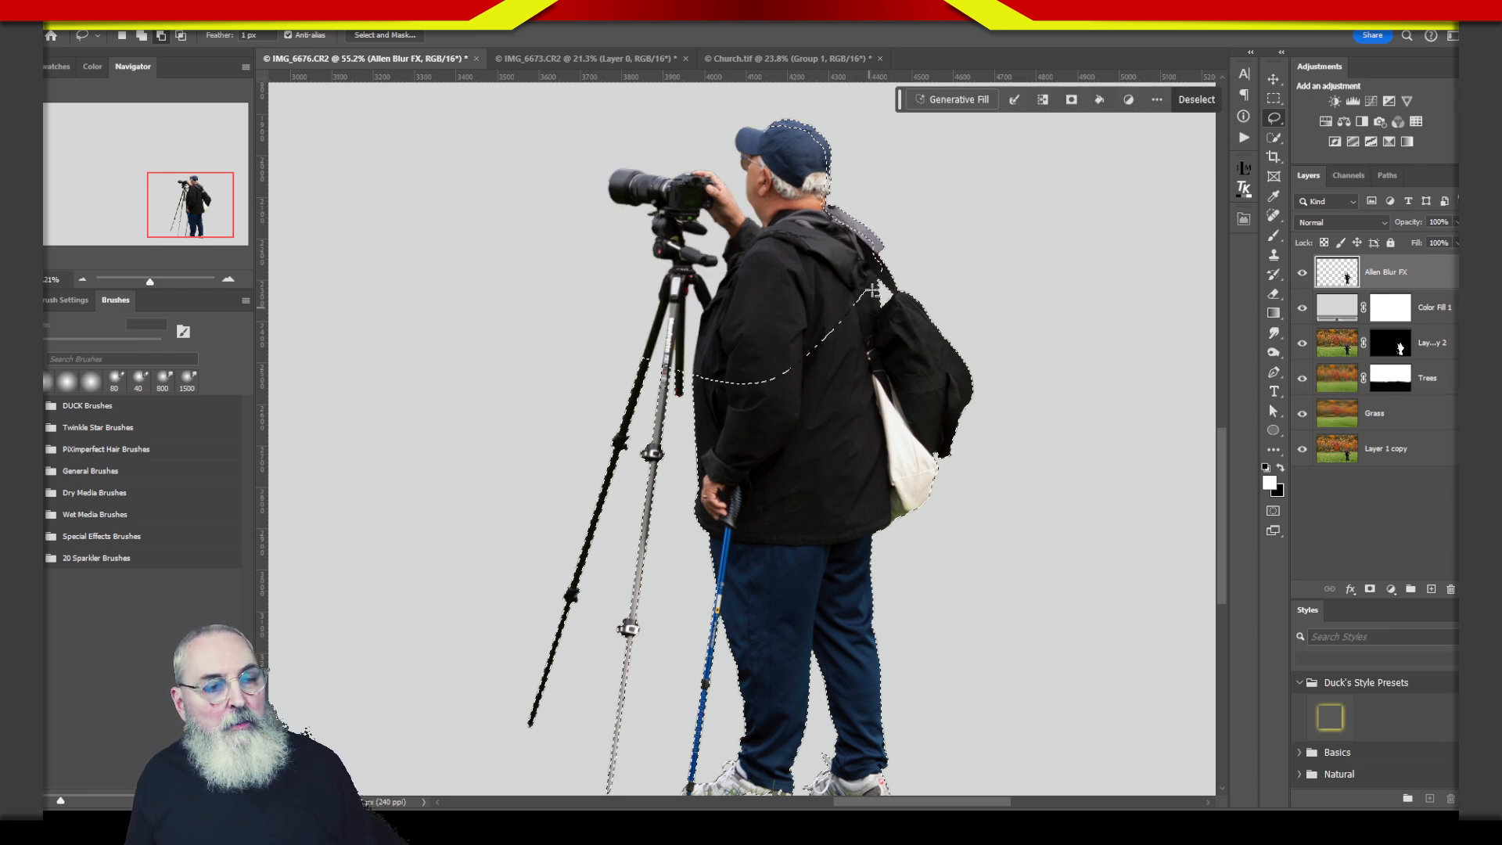
mouse_move(871, 277)
mouse_down()
mouse_move(966, 381)
mouse_move(944, 451)
mouse_move(688, 583)
mouse_up()
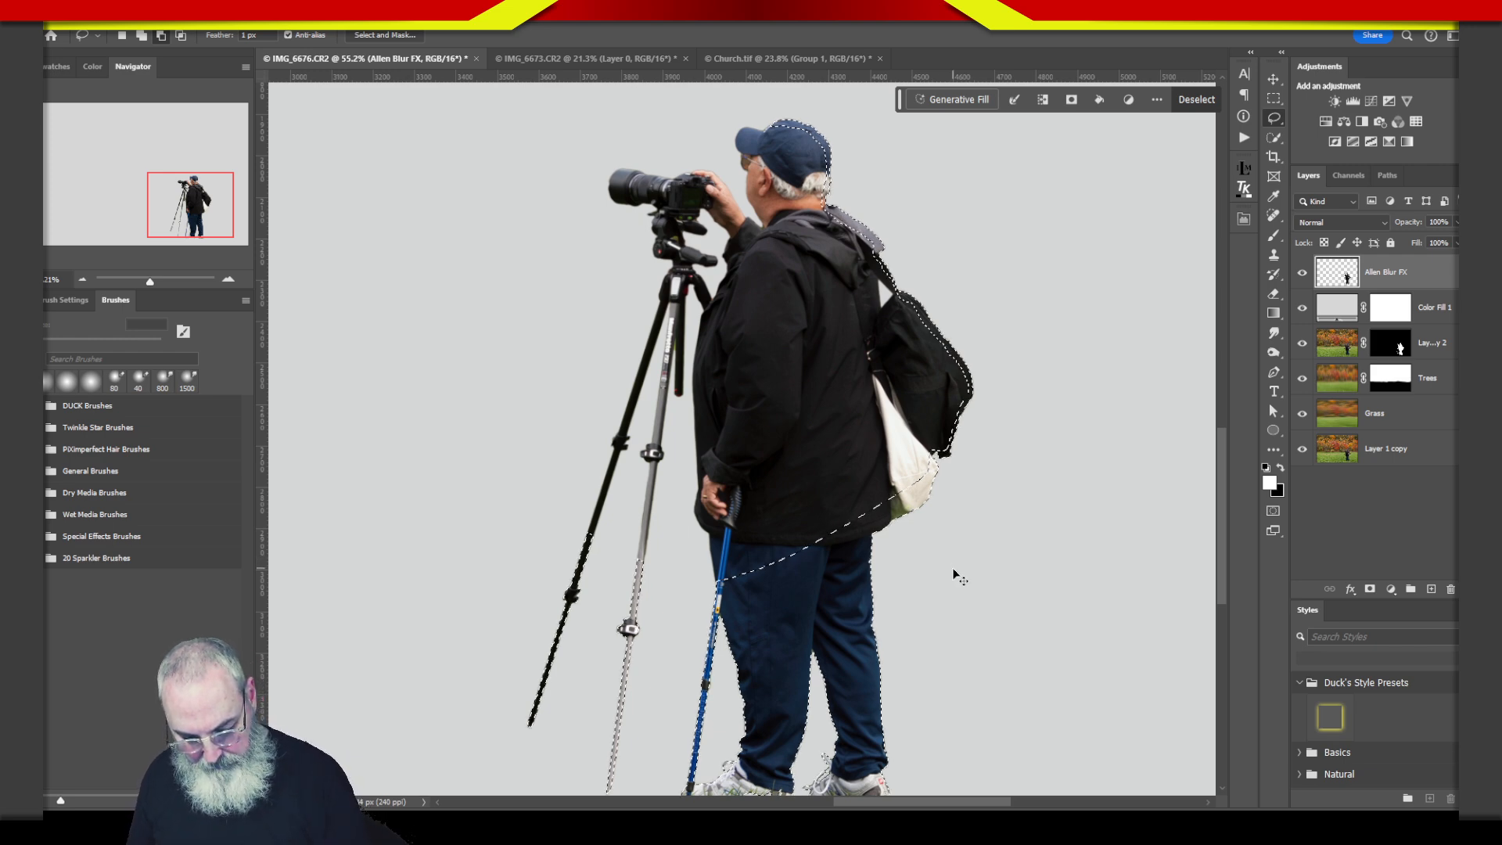
- Subtract the inside of the white bag, the jacket hem and the upper trousers, tracing just inside the man's rear edge
key(ctrl+plus)
key(ctrl+plus)
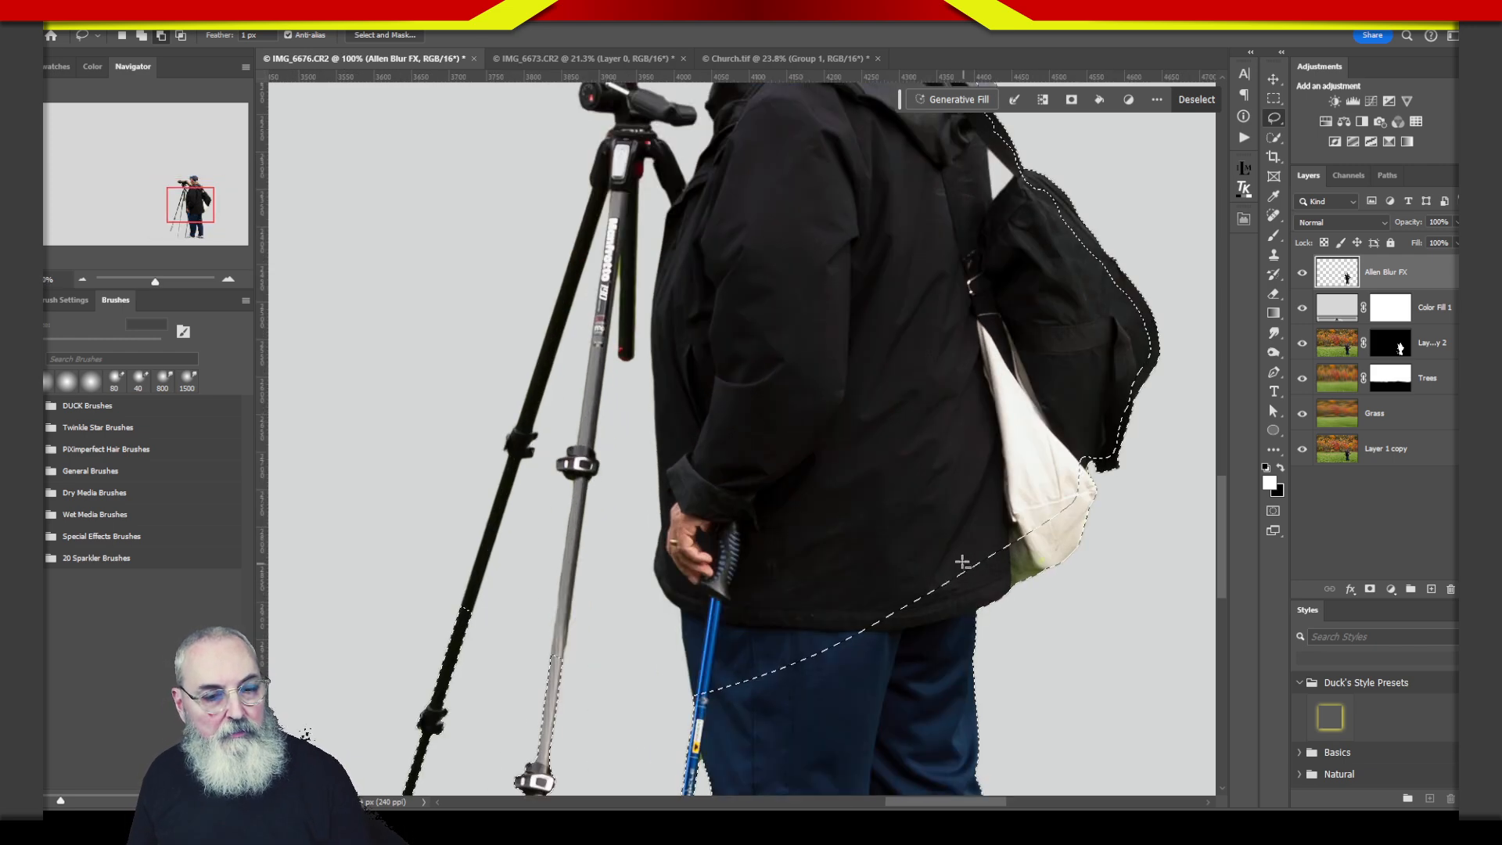
drag(963, 565, 813, 203)
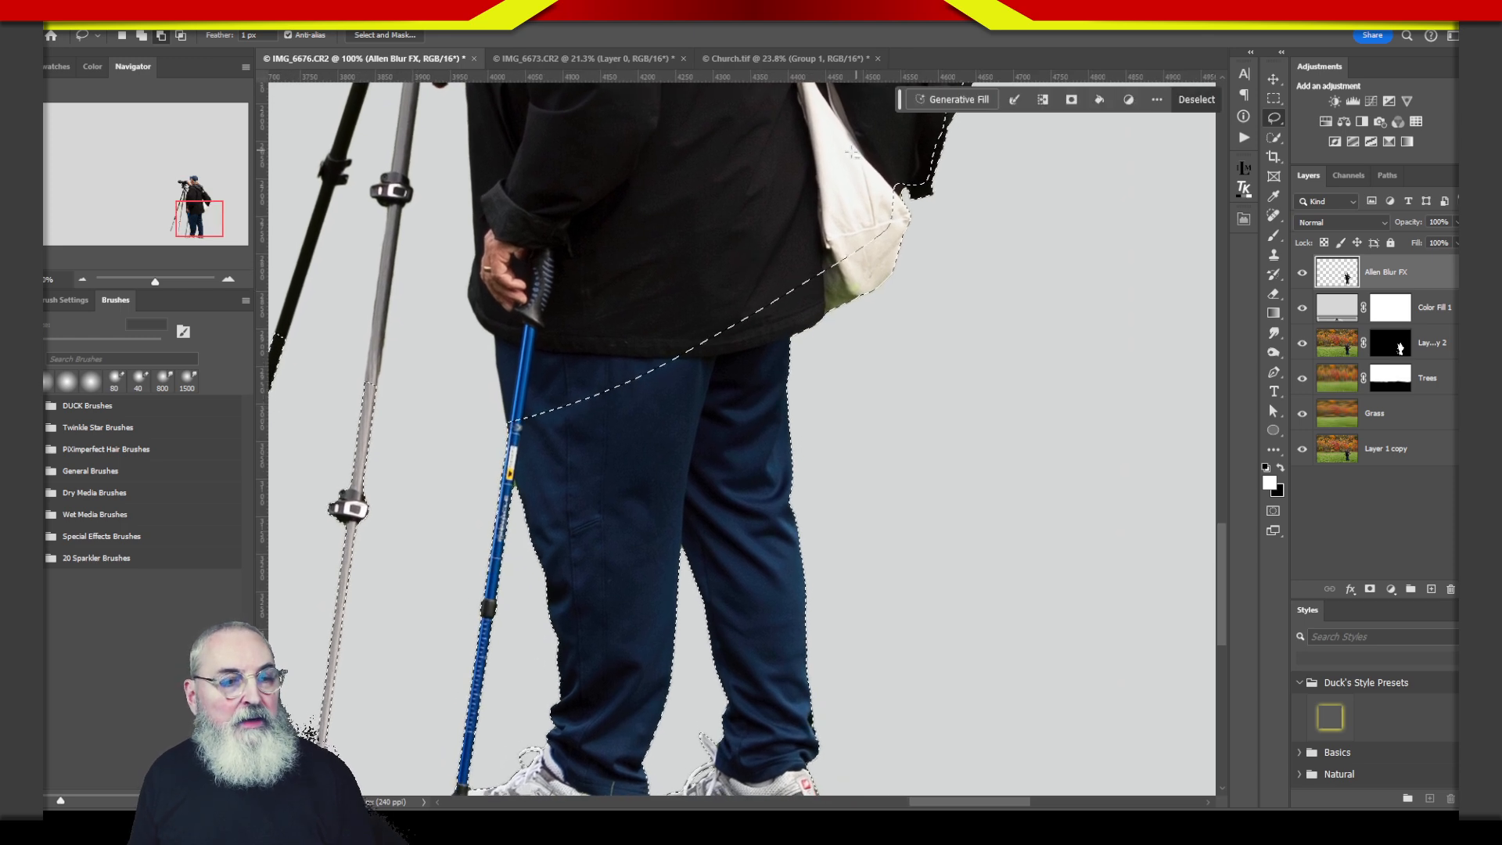
drag(873, 156, 891, 201)
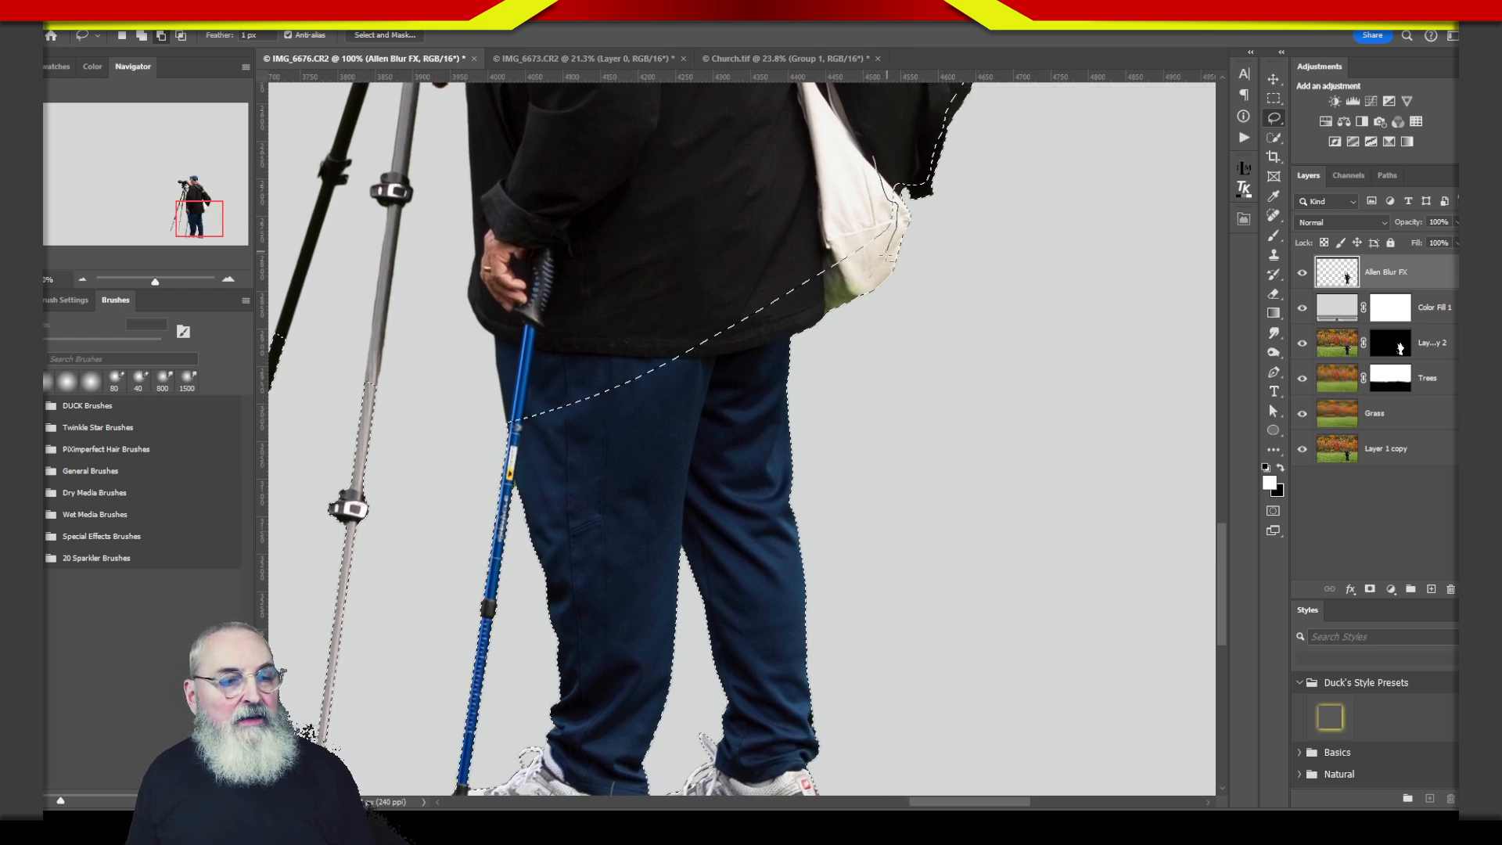
mouse_move(840, 298)
mouse_down()
mouse_move(772, 338)
mouse_move(661, 365)
mouse_up()
mouse_move(780, 312)
mouse_down()
mouse_move(784, 537)
mouse_move(704, 614)
mouse_move(386, 625)
mouse_up()
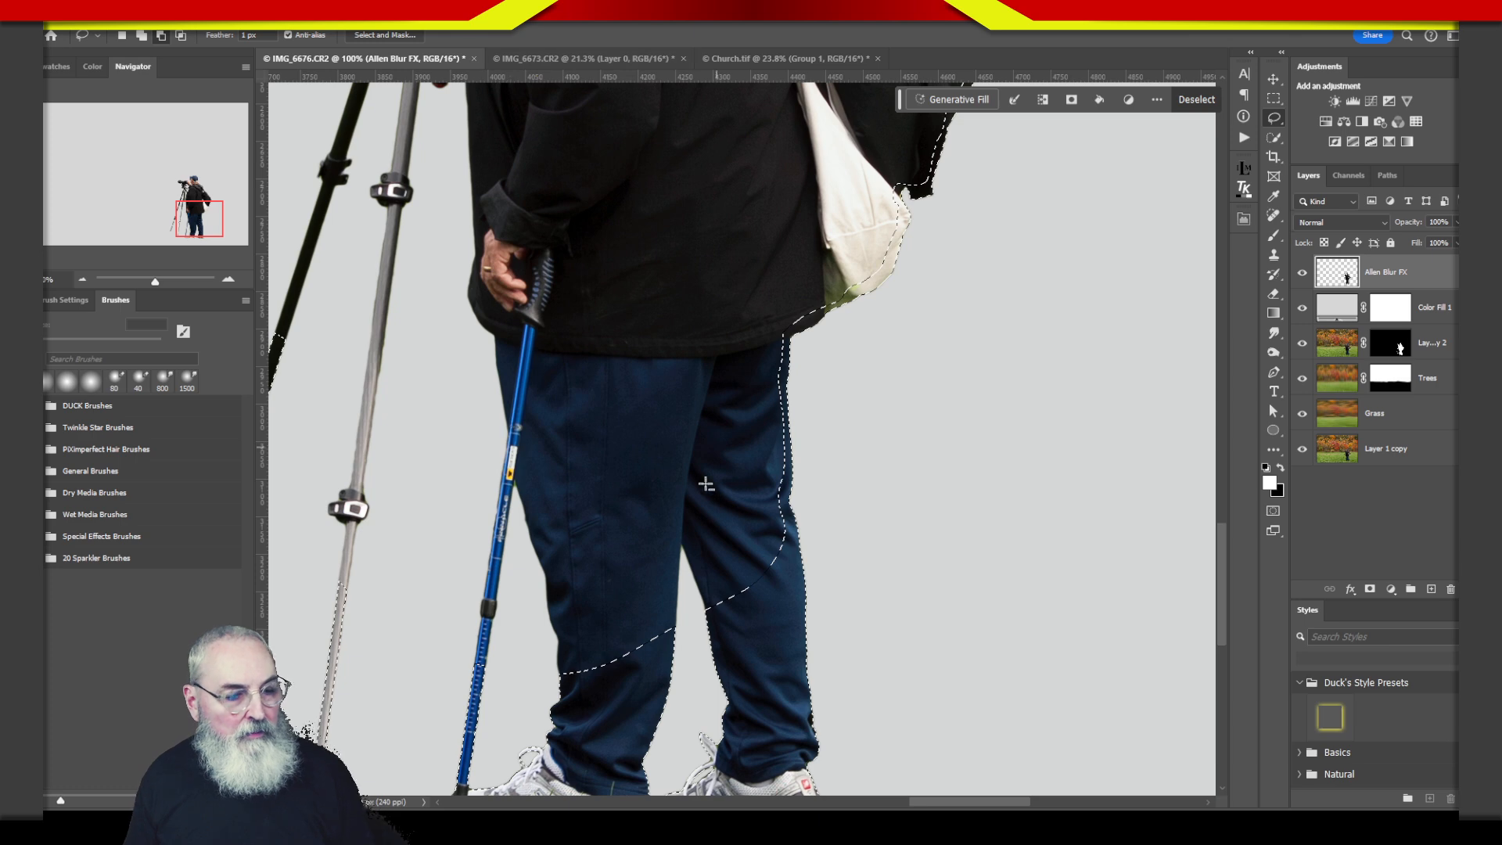
- Subtract the lower trousers, shoes, walking stick and tripod legs from the selection, keeping only a thin strip down the rear trouser leg
mouse_move(685, 550)
mouse_down()
mouse_move(707, 335)
mouse_move(753, 178)
mouse_up()
mouse_move(836, 214)
mouse_down()
mouse_move(875, 538)
mouse_move(676, 684)
mouse_move(338, 649)
mouse_up()
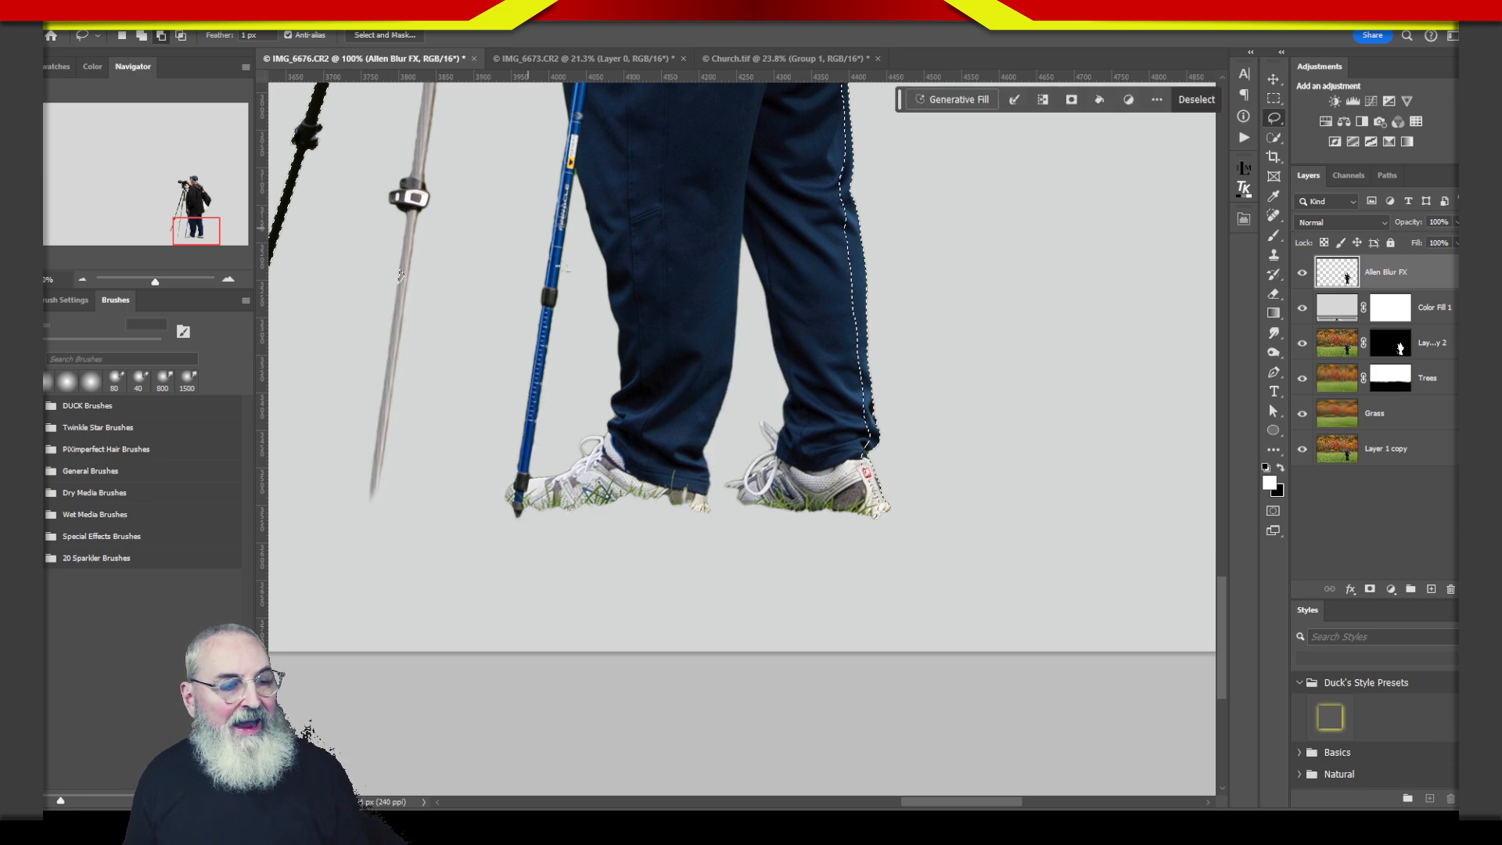
mouse_move(671, 440)
mouse_down()
mouse_move(993, 530)
mouse_move(1048, 645)
mouse_up()
mouse_move(709, 592)
mouse_down()
mouse_move(813, 112)
mouse_move(778, 576)
mouse_up()
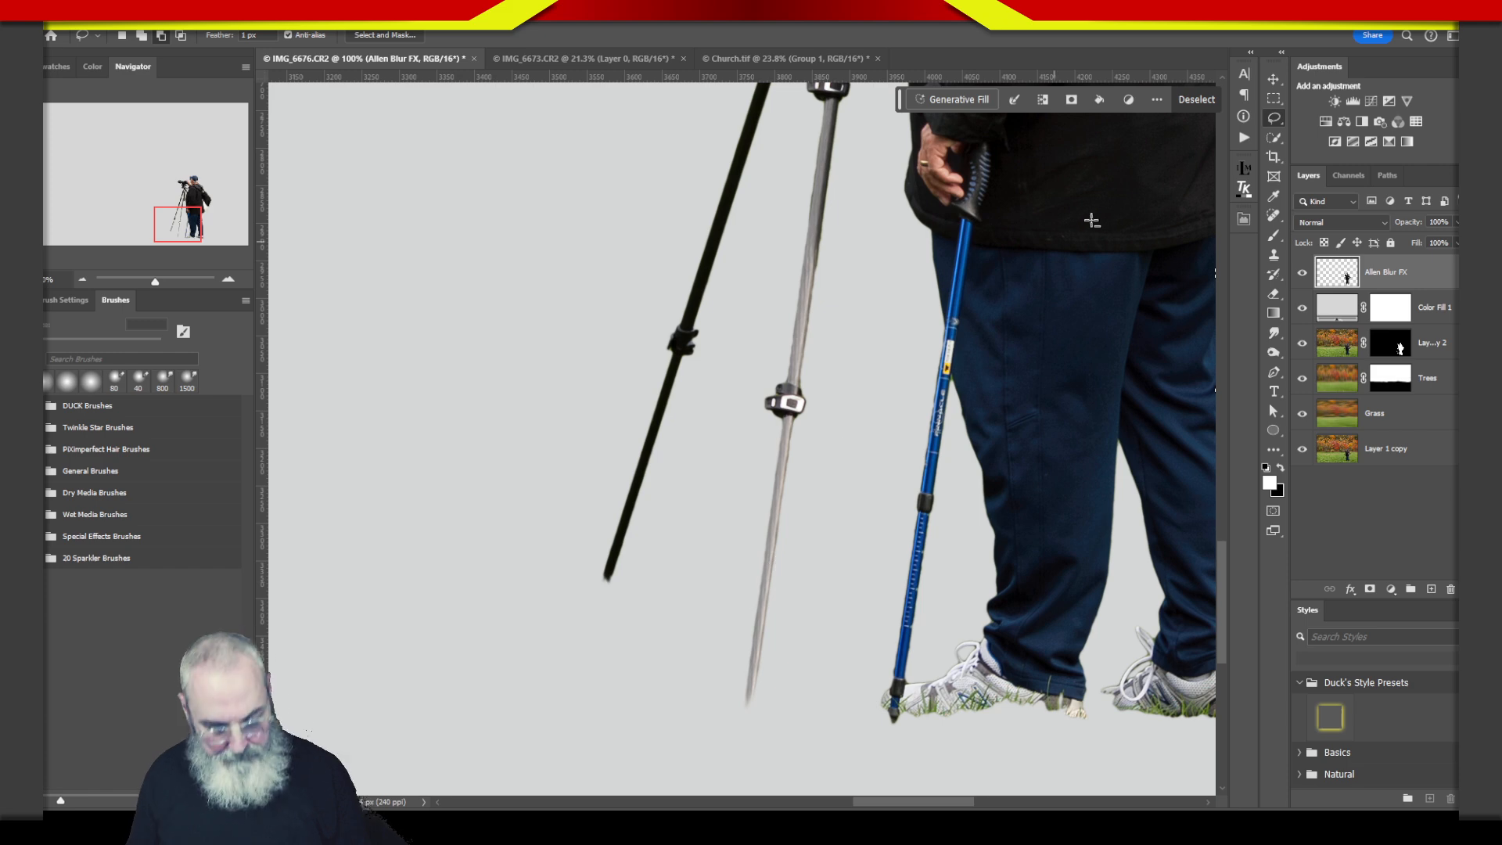
key(ctrl+0)
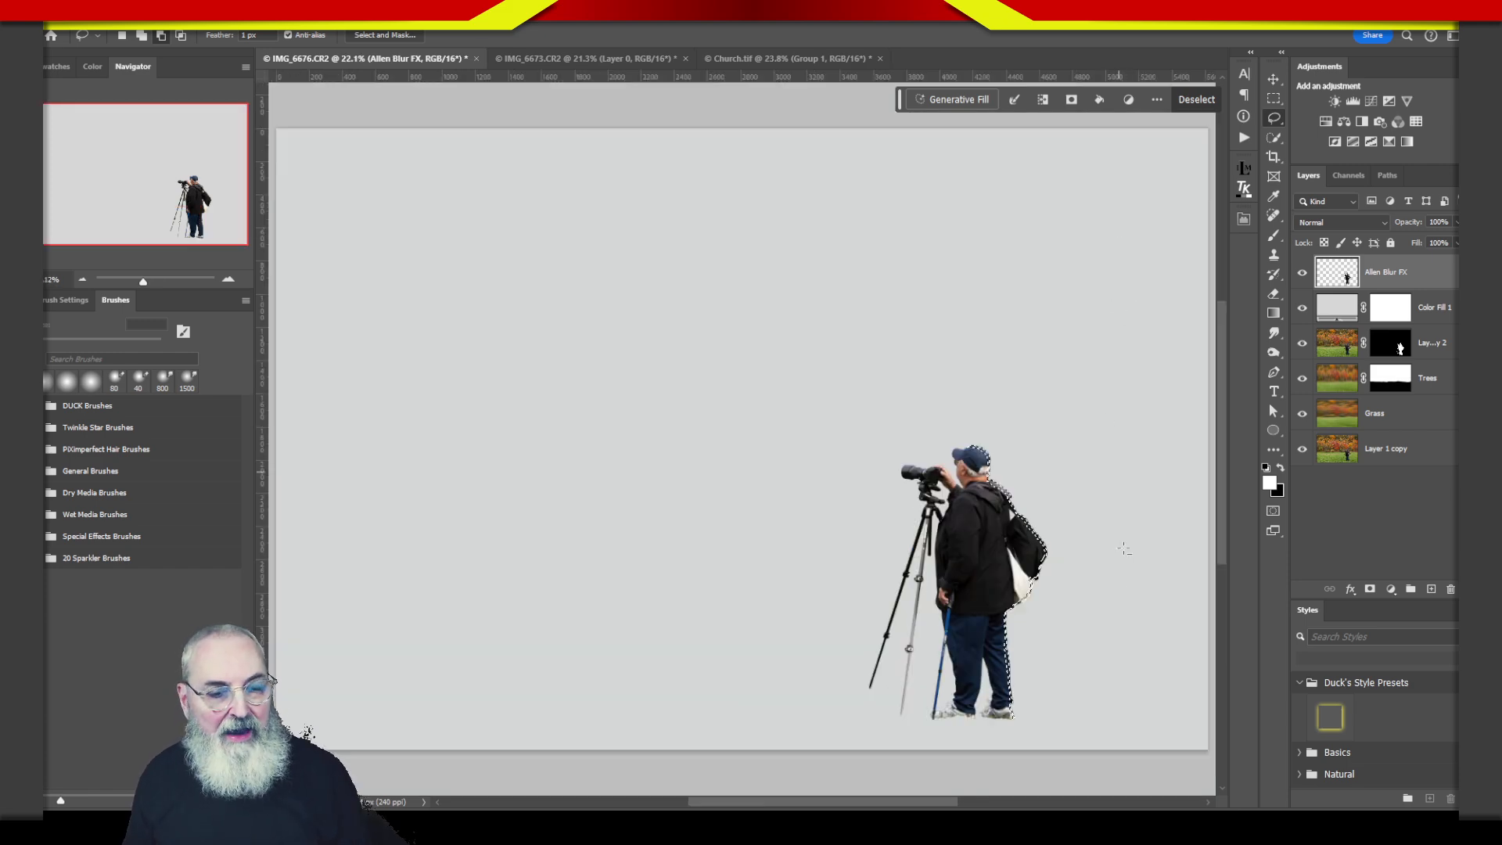
drag(980, 552, 769, 448)
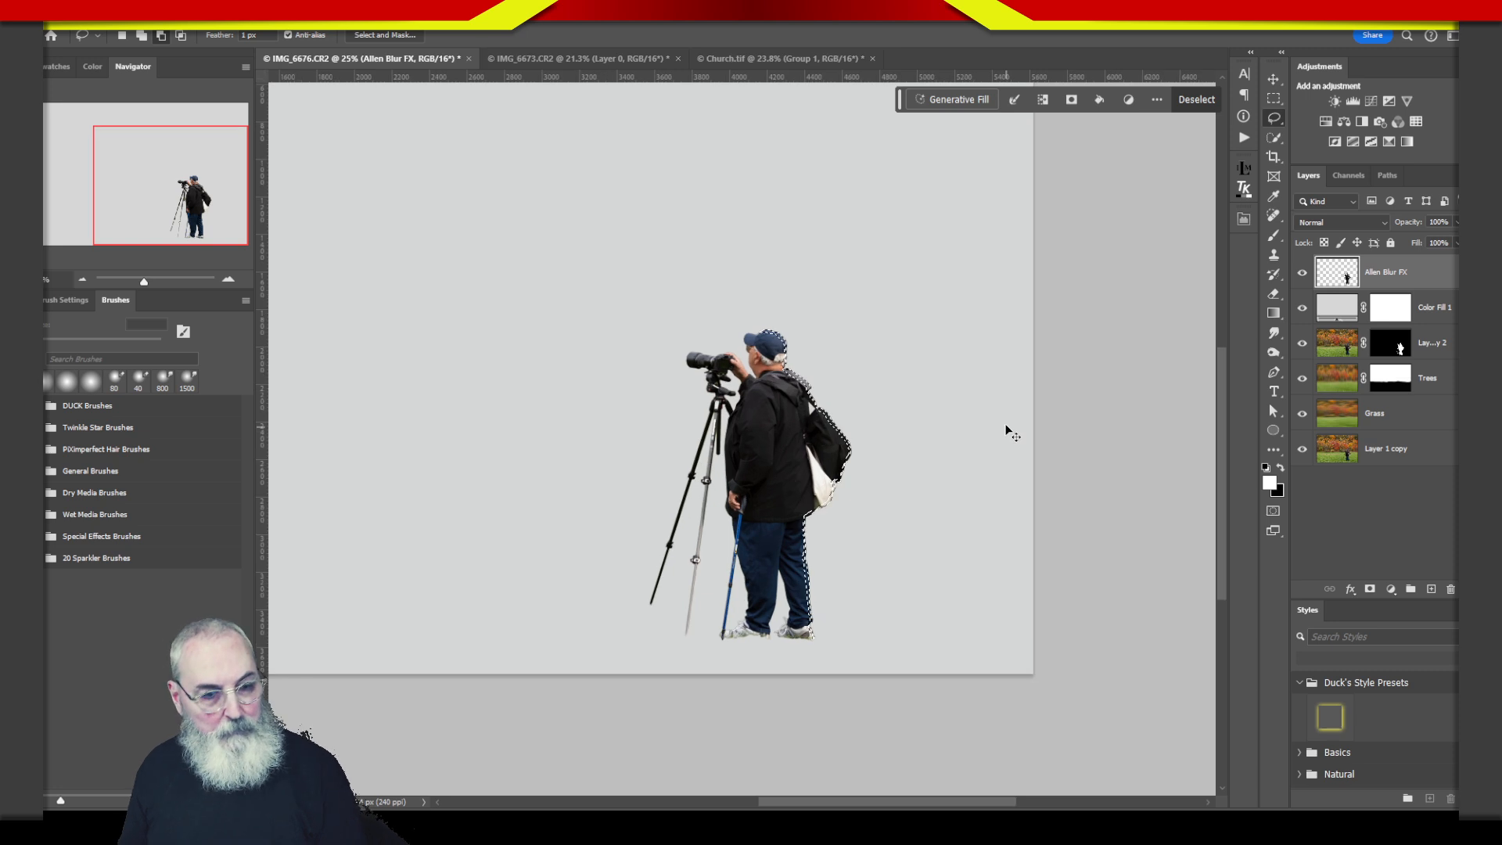
- Duplicate the selected rear-edge strip rightward in repeated one-pixel nudges, building a streaked trail from cap to shoes that stops short of the canvas edge
key(ctrl+plus)
key(ctrl+plus)
key(ctrl+plus)
drag(816, 476, 565, 396)
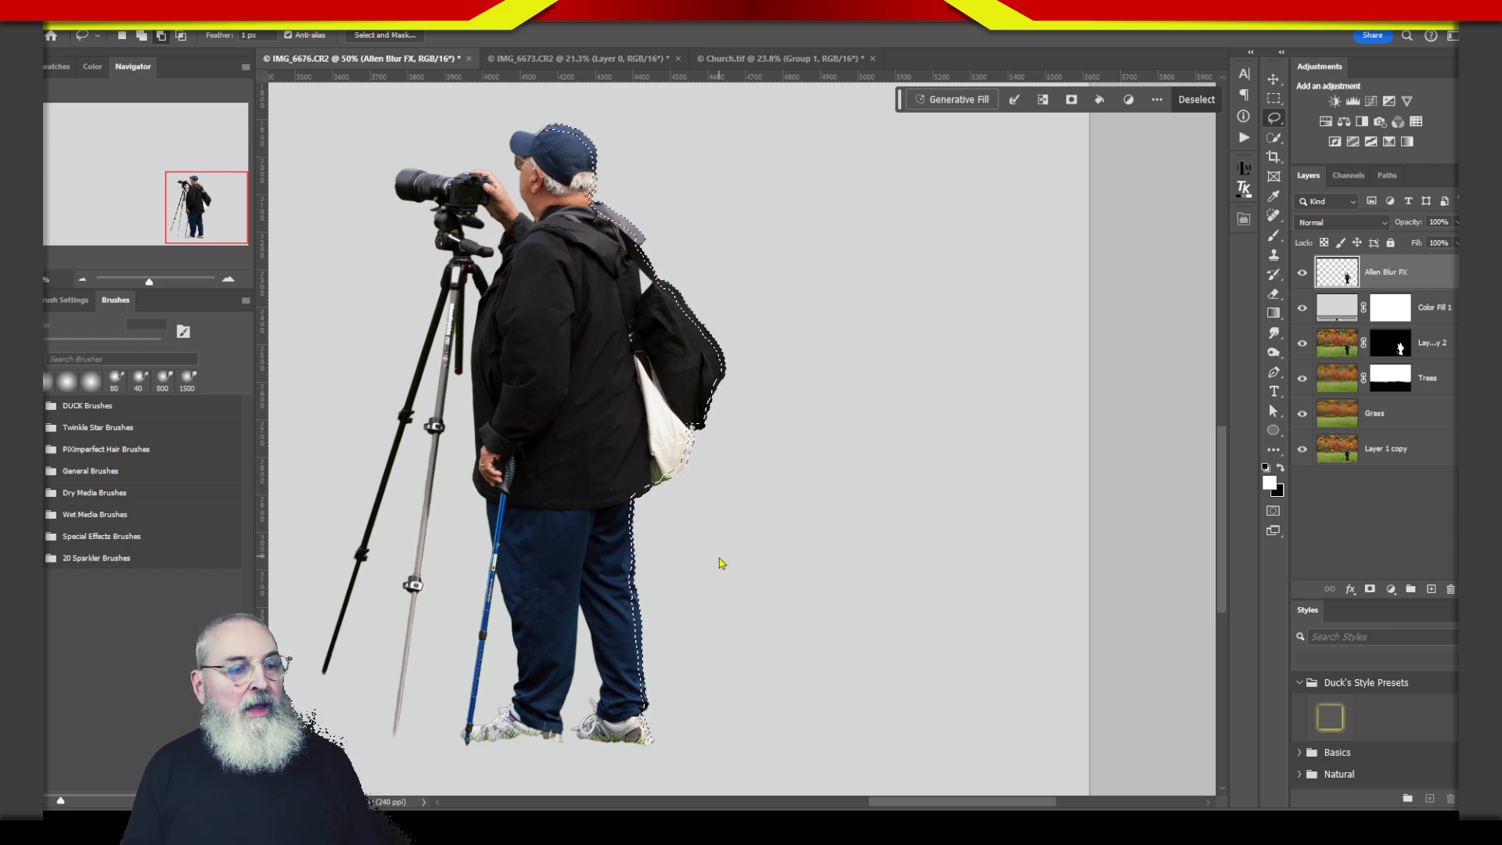
key(ctrl+alt+Right)
key(ctrl+alt+Right)
key(ctrl+alt+Right)
key(ctrl+alt+Right)
key(ctrl+alt+Right)
key(ctrl+alt+Right)
key(ctrl+alt+Right)
key(ctrl+alt+Right)
key(ctrl+alt+Right)
key(ctrl+alt+Right)
key(ctrl+alt+Right)
key(ctrl+alt+Right)
key(ctrl+alt+Right)
key(ctrl+alt+Right)
key(ctrl+alt+Right)
key(ctrl+alt+Right)
key(ctrl+alt+Right)
key(ctrl+alt+Right)
key(ctrl+alt+Right)
key(ctrl+alt+Right)
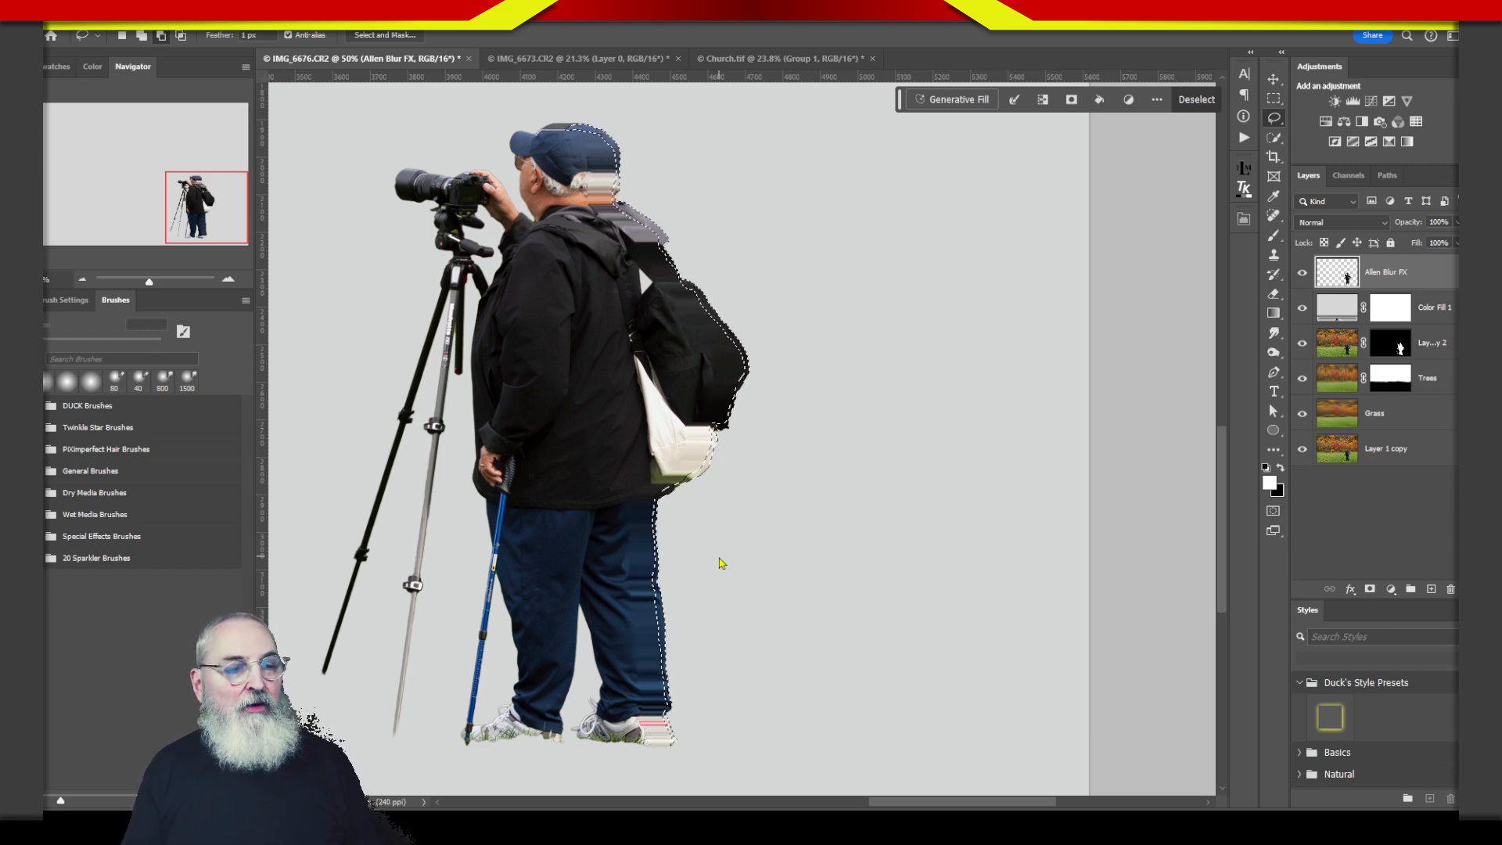
key(ctrl+alt+Right)
key(ctrl+alt+Right)
key(ctrl+alt+Right)
key(ctrl+alt+Right)
key(ctrl+alt+Right)
key(ctrl+alt+Right)
key(ctrl+alt+Right)
key(ctrl+alt+Right)
key(ctrl+alt+Right)
key(ctrl+alt+Right)
key(ctrl+alt+Right)
key(ctrl+alt+Right)
key(ctrl+alt+Right)
key(ctrl+alt+Right)
key(ctrl+alt+Right)
key(ctrl+alt+Right)
key(ctrl+alt+Right)
key(ctrl+alt+Right)
key(ctrl+alt+Right)
key(ctrl+alt+Right)
key(ctrl+alt+Right)
key(ctrl+alt+Right)
key(ctrl+alt+Right)
key(ctrl+alt+Right)
key(ctrl+alt+Right)
key(ctrl+alt+Right)
key(ctrl+alt+Right)
key(ctrl+alt+Right)
key(ctrl+alt+Right)
key(ctrl+alt+Right)
key(ctrl+alt+Right)
key(ctrl+alt+Right)
key(ctrl+alt+Right)
key(ctrl+alt+Right)
key(ctrl+alt+Right)
key(ctrl+alt+Right)
key(ctrl+alt+Right)
key(ctrl+alt+Right)
key(ctrl+alt+Right)
key(ctrl+alt+Right)
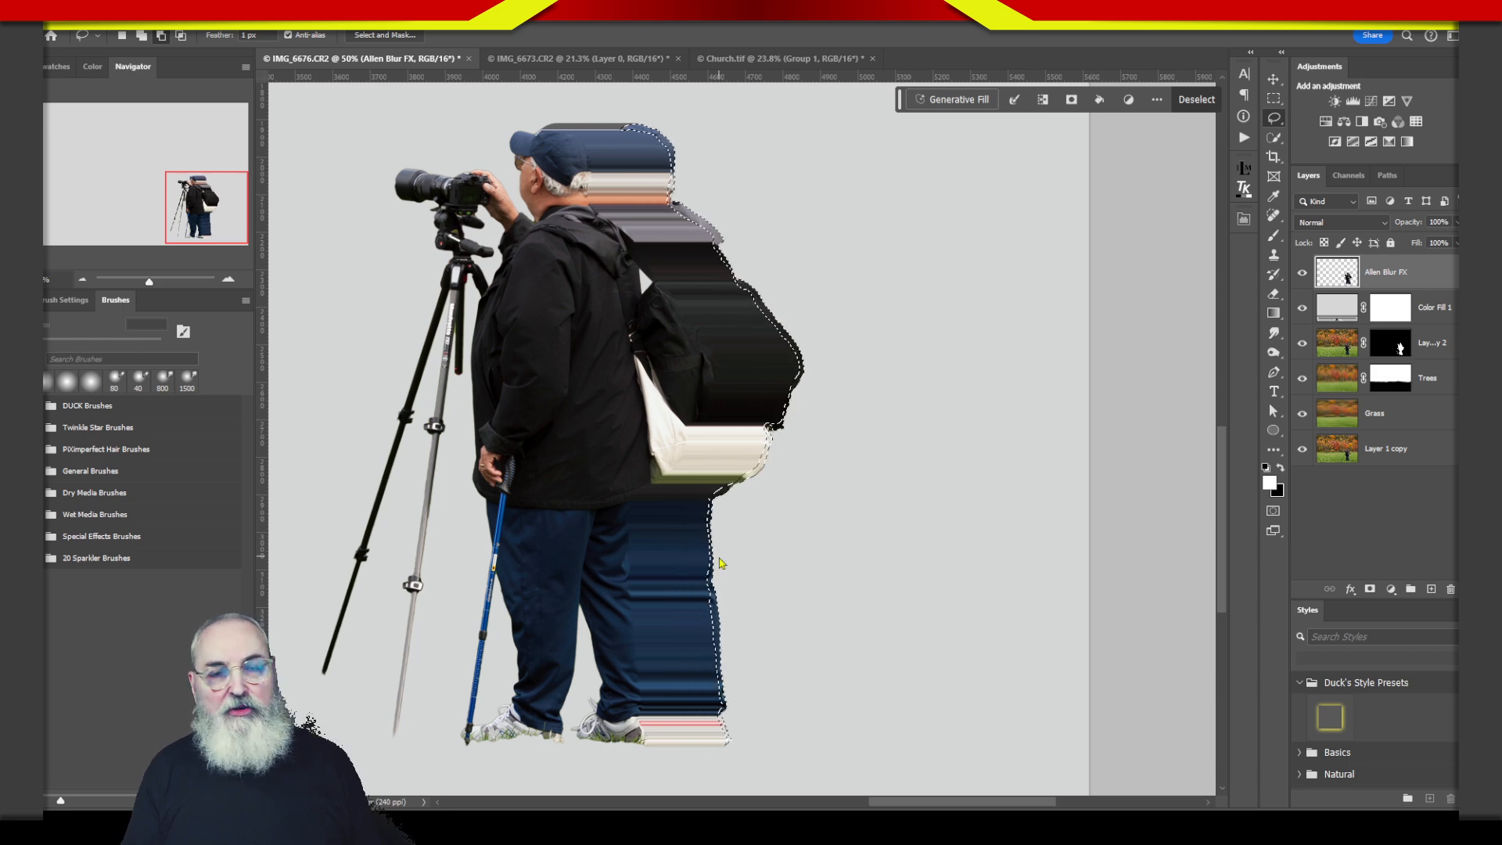
key(ctrl+alt+Right)
key(ctrl+alt+Right)
key(ctrl+alt+Right)
key(ctrl+alt+Right)
key(ctrl+alt+Right)
key(ctrl+alt+Right)
key(ctrl+alt+Right)
key(ctrl+alt+Right)
key(ctrl+alt+Right)
key(ctrl+alt+Right)
key(ctrl+alt+Right)
key(ctrl+alt+Right)
key(ctrl+alt+Right)
key(ctrl+alt+Right)
key(ctrl+alt+Right)
key(ctrl+alt+Right)
key(ctrl+alt+Right)
key(ctrl+alt+Right)
key(ctrl+alt+Right)
key(ctrl+alt+Right)
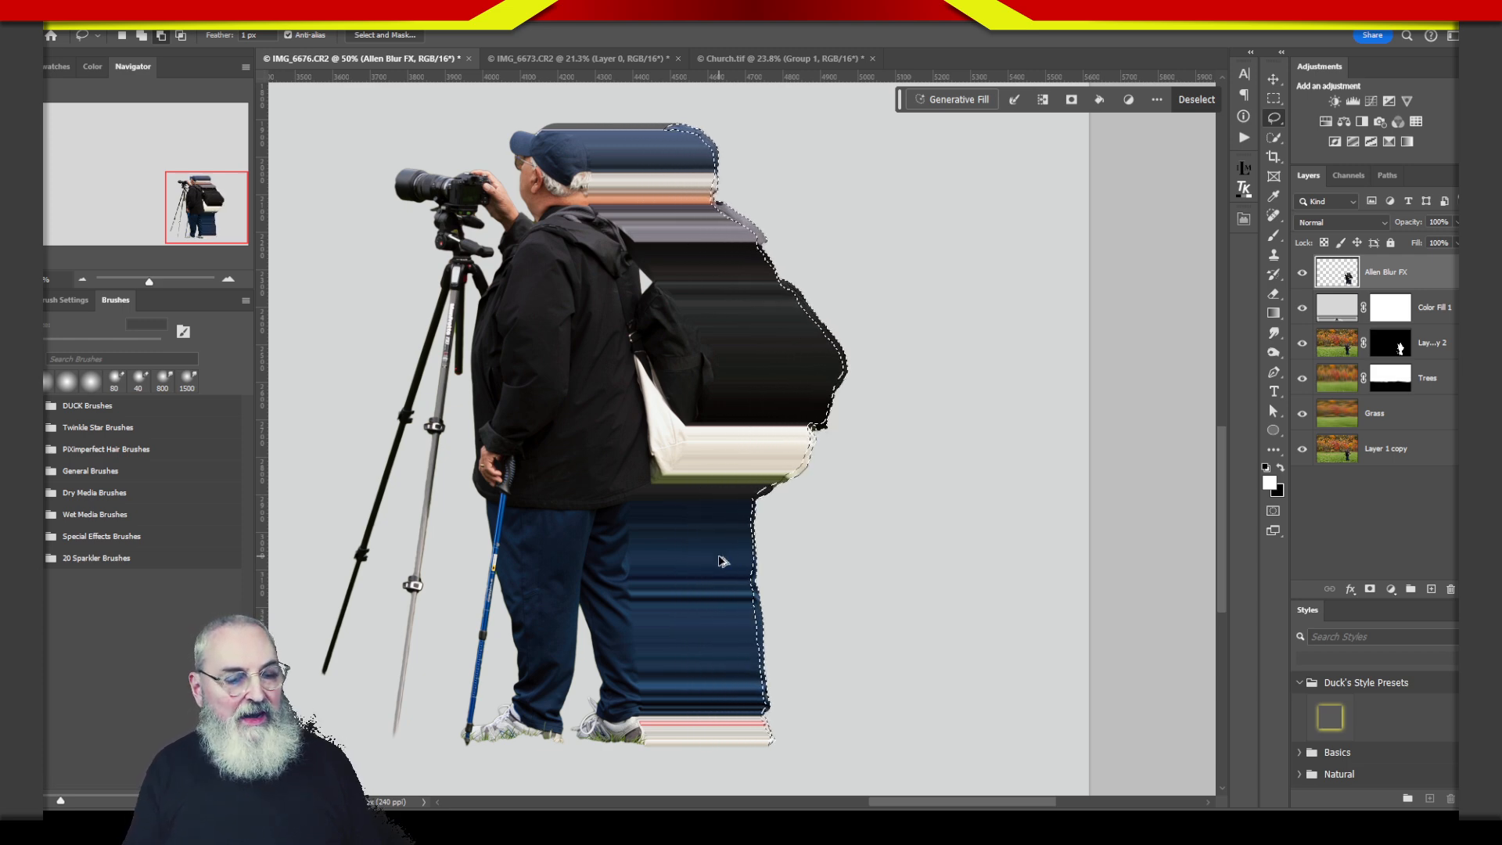
key(ctrl+alt+Right)
key(ctrl+alt+Right)
key(ctrl+alt+Right)
key(ctrl+alt+Right)
key(ctrl+alt+Right)
key(ctrl+alt+Right)
key(ctrl+alt+Right)
key(ctrl+alt+Right)
key(ctrl+alt+Right)
key(ctrl+alt+Right)
key(ctrl+alt+Right)
key(ctrl+alt+Right)
key(ctrl+alt+Right)
key(ctrl+alt+Right)
key(ctrl+alt+Right)
key(ctrl+alt+Right)
key(ctrl+alt+Right)
key(ctrl+alt+Right)
key(ctrl+alt+Right)
key(ctrl+alt+Right)
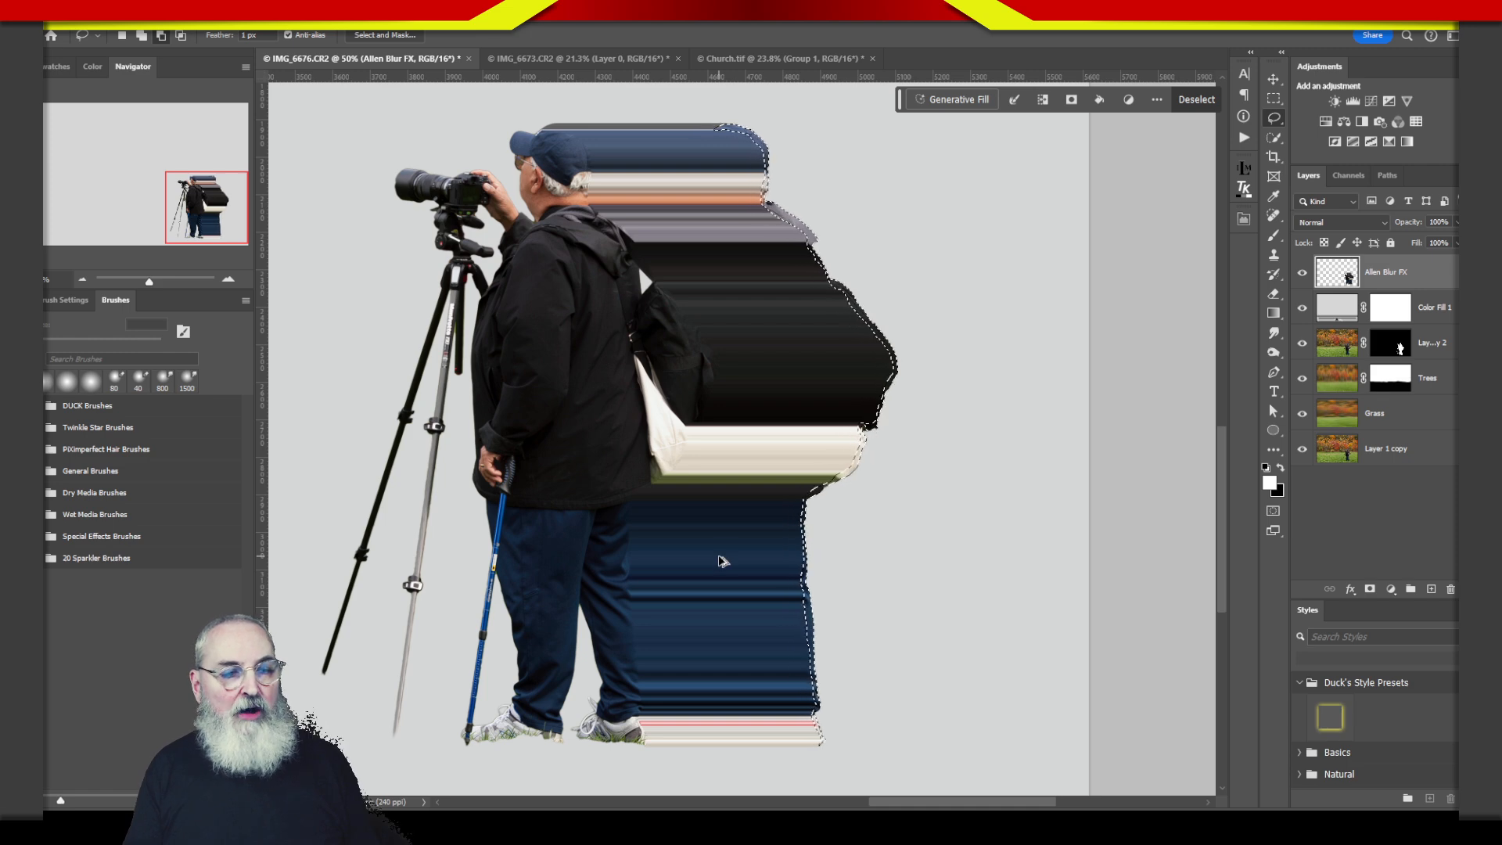
key(ctrl+alt+Right)
key(ctrl+alt+Right)
key(ctrl+alt+Right)
key(ctrl+alt+Right)
key(ctrl+alt+Right)
key(ctrl+alt+Right)
key(ctrl+alt+Right)
key(ctrl+alt+Right)
key(ctrl+alt+Right)
key(ctrl+alt+Right)
key(ctrl+alt+Right)
key(ctrl+alt+Right)
key(ctrl+alt+Right)
key(ctrl+alt+Right)
key(ctrl+alt+Right)
key(ctrl+alt+Right)
key(ctrl+alt+Right)
key(ctrl+alt+Right)
key(ctrl+alt+Right)
key(ctrl+alt+Right)
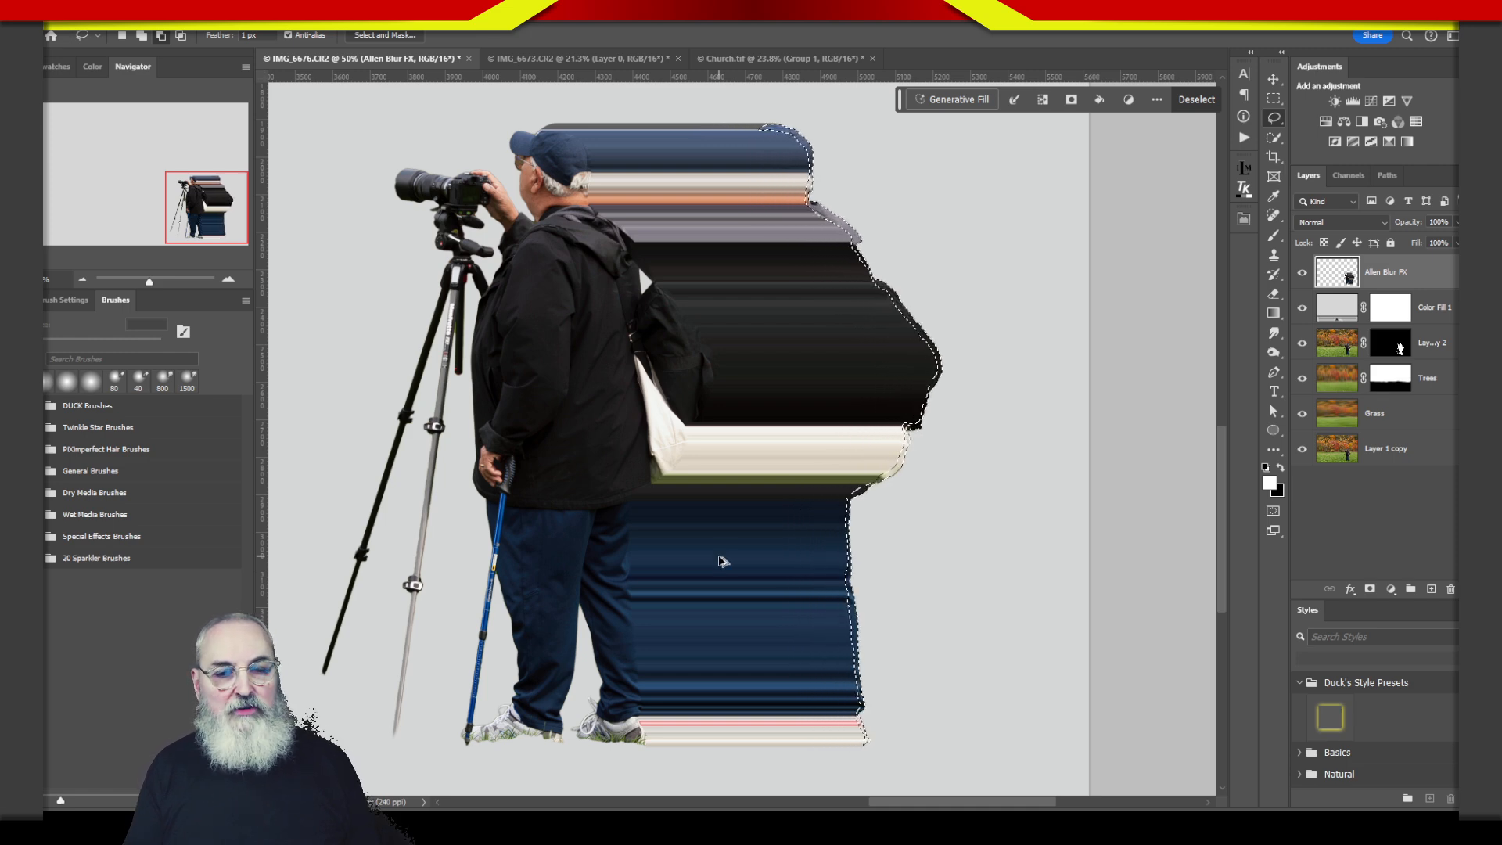
key(ctrl+alt+Right)
key(ctrl+alt+Right)
key(ctrl+alt+Right)
key(ctrl+alt+Right)
key(ctrl+alt+Right)
key(ctrl+alt+Right)
key(ctrl+alt+Right)
key(ctrl+alt+Right)
key(ctrl+alt+Right)
key(ctrl+alt+Right)
key(ctrl+alt+Right)
key(ctrl+alt+Right)
key(ctrl+alt+Right)
key(ctrl+alt+Right)
key(ctrl+alt+Right)
key(ctrl+alt+Right)
key(ctrl+alt+Right)
key(ctrl+alt+Right)
key(ctrl+alt+Right)
key(ctrl+alt+Right)
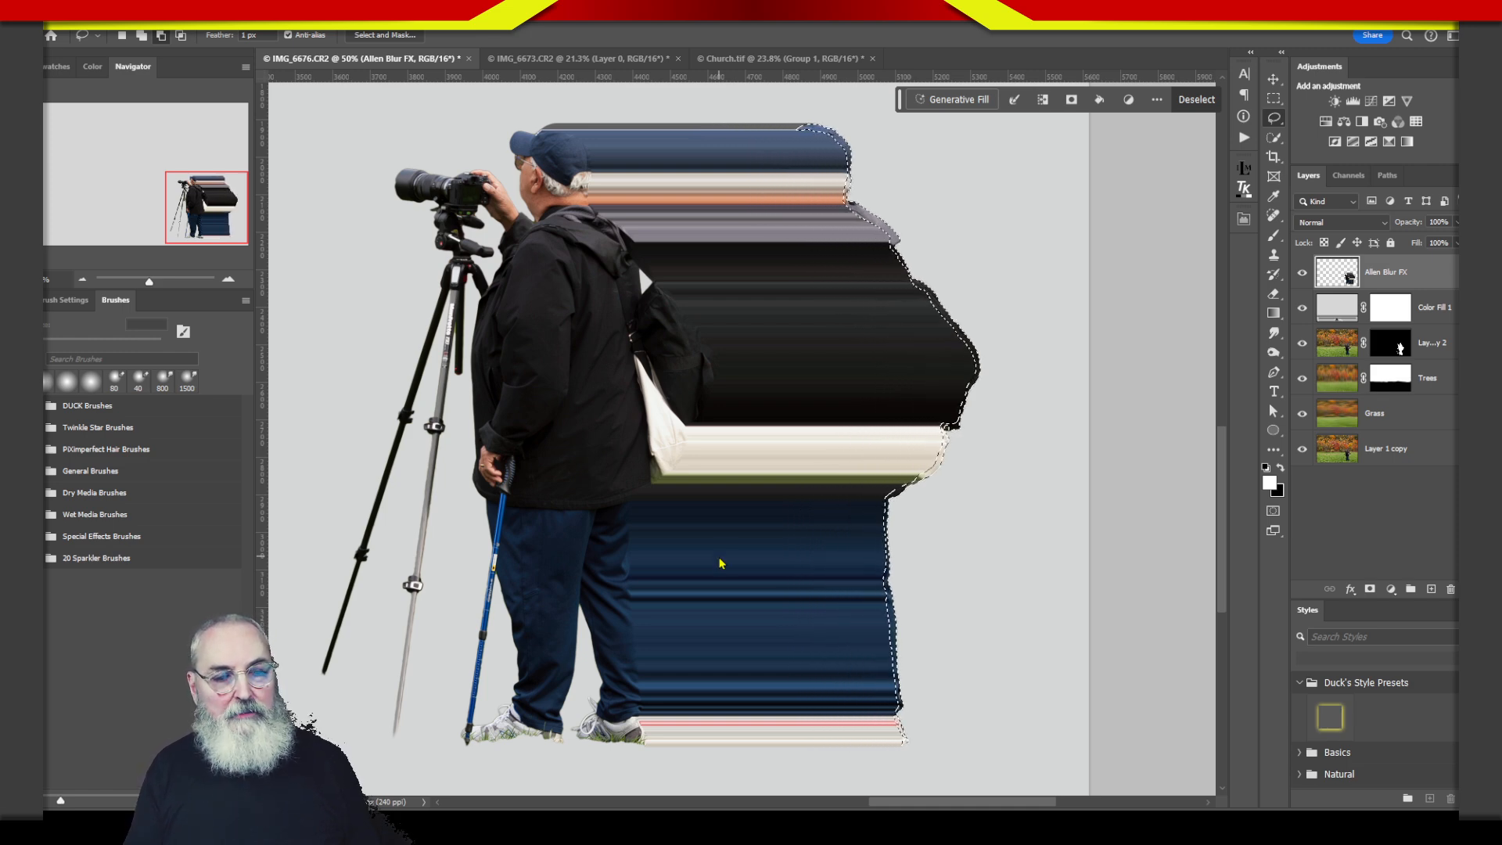
key(ctrl+alt+Right)
key(ctrl+alt+Right)
key(ctrl+alt+Right)
key(ctrl+alt+Right)
key(ctrl+alt+Right)
key(ctrl+alt+Right)
key(ctrl+alt+Right)
key(ctrl+alt+Right)
key(ctrl+alt+Right)
key(ctrl+alt+Right)
key(ctrl+alt+Right)
key(ctrl+alt+Right)
key(ctrl+alt+Right)
key(ctrl+alt+Right)
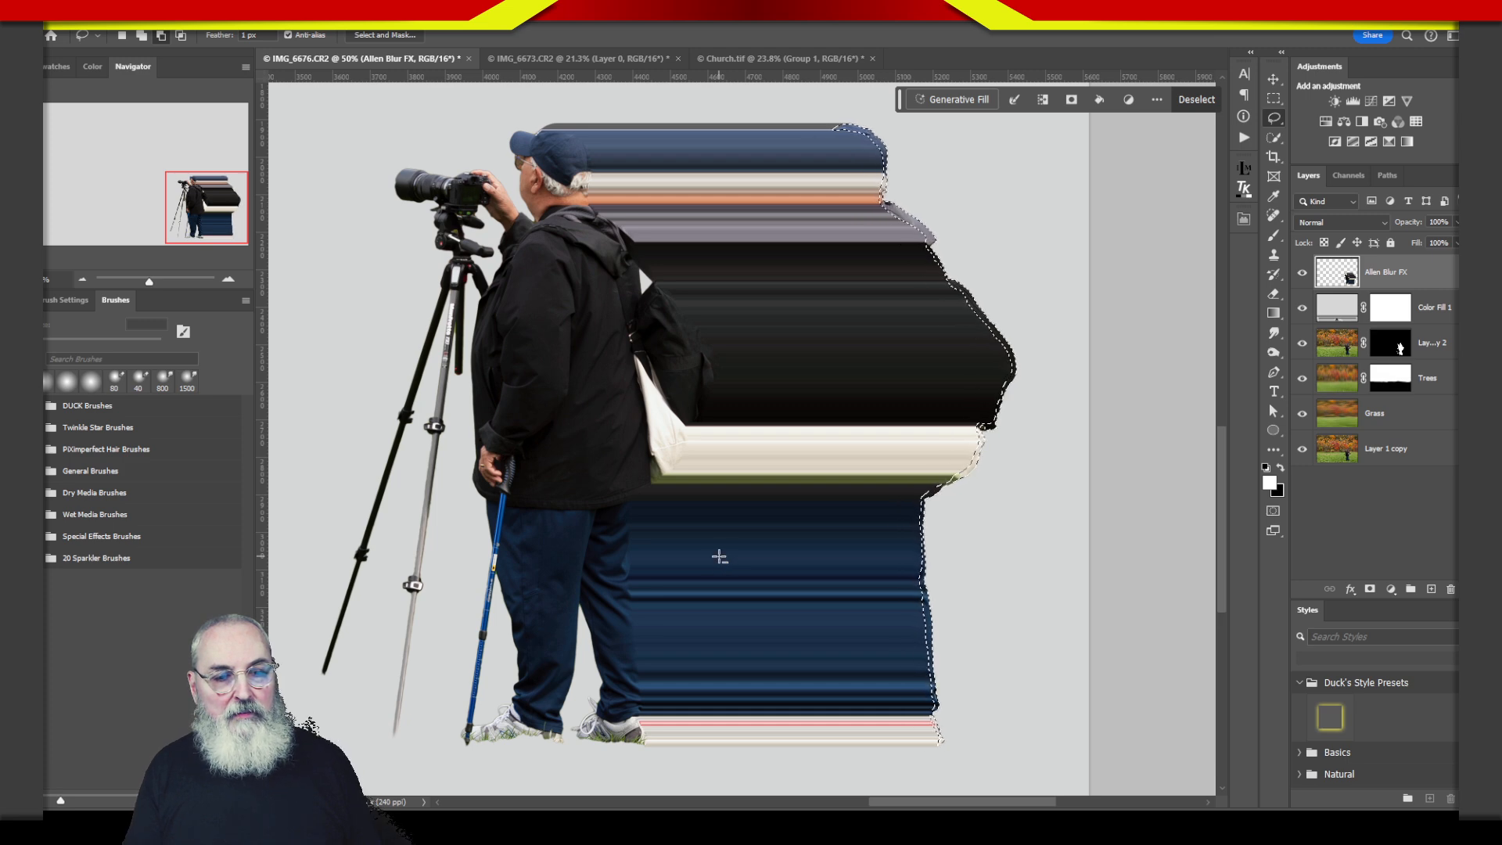
- Continue duplicating the selected rear-edge strip rightward until the whole streaked trail reaches the canvas edge, and deselect
key(ctrl+alt+Right)
key(ctrl+alt+Right)
key(ctrl+alt+Right)
key(ctrl+alt+Right)
key(ctrl+alt+Right)
key(ctrl+alt+Right)
key(ctrl+alt+Right)
key(ctrl+alt+Right)
key(ctrl+alt+Right)
key(ctrl+alt+Right)
key(ctrl+alt+Right)
key(ctrl+alt+Right)
key(ctrl+alt+Right)
key(ctrl+alt+Right)
key(ctrl+alt+Right)
key(ctrl+alt+Right)
key(ctrl+alt+Right)
key(ctrl+alt+Right)
key(ctrl+alt+Right)
key(ctrl+alt+Right)
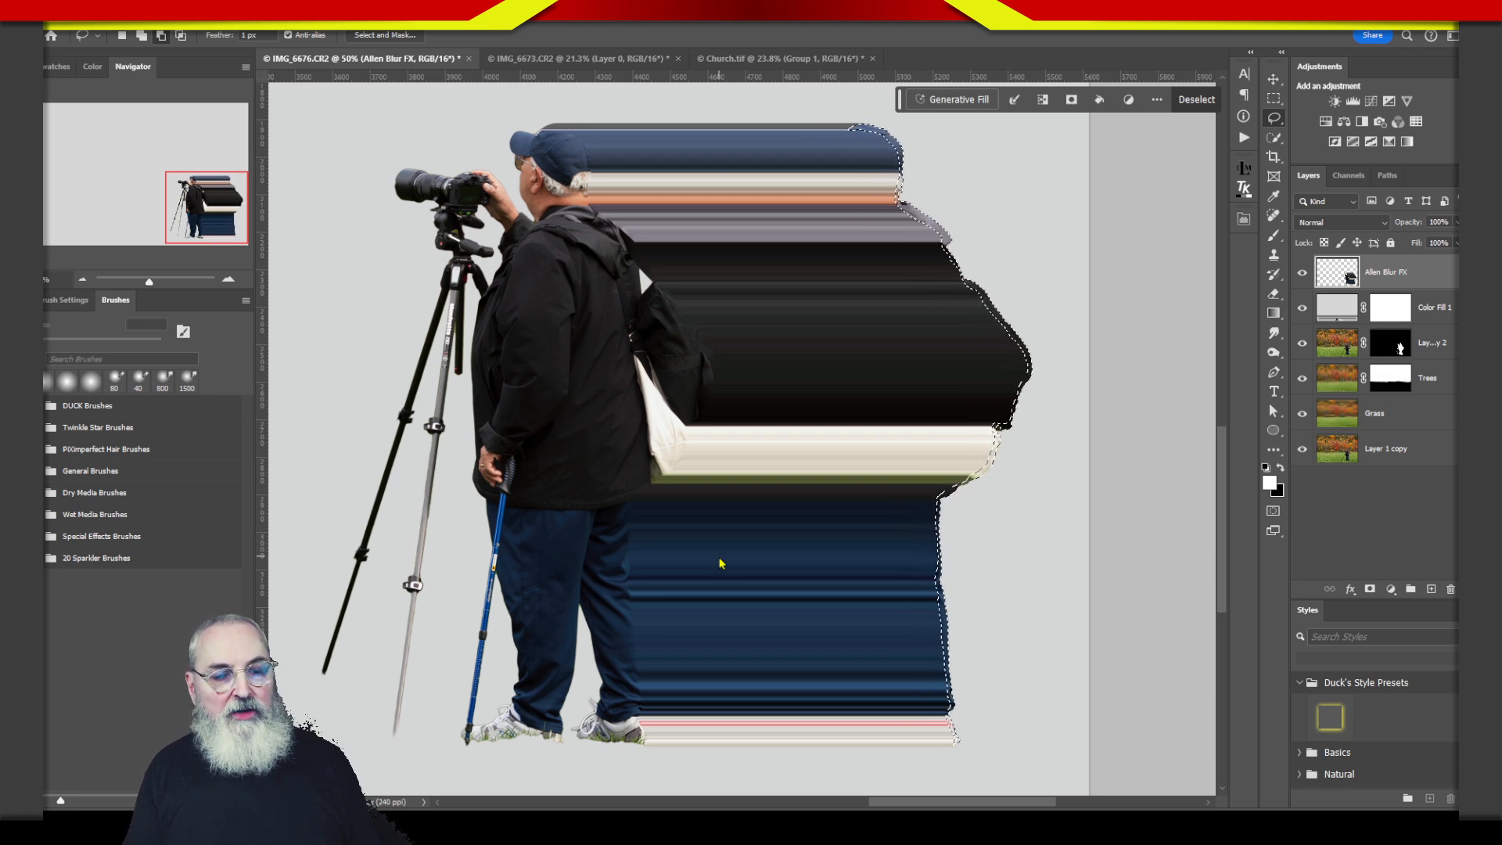
key(ctrl+alt+Right)
key(ctrl+alt+Right)
key(ctrl+alt+Right)
key(ctrl+alt+Right)
key(ctrl+alt+Right)
key(ctrl+alt+Right)
key(ctrl+alt+Right)
key(ctrl+alt+Right)
key(ctrl+alt+Right)
key(ctrl+alt+Right)
key(ctrl+alt+Right)
key(ctrl+alt+Right)
key(ctrl+alt+Right)
key(ctrl+alt+Right)
key(ctrl+alt+Right)
key(ctrl+alt+Right)
key(ctrl+alt+Right)
key(ctrl+alt+Right)
key(ctrl+alt+Right)
key(ctrl+alt+Right)
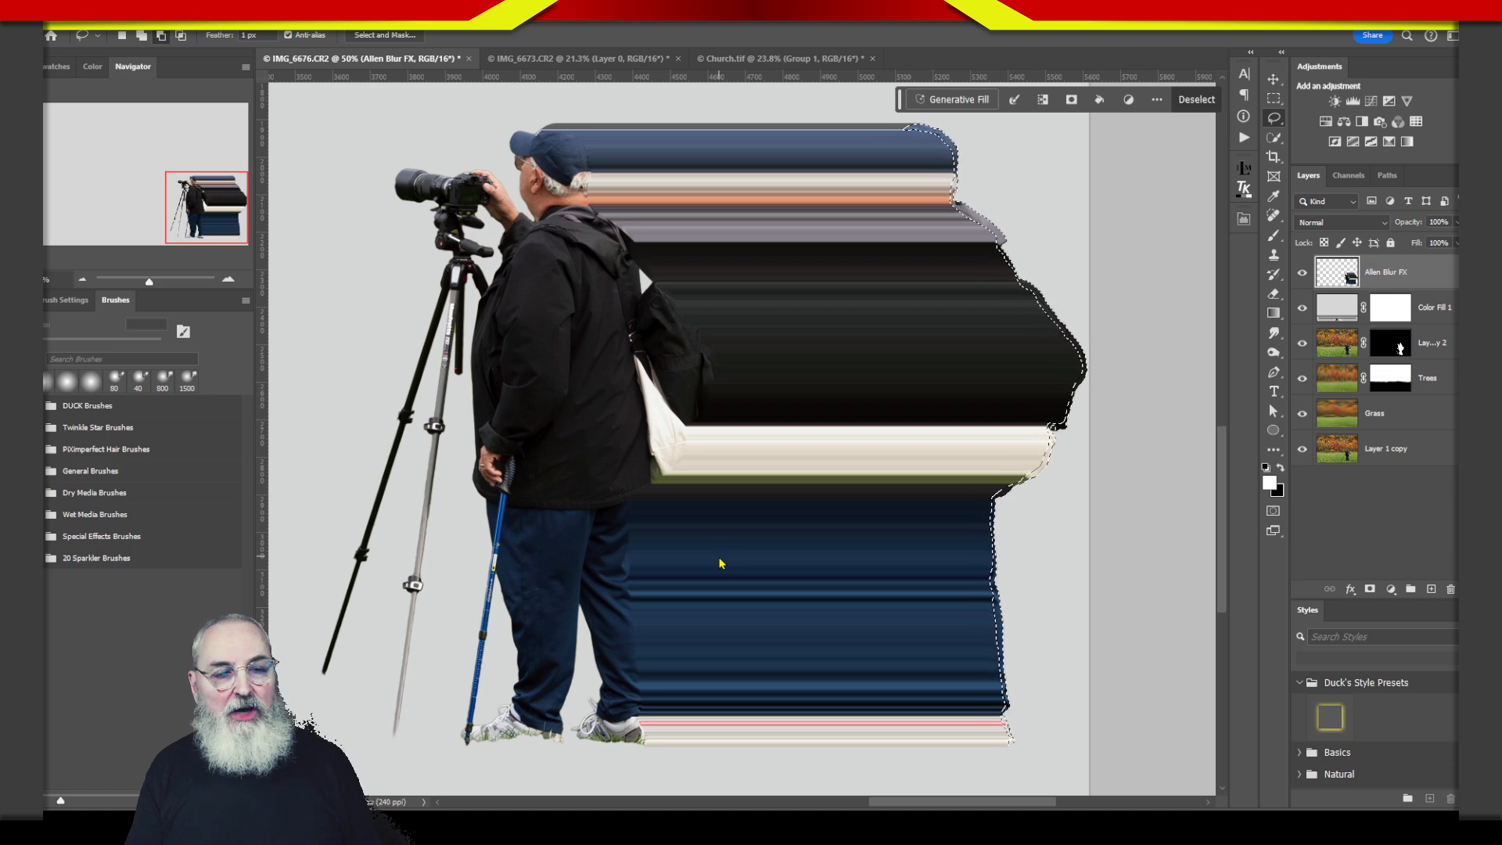
key(ctrl+alt+Right)
key(ctrl+alt+Right)
key(ctrl+alt+Right)
key(ctrl+alt+Right)
key(ctrl+alt+Right)
key(ctrl+alt+Right)
key(ctrl+alt+Right)
key(ctrl+alt+Right)
key(ctrl+alt+Right)
key(ctrl+alt+Right)
key(ctrl+alt+Right)
key(ctrl+alt+Right)
key(ctrl+alt+Right)
key(ctrl+alt+Right)
key(ctrl+alt+Right)
key(ctrl+alt+Right)
key(ctrl+alt+Right)
key(ctrl+alt+Right)
key(ctrl+alt+Right)
key(ctrl+alt+Right)
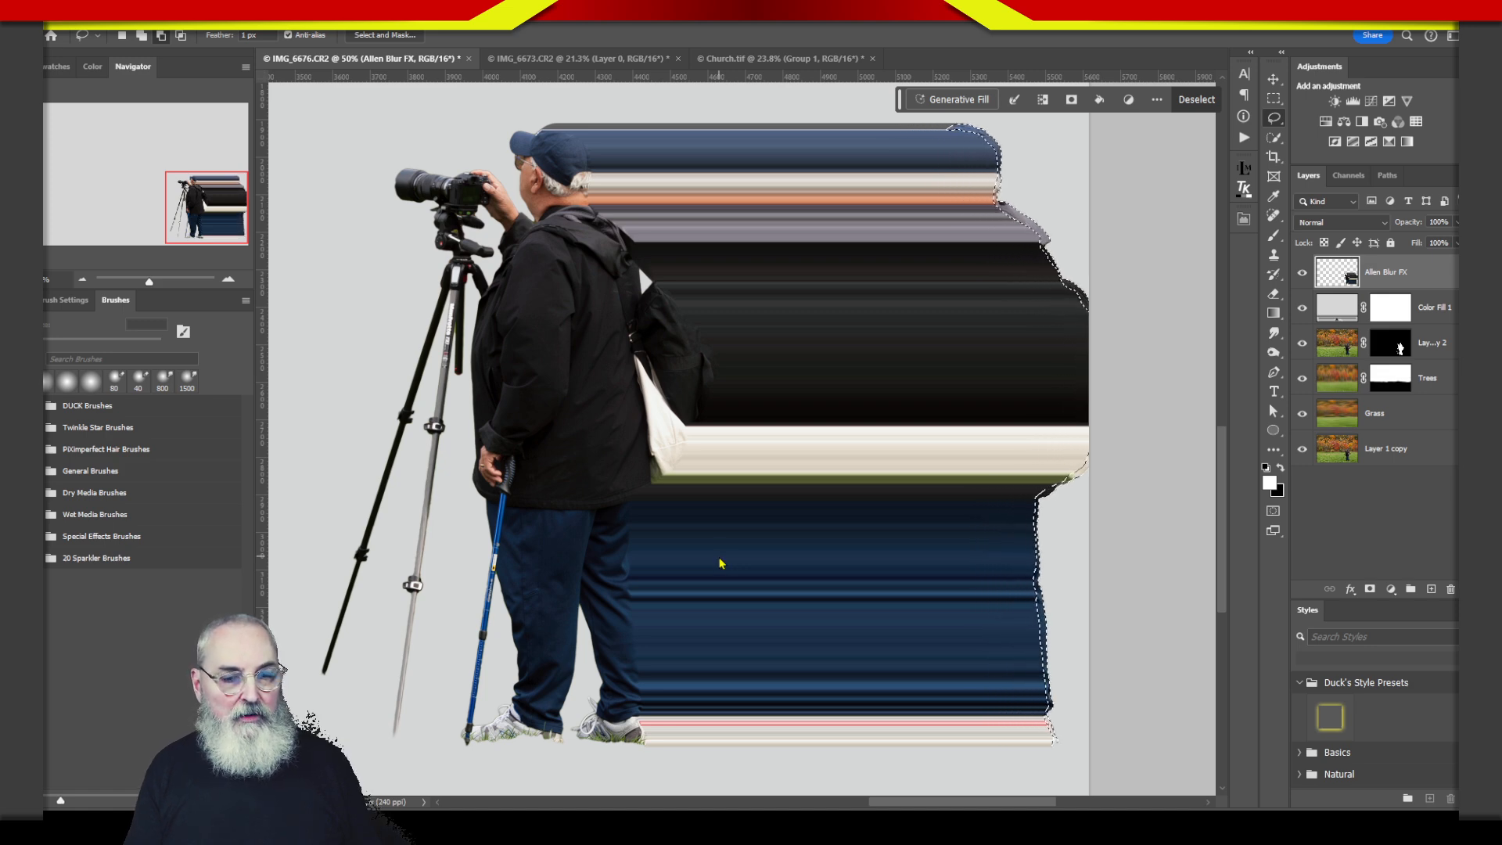
key(ctrl+alt+Right)
key(ctrl+alt+Right)
key(ctrl+alt+Right)
key(ctrl+alt+Right)
key(ctrl+alt+Right)
key(ctrl+alt+Right)
key(ctrl+alt+Right)
key(ctrl+alt+Right)
key(ctrl+alt+Right)
key(ctrl+alt+Right)
key(ctrl+alt+Right)
key(ctrl+alt+Right)
key(ctrl+alt+Right)
key(ctrl+alt+Right)
key(ctrl+alt+Right)
key(ctrl+alt+Right)
key(ctrl+alt+Right)
key(ctrl+alt+Right)
key(ctrl+alt+Right)
key(ctrl+alt+Right)
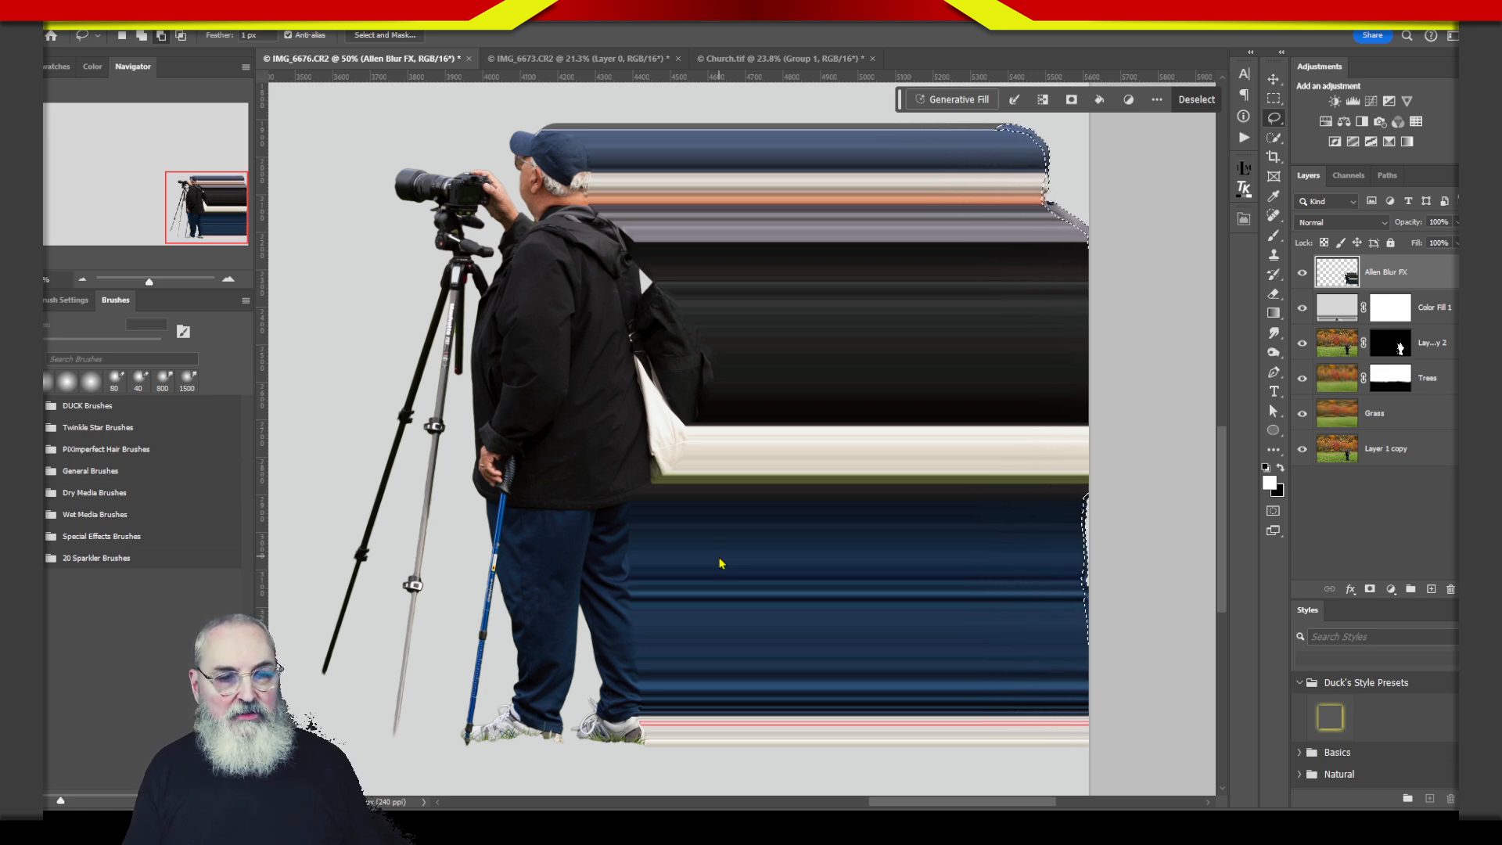
key(ctrl+alt+Right)
key(ctrl+alt+Right)
key(ctrl+alt+Right)
key(ctrl+alt+Right)
key(ctrl+alt+Right)
key(ctrl+alt+Right)
key(ctrl+alt+Right)
key(ctrl+alt+Right)
key(ctrl+alt+Right)
key(ctrl+alt+Right)
key(ctrl+alt+Right)
key(ctrl+alt+Right)
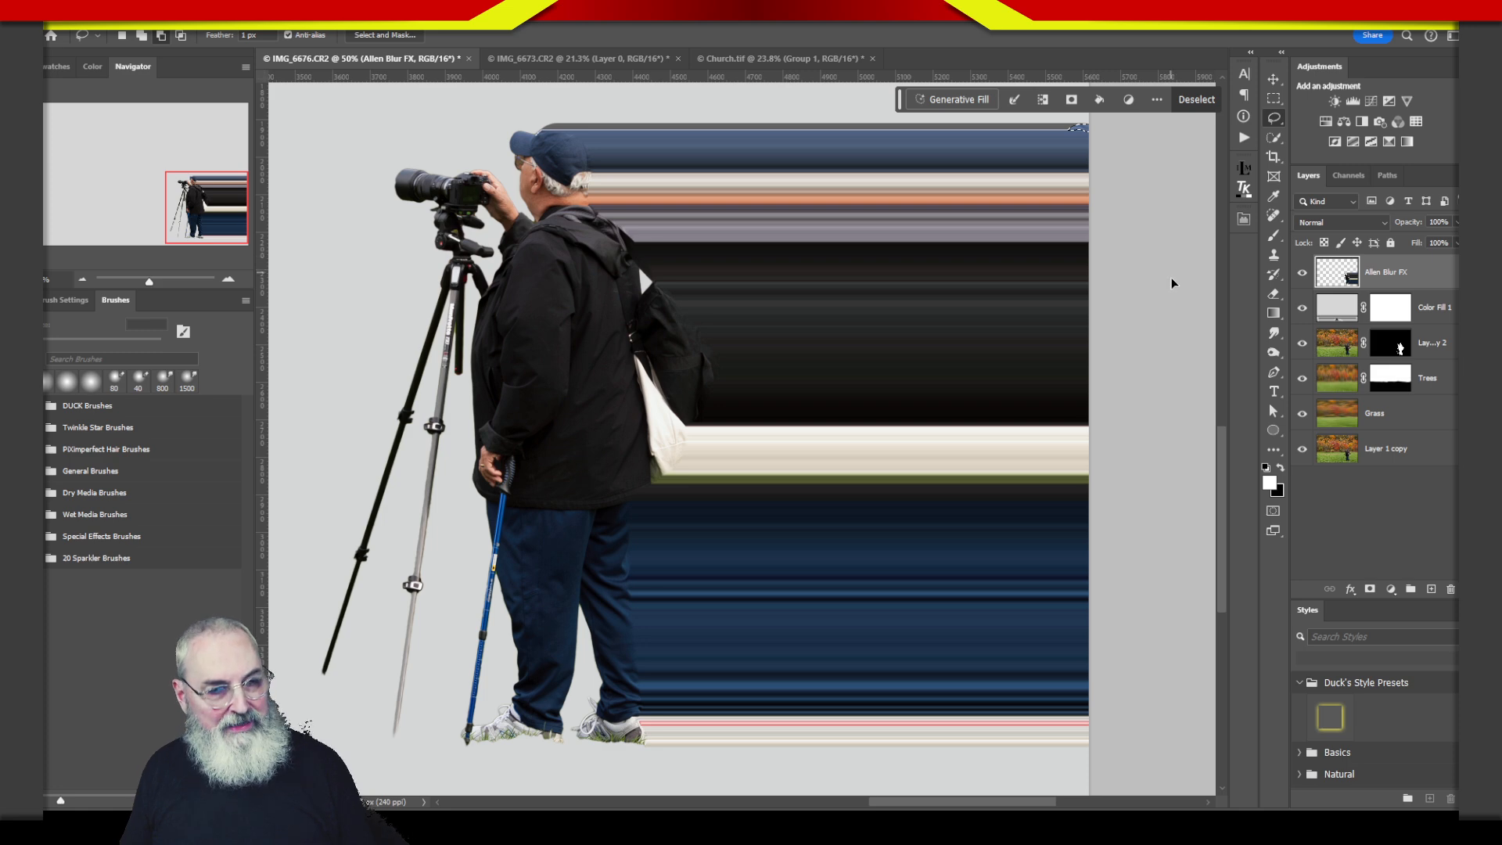
key(ctrl+d)
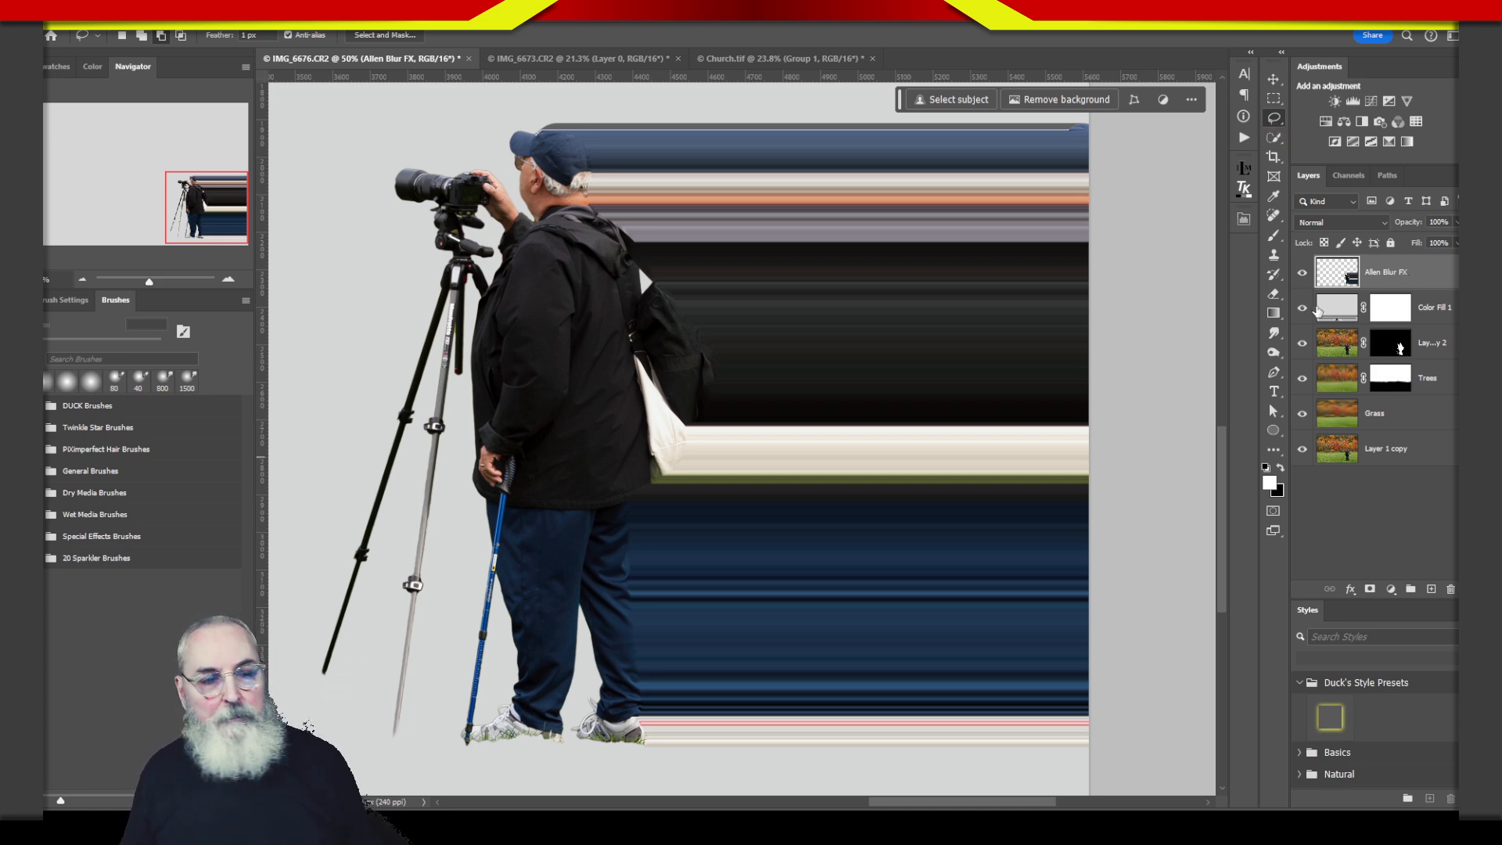
- Hide the Color Fill 1 layer to show the blurred autumn trees and grass behind the man and his trail
key(ctrl+0)
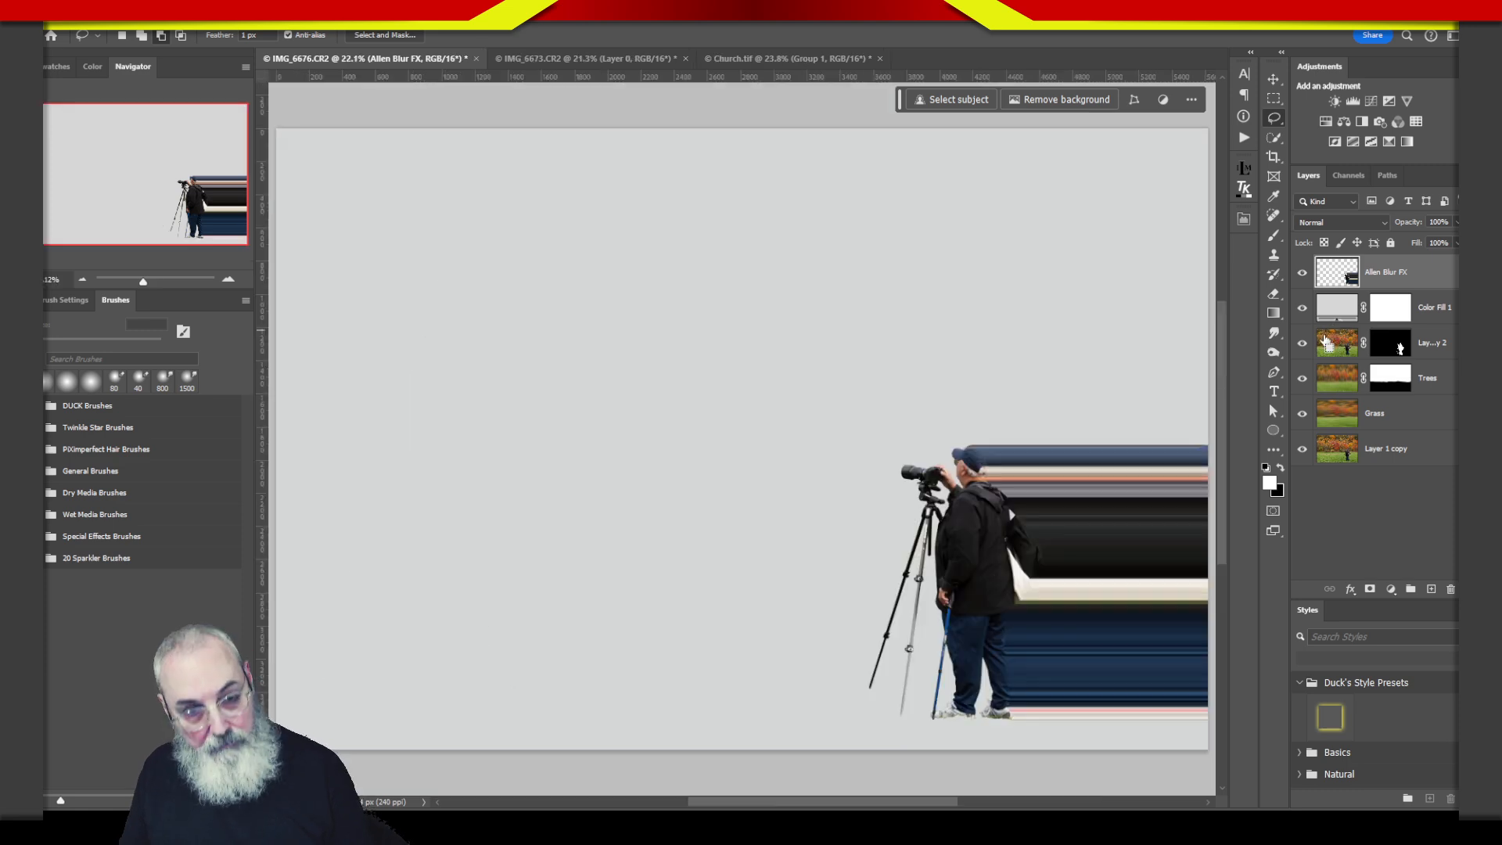
drag(1115, 381, 962, 237)
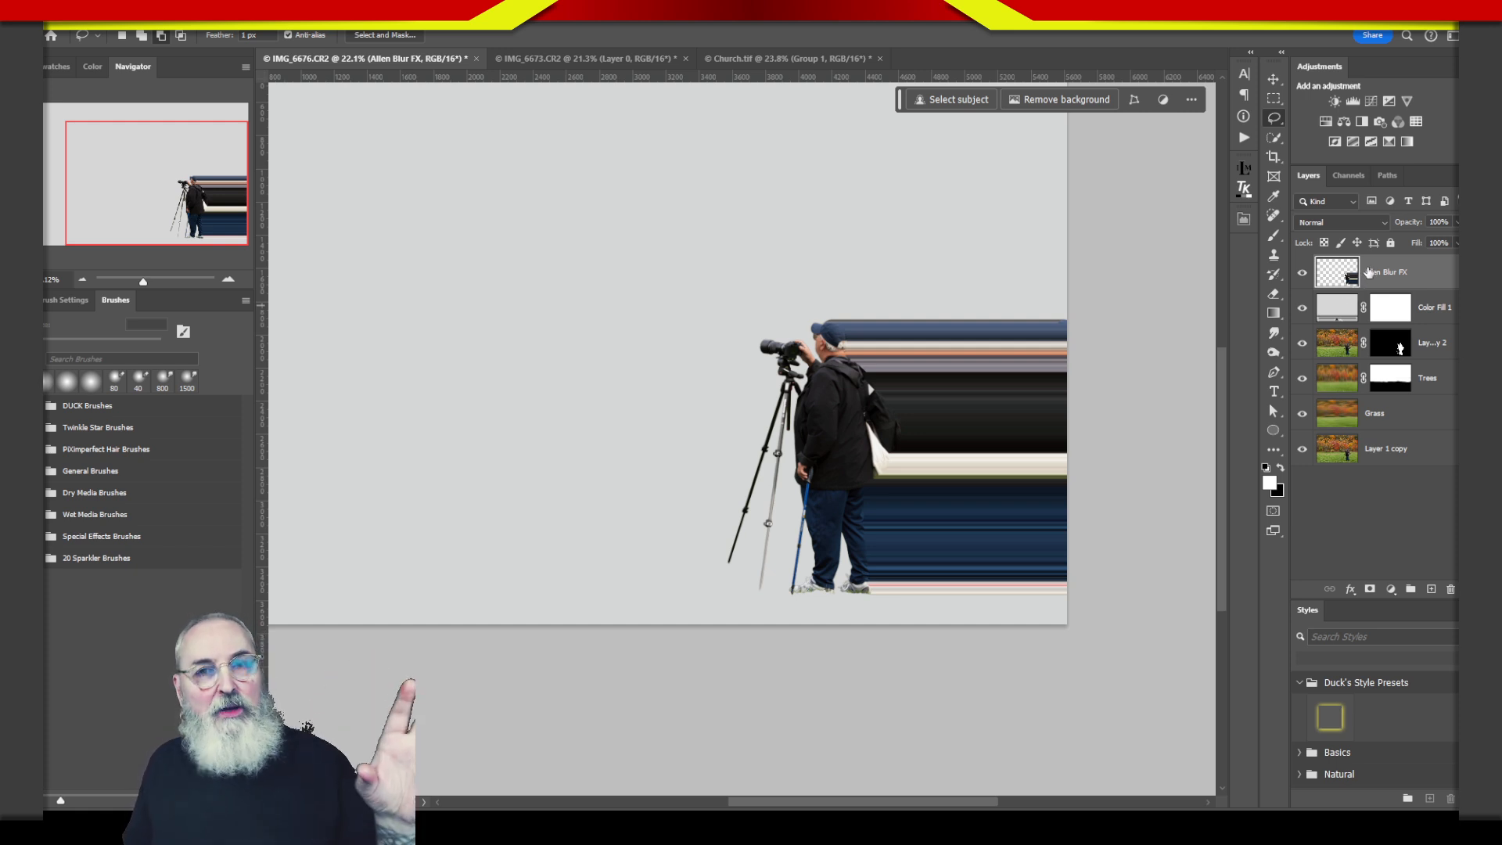
click(1328, 310)
click(1303, 307)
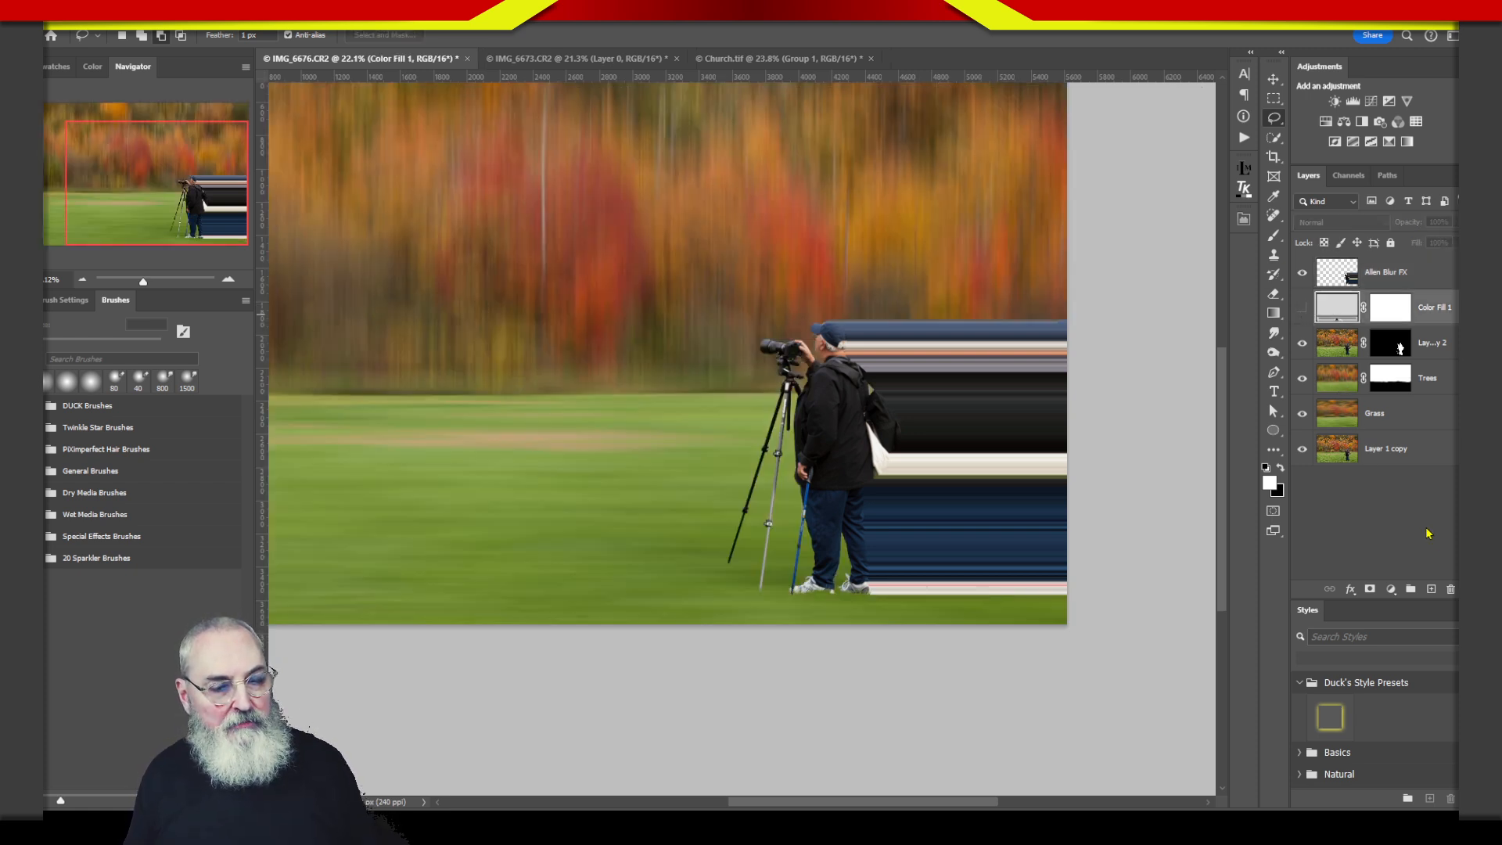
click(1339, 278)
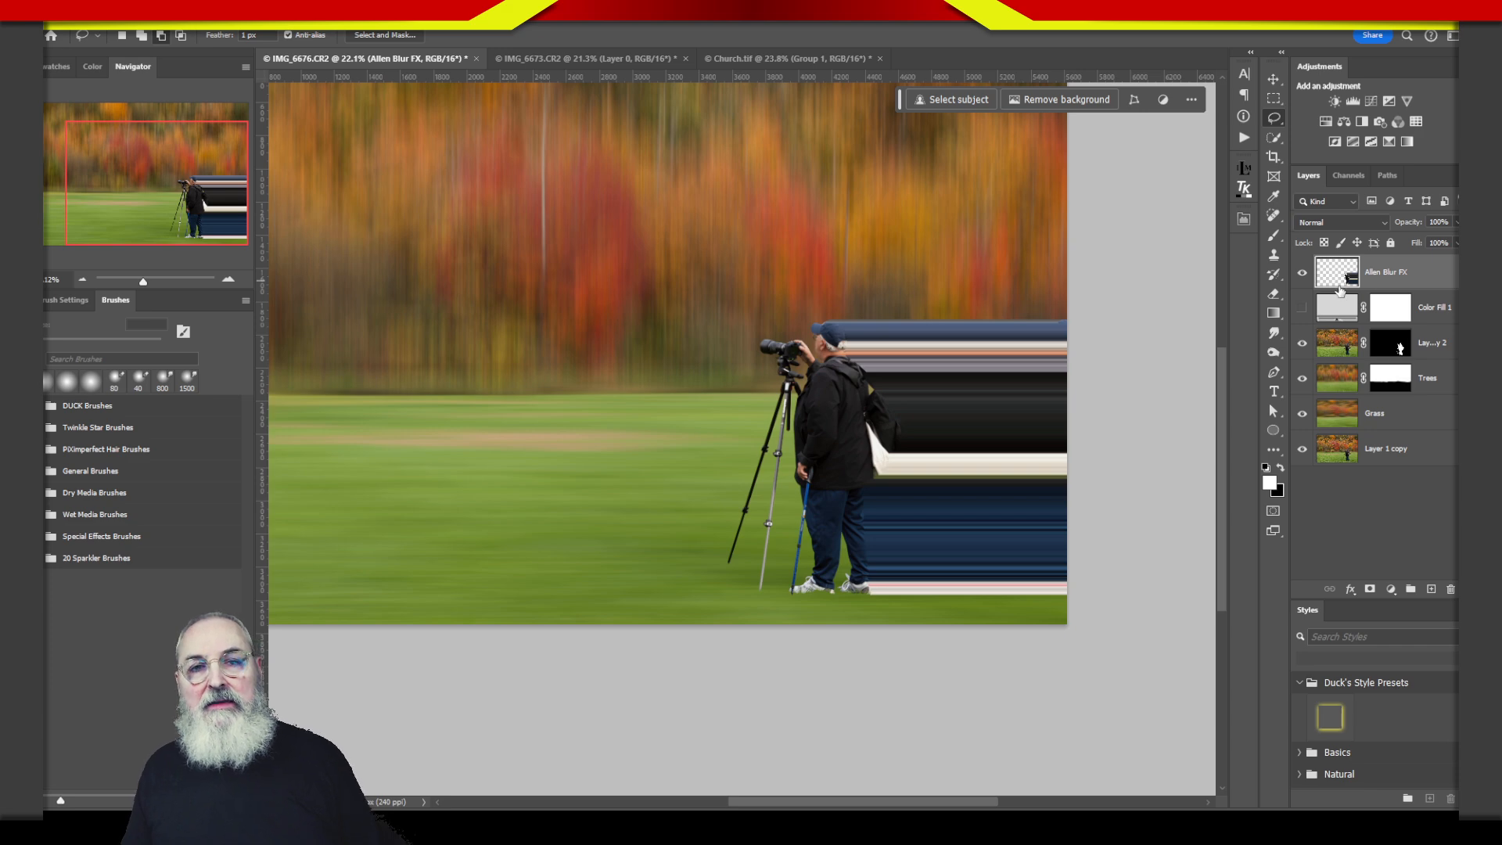
- Rename the man's masked layer, Layer 1 copy 2, with his first name
click(1435, 348)
double_click(1439, 344)
text(Al)
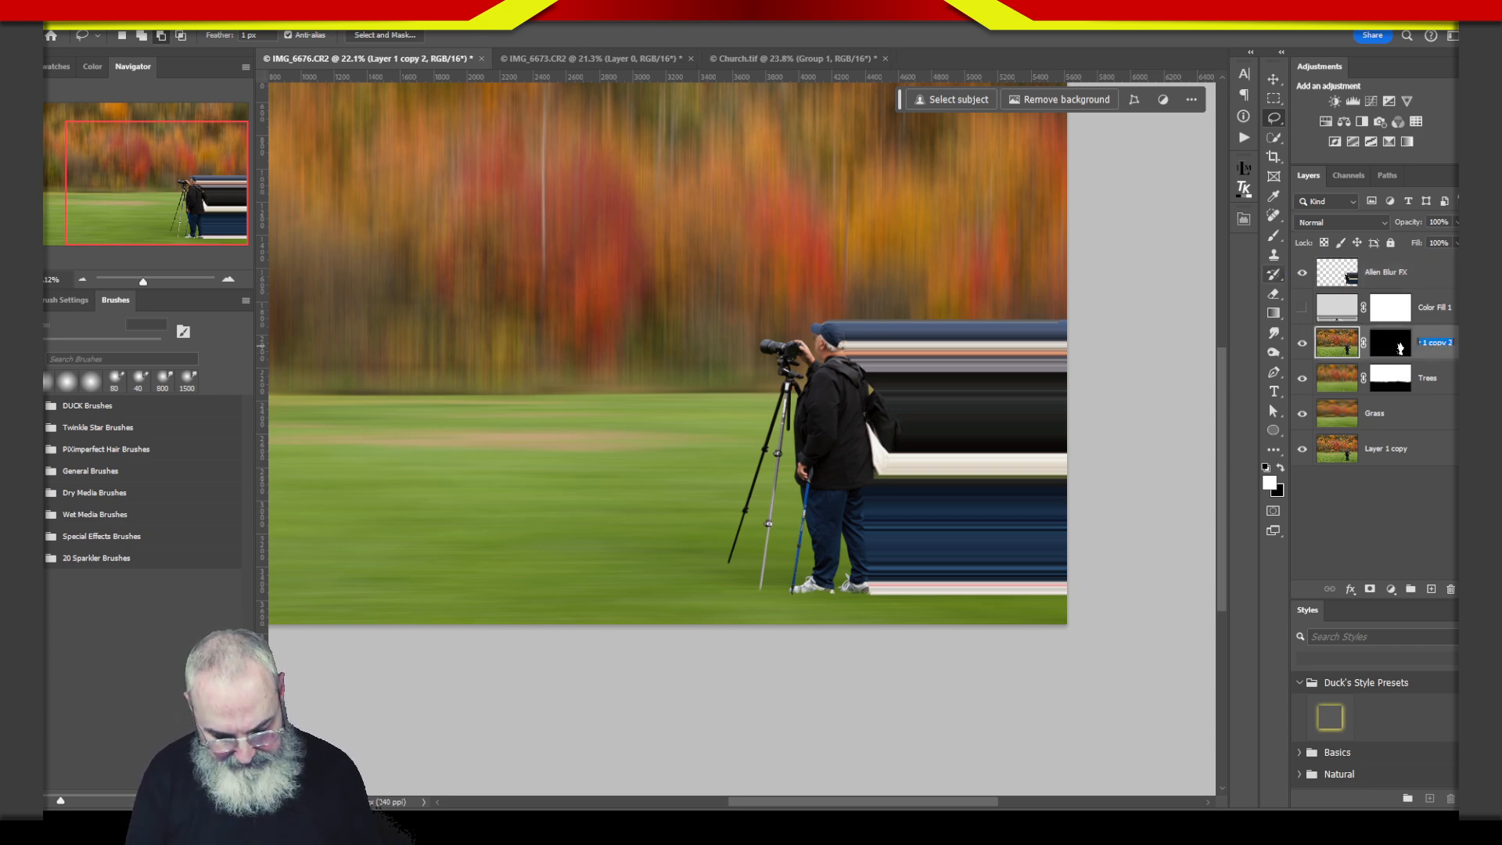
text(len)
key(Return)
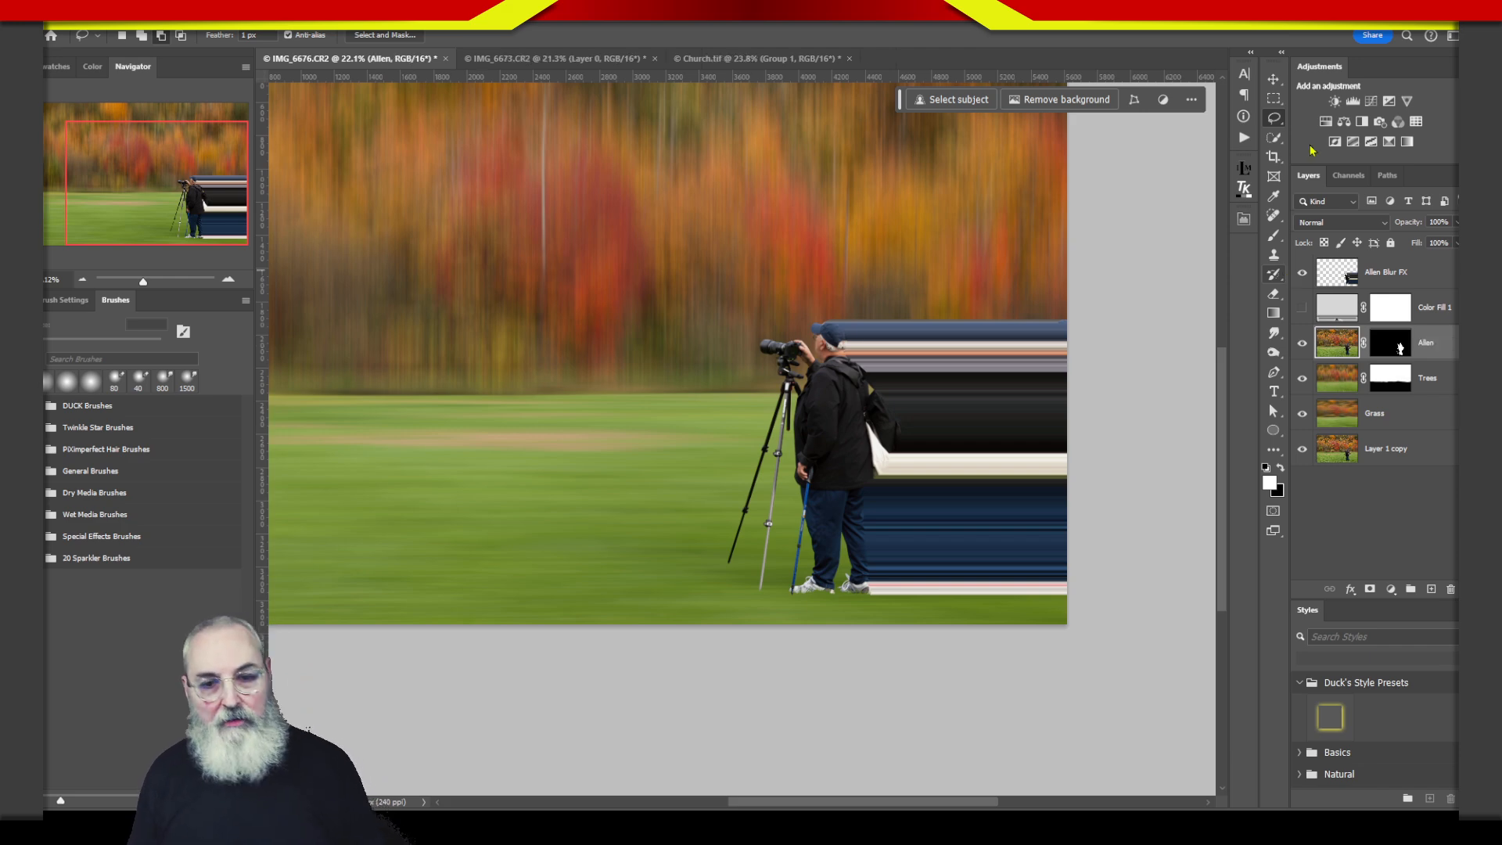
- Delete the Color Fill 1 layer and move the man's Blur FX trail layer directly beneath his masked layer
click(1338, 286)
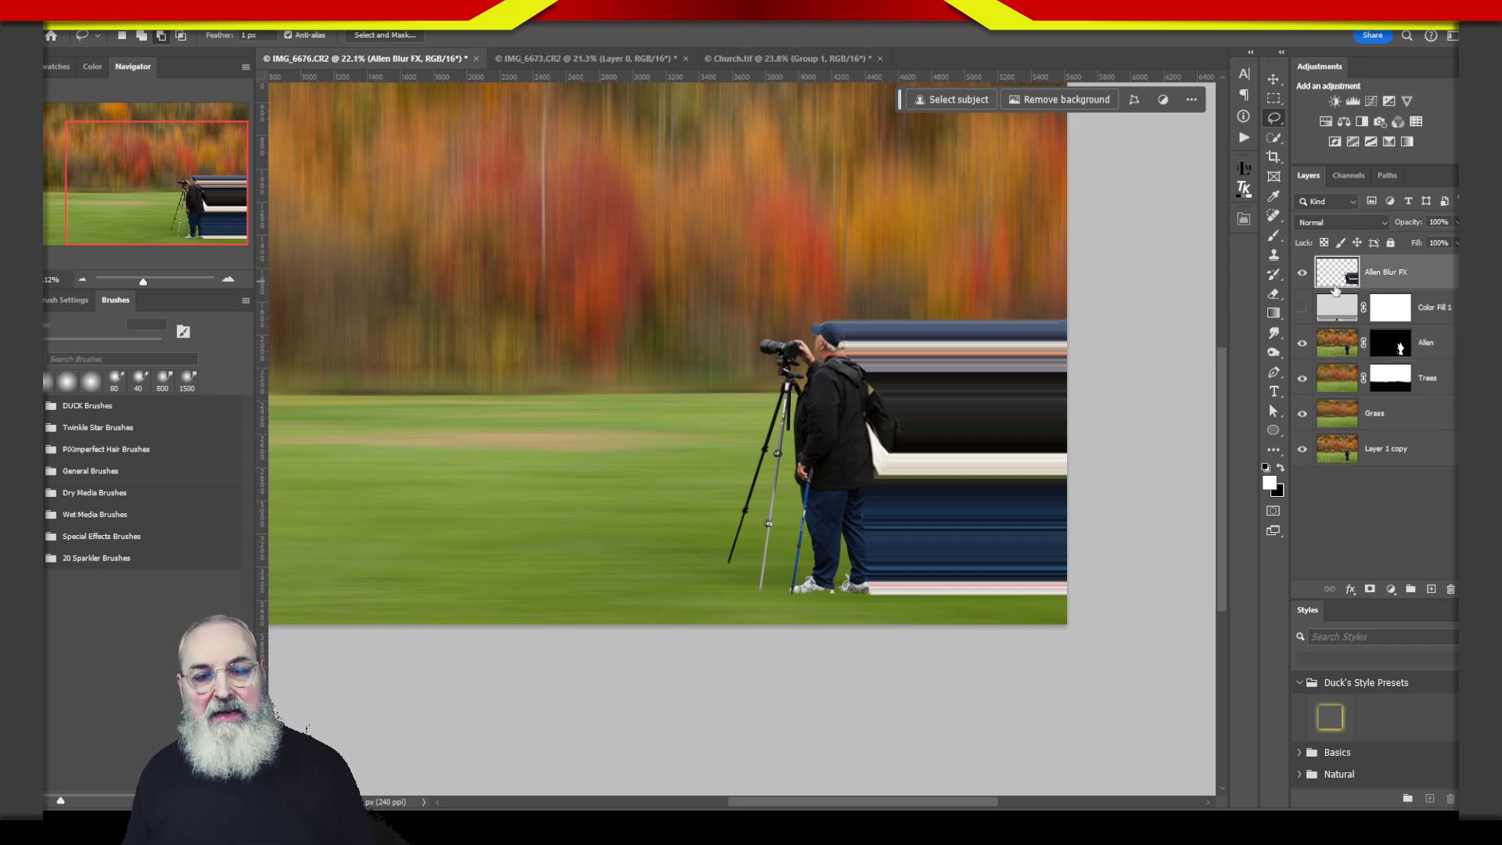
drag(1342, 315, 1452, 589)
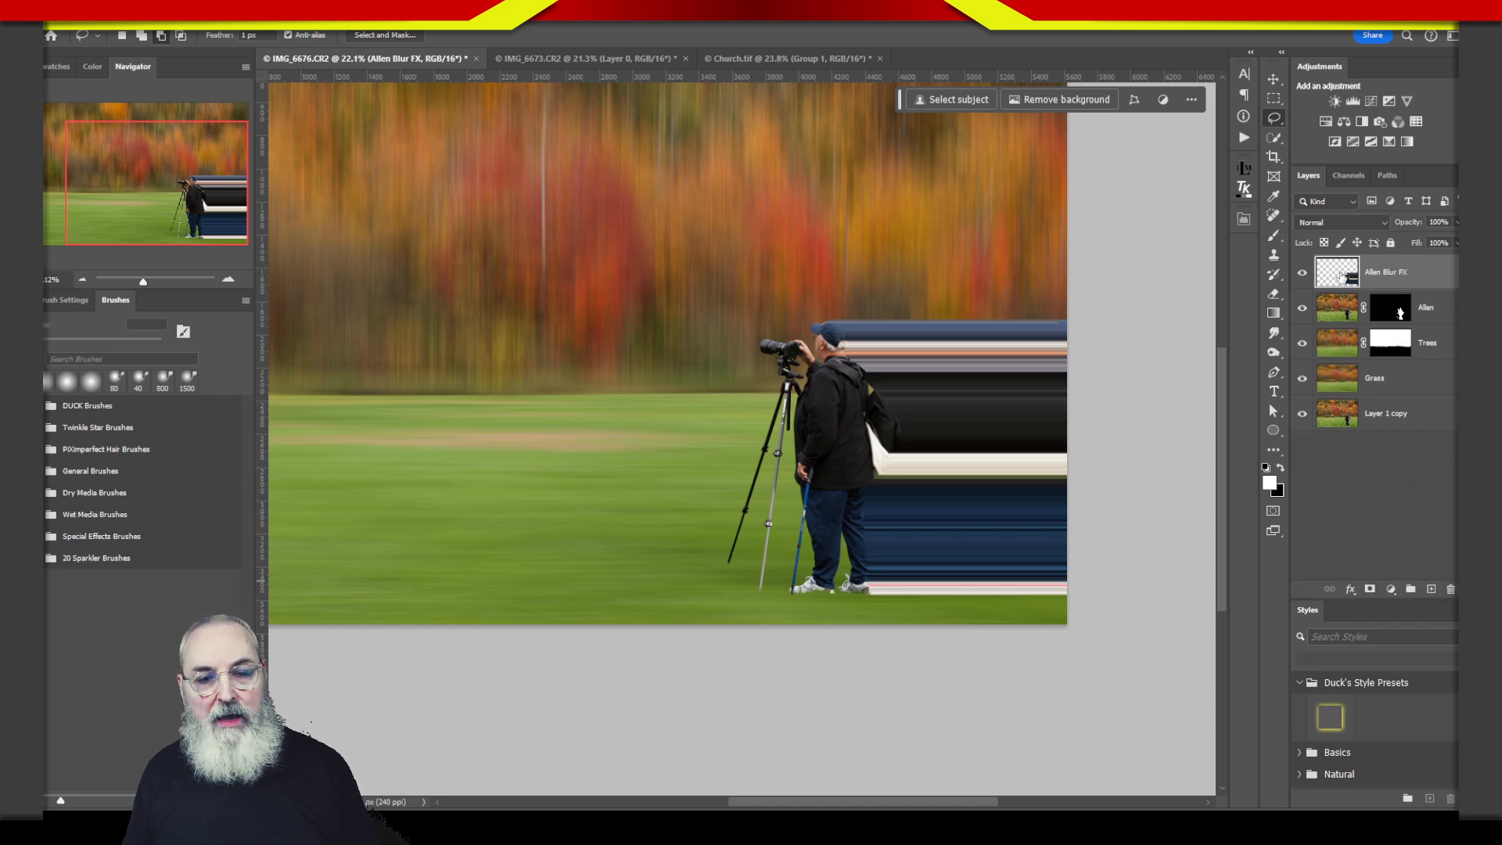
drag(1342, 276, 1346, 318)
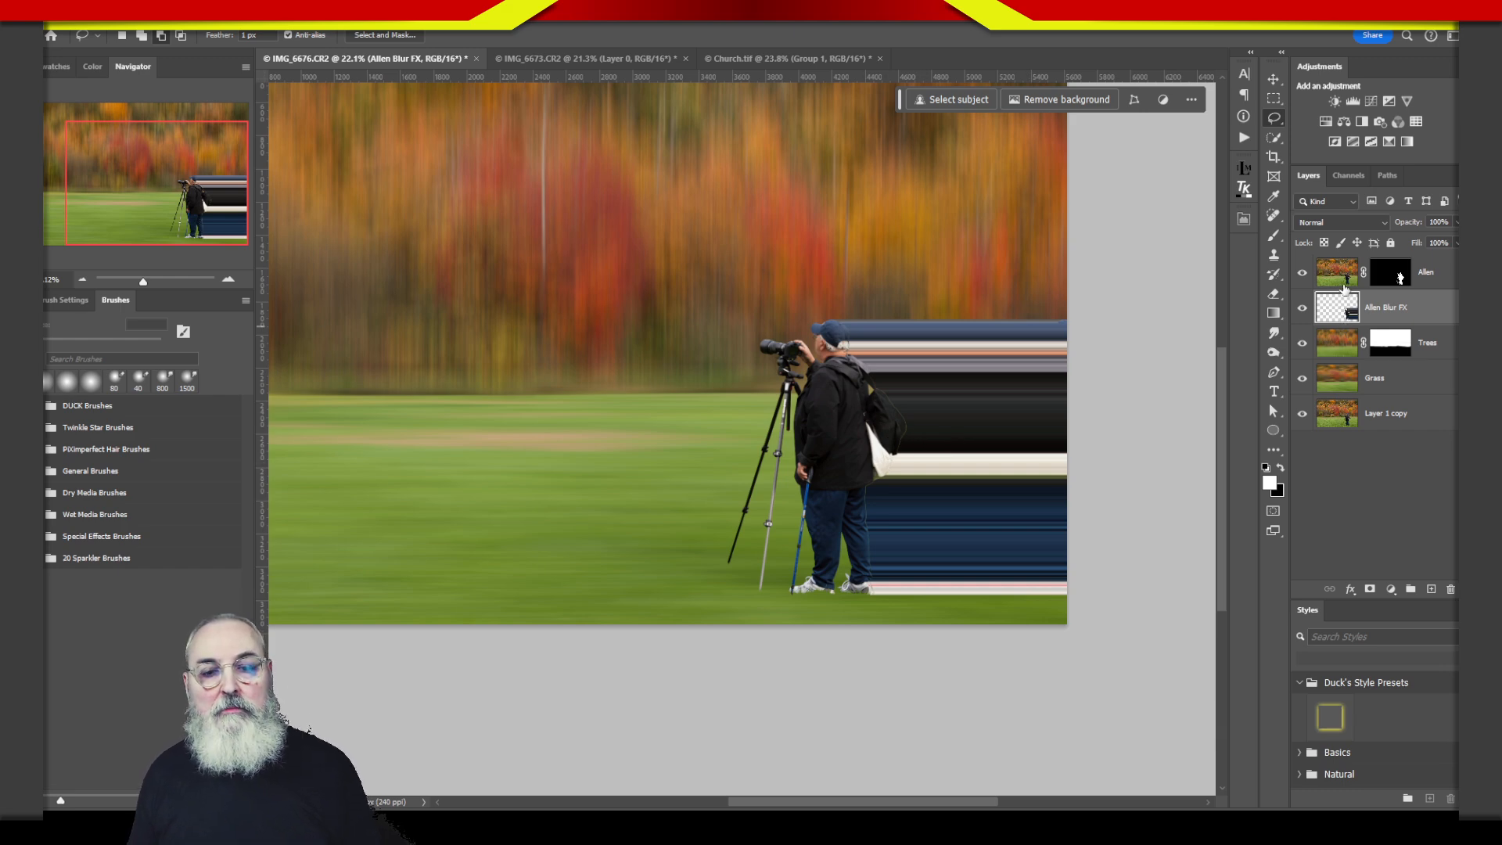
- Clone dark streak pixels over the small gap between the man's jacket and backpack strap on the Blur FX layer
key(z)
drag(882, 342, 946, 356)
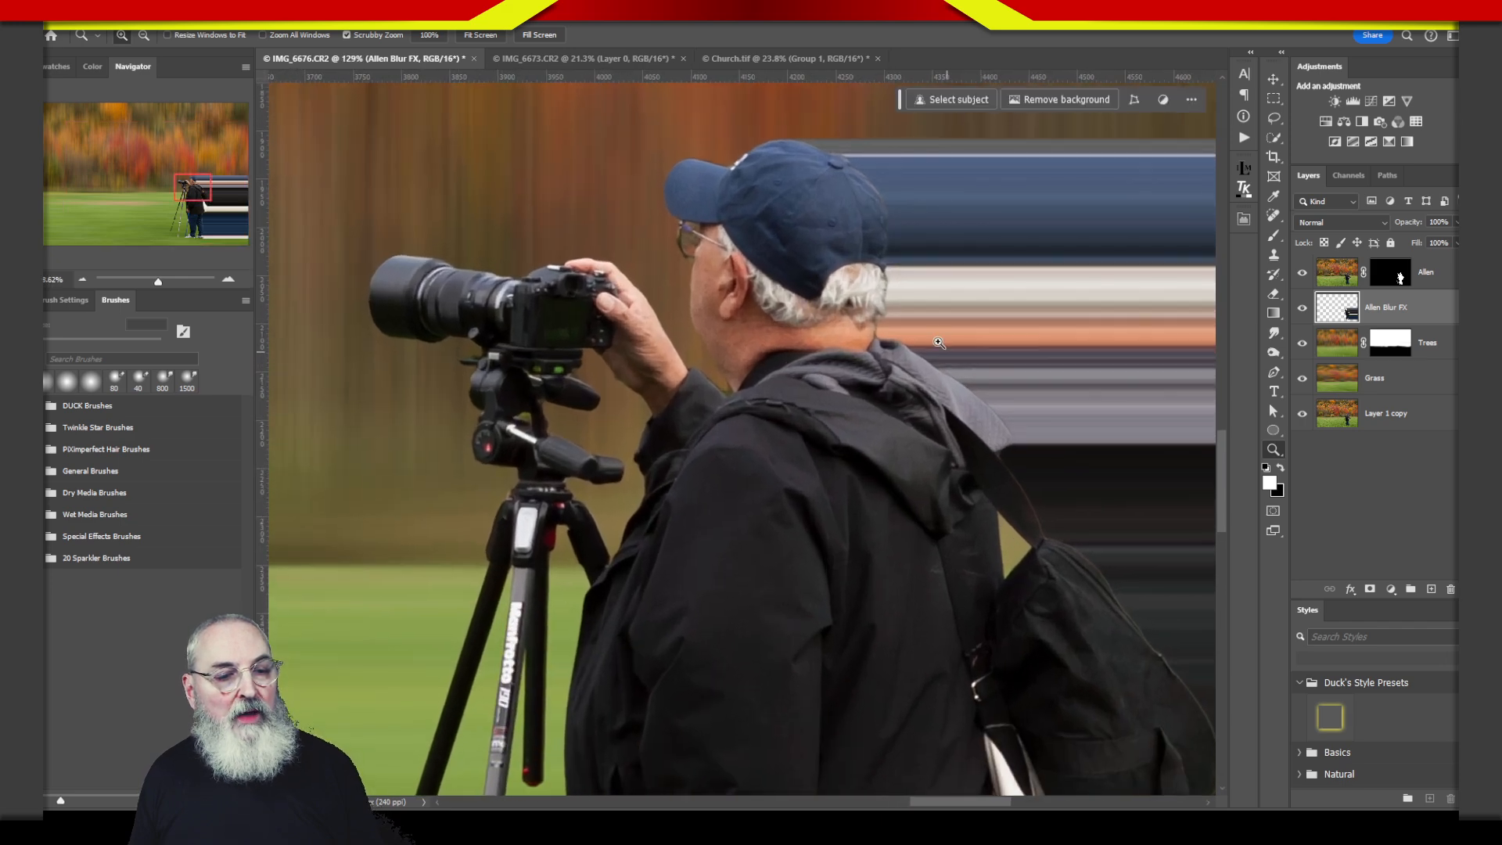
drag(993, 610, 684, 298)
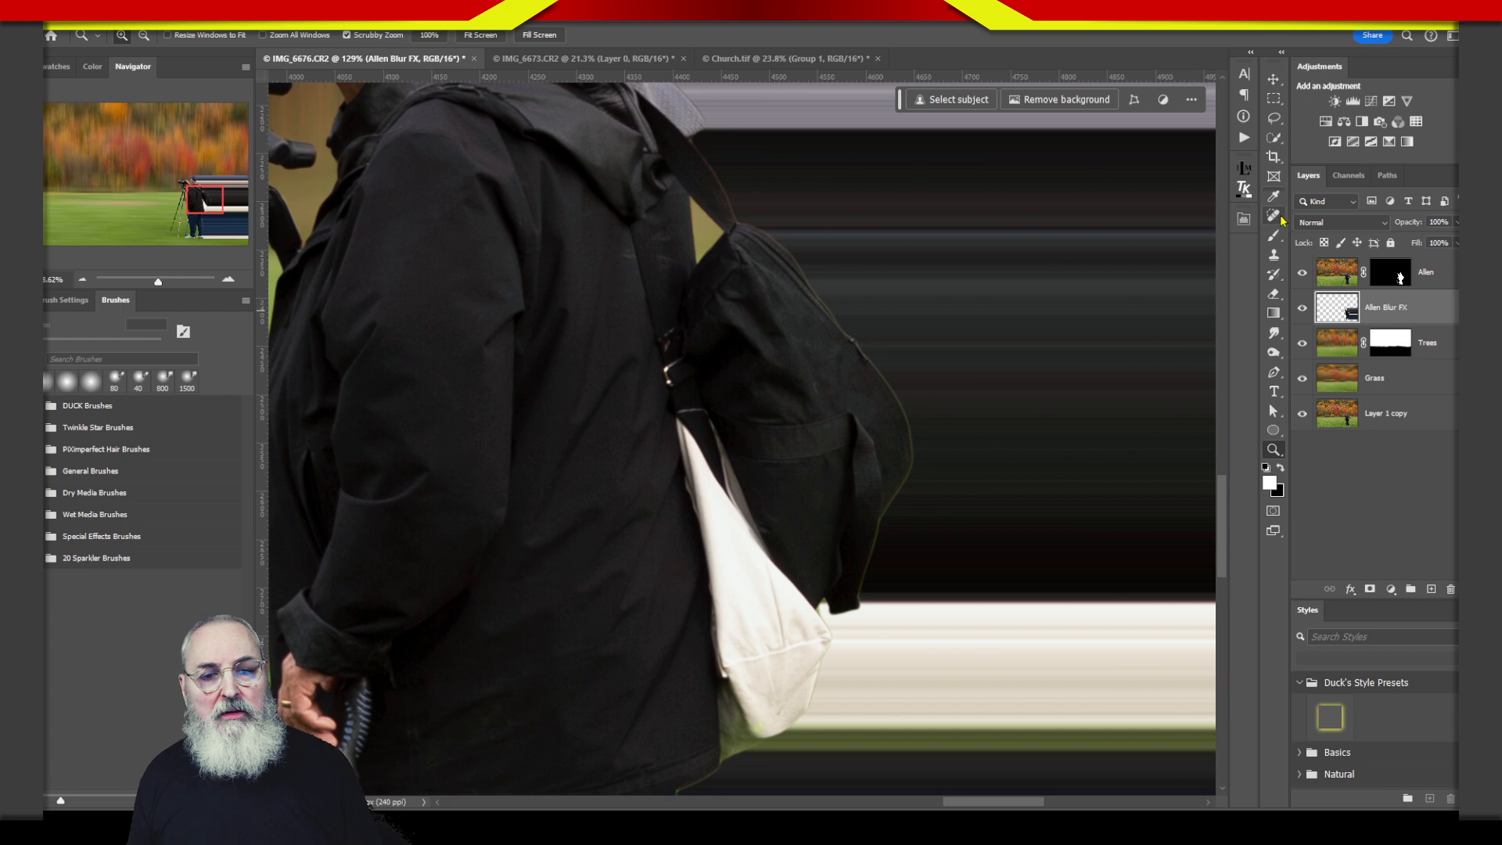
click(1273, 254)
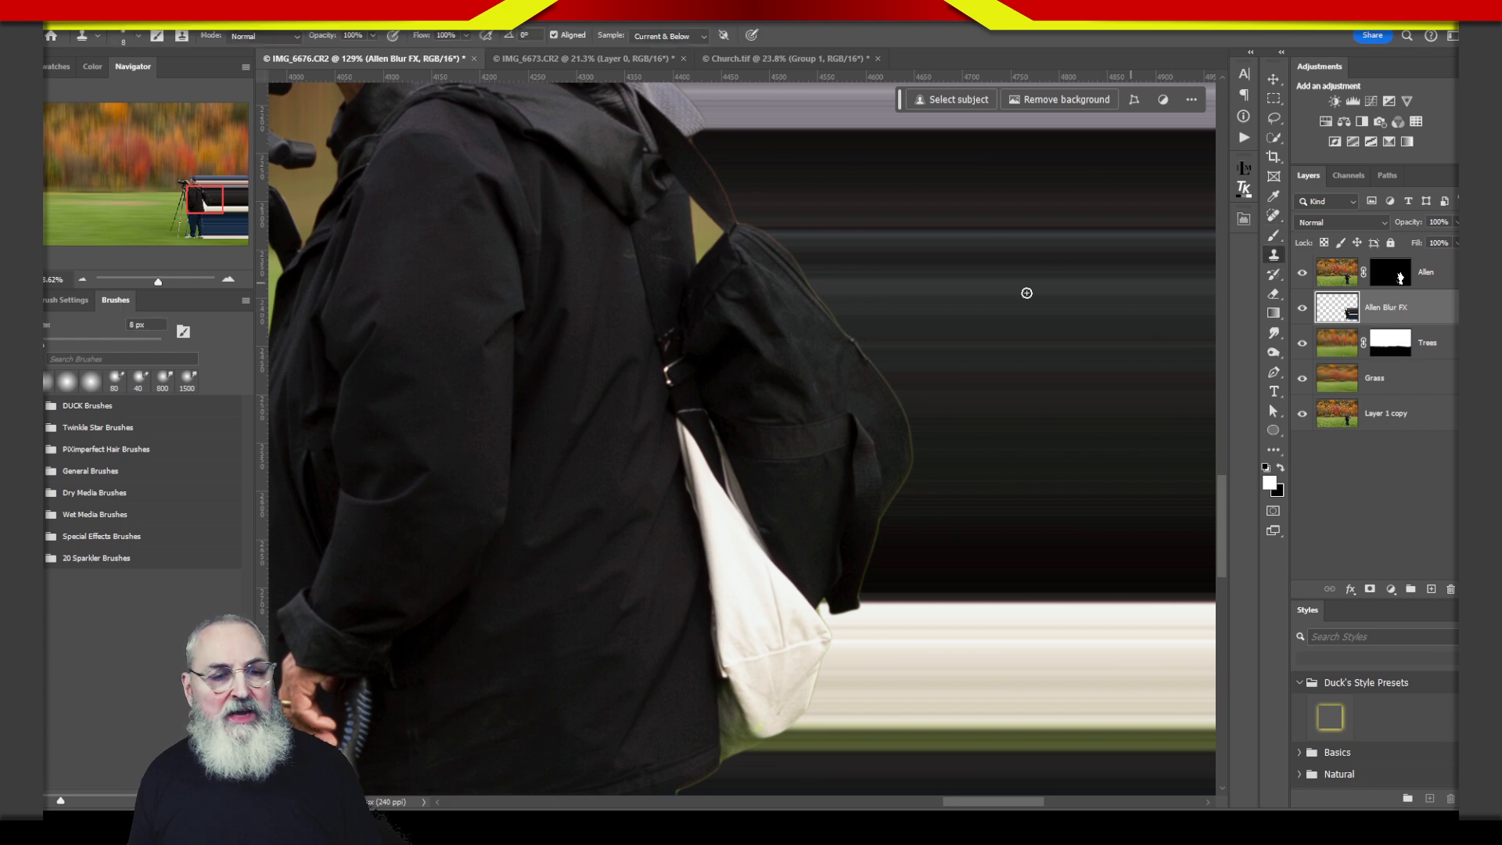
alt+click(801, 233)
mouse_move(707, 232)
mouse_down()
mouse_move(683, 201)
mouse_move(714, 220)
mouse_move(690, 197)
mouse_move(692, 234)
mouse_move(693, 195)
mouse_move(698, 242)
mouse_move(711, 220)
mouse_move(703, 258)
mouse_move(696, 220)
mouse_move(715, 212)
mouse_move(697, 205)
mouse_move(697, 275)
mouse_move(741, 230)
mouse_up()
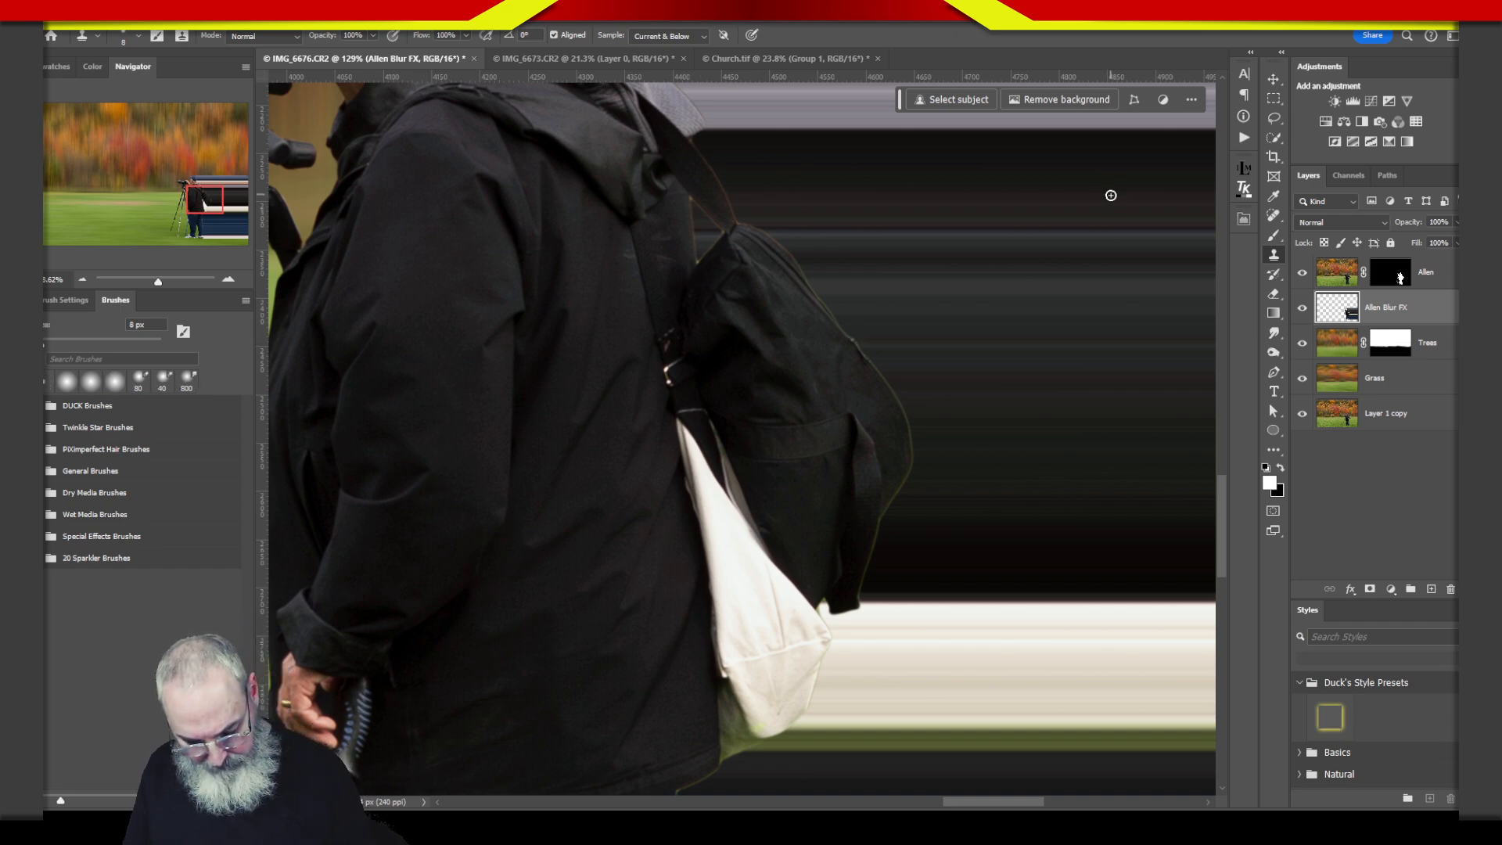
- Add a white layer mask to the Blur FX trail layer
key(v)
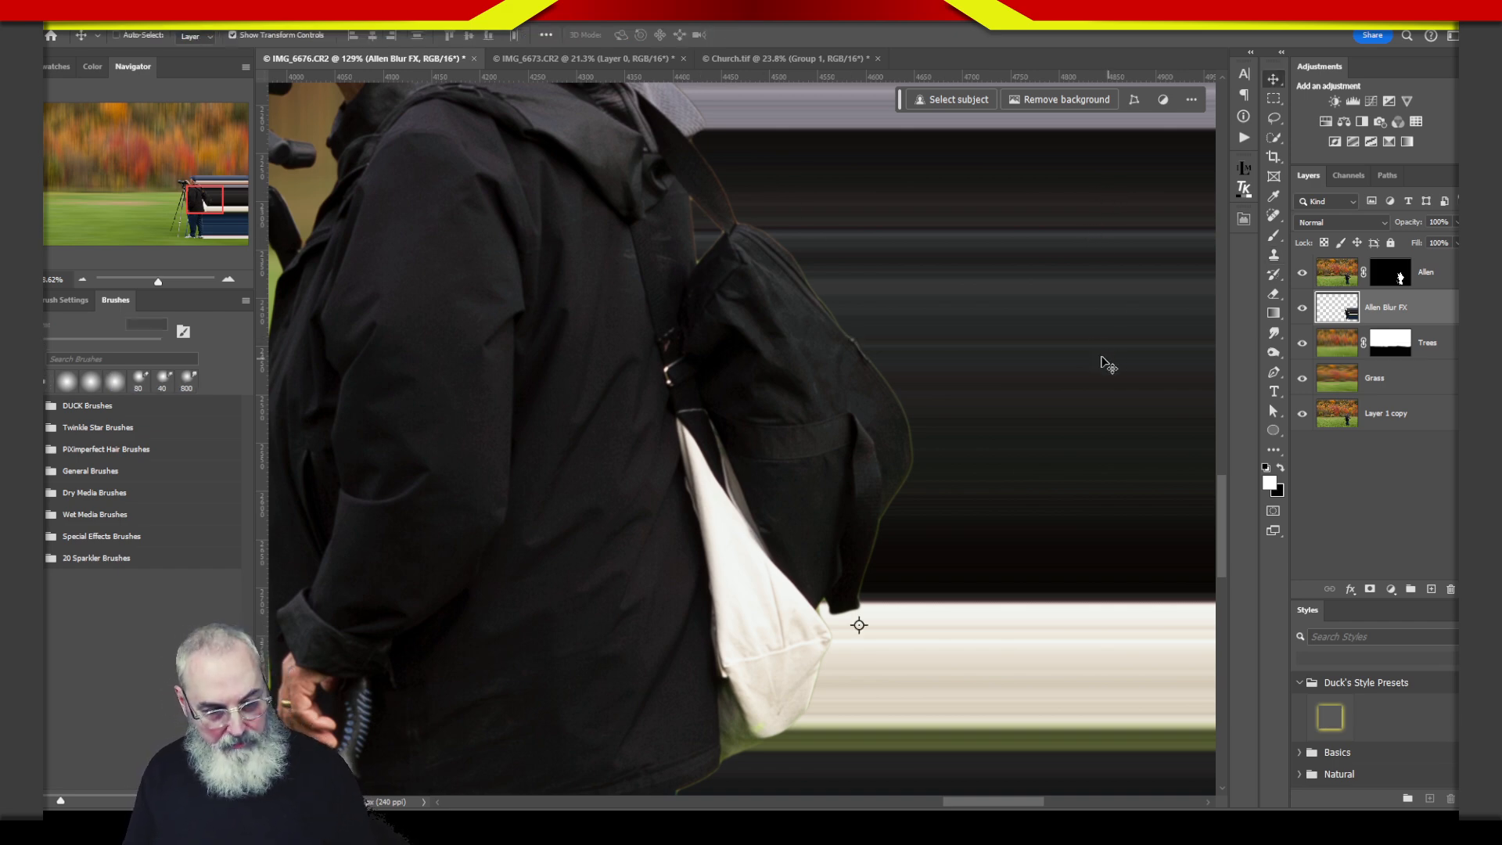
key(ctrl+0)
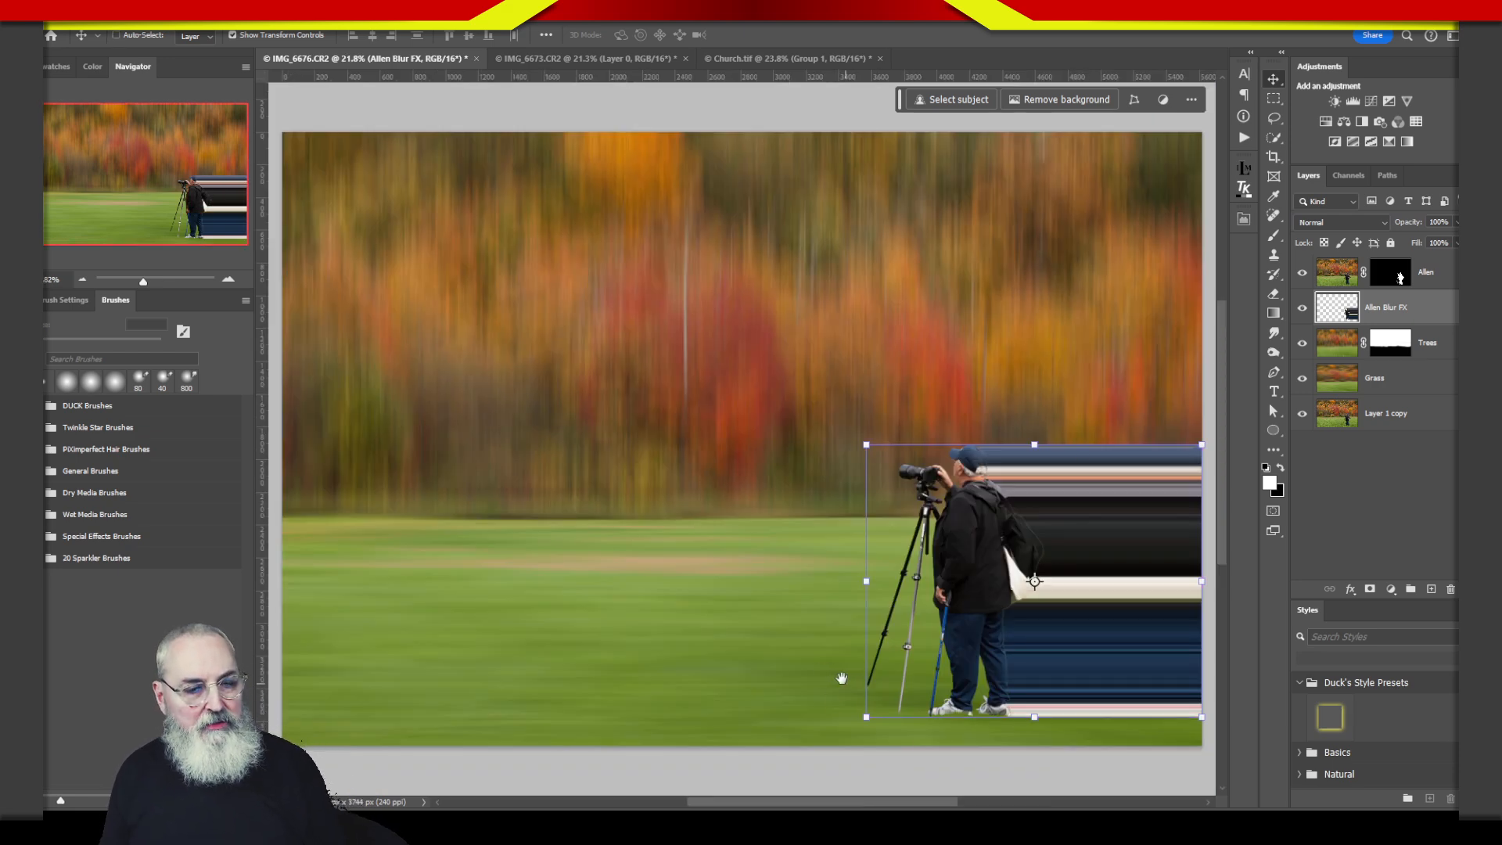
drag(823, 688, 609, 518)
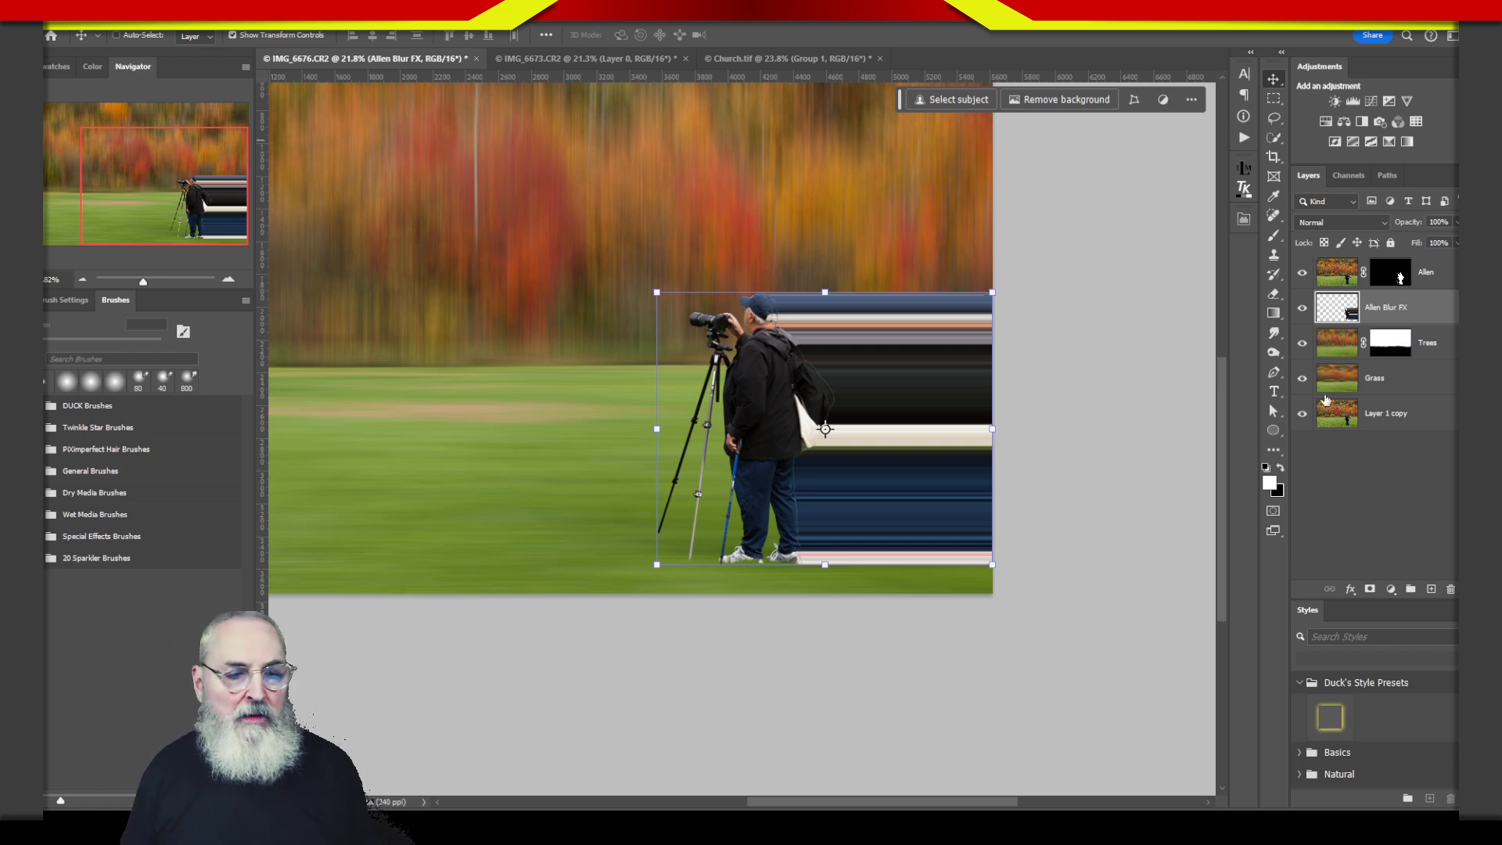
click(1370, 589)
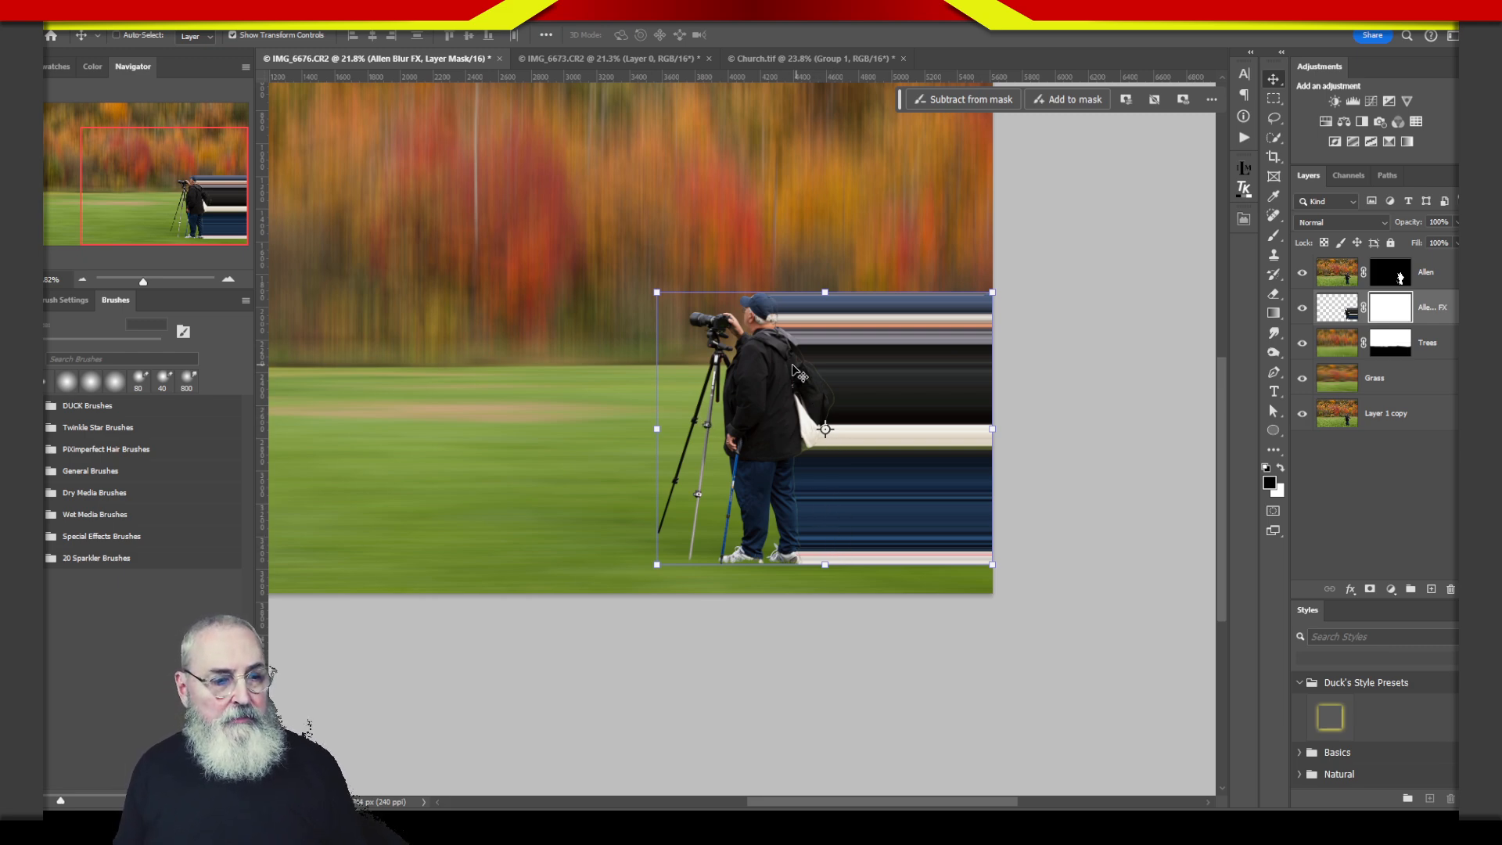
- Paint black on the trail mask with a soft 189 px brush over the man's hood, backpack, jacket and trousers, softening the trail's start
key(z)
drag(821, 377, 868, 386)
key(v)
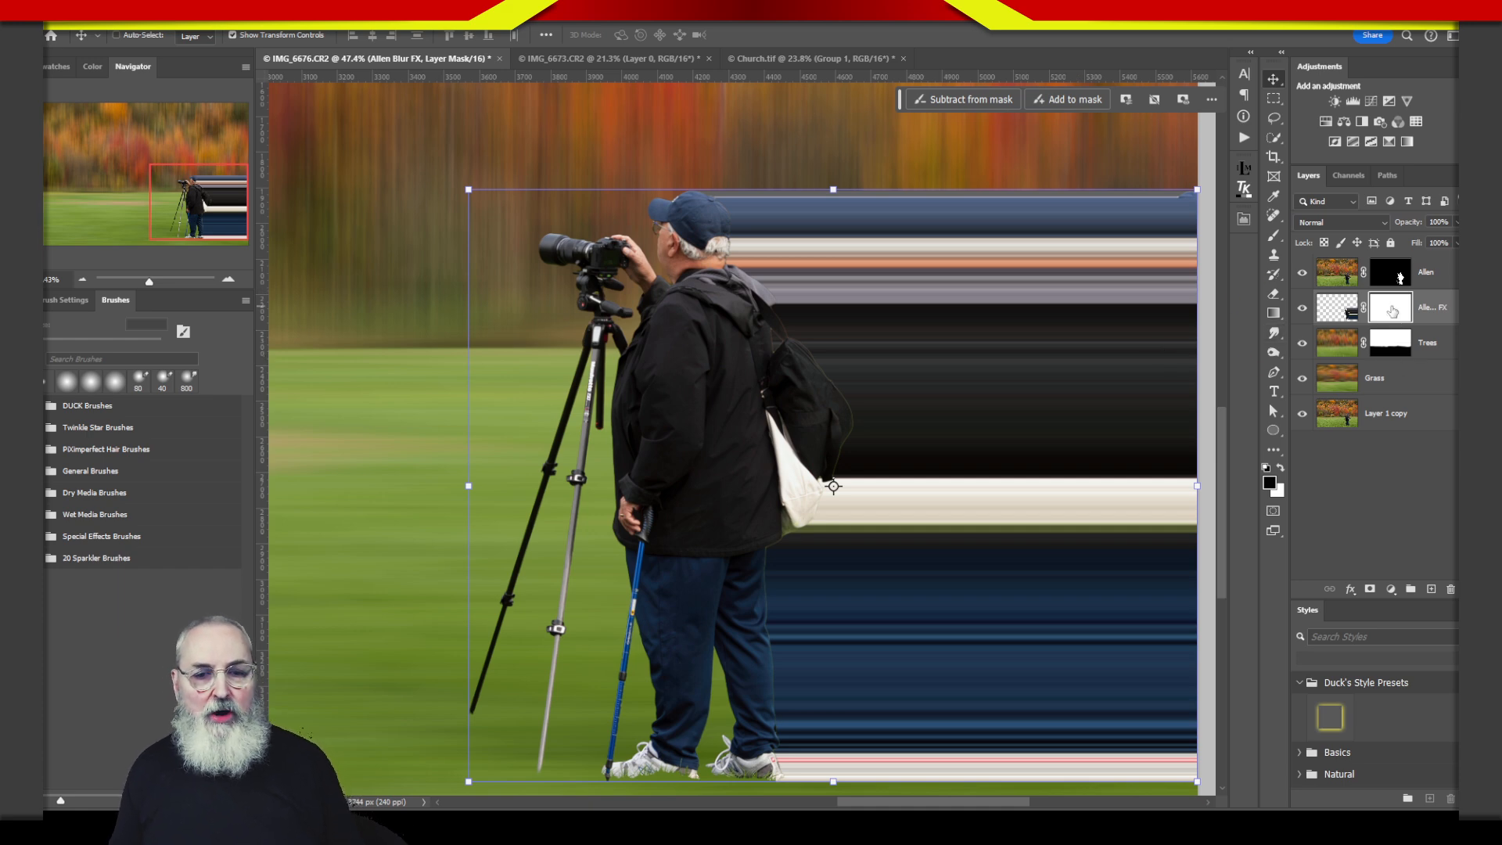
click(116, 384)
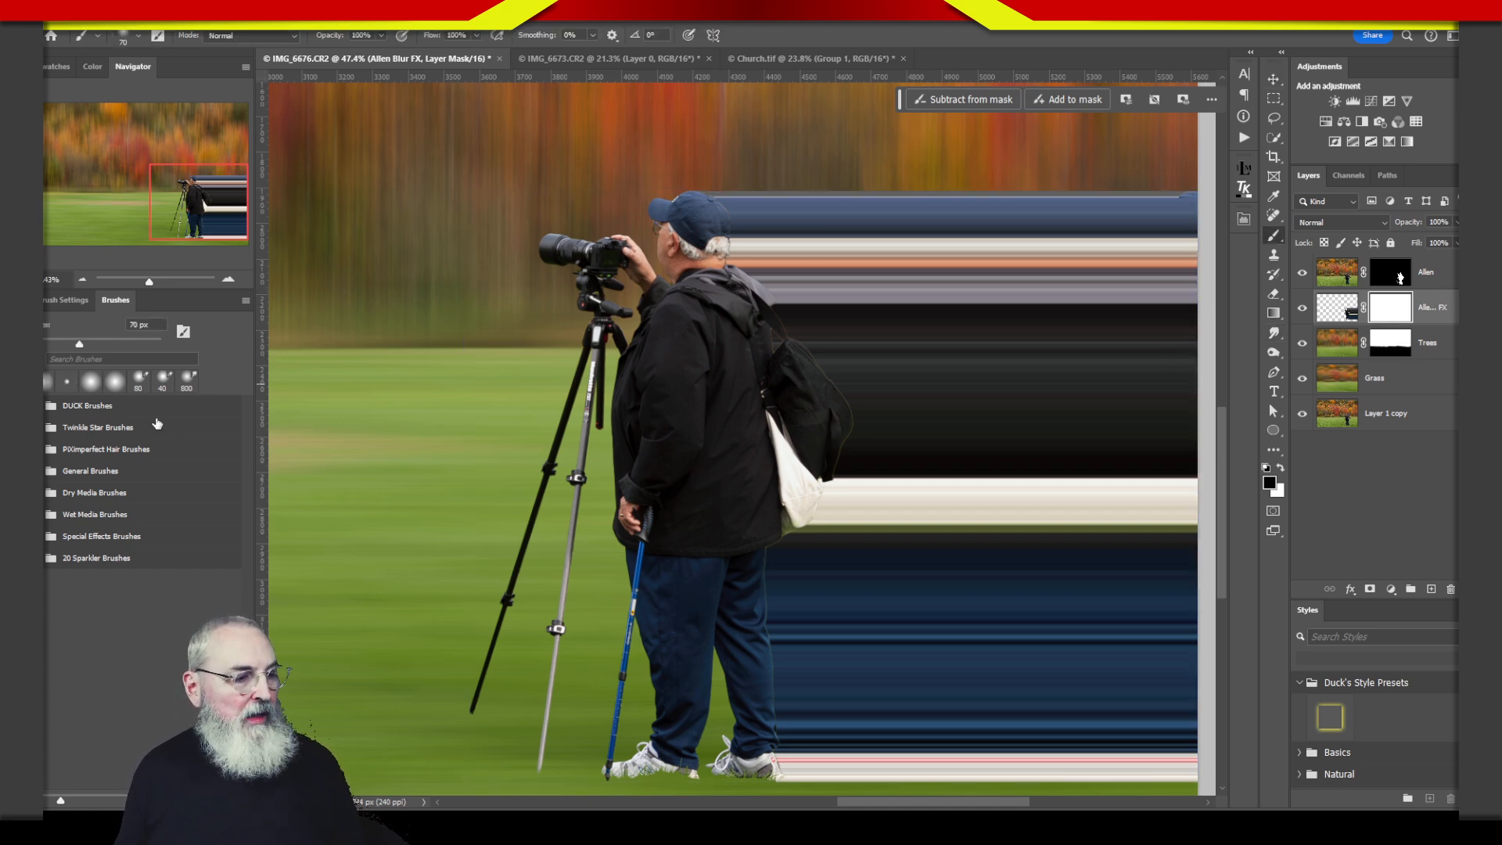
alt+right_click(831, 294)
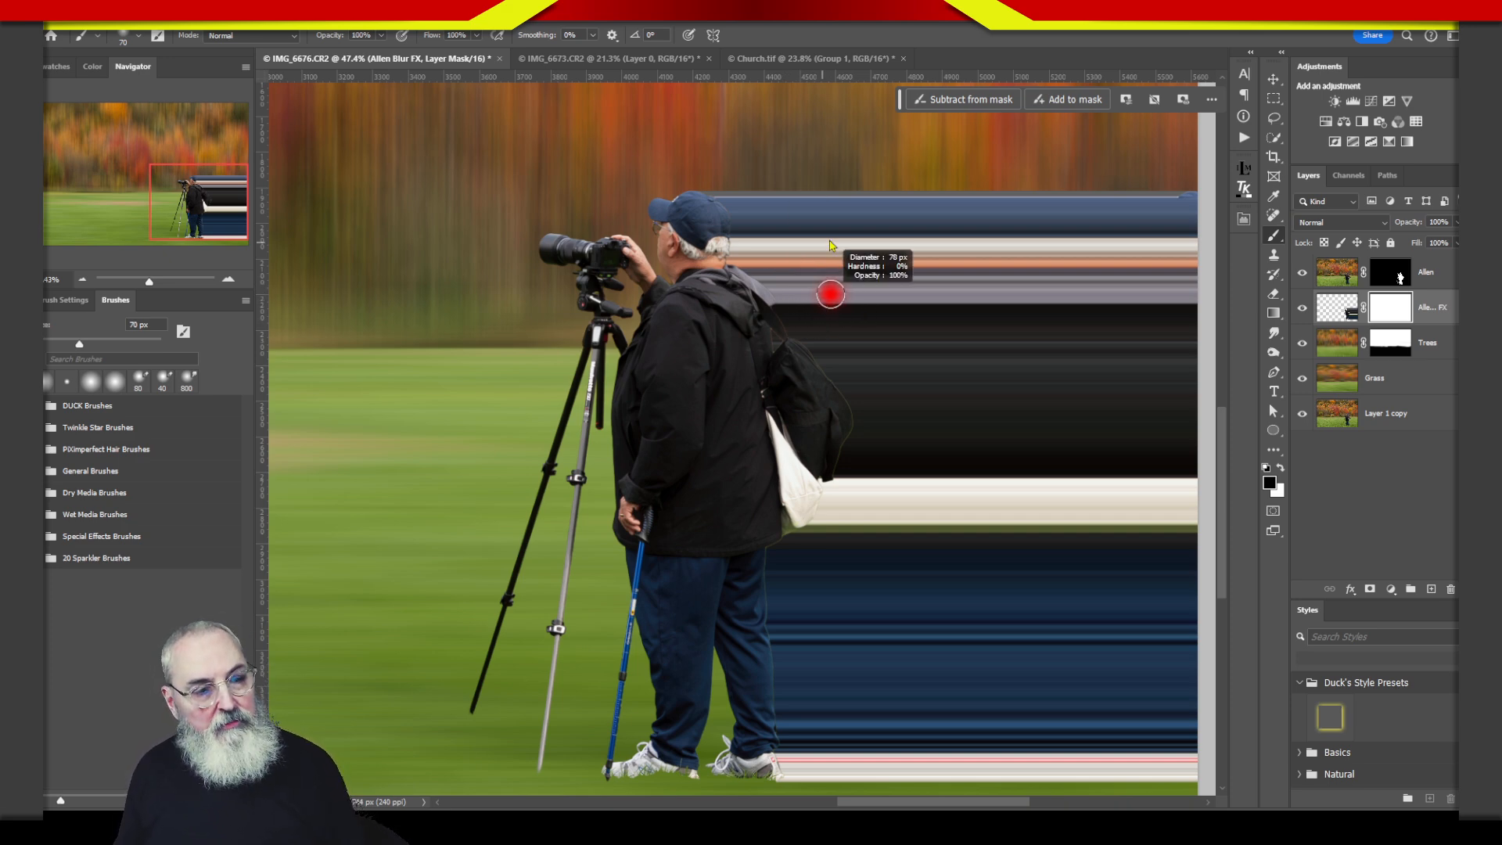
mouse_move(850, 260)
mouse_down()
mouse_move(877, 150)
mouse_move(863, 143)
mouse_up()
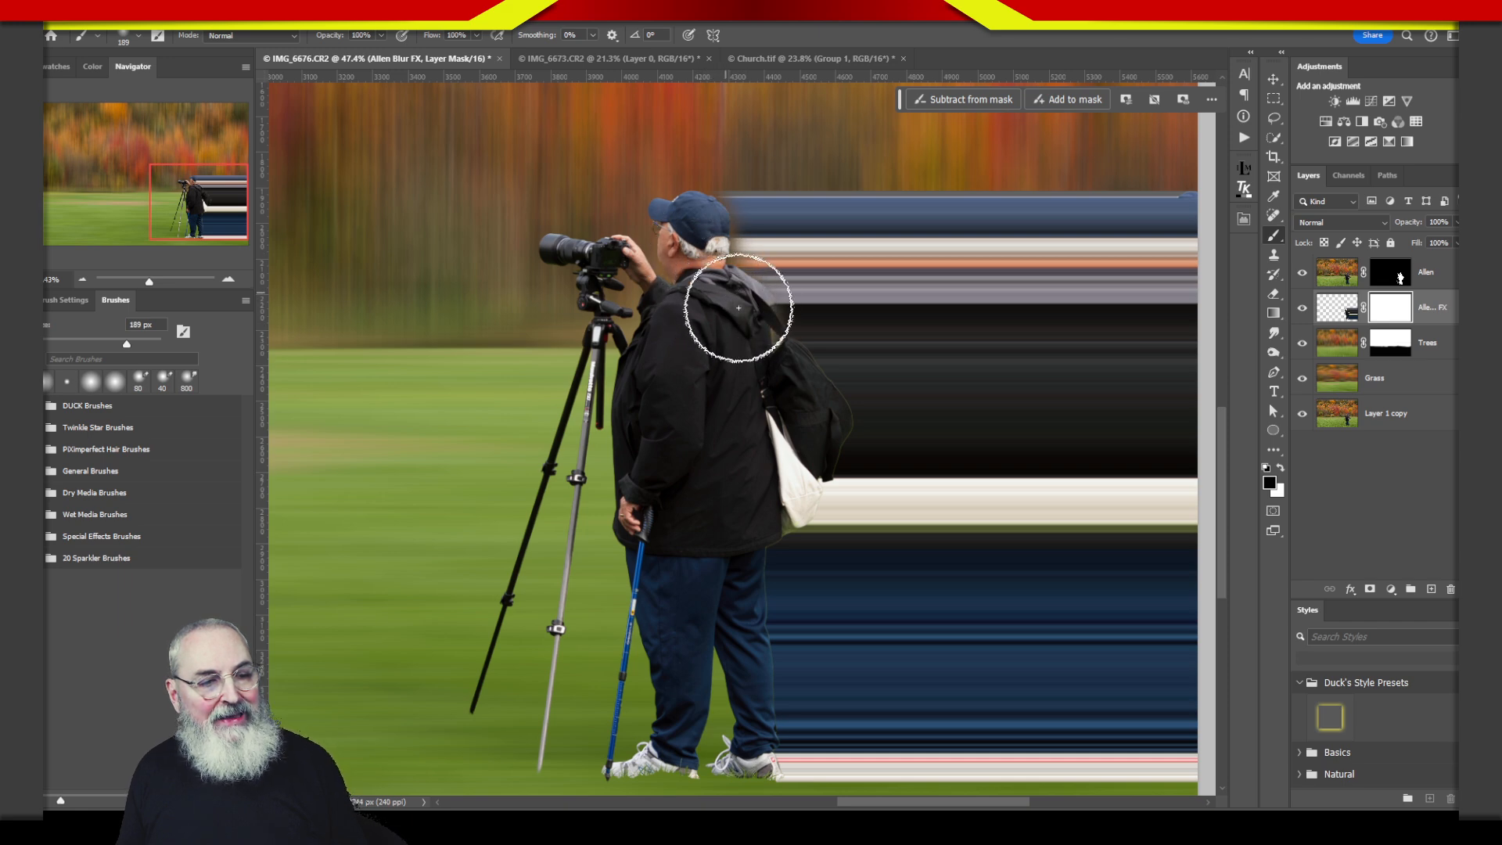
mouse_move(733, 301)
mouse_down()
mouse_move(778, 375)
mouse_move(778, 493)
mouse_move(785, 381)
mouse_move(807, 408)
mouse_up()
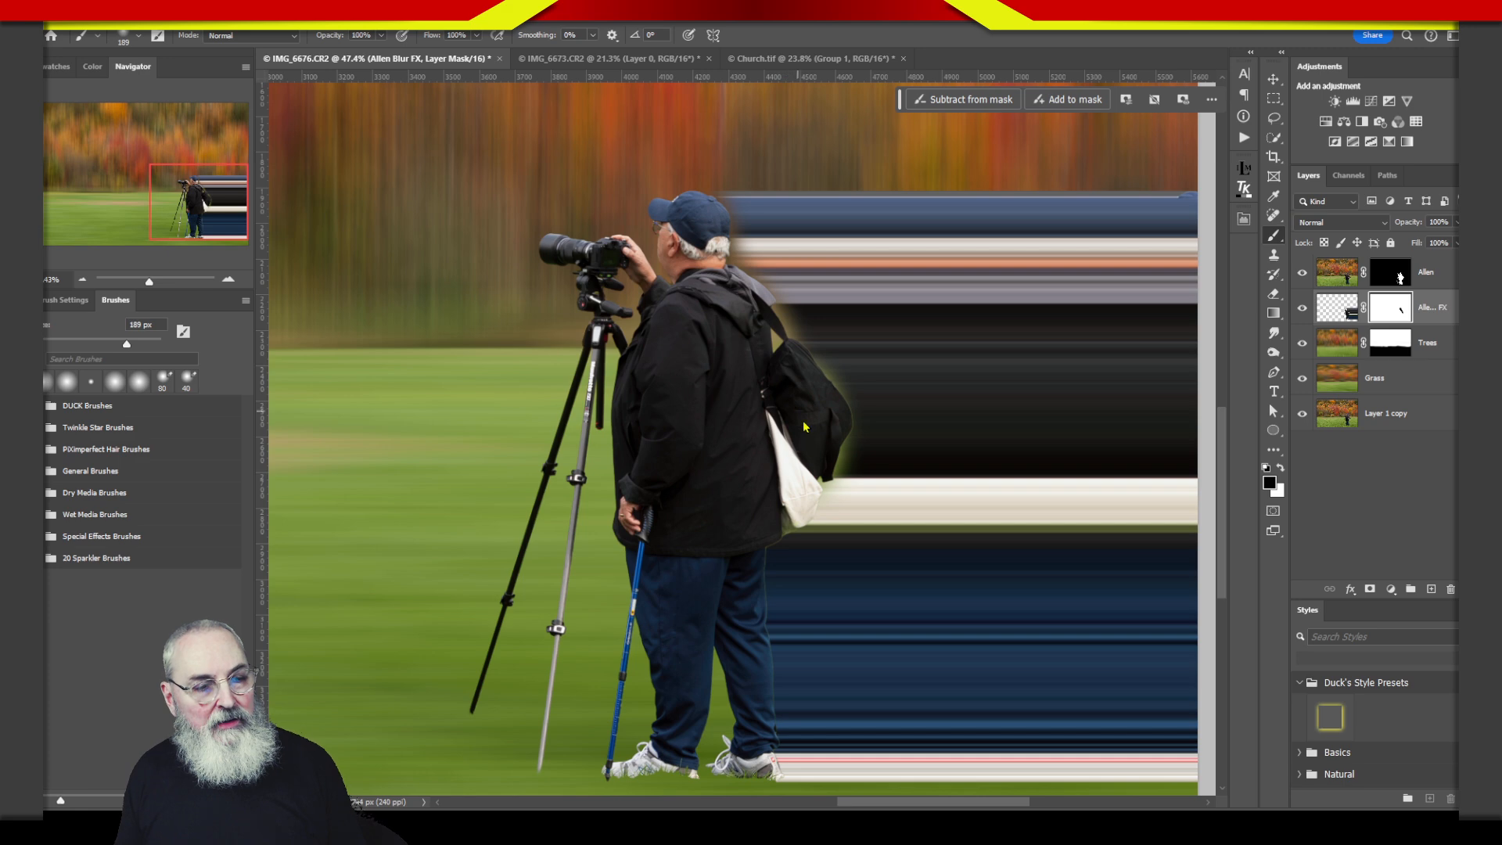
drag(795, 467, 720, 608)
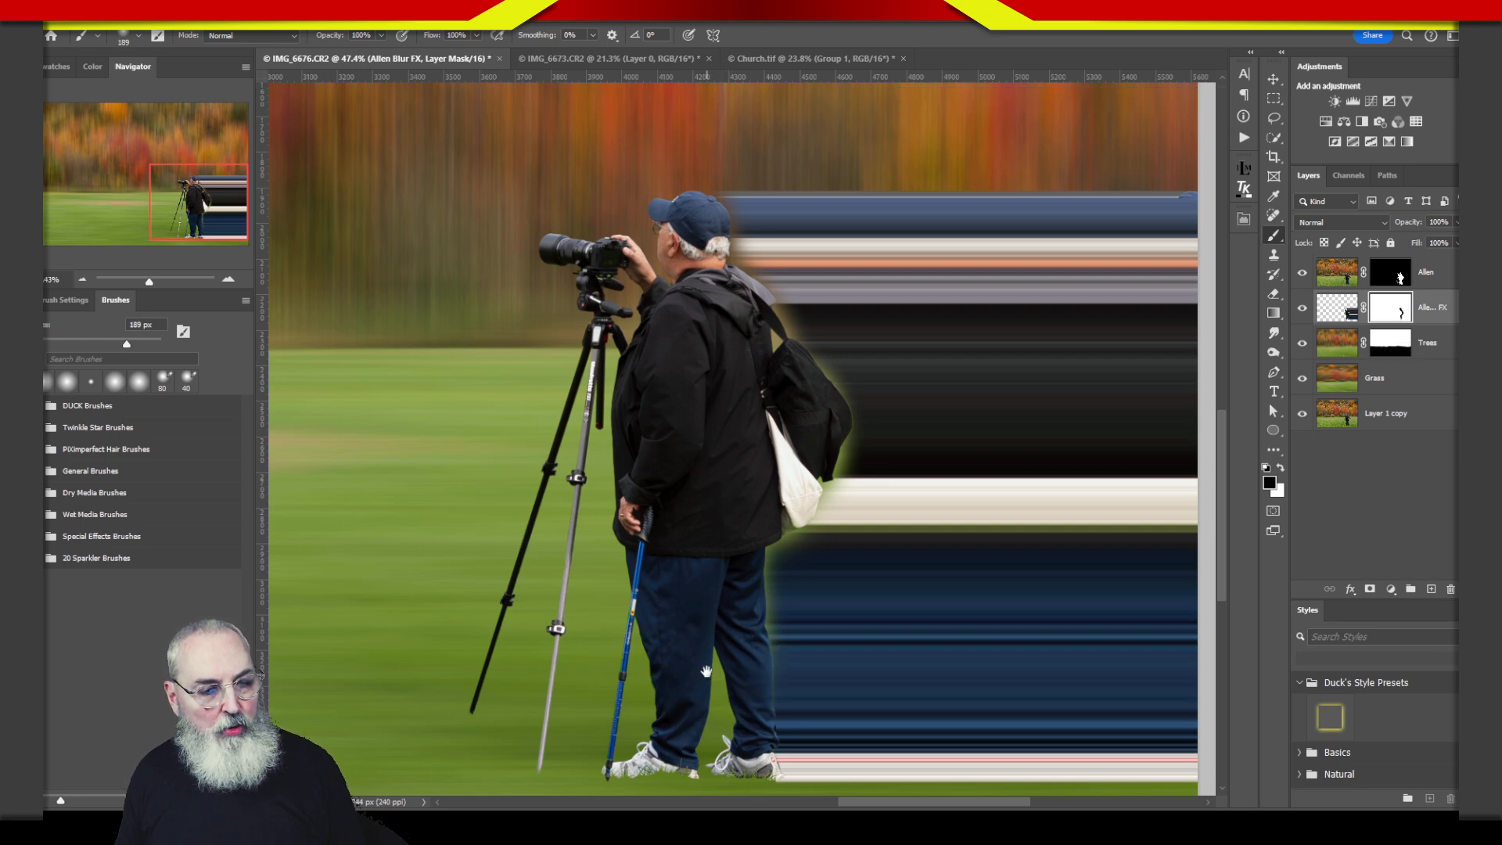
drag(705, 671, 690, 468)
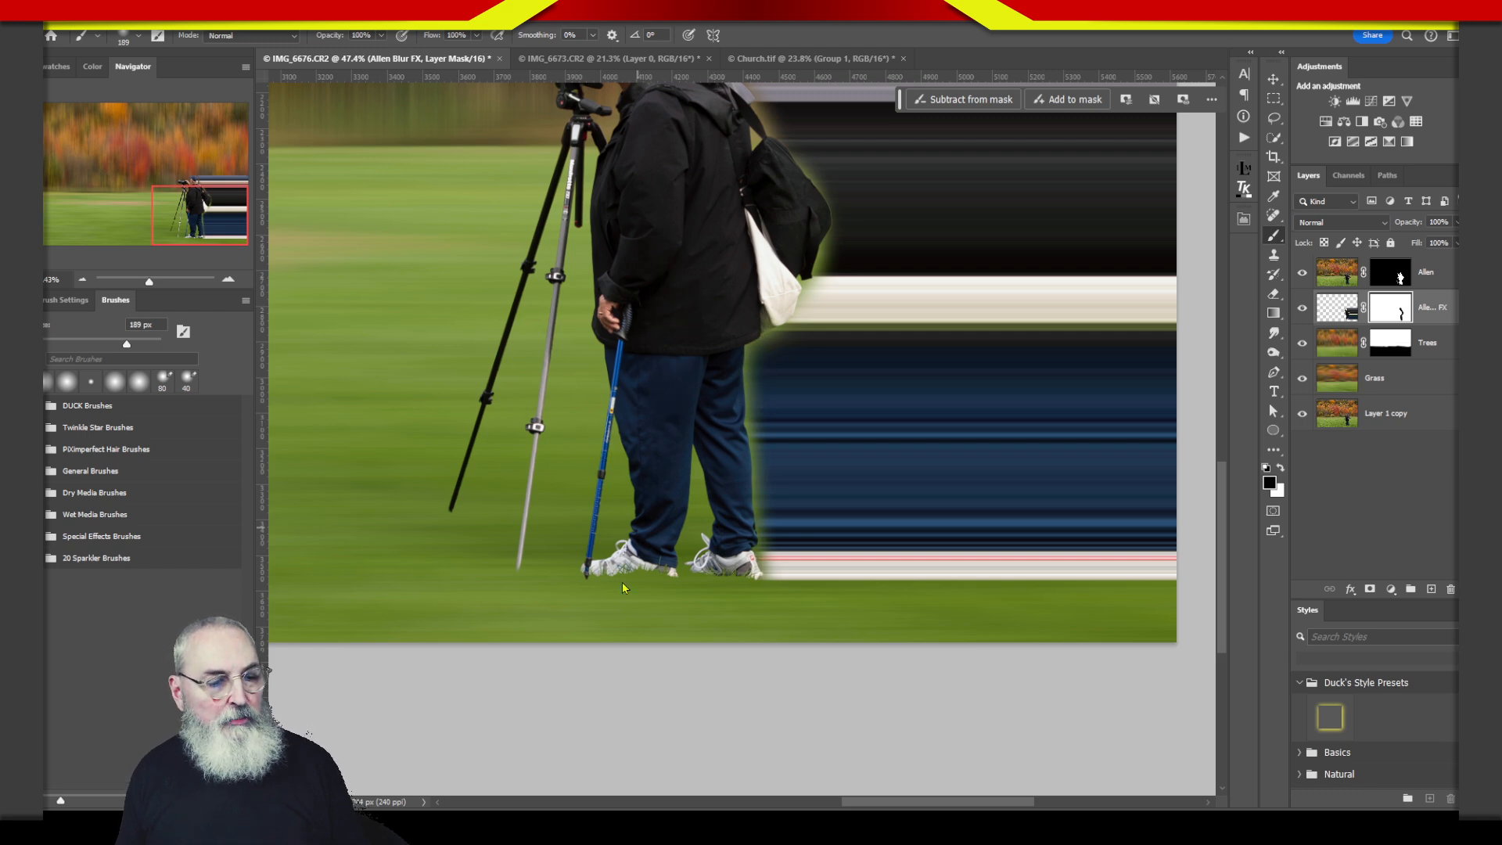
drag(593, 389, 587, 667)
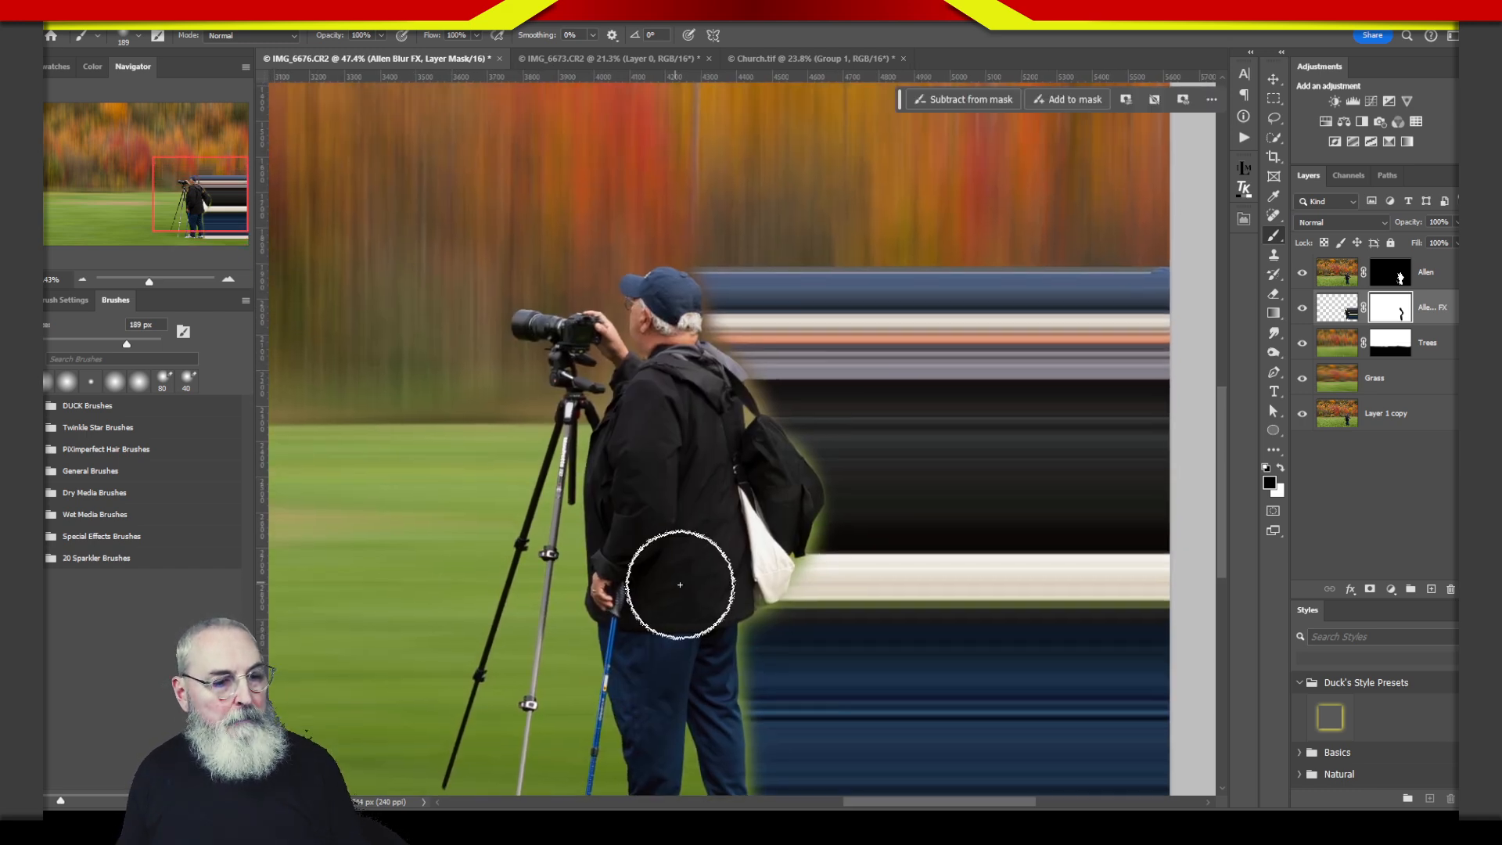
mouse_move(587, 346)
mouse_down()
mouse_move(634, 600)
mouse_move(625, 577)
mouse_up()
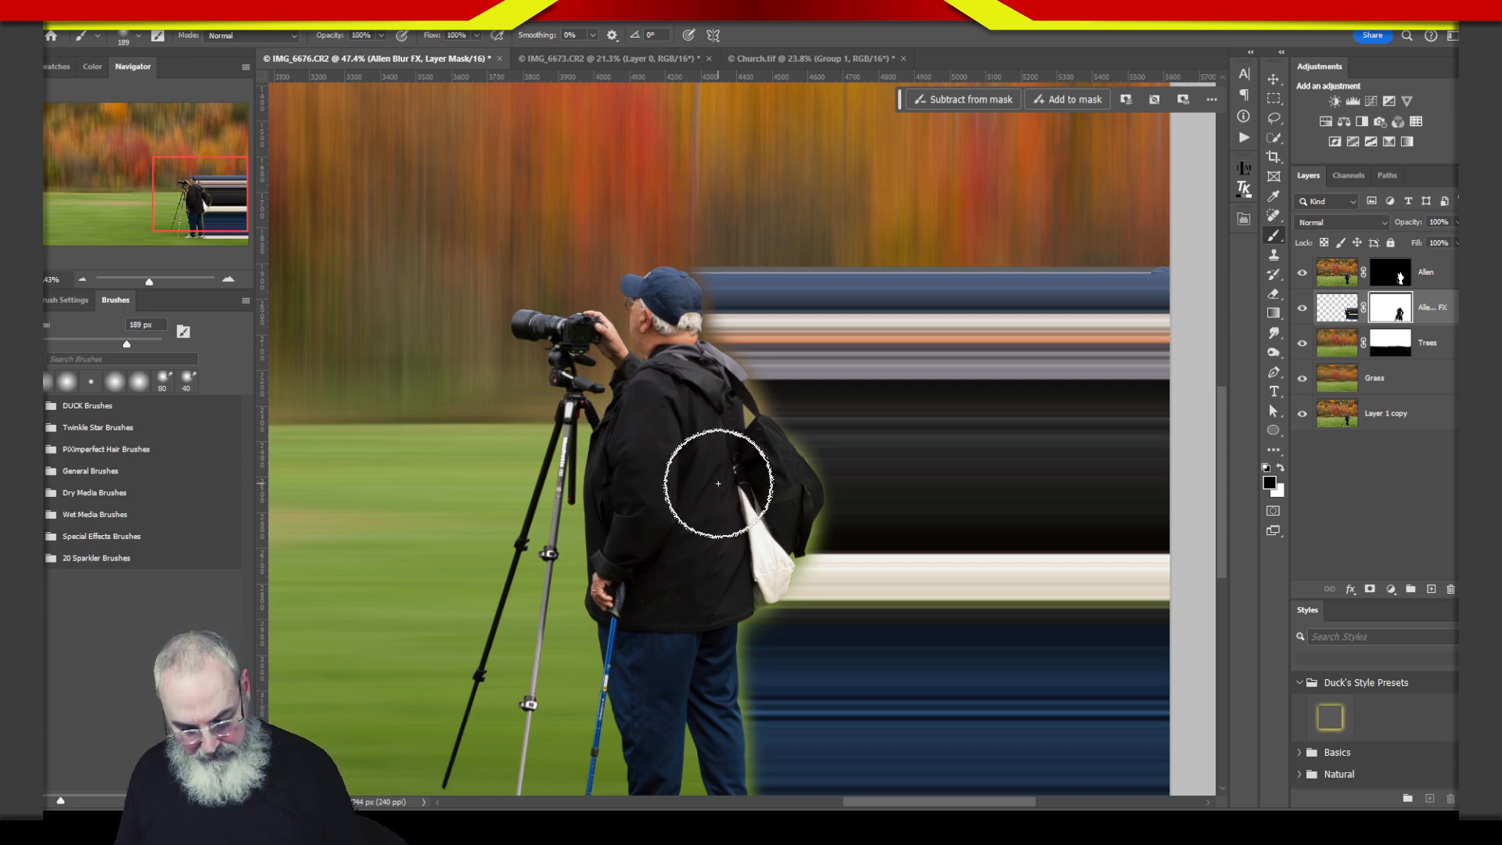
- Reduce the mask brush to 70 px and undo the last stroke beside the backpack strap
key(bracketleft)
key(bracketleft)
key(bracketleft)
key(bracketleft)
key(bracketleft)
key(bracketleft)
key(bracketleft)
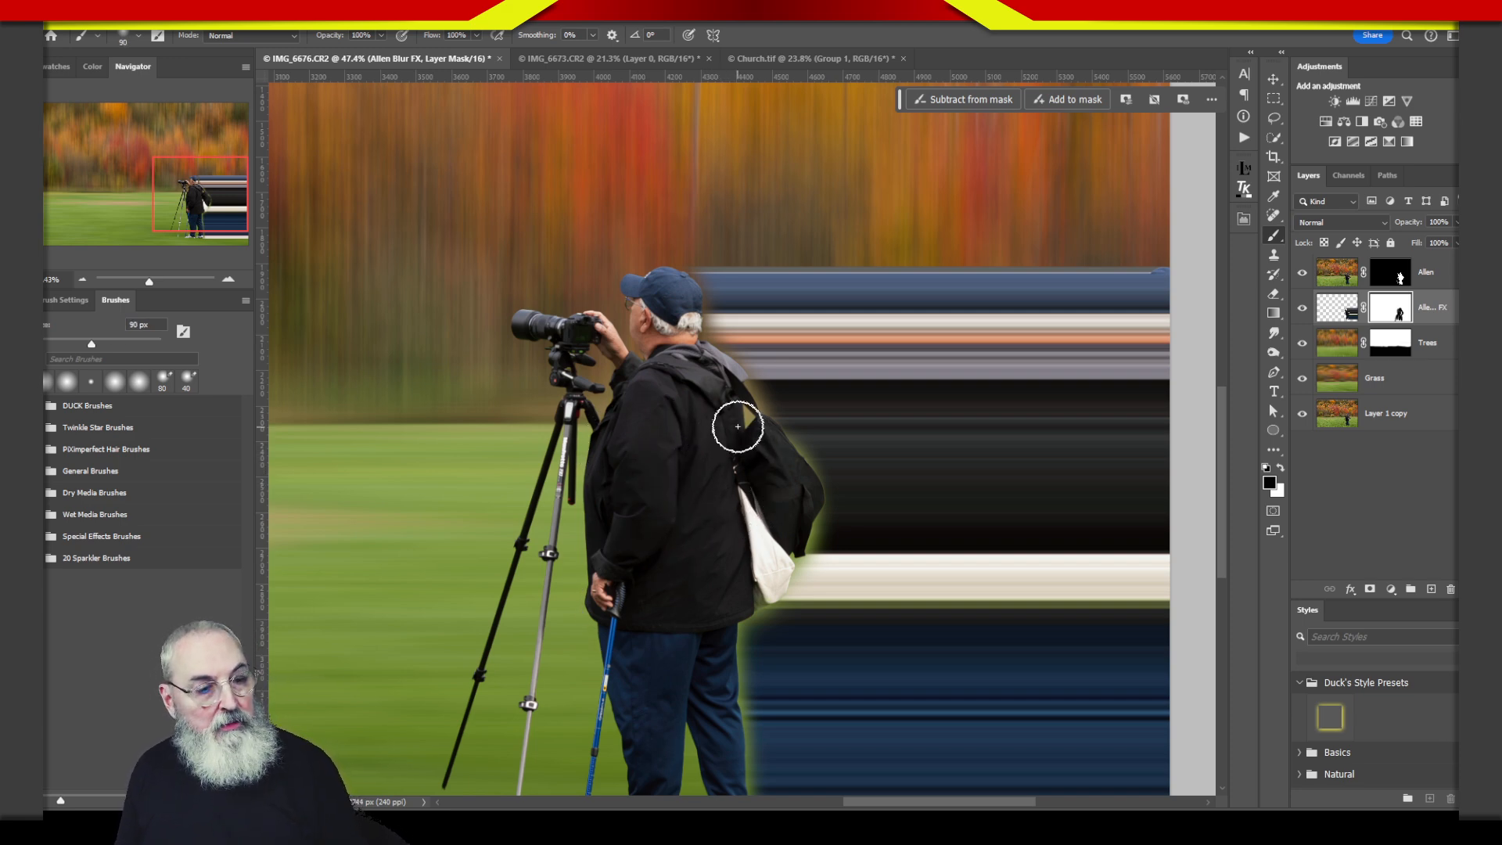
key(ctrl+z)
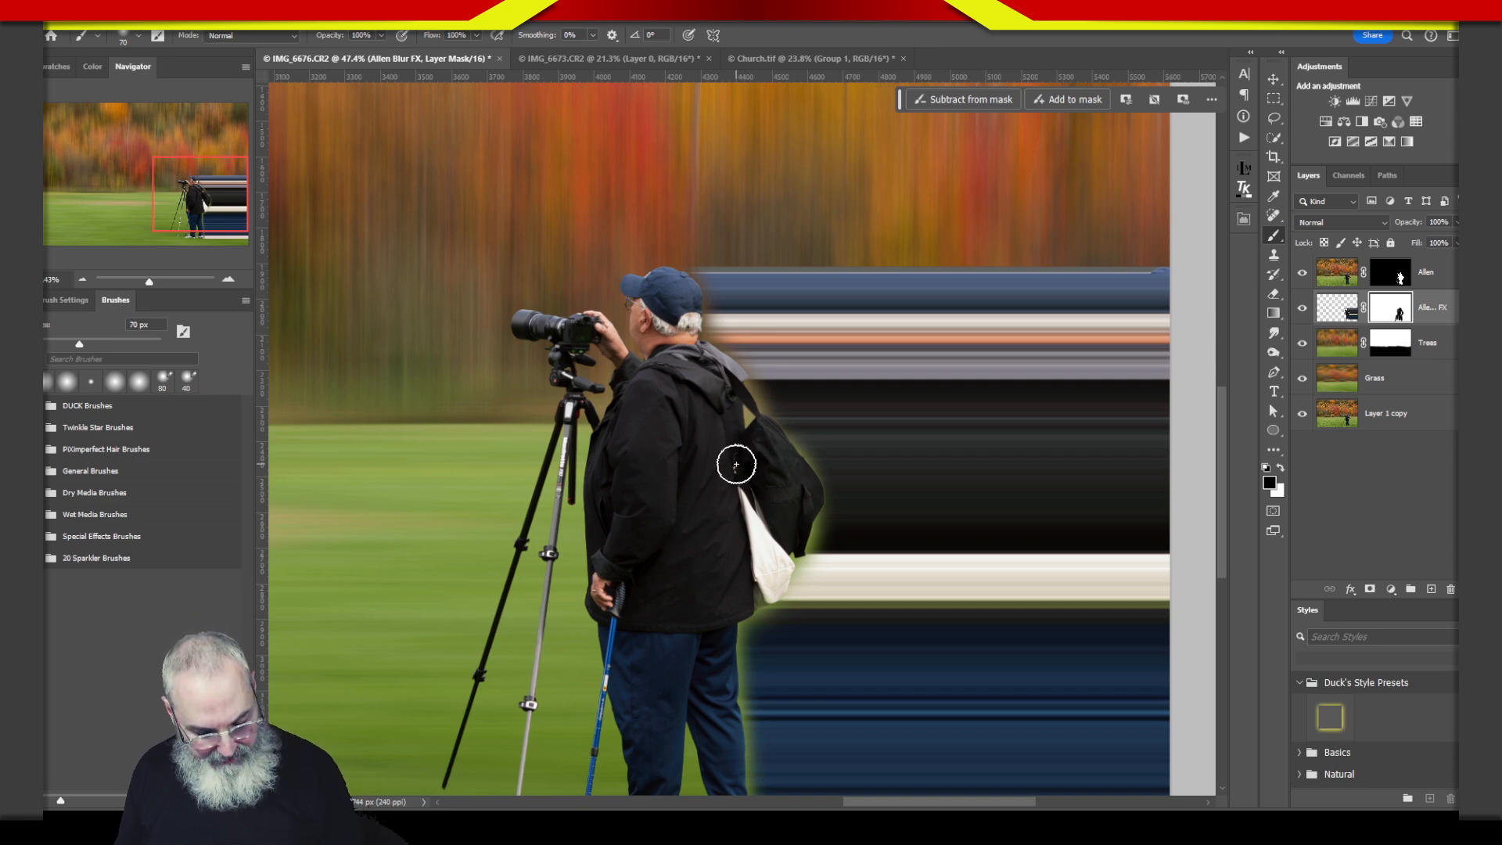
key(x)
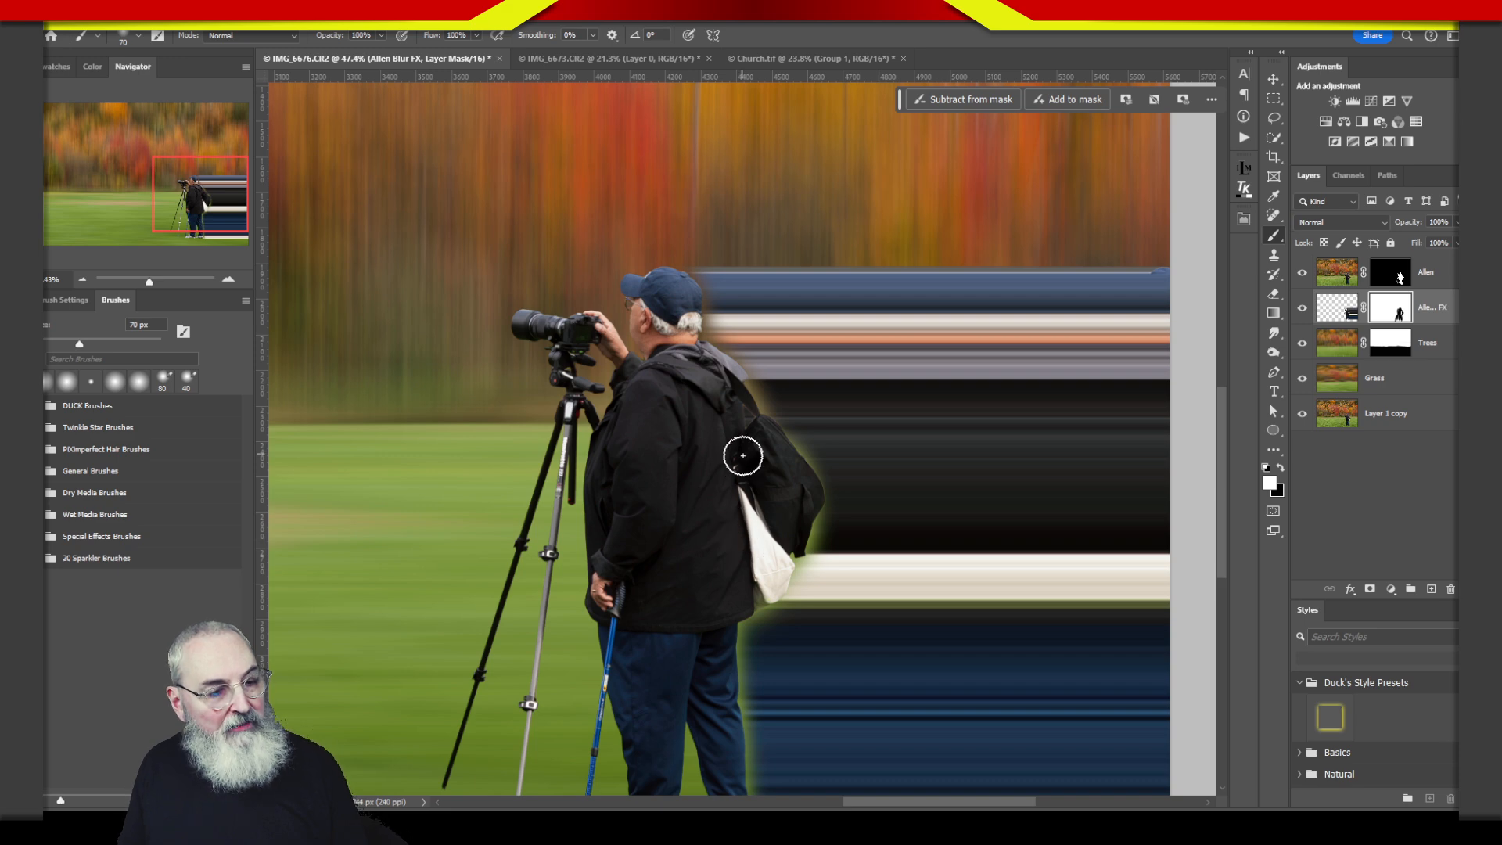
key(x)
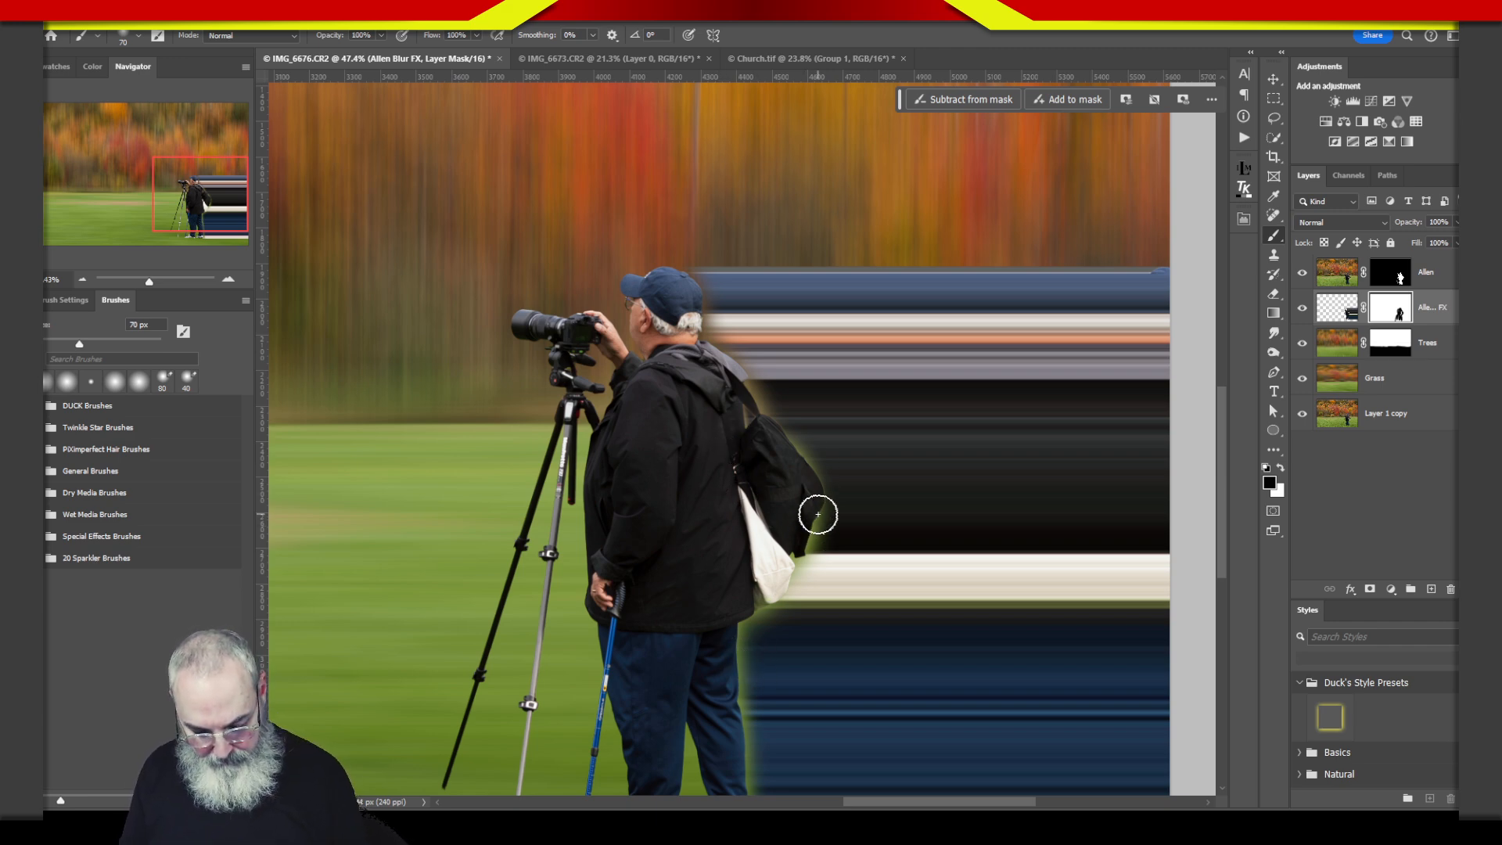
- Activate the Gradient tool and check that its preset is Foreground to Transparent with black as the foreground colour
key(ctrl+minus)
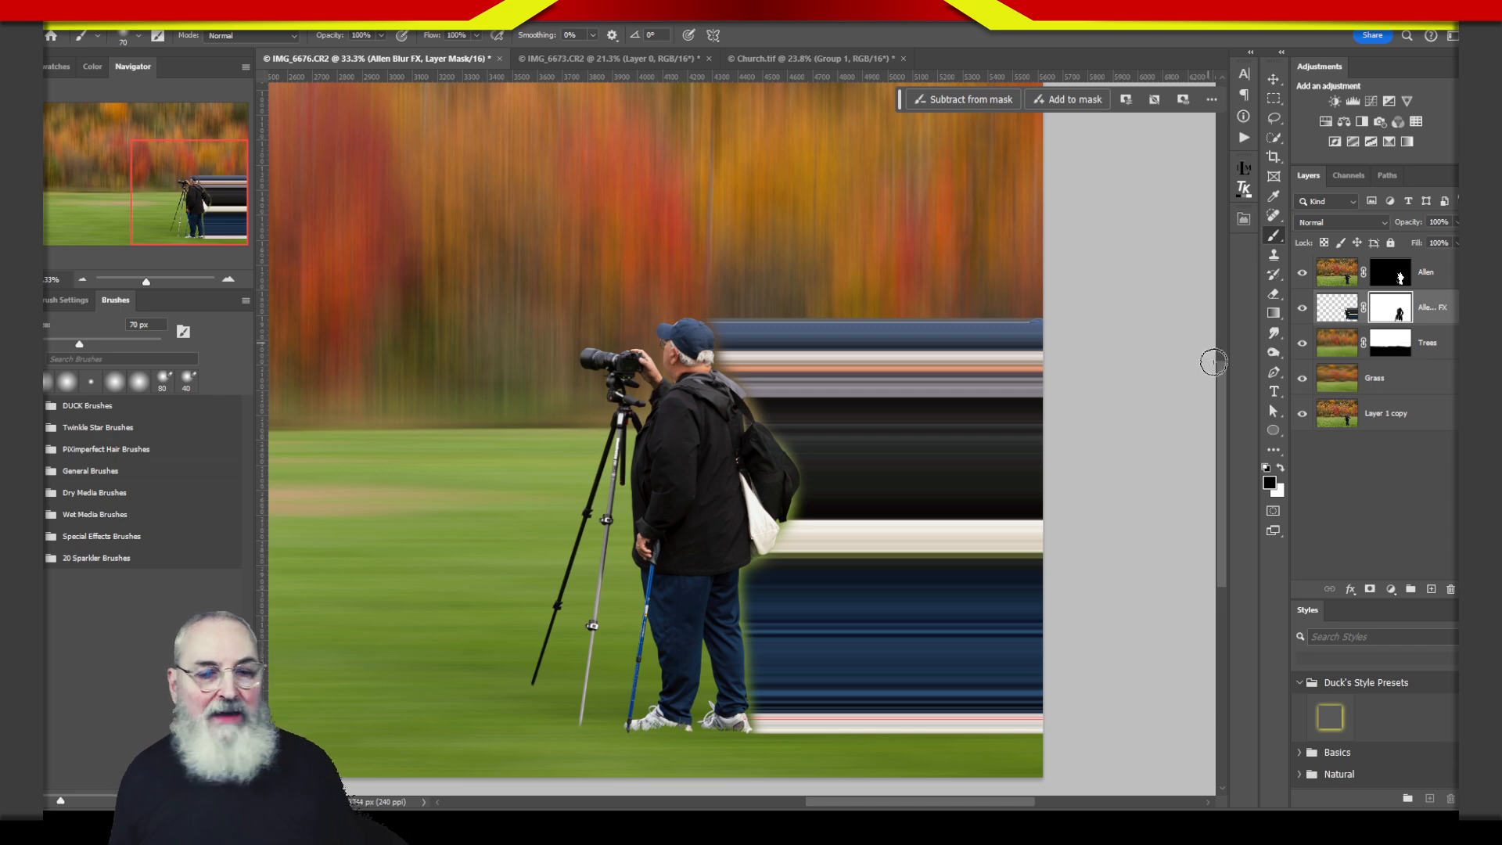
click(1273, 314)
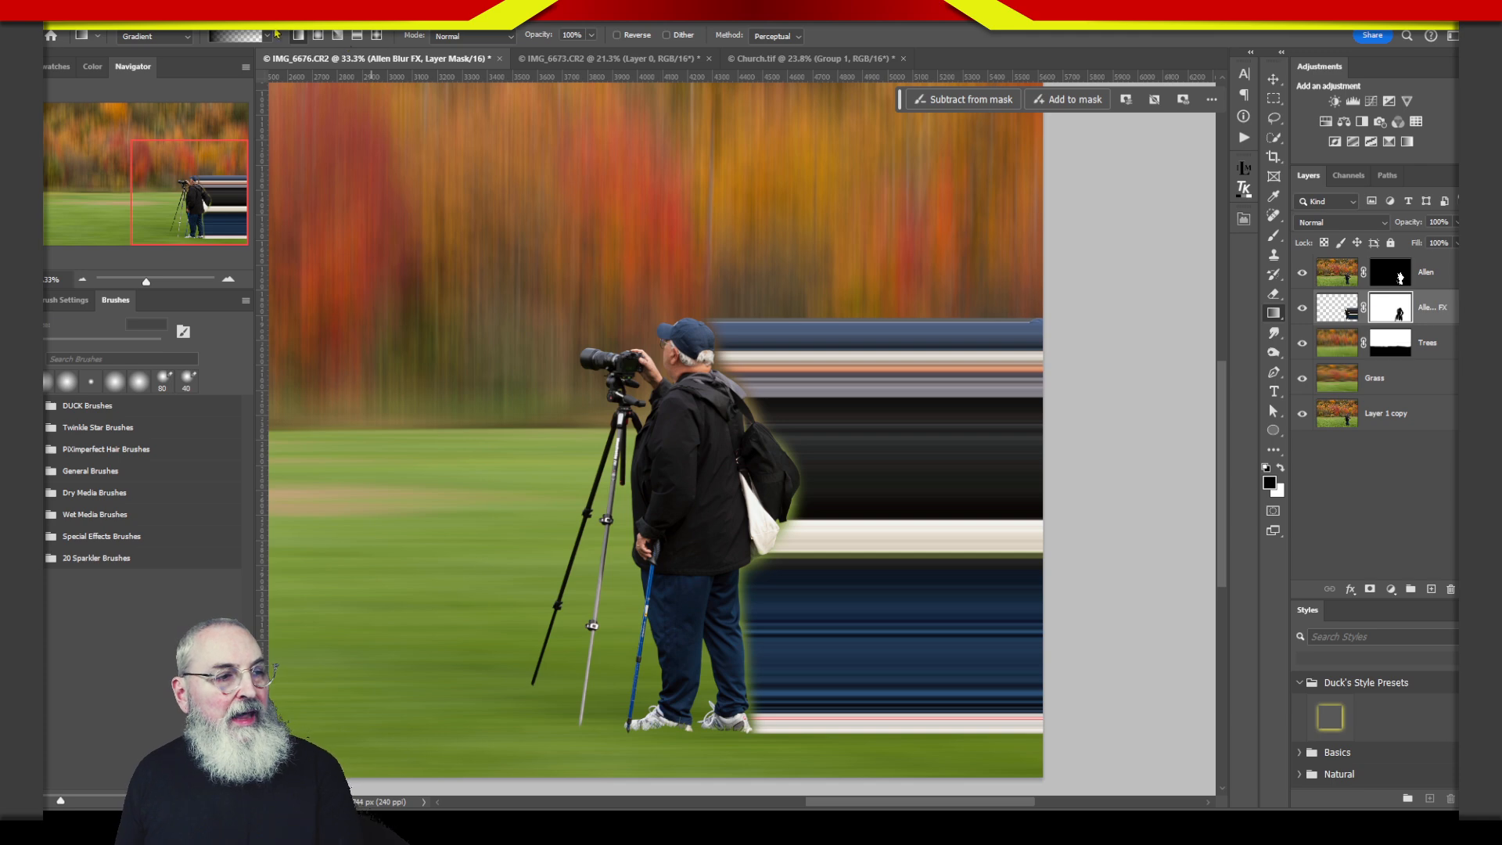
click(267, 38)
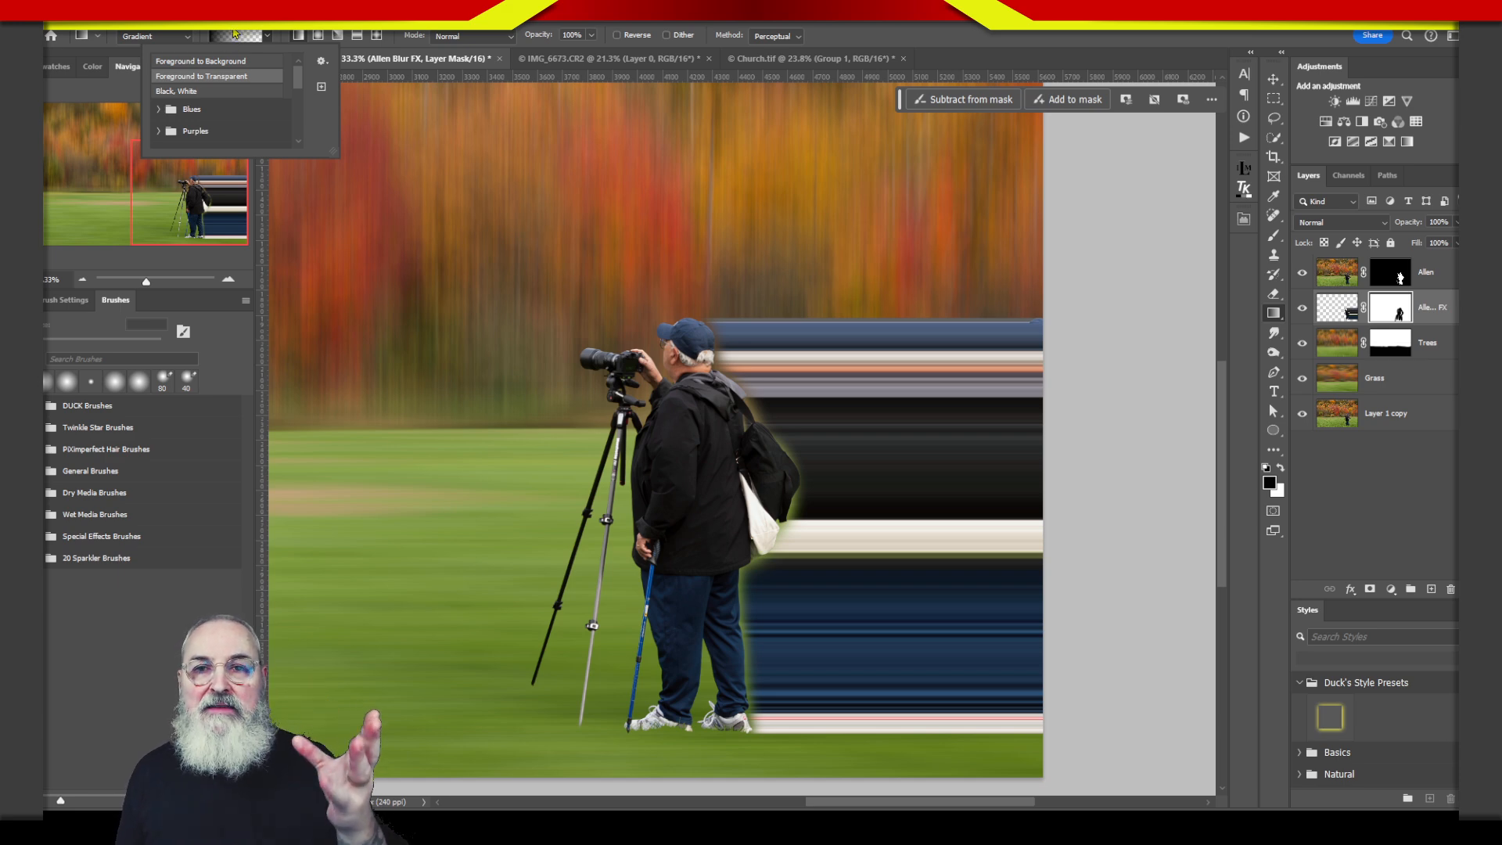
click(278, 36)
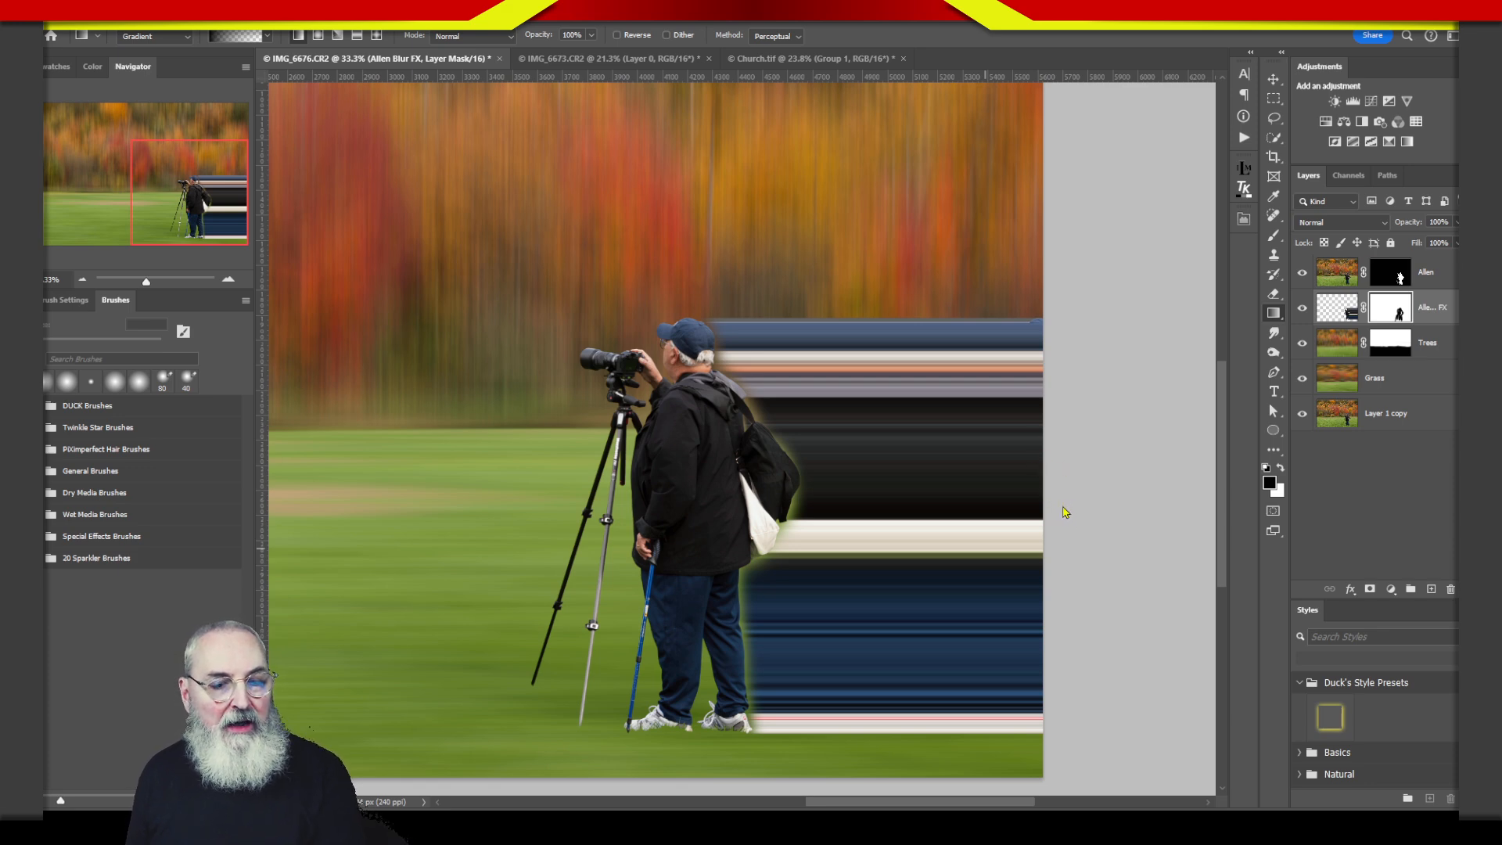
mouse_move(1054, 513)
mouse_down()
mouse_move(832, 516)
mouse_move(888, 497)
mouse_move(831, 510)
mouse_move(909, 547)
mouse_move(830, 514)
mouse_move(880, 495)
mouse_move(908, 549)
mouse_move(987, 504)
mouse_move(886, 514)
mouse_move(925, 579)
mouse_up()
mouse_move(1055, 432)
mouse_down()
mouse_move(859, 455)
mouse_move(935, 493)
mouse_up()
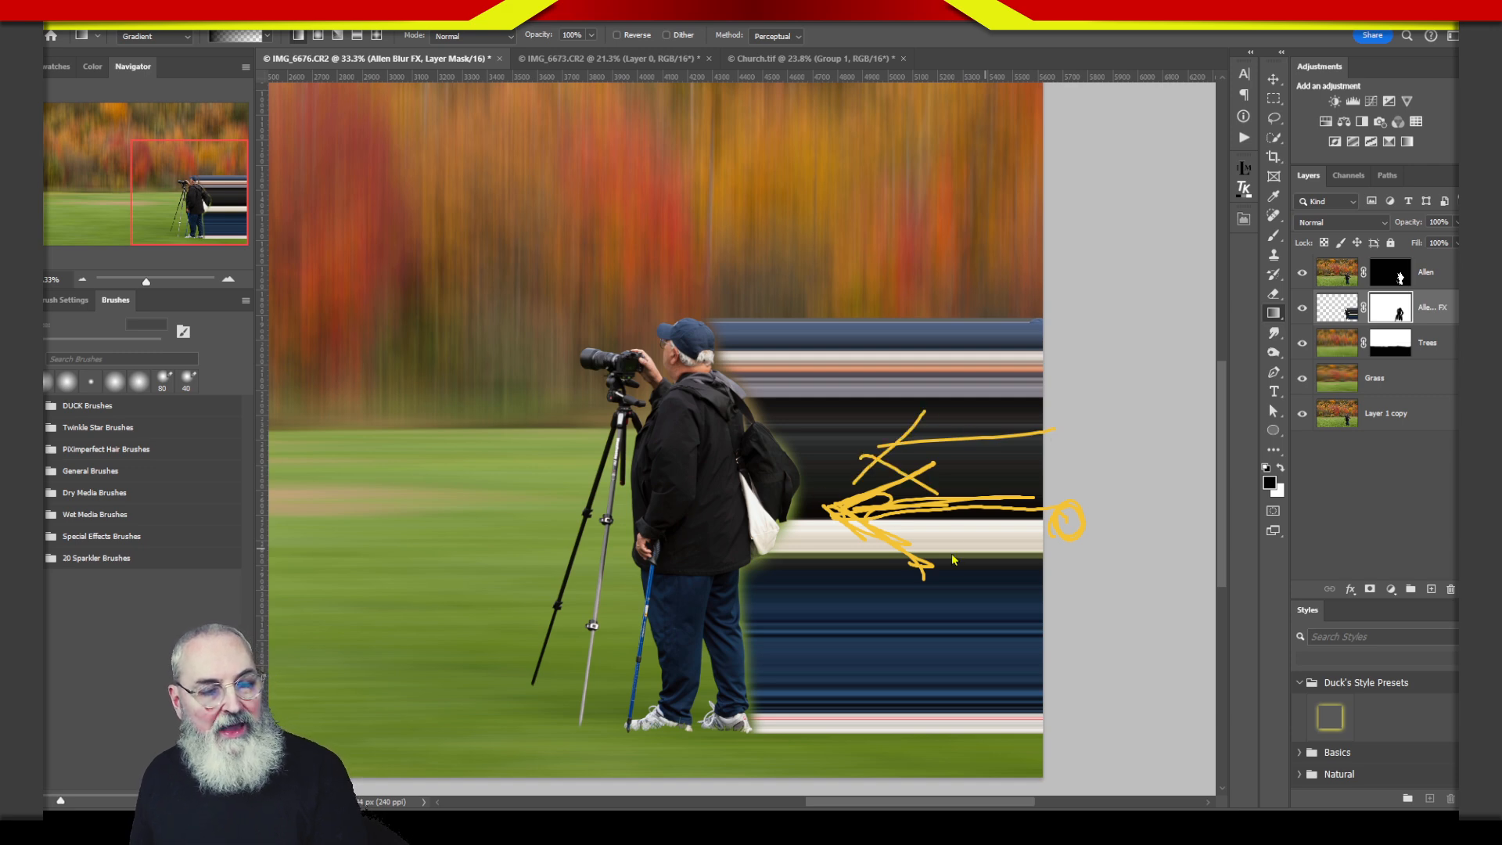
key(Escape)
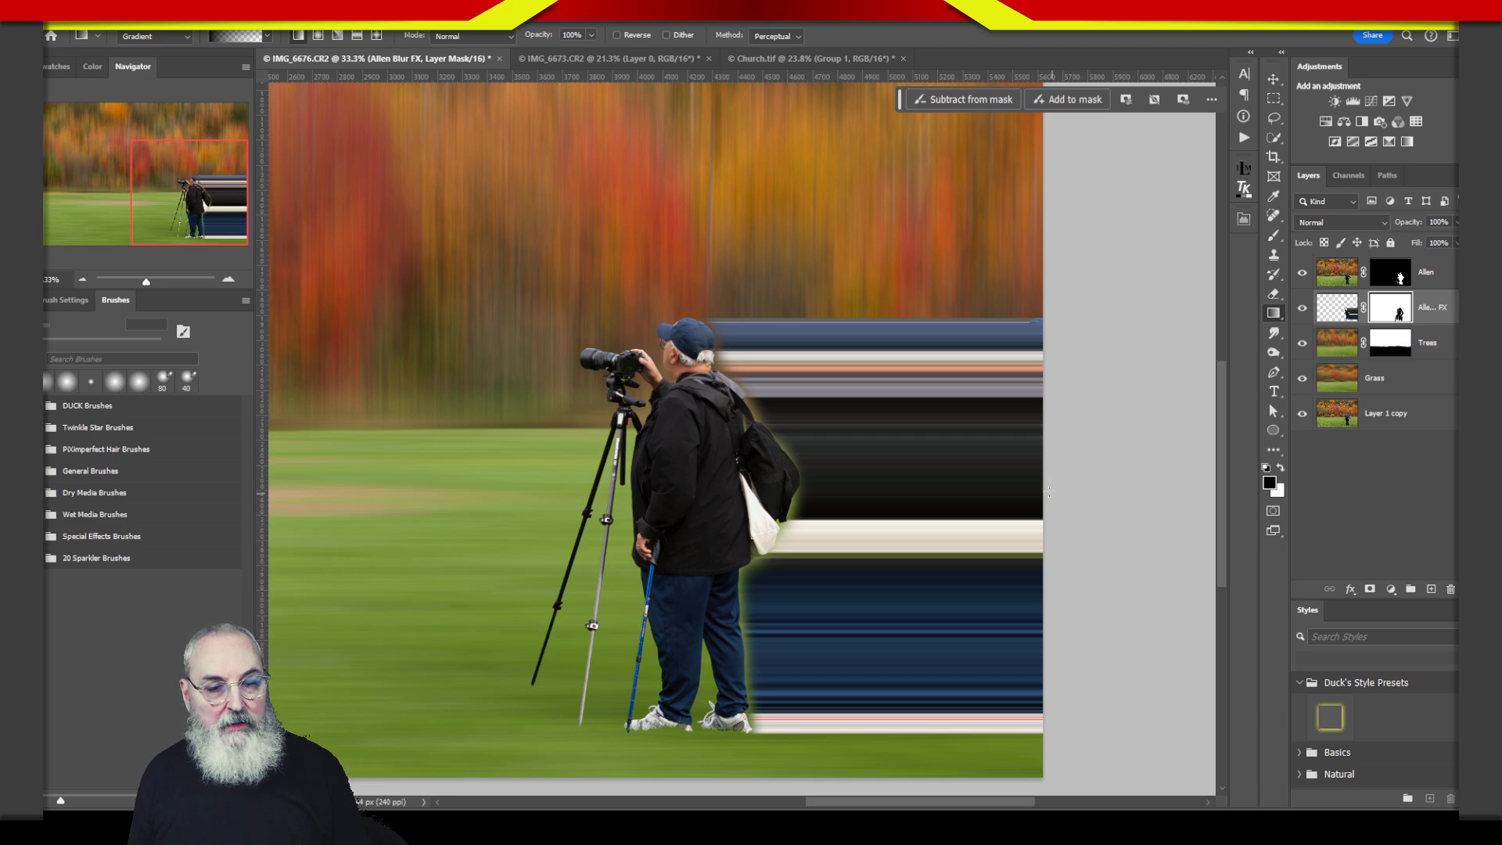
- Draw a black-to-transparent gradient on the trail mask from the photo's right edge to the man, adjusting its endpoints and midpoint to fade the trail
drag(1060, 491, 795, 493)
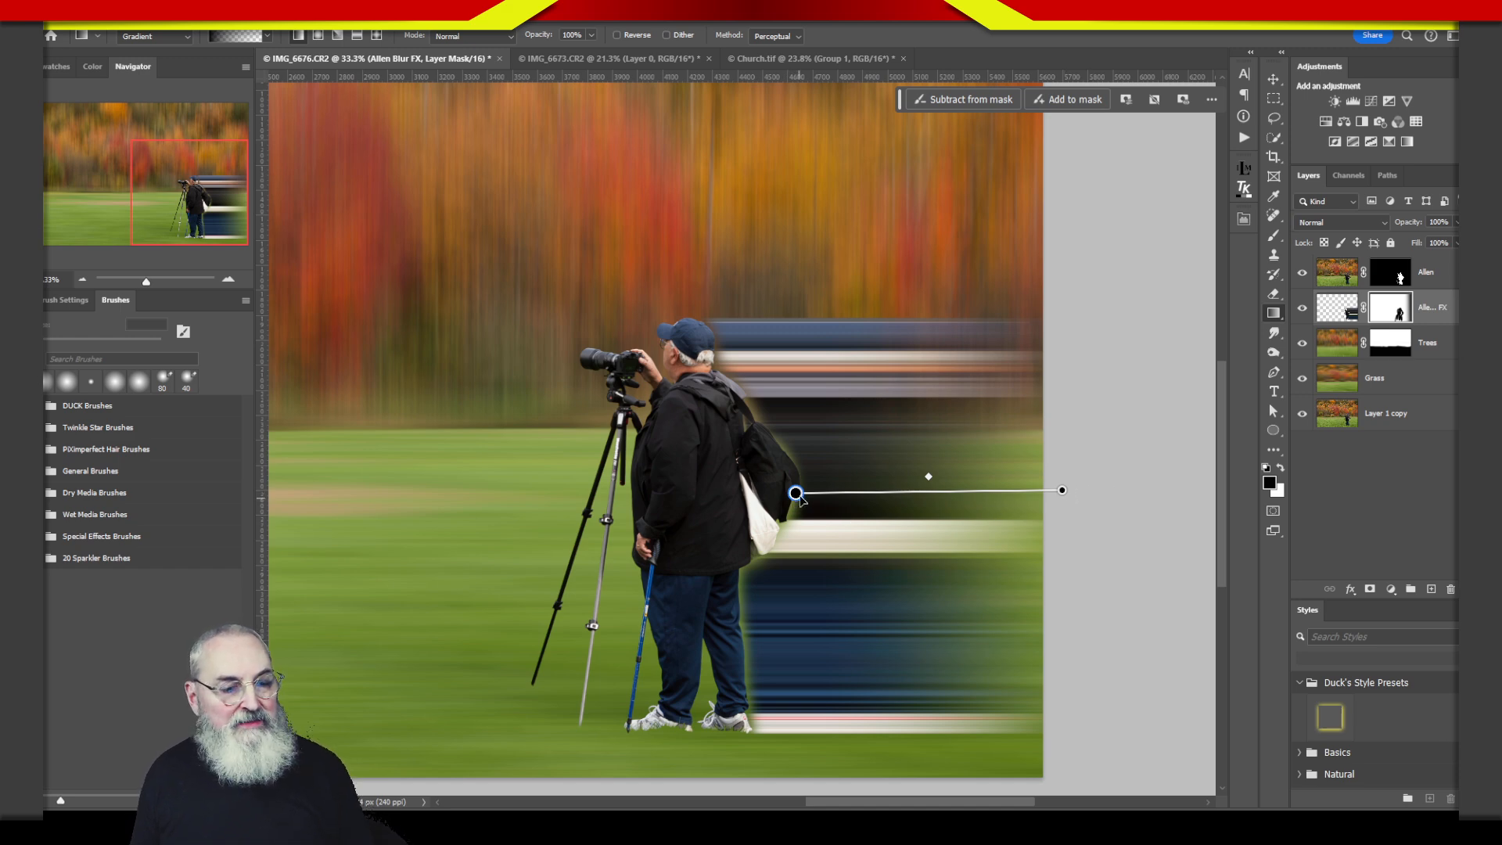
mouse_move(795, 495)
mouse_down()
mouse_move(801, 449)
mouse_move(801, 527)
mouse_move(784, 484)
mouse_move(788, 507)
mouse_up()
drag(1061, 490, 1040, 516)
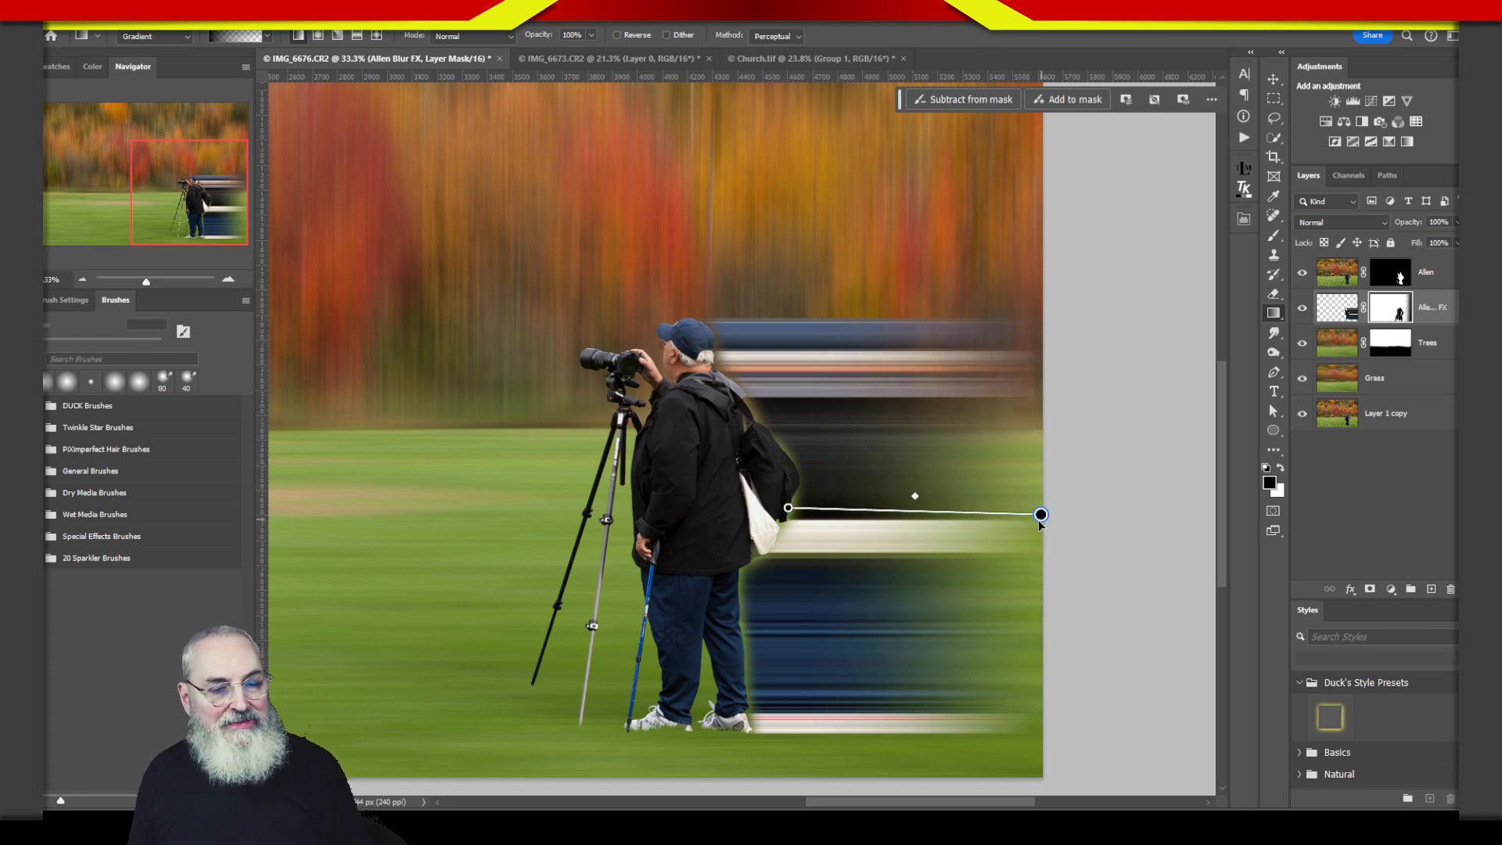
drag(788, 508, 715, 527)
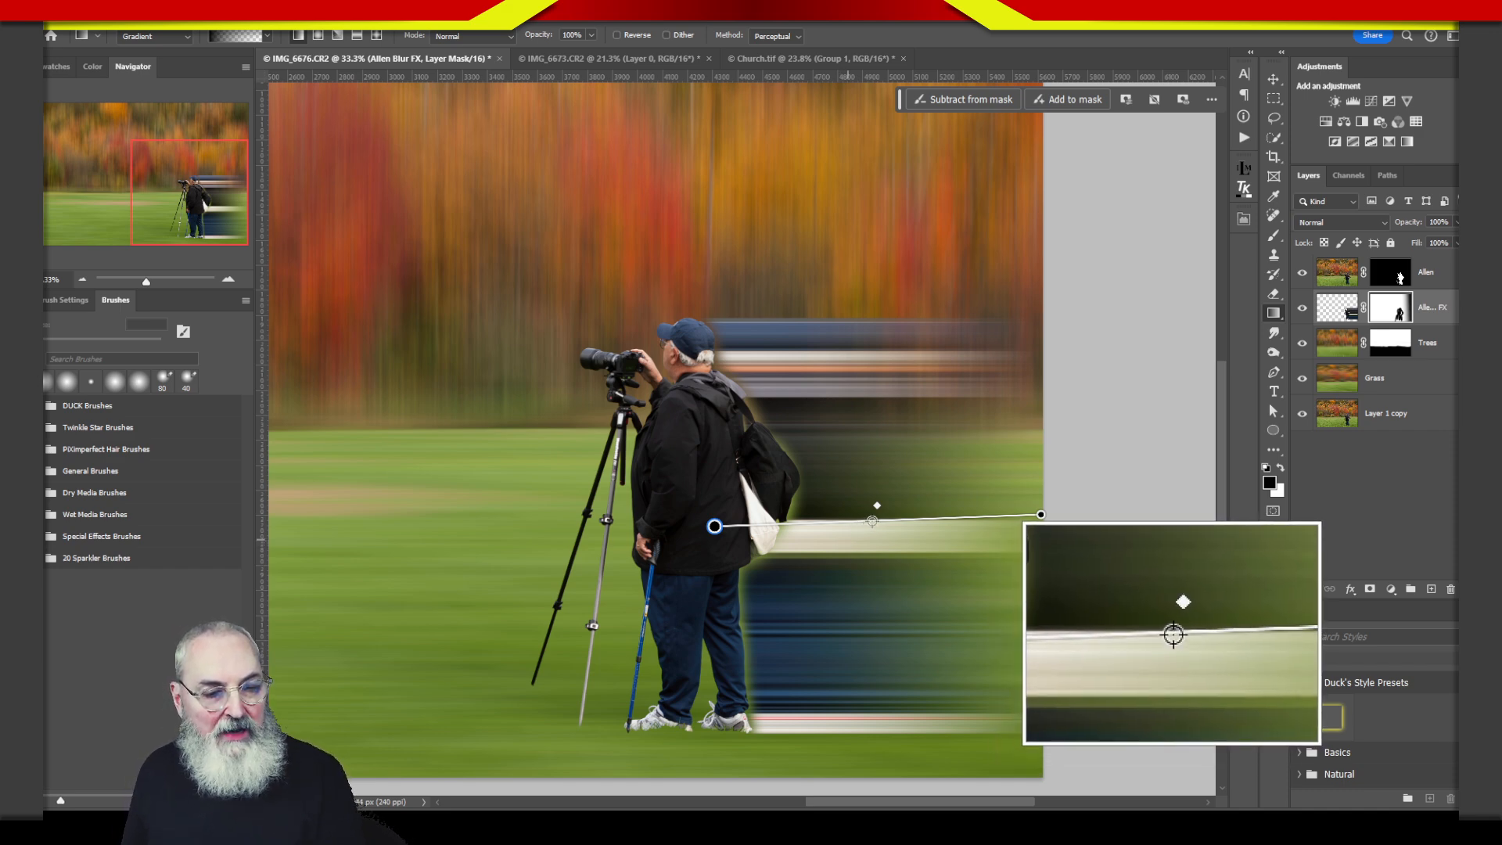
drag(876, 506, 924, 507)
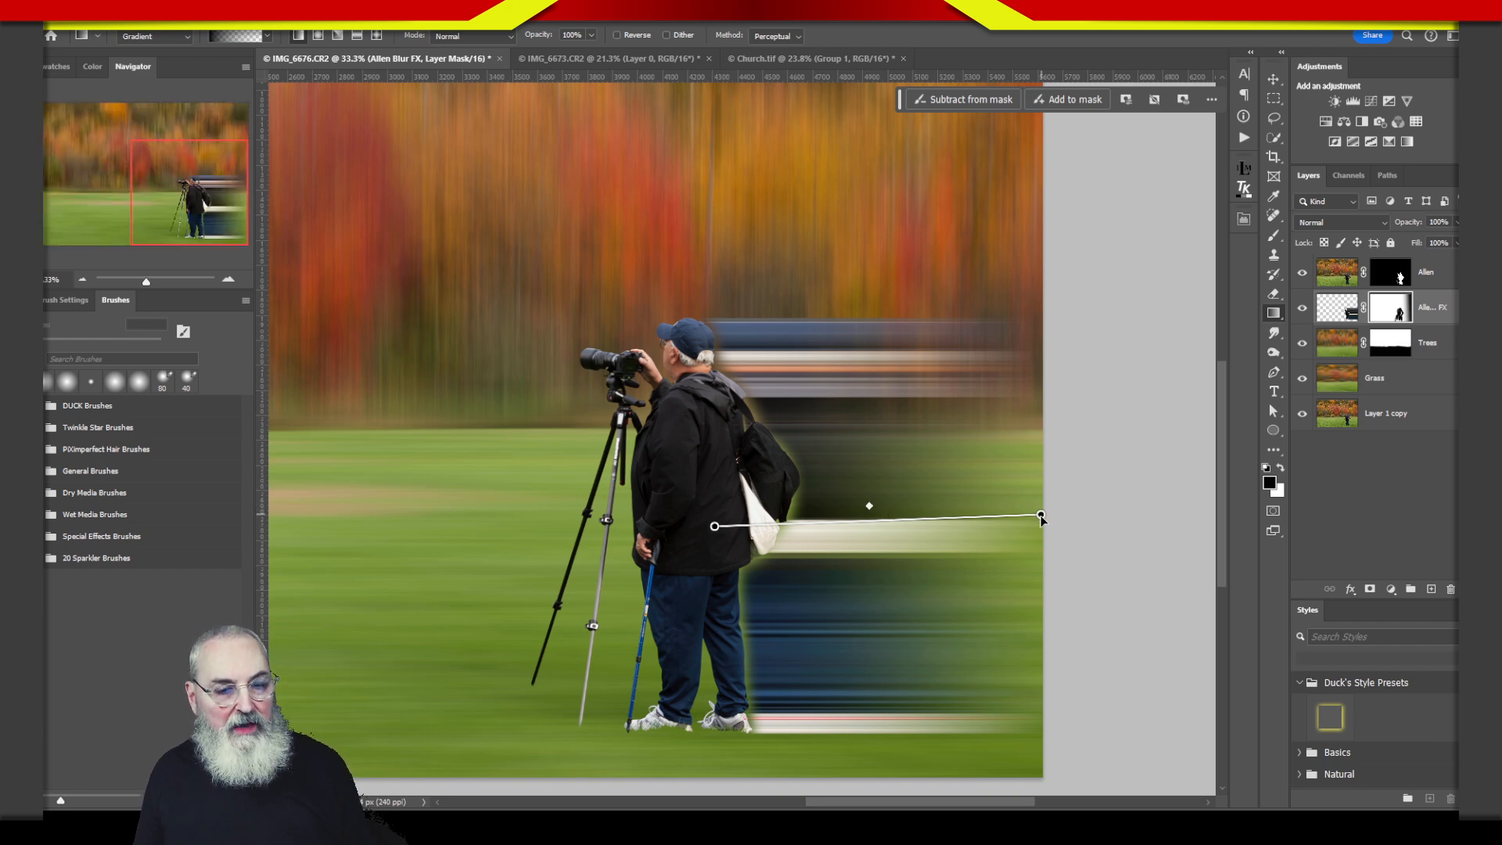
drag(1043, 516, 1010, 535)
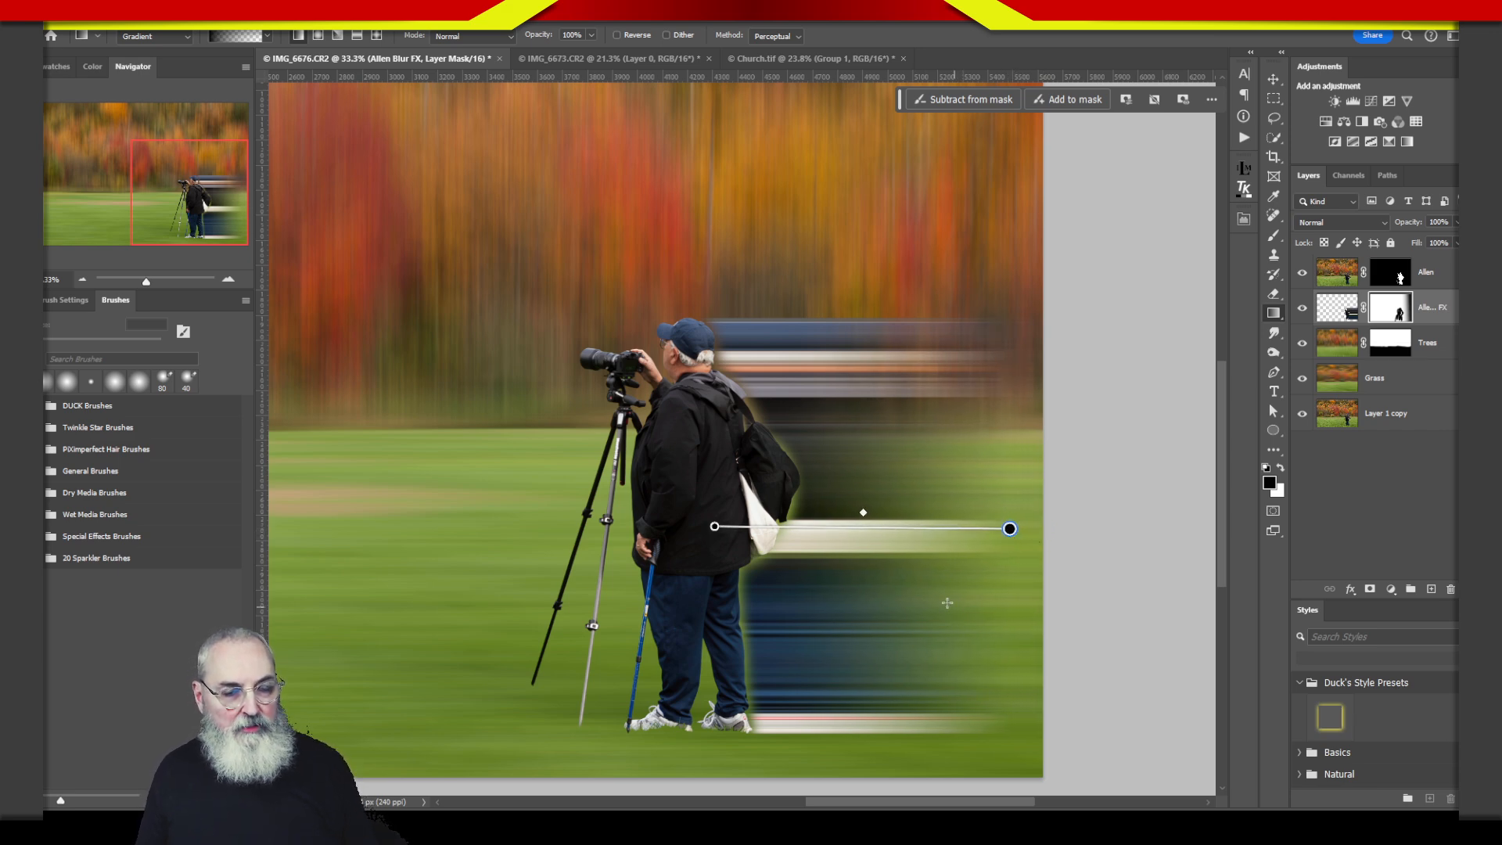
drag(714, 530, 656, 532)
drag(1011, 531, 1022, 533)
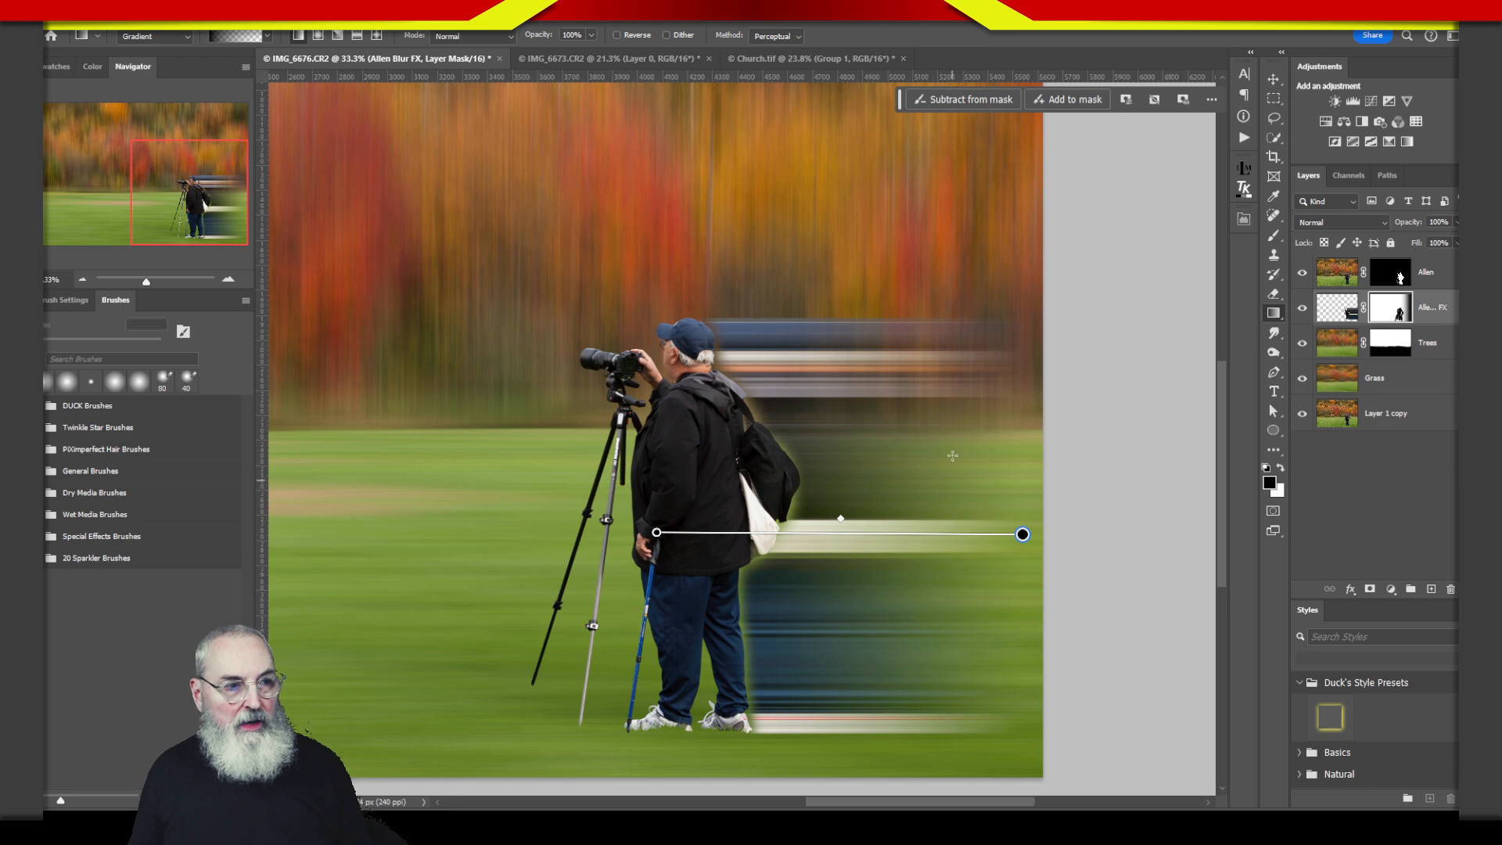
double_click(992, 532)
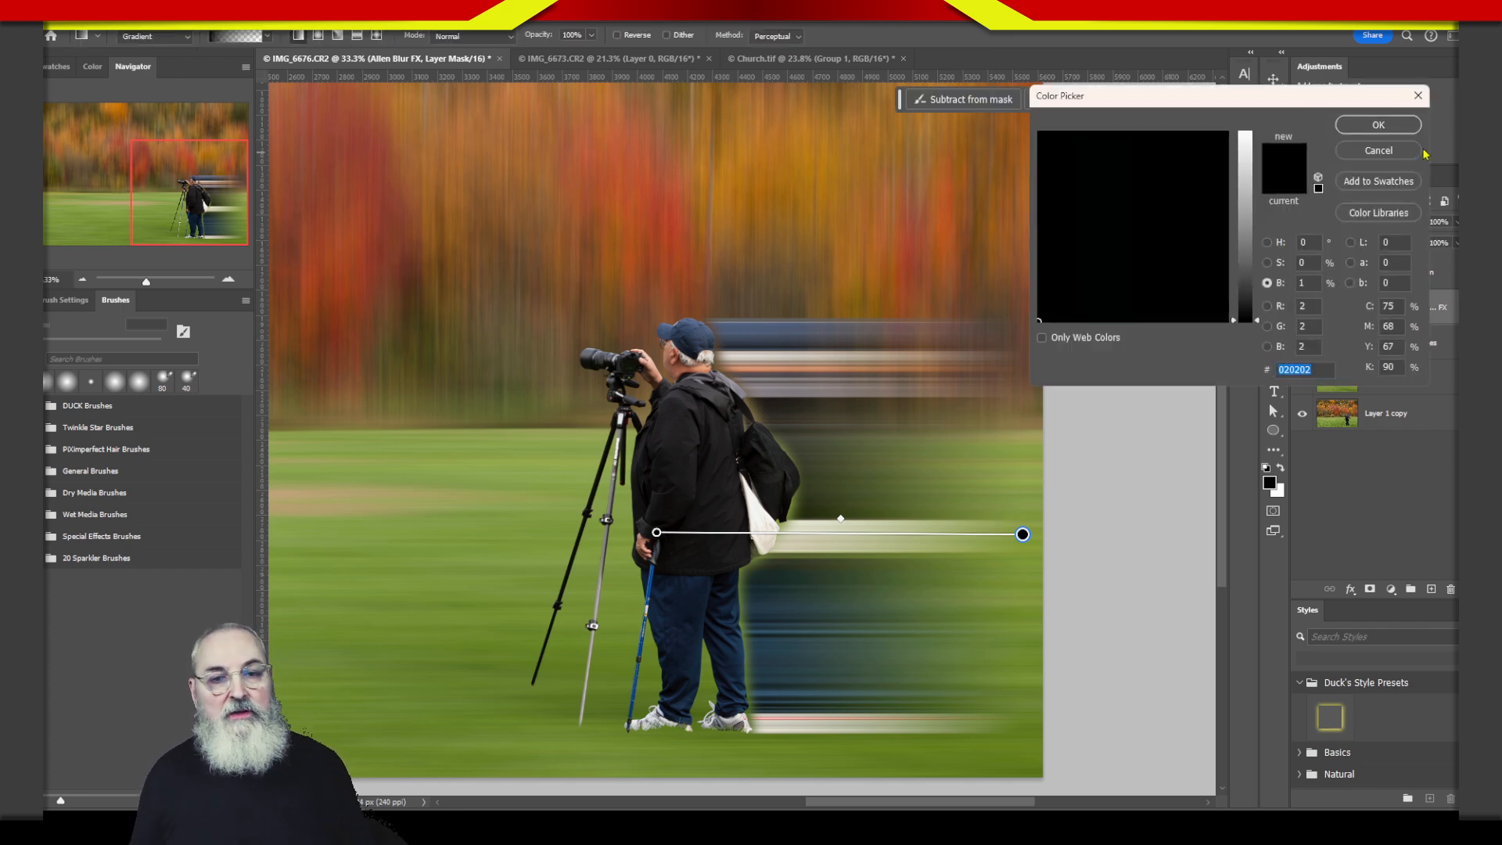
click(1359, 128)
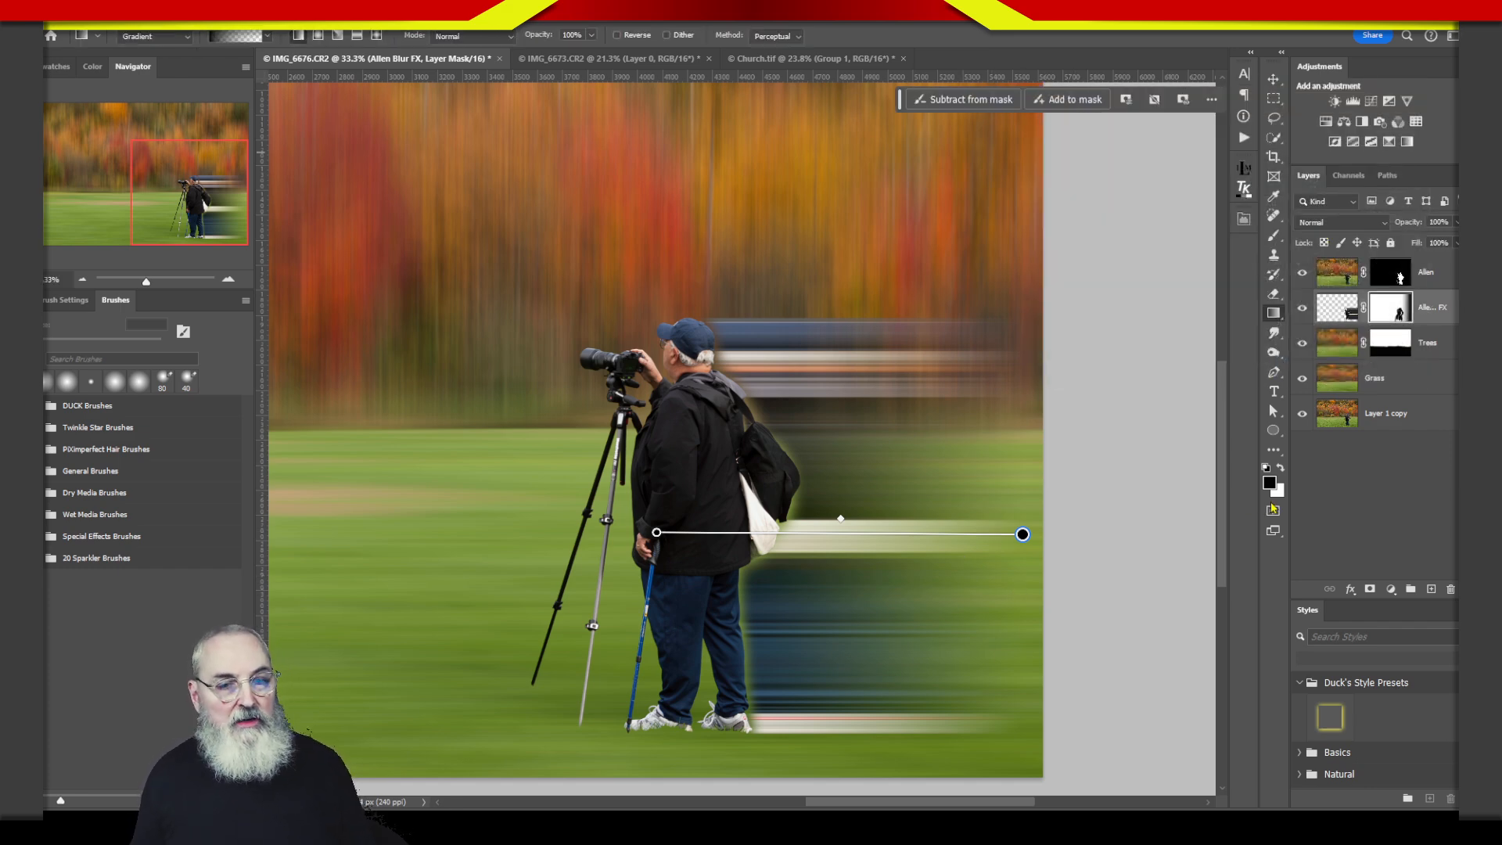
- Lower the opacity of the man's Blur FX trail layer to 75% and deselect the layer
click(1328, 317)
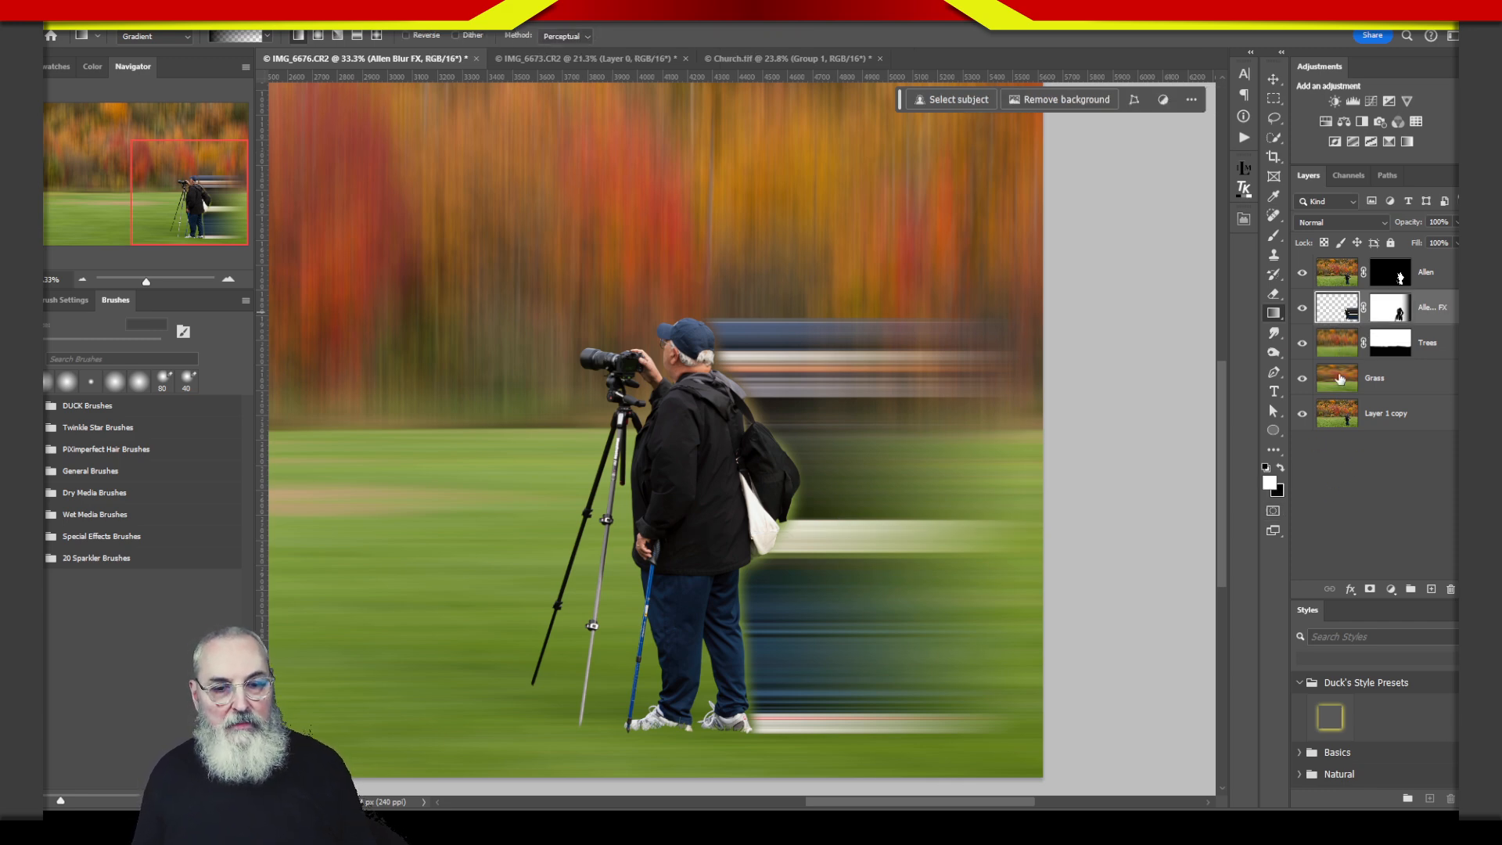
key(v)
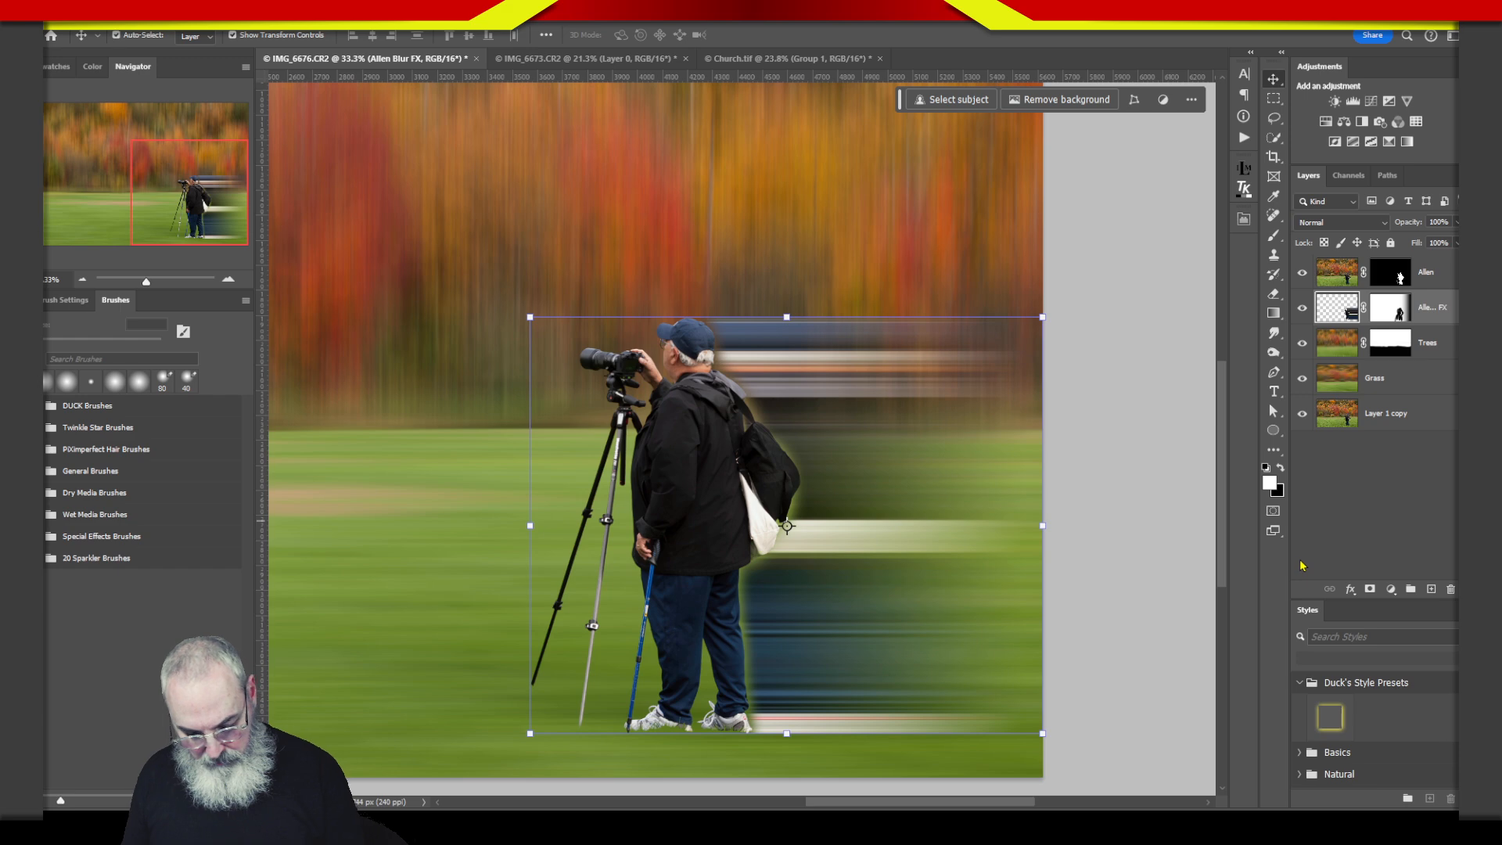
key(ctrl+0)
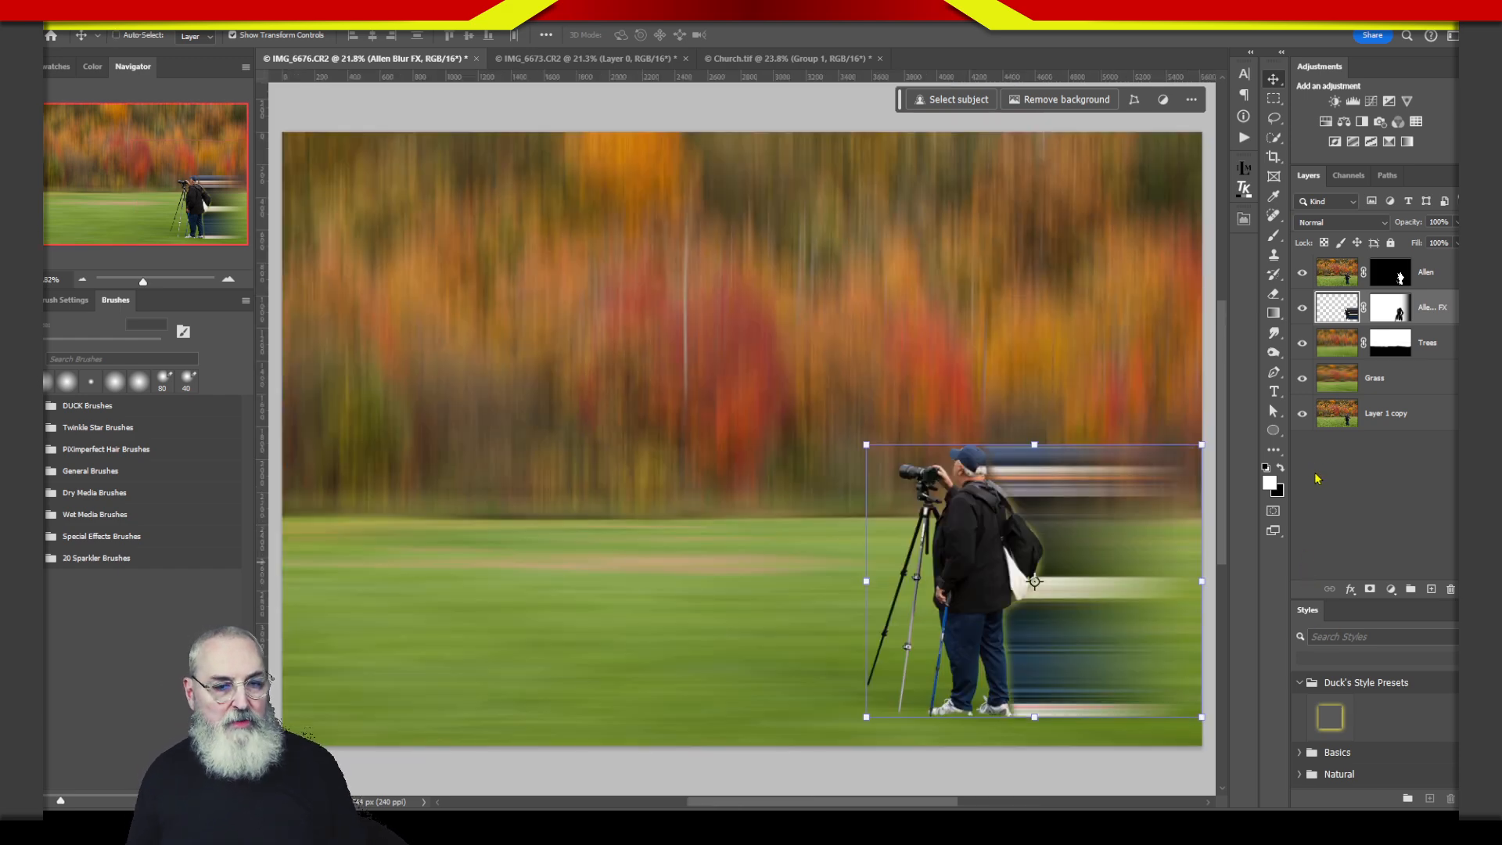
click(1370, 541)
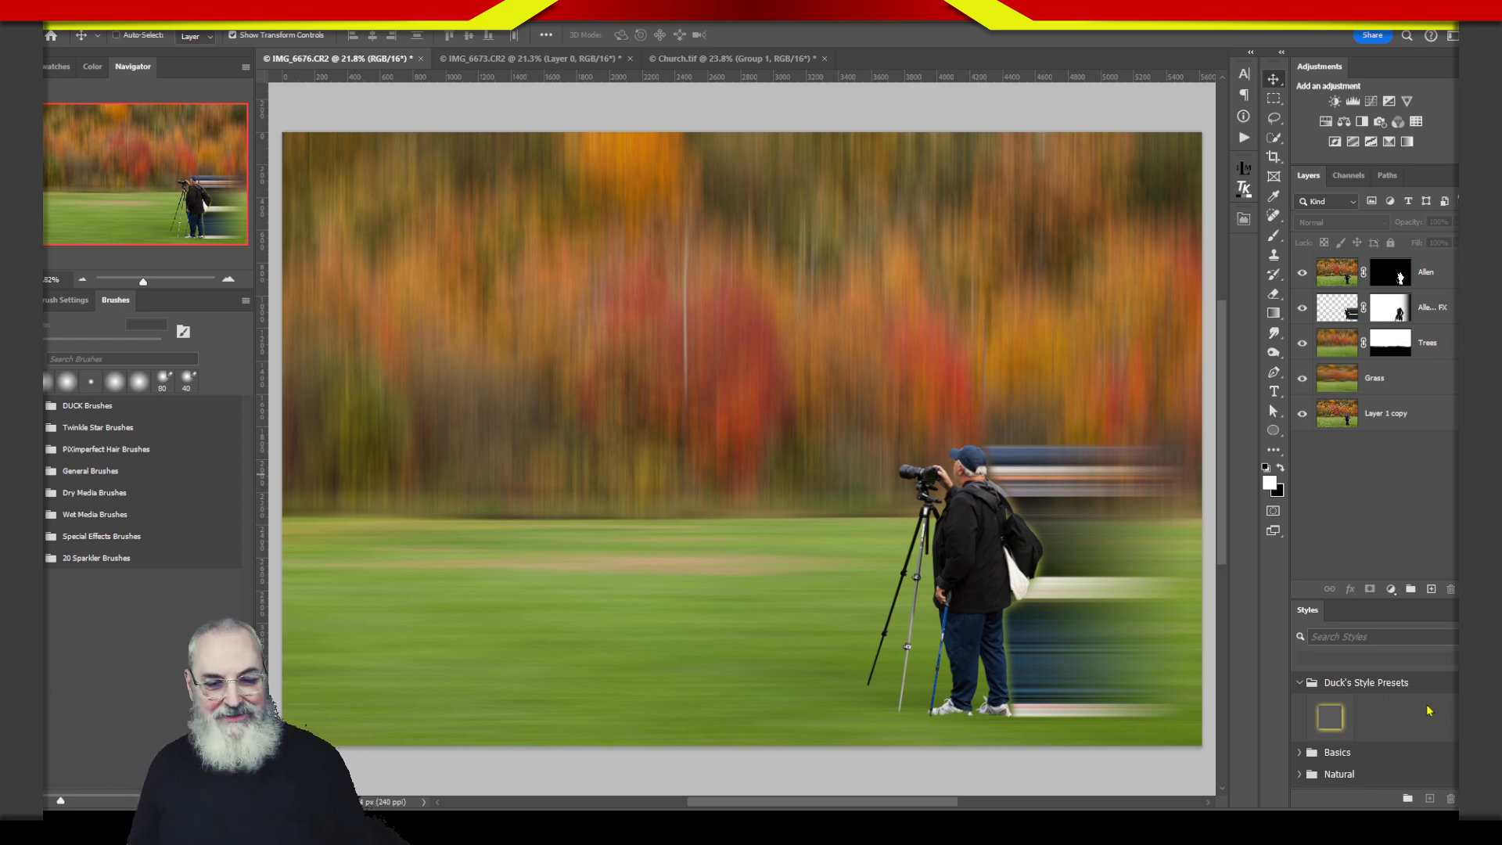
click(1346, 311)
drag(1411, 225, 1406, 235)
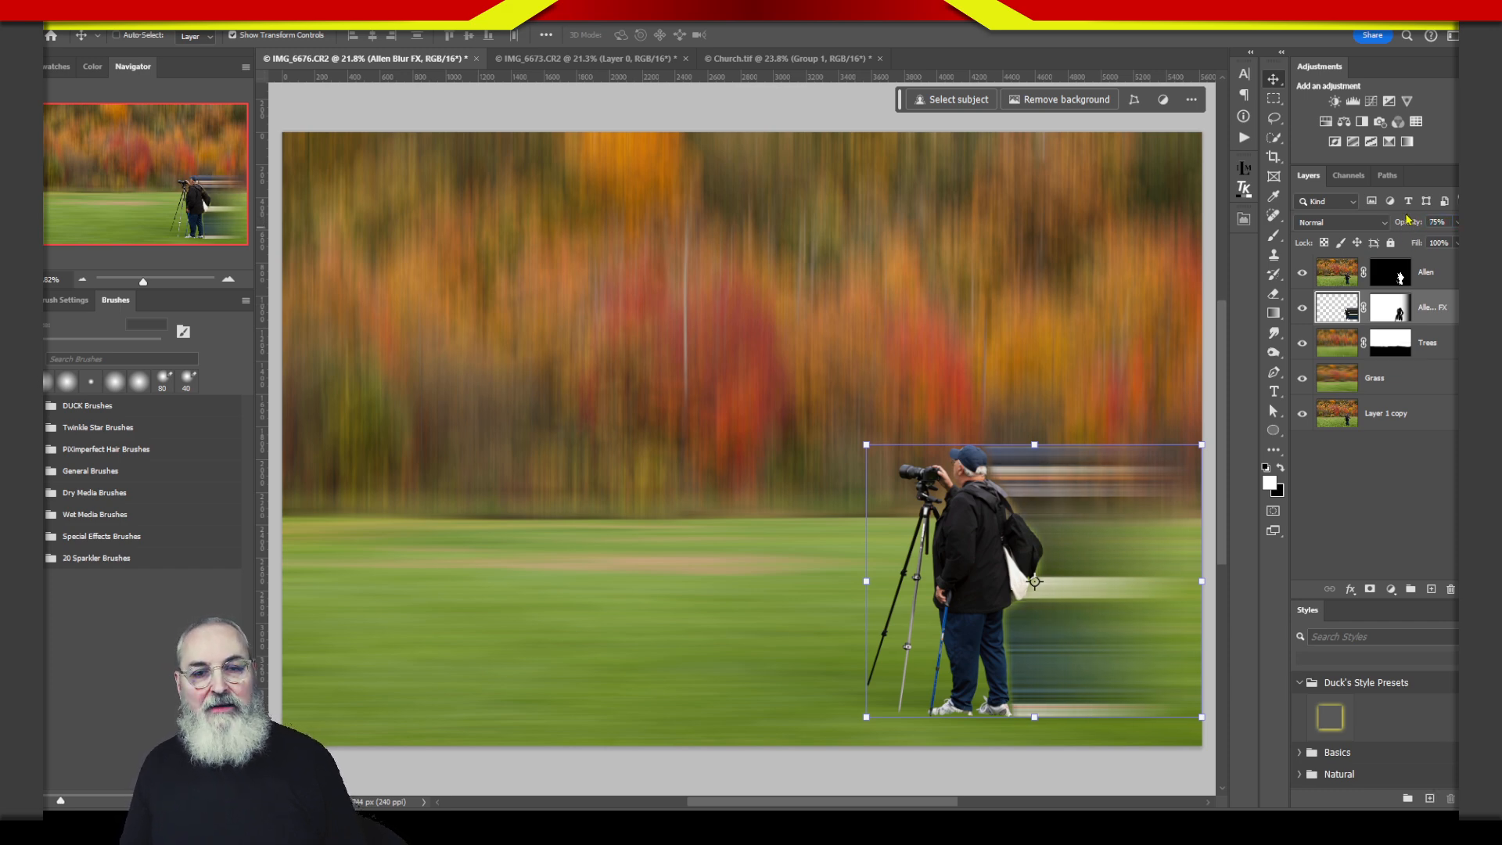
click(1428, 540)
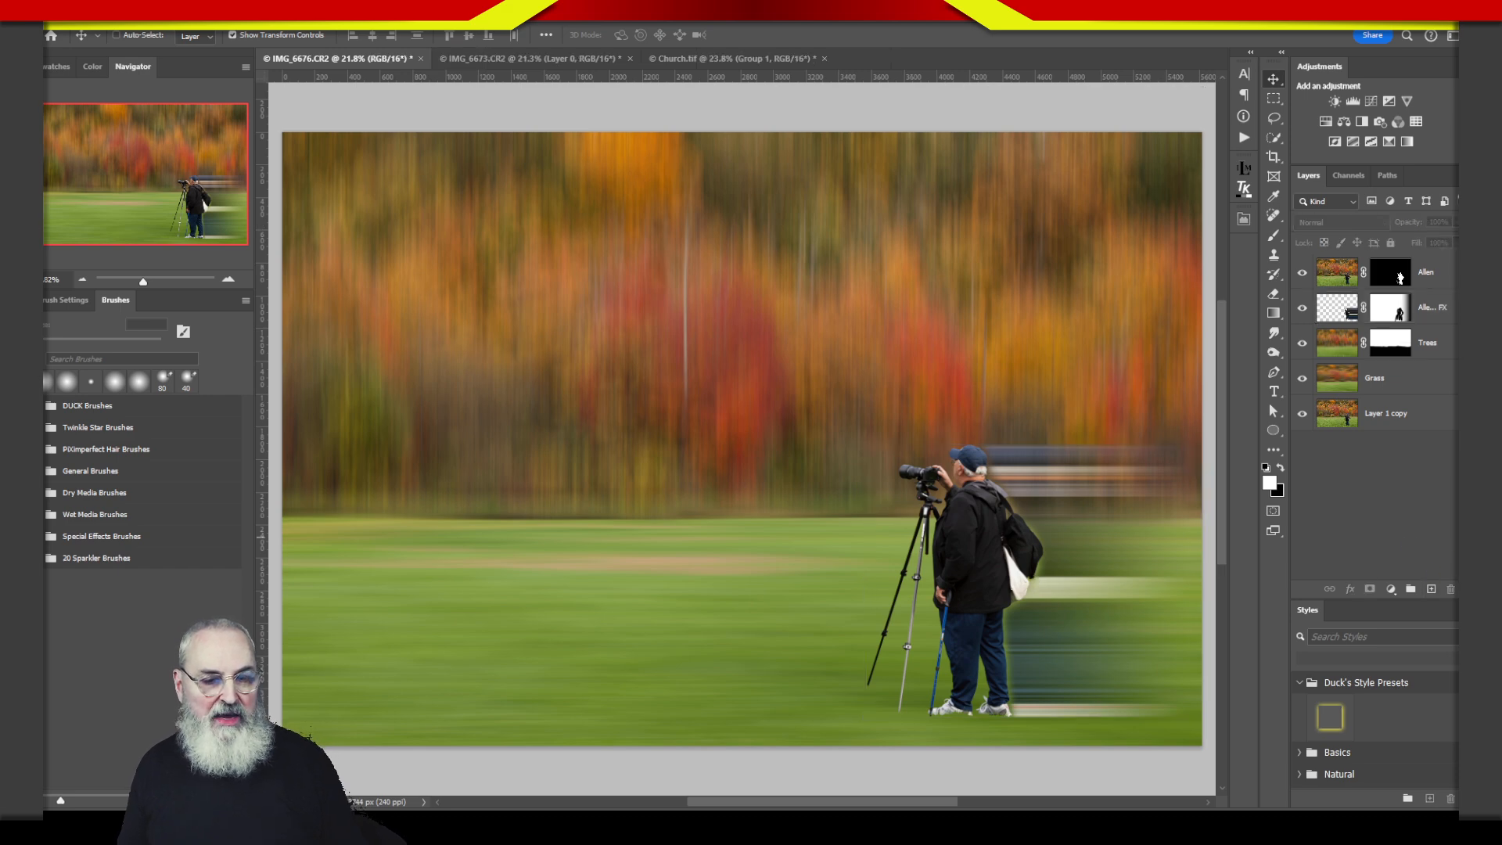
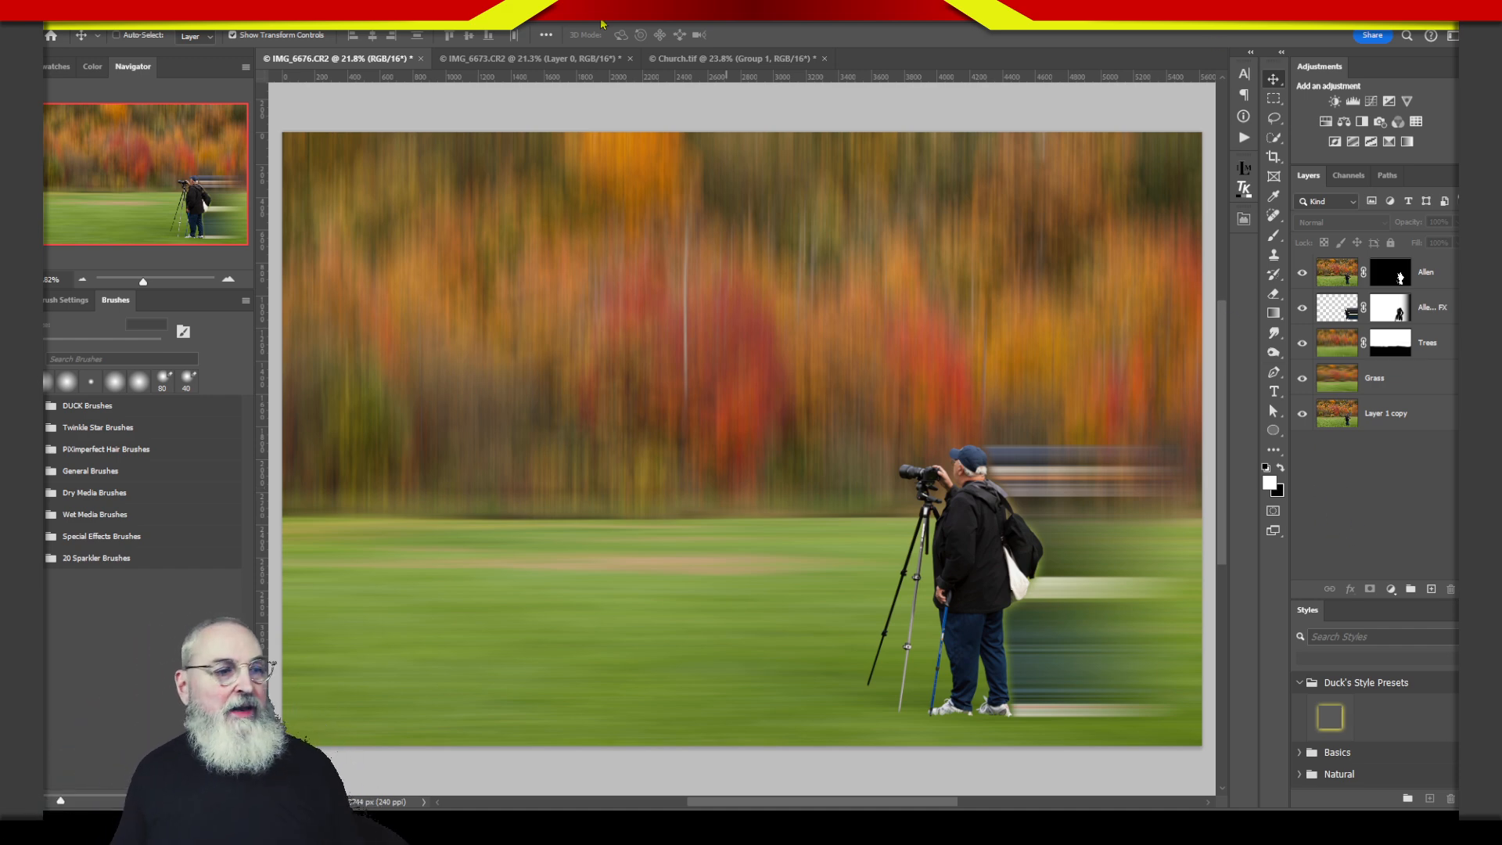
- View the waterfall photo IMG_6673.CR2, deselect its layer, and return to IMG_6676.CR2
click(539, 58)
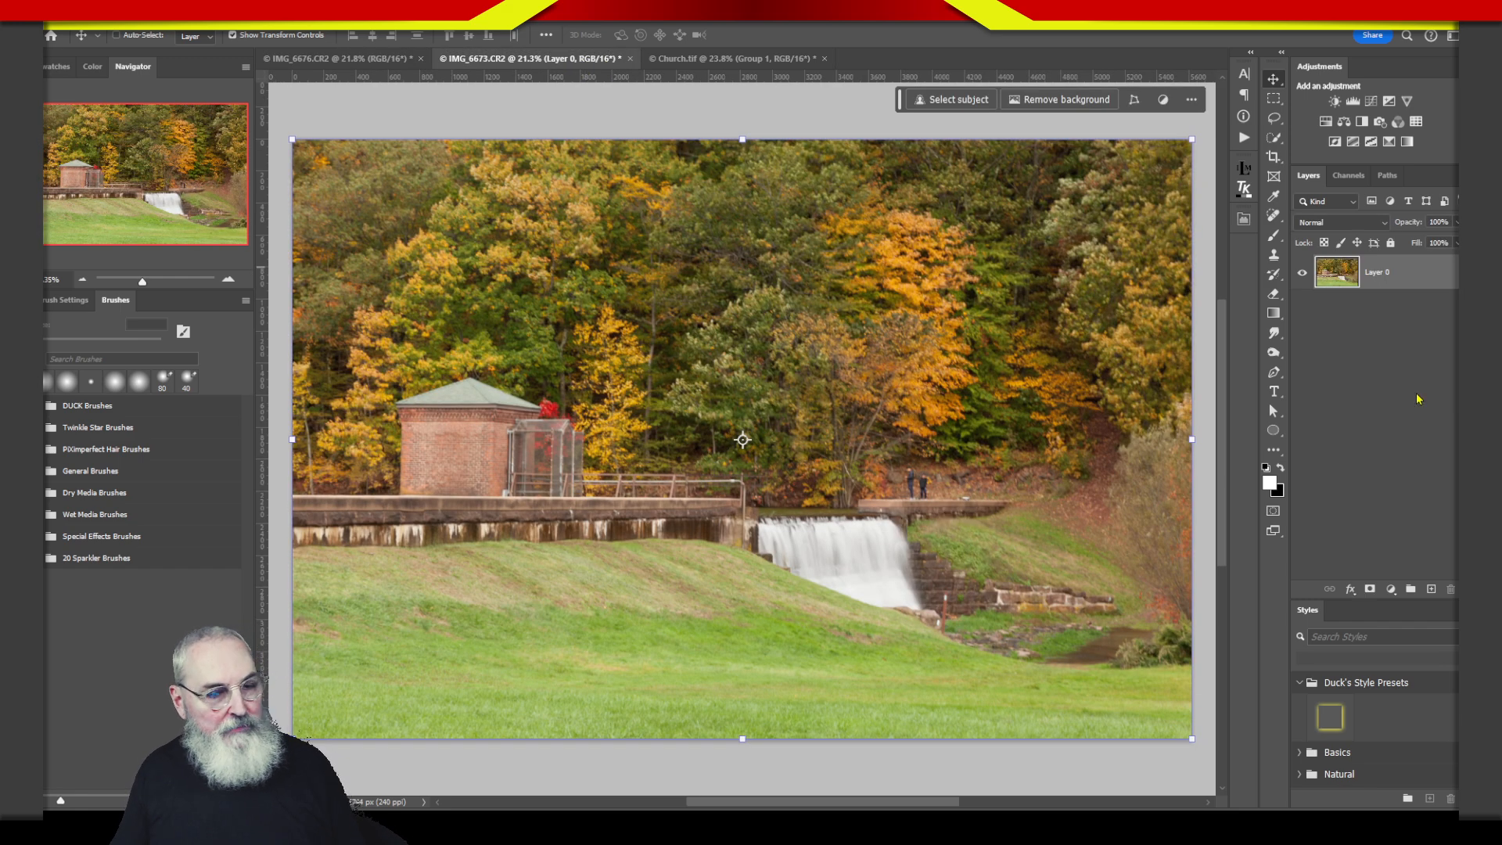
click(1417, 374)
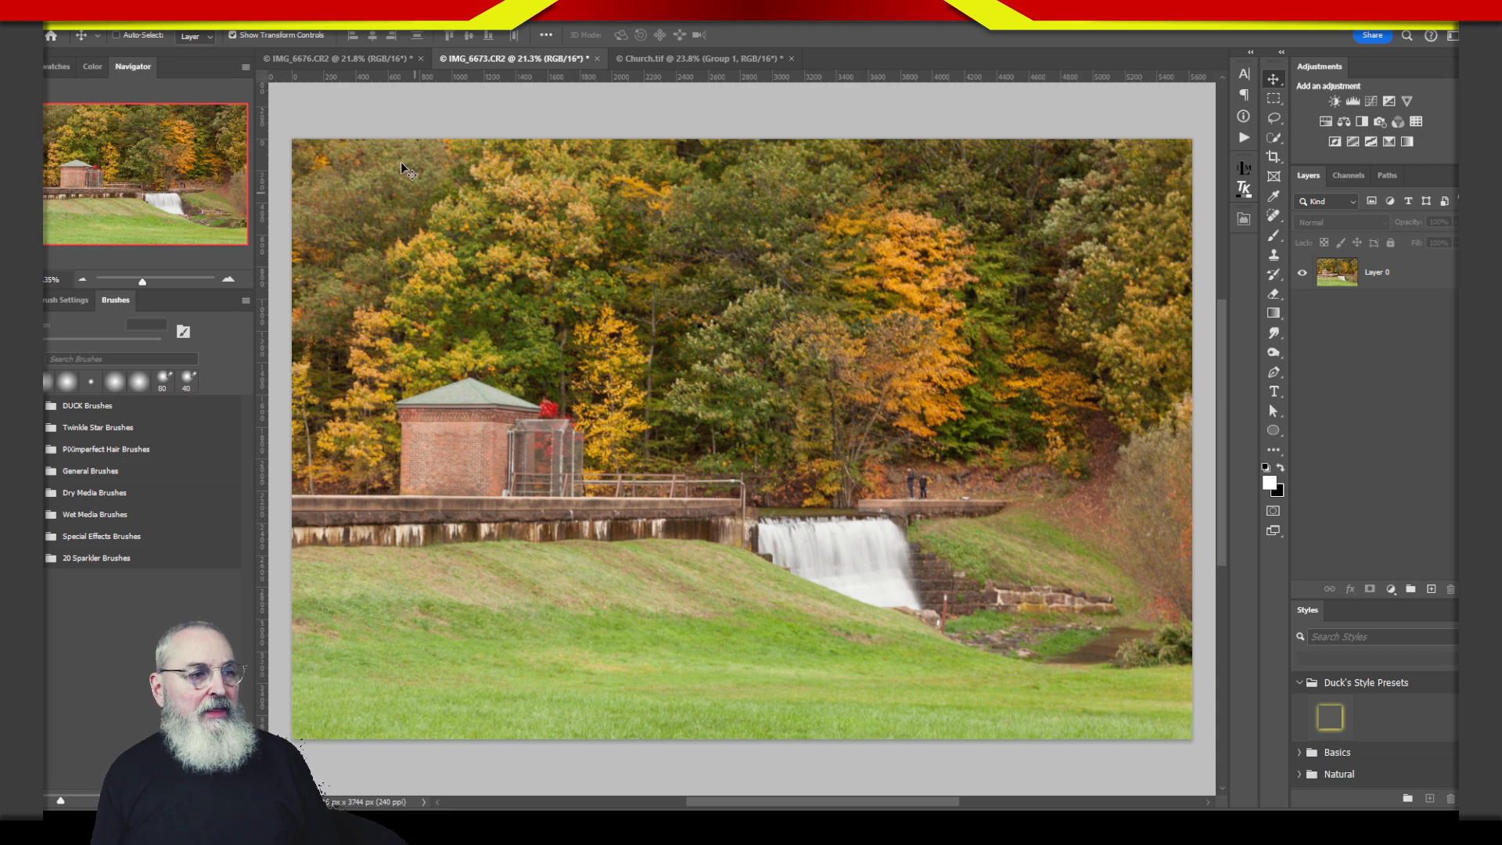
click(378, 58)
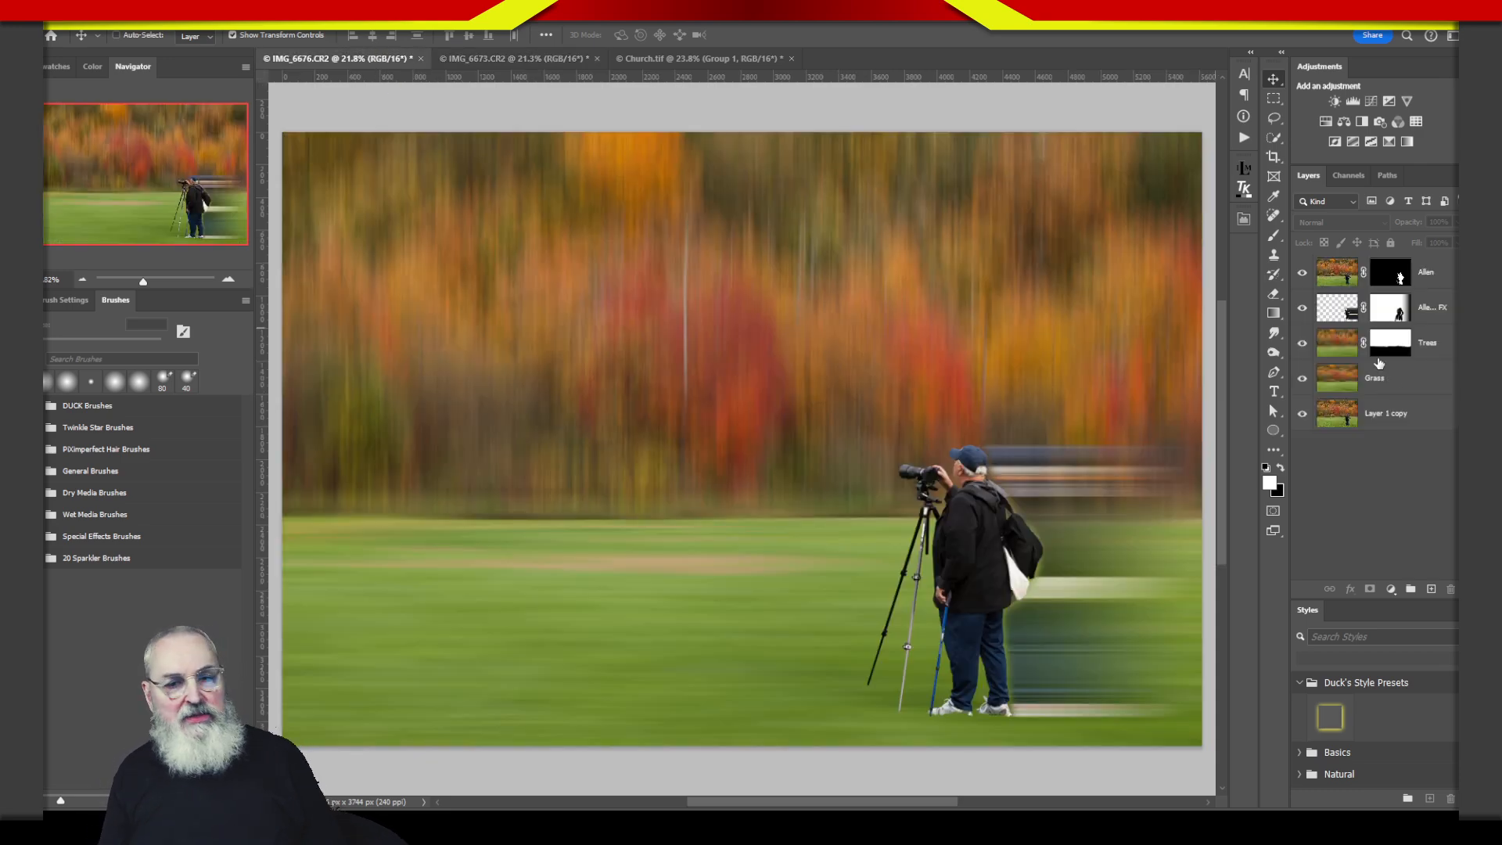
- Group the man's masked layer, his Blur FX trail layer, and the Trees and Grass layers
click(1336, 272)
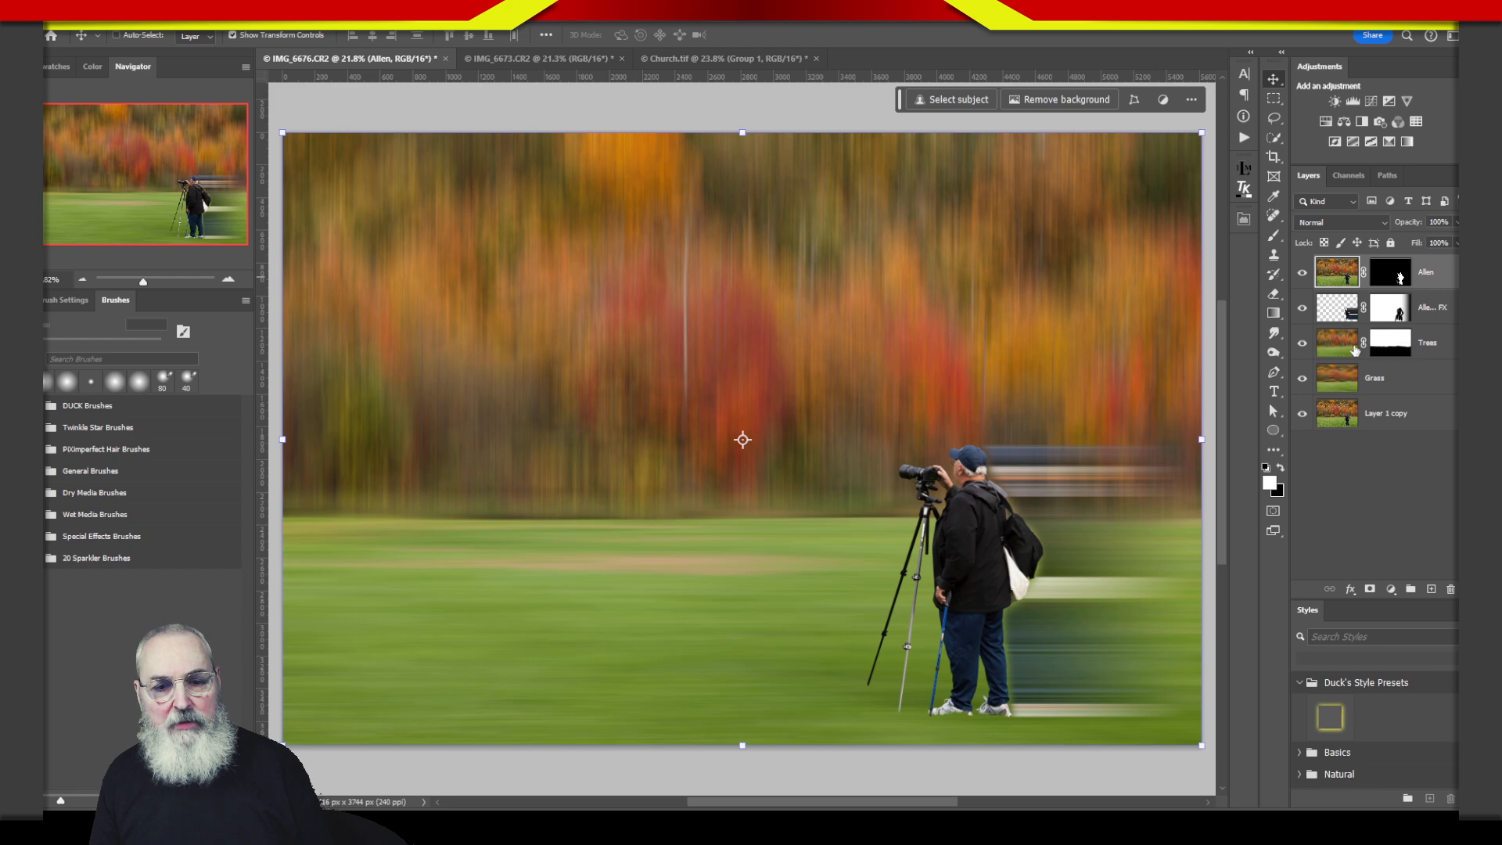
ctrl+click(1336, 391)
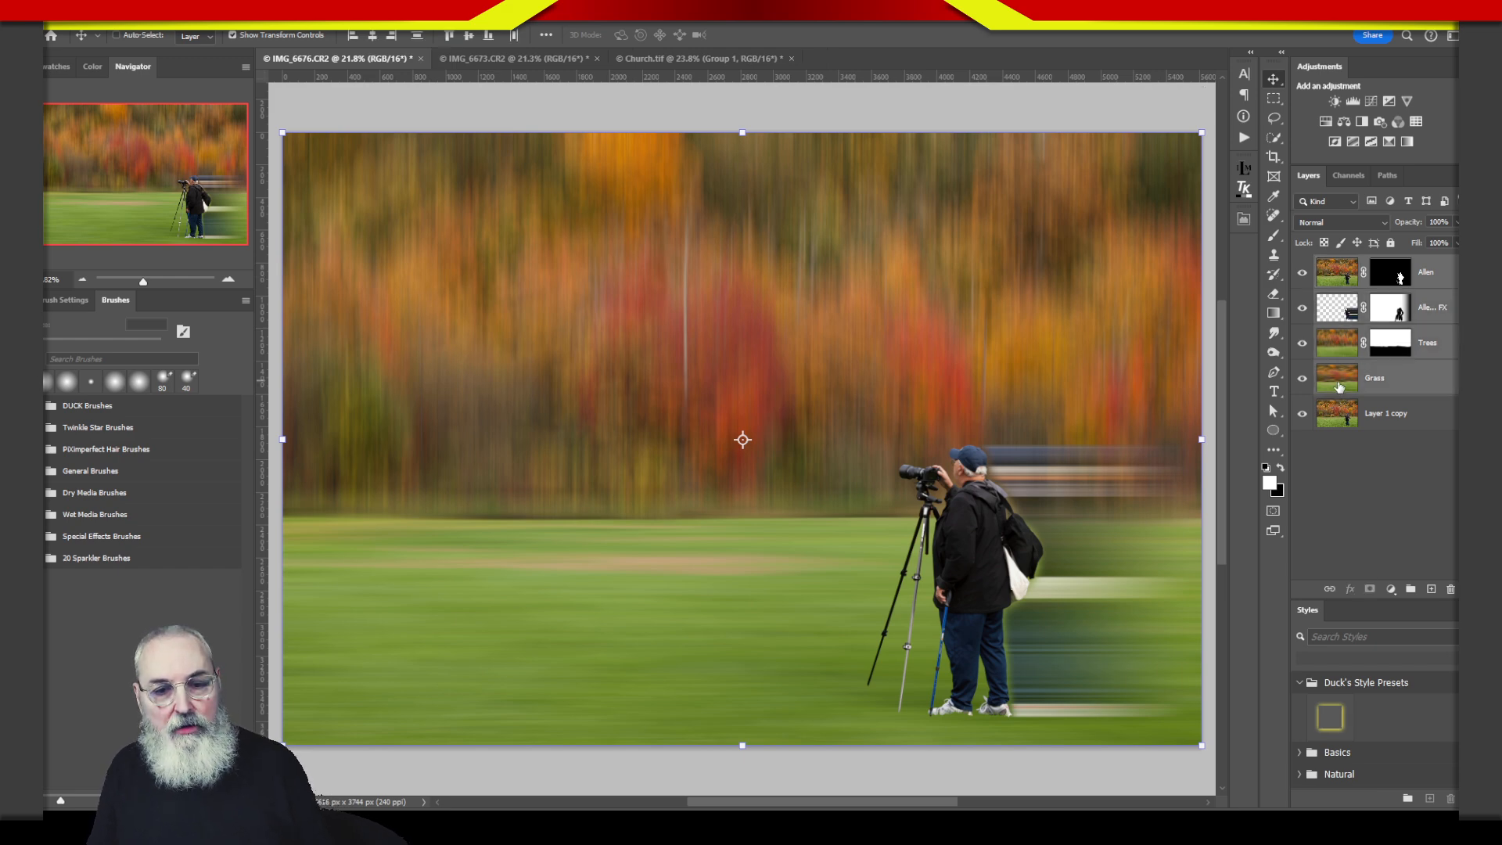
key(ctrl+g)
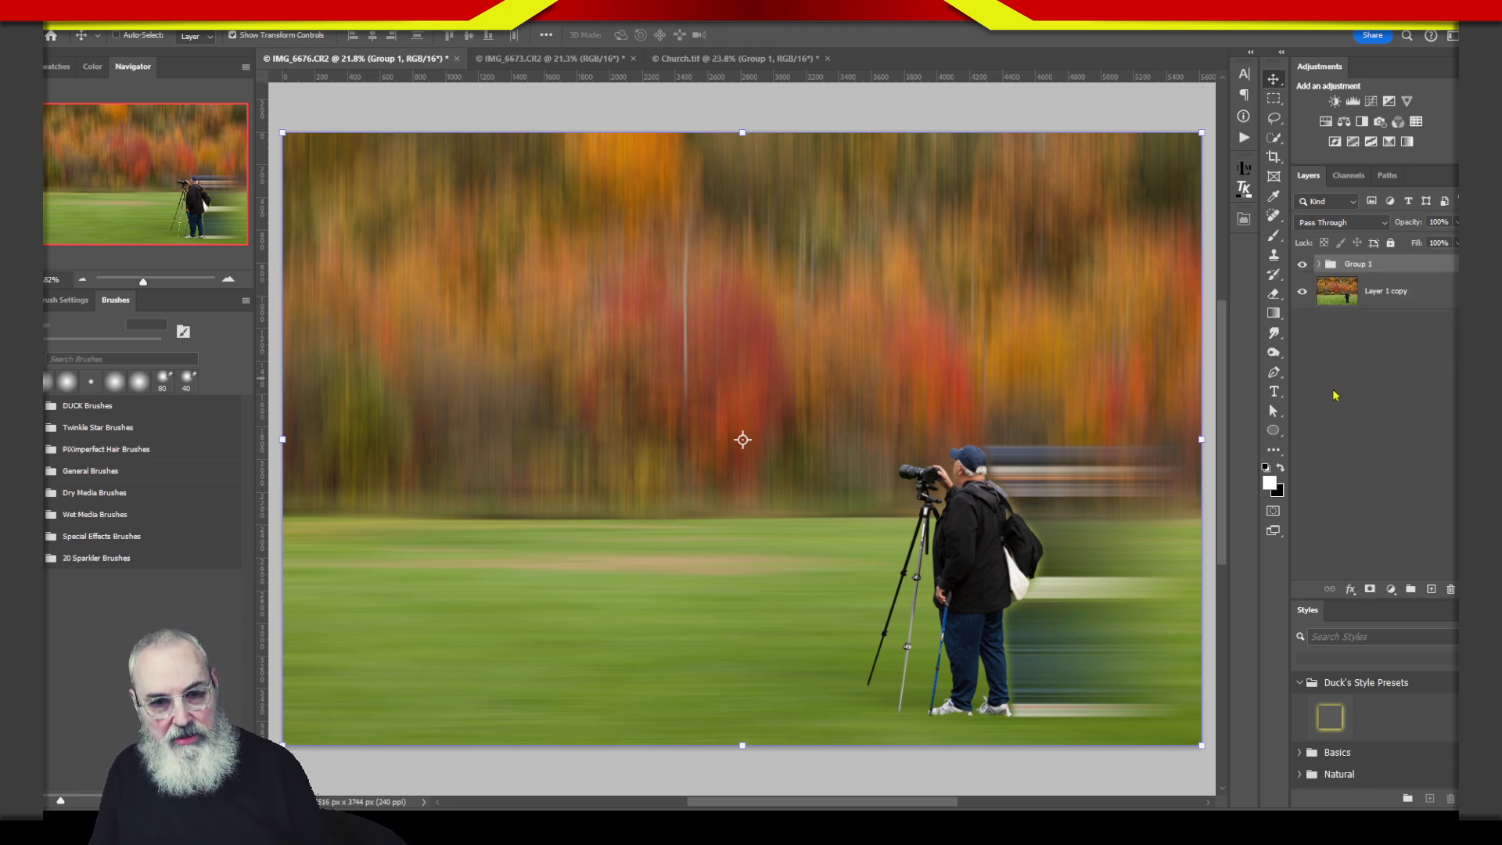
- Toggle the group's visibility to compare the effect with the original photo, leave it hidden, and switch to the waterfall photo IMG_6673.CR2
click(1303, 265)
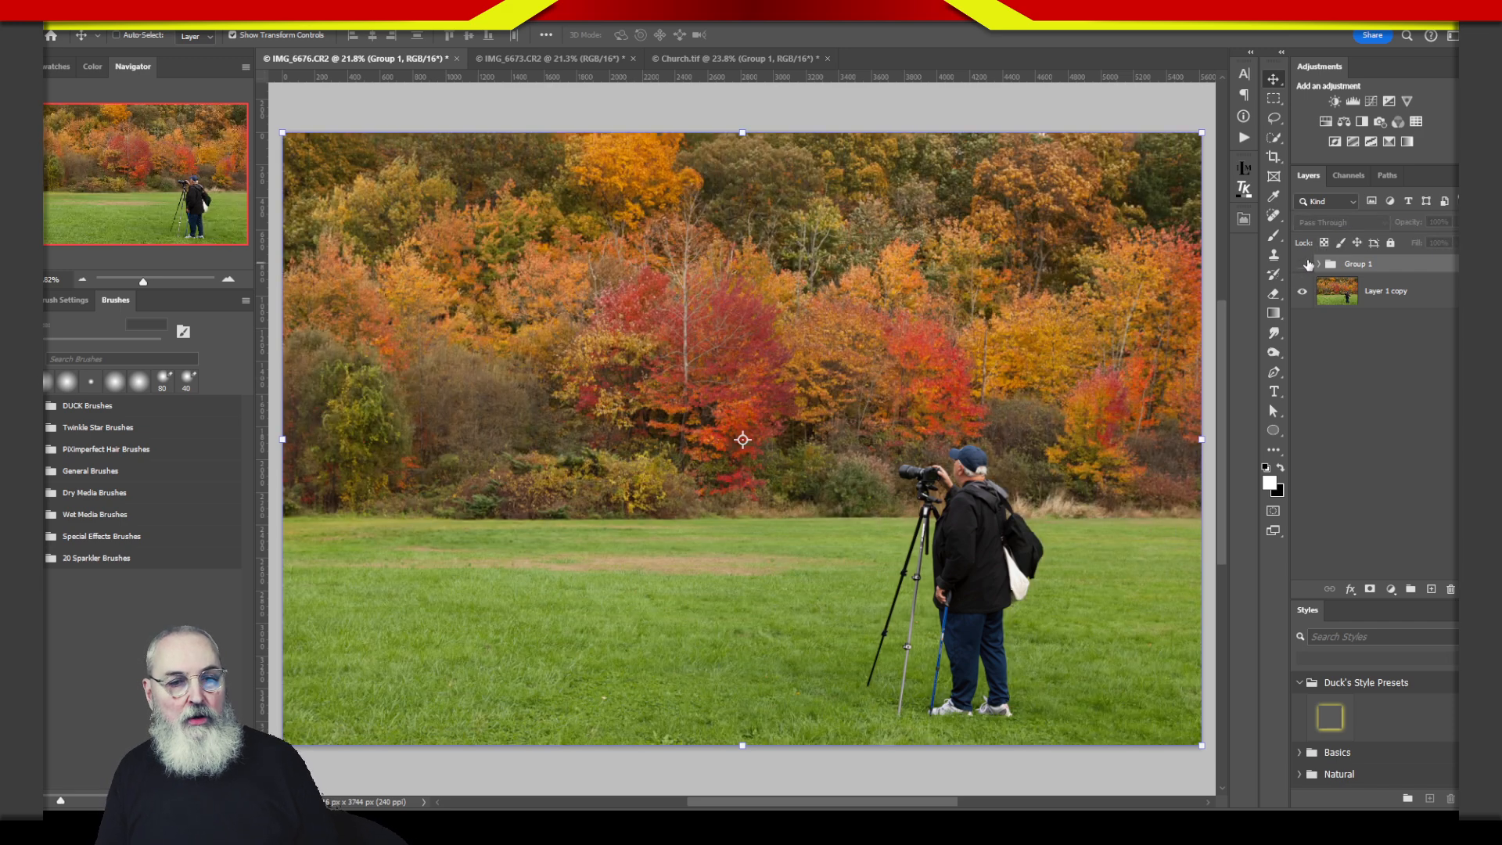
click(1305, 265)
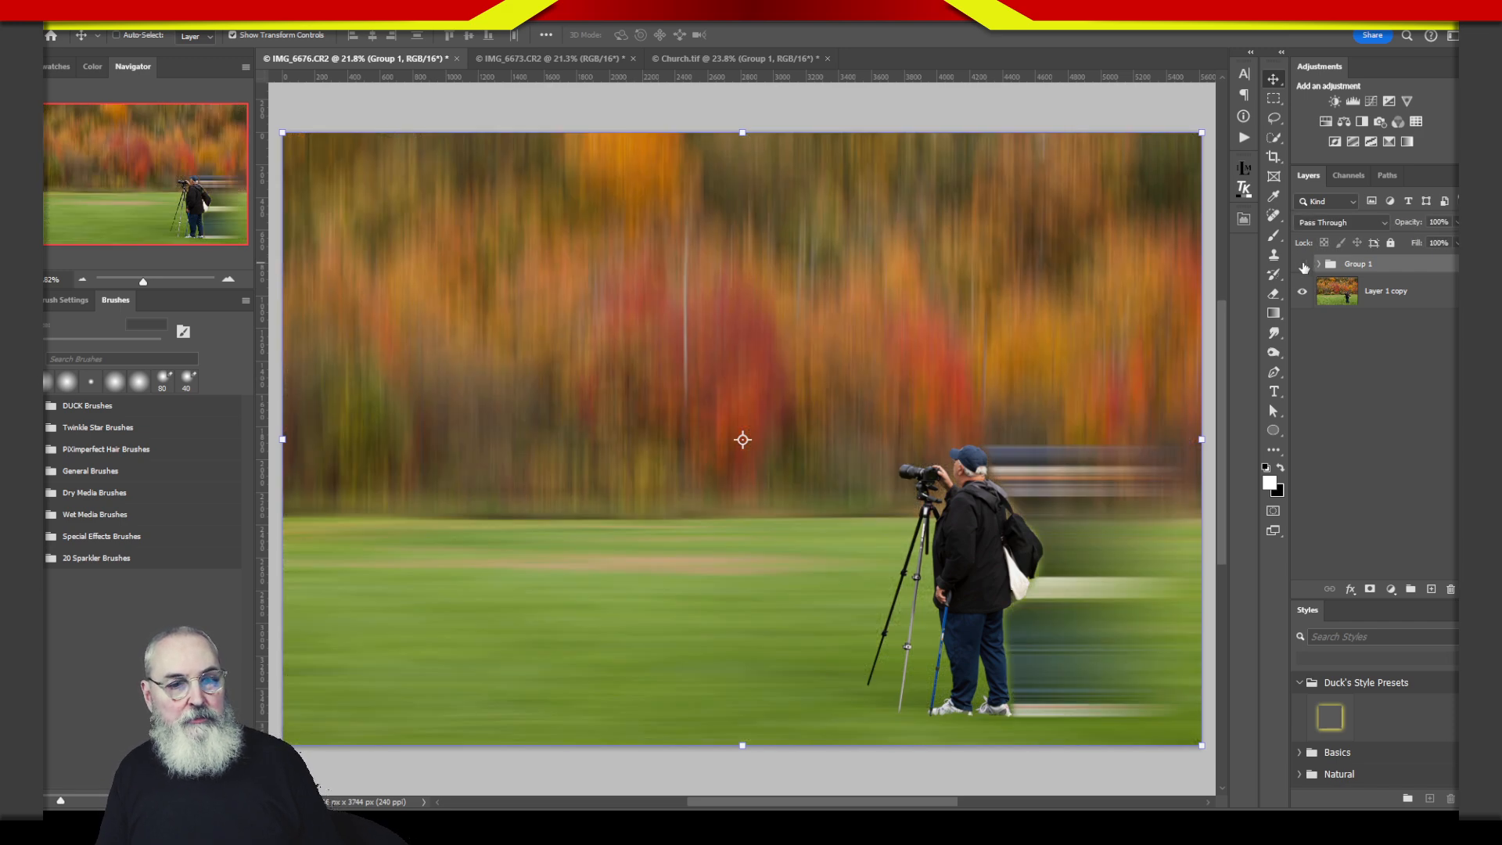
click(1303, 265)
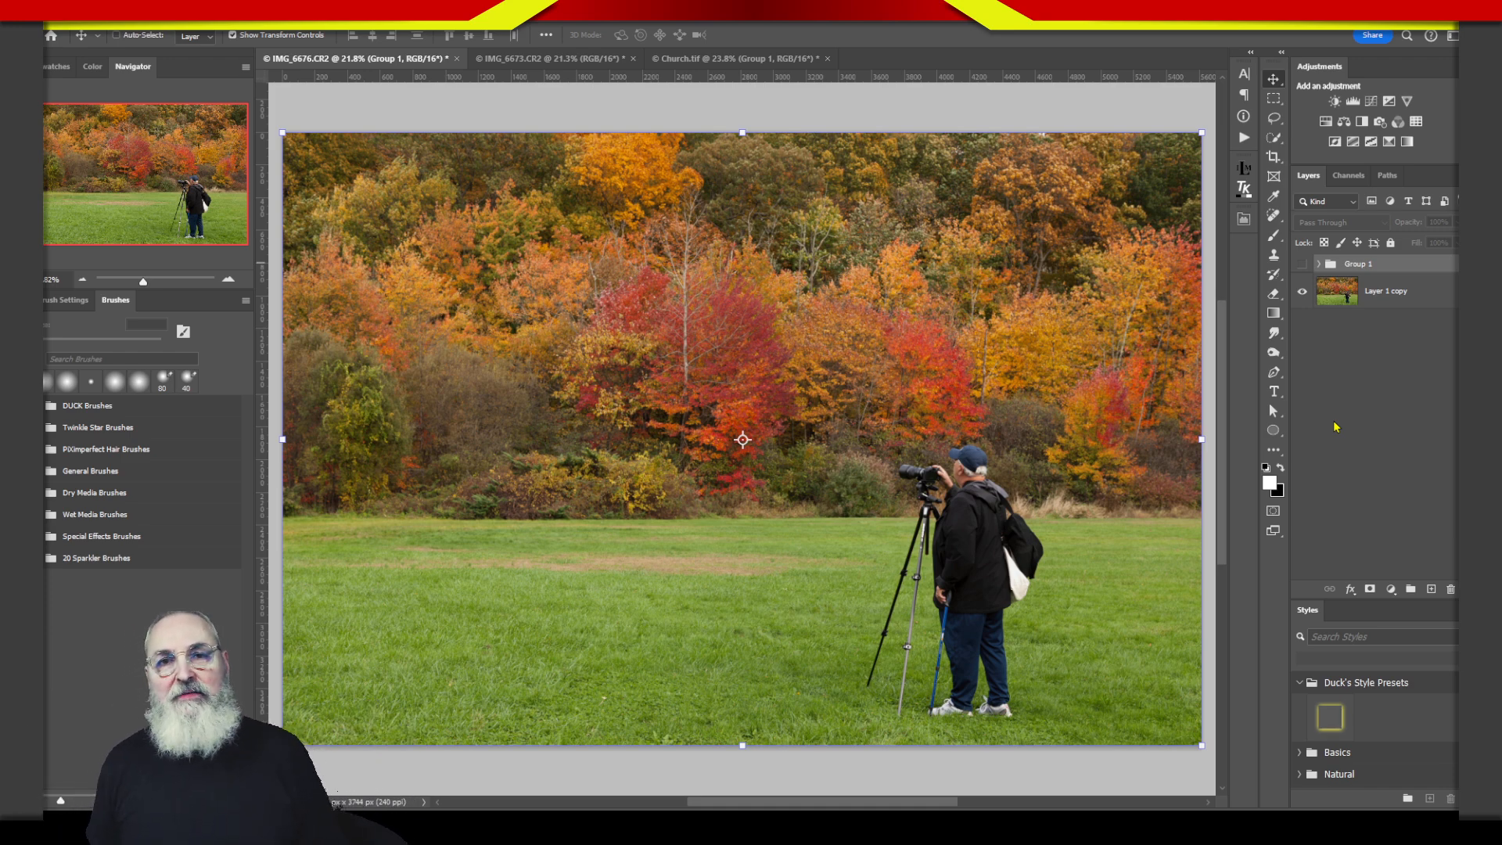
click(595, 62)
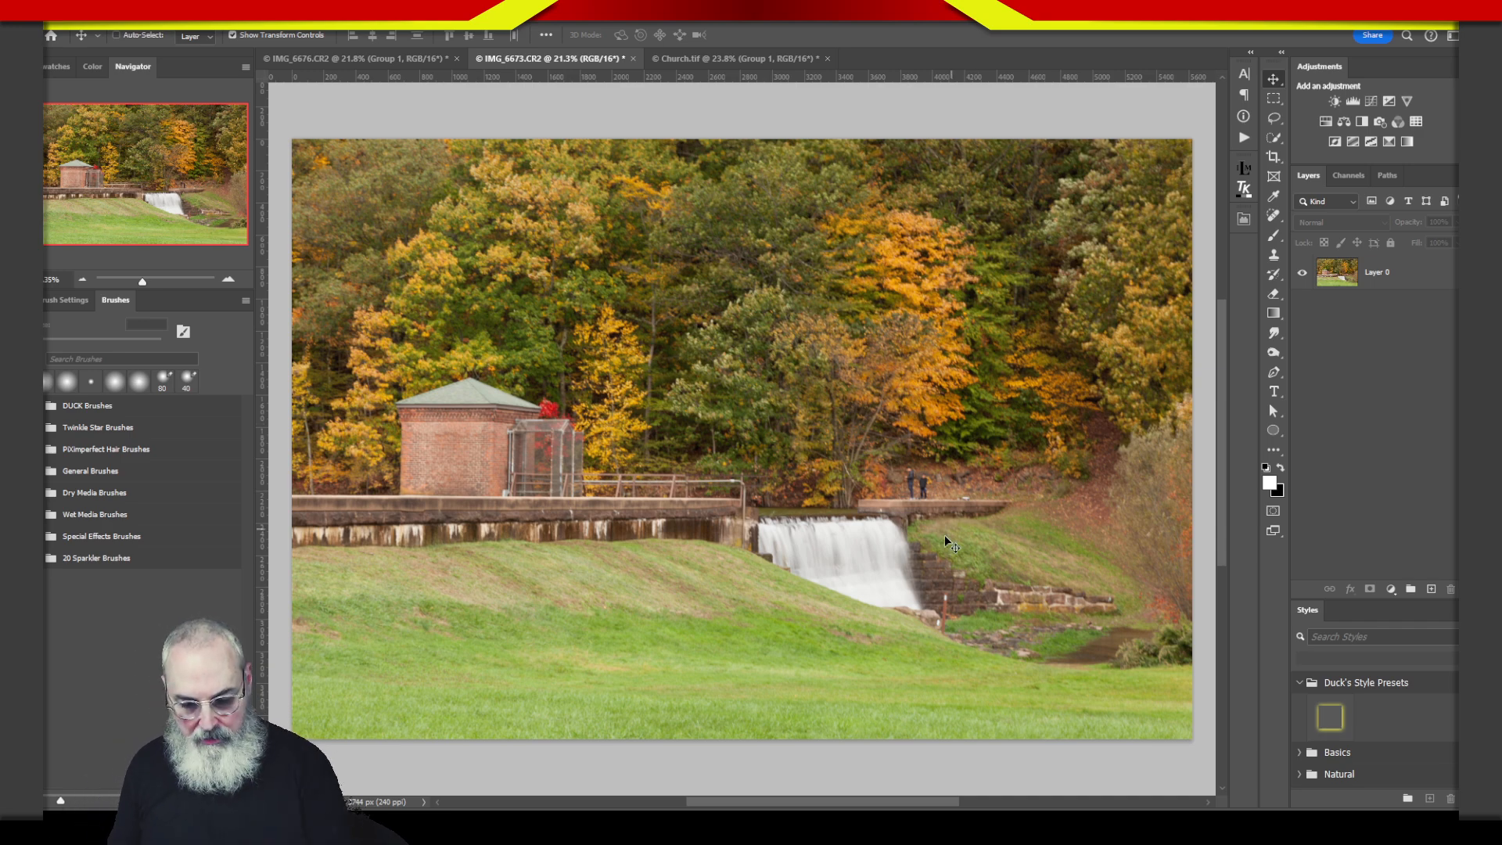
drag(338, 498, 1005, 410)
mouse_move(898, 395)
mouse_down()
mouse_move(990, 390)
mouse_move(861, 489)
mouse_up()
mouse_move(342, 456)
mouse_down()
mouse_move(415, 477)
mouse_move(917, 435)
mouse_up()
drag(563, 507, 1083, 389)
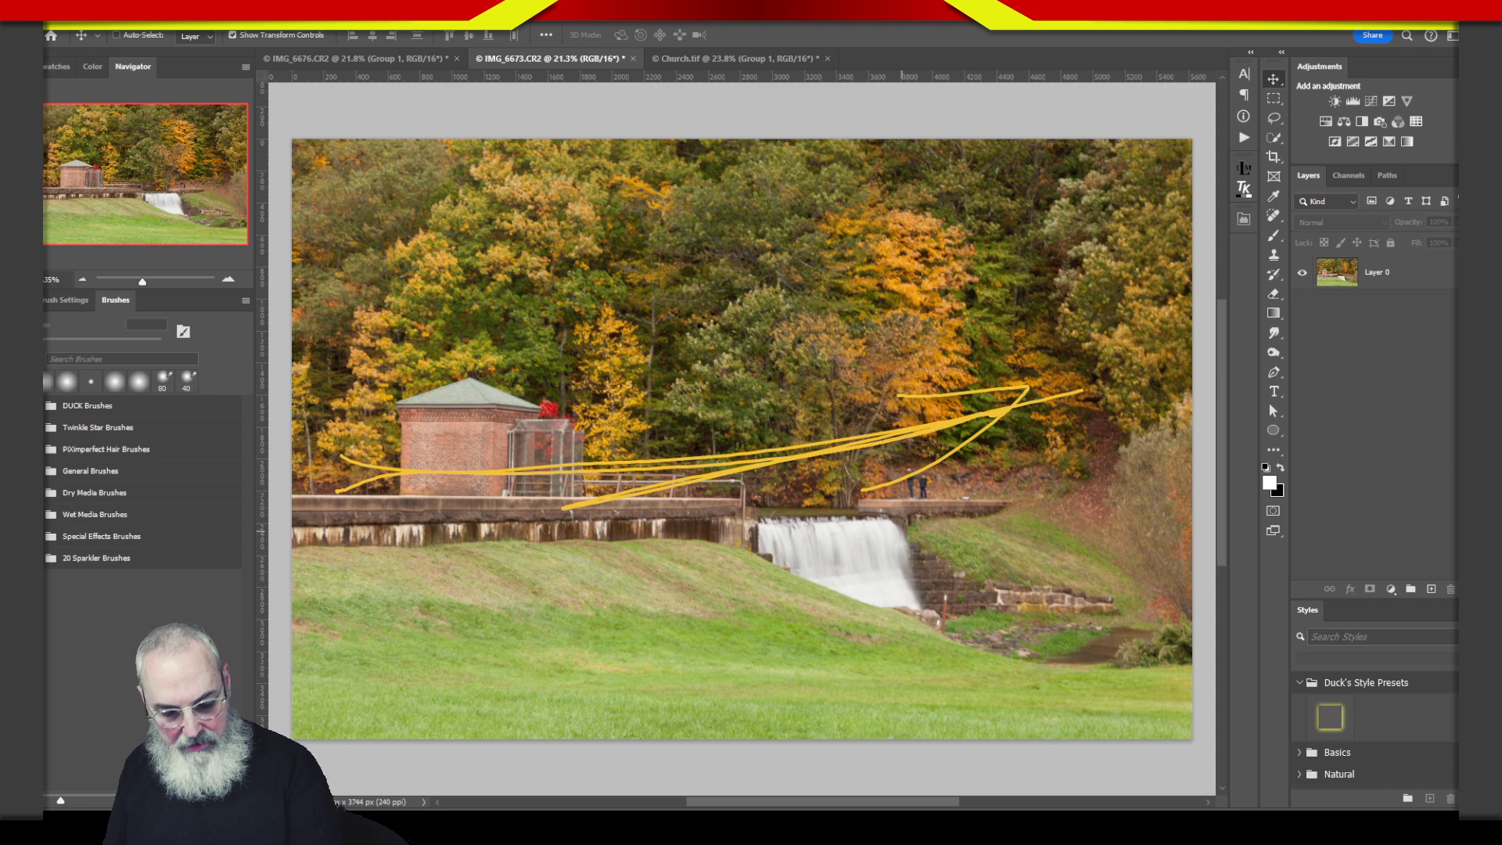
key(Escape)
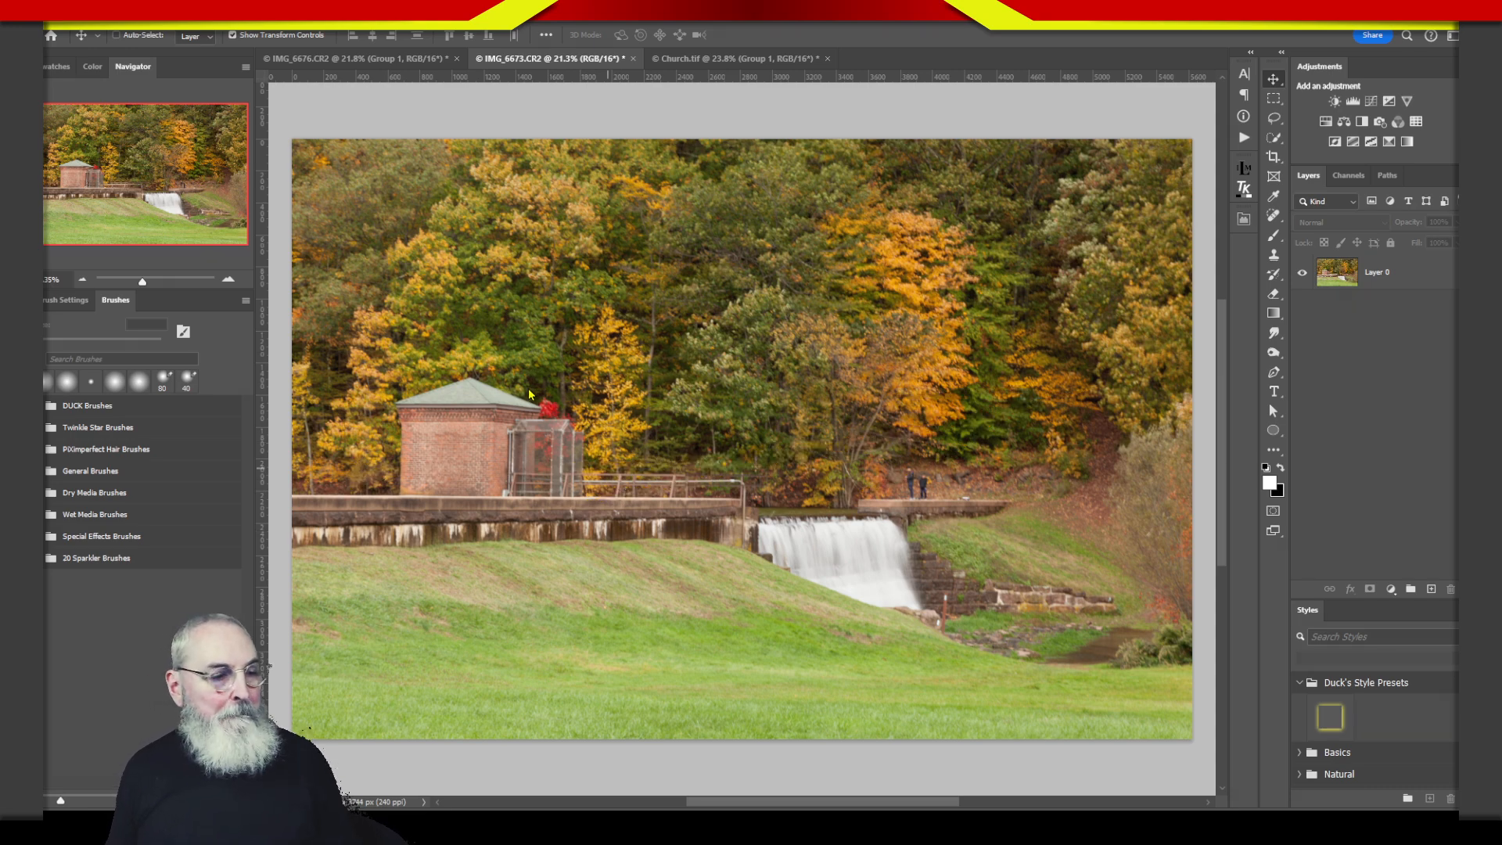
mouse_move(569, 384)
mouse_down()
mouse_move(382, 502)
mouse_move(585, 486)
mouse_move(447, 361)
mouse_move(463, 526)
mouse_move(531, 356)
mouse_move(357, 495)
mouse_move(603, 433)
mouse_up()
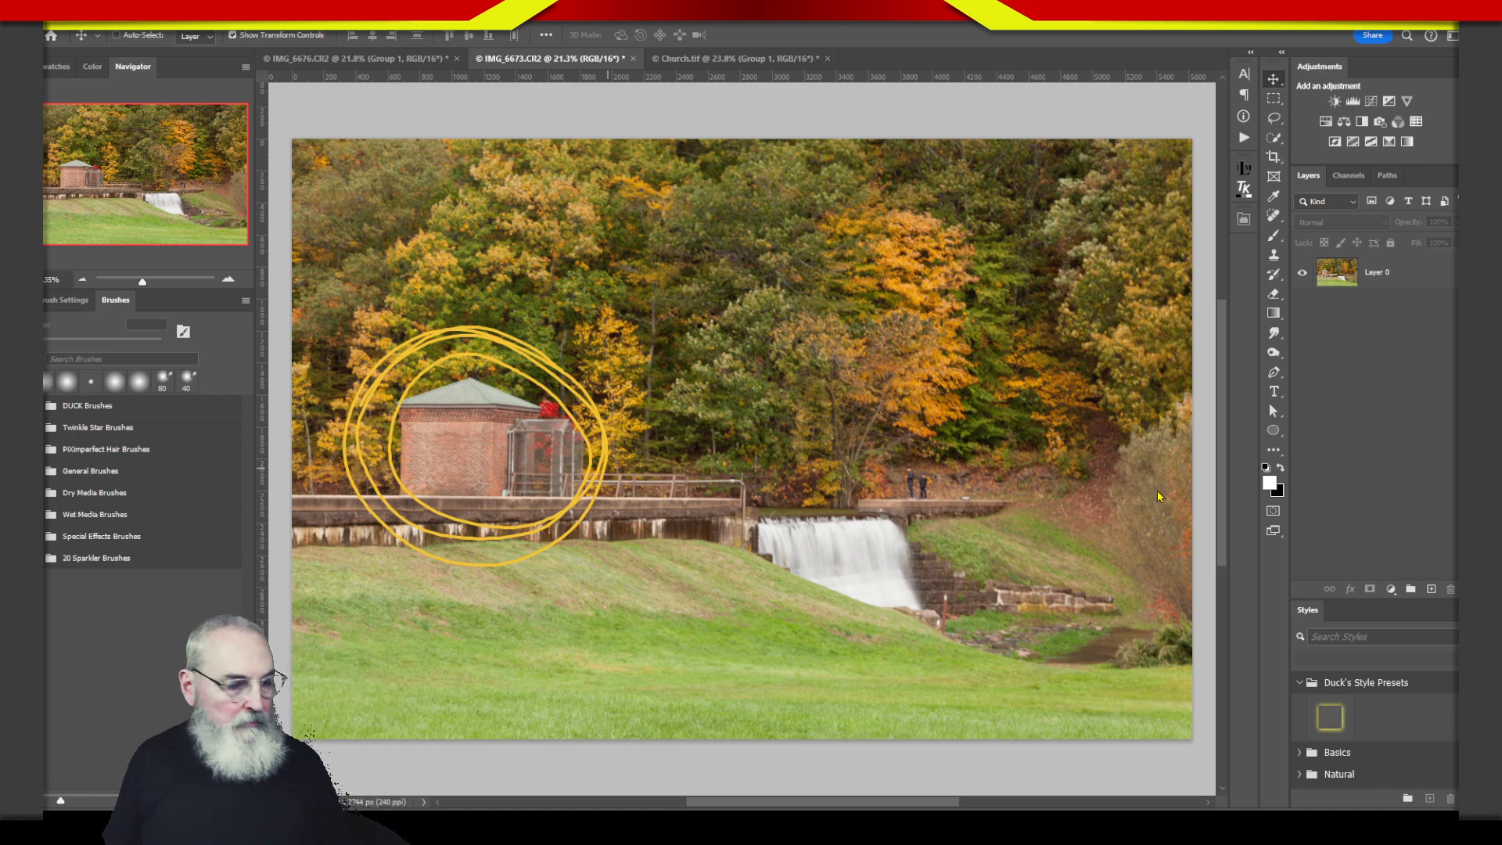
mouse_move(747, 516)
mouse_down()
mouse_move(923, 547)
mouse_move(891, 618)
mouse_move(747, 535)
mouse_move(931, 548)
mouse_move(937, 632)
mouse_move(751, 548)
mouse_move(929, 545)
mouse_move(940, 638)
mouse_move(713, 518)
mouse_up()
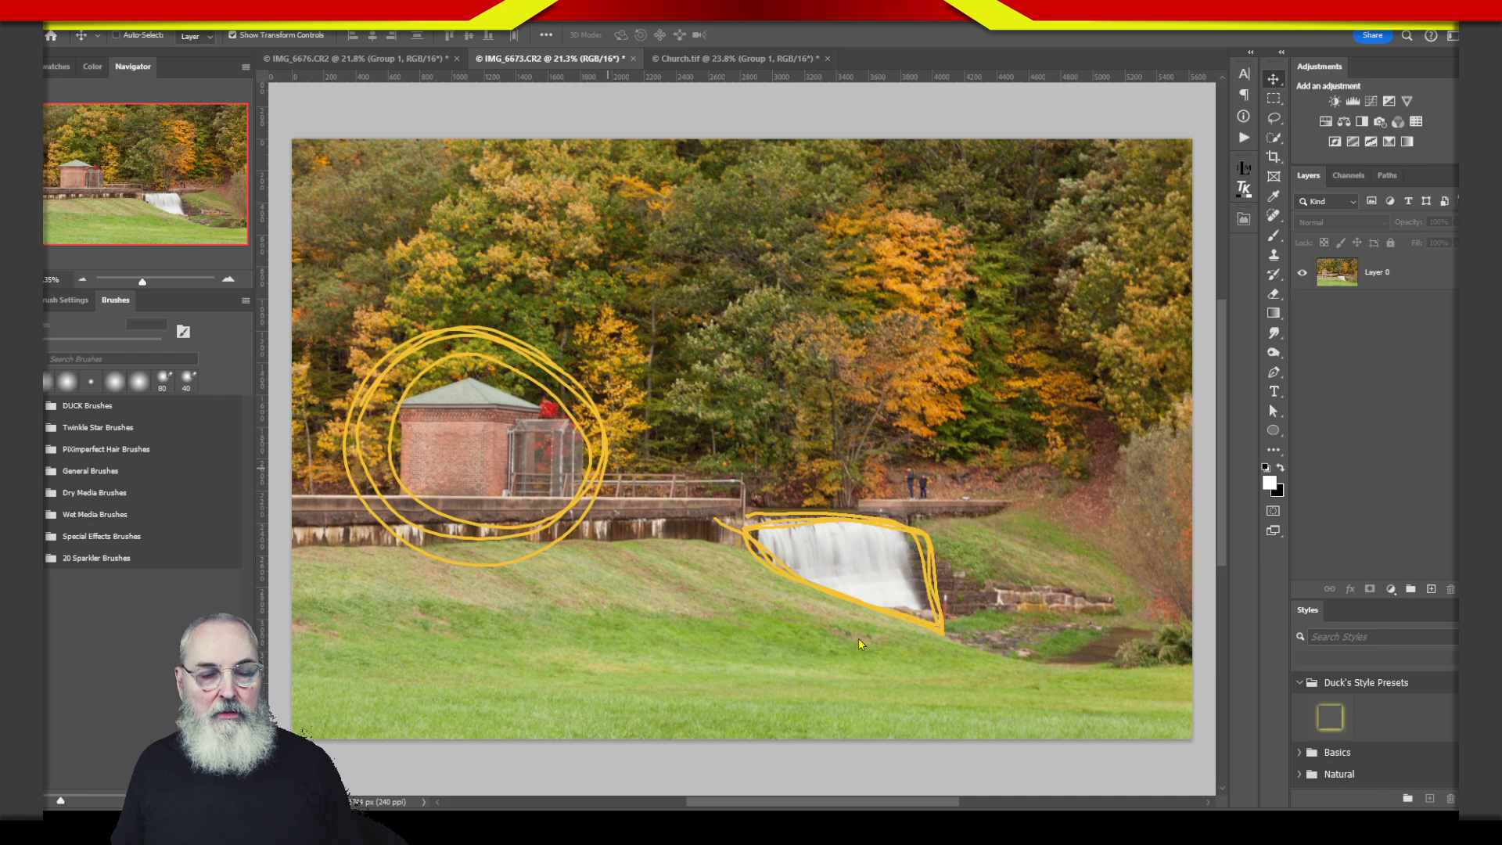
mouse_move(309, 491)
mouse_down()
mouse_move(1103, 578)
mouse_move(1146, 541)
mouse_move(757, 510)
mouse_move(314, 509)
mouse_move(938, 496)
mouse_move(1140, 516)
mouse_move(453, 510)
mouse_move(661, 496)
mouse_move(1119, 510)
mouse_move(1110, 282)
mouse_move(1072, 370)
mouse_move(1126, 338)
mouse_up()
drag(1083, 510, 1080, 671)
drag(1048, 571, 1115, 576)
drag(735, 518, 923, 514)
mouse_move(599, 456)
mouse_down()
mouse_move(561, 373)
mouse_move(381, 457)
mouse_move(482, 350)
mouse_move(574, 535)
mouse_move(644, 406)
mouse_move(576, 449)
mouse_move(526, 449)
mouse_move(583, 433)
mouse_move(499, 362)
mouse_up()
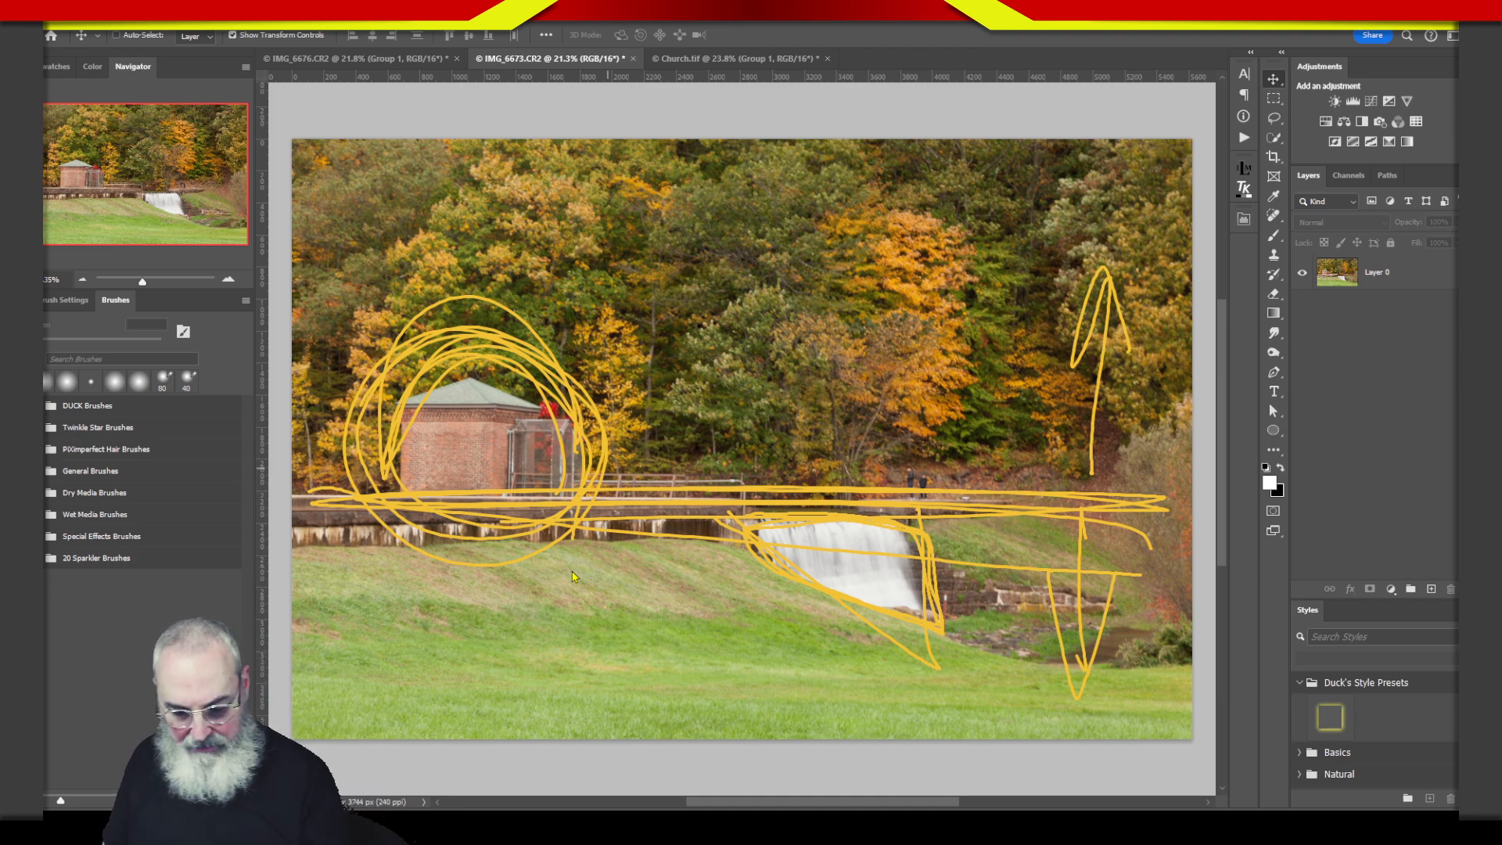
key(Escape)
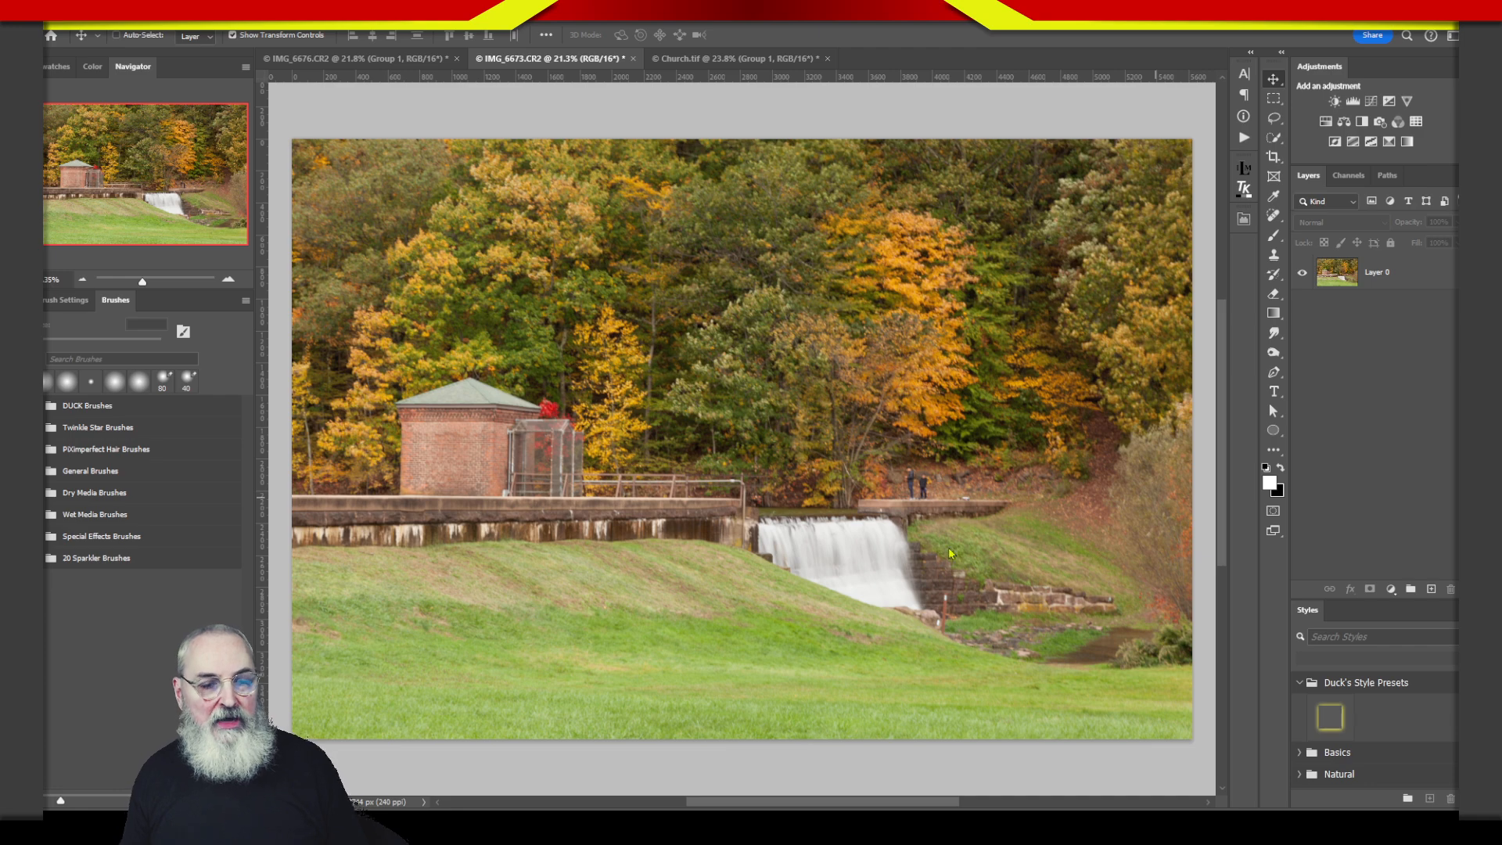
mouse_move(925, 464)
mouse_down()
mouse_move(931, 513)
mouse_move(879, 500)
mouse_move(888, 469)
mouse_up()
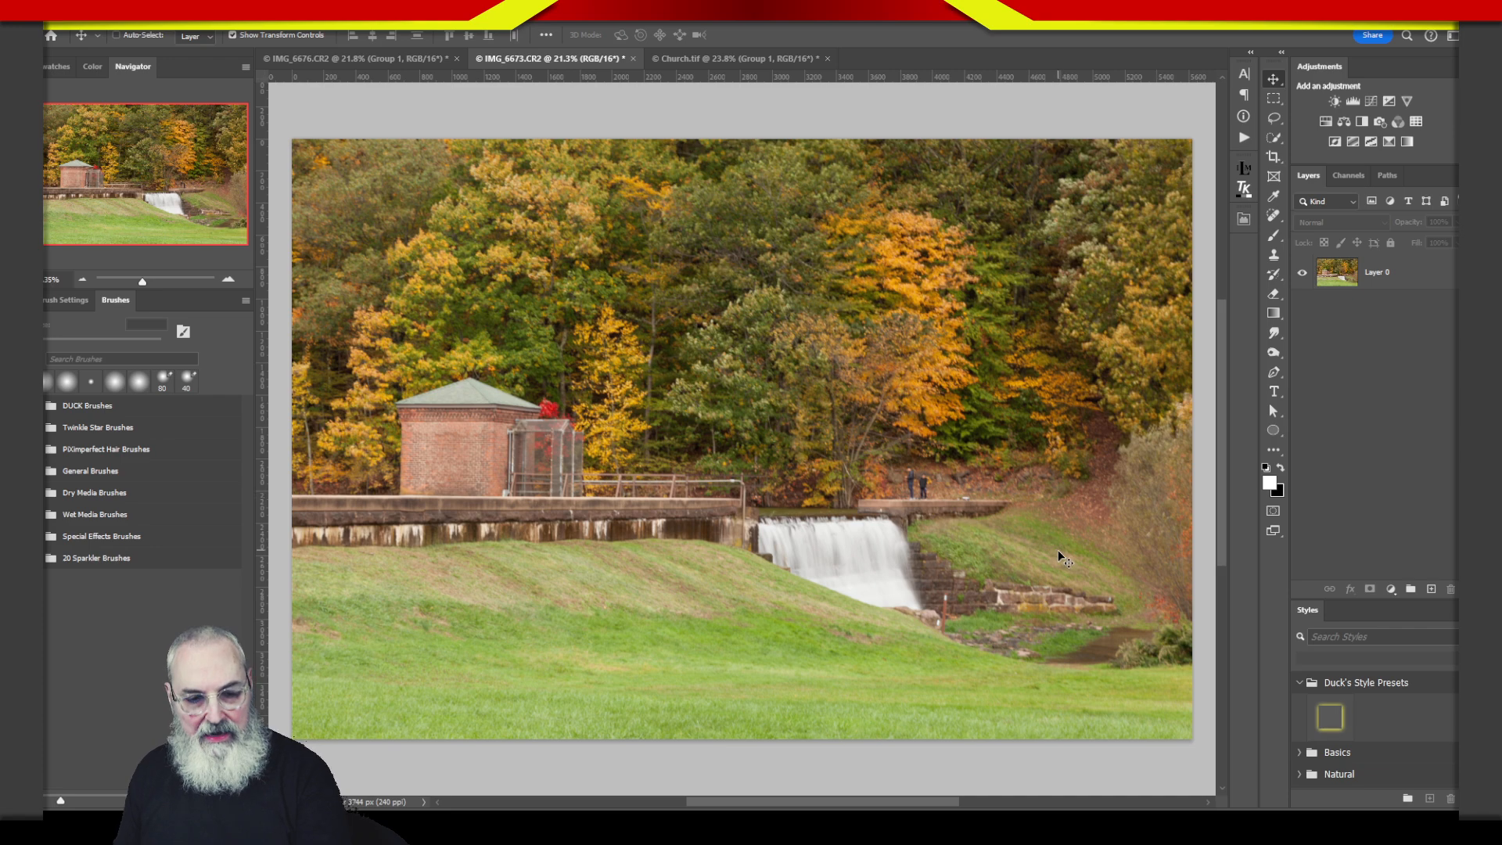
mouse_move(1088, 504)
mouse_down()
mouse_move(995, 574)
mouse_move(1047, 468)
mouse_move(1036, 588)
mouse_move(1028, 545)
mouse_move(962, 640)
mouse_move(1038, 583)
mouse_move(1102, 711)
mouse_up()
mouse_move(973, 614)
mouse_down()
mouse_move(905, 530)
mouse_move(956, 551)
mouse_move(923, 635)
mouse_up()
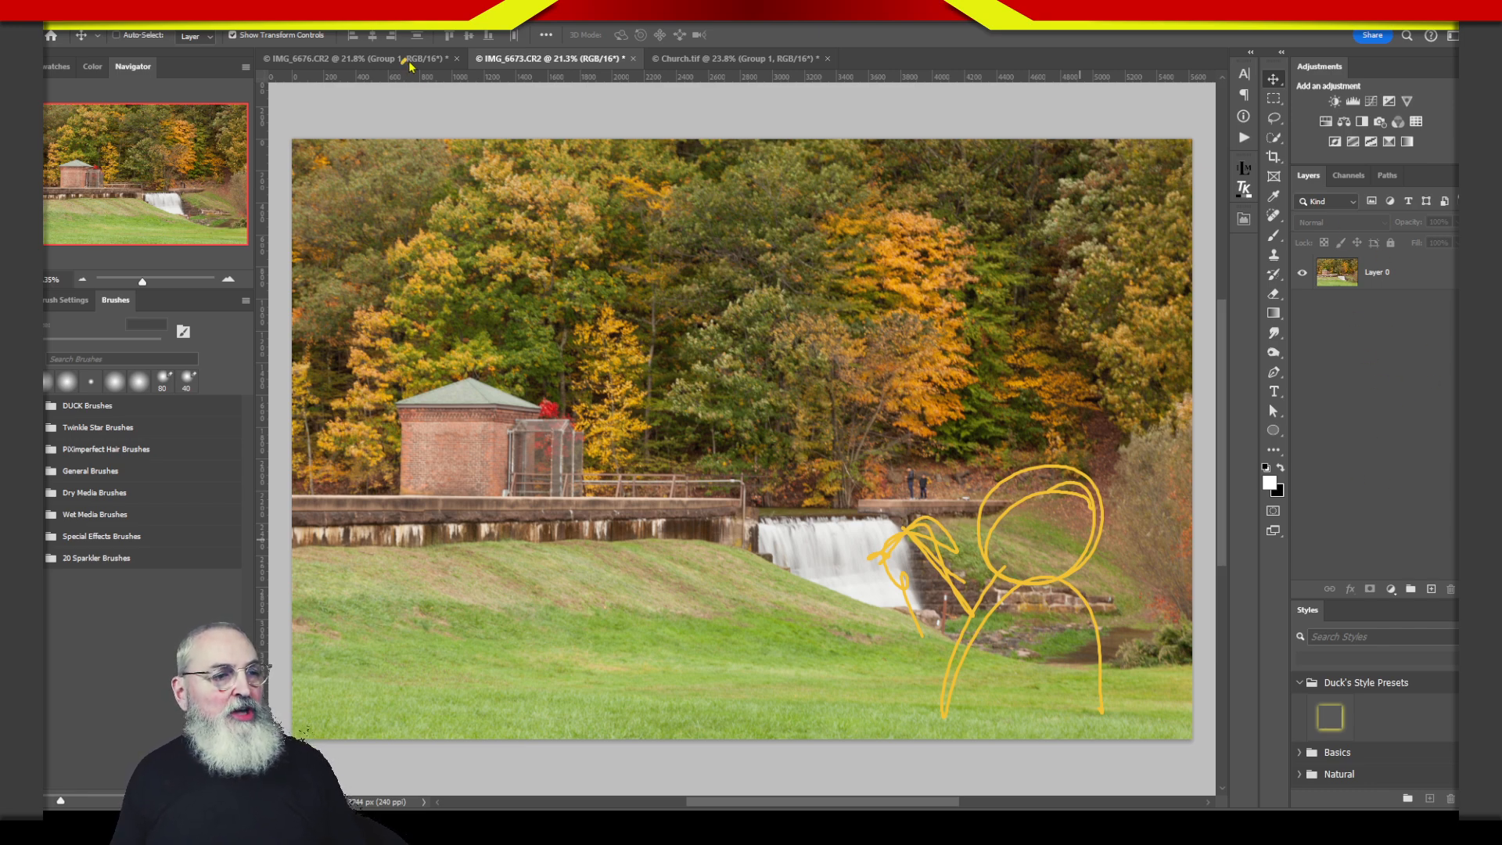
key(Escape)
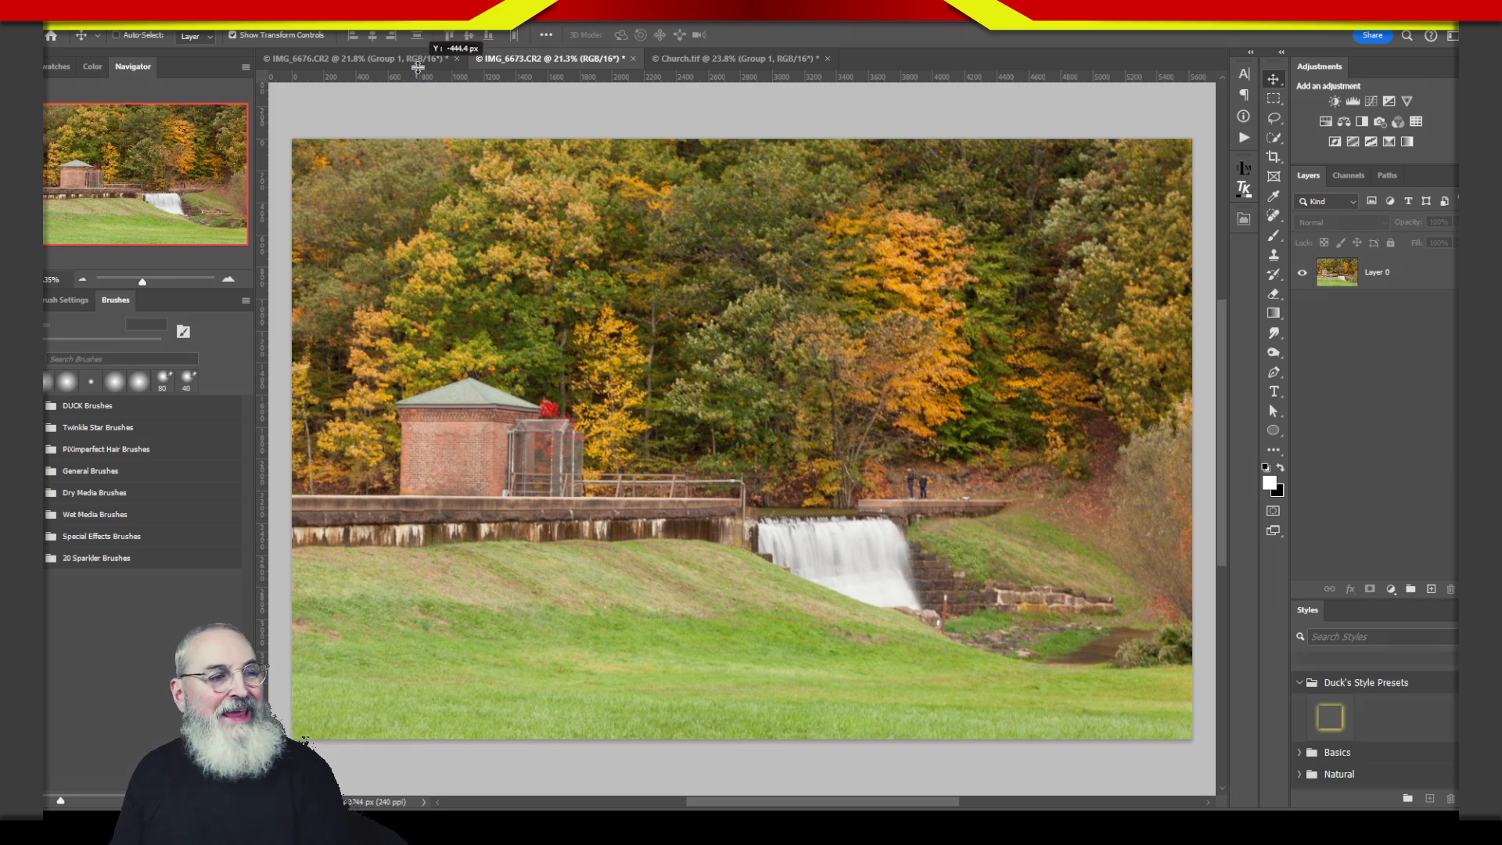
- Return to IMG_6676.CR2, show and expand the effects group, and select the man's masked layer inside it
click(417, 60)
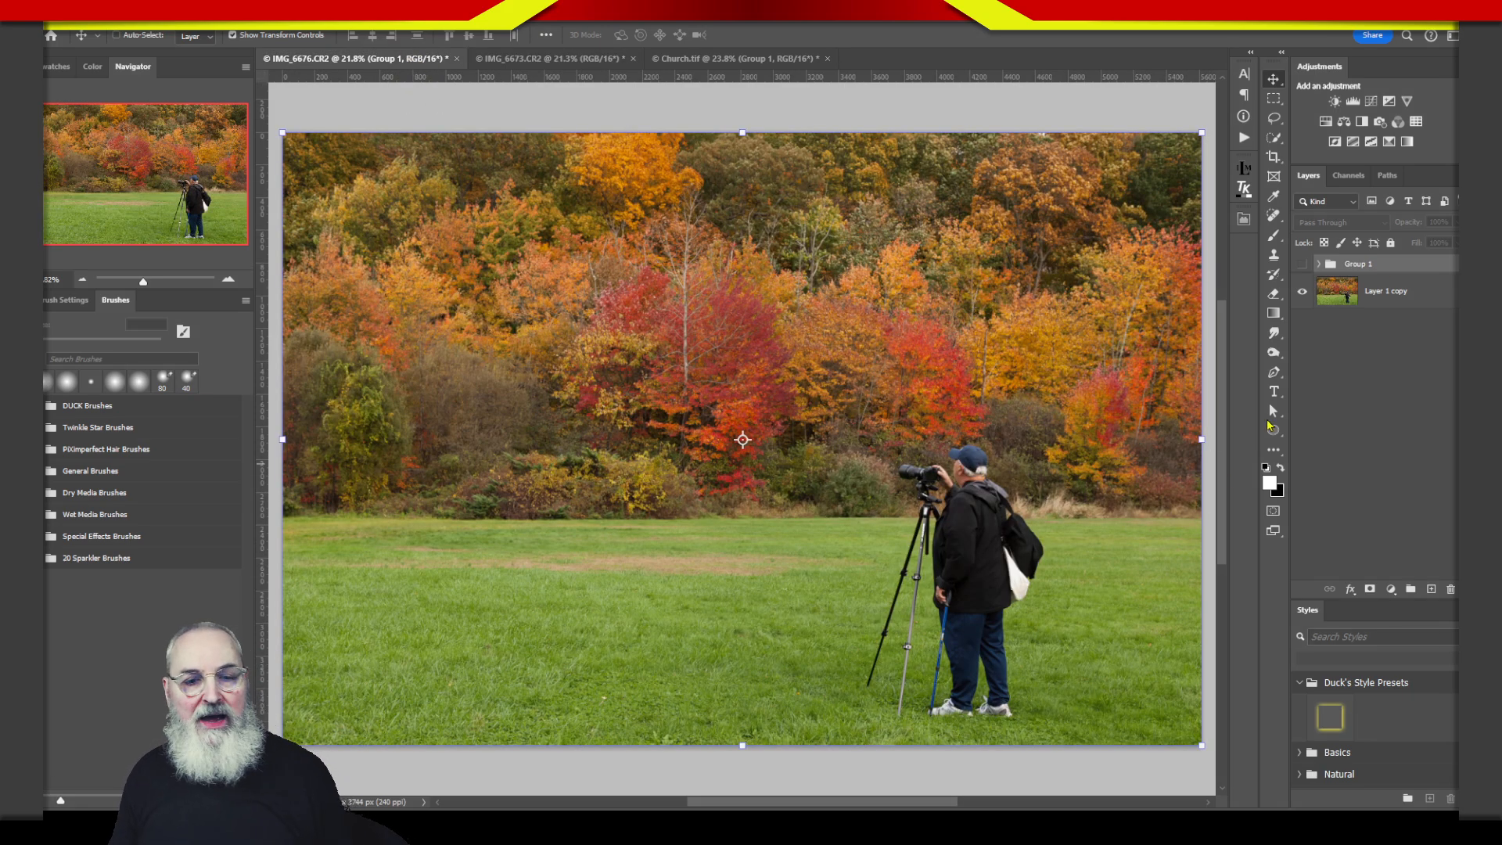
click(1302, 264)
click(1318, 264)
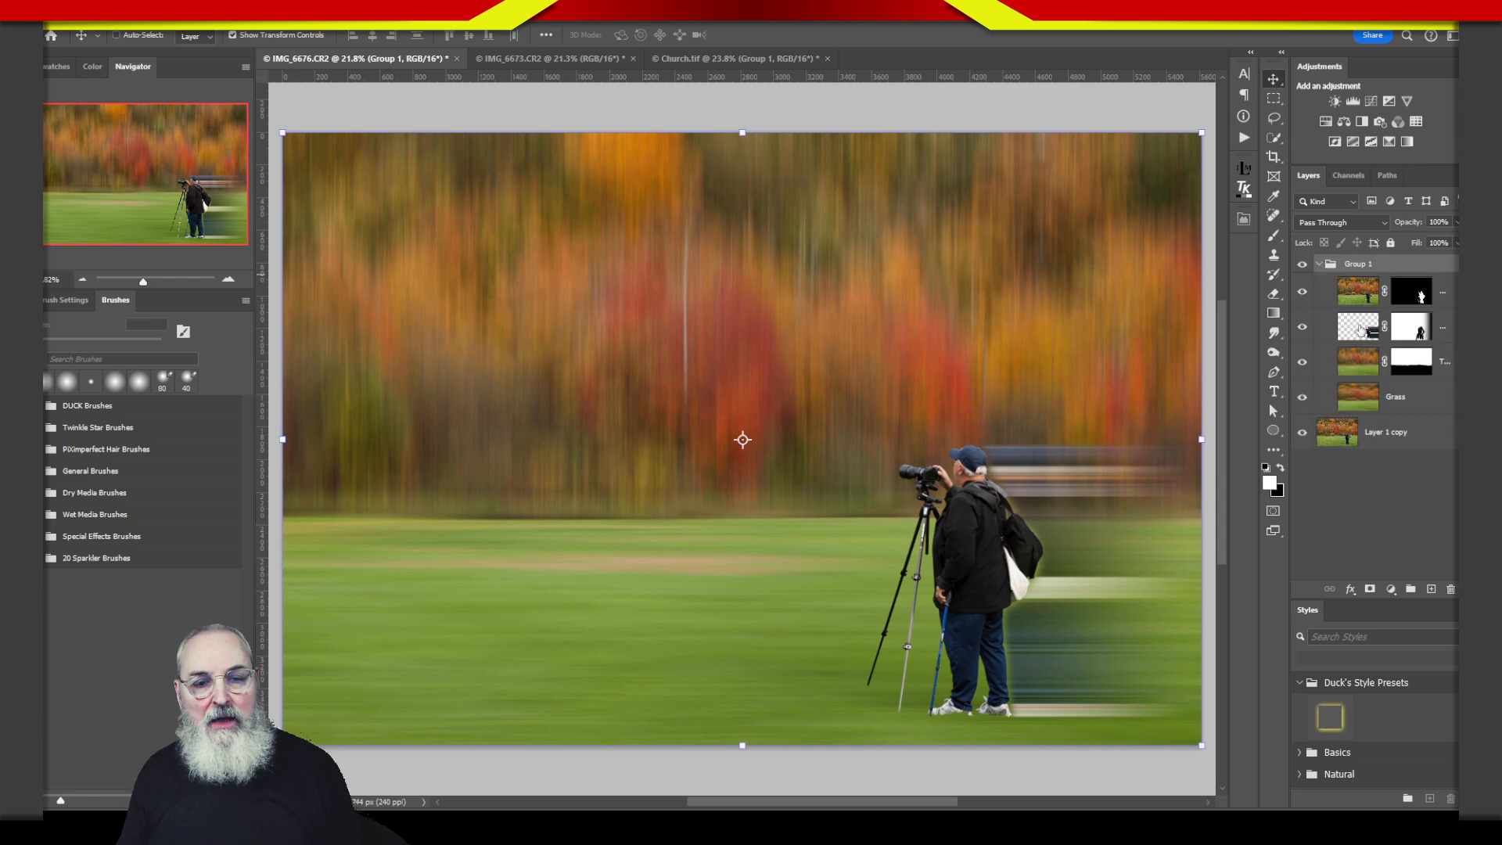
click(1361, 325)
click(1361, 301)
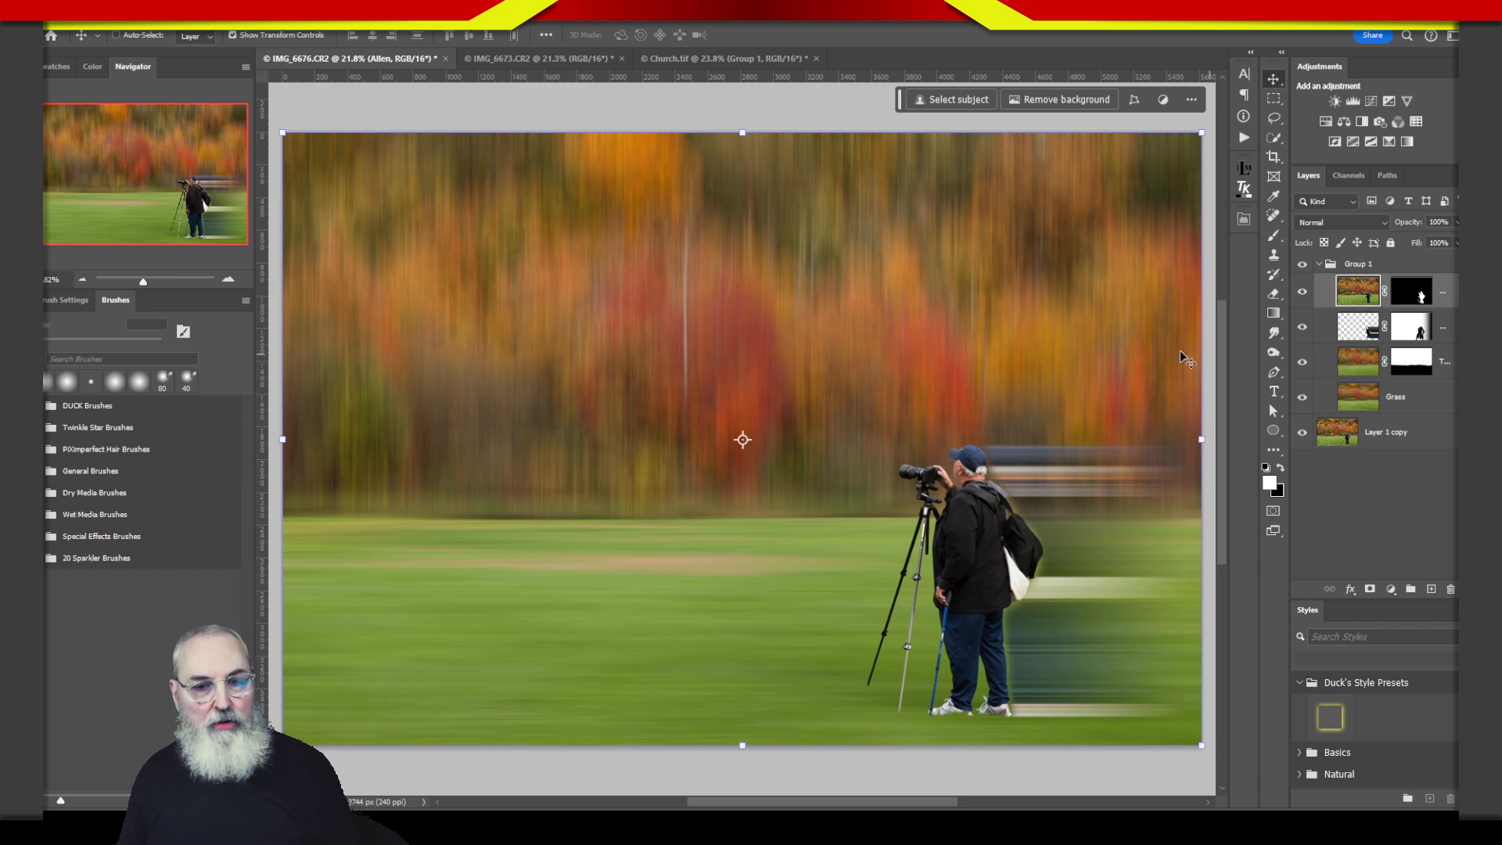
- Copy the man's masked layer into the waterfall photo IMG_6673.CR2, position him in the photo's lower-right corner, and deselect the layer
click(534, 61)
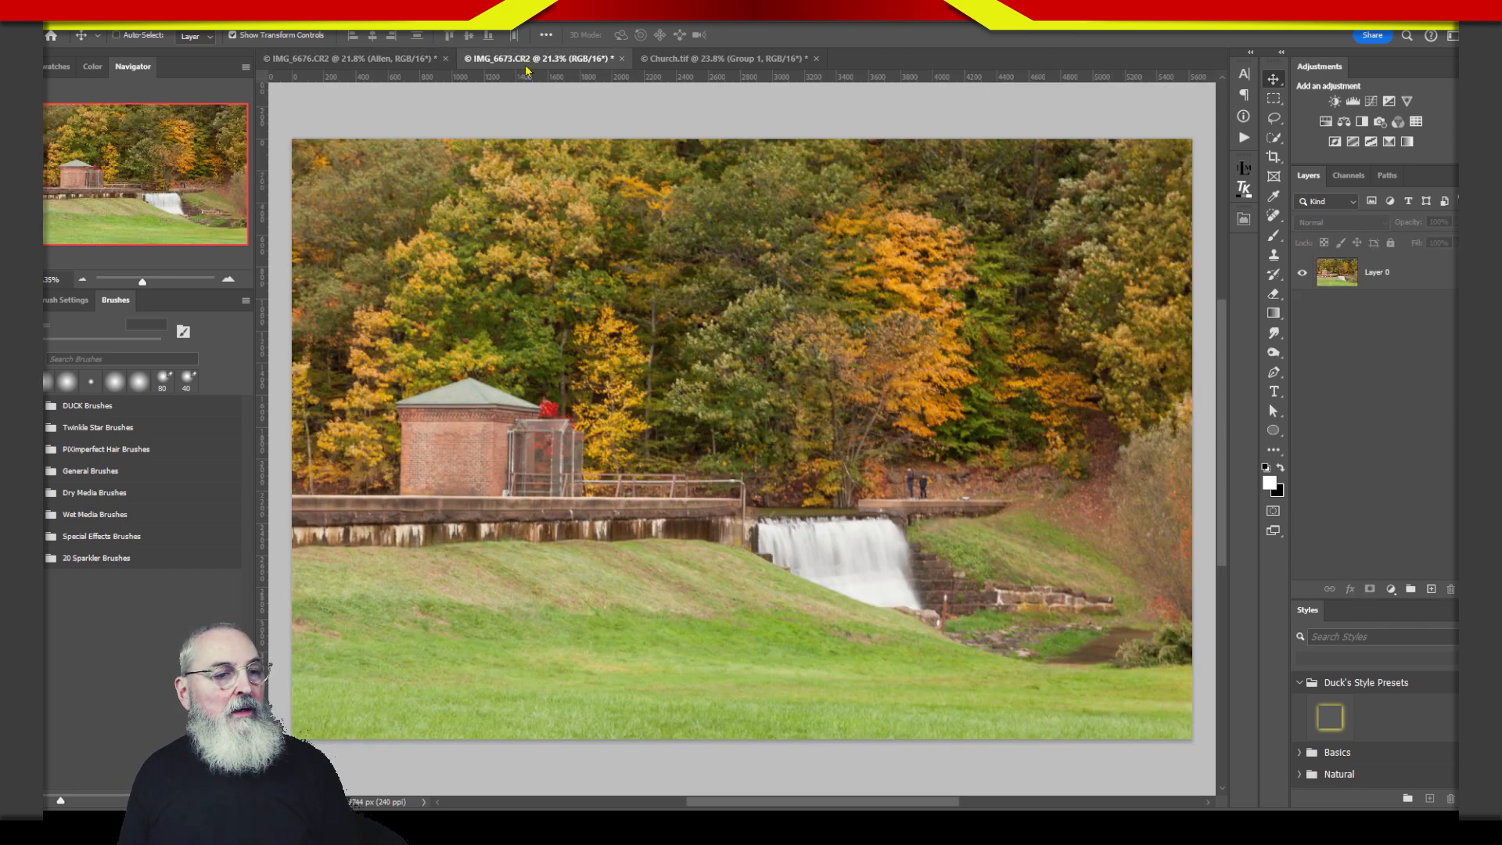
drag(1101, 452, 1120, 490)
drag(785, 445, 1100, 648)
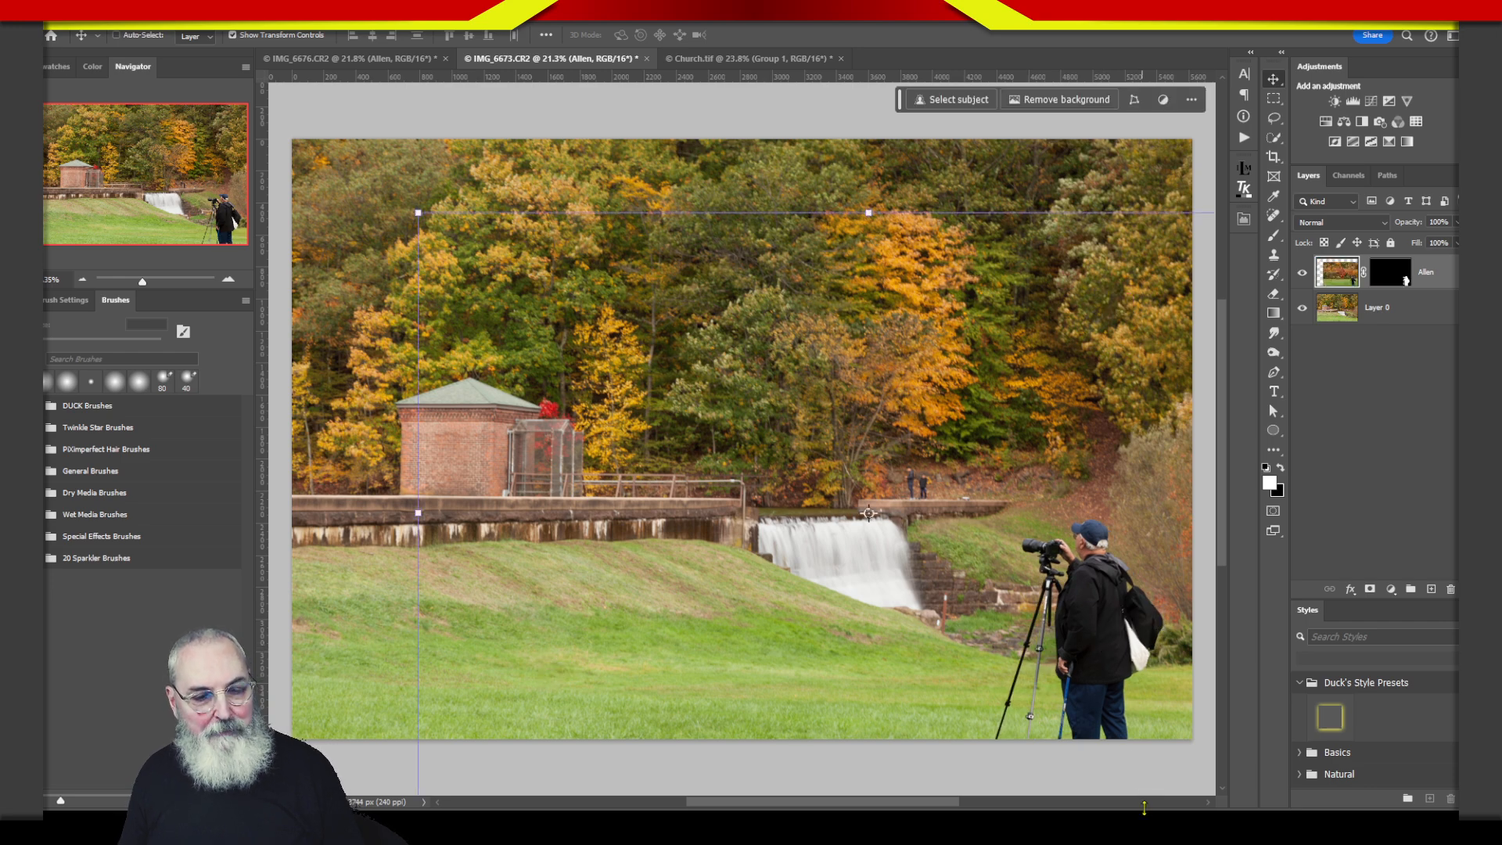
click(1378, 522)
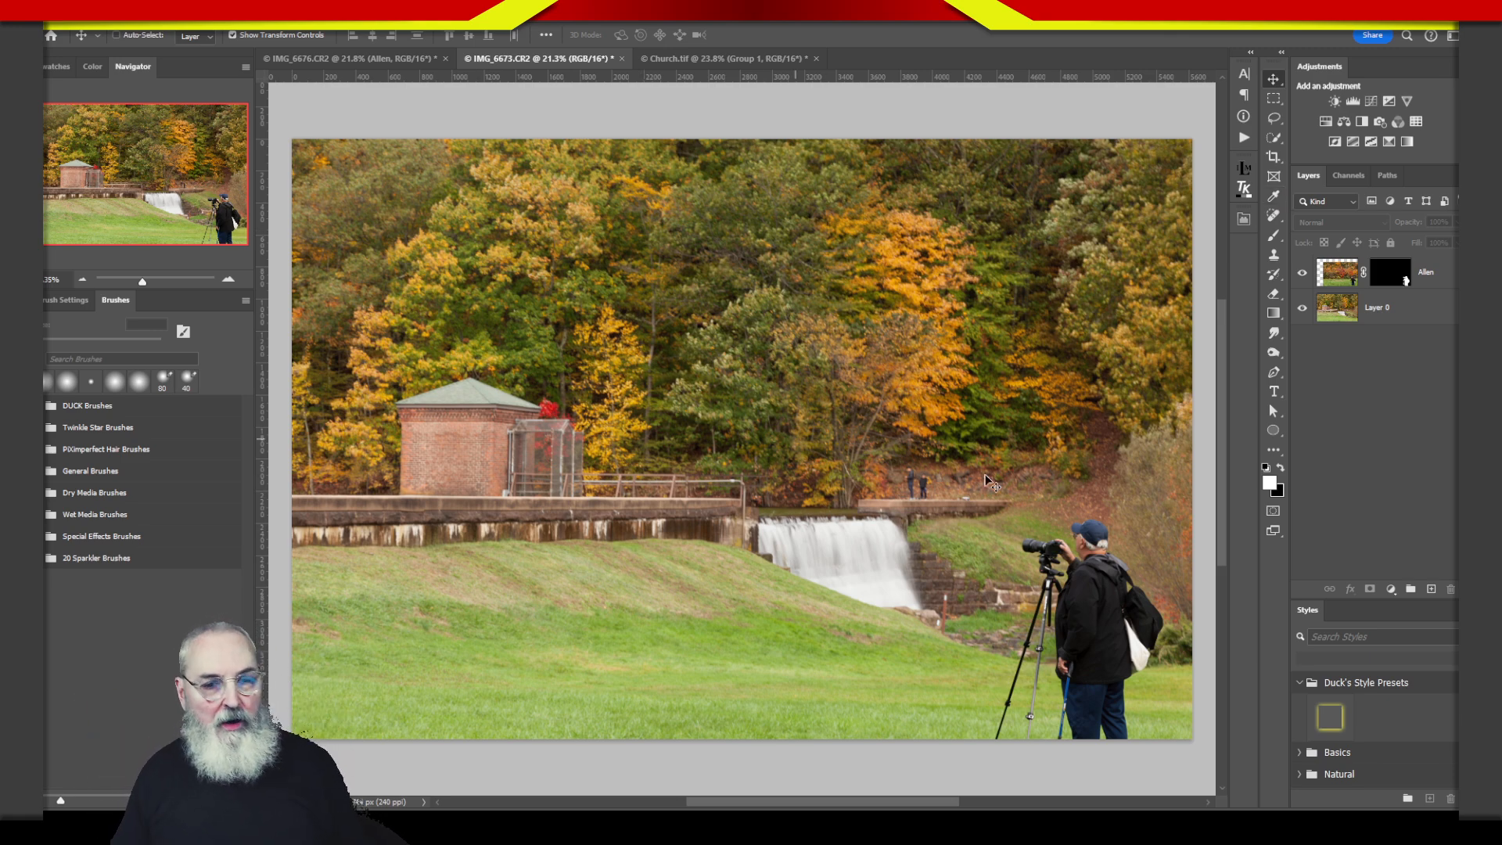
- Remove the two distant people and the small white object on the wall beside the waterfall from Layer 0 with the Spot Healing Brush
click(1339, 319)
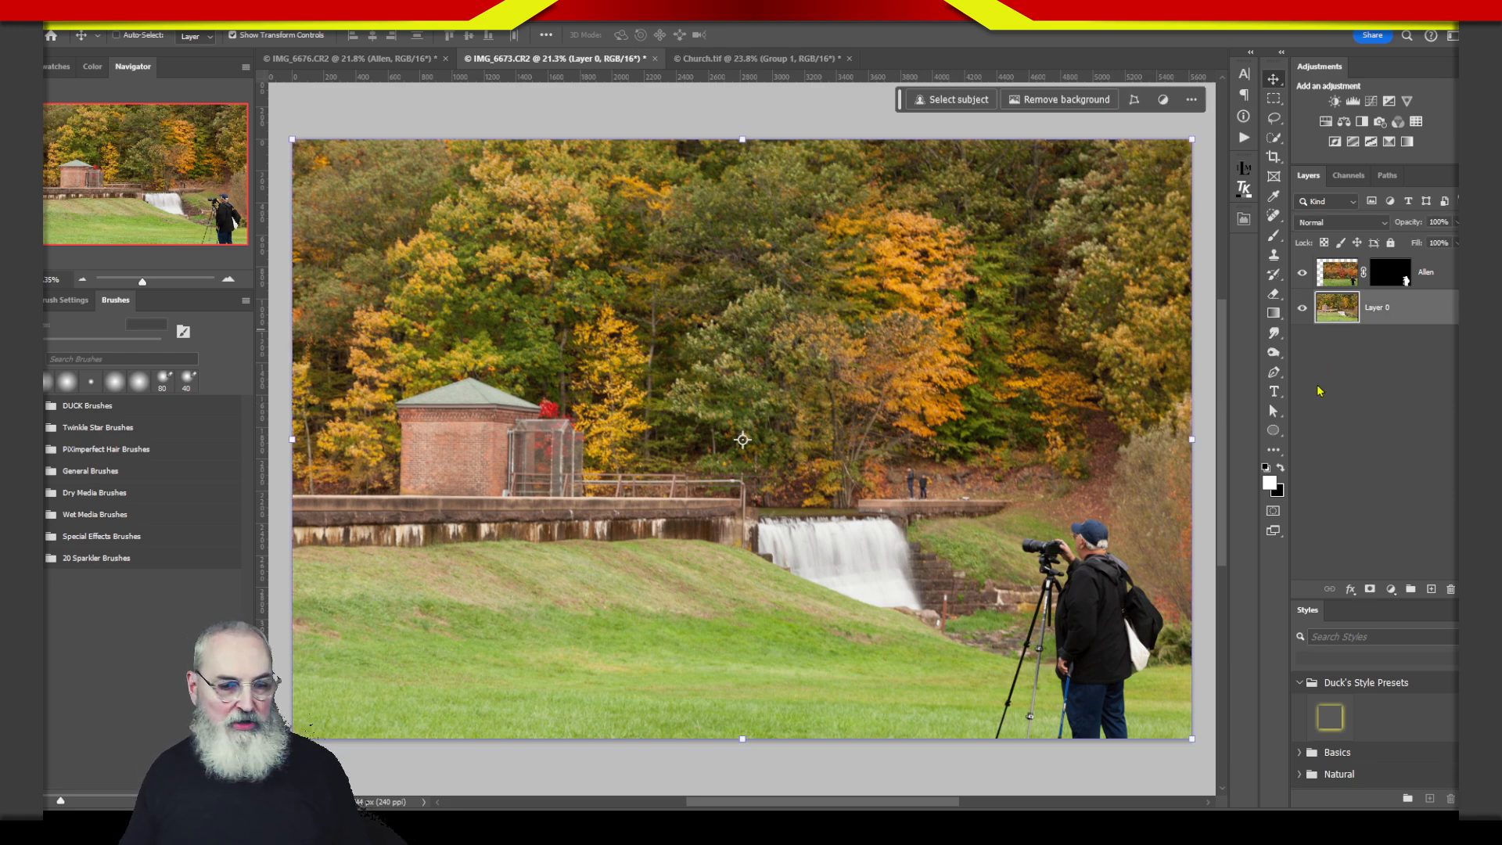
click(1273, 218)
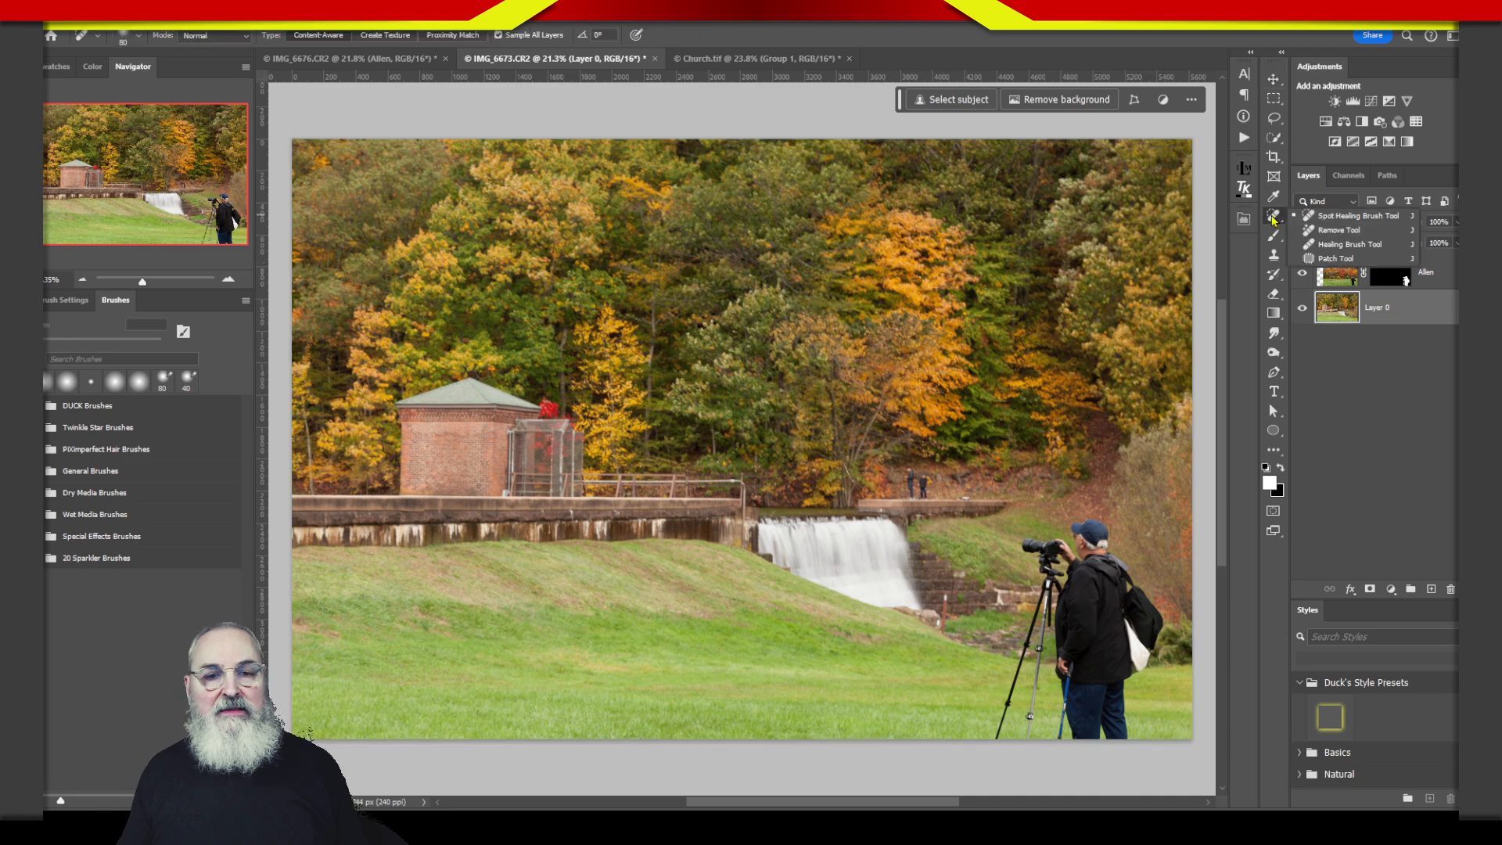
click(1330, 216)
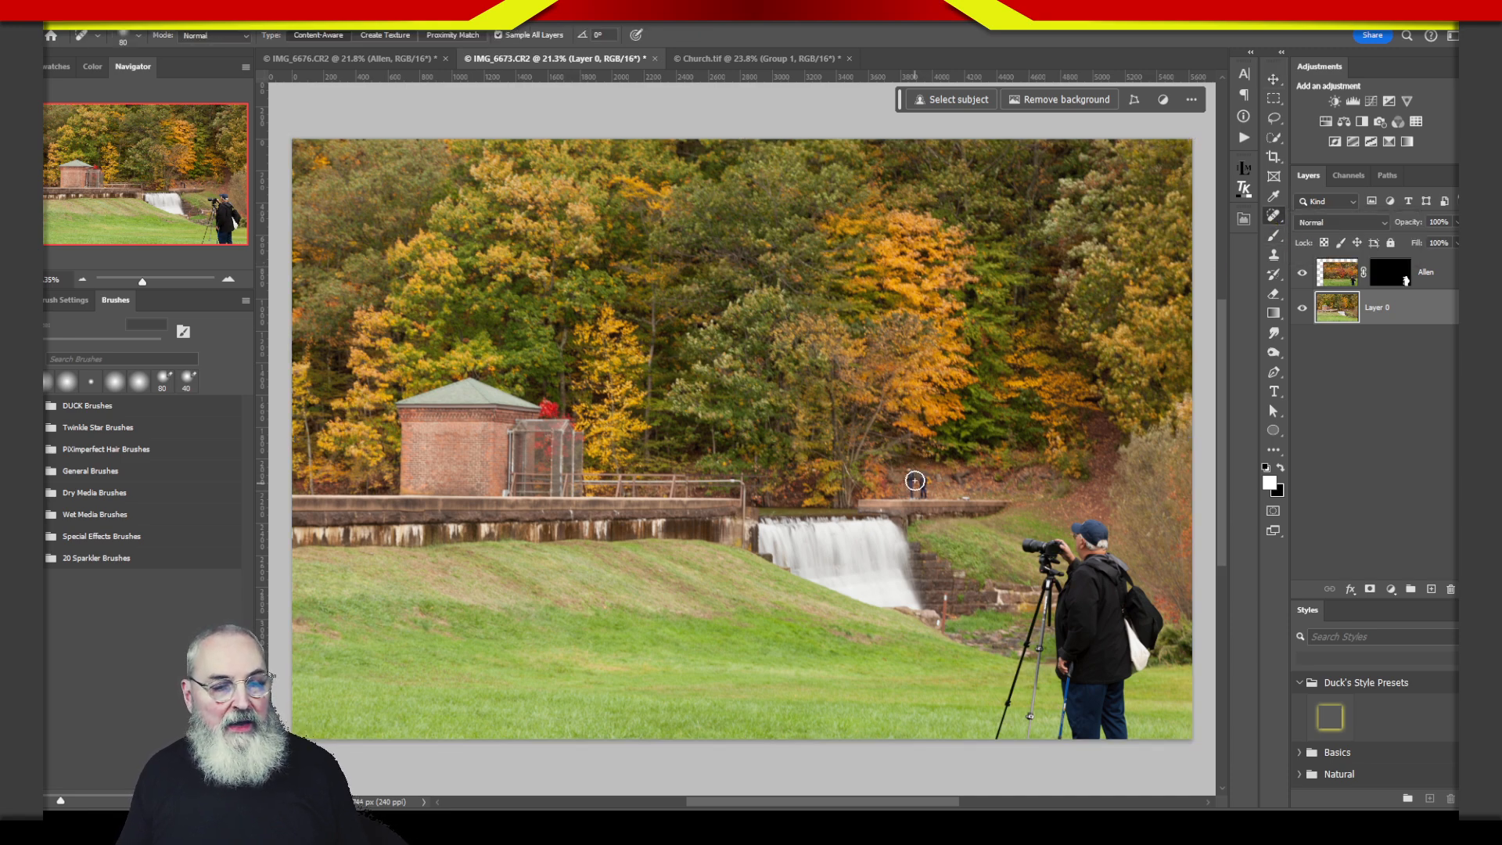
key(z)
drag(937, 501, 1041, 481)
key(j)
drag(862, 411, 855, 458)
drag(854, 519, 856, 524)
drag(900, 426, 909, 508)
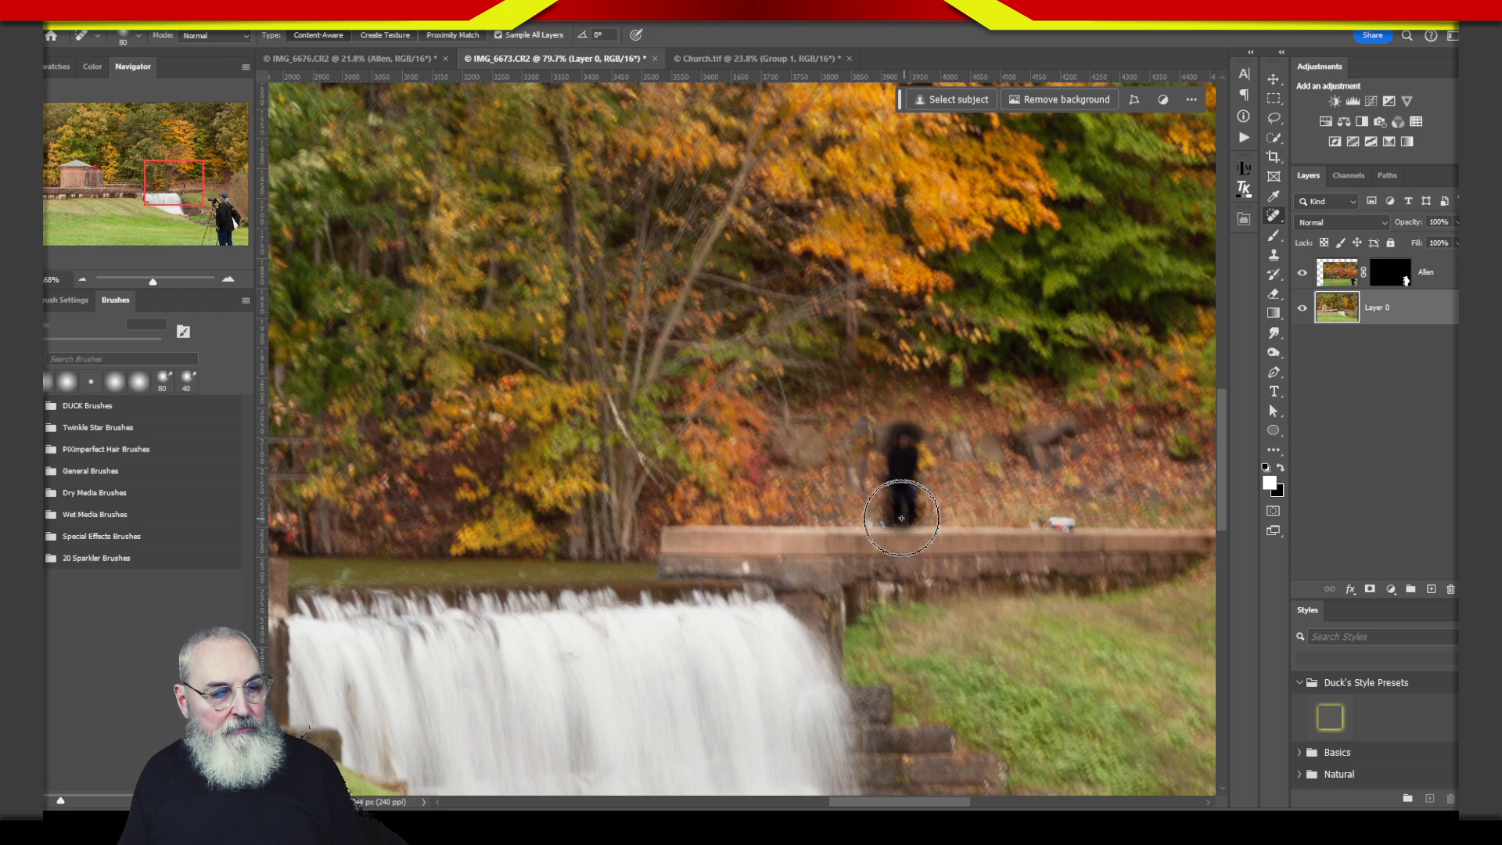
drag(861, 425, 855, 494)
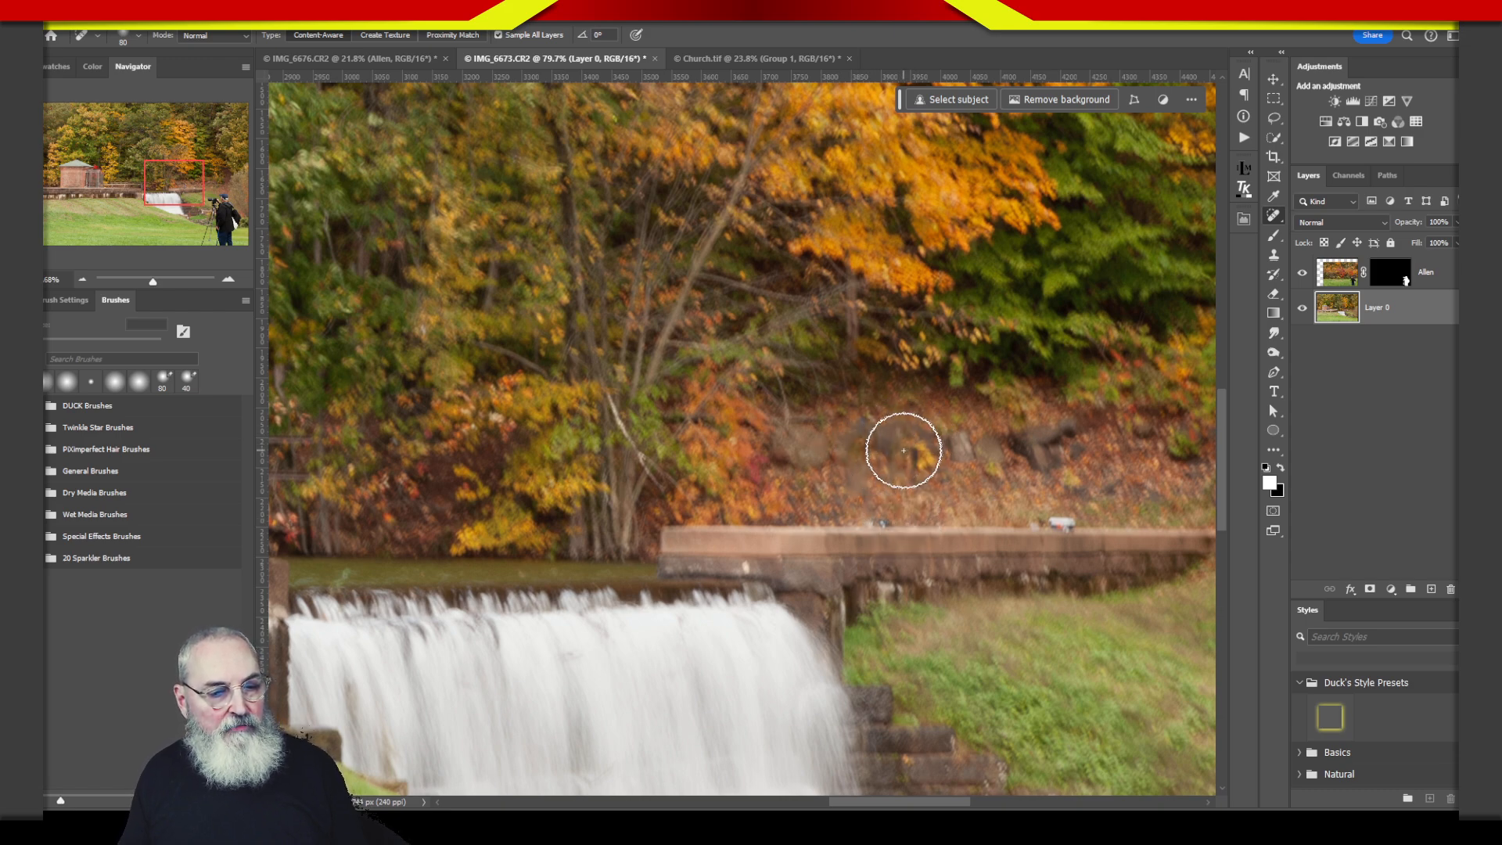
click(1061, 523)
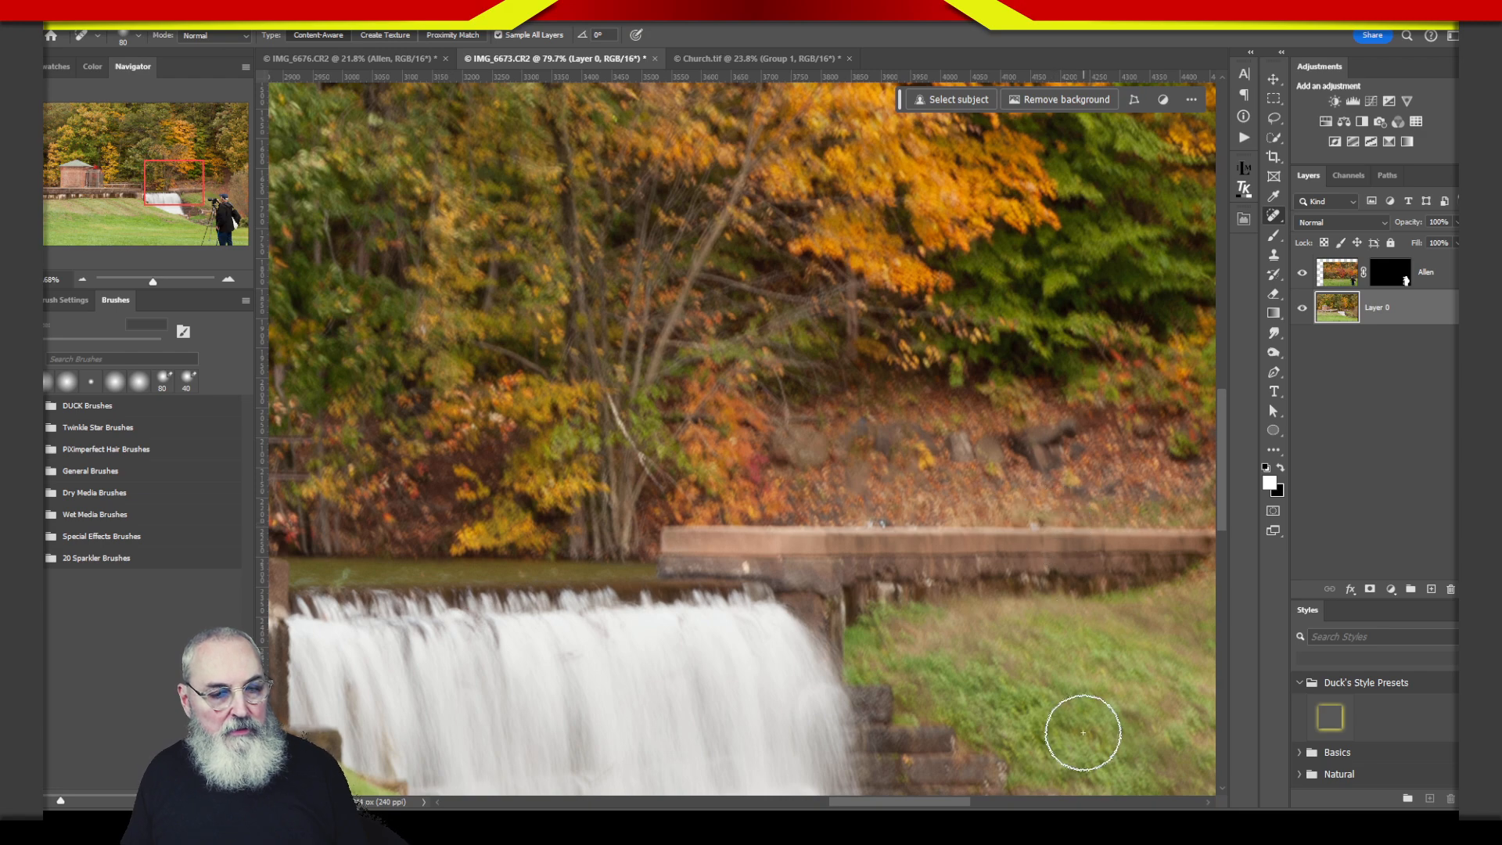
key(ctrl+0)
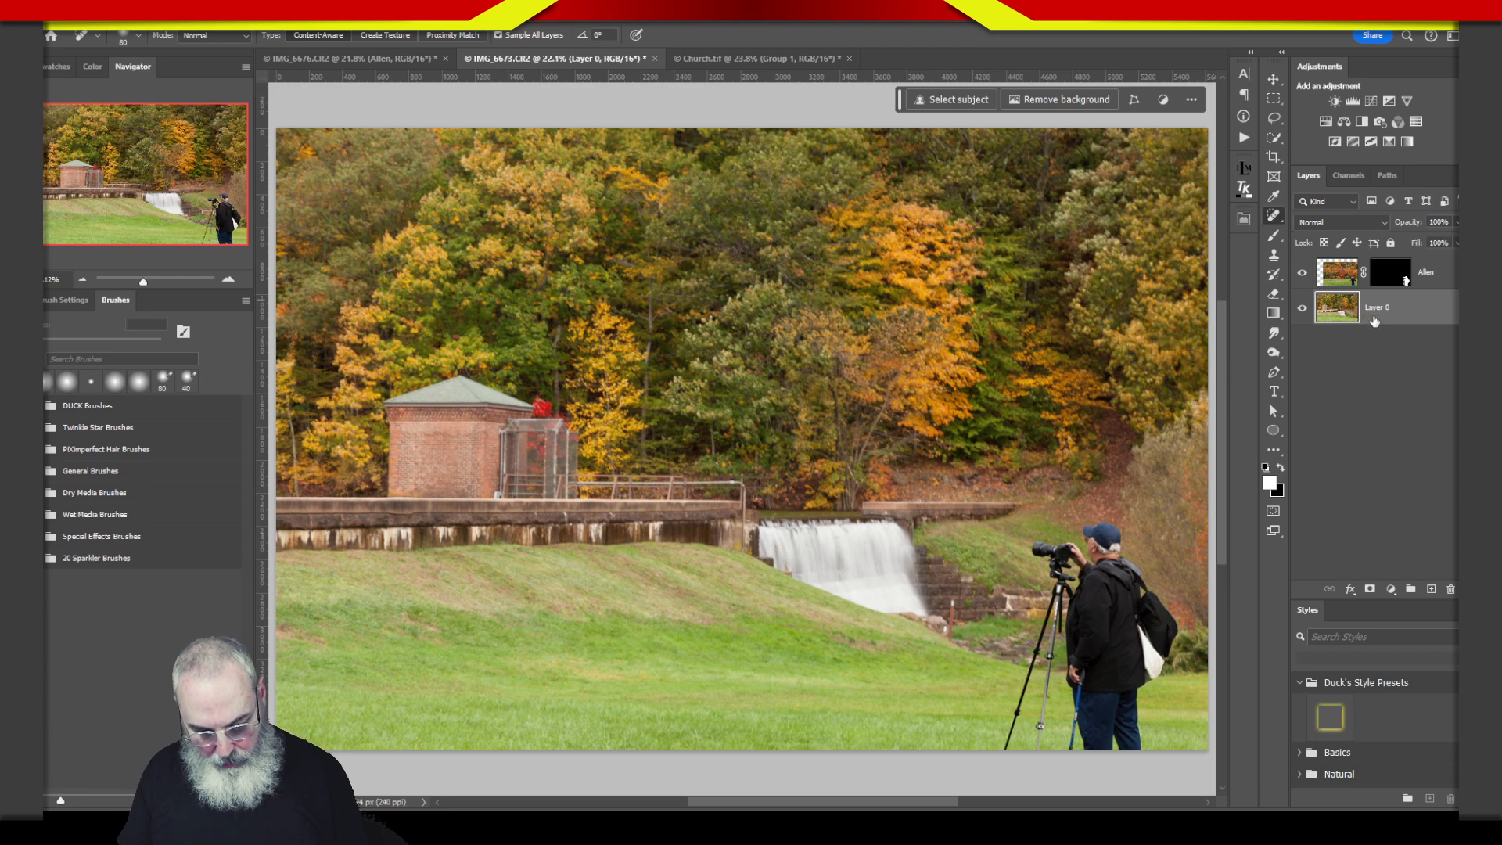
- Duplicate the retouched waterfall photo layer, Layer 0, and rename the copy Grass
key(ctrl+j)
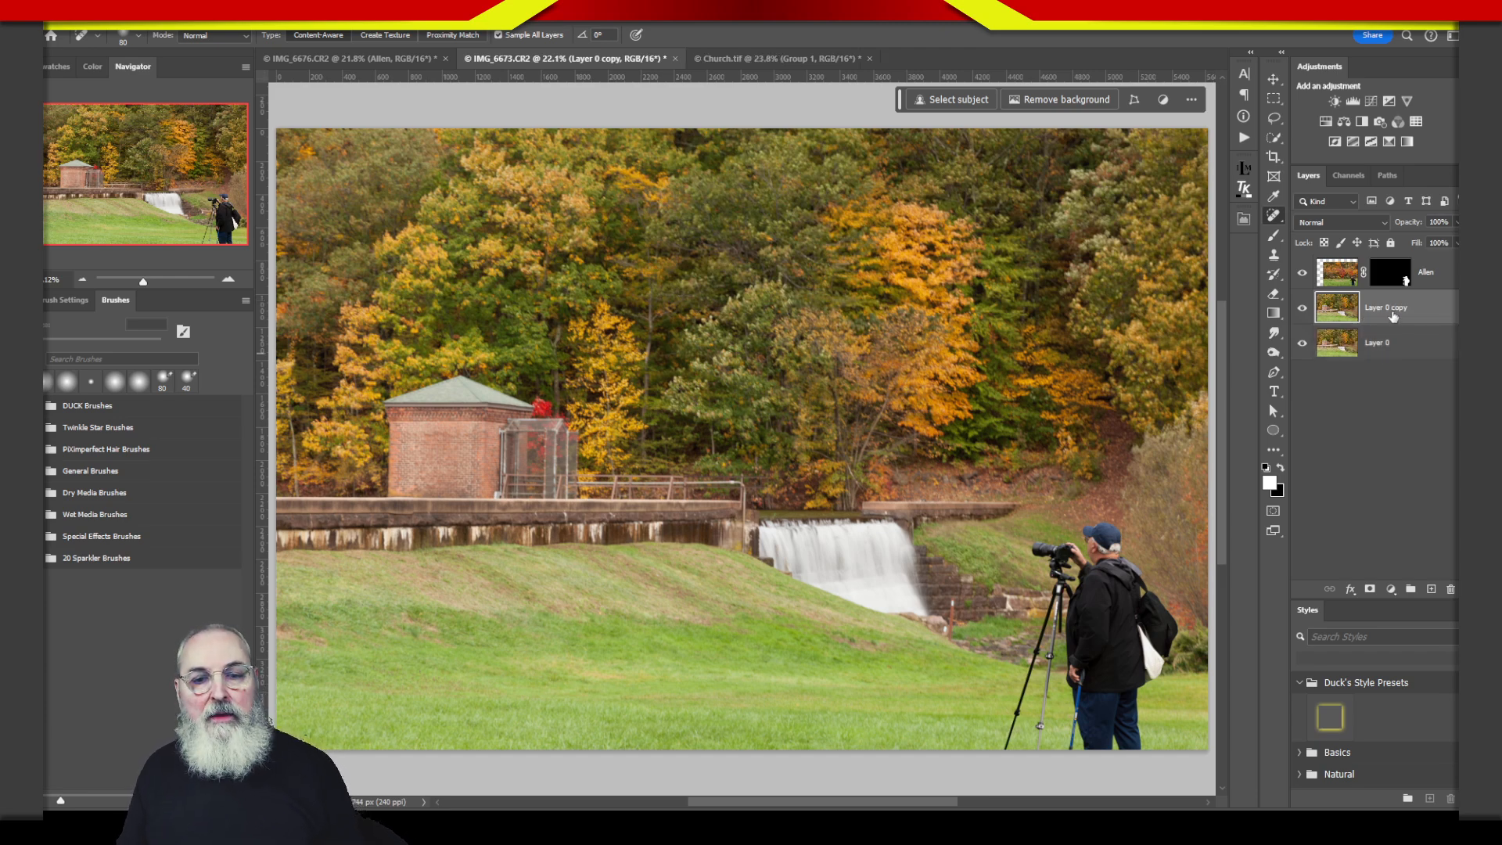
double_click(1396, 308)
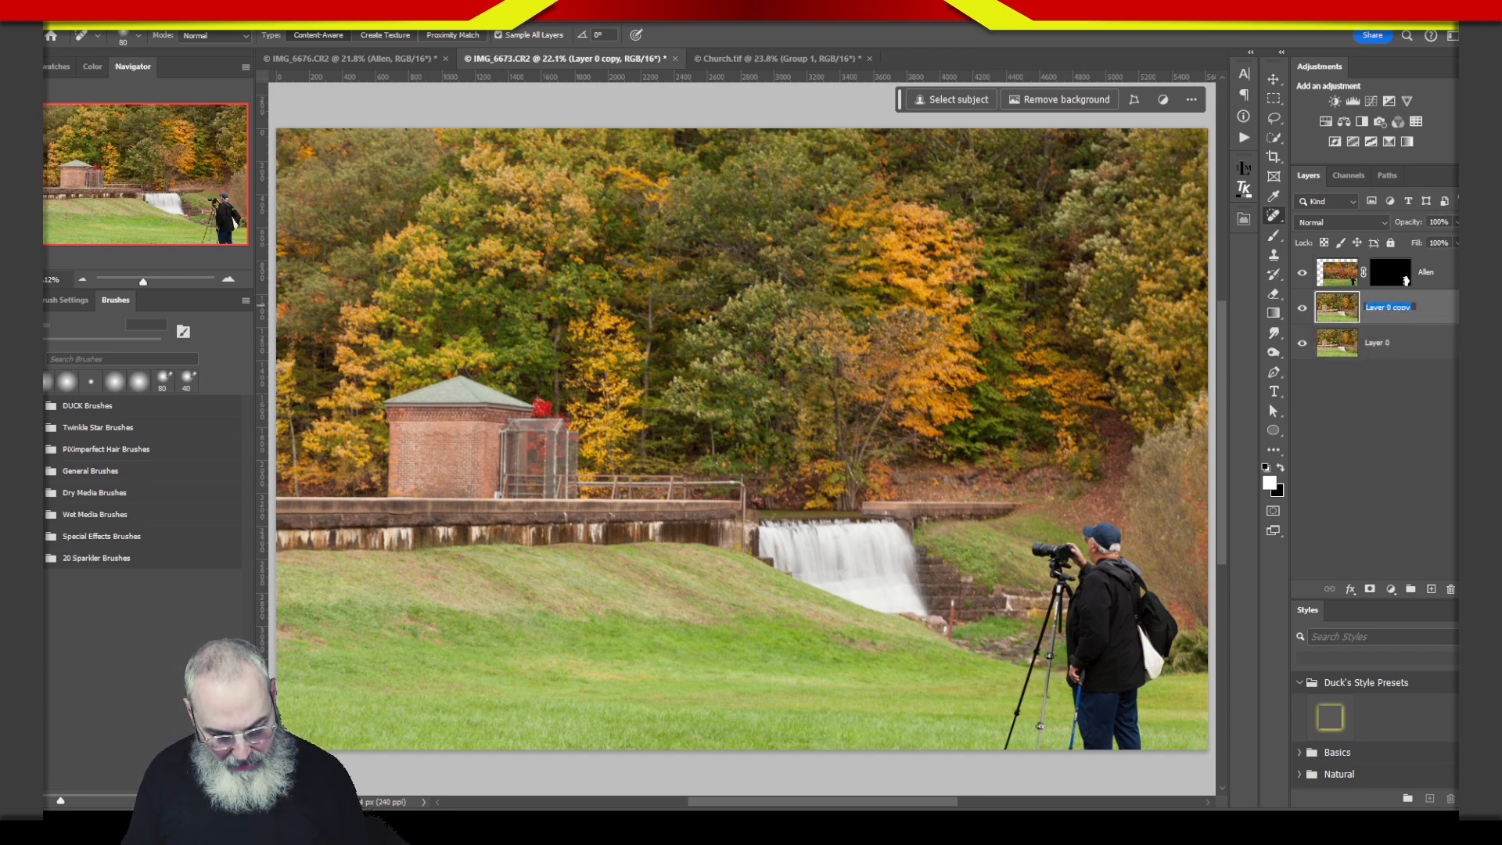
text(Grass)
key(Return)
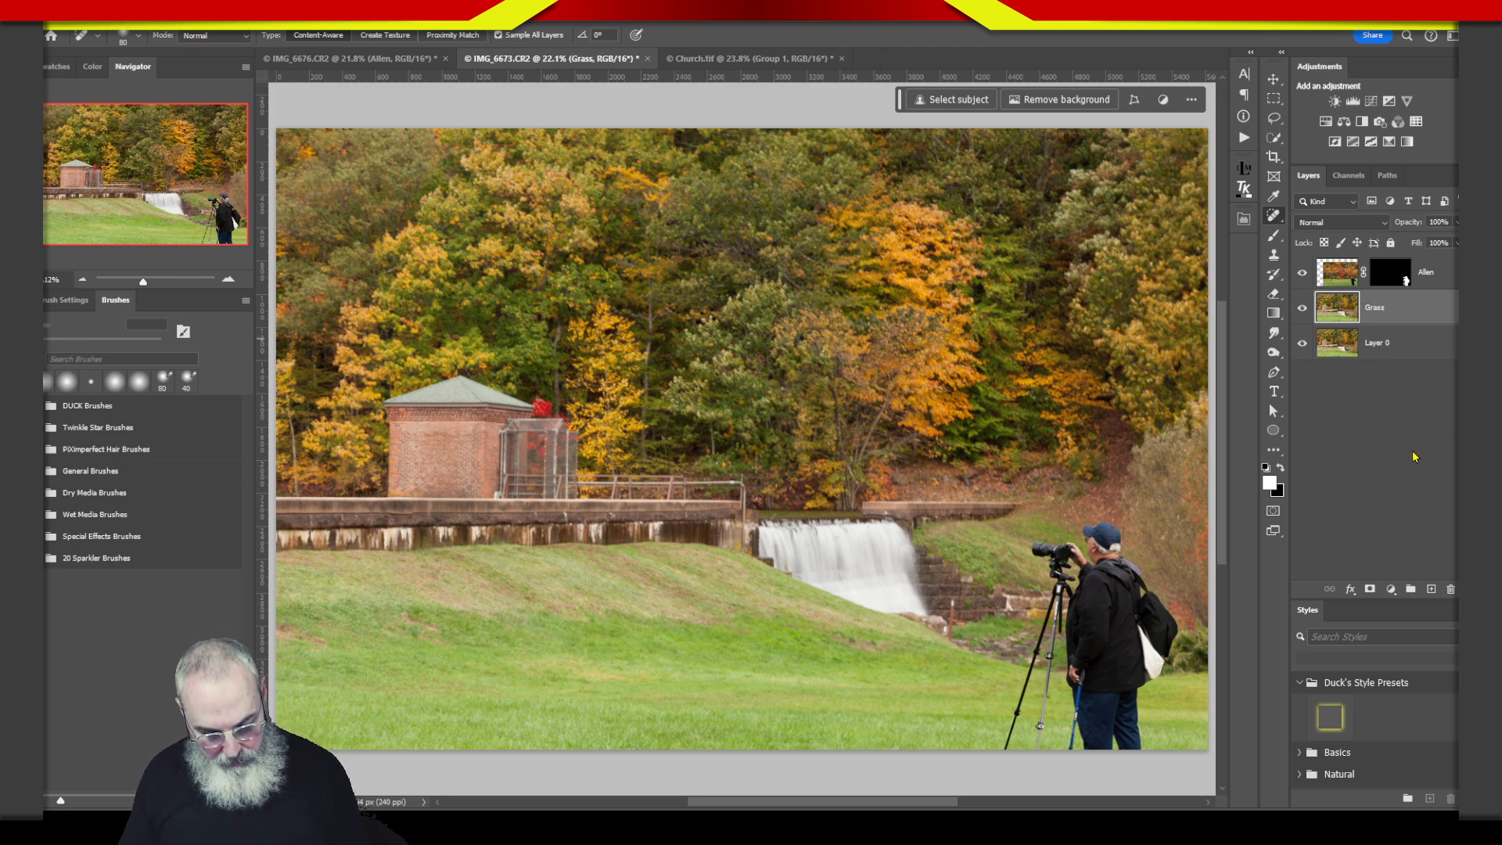
- Duplicate the Grass layer and rename the copy Trees
key(ctrl+j)
double_click(1395, 309)
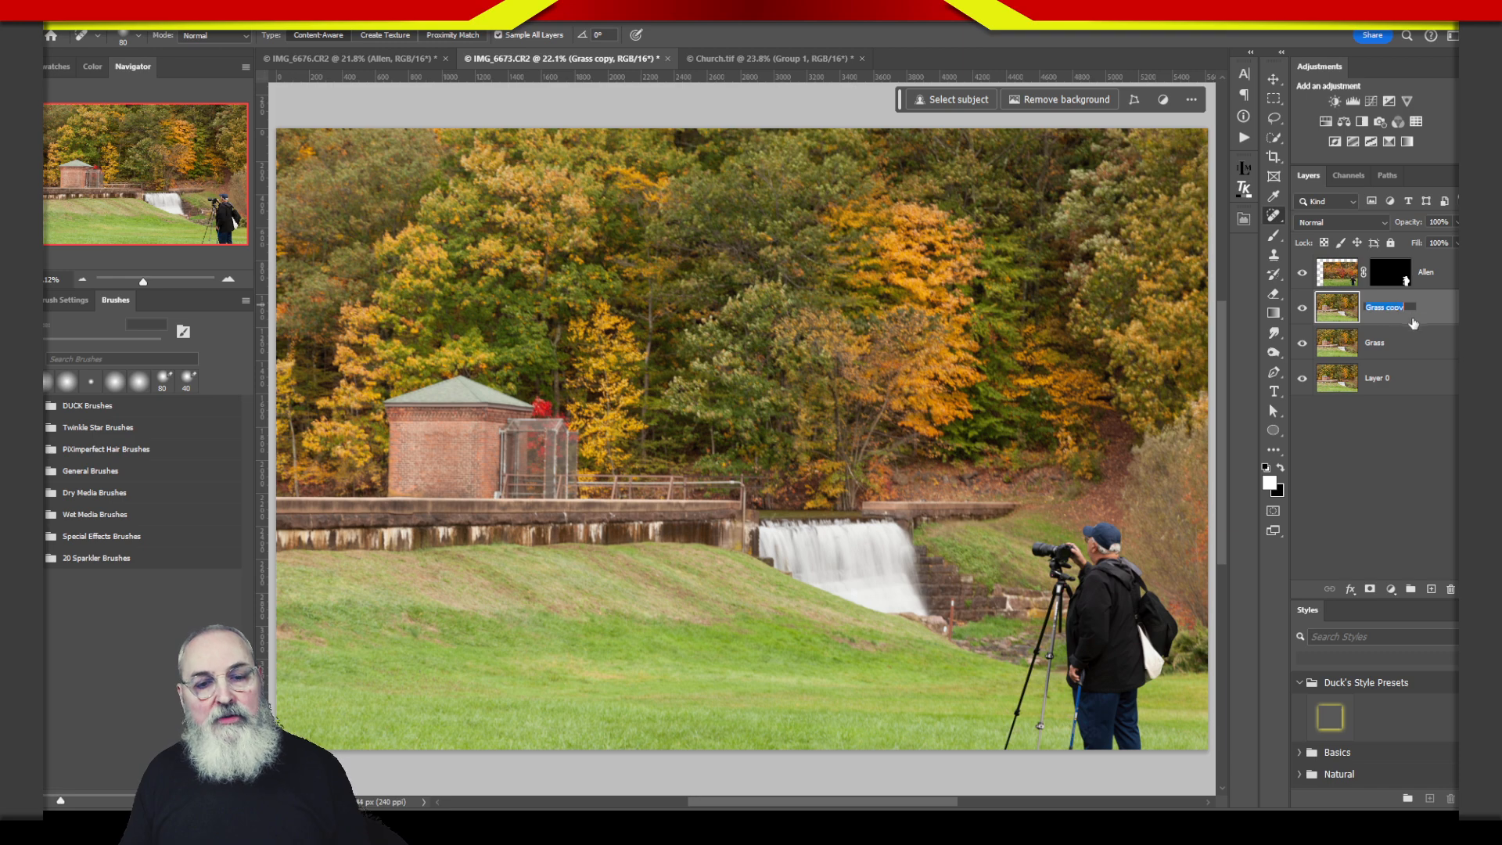
text(Trees)
key(Return)
- Duplicate the Trees layer and rename the copy Waterfall
key(ctrl+j)
double_click(1397, 308)
text(Waterfall)
key(Return)
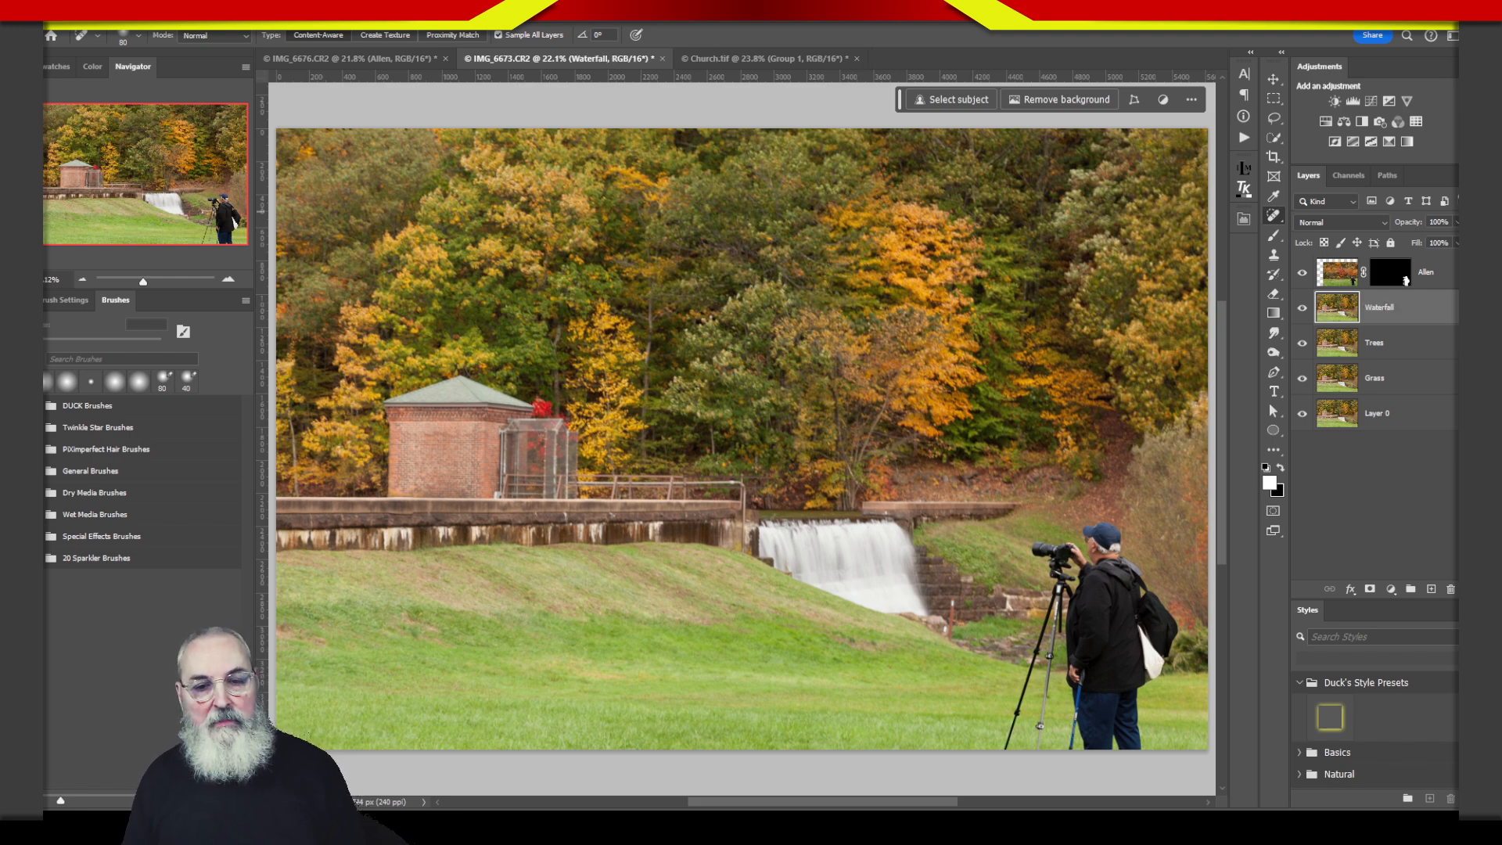
- Hide the man's masked layer and the Waterfall and Trees layers, and select the Grass layer
drag(1342, 385, 1340, 356)
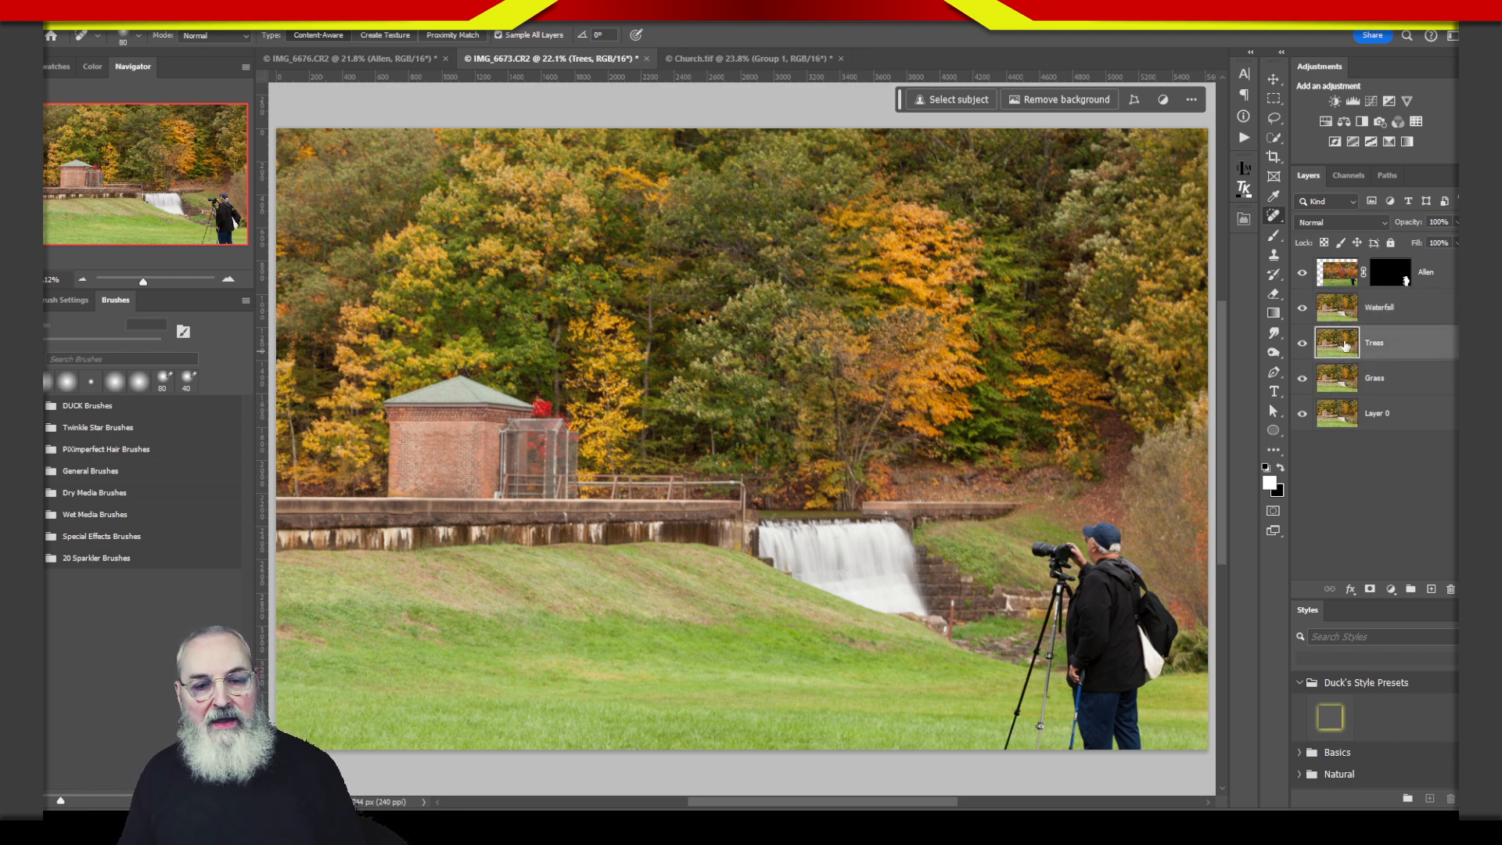
click(1338, 307)
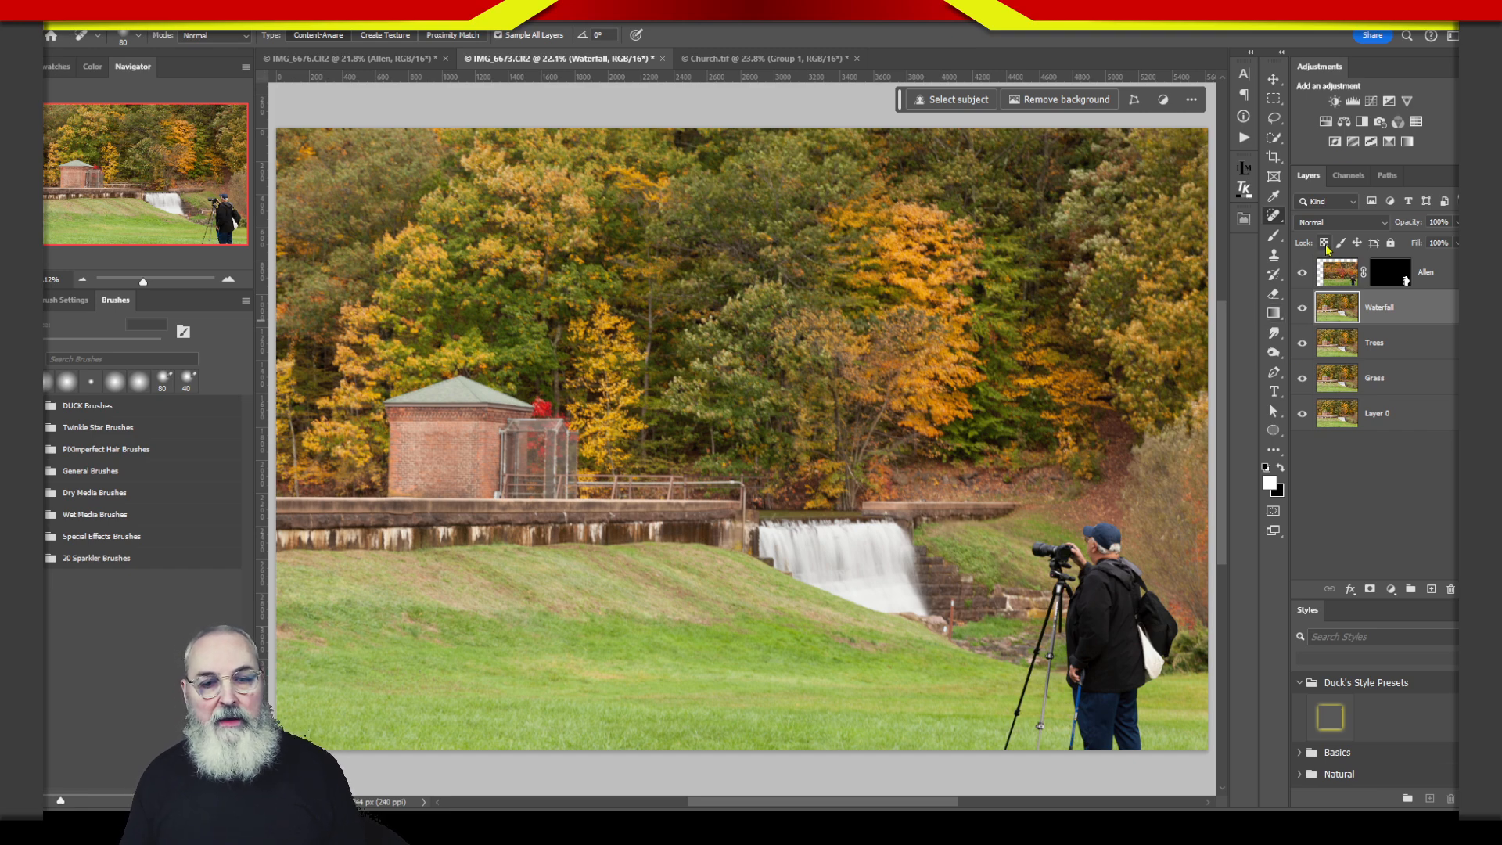
click(1302, 272)
click(1302, 308)
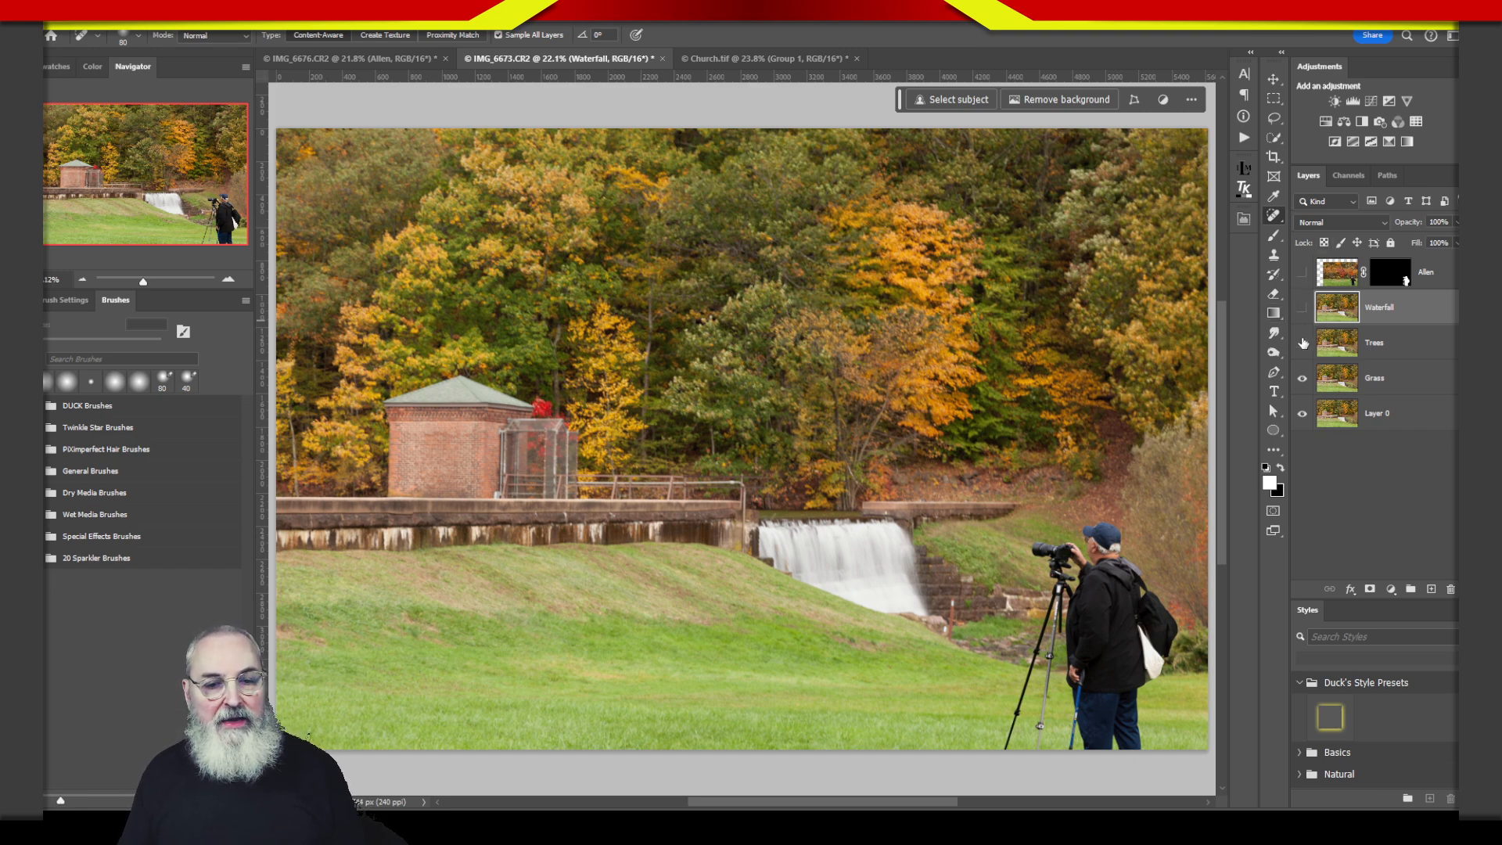
click(1302, 342)
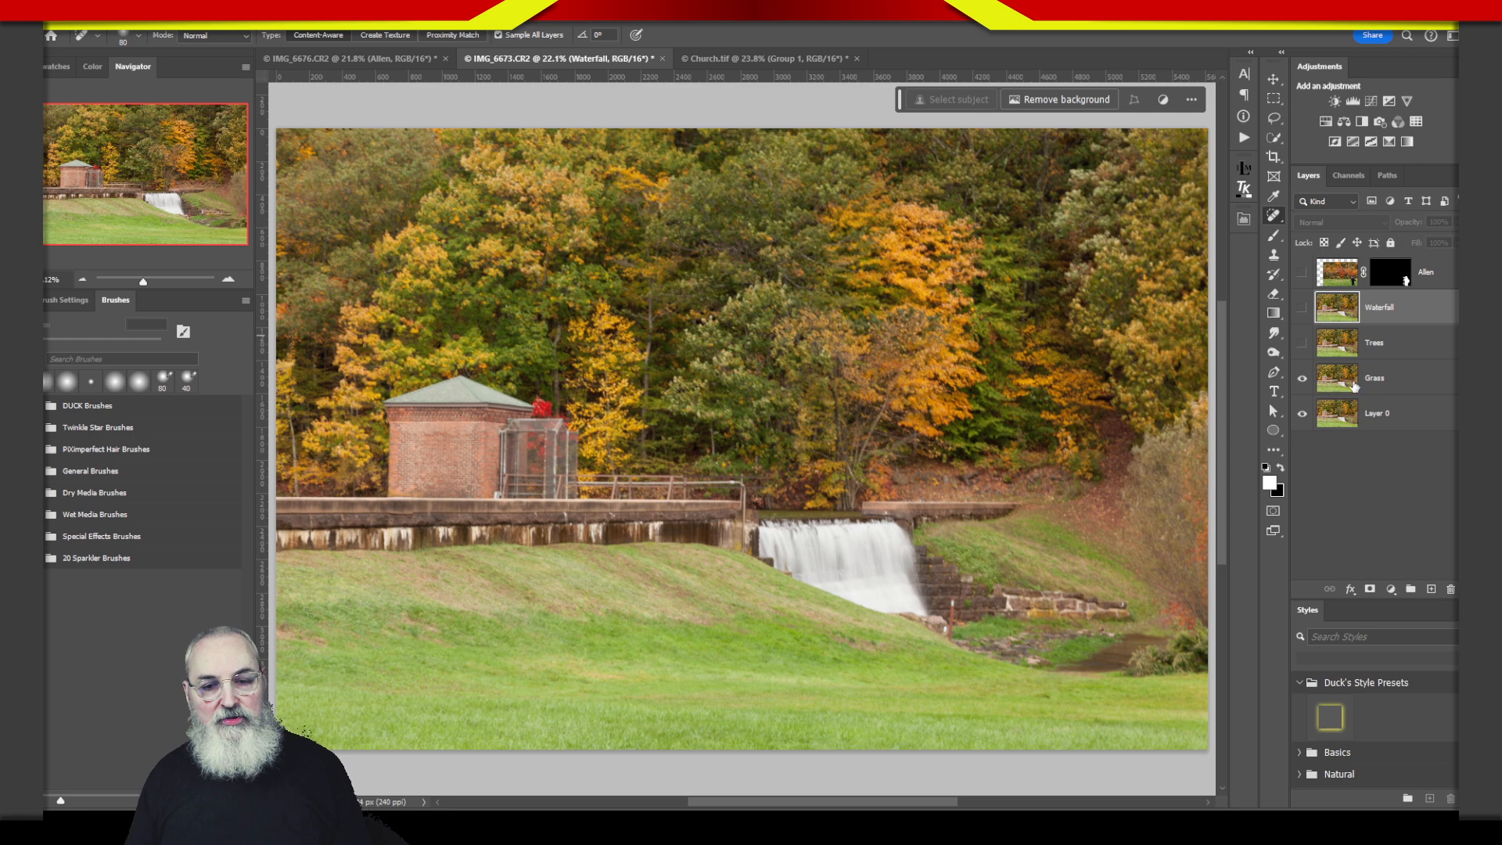
click(1342, 384)
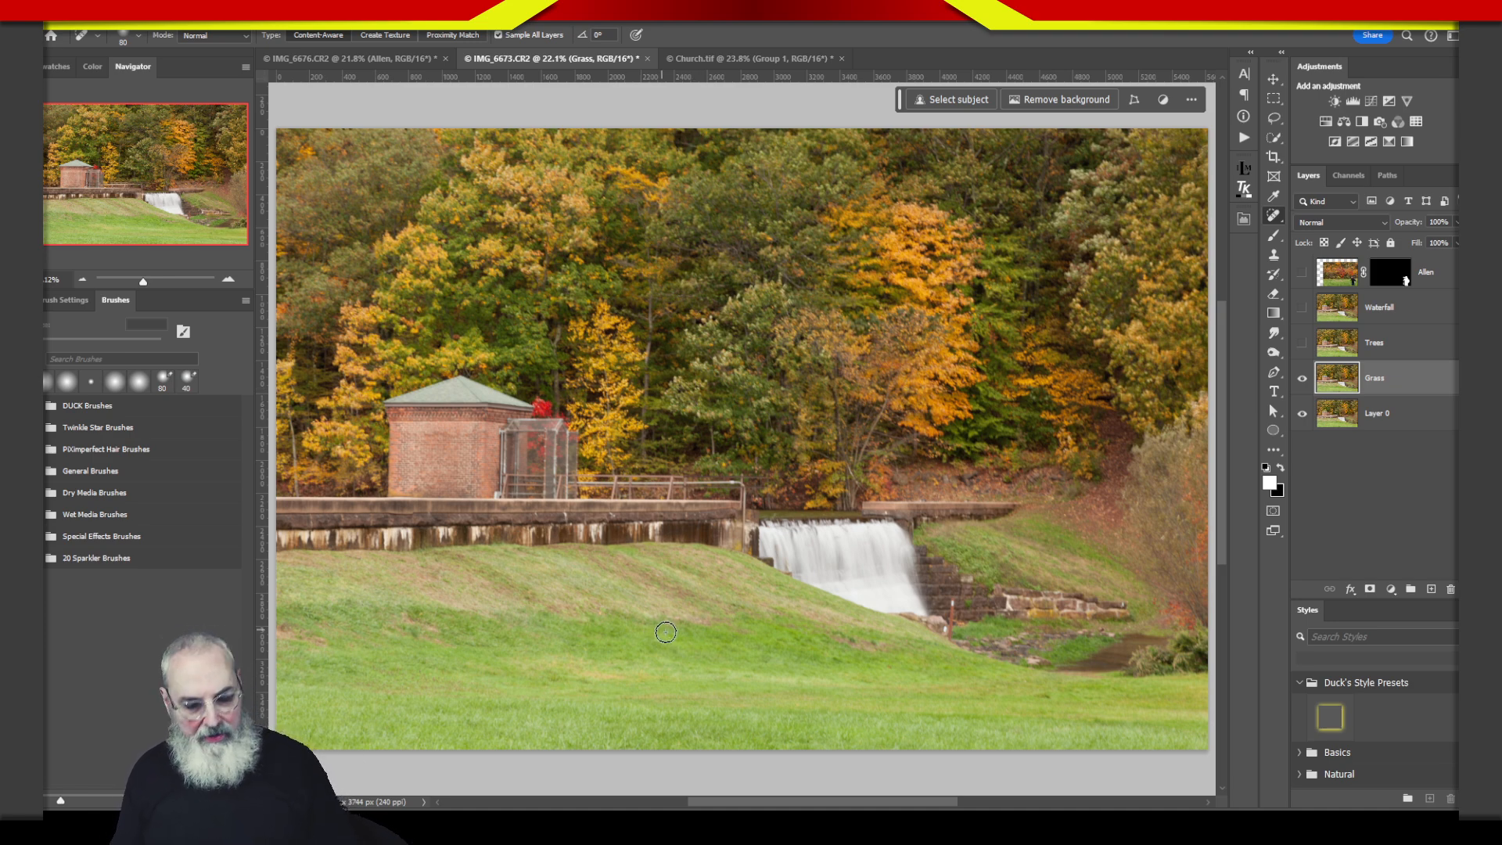
mouse_move(664, 556)
mouse_down()
mouse_move(961, 693)
mouse_move(1020, 688)
mouse_up()
mouse_move(484, 574)
mouse_down()
mouse_move(609, 596)
mouse_move(736, 685)
mouse_move(868, 712)
mouse_up()
mouse_move(356, 592)
mouse_down()
mouse_move(452, 621)
mouse_move(553, 702)
mouse_move(669, 729)
mouse_up()
drag(989, 526, 1165, 616)
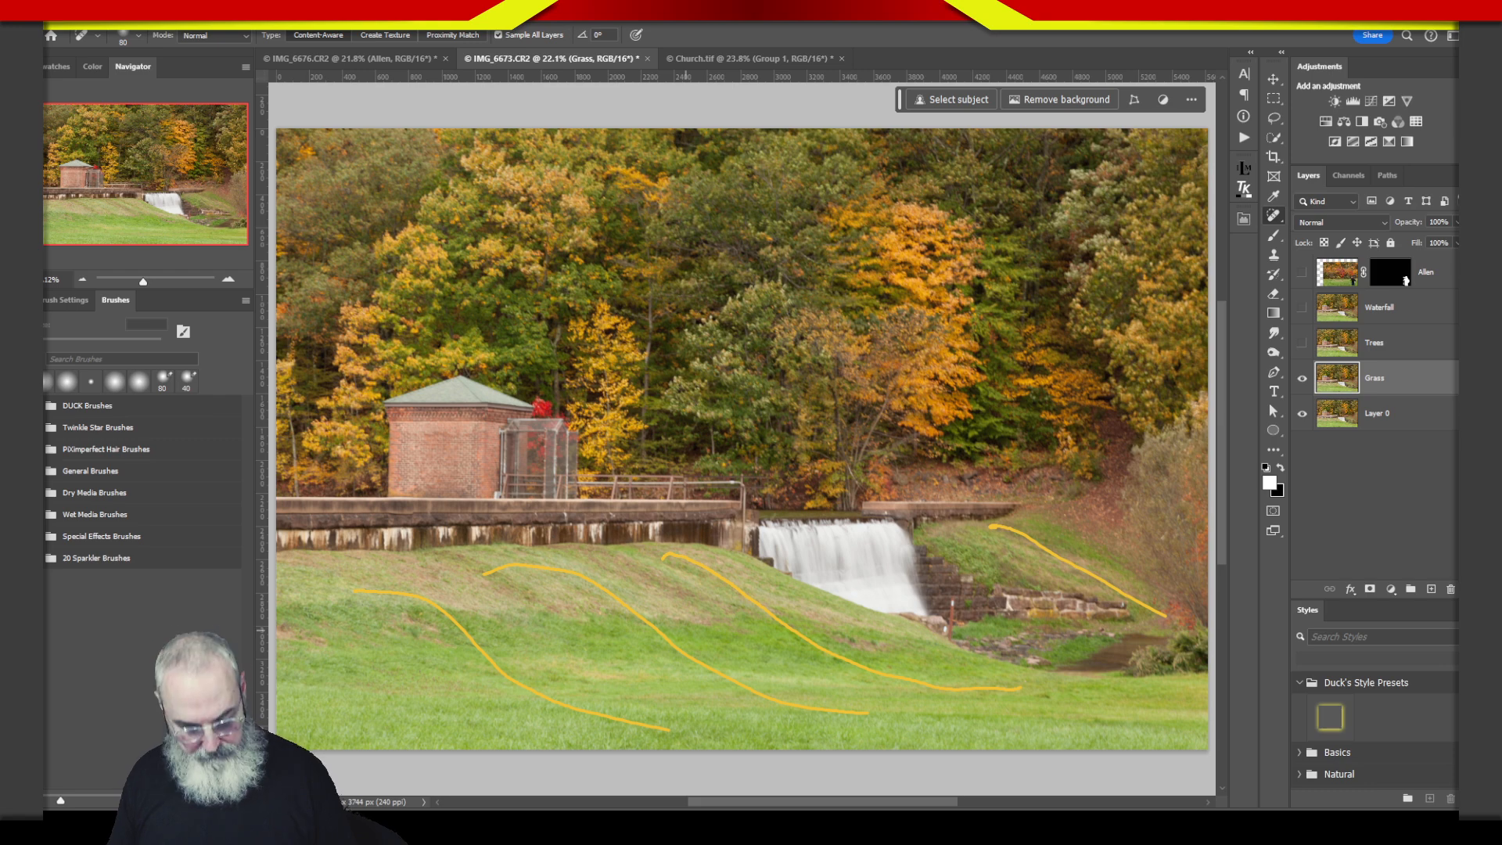
key(Escape)
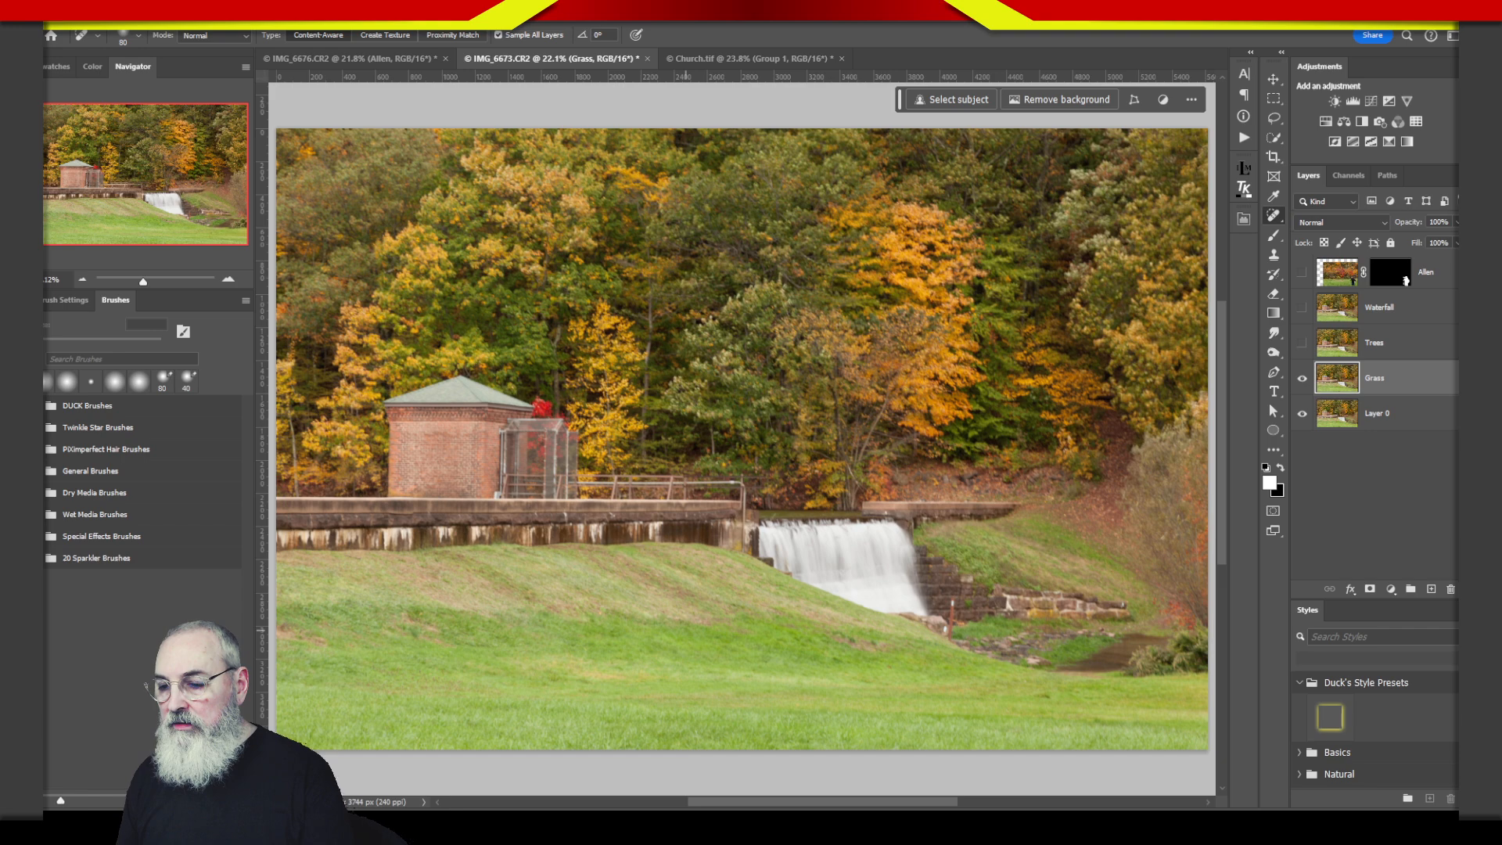
mouse_move(795, 379)
mouse_down()
mouse_move(1031, 543)
mouse_move(1036, 569)
mouse_up()
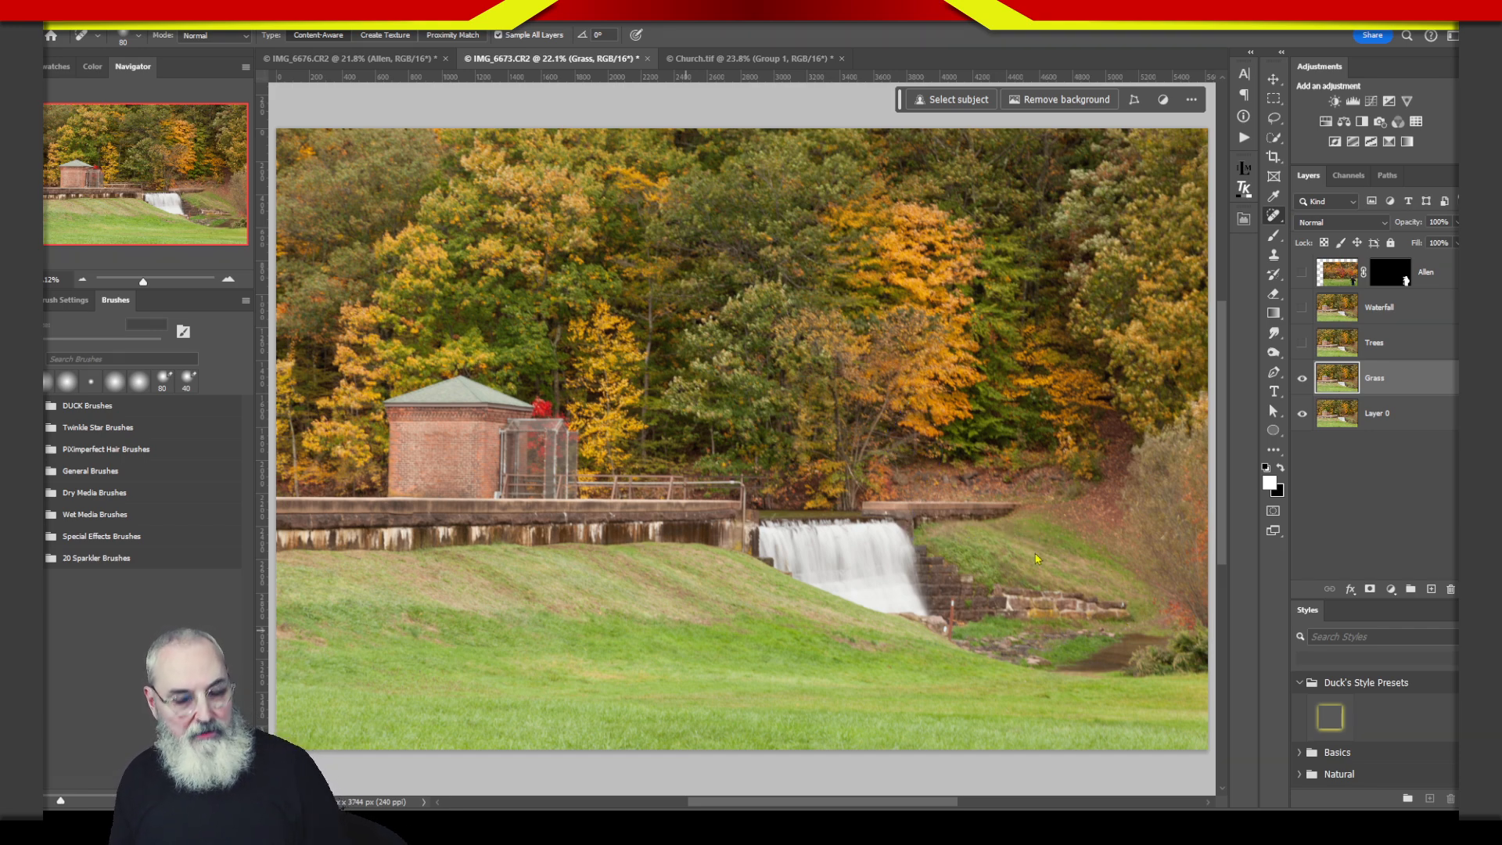
drag(595, 581, 945, 701)
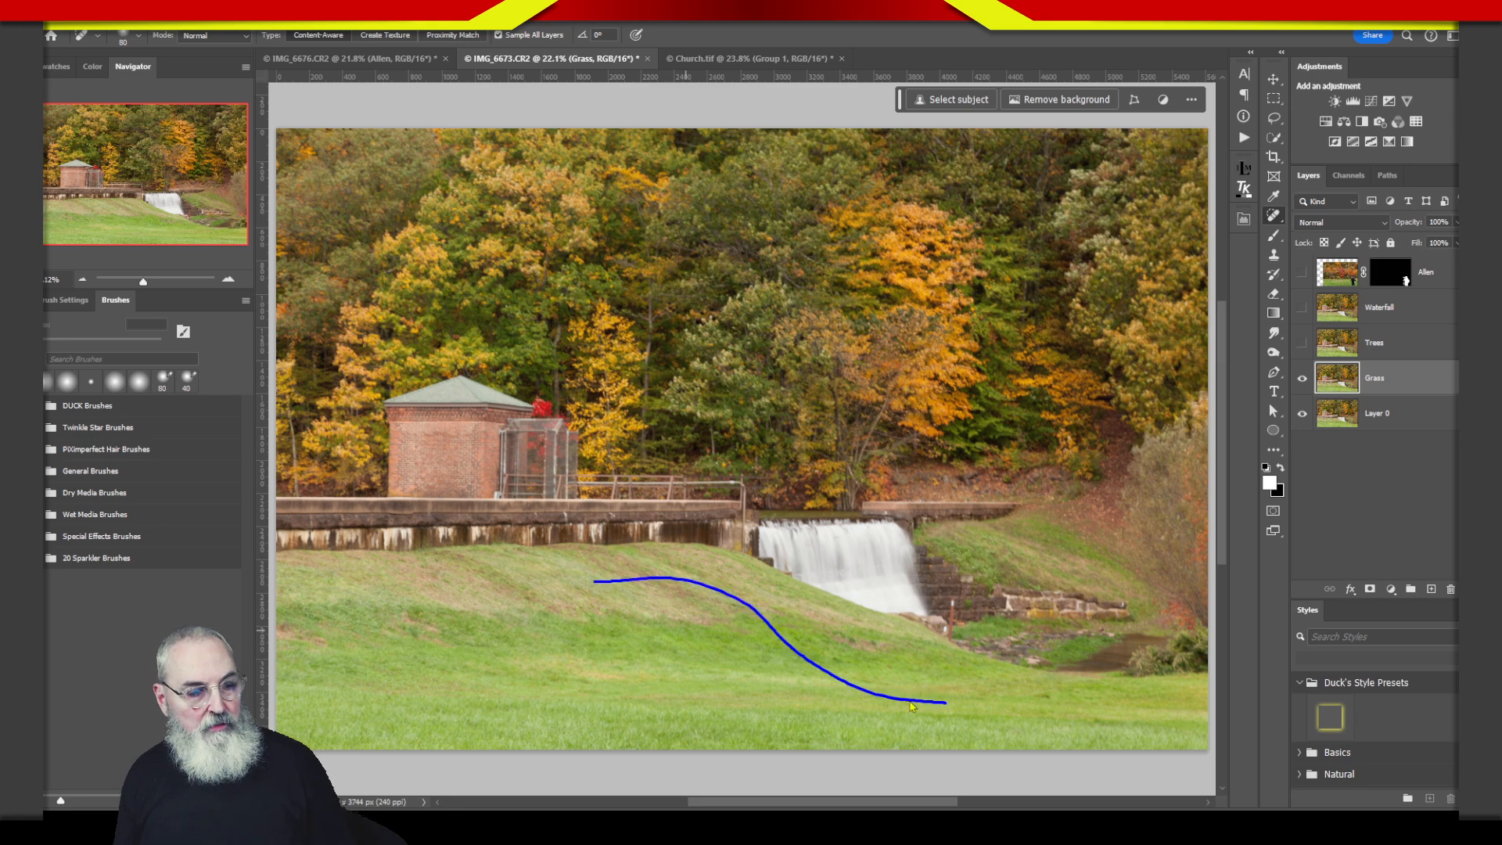
mouse_move(501, 571)
mouse_down()
mouse_move(598, 594)
mouse_move(777, 708)
mouse_up()
mouse_move(381, 584)
mouse_down()
mouse_move(493, 688)
mouse_move(622, 727)
mouse_up()
mouse_move(970, 521)
mouse_down()
mouse_move(1132, 593)
mouse_move(1099, 600)
mouse_up()
mouse_move(927, 677)
mouse_down()
mouse_move(976, 711)
mouse_move(930, 721)
mouse_up()
drag(766, 692, 747, 720)
drag(613, 711, 573, 736)
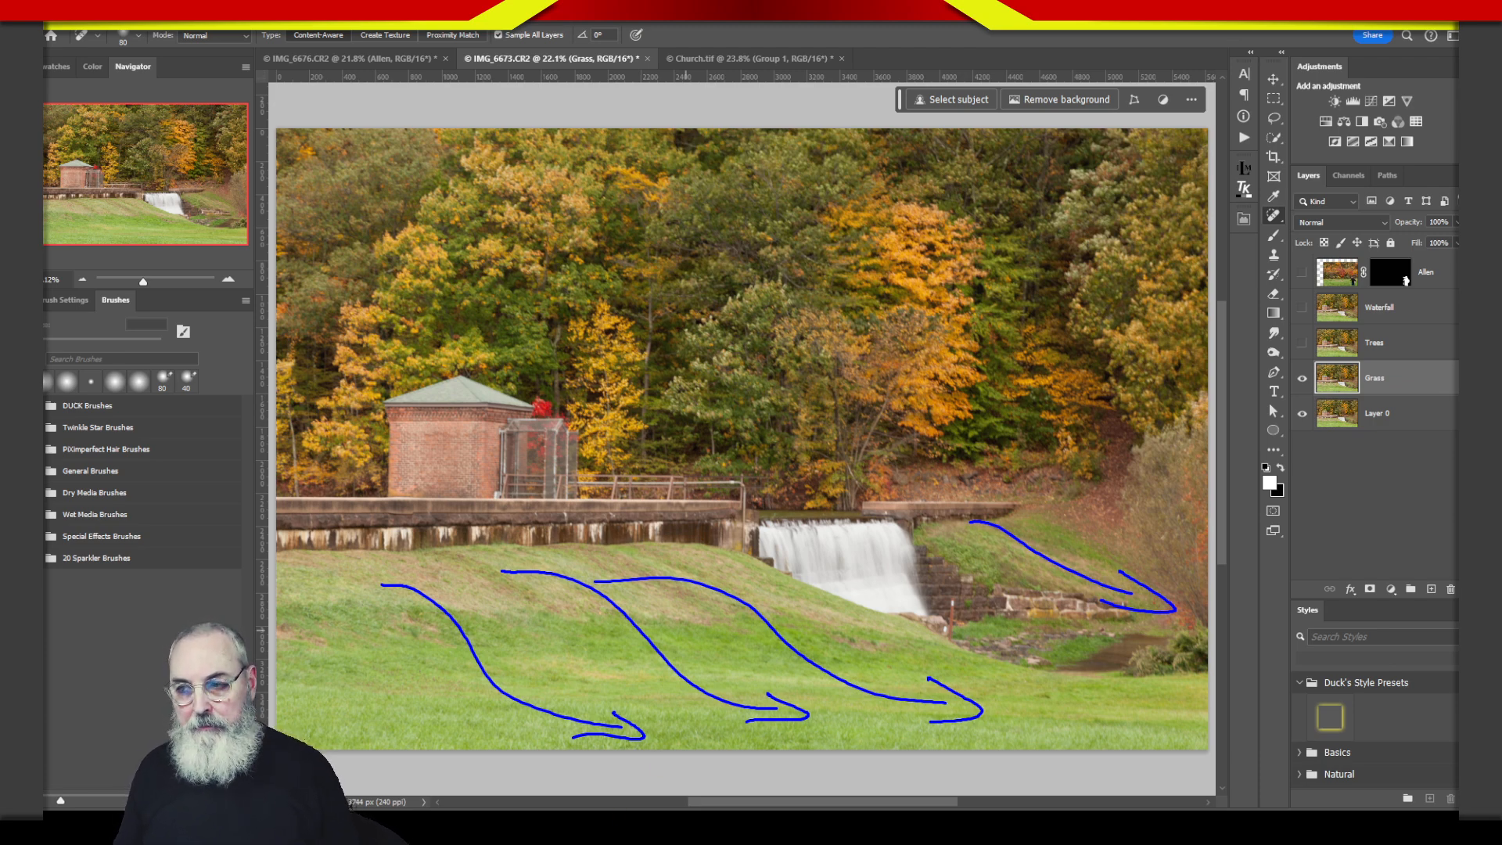
key(Escape)
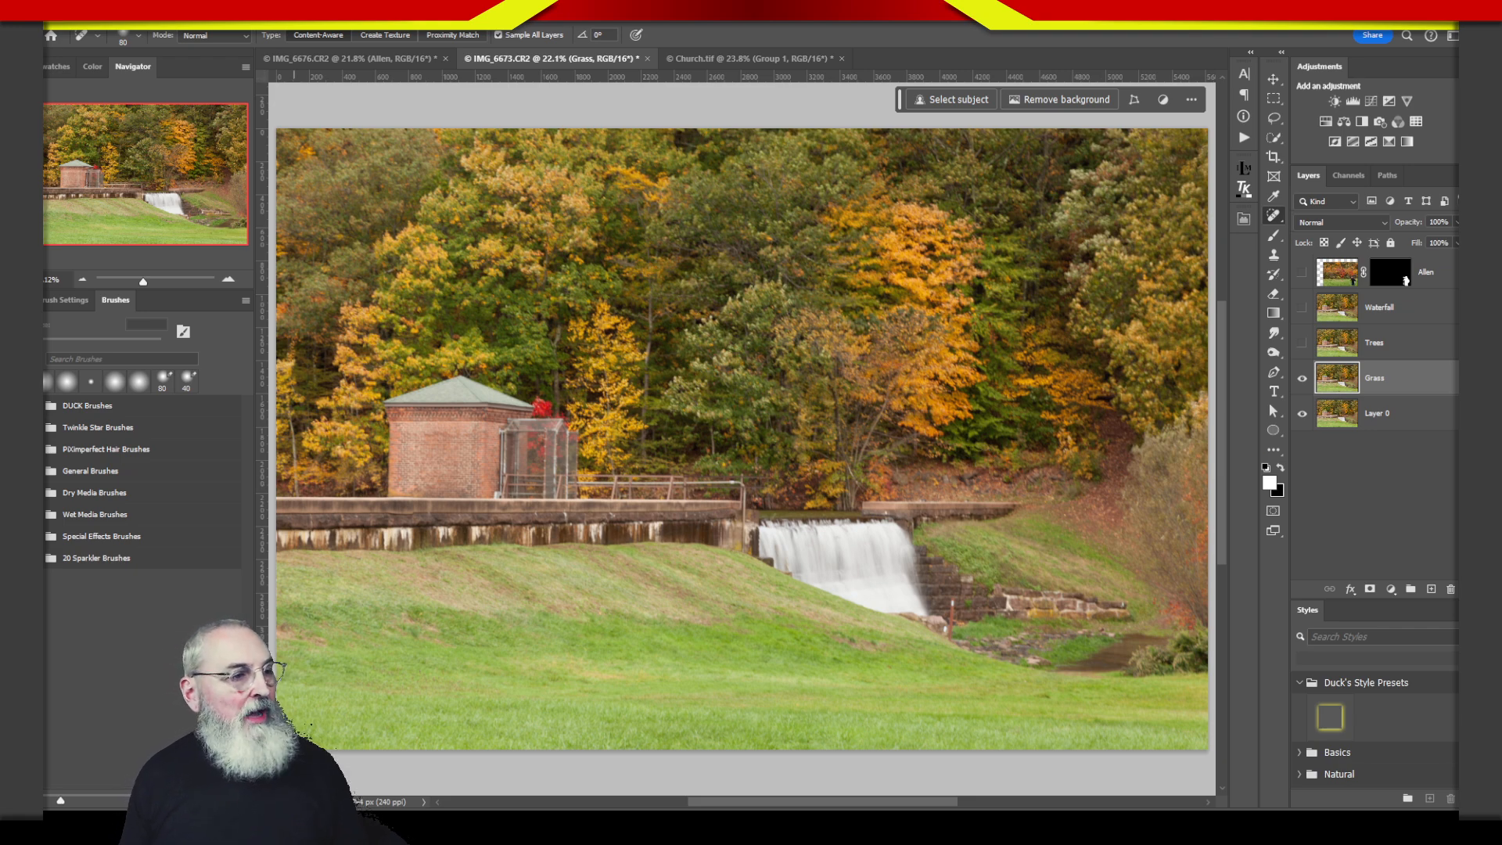
- Start a Path Blur on the Grass layer and run its path from the crest of the slope down to the lower right grass
click(237, 16)
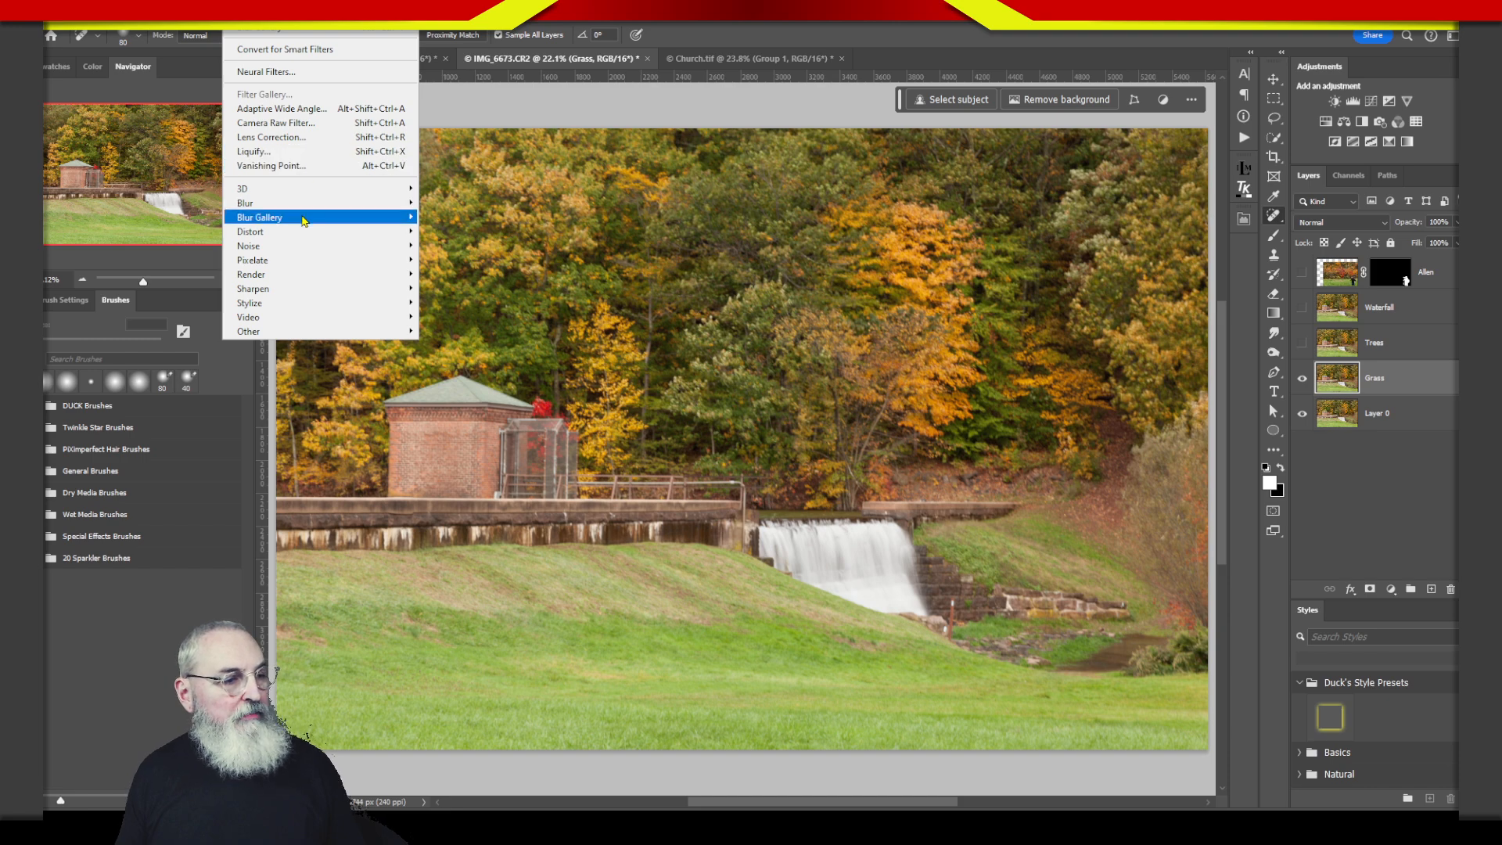
mouse_move(307, 222)
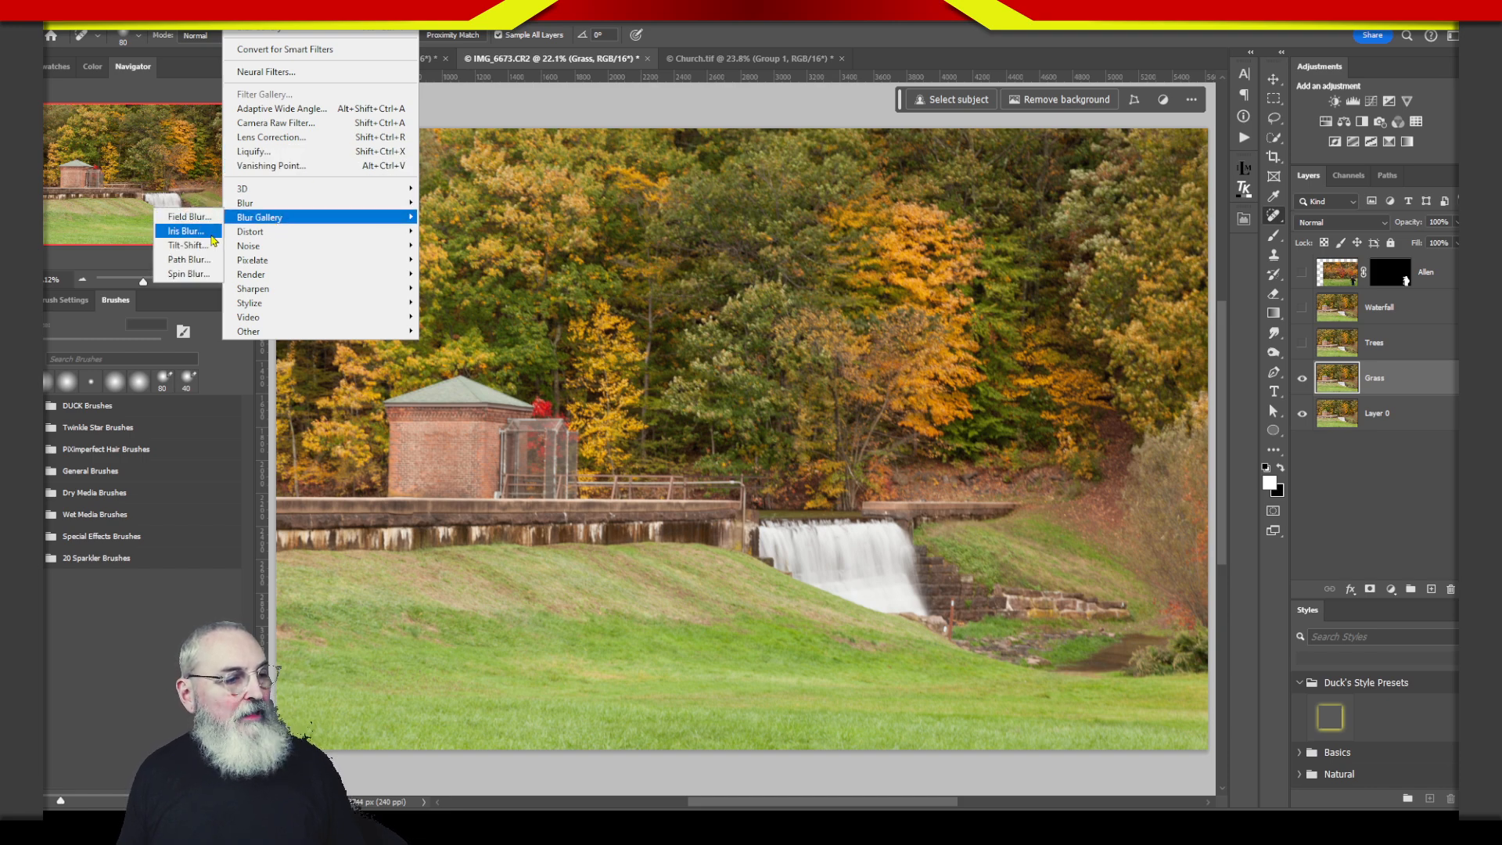
click(199, 265)
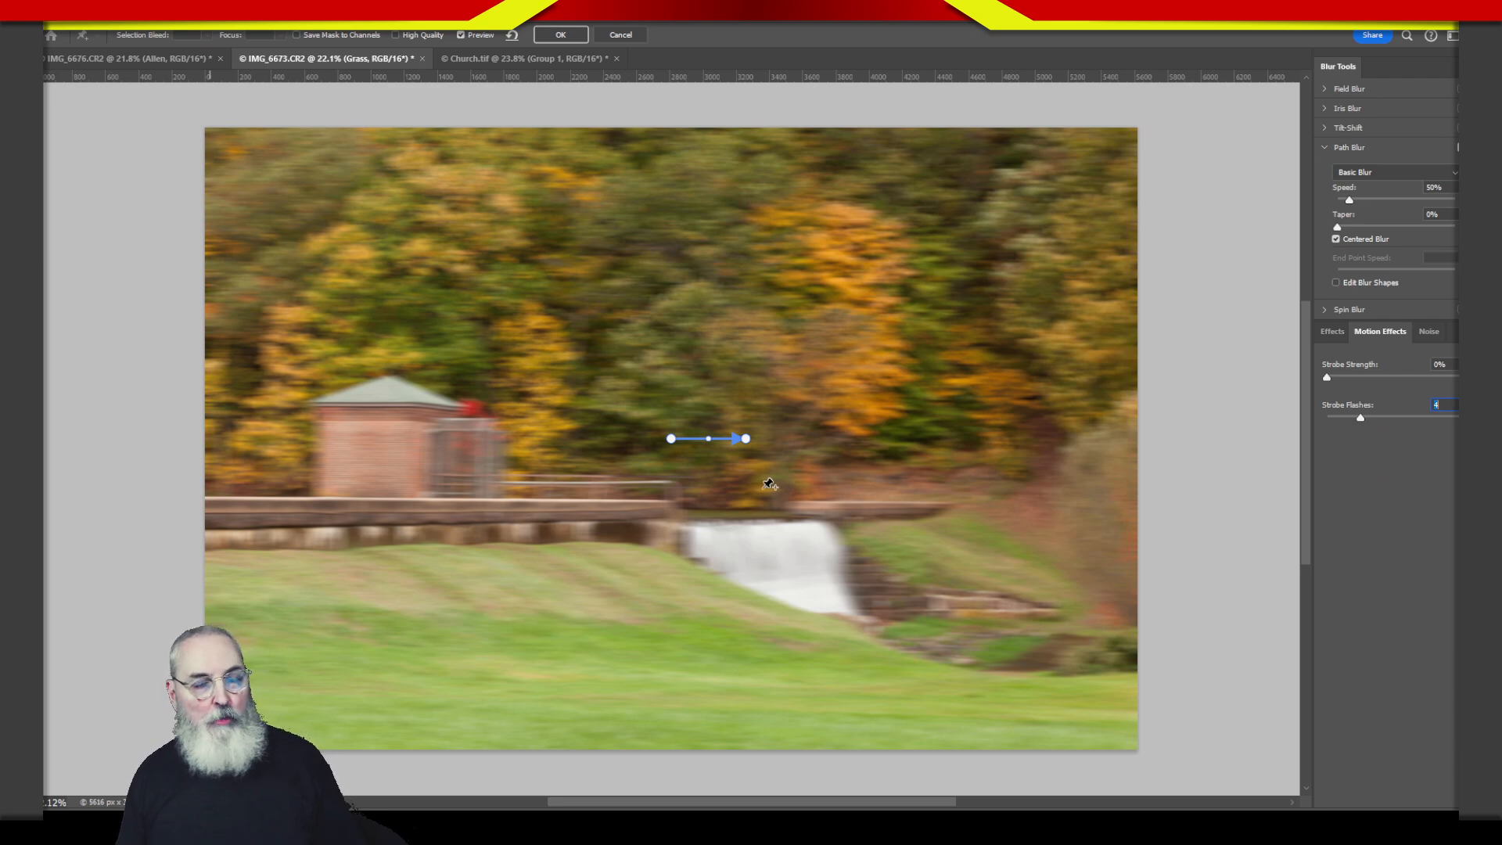
click(671, 438)
drag(671, 439, 616, 548)
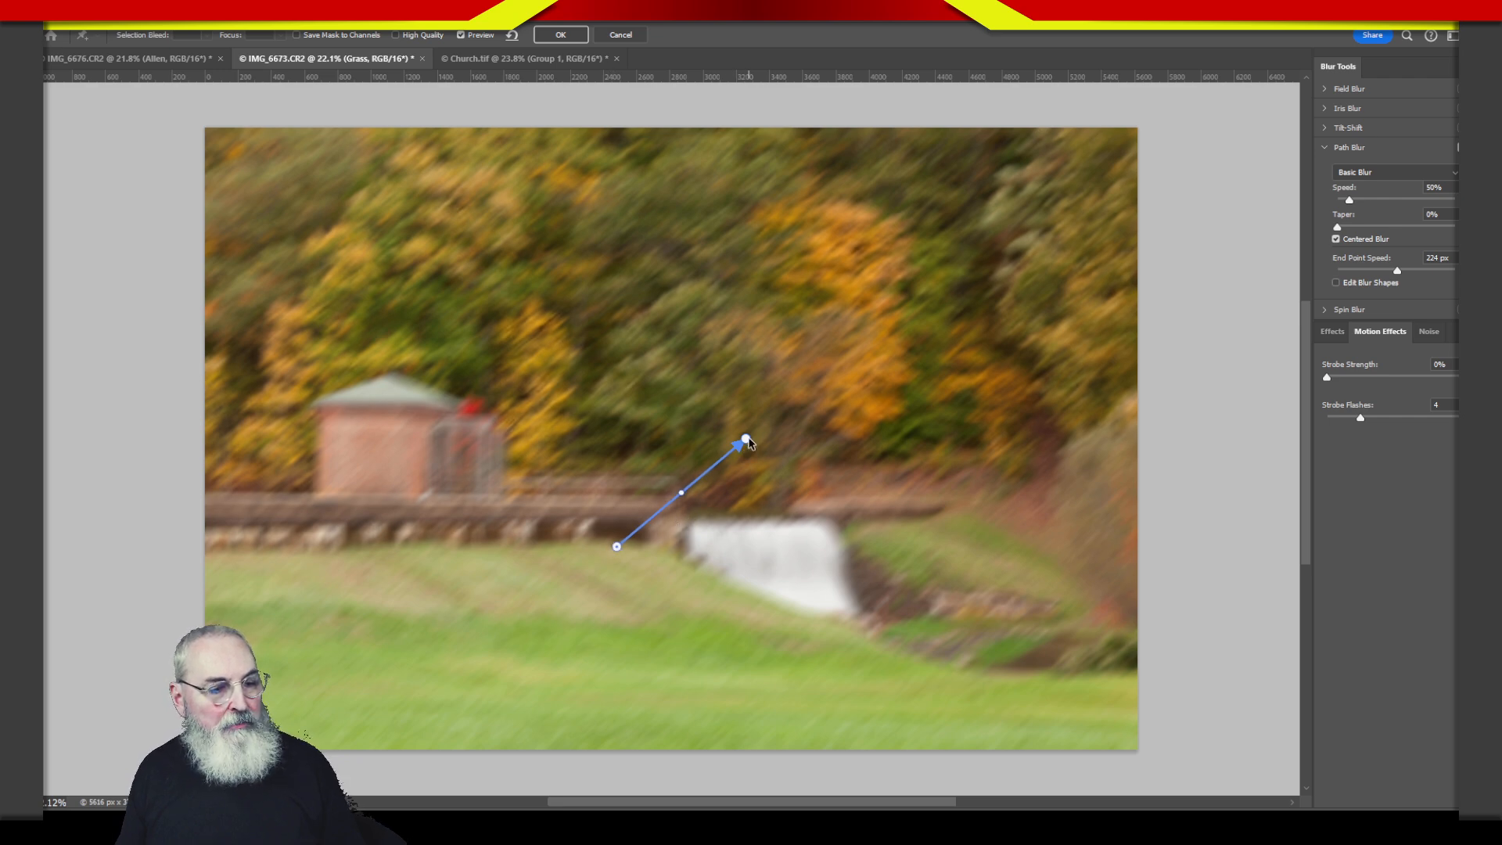
drag(746, 440, 1037, 696)
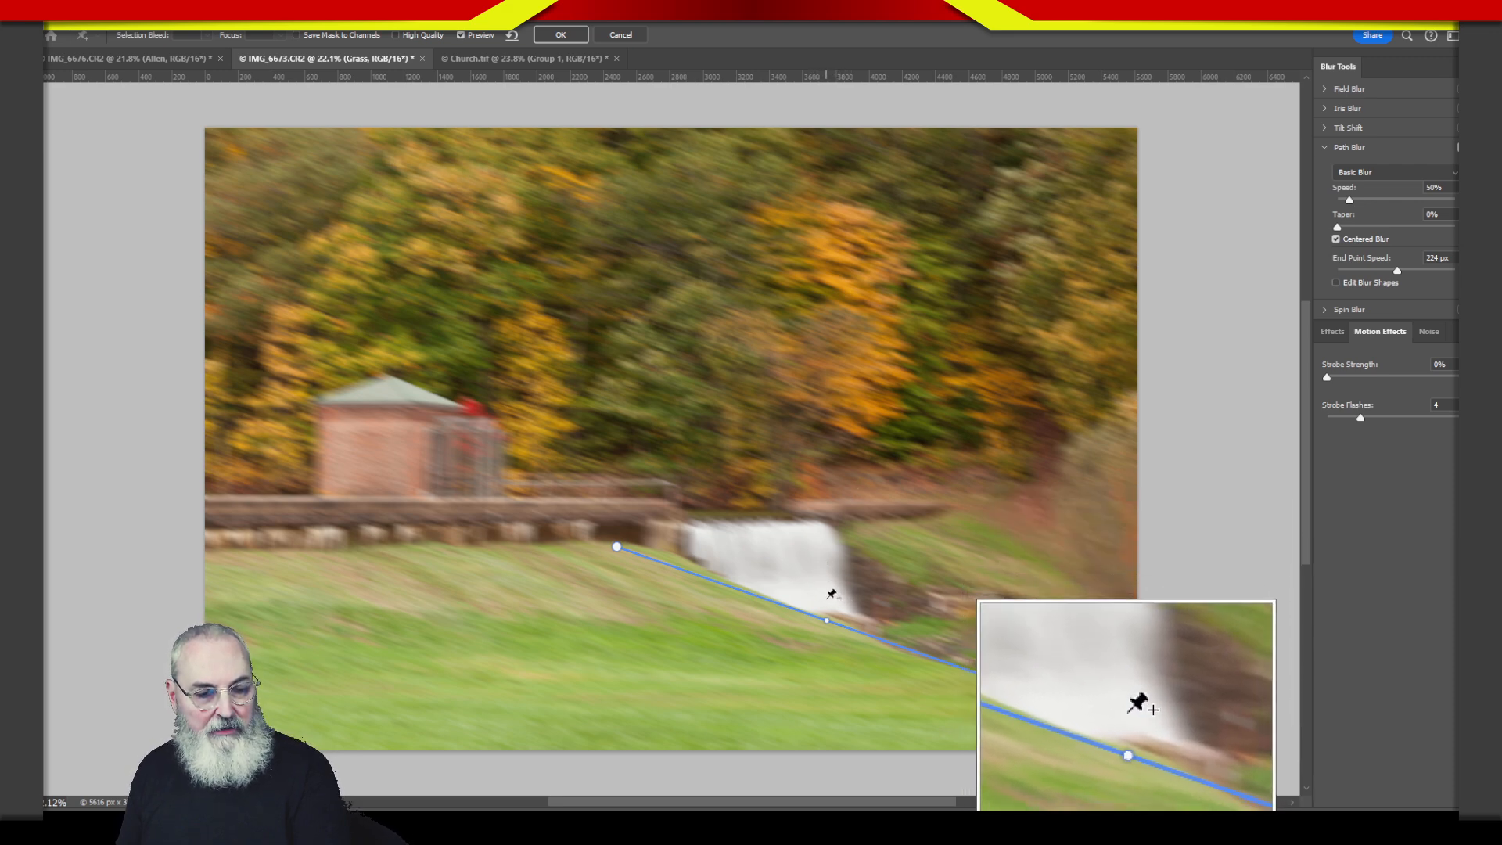
- Bend the path into an S-curve that follows the grassy slope, extending its upper end along the crest and adding a second curve point
drag(826, 623, 704, 577)
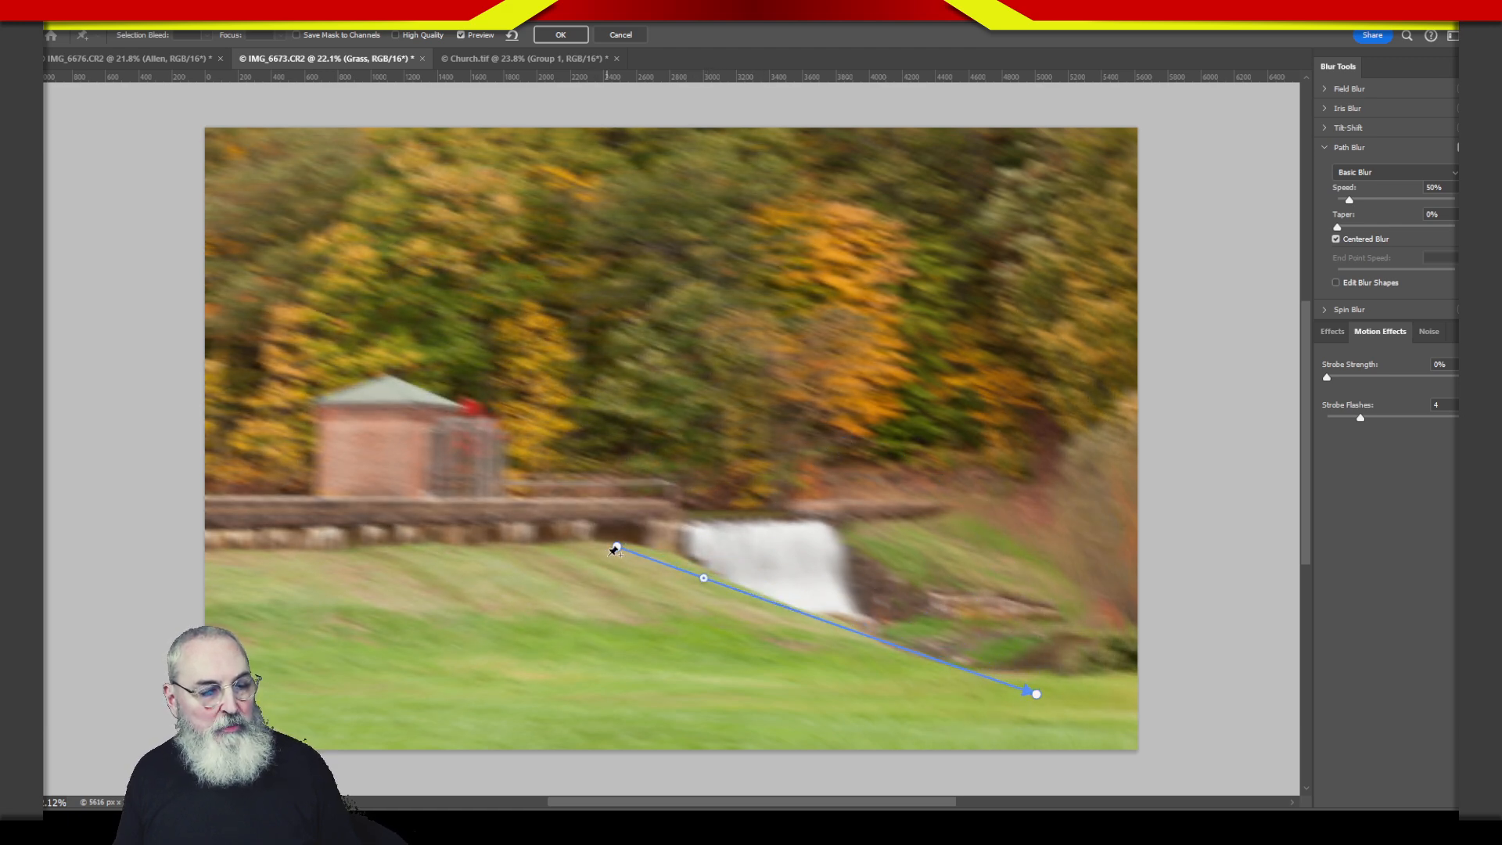
drag(617, 547, 569, 552)
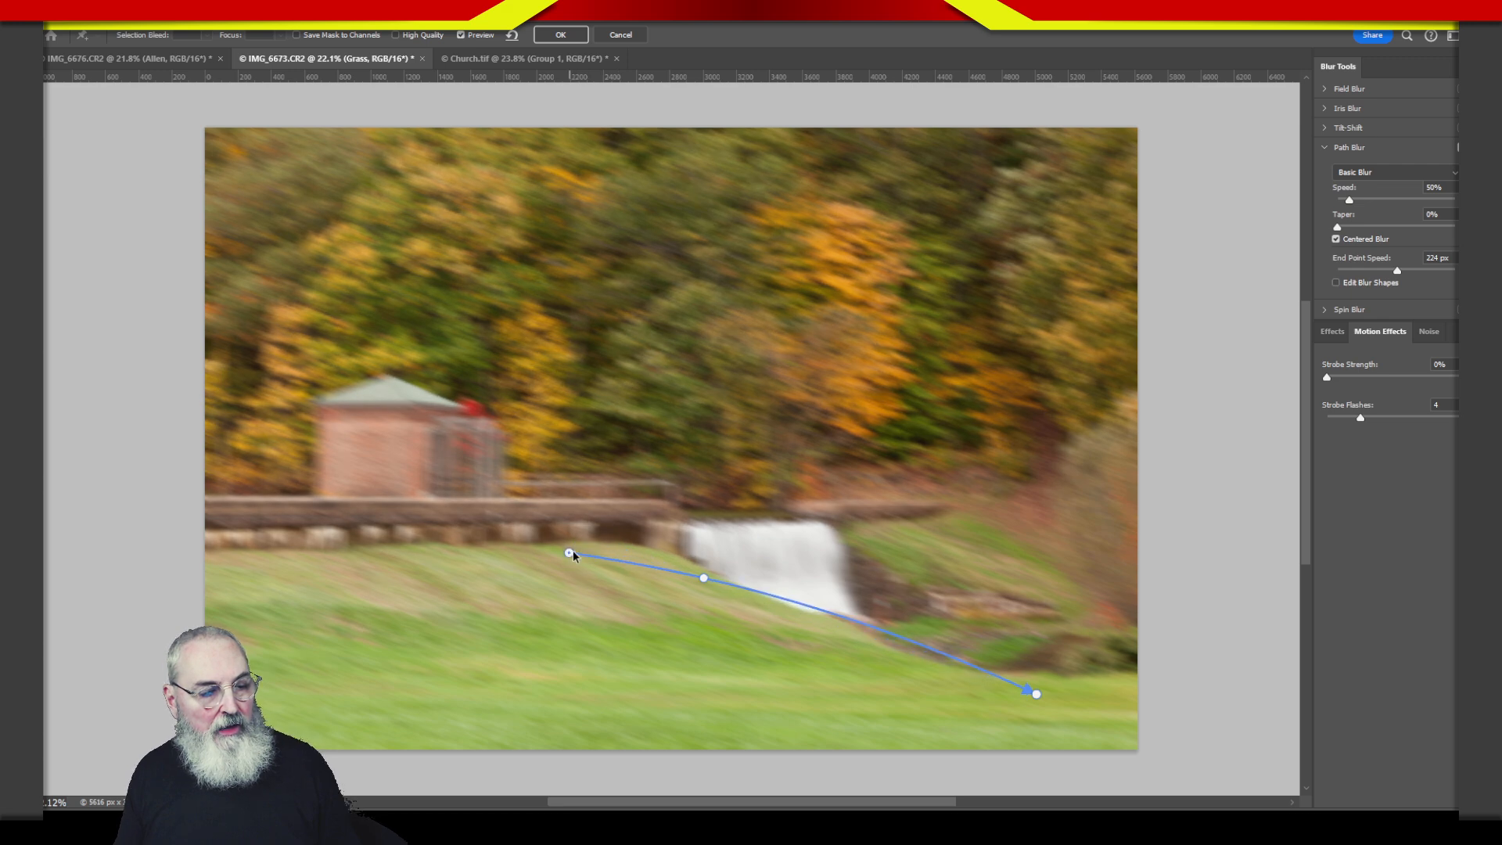
drag(704, 581, 671, 571)
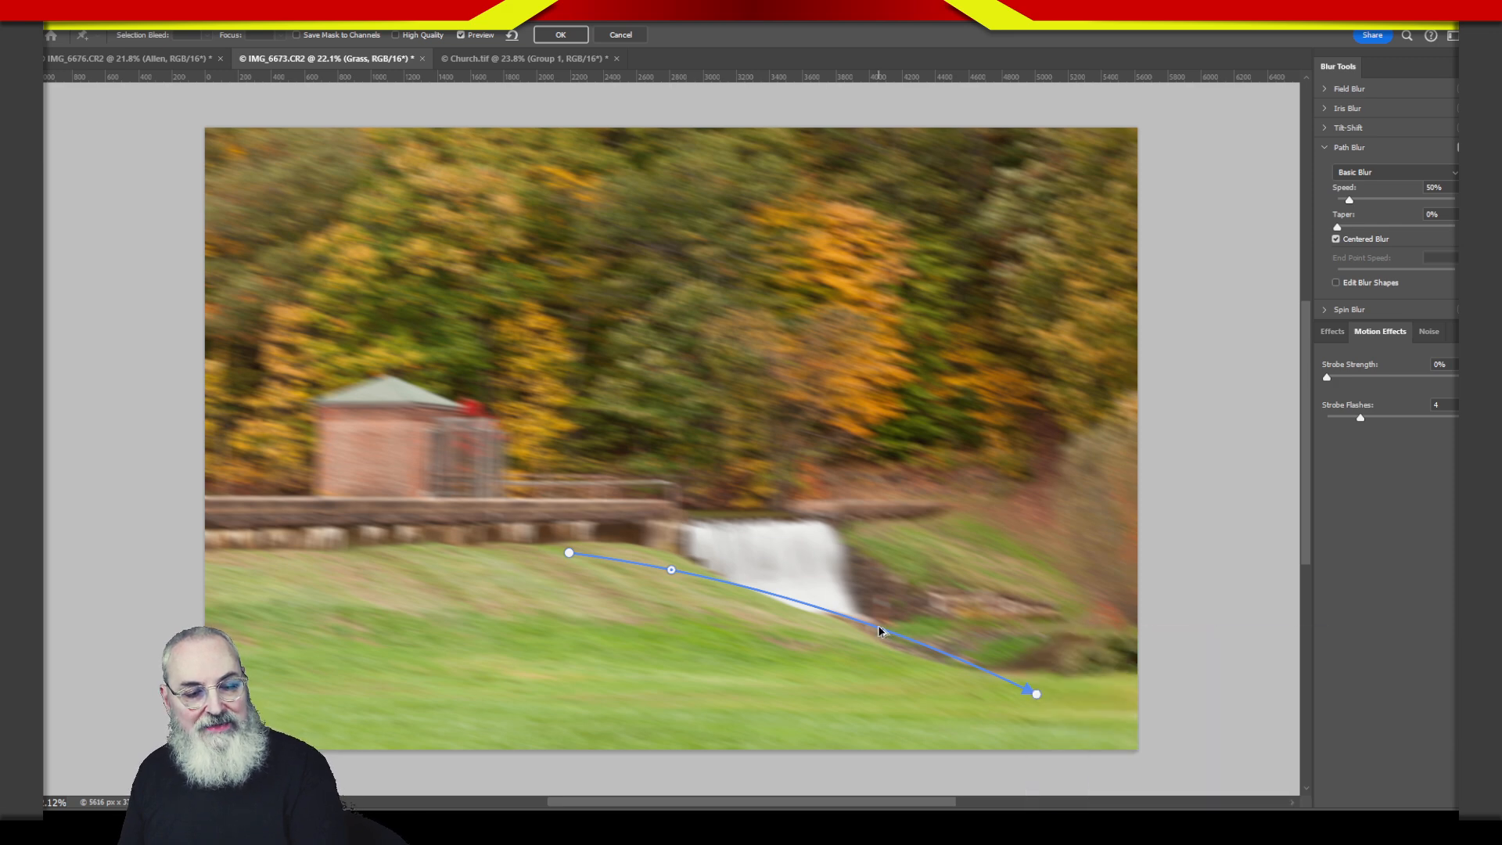
click(882, 629)
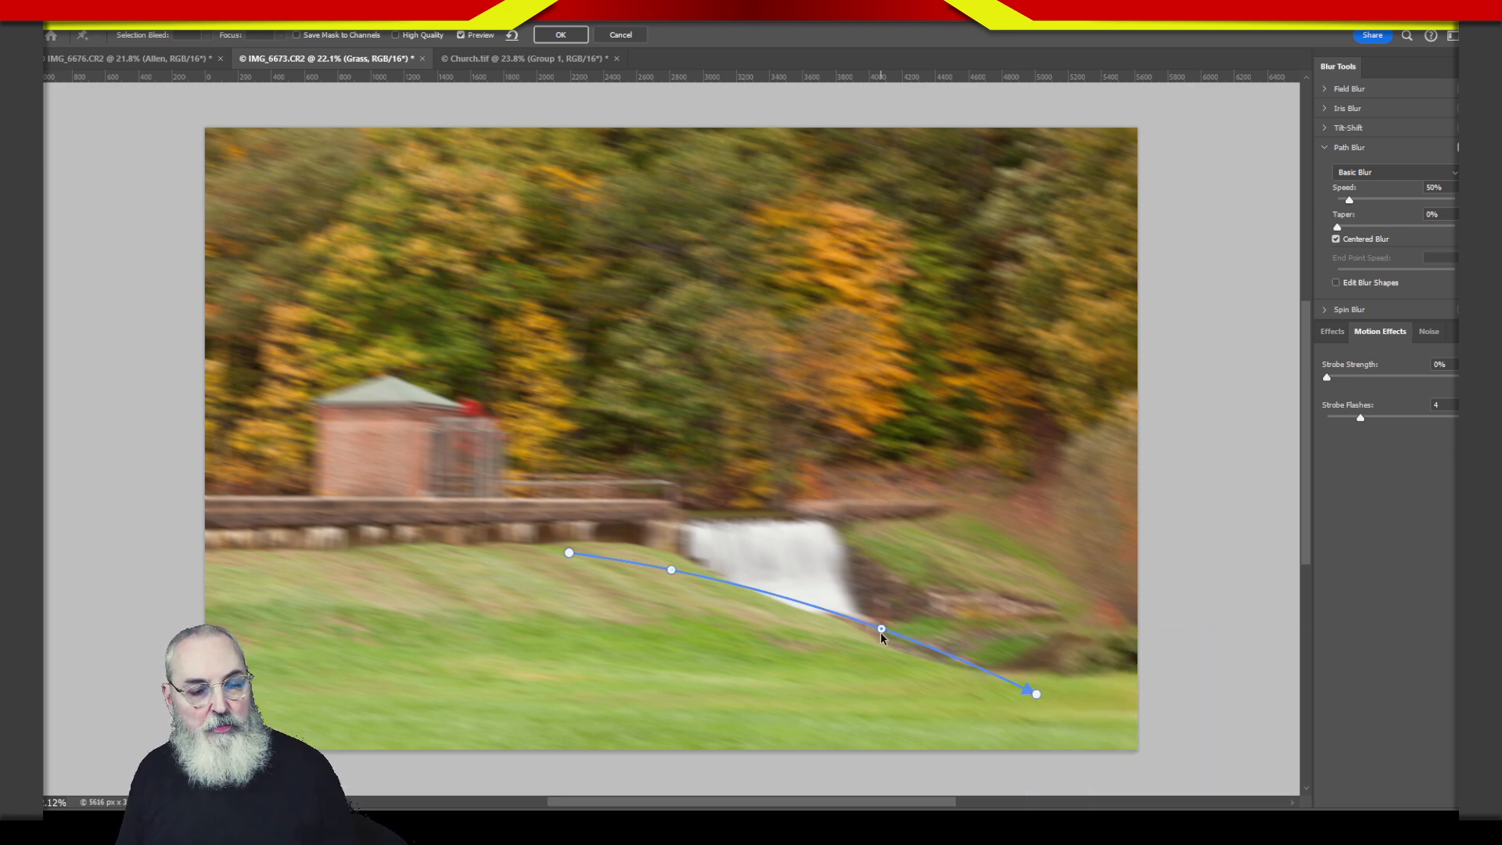
drag(880, 635, 858, 667)
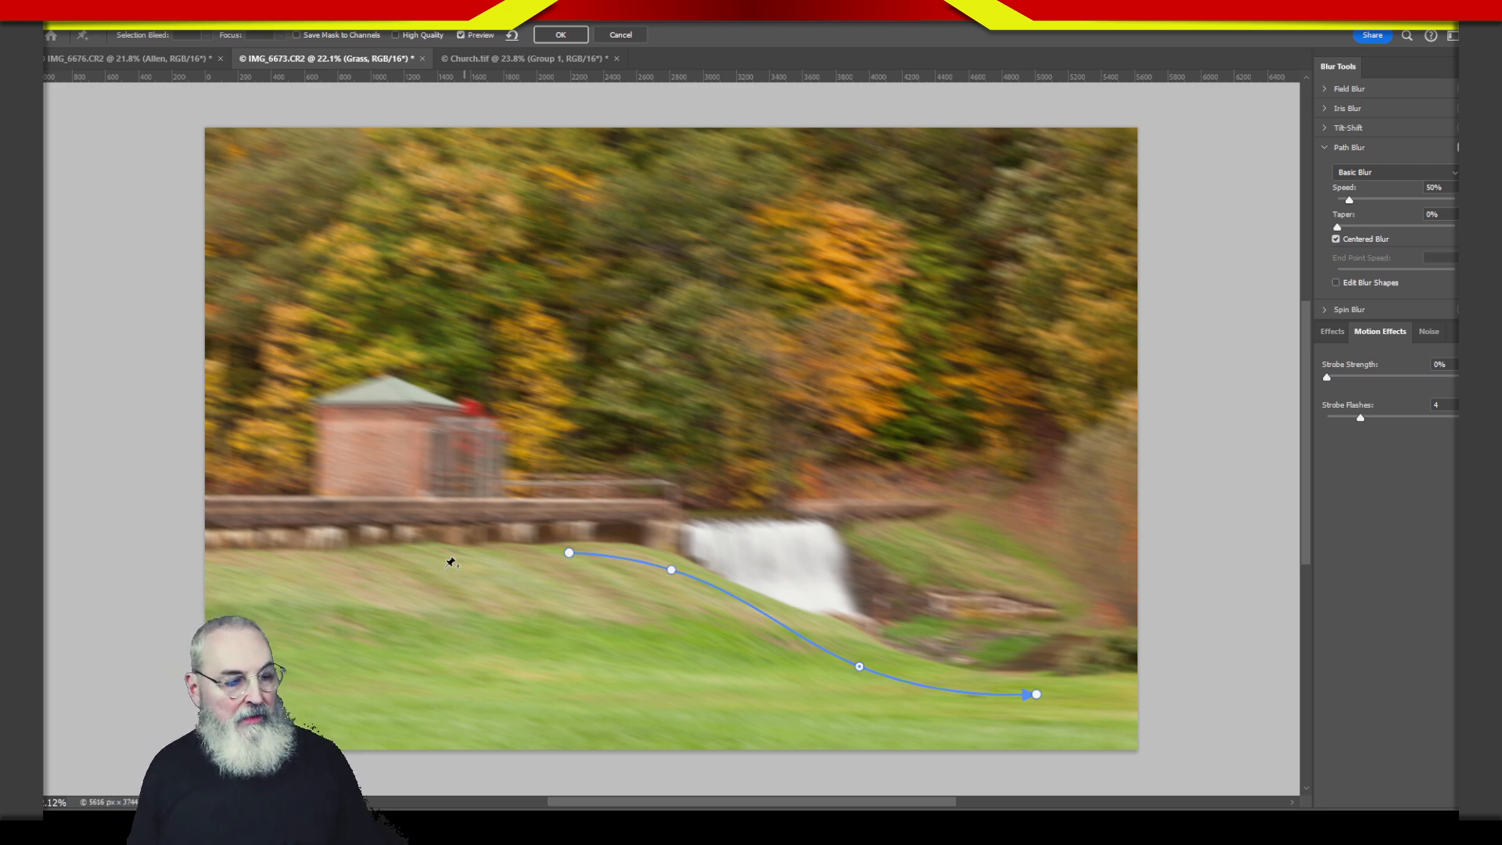
- Add an S-shaped blur path down the left part of the grass and a short curved one down the bank right of the waterfall
click(283, 560)
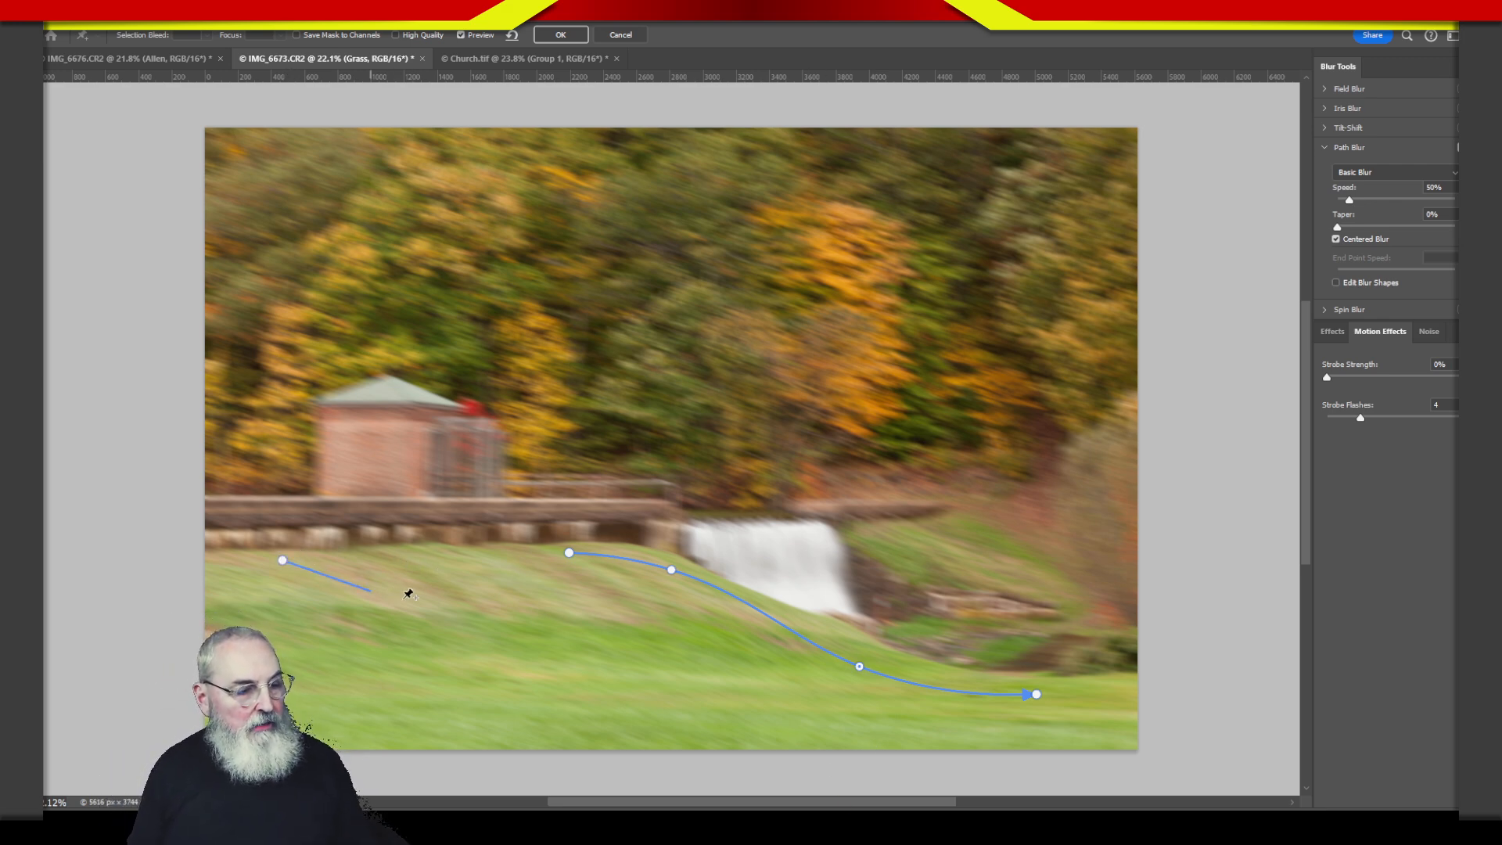
double_click(807, 719)
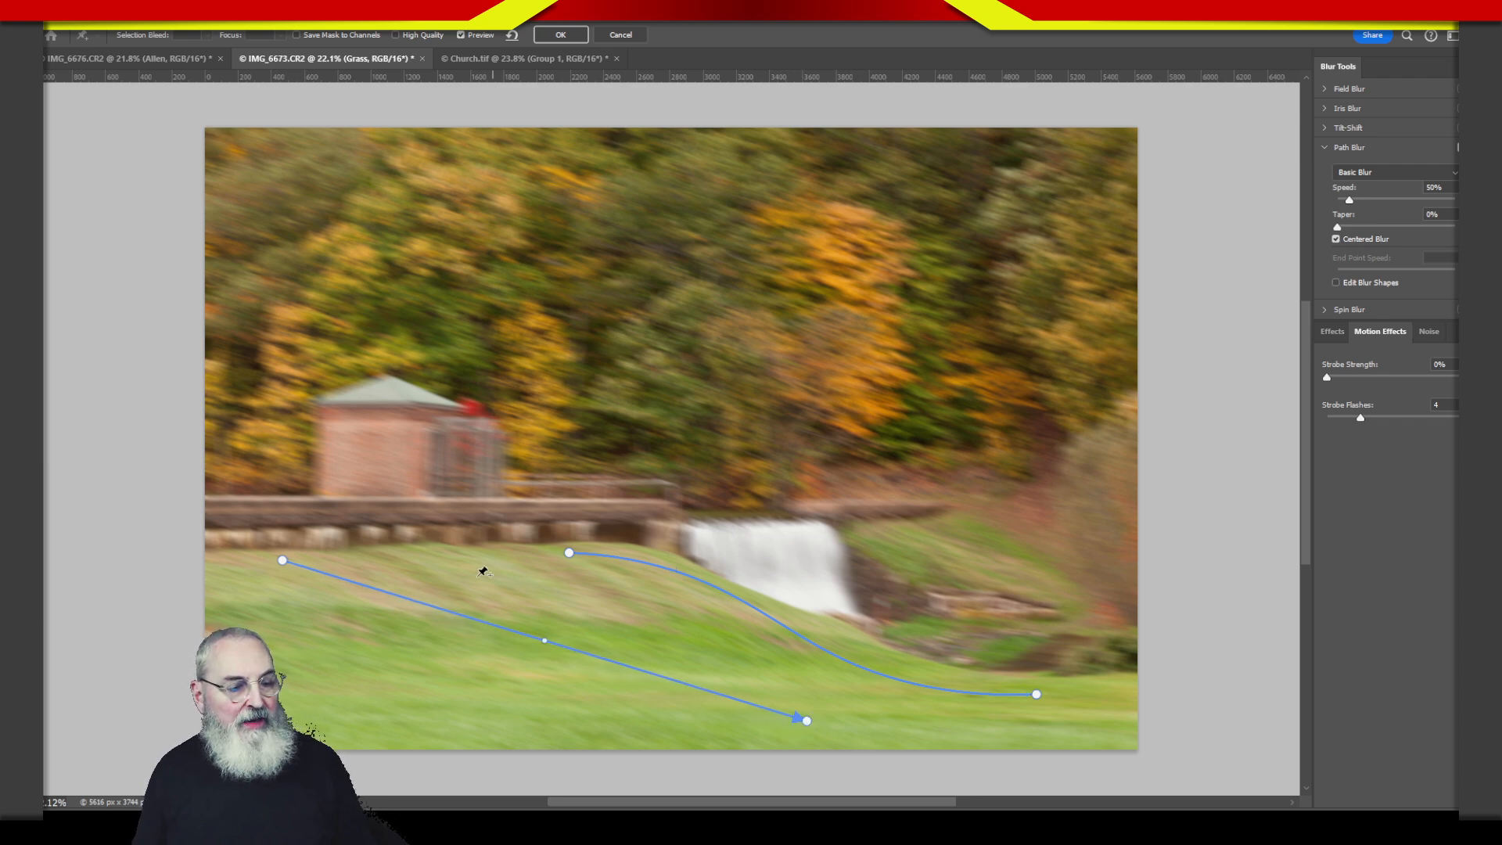
drag(545, 640, 431, 580)
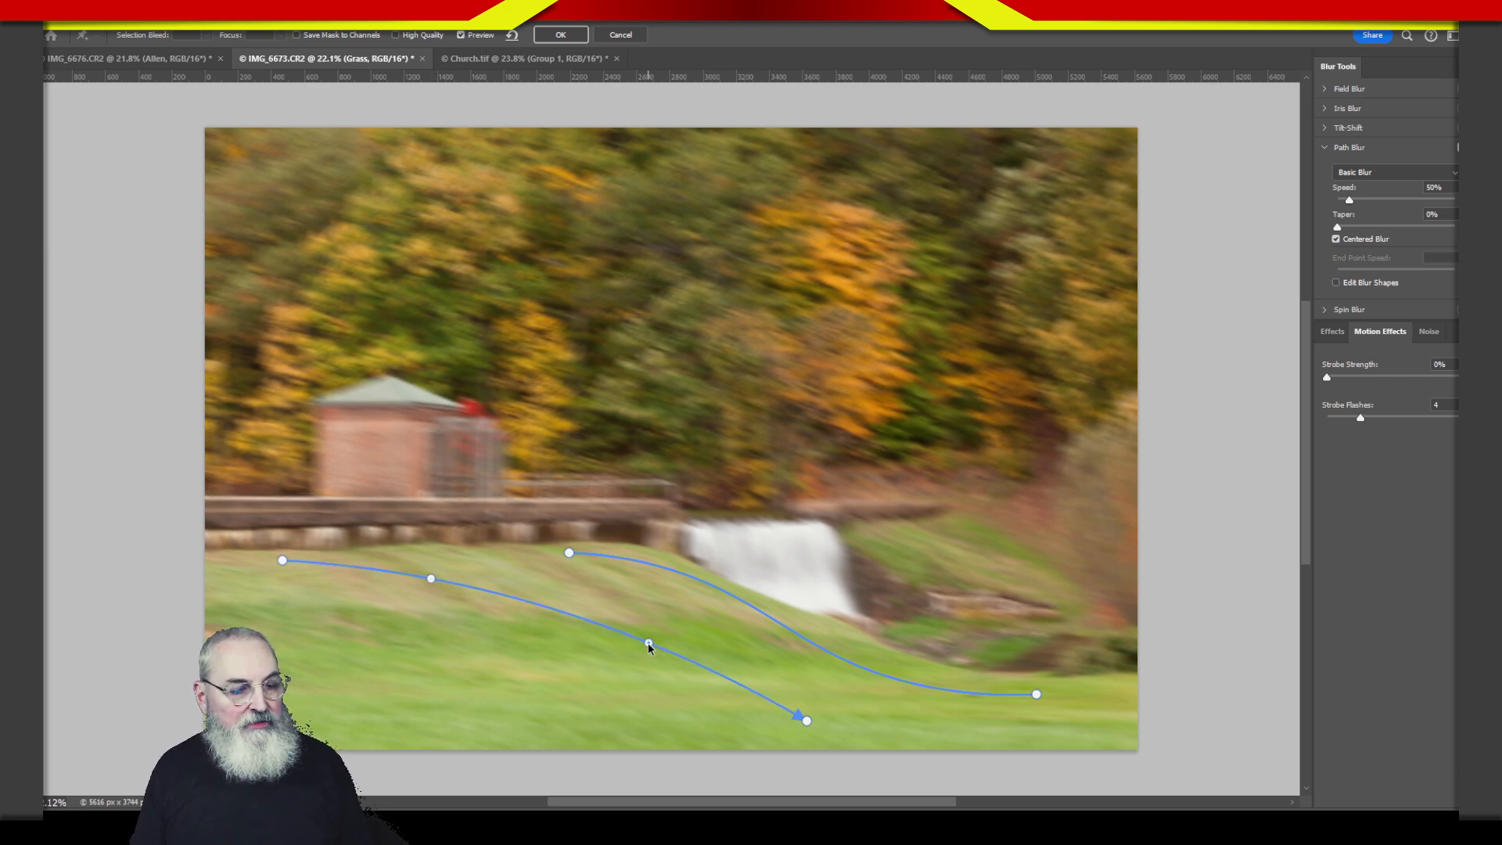
drag(647, 644, 618, 683)
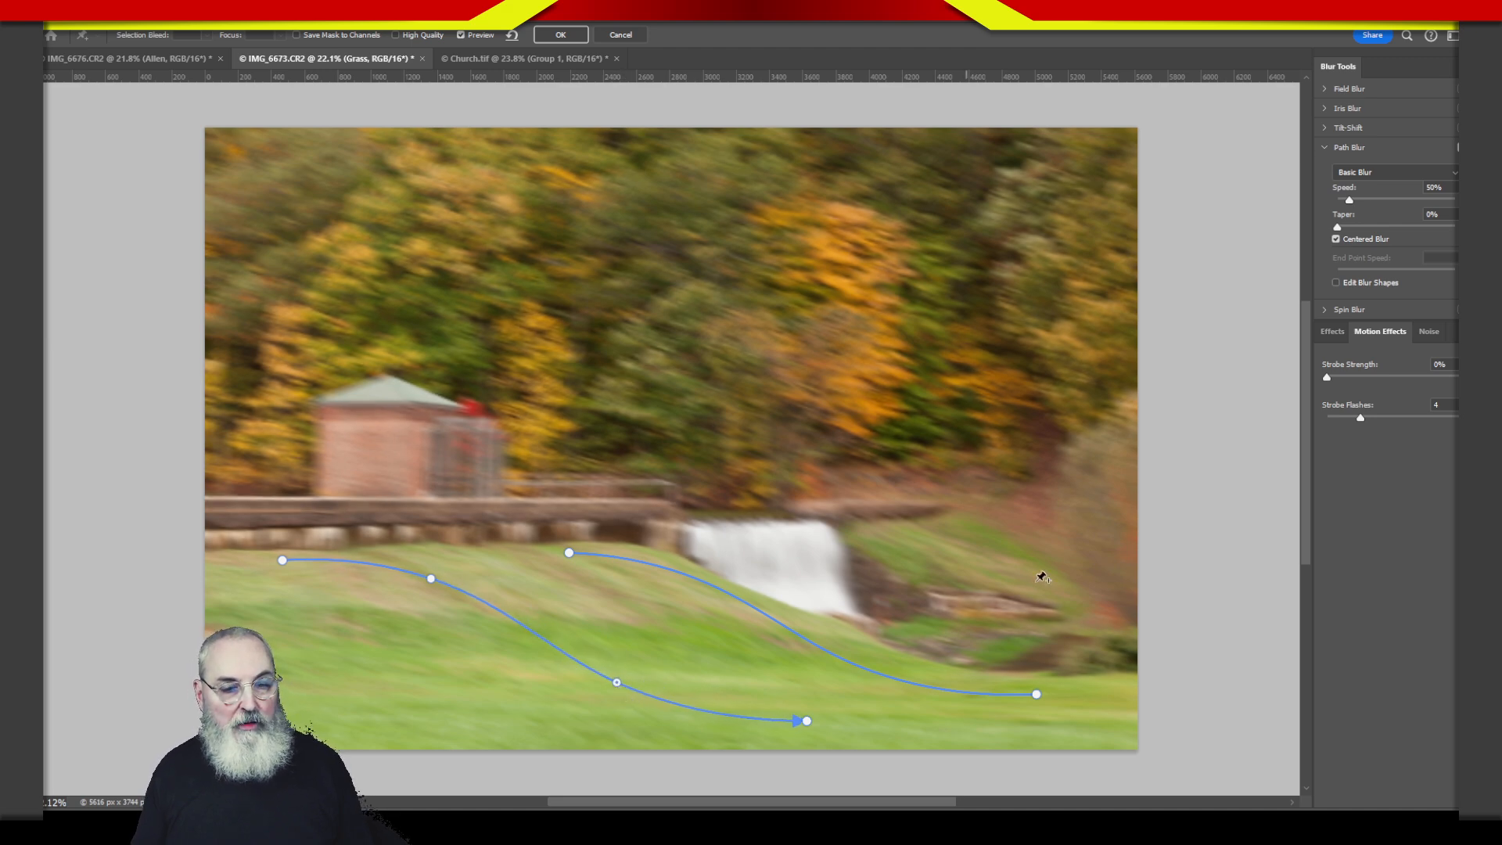
drag(946, 520, 1121, 609)
drag(1033, 569, 1042, 556)
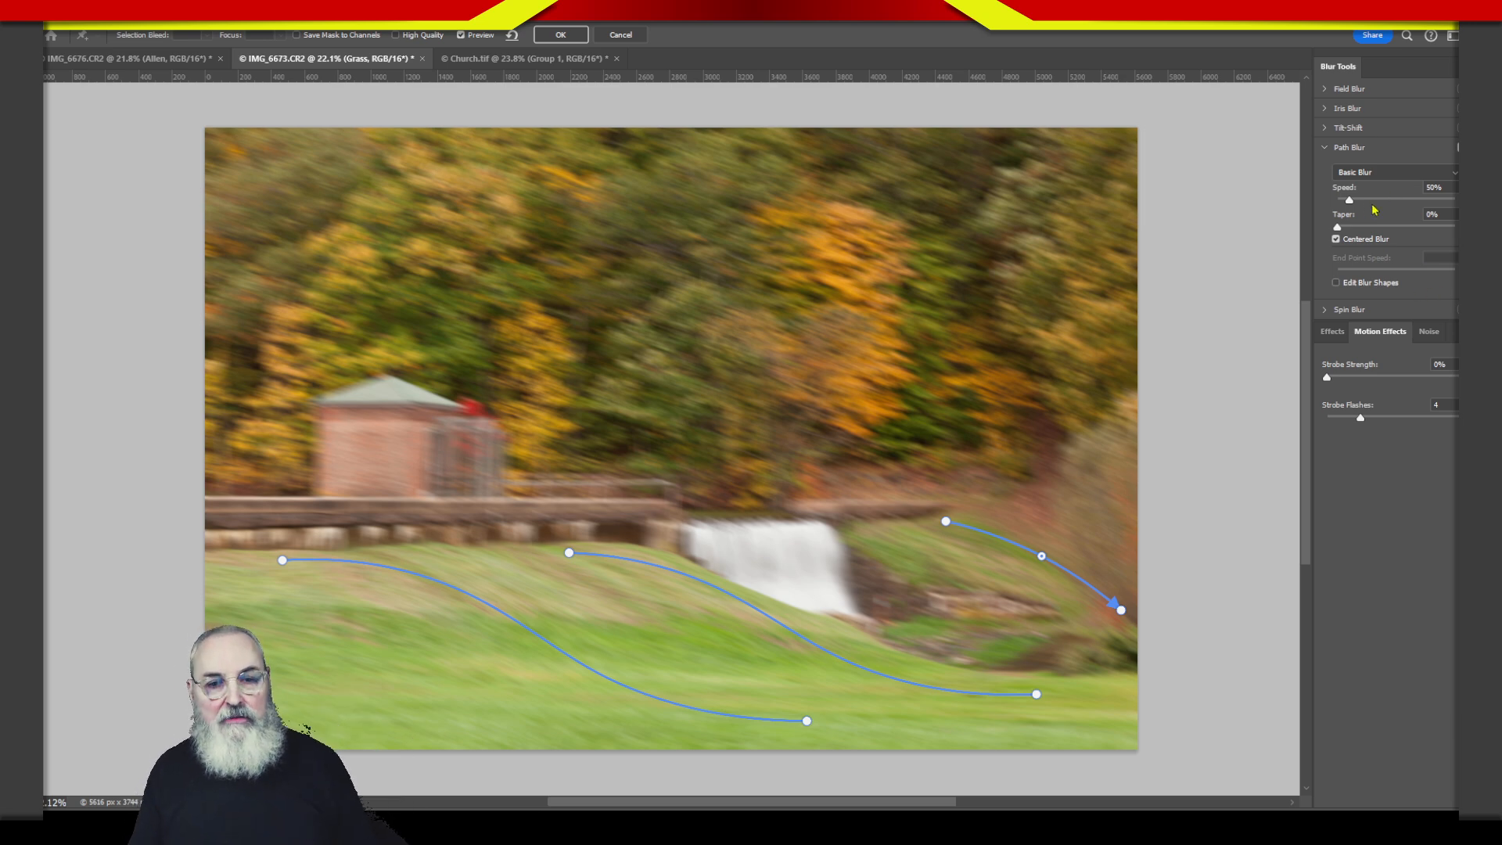
- Set the Path Blur speed to 153% and apply the blur to the Grass layer
drag(1362, 201, 1369, 206)
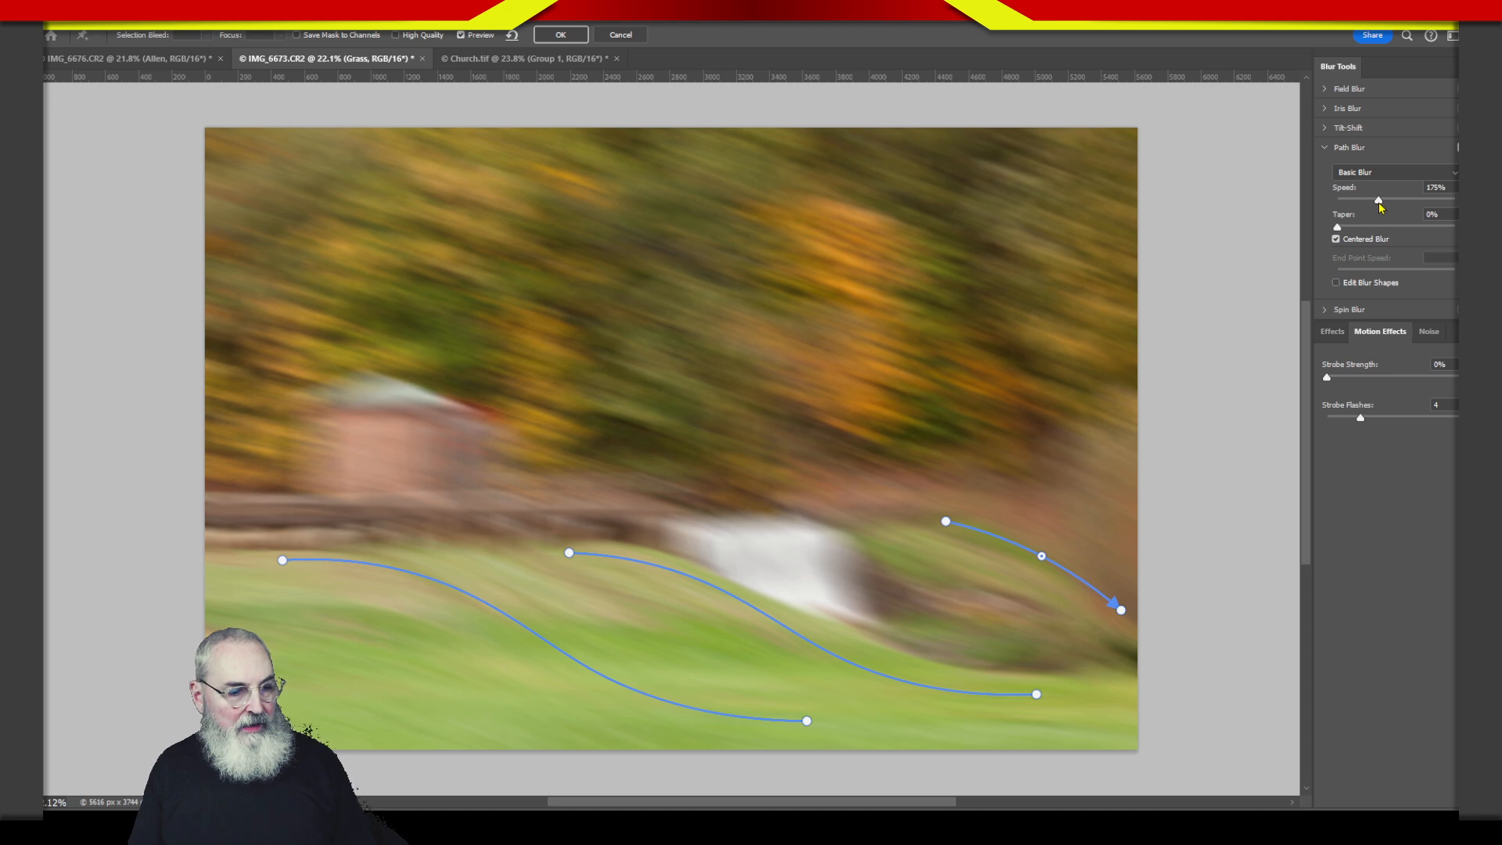
drag(1377, 206, 1373, 208)
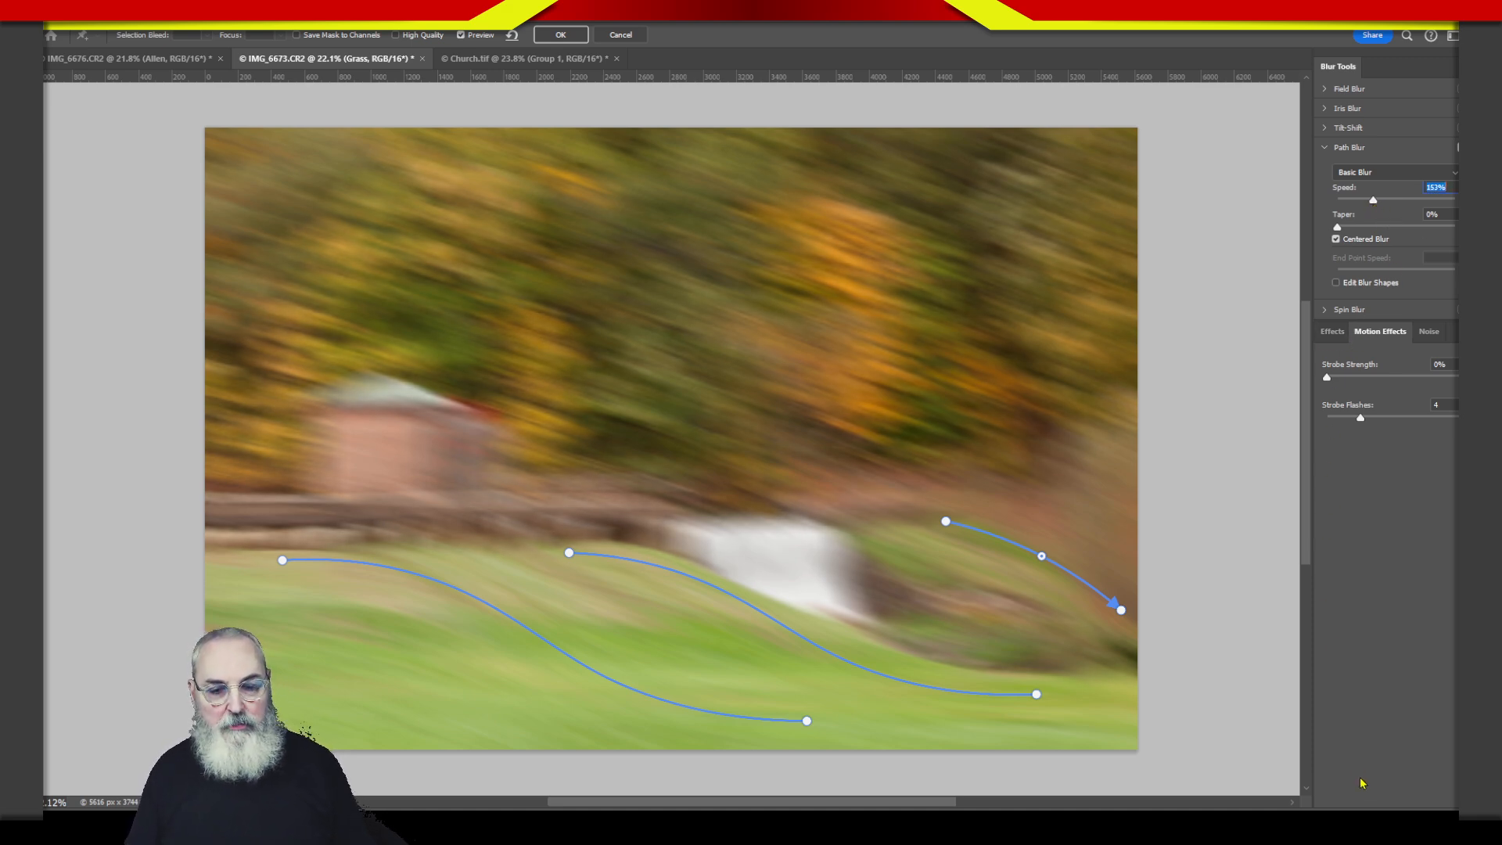
click(561, 35)
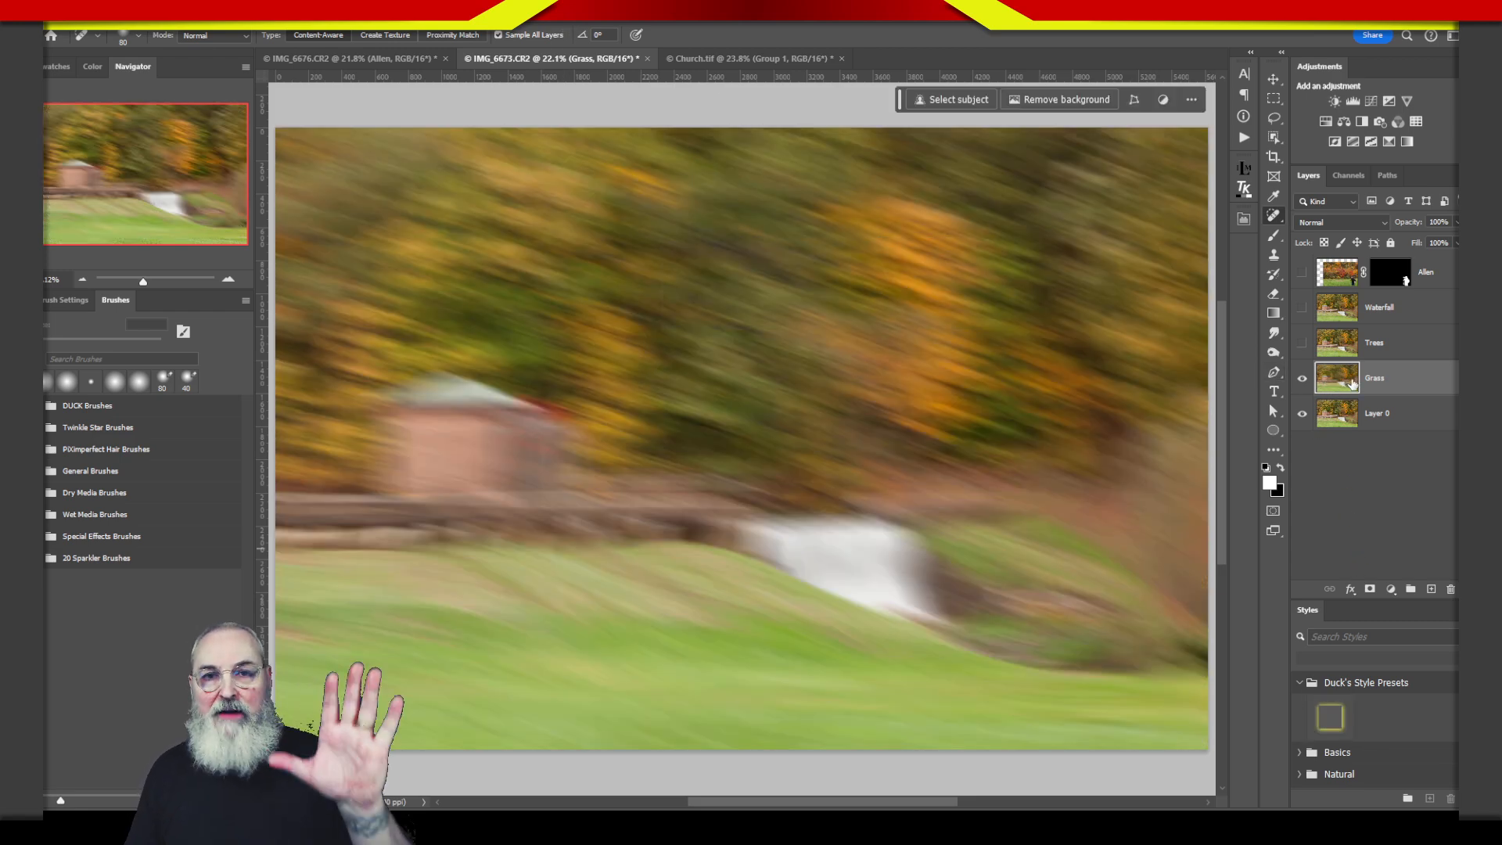
- Show the Trees layer and start a Path Blur on it with the path arched over the brick building's roof
click(1320, 351)
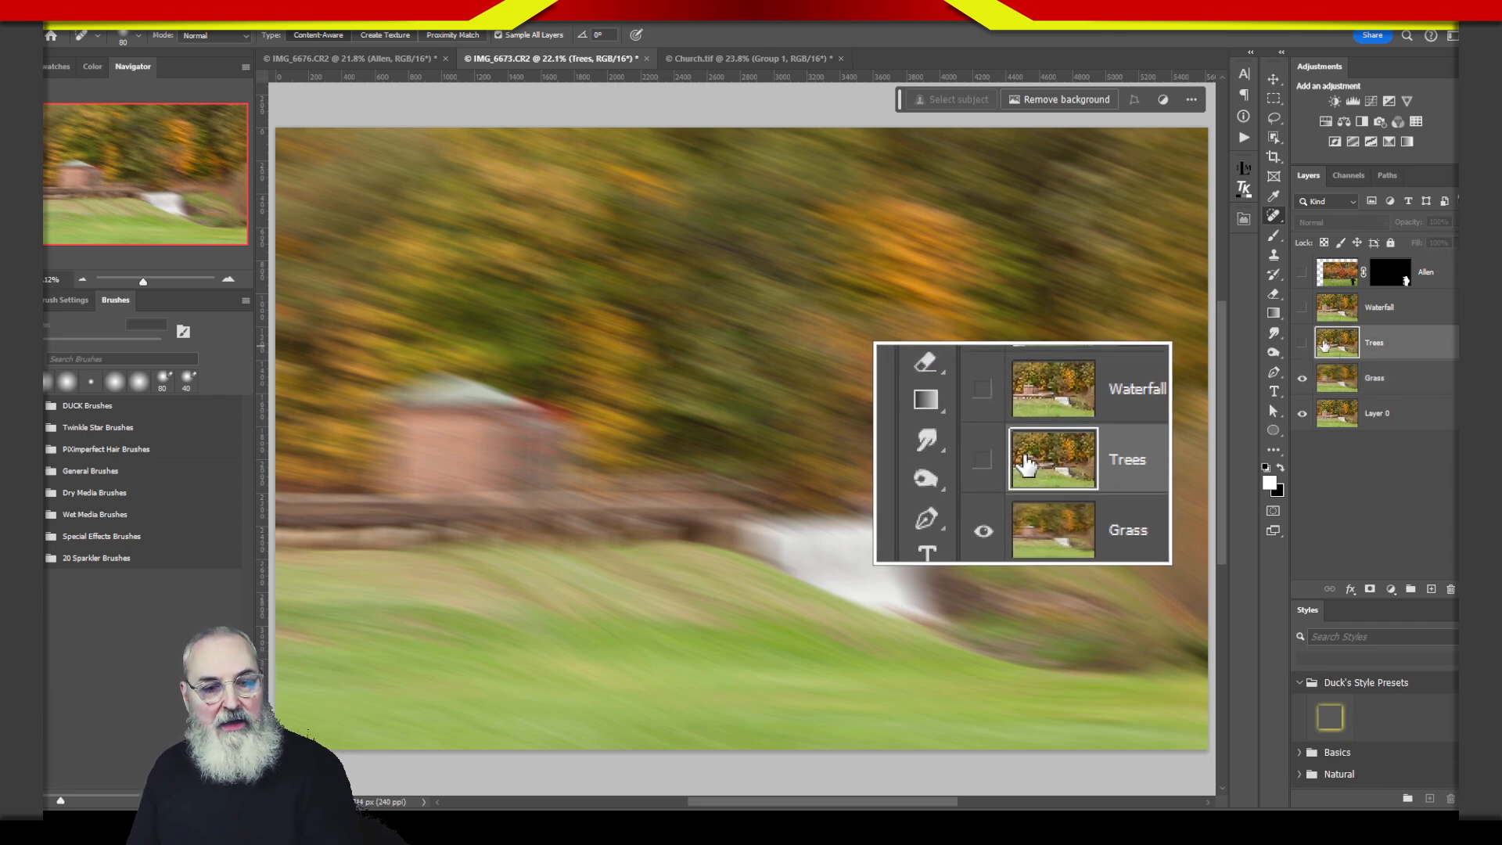
click(1302, 345)
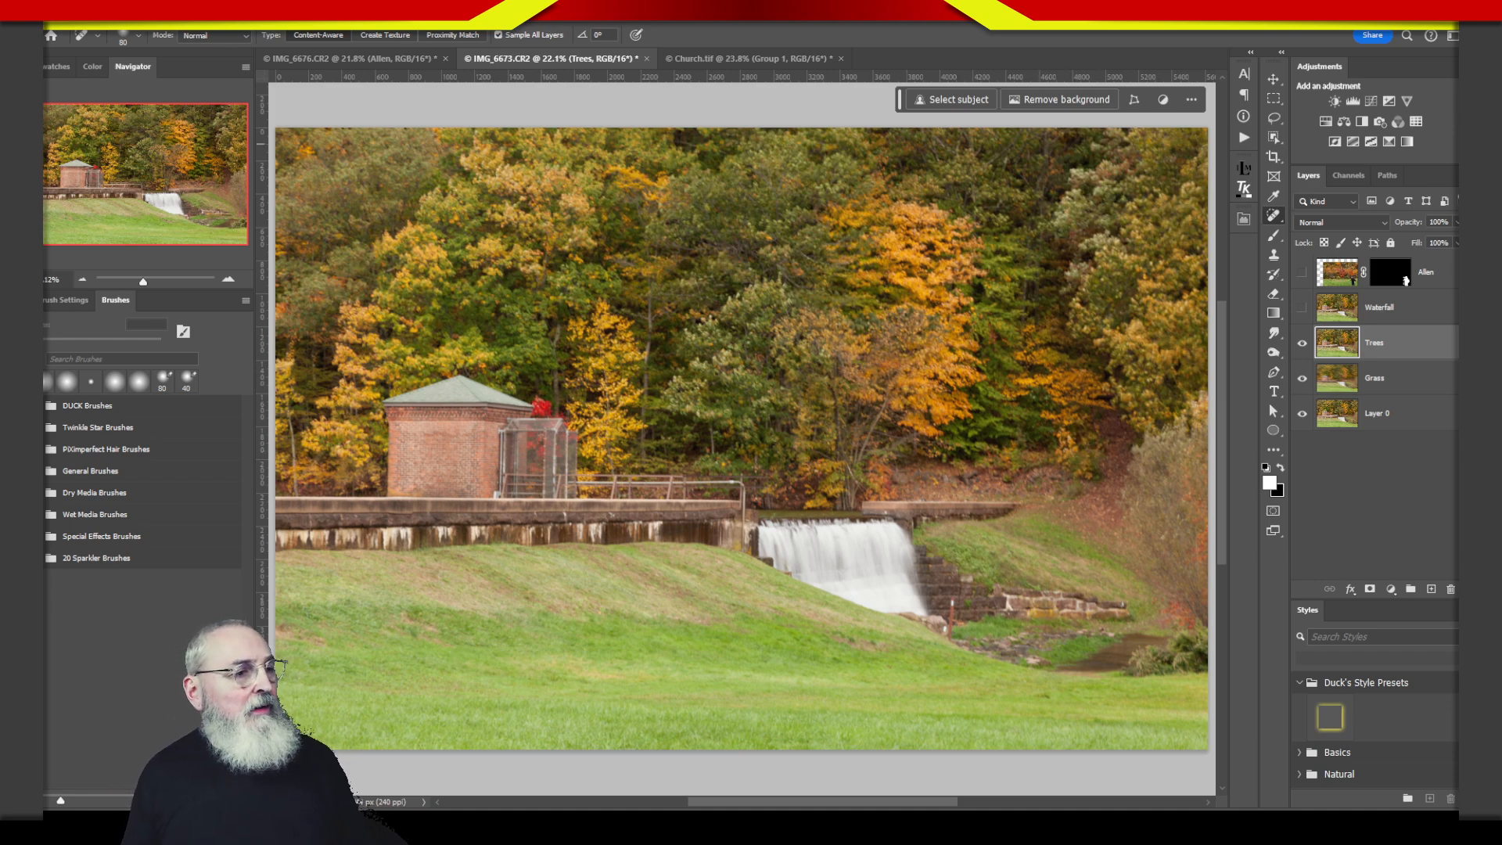
click(239, 16)
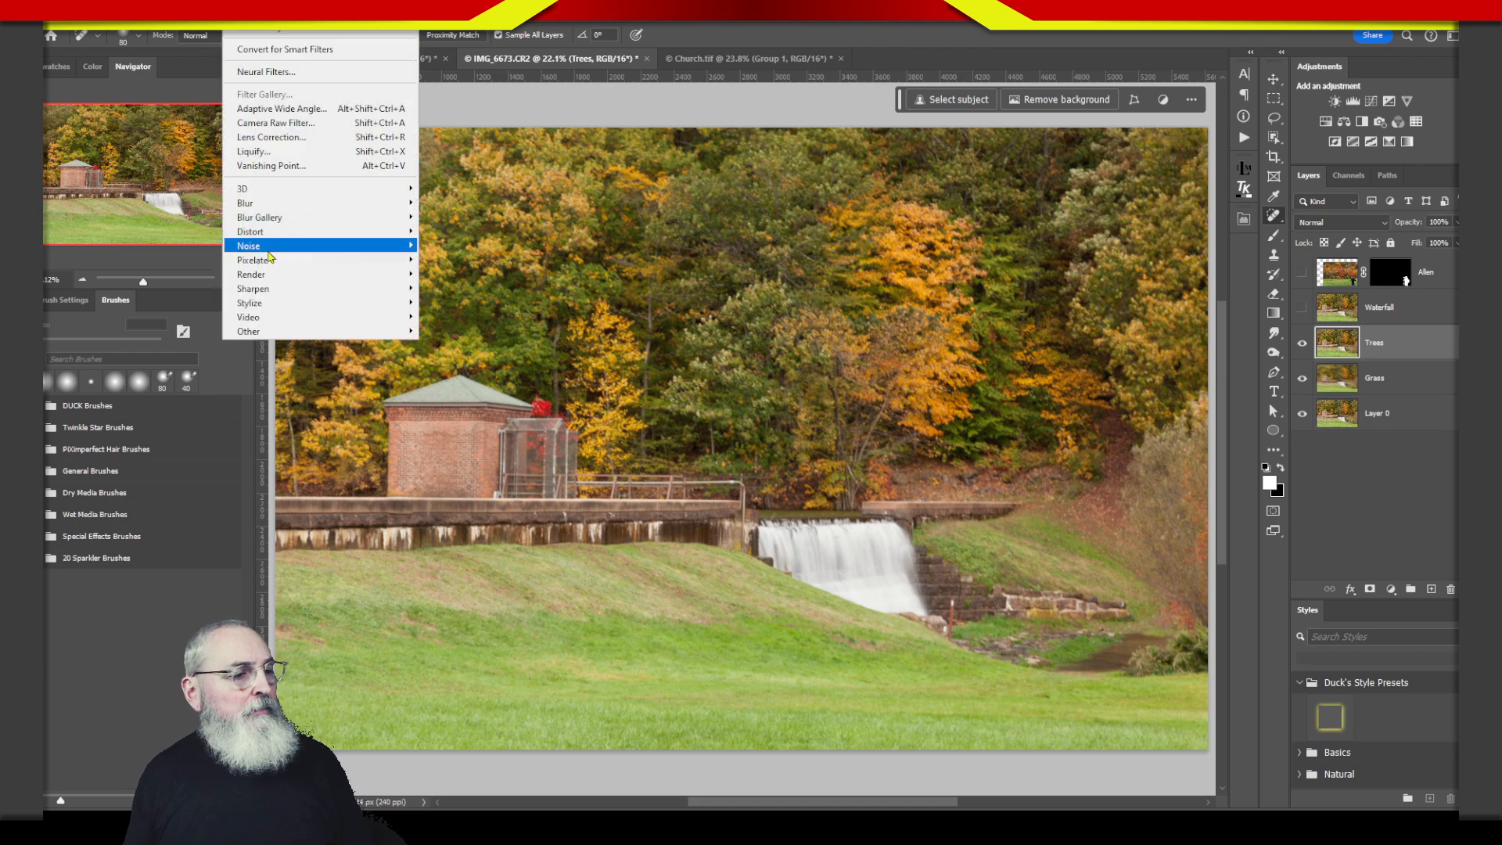
mouse_move(295, 219)
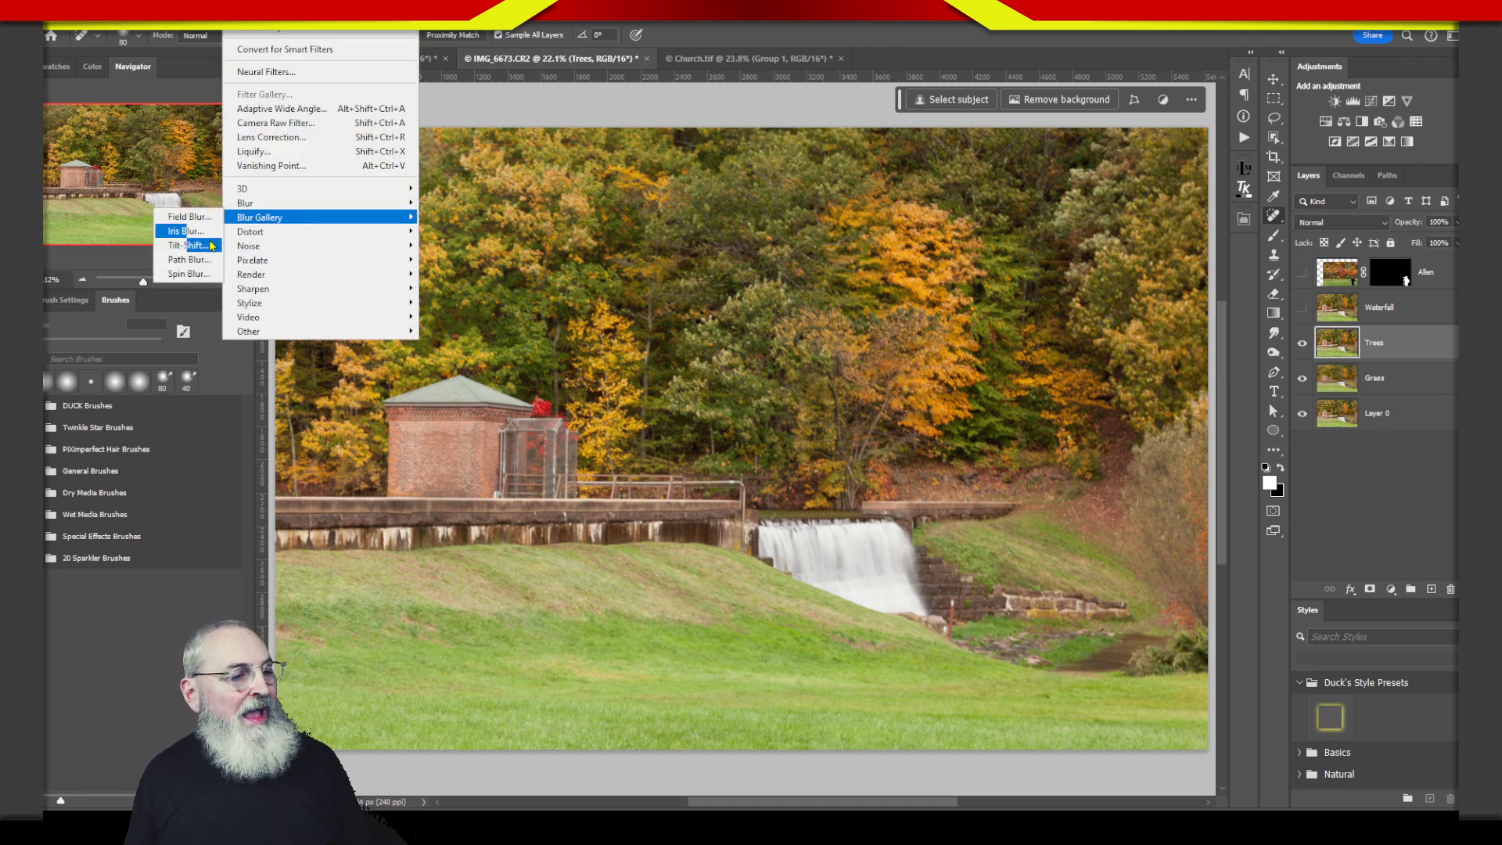
click(188, 259)
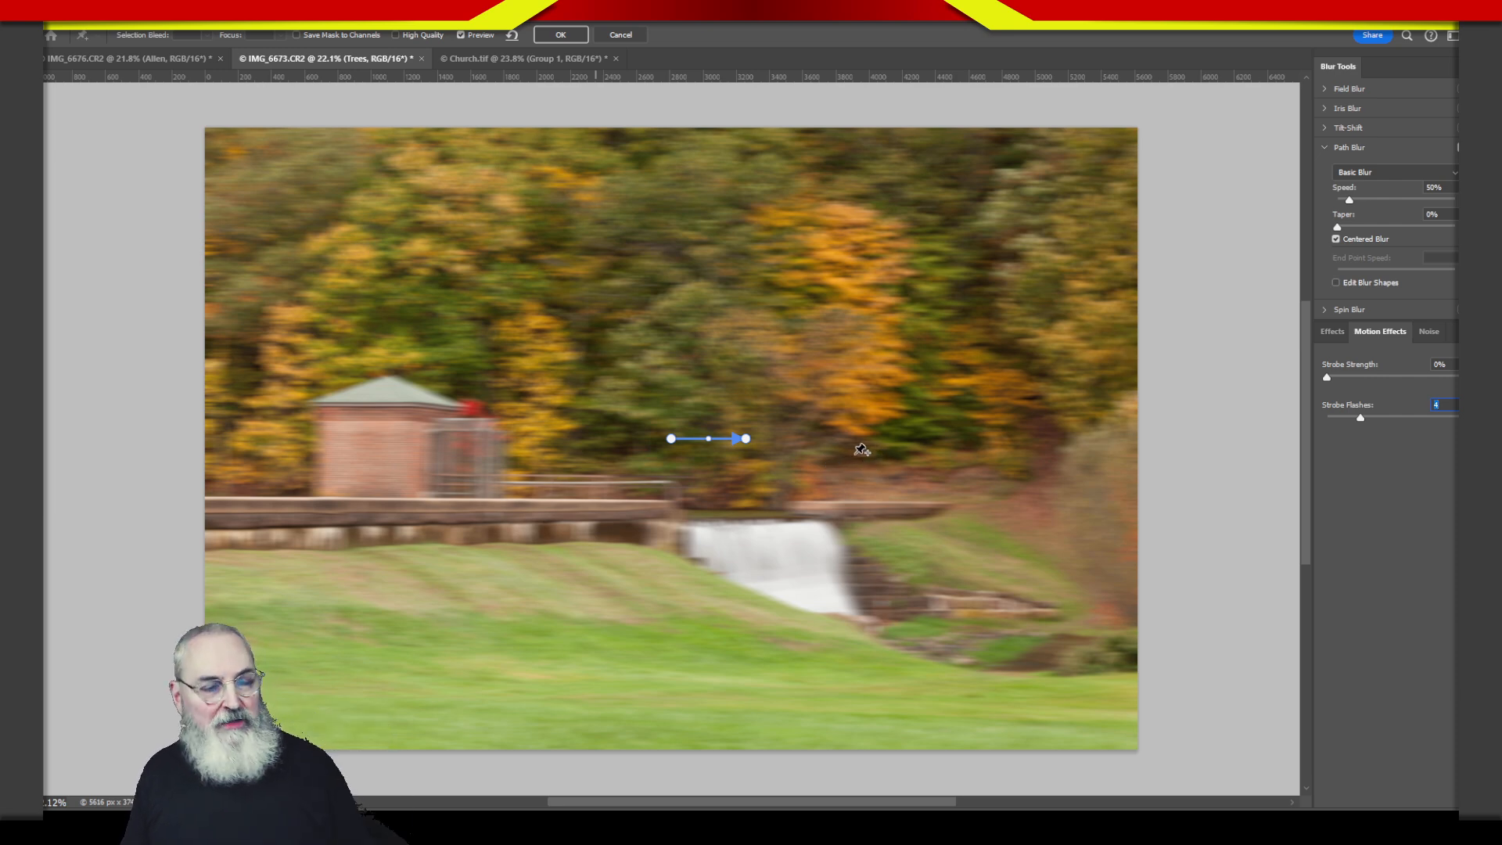
drag(671, 441, 229, 449)
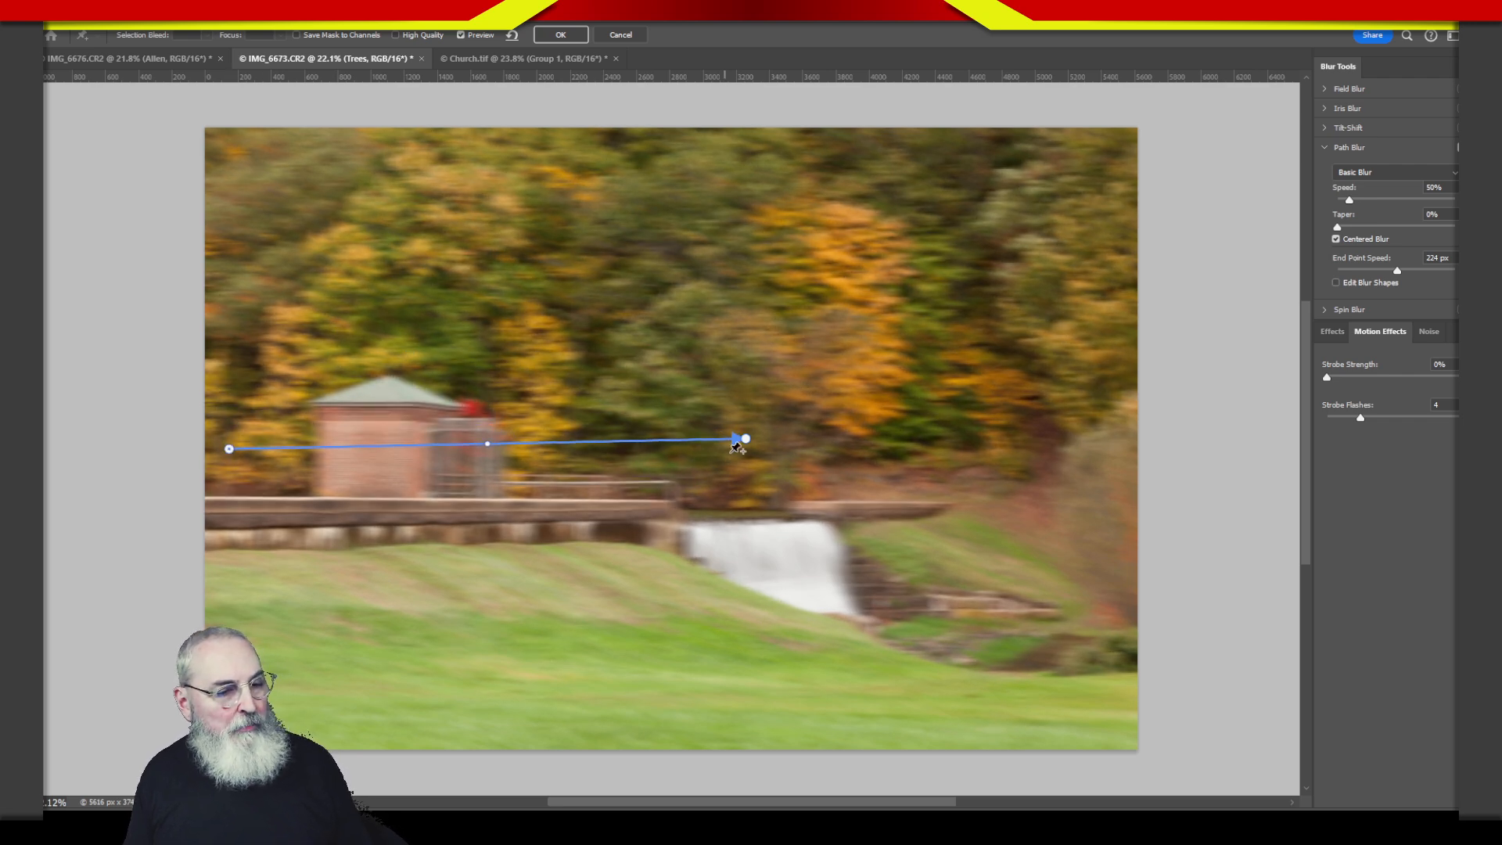
drag(747, 440, 575, 446)
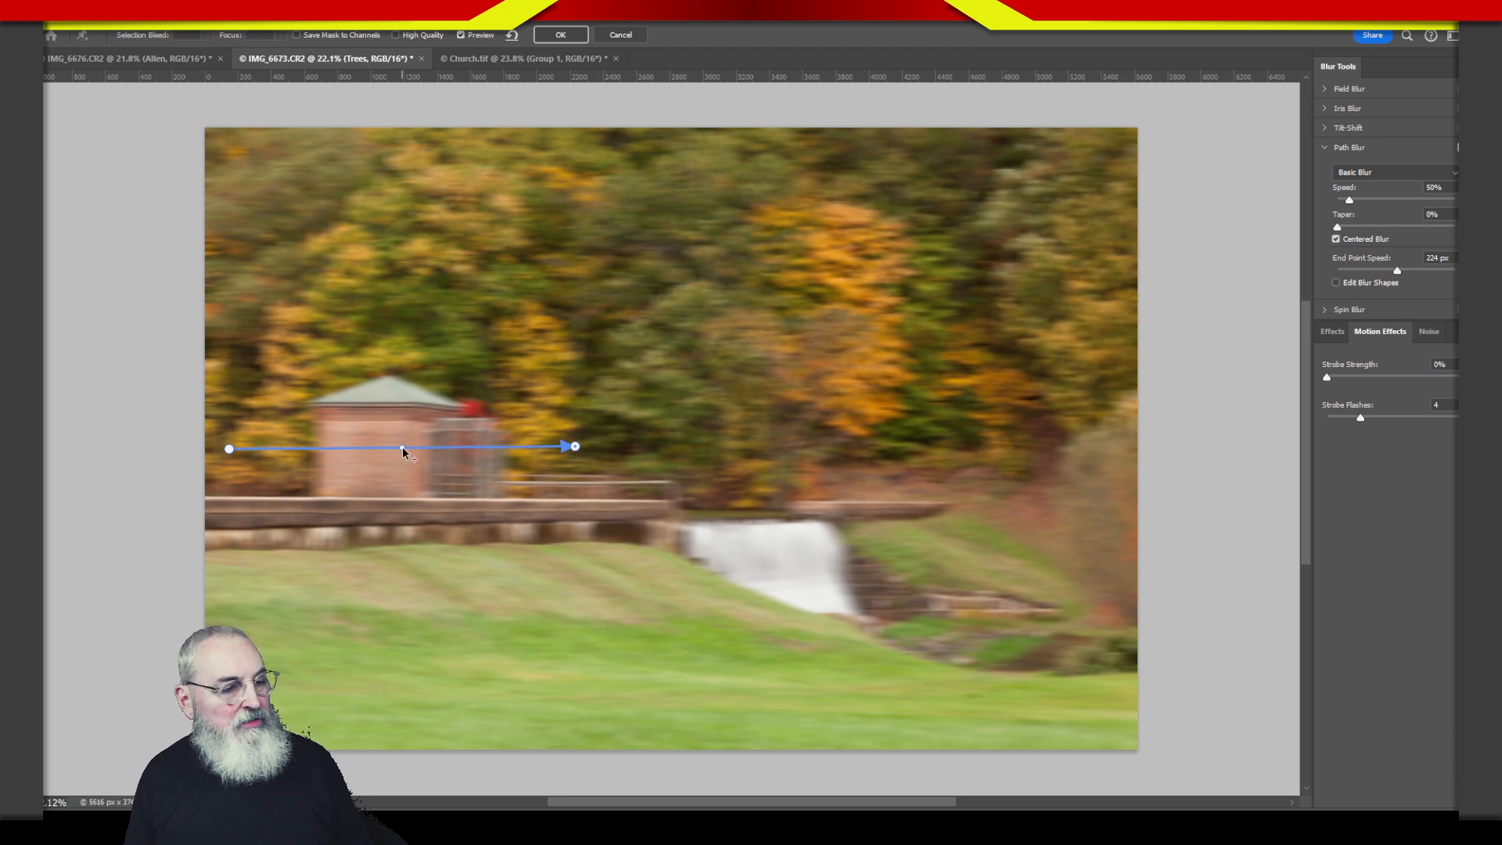
drag(402, 447, 420, 341)
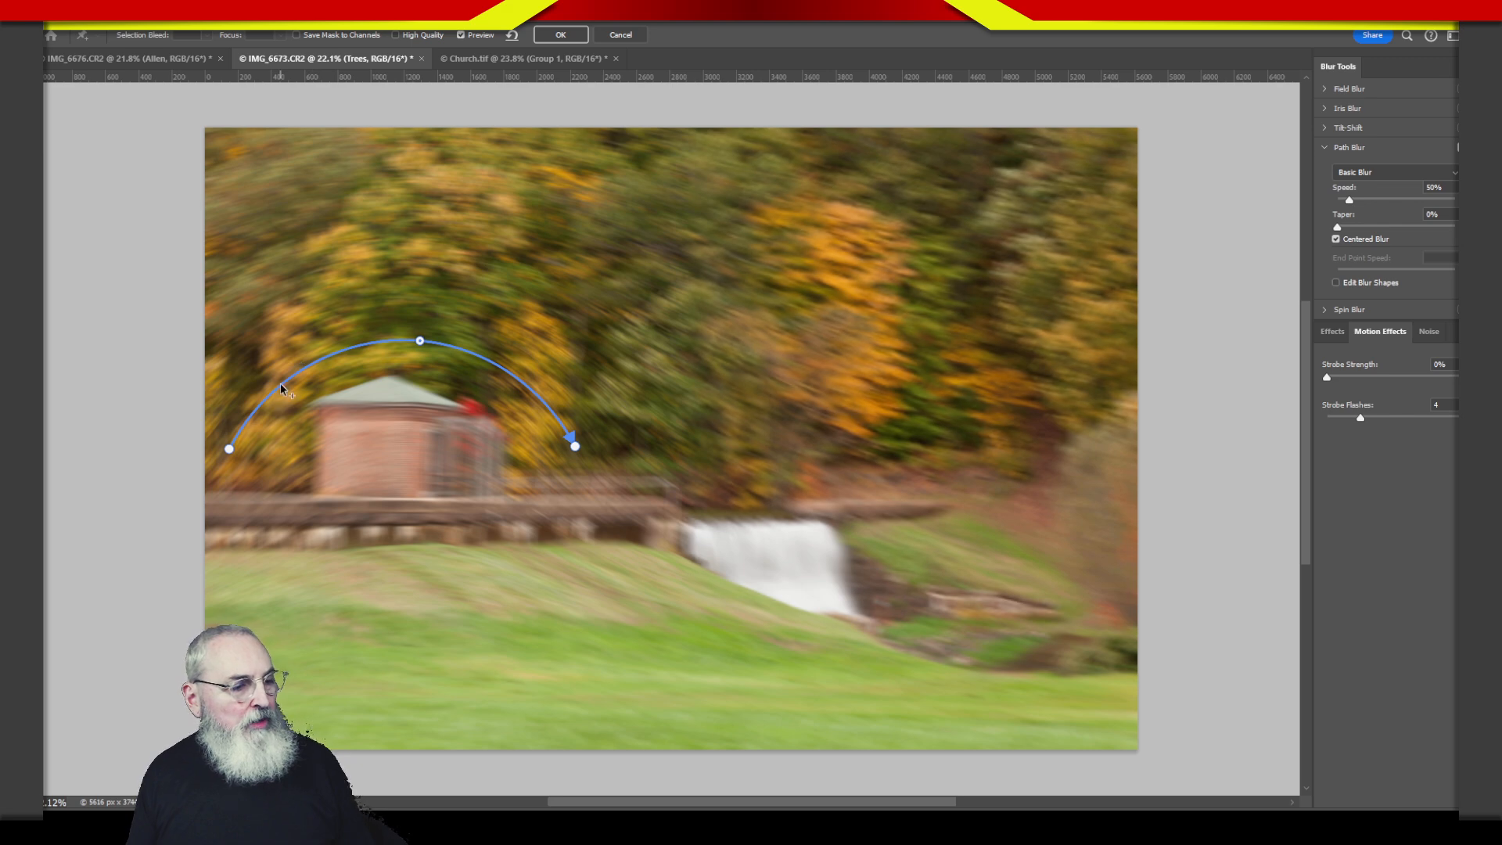
- Reshape the arched path into a bell curve over the building with flared ends, adding one curve point on each side and extending both ends
click(280, 387)
drag(229, 449, 207, 448)
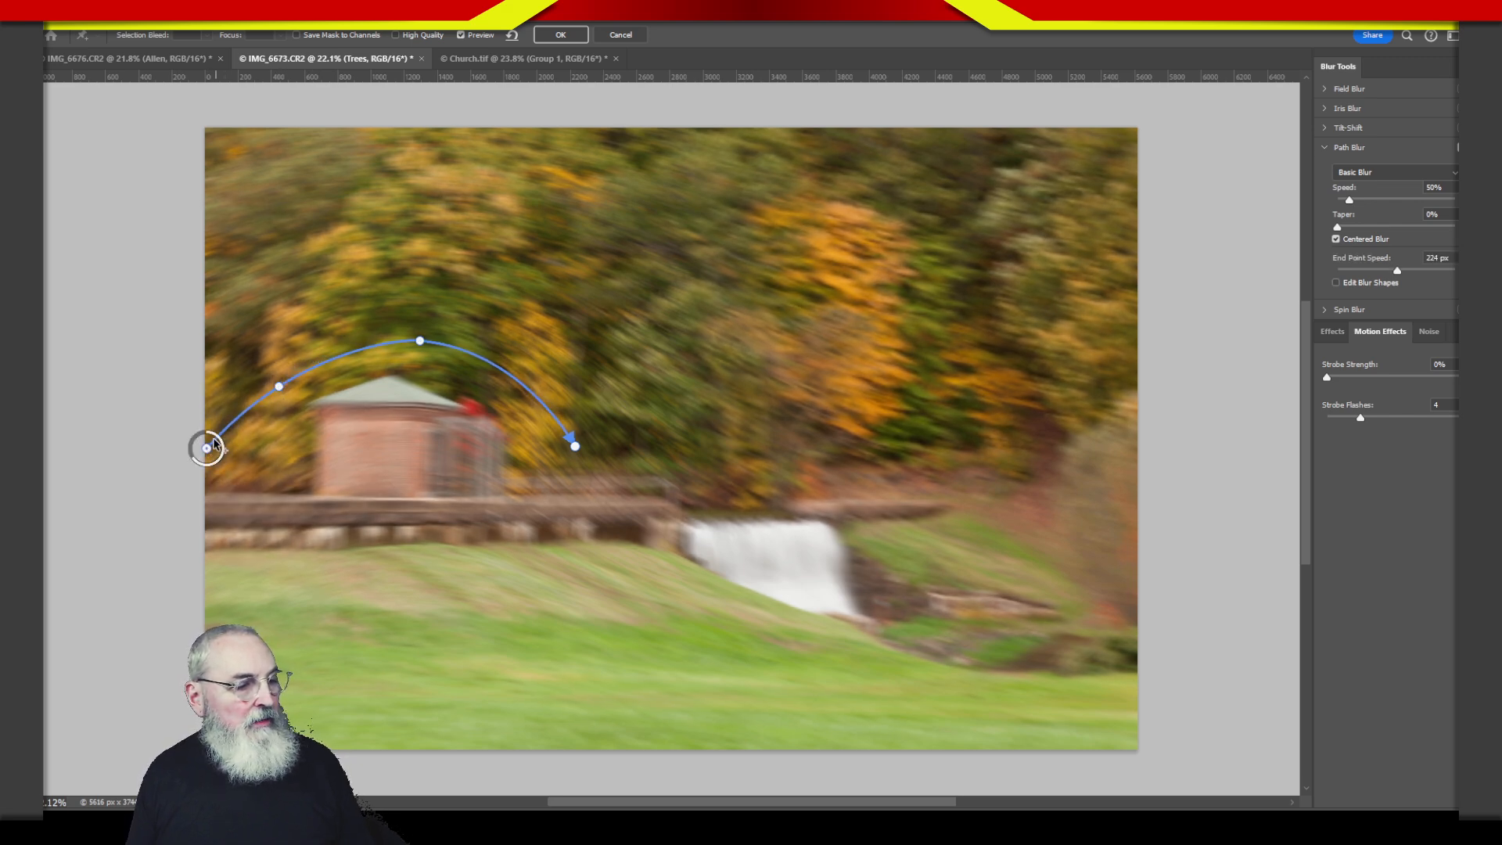
drag(278, 387, 269, 420)
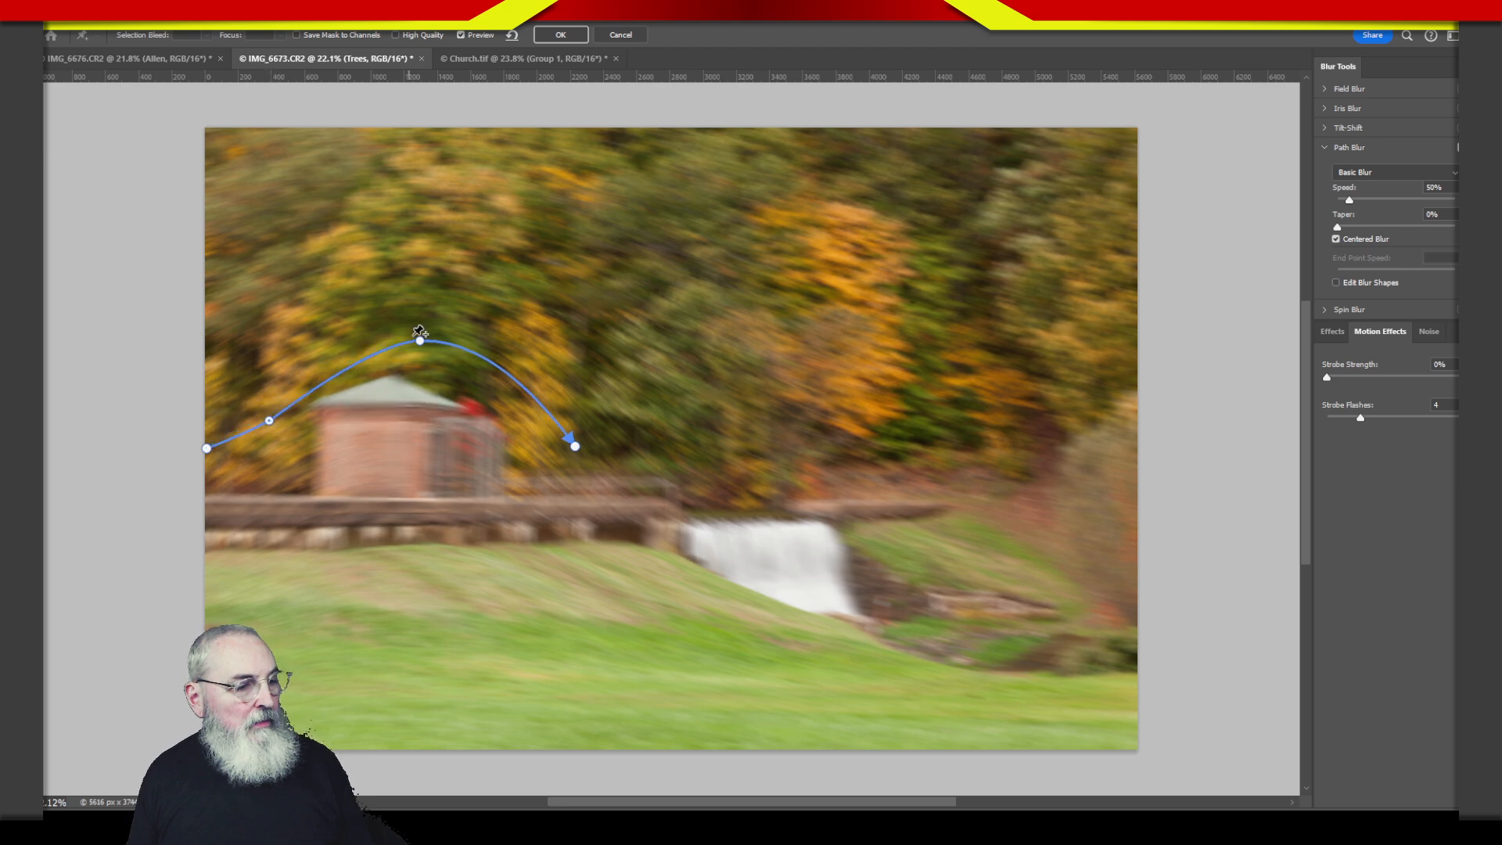
drag(419, 342, 393, 345)
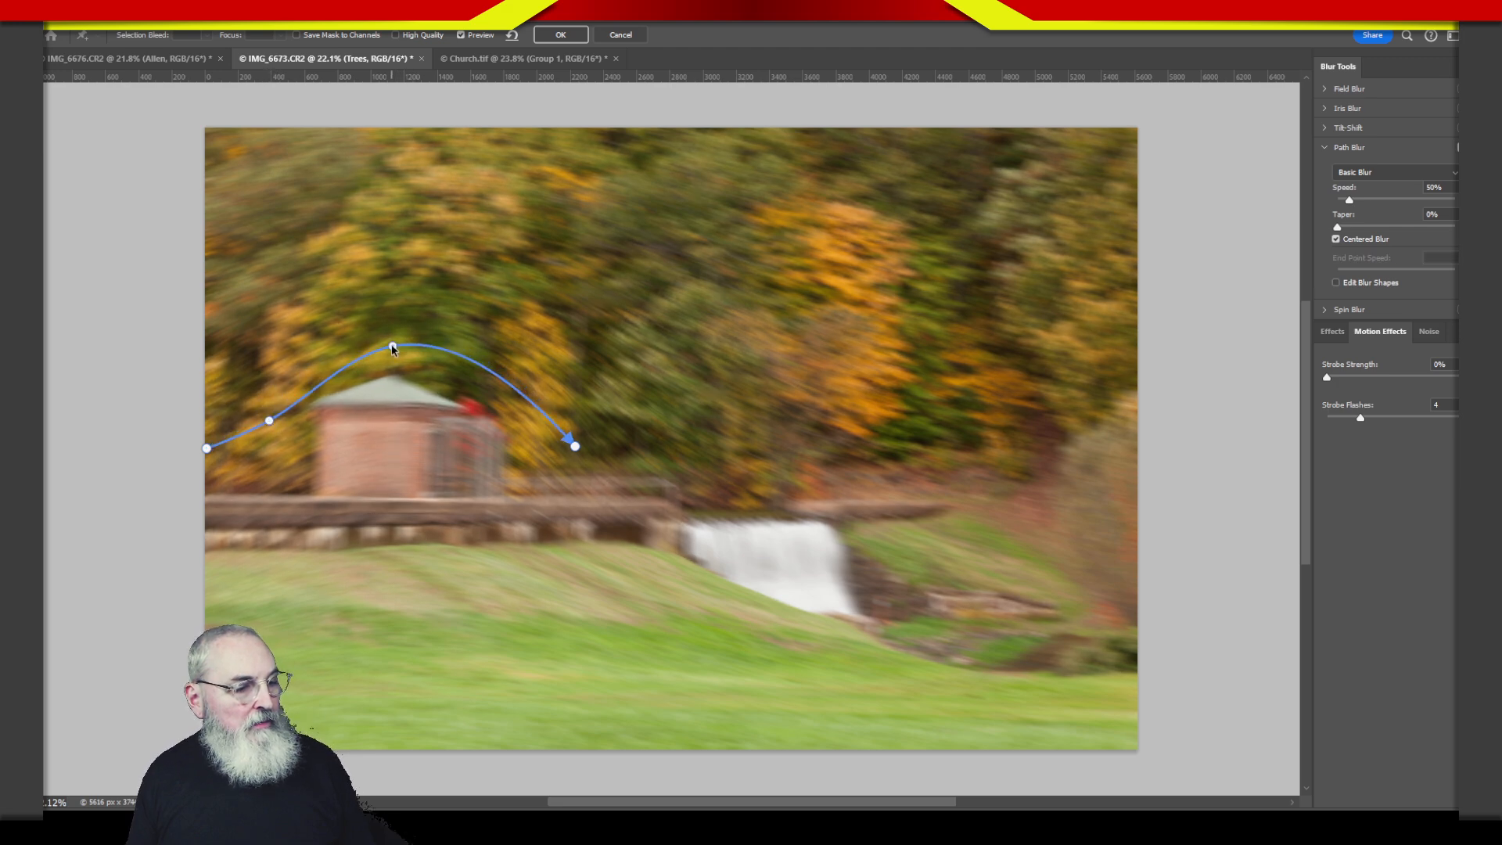
click(534, 404)
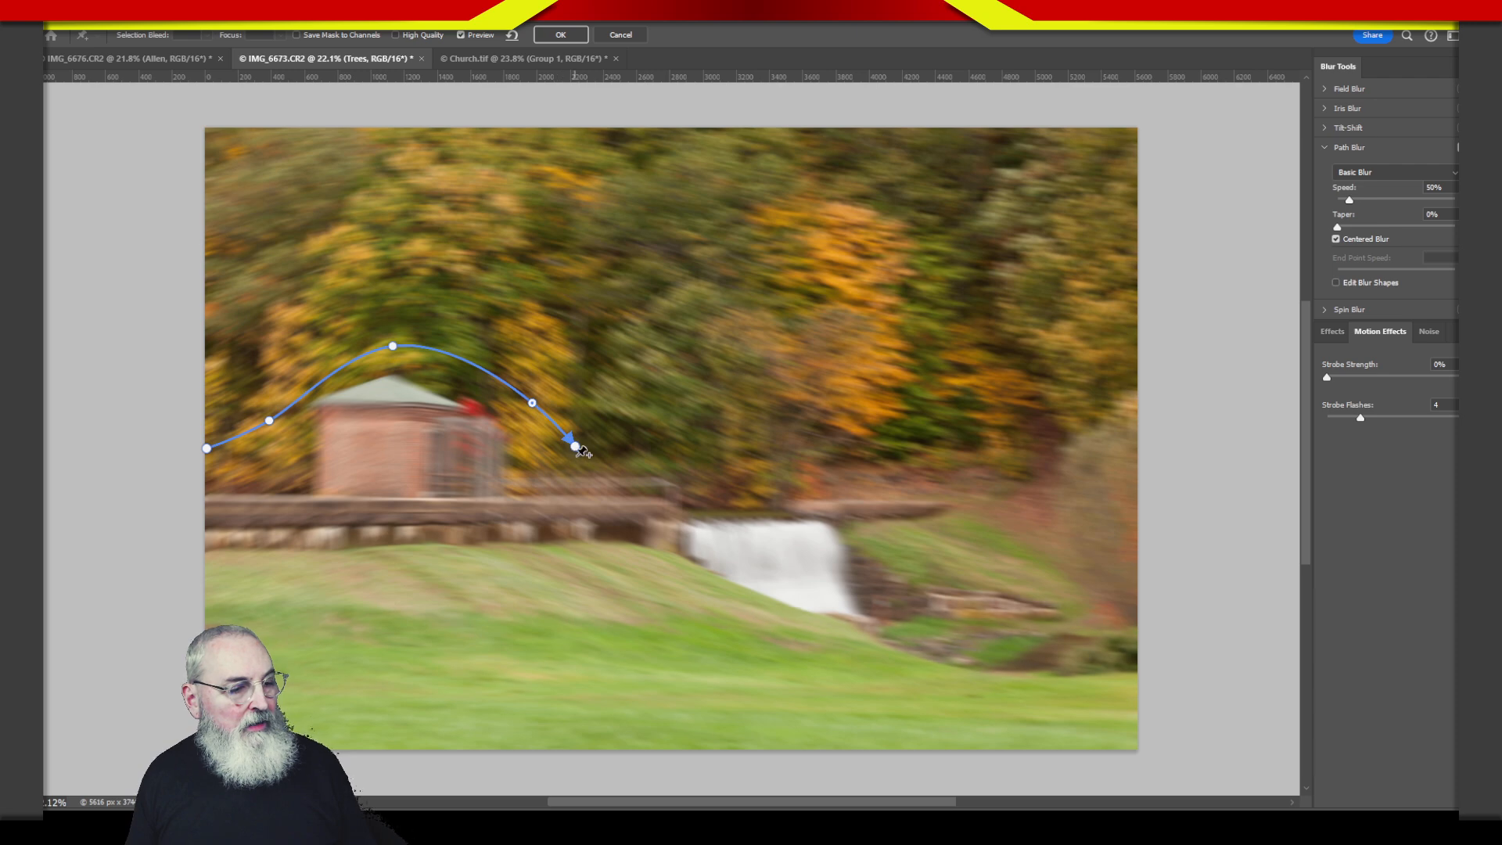
drag(576, 447, 652, 465)
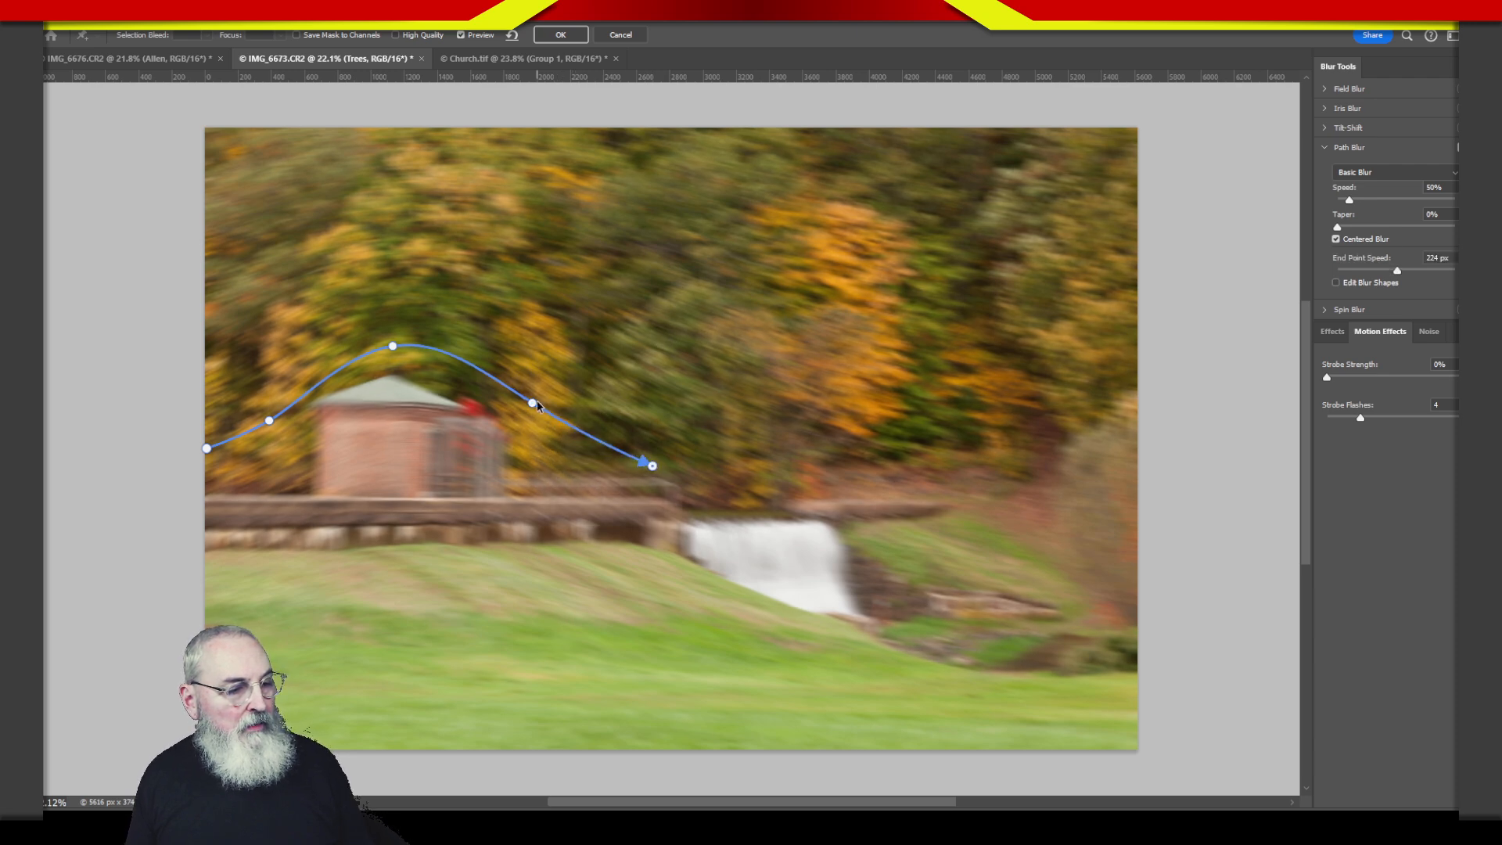
drag(533, 402, 537, 439)
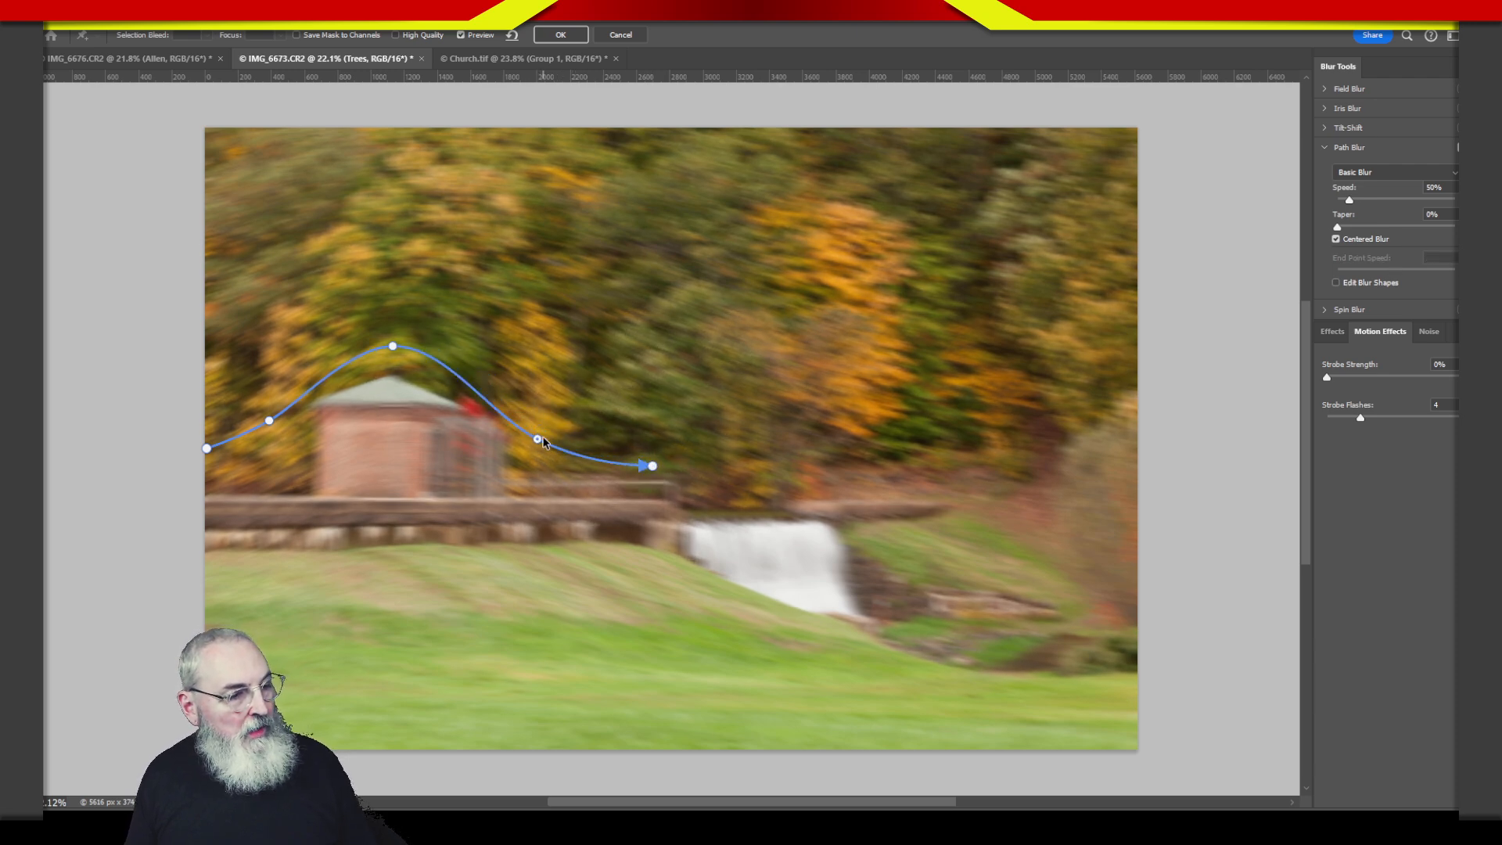
- Lower the building path's left curve point, and add an S-shaped blur path rising from above the waterfall to the photo's right edge
drag(270, 423, 268, 431)
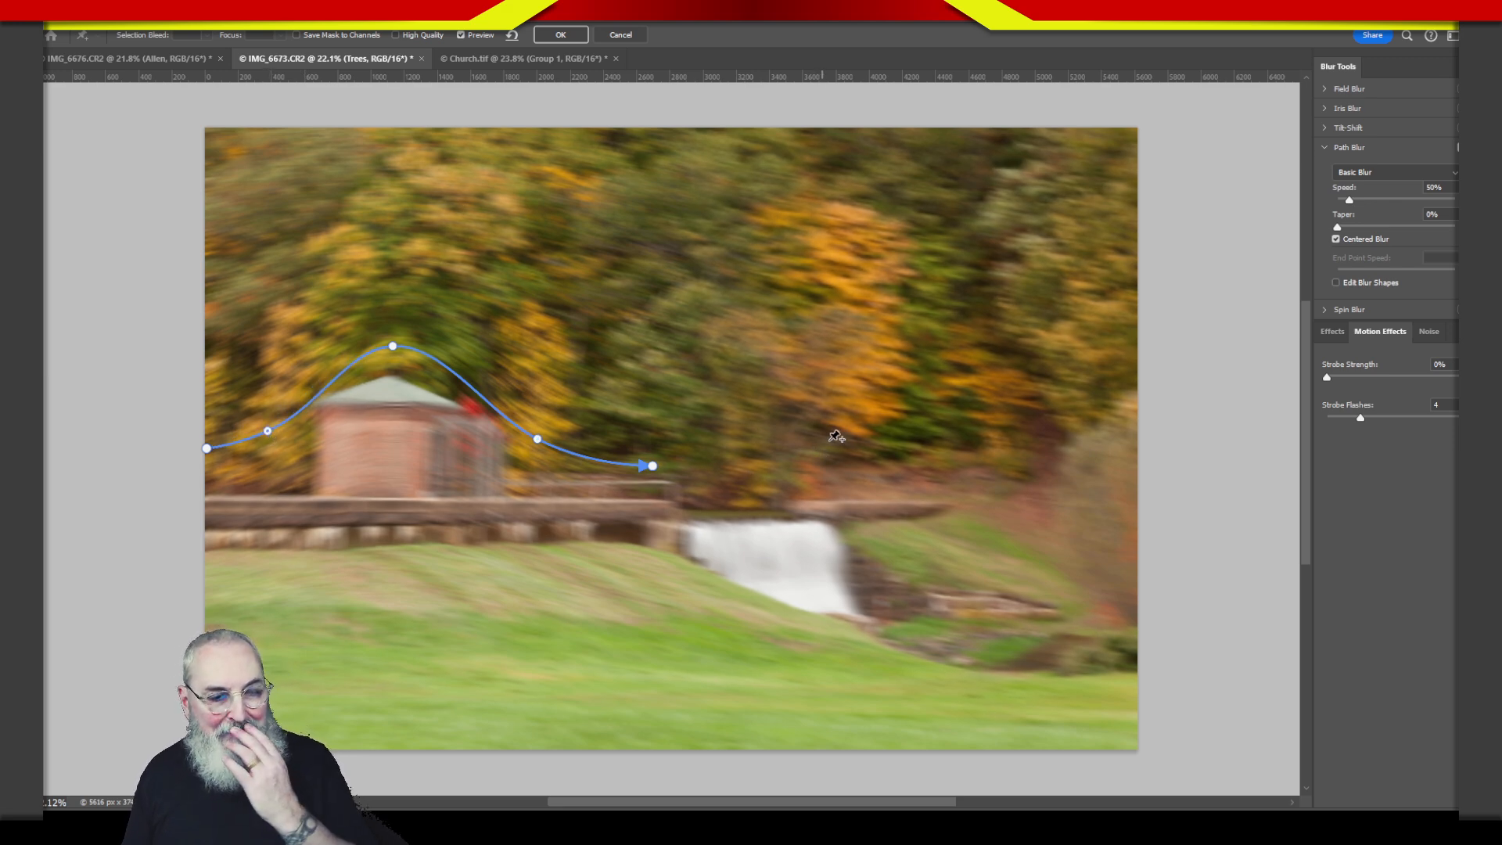
click(762, 466)
double_click(1112, 395)
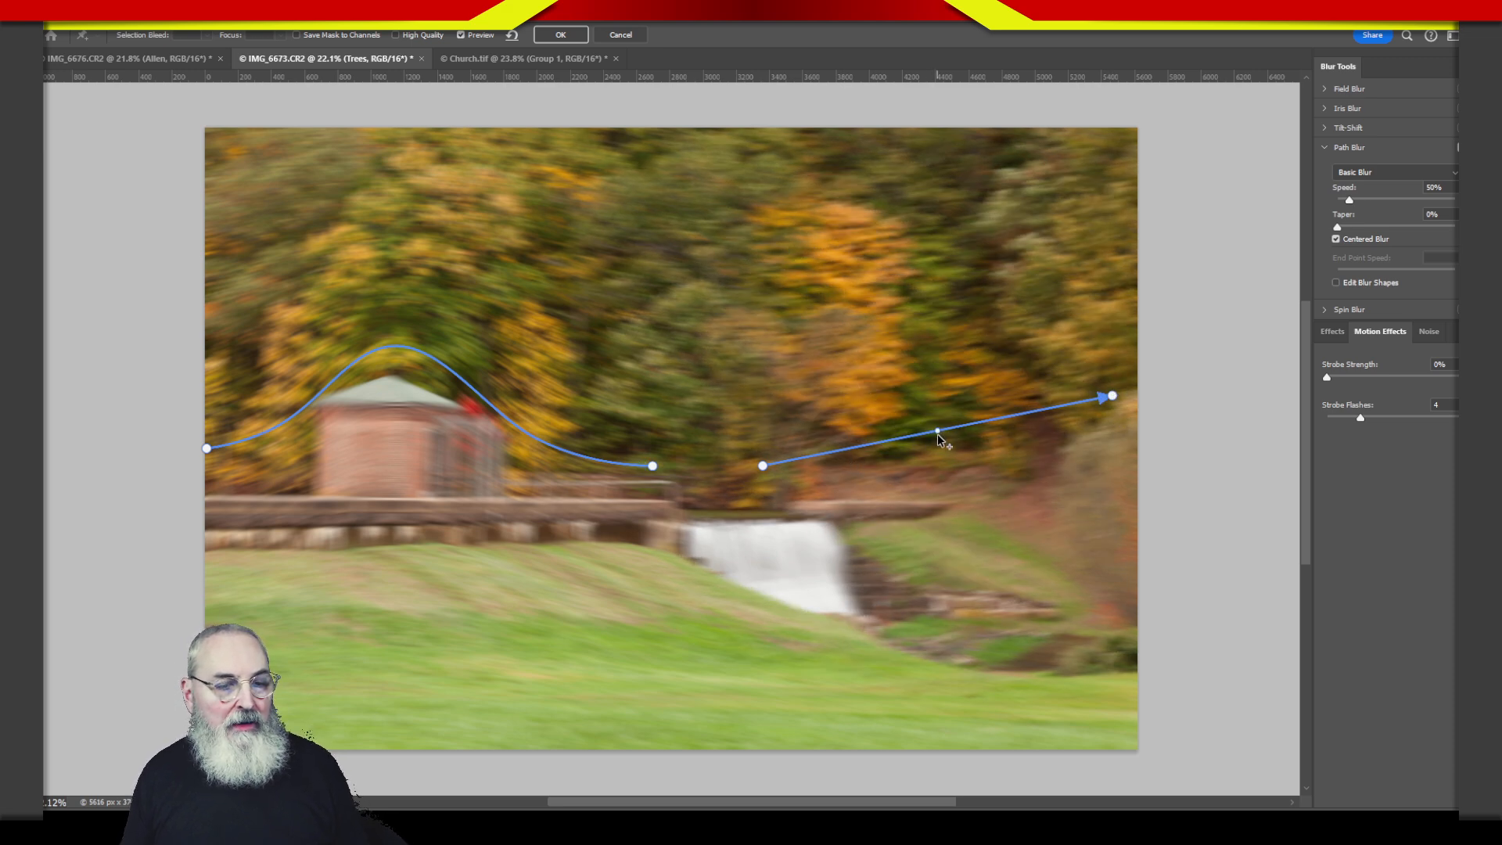
drag(939, 436, 853, 468)
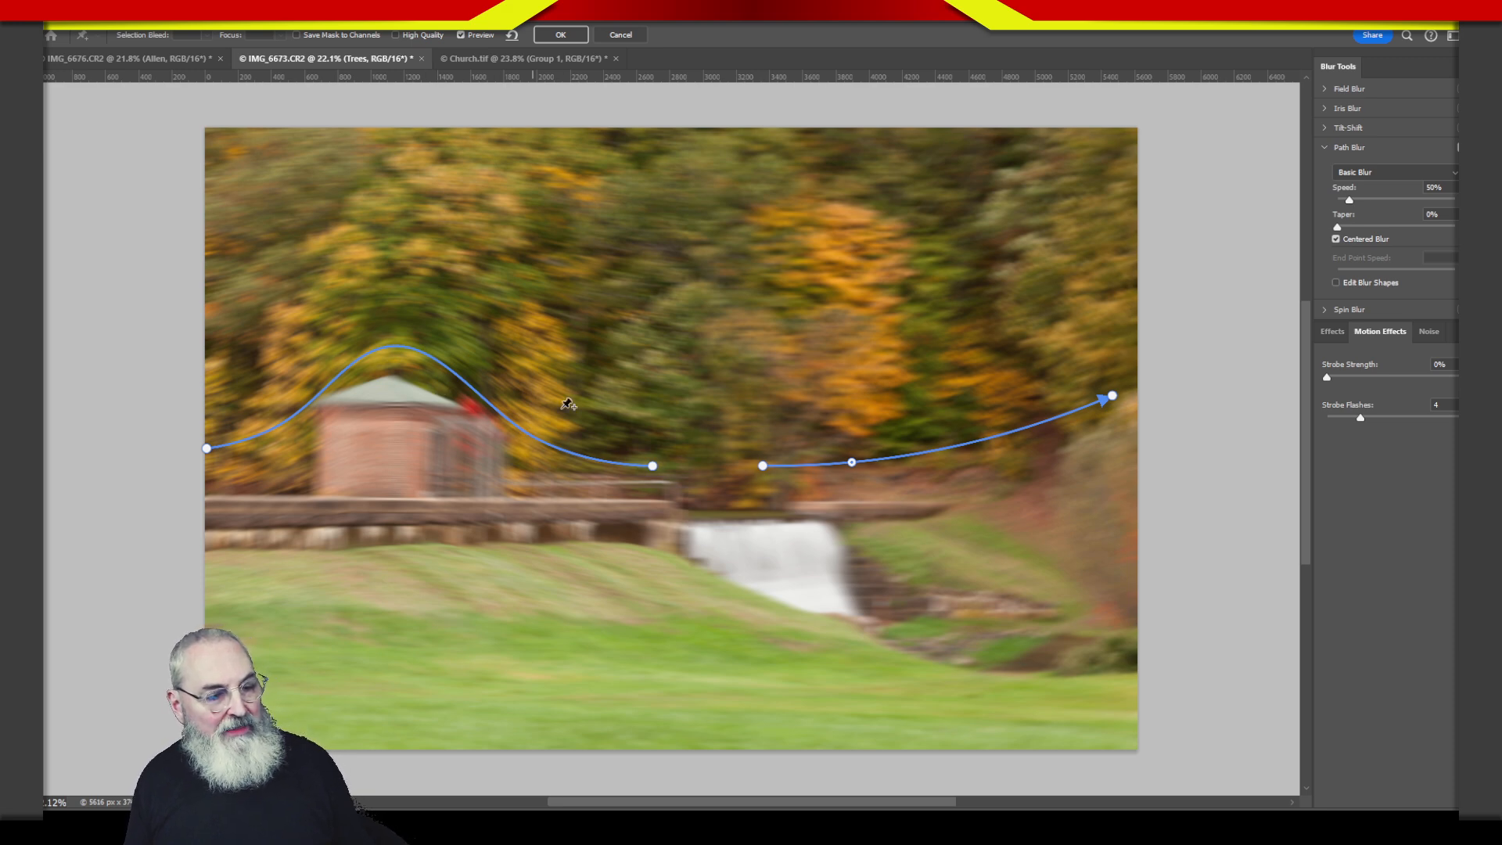
drag(1005, 438, 1014, 383)
drag(1110, 396, 1125, 381)
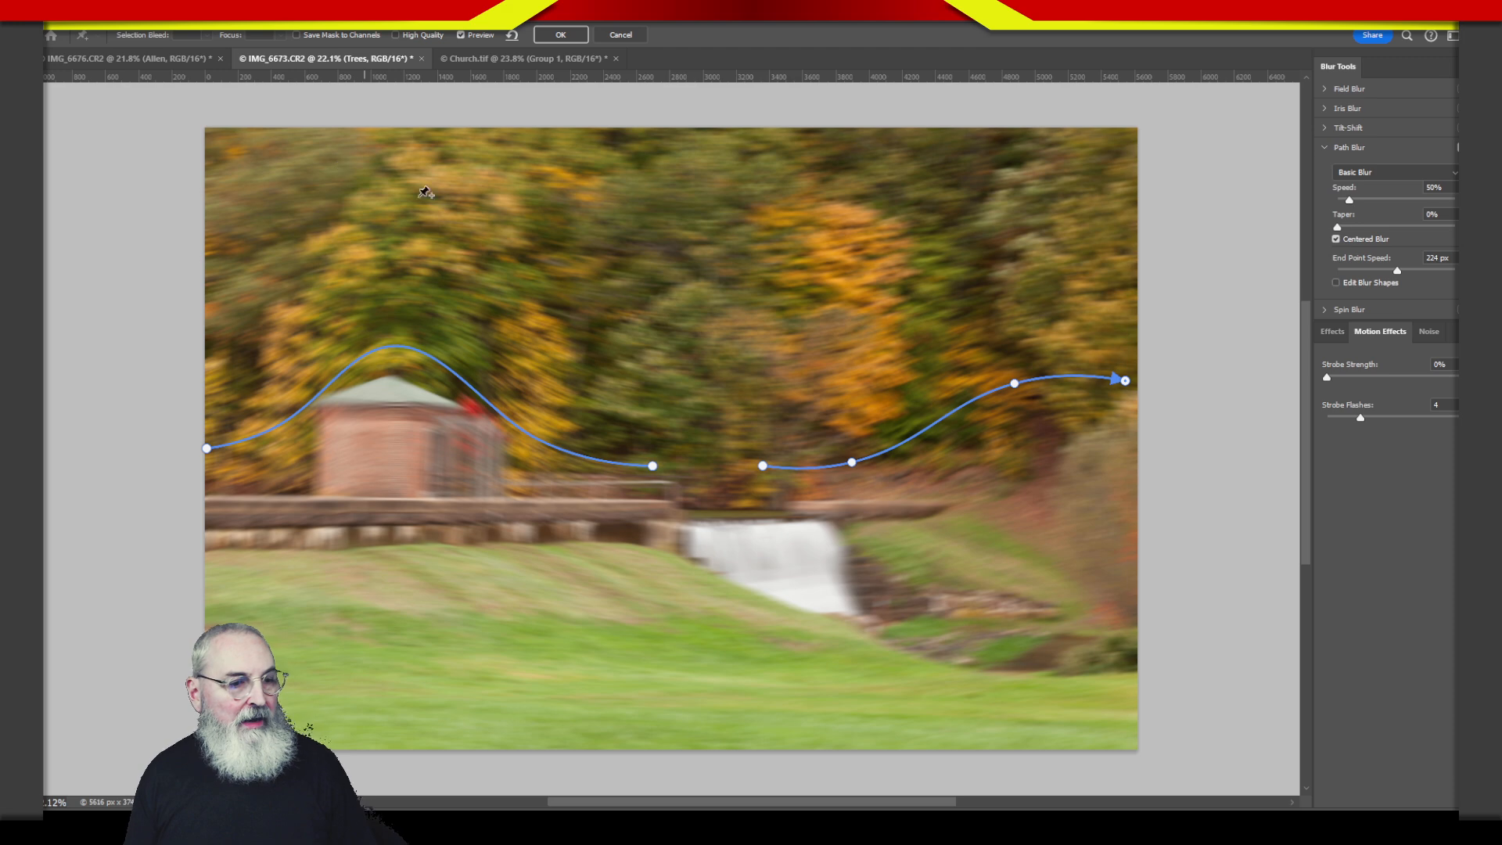
- Add a wave-shaped blur path across the middle of the trees with a central crest and a dip on each side
drag(554, 344, 884, 339)
drag(720, 345, 724, 284)
drag(596, 318, 596, 343)
drag(846, 319, 971, 343)
drag(554, 345, 493, 330)
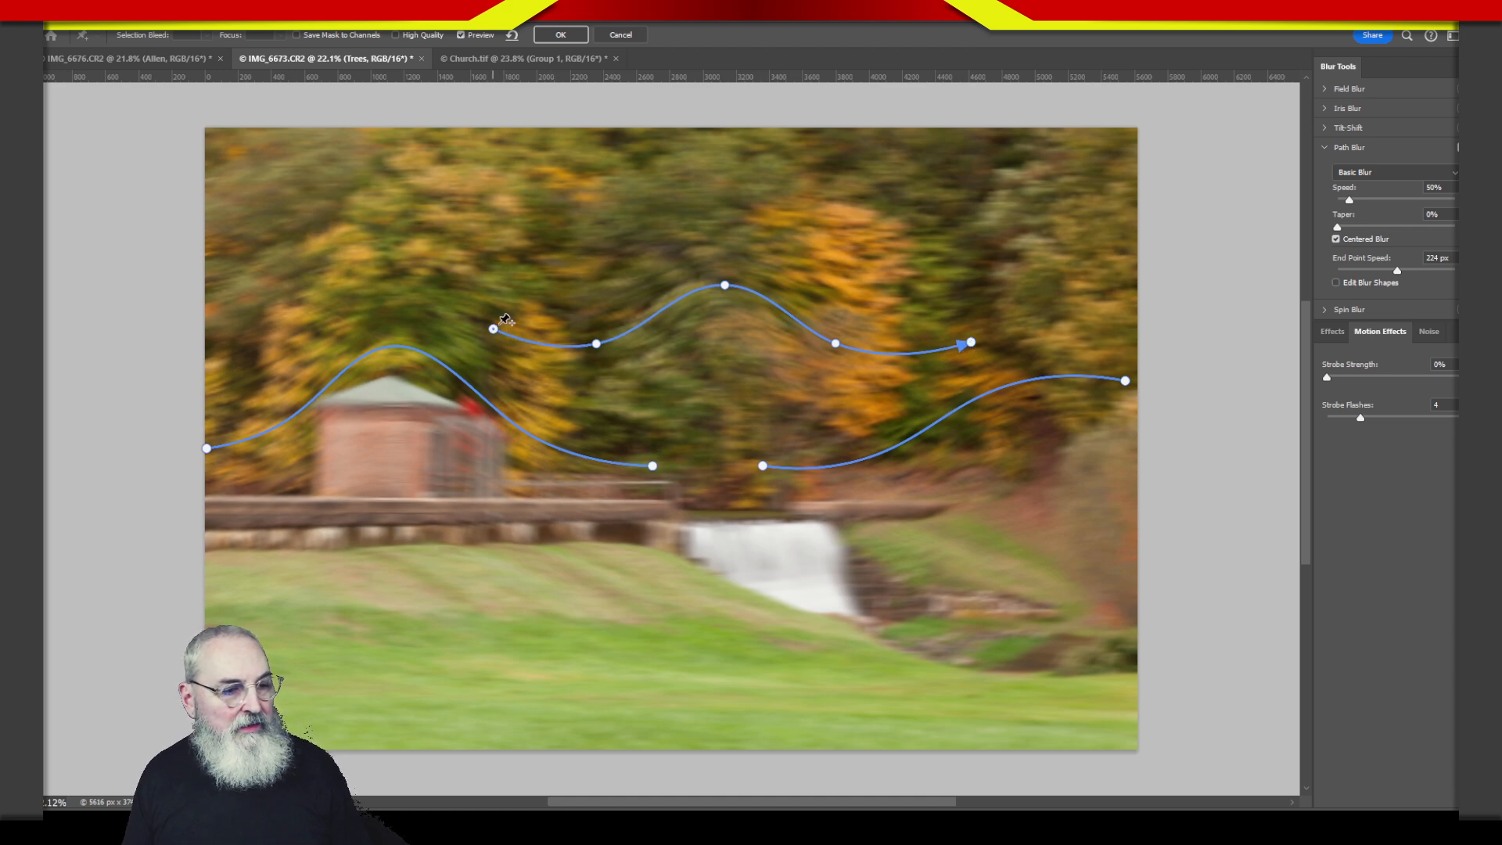
- Add a short S-shaped blur path descending from the photo's left edge through the trees above the building
click(218, 284)
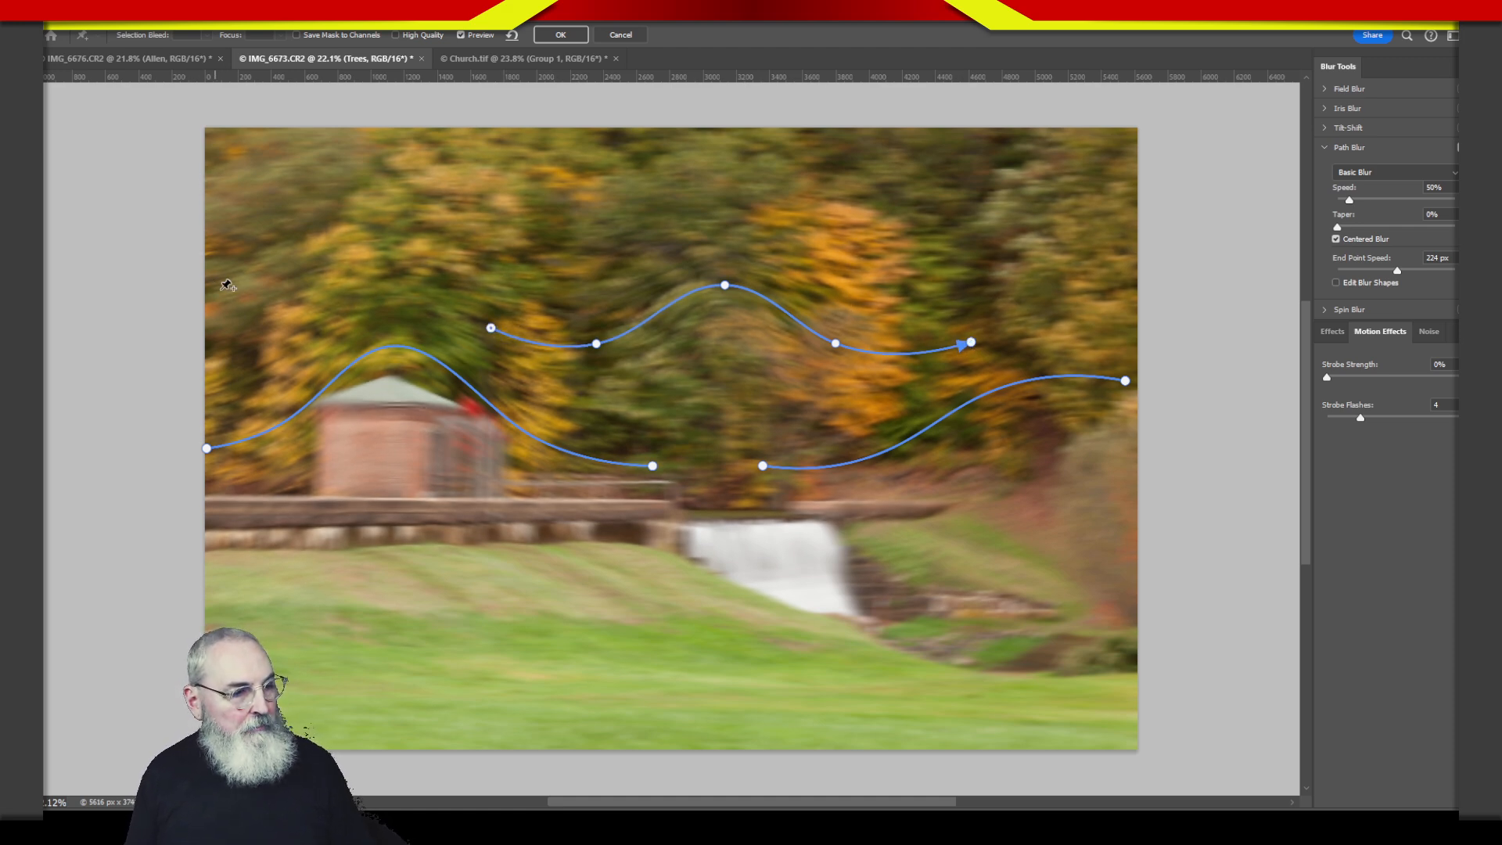
click(344, 341)
drag(343, 343, 260, 281)
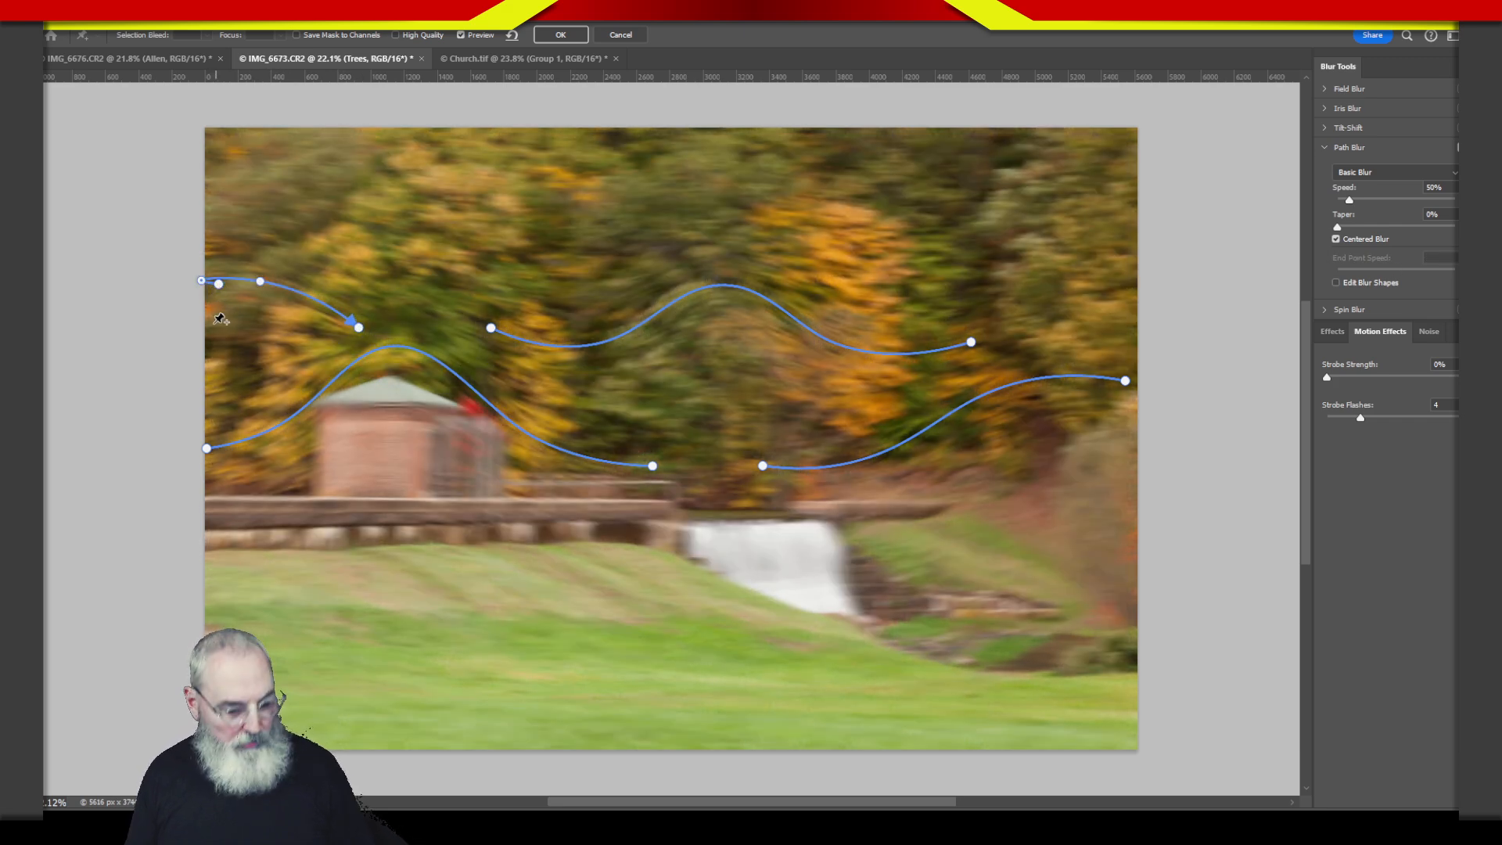
drag(220, 286, 208, 280)
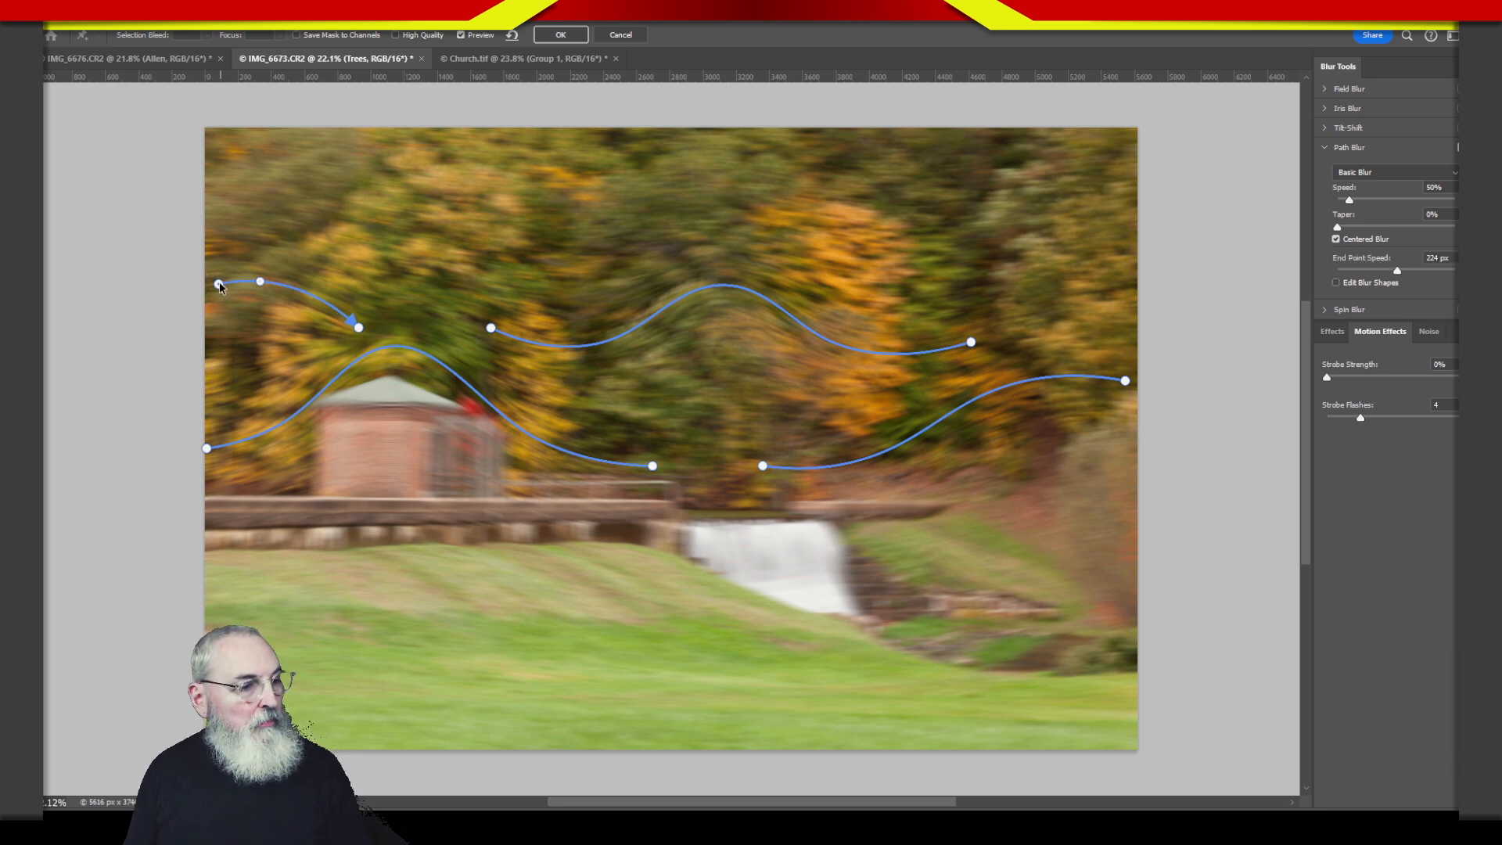
drag(322, 311, 310, 320)
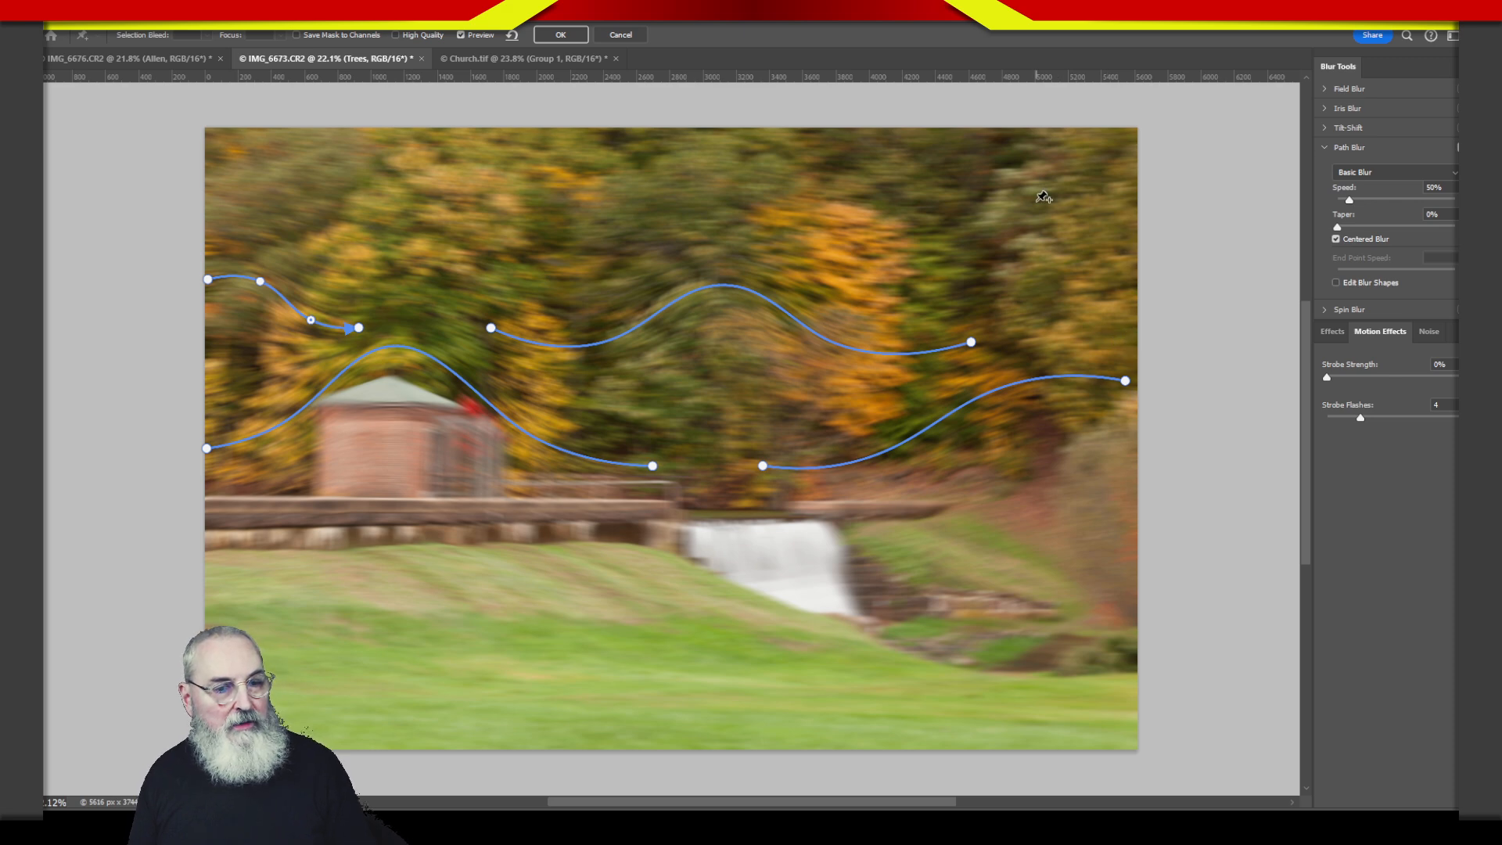
drag(1119, 235, 819, 234)
drag(973, 235, 985, 224)
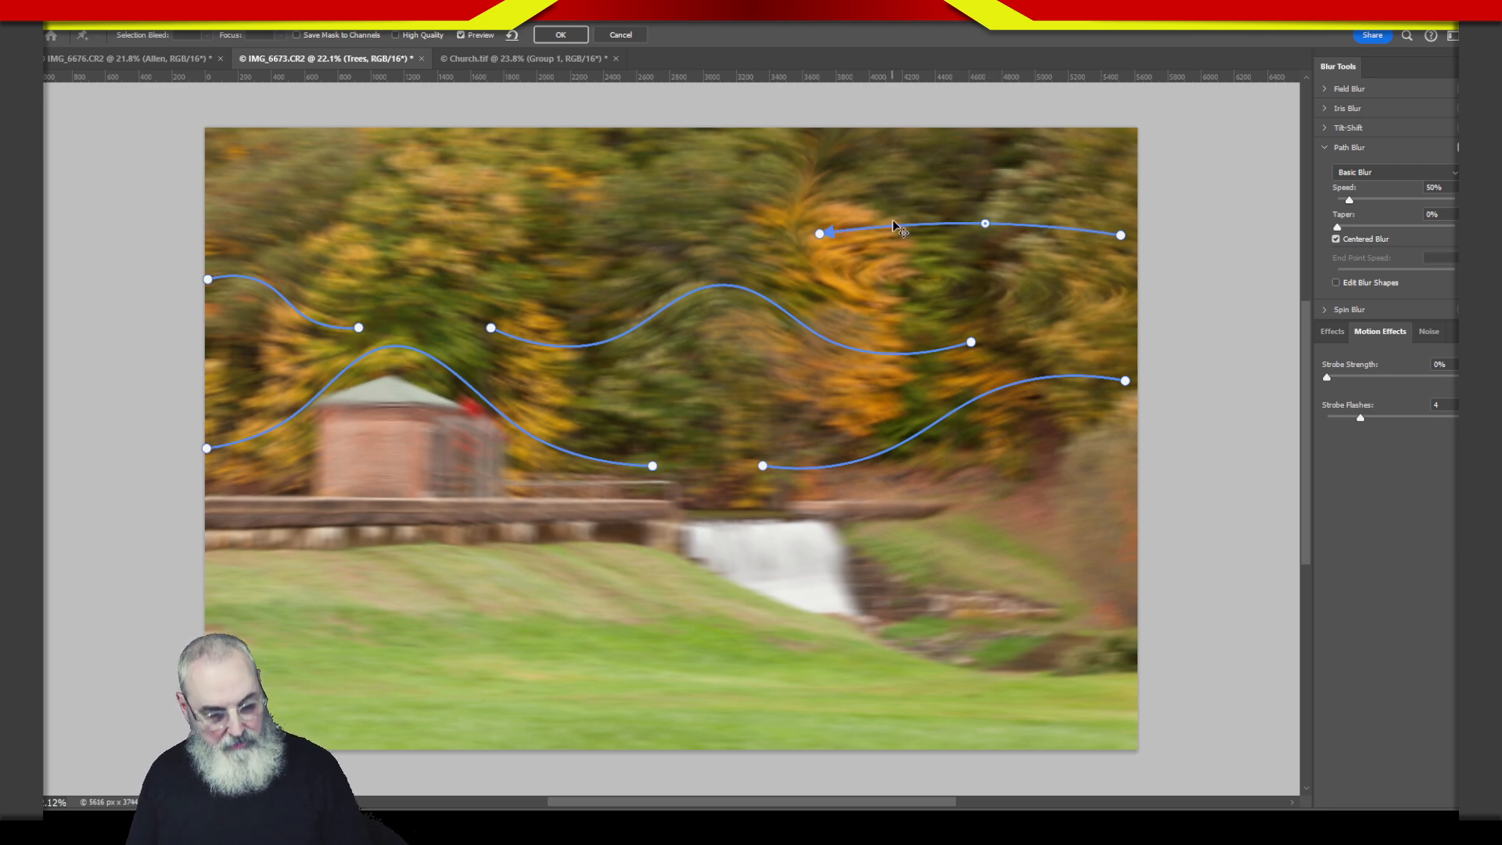
key(ctrl+z)
key(ctrl+shift+z)
key(ctrl+z)
key(ctrl+shift+z)
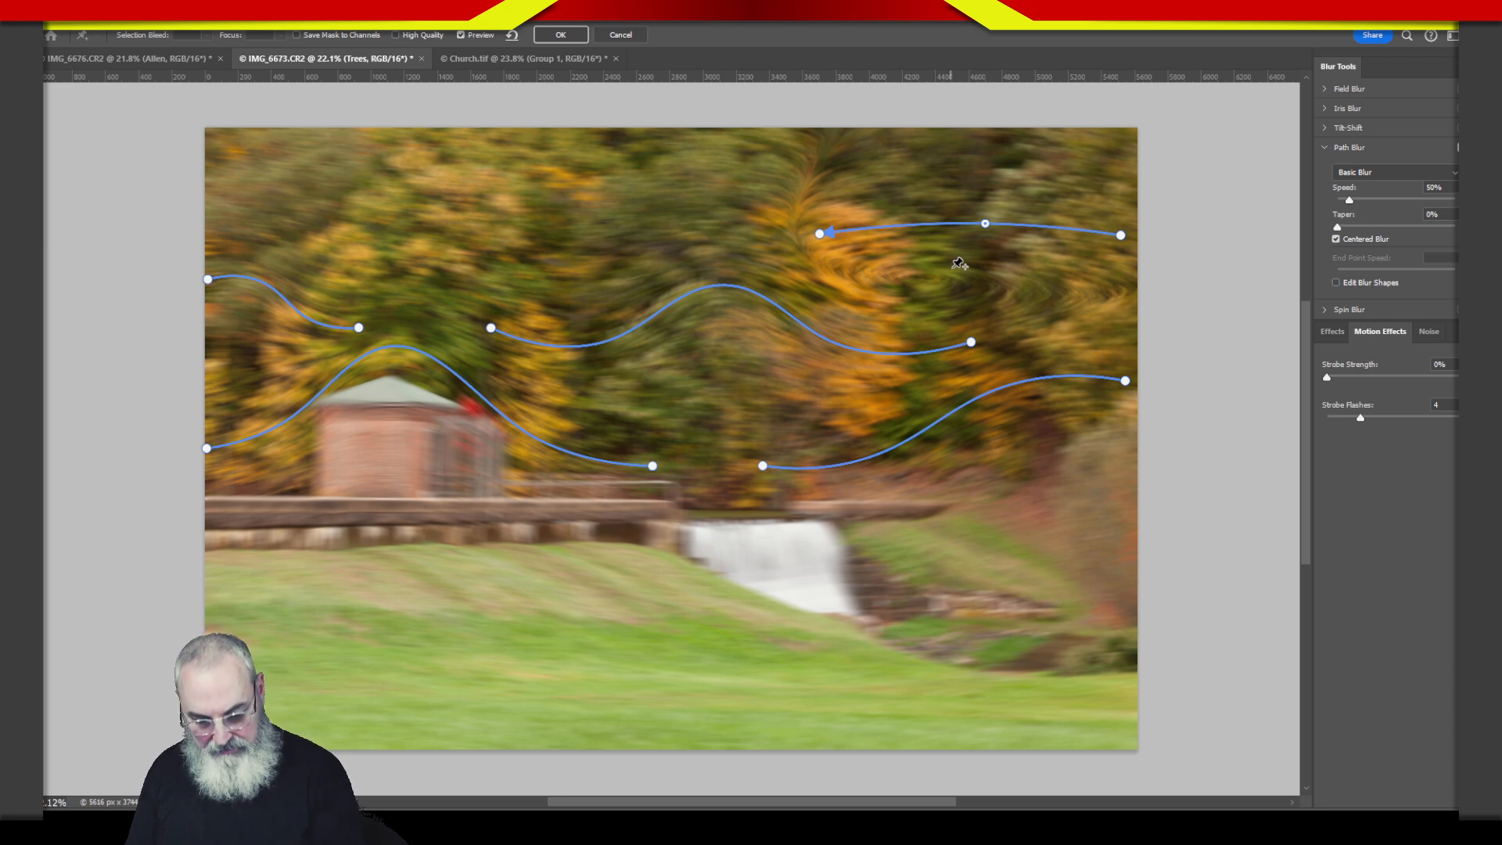
key(ctrl+z)
key(ctrl+z)
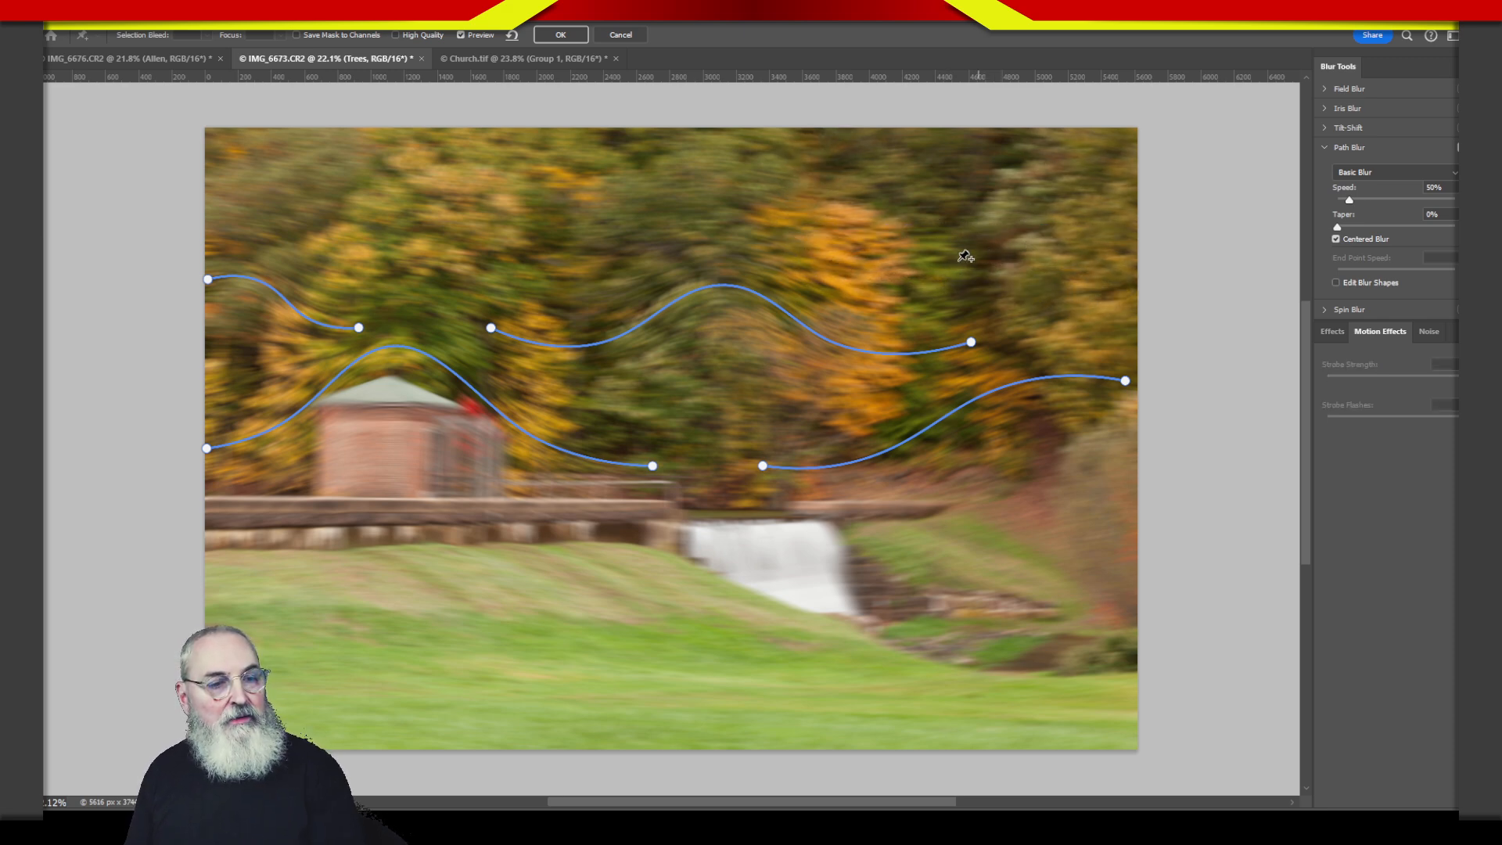
- Add a left-to-right blur path across the upper right trees, shaped as a crest followed by a dip near the photo's edge
drag(824, 235, 1129, 231)
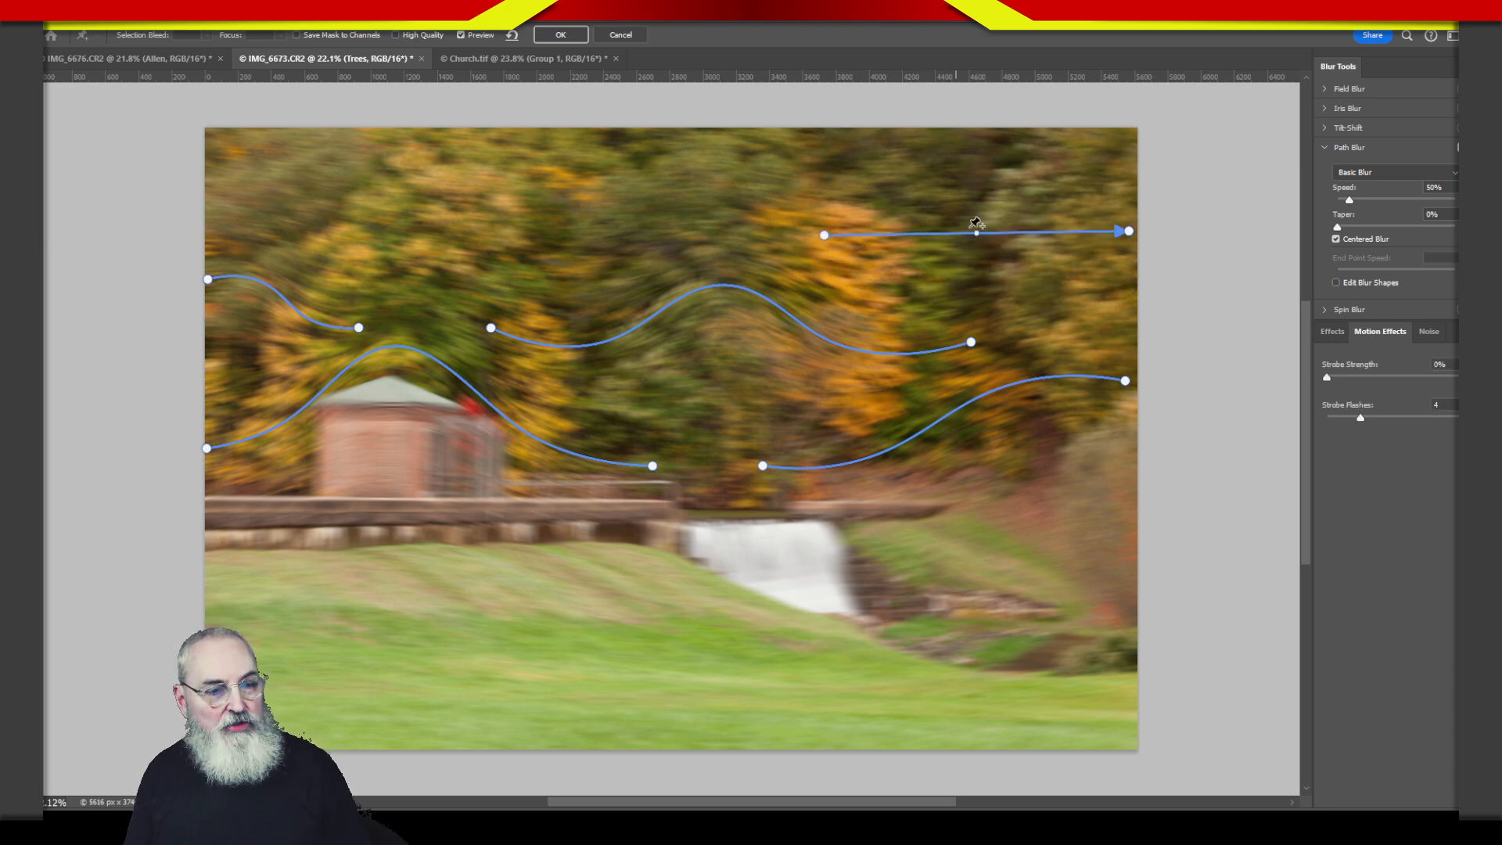
drag(976, 242, 966, 269)
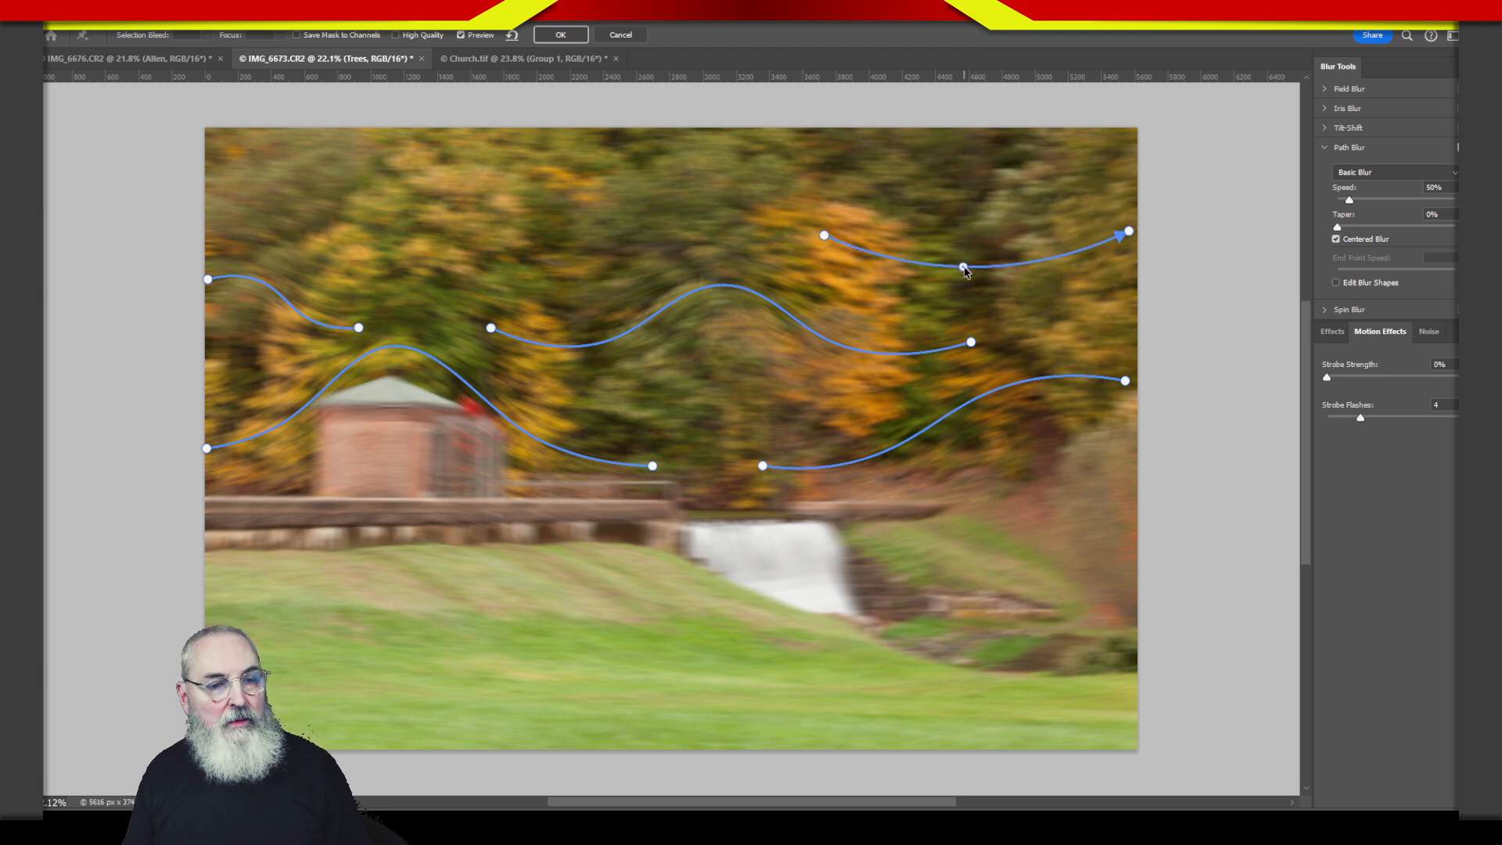
click(1081, 228)
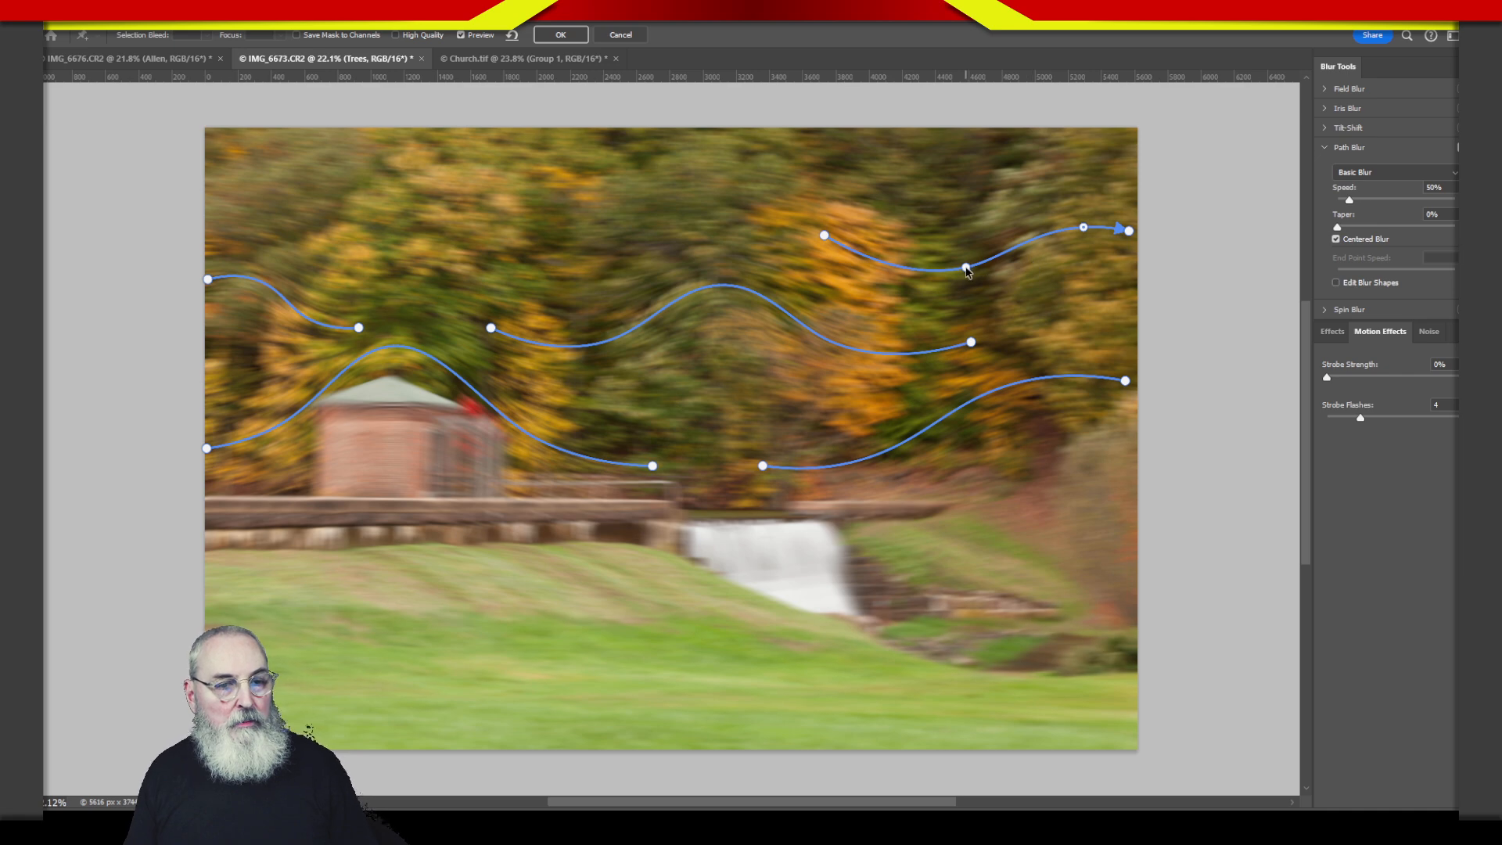
drag(966, 269, 966, 184)
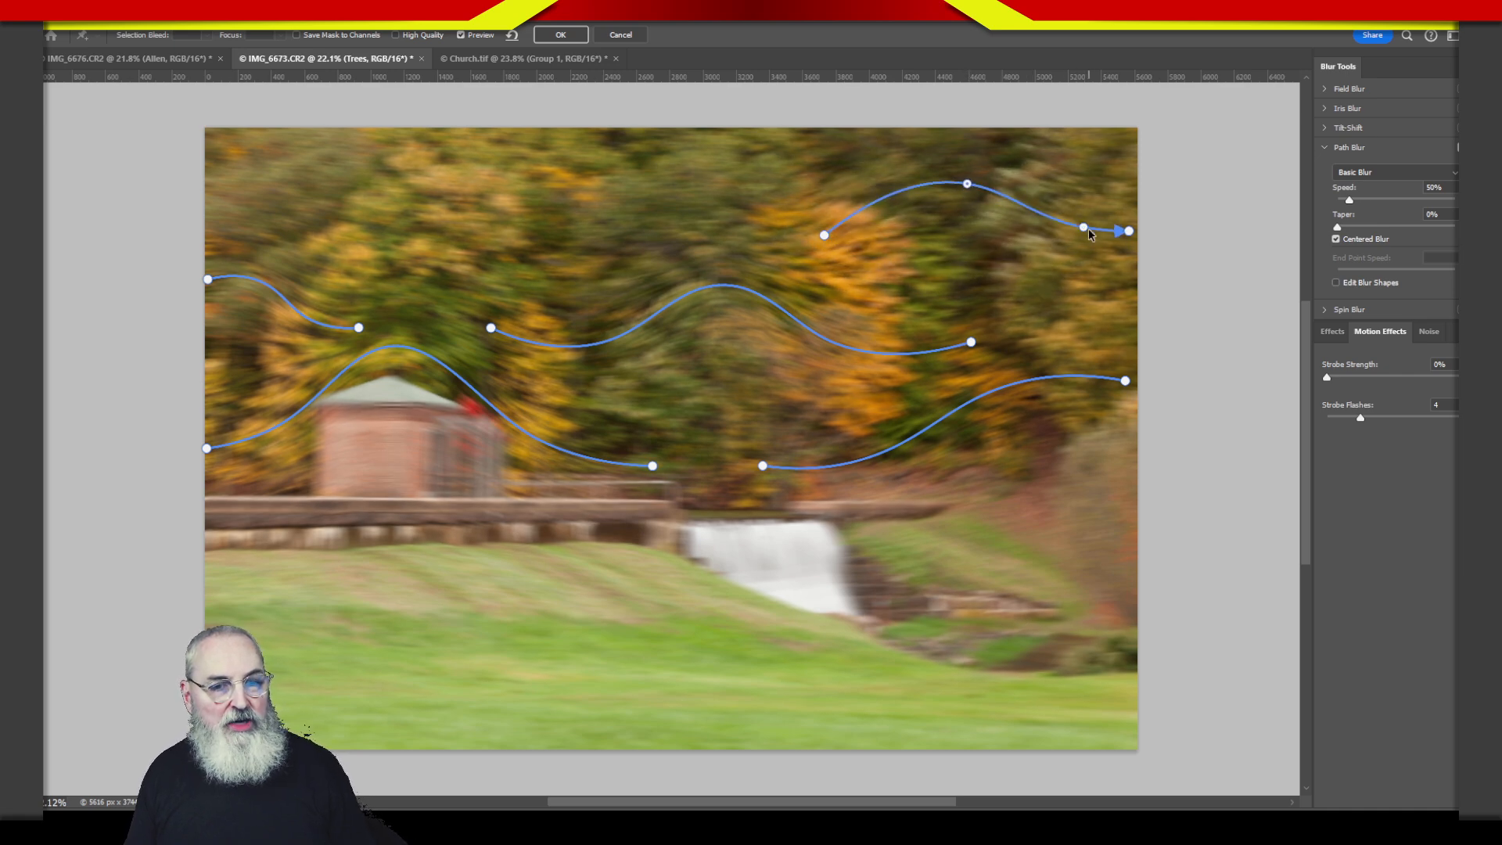
drag(1084, 228, 1060, 248)
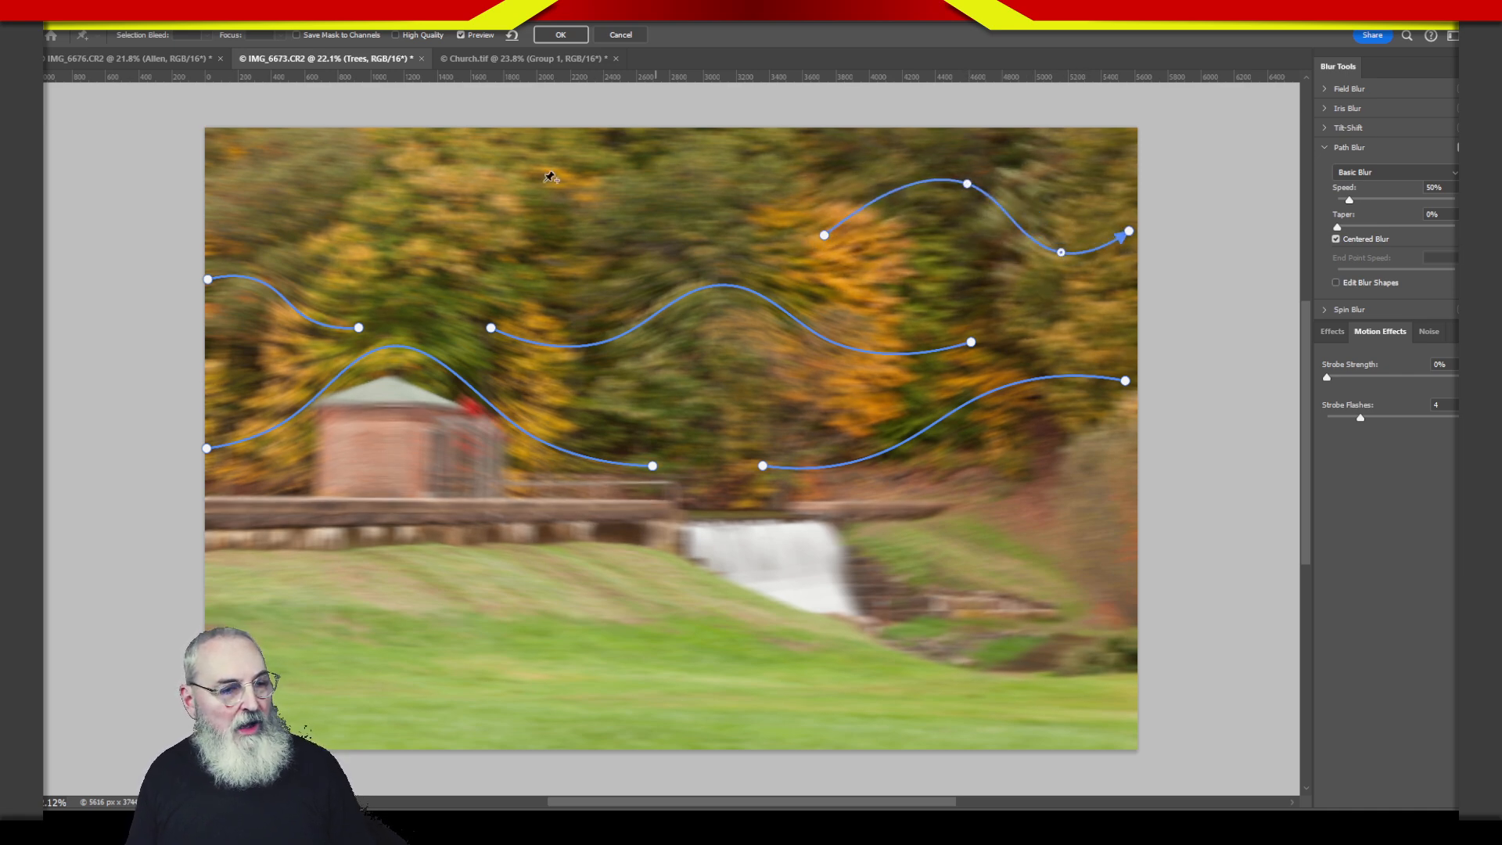
- Add a wavy left-to-right blur path across the upper left trees with a central crest, a dip on each side and extended ends
drag(289, 213, 661, 234)
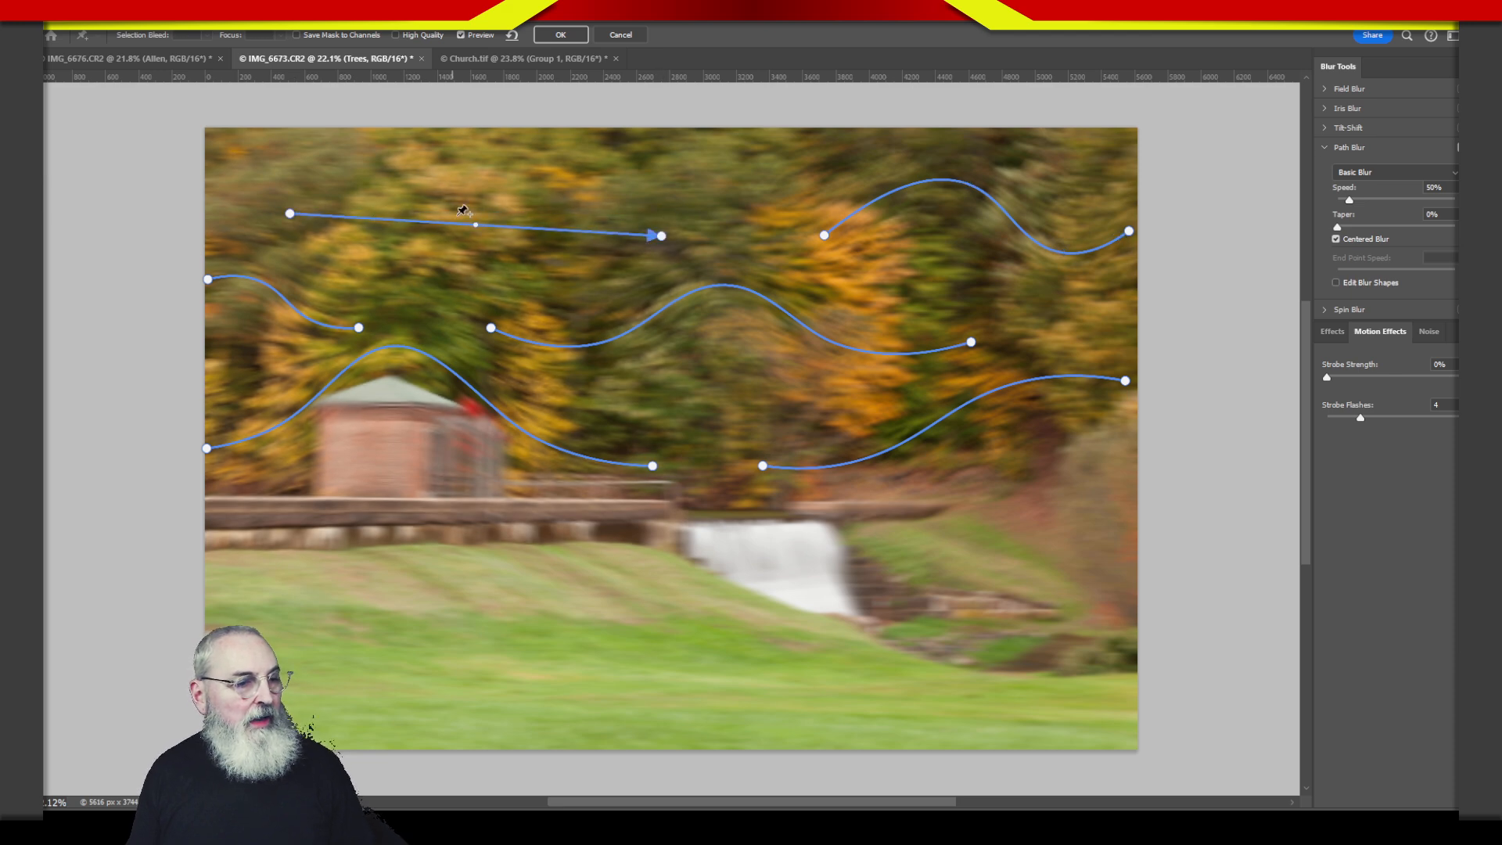
drag(475, 225, 471, 189)
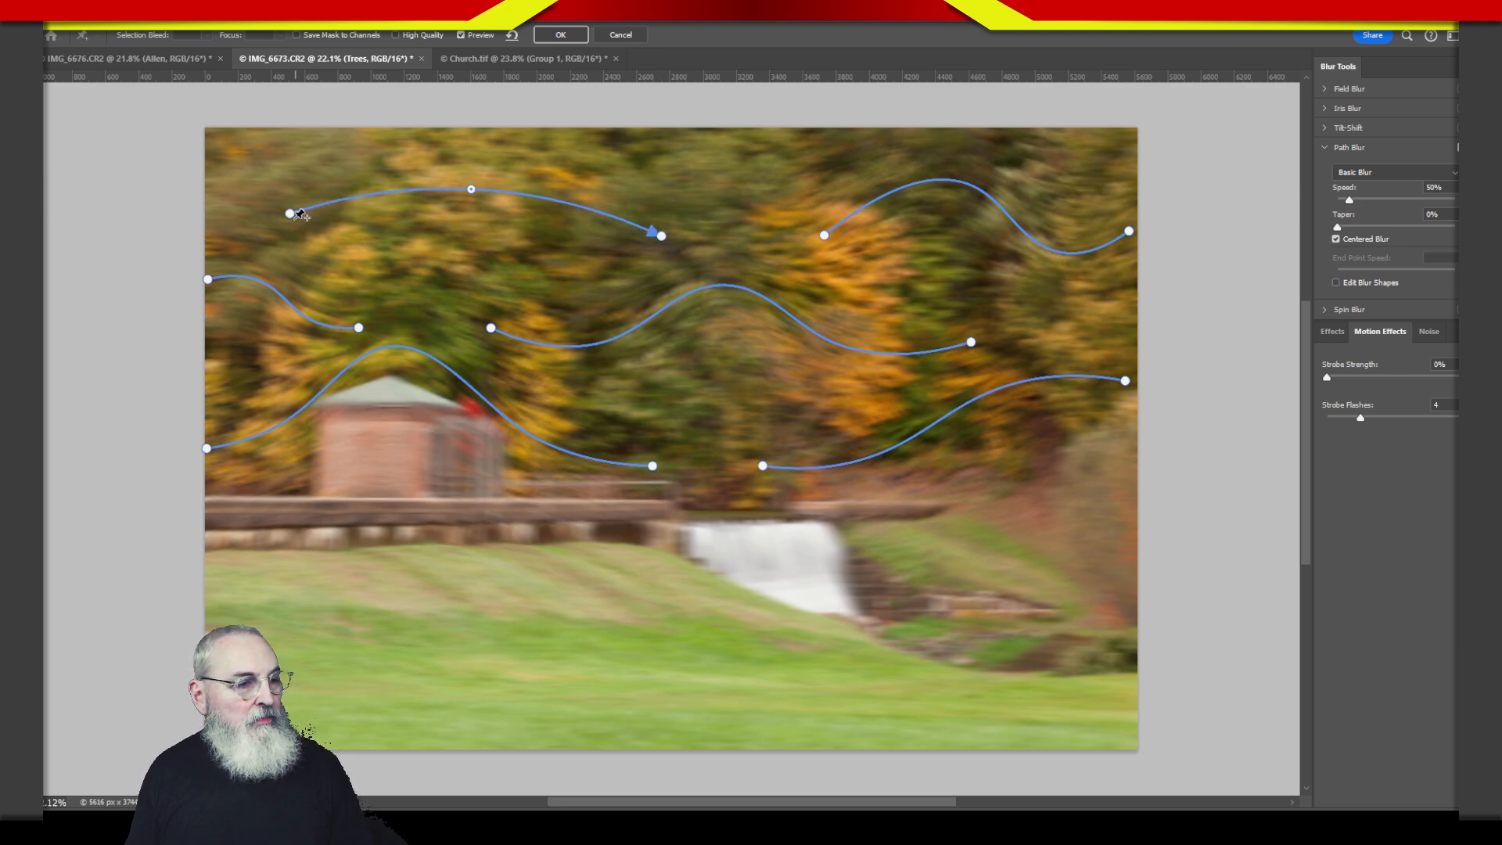
drag(289, 213, 321, 237)
drag(626, 218, 733, 236)
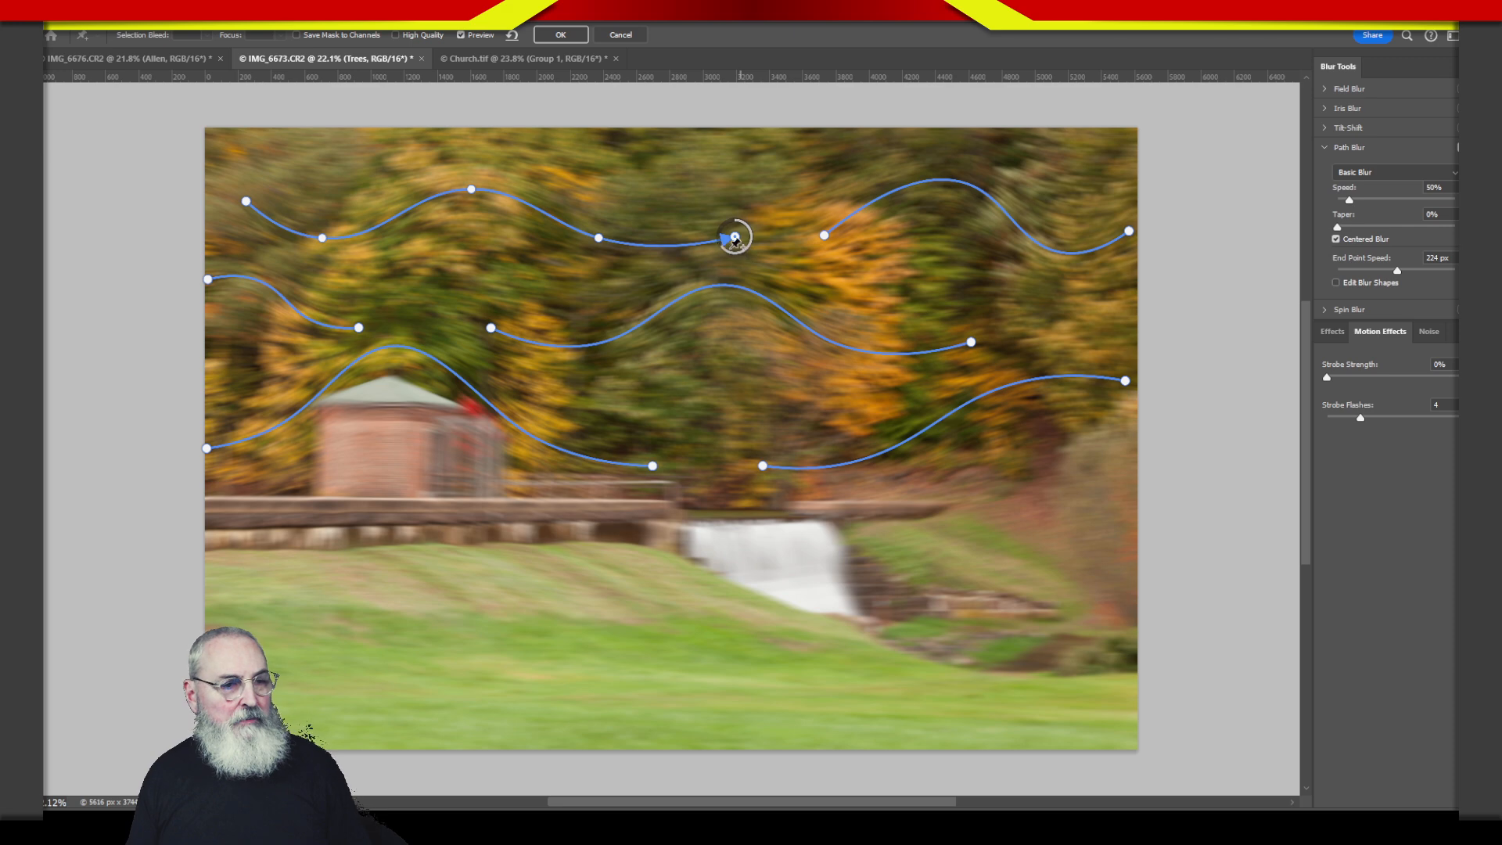
- Add a bell-shaped blur path along the photo's top edge, with its crest at the border and a flattening curve point on each side
click(543, 162)
double_click(860, 165)
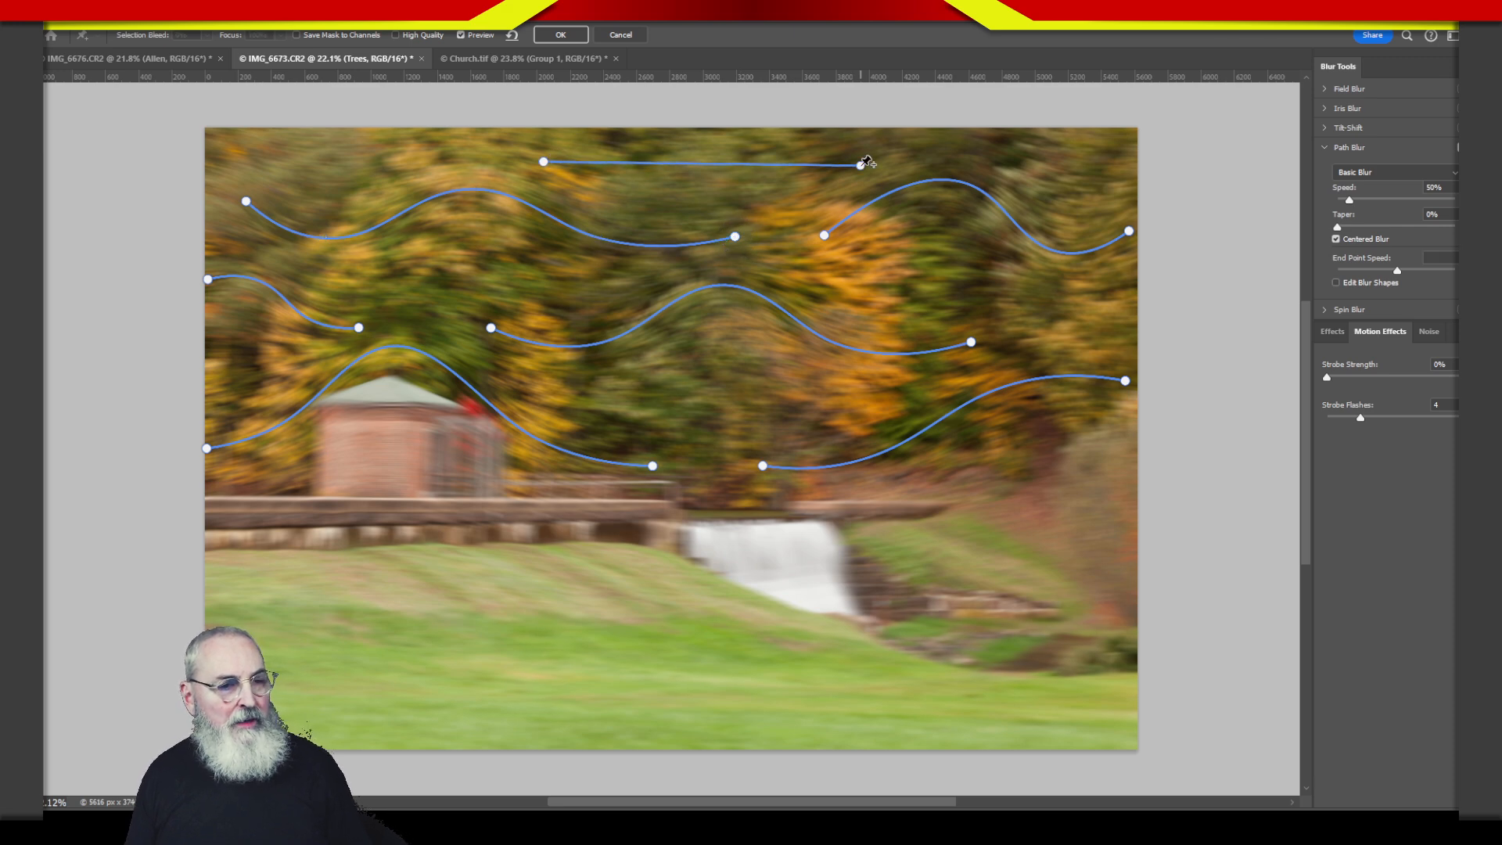
drag(701, 165, 698, 127)
drag(604, 147, 606, 161)
drag(825, 153, 816, 165)
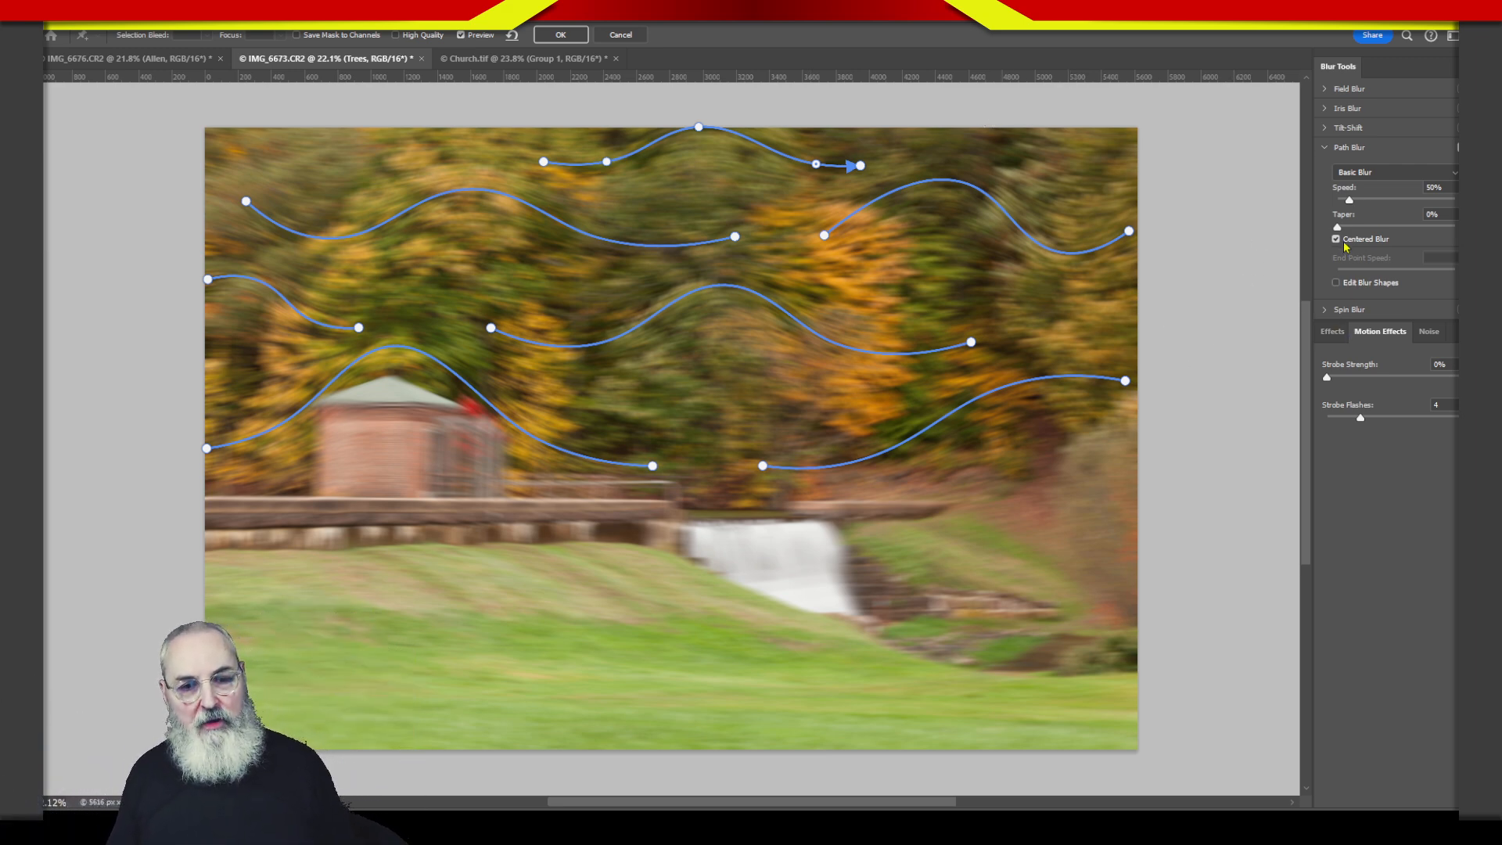
- Set the Path Blur speed to 191% and apply the blur to the Trees layer
drag(1349, 202, 1368, 209)
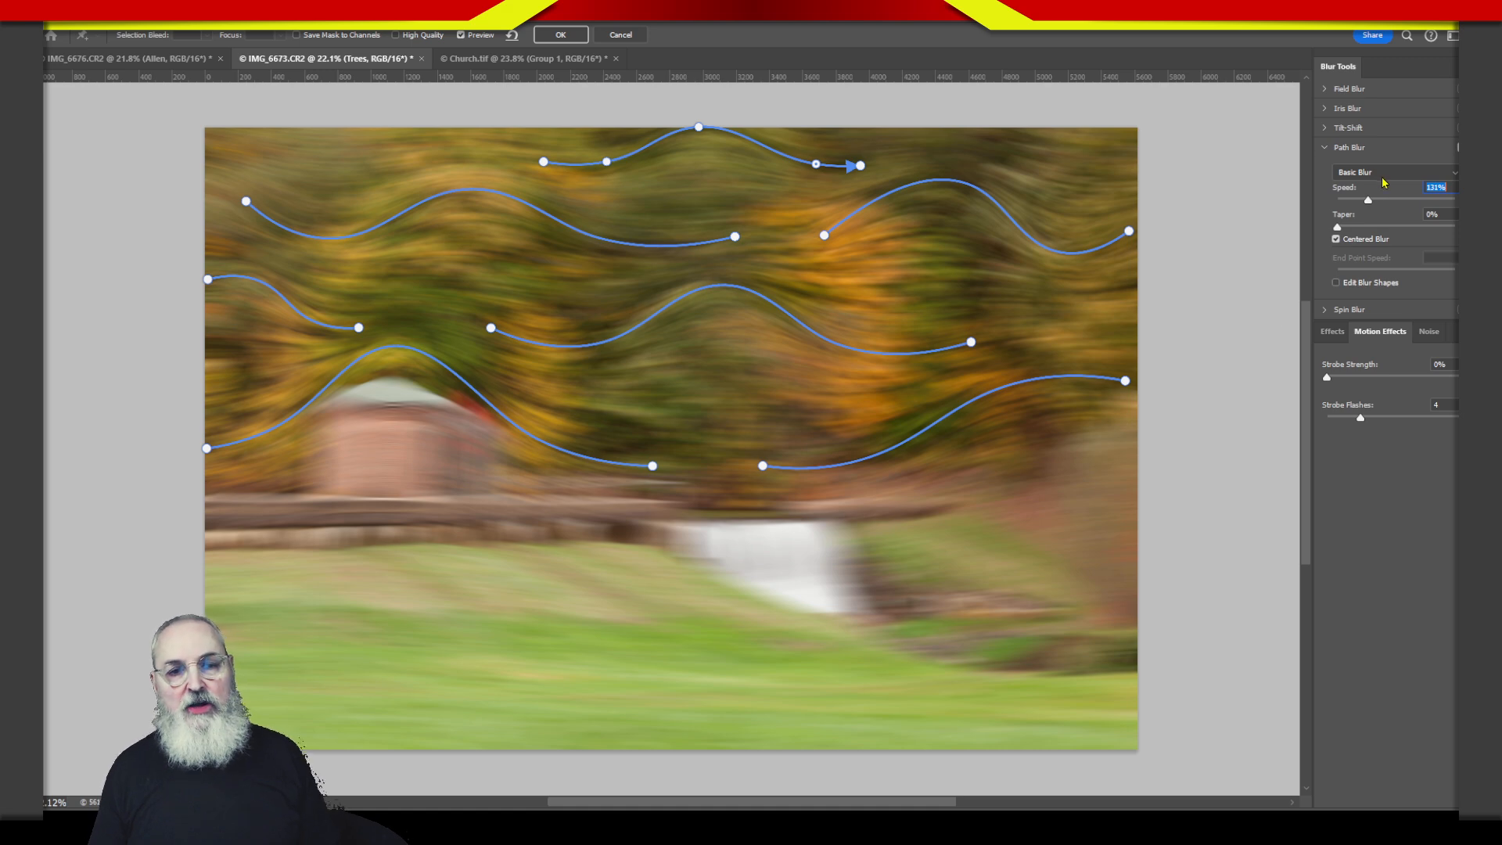
drag(1372, 205, 1374, 206)
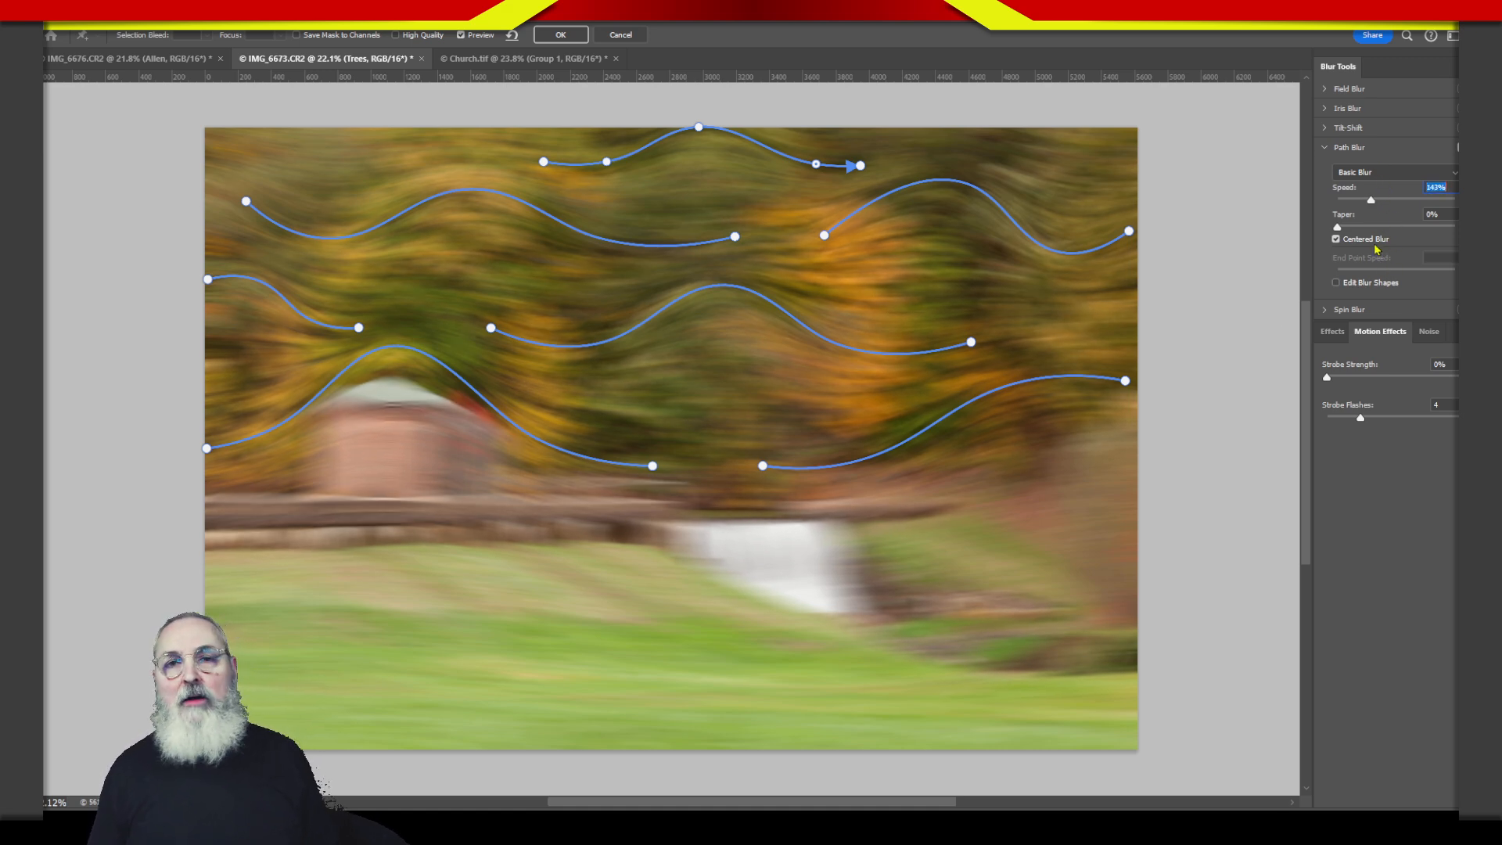
click(1400, 200)
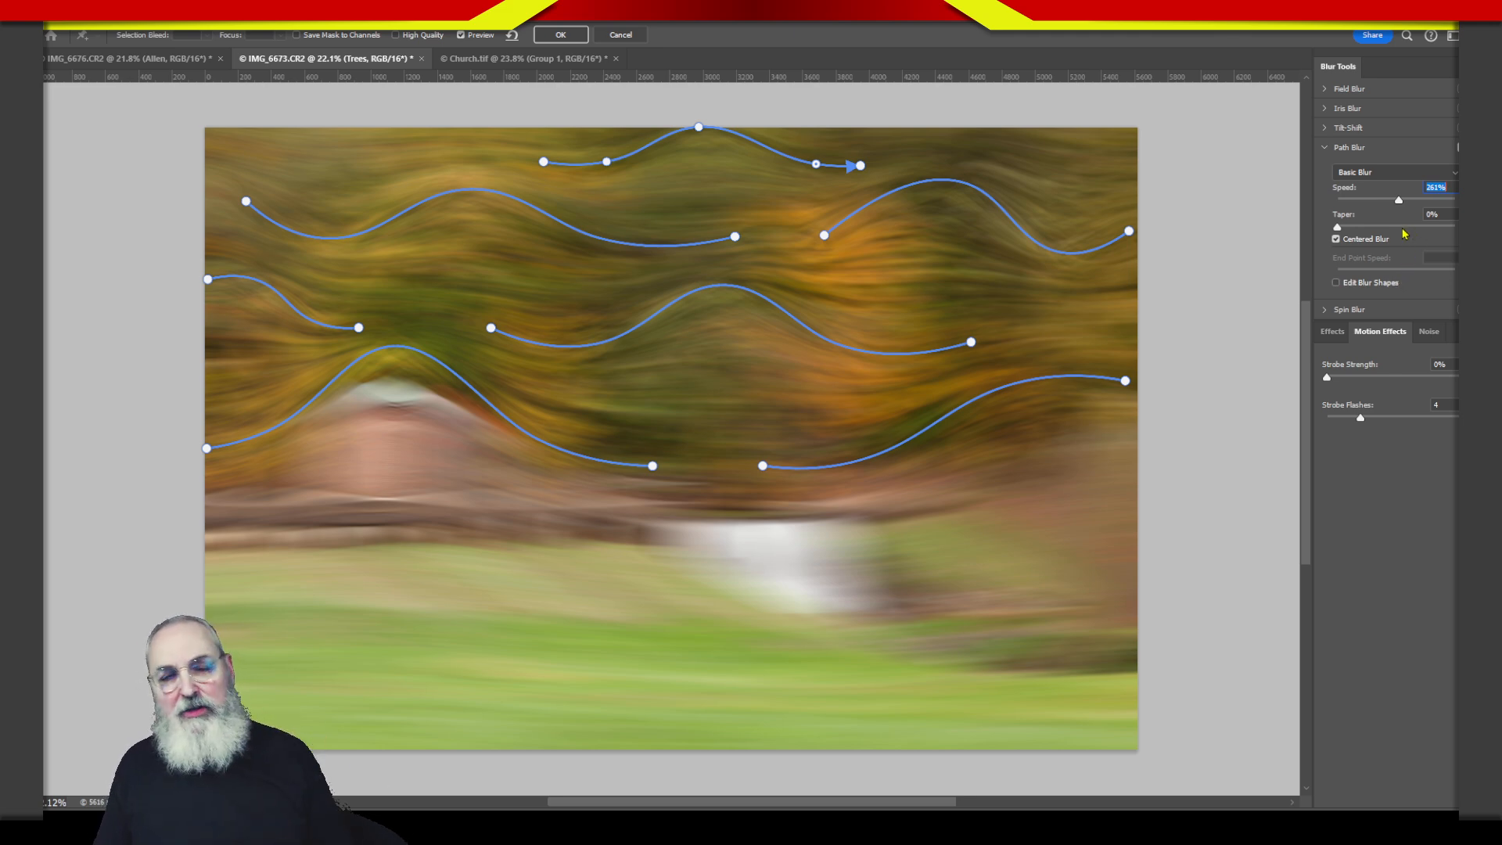
drag(1401, 204, 1387, 209)
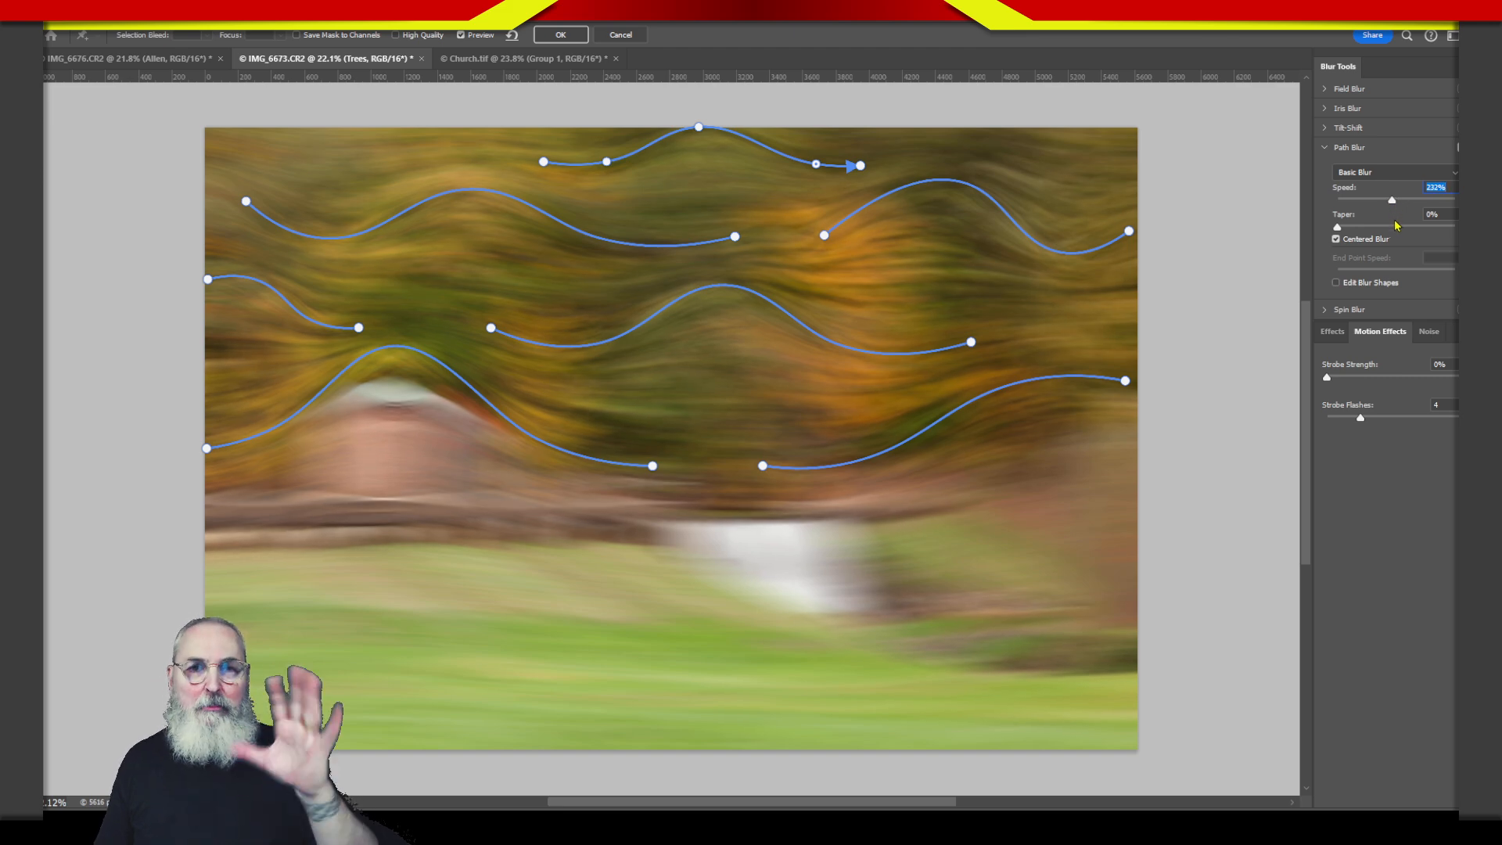
drag(1391, 209, 1384, 209)
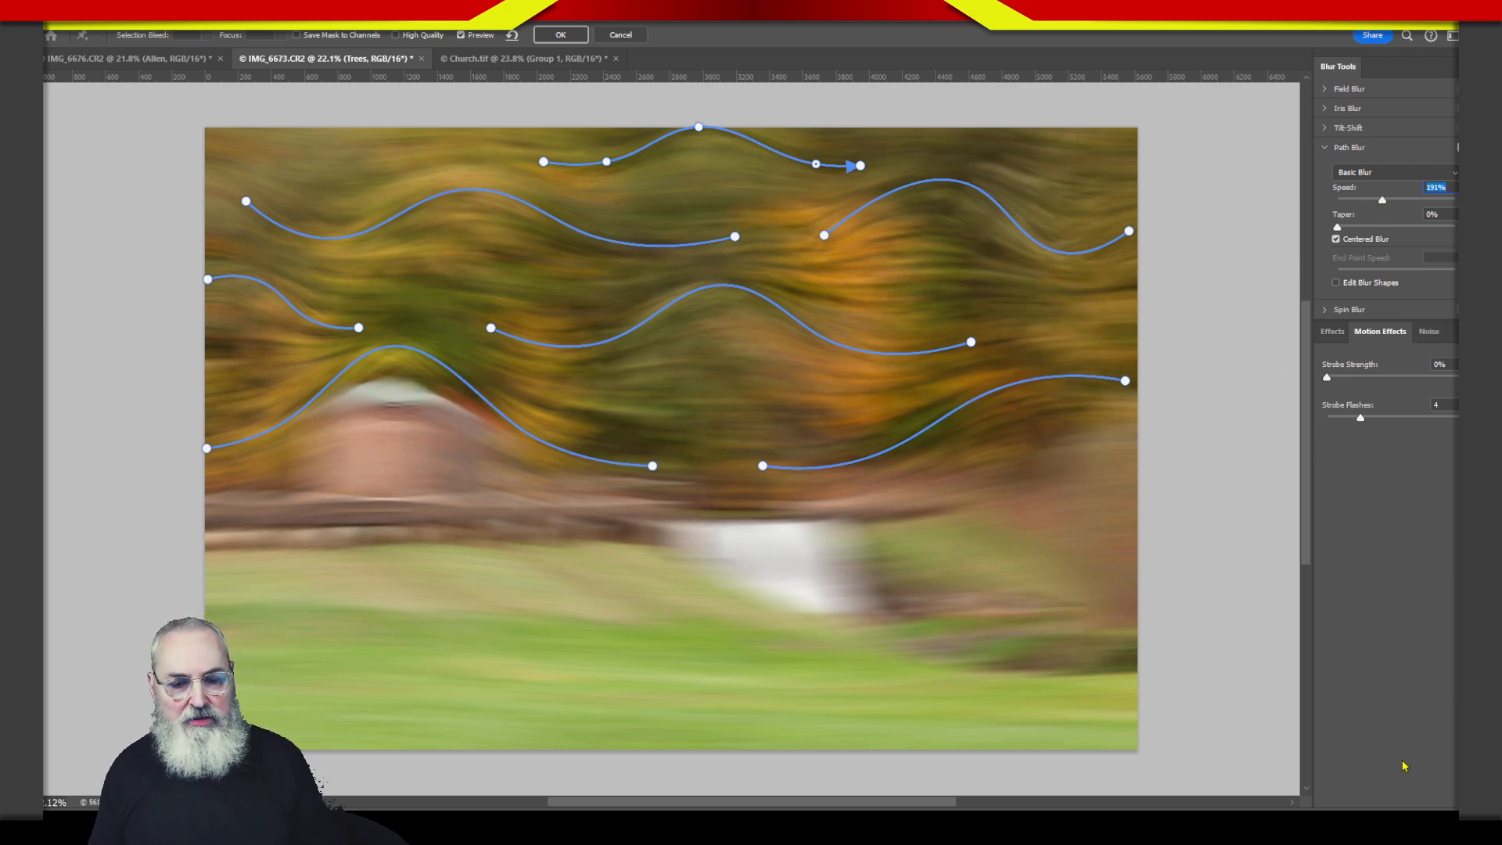
click(560, 34)
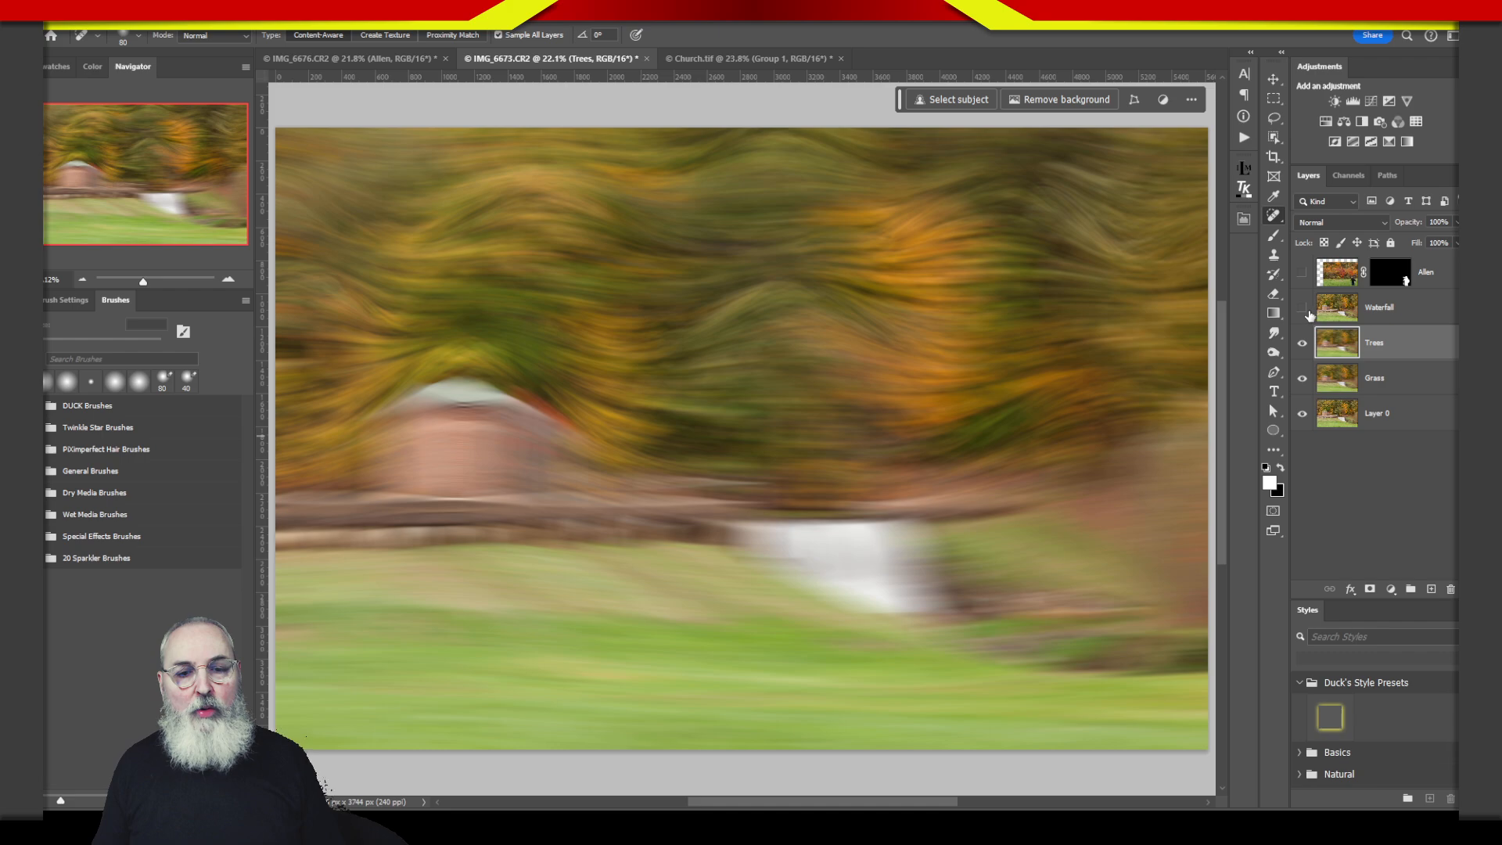
- Show the Waterfall layer and start a Path Blur on the selected Trees layer with a straight path down the waterfall's right side
click(1302, 311)
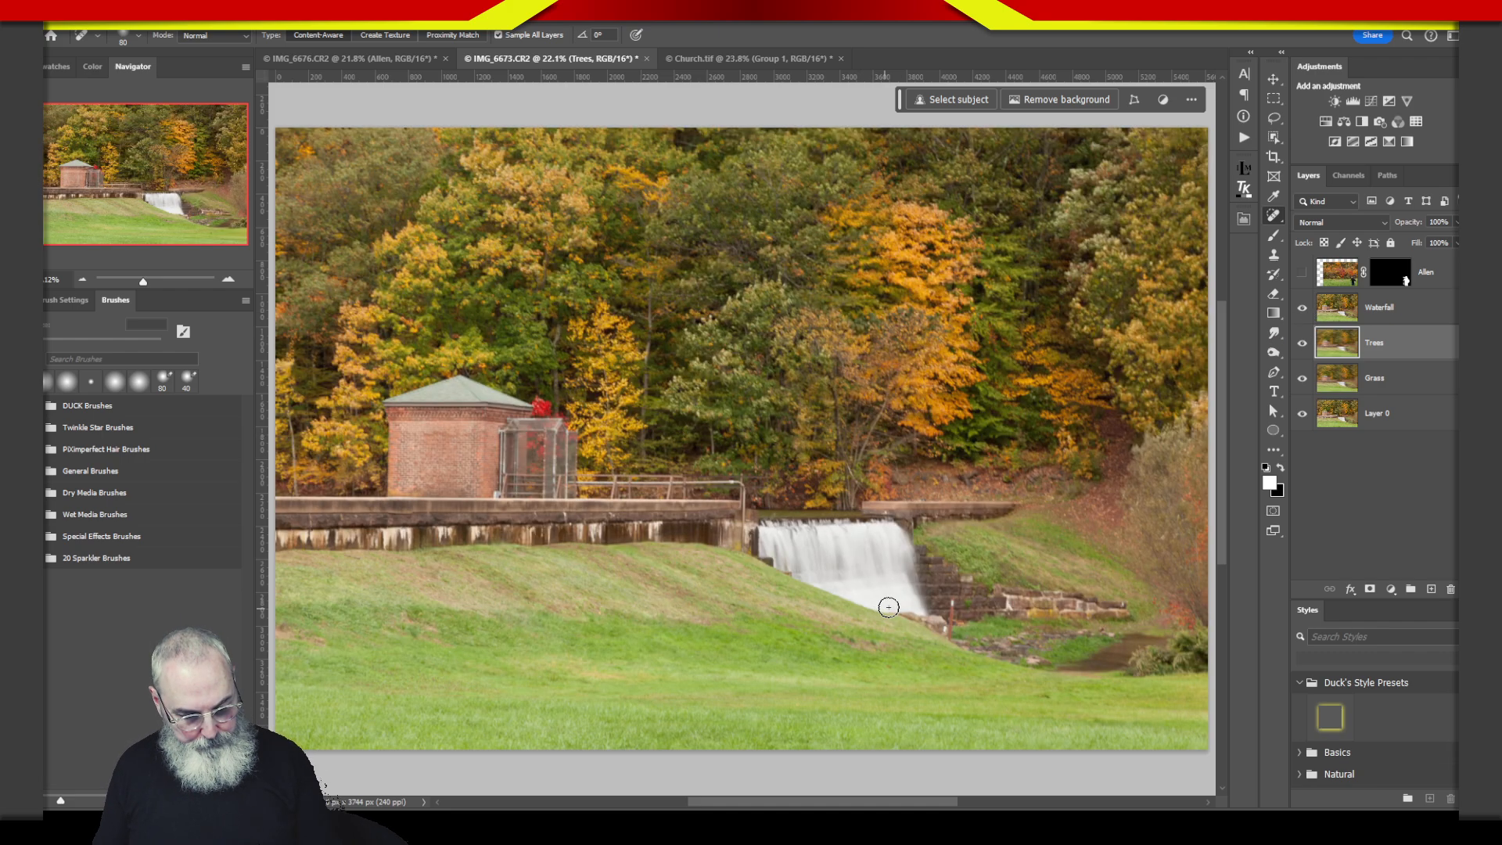
key(z)
drag(893, 591, 955, 573)
click(956, 572)
key(j)
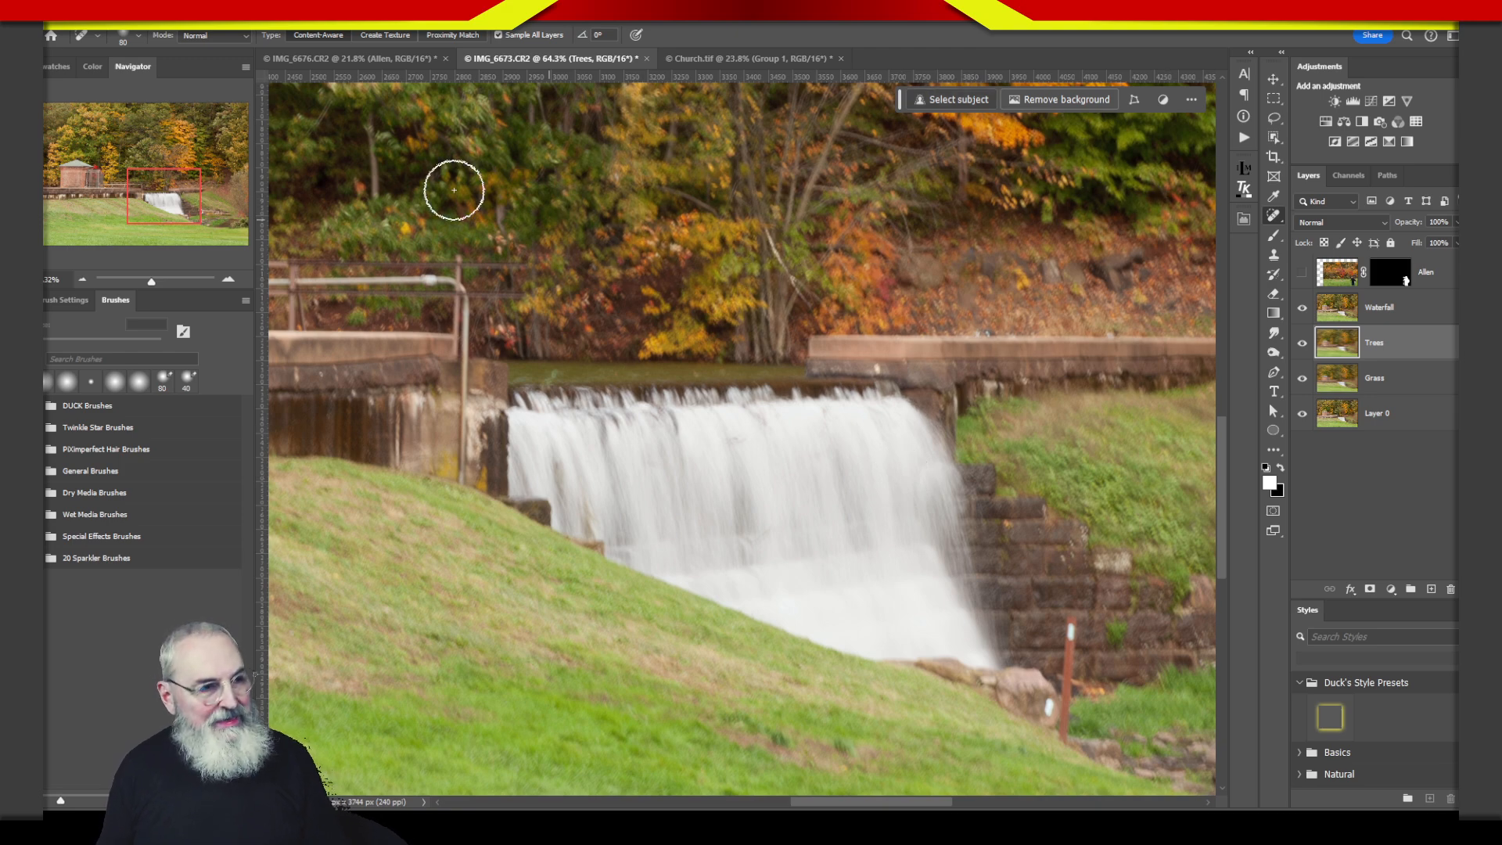
click(239, 14)
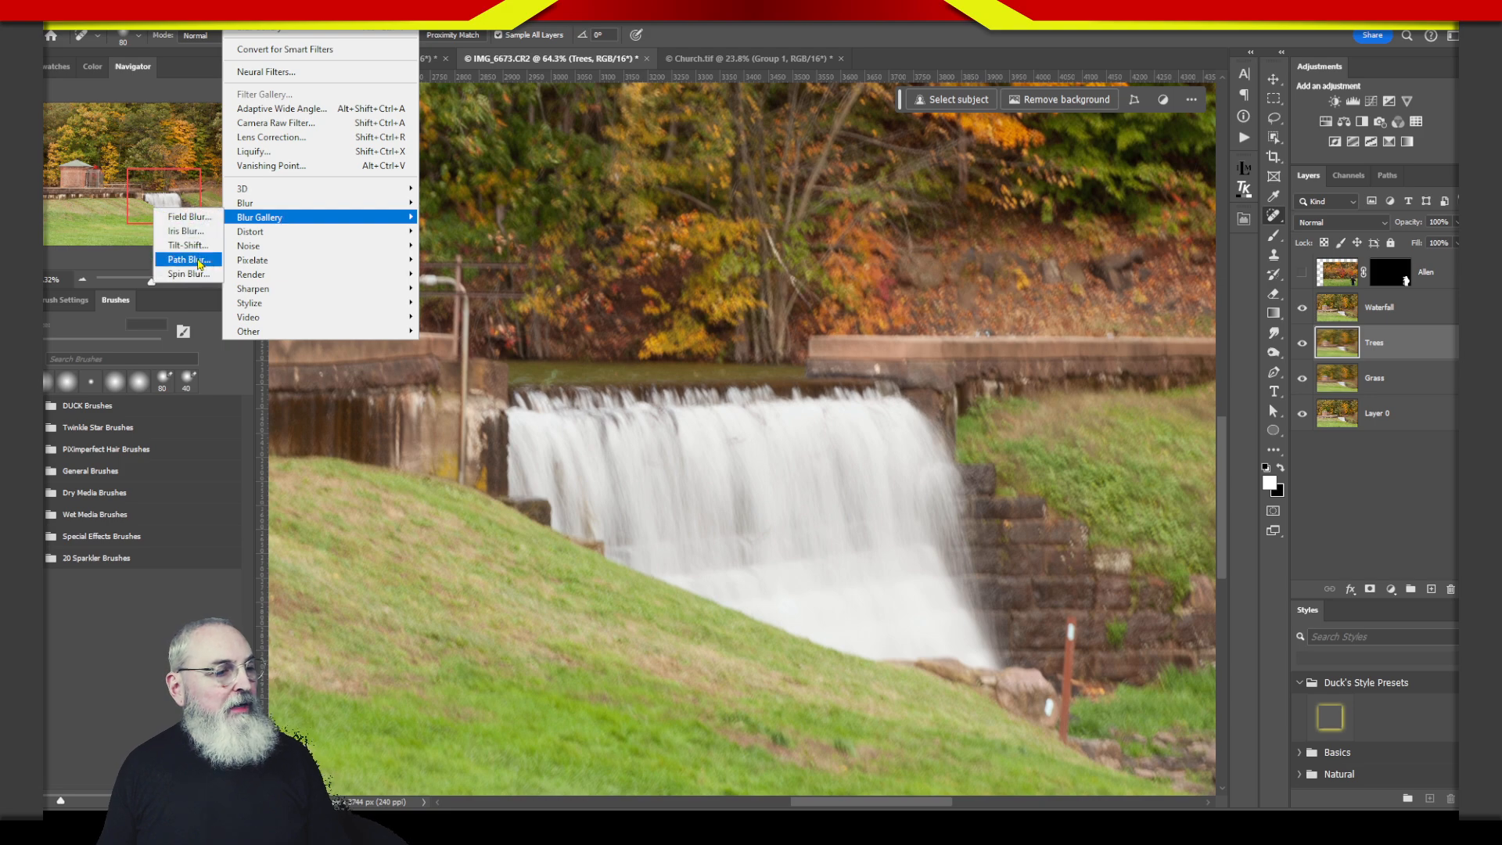
click(200, 262)
click(659, 421)
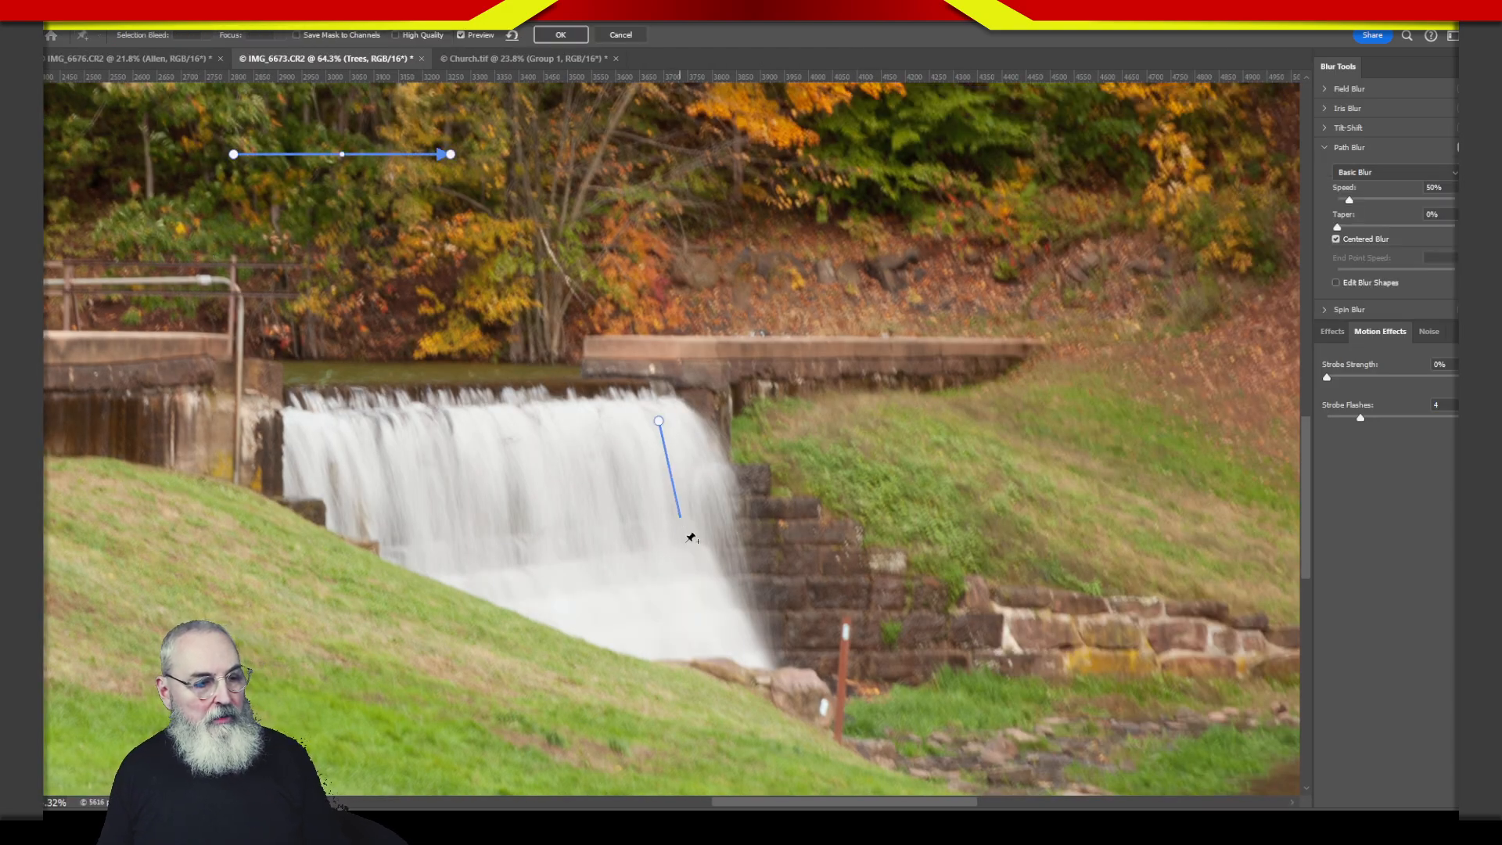
double_click(706, 650)
- Reposition the default blur path to run down the waterfall's left side, and set the Path Blur speed to 245%
drag(450, 156, 322, 173)
drag(265, 104, 456, 587)
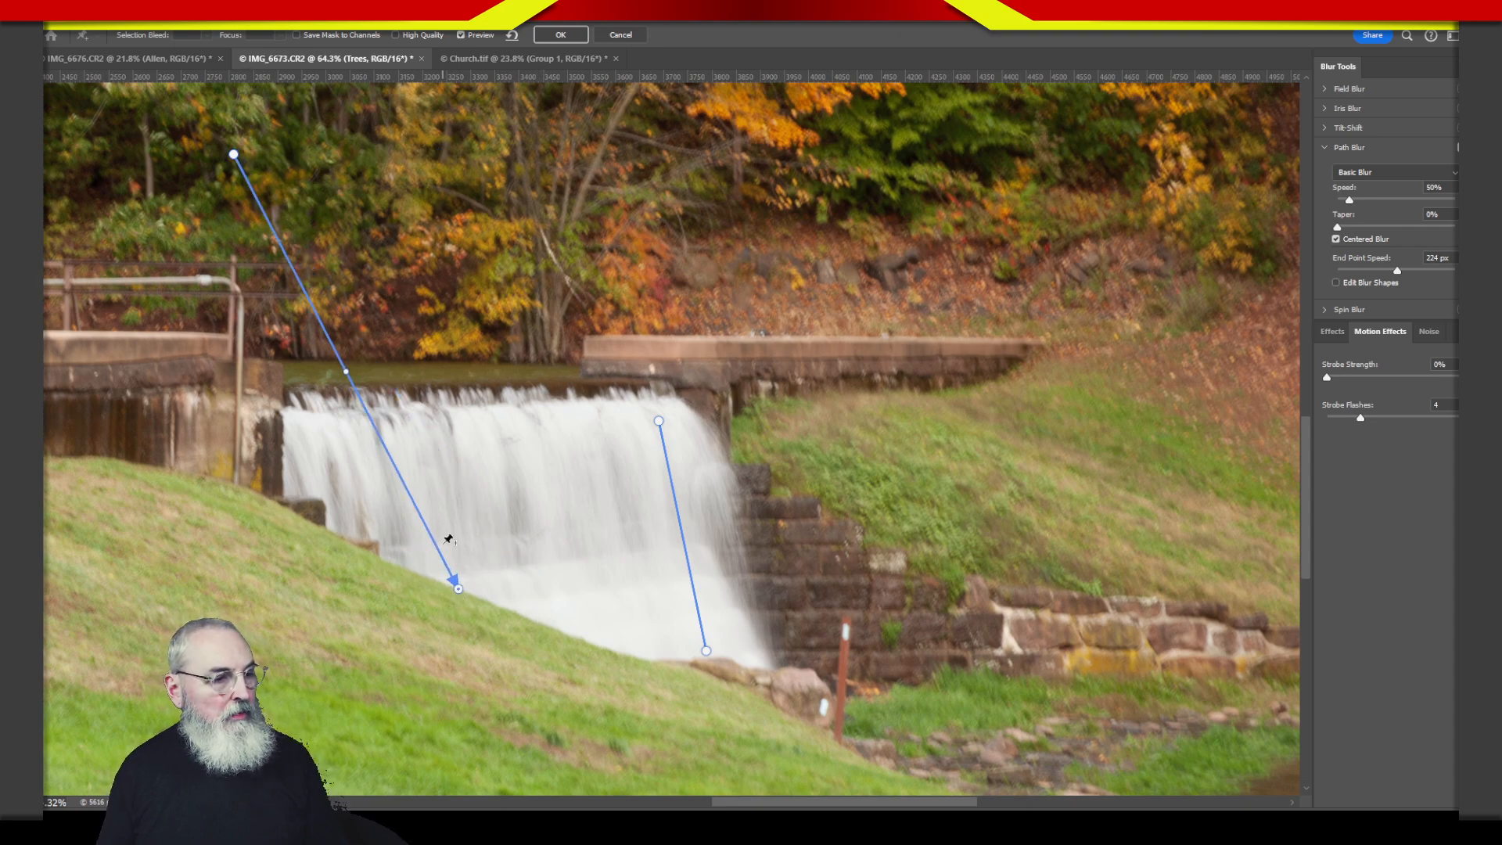
drag(234, 156, 417, 422)
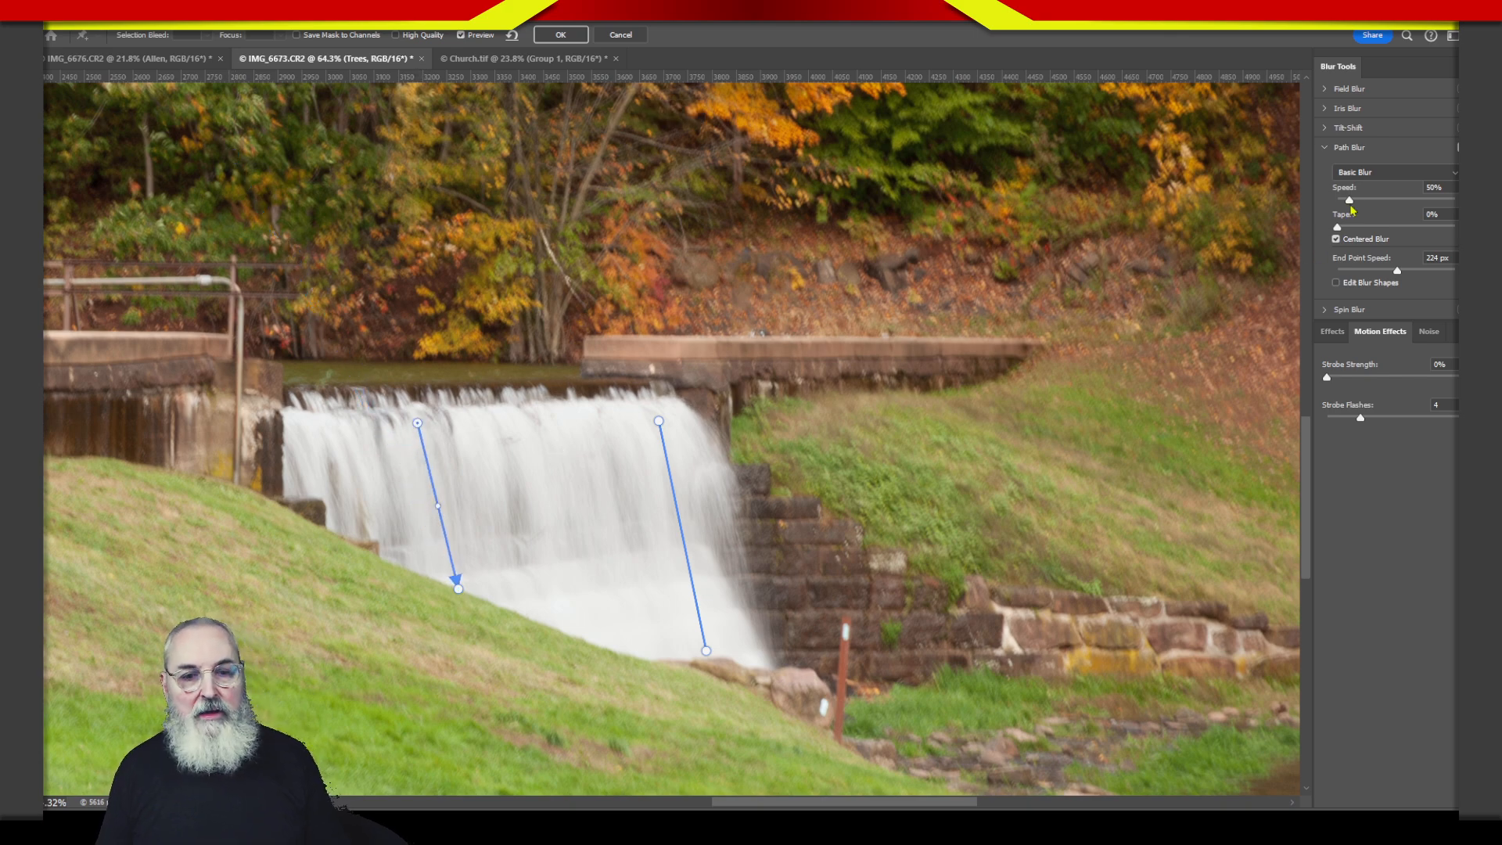
drag(1353, 208, 1395, 207)
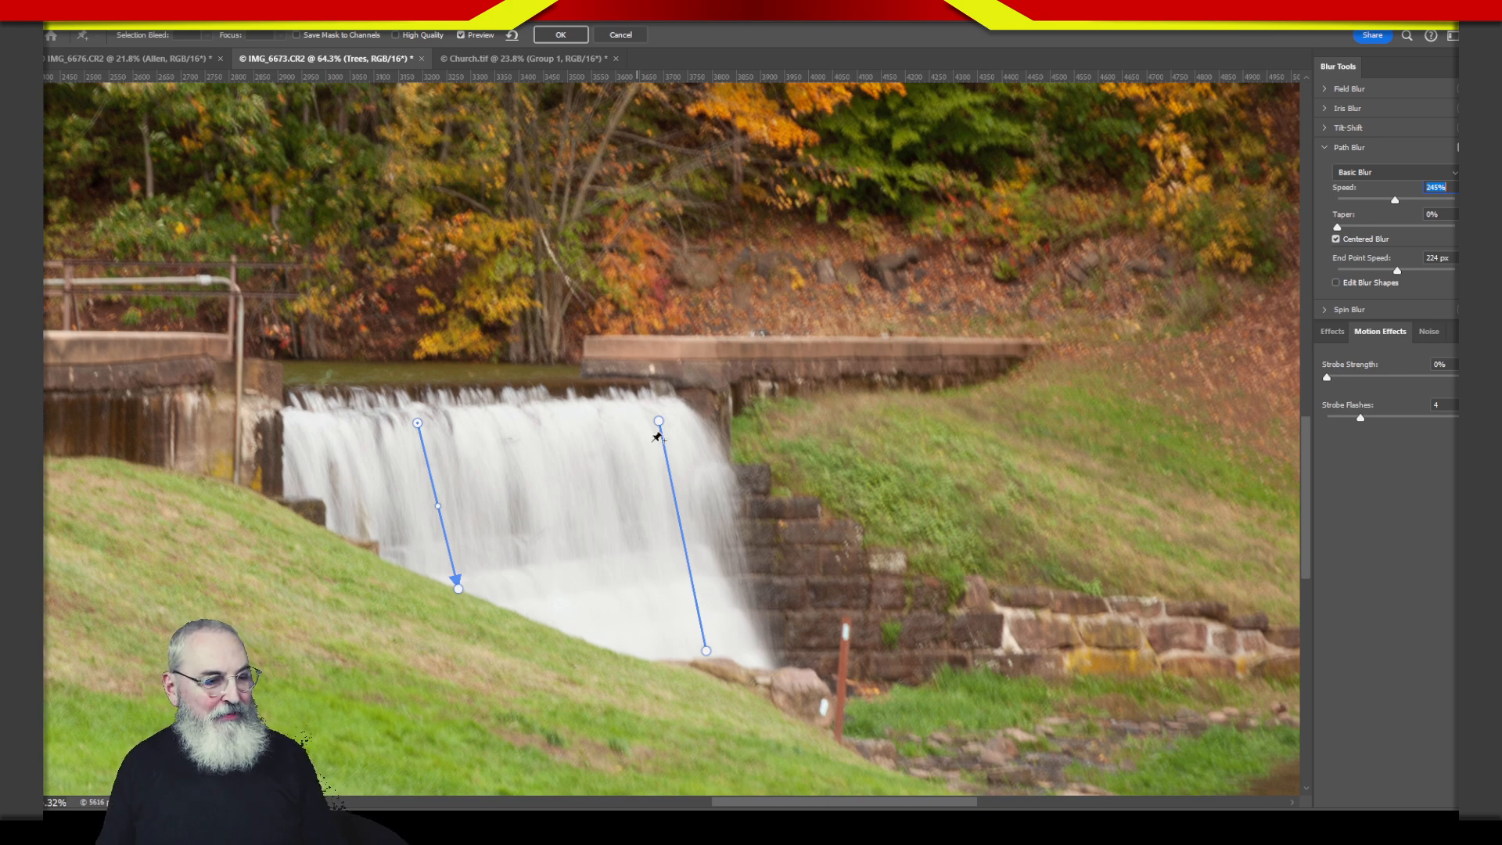
- Set the Path Blur speed to 306% and apply the blur to the Trees layer
drag(1396, 203, 1410, 201)
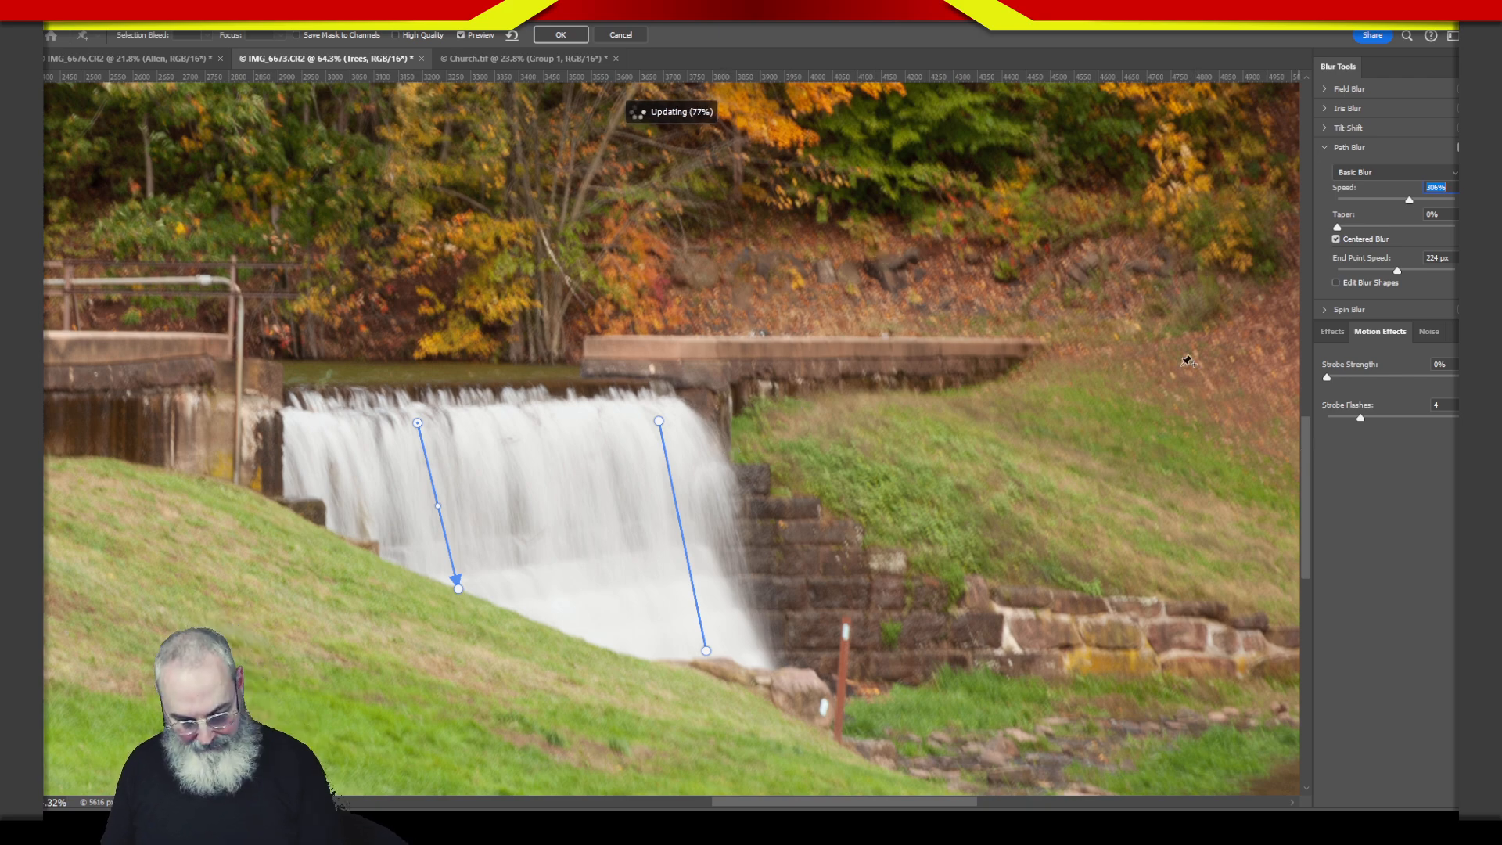
key(ctrl+minus)
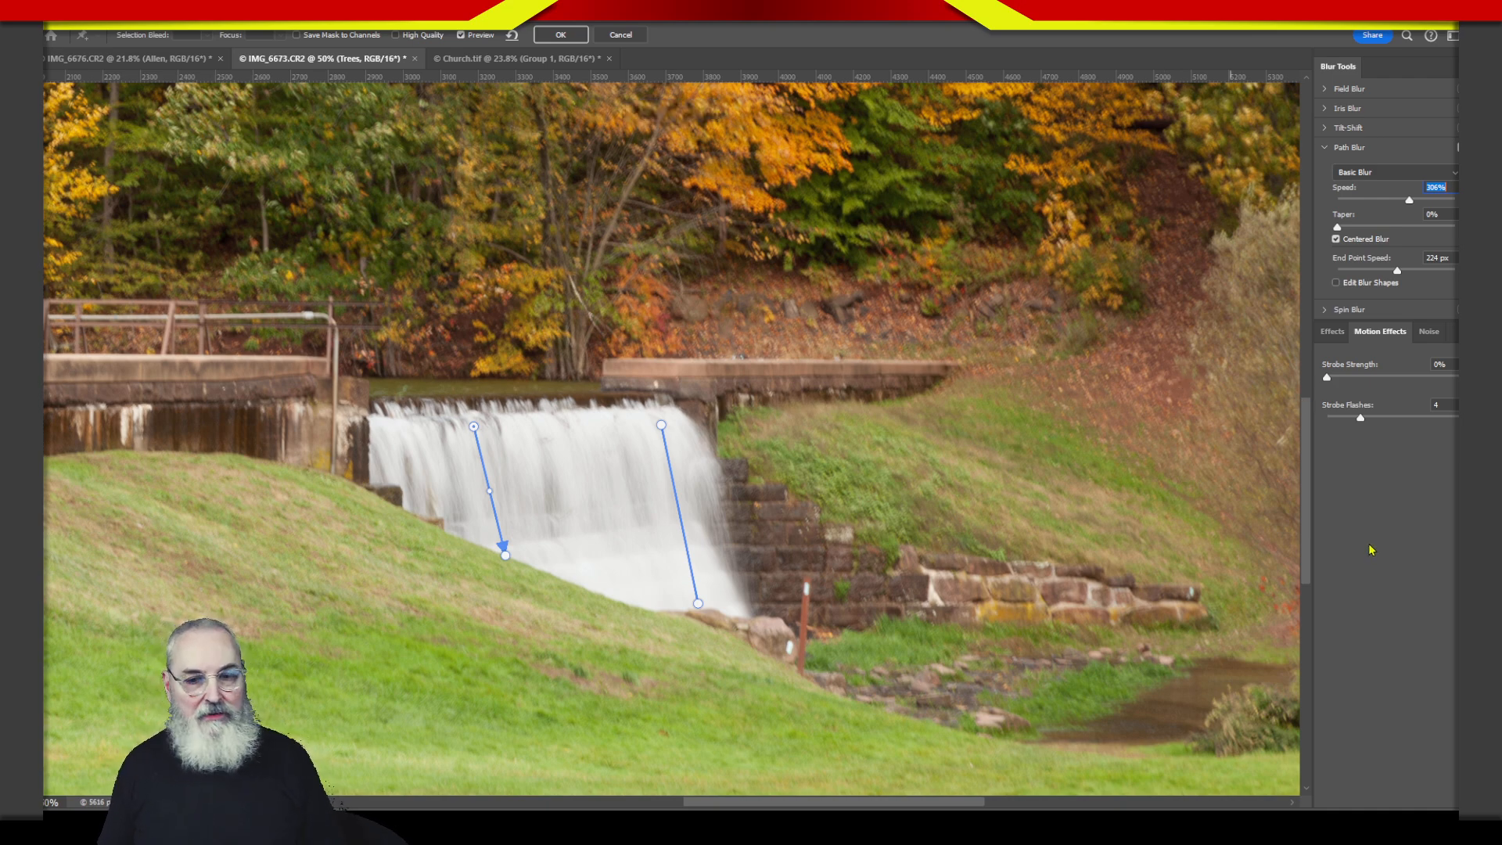
click(581, 36)
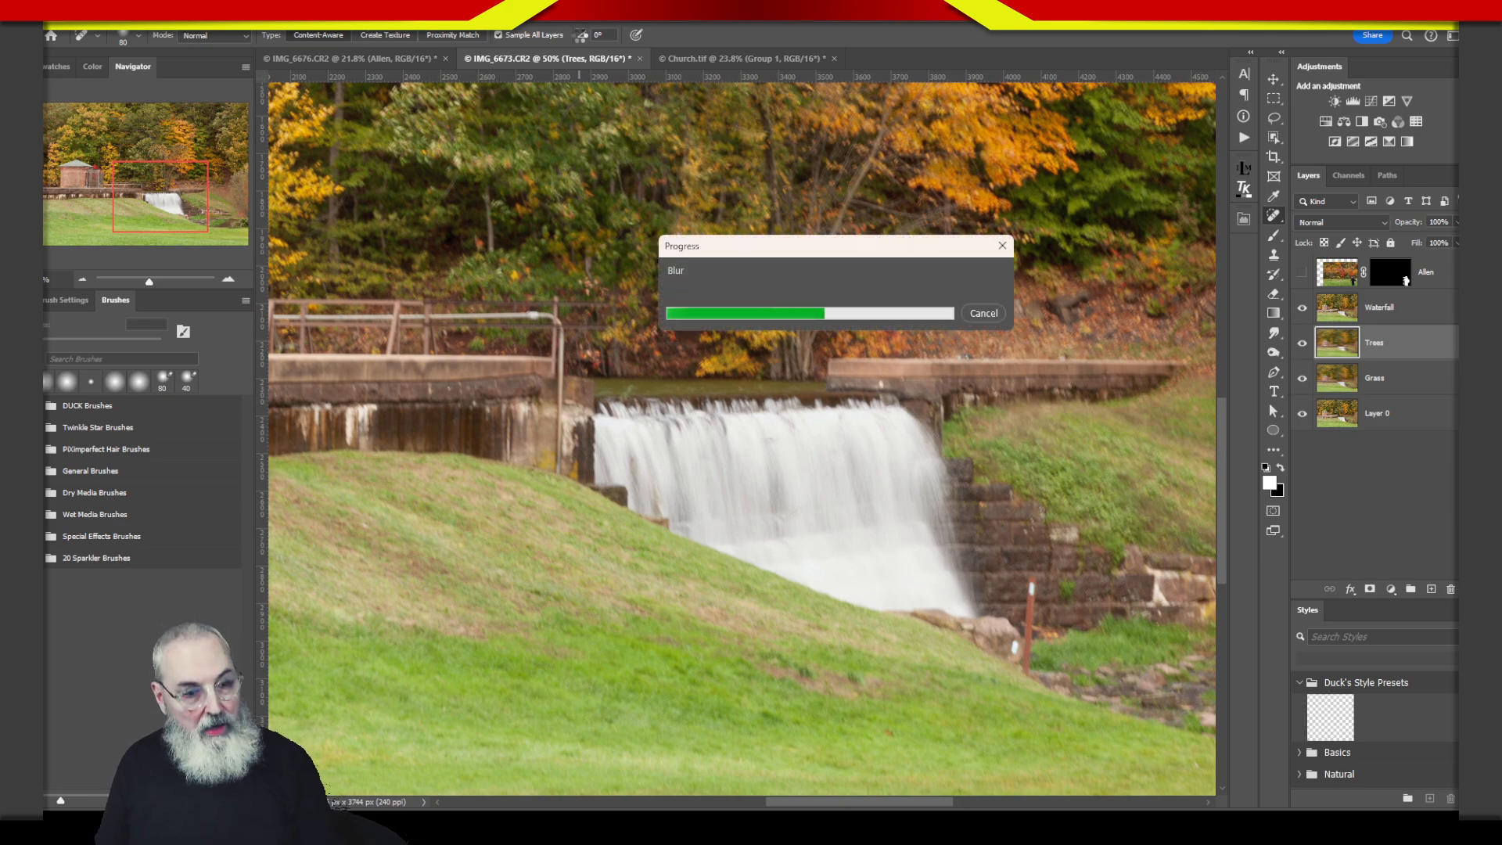
- Undo the extra waterfall Path Blur on the Trees layer, toggling the Waterfall layer's visibility to check the Trees layer underneath
click(1303, 308)
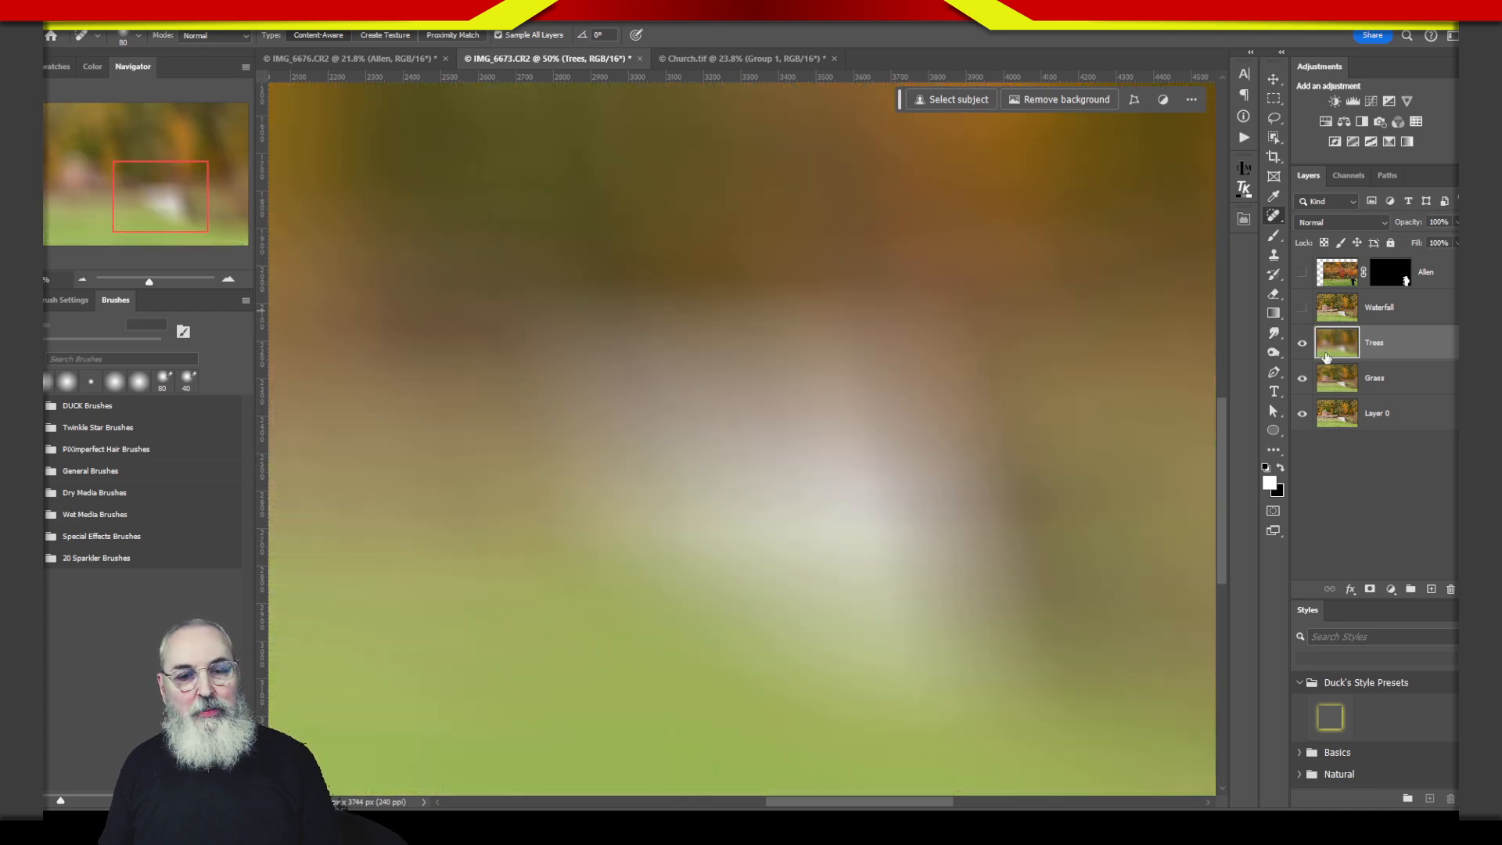
key(ctrl+z)
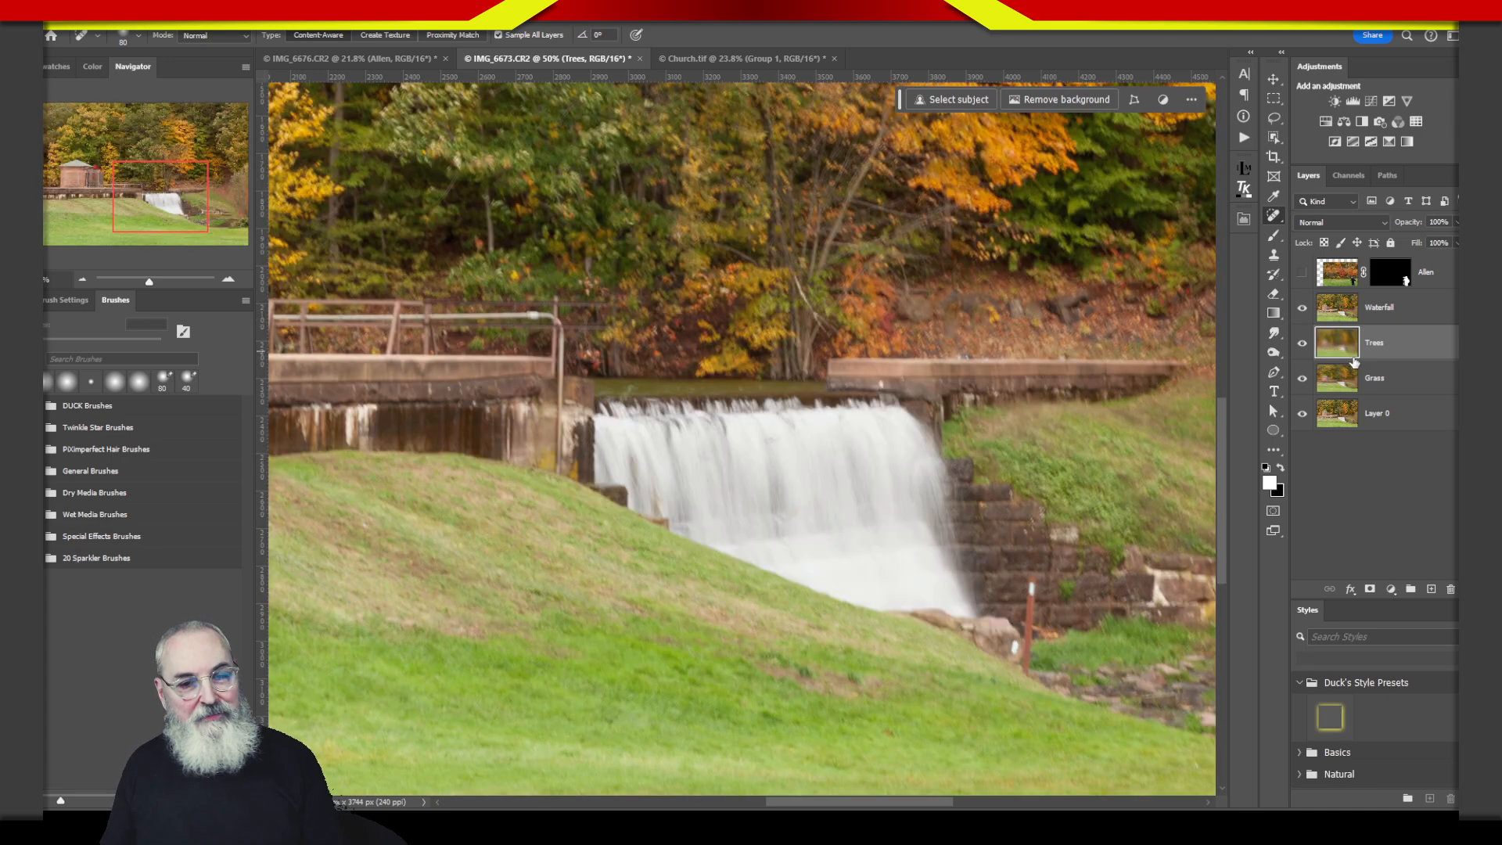
key(ctrl+shift+z)
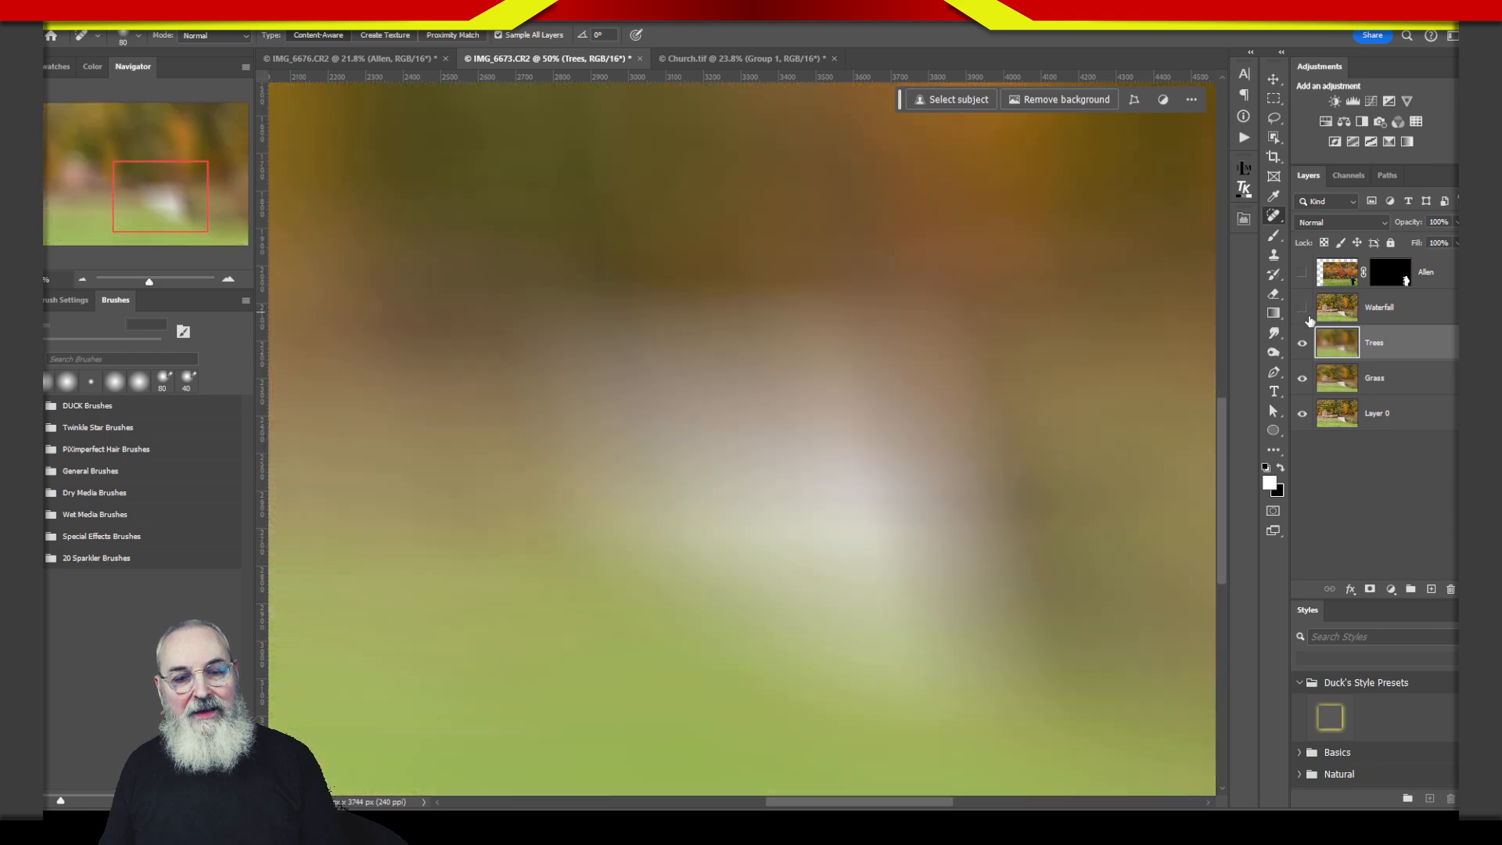
key(ctrl+z)
click(1302, 311)
click(1302, 313)
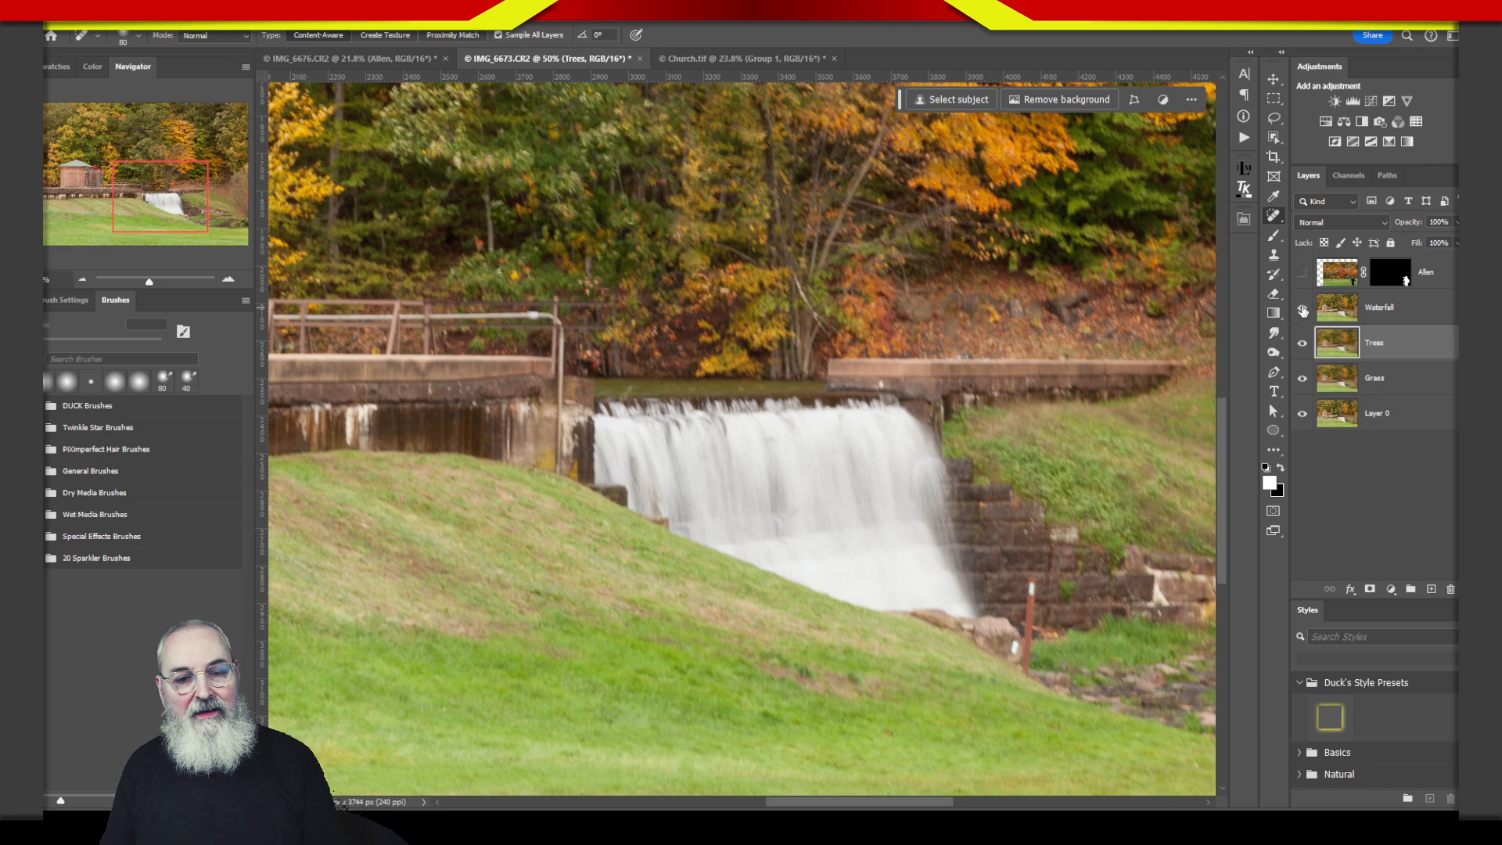
click(1305, 316)
- Show and select the Waterfall layer, and apply a Path Blur along a short, nearly vertical path down the middle of the falls
click(1331, 321)
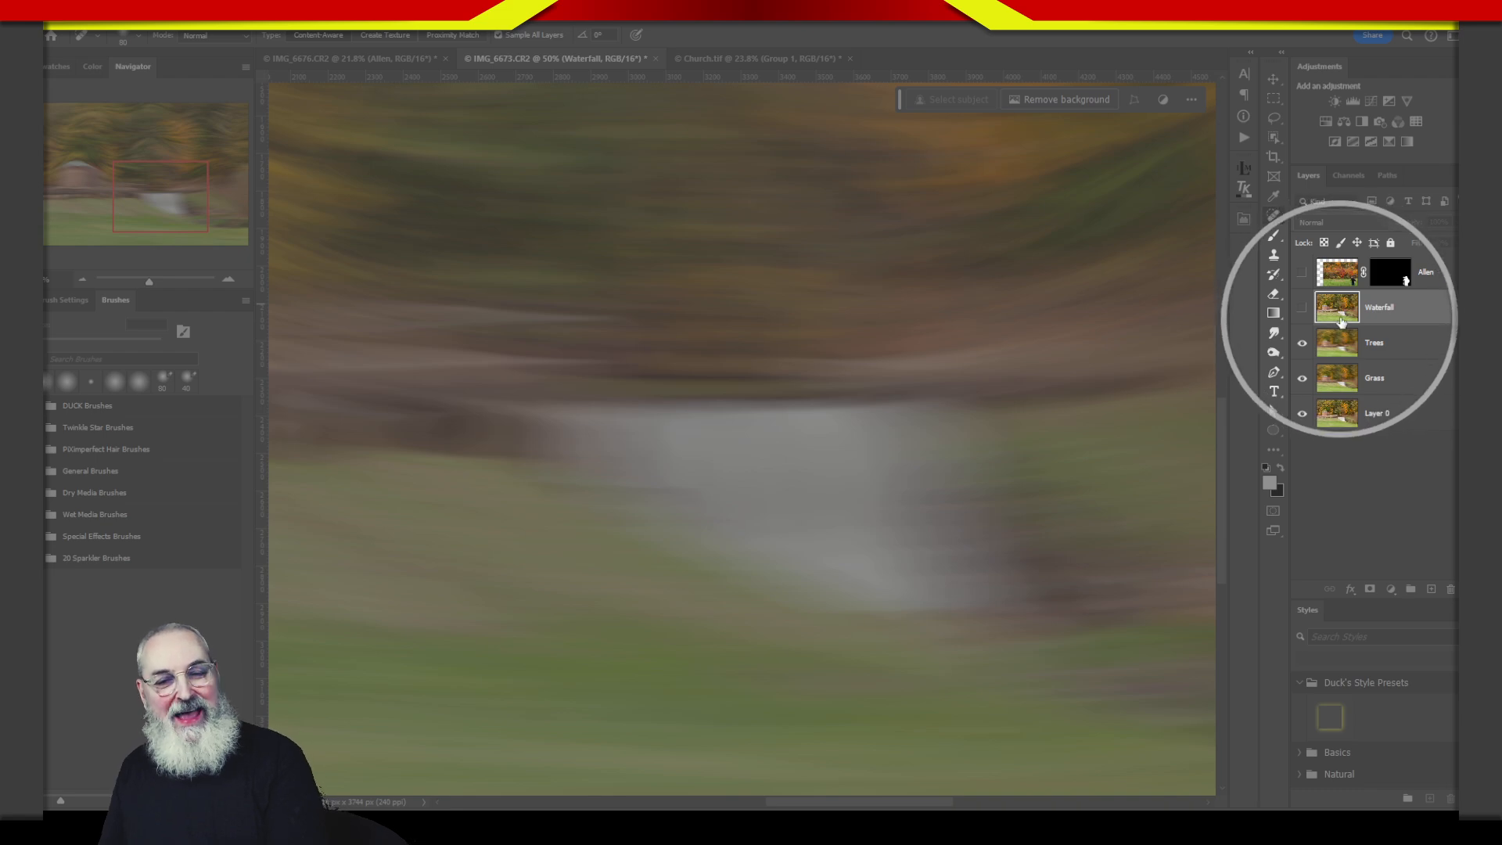
click(1303, 309)
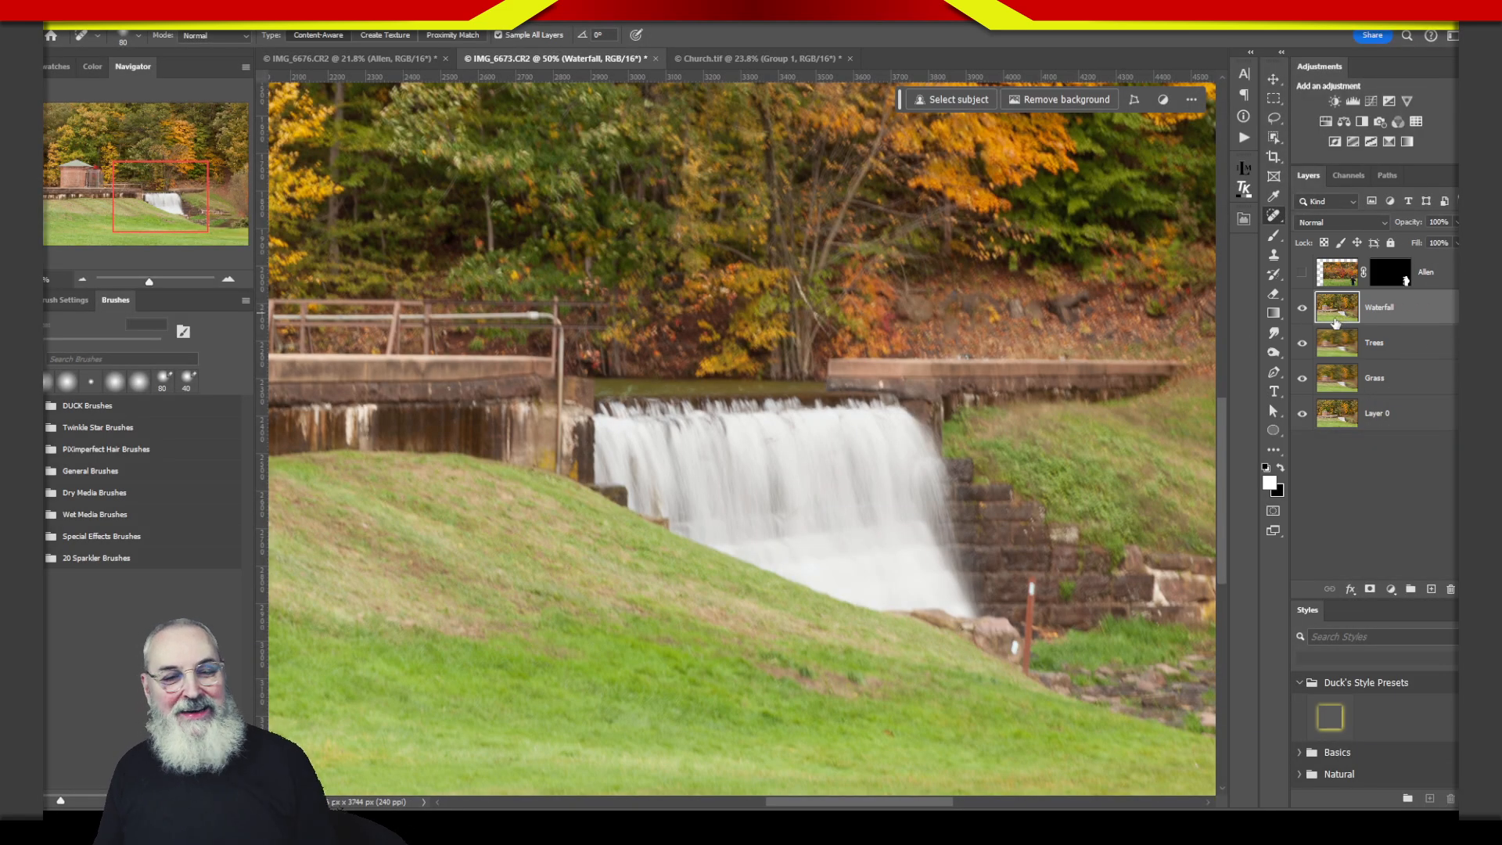
click(237, 14)
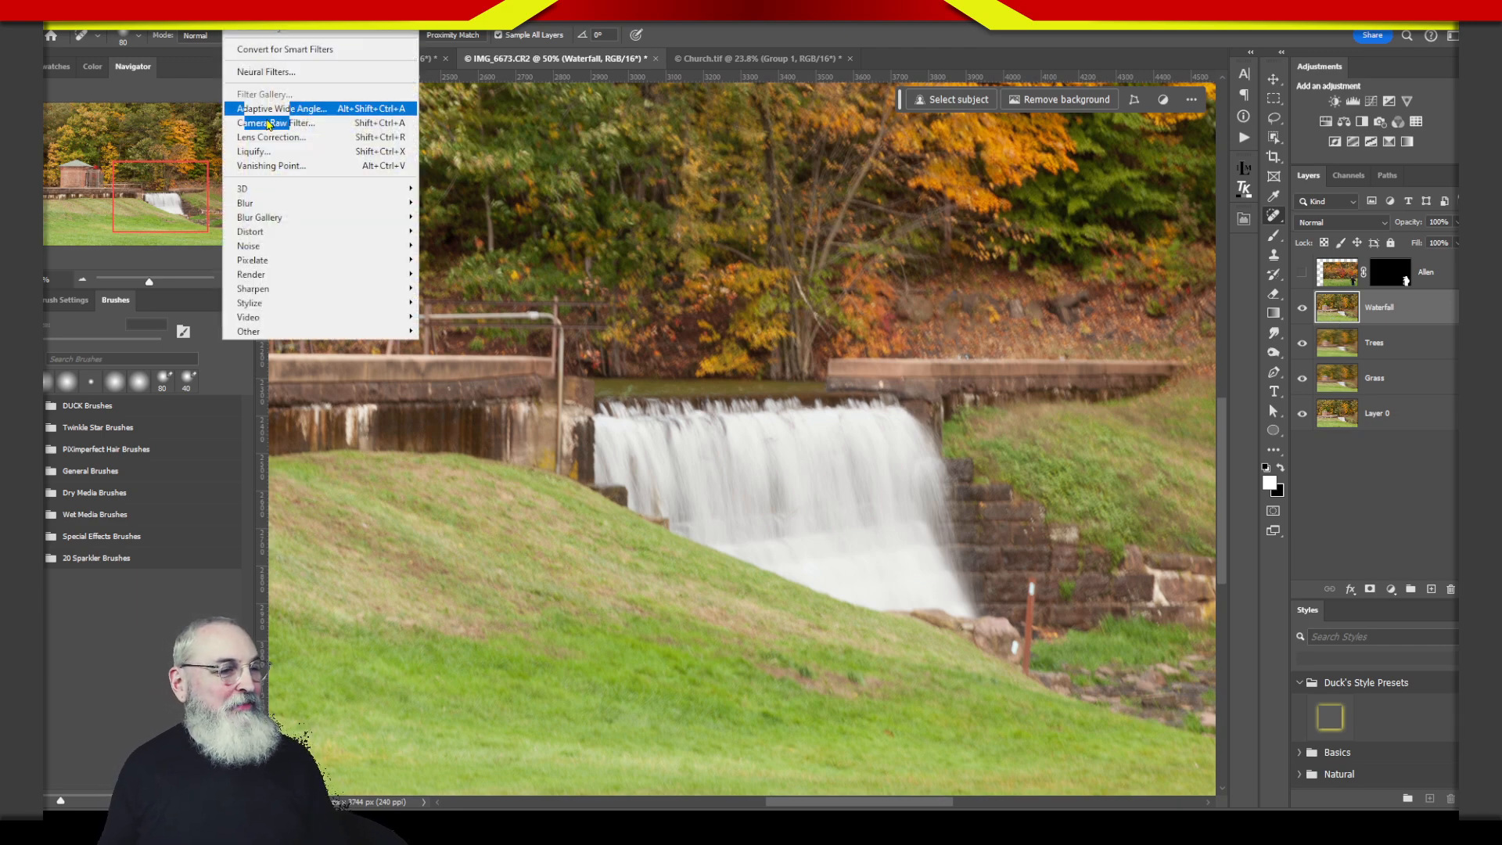
mouse_move(278, 219)
click(205, 260)
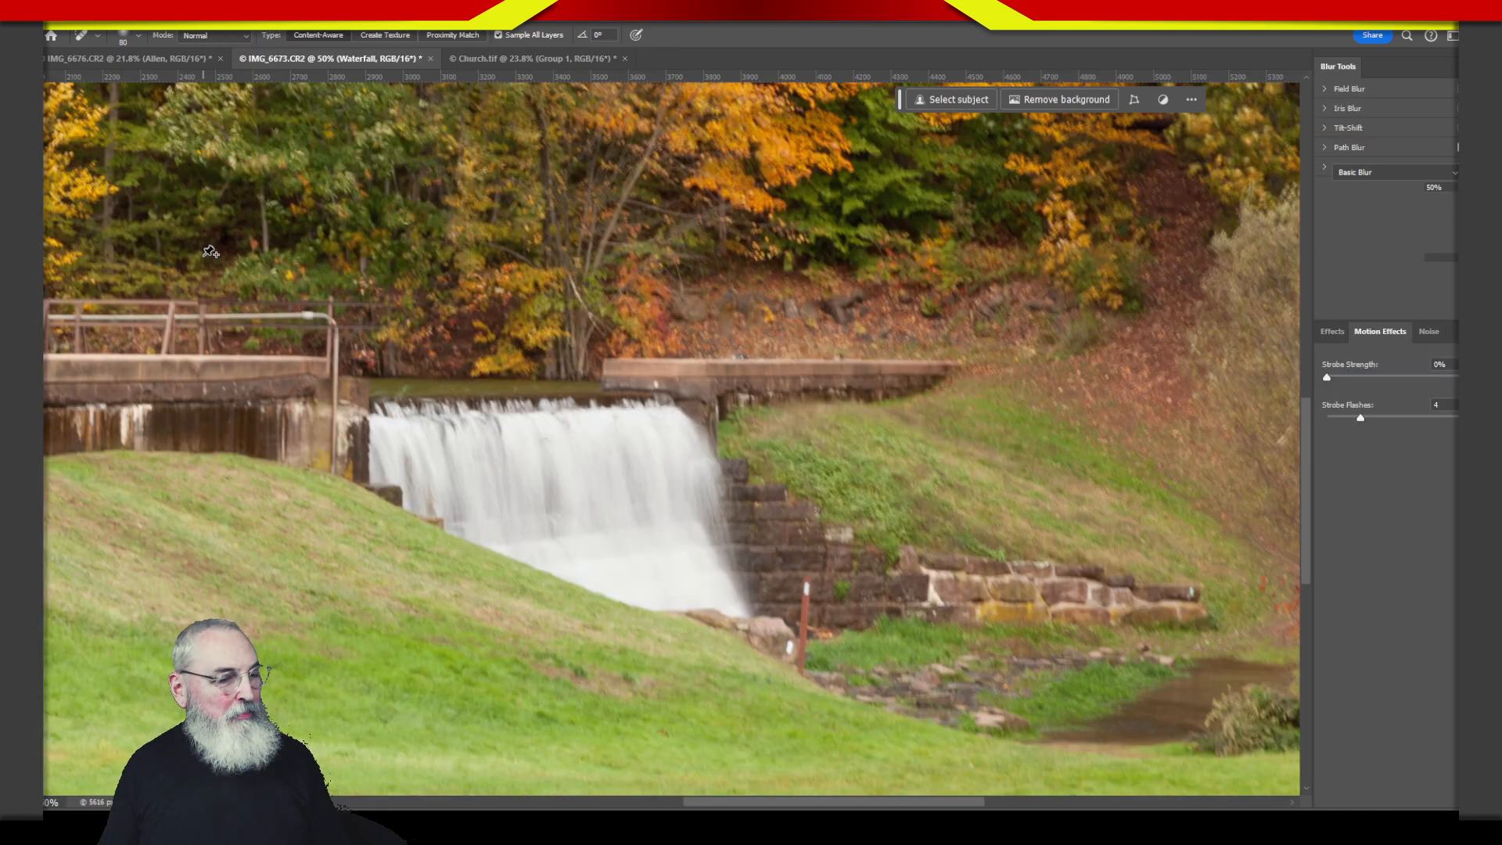
drag(499, 217, 614, 581)
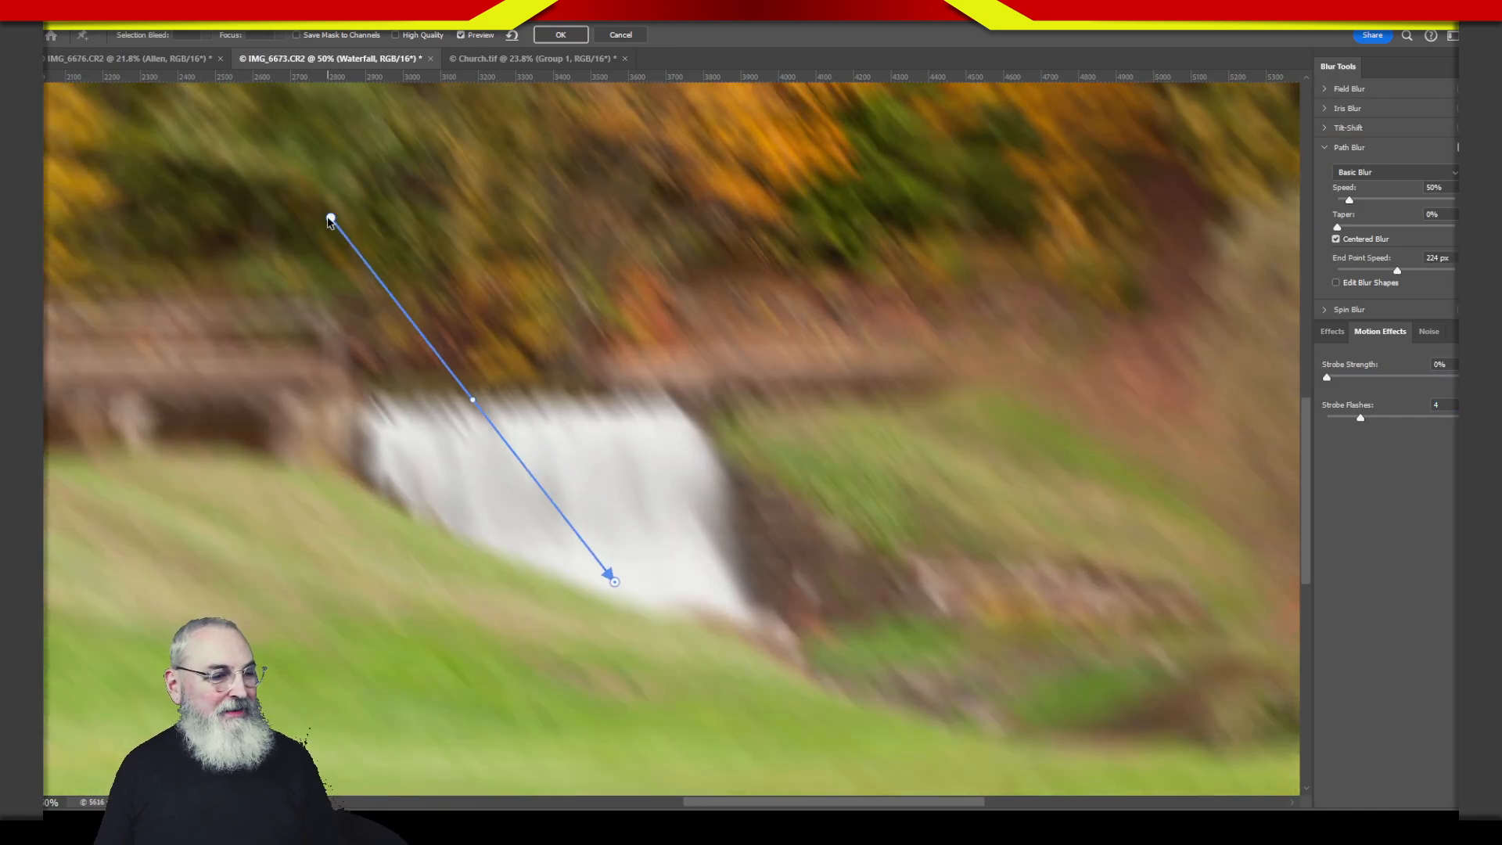
drag(331, 219, 553, 379)
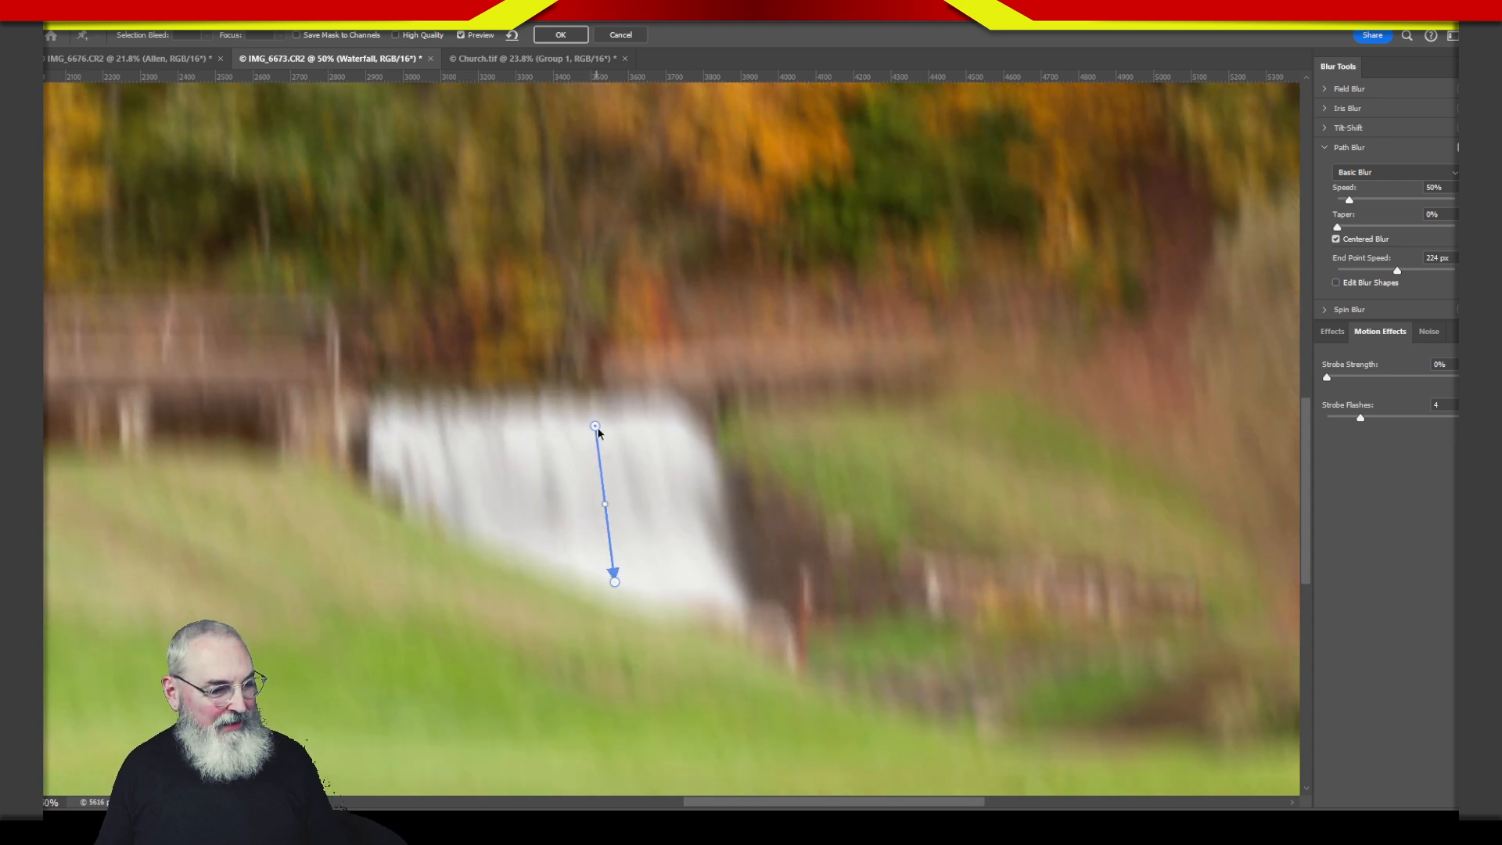
click(561, 35)
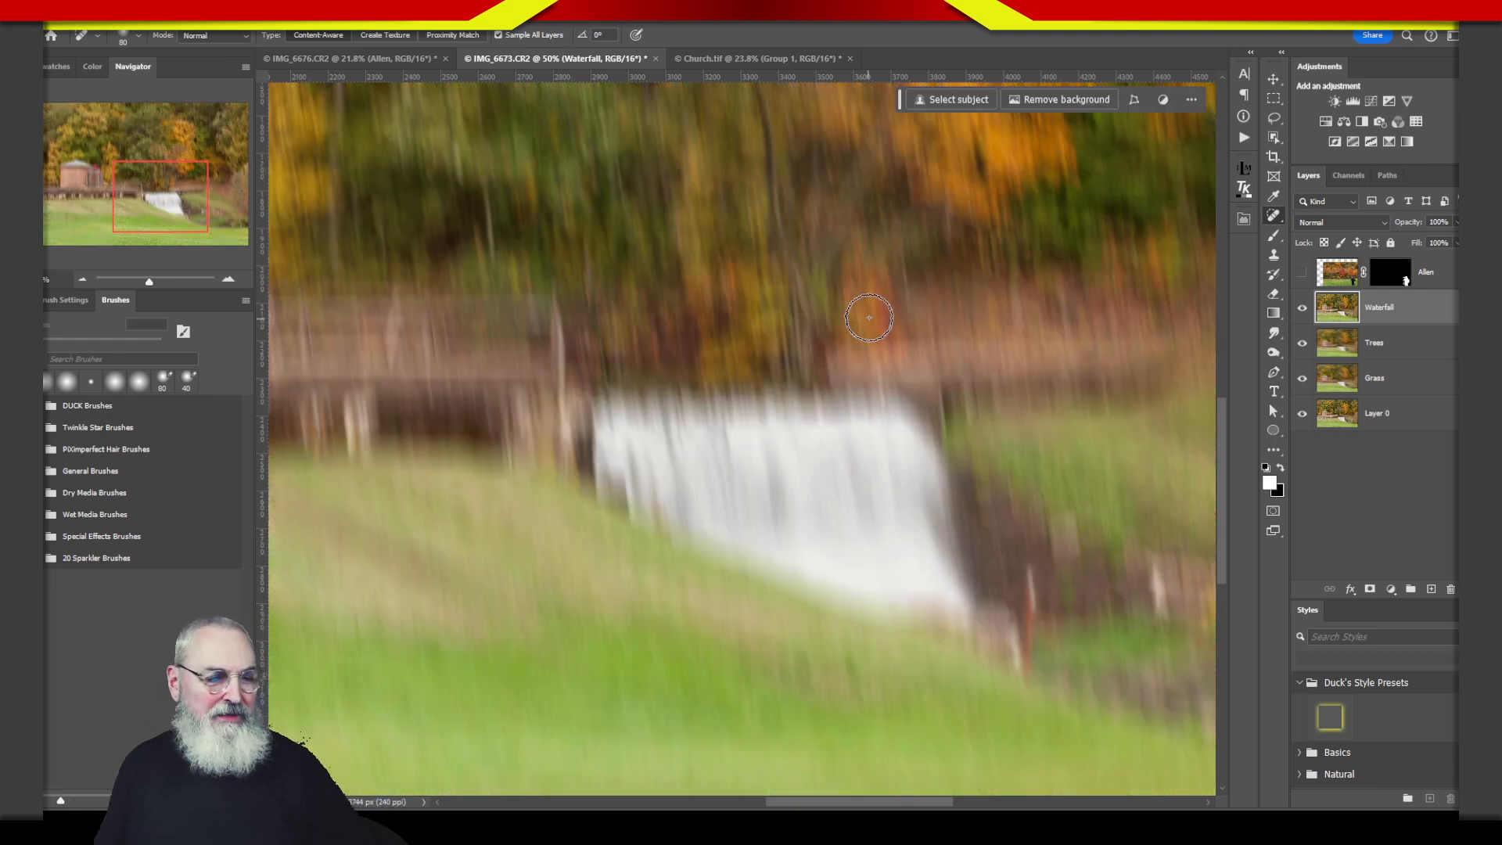
- Hide the Waterfall and Trees layers and add a black layer mask to the Grass layer
key(ctrl+0)
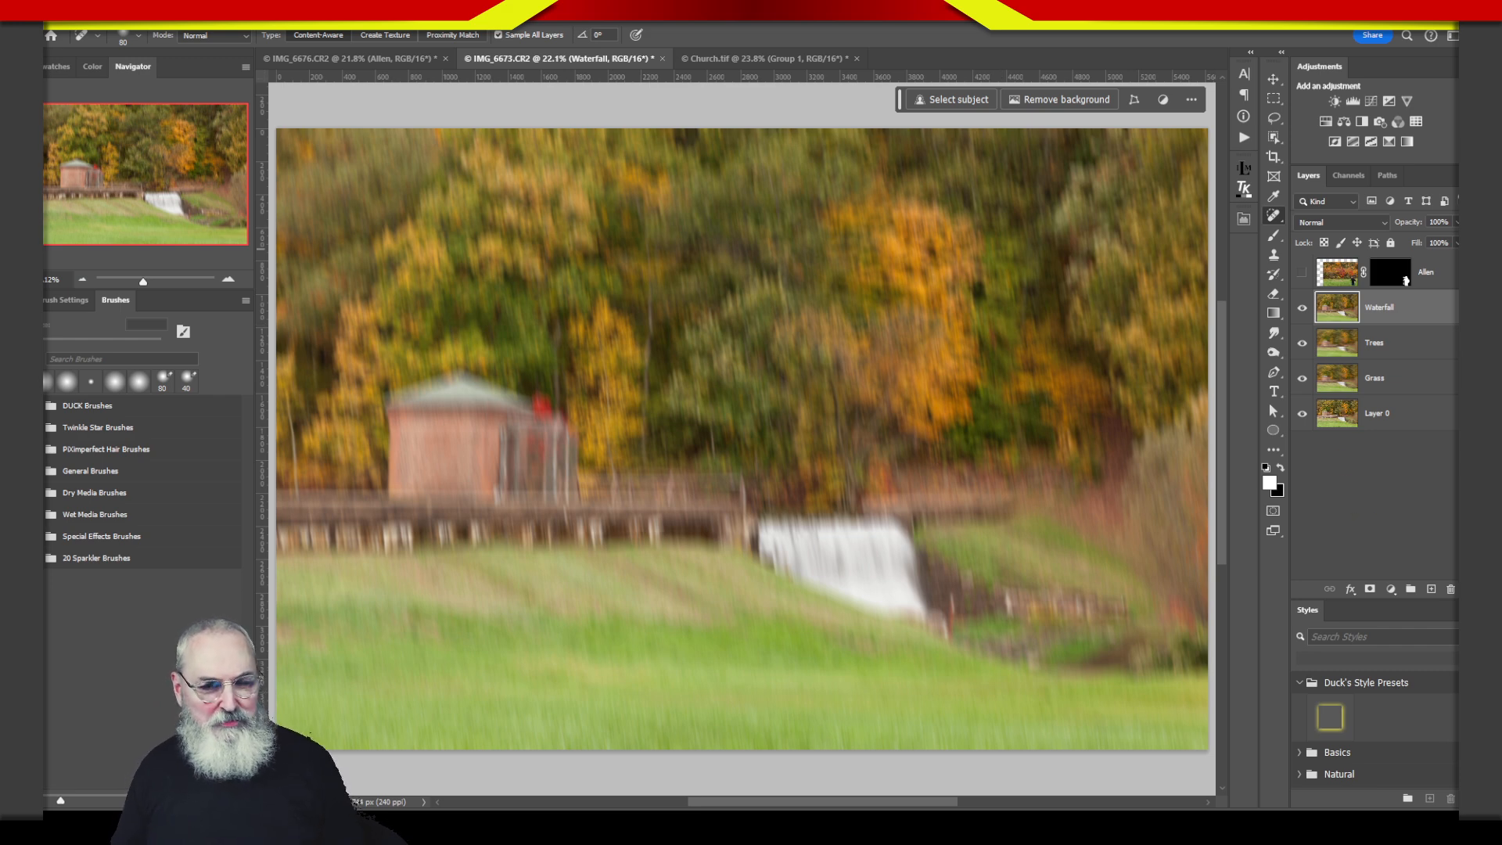
click(1303, 310)
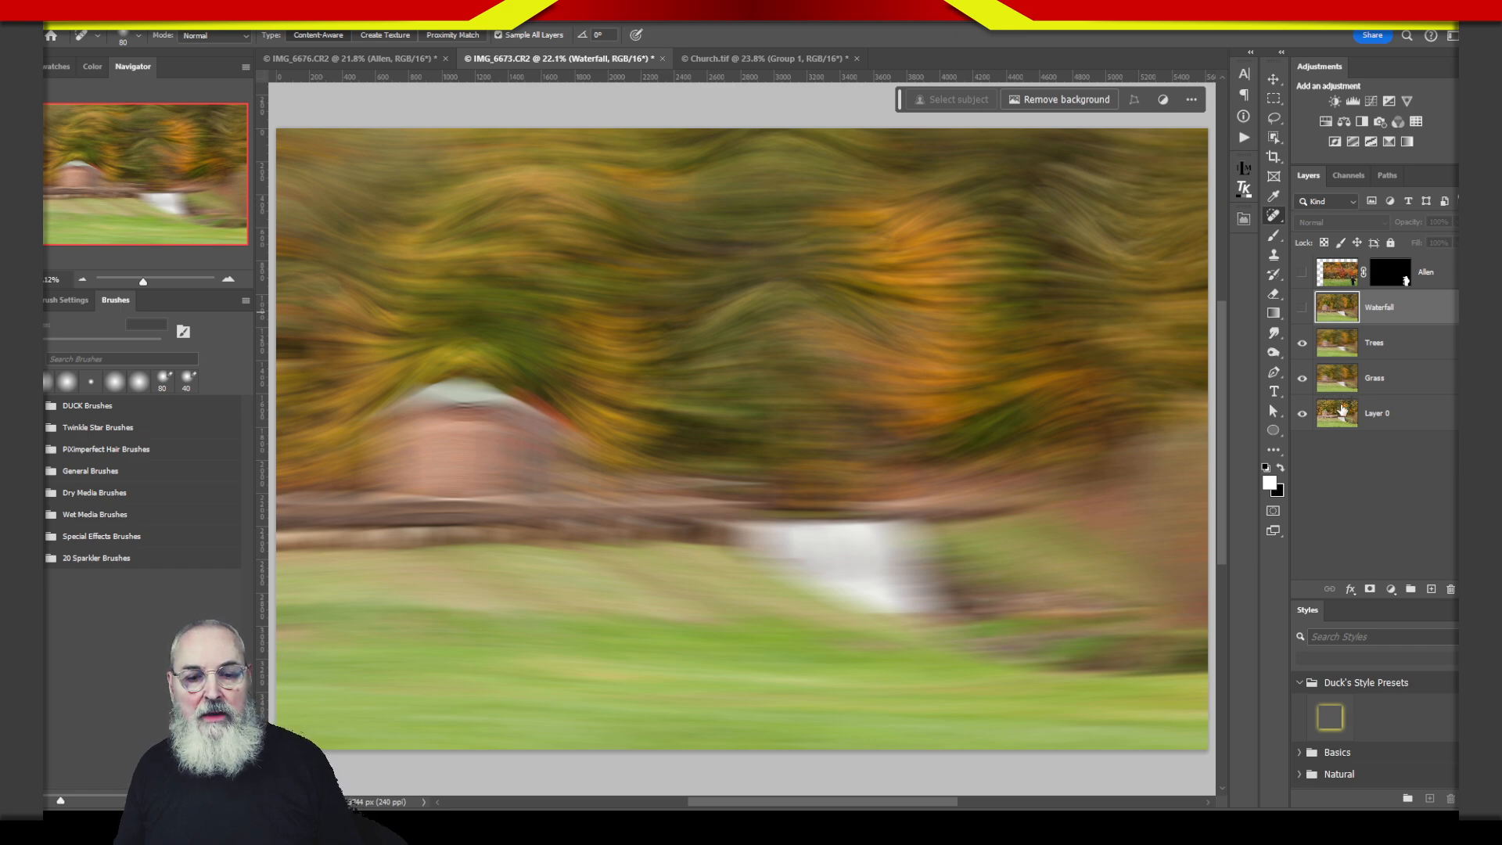
click(1384, 348)
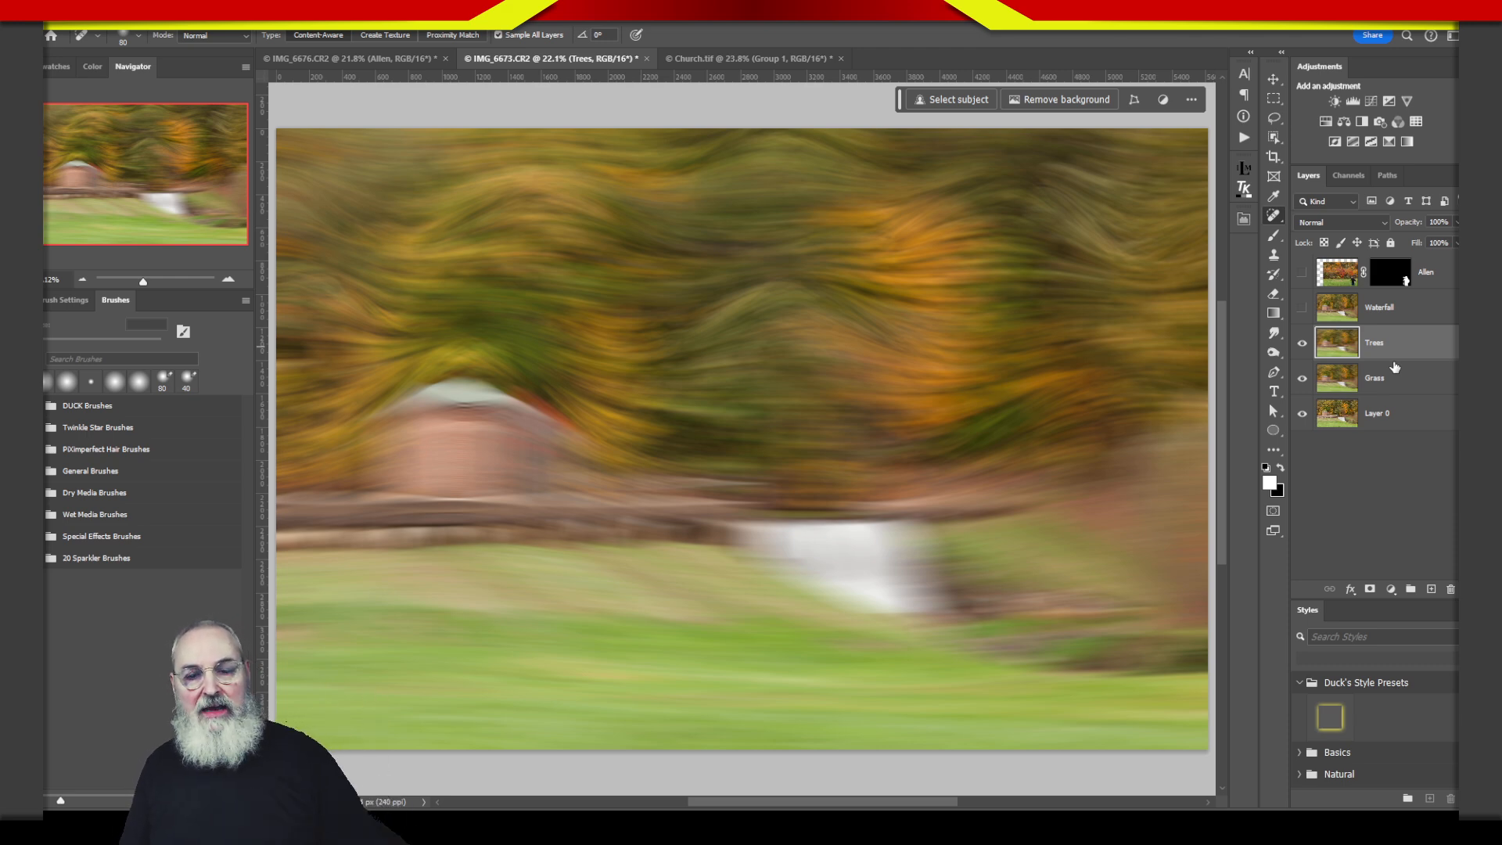
click(1302, 348)
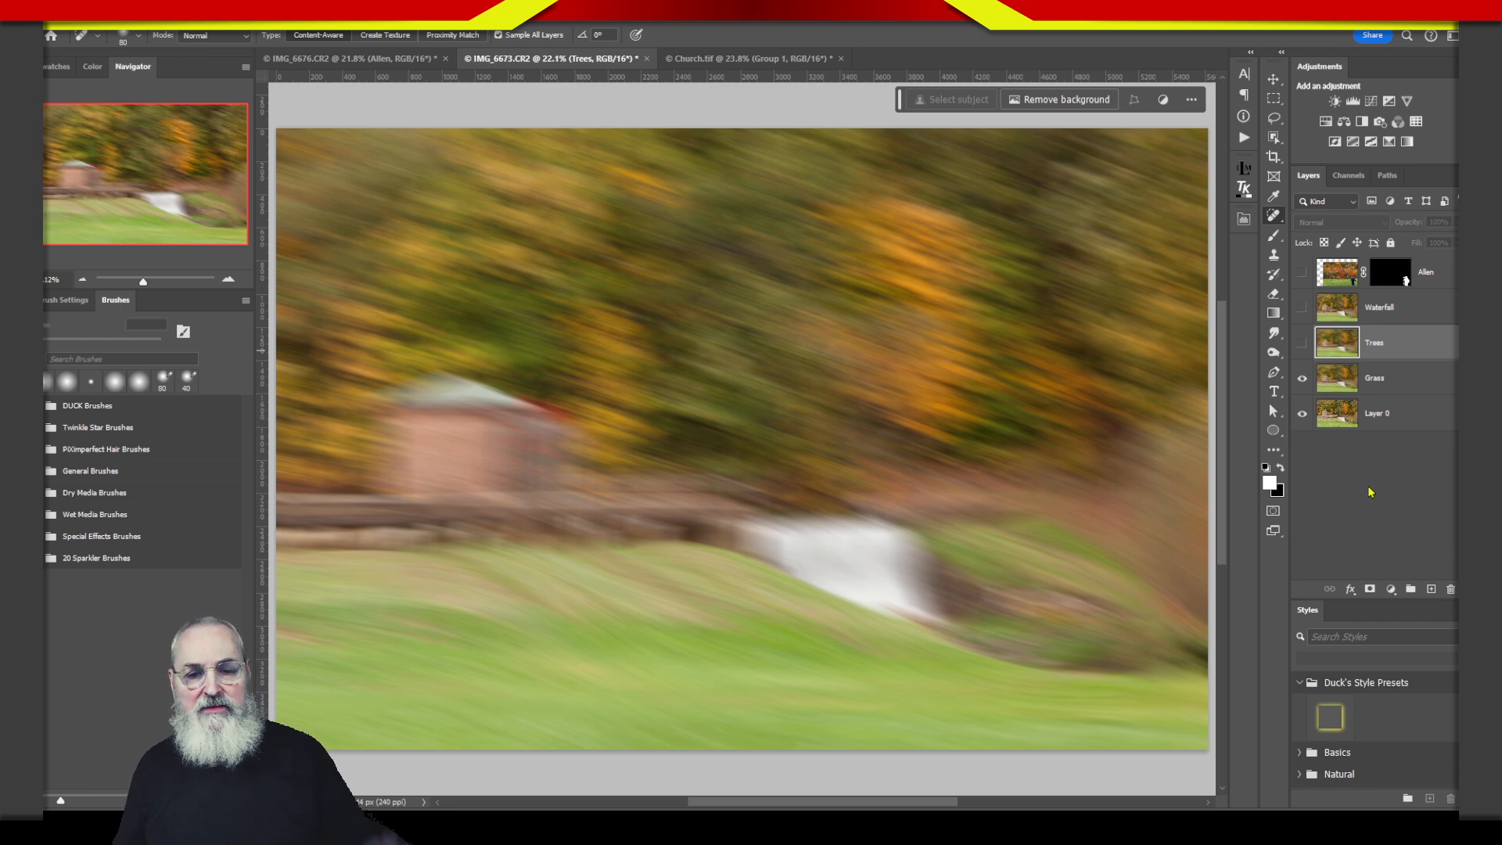
click(1351, 383)
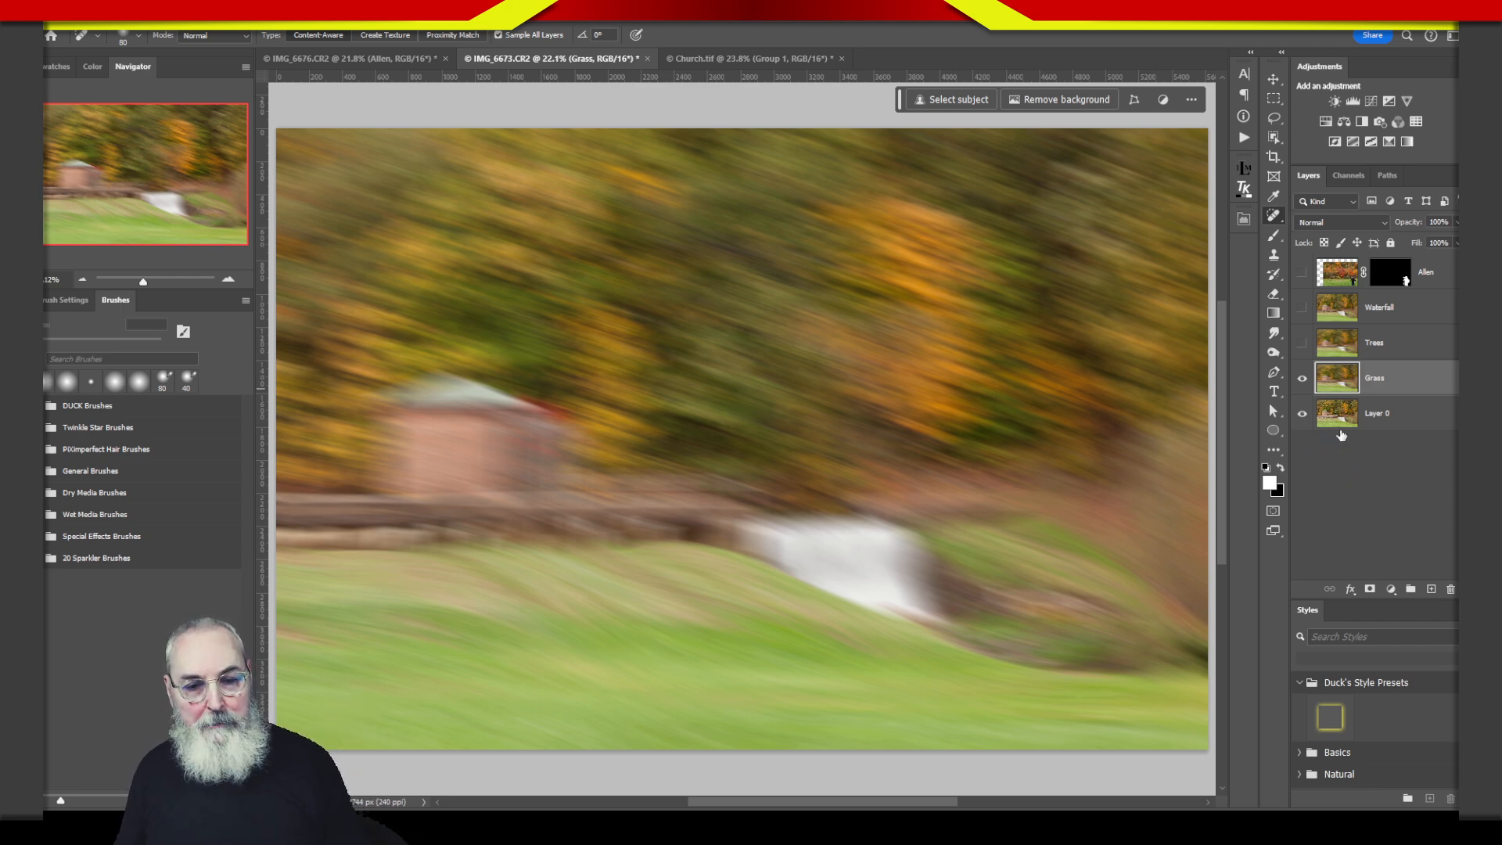
alt+click(1371, 590)
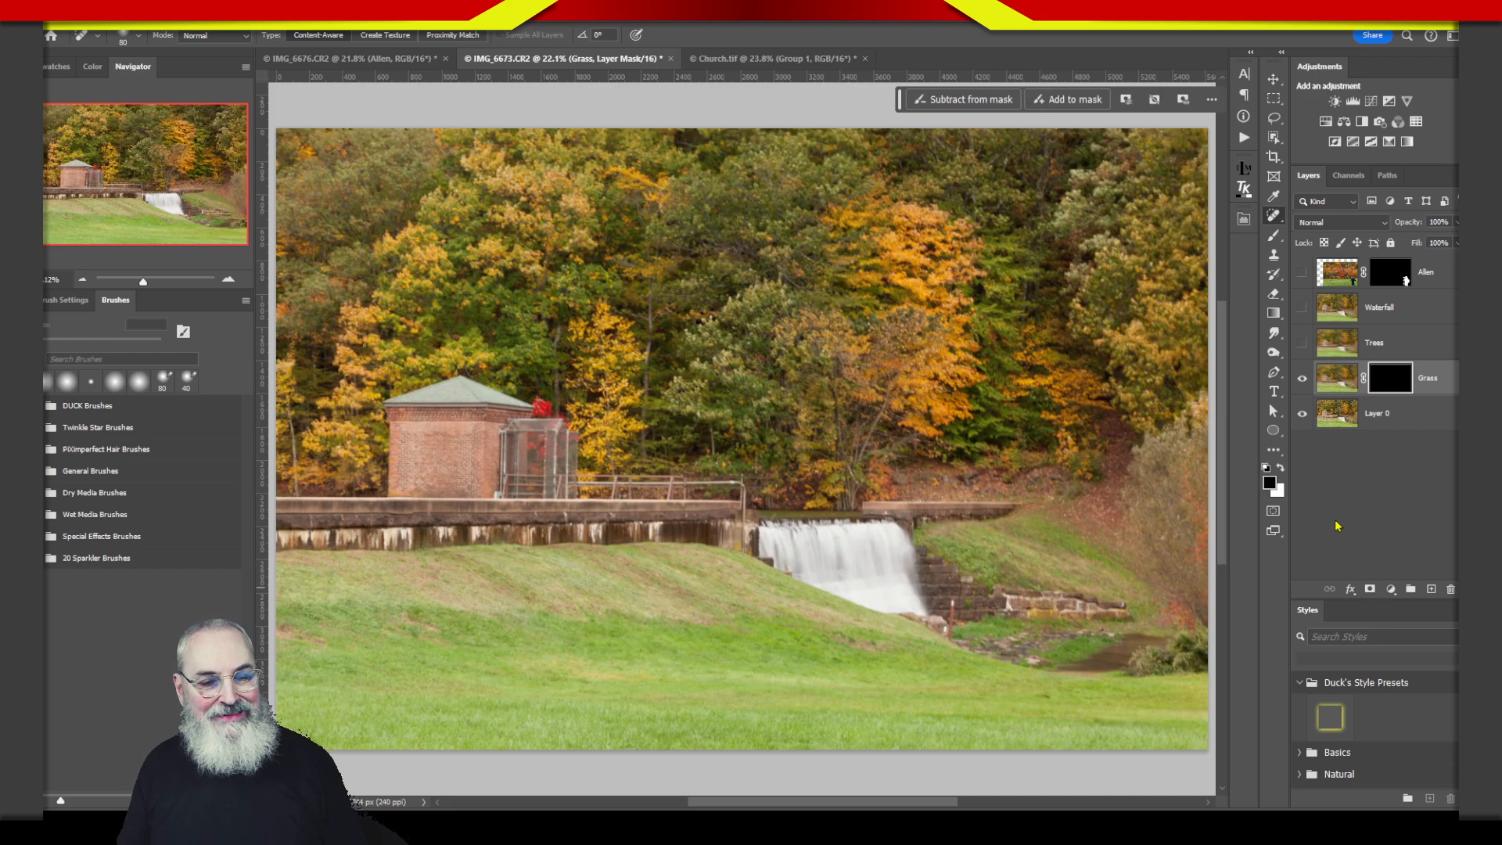
- Paint white across the lawn on the Grass layer mask with a brush of about 963 px
key(ctrl+minus)
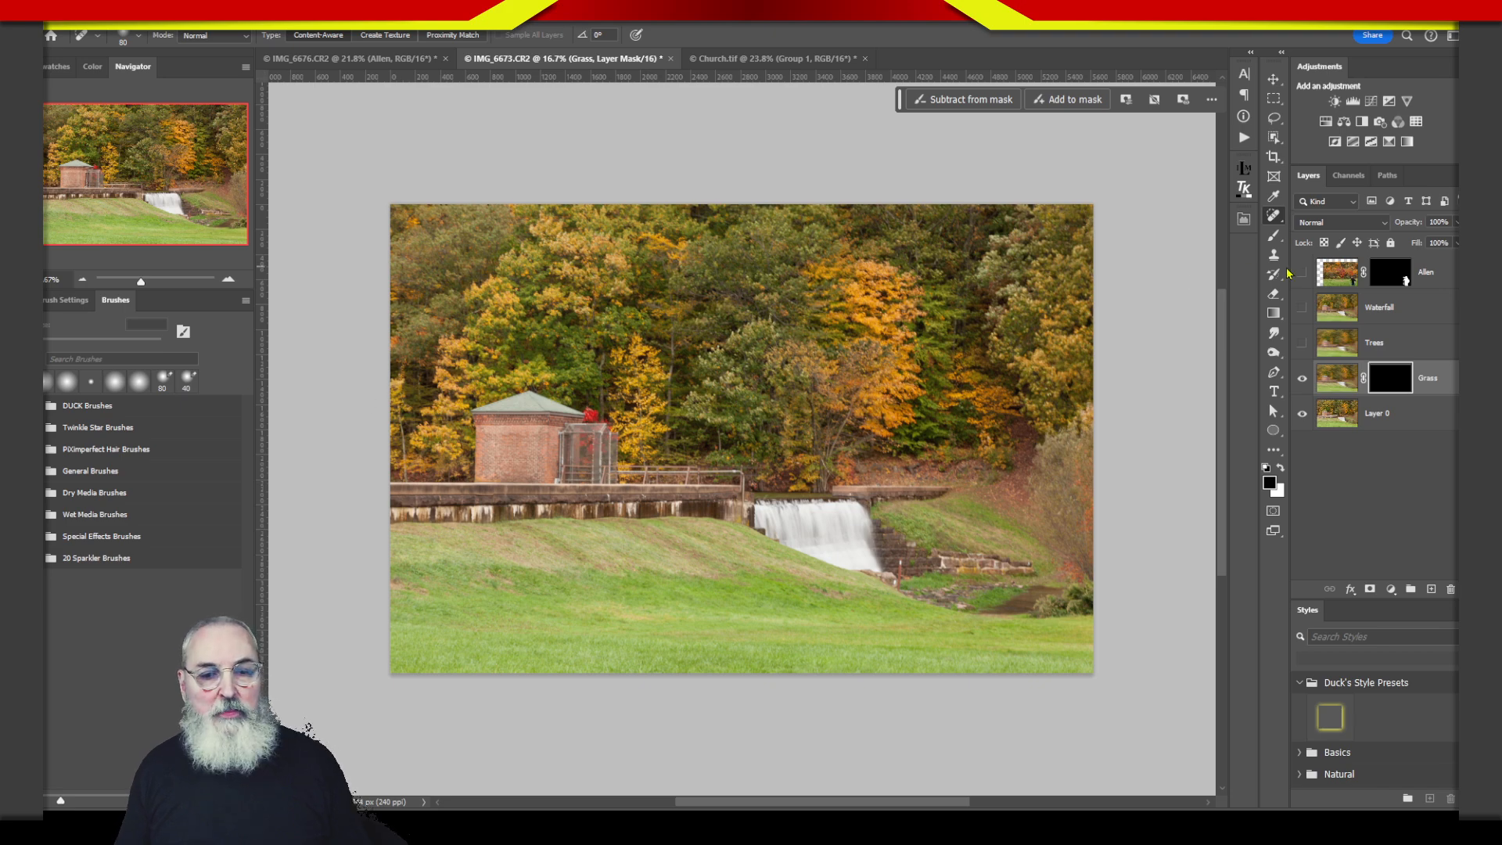
key(b)
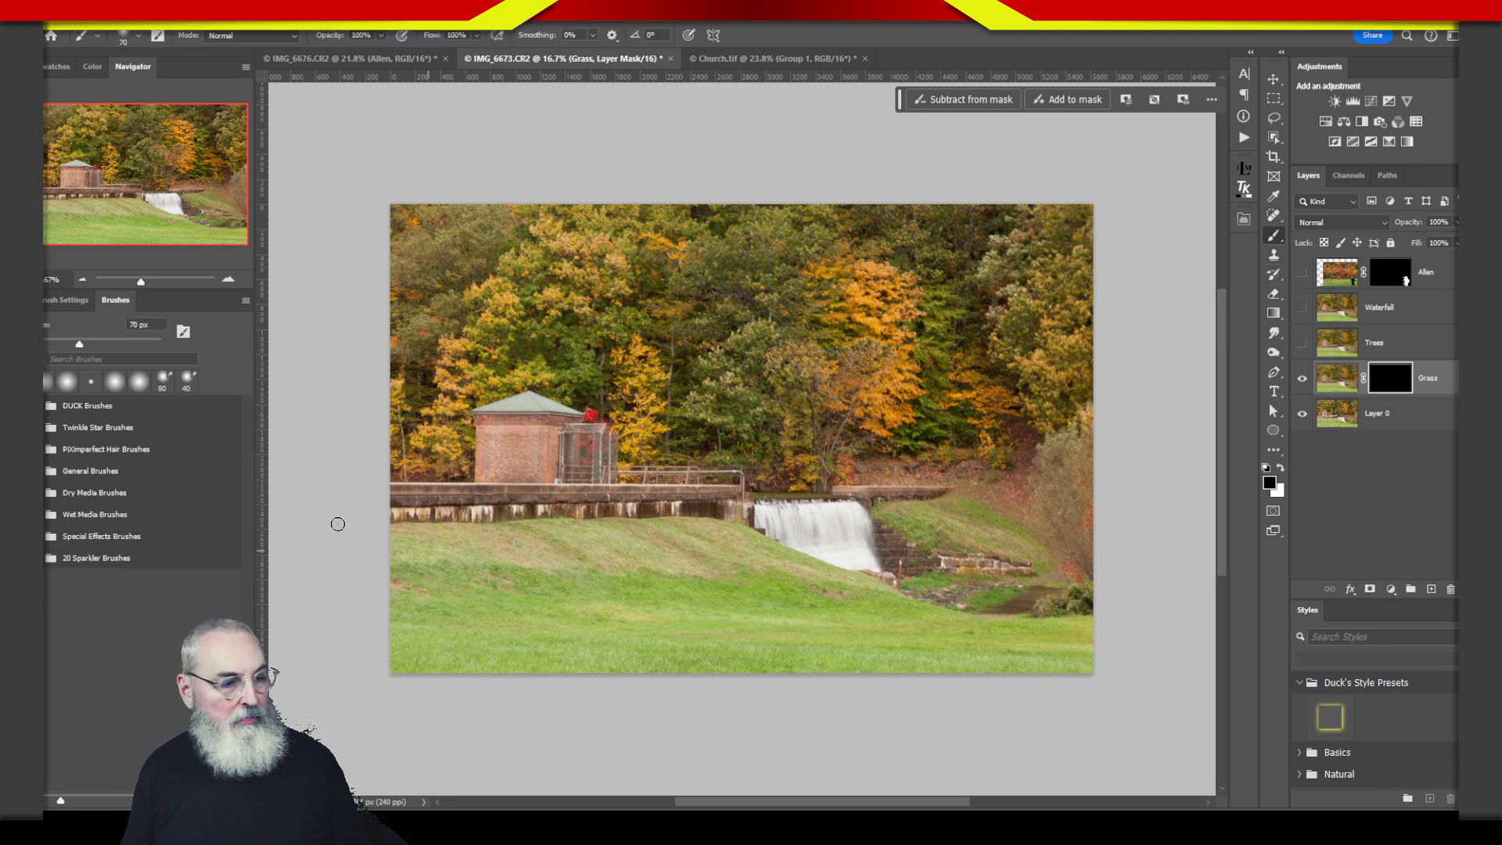
drag(644, 583, 704, 604)
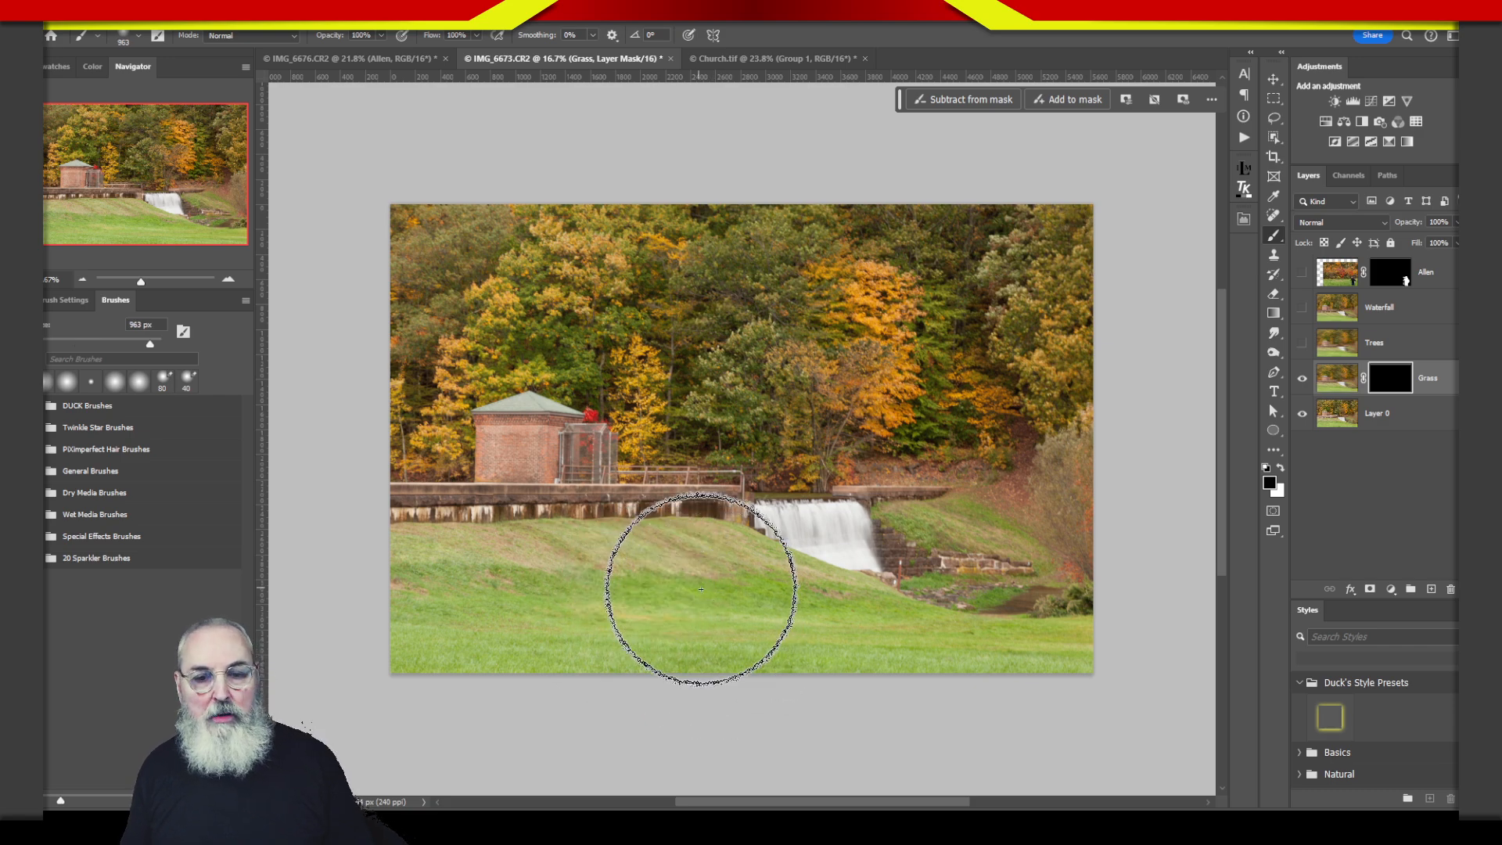
key(x)
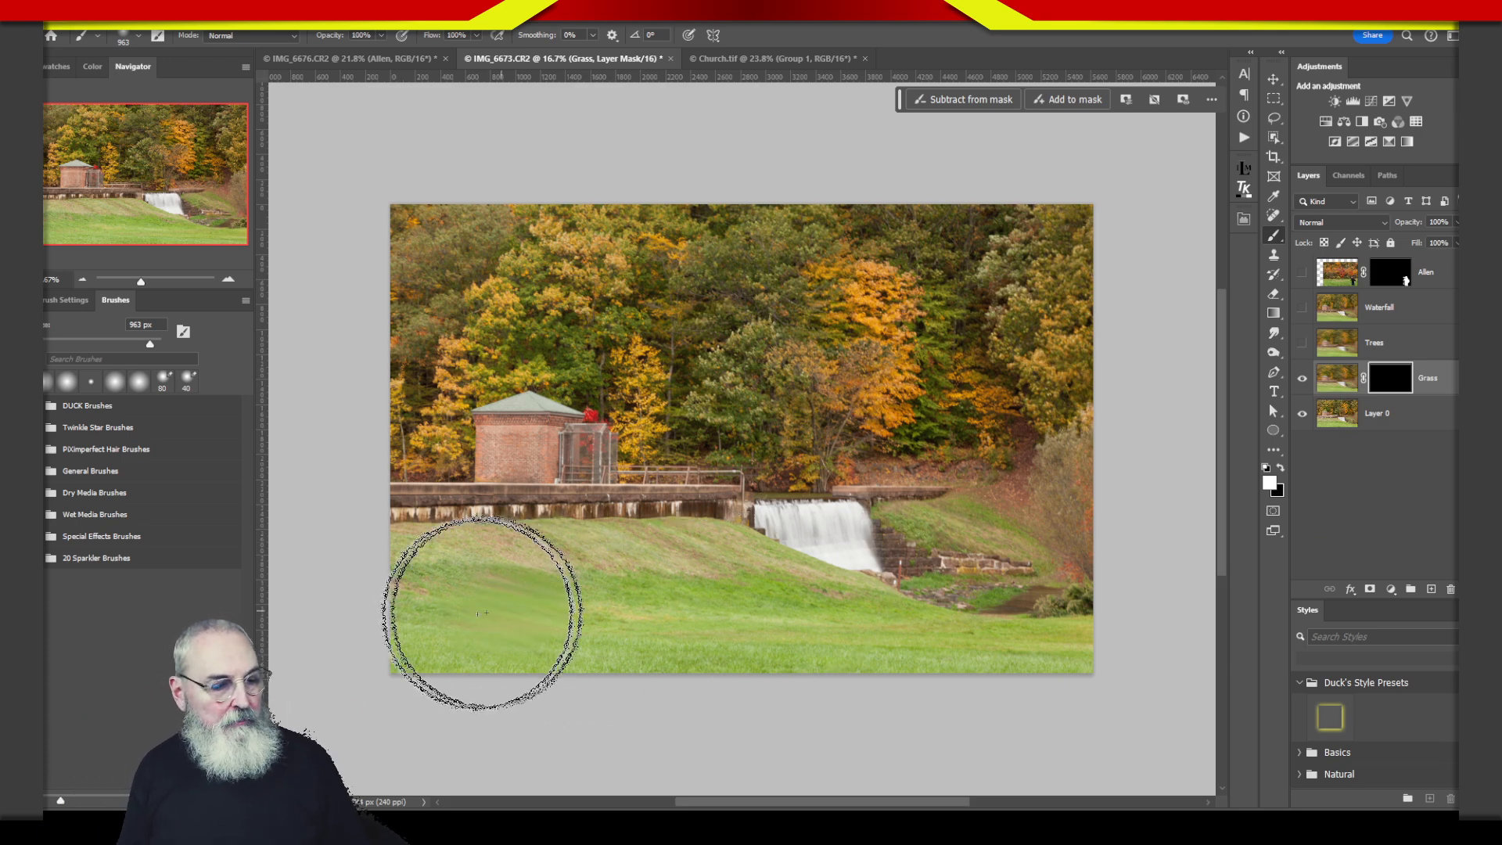
mouse_move(439, 573)
mouse_down()
mouse_move(642, 581)
mouse_move(524, 581)
mouse_move(627, 582)
mouse_move(544, 642)
mouse_move(750, 684)
mouse_move(1163, 694)
mouse_move(802, 645)
mouse_move(813, 618)
mouse_move(660, 576)
mouse_move(789, 603)
mouse_move(439, 610)
mouse_move(1033, 632)
mouse_up()
- Reduce the brush to 500 px and paint white on the Grass mask over the bank and hillside right of the waterfall
key(bracketleft)
key(bracketleft)
key(bracketleft)
key(bracketleft)
key(bracketleft)
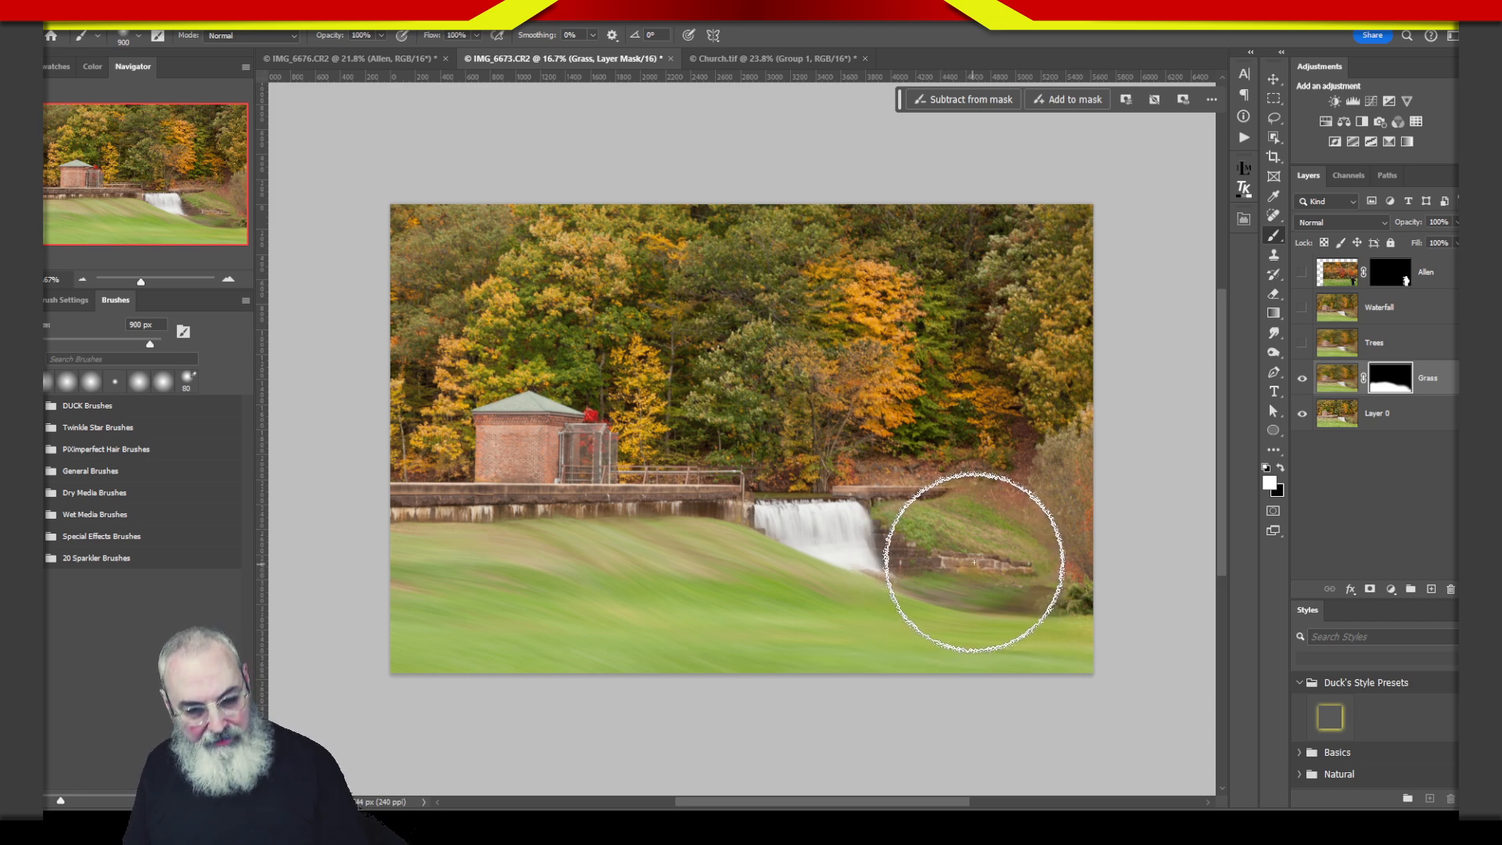
mouse_move(899, 540)
mouse_down()
mouse_move(1022, 530)
mouse_move(1064, 594)
mouse_move(965, 537)
mouse_move(1100, 520)
mouse_move(972, 523)
mouse_move(1052, 589)
mouse_move(958, 571)
mouse_move(988, 552)
mouse_move(856, 546)
mouse_up()
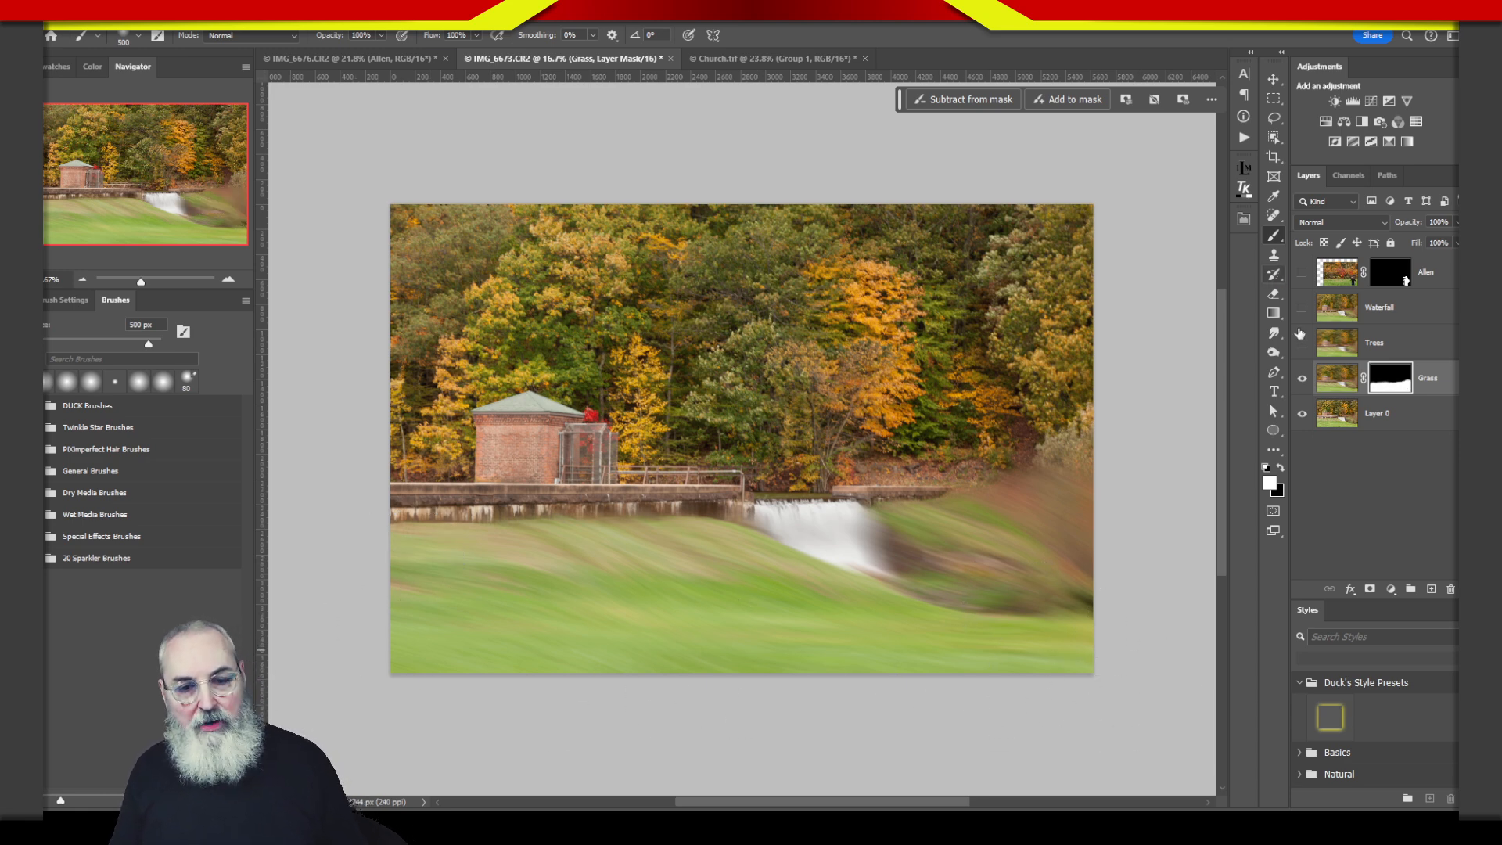
- Show the Trees layer, give it a black mask, and paint white over the foliage around the brick building with a 500 px brush
click(1303, 345)
click(1404, 347)
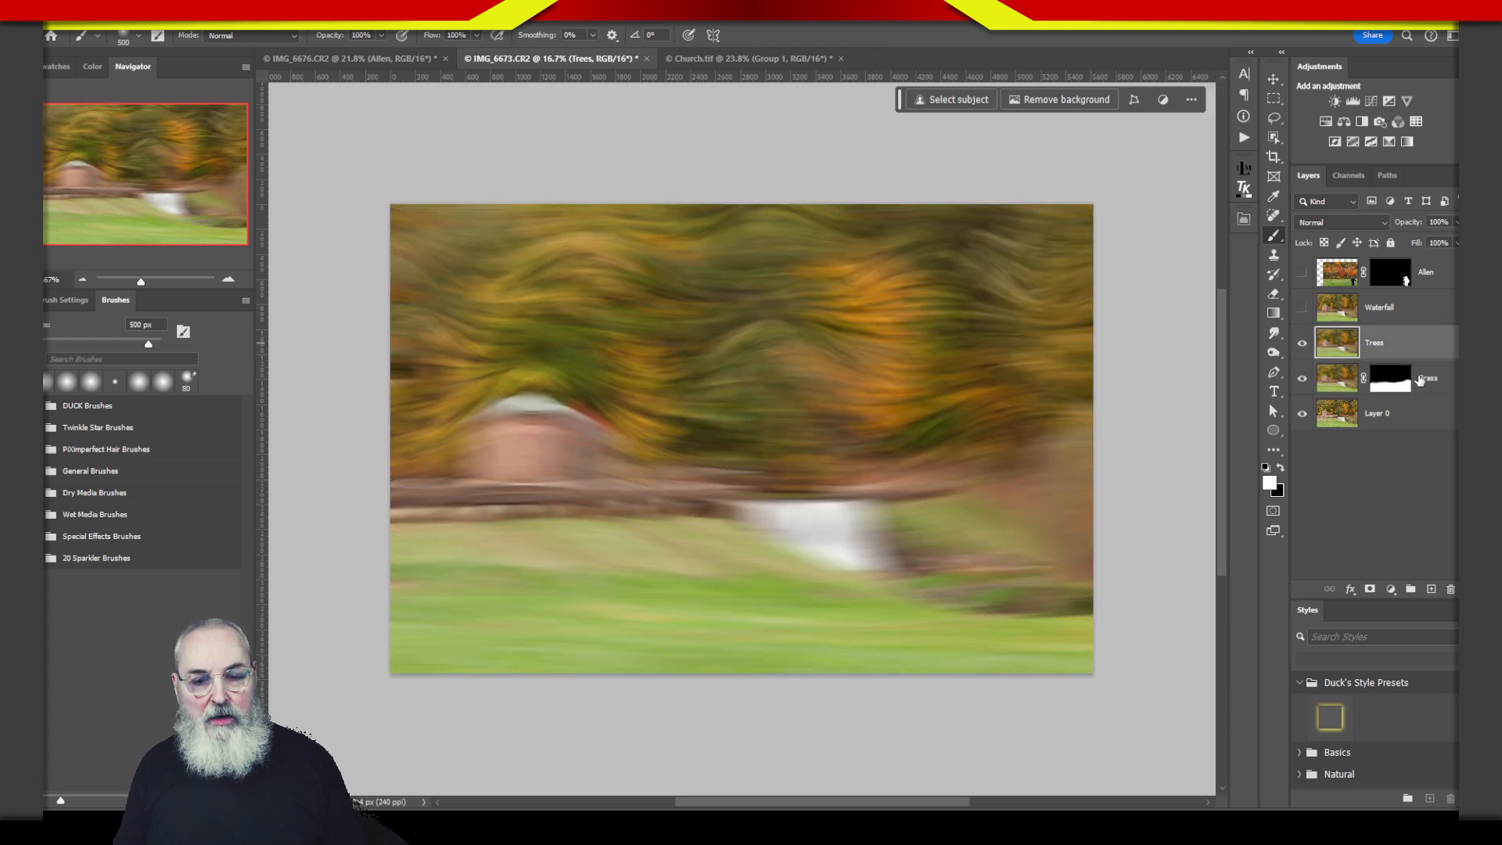
alt+click(1369, 591)
mouse_move(444, 459)
mouse_down()
mouse_move(413, 456)
mouse_move(413, 432)
mouse_move(502, 359)
mouse_move(537, 361)
mouse_move(407, 405)
mouse_move(415, 201)
mouse_move(577, 204)
mouse_move(478, 237)
mouse_move(858, 270)
mouse_move(409, 312)
mouse_move(991, 320)
mouse_move(674, 307)
mouse_move(1069, 237)
mouse_move(679, 230)
mouse_move(1066, 293)
mouse_move(742, 307)
mouse_move(568, 387)
mouse_move(600, 386)
mouse_move(568, 368)
mouse_move(635, 439)
mouse_move(708, 449)
mouse_move(647, 453)
mouse_move(786, 457)
mouse_move(738, 459)
mouse_move(798, 475)
mouse_move(866, 450)
mouse_move(936, 468)
mouse_move(1080, 455)
mouse_move(1091, 423)
mouse_move(831, 402)
mouse_move(881, 354)
mouse_move(1007, 343)
mouse_move(728, 392)
mouse_move(666, 368)
mouse_move(672, 391)
mouse_move(841, 415)
mouse_move(728, 396)
mouse_move(763, 432)
mouse_move(898, 426)
mouse_up()
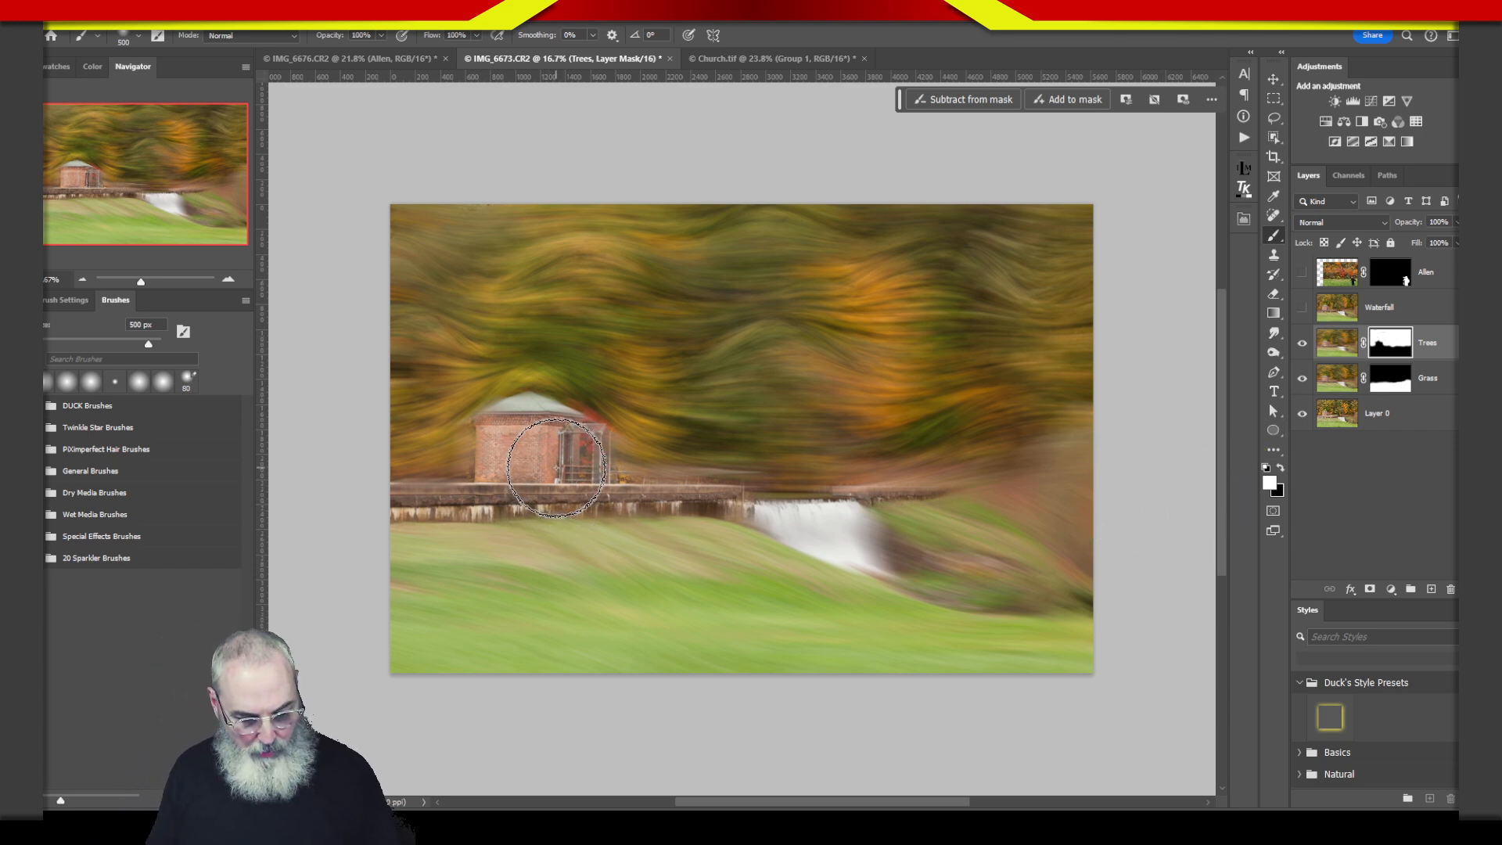
- Paint white on the Trees mask over the wire cage beside the brick building, and reduce the brush to 200 px
key(z)
drag(530, 462, 851, 379)
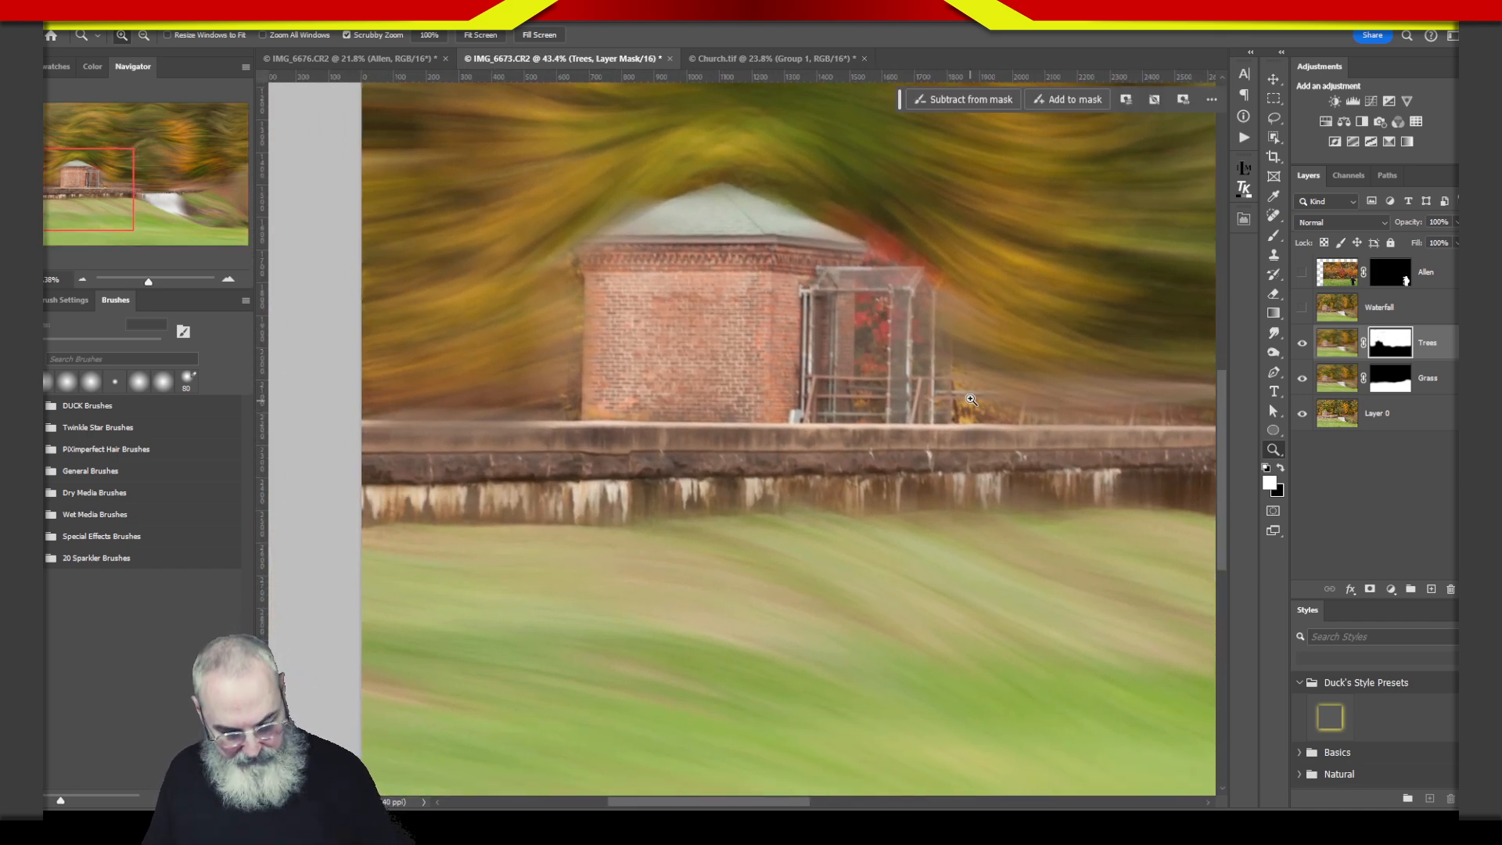
key(b)
mouse_move(887, 380)
mouse_down()
mouse_move(900, 333)
mouse_move(888, 308)
mouse_move(889, 399)
mouse_move(880, 377)
mouse_move(836, 399)
mouse_up()
key(bracketleft)
key(bracketleft)
key(bracketleft)
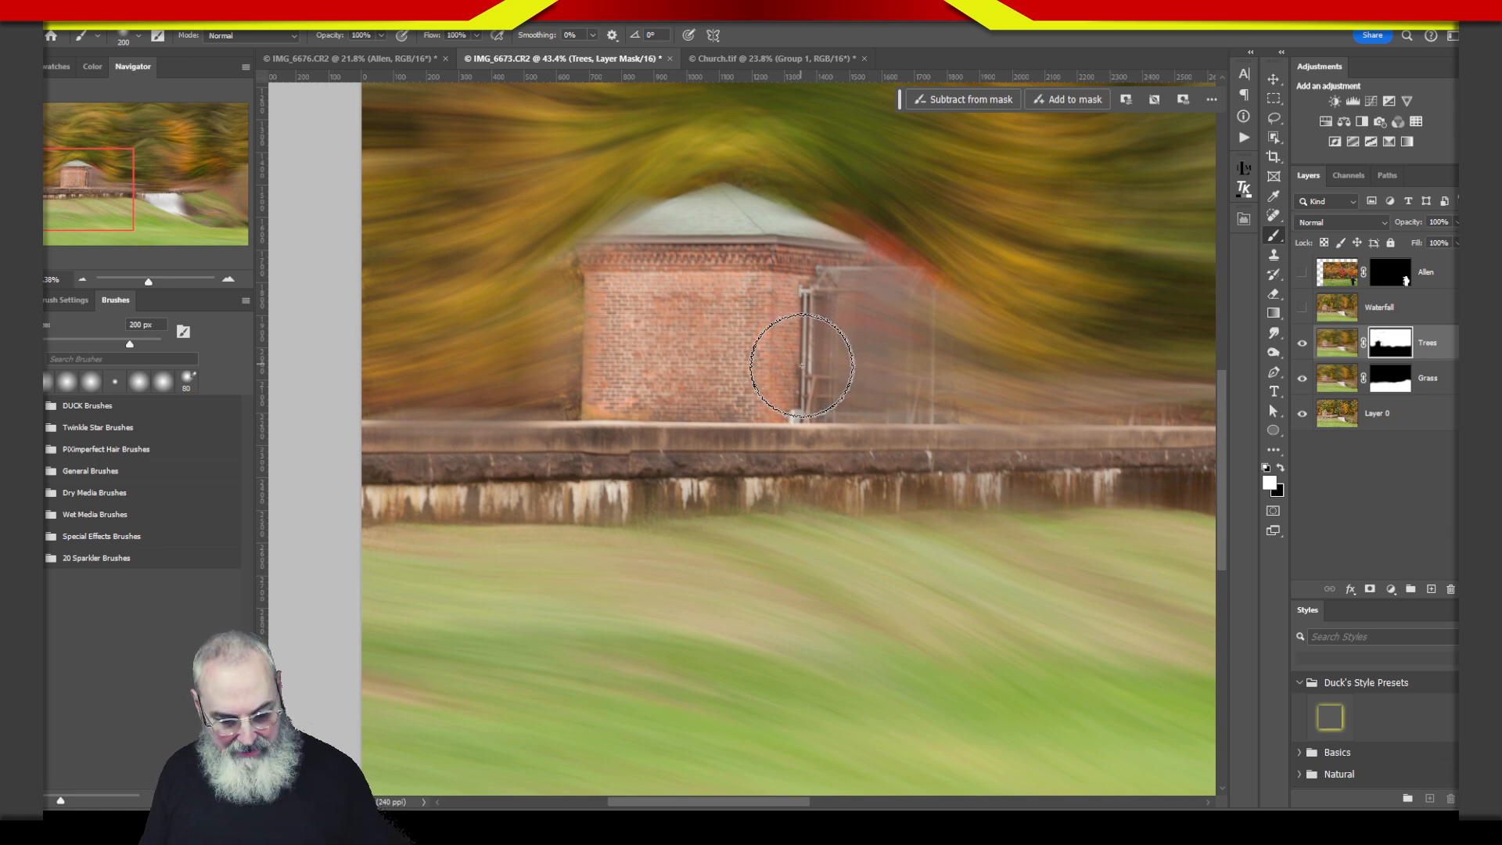
key(x)
key(x)
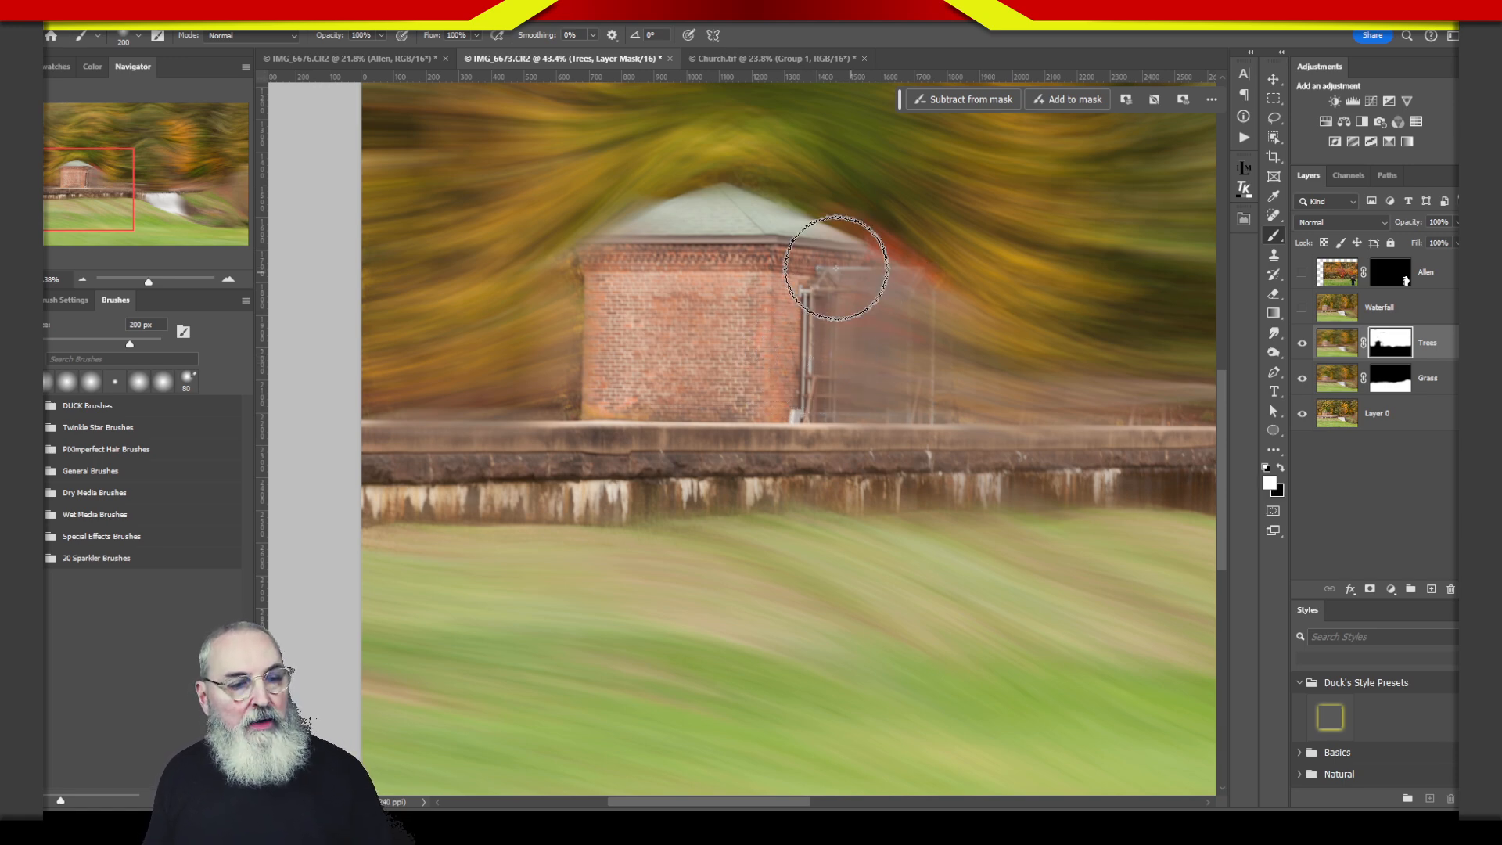
- Paint black on the Trees mask over the brick building and its roof, and touch up the foliage at its left edge in white
key(x)
mouse_move(776, 313)
mouse_down()
mouse_move(827, 326)
mouse_move(779, 336)
mouse_move(778, 279)
mouse_move(826, 283)
mouse_move(819, 251)
mouse_move(656, 252)
mouse_move(613, 287)
mouse_move(606, 390)
mouse_move(652, 413)
mouse_up()
key(x)
mouse_move(563, 283)
mouse_down()
mouse_move(553, 415)
mouse_move(563, 277)
mouse_up()
key(x)
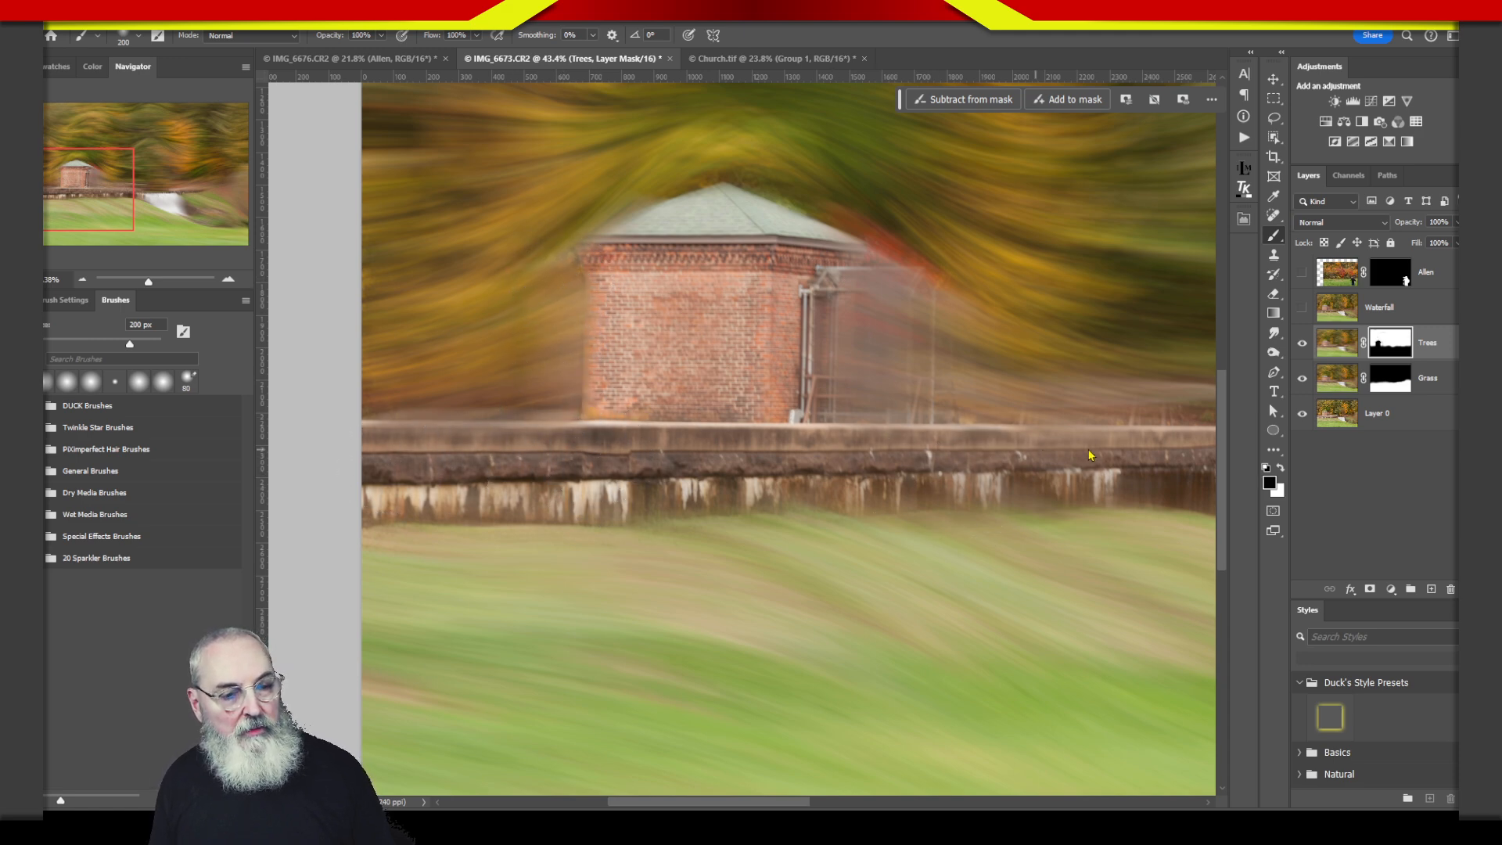
- Reduce the brush to 125 px and refine the Trees mask in black beside the brick building
drag(1072, 452, 675, 454)
key(x)
key(bracketleft)
key(bracketleft)
key(bracketleft)
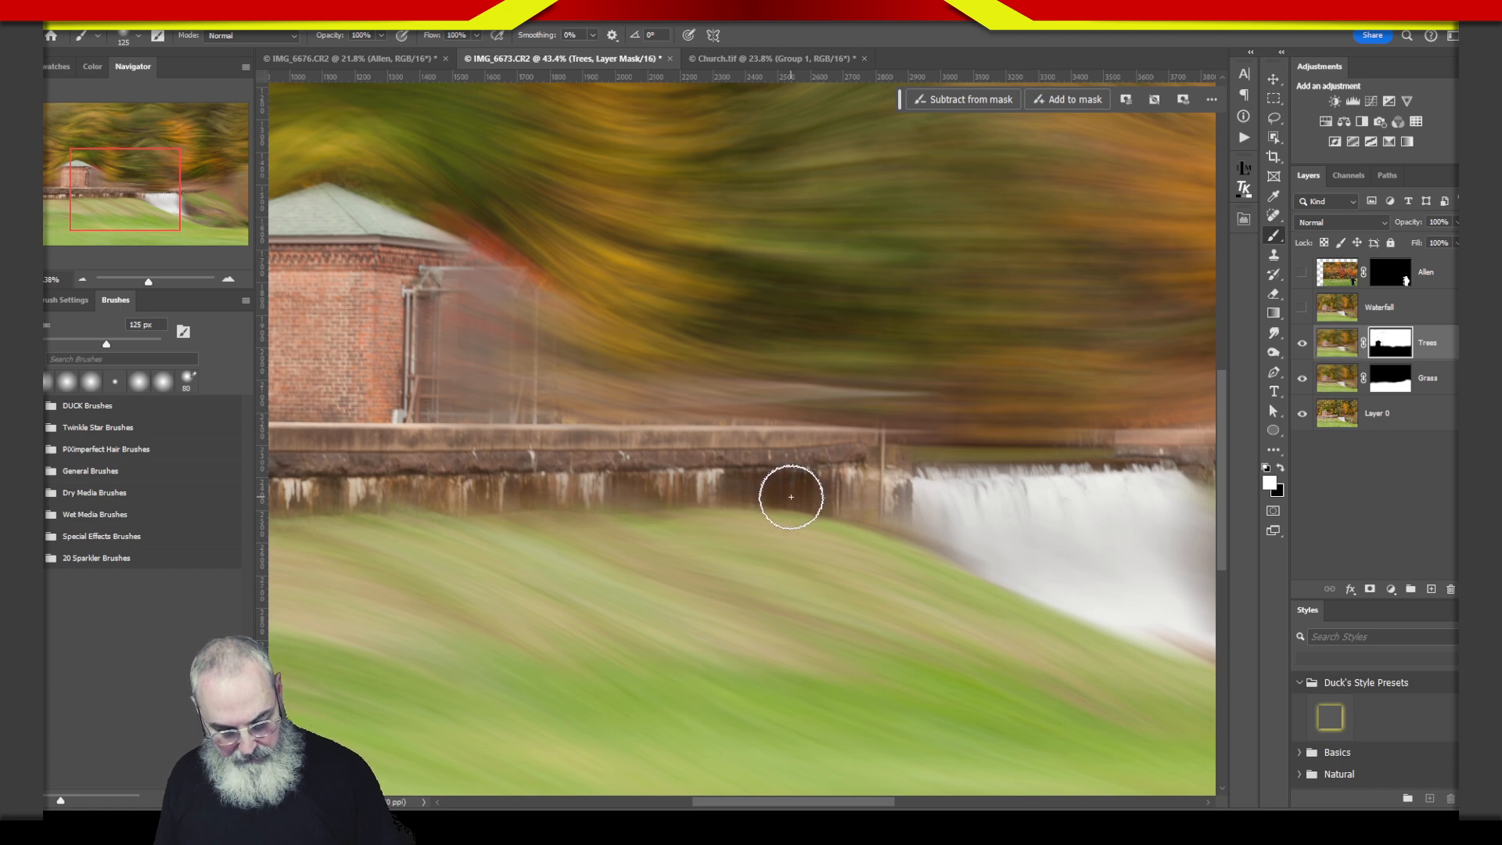
key(x)
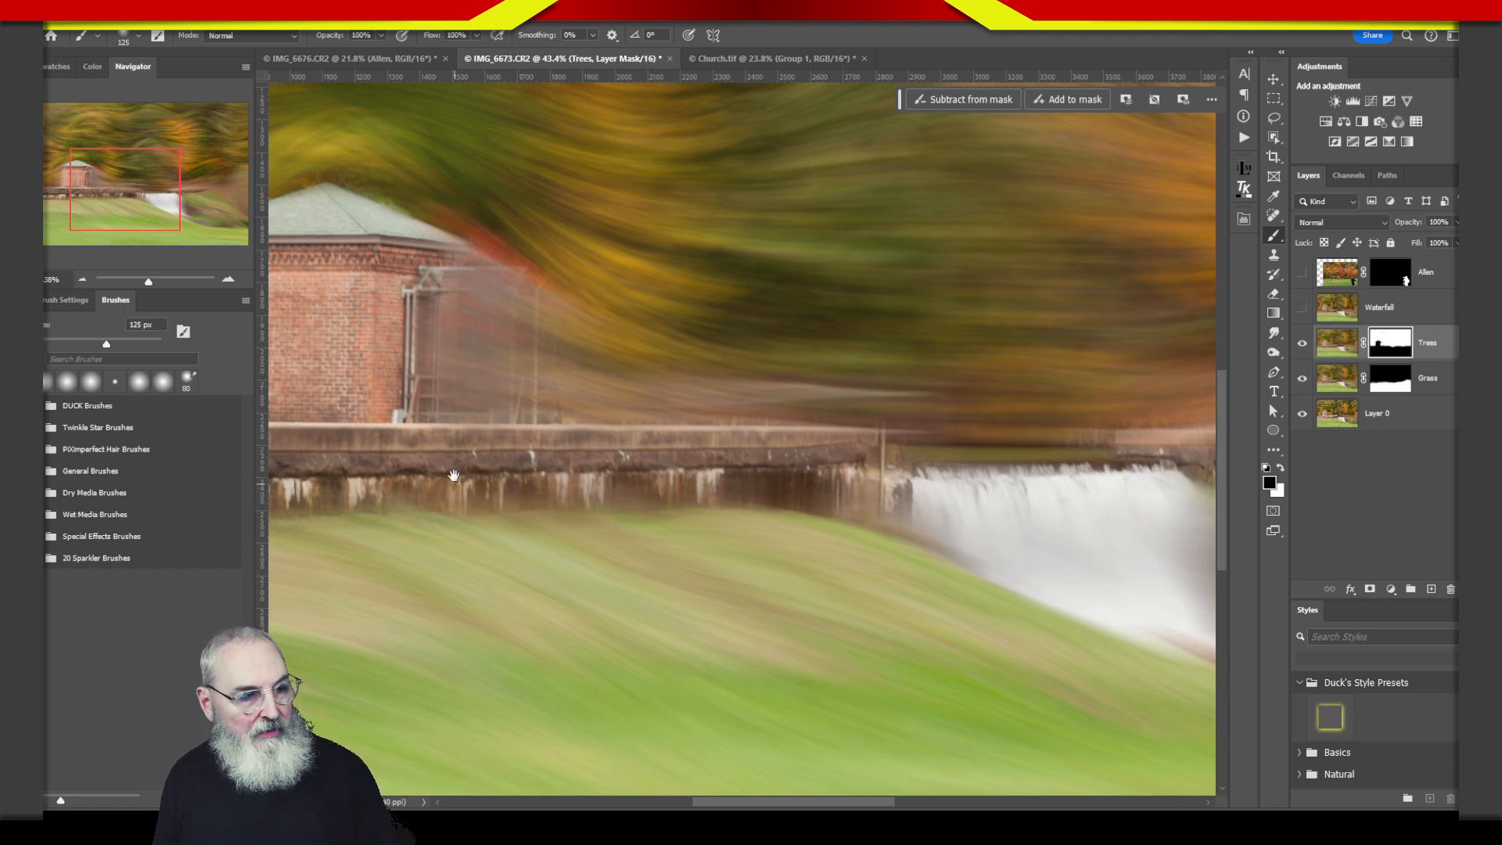
drag(453, 480, 784, 439)
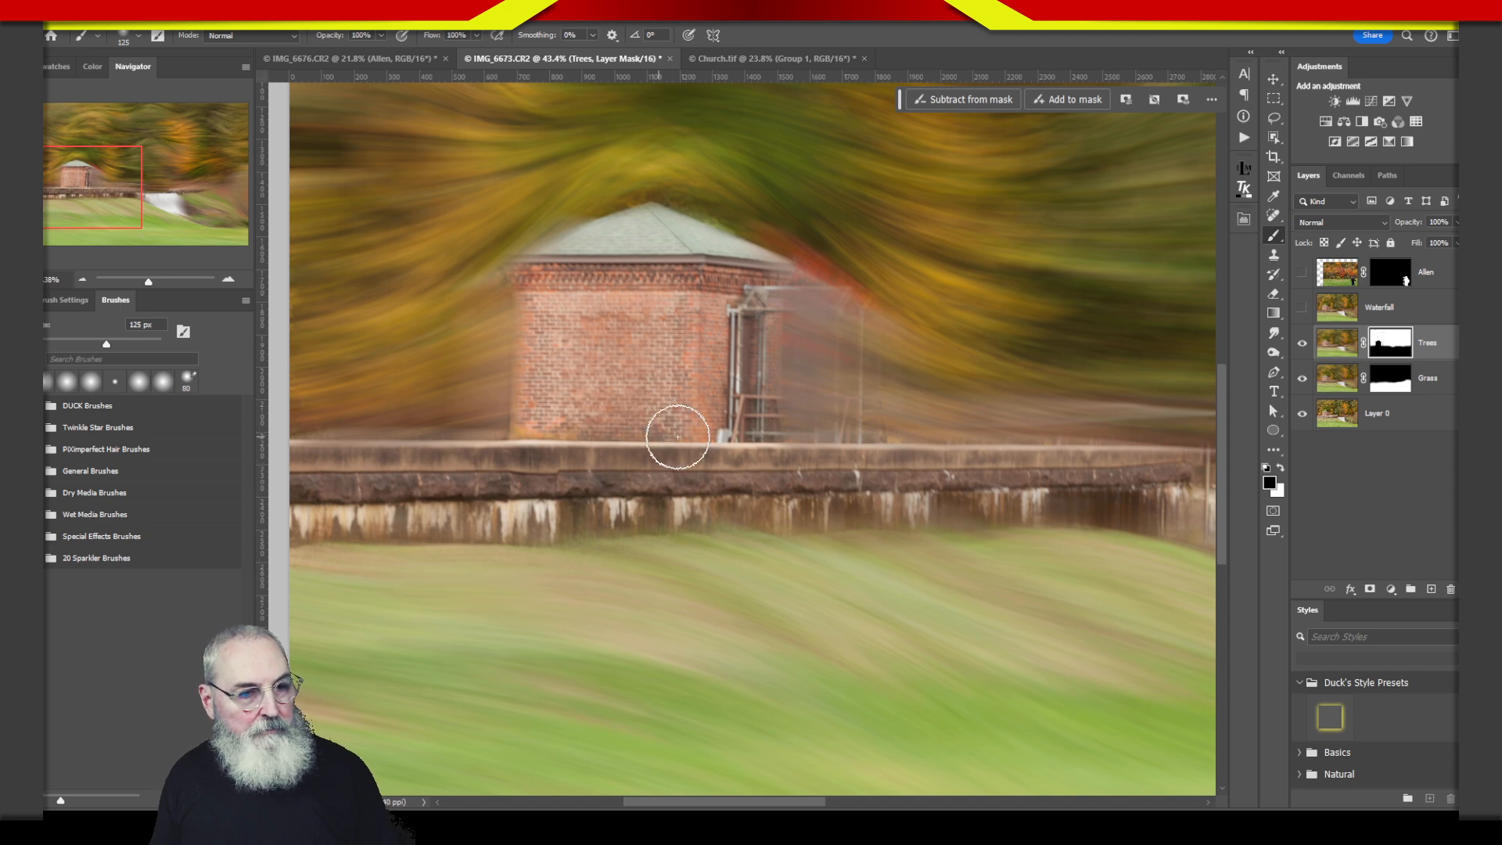
- Paint white on the Trees mask across the waterfall's upper edge, and touch up the bank to its right in black
key(x)
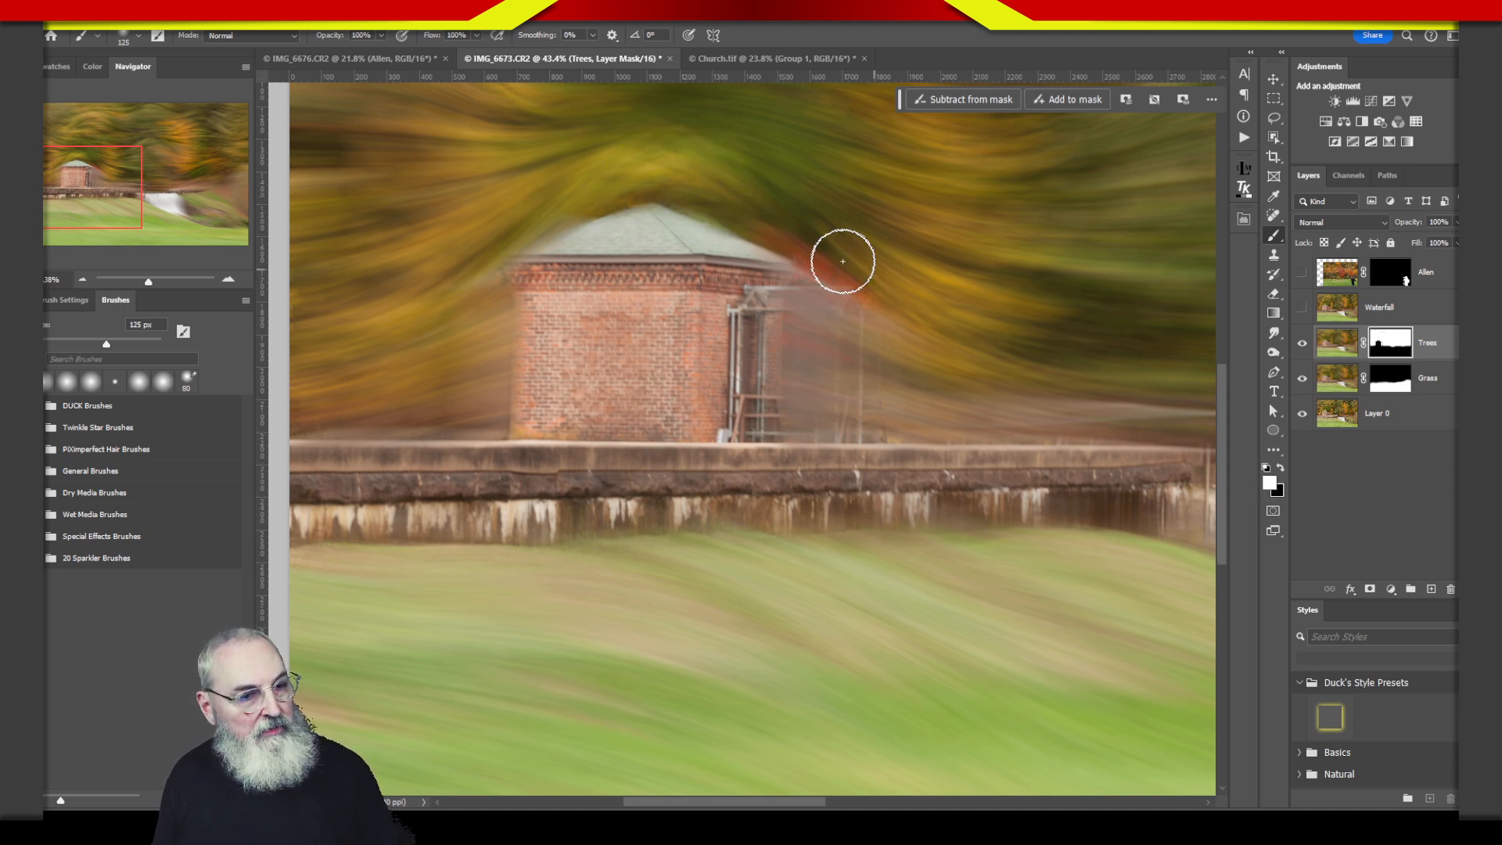
drag(1037, 528, 435, 426)
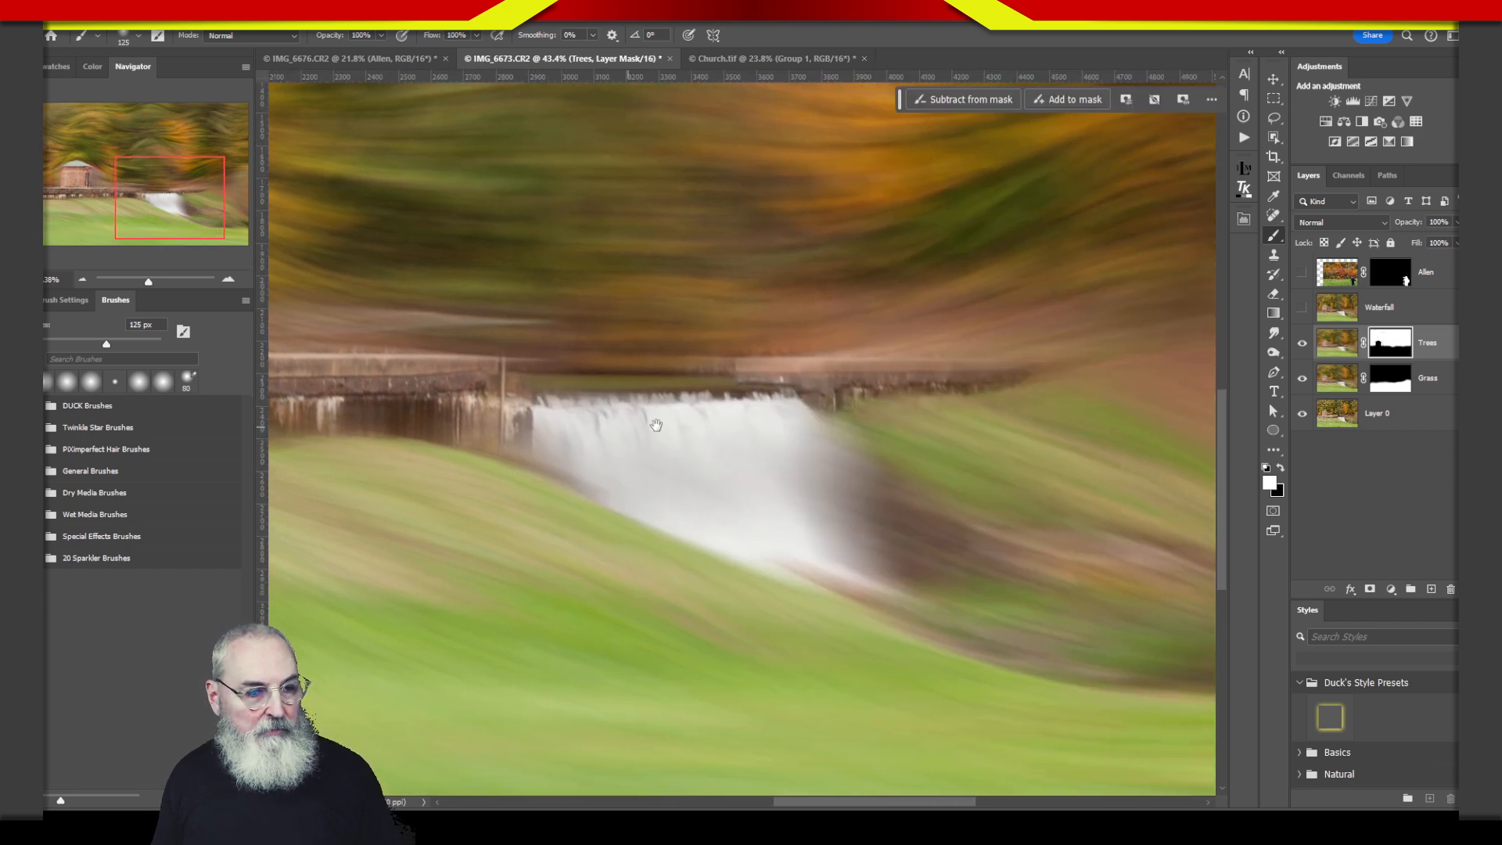
key(x)
key(x)
mouse_move(523, 423)
mouse_down()
mouse_move(877, 451)
mouse_move(969, 520)
mouse_up()
key(x)
mouse_move(889, 463)
mouse_down()
mouse_move(1024, 519)
mouse_move(837, 443)
mouse_move(1000, 593)
mouse_move(822, 515)
mouse_move(853, 444)
mouse_up()
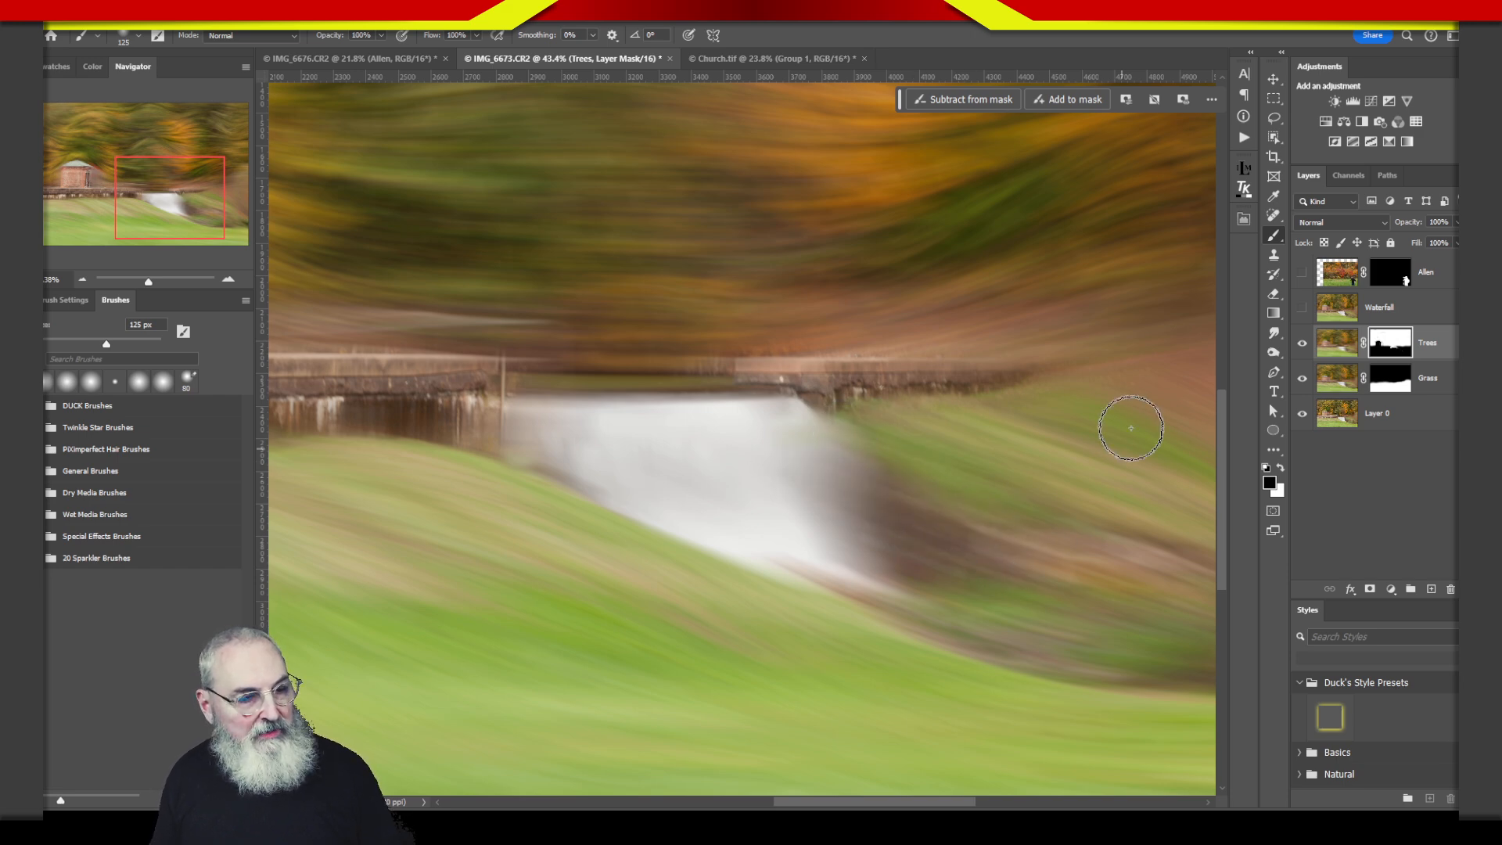
key(ctrl+0)
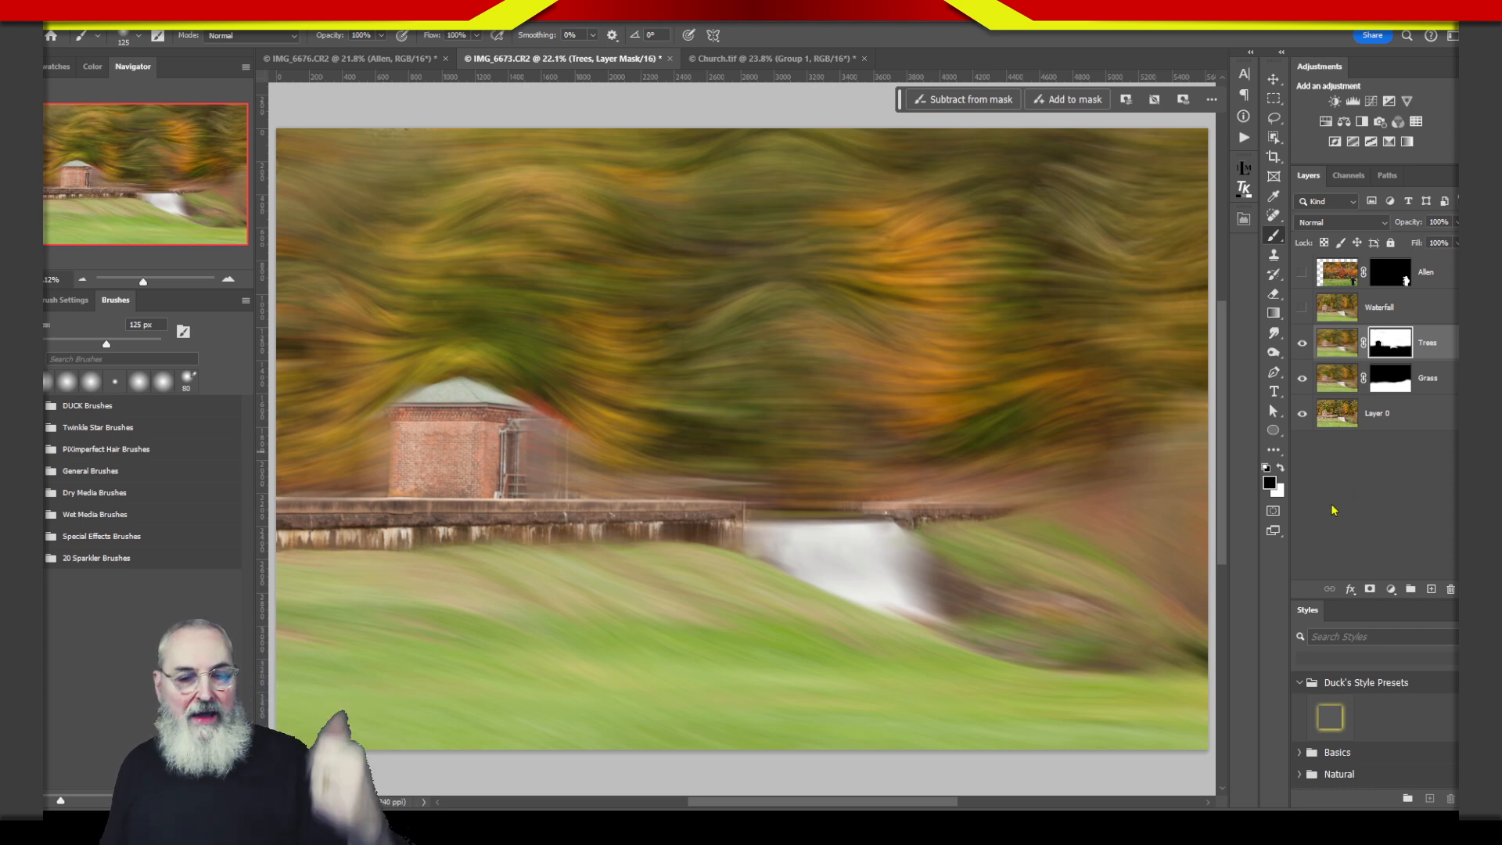
- Show the Waterfall layer and give it a black layer mask
click(1302, 308)
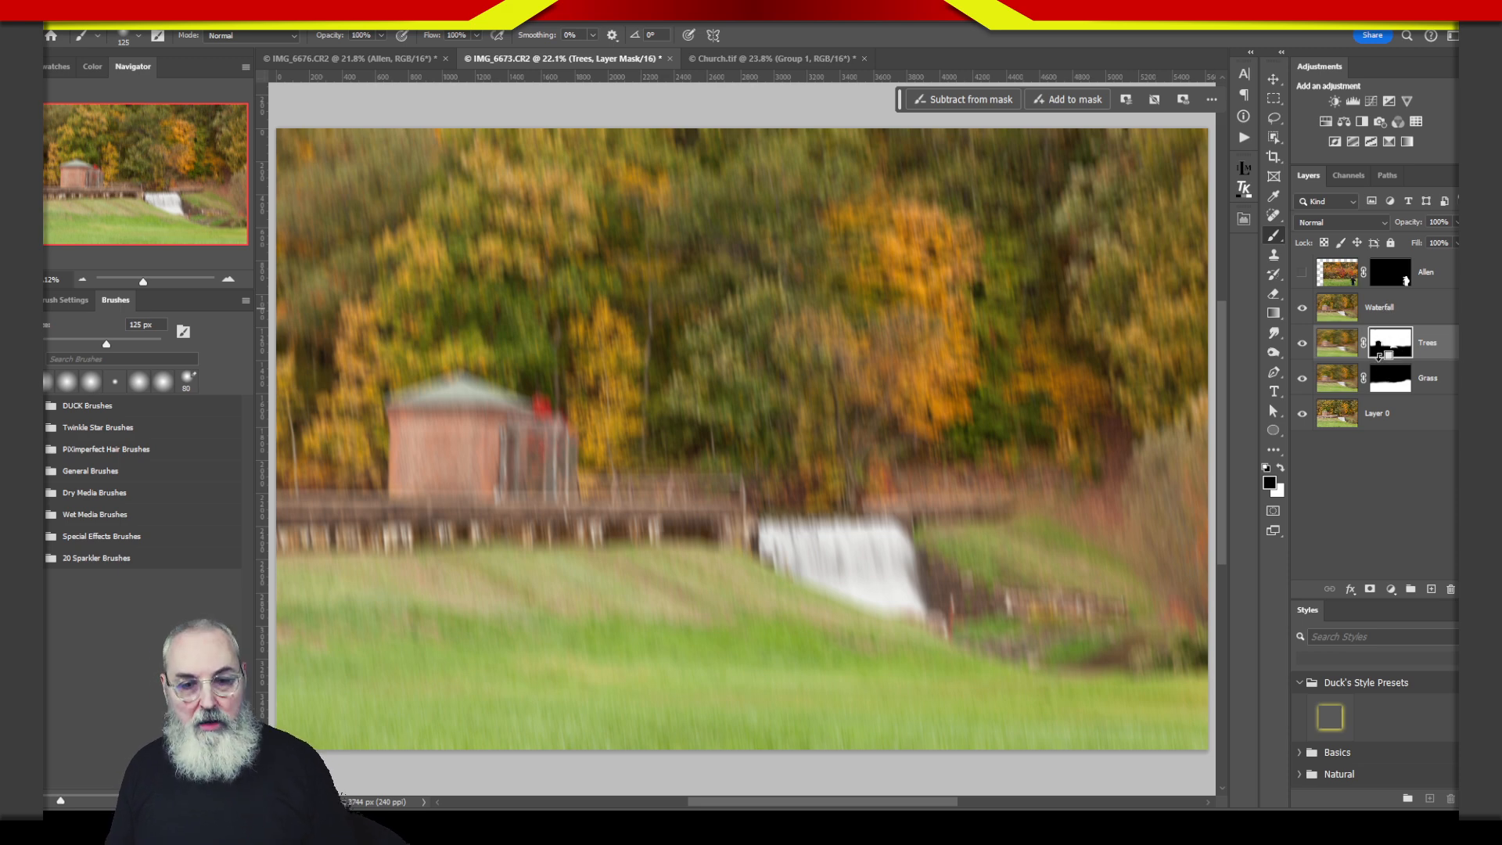
click(1369, 589)
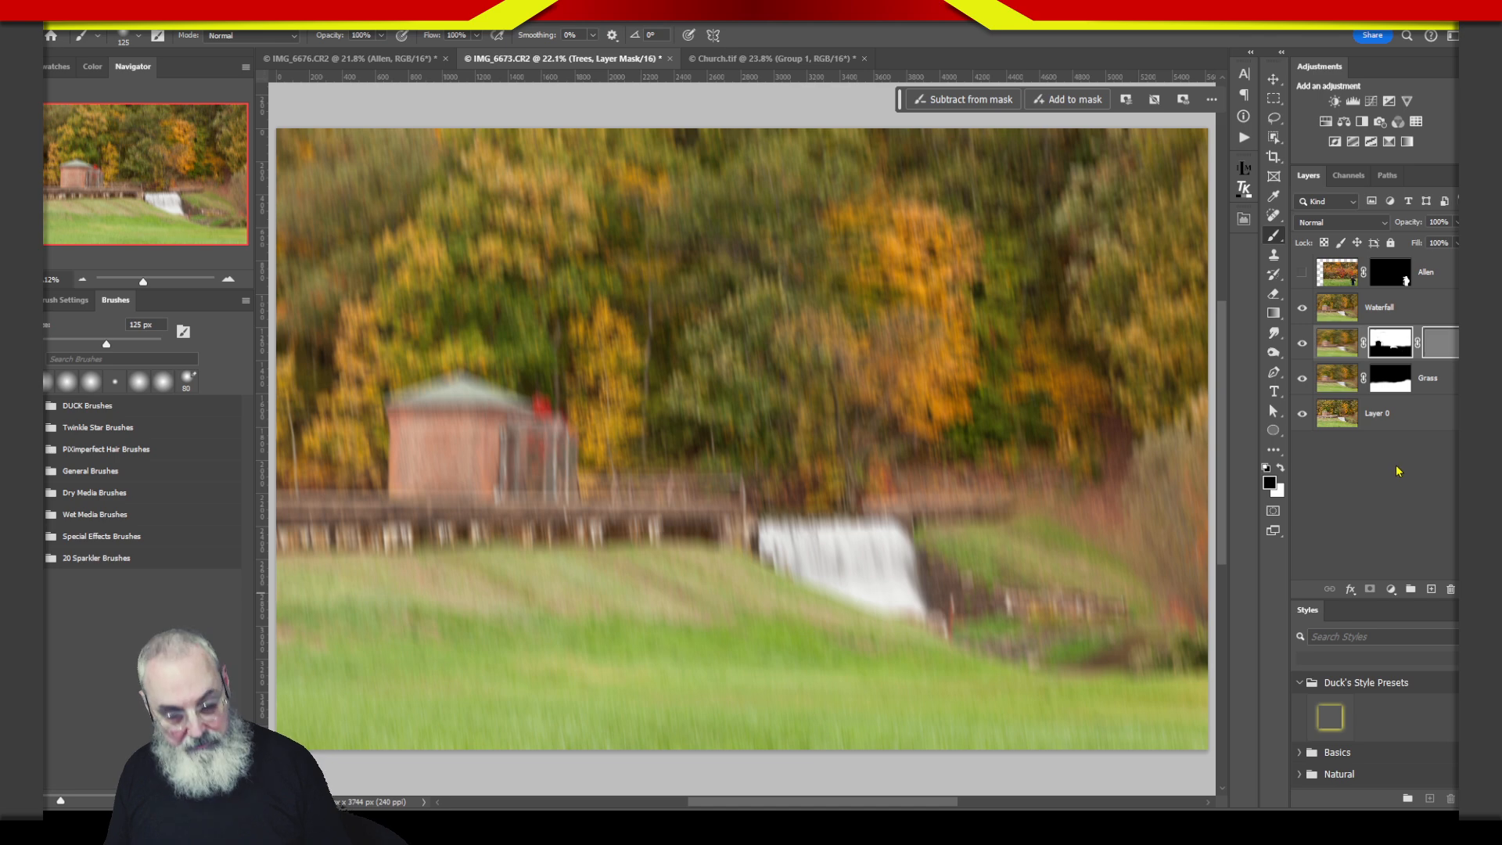
key(ctrl+z)
click(1386, 310)
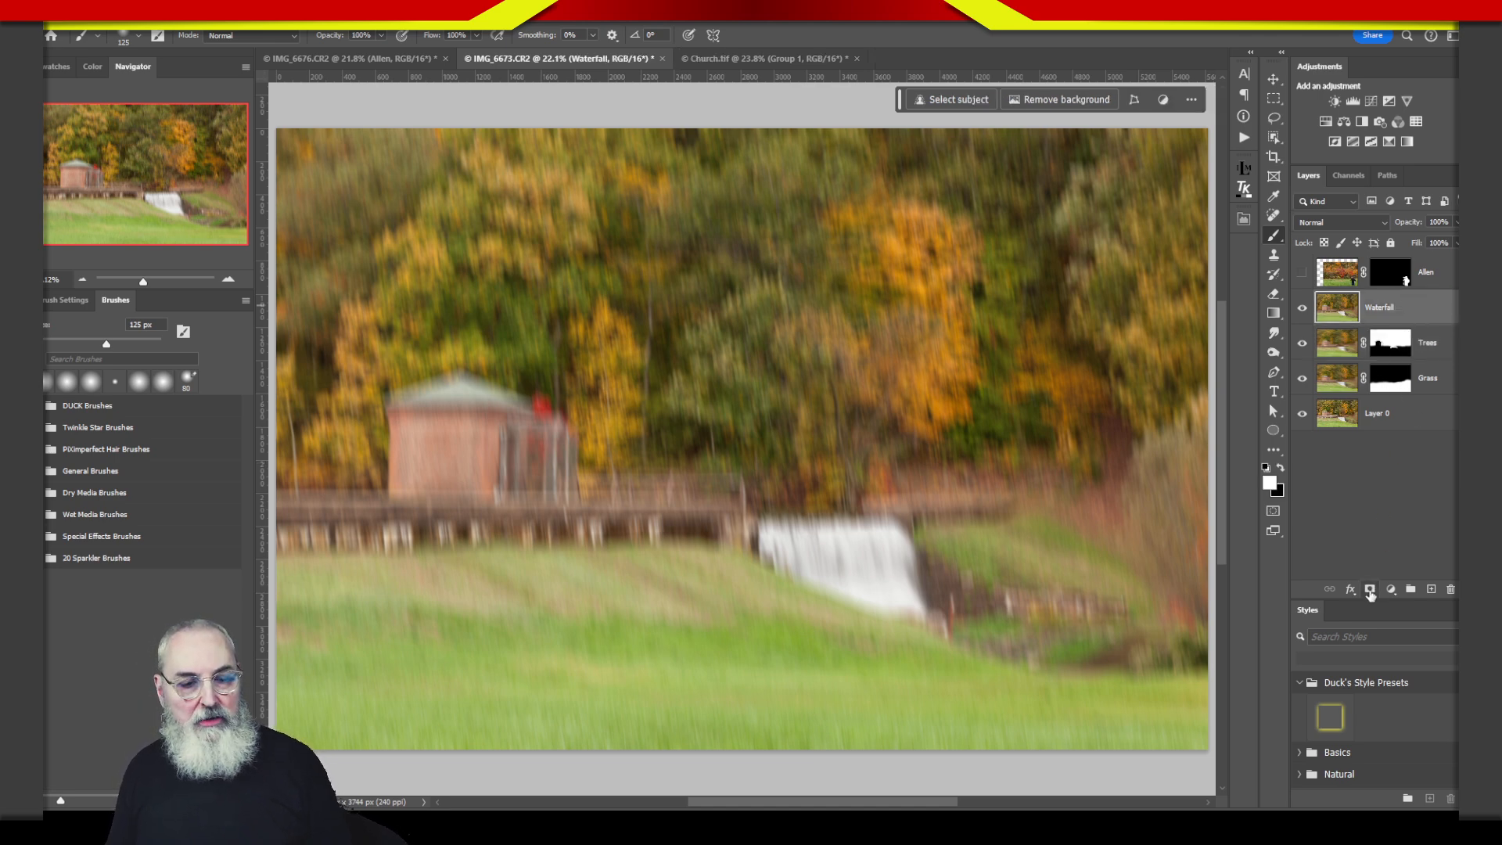
alt+click(1370, 590)
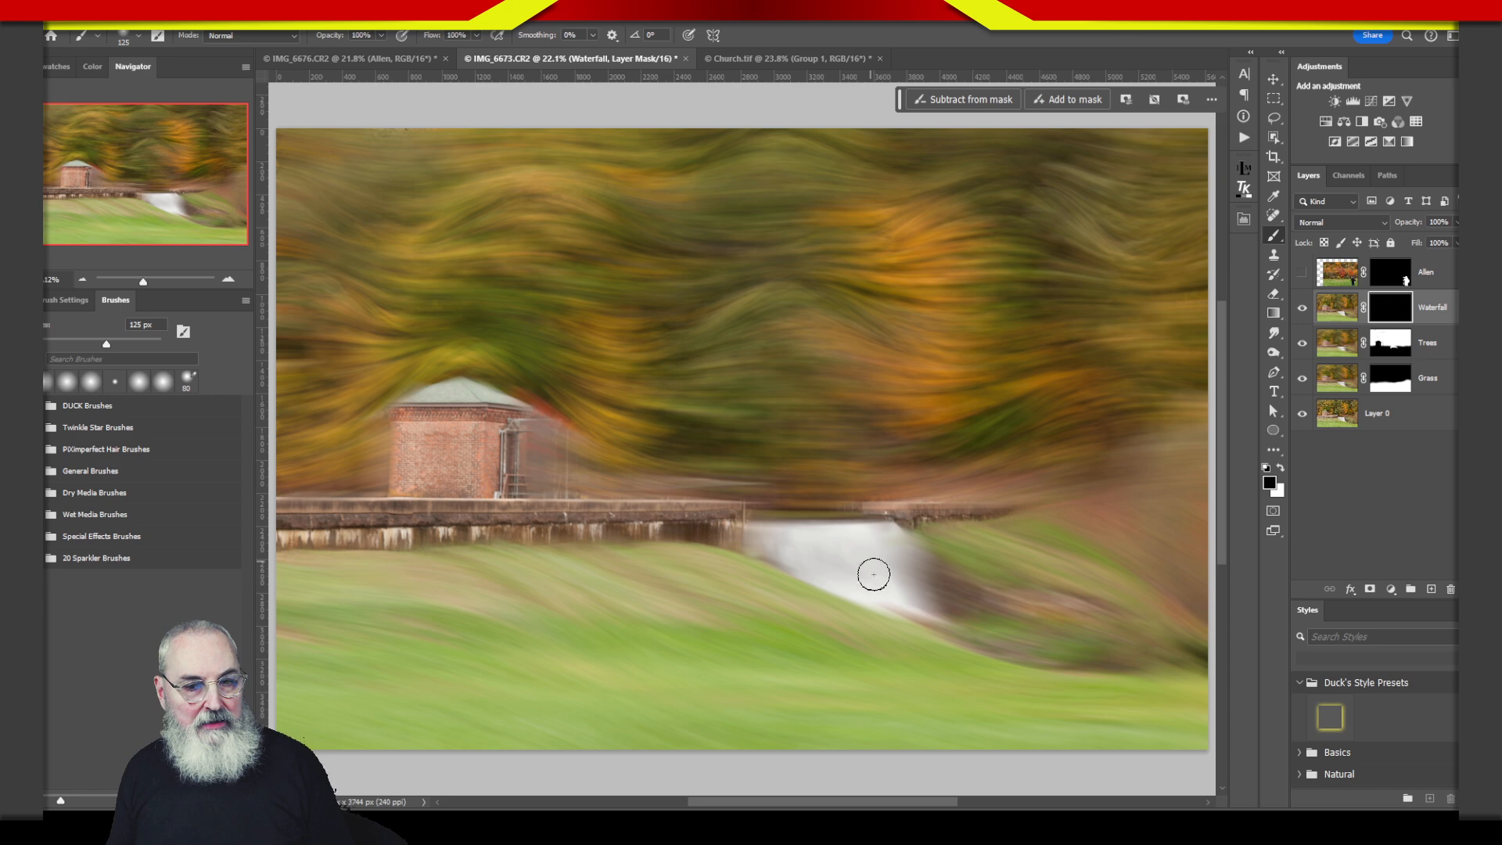
- Paint white on the Waterfall mask over the falling water with a 125 px brush, and clean up its edges in black
key(x)
mouse_move(795, 555)
mouse_down()
mouse_move(770, 533)
mouse_move(791, 563)
mouse_move(842, 541)
mouse_move(875, 581)
mouse_move(898, 553)
mouse_move(927, 606)
mouse_move(909, 581)
mouse_move(888, 604)
mouse_move(794, 557)
mouse_move(893, 599)
mouse_move(882, 531)
mouse_move(777, 528)
mouse_move(899, 570)
mouse_up()
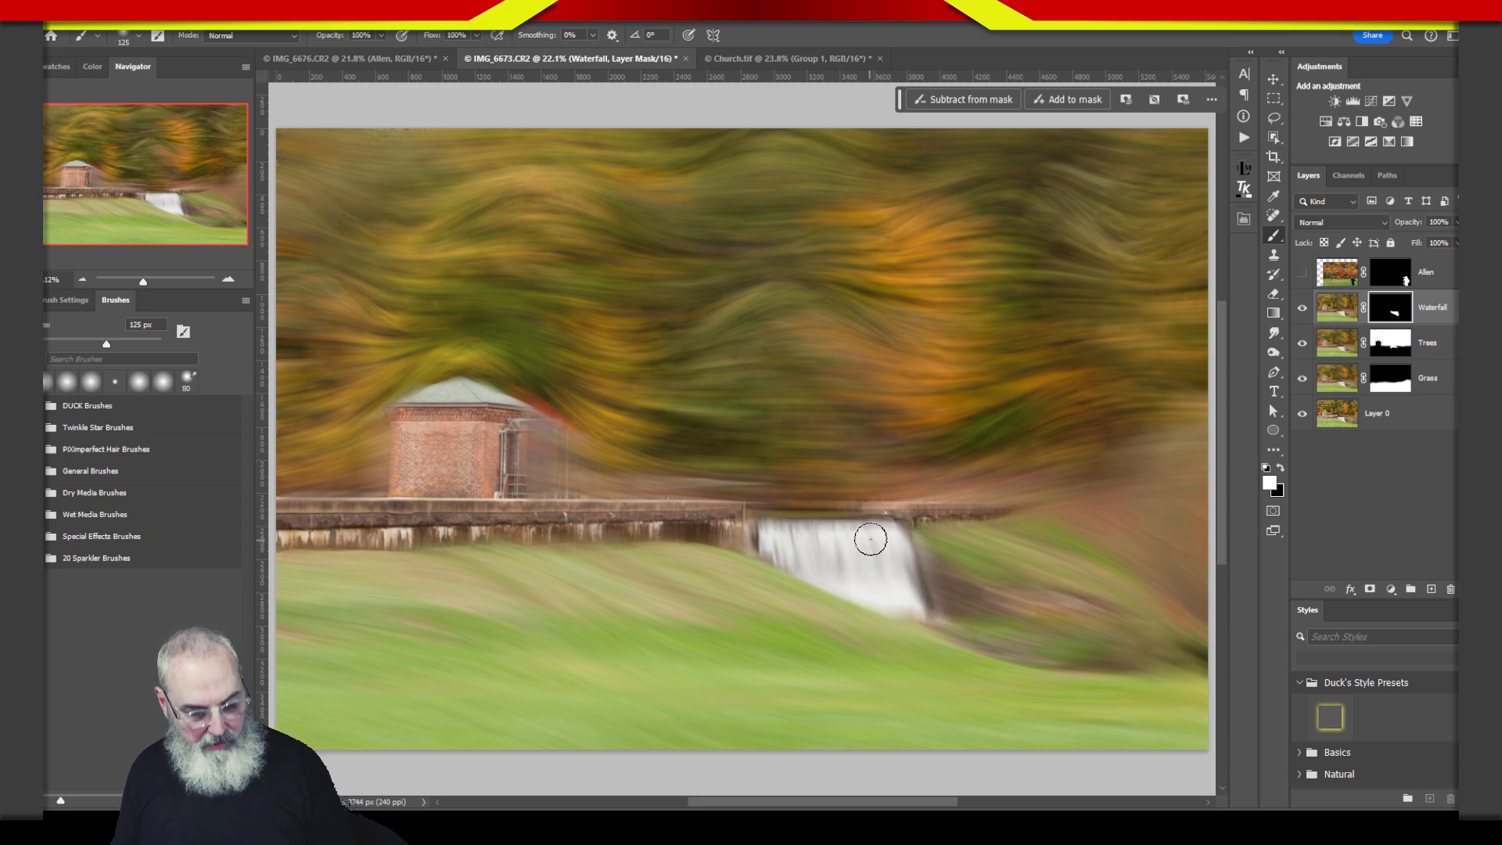
key(x)
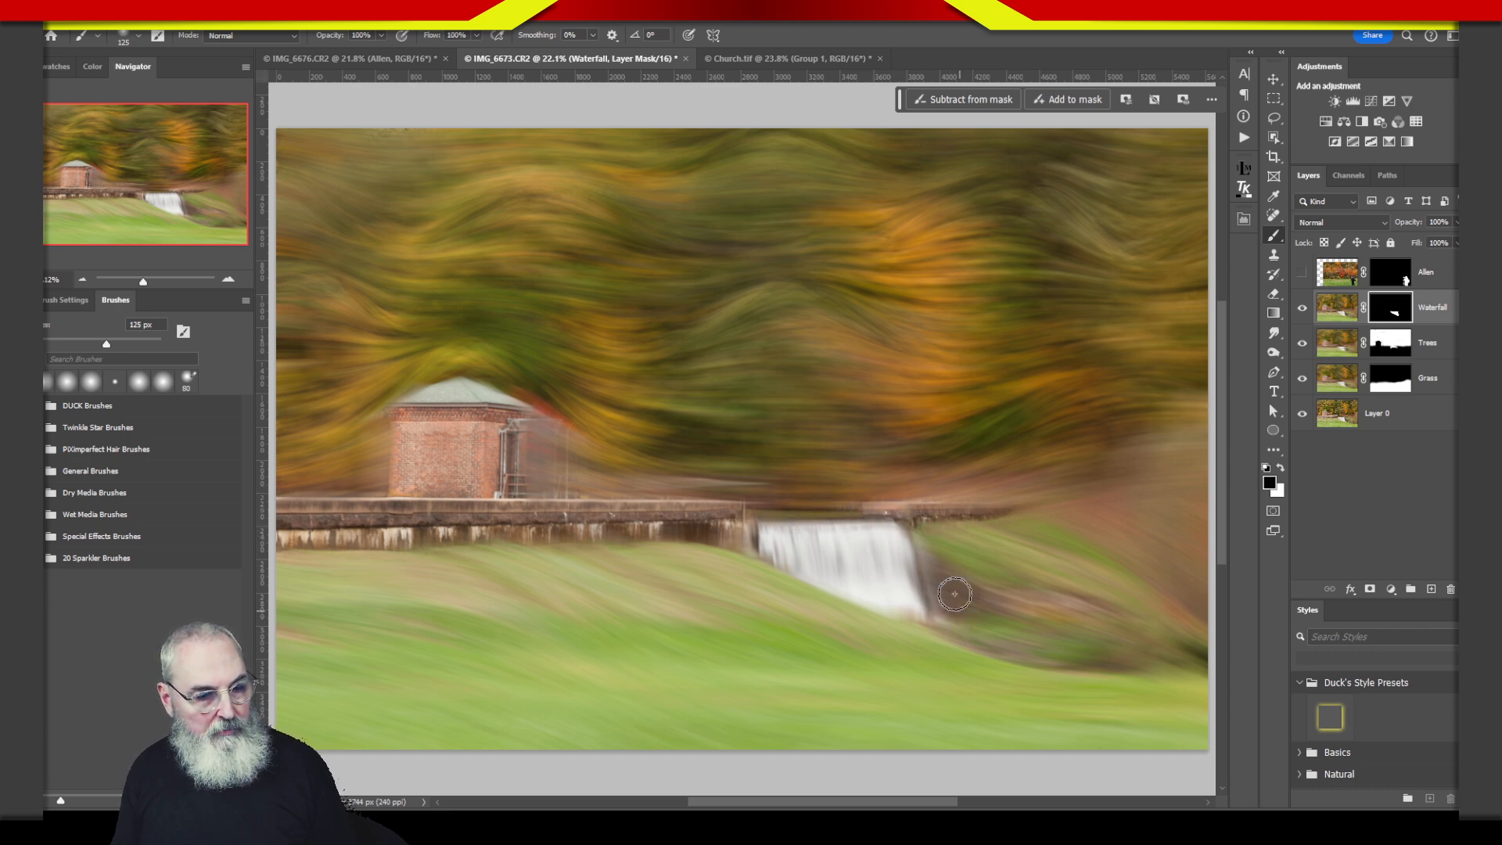
mouse_move(1004, 616)
mouse_down()
mouse_move(1017, 601)
mouse_move(998, 601)
mouse_up()
- Show the layer with the masked photographer and deselect all layers
key(ctrl+minus)
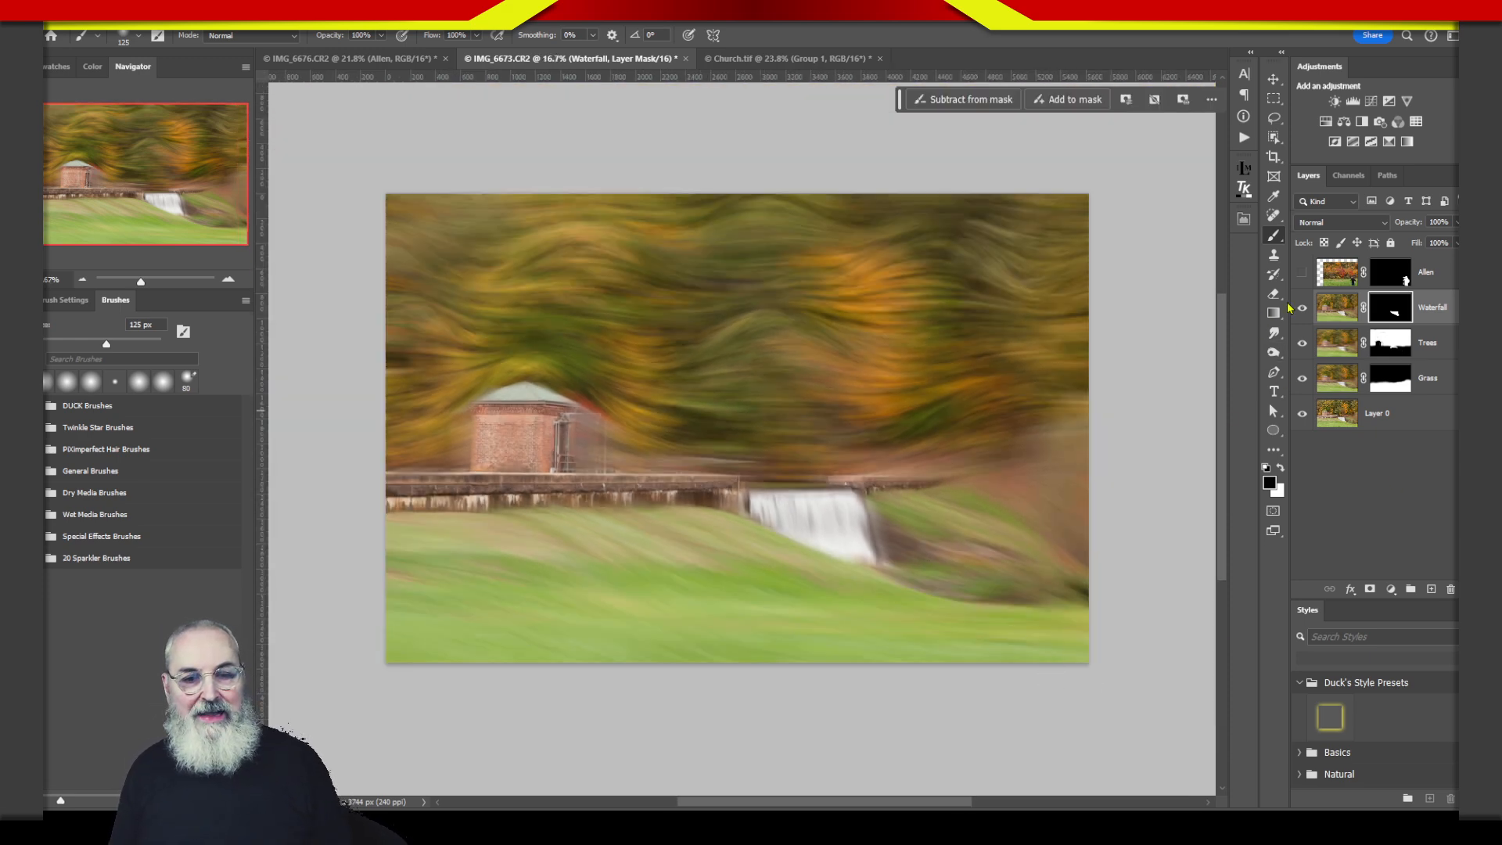
click(1303, 272)
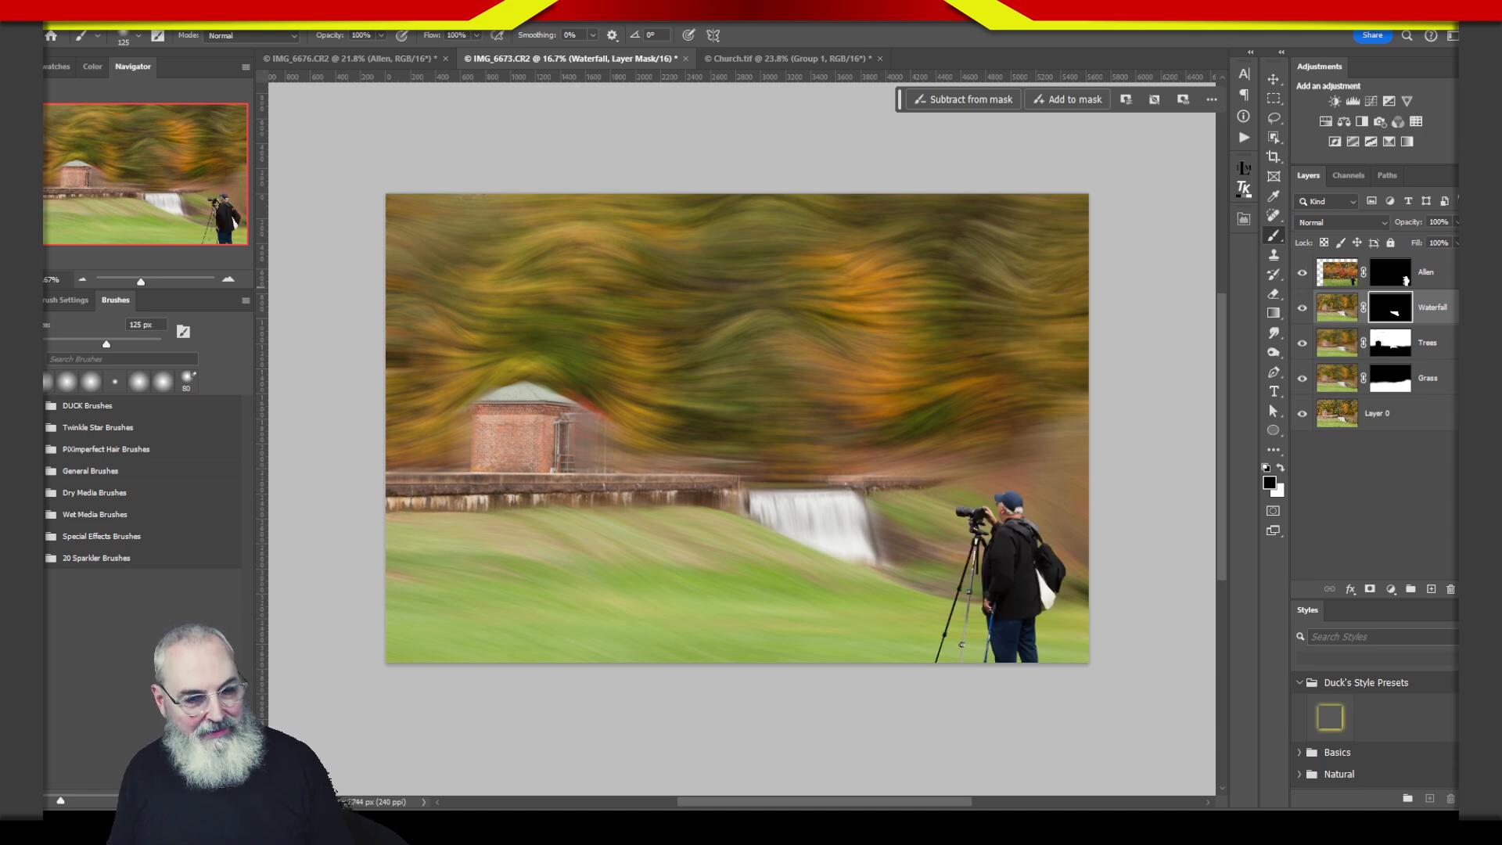
click(1438, 556)
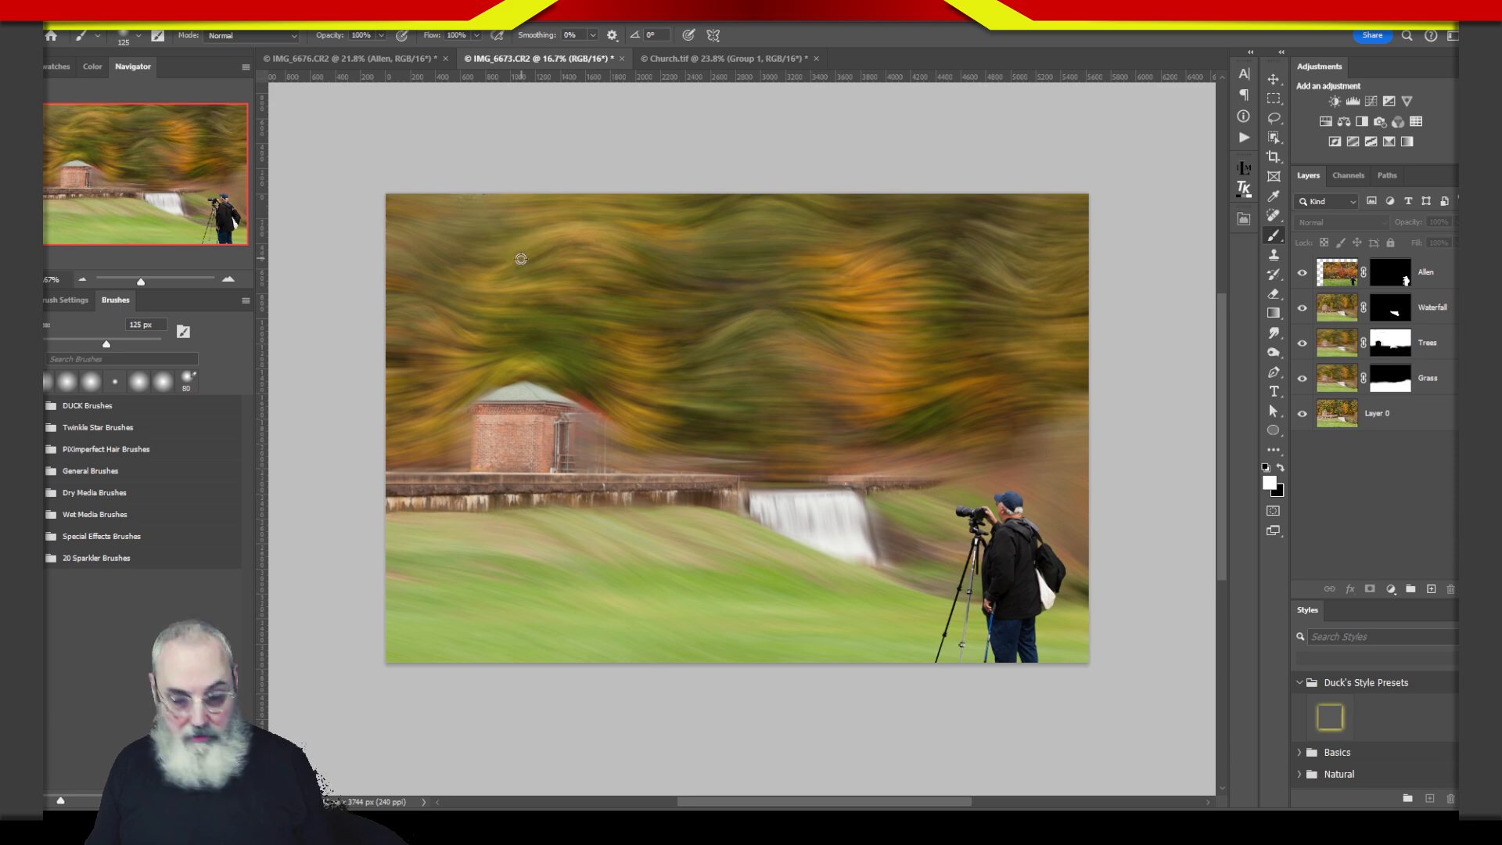
- Switch to Lightroom Classic, select _MG_3509 and _MG_3510 in the photo grid, and view them enlarged side by side
key(alt+Tab)
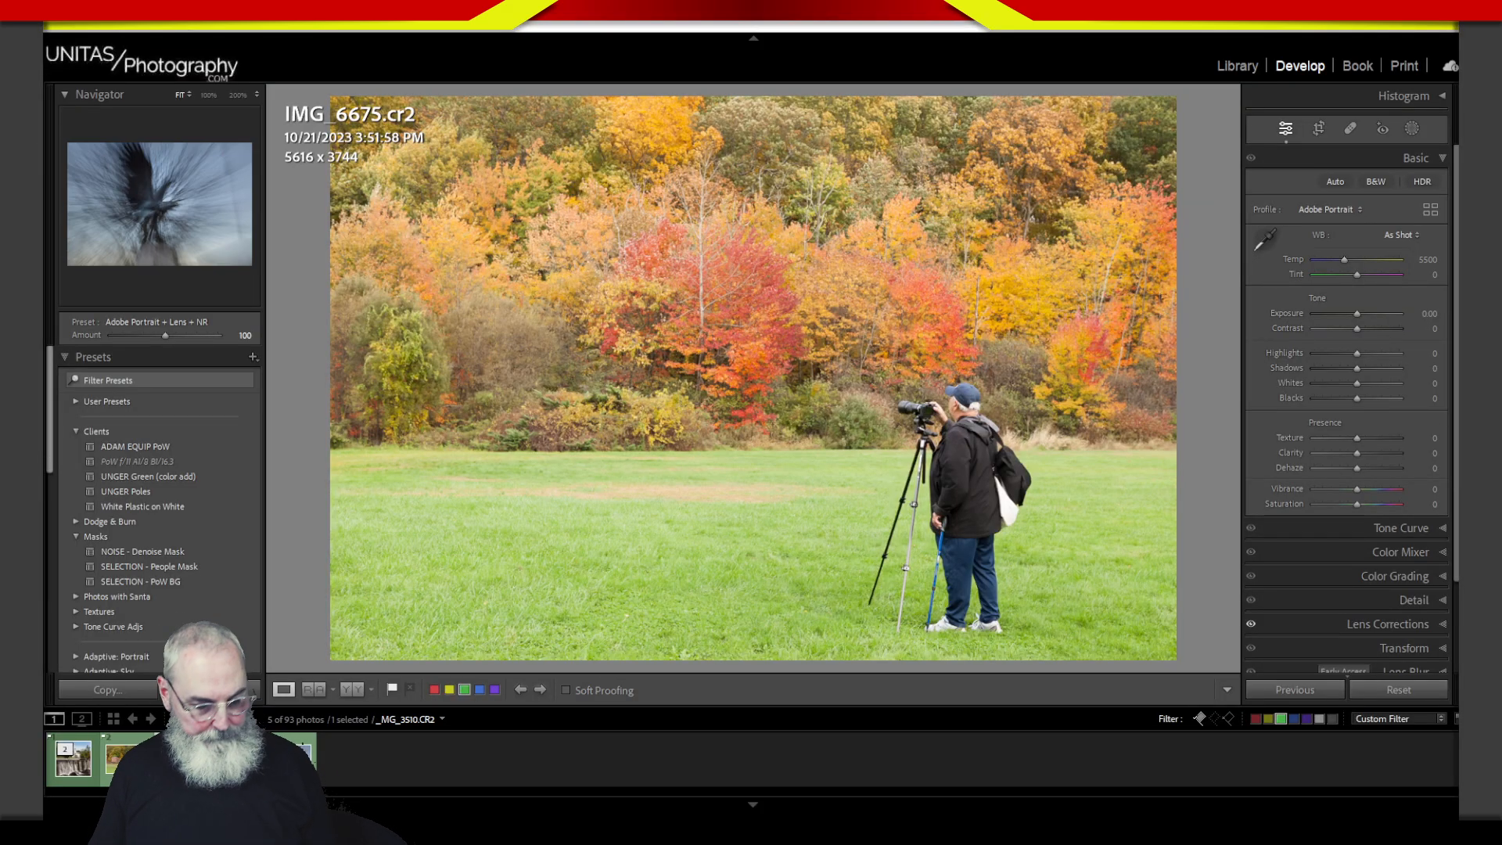
key(g)
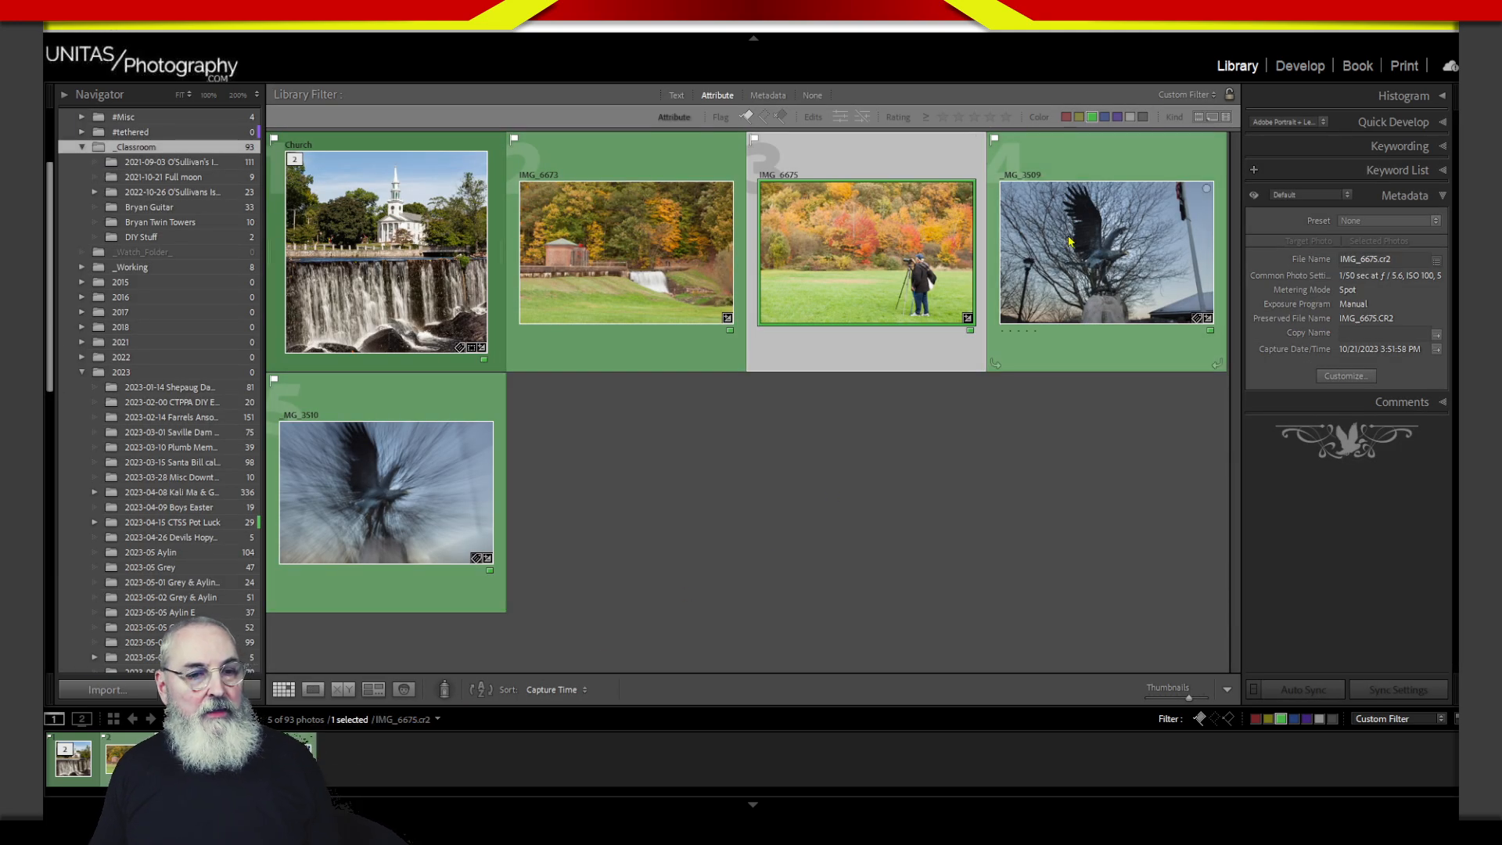
click(1074, 269)
ctrl+click(496, 603)
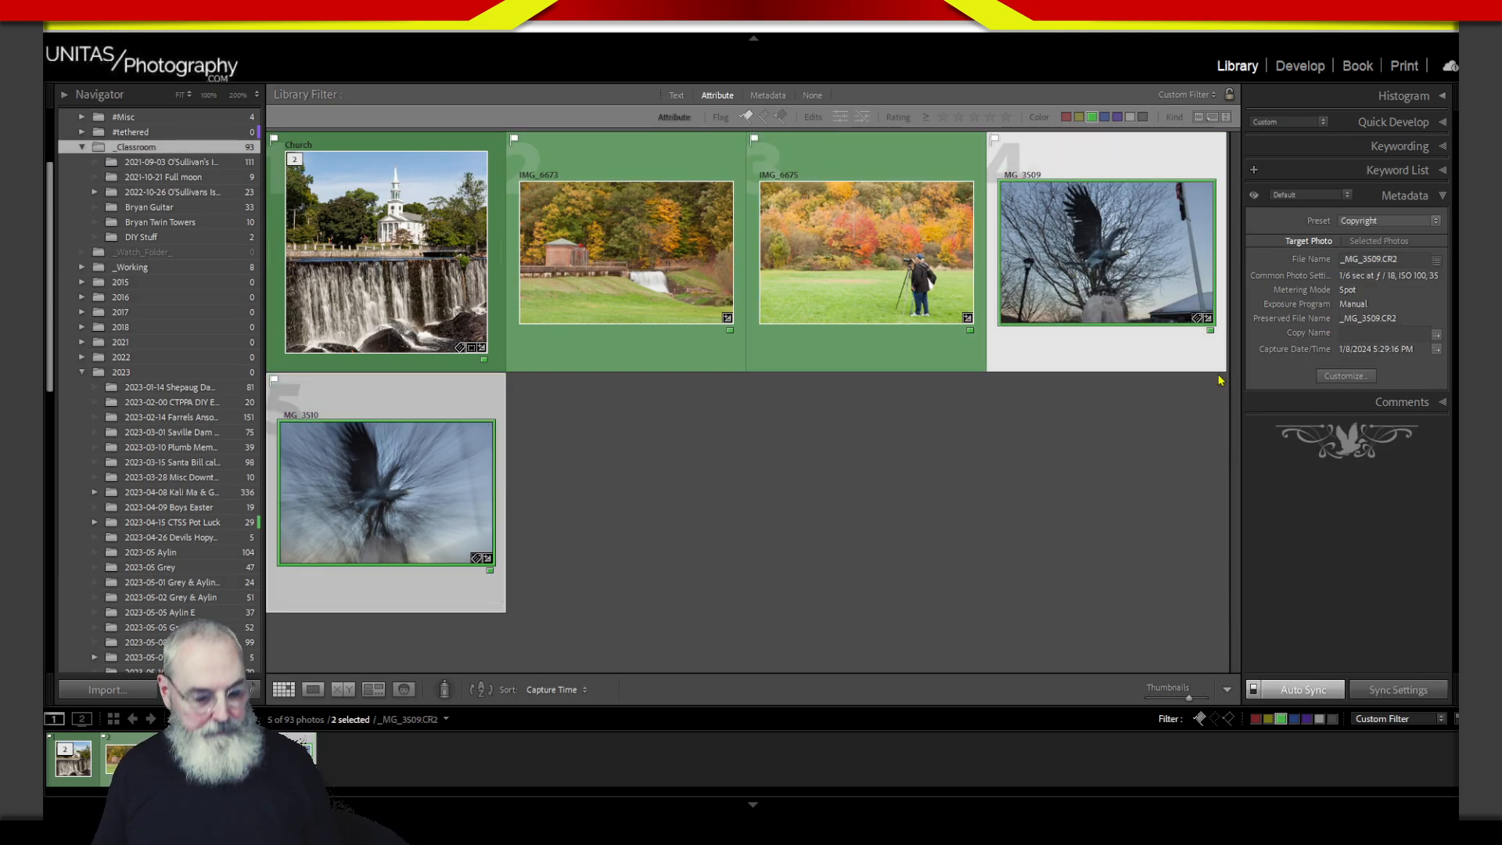
key(c)
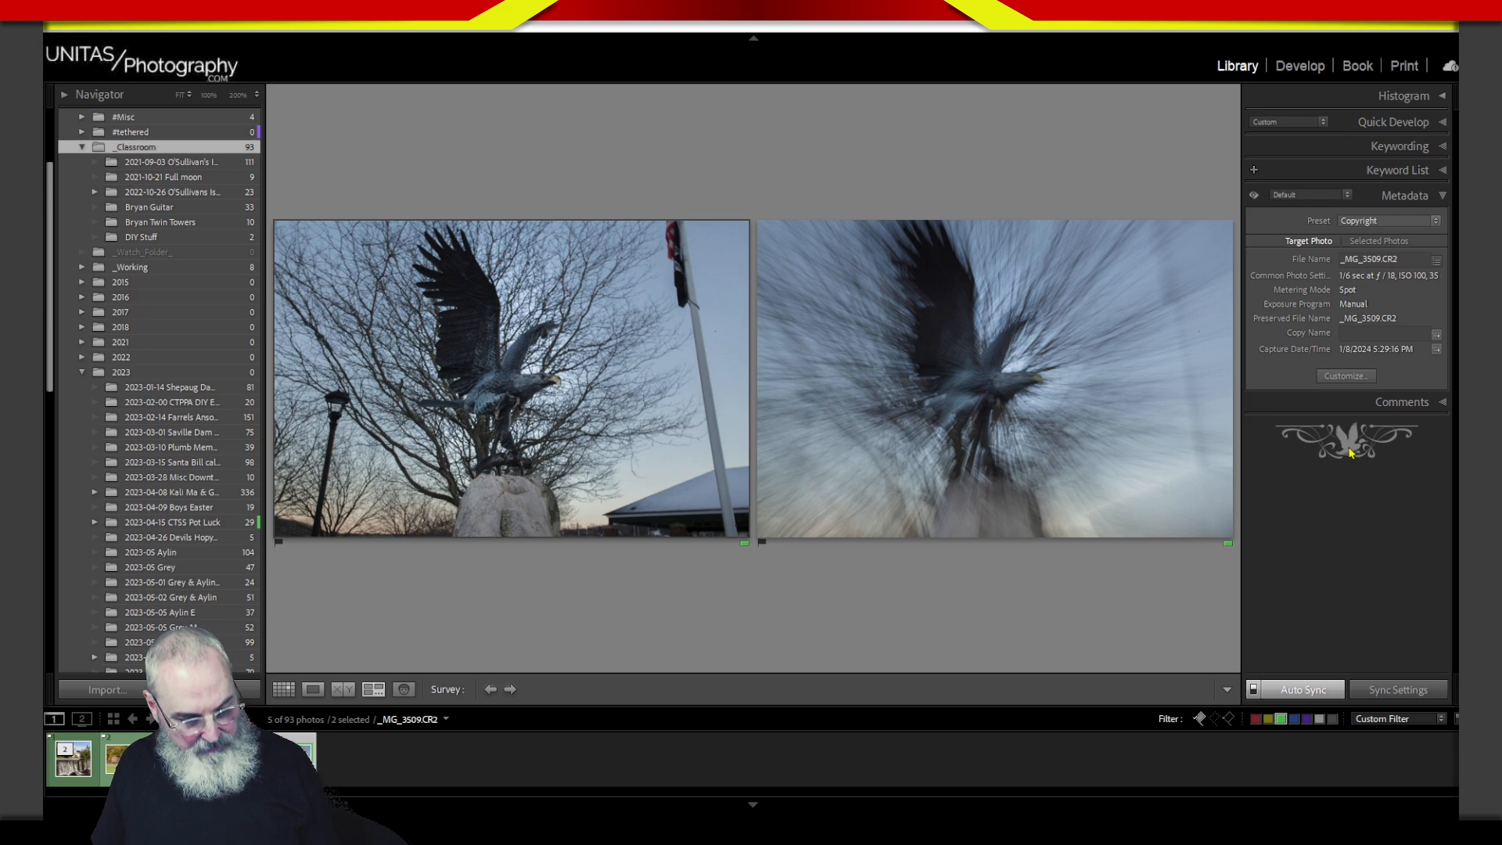
key(Tab)
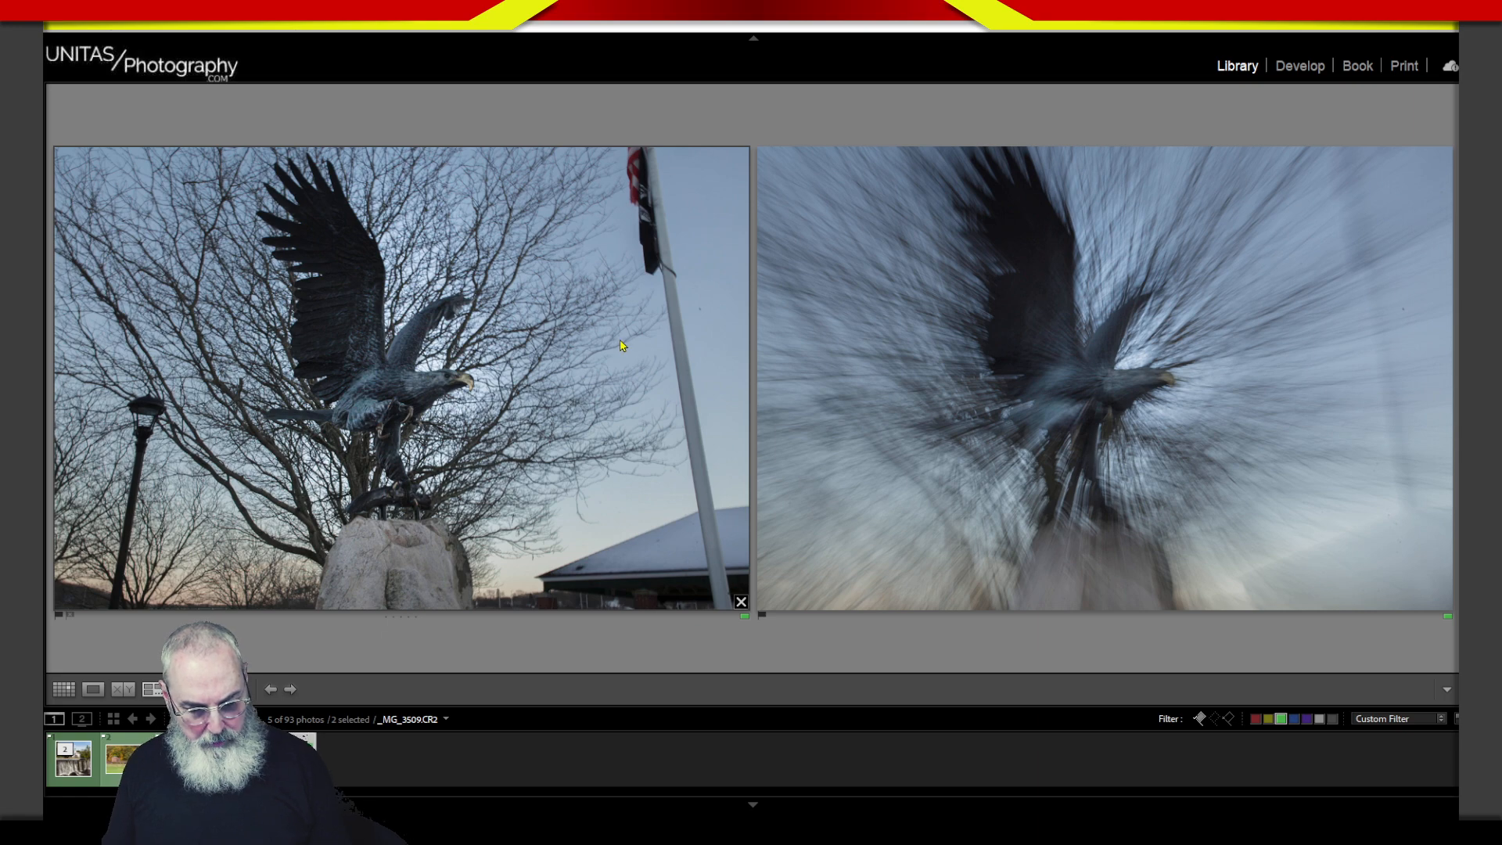
- Set the exposure to 0.99 and the shadows to 26 in the radial gradient mask over the eagle in _MG_3509
key(d)
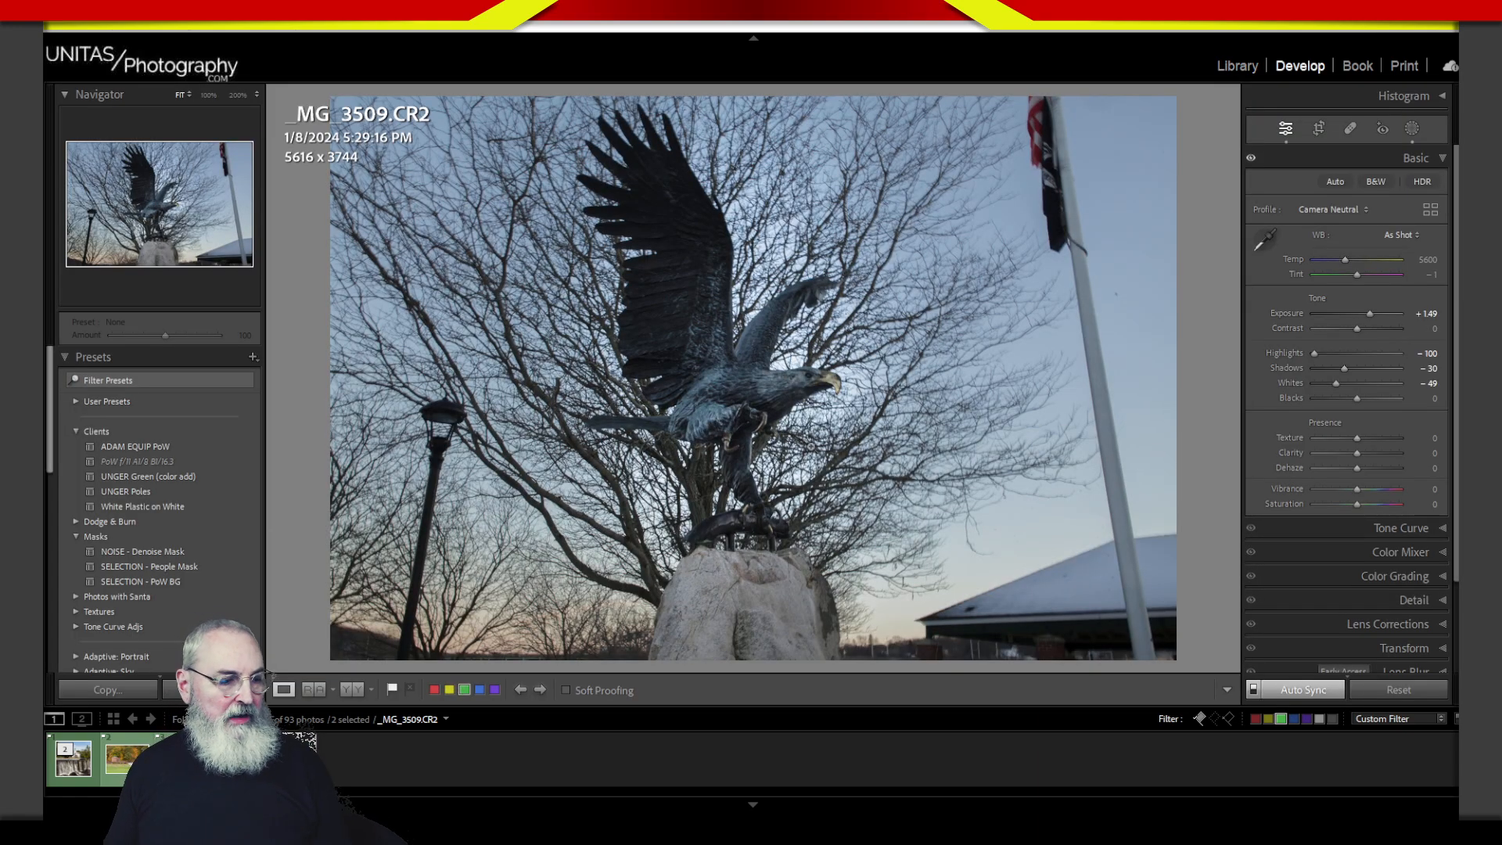
click(1412, 129)
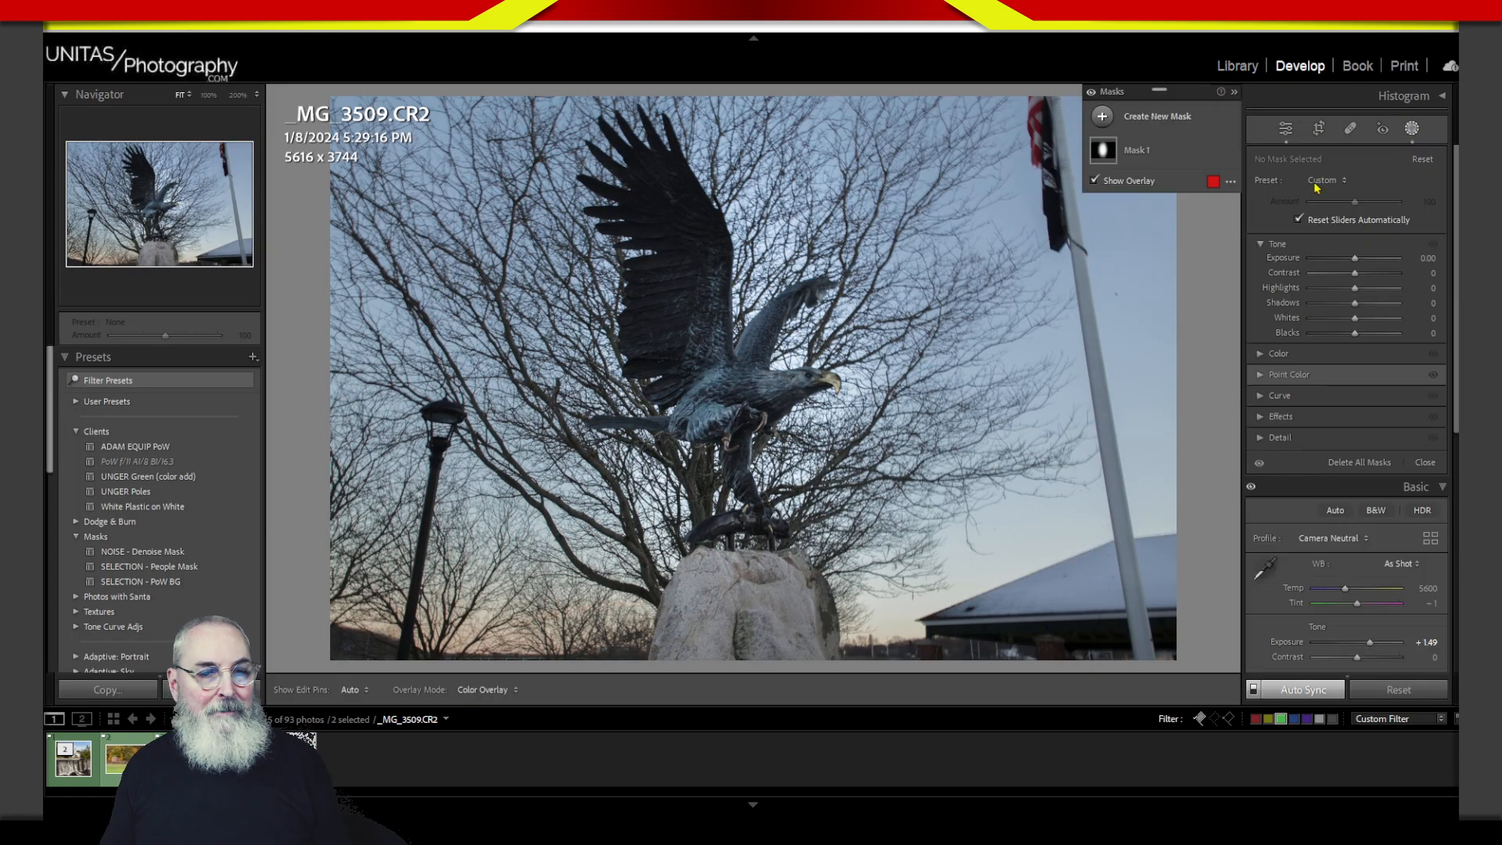
click(1134, 152)
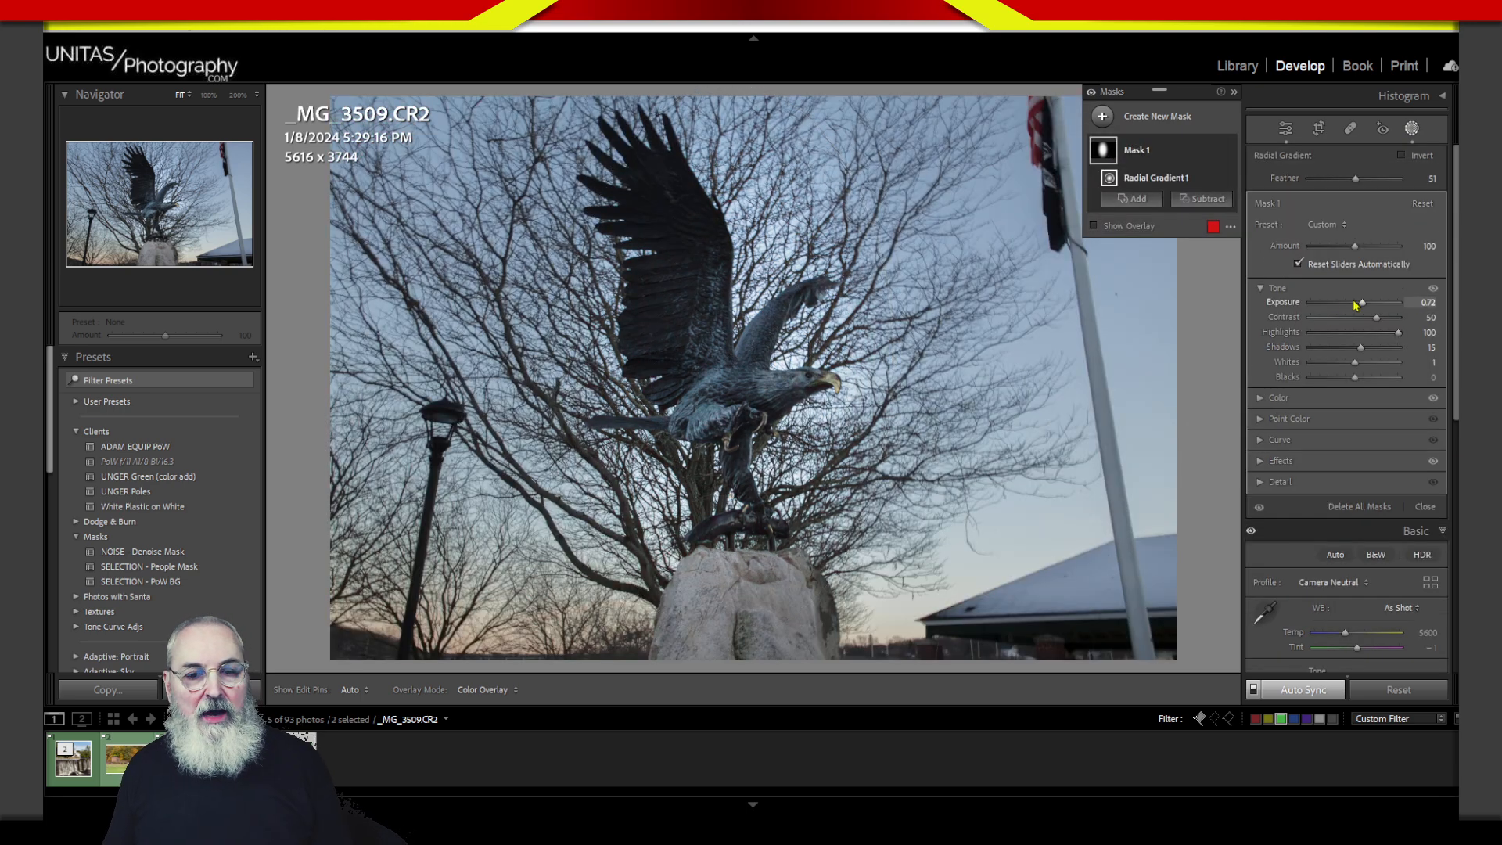
drag(1362, 309, 1365, 349)
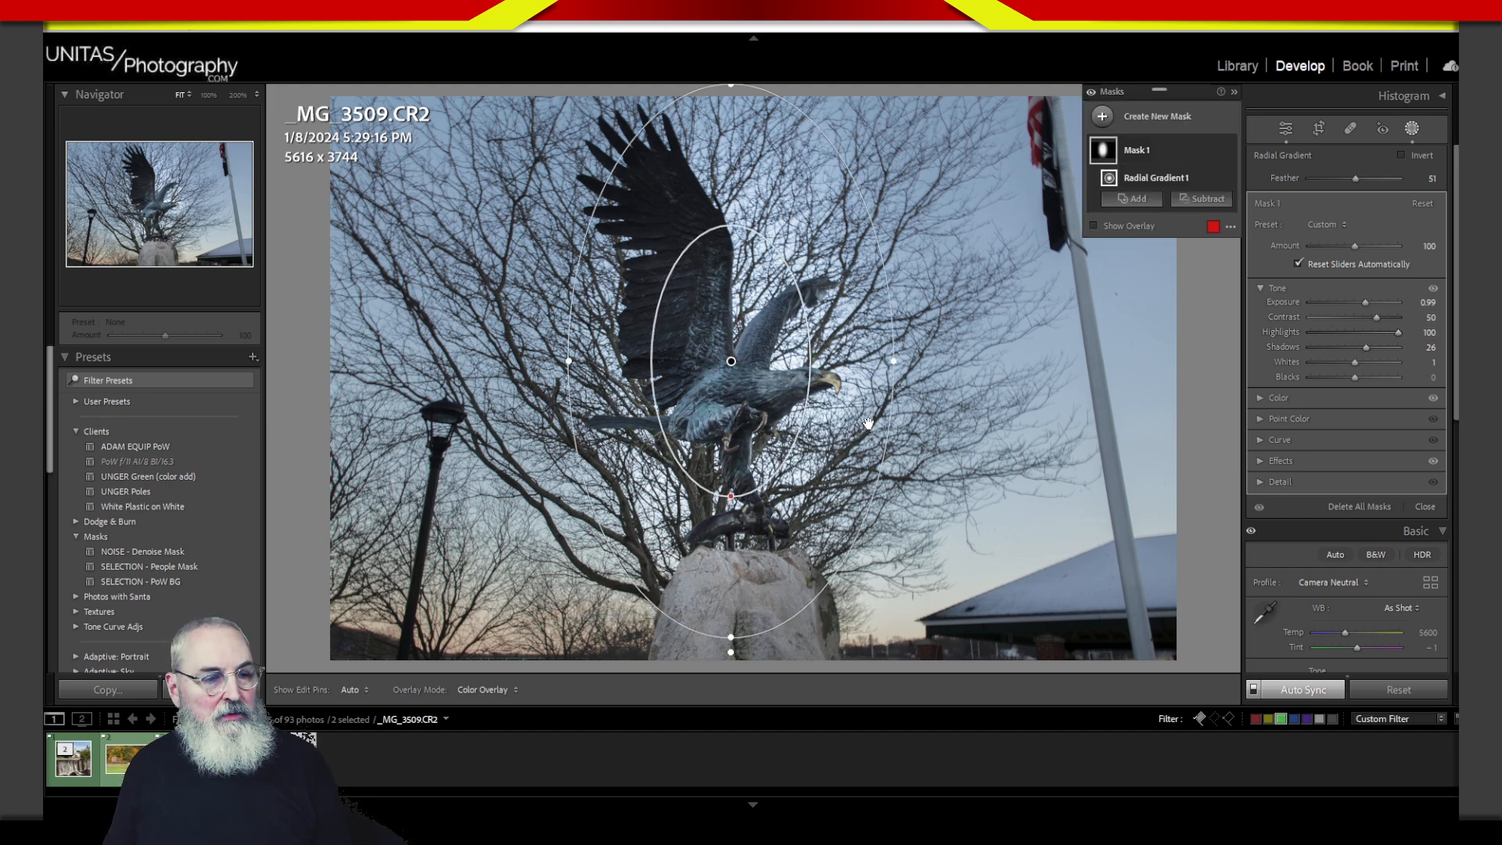
click(1413, 129)
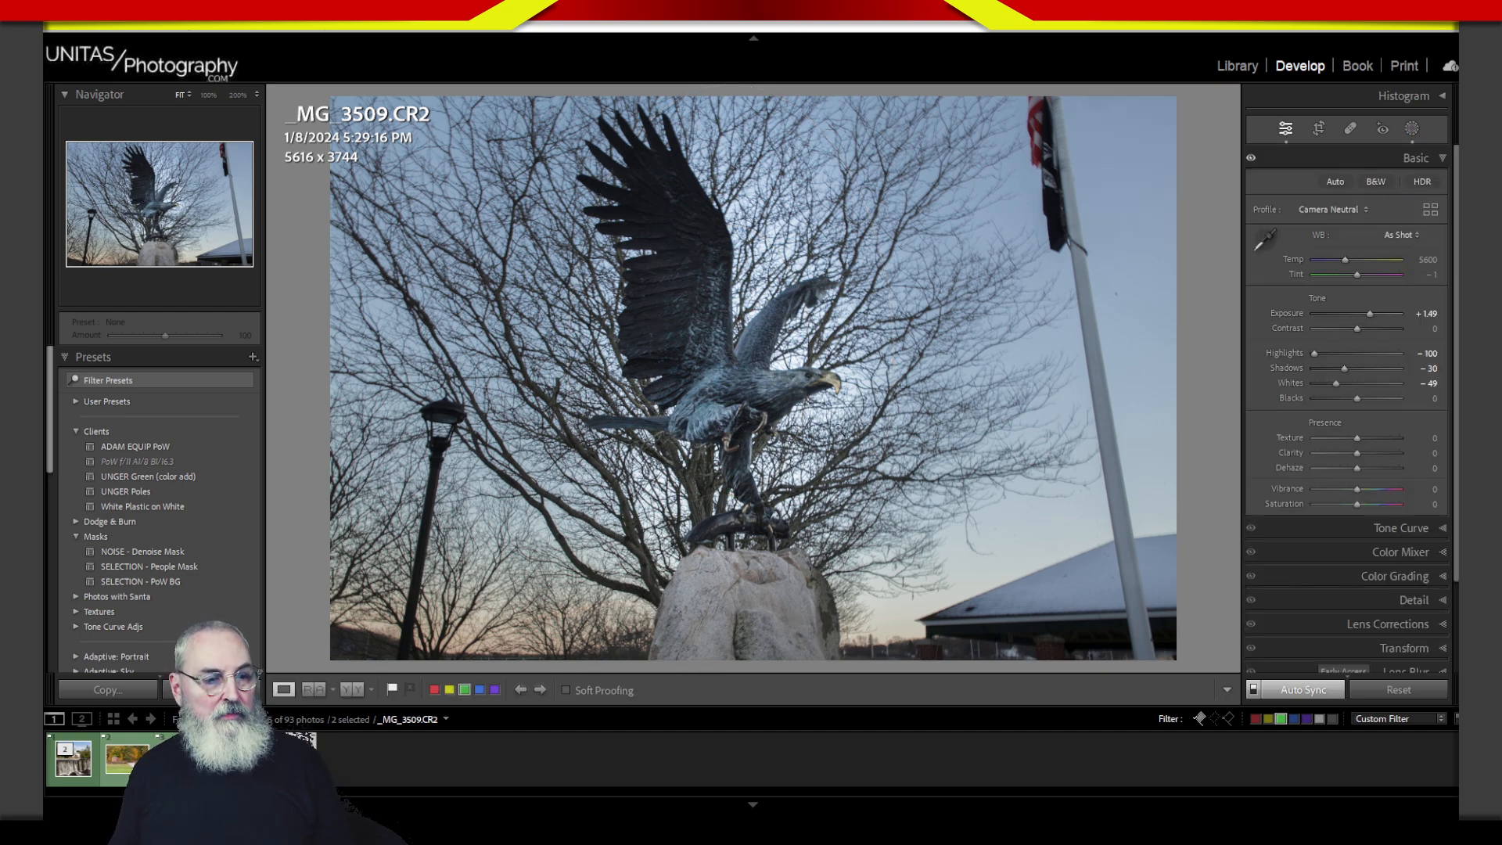
- Return to the photo grid and open _MG_3509 and _MG_3510 together as layers in Photoshop
key(g)
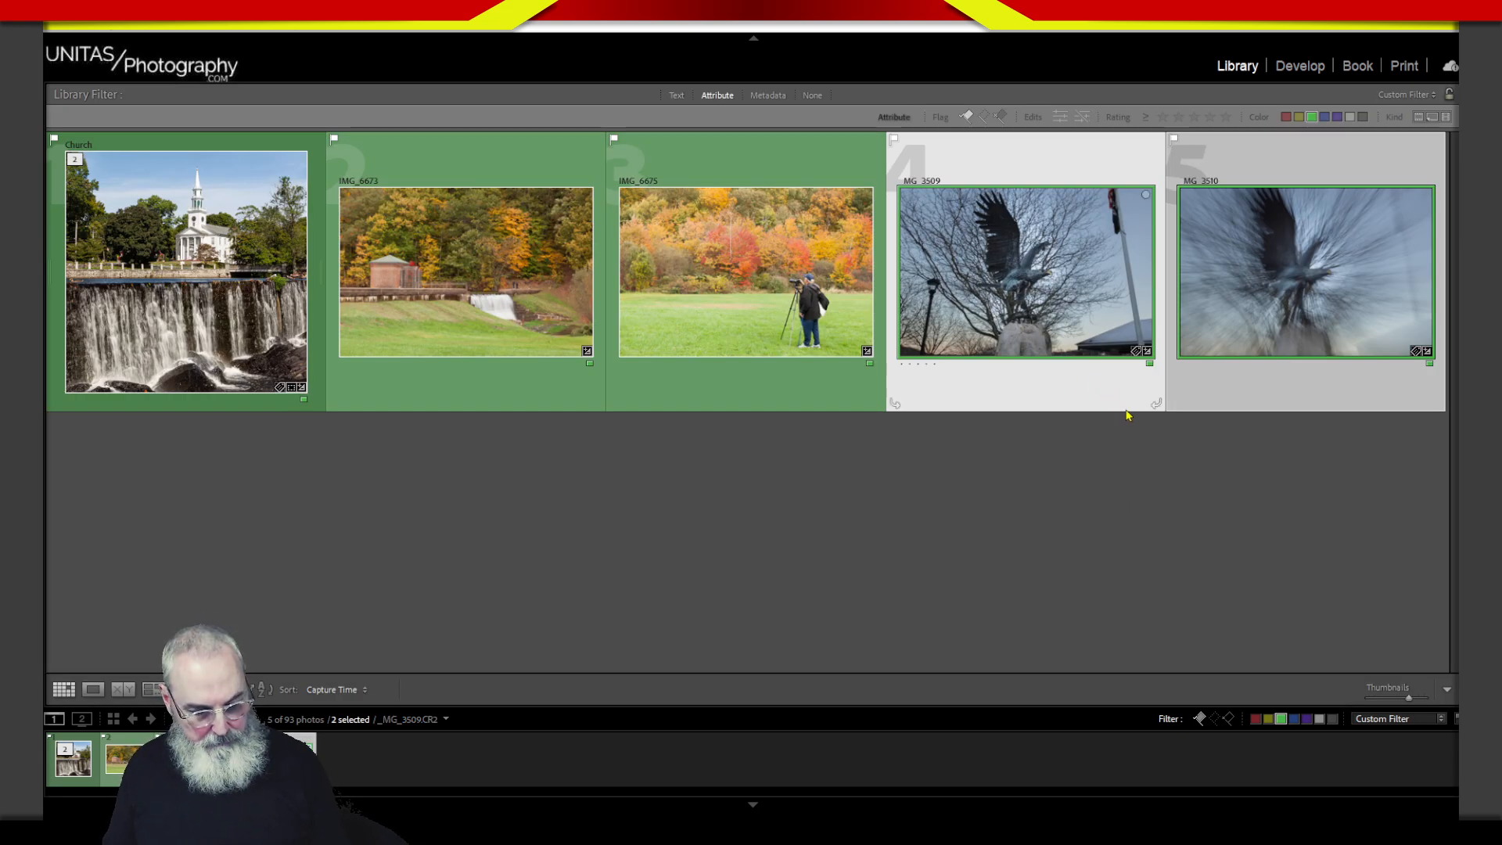
key(Tab)
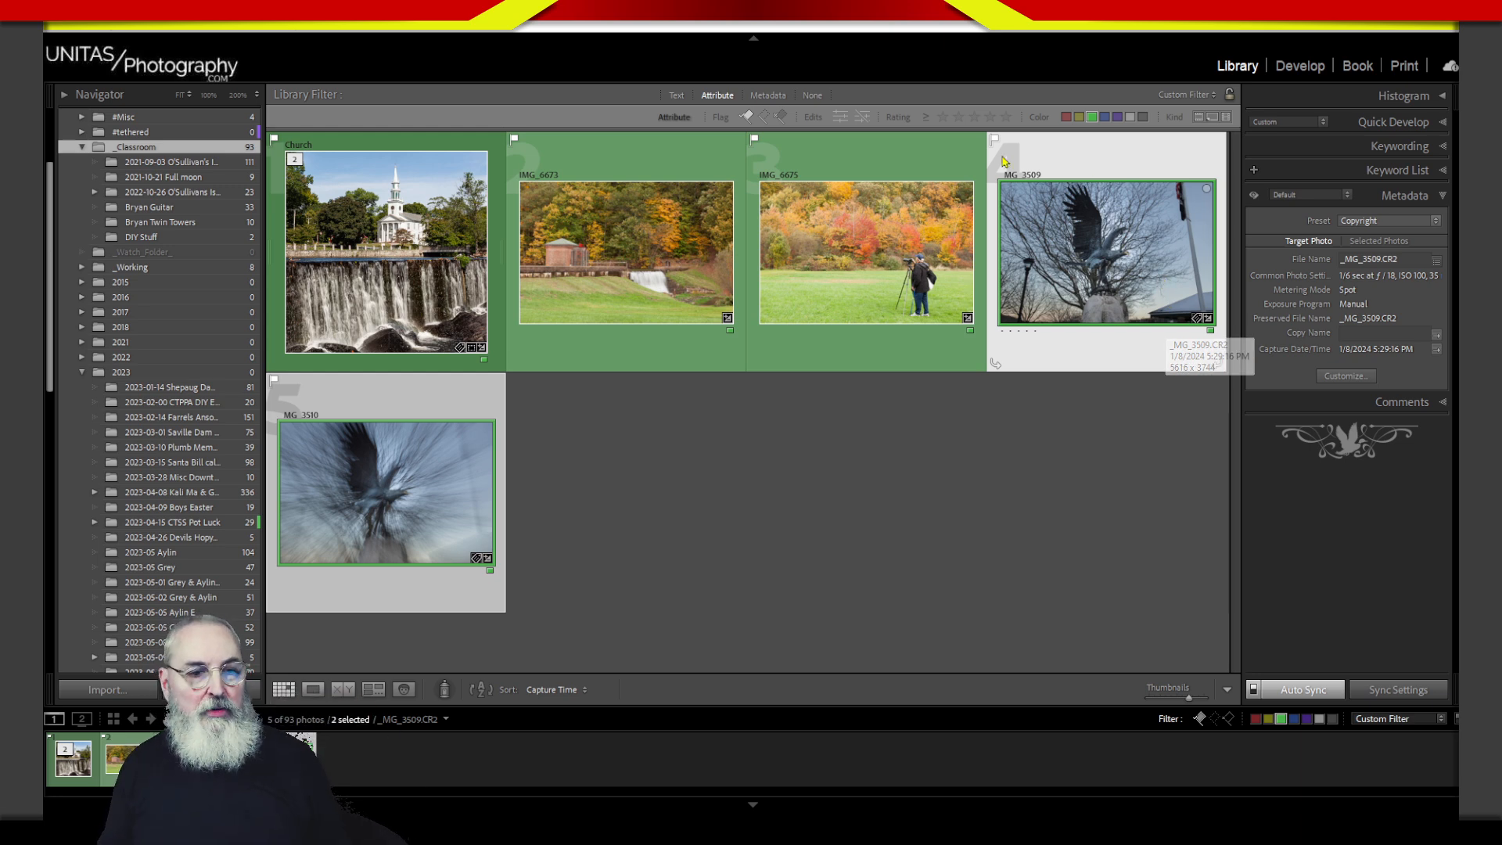
right_click(1099, 222)
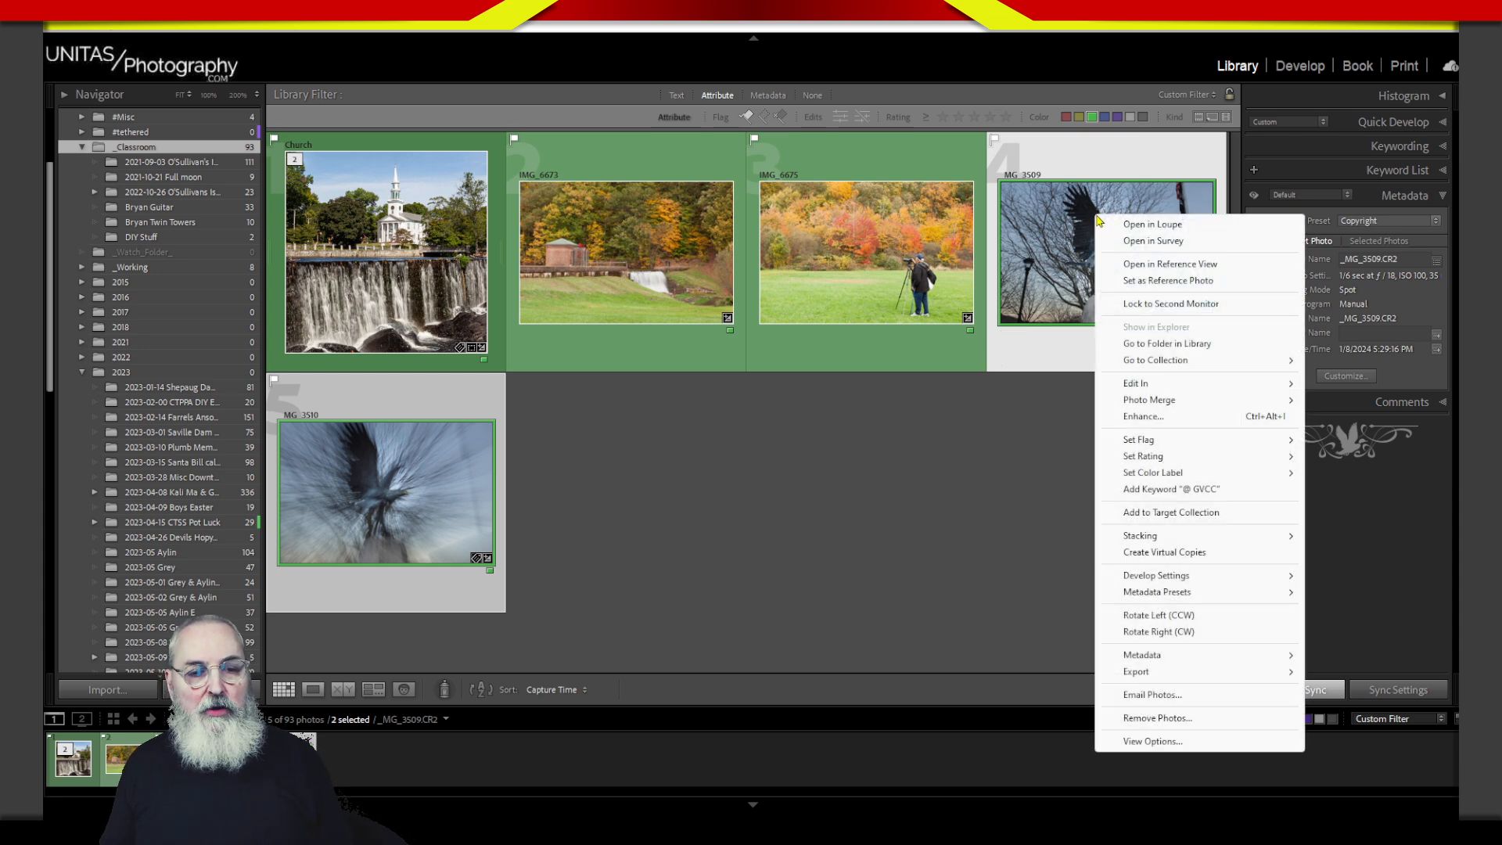
mouse_move(1158, 387)
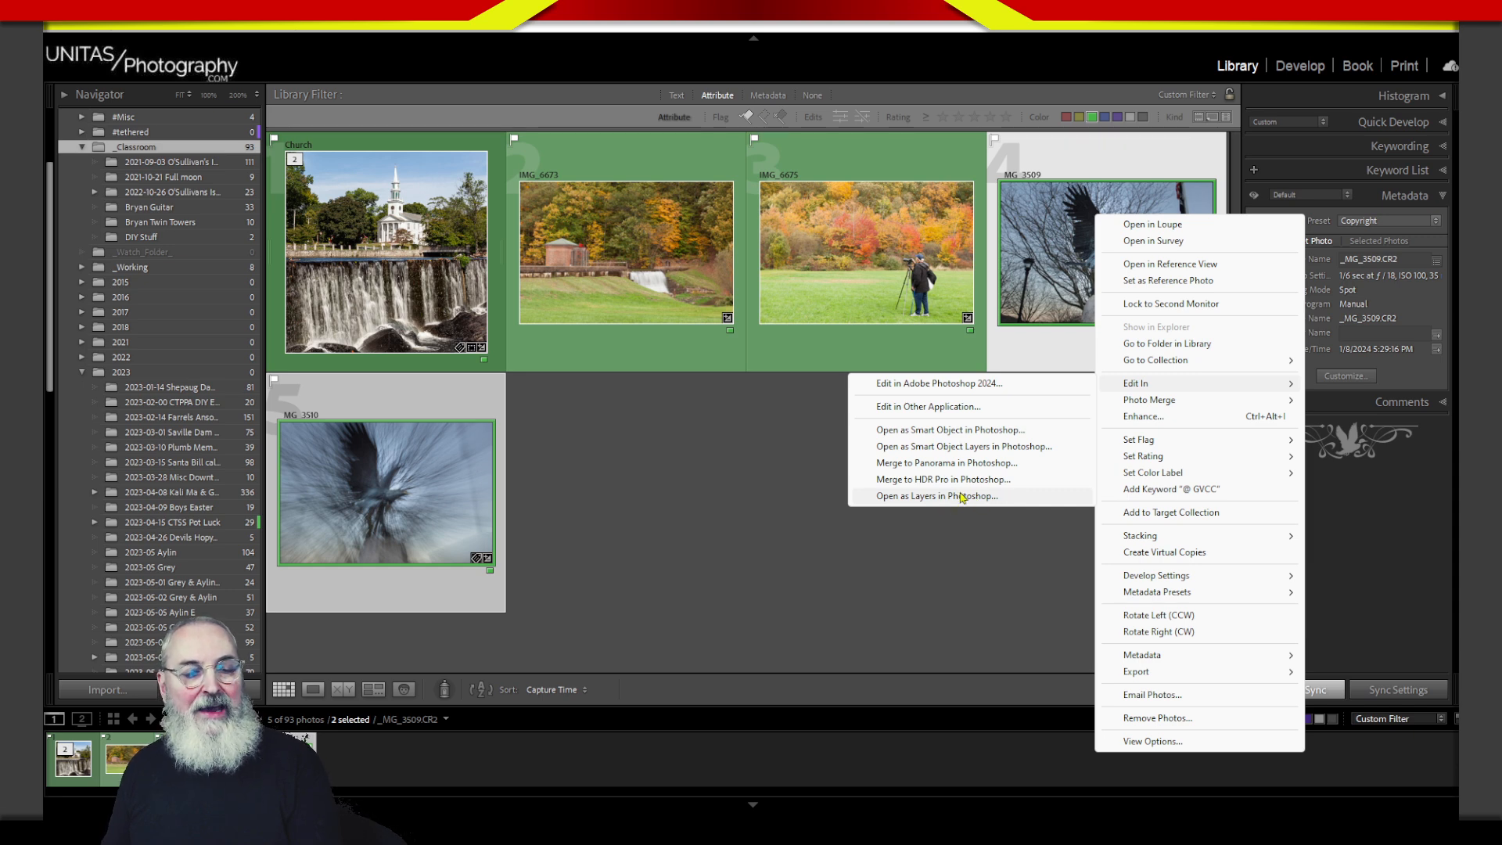
click(1023, 502)
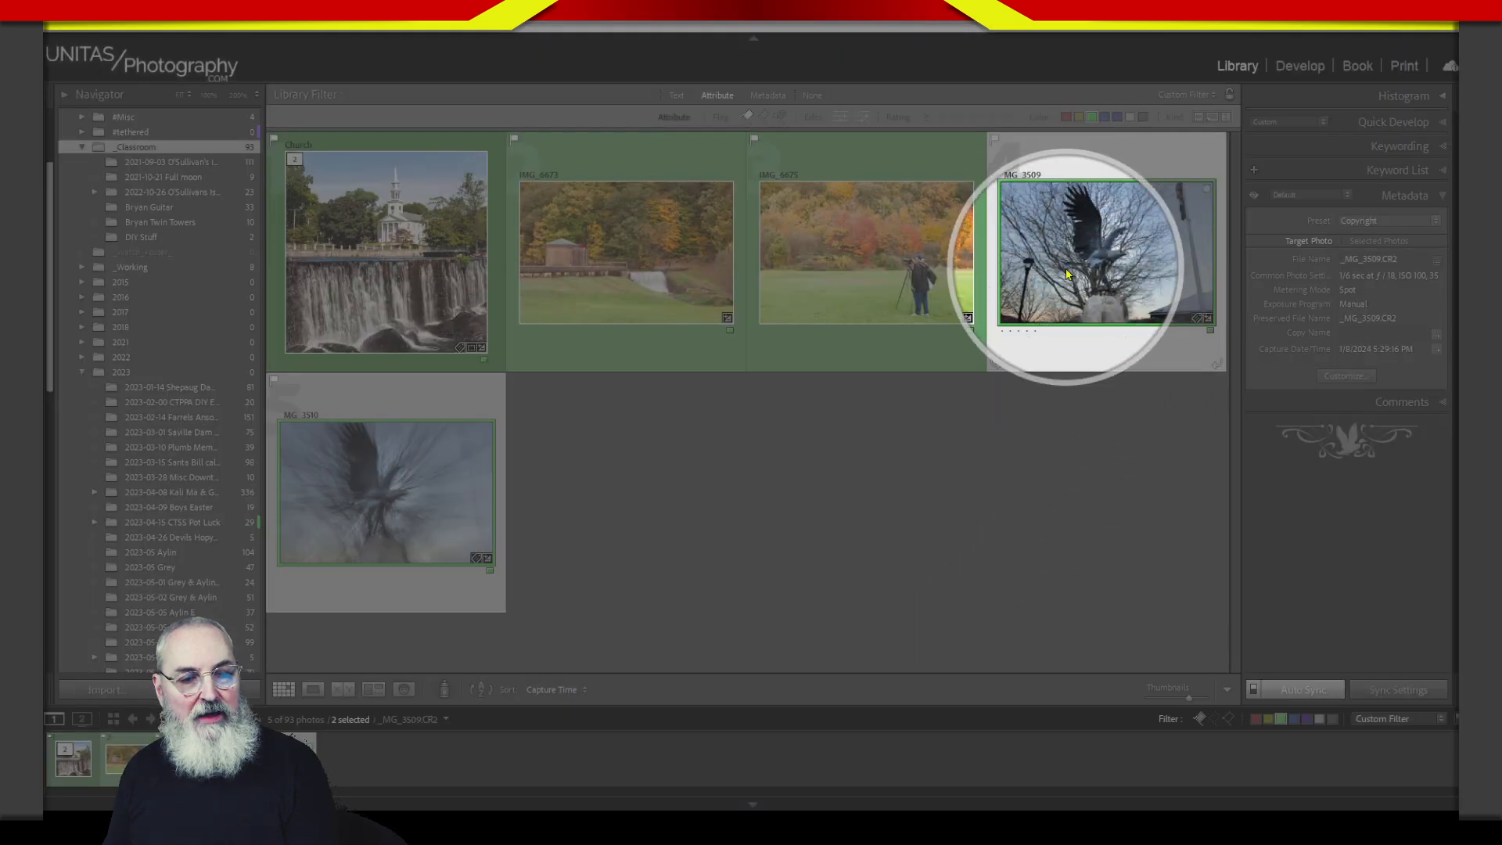
right_click(1060, 244)
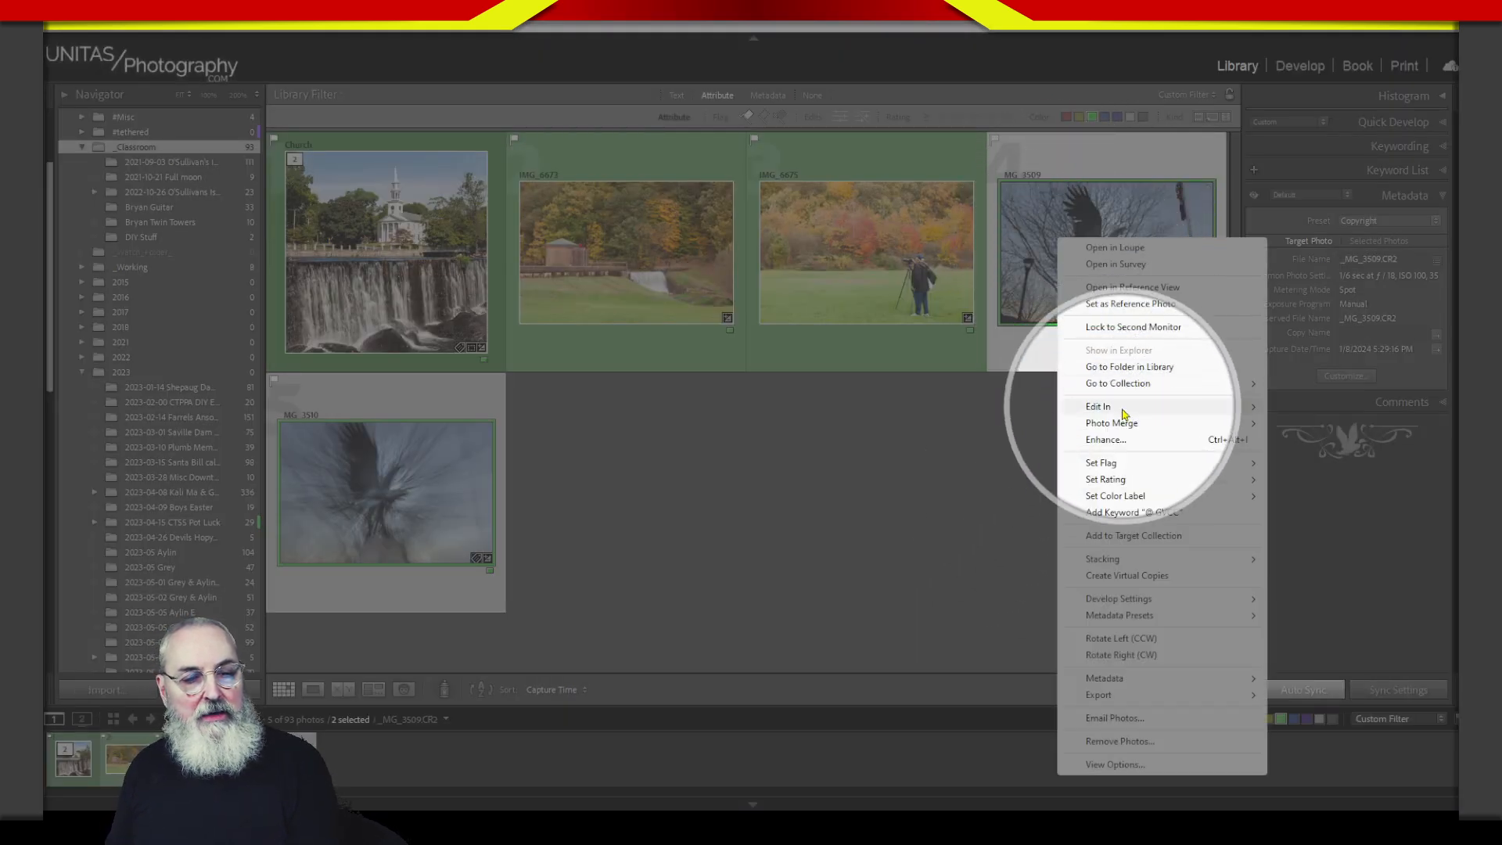
mouse_move(1111, 414)
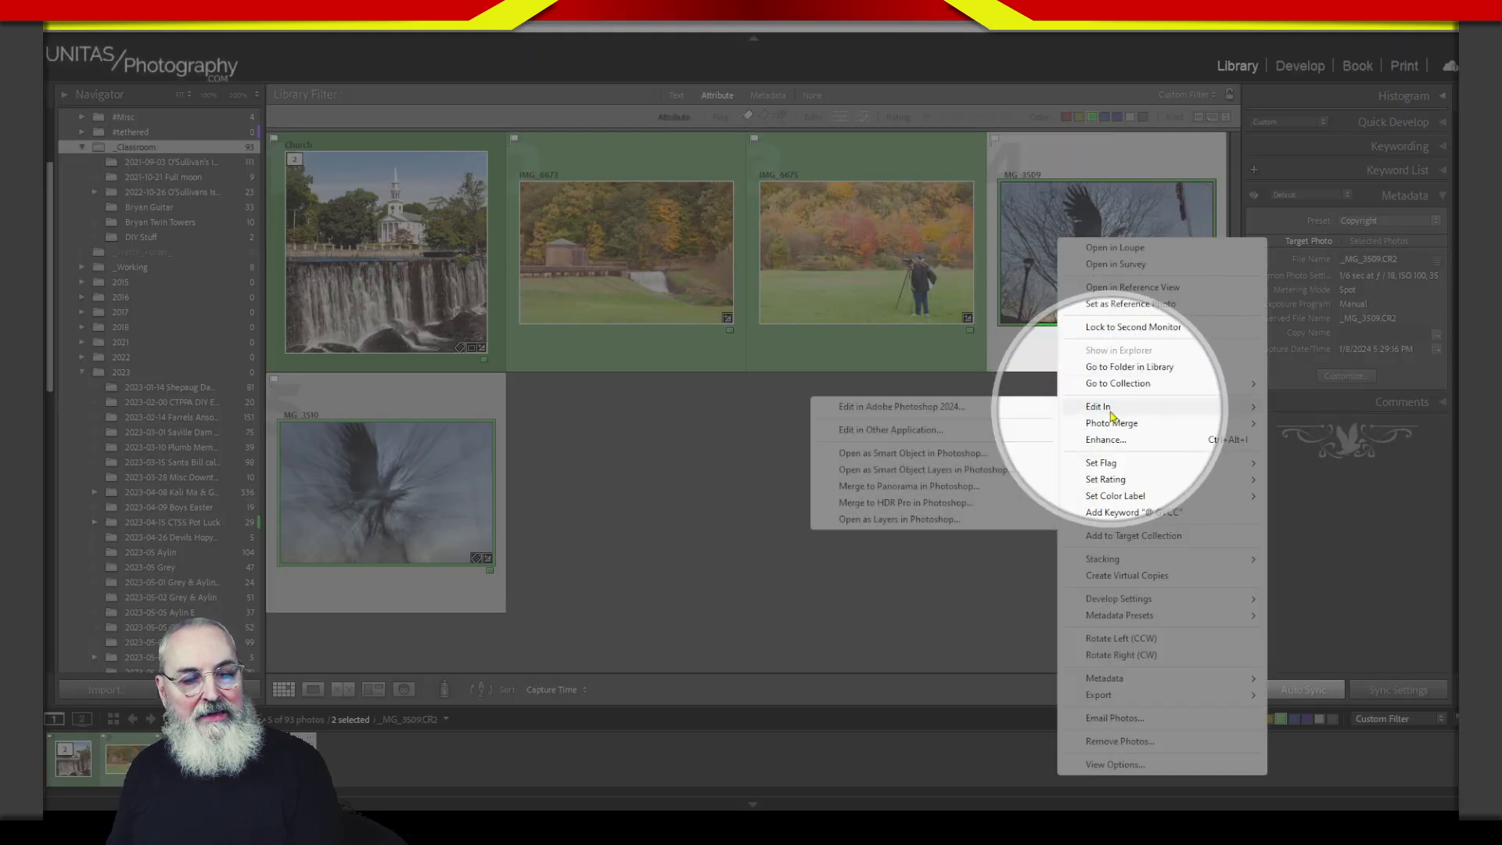
click(926, 526)
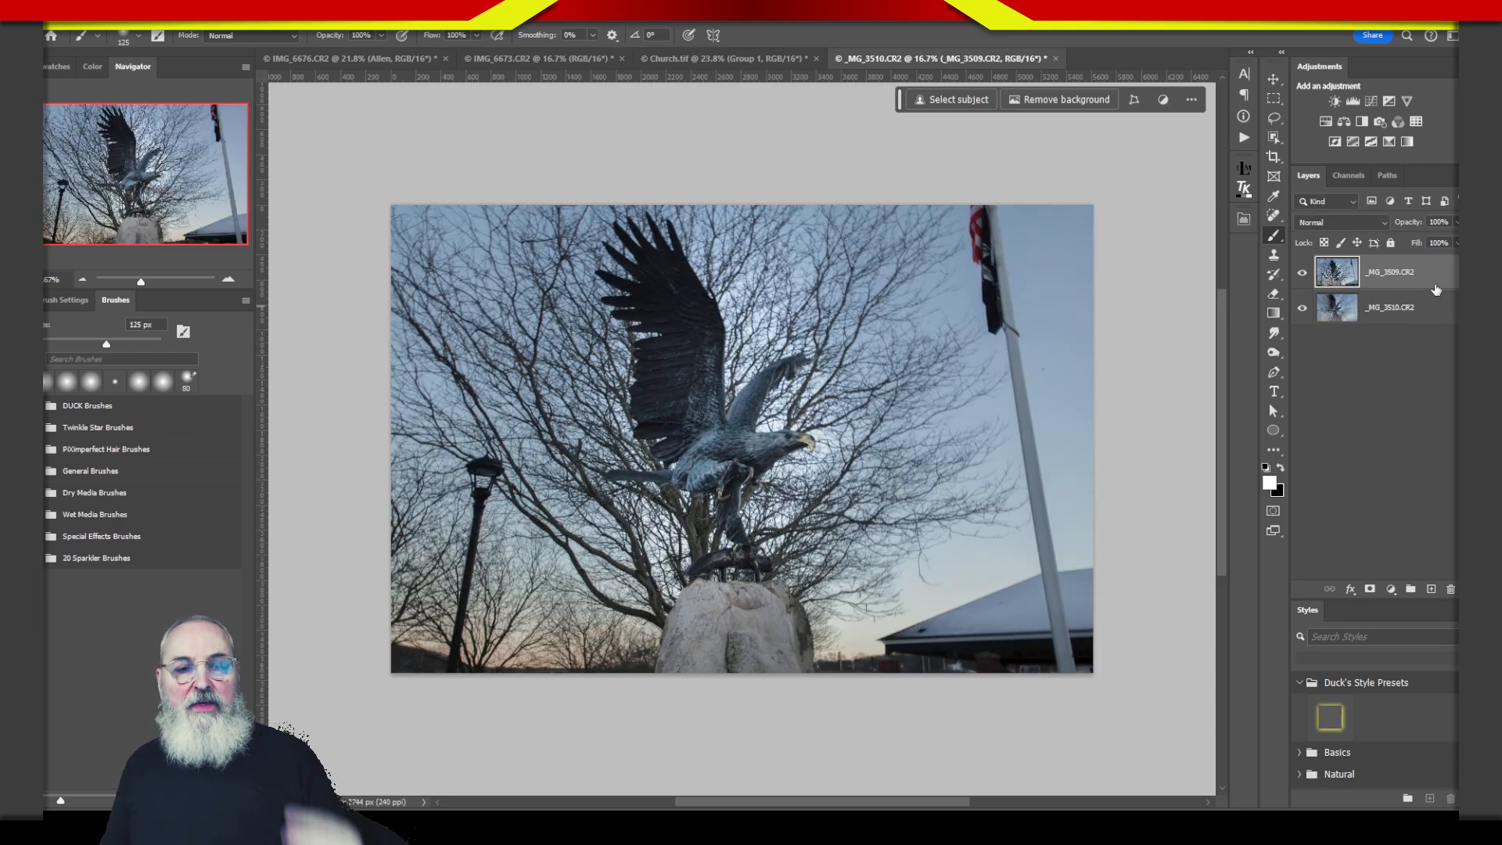
- Toggle the visibility of the sharp _MG_3509 layer to compare it with the zoom-blurred _MG_3510 layer
click(1302, 273)
click(1303, 273)
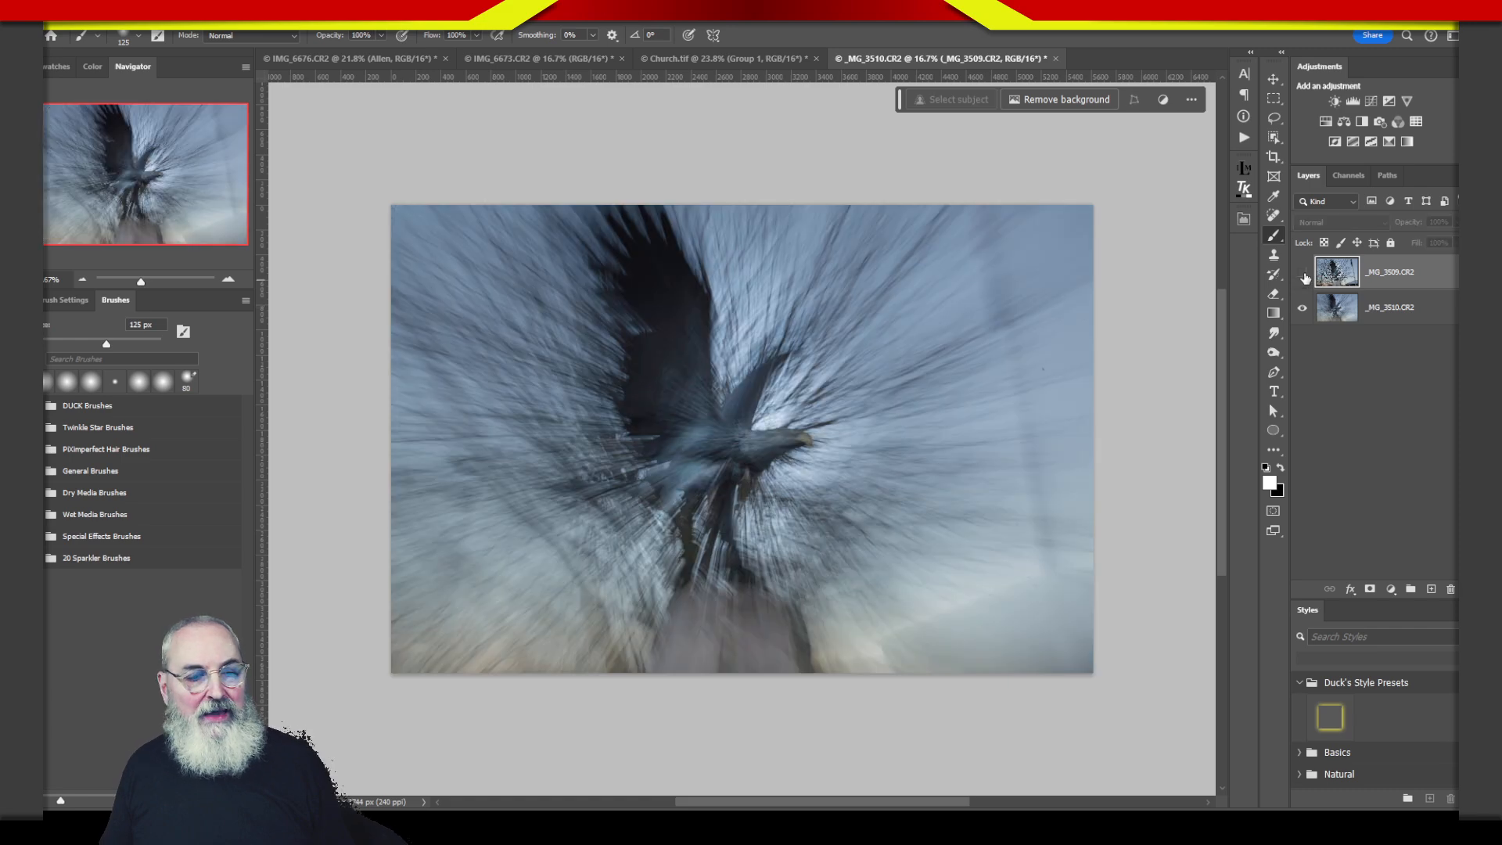
- Show and hide the sharp _MG_3509 layer repeatedly to examine how its eagle lines up with the zoom-blurred one
click(1304, 272)
click(1308, 273)
click(1309, 272)
click(1309, 273)
click(1308, 277)
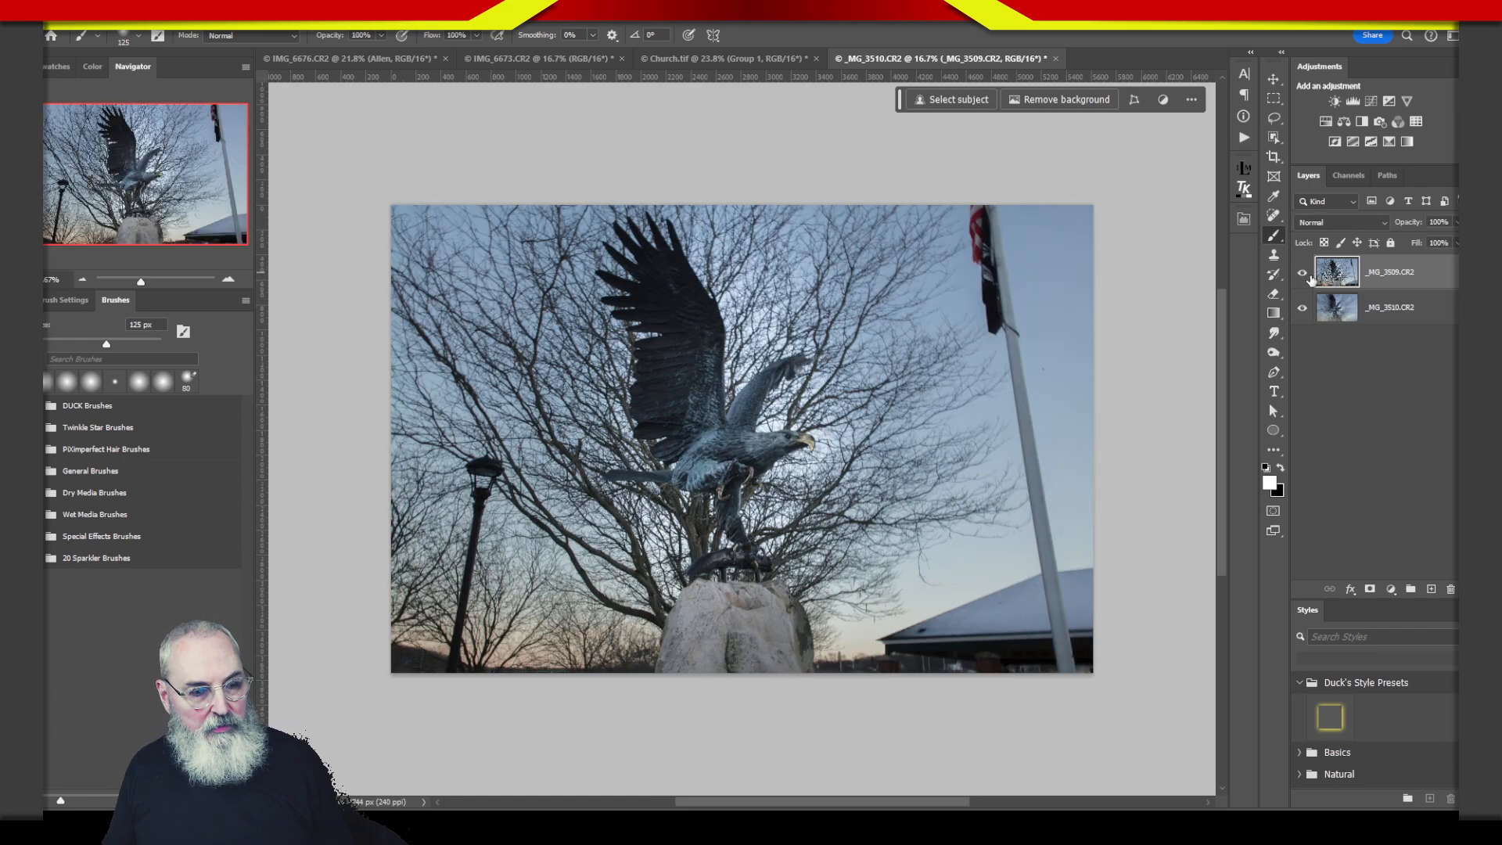
click(1306, 280)
click(1305, 278)
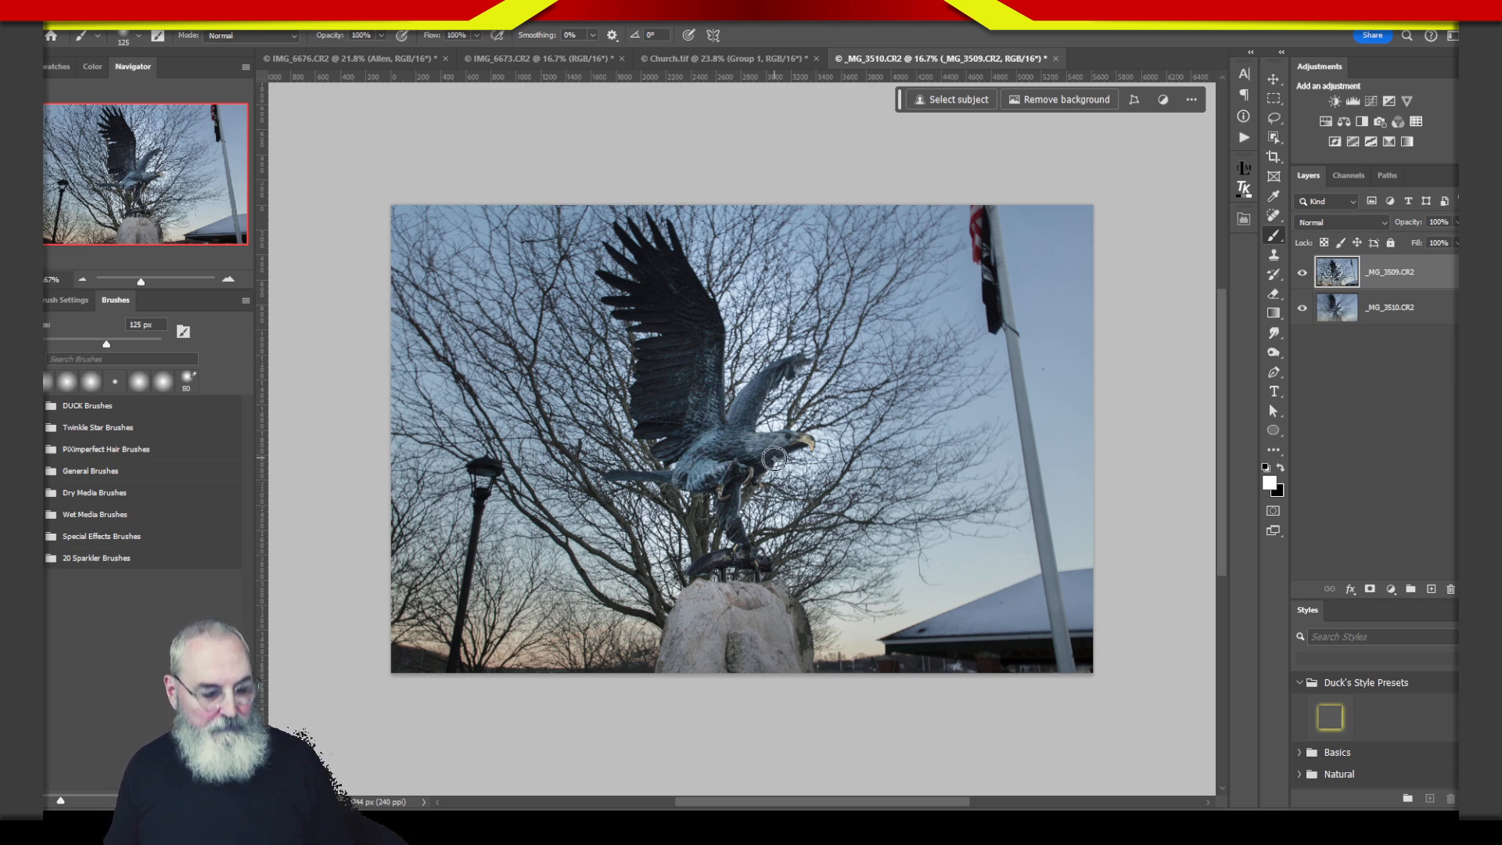
- Lower the opacity of the _MG_3509 layer to 24% so the blurred eagle shows through for alignment
key(v)
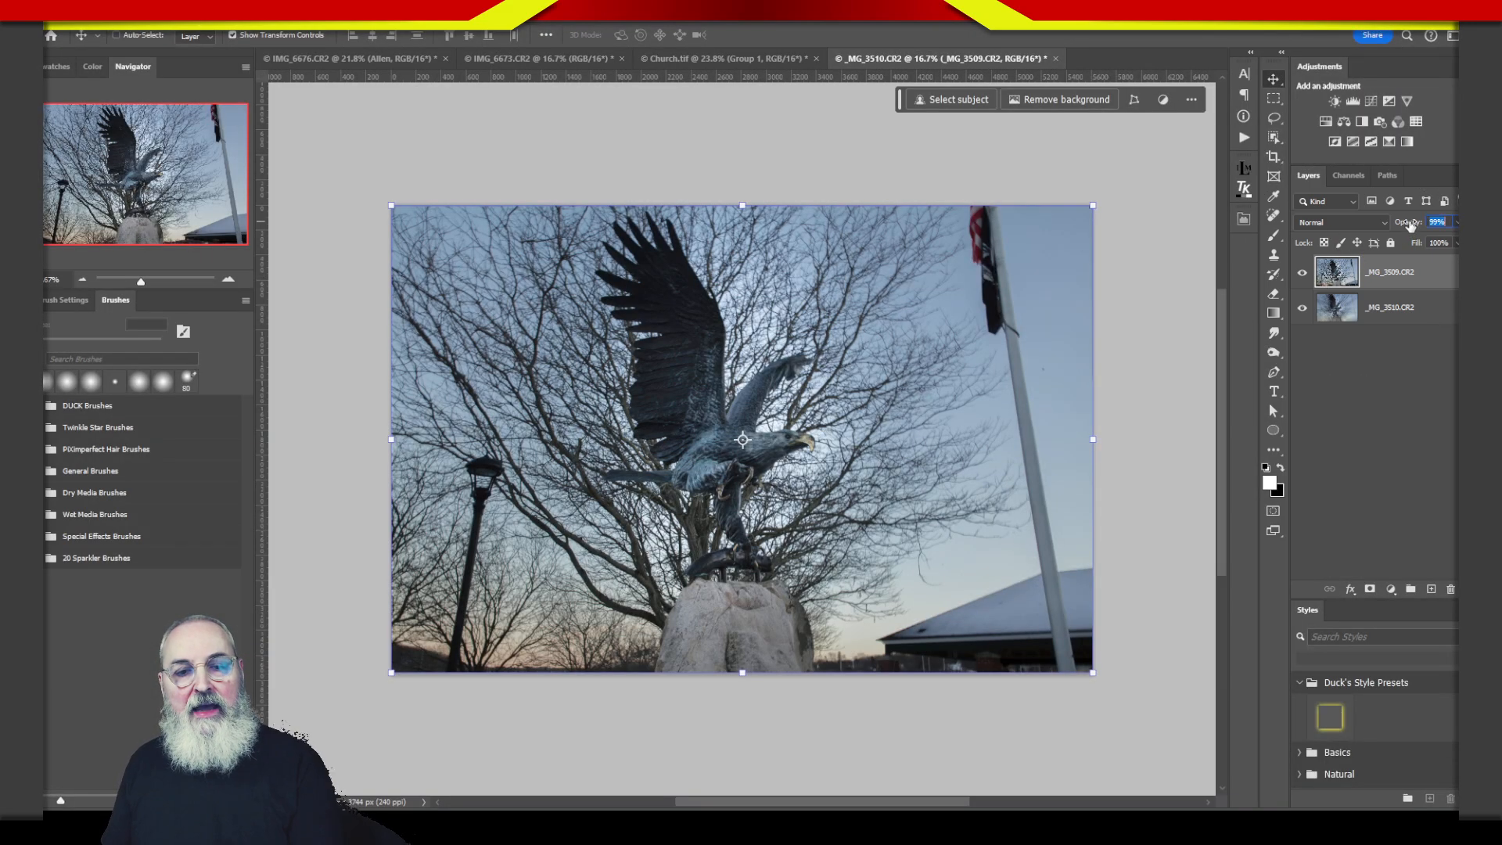
drag(1408, 223, 1378, 232)
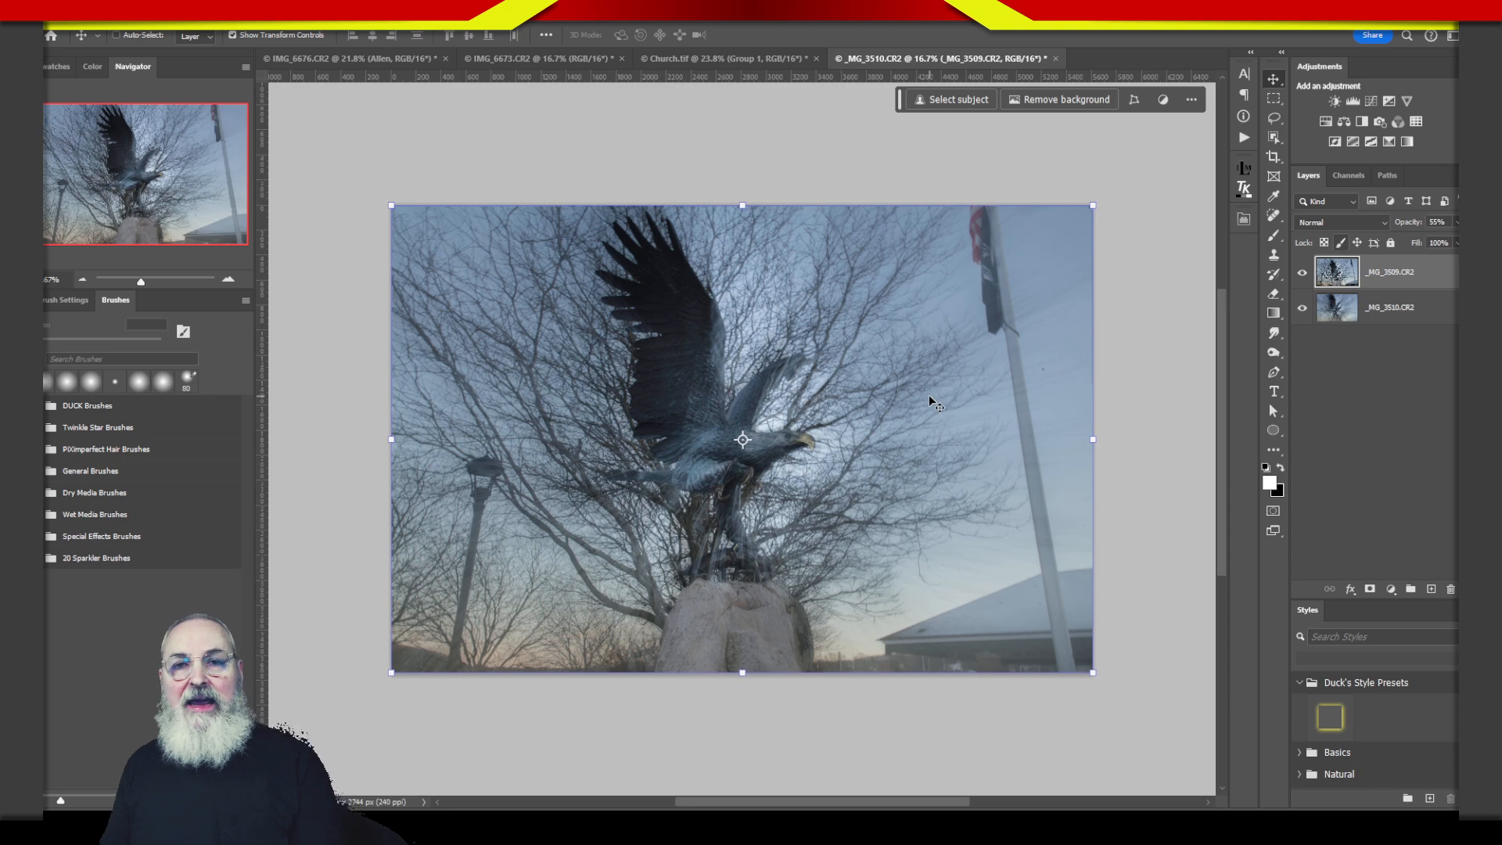
key(z)
drag(782, 454, 884, 417)
key(v)
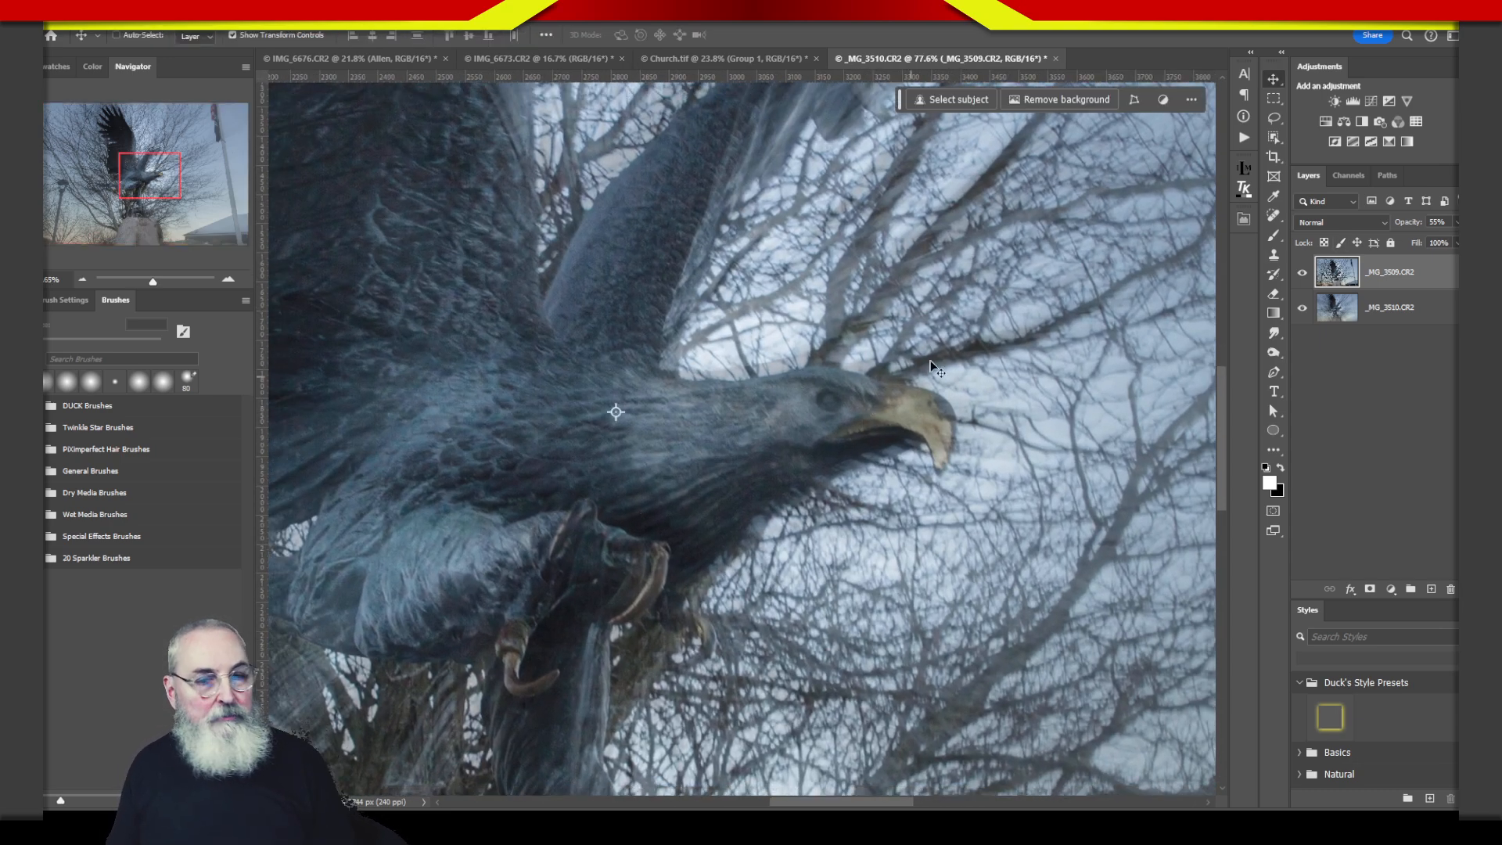
click(1437, 223)
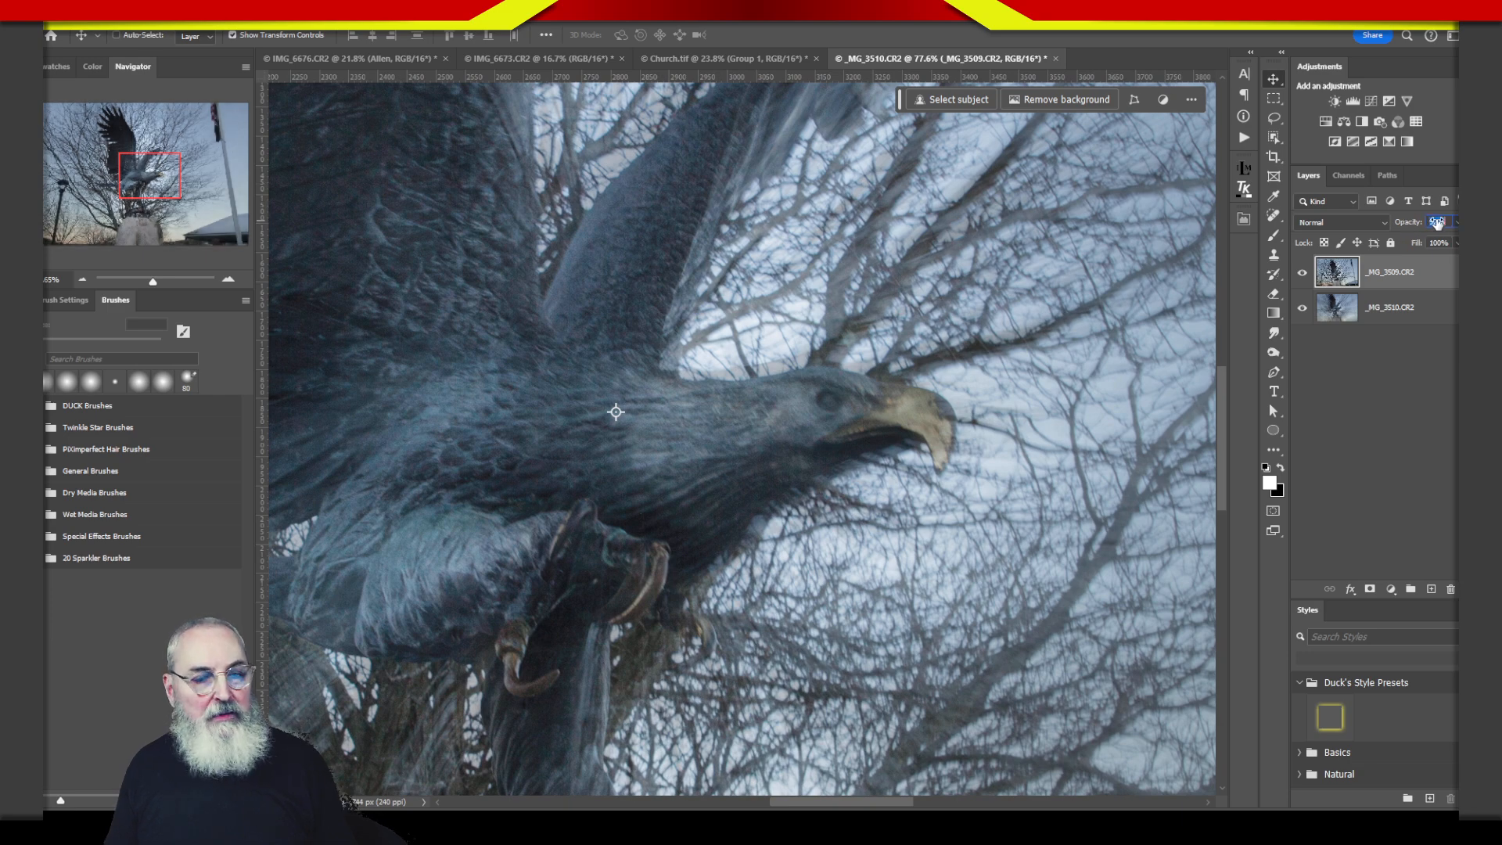
click(1429, 224)
drag(1410, 224, 1400, 229)
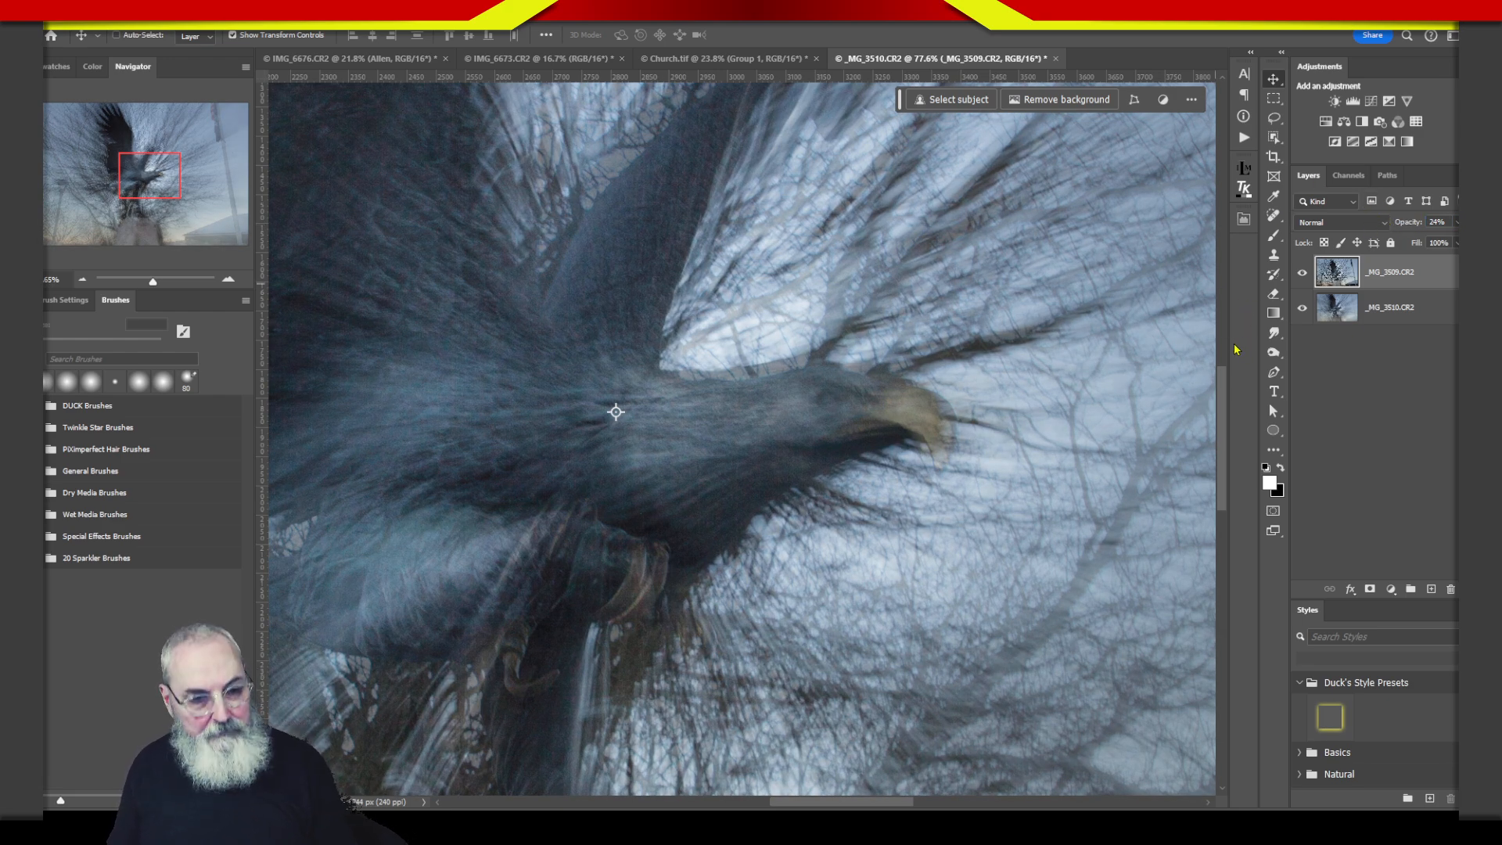
- Move the semi-transparent _MG_3509 layer so its eagle lines up with the blurred eagle's head, and nudge it slightly upward
drag(789, 467, 479, 399)
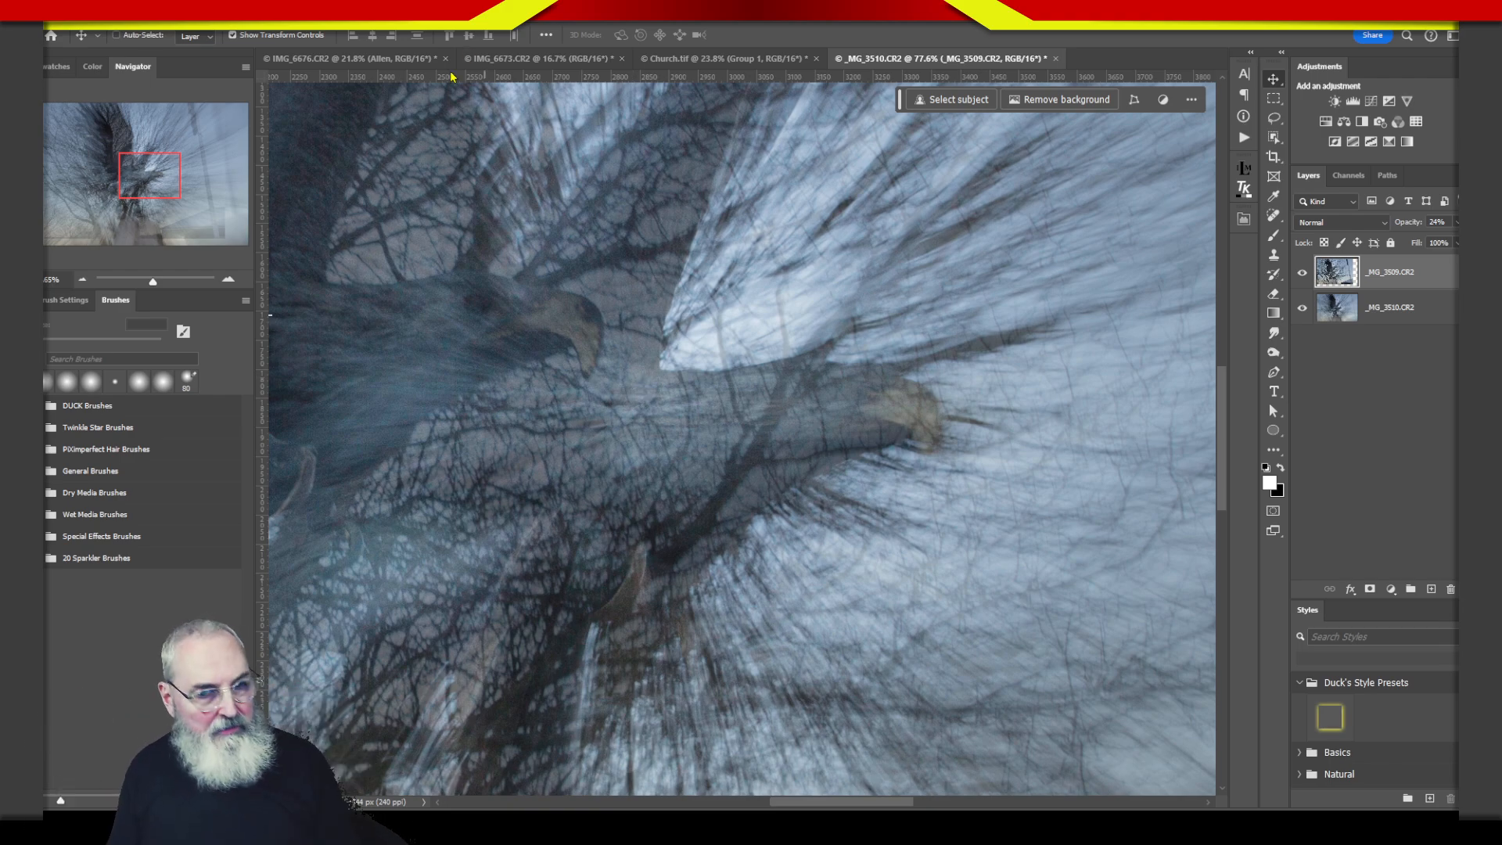
drag(378, 389, 715, 467)
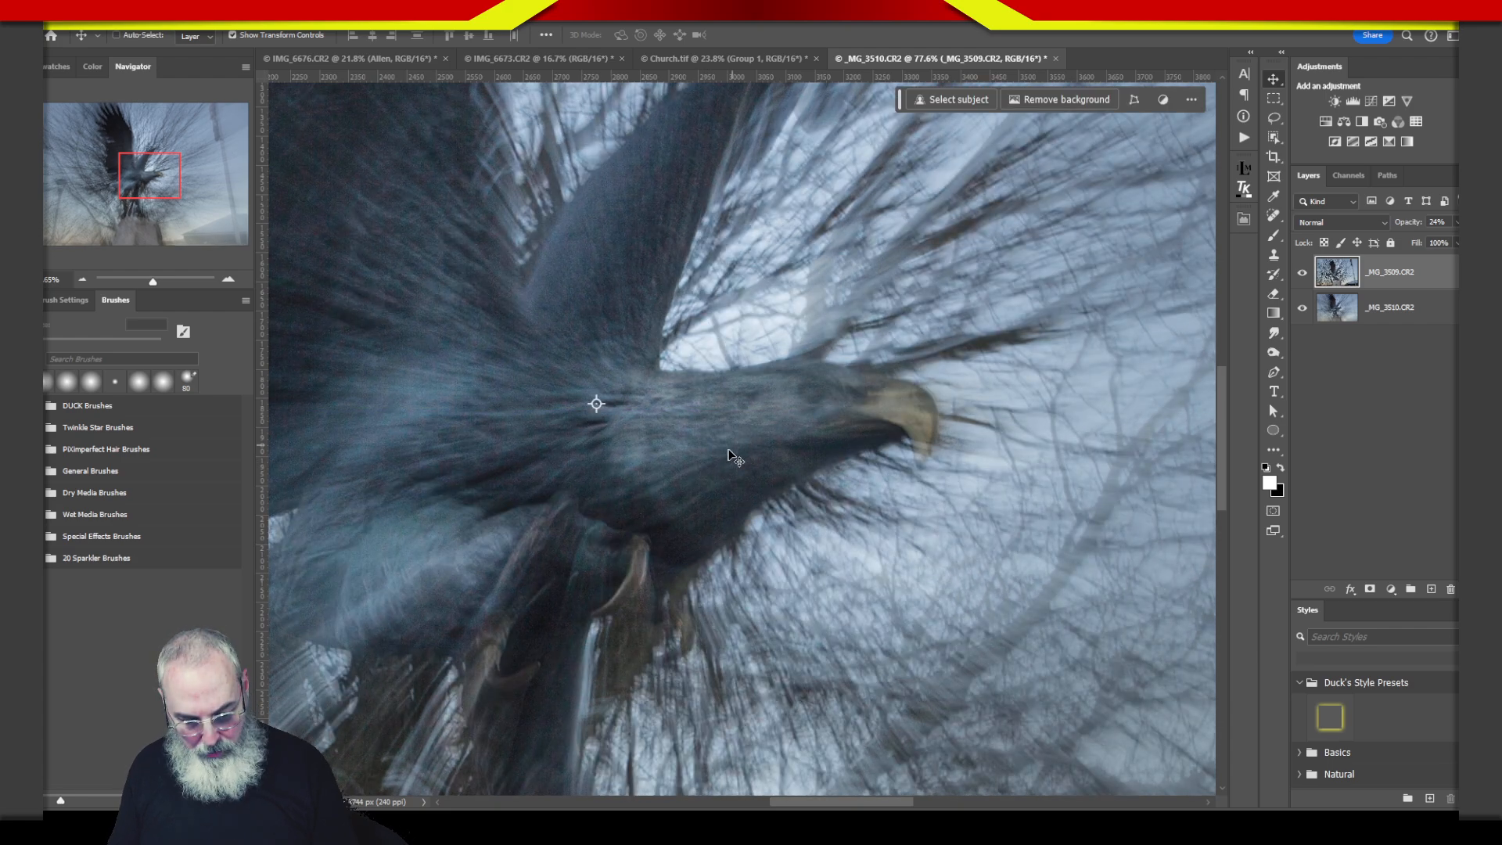
key(Up)
key(Up)
key(Up)
key(Up)
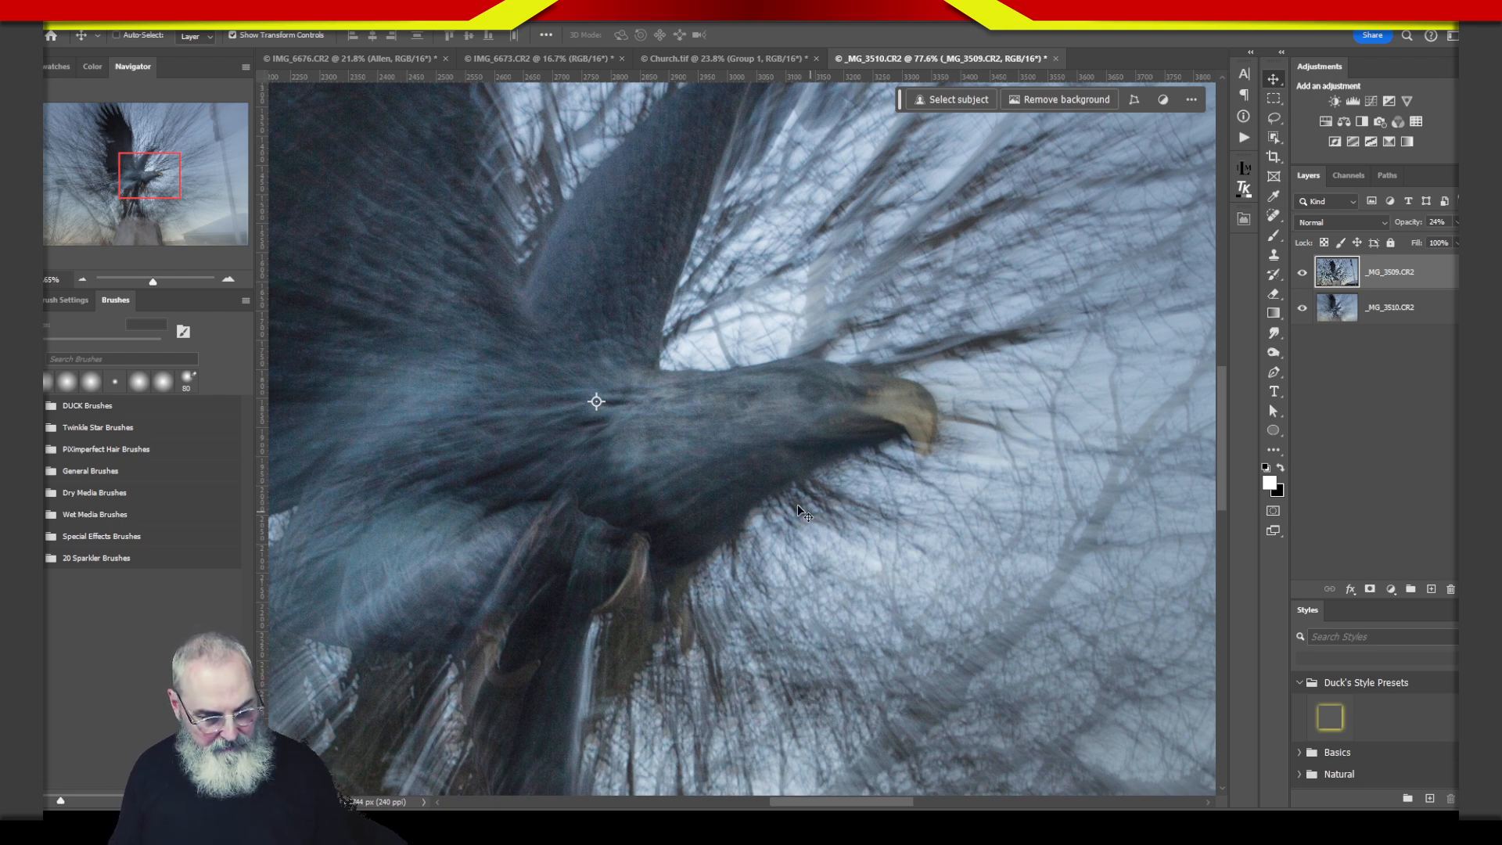
- Check the alignment at the raised wing's feathers and restore the _MG_3509 layer's opacity to 100%
drag(630, 473, 1089, 327)
drag(818, 395, 994, 794)
mouse_move(878, 456)
mouse_down()
mouse_move(864, 785)
mouse_move(842, 462)
mouse_up()
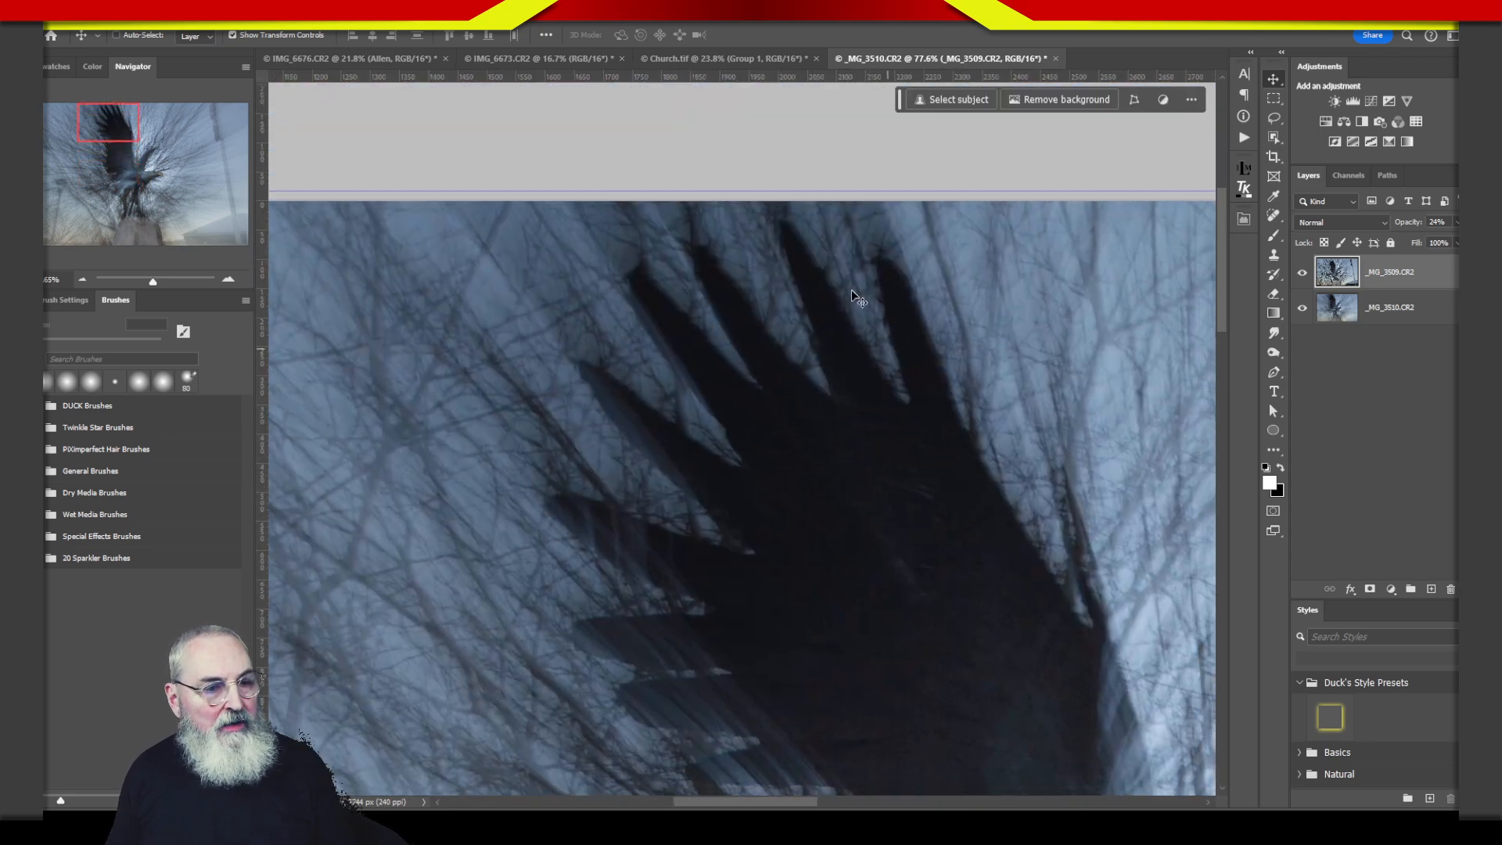
mouse_move(928, 618)
mouse_down()
mouse_move(570, 392)
mouse_move(621, 325)
mouse_move(835, 355)
mouse_move(749, 176)
mouse_up()
mouse_move(747, 547)
mouse_down()
mouse_move(767, 336)
mouse_move(859, 509)
mouse_up()
drag(1403, 227, 1458, 221)
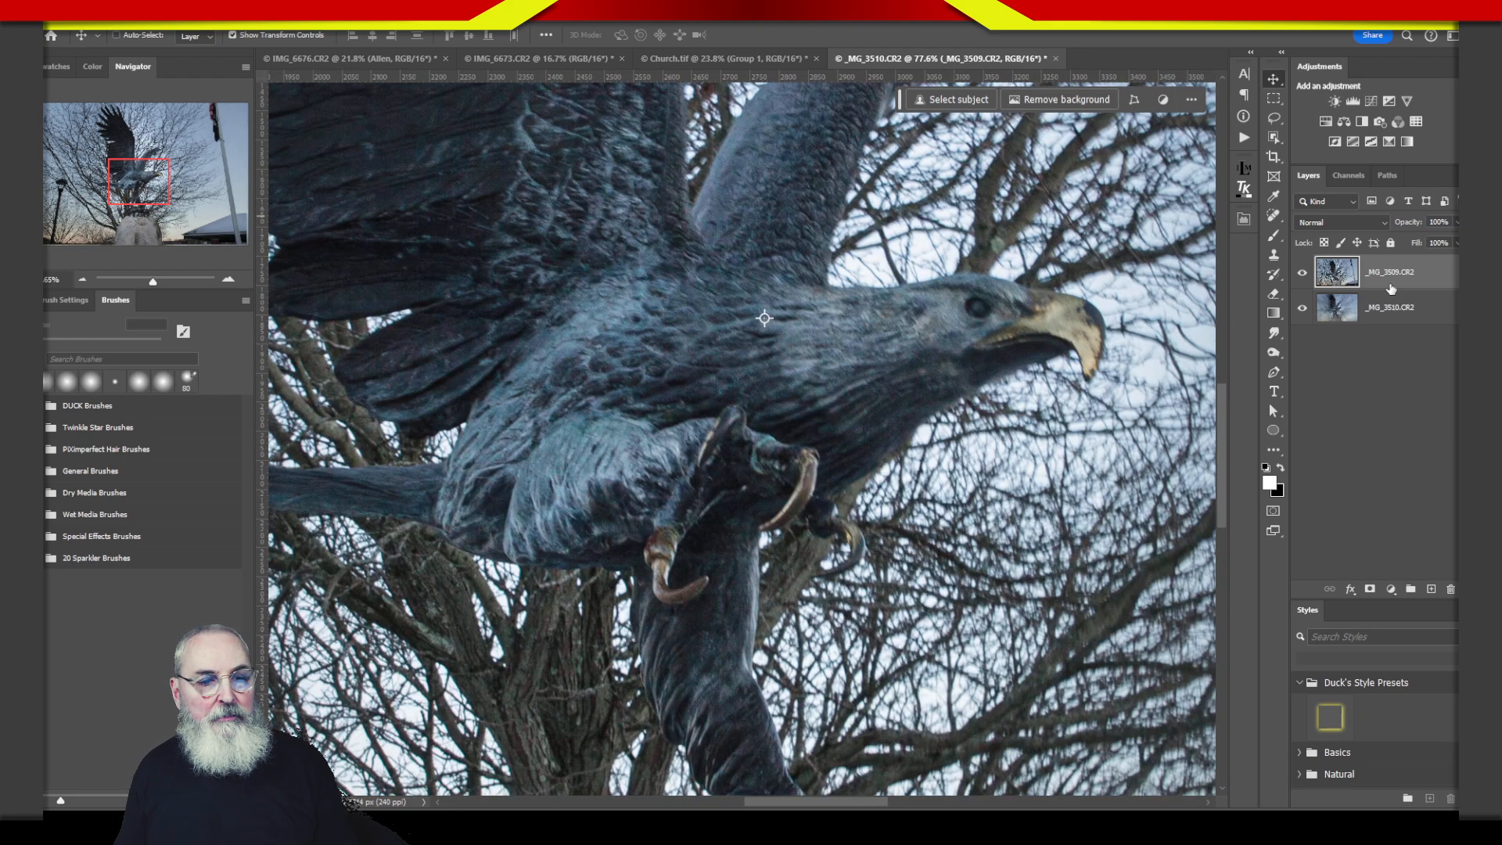
- Switch the aligned _MG_3509 layer off and on to compare both versions of the eagle's head and body up close
click(1302, 272)
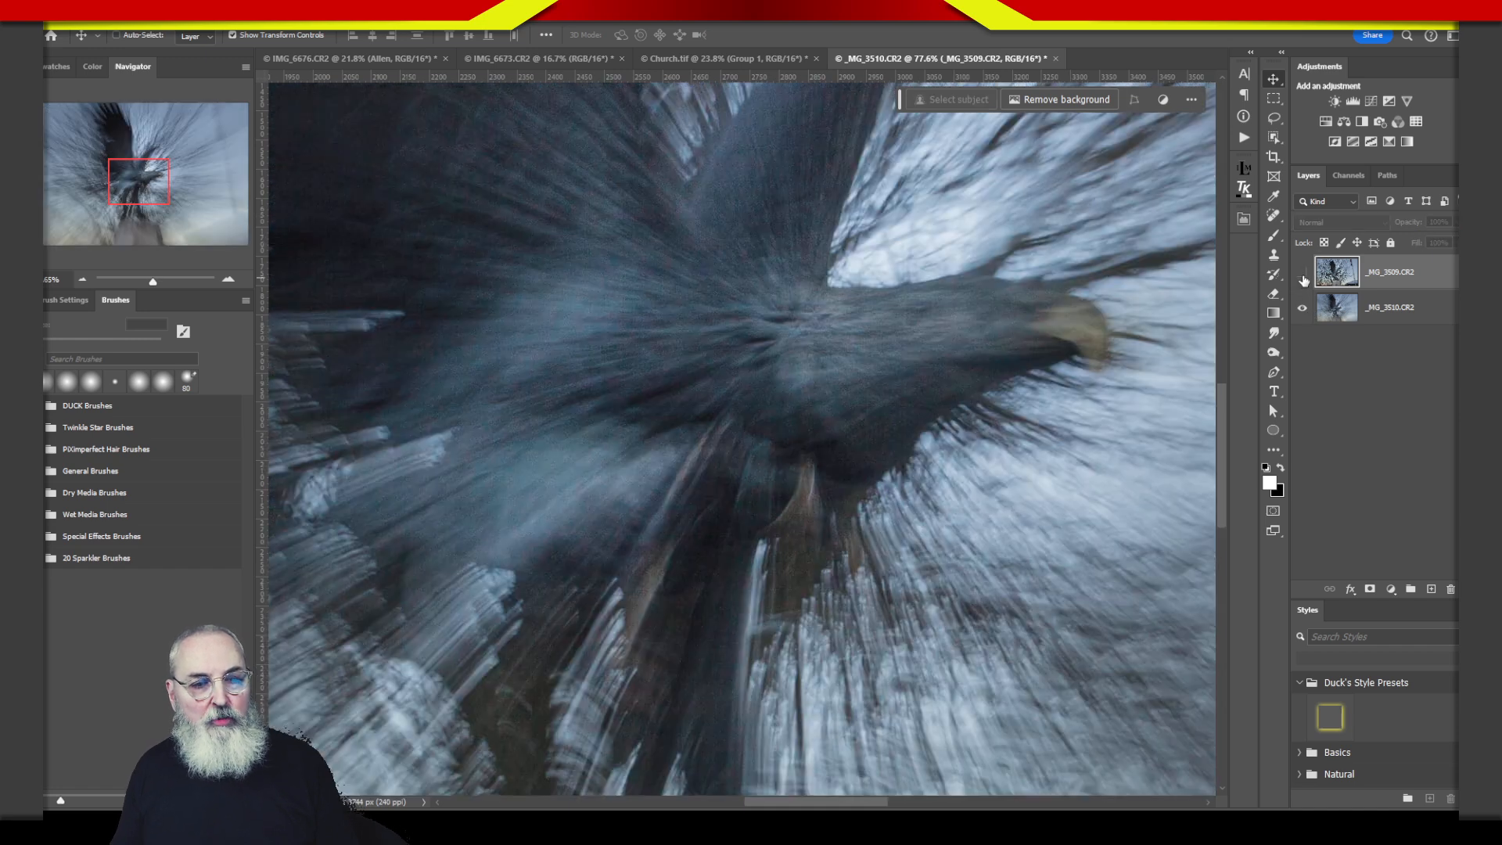
click(1304, 274)
click(1303, 274)
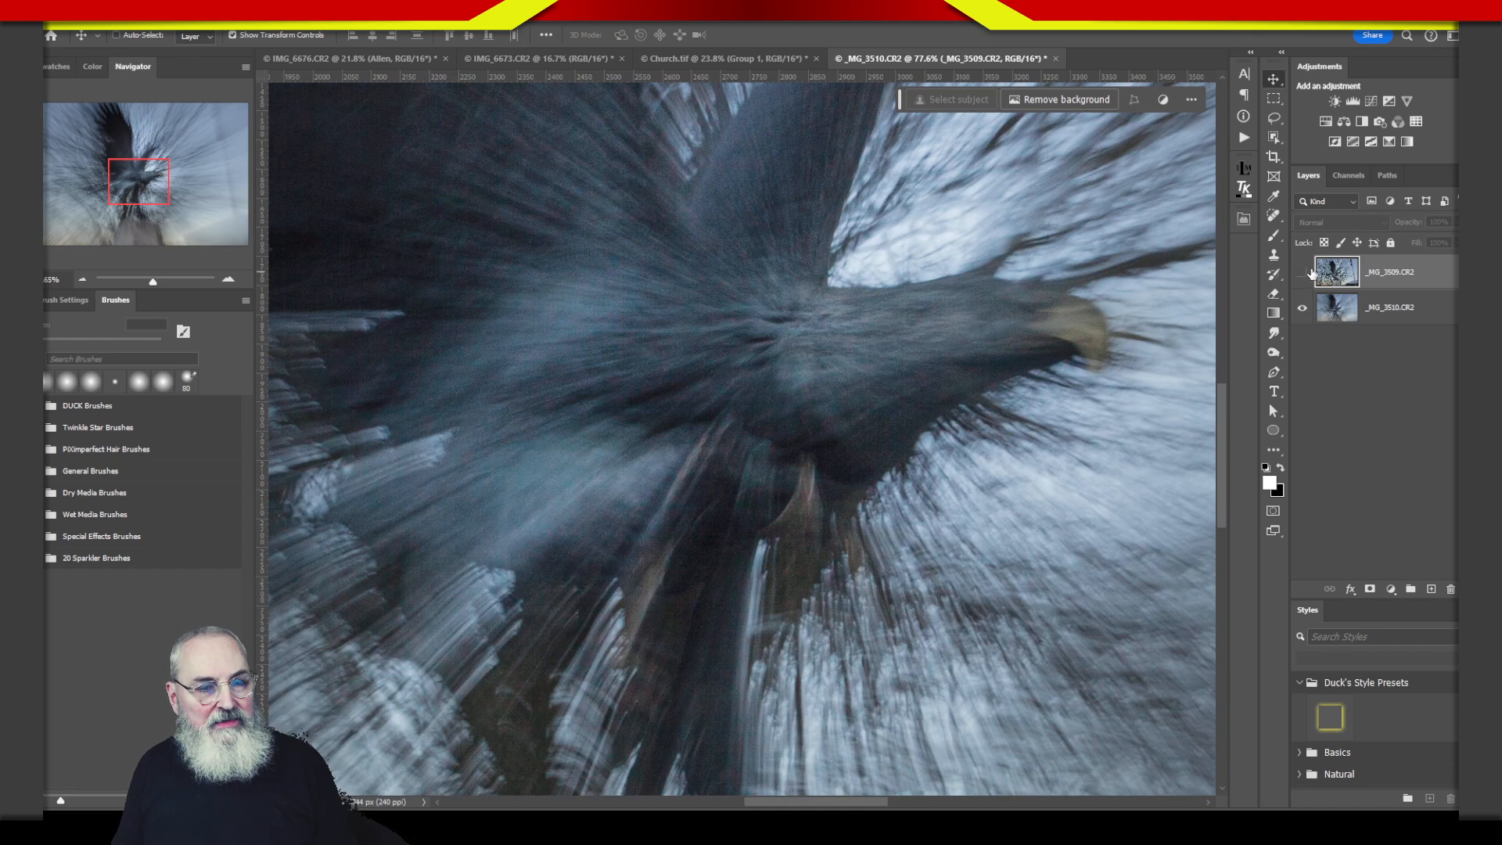
click(1307, 274)
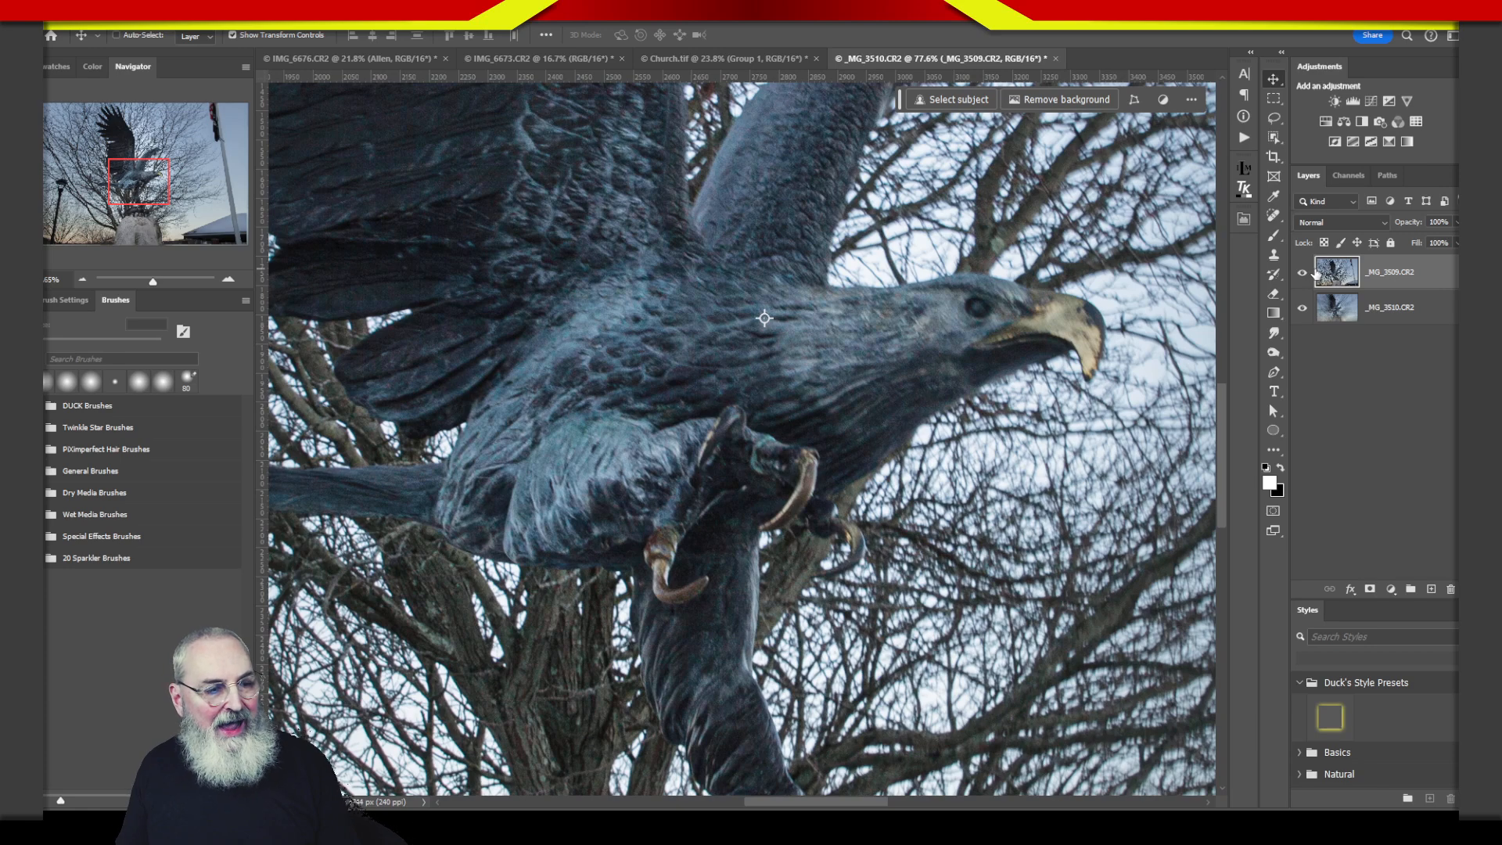
click(1303, 274)
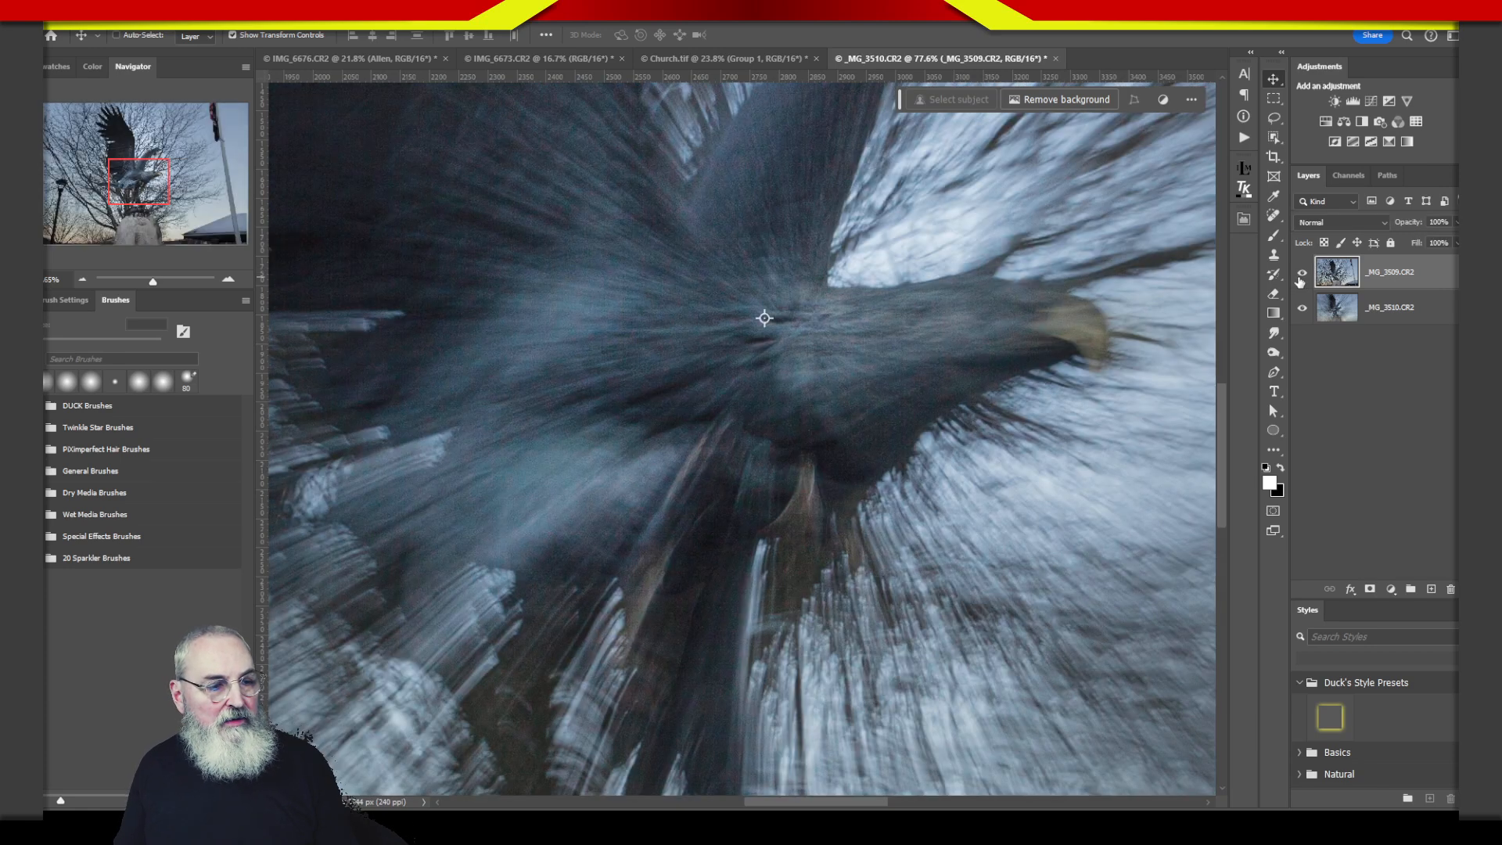
click(1303, 273)
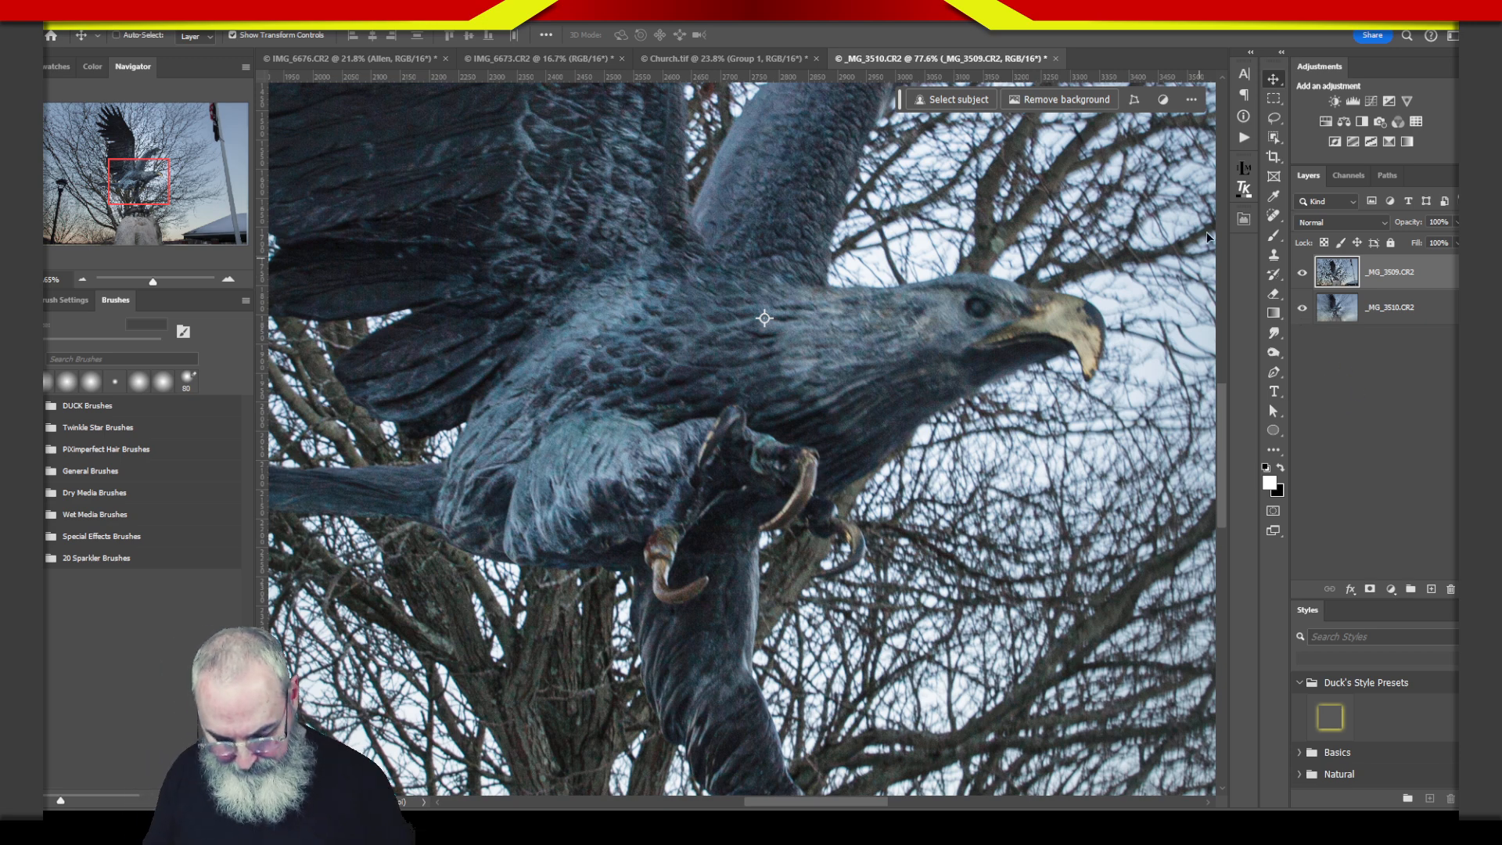
- Add a black layer mask to _MG_3509 and paint white over the eagle's body, wing and leg to reveal the sharp statue
key(ctrl+0)
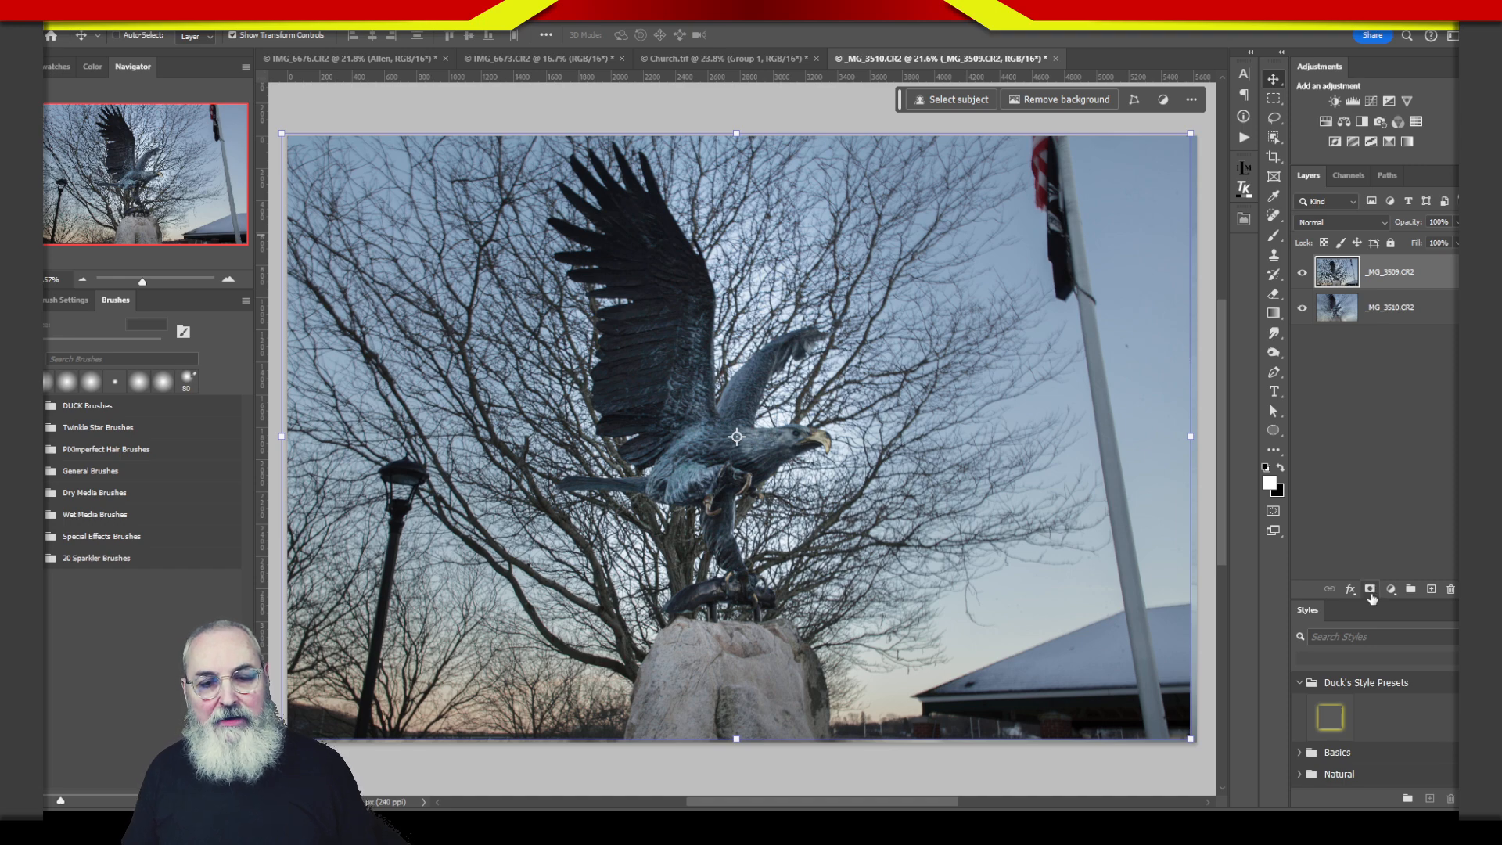
alt+click(1372, 595)
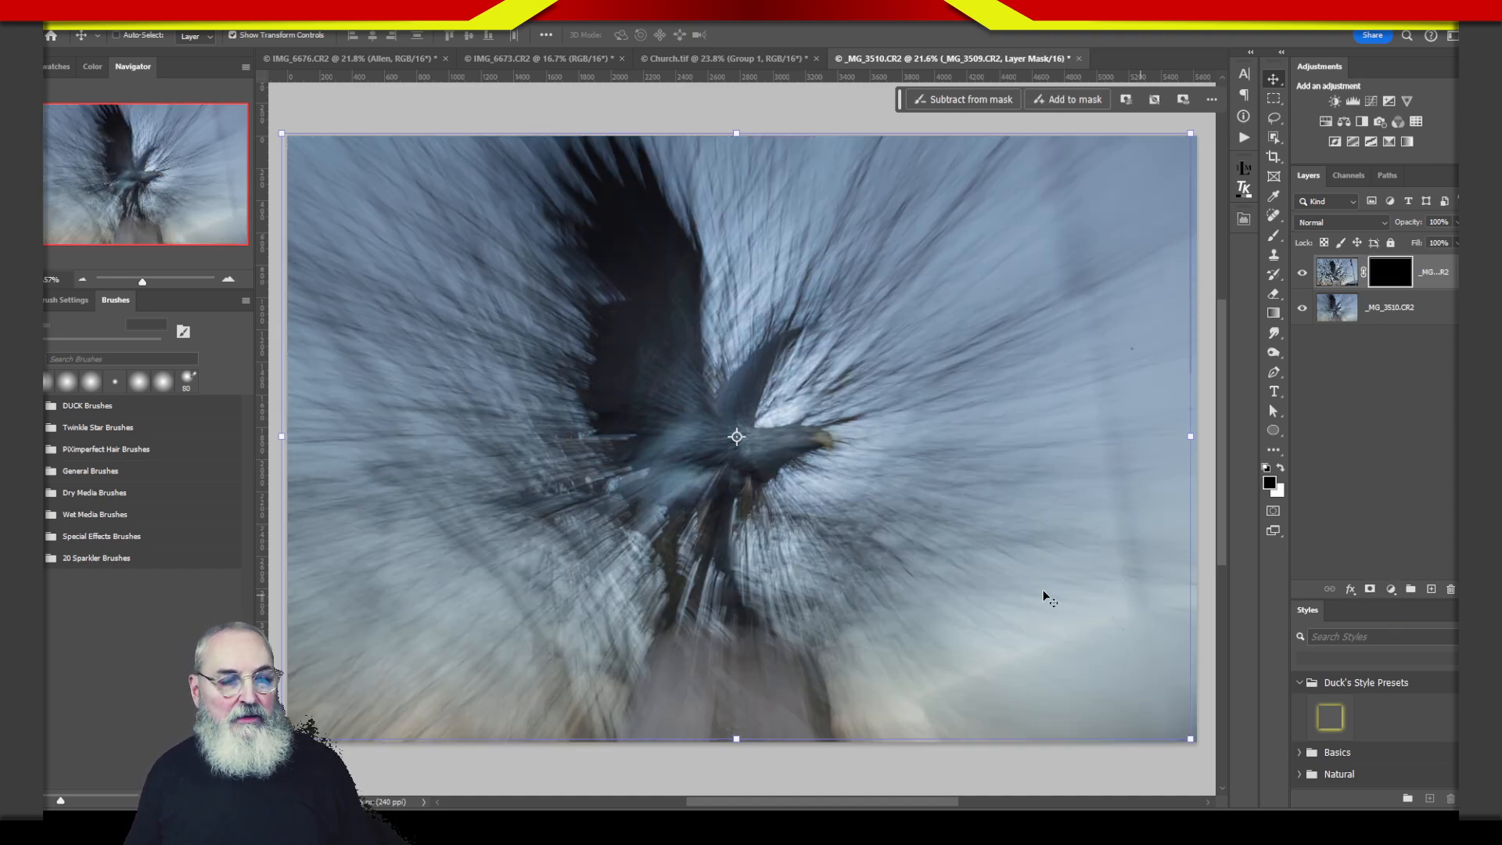
key(b)
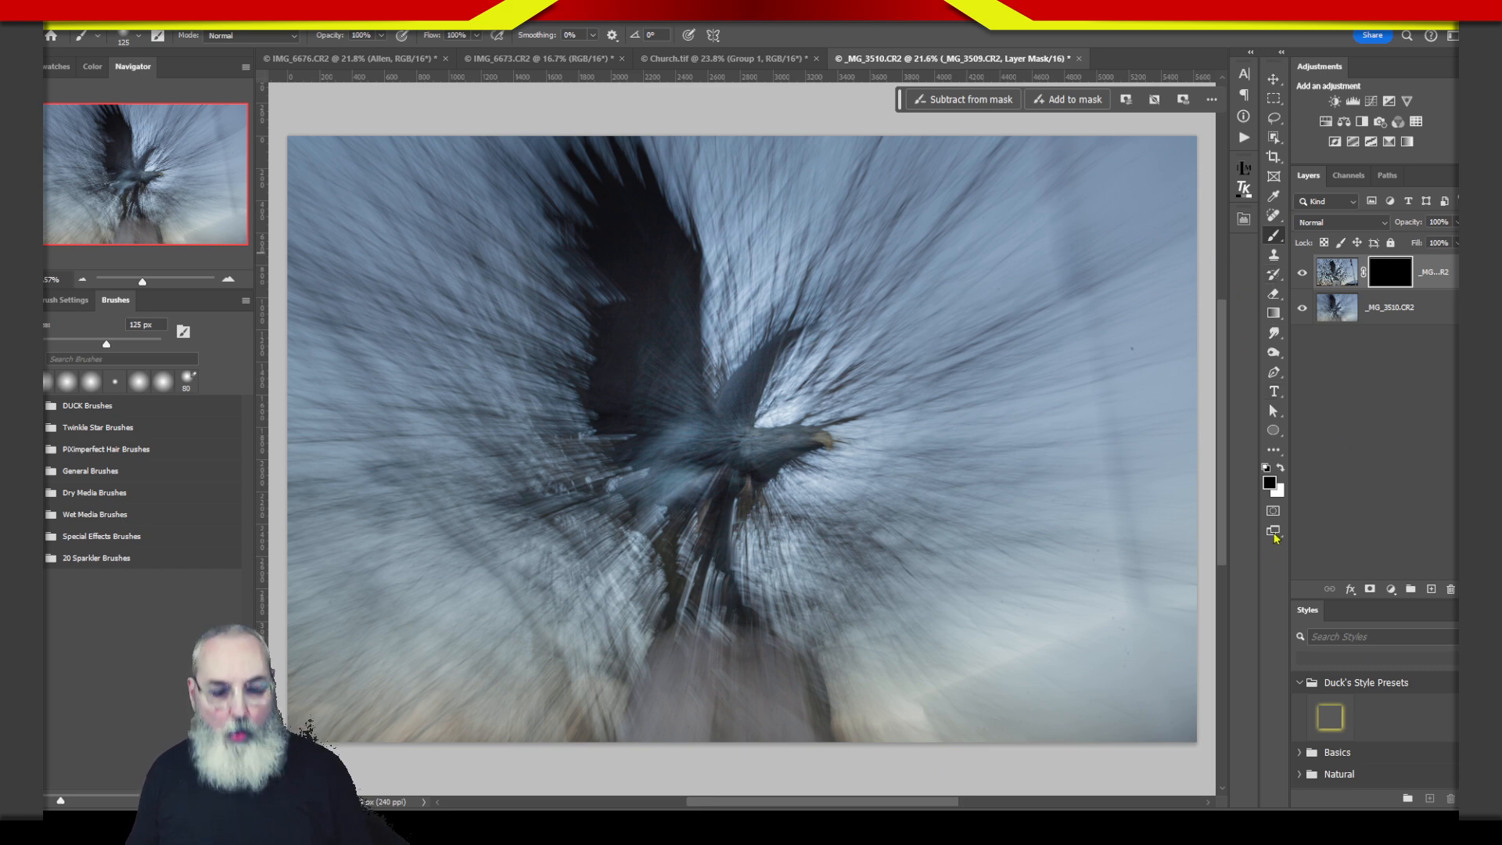
key(x)
mouse_move(764, 454)
mouse_down()
mouse_move(739, 399)
mouse_move(752, 392)
mouse_move(734, 456)
mouse_move(808, 437)
mouse_move(758, 445)
mouse_move(716, 420)
mouse_move(676, 334)
mouse_move(676, 415)
mouse_move(705, 505)
mouse_move(699, 445)
mouse_move(708, 491)
mouse_up()
mouse_move(670, 361)
mouse_down()
mouse_move(653, 489)
mouse_move(665, 301)
mouse_up()
drag(736, 499, 711, 575)
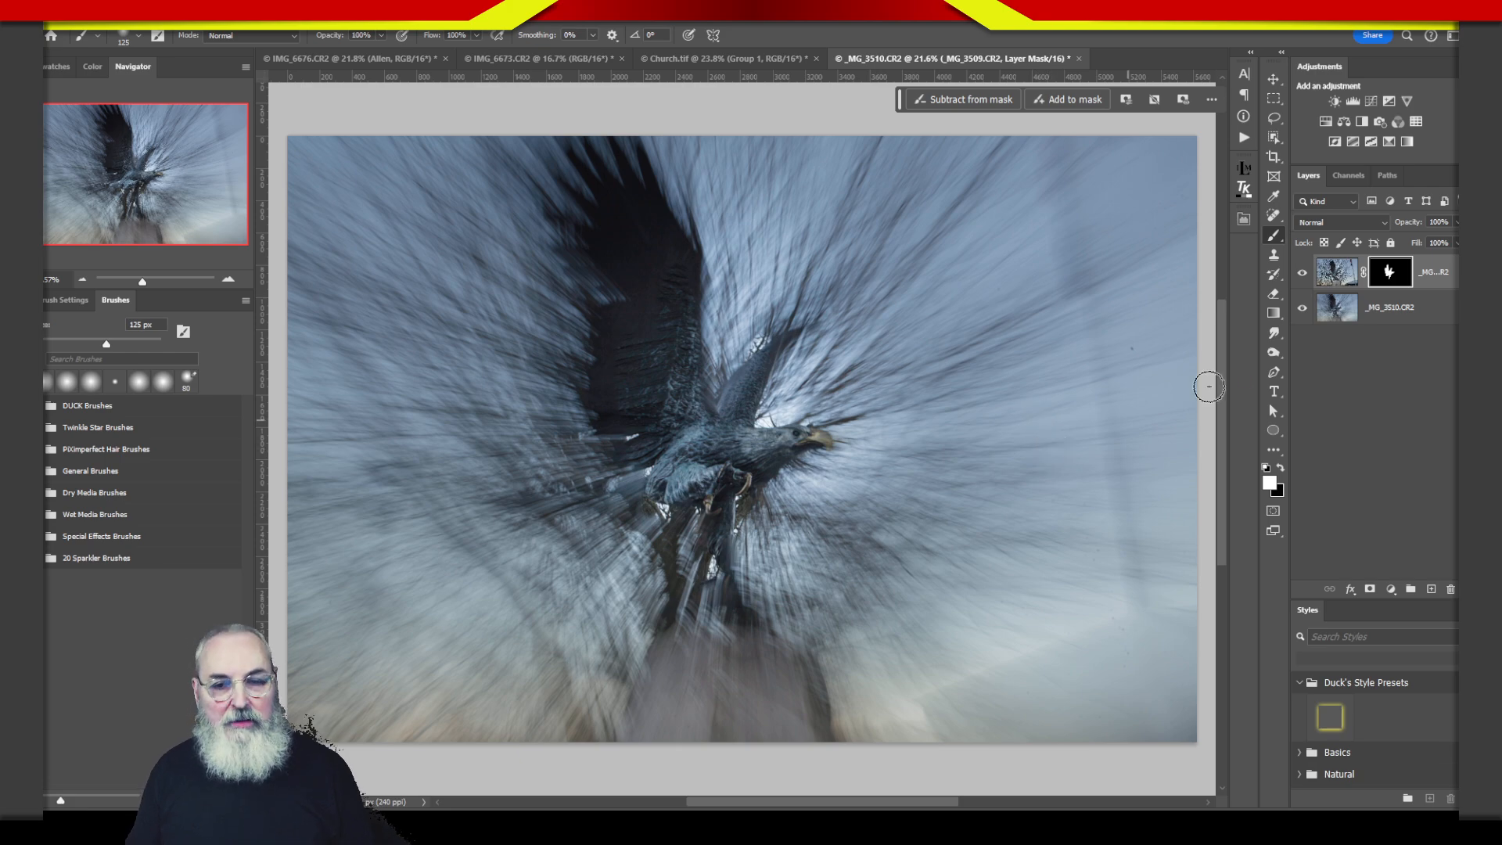
- Delete the painted black mask from the _MG_3509 layer and add a white layer mask instead
drag(1389, 277, 1450, 589)
click(858, 305)
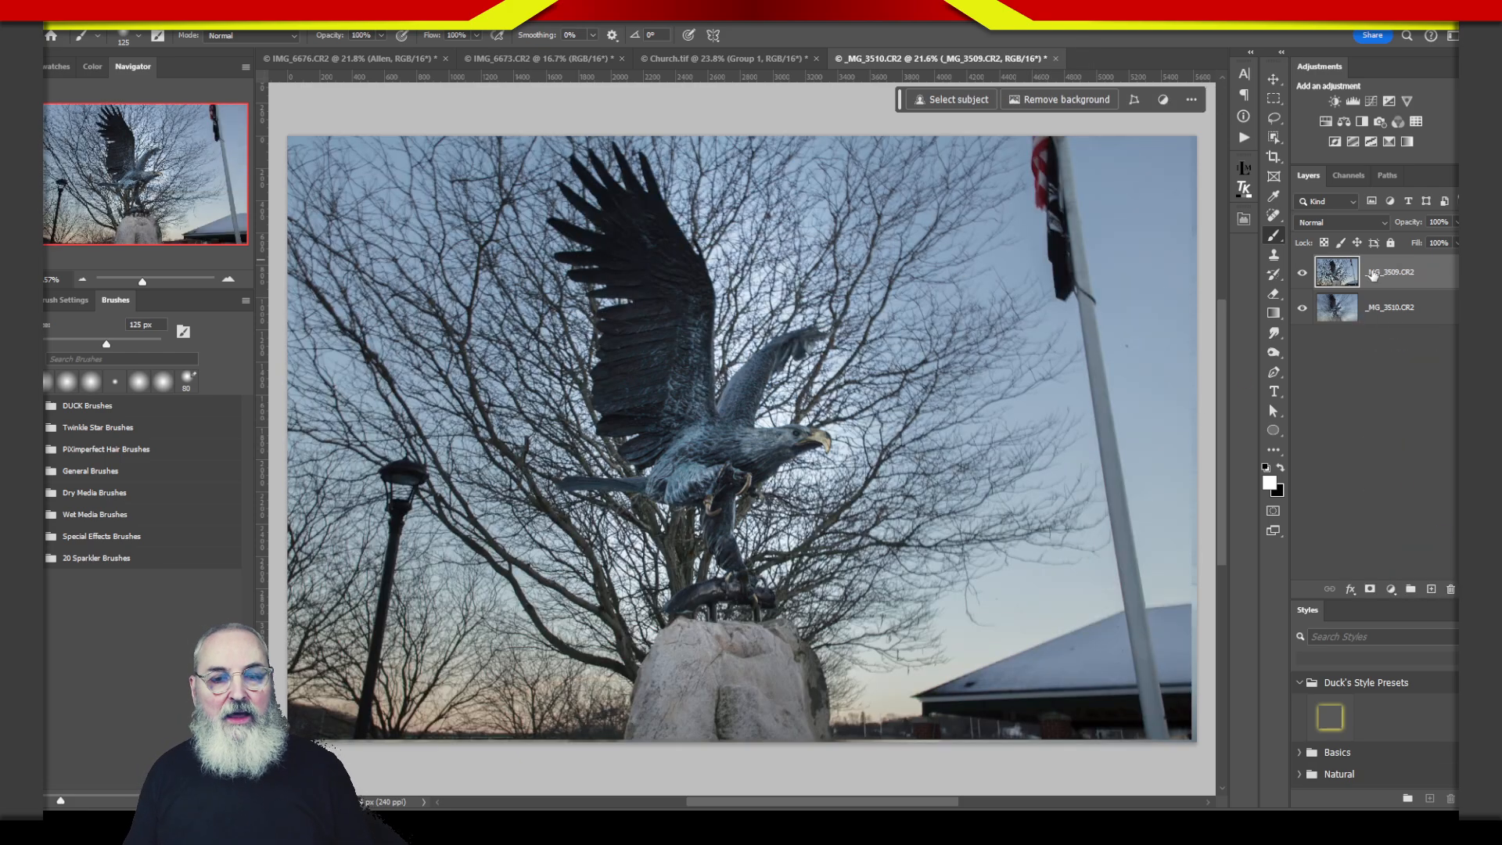
click(1371, 591)
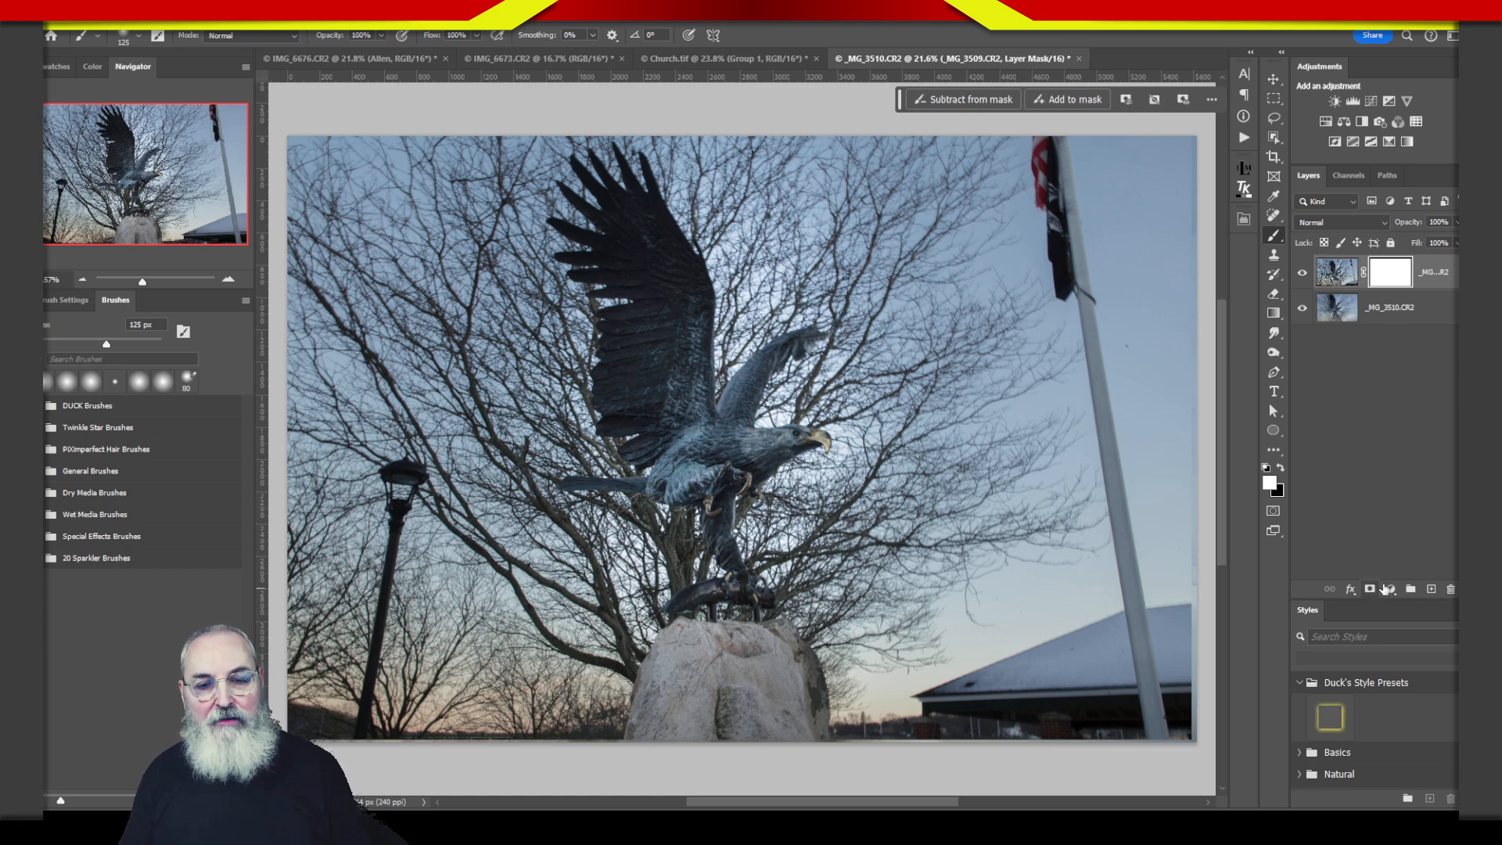
- Paint black on the white mask over the eagle's head, smaller wing, body, leg and feet, starting with an 80 px brush
key(z)
drag(758, 464, 808, 441)
key(b)
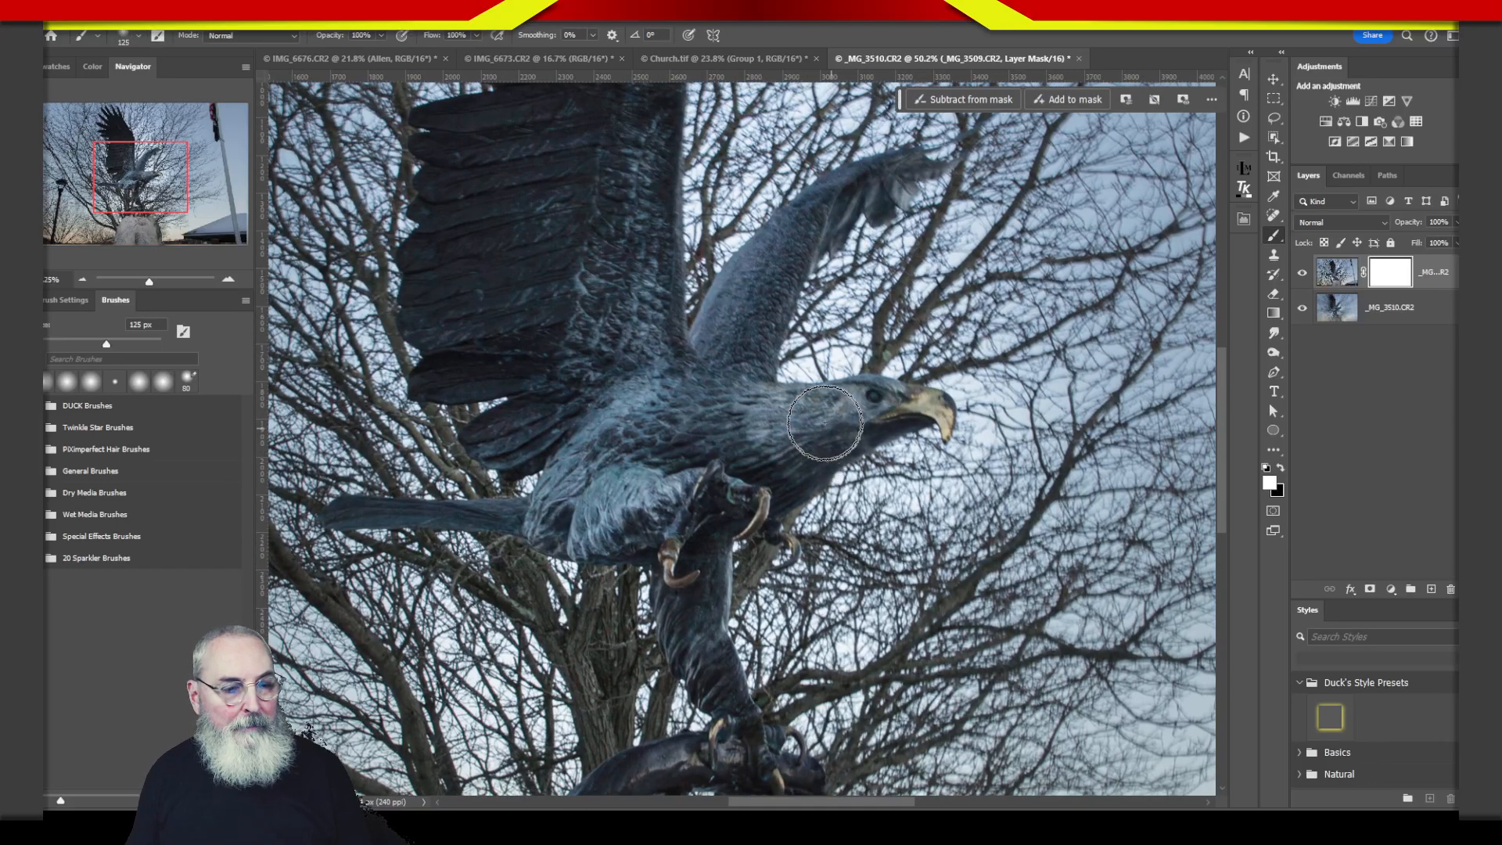
key(bracketleft)
key(bracketleft)
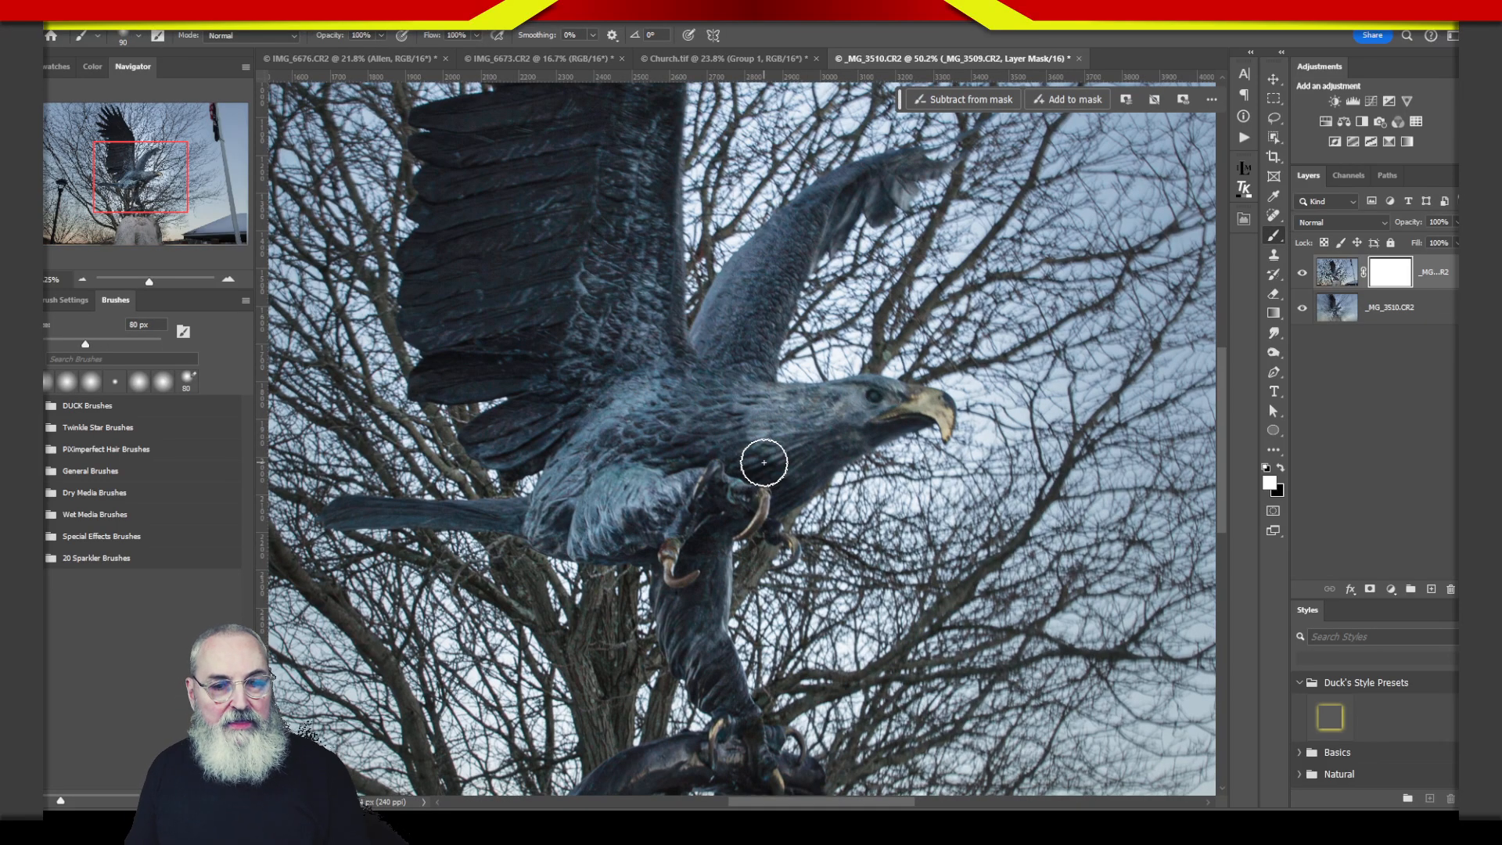
key(x)
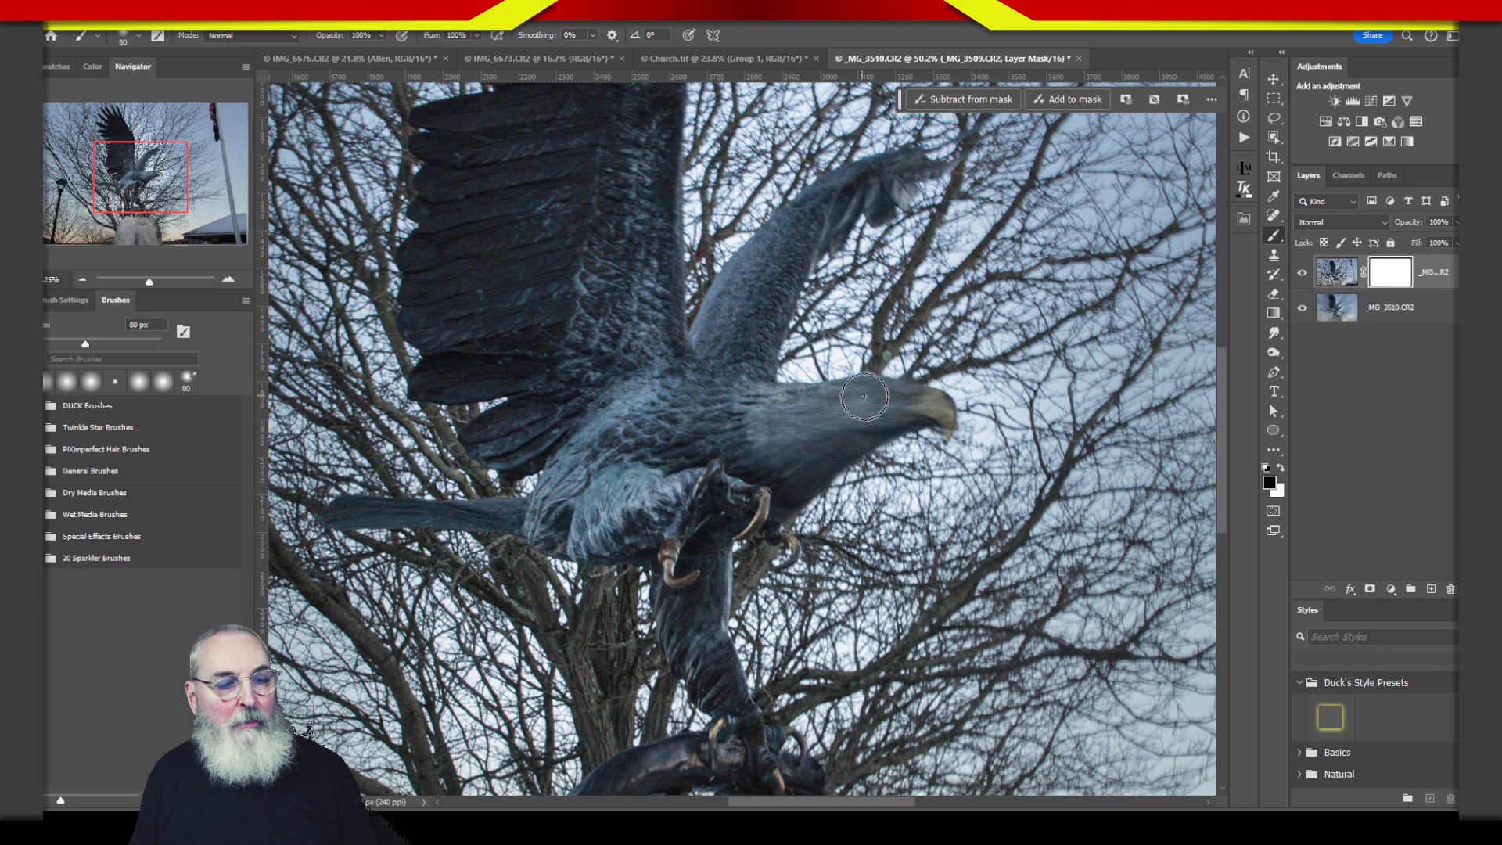
mouse_move(785, 267)
mouse_down()
mouse_move(882, 175)
mouse_move(831, 191)
mouse_move(701, 344)
mouse_move(794, 214)
mouse_move(707, 336)
mouse_move(734, 350)
mouse_move(727, 481)
mouse_move(753, 383)
mouse_move(605, 475)
mouse_move(638, 426)
mouse_move(694, 424)
mouse_move(704, 477)
mouse_move(728, 481)
mouse_move(692, 501)
mouse_move(700, 631)
mouse_move(739, 495)
mouse_move(777, 477)
mouse_move(752, 523)
mouse_move(696, 485)
mouse_move(687, 664)
mouse_move(675, 633)
mouse_move(706, 560)
mouse_move(736, 711)
mouse_move(772, 730)
mouse_move(771, 693)
mouse_up()
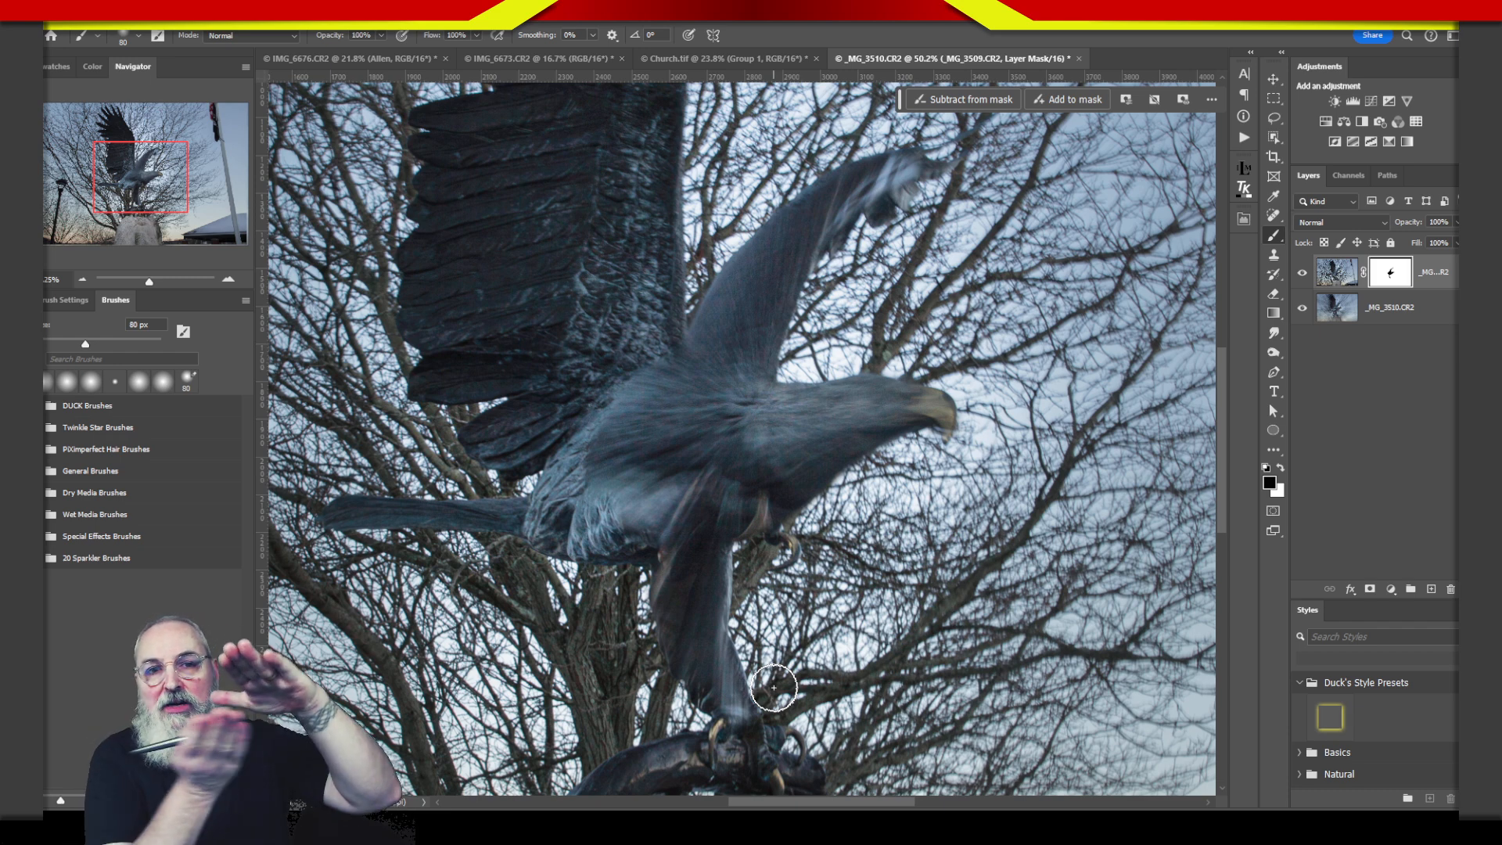
mouse_move(726, 670)
mouse_down()
mouse_move(732, 712)
mouse_move(713, 674)
mouse_move(779, 743)
mouse_move(732, 738)
mouse_up()
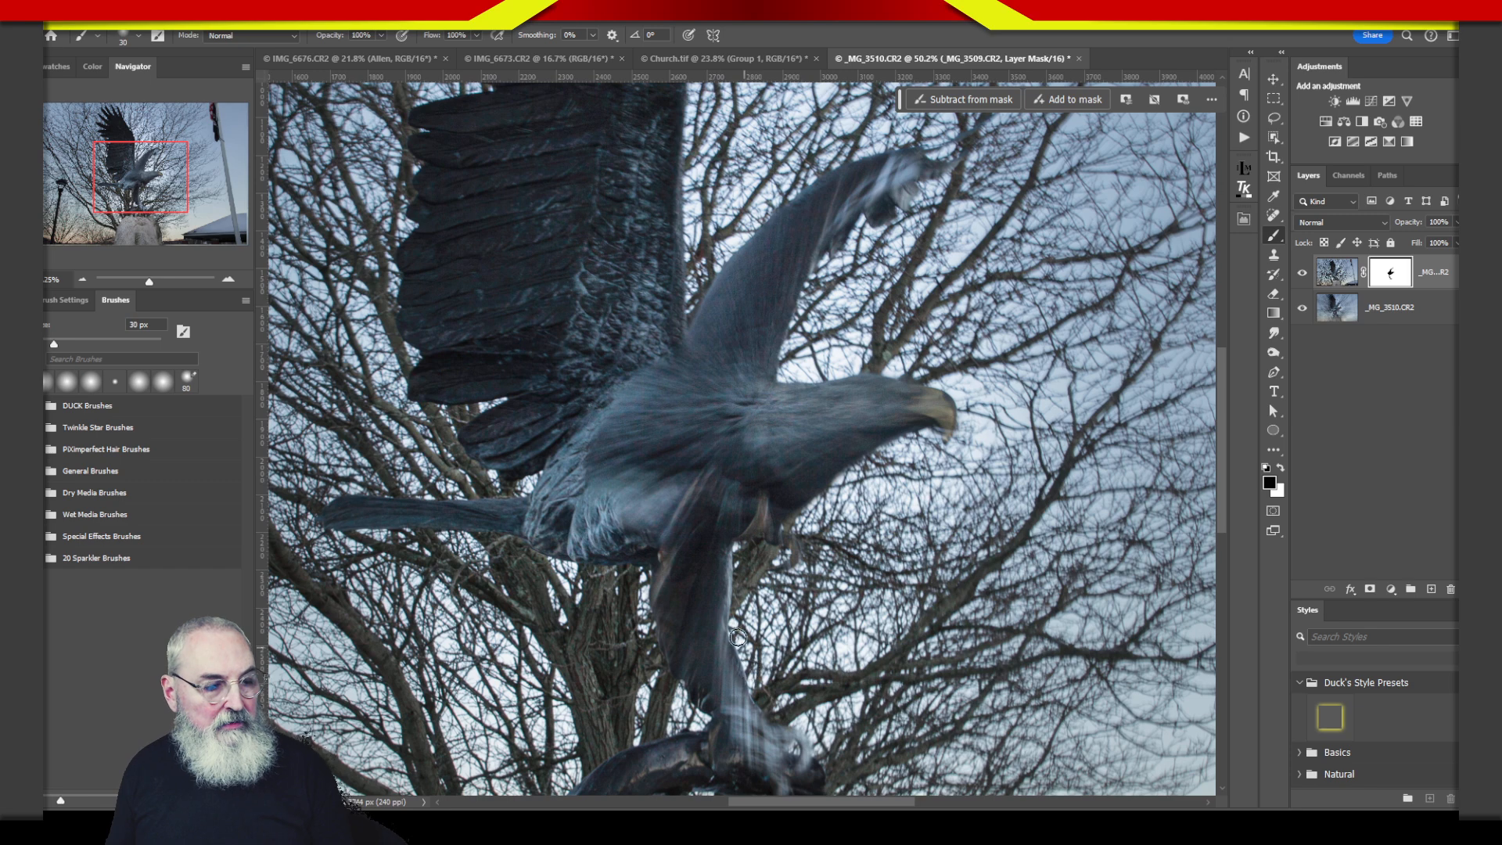
- Paint black on the mask over the tail and the main part of the raised wing with a 90 px brush
mouse_move(654, 518)
mouse_down()
mouse_move(548, 531)
mouse_move(565, 465)
mouse_move(544, 525)
mouse_move(618, 540)
mouse_move(581, 506)
mouse_move(587, 521)
mouse_move(660, 467)
mouse_move(665, 190)
mouse_move(653, 96)
mouse_up()
mouse_move(522, 523)
mouse_down()
mouse_move(341, 518)
mouse_move(472, 508)
mouse_up()
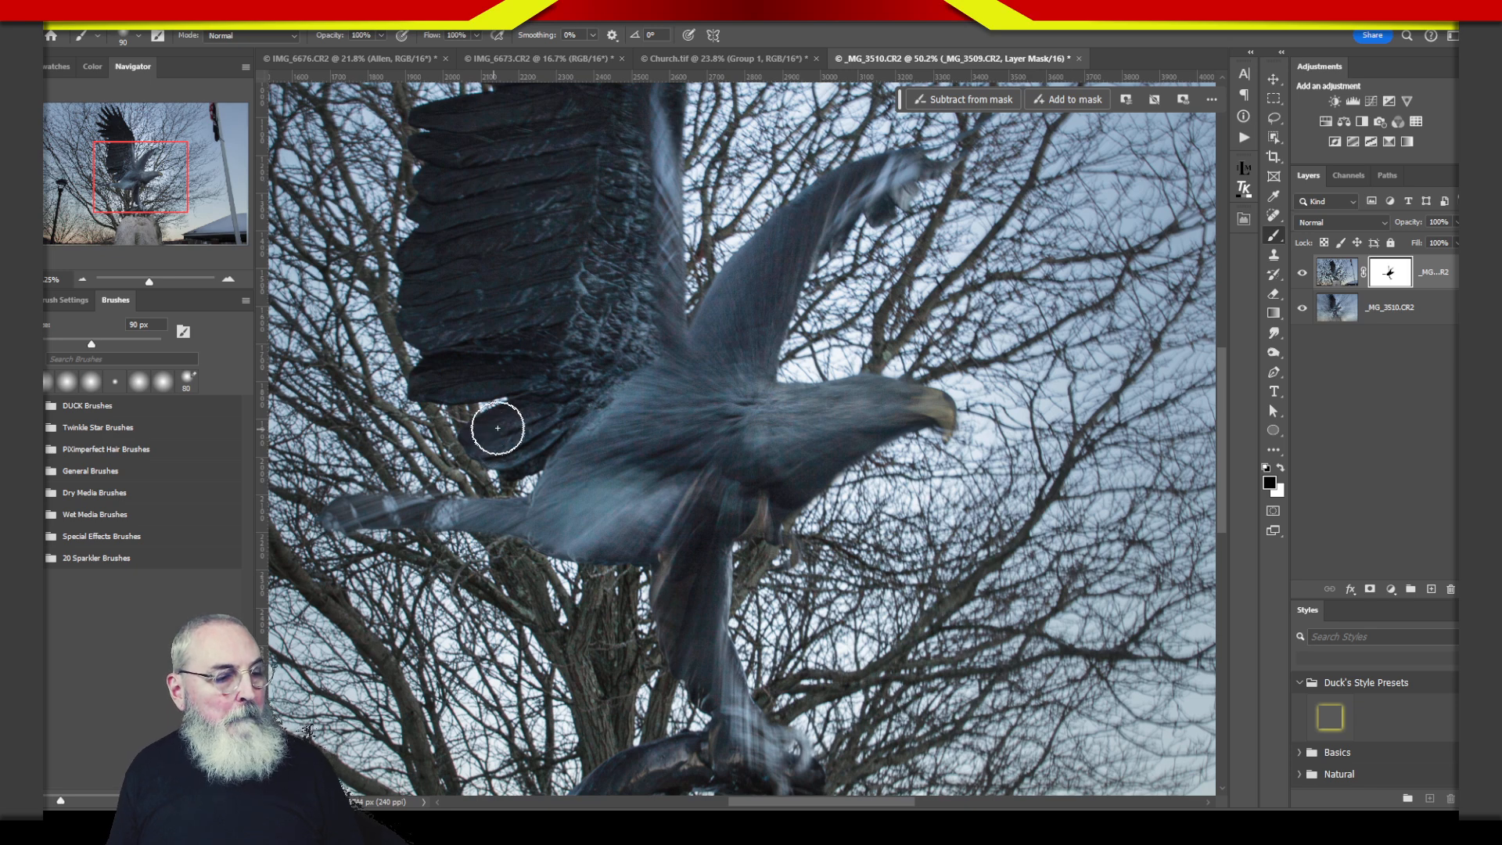
mouse_move(499, 446)
mouse_down()
mouse_move(565, 430)
mouse_move(519, 462)
mouse_move(527, 376)
mouse_move(441, 385)
mouse_move(486, 355)
mouse_move(433, 376)
mouse_move(531, 371)
mouse_move(421, 321)
mouse_move(430, 283)
mouse_up()
mouse_move(431, 204)
mouse_down()
mouse_move(443, 128)
mouse_move(587, 167)
mouse_move(531, 273)
mouse_move(490, 292)
mouse_move(509, 258)
mouse_move(527, 328)
mouse_move(562, 168)
mouse_move(617, 319)
mouse_move(667, 359)
mouse_move(673, 396)
mouse_move(629, 319)
mouse_move(676, 512)
mouse_move(820, 774)
mouse_up()
mouse_move(827, 494)
mouse_down()
mouse_move(710, 314)
mouse_move(726, 380)
mouse_move(781, 472)
mouse_move(629, 351)
mouse_move(746, 499)
mouse_move(791, 521)
mouse_move(653, 474)
mouse_move(667, 512)
mouse_move(862, 556)
mouse_move(845, 512)
mouse_move(774, 450)
mouse_up()
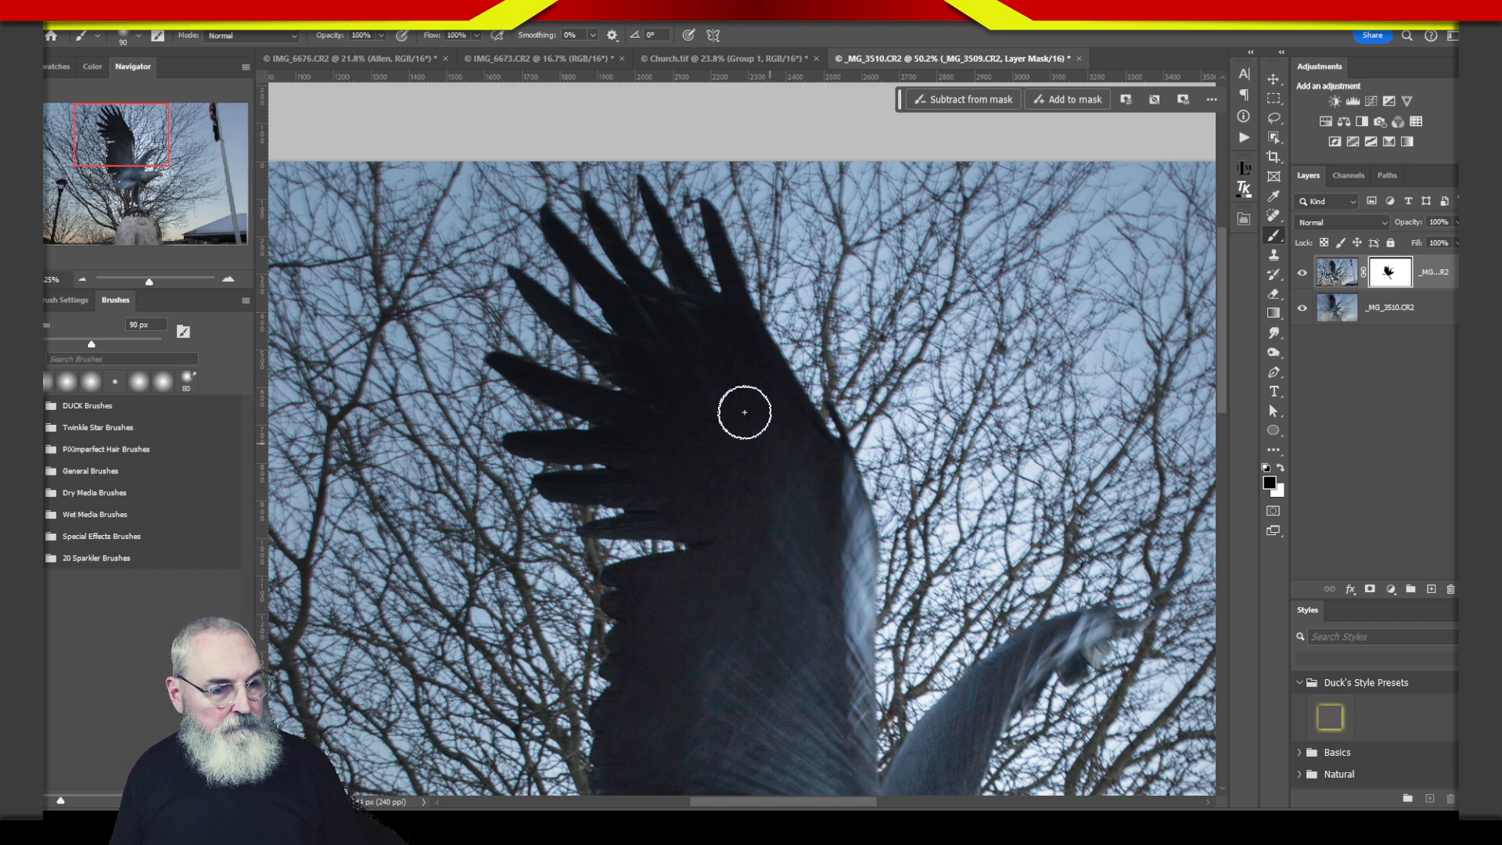
- Paint the raised wing's individual feathers black on the mask with a 50 px brush, undoing a stray stroke
key(bracketleft)
key(bracketleft)
drag(604, 529, 688, 511)
key(ctrl+z)
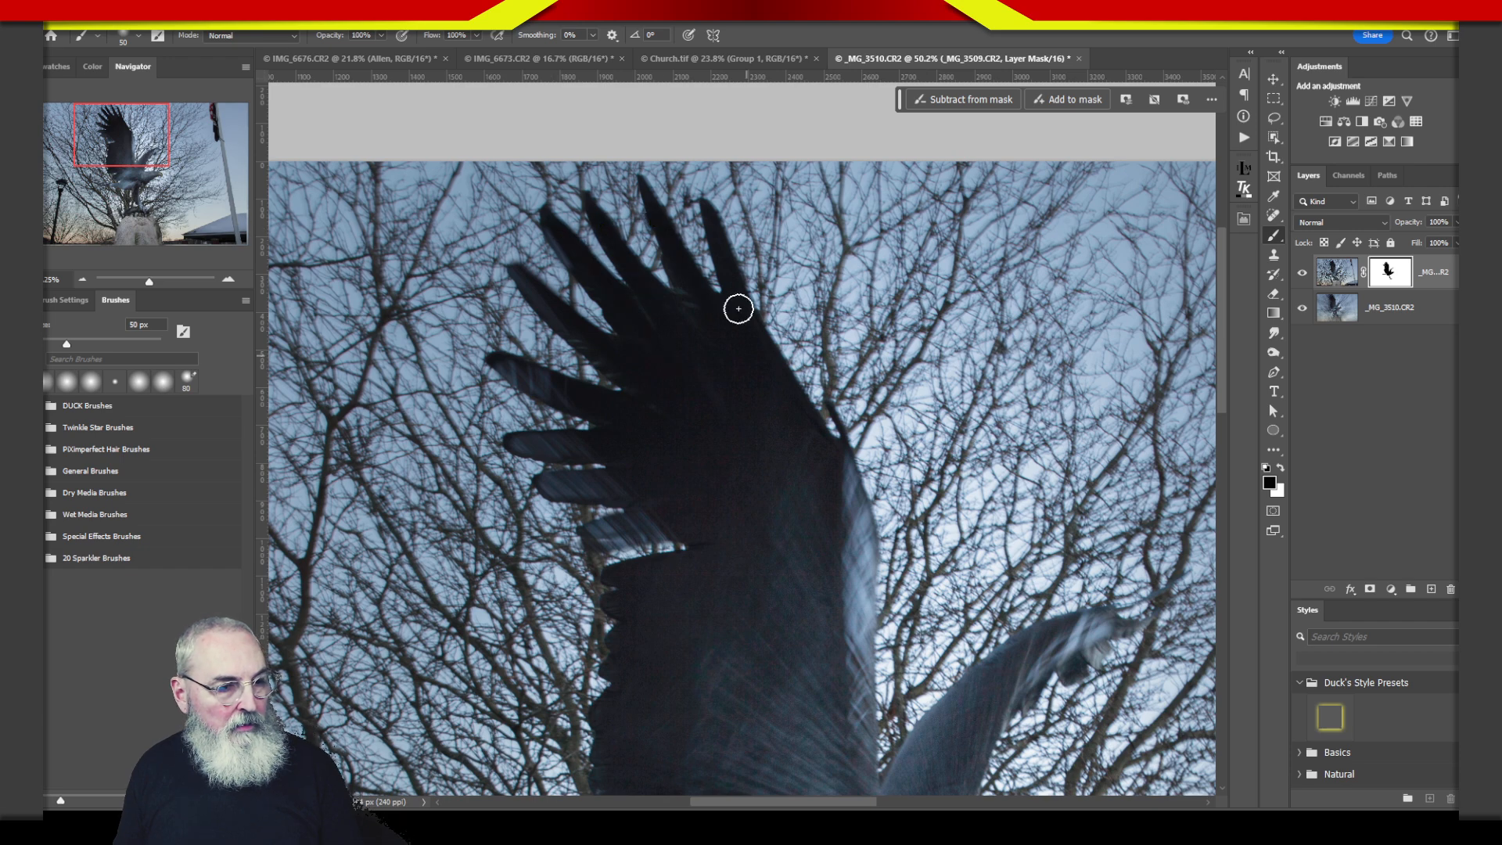
- Display the _MG_3509 mask by itself and fill missed spots in the upper feathers and wing with black
alt+click(1401, 276)
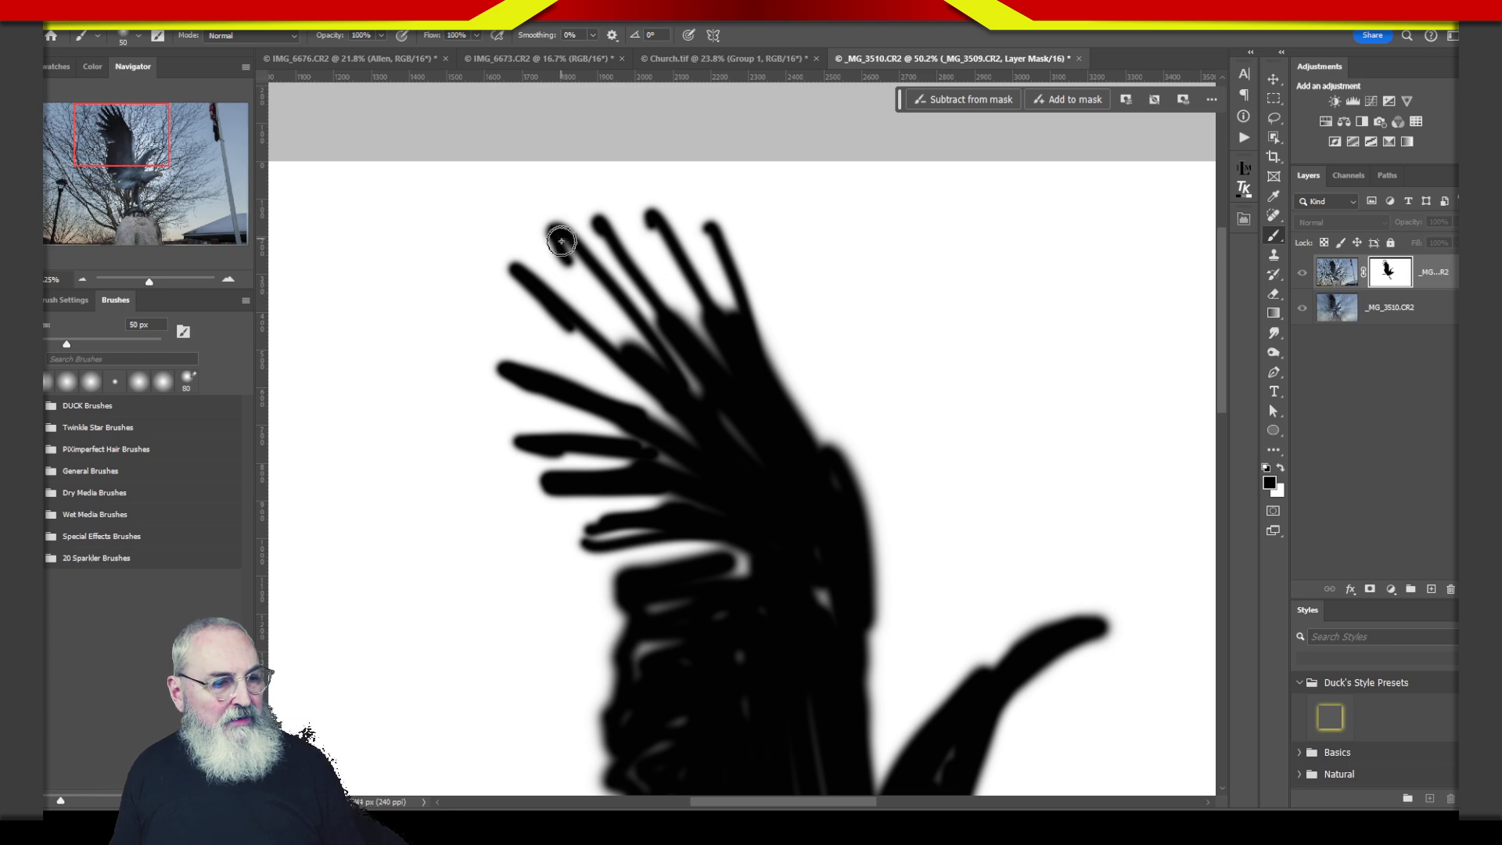
drag(560, 241, 680, 377)
drag(615, 227, 715, 354)
drag(821, 585, 826, 619)
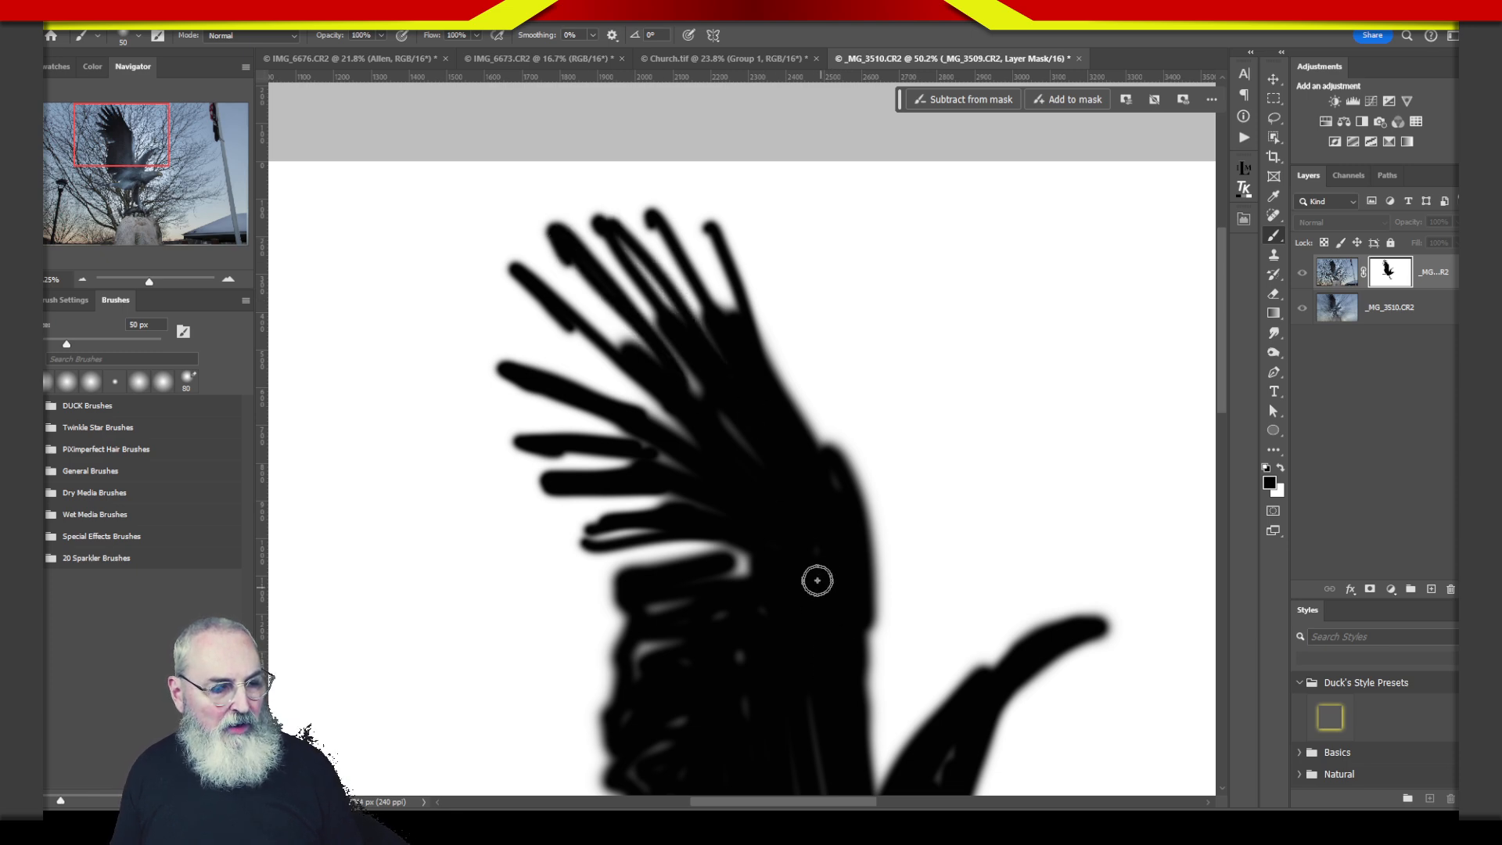
mouse_move(774, 516)
mouse_down()
mouse_move(858, 288)
mouse_move(868, 503)
mouse_up()
- Fill the remaining gaps inside the wing on the mask with a 100 px black brush, and return to the image view
key(bracketright)
key(bracketright)
key(bracketright)
key(bracketright)
mouse_move(757, 352)
mouse_down()
mouse_move(715, 468)
mouse_move(685, 431)
mouse_move(720, 558)
mouse_move(783, 525)
mouse_move(773, 416)
mouse_move(721, 364)
mouse_move(765, 334)
mouse_move(860, 613)
mouse_move(908, 633)
mouse_move(875, 634)
mouse_move(851, 699)
mouse_move(869, 720)
mouse_move(884, 704)
mouse_move(830, 707)
mouse_move(926, 712)
mouse_move(994, 675)
mouse_move(1045, 680)
mouse_move(962, 638)
mouse_move(827, 660)
mouse_move(785, 723)
mouse_move(746, 723)
mouse_move(763, 721)
mouse_move(754, 135)
mouse_move(854, 261)
mouse_move(857, 451)
mouse_move(915, 591)
mouse_up()
mouse_move(810, 324)
mouse_down()
mouse_move(860, 430)
mouse_move(946, 492)
mouse_move(801, 426)
mouse_move(784, 402)
mouse_move(949, 518)
mouse_move(830, 478)
mouse_move(980, 620)
mouse_up()
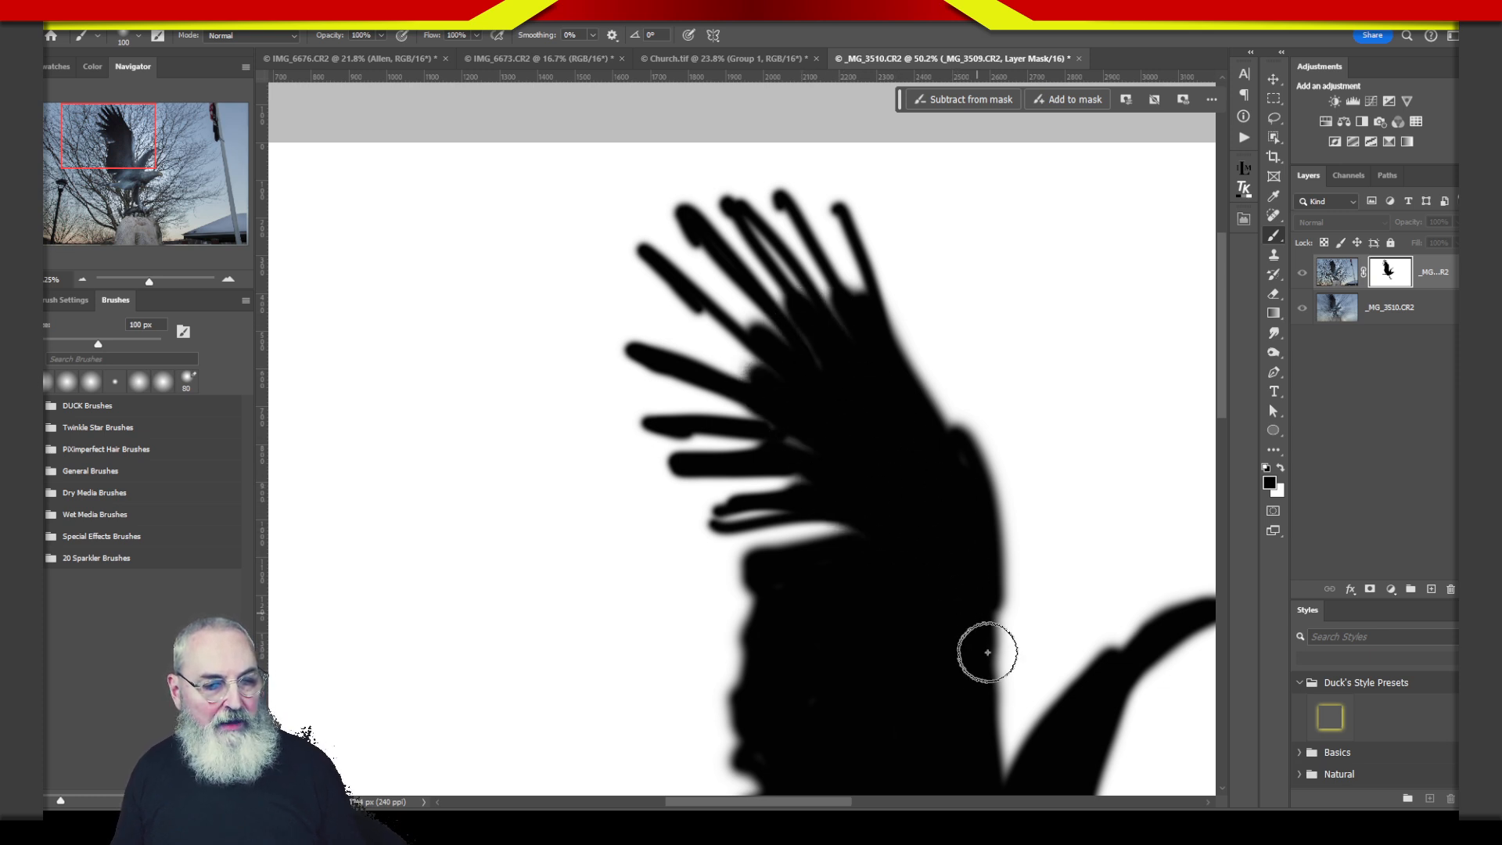
alt+click(1391, 273)
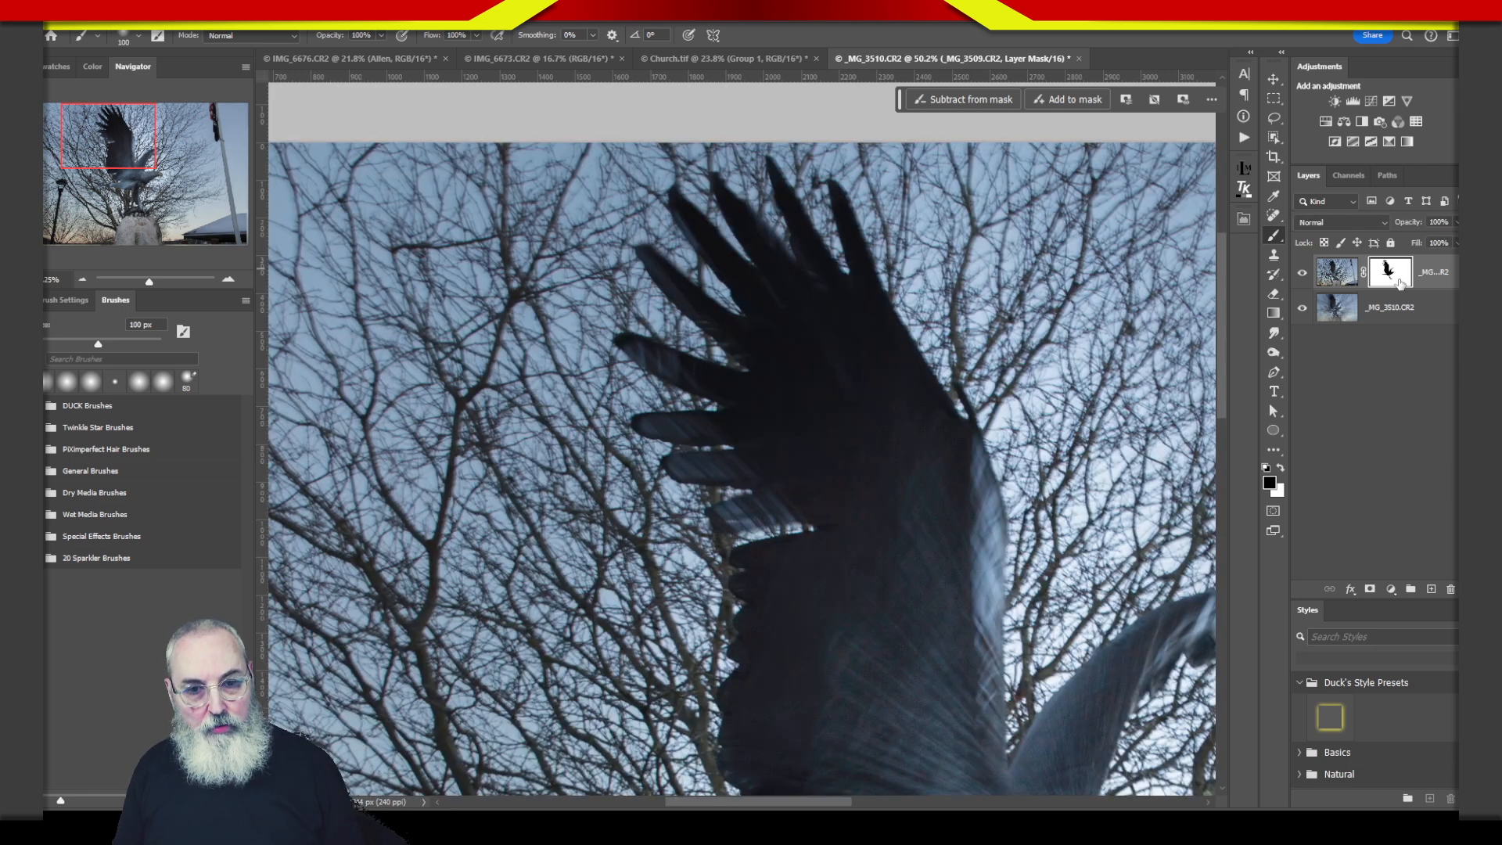
- Invert the _MG_3509 layer mask to show the sharp eagle against the zoom-blurred background
key(ctrl+0)
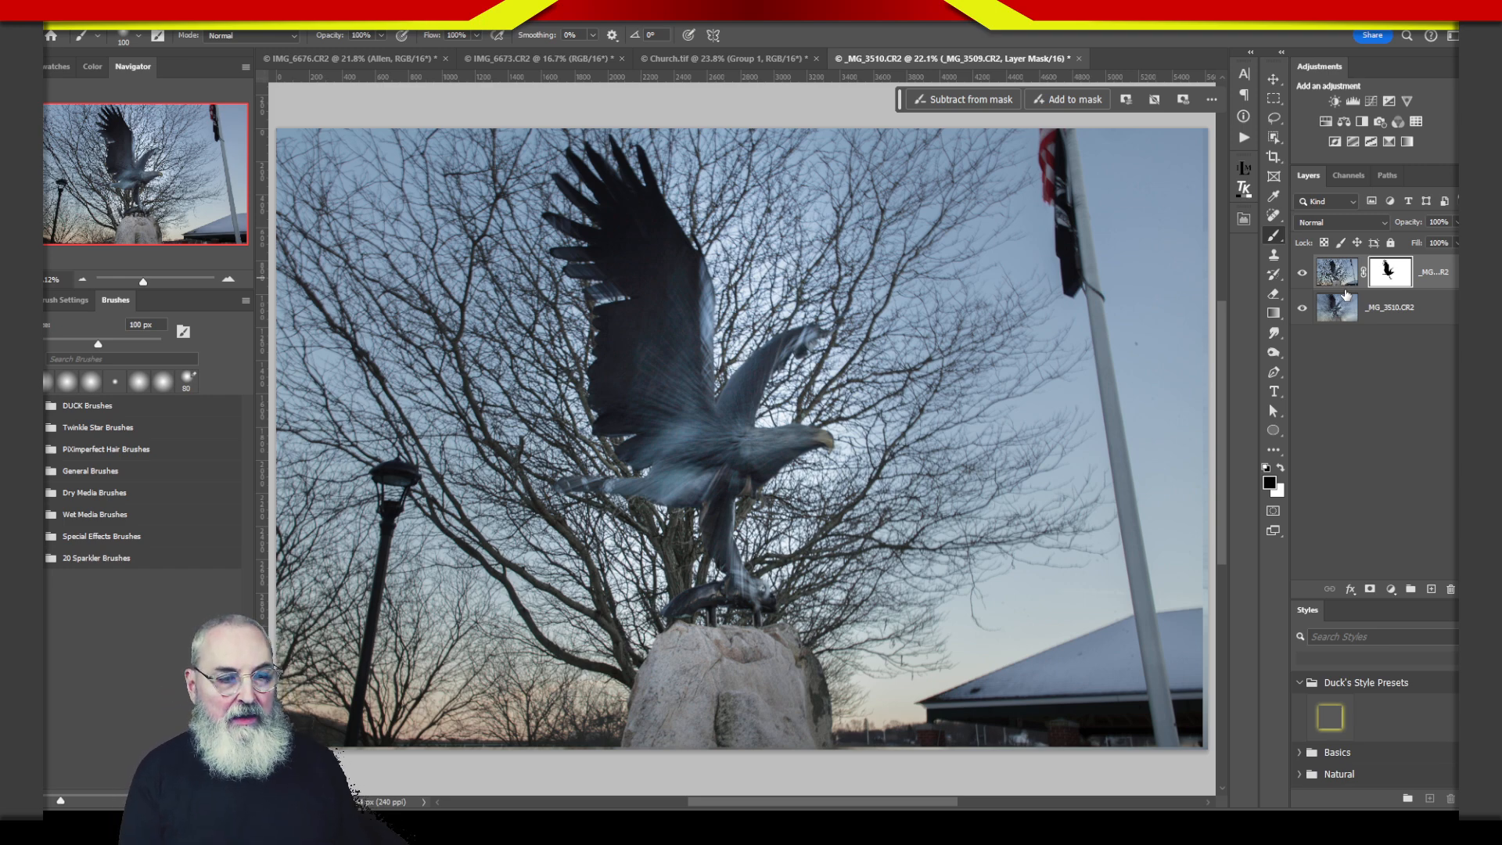
key(ctrl+i)
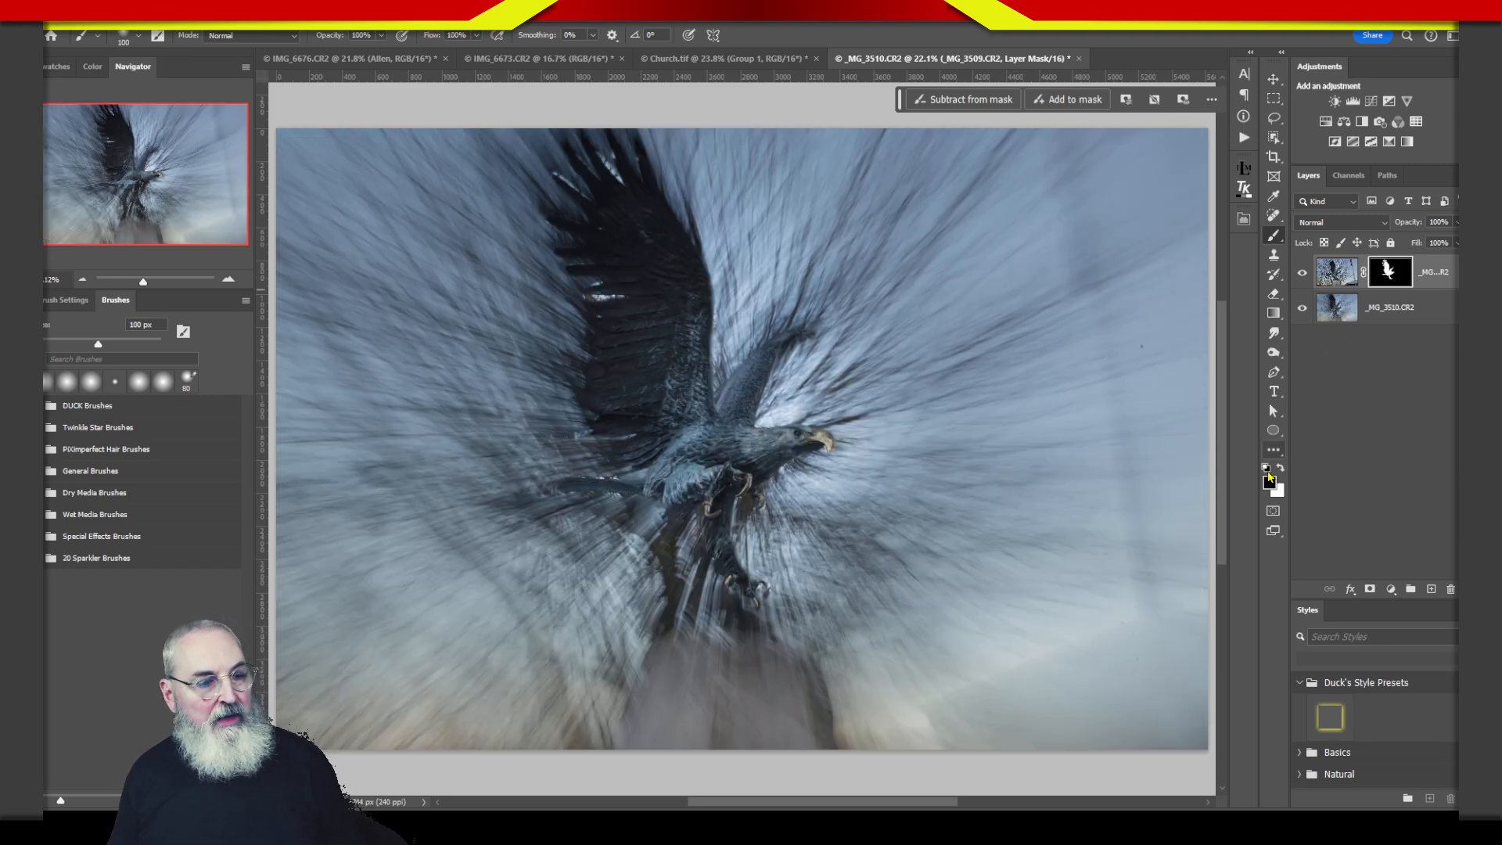
- Paint black on the mask with a 70 px brush over the bright sky gaps between the raised wing's feathers
mouse_move(669, 339)
mouse_down()
mouse_move(832, 446)
mouse_move(786, 397)
mouse_up()
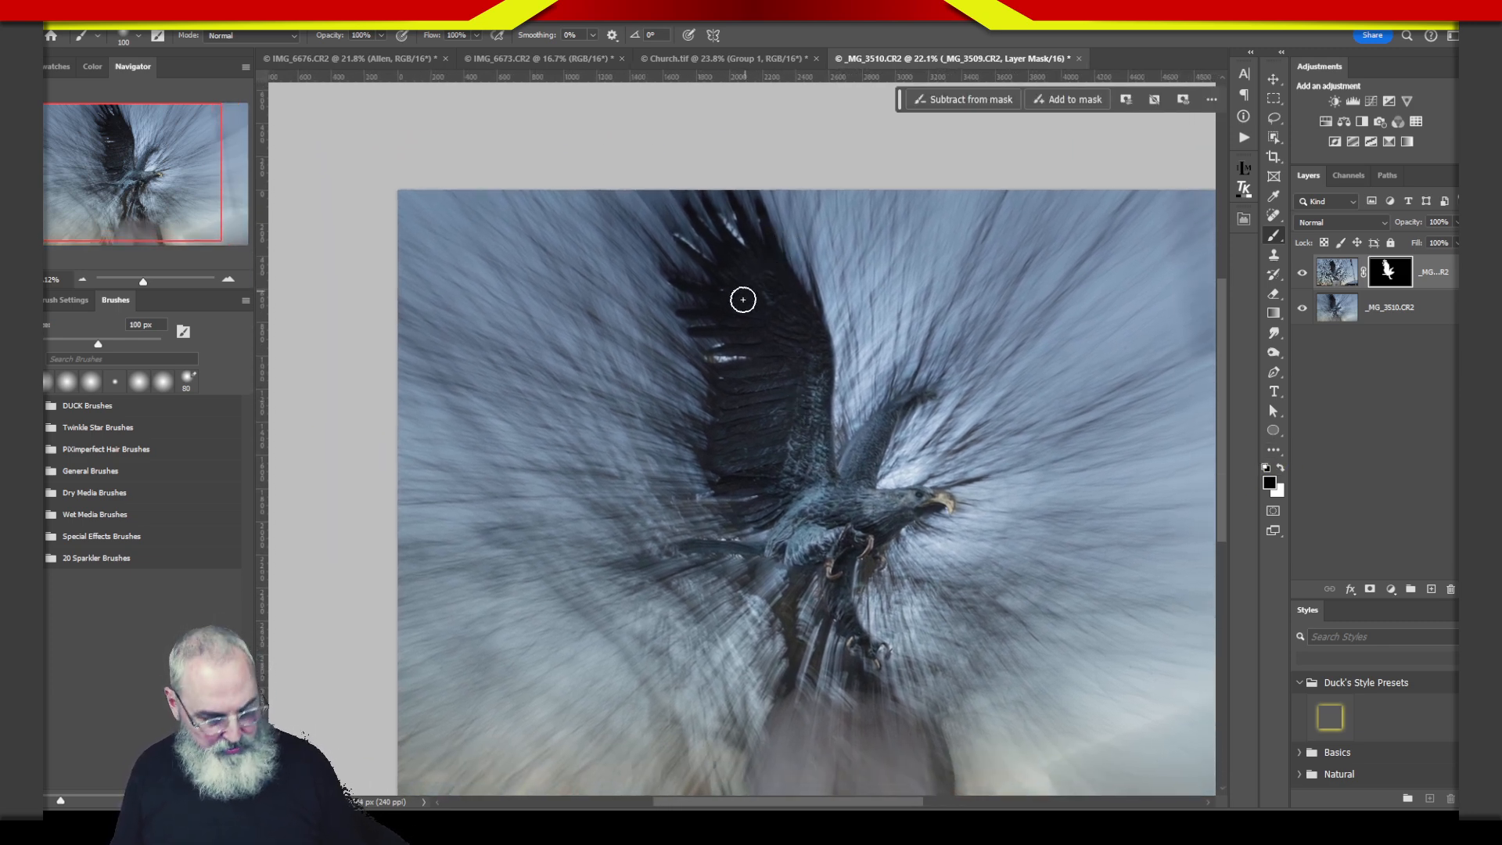
key(z)
drag(729, 239, 791, 268)
key(b)
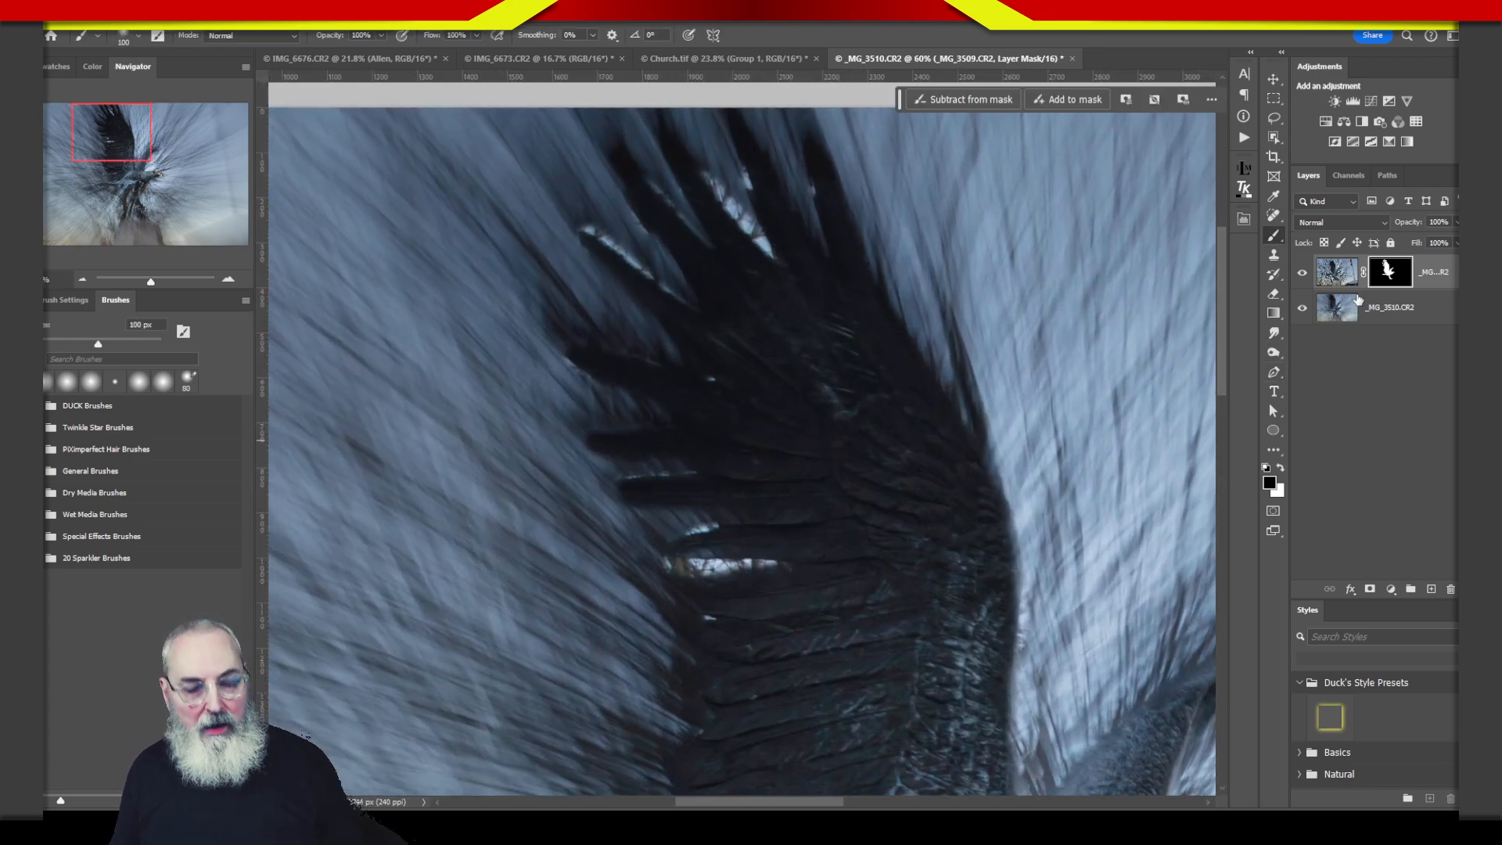
key(bracketleft)
key(bracketleft)
key(bracketleft)
mouse_move(660, 564)
mouse_down()
mouse_move(763, 568)
mouse_move(700, 569)
mouse_move(717, 559)
mouse_move(690, 529)
mouse_move(742, 518)
mouse_up()
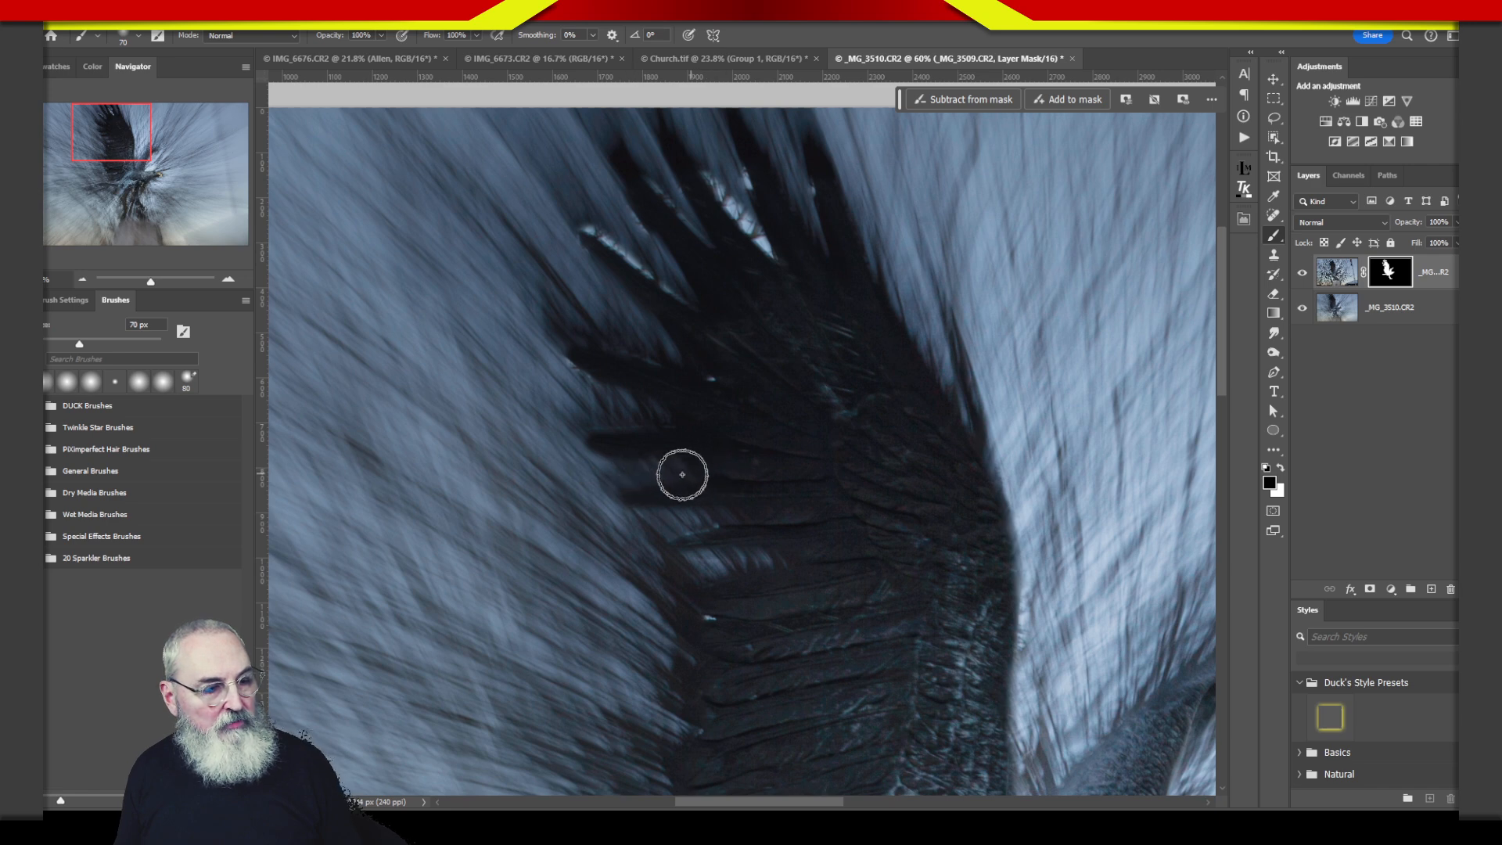
mouse_move(600, 209)
mouse_down()
mouse_move(619, 250)
mouse_move(707, 318)
mouse_up()
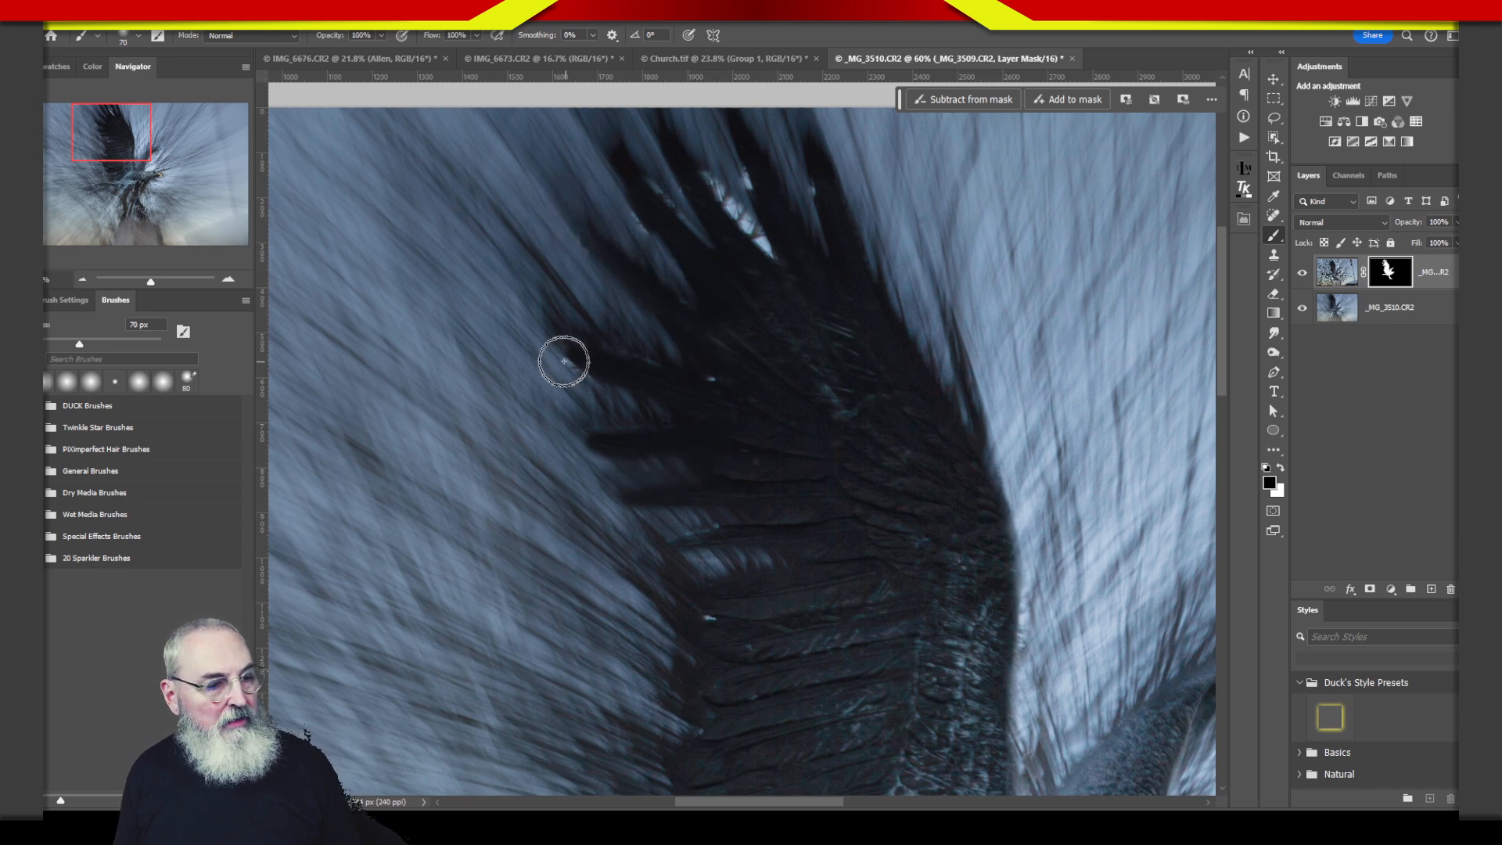
mouse_move(716, 168)
mouse_down()
mouse_move(769, 266)
mouse_move(746, 170)
mouse_move(757, 222)
mouse_up()
drag(665, 174, 675, 262)
- Paint black on the mask along the raised wing's rear edge and the upper and lower edges of the tail
drag(890, 670, 855, 366)
drag(674, 305, 686, 315)
drag(640, 649, 715, 328)
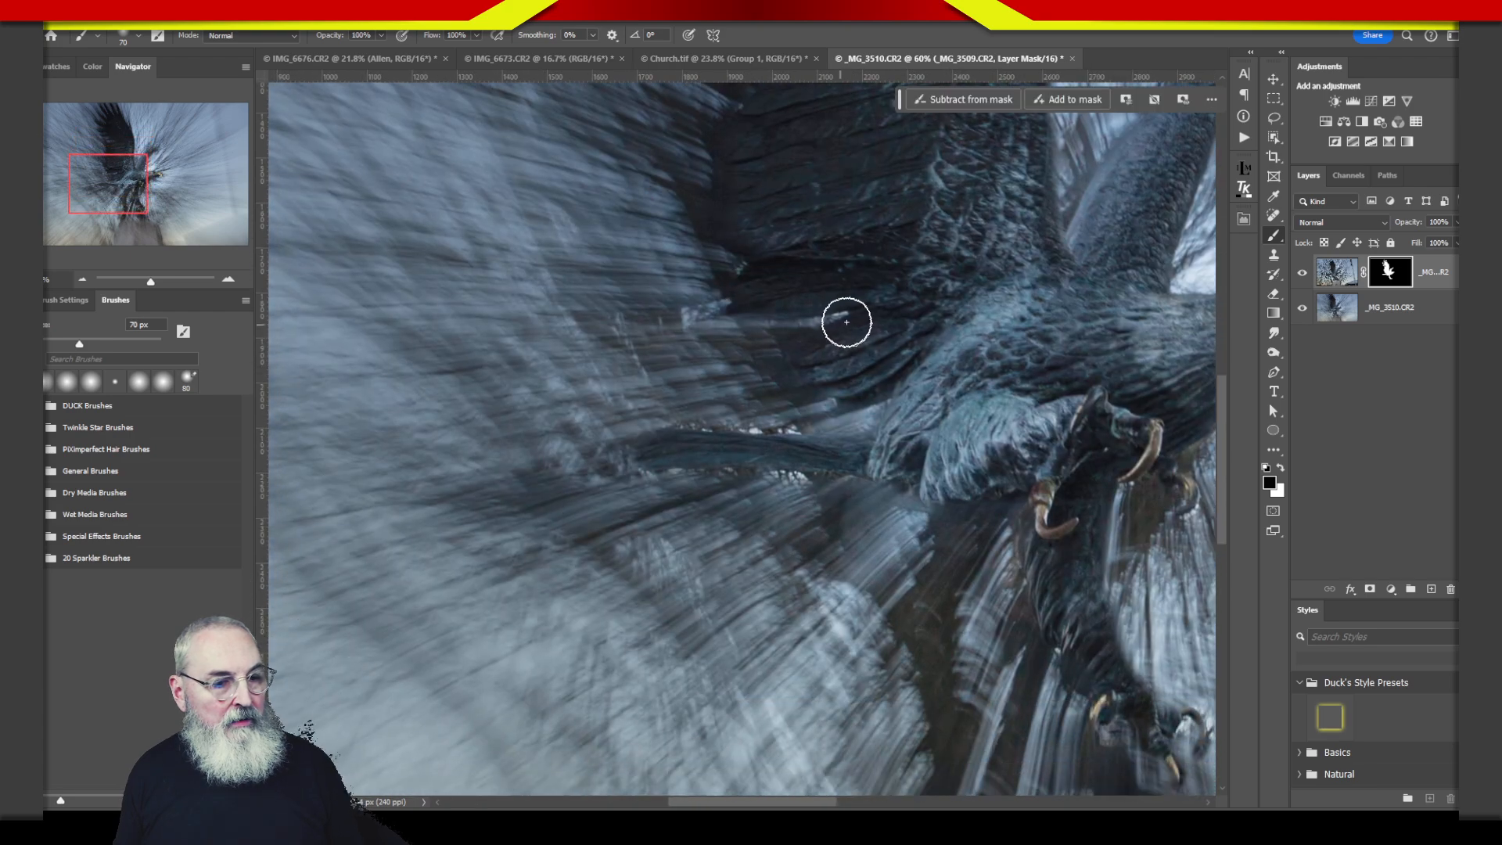
drag(787, 438, 649, 432)
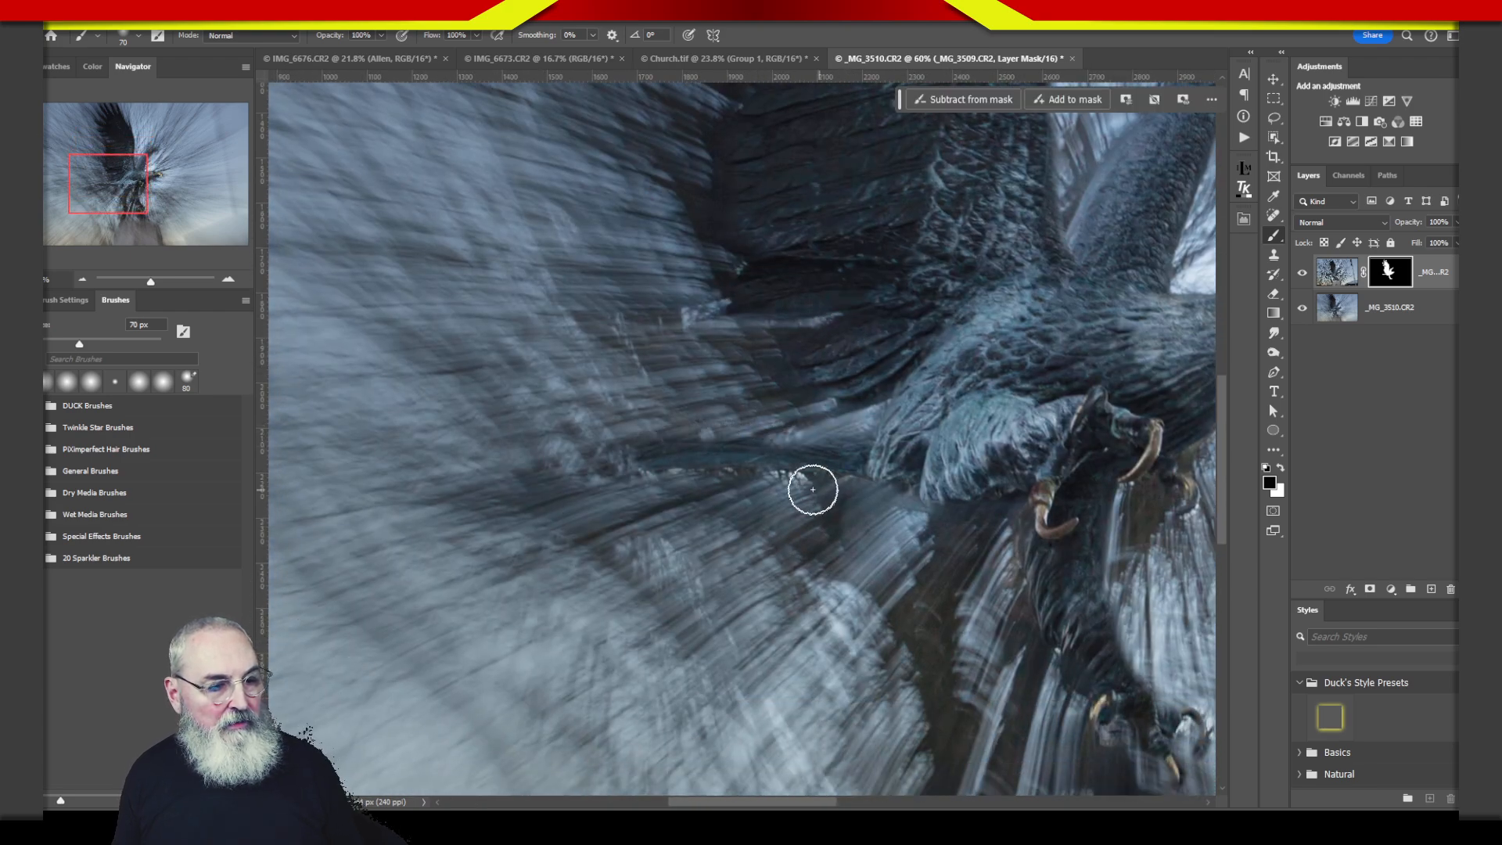
mouse_move(761, 486)
mouse_down()
mouse_move(714, 472)
mouse_move(479, 322)
mouse_move(443, 339)
mouse_move(430, 431)
mouse_up()
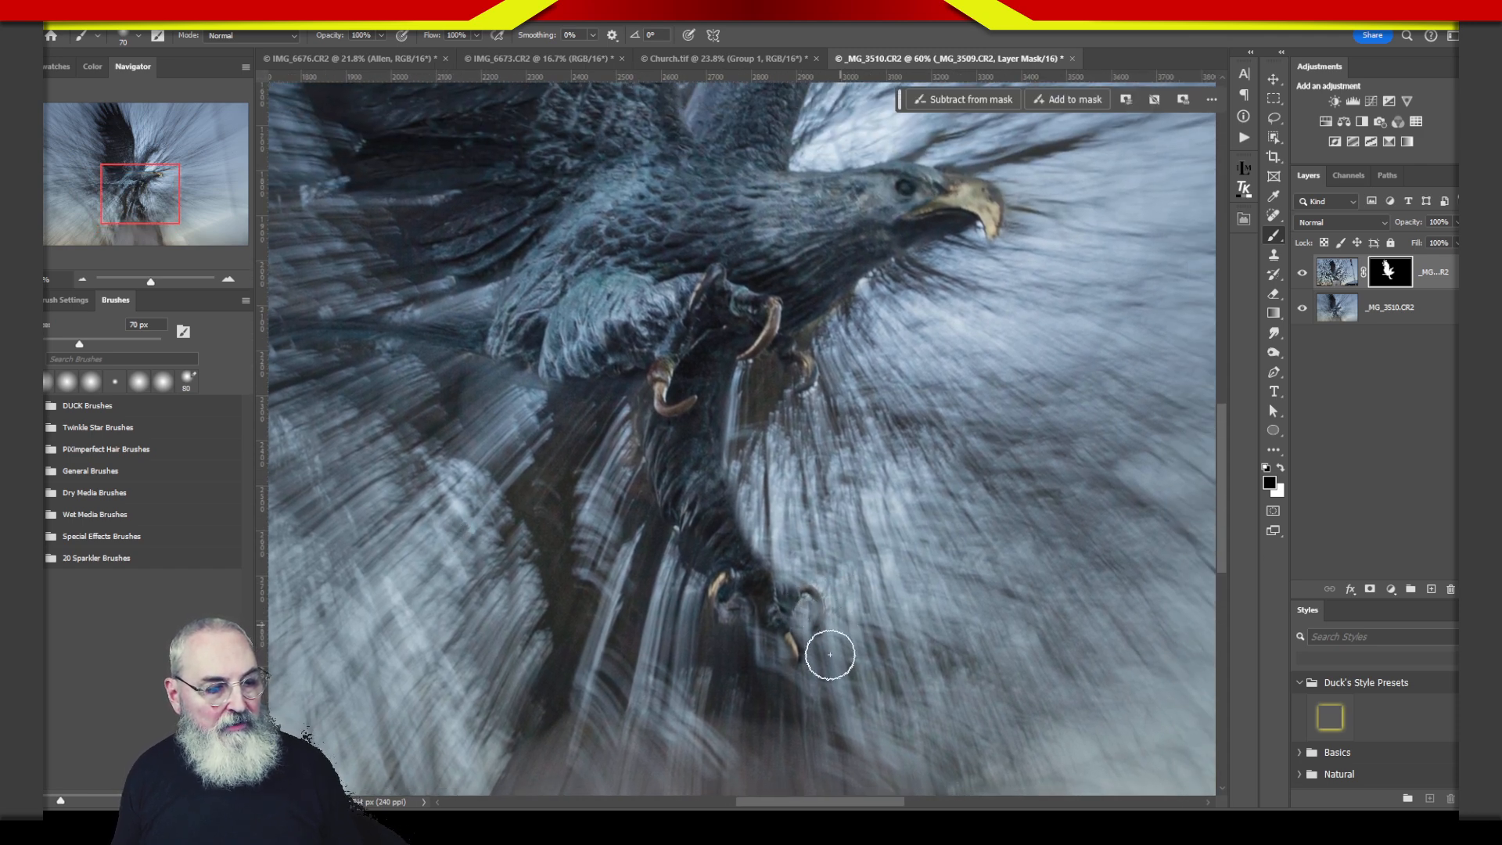
drag(1022, 336, 990, 461)
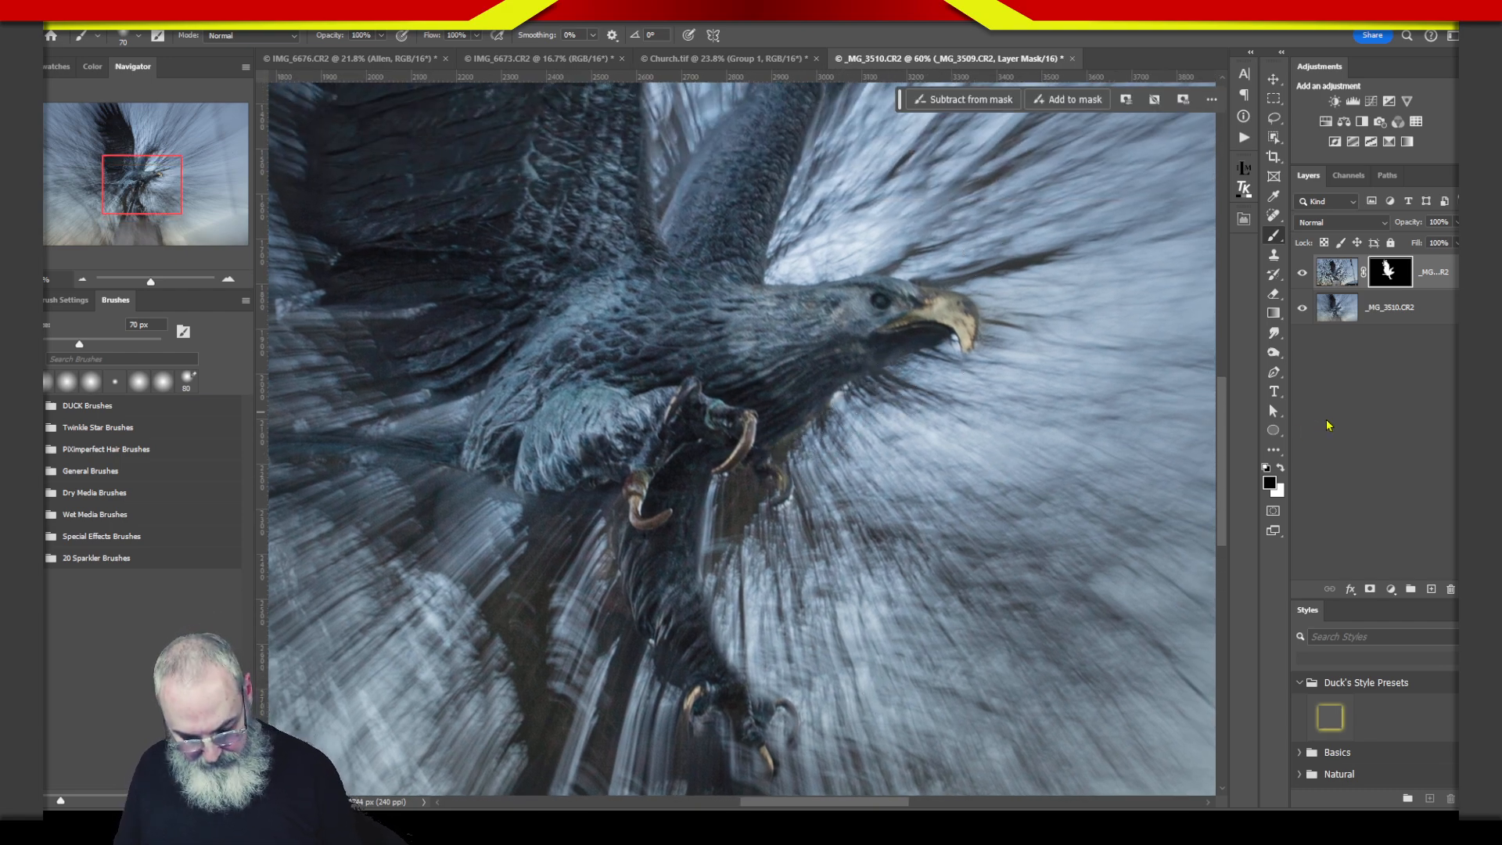
key(ctrl+0)
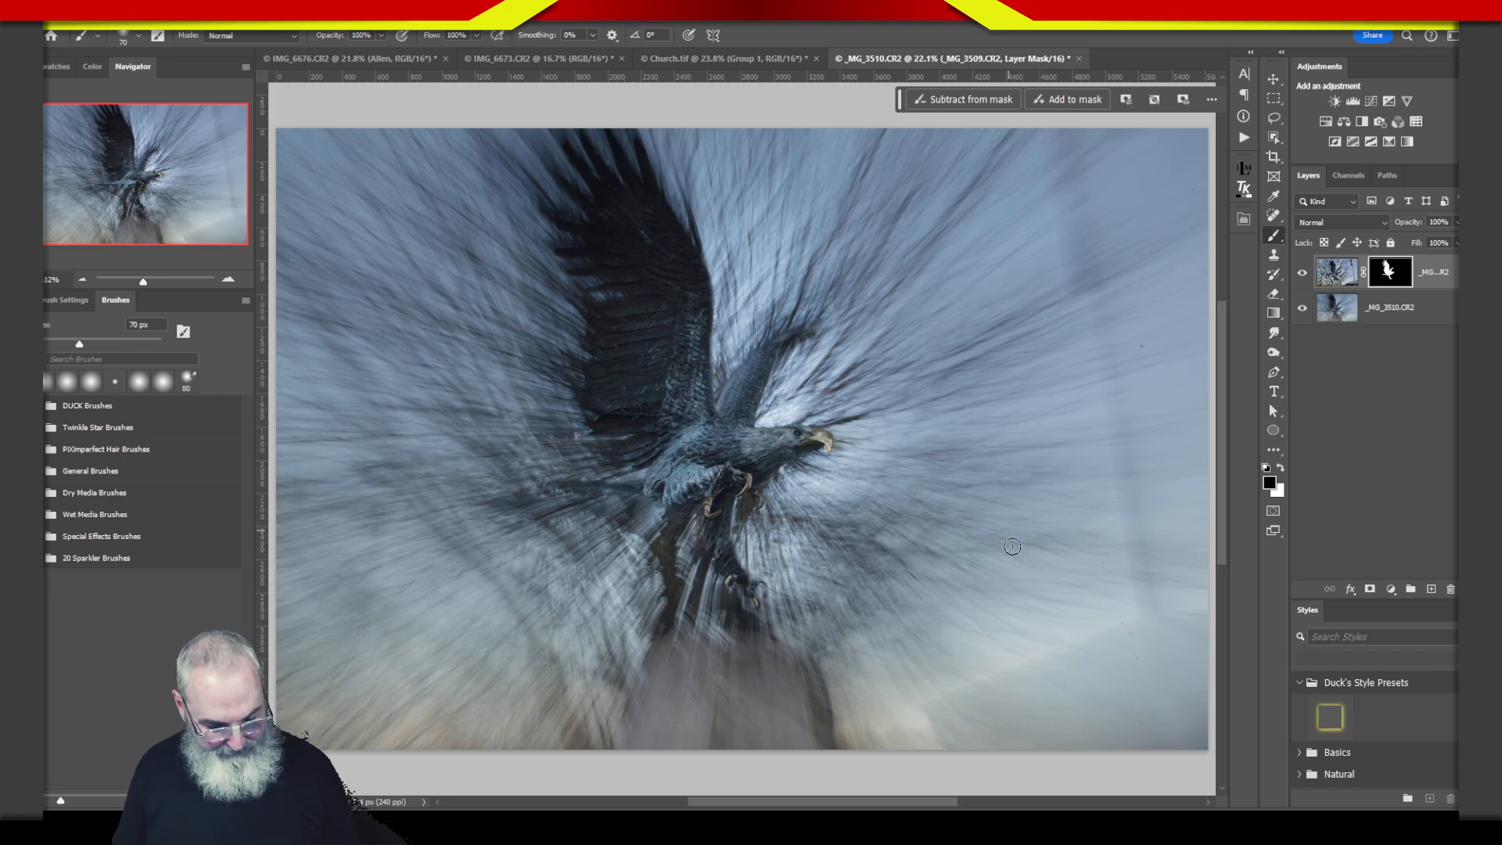
- Crop the image to a 1:1 square around the eagle and display the result in full screen without the interface
key(c)
drag(747, 746, 745, 708)
drag(797, 594, 857, 598)
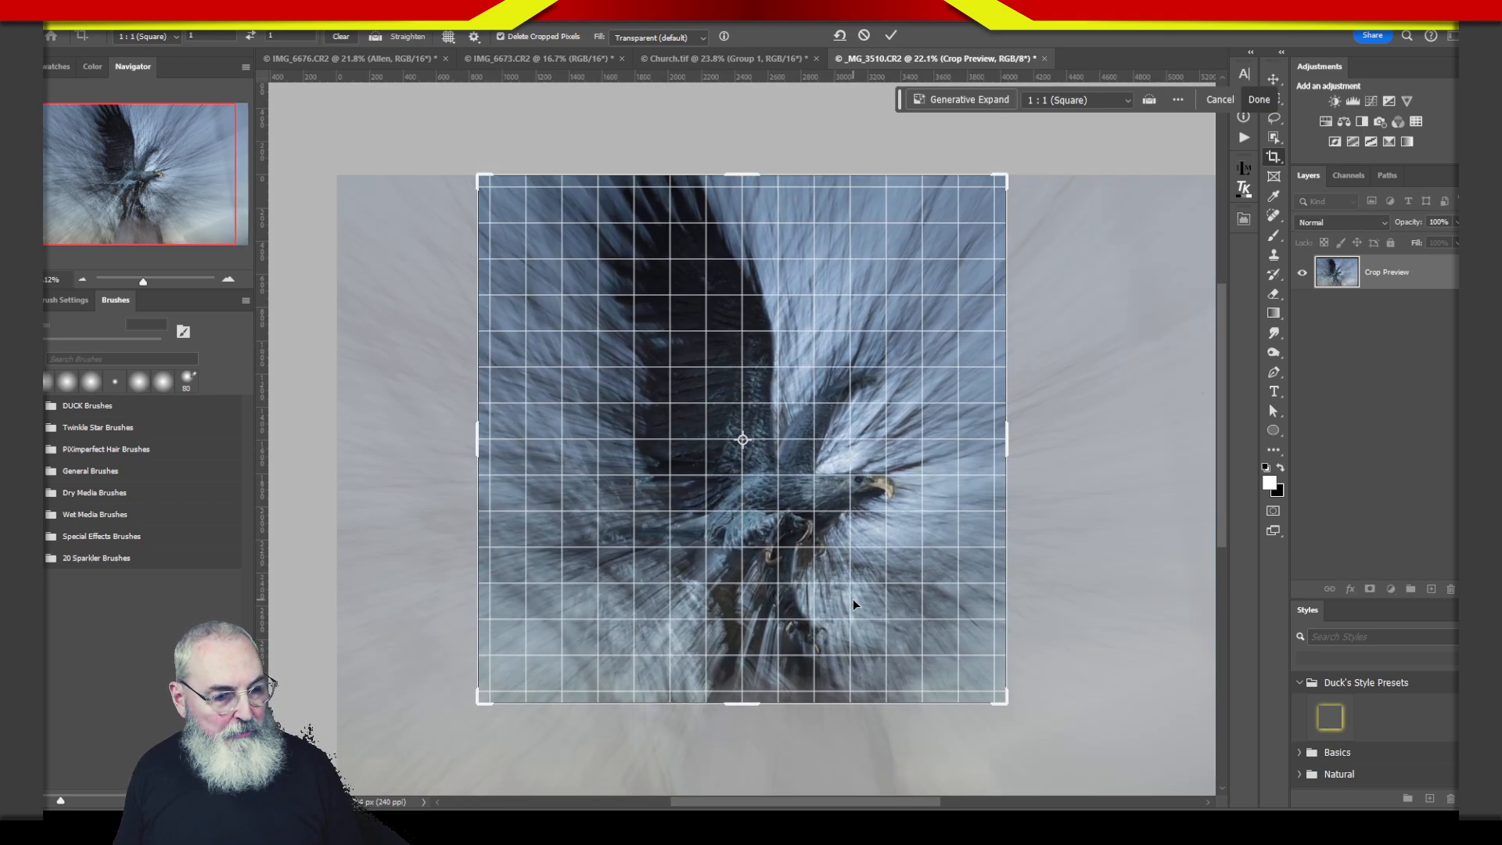
drag(817, 662, 808, 663)
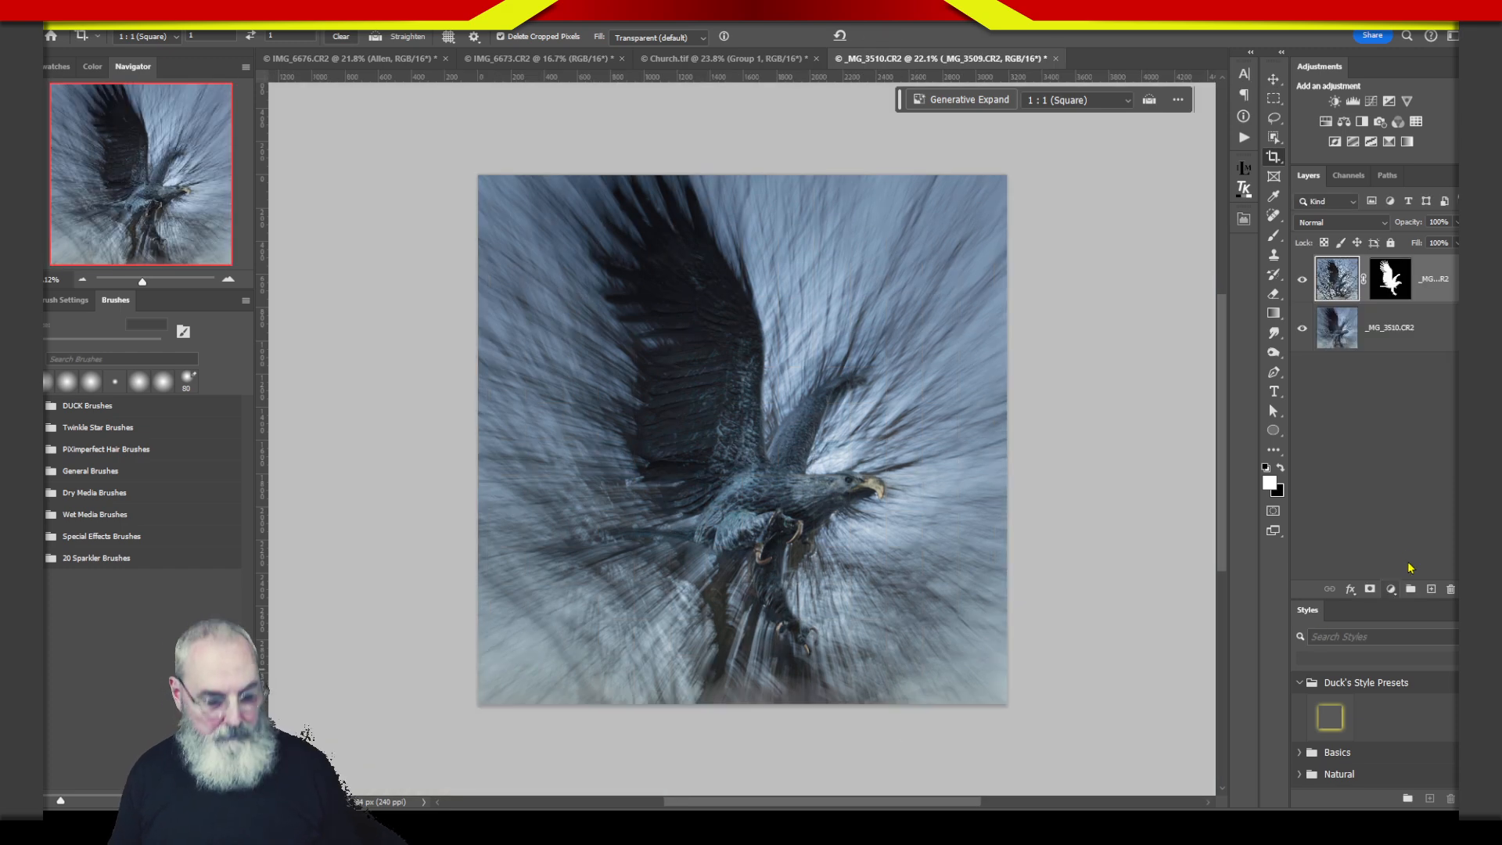
key(ctrl+0)
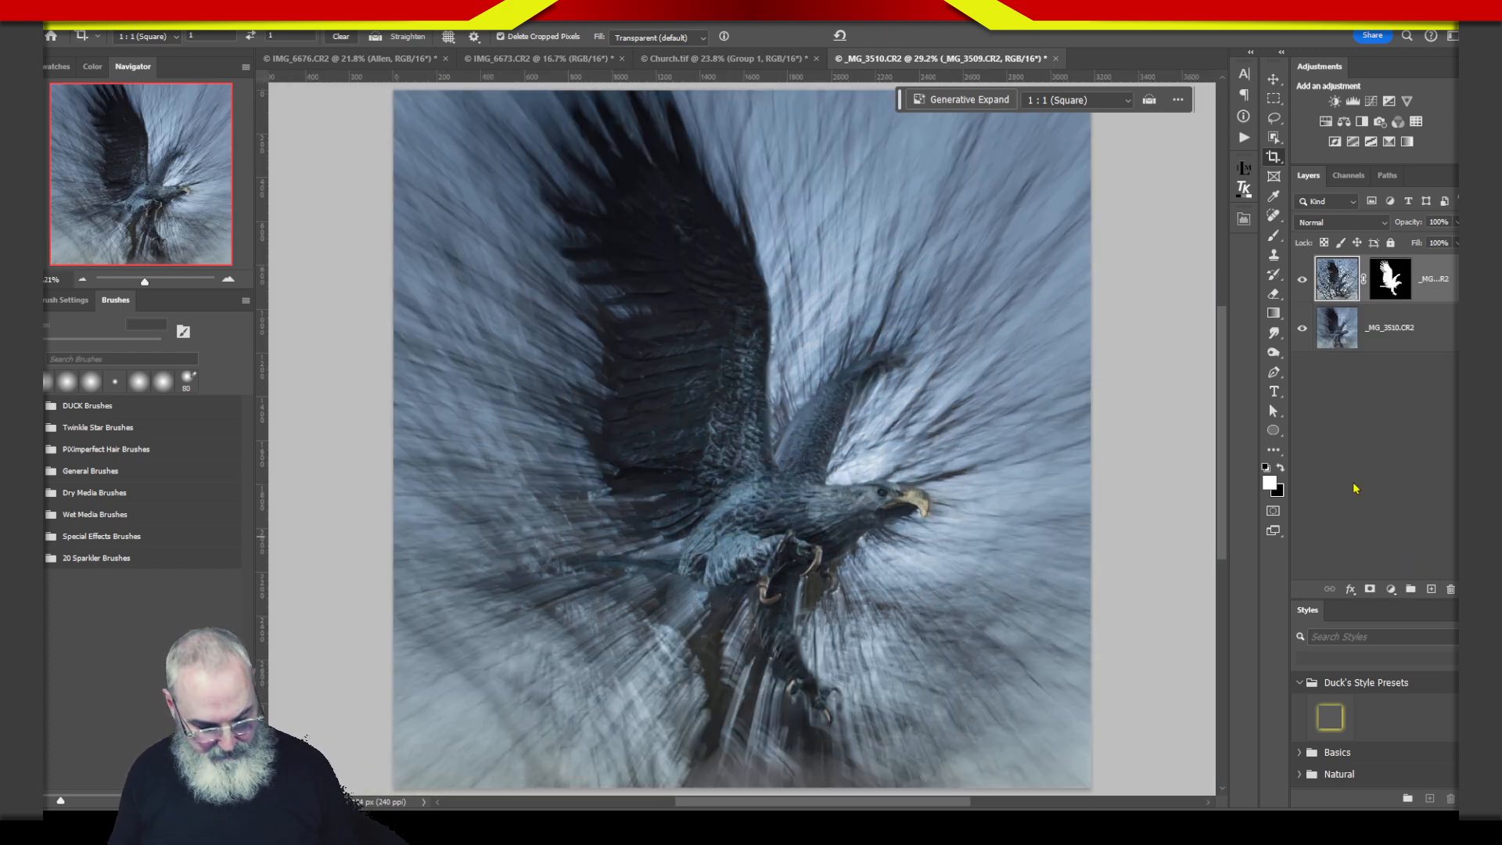
key(f)
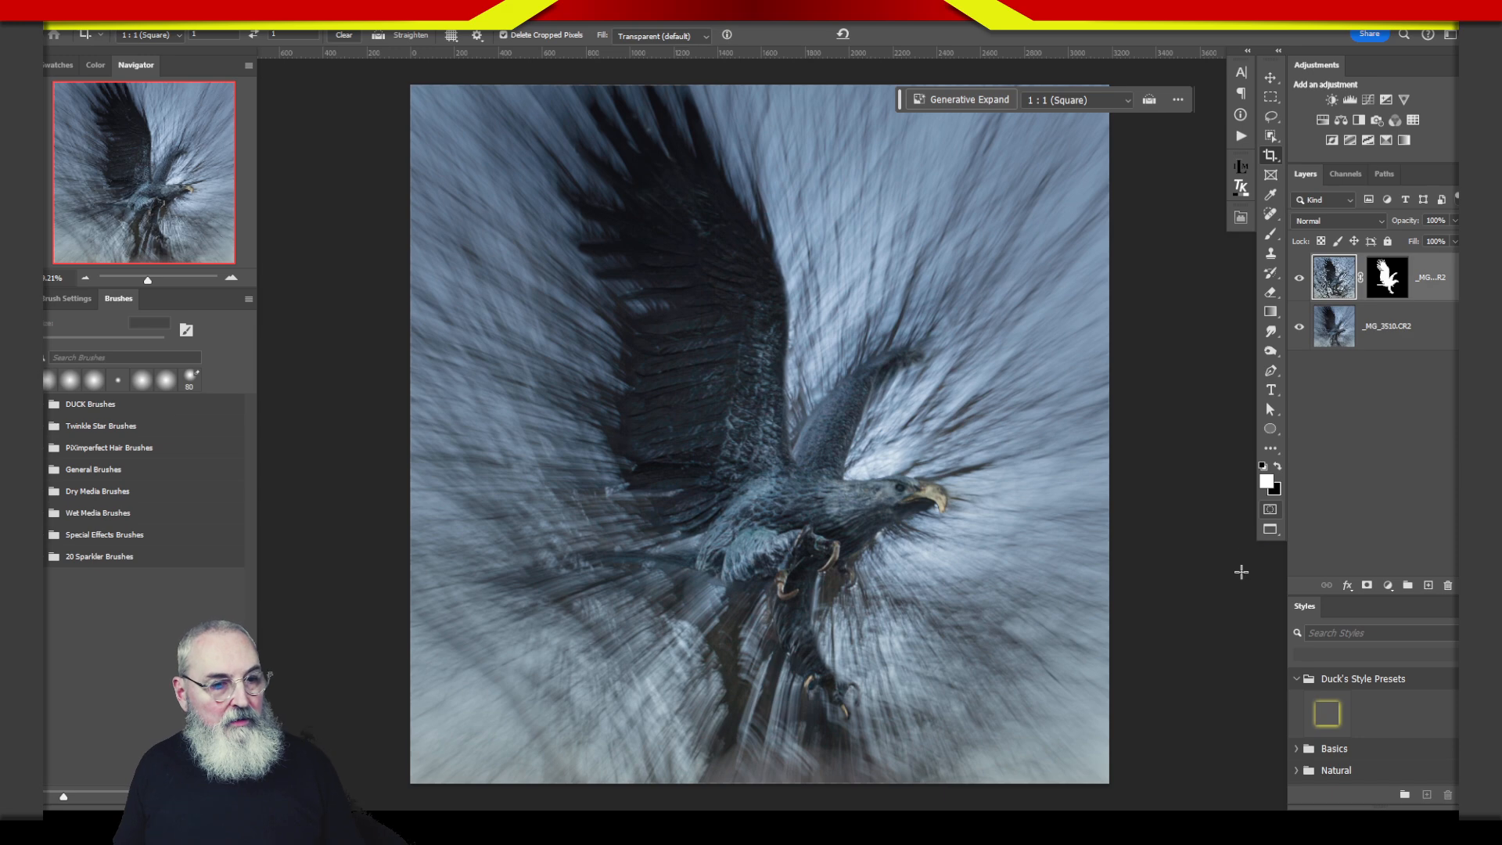
key(f)
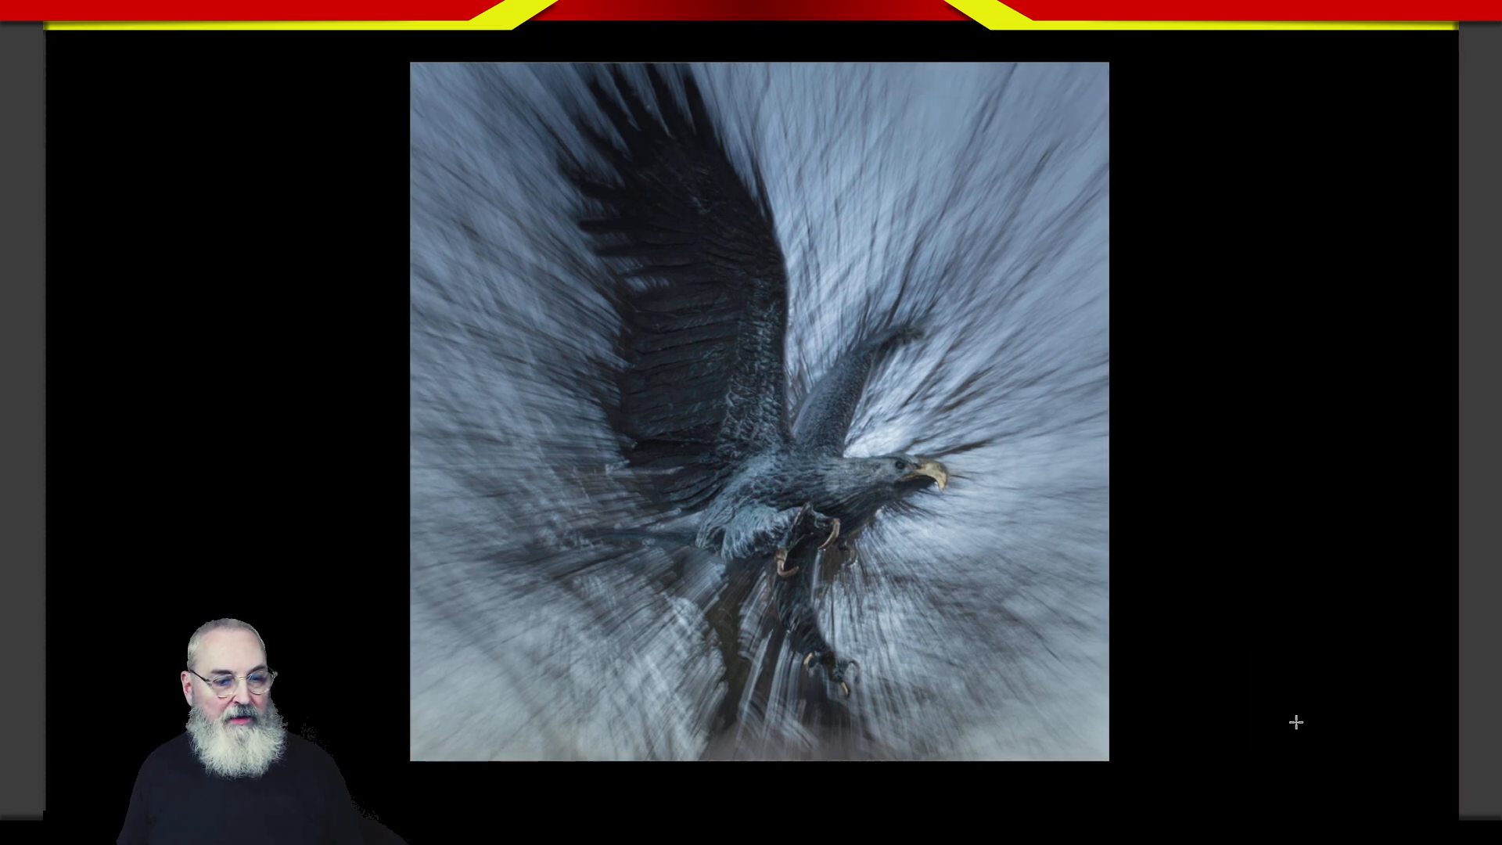